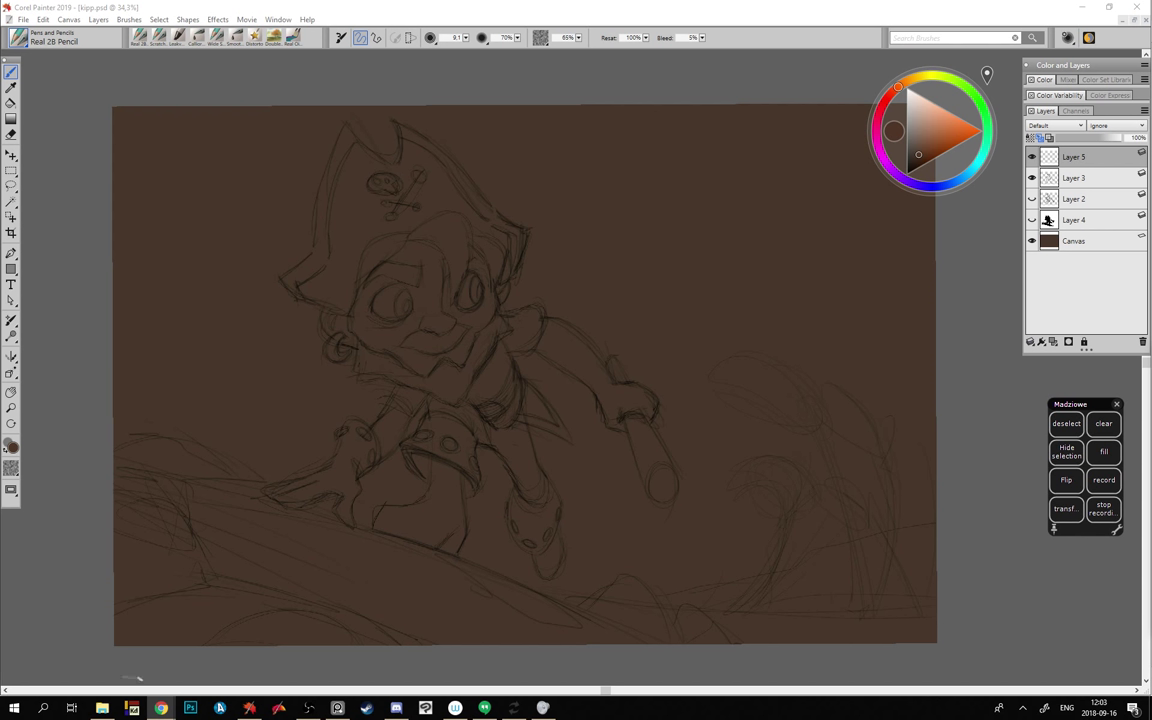
# - Switch to Chrome and open RealtimeBoard in a new tab
pyautogui.moveTo(161, 709)
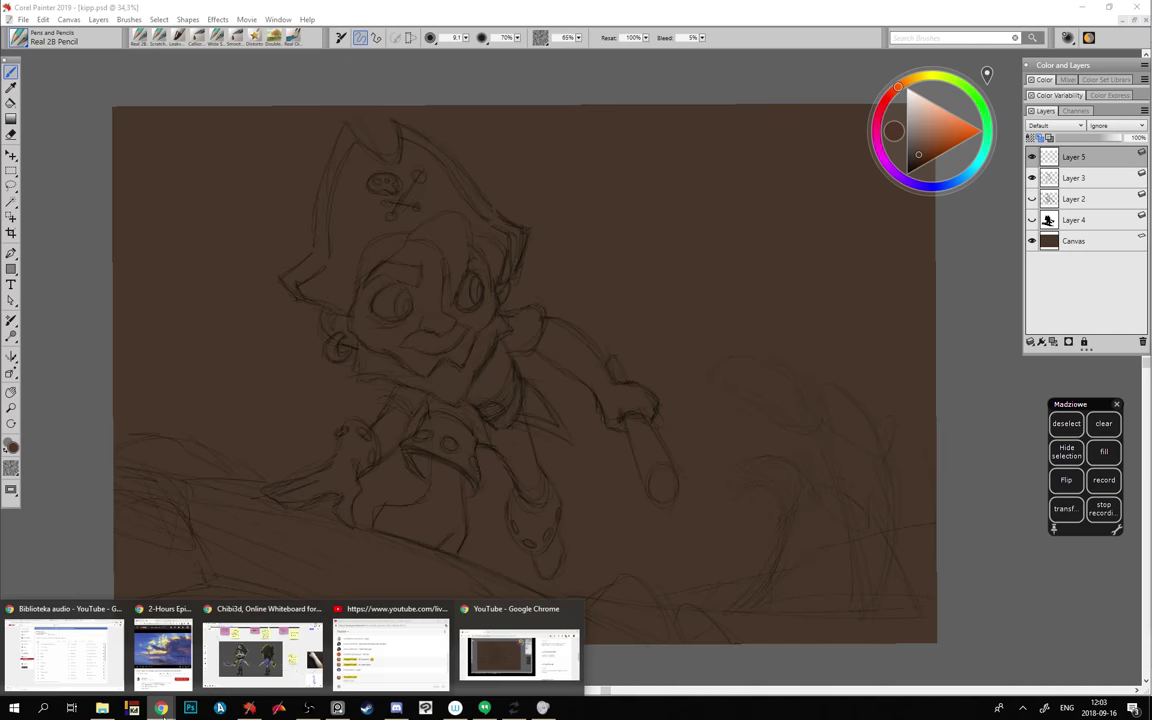
pyautogui.click(61, 652)
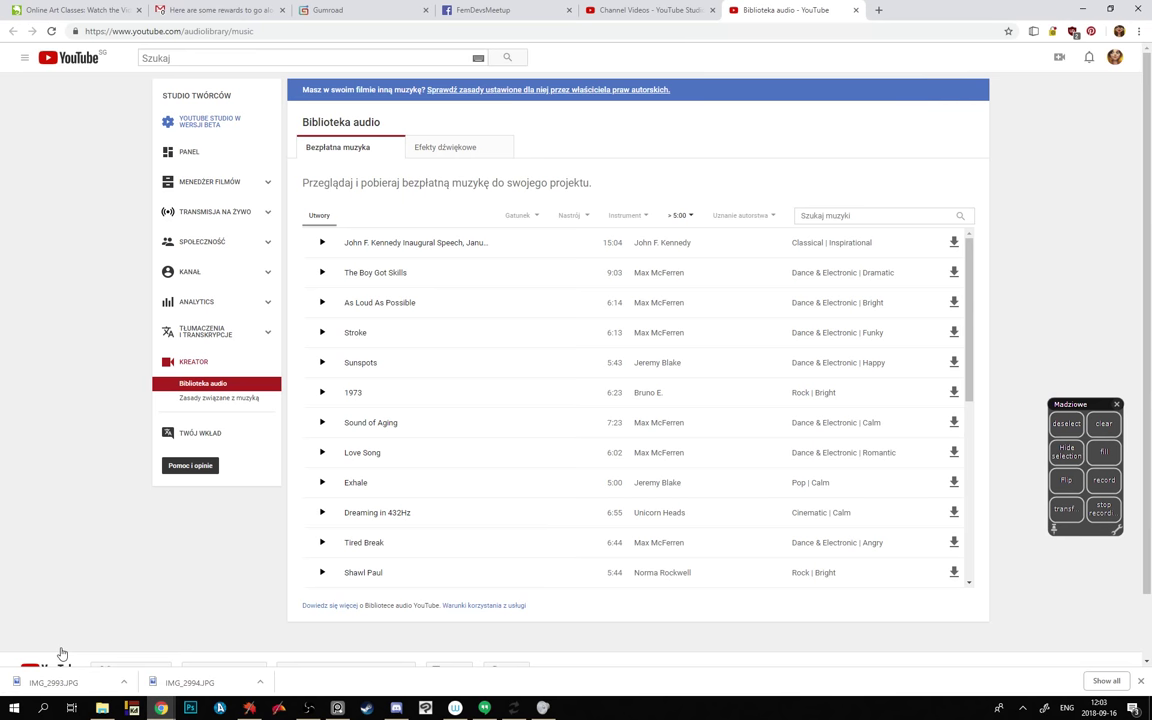
pyautogui.hotkey('ctrl', 't')
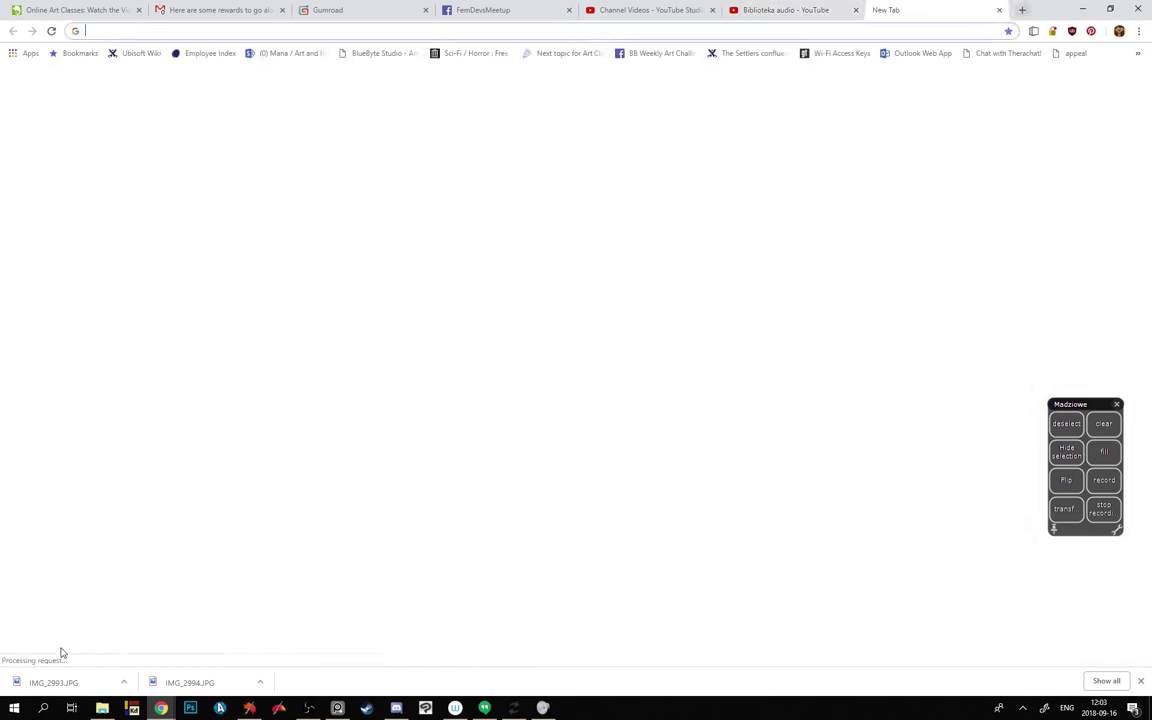
pyautogui.write('real')
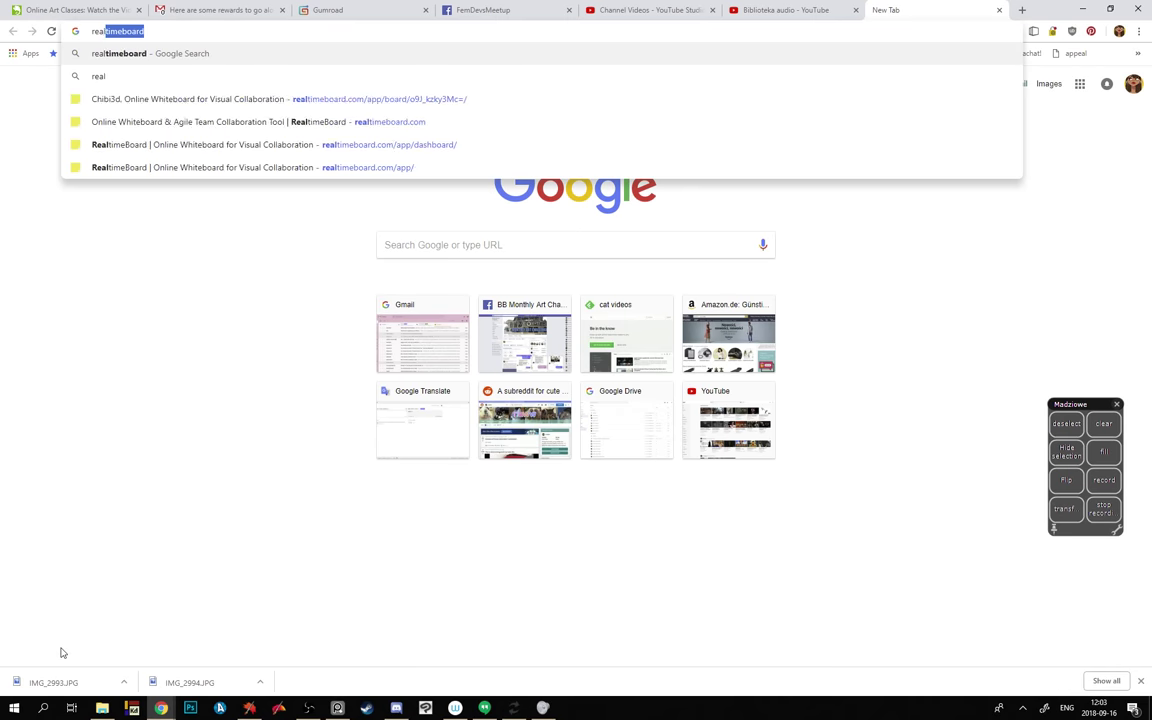
pyautogui.press('Return')
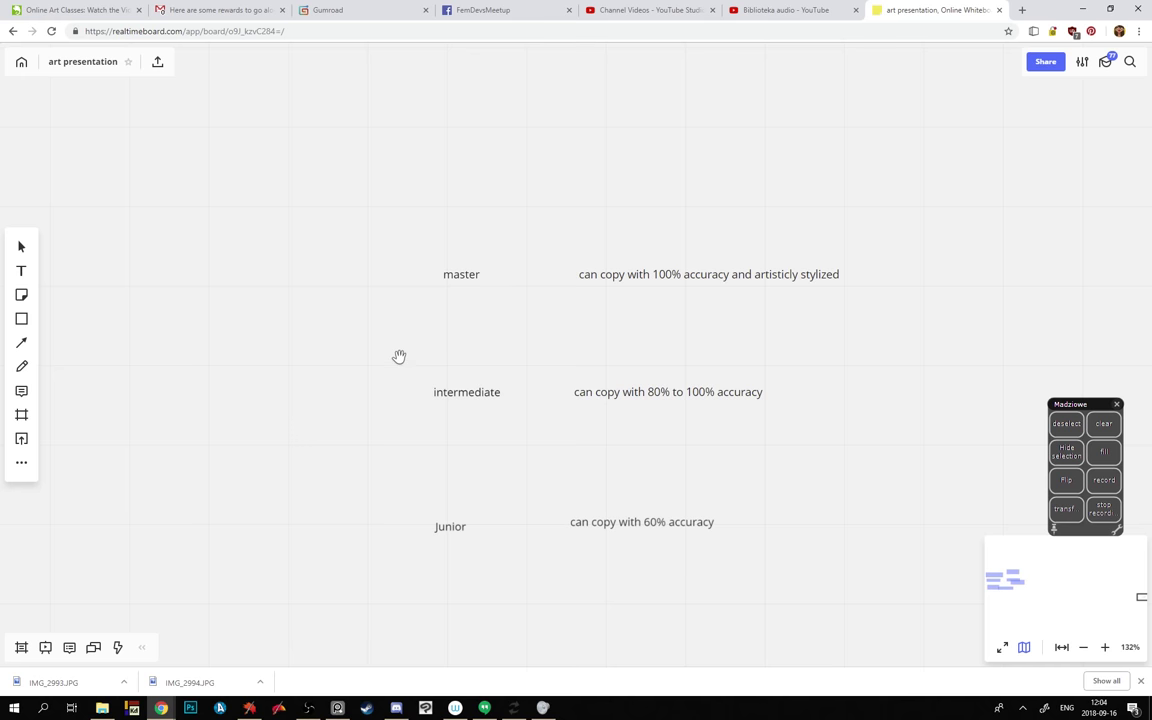
# - Look over the art presentation board, return to the dashboard and open the Chibi3d board
pyautogui.scroll(-8, 399, 429)
pyautogui.scroll(-8, 604, 365)
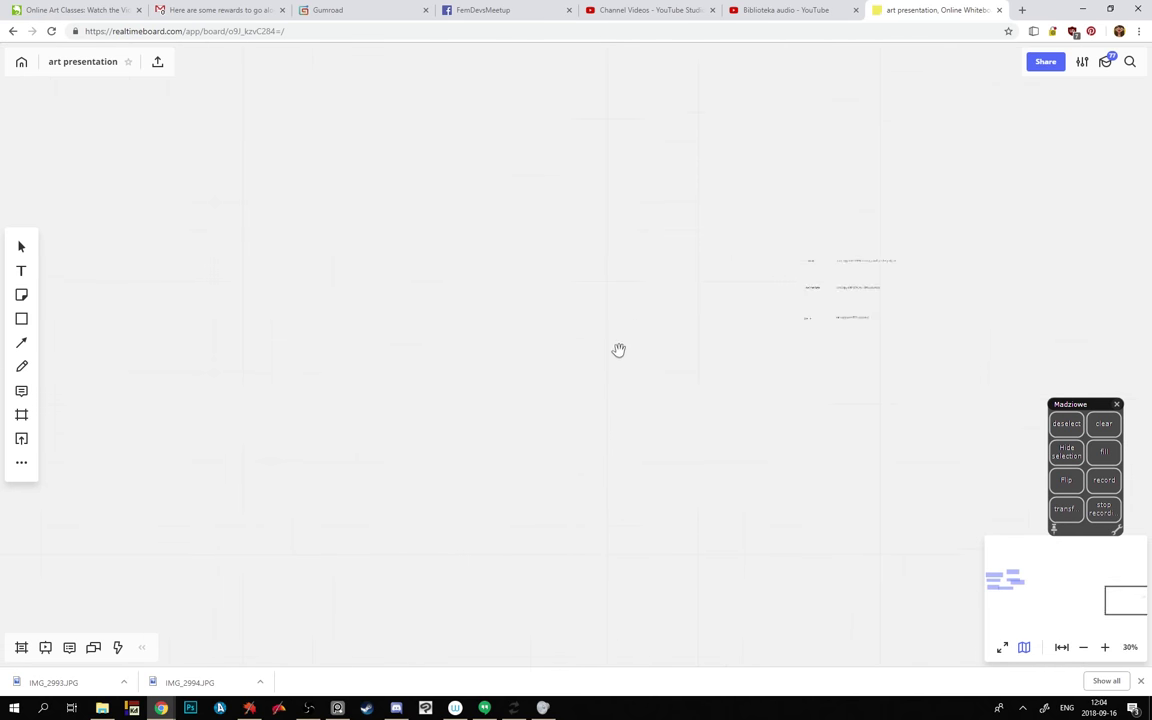
pyautogui.moveTo(574, 357); pyautogui.dragTo(698, 361)
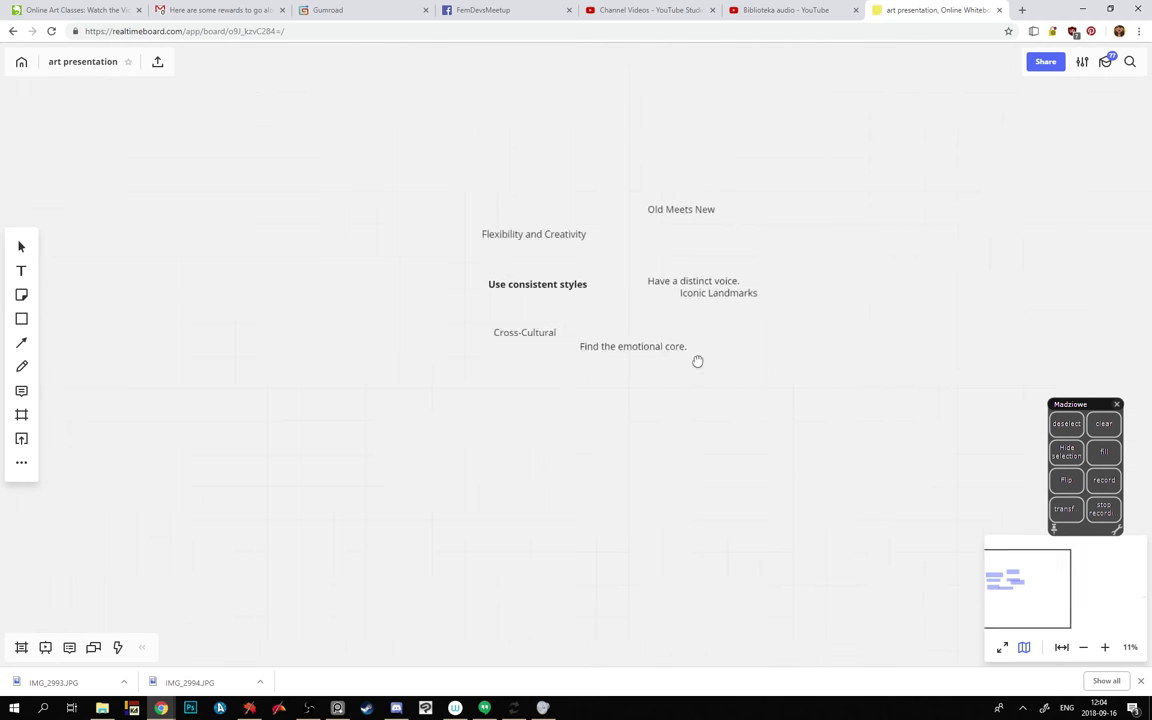
pyautogui.click(21, 62)
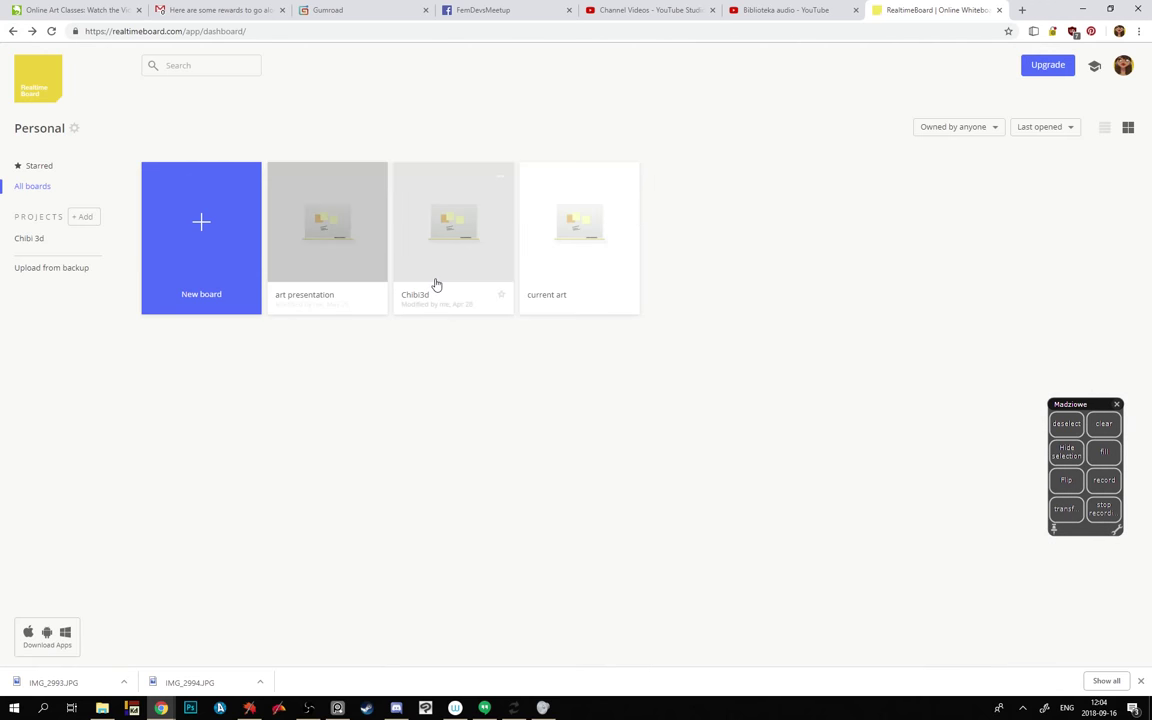
pyautogui.click(436, 278)
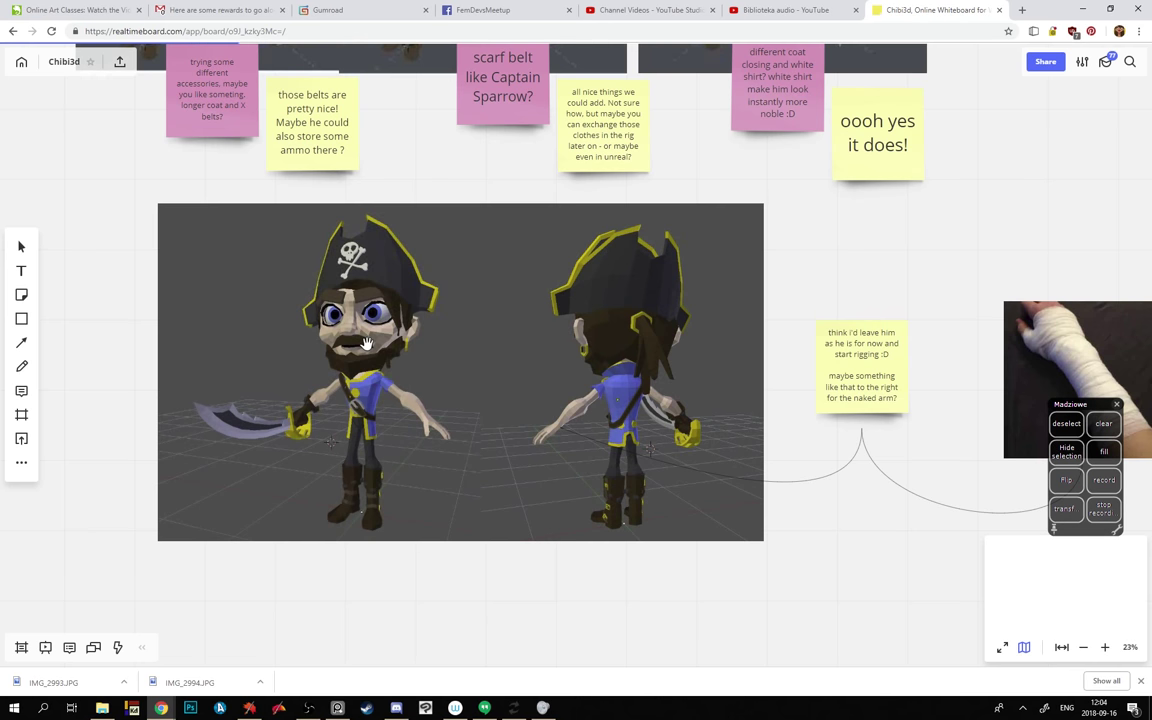
# - Survey the Chibi3d board from the finished pirate model back to the 17 February character sketches
pyautogui.scroll(-6, 326, 345)
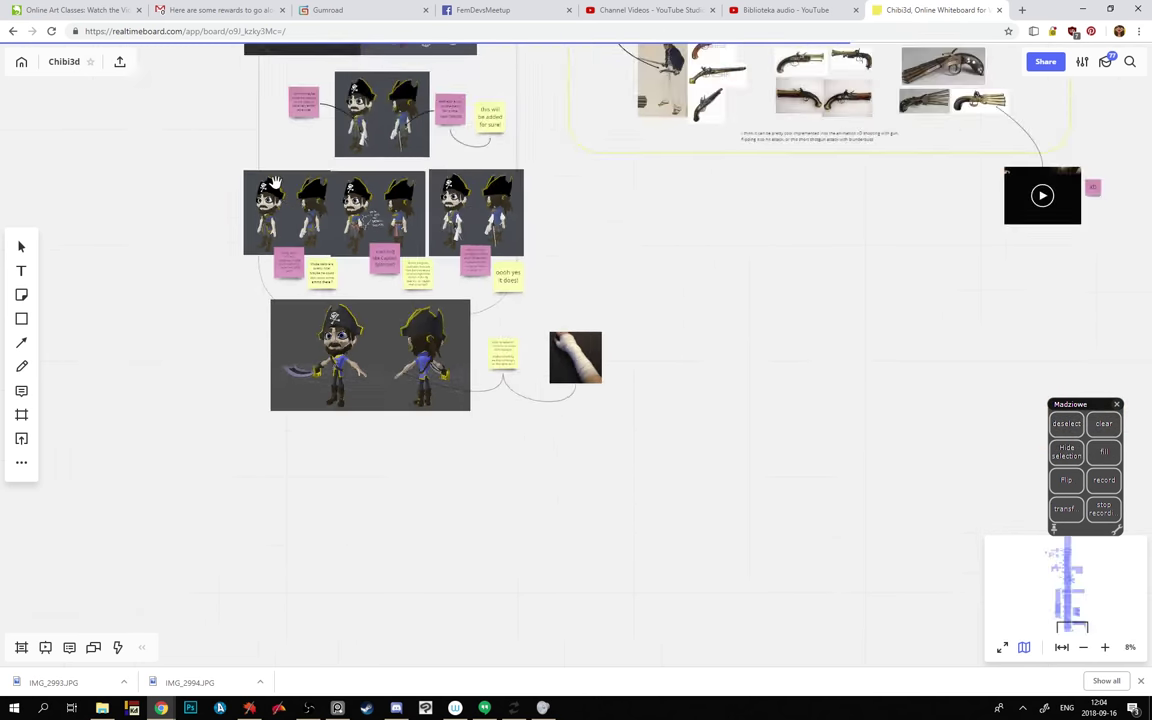
pyautogui.moveTo(213, 110); pyautogui.dragTo(326, 413)
pyautogui.scroll(10, 326, 413)
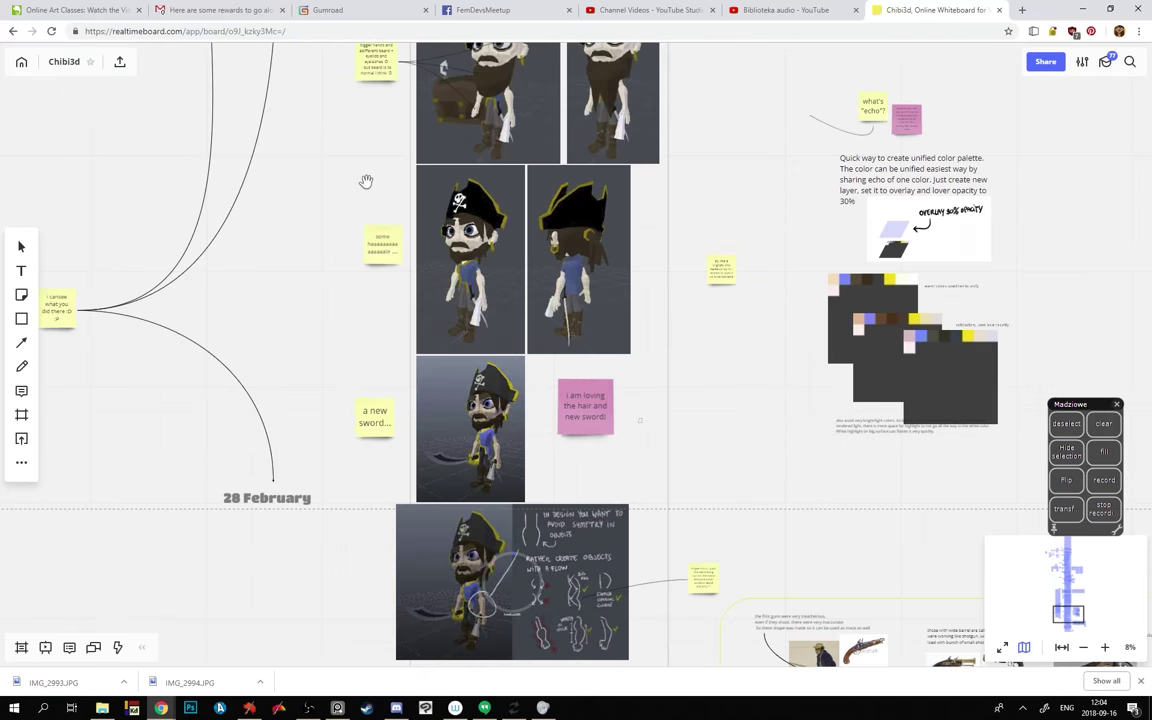
pyautogui.scroll(10, 345, 178)
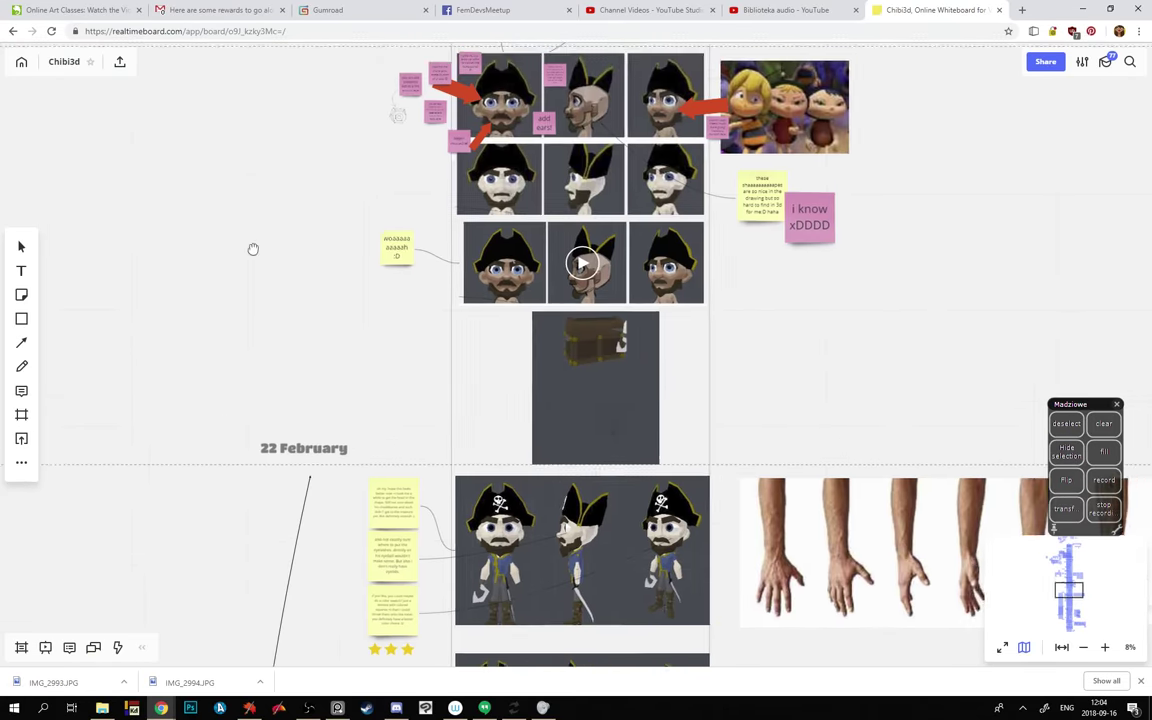
pyautogui.scroll(10, 372, 285)
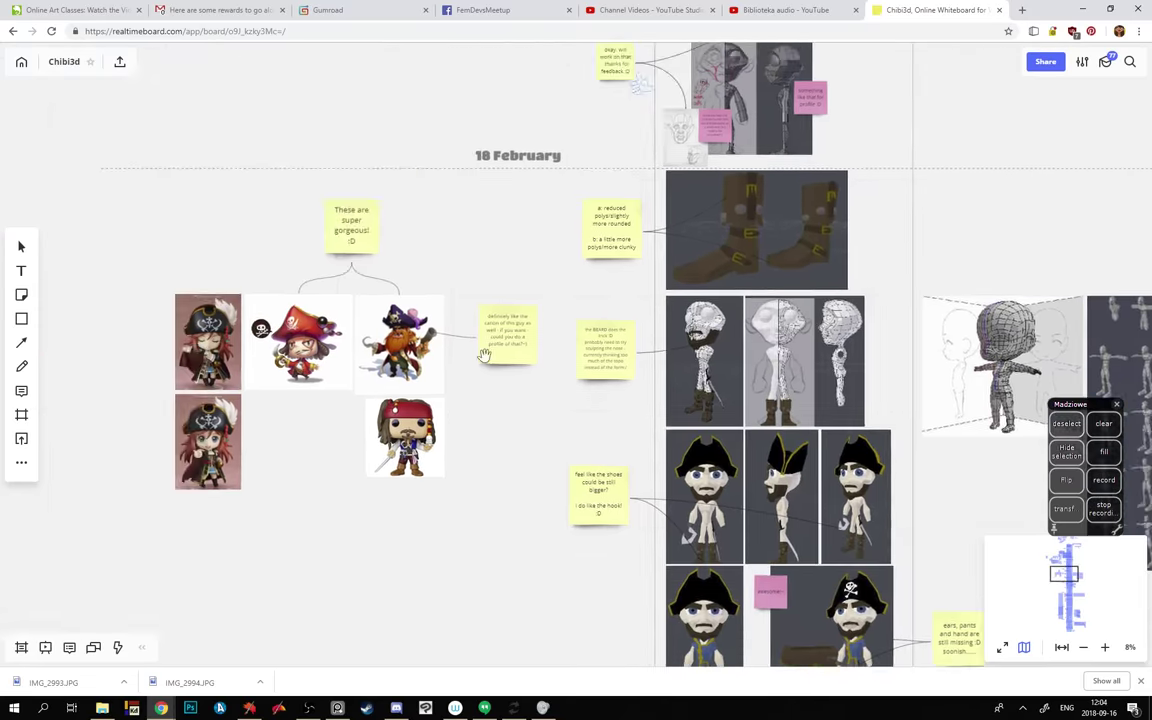
pyautogui.scroll(8, 347, 325)
pyautogui.hscroll(-10, 347, 325)
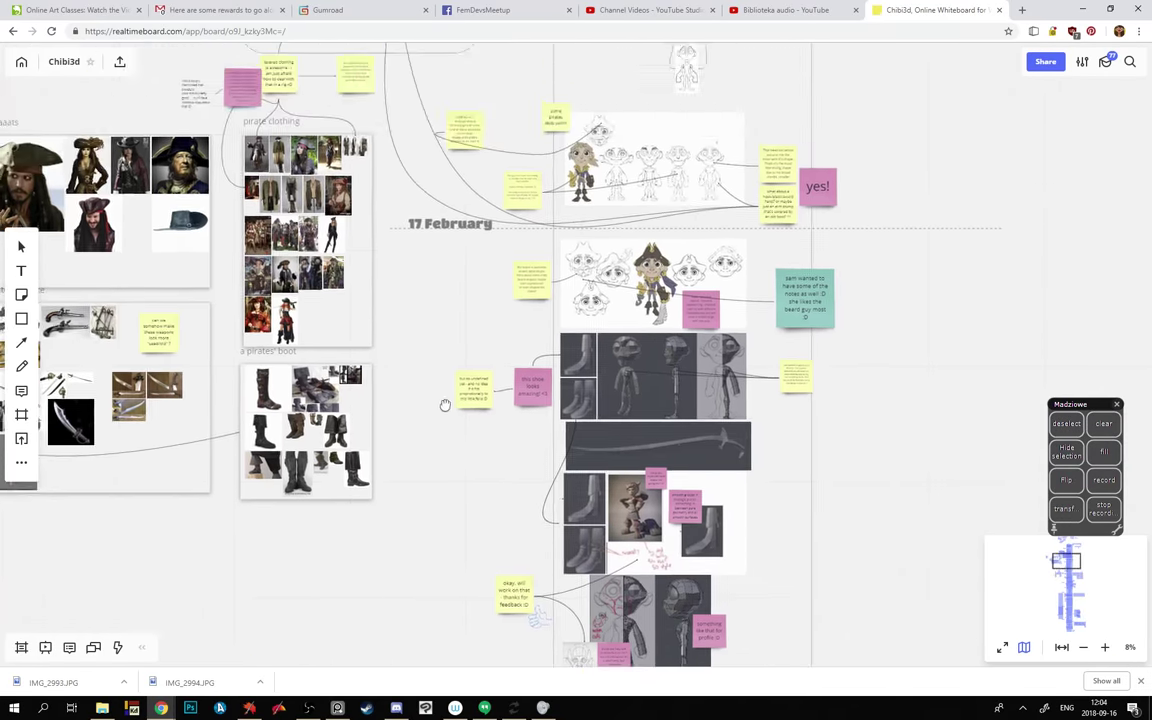
pyautogui.hscroll(5, 530, 290)
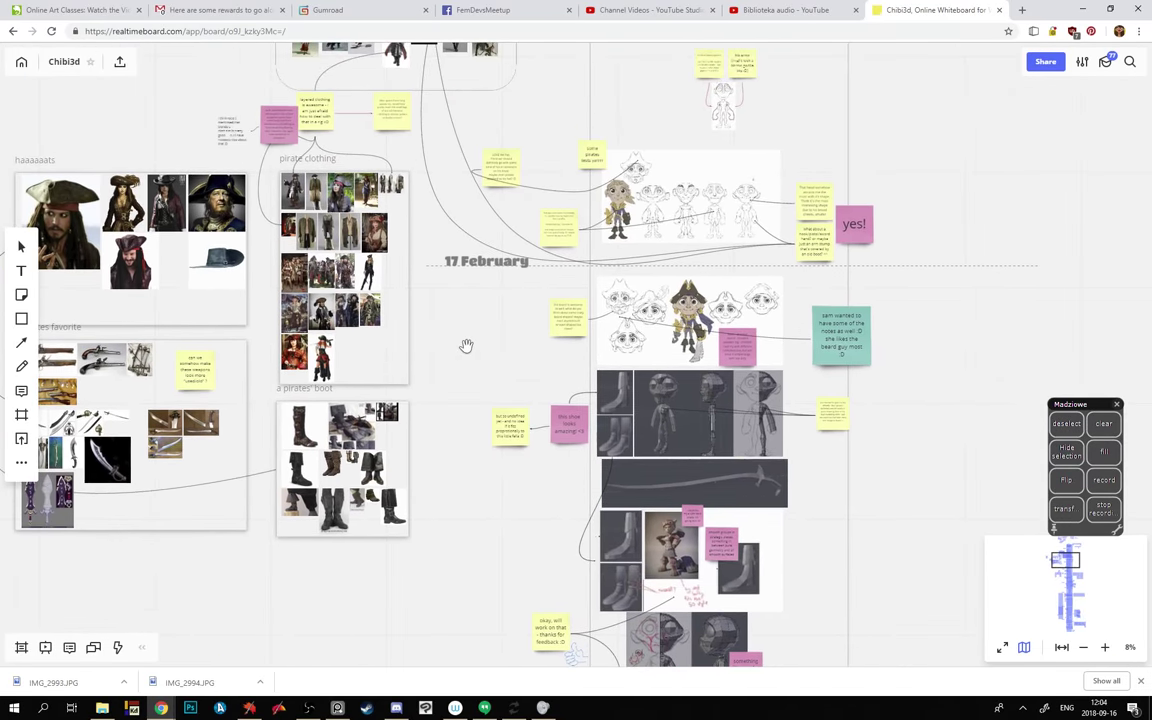
pyautogui.scroll(-5, 420, 310)
pyautogui.scroll(3, 401, 371)
pyautogui.scroll(5, 481, 296)
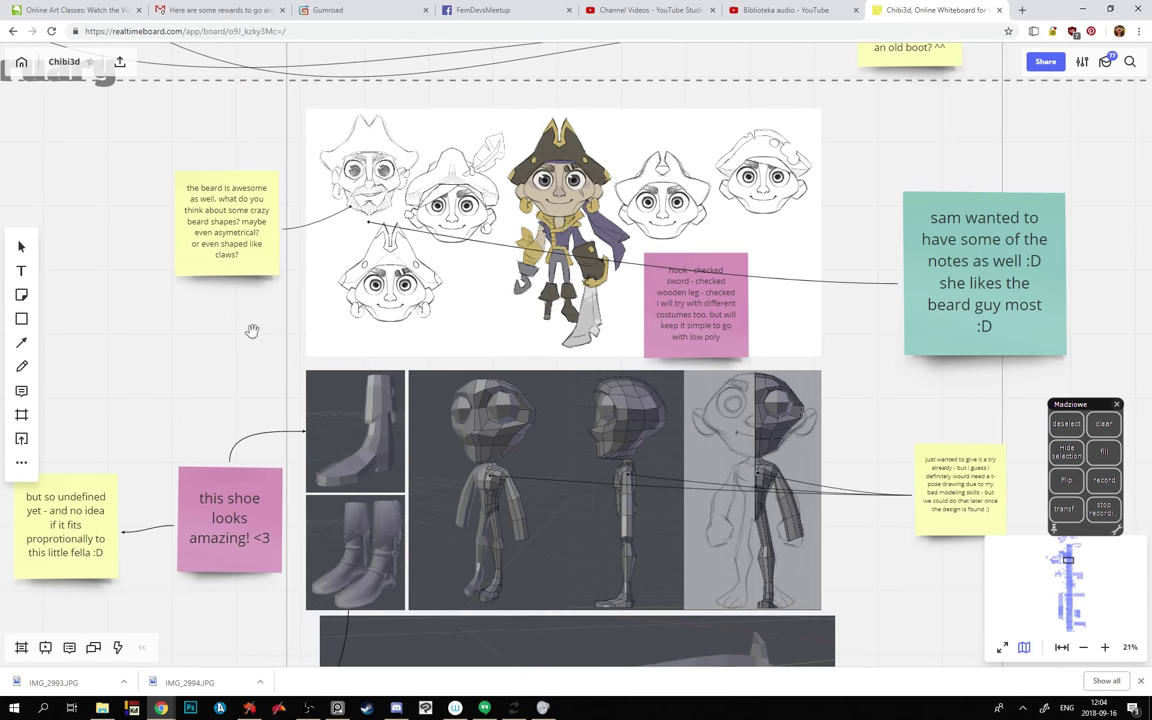
# - Examine the pirate's modelling progress from the low-poly body and boots through the face revisions to the version with hair
pyautogui.scroll(-1, 283, 370)
pyautogui.moveTo(198, 458); pyautogui.dragTo(235, 369)
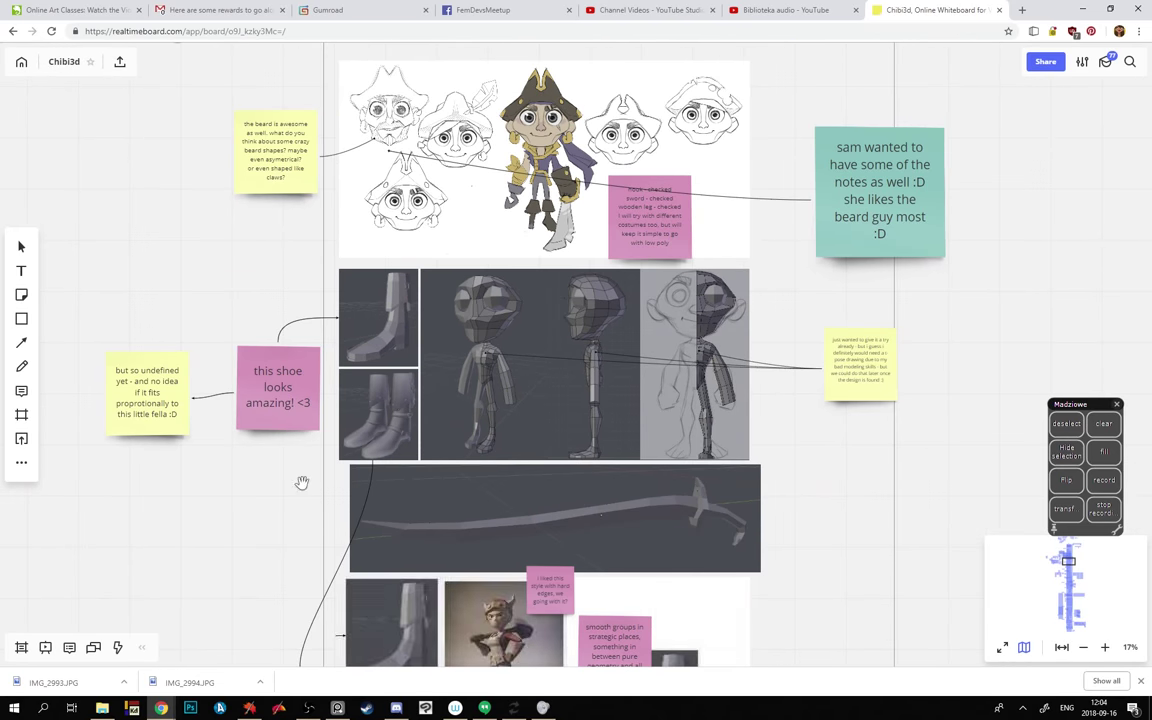
pyautogui.moveTo(301, 481); pyautogui.dragTo(325, 370)
pyautogui.moveTo(301, 442); pyautogui.dragTo(265, 391)
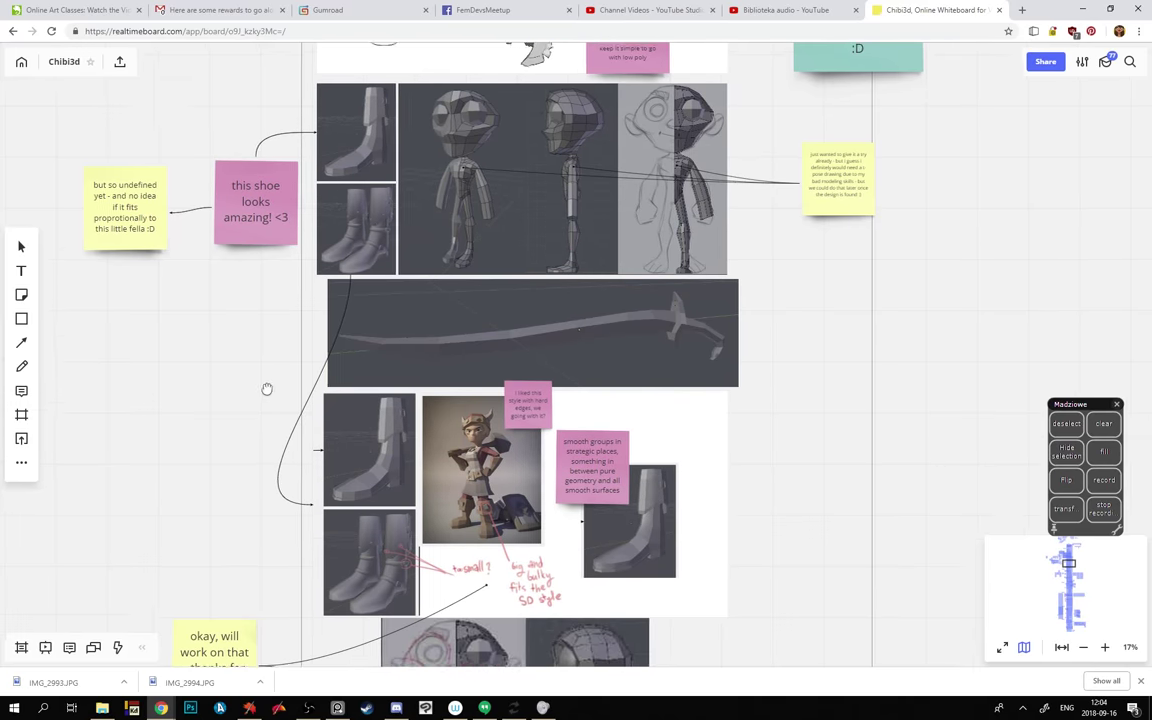
pyautogui.moveTo(243, 445); pyautogui.dragTo(330, 100)
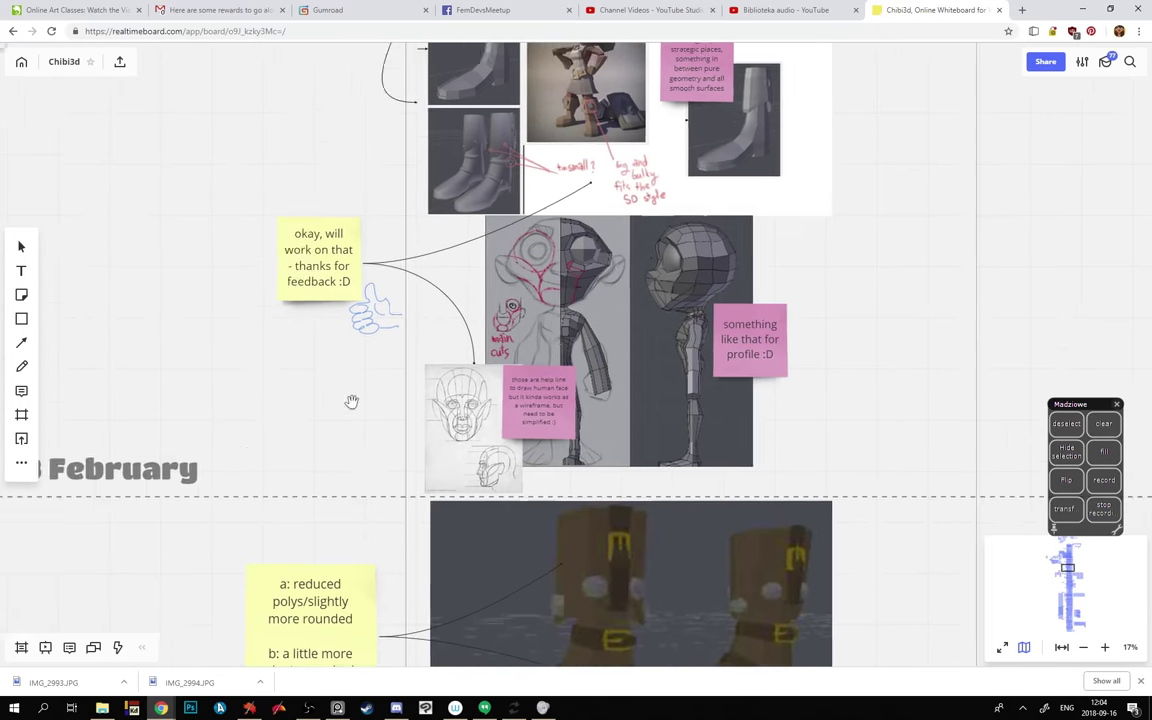
pyautogui.moveTo(352, 401); pyautogui.dragTo(312, 376)
pyautogui.moveTo(322, 260); pyautogui.dragTo(306, 236)
pyautogui.moveTo(314, 491); pyautogui.dragTo(311, 348)
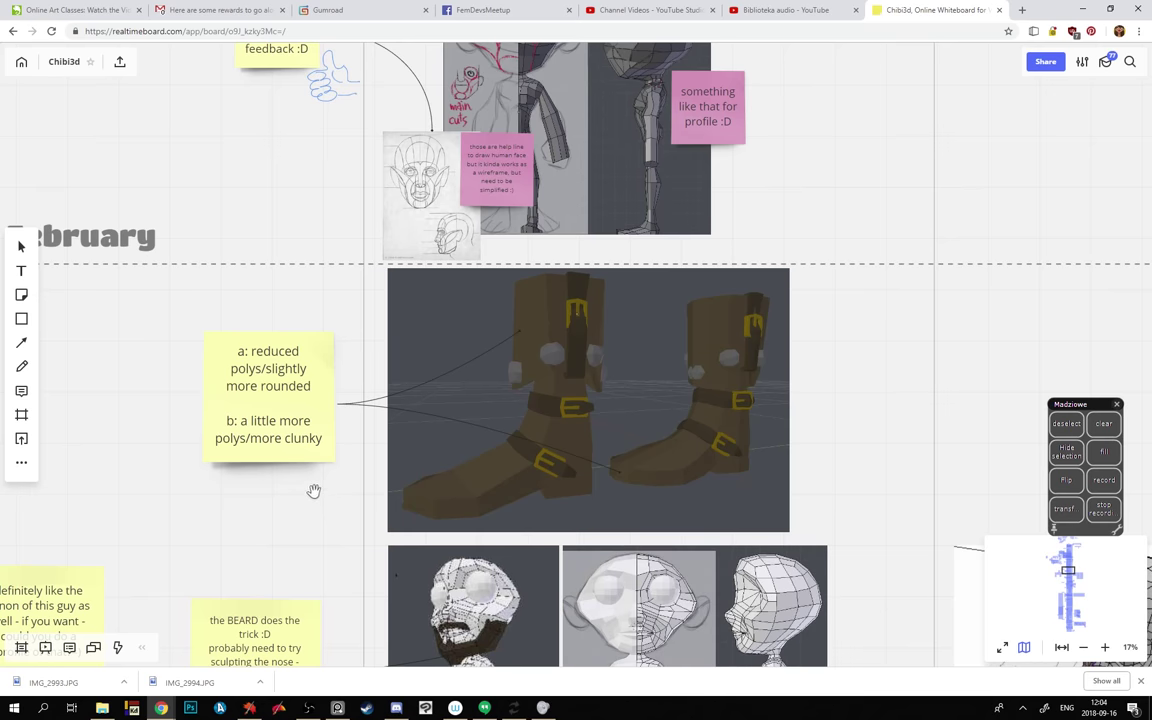
pyautogui.moveTo(308, 477); pyautogui.dragTo(320, 315)
pyautogui.scroll(-10, 373, 478)
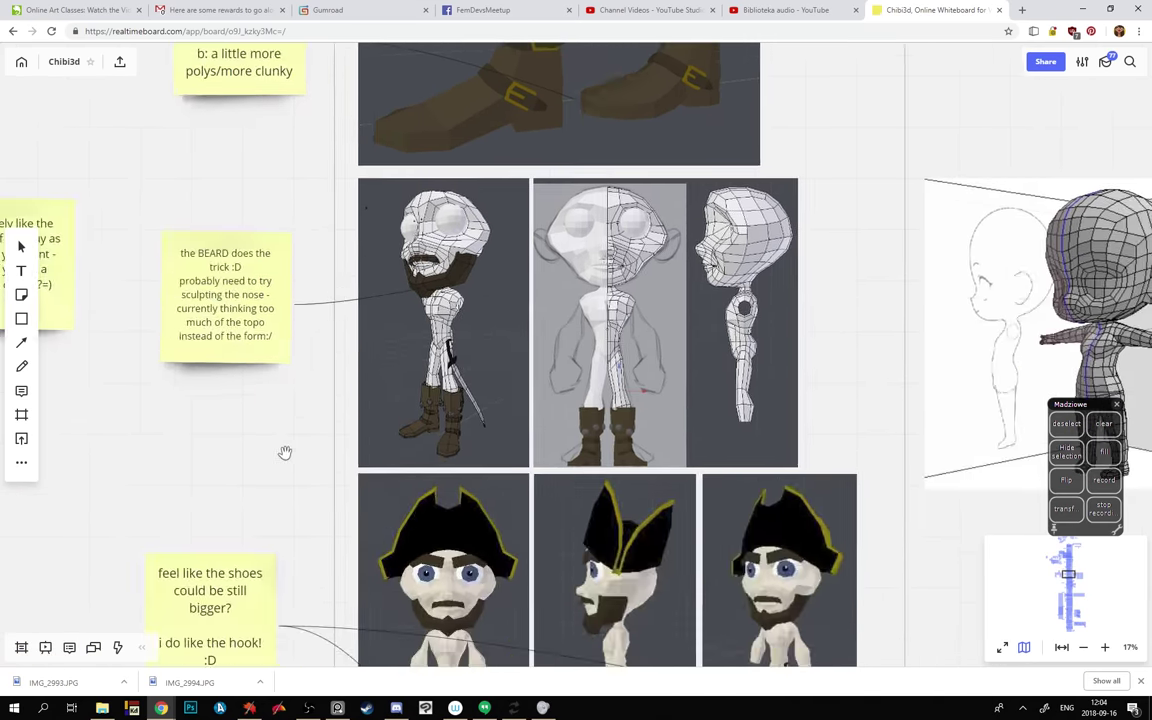
pyautogui.scroll(-15, 278, 418)
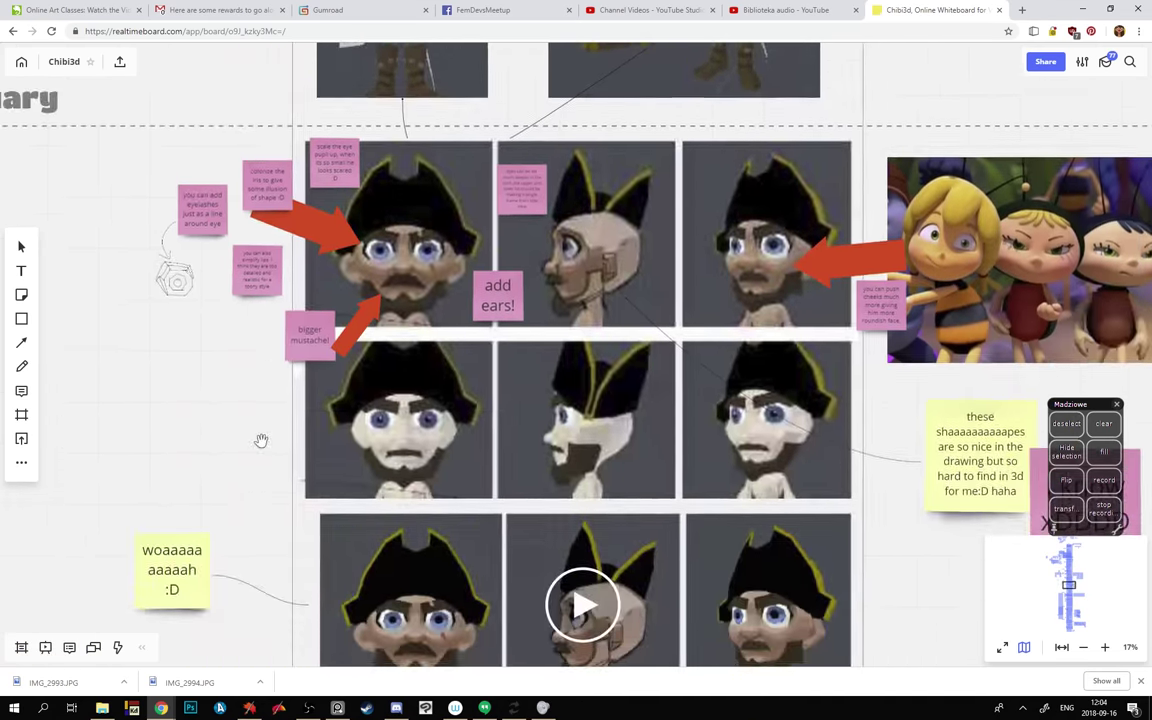
pyautogui.scroll(-15, 275, 381)
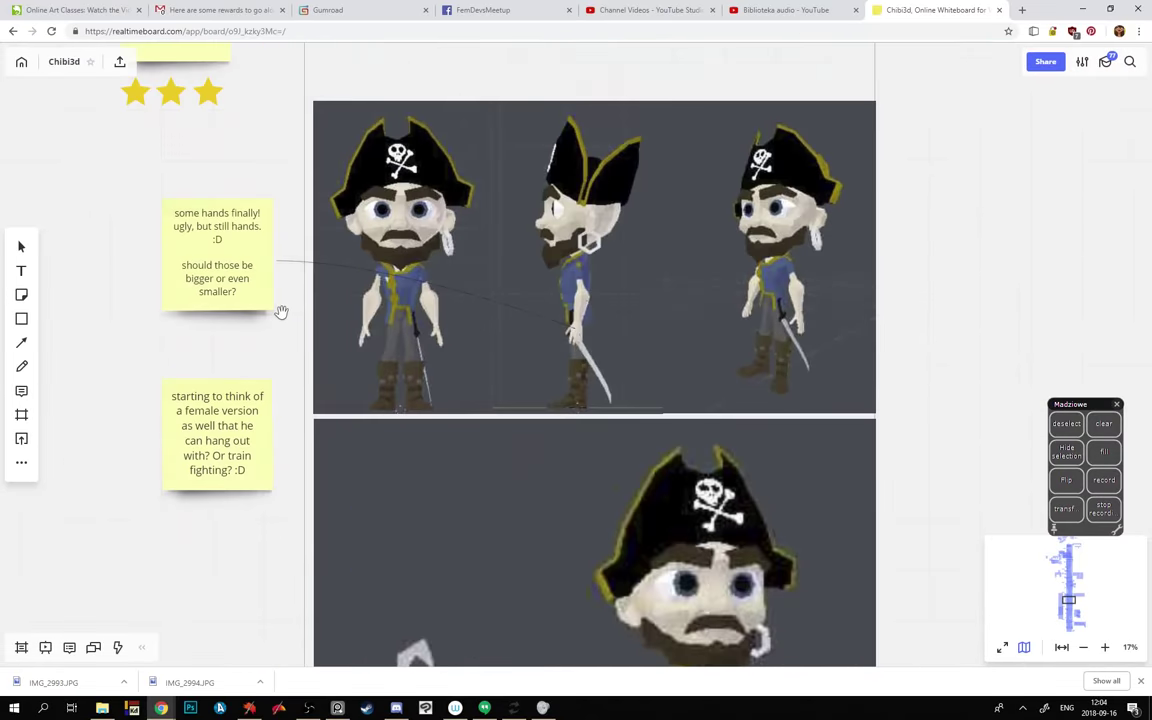
pyautogui.scroll(-15, 436, 452)
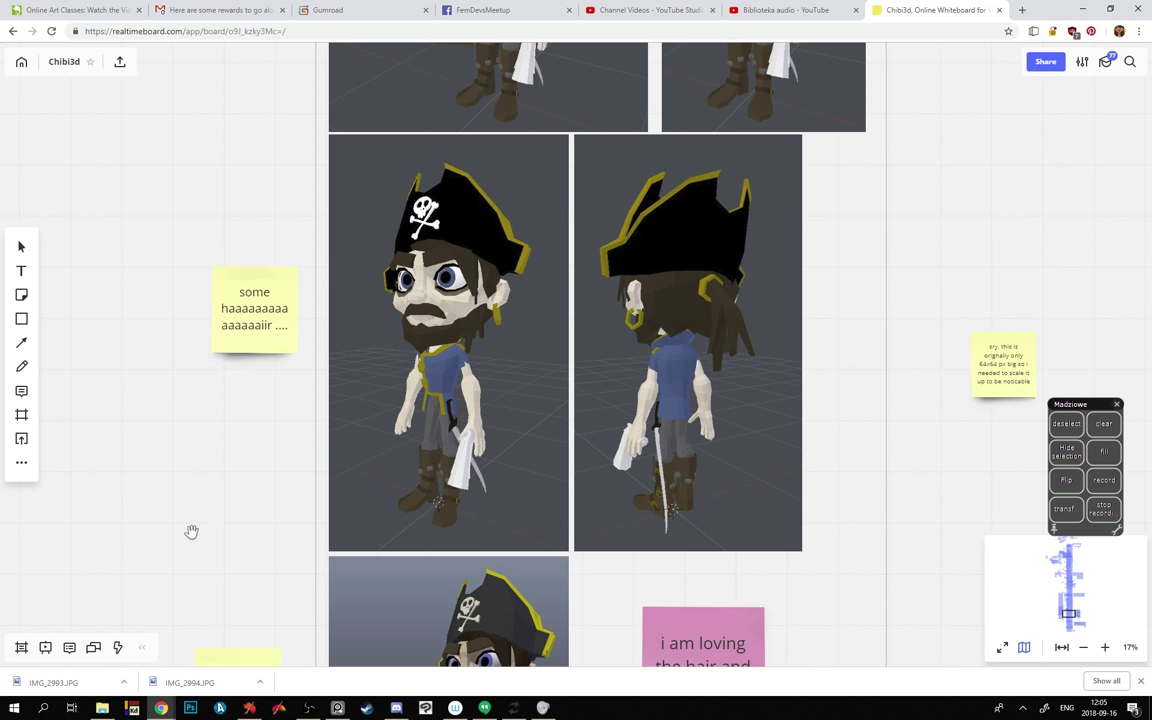
# - Switch back to Corel Painter, hide Layer 5 and Layer 3, and show the black silhouette on Layer 4
pyautogui.click(247, 708)
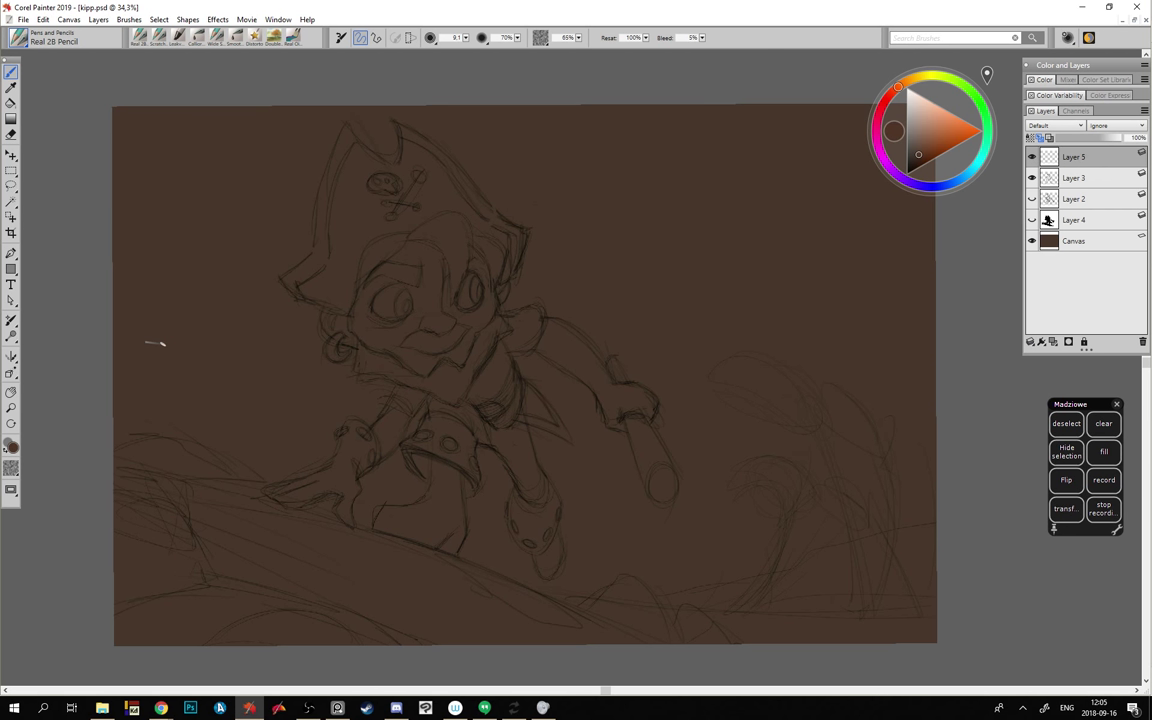
pyautogui.click(1032, 157)
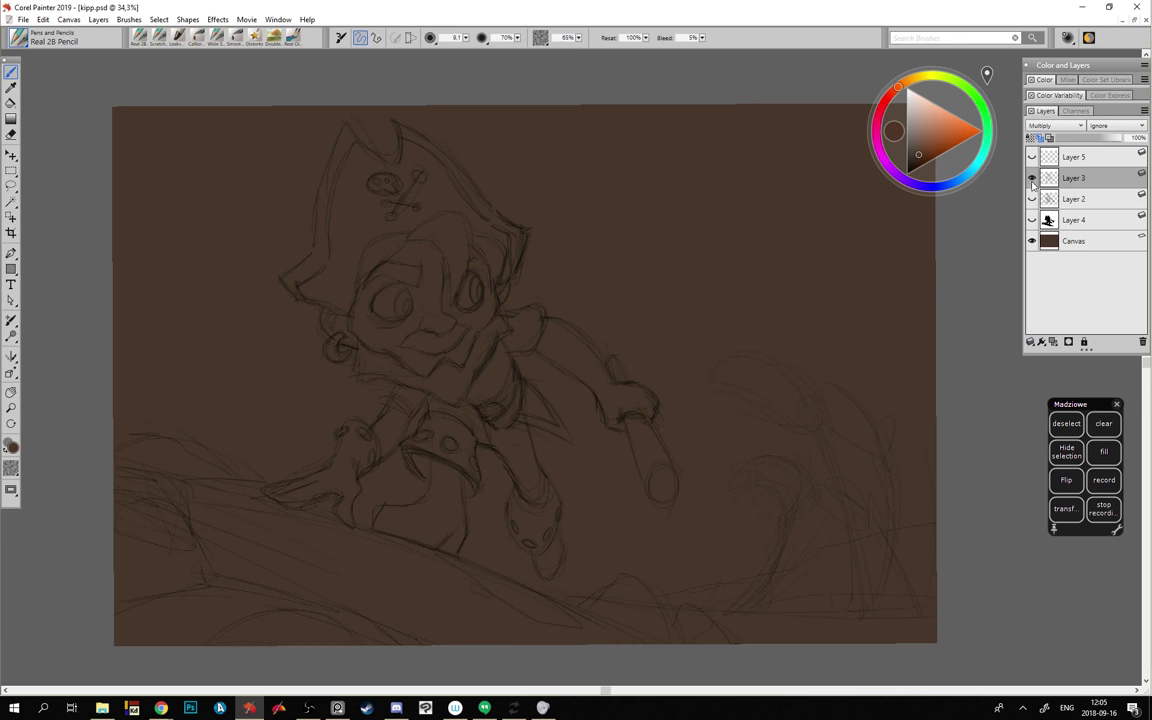
pyautogui.click(1032, 178)
pyautogui.click(1032, 220)
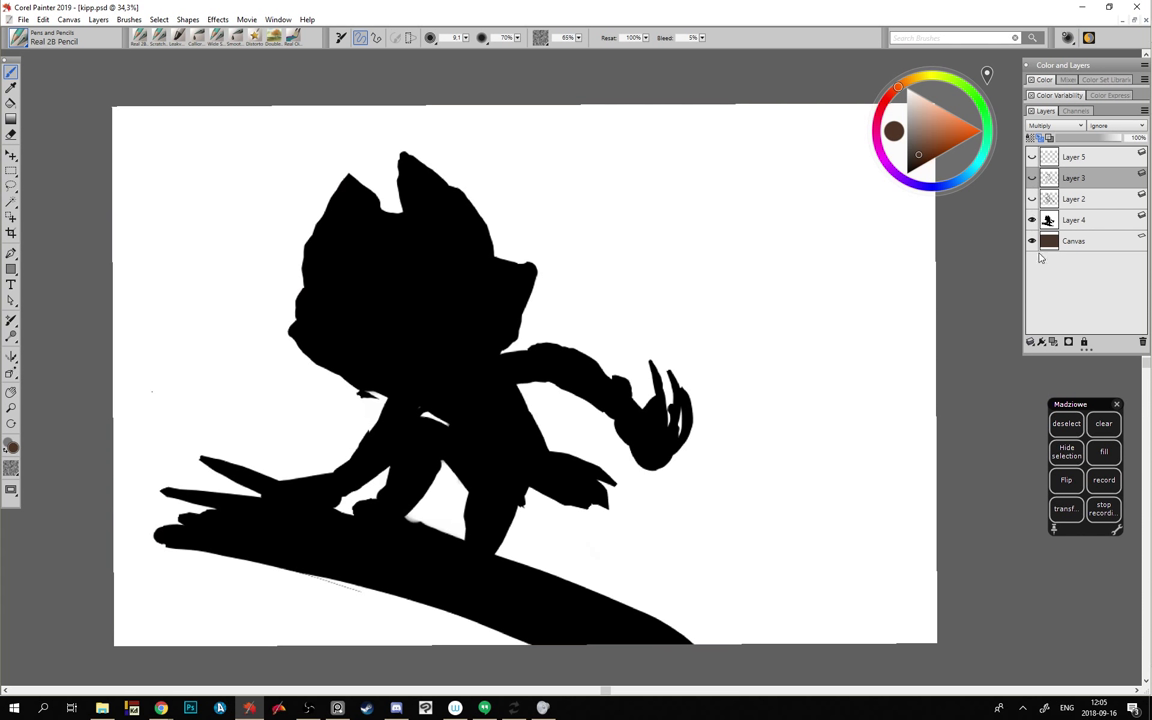
# - Set Layer 4's opacity to 32% and show the rough sketch on Layer 2 over it
pyautogui.click(1066, 222)
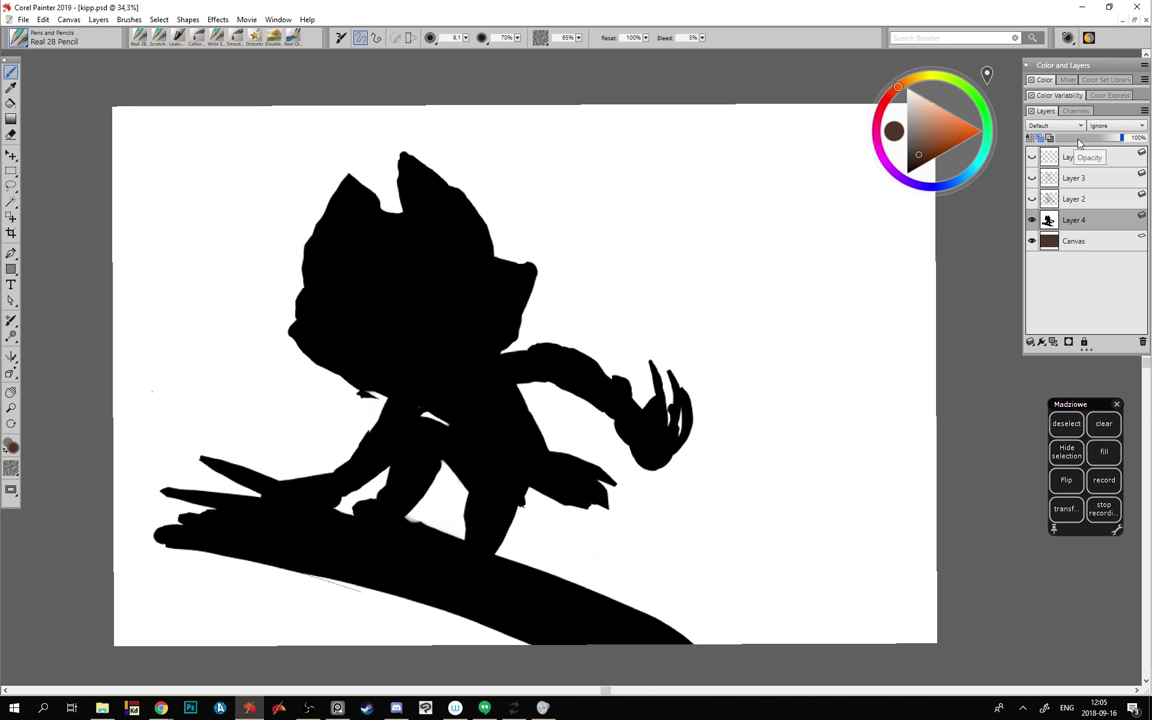
pyautogui.click(1076, 139)
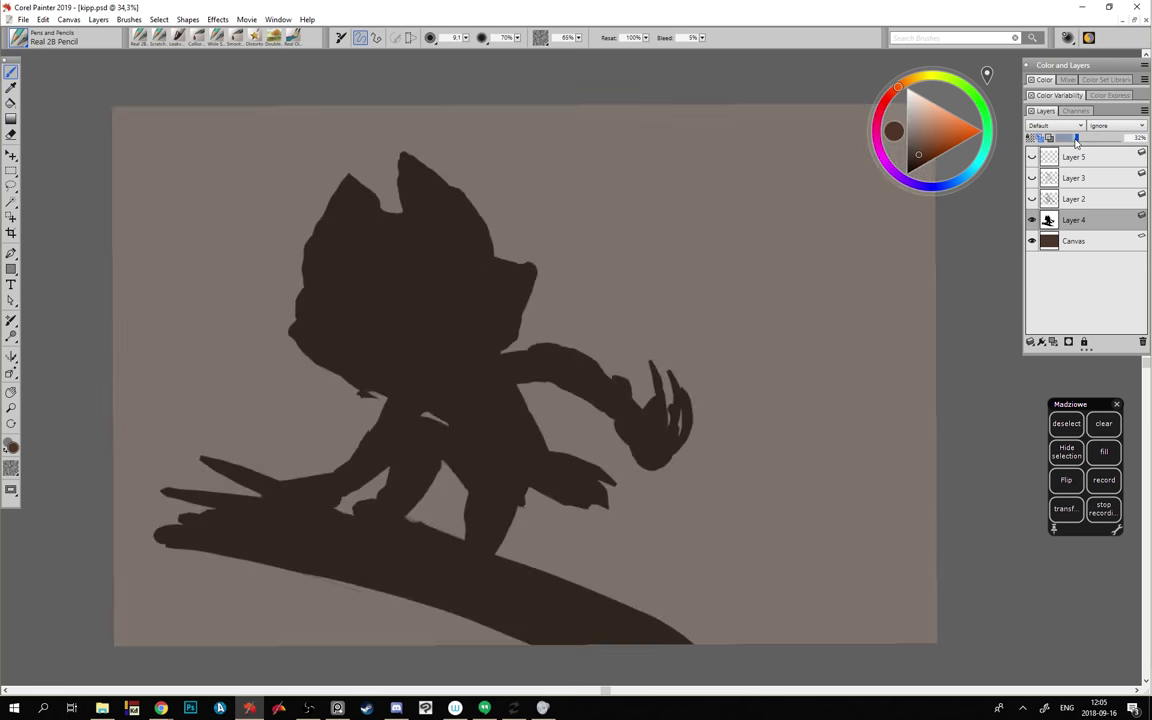
pyautogui.click(1073, 200)
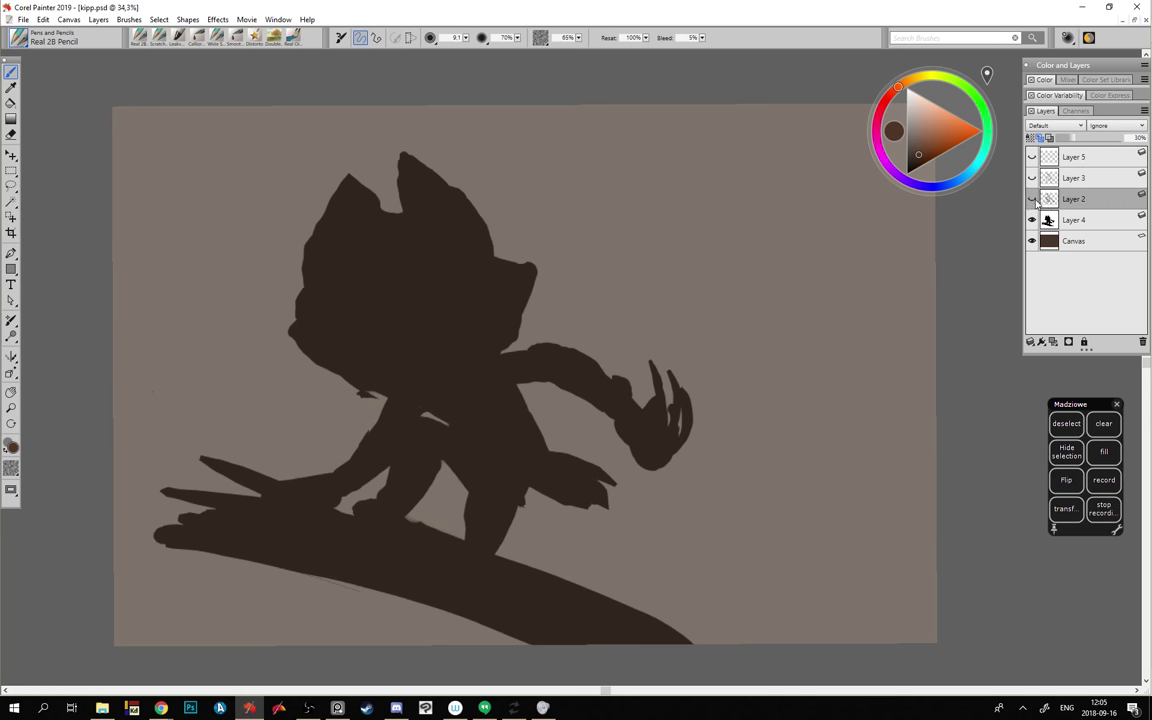
pyautogui.click(1032, 200)
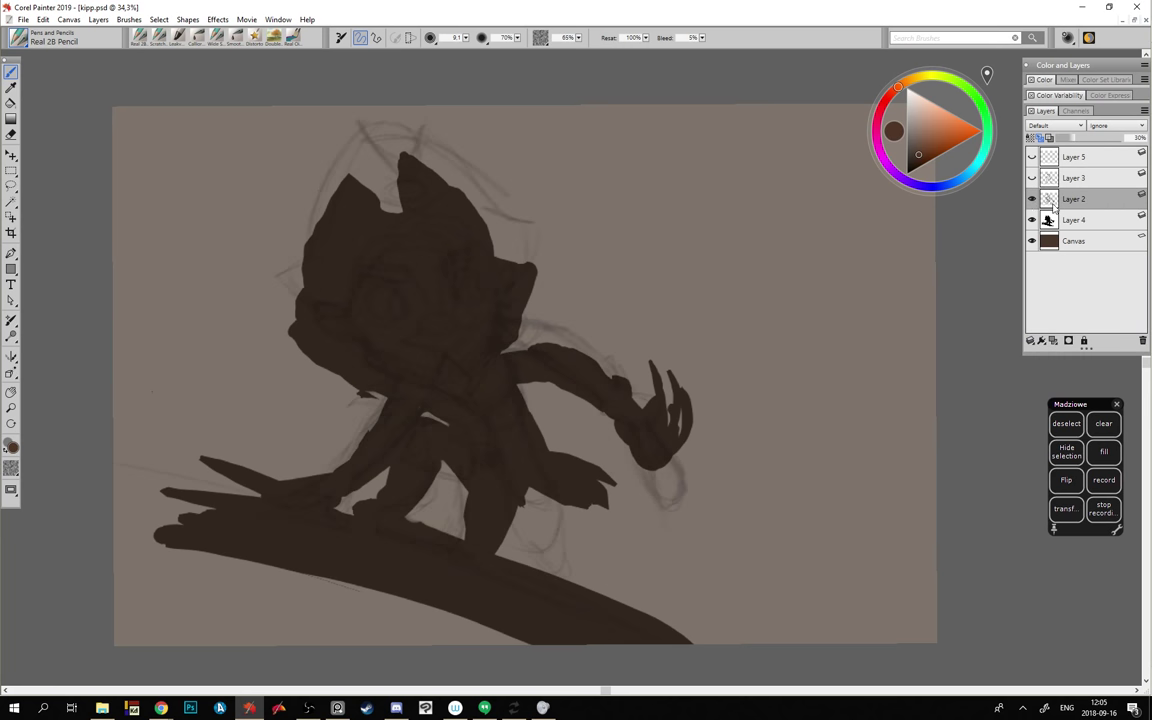
# - Hide Layer 4 and Layer 2, and show only the refined pirate sketch on Layer 3 above the brown canvas
pyautogui.click(1032, 220)
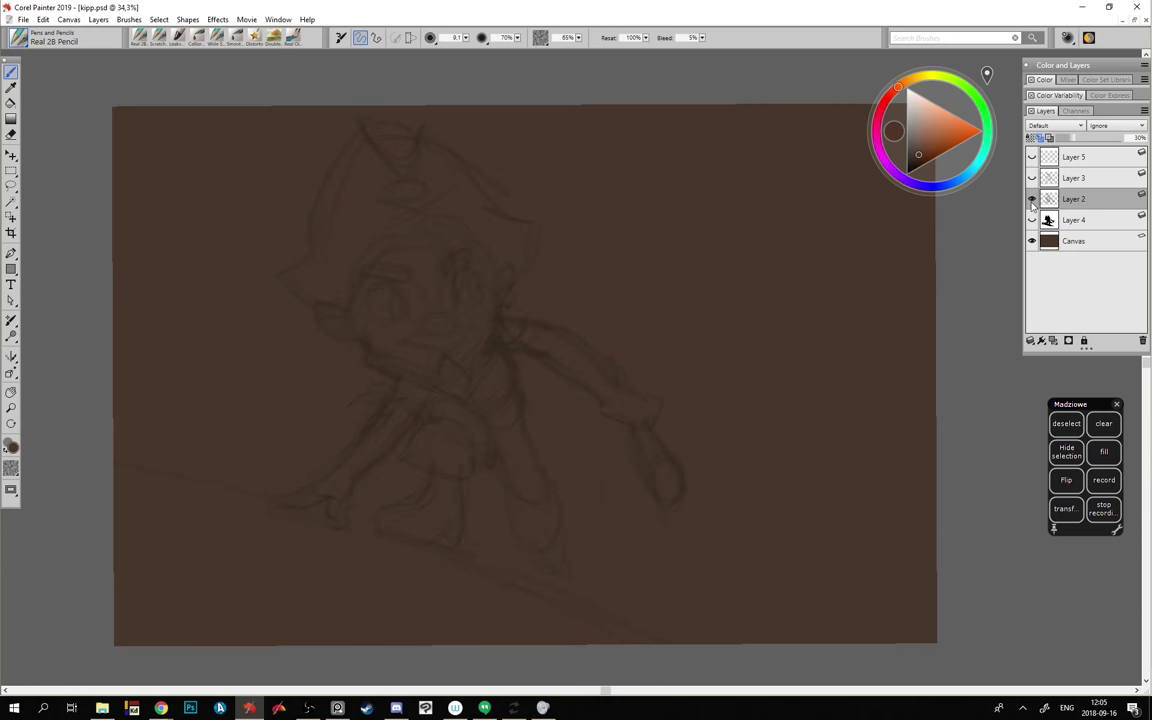
pyautogui.click(1032, 200)
pyautogui.click(1031, 185)
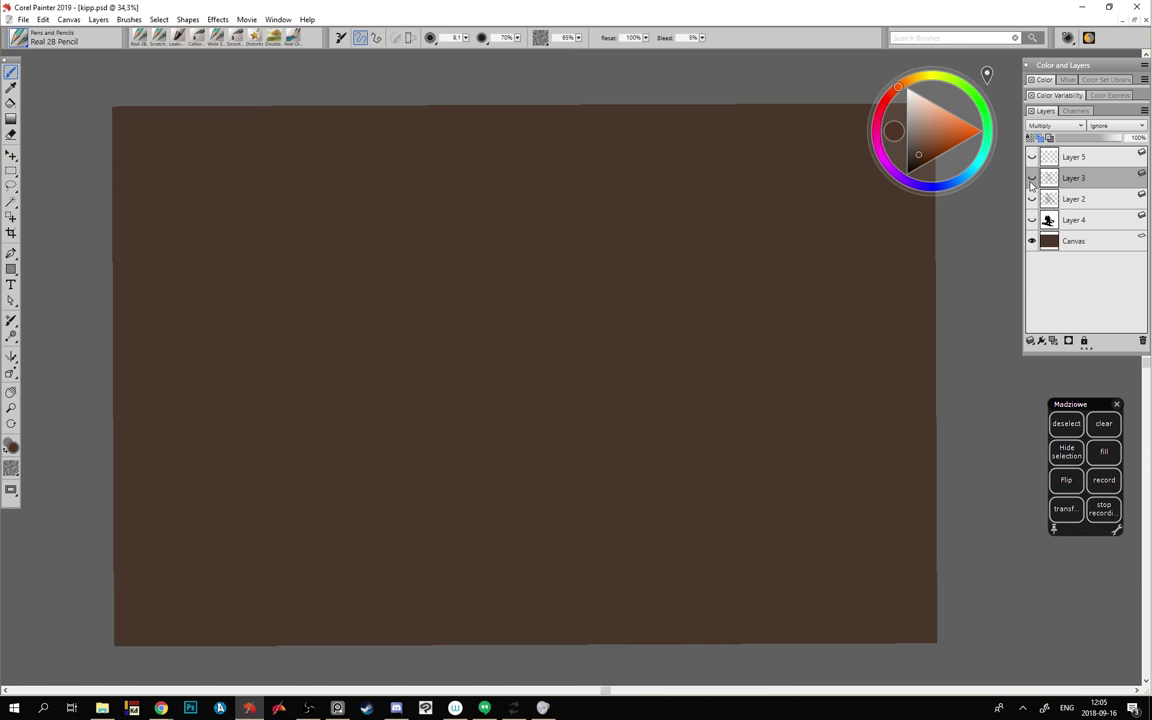
pyautogui.click(1032, 178)
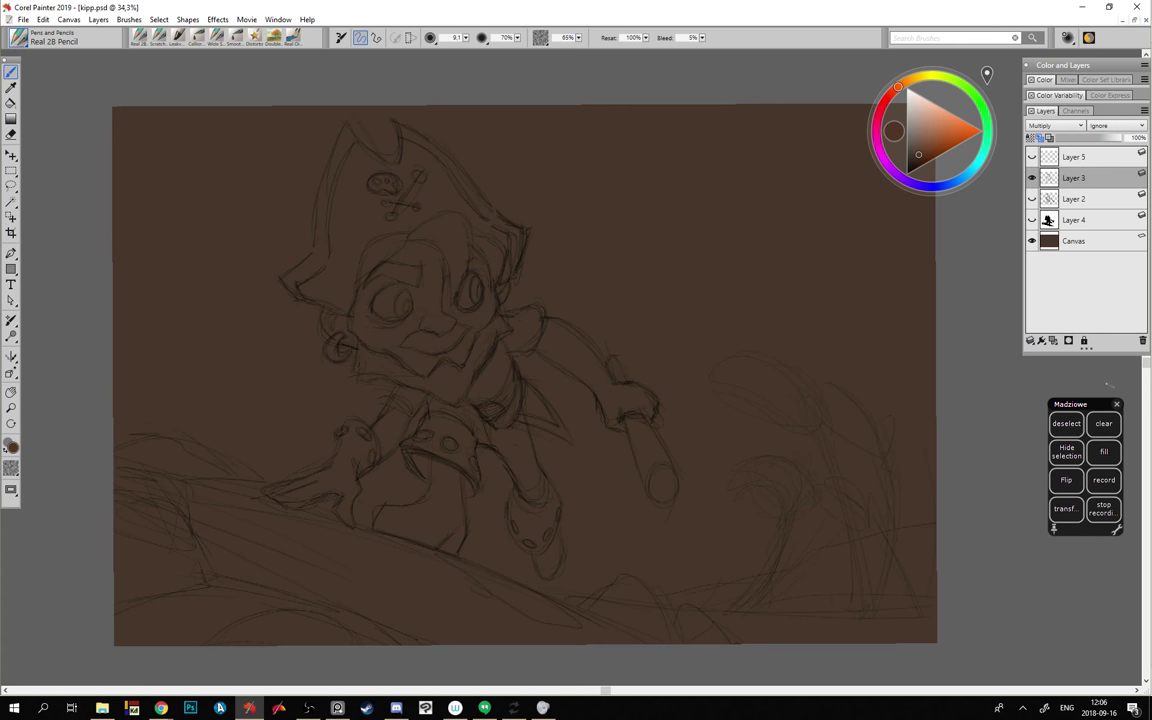
pyautogui.hotkey('alt', 'Tab')
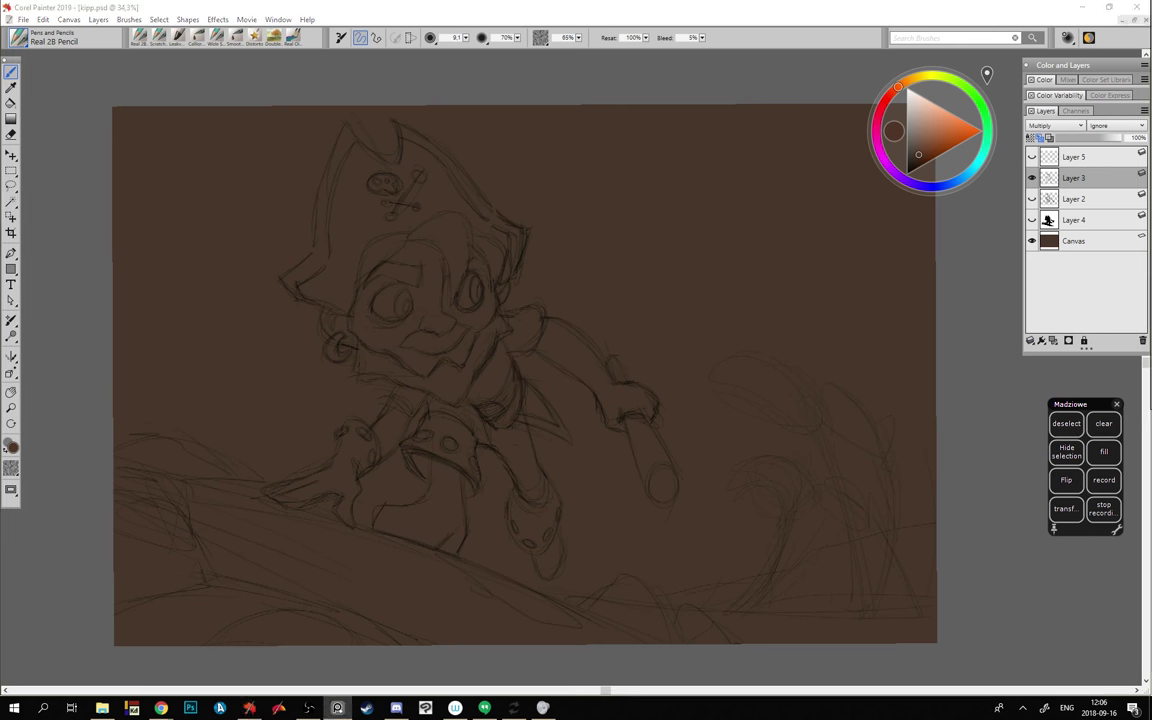
# - Bring the reference board over the canvas and examine the daylight portrait and beach photos
pyautogui.moveTo(1151, 353); pyautogui.dragTo(482, 316)
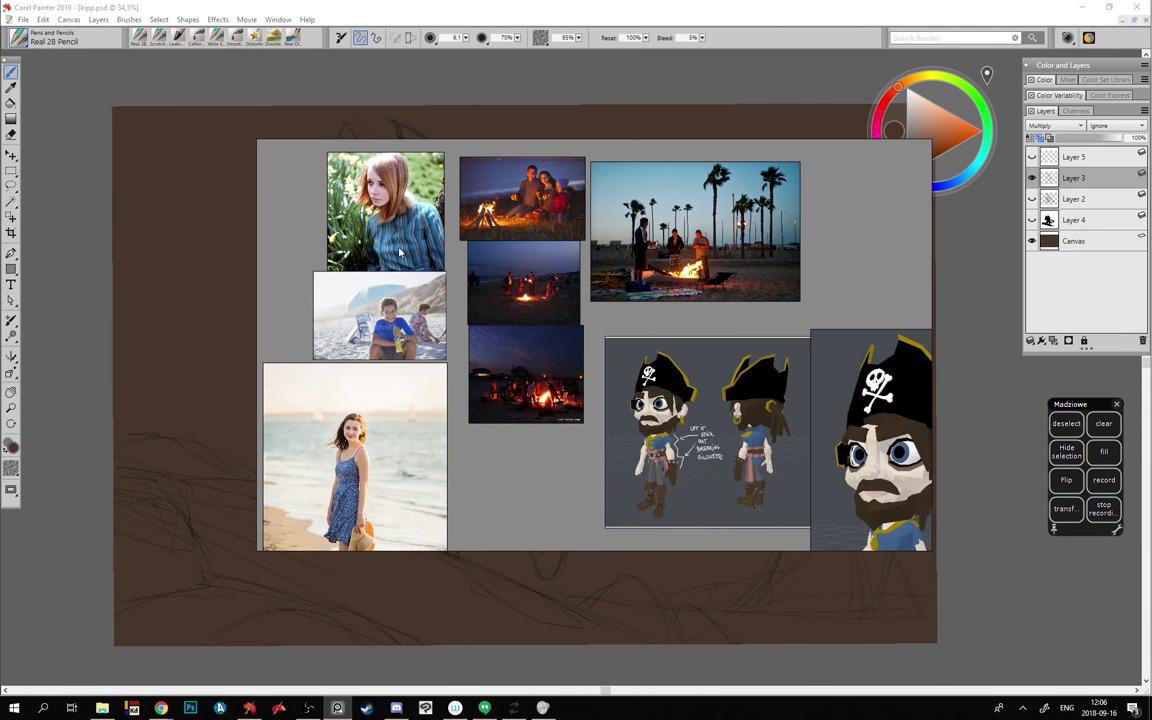
pyautogui.scroll(2, 399, 240)
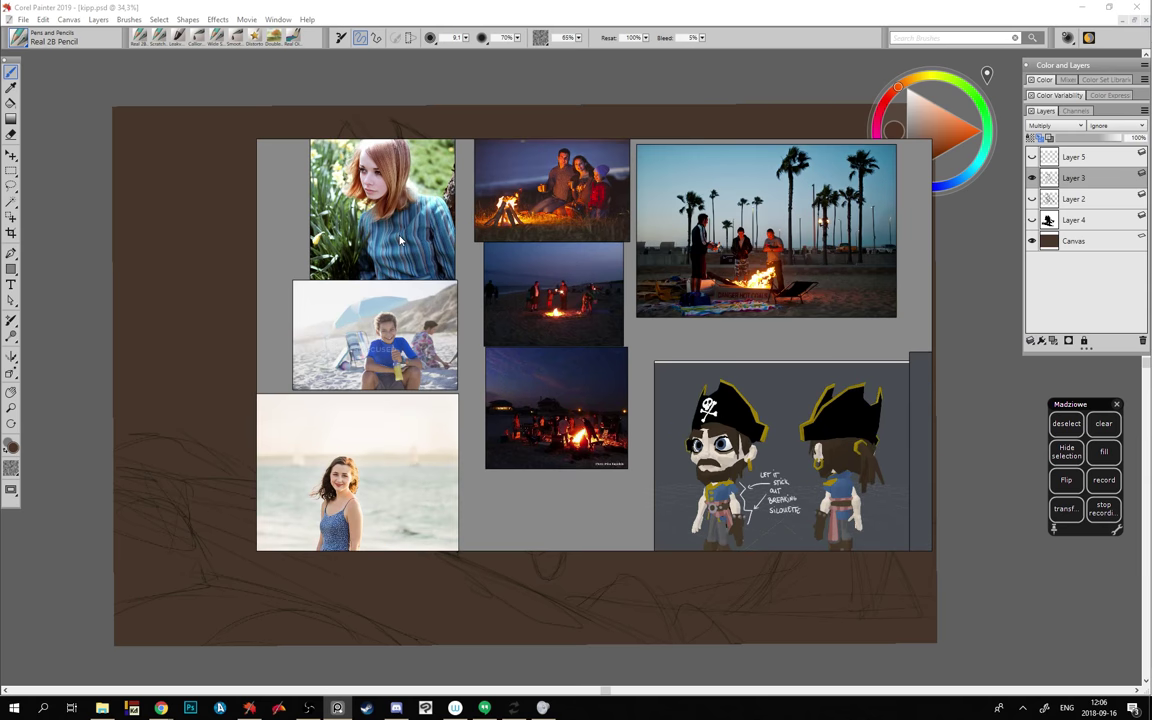
pyautogui.moveTo(457, 389); pyautogui.dragTo(529, 334)
pyautogui.moveTo(550, 290); pyautogui.dragTo(531, 362)
pyautogui.scroll(3, 344, 279)
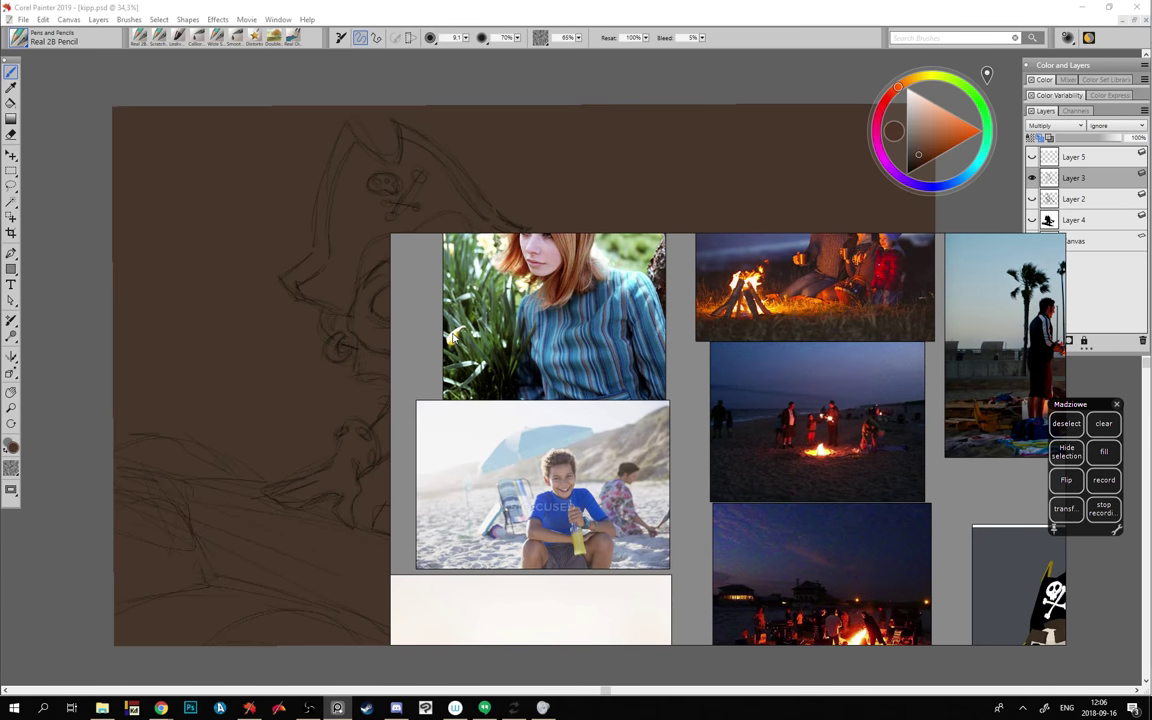
pyautogui.moveTo(410, 305); pyautogui.dragTo(308, 234)
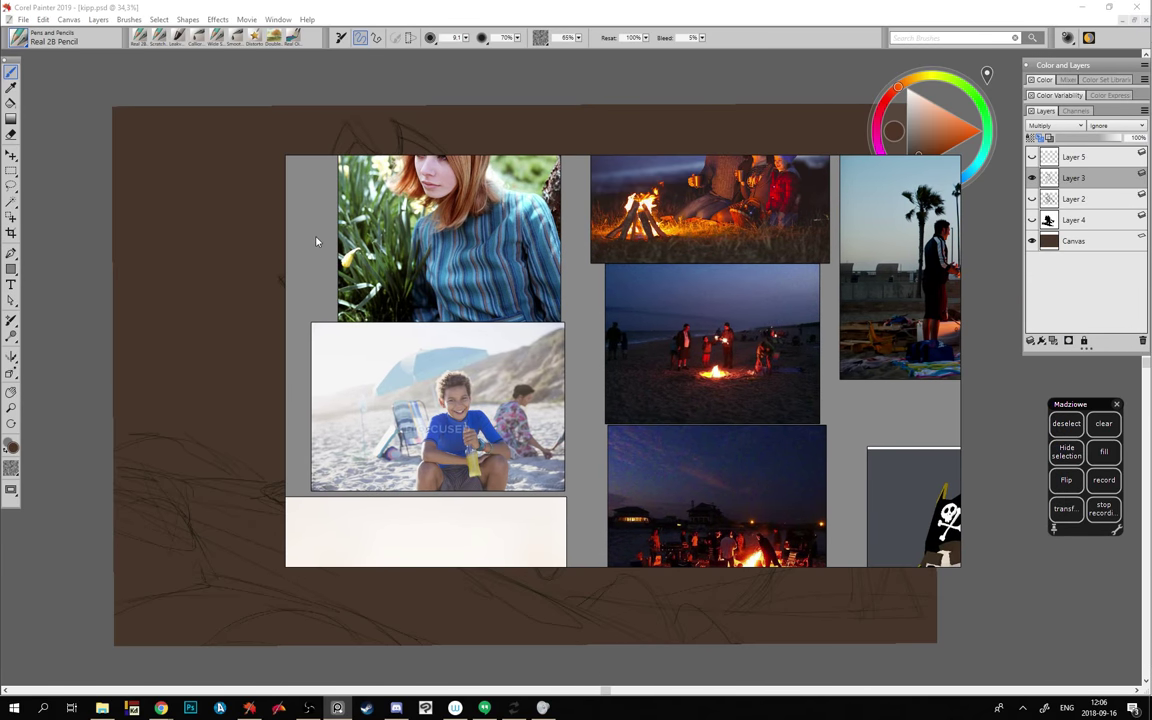
pyautogui.scroll(4, 313, 243)
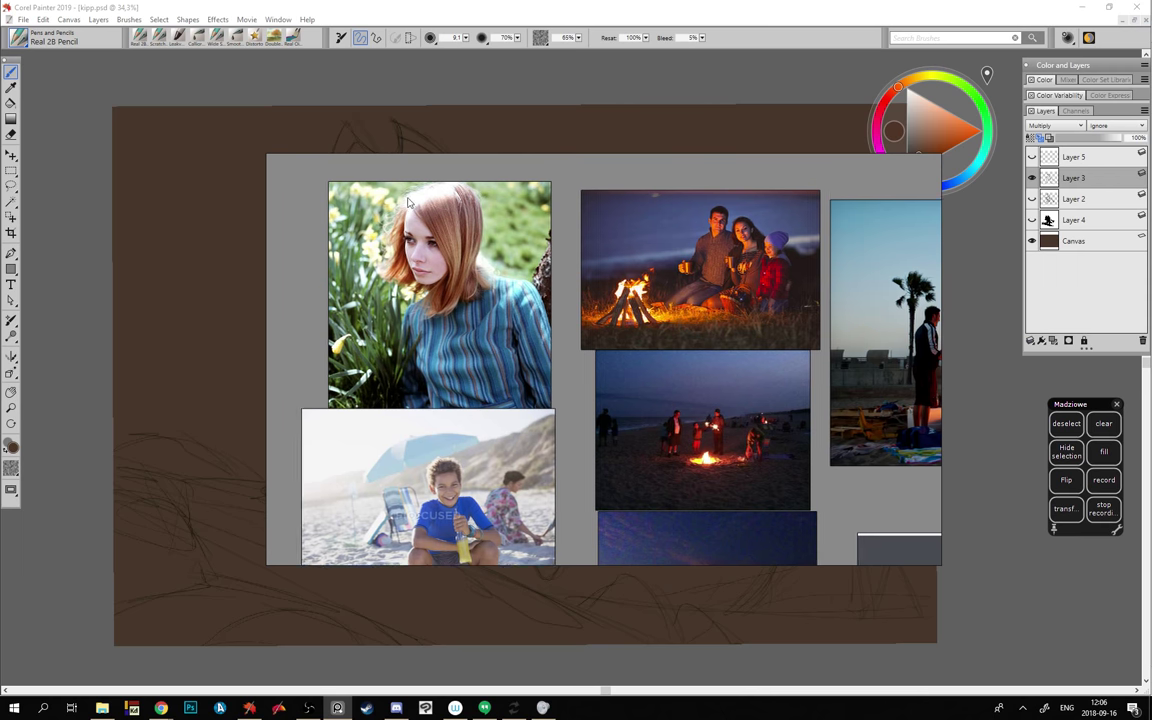
pyautogui.moveTo(299, 378); pyautogui.dragTo(310, 331)
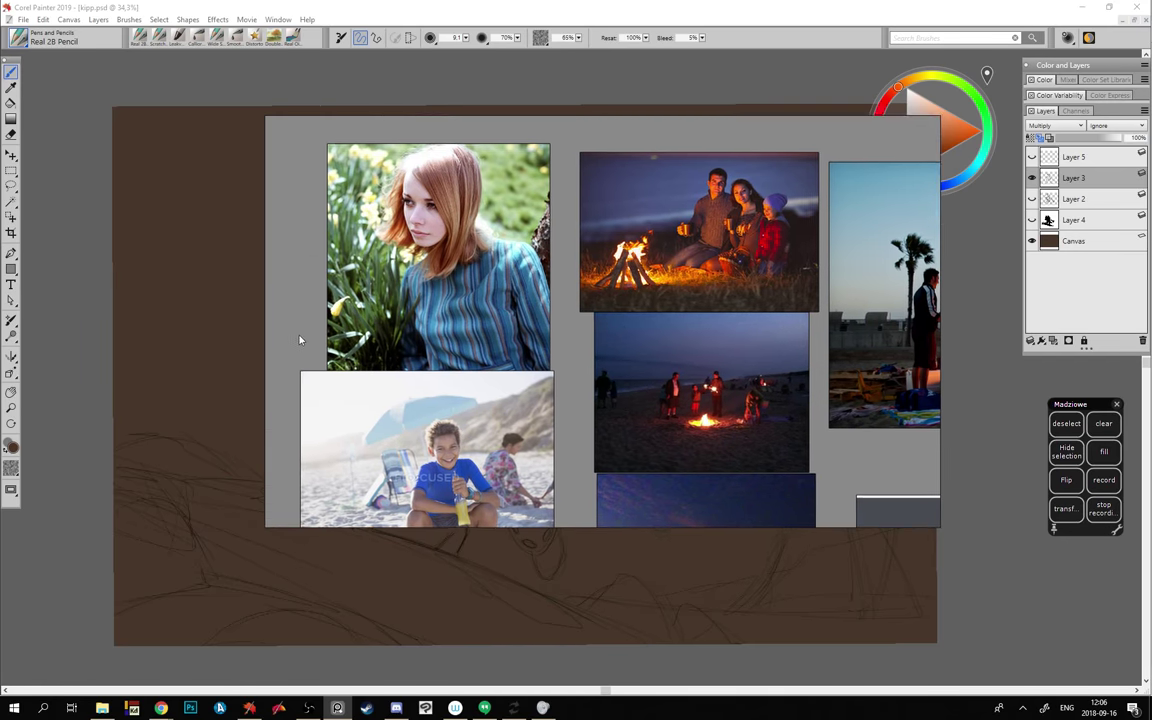
pyautogui.scroll(-5, 310, 331)
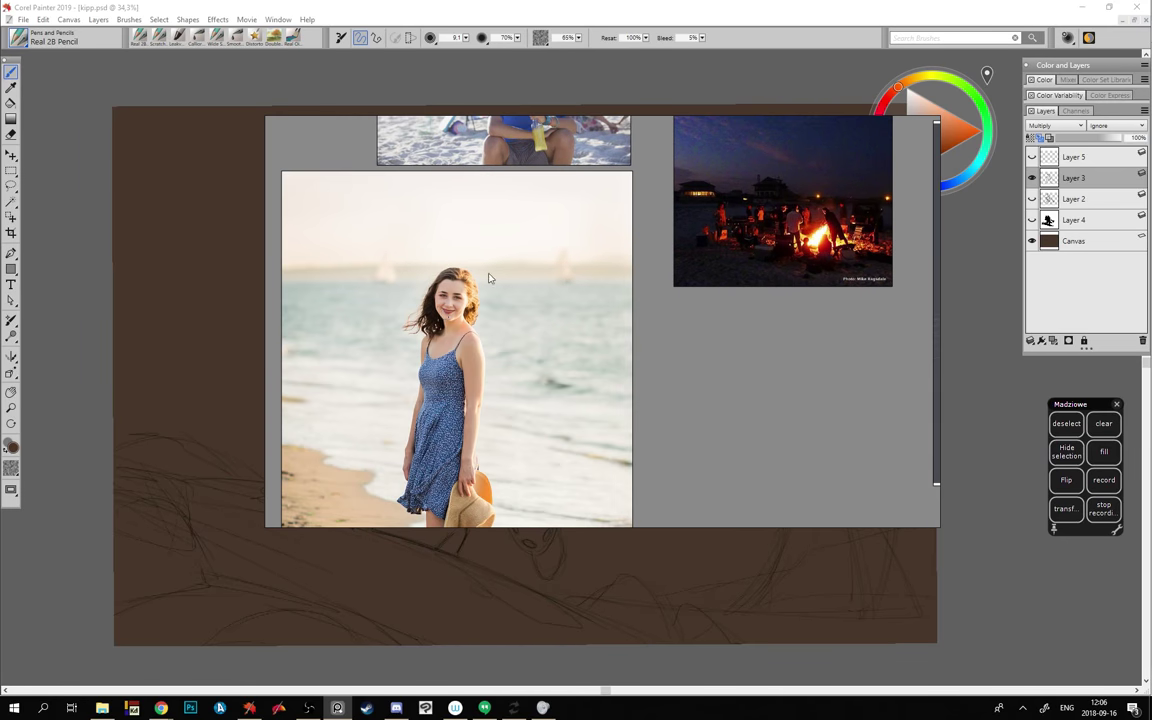
# - Examine the campfire photos at dusk and night, and move the reference board off the canvas
pyautogui.scroll(5, 460, 281)
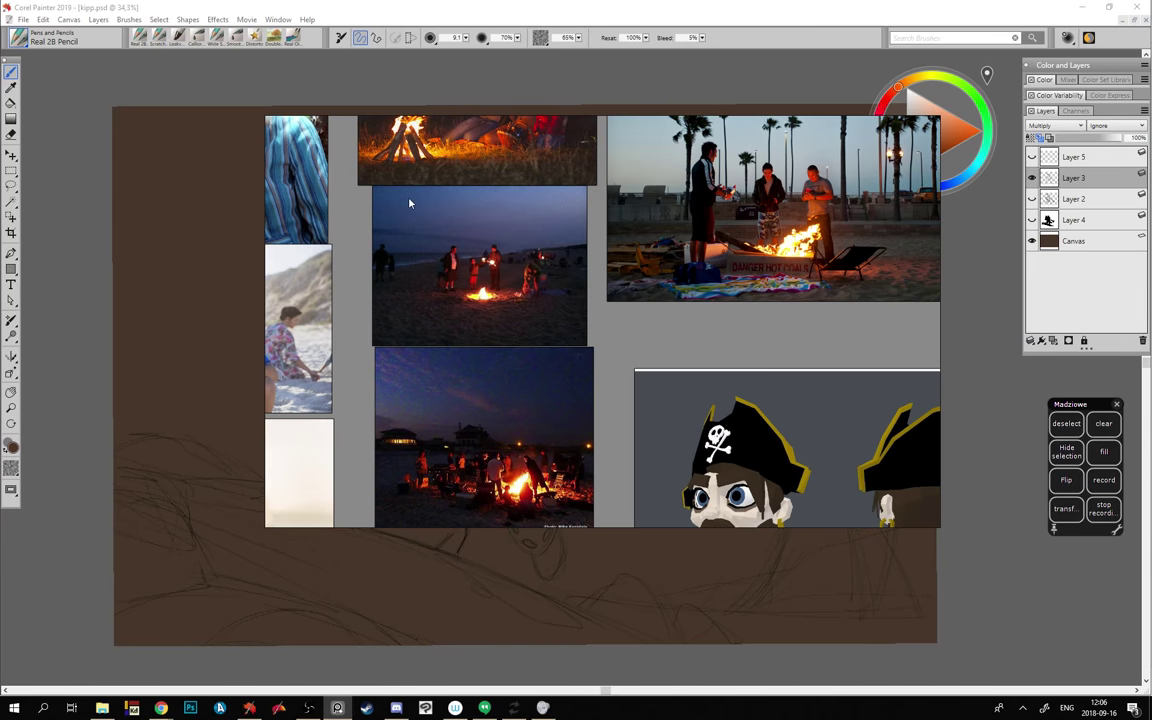
pyautogui.scroll(3, 409, 203)
pyautogui.scroll(2, 428, 238)
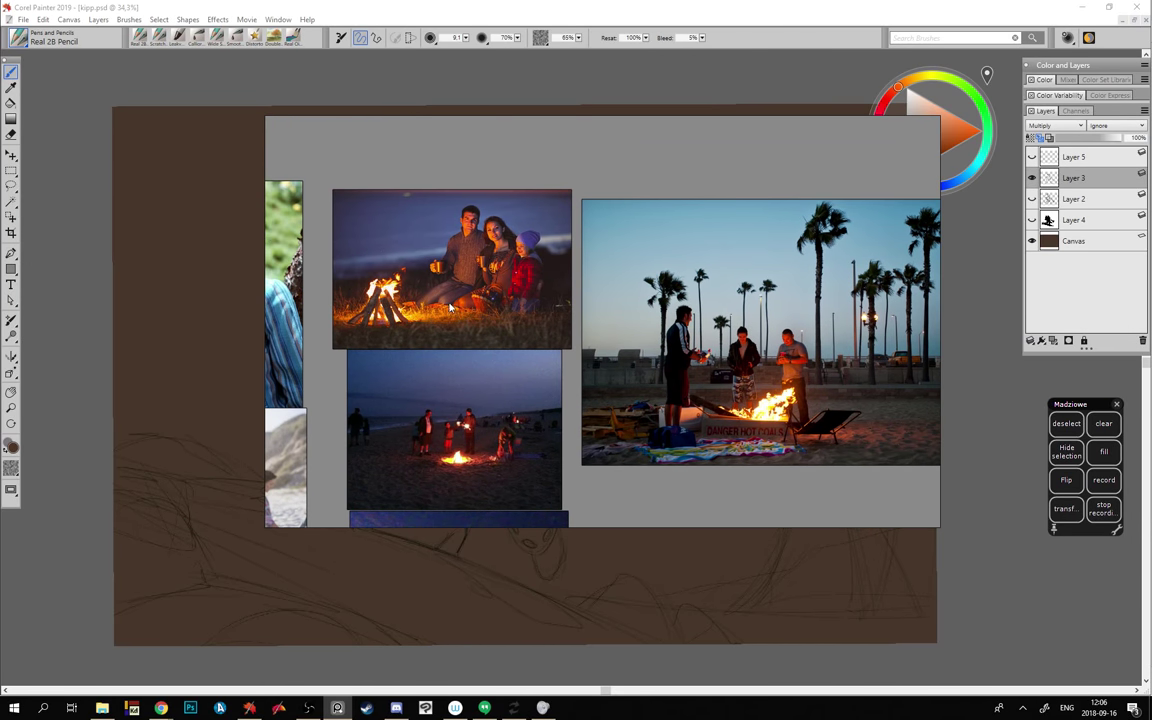
pyautogui.moveTo(461, 305); pyautogui.dragTo(414, 259)
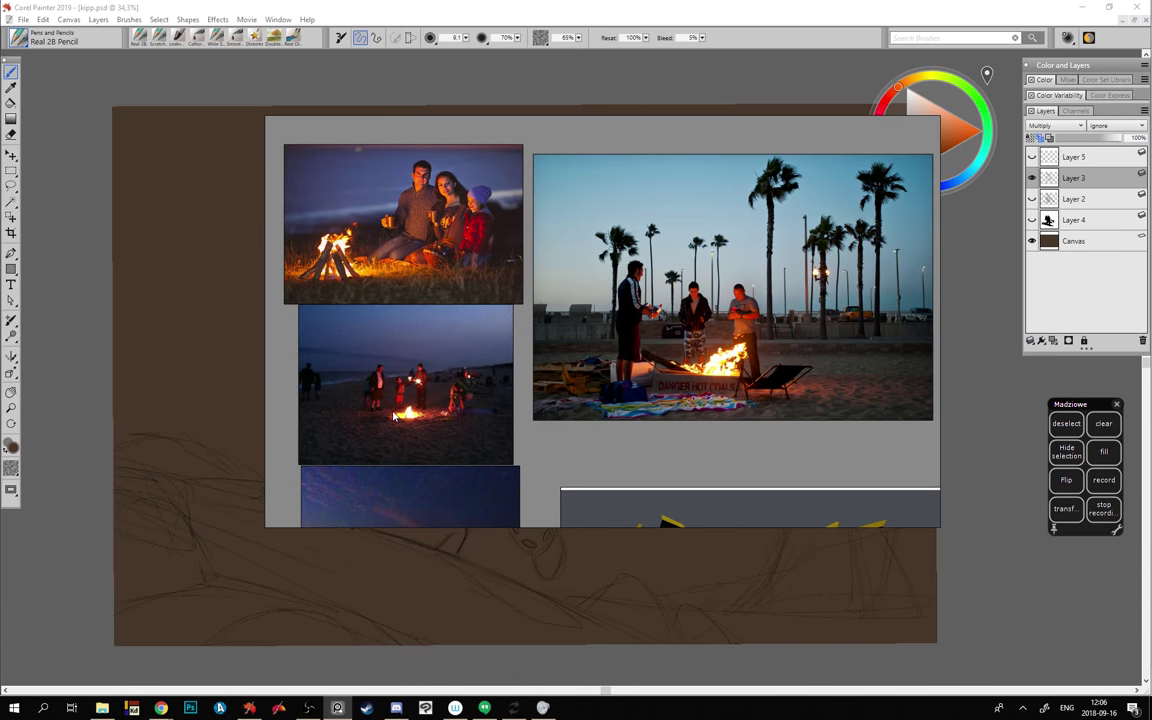
pyautogui.scroll(-2, 395, 415)
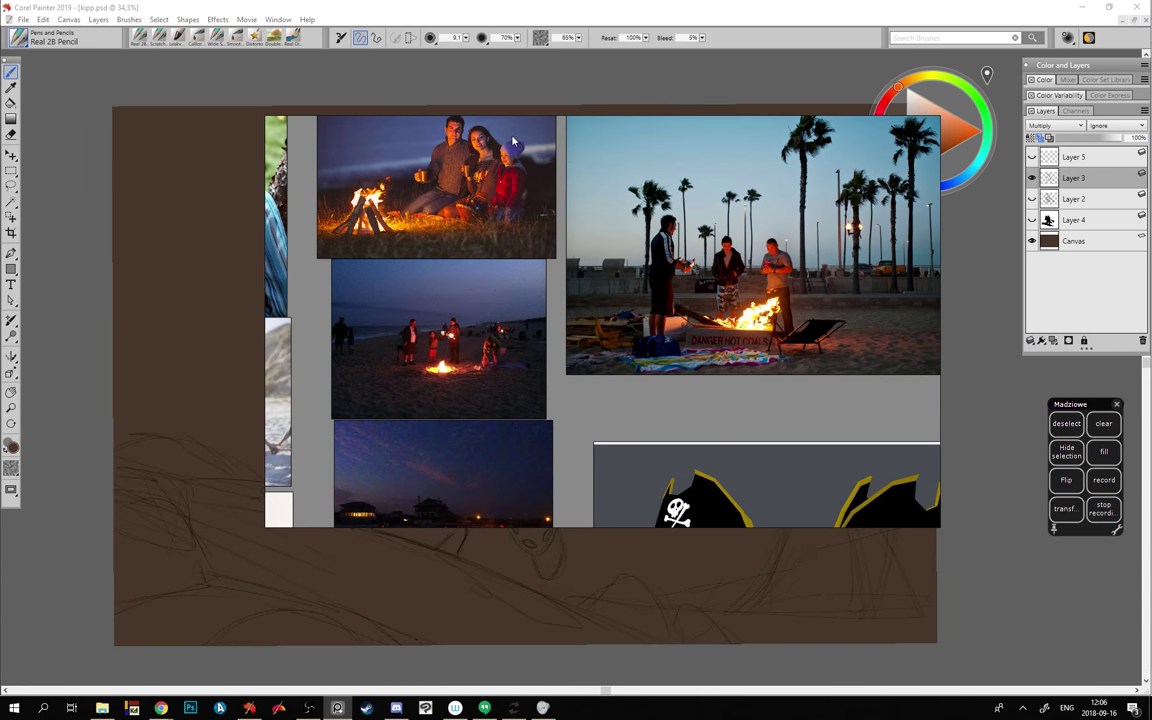
pyautogui.moveTo(446, 278); pyautogui.dragTo(627, 294)
pyautogui.hotkey('ctrl', '-')
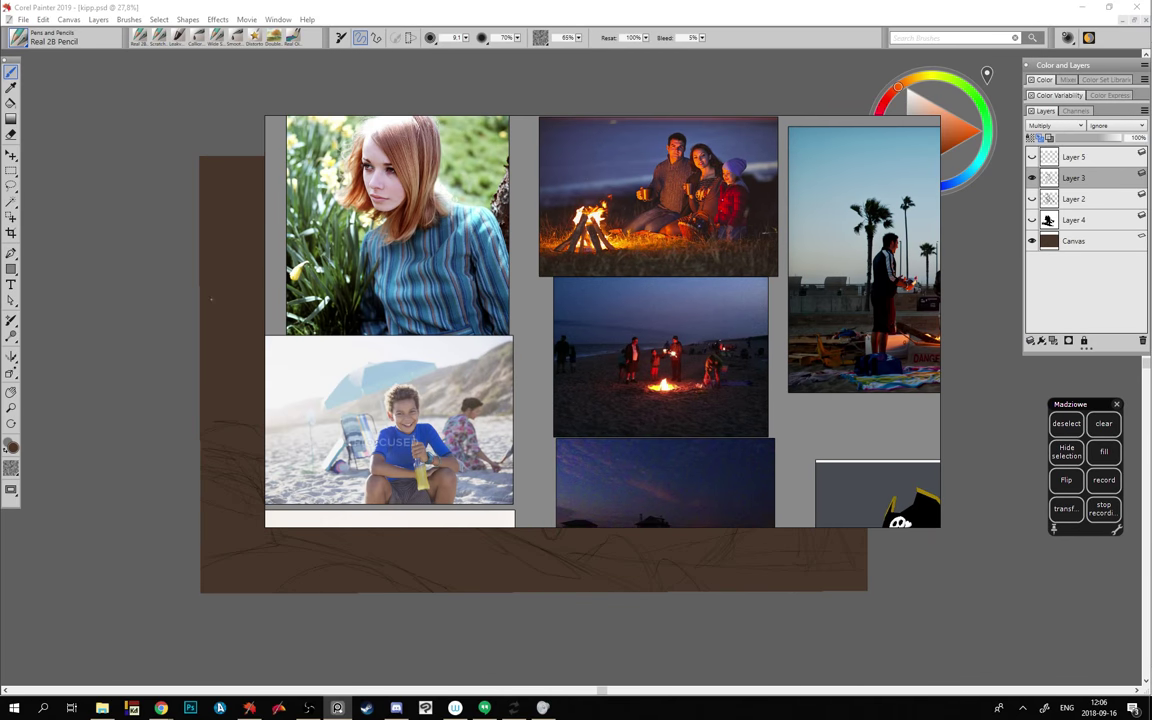
pyautogui.hotkey('ctrl', '+')
pyautogui.moveTo(536, 309); pyautogui.dragTo(1151, 222)
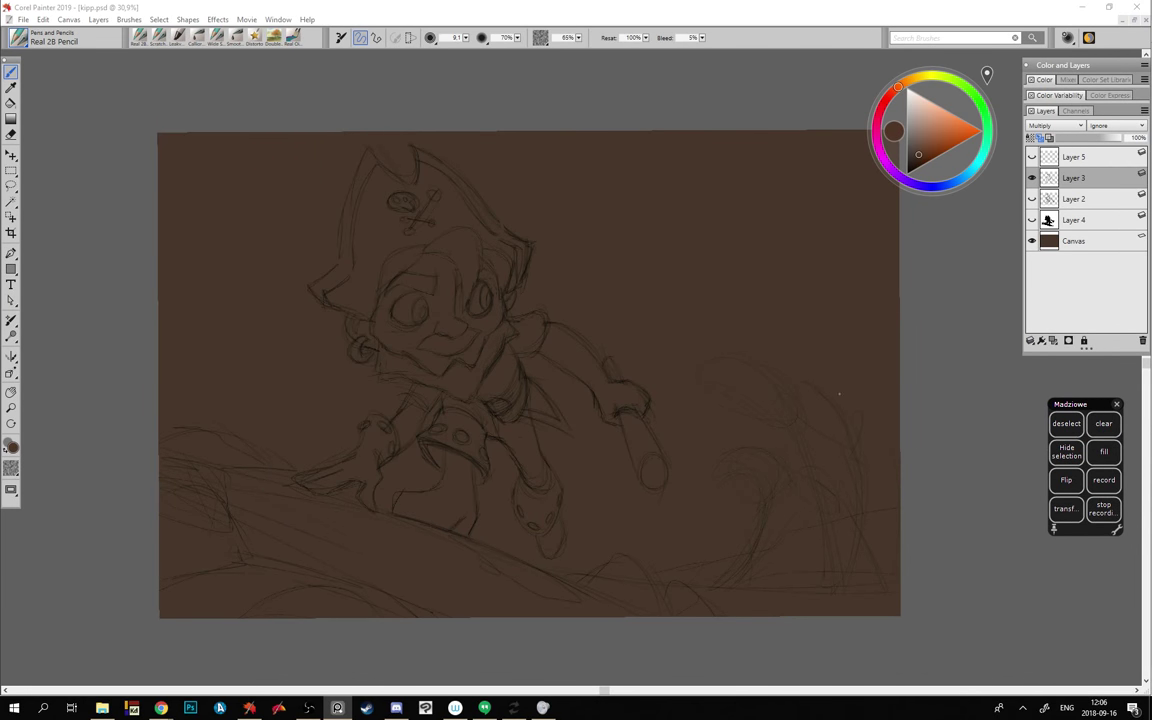
# - Copy the whole pirate sketch from Layer 3, paste it as a new layer and hide Layer 3
pyautogui.click(77, 524)
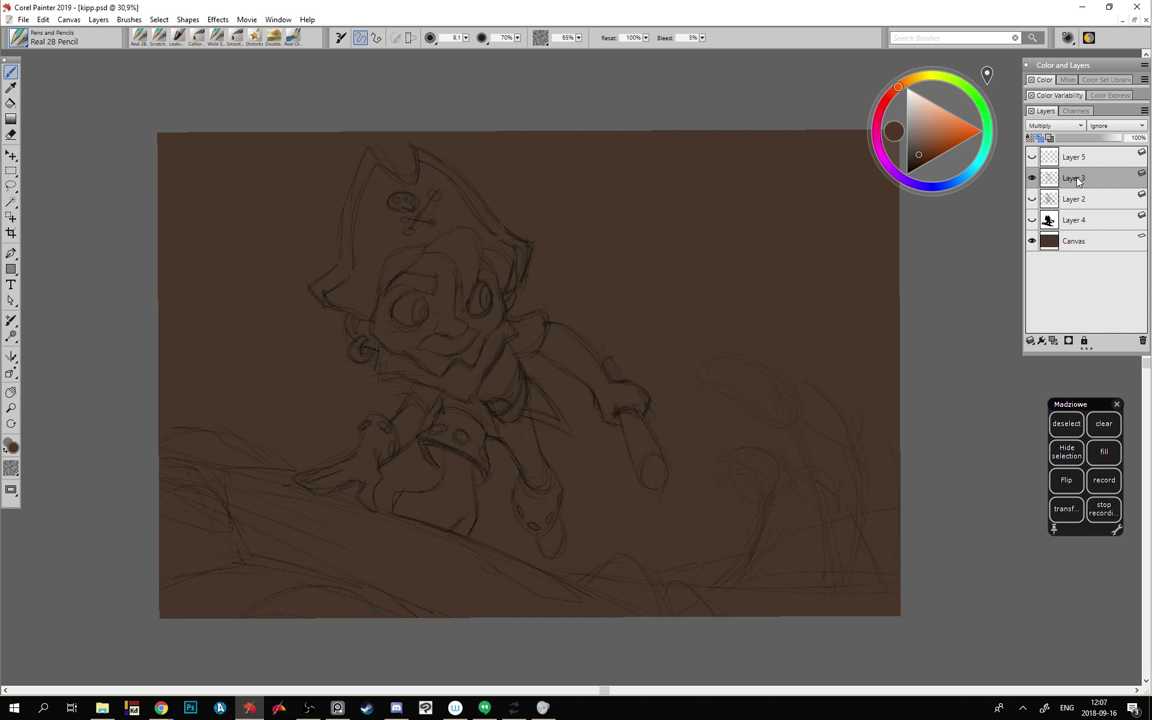
pyautogui.hotkey('ctrl', 'a')
pyautogui.hotkey('ctrl', 'c')
pyautogui.hotkey('ctrl', 'v')
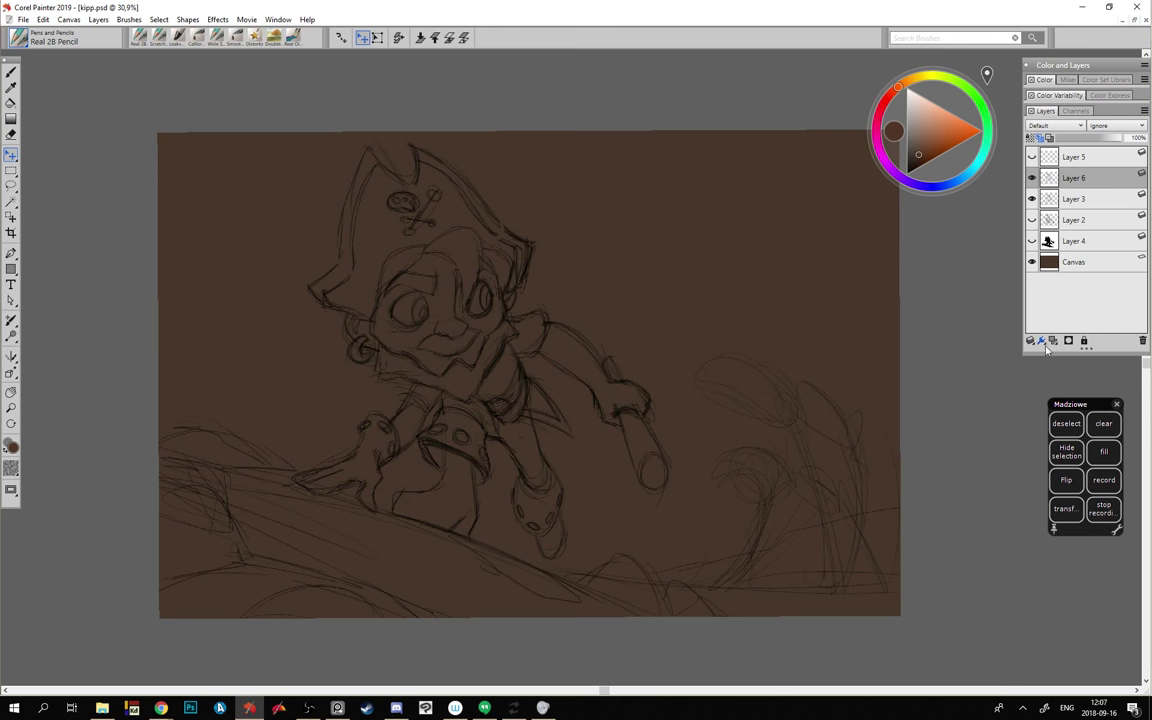
pyautogui.click(1032, 199)
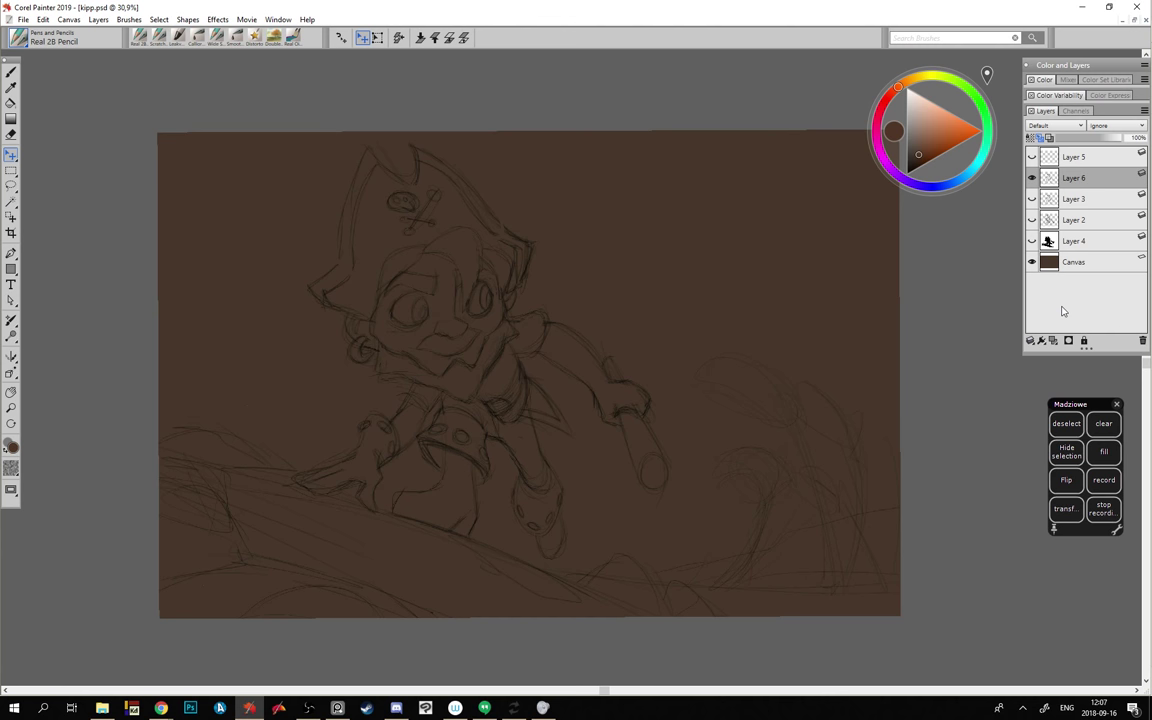
# - Scale the pasted sketch down to a small thumbnail and place it in the left half of the canvas
pyautogui.click(11, 155)
pyautogui.click(42, 157)
pyautogui.moveTo(250, 213)
pyautogui.mouseDown()
pyautogui.moveTo(458, 393)
pyautogui.moveTo(712, 560)
pyautogui.moveTo(722, 503)
pyautogui.moveTo(736, 511)
pyautogui.moveTo(712, 494)
pyautogui.mouseUp()
pyautogui.moveTo(751, 568)
pyautogui.mouseDown()
pyautogui.moveTo(615, 460)
pyautogui.moveTo(342, 318)
pyautogui.moveTo(328, 369)
pyautogui.mouseUp()
pyautogui.press('Return')
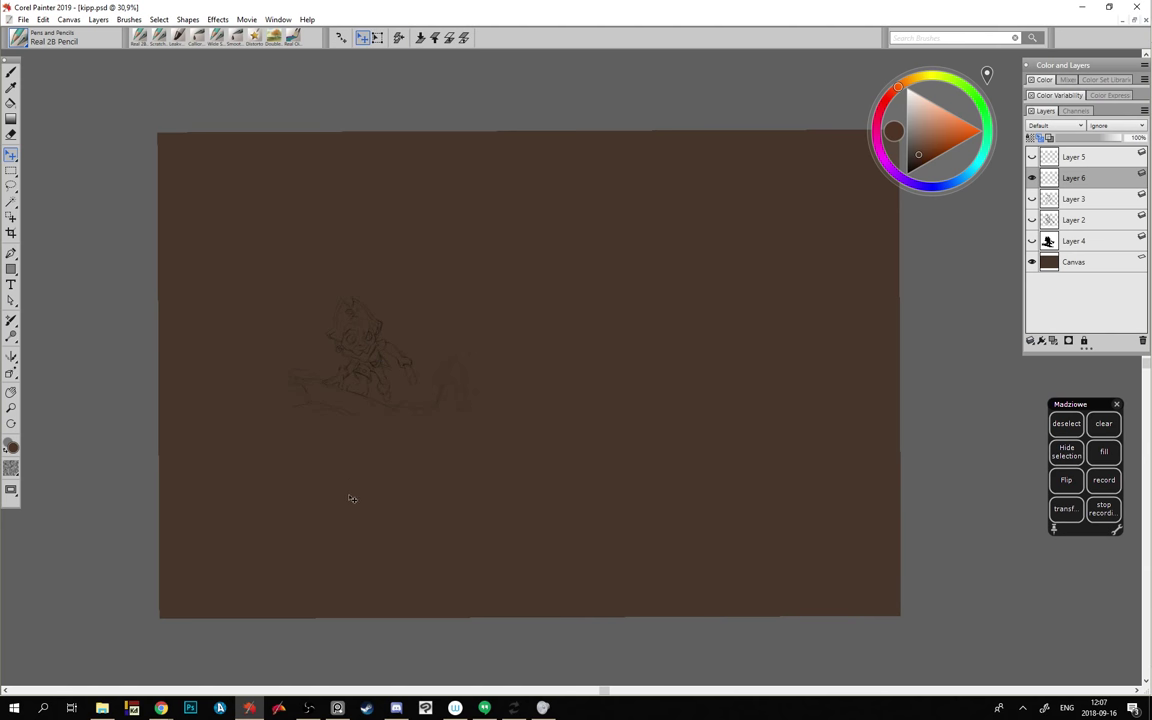
# - Select a rectangle around the thumbnail sketch, add a new layer above it and invert the selection
pyautogui.press('r')
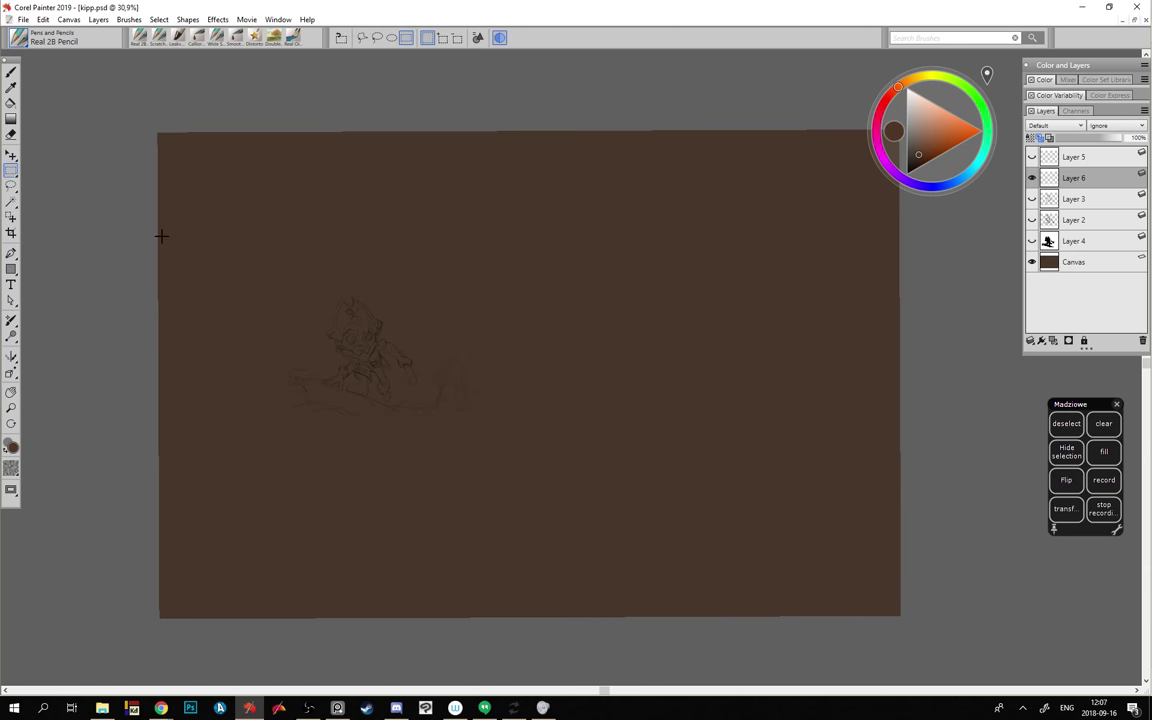
pyautogui.moveTo(290, 417)
pyautogui.mouseDown()
pyautogui.moveTo(408, 316)
pyautogui.moveTo(463, 289)
pyautogui.moveTo(476, 295)
pyautogui.mouseUp()
pyautogui.click(1054, 341)
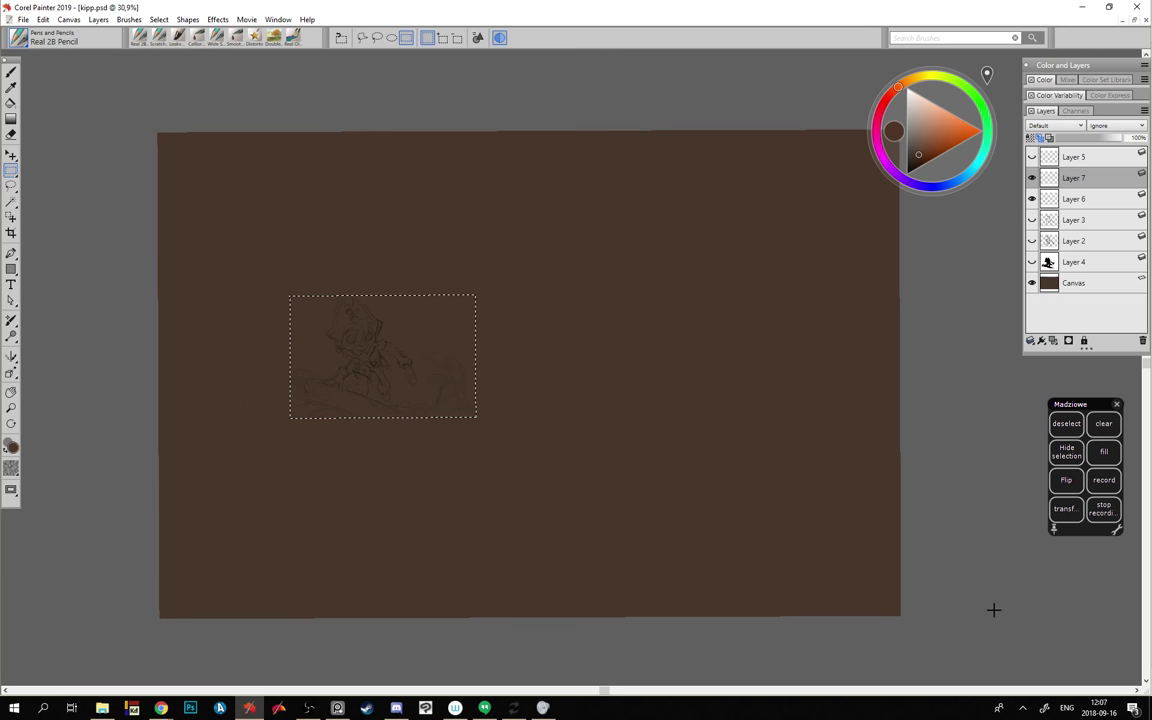
pyautogui.click(159, 19)
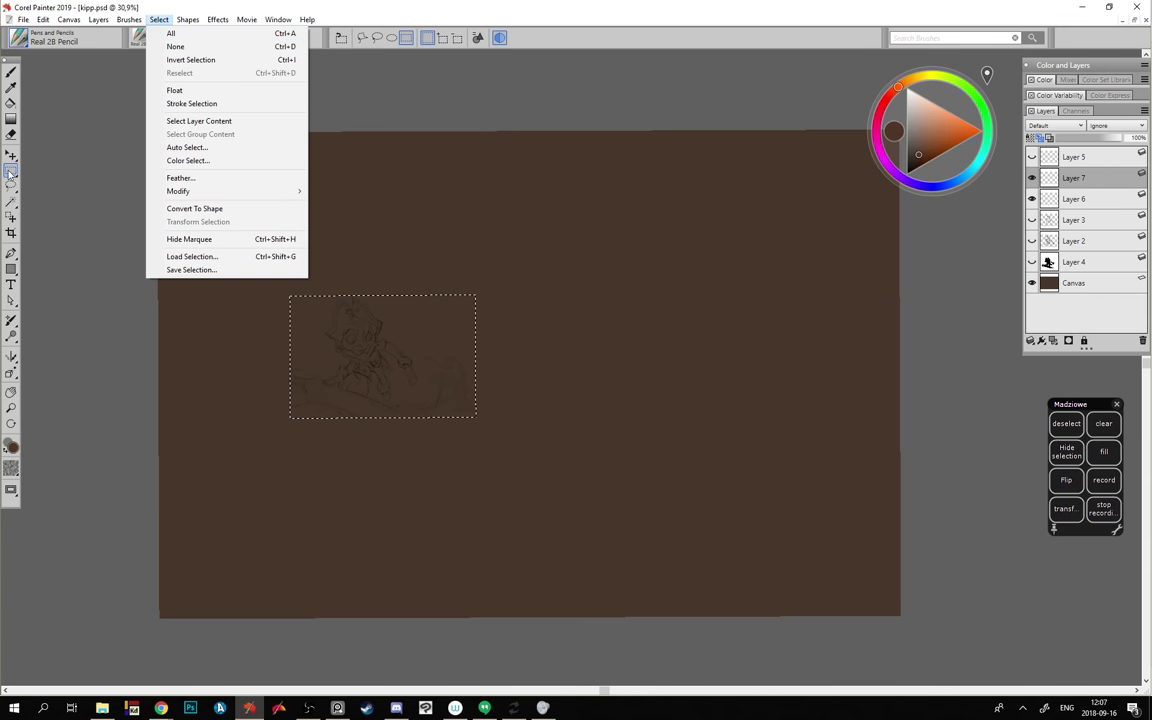
pyautogui.click(190, 59)
# - Paint a thick black frame around the thumbnail with the Scratchboard Tool at size 133.2, and clear the selection
pyautogui.click(11, 71)
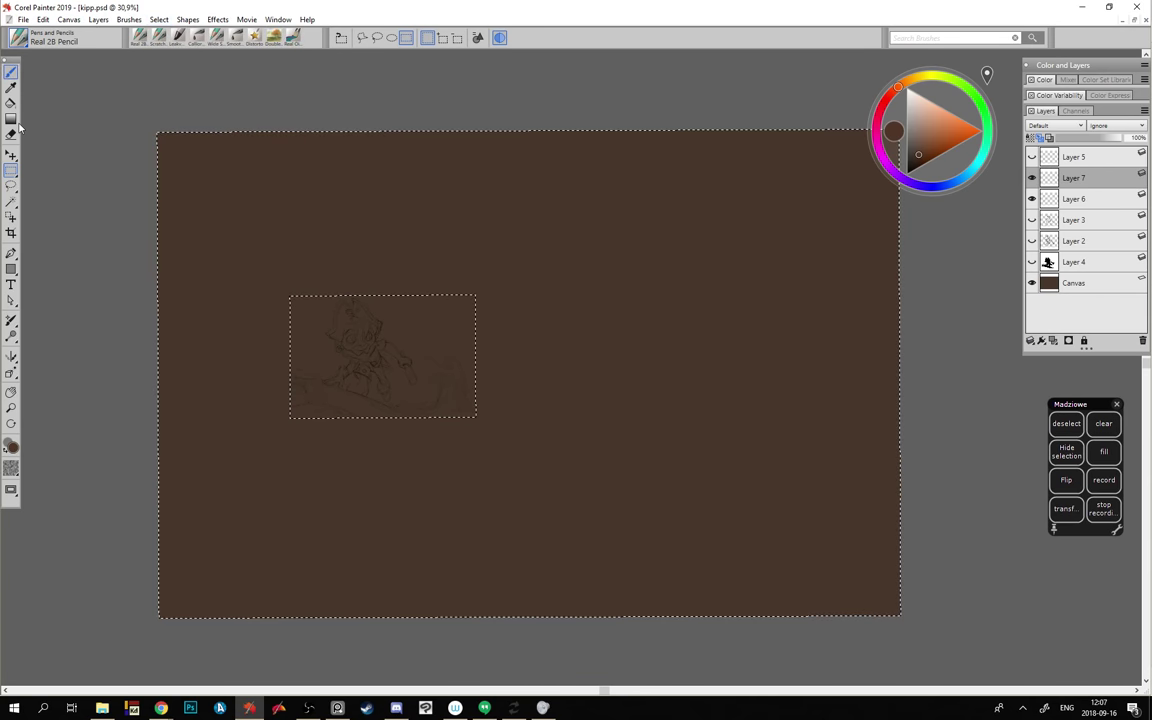
pyautogui.click(907, 174)
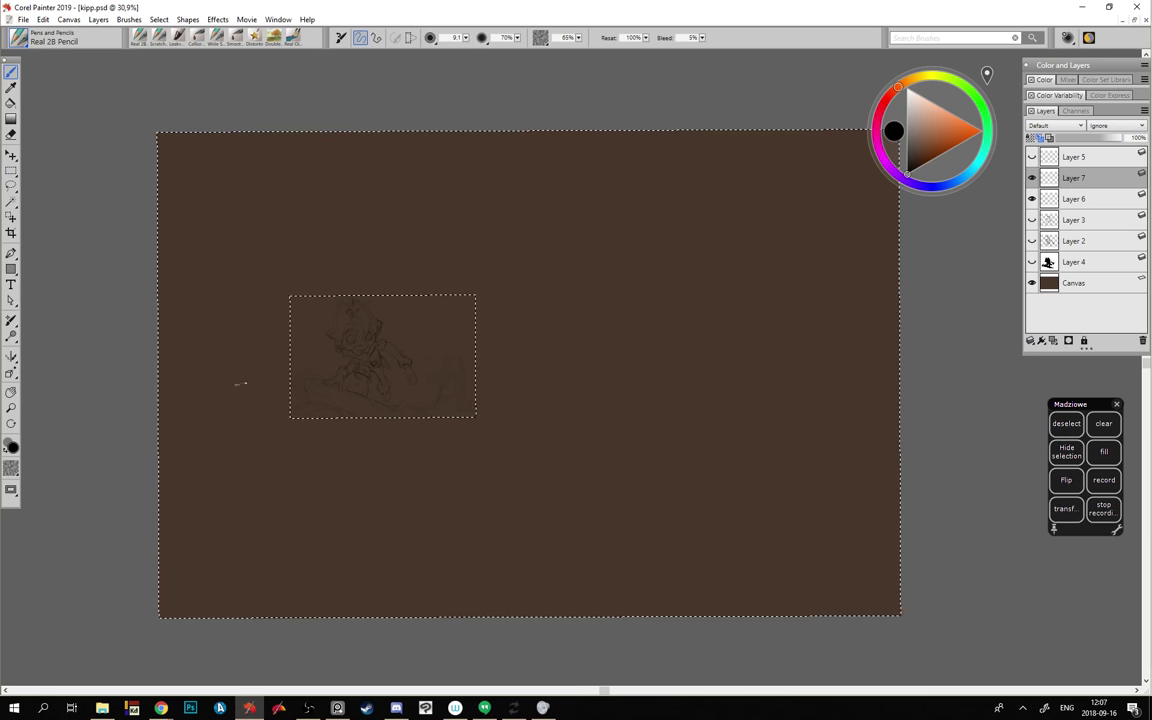
pyautogui.click(159, 37)
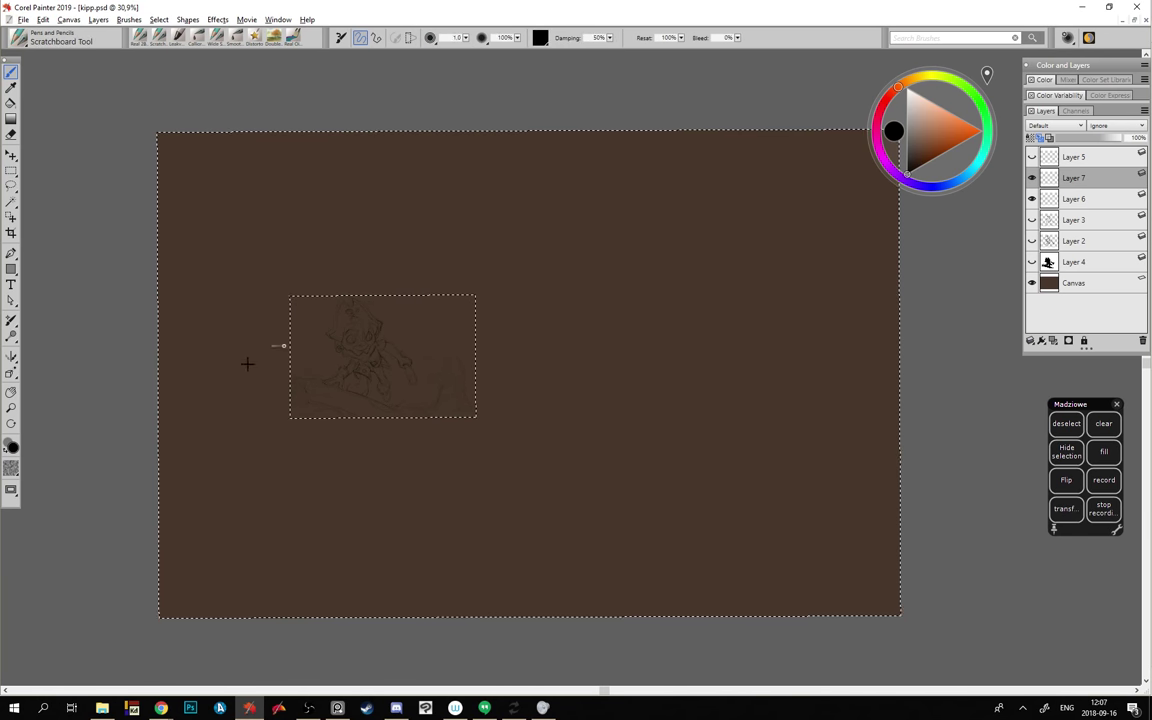
pyautogui.moveTo(281, 356)
pyautogui.keyDown('ctrl'); pyautogui.keyDown('alt'); pyautogui.mouseDown()
pyautogui.moveTo(253, 356)
pyautogui.moveTo(262, 348)
pyautogui.mouseUp(); pyautogui.keyUp('alt'); pyautogui.keyUp('ctrl')
pyautogui.moveTo(276, 300); pyautogui.dragTo(280, 286)
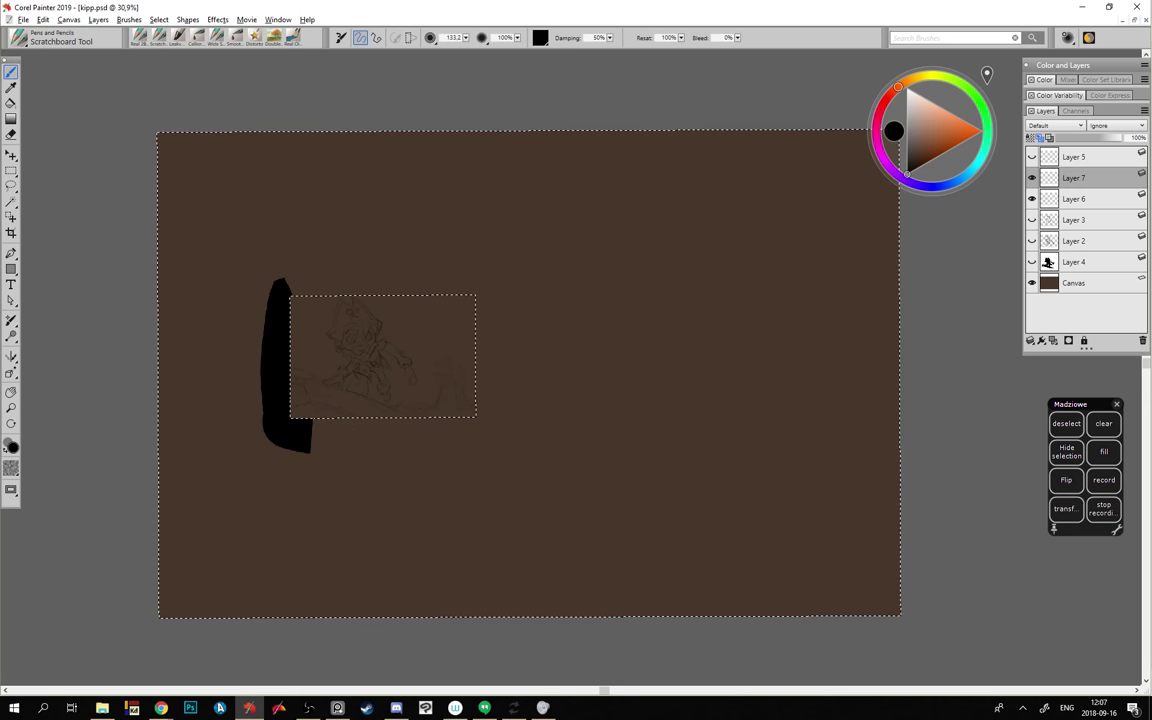
pyautogui.moveTo(472, 445)
pyautogui.mouseDown()
pyautogui.moveTo(490, 347)
pyautogui.moveTo(474, 287)
pyautogui.moveTo(277, 292)
pyautogui.moveTo(264, 274)
pyautogui.moveTo(262, 427)
pyautogui.moveTo(322, 467)
pyautogui.moveTo(477, 454)
pyautogui.moveTo(497, 317)
pyautogui.moveTo(432, 277)
pyautogui.moveTo(270, 262)
pyautogui.mouseUp()
pyautogui.hotkey('ctrl', 'd')
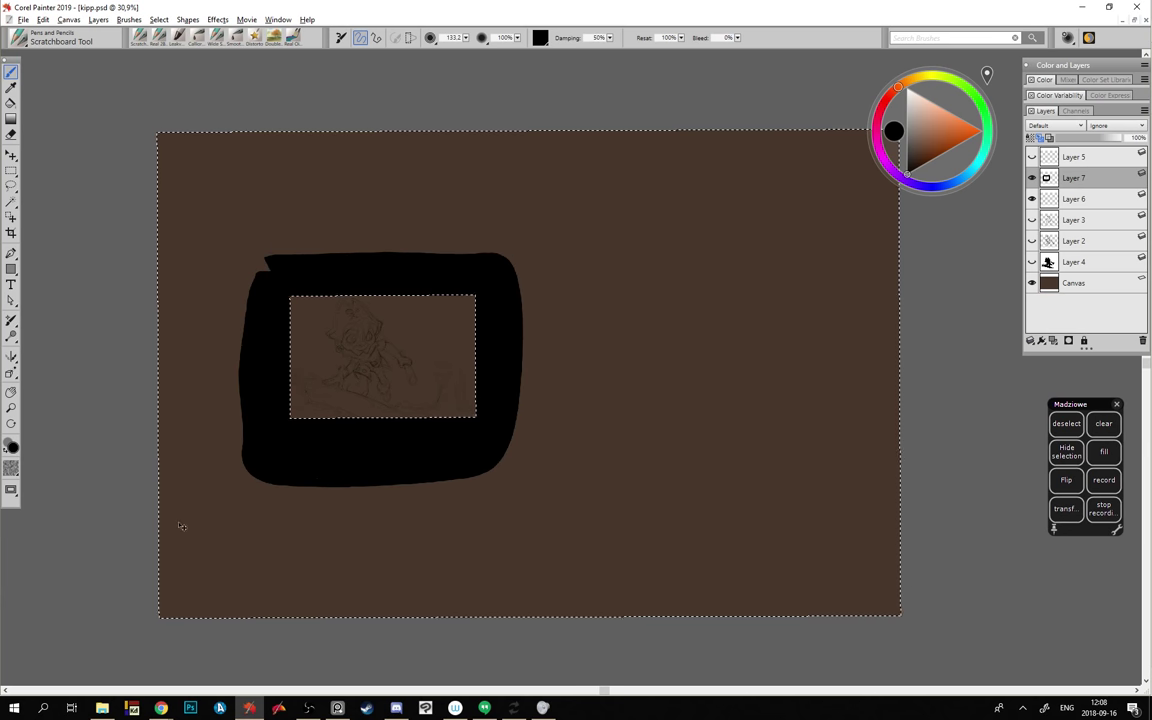
# - Duplicate the black frame layer and the thumbnail sketch layer, and place the copied pair to the right of the original
pyautogui.rightClick(1078, 178)
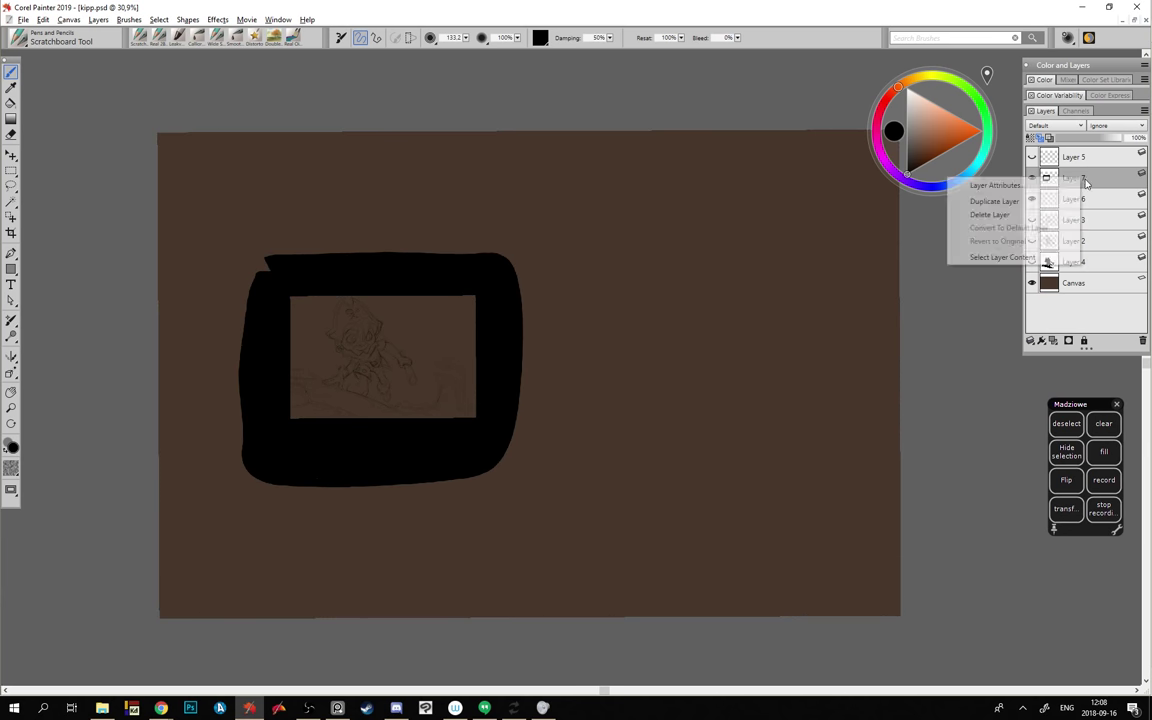
pyautogui.click(967, 205)
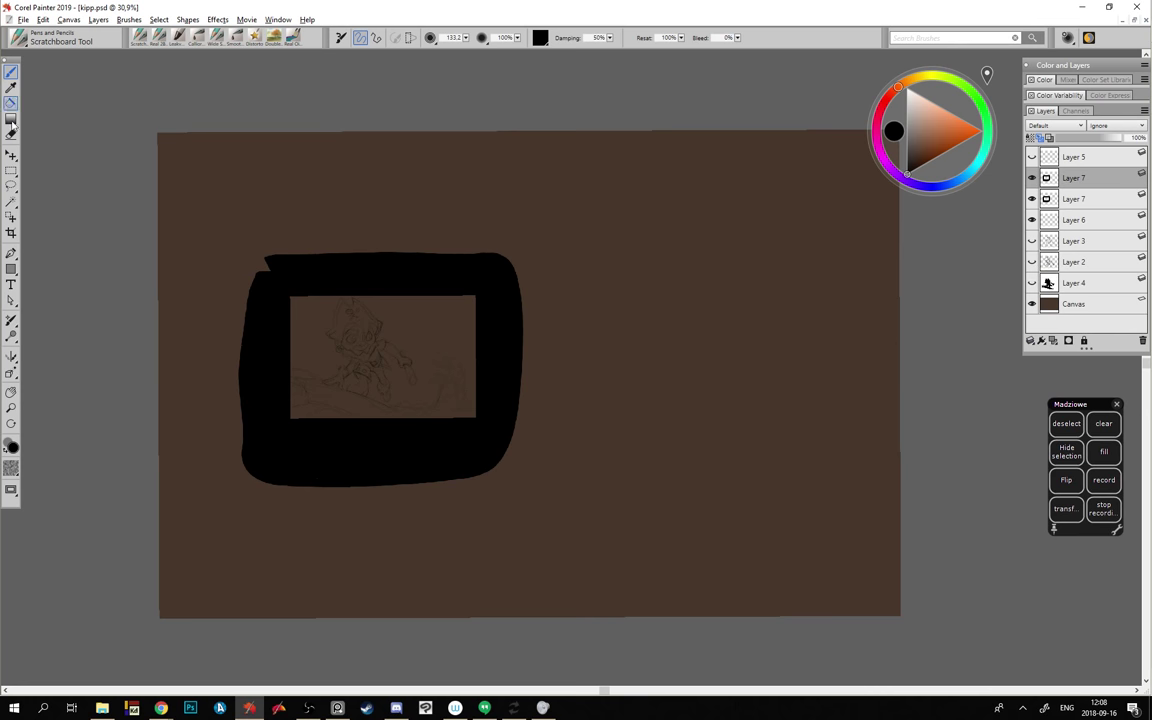
pyautogui.click(11, 155)
pyautogui.moveTo(309, 455); pyautogui.dragTo(597, 455)
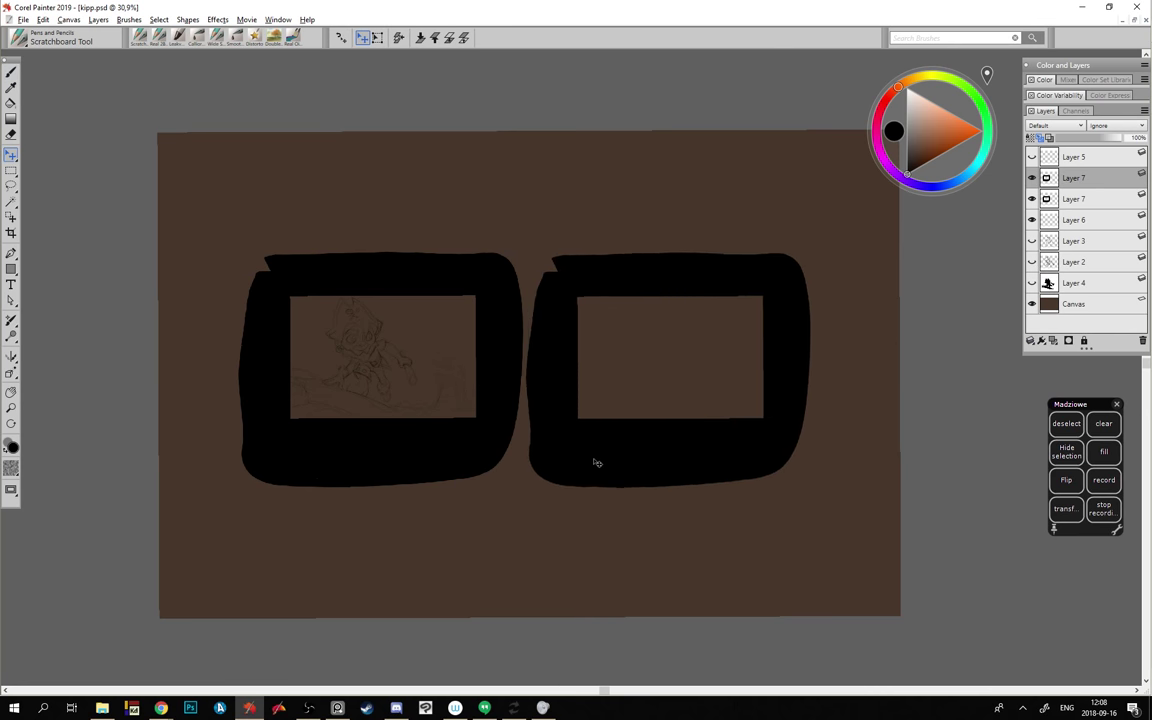
pyautogui.hotkey('ctrl', 'z')
pyautogui.click(1072, 219)
pyautogui.rightClick(1076, 220)
pyautogui.click(980, 248)
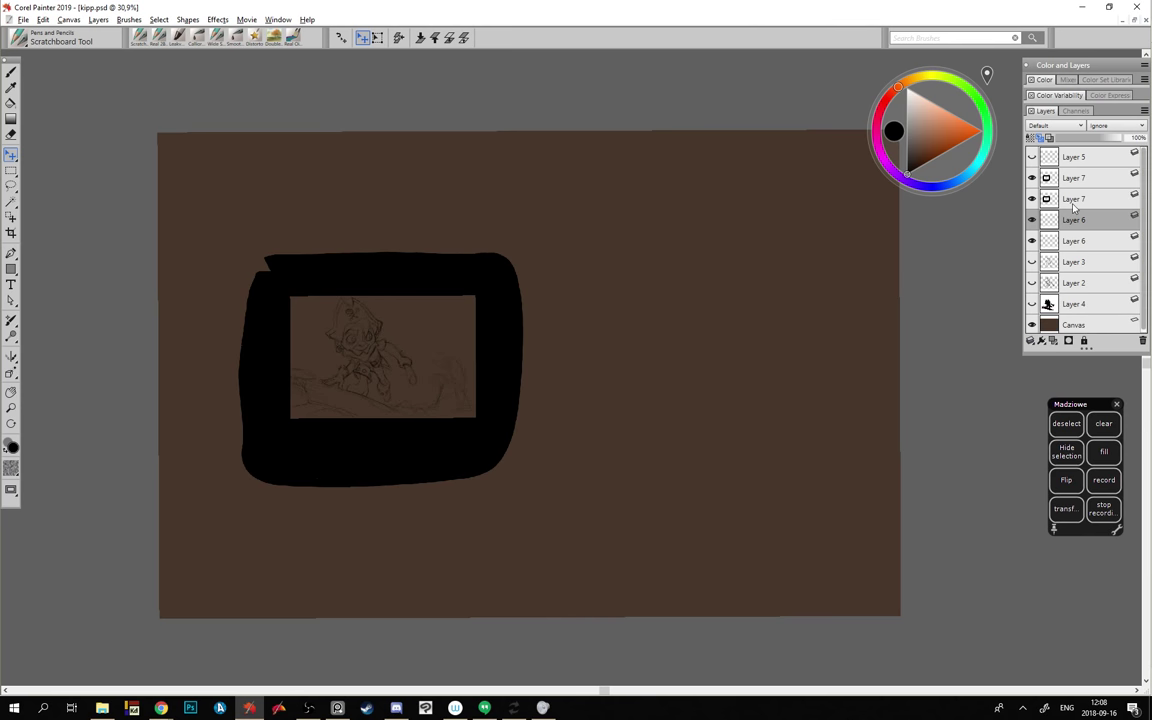
pyautogui.moveTo(272, 466); pyautogui.dragTo(522, 460)
# - On the topmost Layer 7, paint black around both frames to join them into one wide border
pyautogui.click(1076, 185)
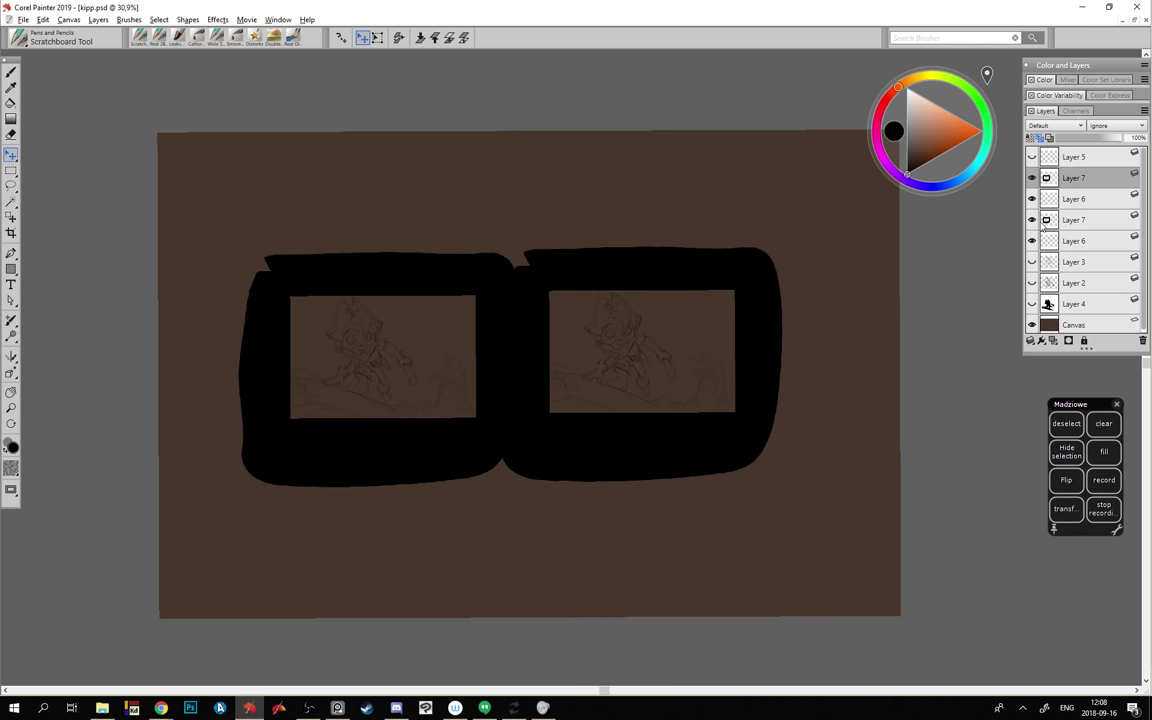
pyautogui.press('b')
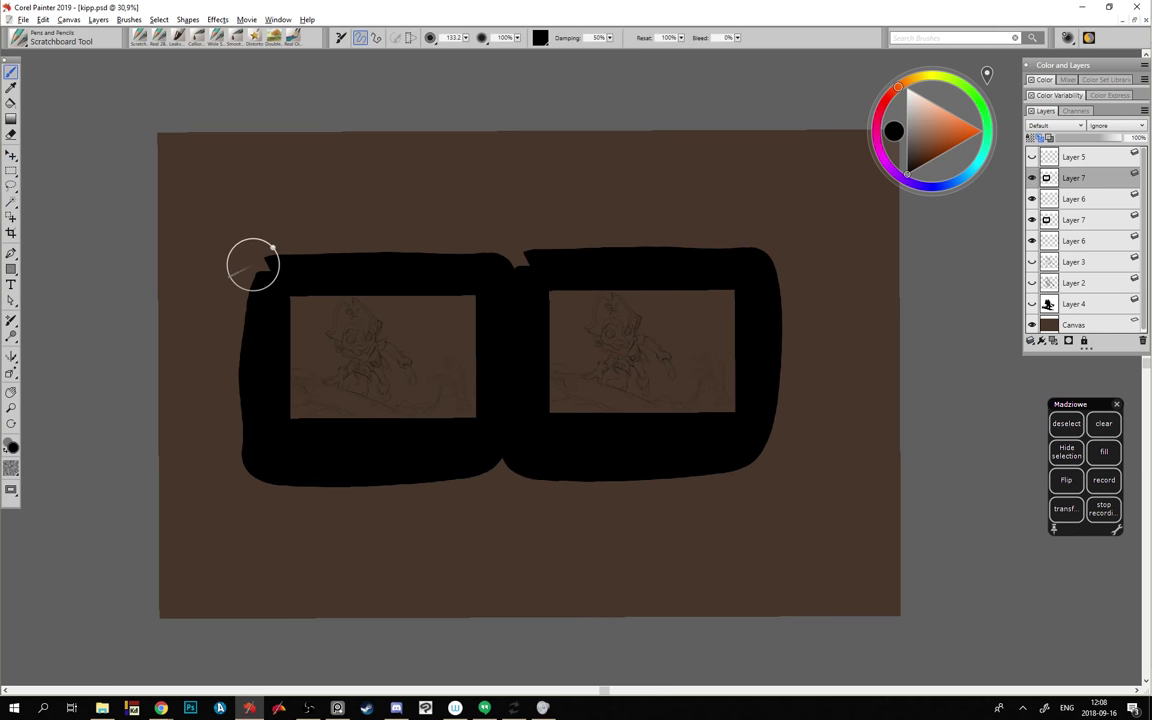
pyautogui.moveTo(252, 258); pyautogui.dragTo(565, 254)
pyautogui.moveTo(380, 228)
pyautogui.mouseDown()
pyautogui.moveTo(540, 220)
pyautogui.moveTo(770, 330)
pyautogui.moveTo(480, 460)
pyautogui.moveTo(250, 402)
pyautogui.moveTo(245, 215)
pyautogui.moveTo(455, 212)
pyautogui.mouseUp()
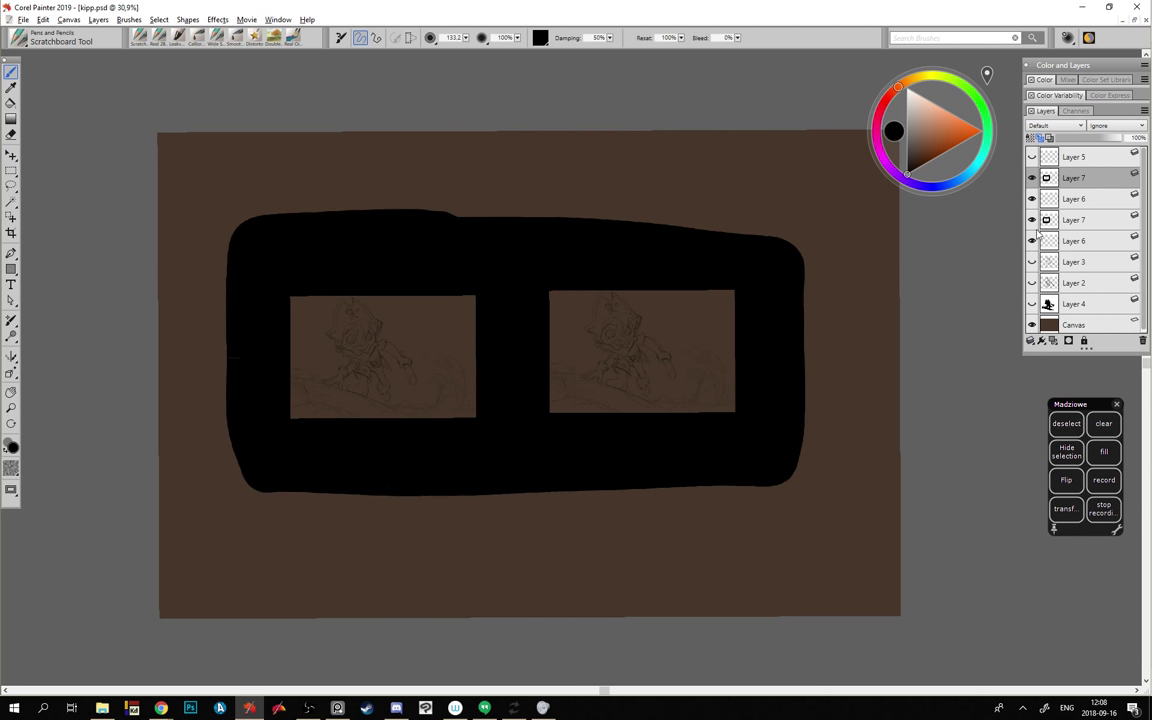
# - Add a new layer above Layer 3 and choose the Real Clumpy Wet Flat 2 brush from the Oils category
pyautogui.click(1072, 261)
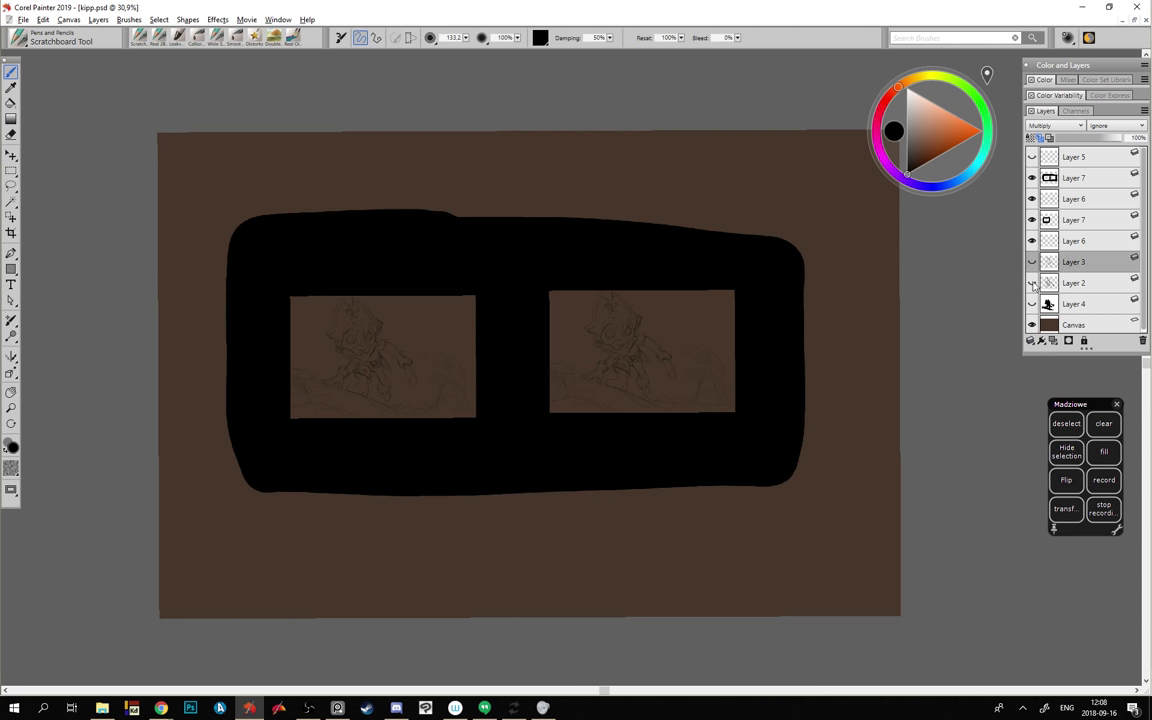
pyautogui.click(1052, 340)
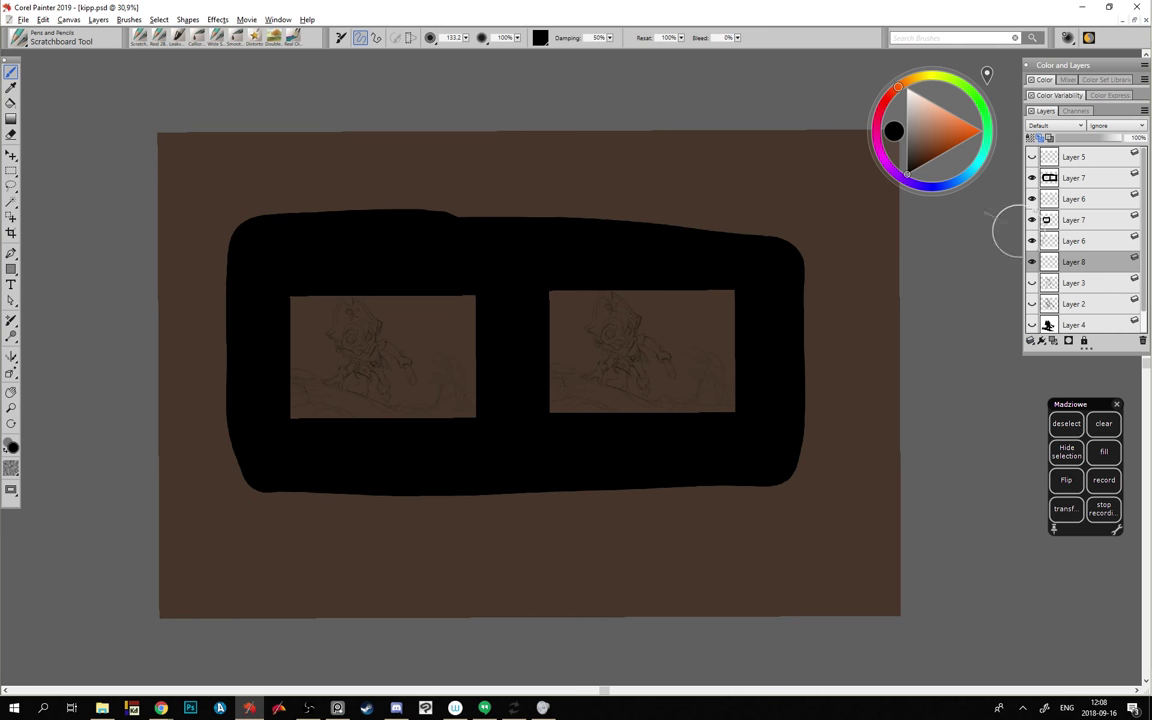
pyautogui.click(19, 40)
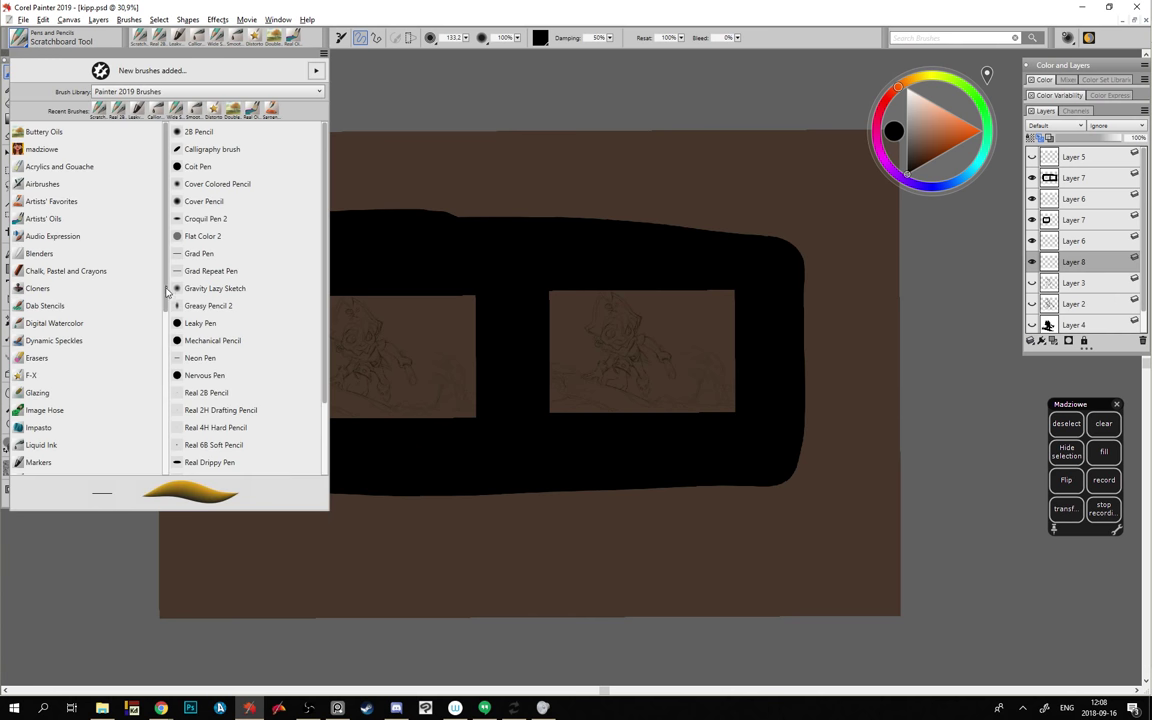
pyautogui.moveTo(167, 291)
pyautogui.mouseDown()
pyautogui.moveTo(185, 368)
pyautogui.moveTo(170, 275)
pyautogui.mouseUp()
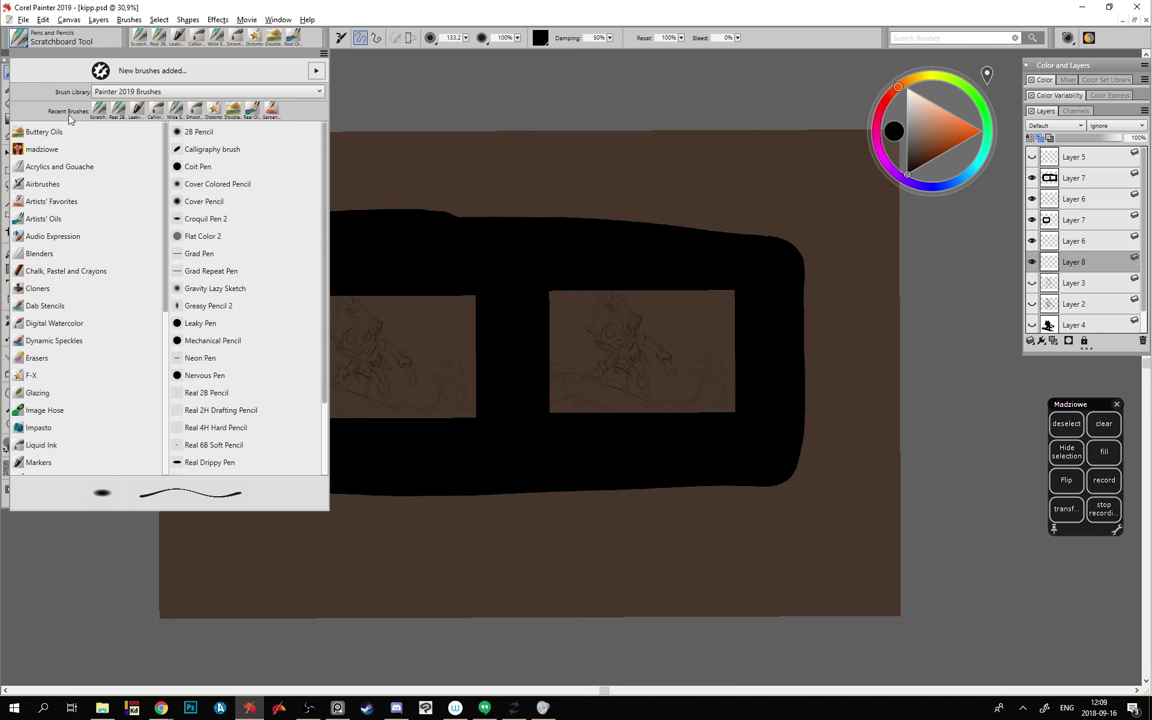
pyautogui.moveTo(166, 232)
pyautogui.mouseDown()
pyautogui.moveTo(176, 414)
pyautogui.moveTo(203, 214)
pyautogui.mouseUp()
pyautogui.moveTo(166, 272)
pyautogui.mouseDown()
pyautogui.moveTo(167, 452)
pyautogui.moveTo(168, 232)
pyautogui.mouseUp()
pyautogui.click(34, 214)
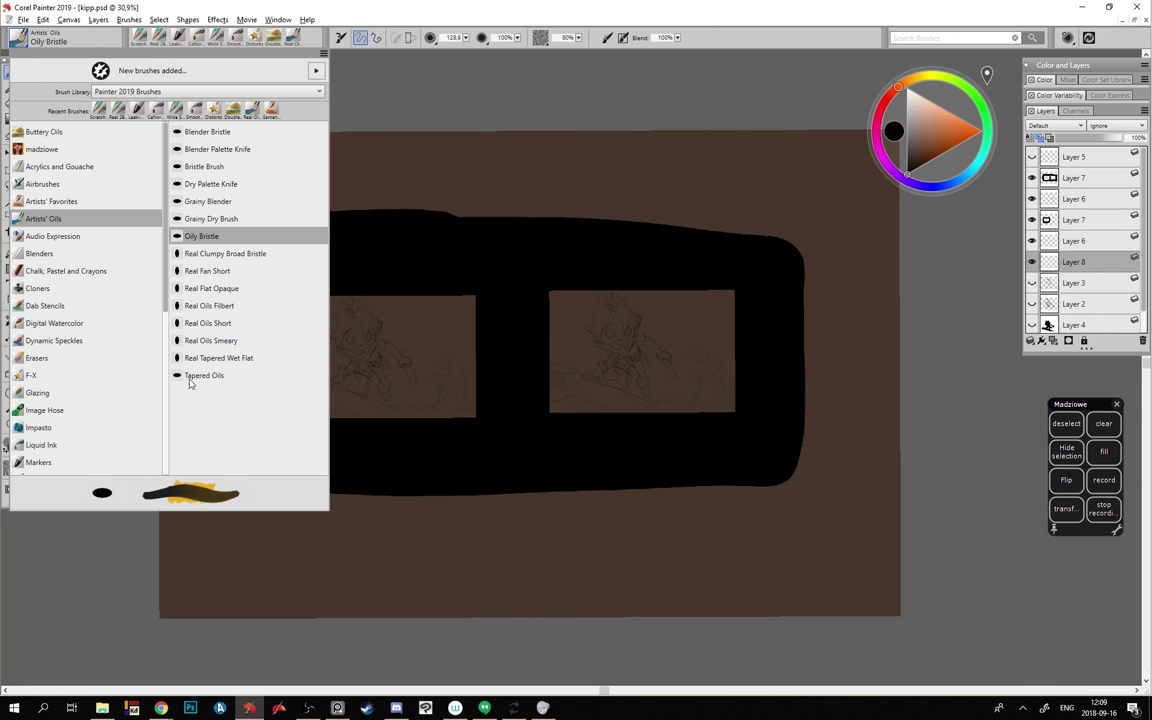
pyautogui.moveTo(165, 278); pyautogui.dragTo(165, 486)
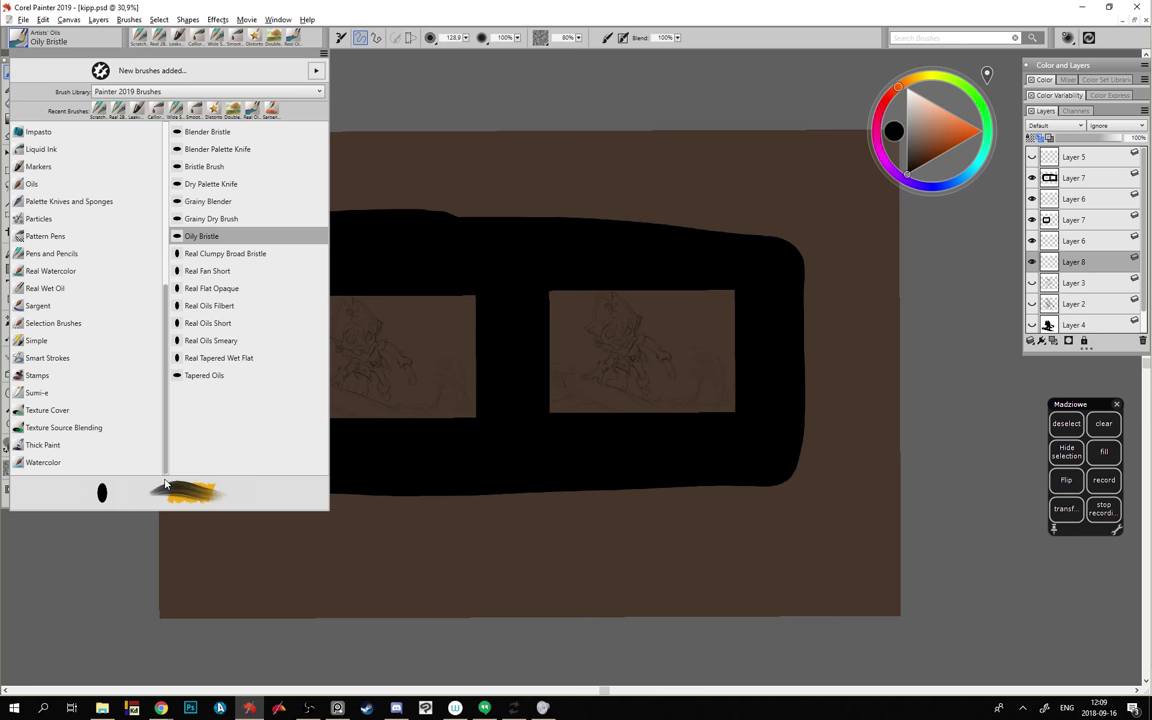
pyautogui.click(20, 183)
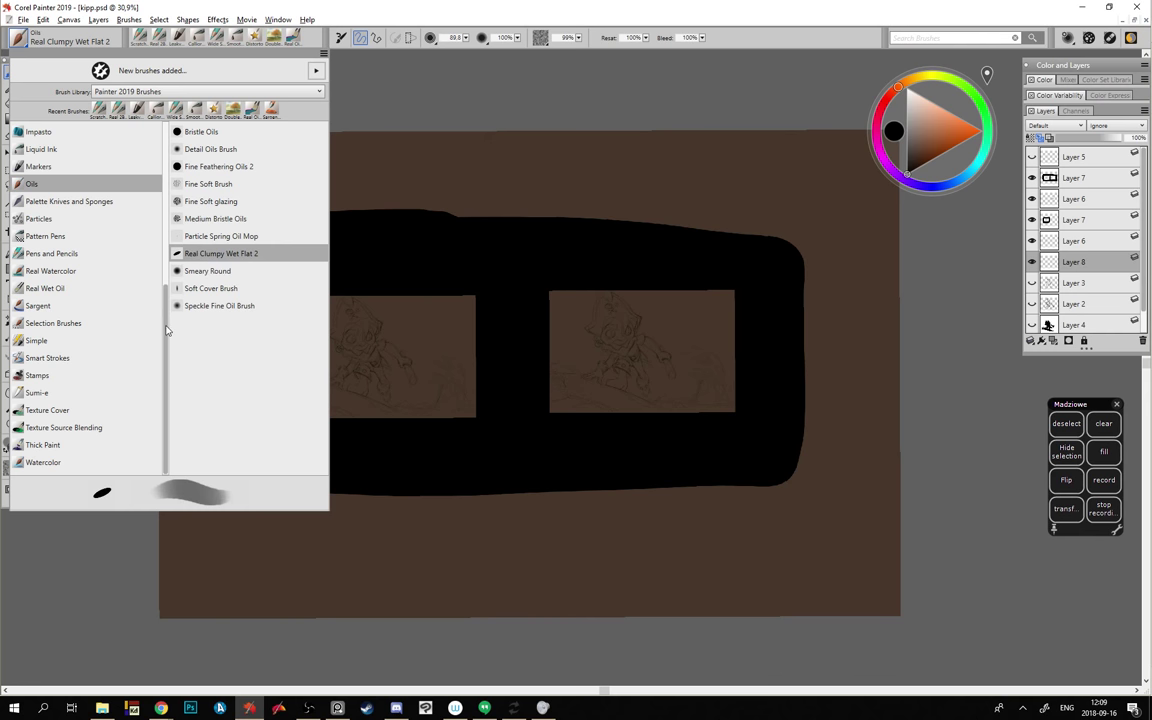
pyautogui.scroll(1, 150, 290)
pyautogui.scroll(1, 147, 284)
pyautogui.scroll(-1, 140, 400)
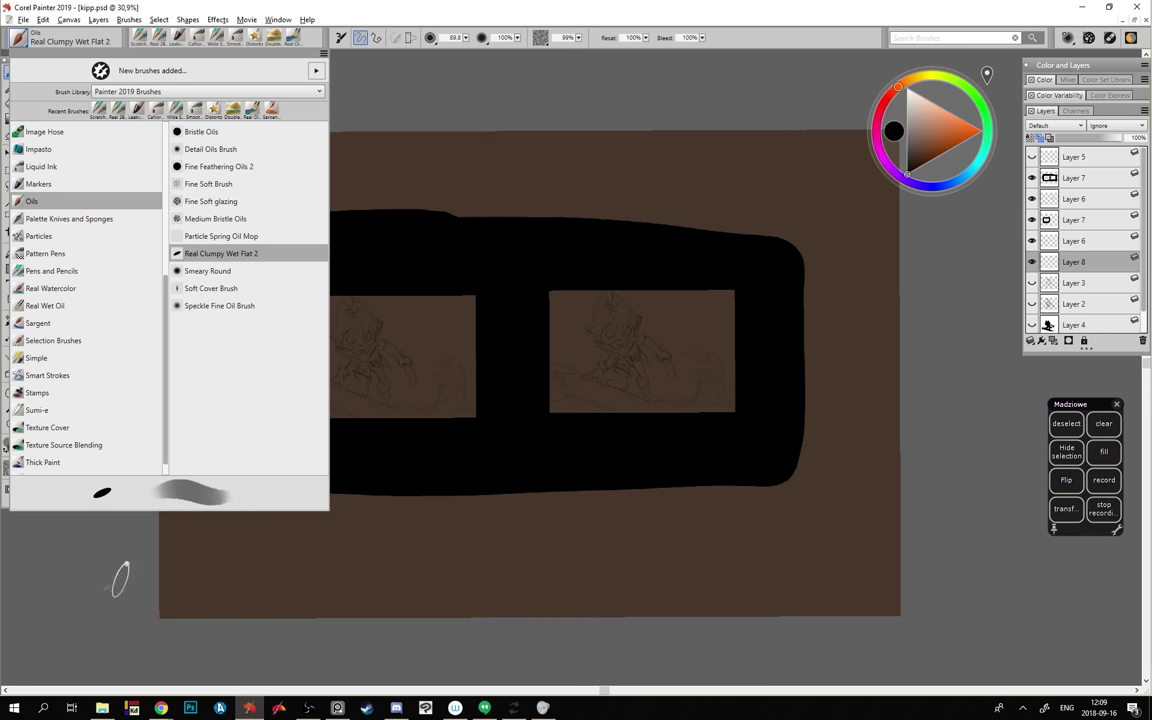
pyautogui.click(120, 578)
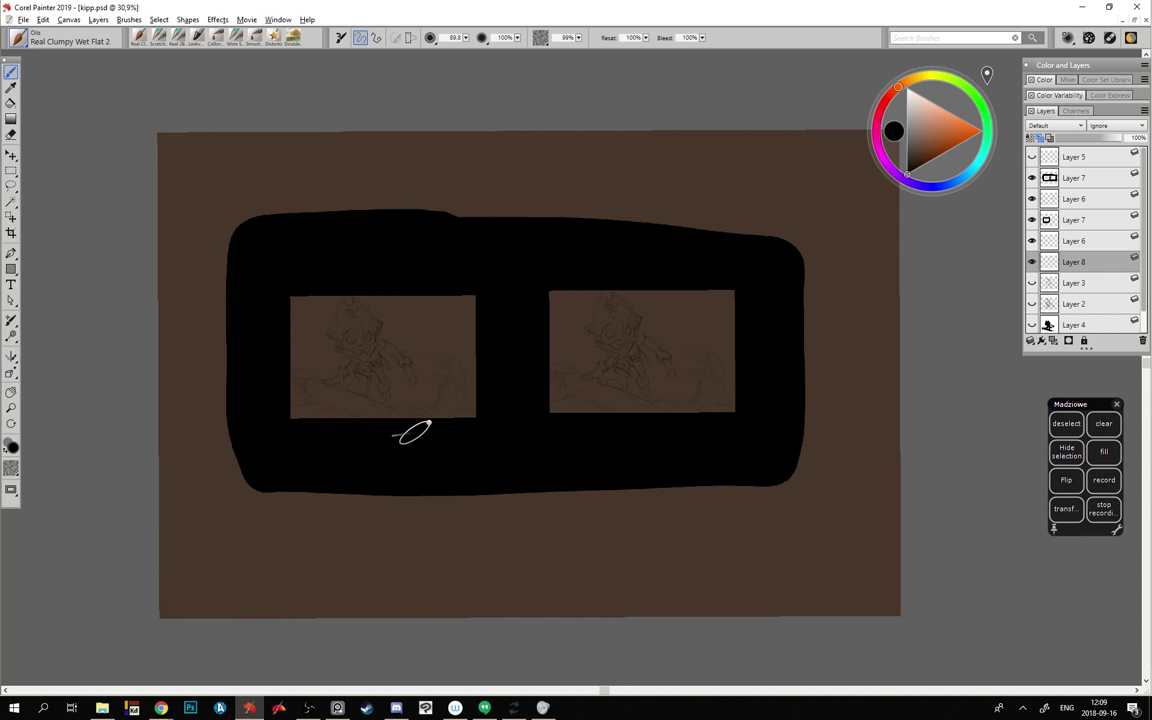
# - Paint a pale blue-grey sky behind the pirate in the left thumbnail at brush size 121.2
pyautogui.click(906, 118)
pyautogui.moveTo(972, 172); pyautogui.dragTo(981, 158)
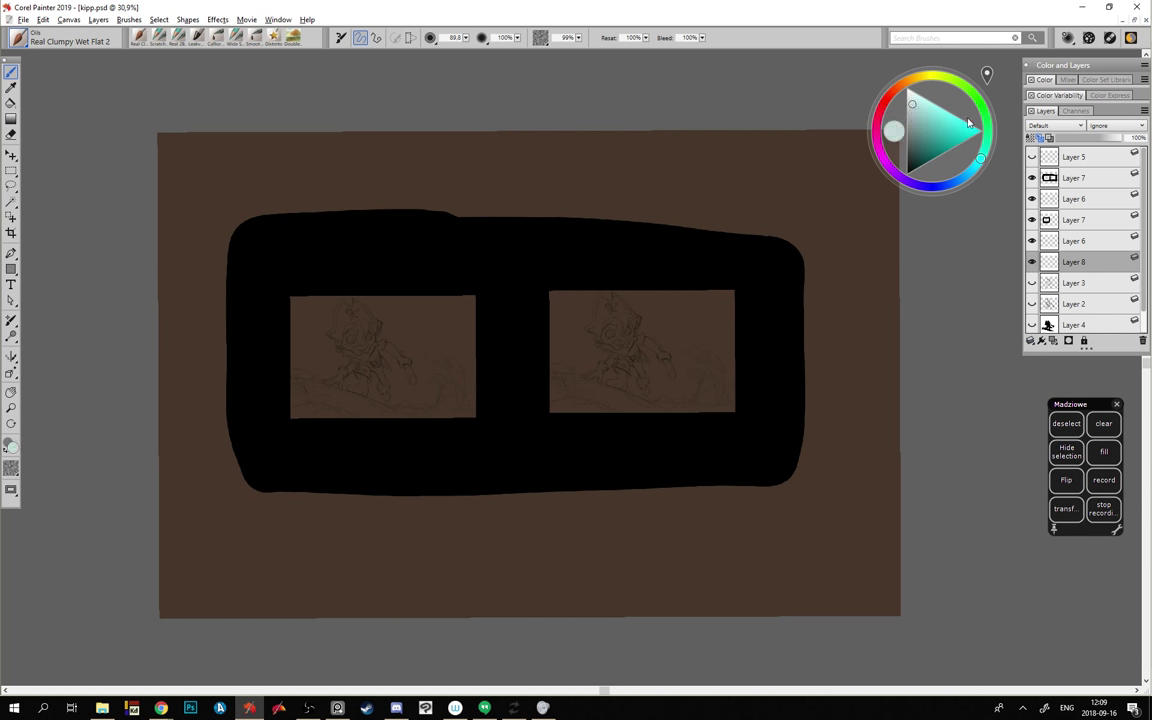
pyautogui.click(978, 175)
pyautogui.click(912, 104)
pyautogui.moveTo(363, 293)
pyautogui.mouseDown()
pyautogui.moveTo(363, 283)
pyautogui.moveTo(420, 320)
pyautogui.moveTo(470, 332)
pyautogui.moveTo(432, 319)
pyautogui.moveTo(347, 242)
pyautogui.mouseUp()
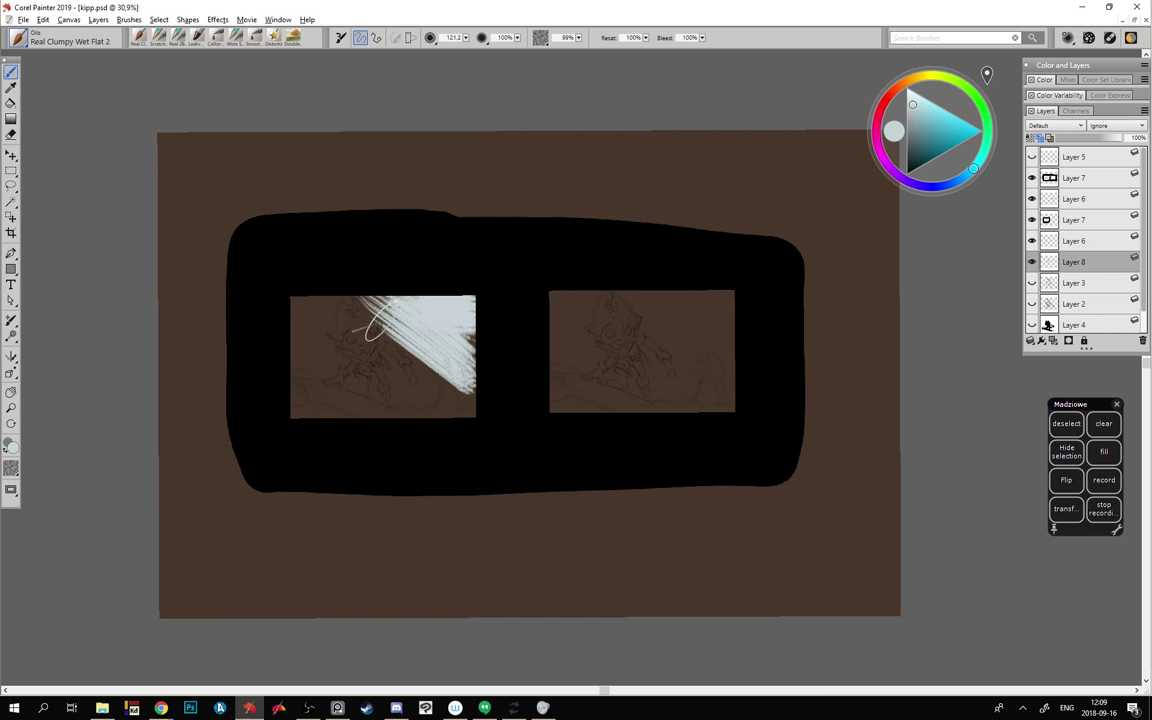
pyautogui.moveTo(378, 321)
pyautogui.mouseDown()
pyautogui.moveTo(305, 318)
pyautogui.moveTo(440, 335)
pyautogui.moveTo(300, 362)
pyautogui.moveTo(436, 398)
pyautogui.moveTo(482, 332)
pyautogui.mouseUp()
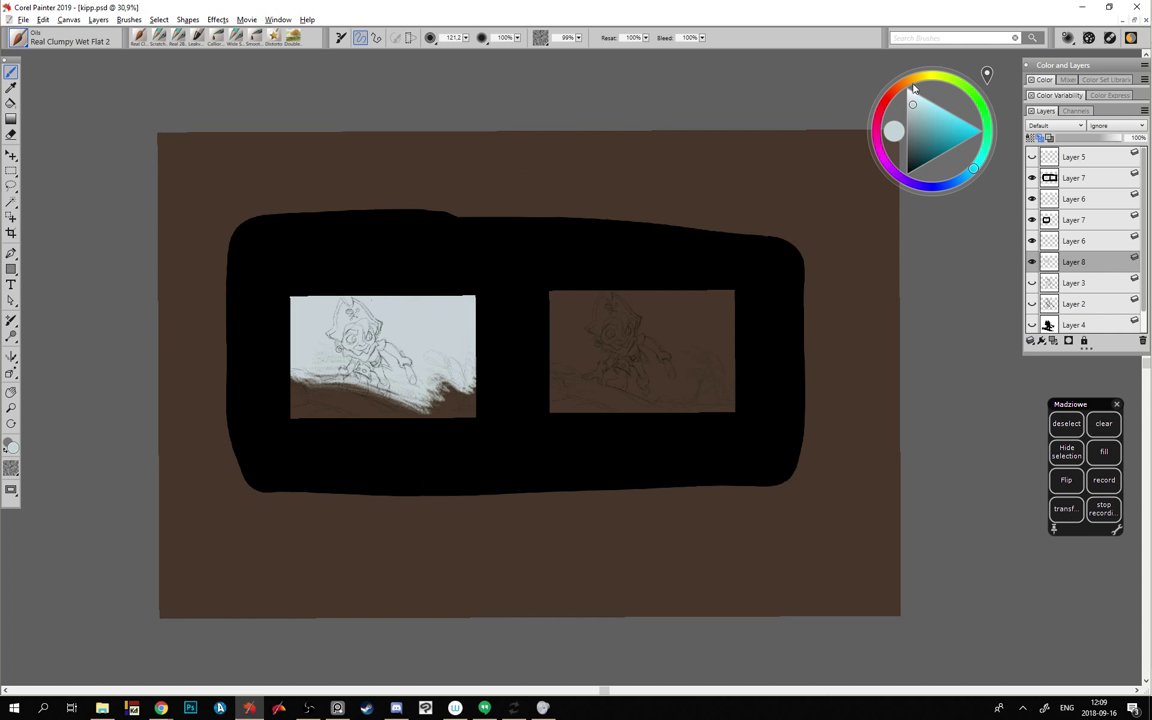
# - Brush pale yellow-green over the lower right area of the left thumbnail and blend it towards the dark ground
pyautogui.moveTo(910, 90); pyautogui.dragTo(934, 83)
pyautogui.click(915, 110)
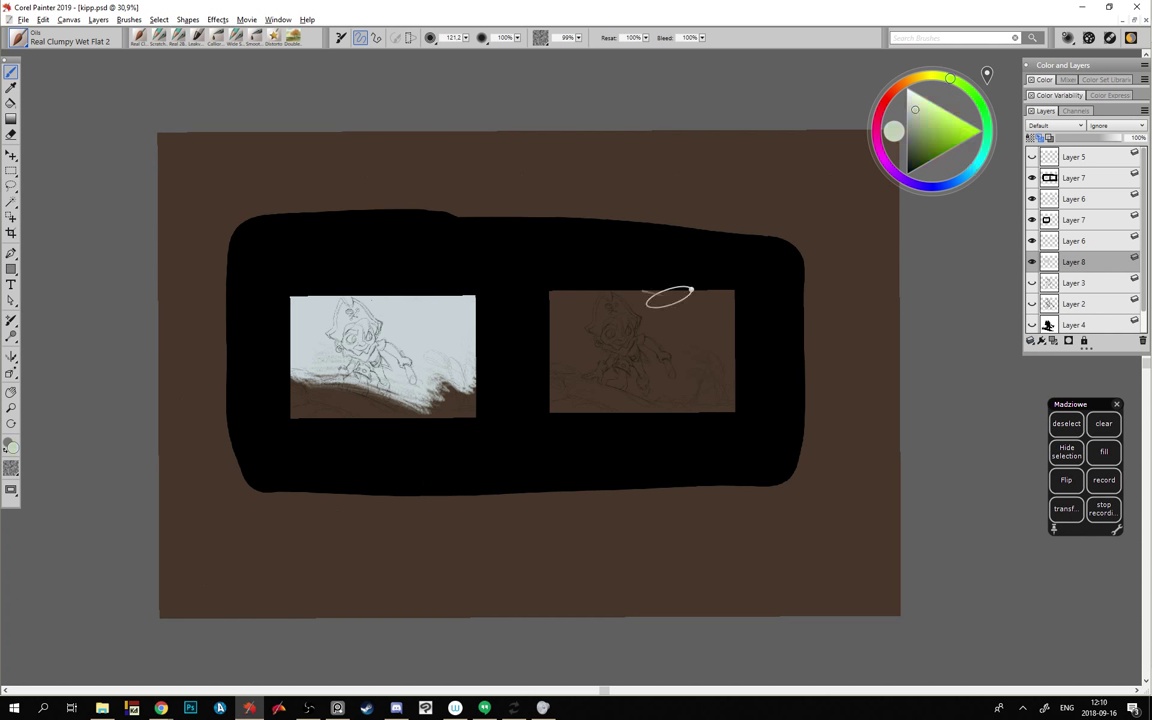
pyautogui.moveTo(370, 404)
pyautogui.mouseDown()
pyautogui.moveTo(450, 385)
pyautogui.moveTo(455, 349)
pyautogui.mouseUp()
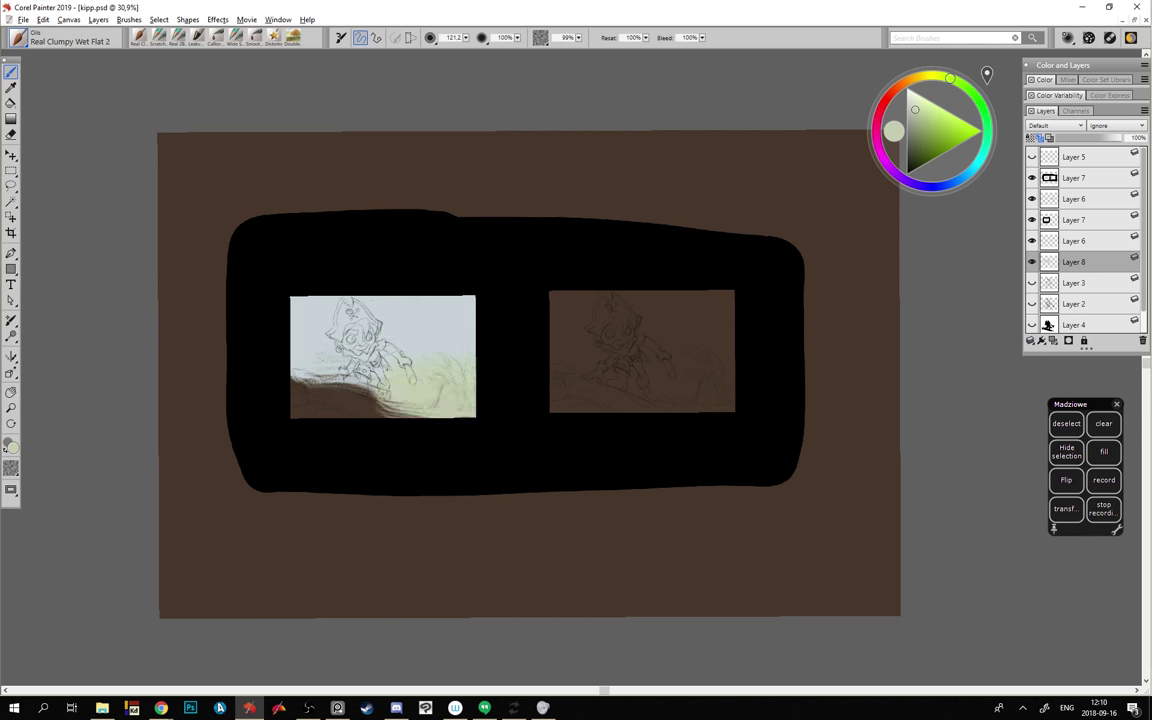
pyautogui.moveTo(405, 408)
pyautogui.mouseDown()
pyautogui.moveTo(305, 386)
pyautogui.moveTo(370, 406)
pyautogui.mouseUp()
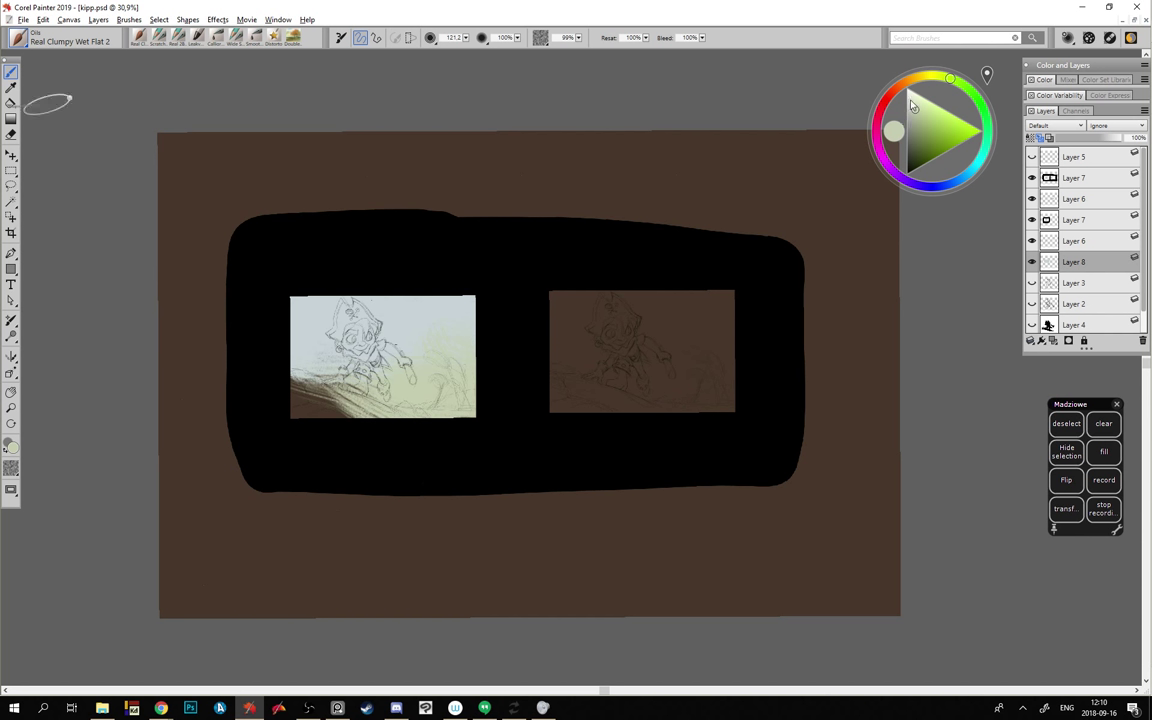
# - Tint the left side of the sky pale lavender-blue and brush light cream strokes across its upper right
pyautogui.click(911, 100)
pyautogui.moveTo(965, 181); pyautogui.dragTo(946, 184)
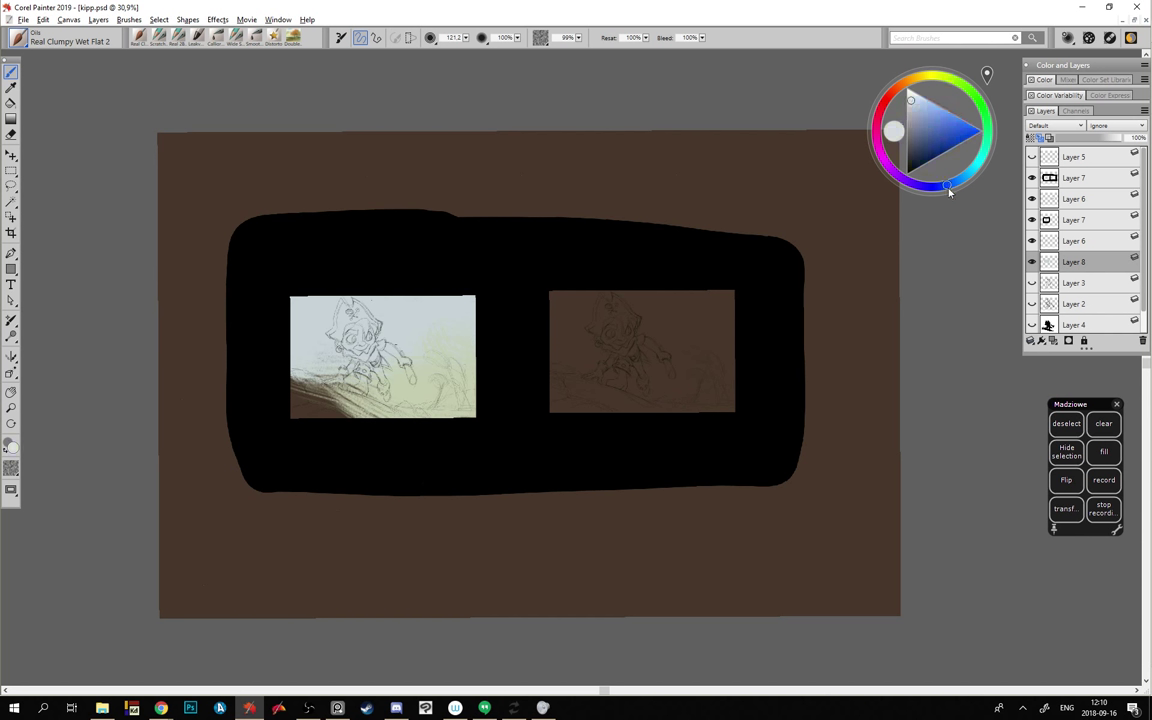
pyautogui.click(927, 78)
pyautogui.click(911, 97)
pyautogui.moveTo(340, 300); pyautogui.dragTo(465, 335)
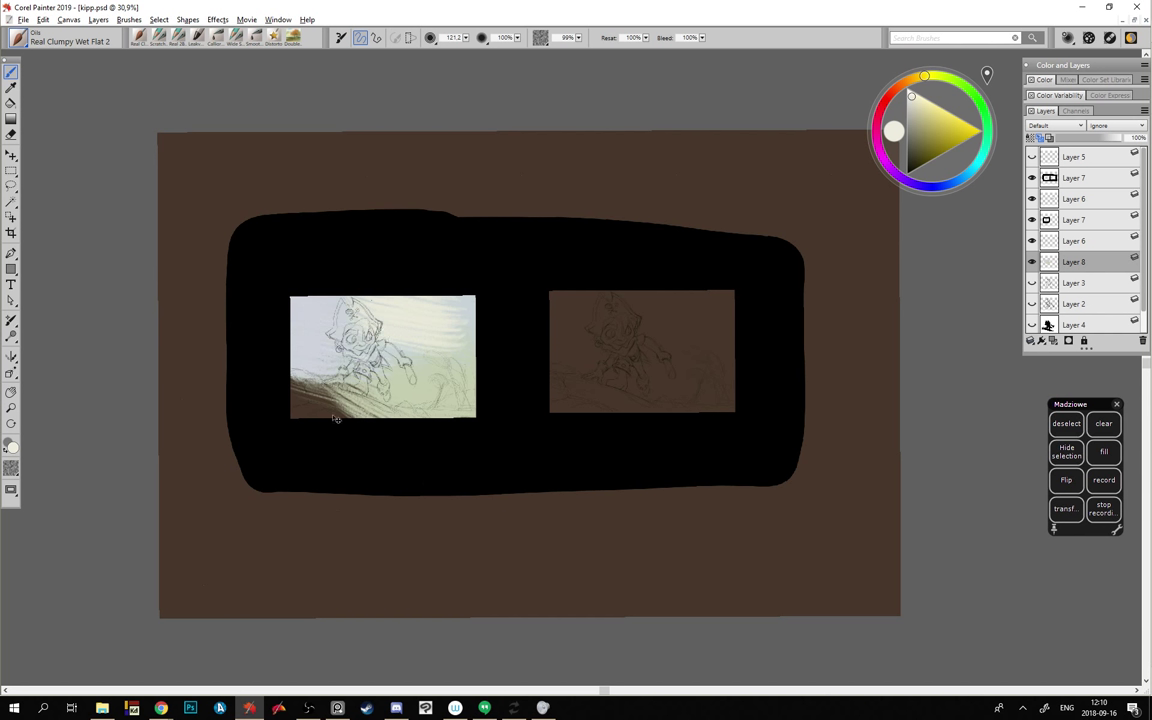
# - Undo the cream strokes, try cream light from the sky's upper left corner, check the reference window, and undo that attempt
pyautogui.hotkey('ctrl', 'z')
pyautogui.moveTo(288, 332)
pyautogui.mouseDown()
pyautogui.moveTo(355, 328)
pyautogui.moveTo(300, 298)
pyautogui.mouseUp()
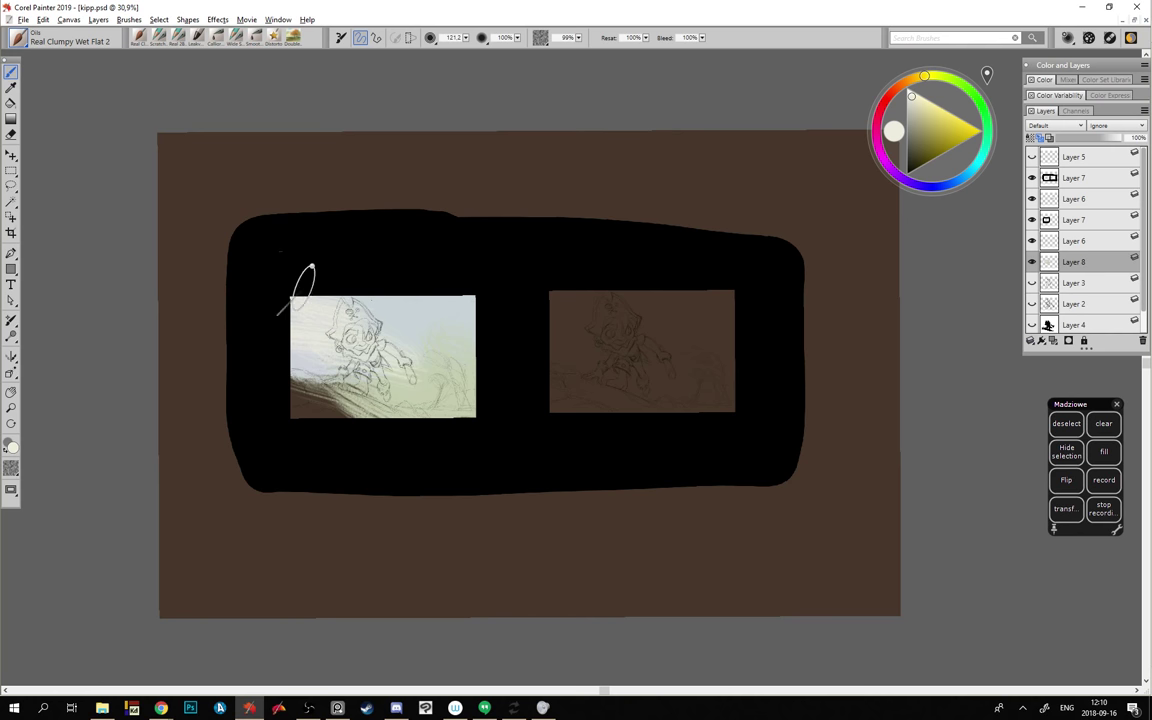
pyautogui.click(337, 707)
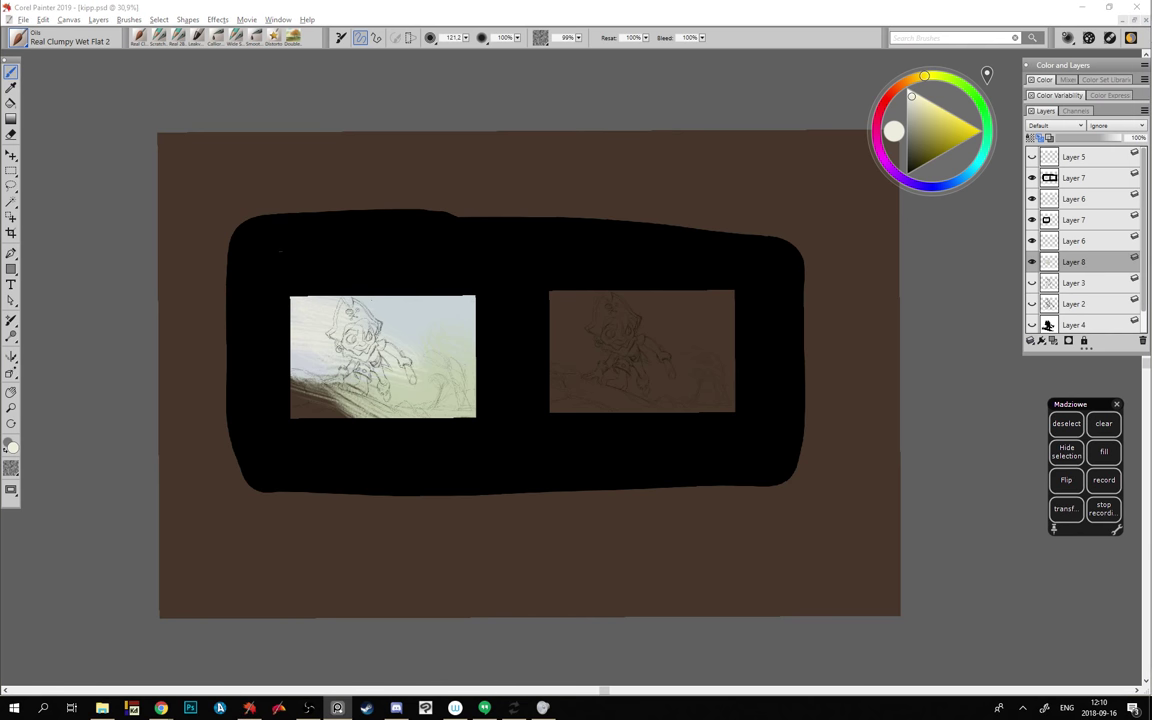
pyautogui.click(195, 372)
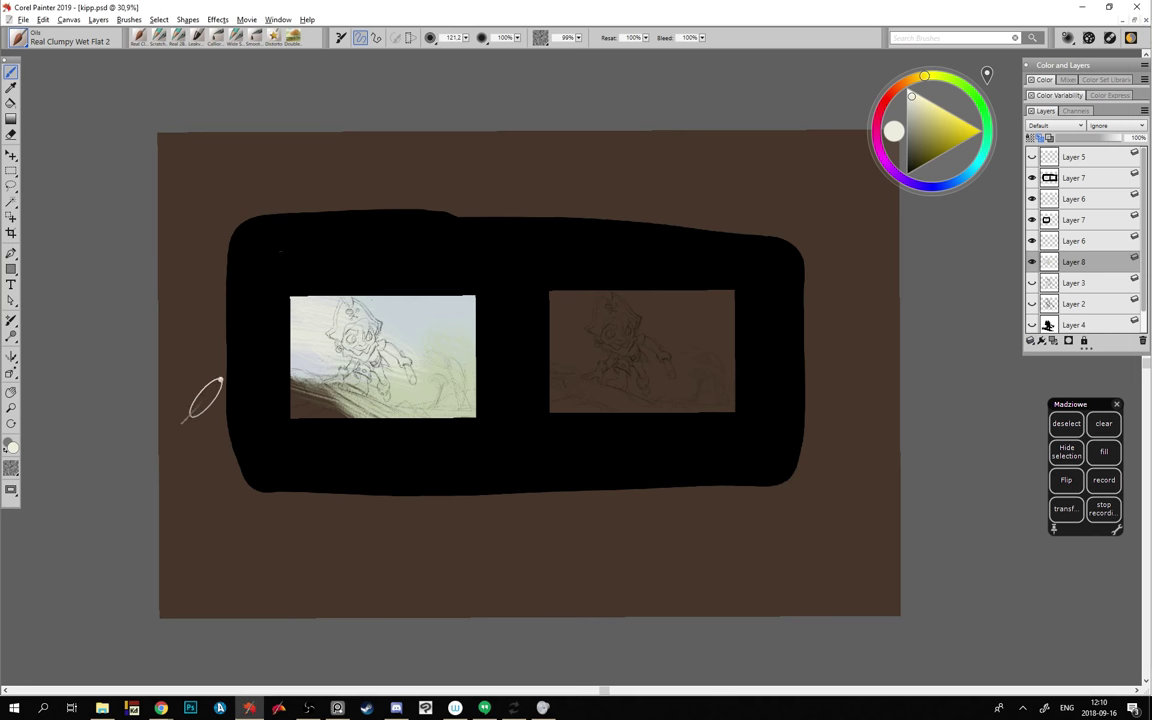
pyautogui.hotkey('ctrl', 'z')
# - Cover the sky's right side with cream and soften its transition to the blue side using colours sampled from the thumbnail
pyautogui.moveTo(382, 330)
pyautogui.mouseDown()
pyautogui.moveTo(455, 370)
pyautogui.moveTo(420, 305)
pyautogui.moveTo(515, 323)
pyautogui.mouseUp()
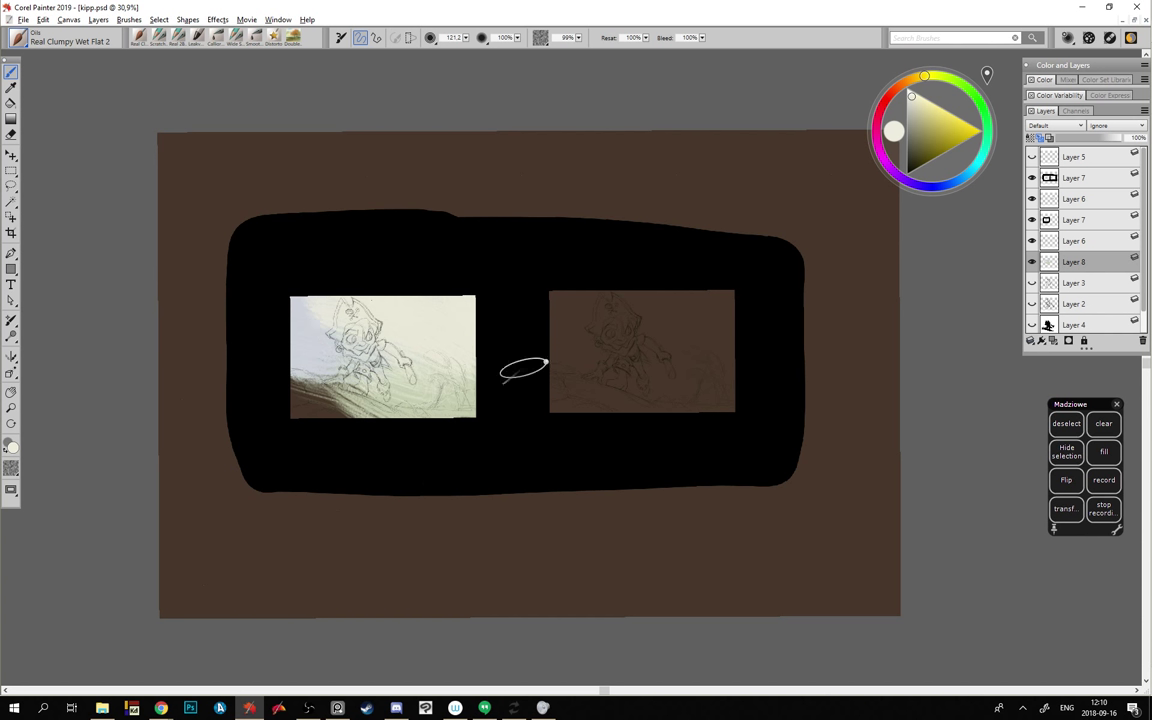
pyautogui.keyDown('alt'); pyautogui.click(308, 357); pyautogui.keyUp('alt')
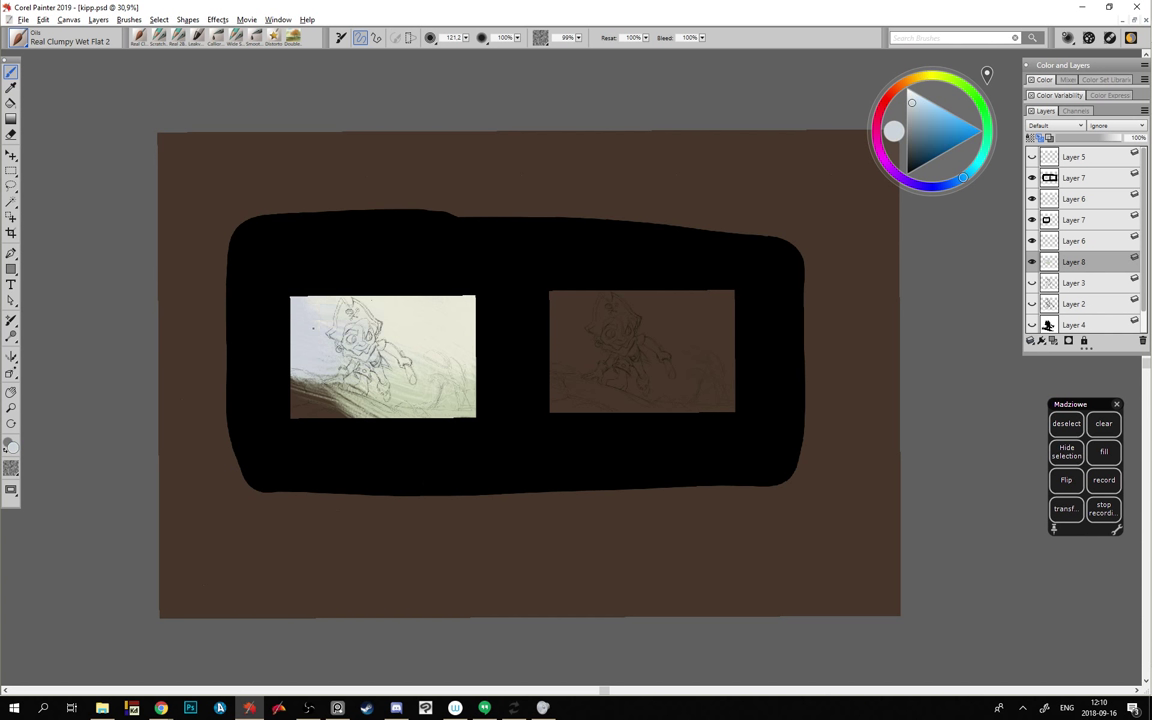
pyautogui.keyDown('alt'); pyautogui.click(370, 320); pyautogui.keyUp('alt')
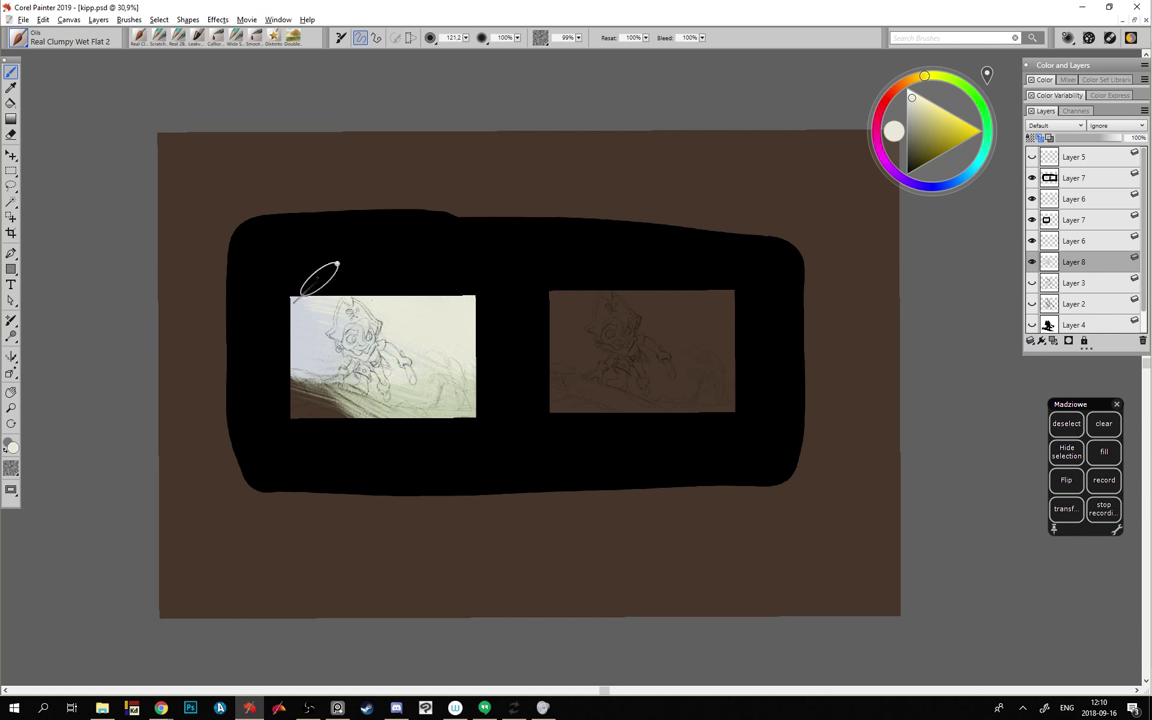
pyautogui.keyDown('alt'); pyautogui.click(308, 314); pyautogui.keyUp('alt')
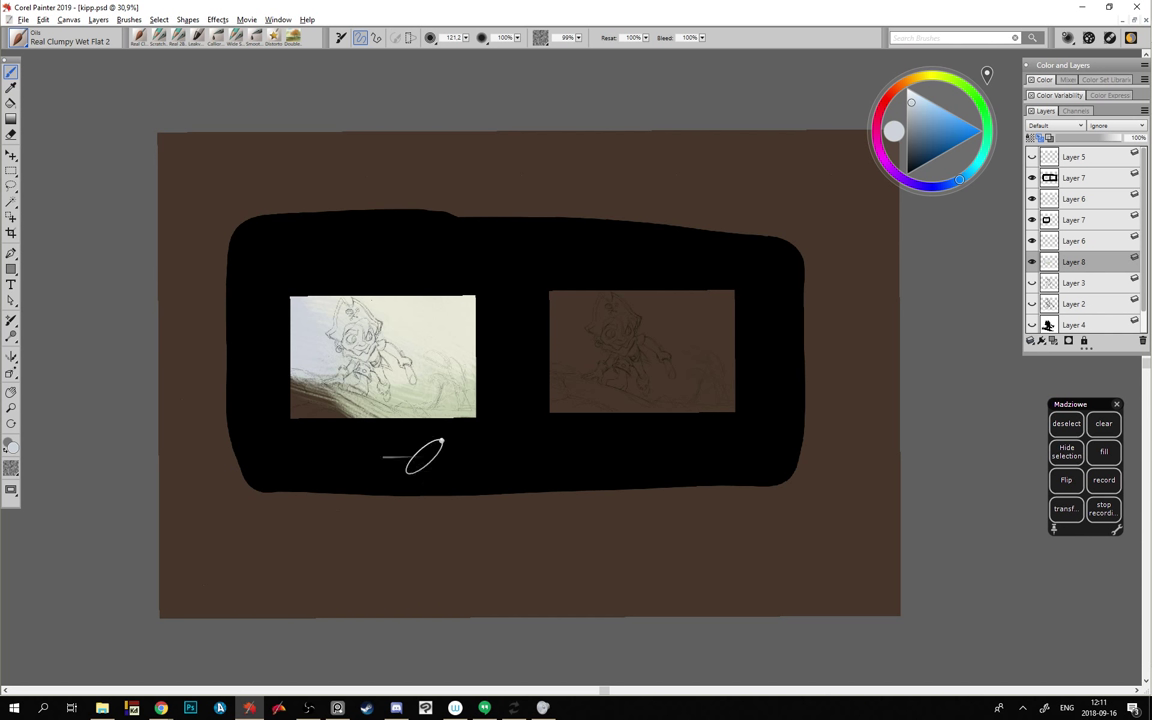
pyautogui.keyDown('alt'); pyautogui.click(311, 324); pyautogui.keyUp('alt')
pyautogui.keyDown('alt'); pyautogui.click(318, 330); pyautogui.keyUp('alt')
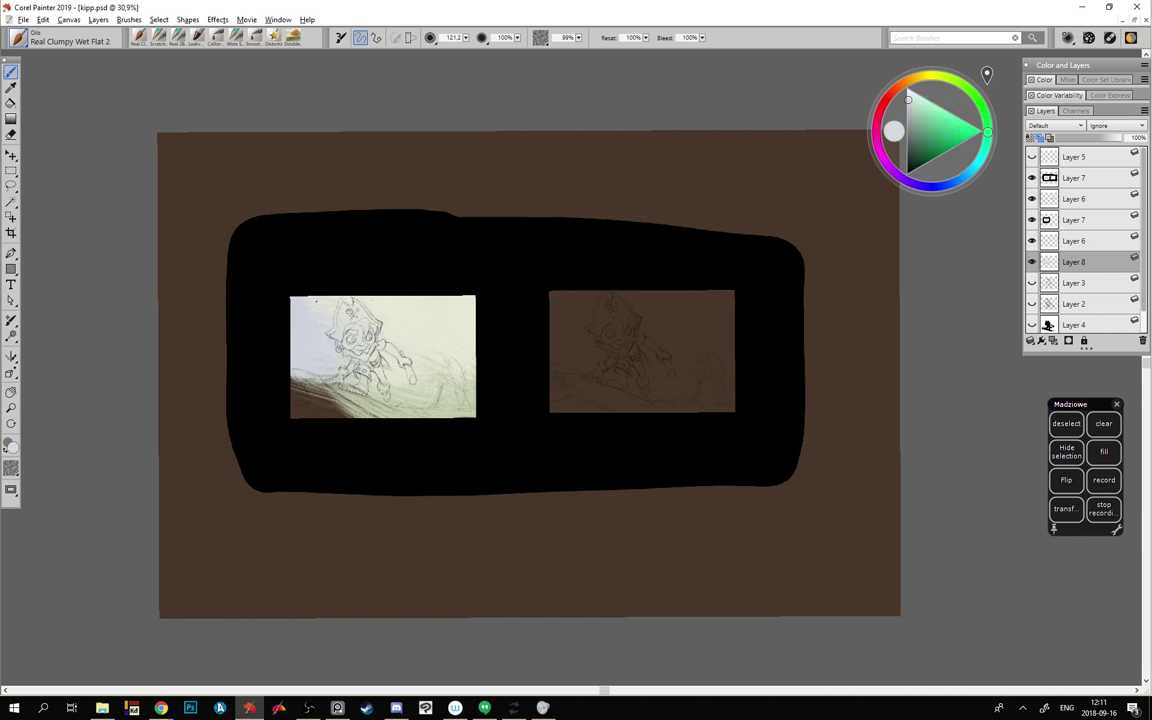
pyautogui.keyDown('alt'); pyautogui.click(393, 325); pyautogui.keyUp('alt')
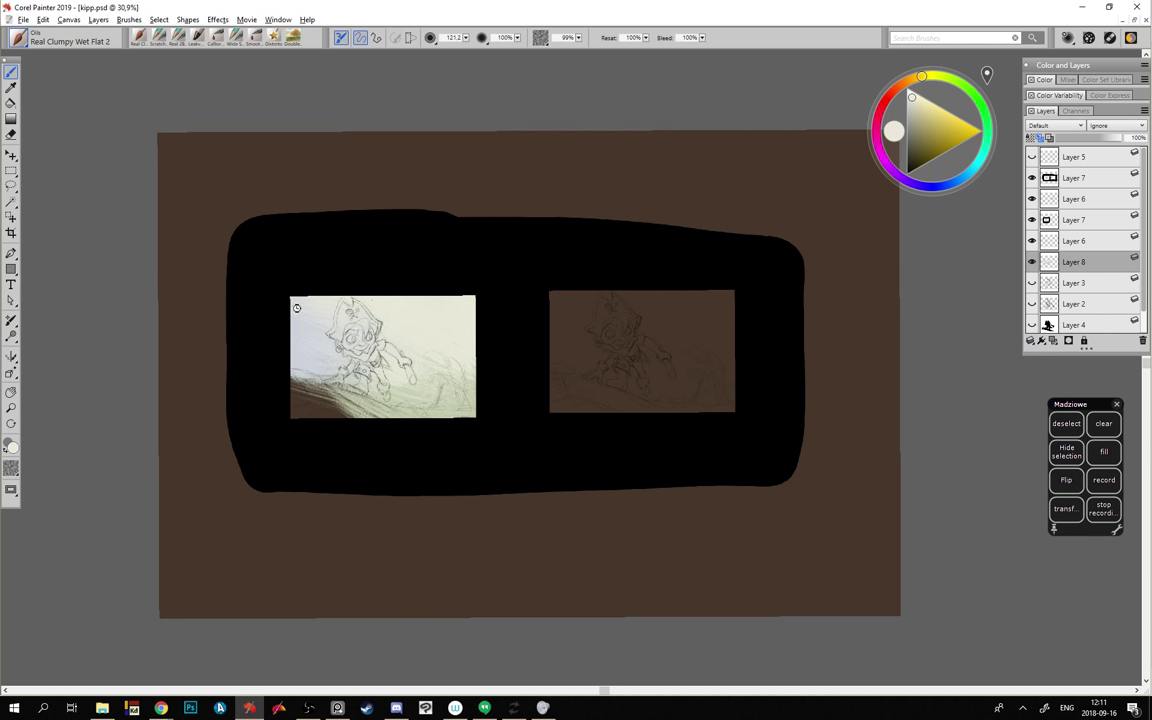
pyautogui.moveTo(309, 327); pyautogui.dragTo(345, 339)
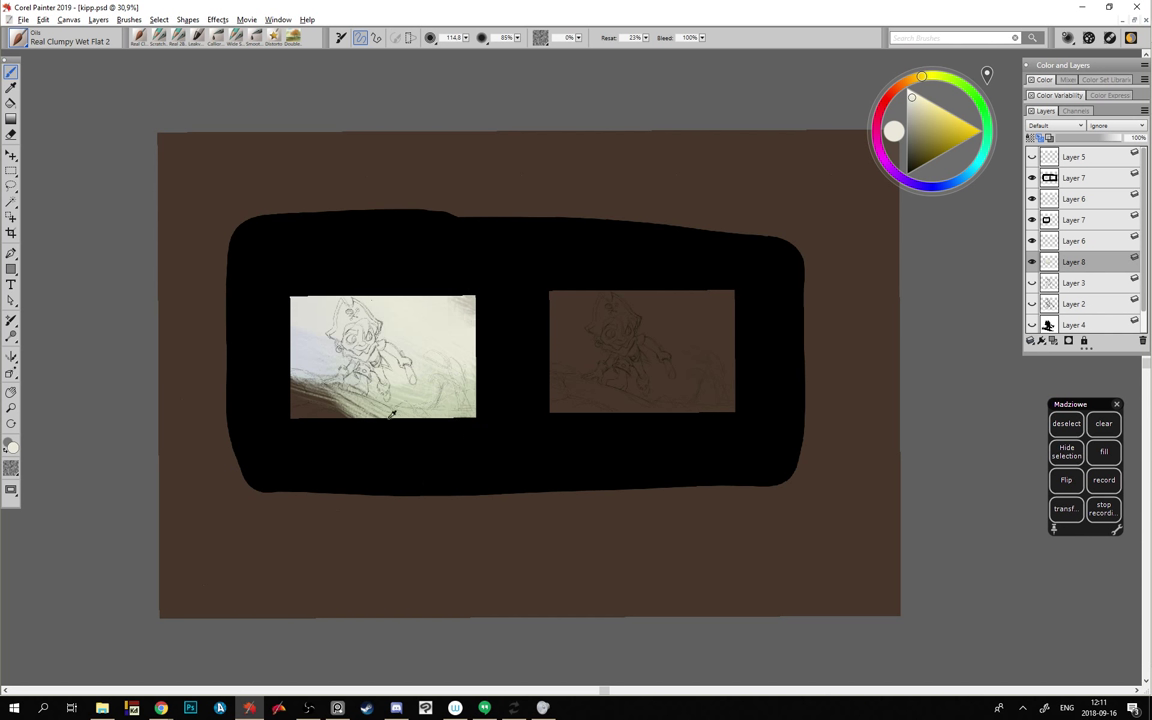
# - Block in the ground and pirate with muted blue, reducing the brush size to 35, and shade the hat dark slate blue
pyautogui.click(960, 180)
pyautogui.click(919, 112)
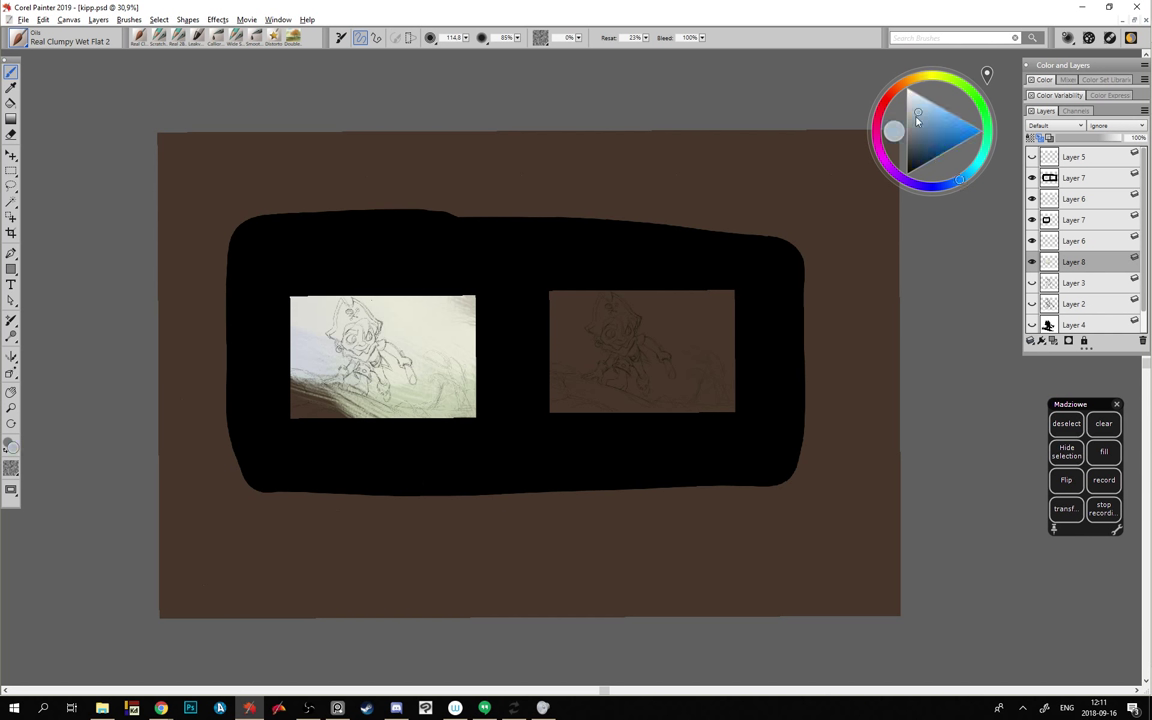
pyautogui.click(926, 115)
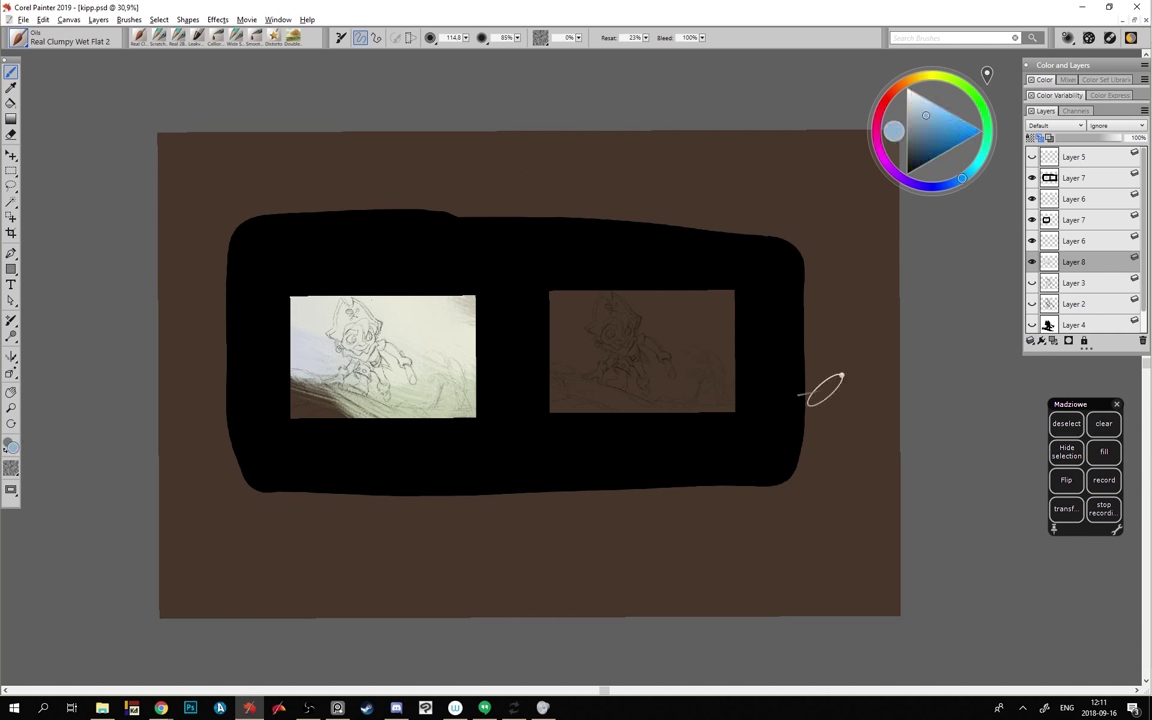
pyautogui.moveTo(298, 386)
pyautogui.mouseDown()
pyautogui.moveTo(432, 410)
pyautogui.moveTo(285, 368)
pyautogui.moveTo(372, 376)
pyautogui.moveTo(358, 376)
pyautogui.moveTo(350, 312)
pyautogui.moveTo(365, 328)
pyautogui.moveTo(346, 340)
pyautogui.moveTo(383, 382)
pyautogui.moveTo(367, 390)
pyautogui.moveTo(341, 378)
pyautogui.moveTo(350, 382)
pyautogui.mouseUp()
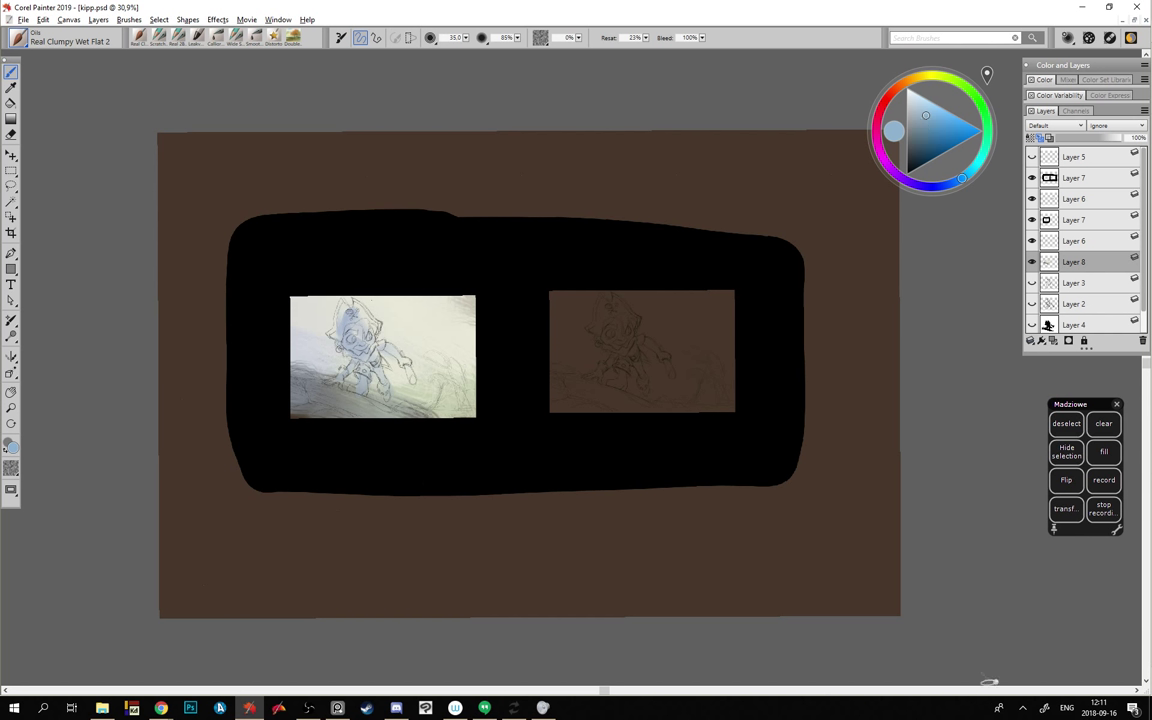
pyautogui.click(918, 143)
pyautogui.moveTo(344, 305)
pyautogui.mouseDown()
pyautogui.moveTo(337, 338)
pyautogui.moveTo(340, 300)
pyautogui.moveTo(324, 324)
pyautogui.mouseUp()
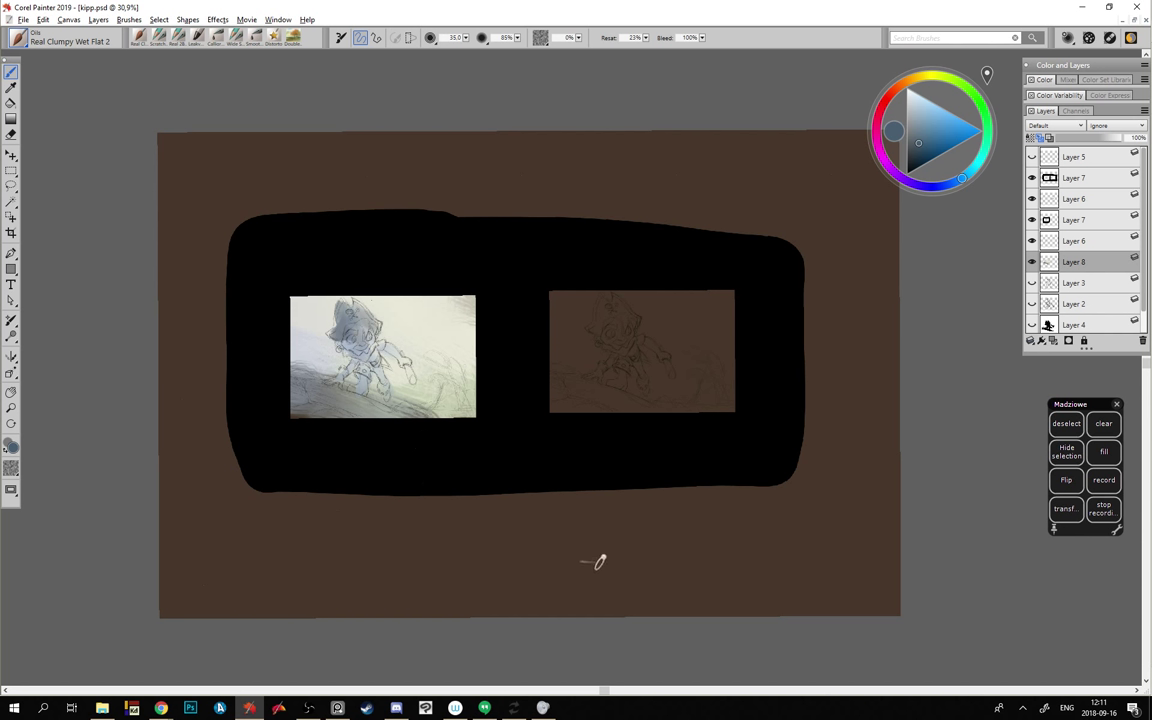
# - Finish the dark slate shading on the pirate's hat and block in the face with muted brown
pyautogui.click(920, 157)
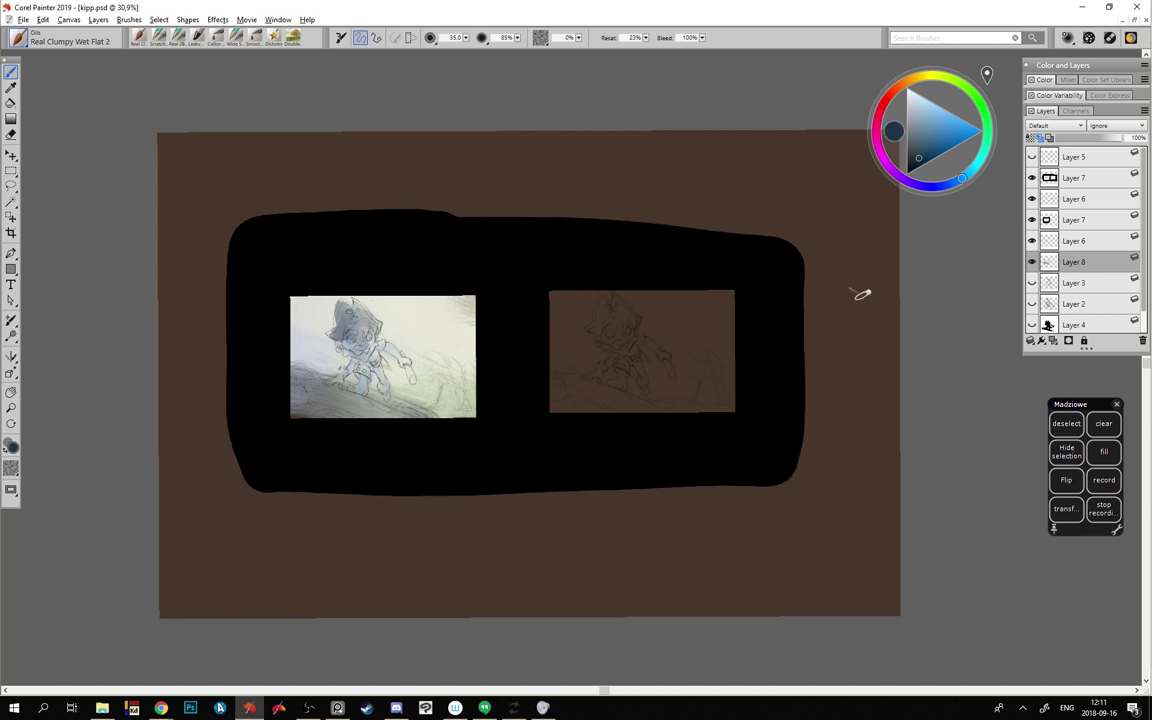
pyautogui.click(914, 155)
pyautogui.click(909, 80)
pyautogui.click(900, 86)
pyautogui.click(919, 145)
pyautogui.click(928, 136)
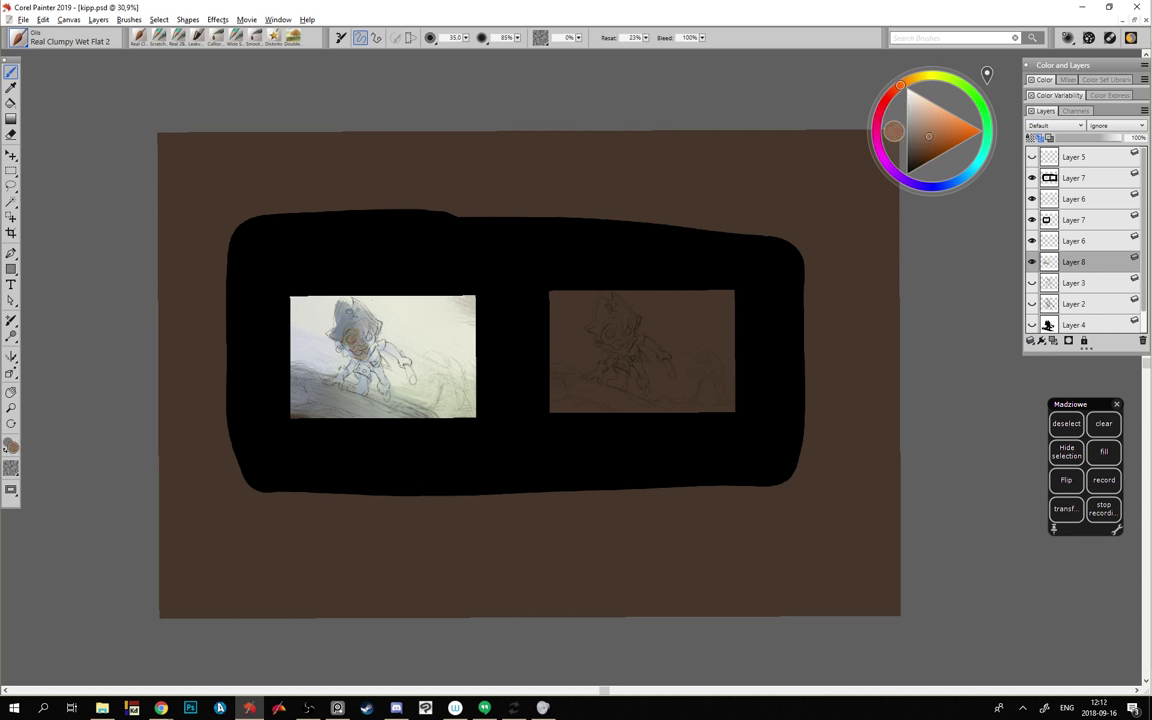
pyautogui.moveTo(333, 357); pyautogui.dragTo(345, 354)
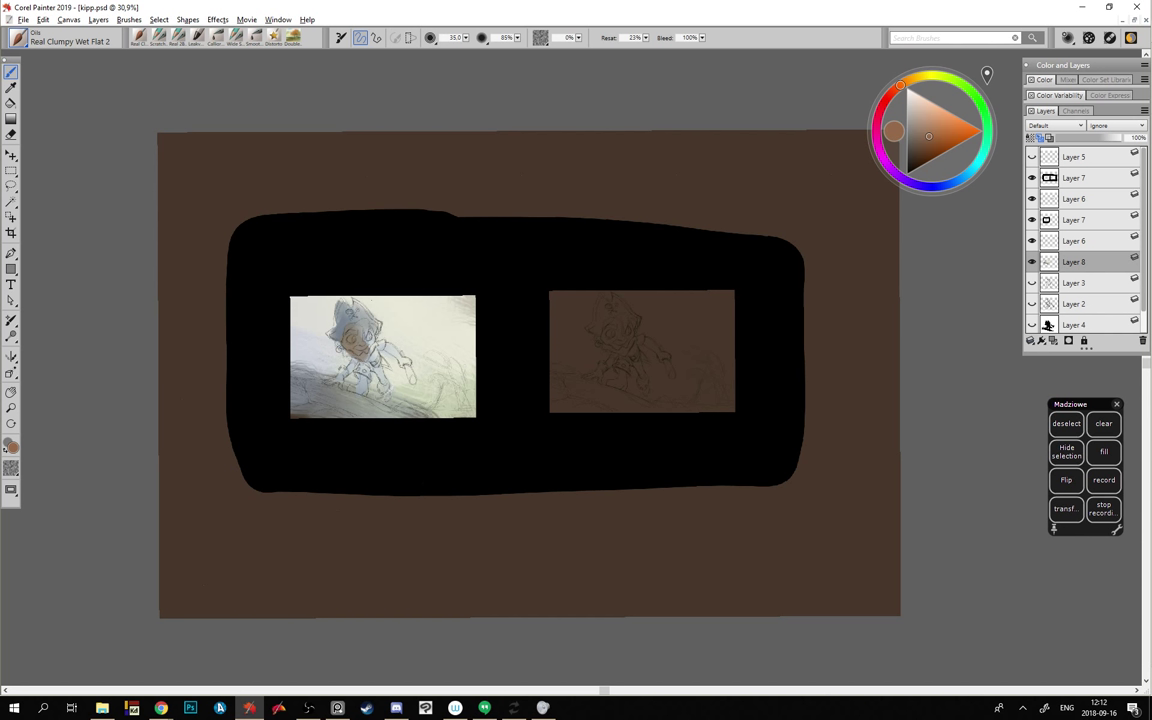
# - Lighten the pirate's face with peach, reduce the brush size to about 23, and block in the outstretched arm with skin tones
pyautogui.click(934, 121)
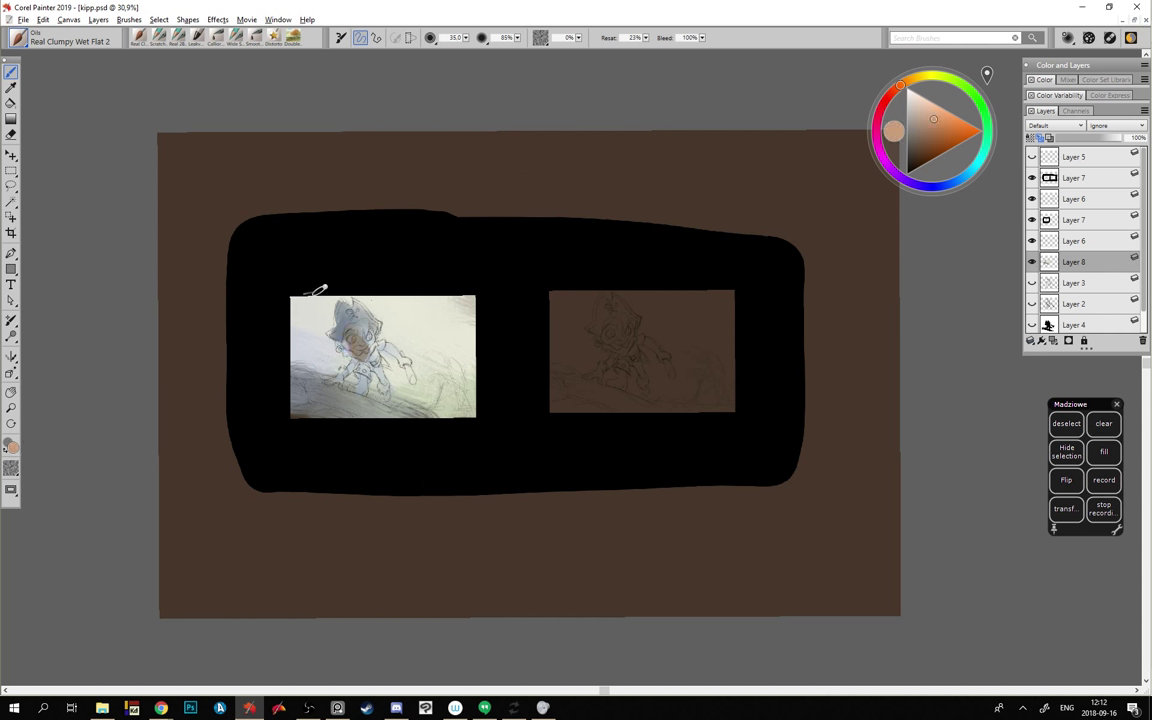
pyautogui.moveTo(350, 332)
pyautogui.mouseDown()
pyautogui.moveTo(357, 346)
pyautogui.moveTo(308, 316)
pyautogui.mouseUp()
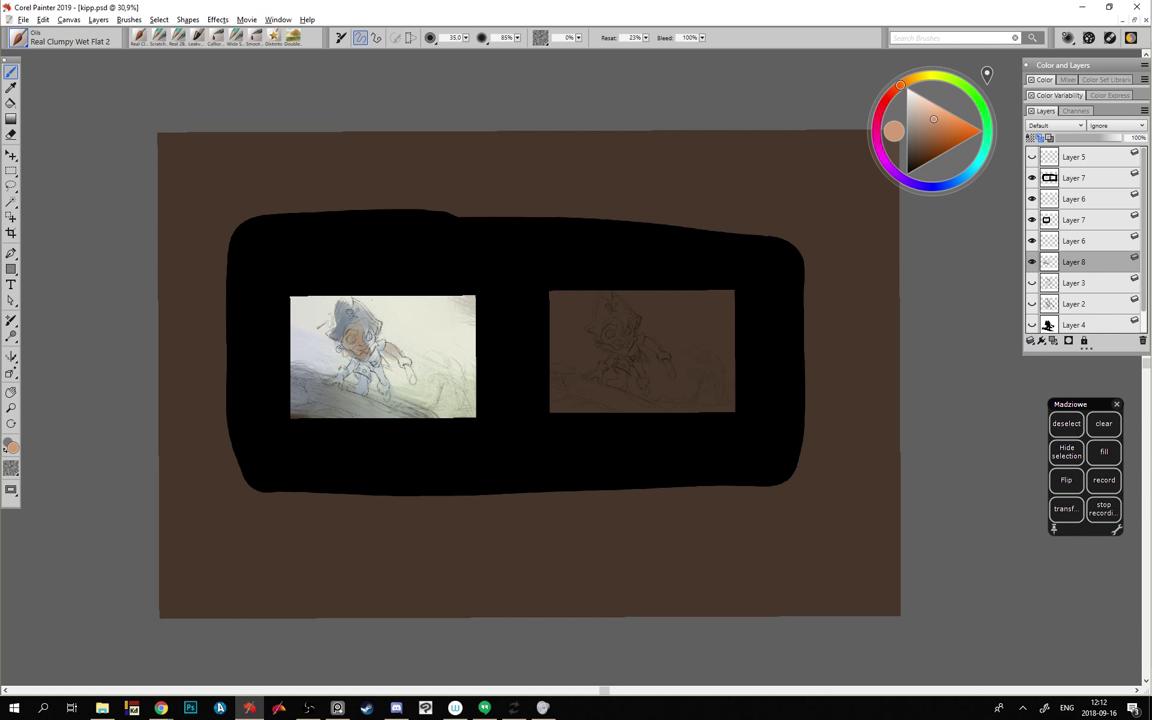
pyautogui.press('[')
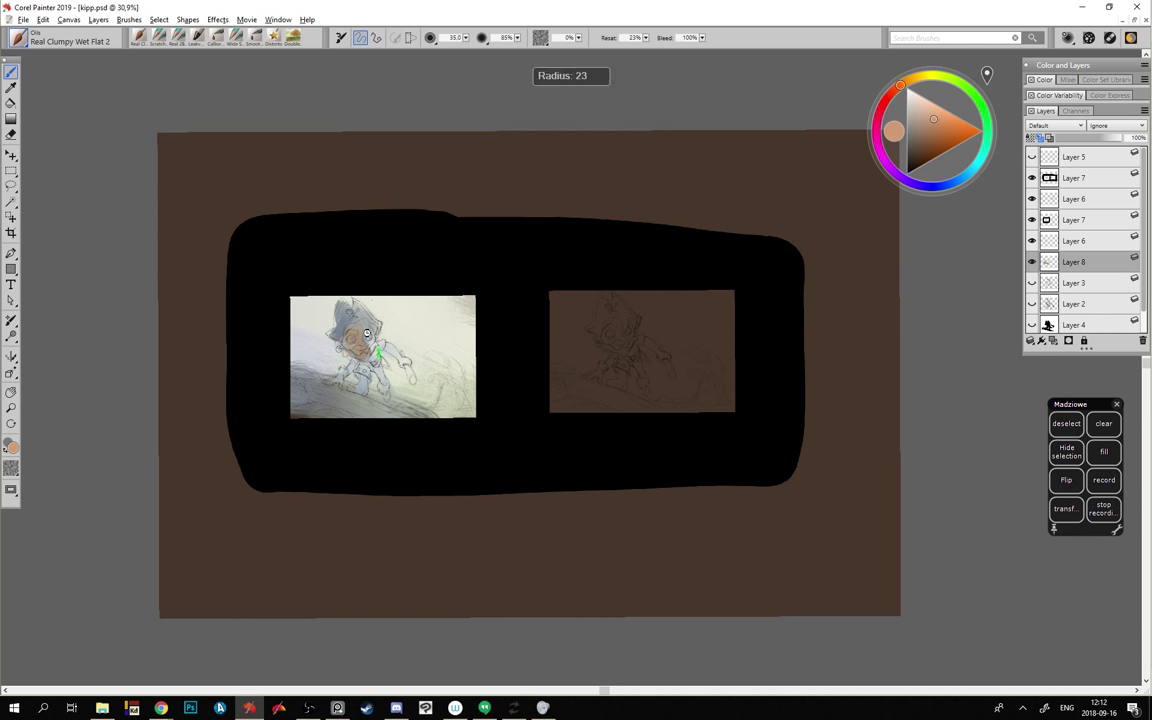
pyautogui.moveTo(381, 347); pyautogui.dragTo(403, 362)
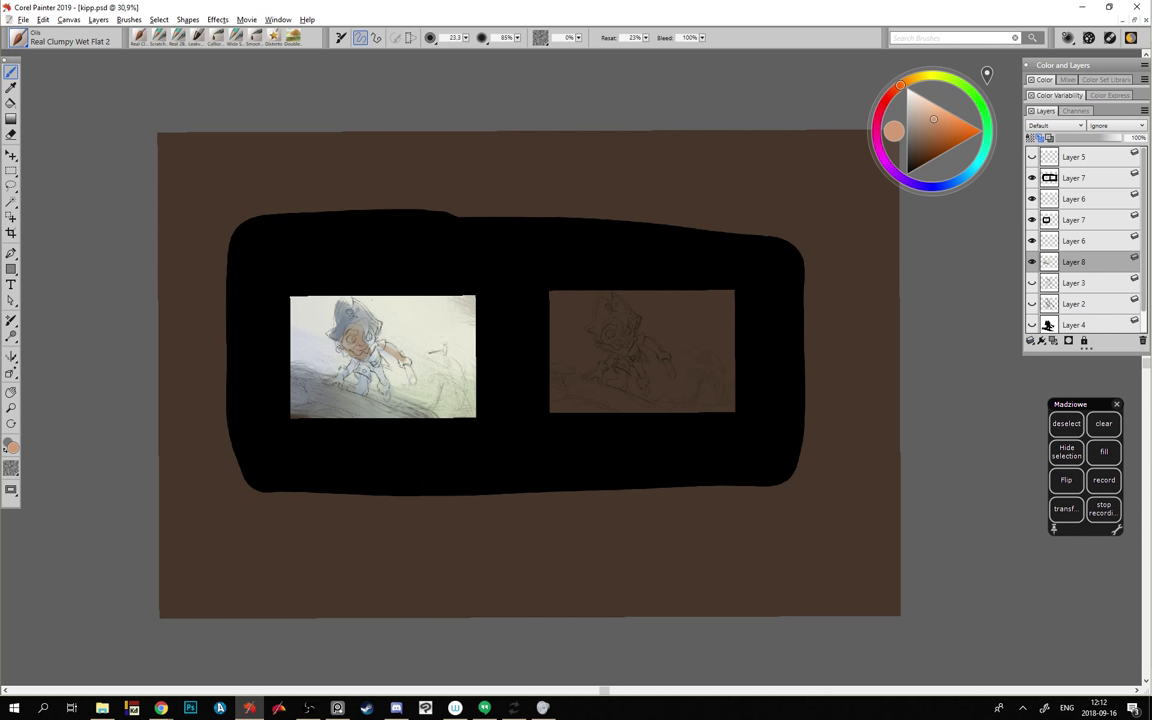
pyautogui.click(925, 132)
pyautogui.moveTo(382, 343)
pyautogui.mouseDown()
pyautogui.moveTo(395, 351)
pyautogui.moveTo(369, 348)
pyautogui.mouseUp()
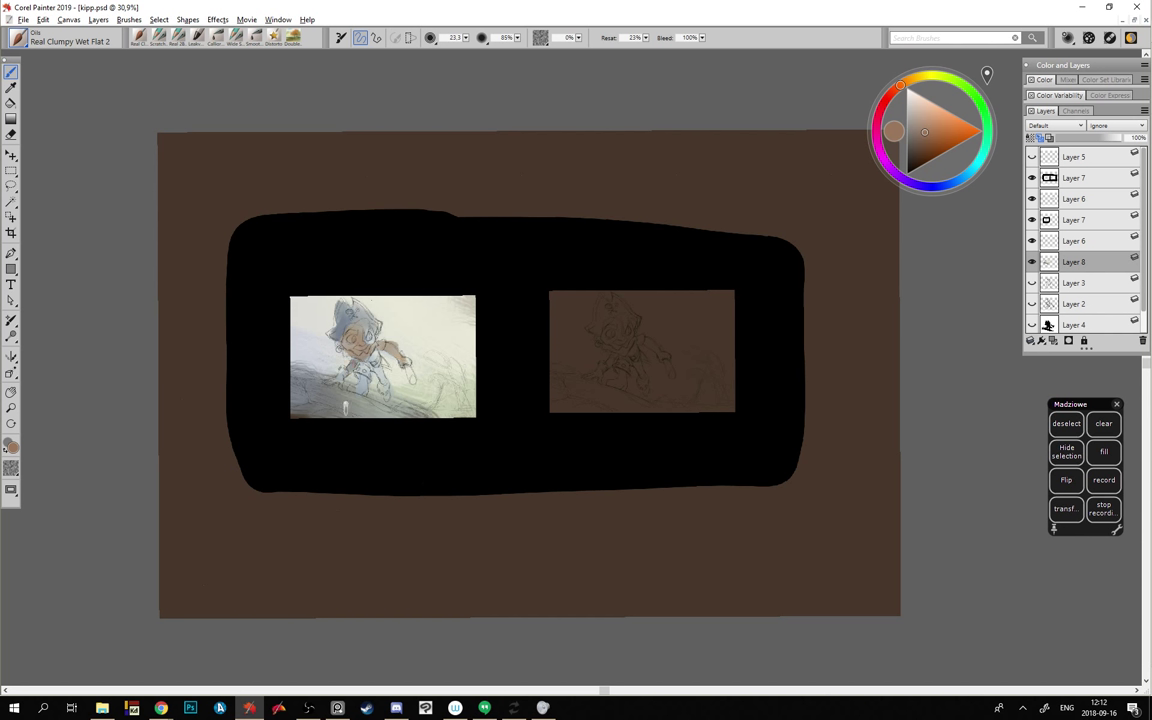
# - Add bright orange and pale yellow light to the sunlit side of the pirate's face and arm
pyautogui.click(948, 113)
pyautogui.moveTo(368, 336); pyautogui.dragTo(376, 350)
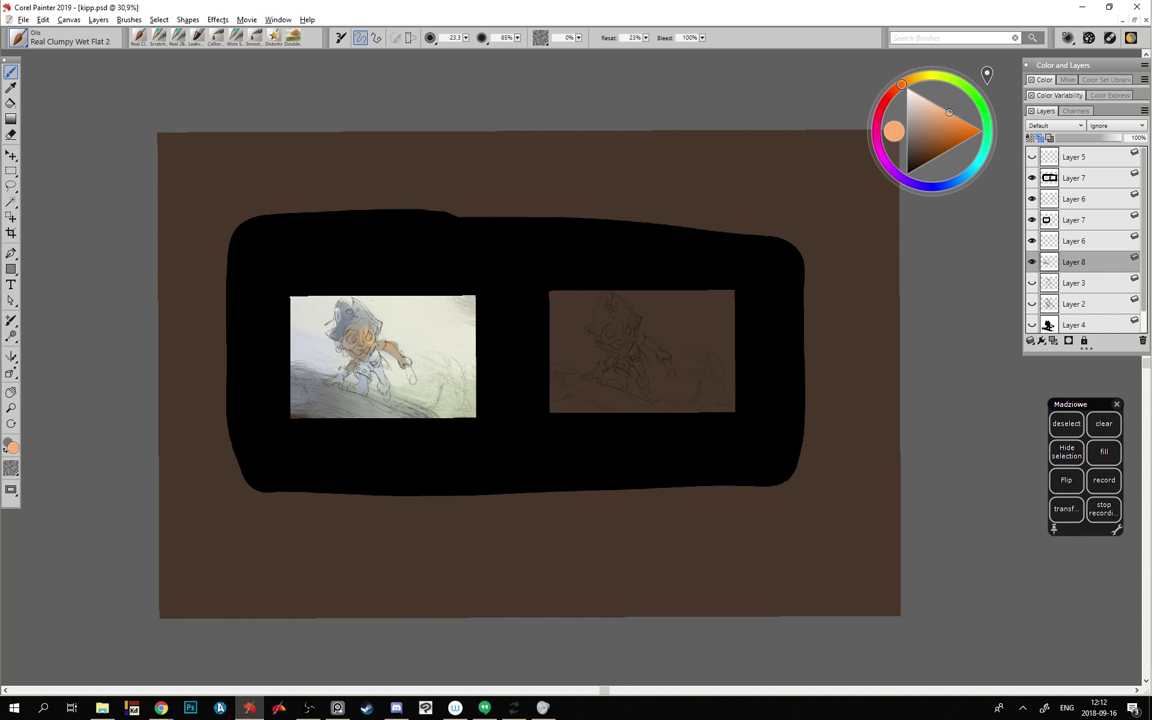
pyautogui.click(935, 104)
pyautogui.click(918, 77)
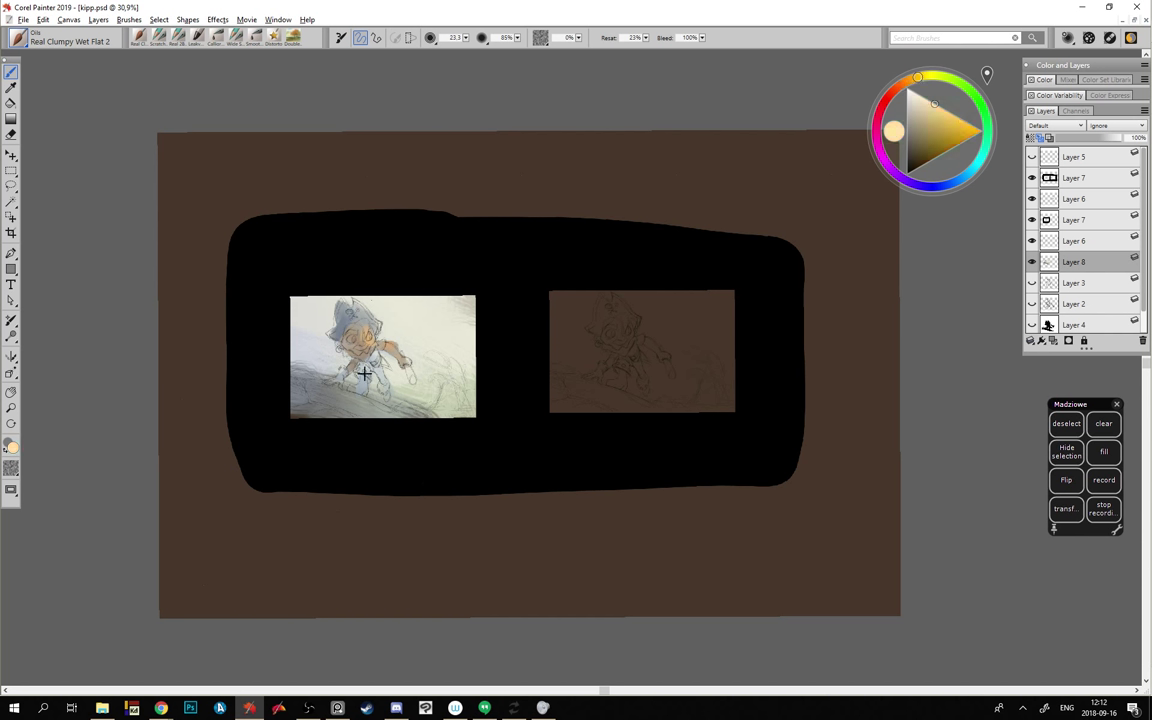
pyautogui.moveTo(365, 373); pyautogui.dragTo(357, 373)
pyautogui.click(919, 109)
pyautogui.moveTo(321, 343); pyautogui.dragTo(352, 340)
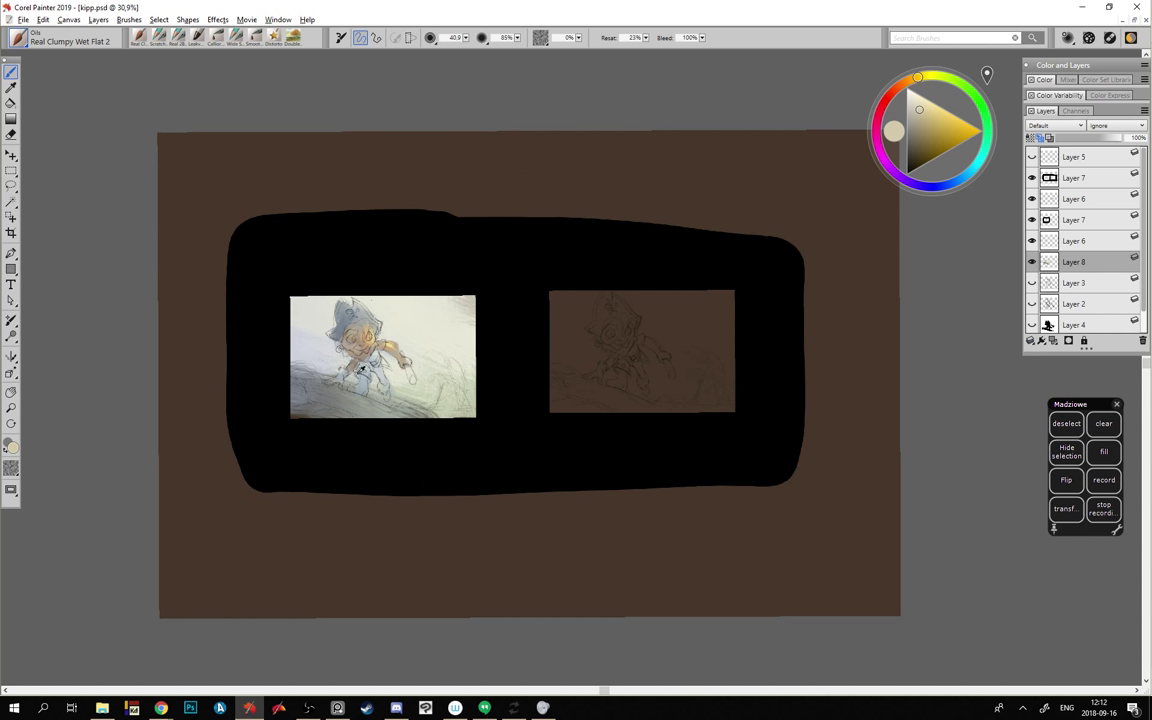
# - Refine the pirate's clothing and skin with sampled light blue-grey and pinkish brown, adding a warmer orange tone
pyautogui.keyDown('alt'); pyautogui.click(360, 371); pyautogui.keyUp('alt')
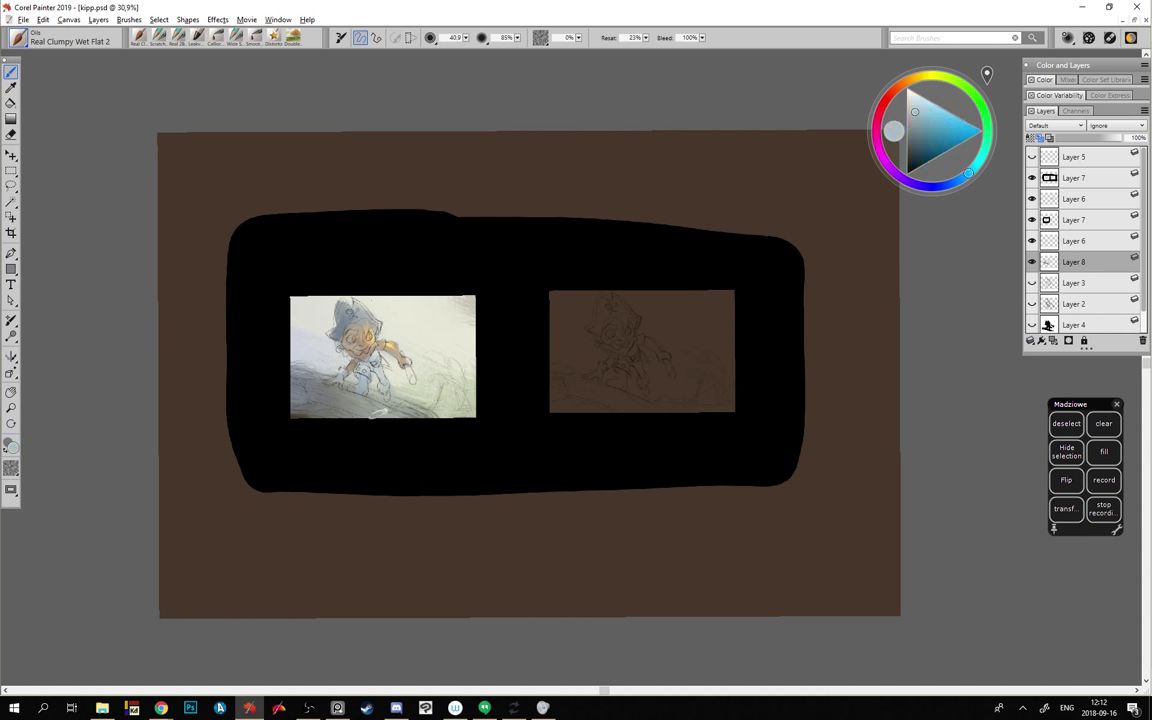
pyautogui.keyDown('alt'); pyautogui.click(325, 310); pyautogui.keyUp('alt')
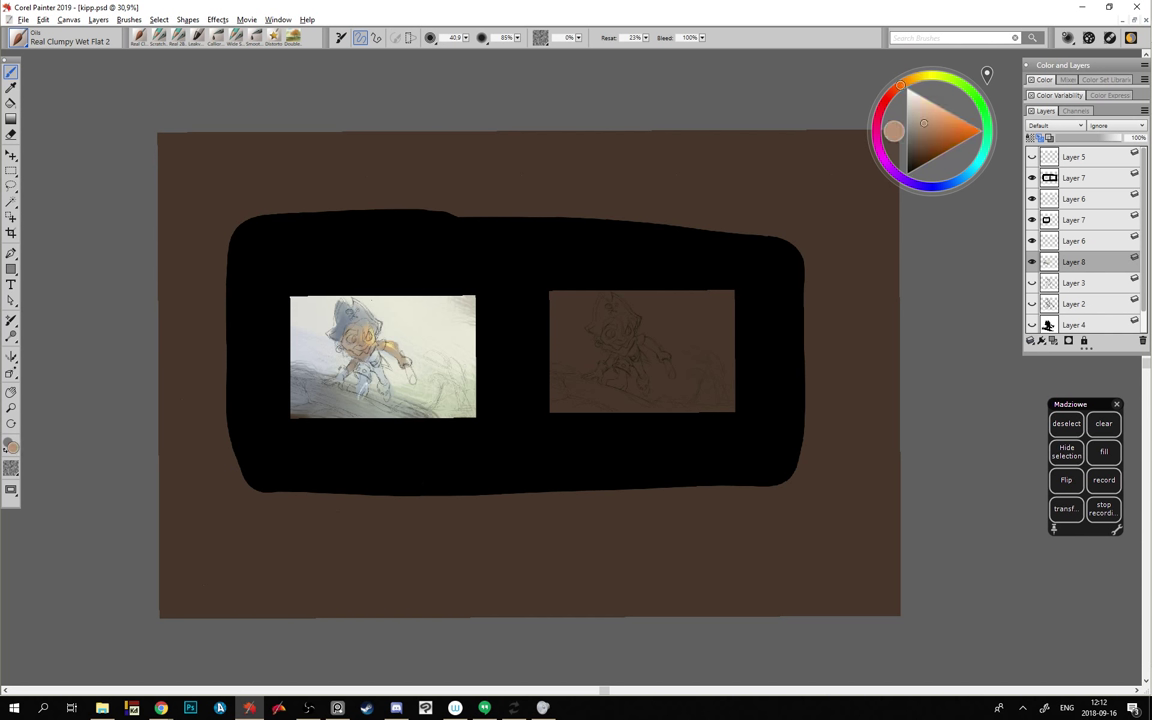
pyautogui.moveTo(338, 350); pyautogui.dragTo(364, 364)
pyautogui.click(943, 129)
pyautogui.moveTo(250, 328); pyautogui.dragTo(260, 328)
# - Paint dark brown hair beneath the pirate's hat, using a brush size of about 16
pyautogui.click(926, 150)
pyautogui.click(917, 160)
pyautogui.press('[')
pyautogui.press('[')
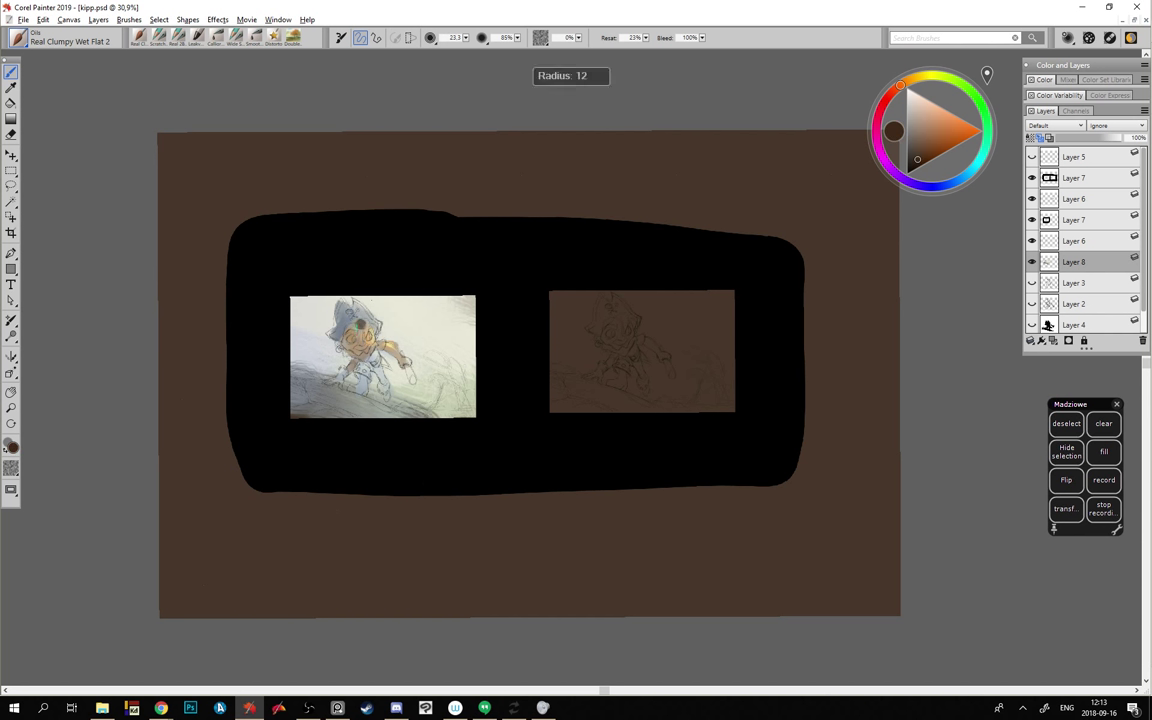
pyautogui.press(']')
pyautogui.press(']')
pyautogui.press('[')
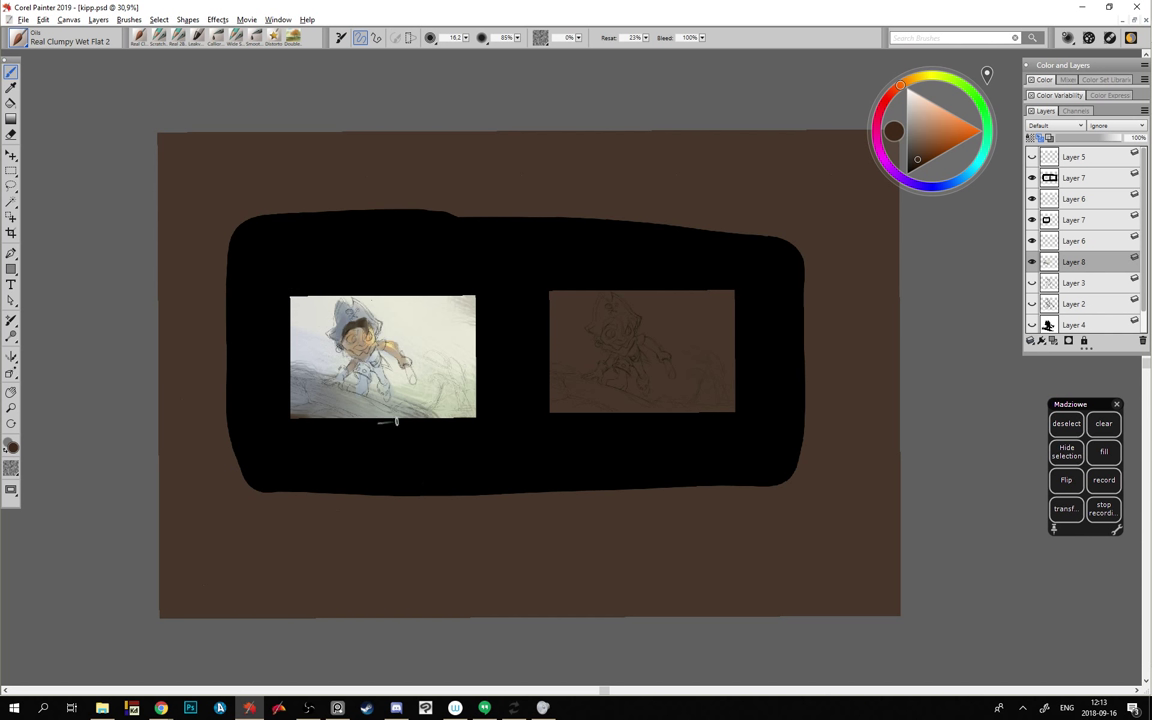
# - Paint the sunlit side of the pirate's hair with golden yellow and orange
pyautogui.click(914, 78)
pyautogui.moveTo(938, 121); pyautogui.dragTo(953, 123)
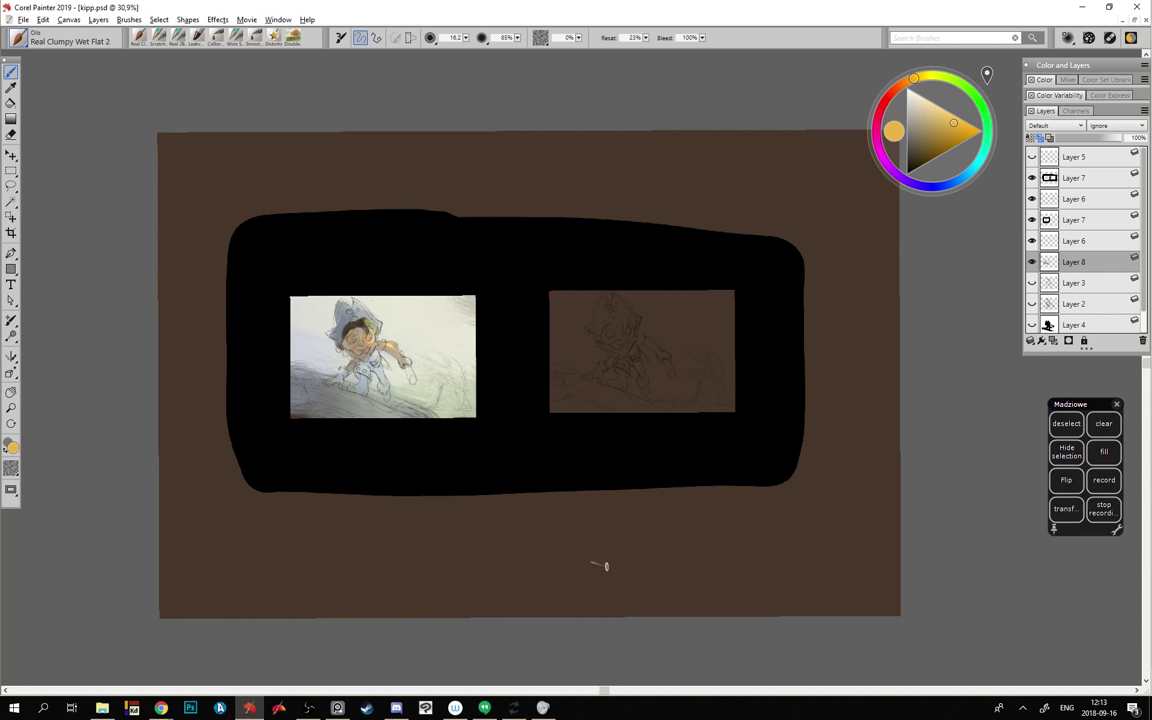
pyautogui.click(902, 83)
pyautogui.click(945, 110)
pyautogui.click(952, 121)
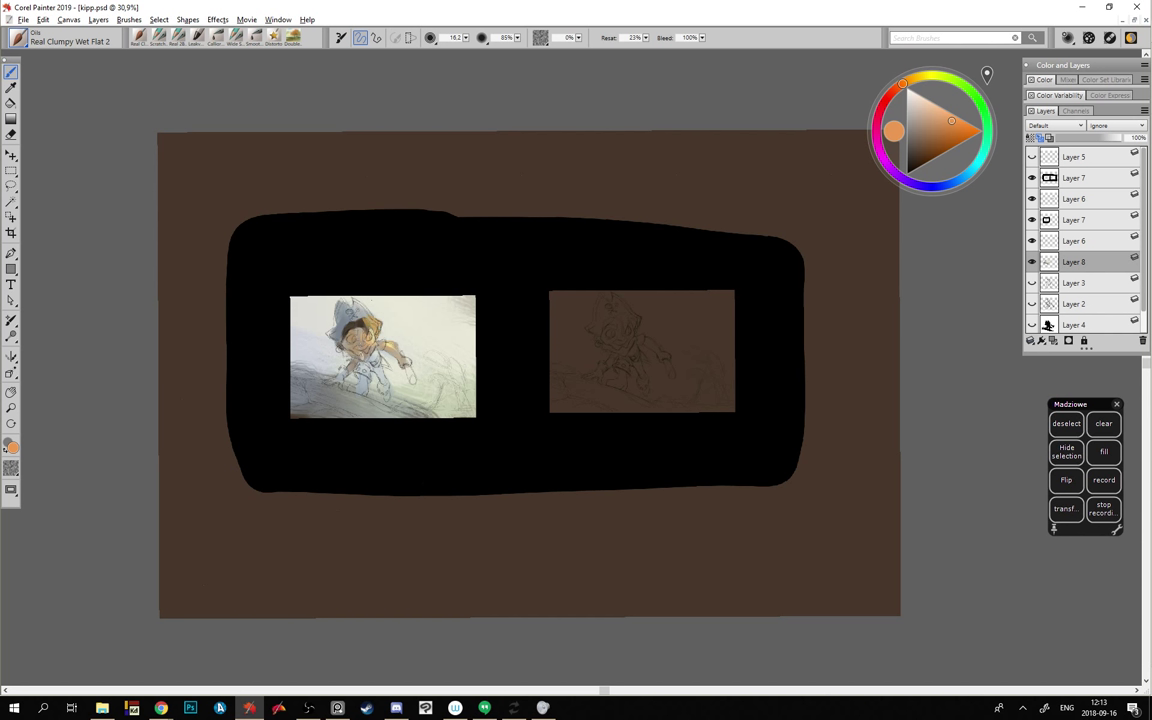
# - Shade the left side of the hat dark blue and tone its lit side with greyish brown
pyautogui.click(916, 146)
pyautogui.click(897, 88)
pyautogui.click(917, 145)
pyautogui.moveTo(928, 188); pyautogui.dragTo(956, 181)
pyautogui.moveTo(346, 306); pyautogui.dragTo(331, 343)
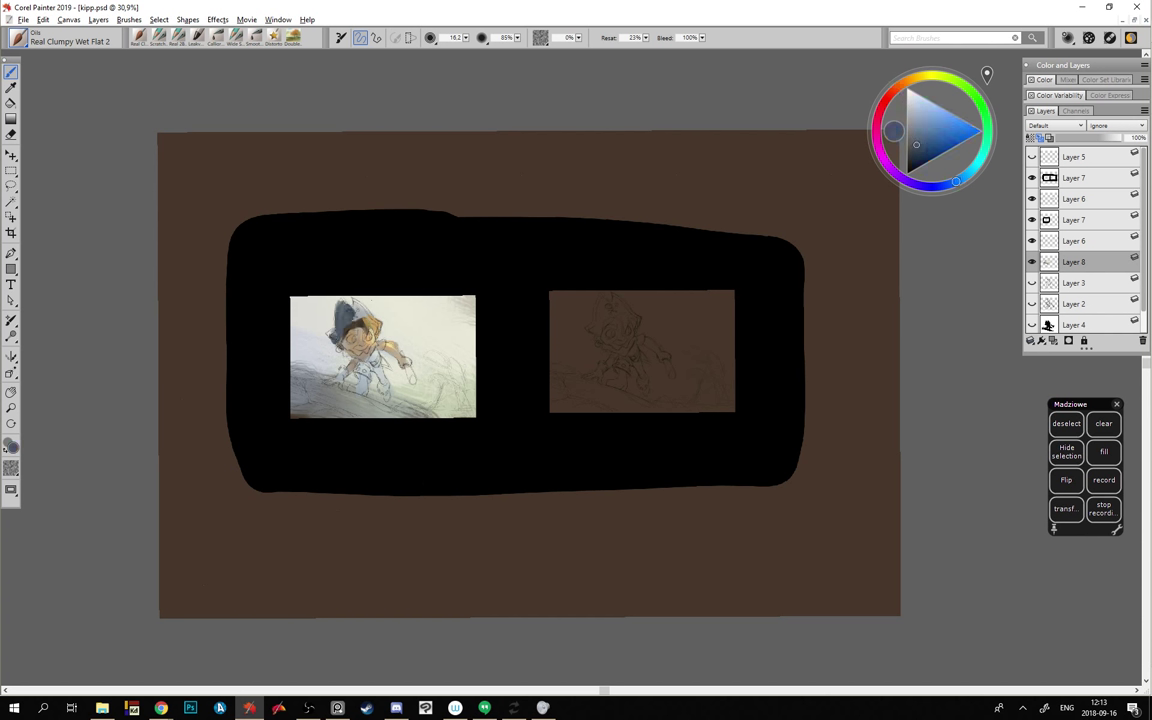
pyautogui.click(917, 132)
pyautogui.click(907, 91)
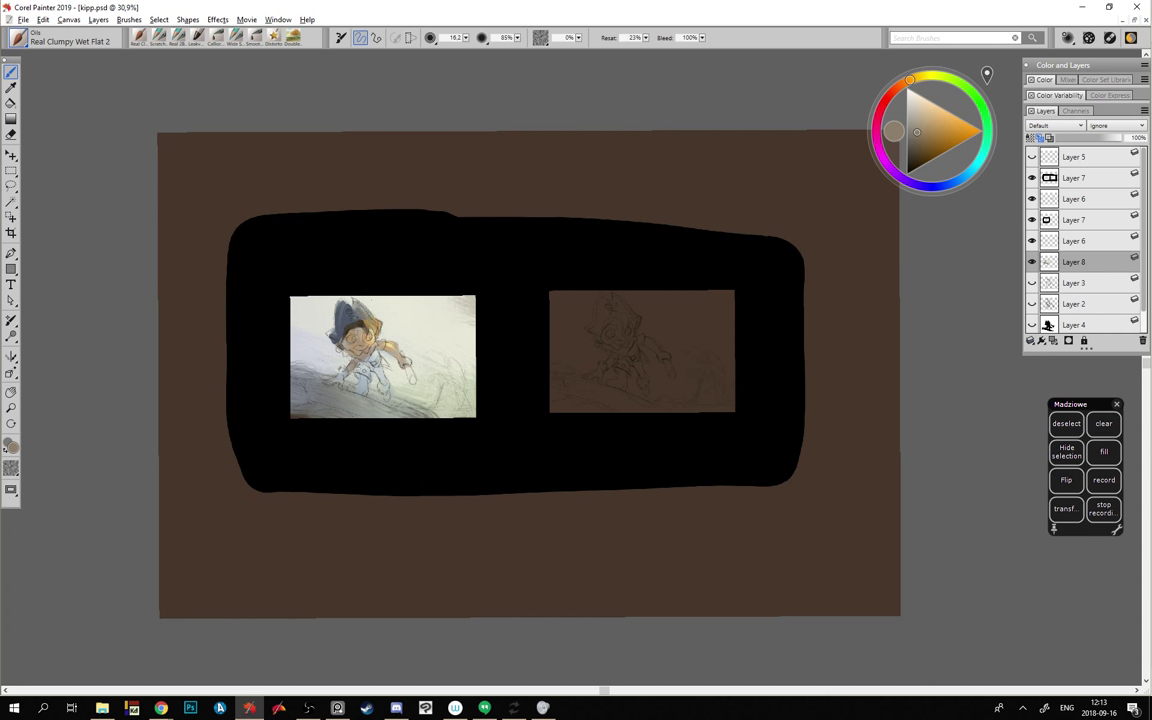
# - Paint a dark brown moustache and beard on the pirate using colours sampled from the thumbnail
pyautogui.keyDown('alt'); pyautogui.click(355, 321); pyautogui.keyUp('alt')
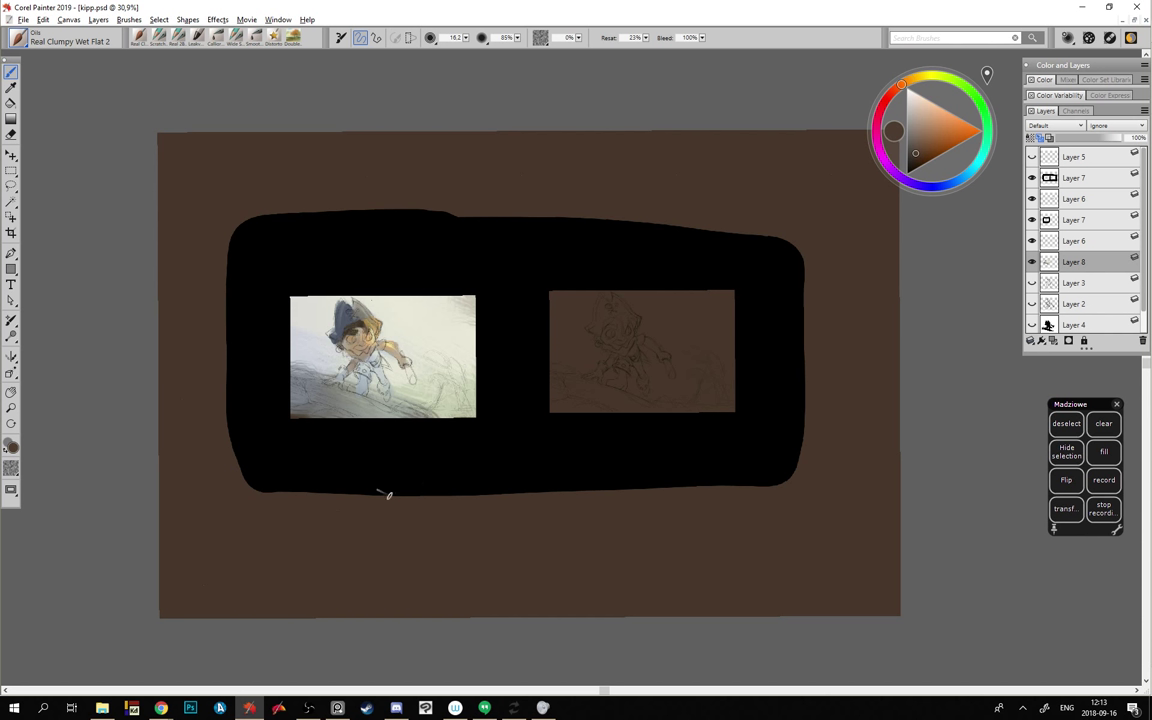
pyautogui.keyDown('alt'); pyautogui.click(357, 340); pyautogui.keyUp('alt')
pyautogui.keyDown('alt'); pyautogui.click(323, 297); pyautogui.keyUp('alt')
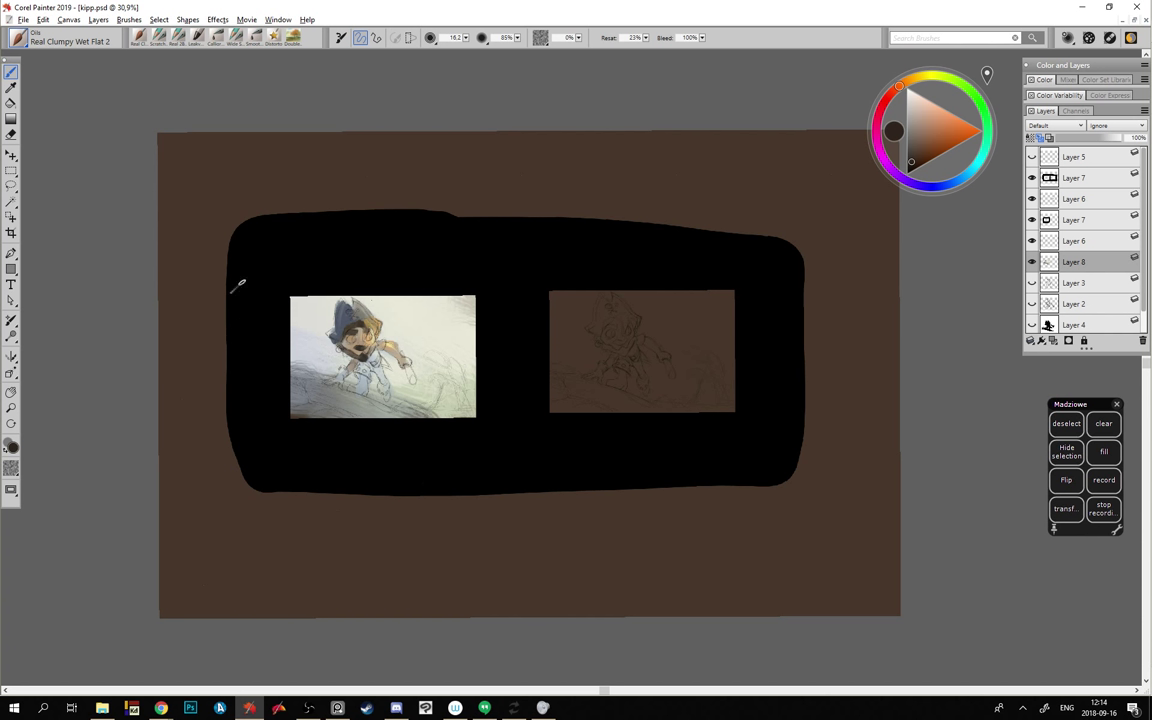
# - Darken the shadow side of the hat with deep blue-grey based on its sampled colour
pyautogui.keyDown('alt'); pyautogui.click(343, 322); pyautogui.keyUp('alt')
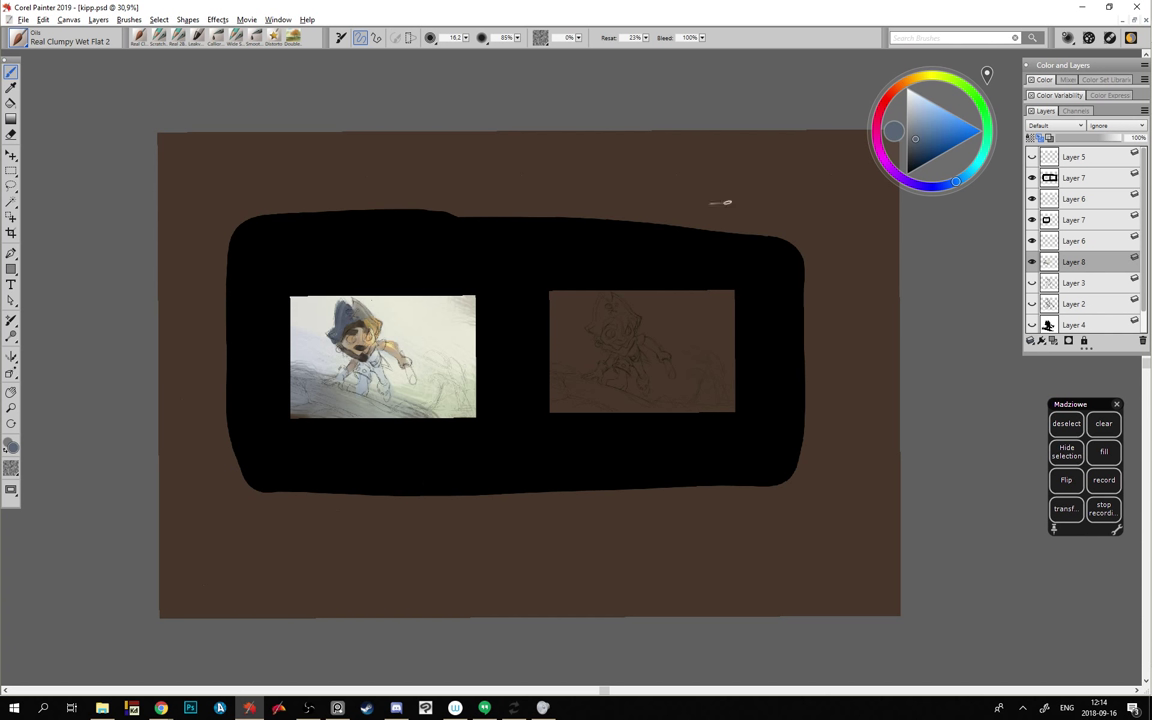
pyautogui.click(917, 149)
pyautogui.click(915, 157)
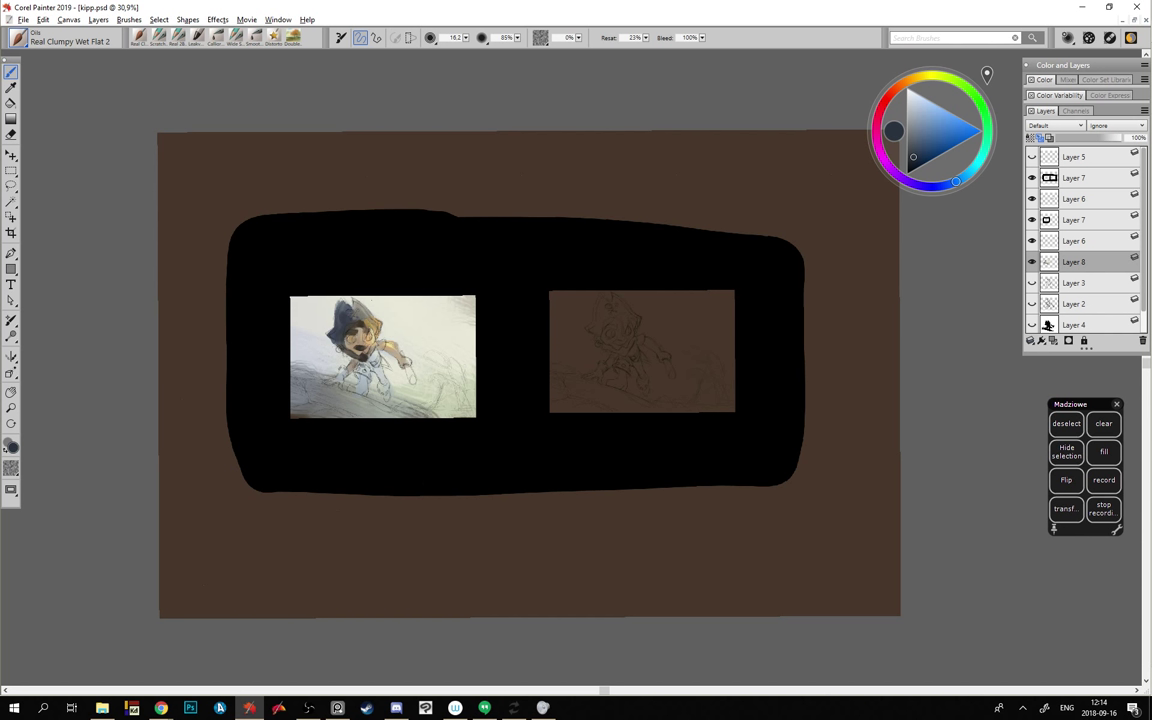
# - Block in the pirate's torso, legs, boots and gloves with sampled dark brown
pyautogui.keyDown('alt'); pyautogui.click(369, 352); pyautogui.keyUp('alt')
pyautogui.moveTo(364, 360)
pyautogui.mouseDown()
pyautogui.moveTo(349, 394)
pyautogui.moveTo(383, 392)
pyautogui.moveTo(376, 364)
pyautogui.mouseUp()
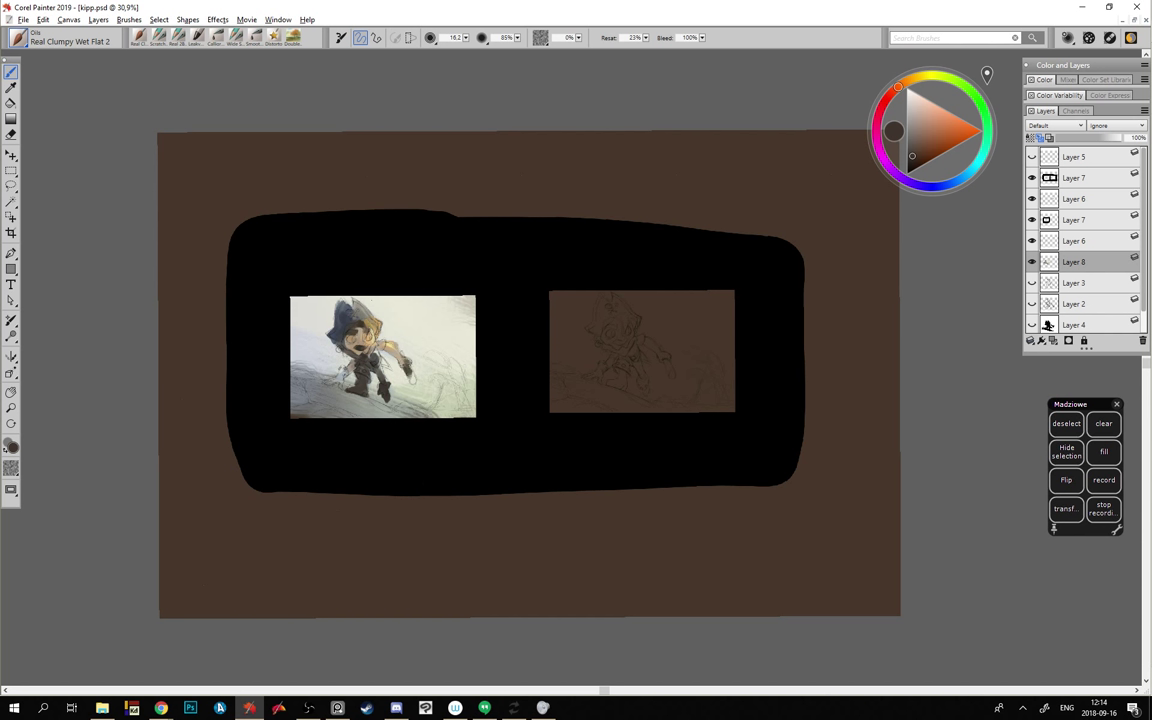
pyautogui.moveTo(342, 368); pyautogui.dragTo(338, 385)
pyautogui.moveTo(316, 452); pyautogui.dragTo(314, 470)
pyautogui.moveTo(367, 403)
pyautogui.mouseDown()
pyautogui.moveTo(367, 414)
pyautogui.moveTo(338, 401)
pyautogui.mouseUp()
# - Brighten the sky around the pirate with warm off-white, enlarging the brush to 40
pyautogui.keyDown('alt'); pyautogui.click(395, 316); pyautogui.keyUp('alt')
pyautogui.click(910, 96)
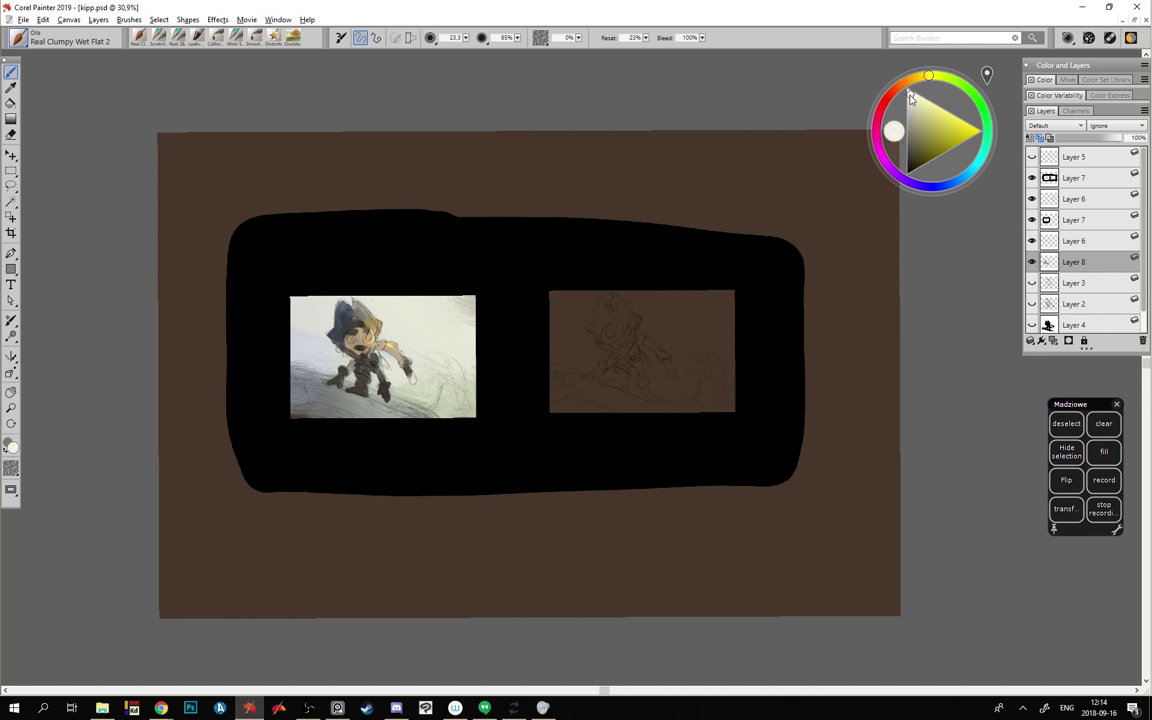
pyautogui.moveTo(286, 365)
pyautogui.mouseDown()
pyautogui.moveTo(301, 365)
pyautogui.moveTo(284, 363)
pyautogui.mouseUp()
# - Tint the pirate's clothing with blue-grey sampled from the hat, using a brush size of about 16
pyautogui.keyDown('alt'); pyautogui.click(378, 354); pyautogui.keyUp('alt')
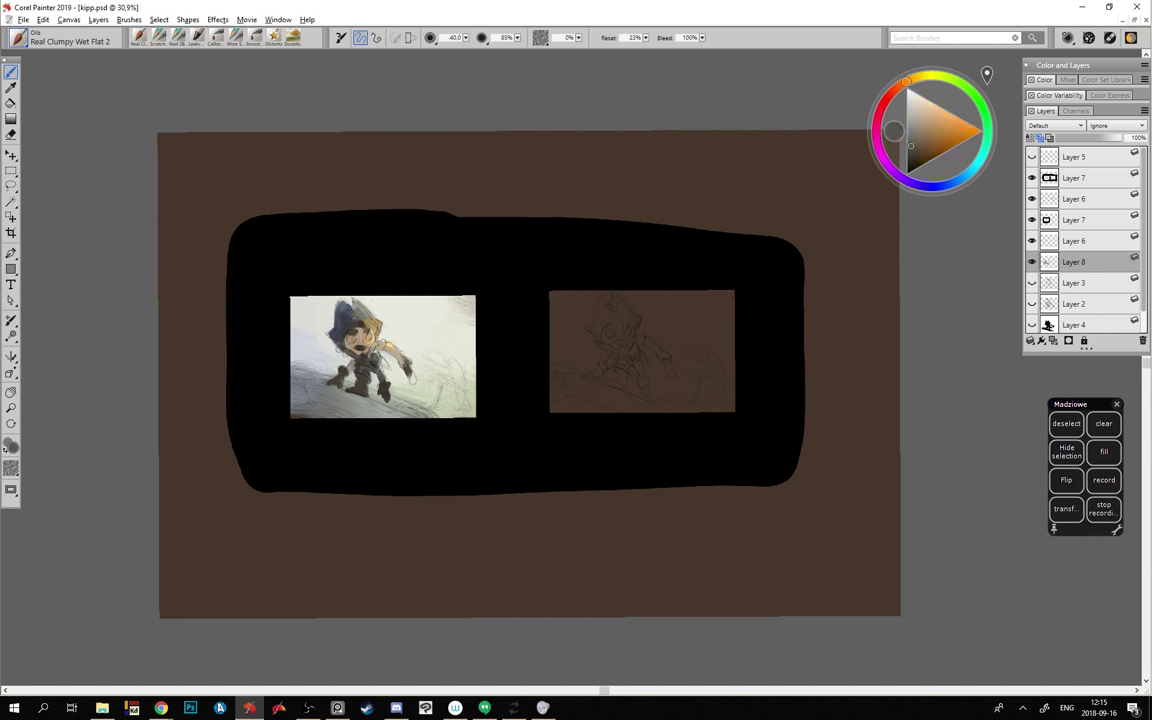
pyautogui.keyDown('alt'); pyautogui.click(340, 300); pyautogui.keyUp('alt')
pyautogui.moveTo(369, 368); pyautogui.dragTo(374, 362)
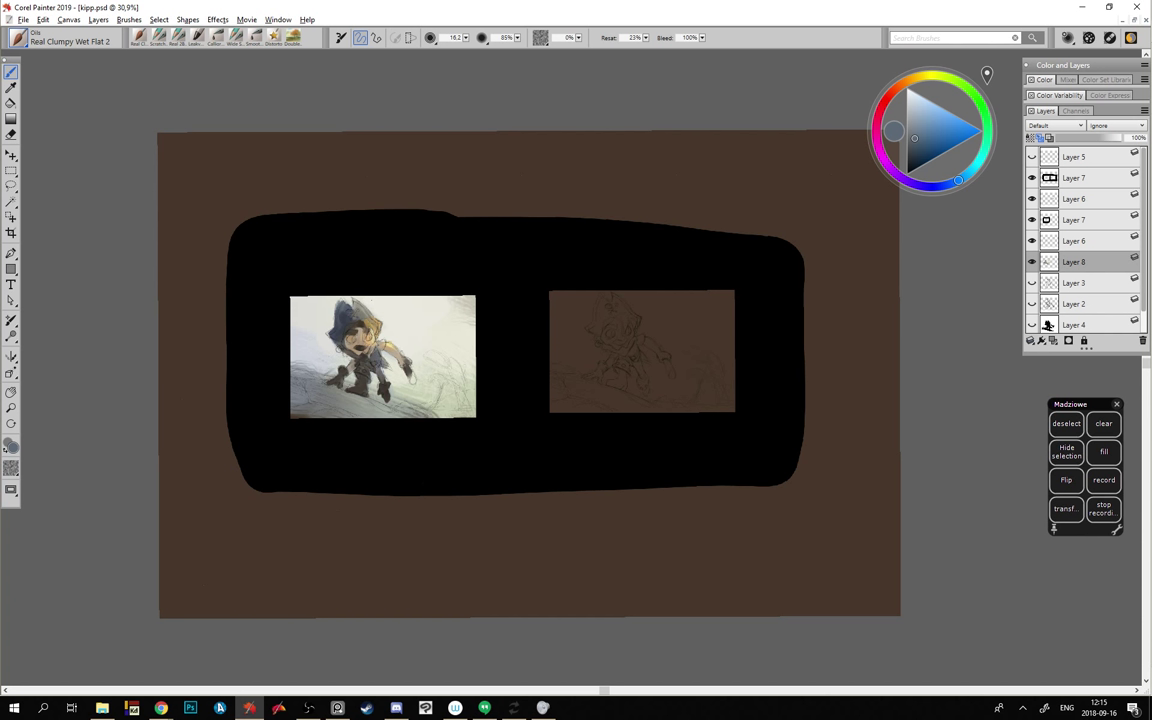
# - Add pale yellow light accents to the pirate and deepen the darkest areas with near-black brown
pyautogui.keyDown('alt'); pyautogui.click(393, 341); pyautogui.keyUp('alt')
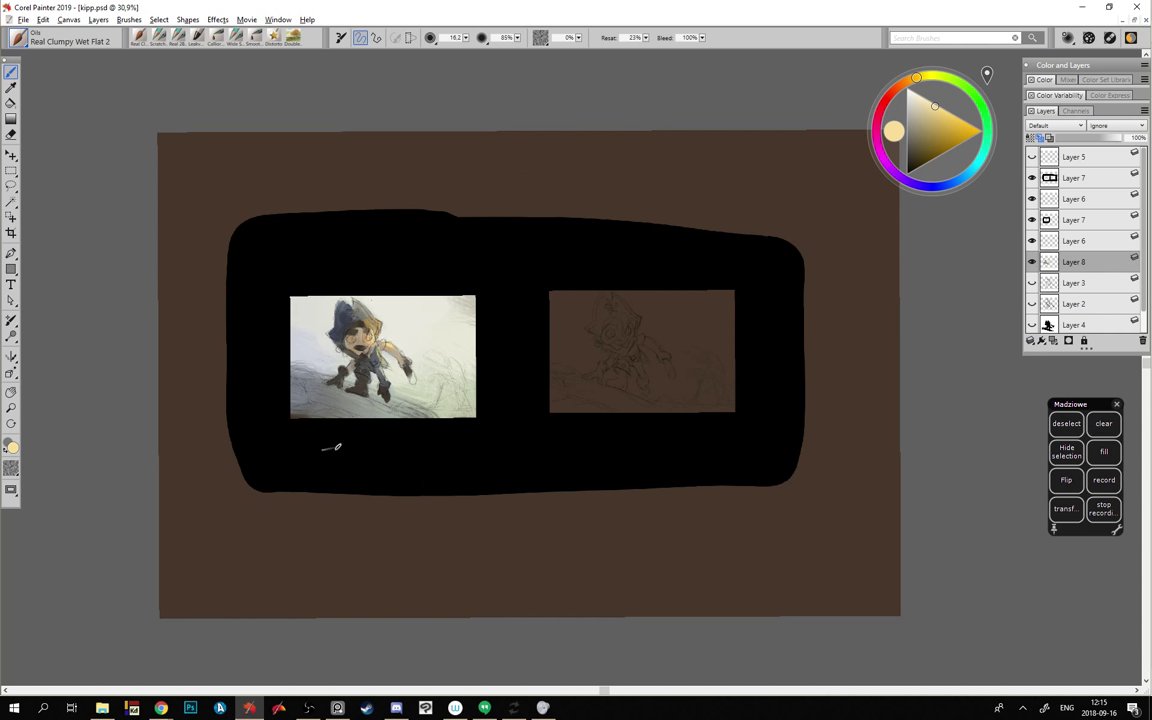
pyautogui.keyDown('alt'); pyautogui.click(365, 372); pyautogui.keyUp('alt')
pyautogui.click(910, 164)
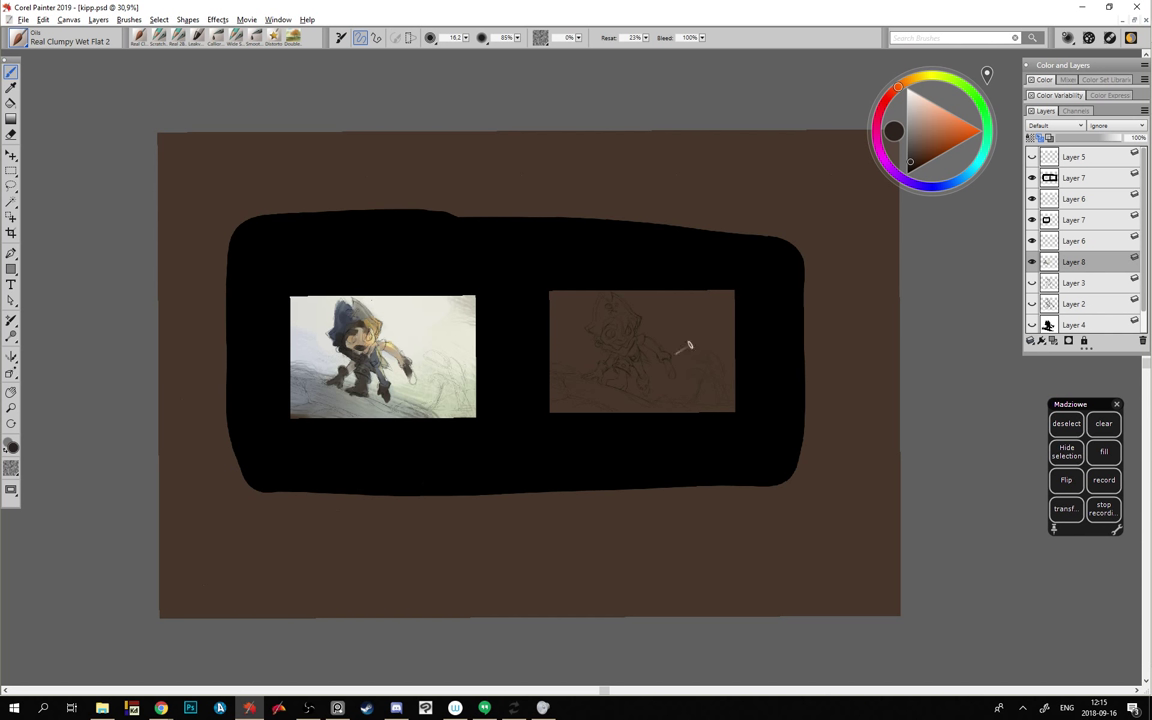
# - Paint the ground shadow left of the pirate with blue-grey and dark navy, using a brush size of about 32
pyautogui.keyDown('alt'); pyautogui.click(338, 313); pyautogui.keyUp('alt')
pyautogui.moveTo(355, 400)
pyautogui.mouseDown()
pyautogui.moveTo(366, 400)
pyautogui.moveTo(301, 417)
pyautogui.mouseUp()
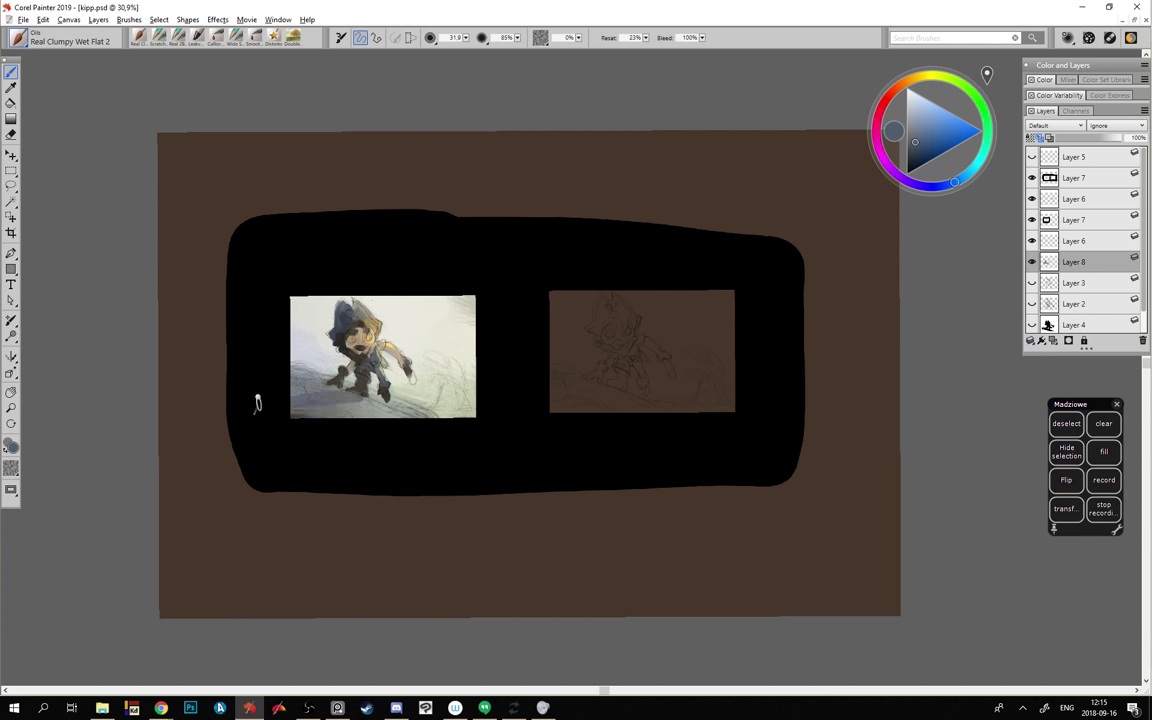
pyautogui.click(920, 157)
pyautogui.moveTo(348, 396)
pyautogui.mouseDown()
pyautogui.moveTo(250, 404)
pyautogui.moveTo(323, 391)
pyautogui.moveTo(292, 378)
pyautogui.mouseUp()
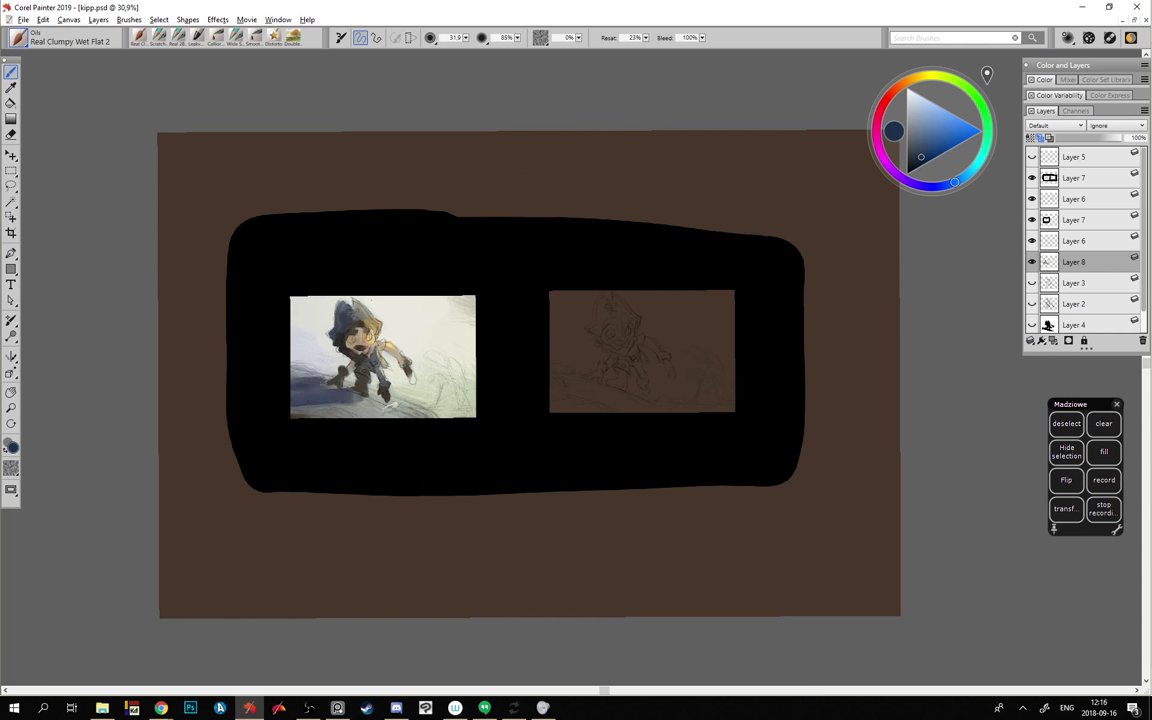
# - Blend the ground shadow with sampled grey and slate blue, reducing the brush size to about 12
pyautogui.keyDown('alt'); pyautogui.click(364, 412); pyautogui.keyUp('alt')
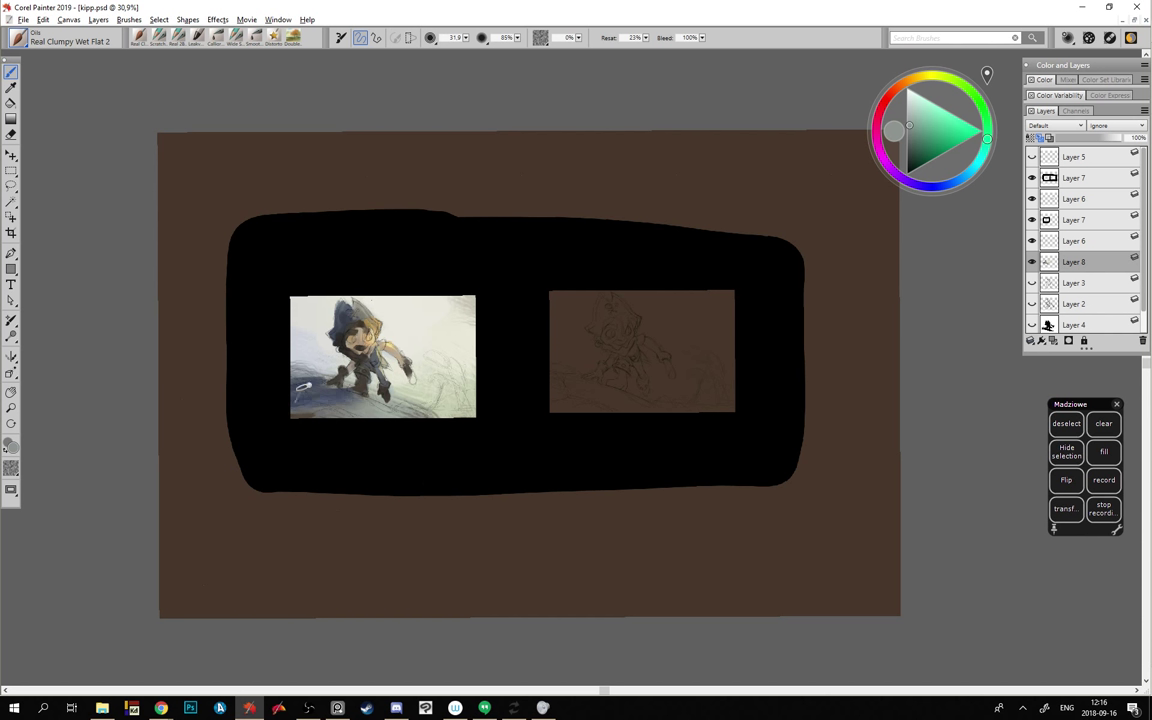
pyautogui.keyDown('alt'); pyautogui.click(338, 397); pyautogui.keyUp('alt')
pyautogui.keyDown('ctrl'); pyautogui.keyDown('alt'); pyautogui.moveTo(336, 364); pyautogui.dragTo(340, 365); pyautogui.keyUp('alt'); pyautogui.keyUp('ctrl')
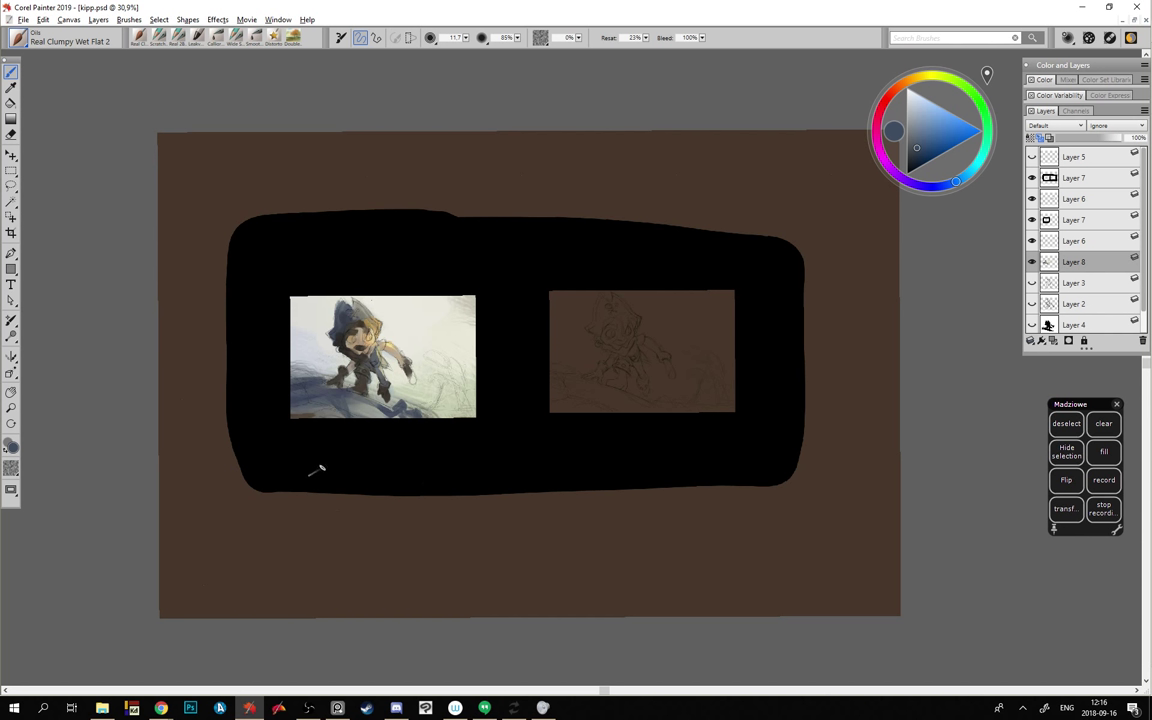
pyautogui.click(68, 20)
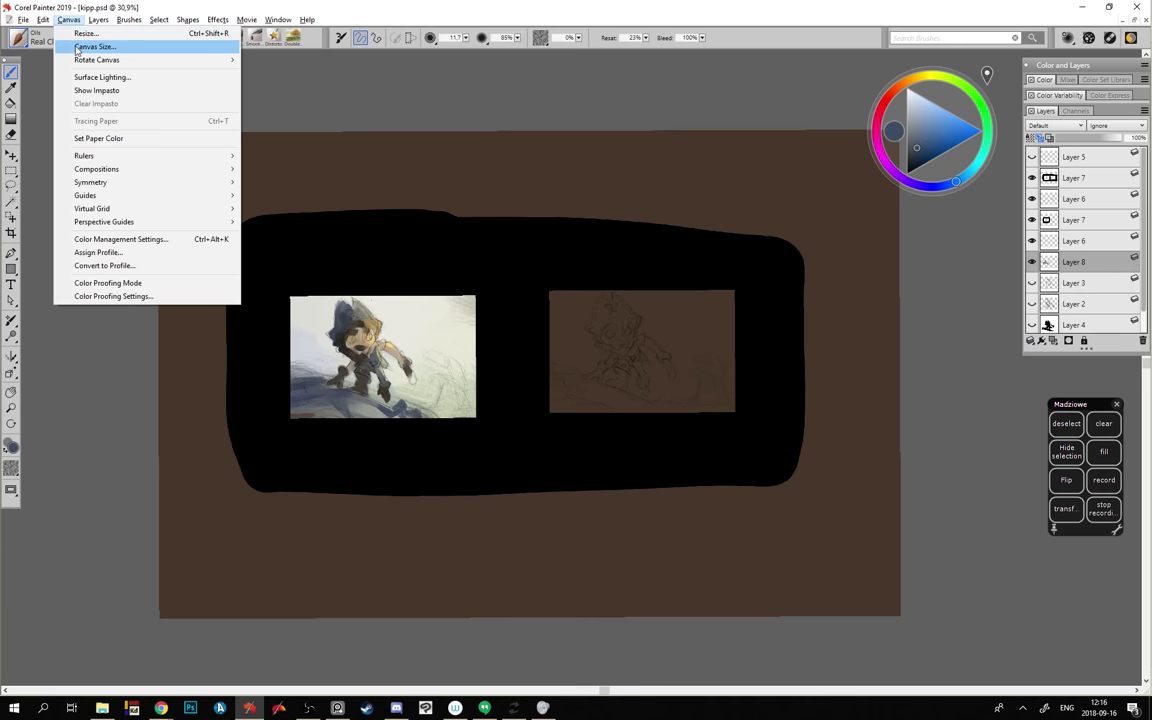
pyautogui.click(73, 46)
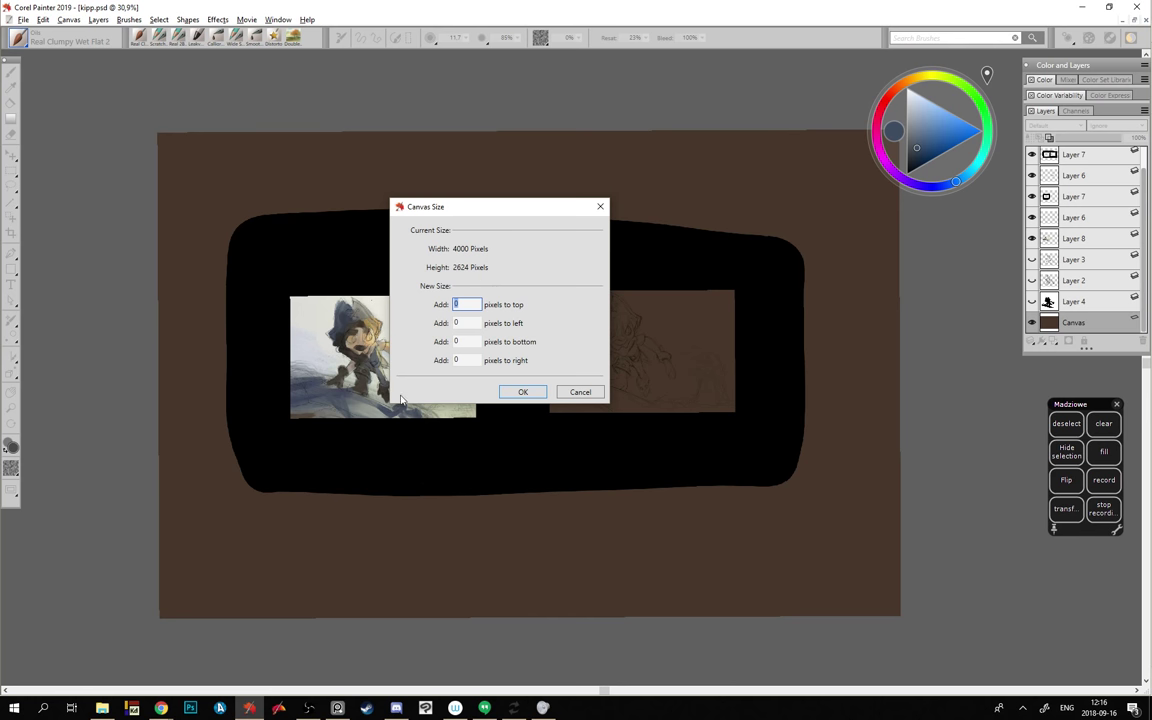
pyautogui.click(568, 393)
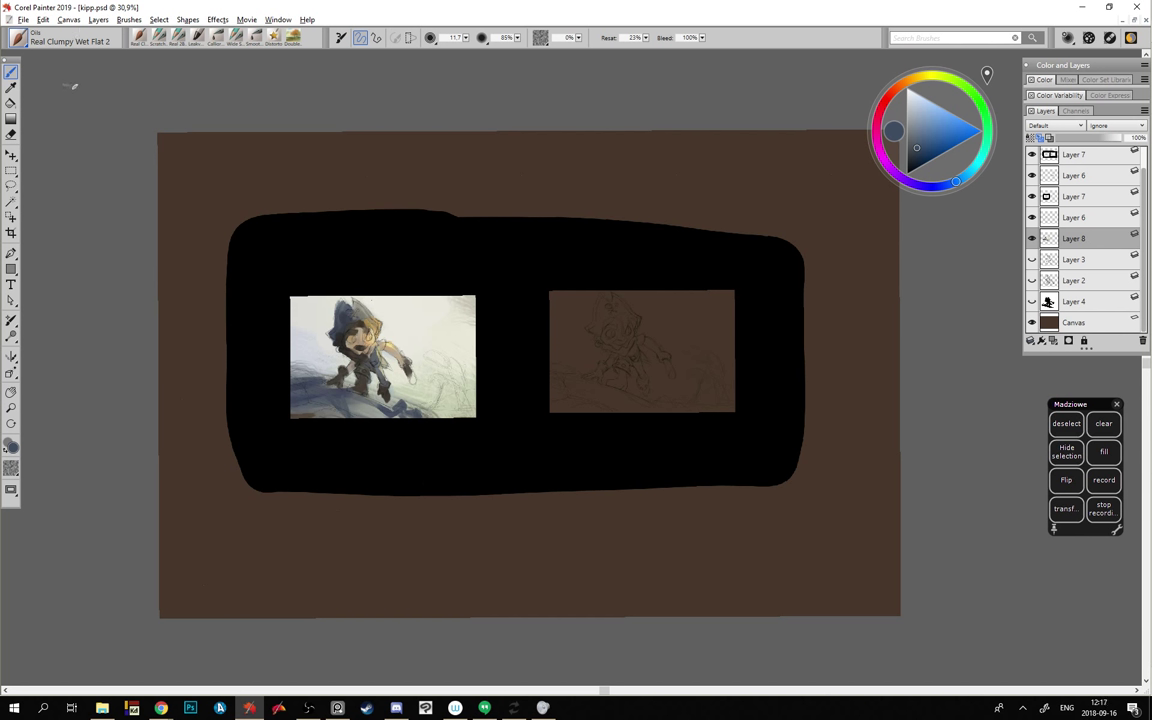
pyautogui.click(70, 20)
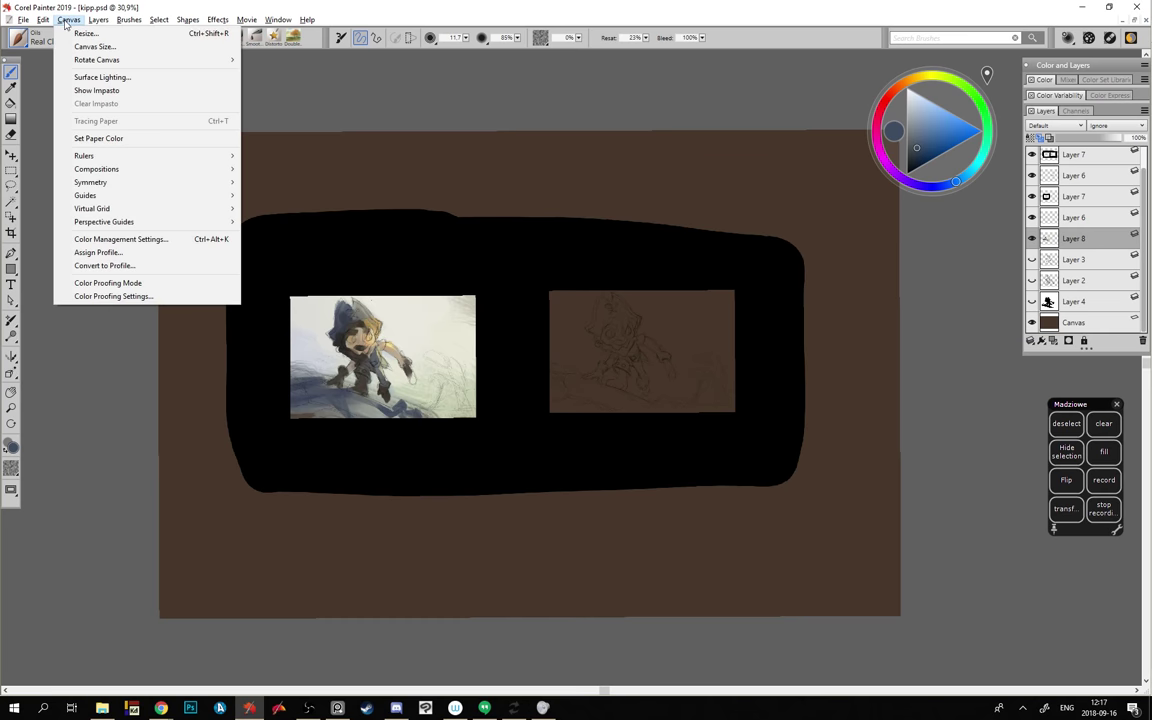
pyautogui.click(62, 20)
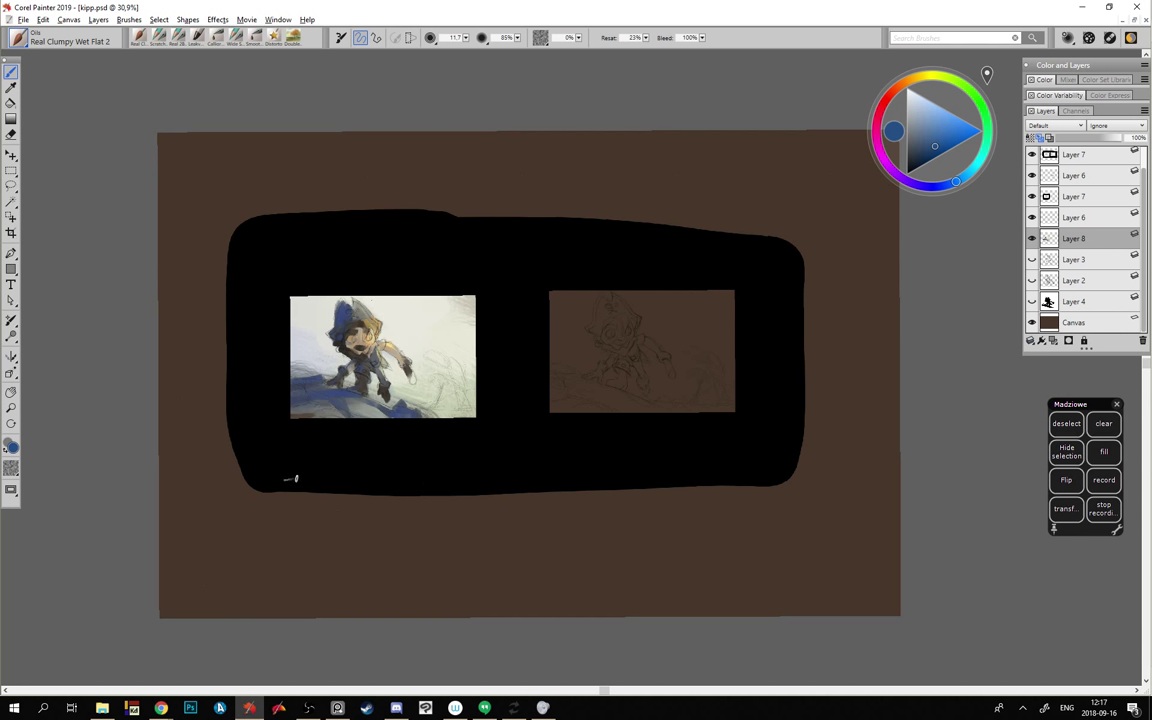
# - Paint pale yellow light accents on the ground around the pirate's boots, using colours sampled from the painted thumbnail
pyautogui.keyDown('alt'); pyautogui.click(346, 371); pyautogui.keyUp('alt')
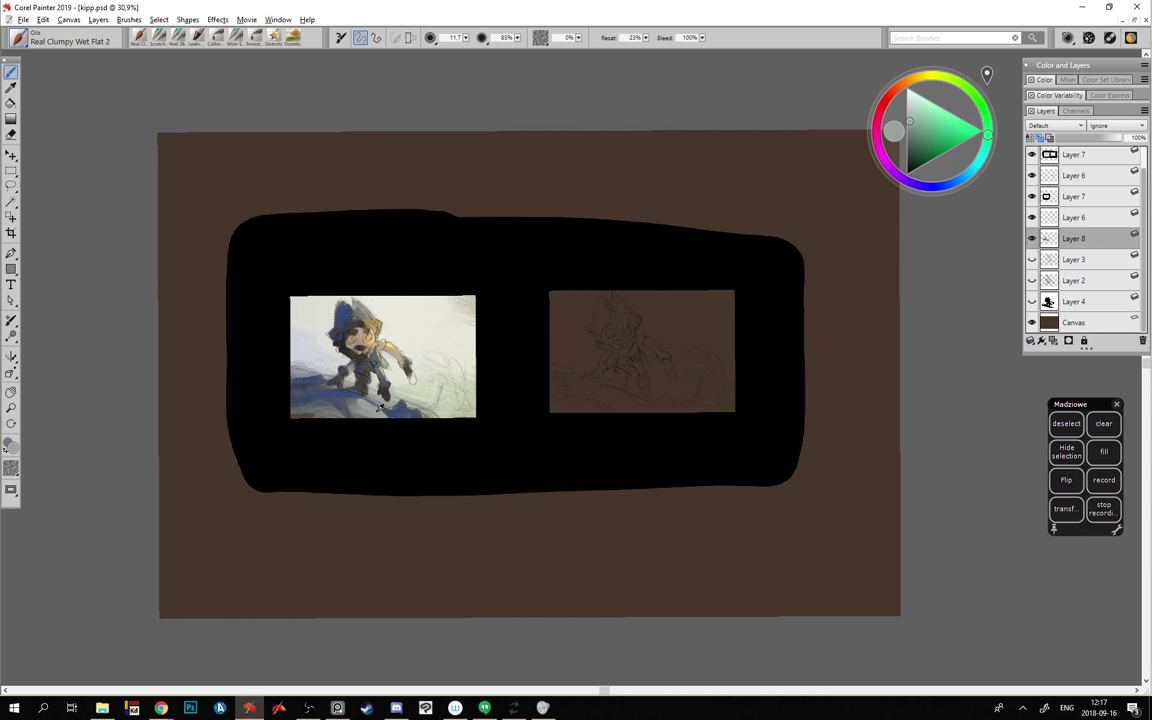
pyautogui.keyDown('alt'); pyautogui.click(360, 320); pyautogui.keyUp('alt')
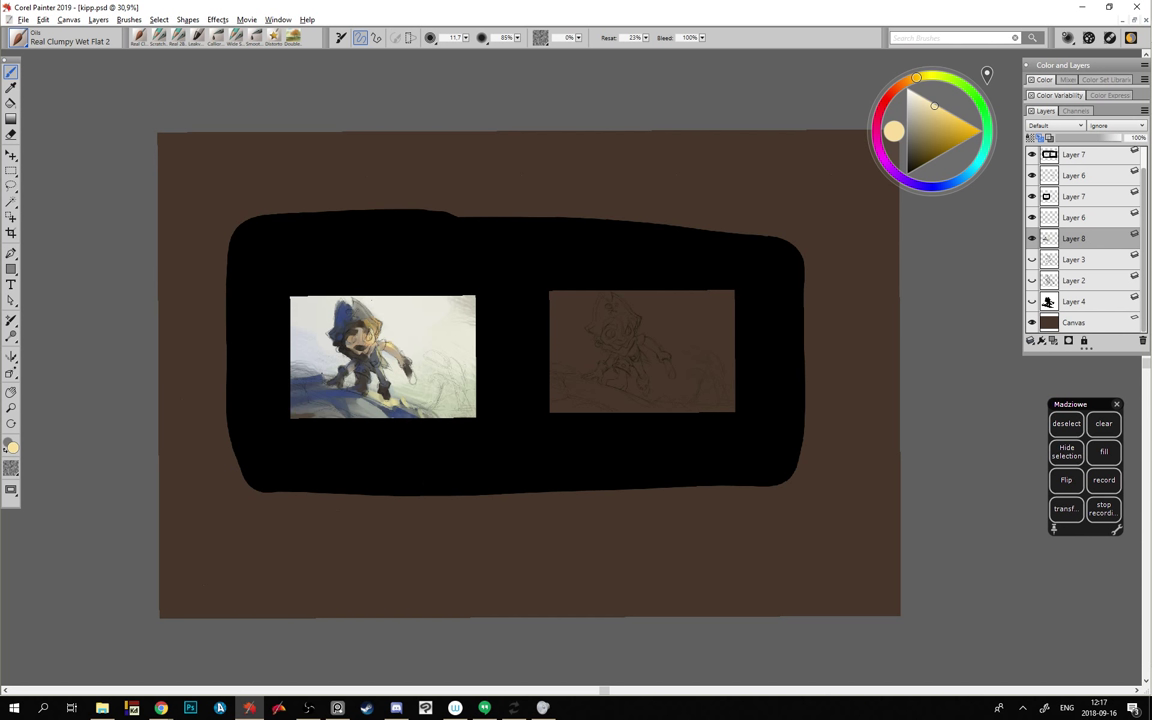
pyautogui.moveTo(290, 394); pyautogui.dragTo(314, 501)
pyautogui.keyDown('alt'); pyautogui.click(348, 376); pyautogui.keyUp('alt')
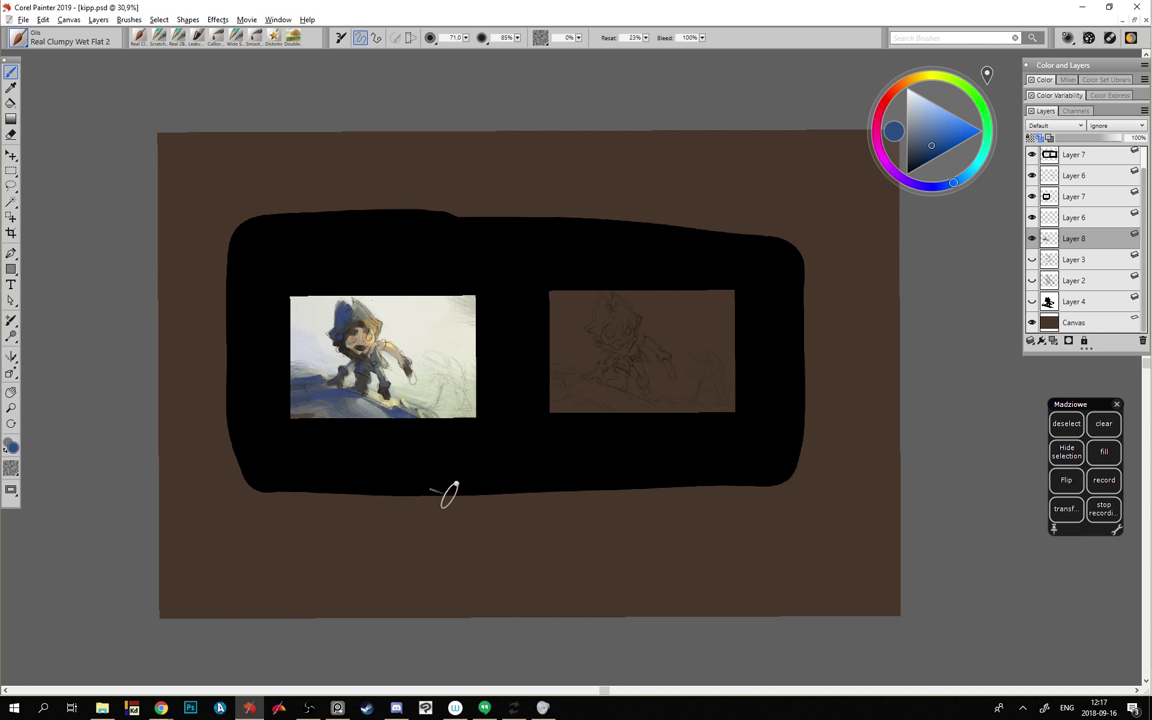
# - Try to tint the bright background around the pirate with broad pale yellow strokes, using brush sizes of about 71 and 87
pyautogui.keyDown('alt'); pyautogui.click(463, 327); pyautogui.keyUp('alt')
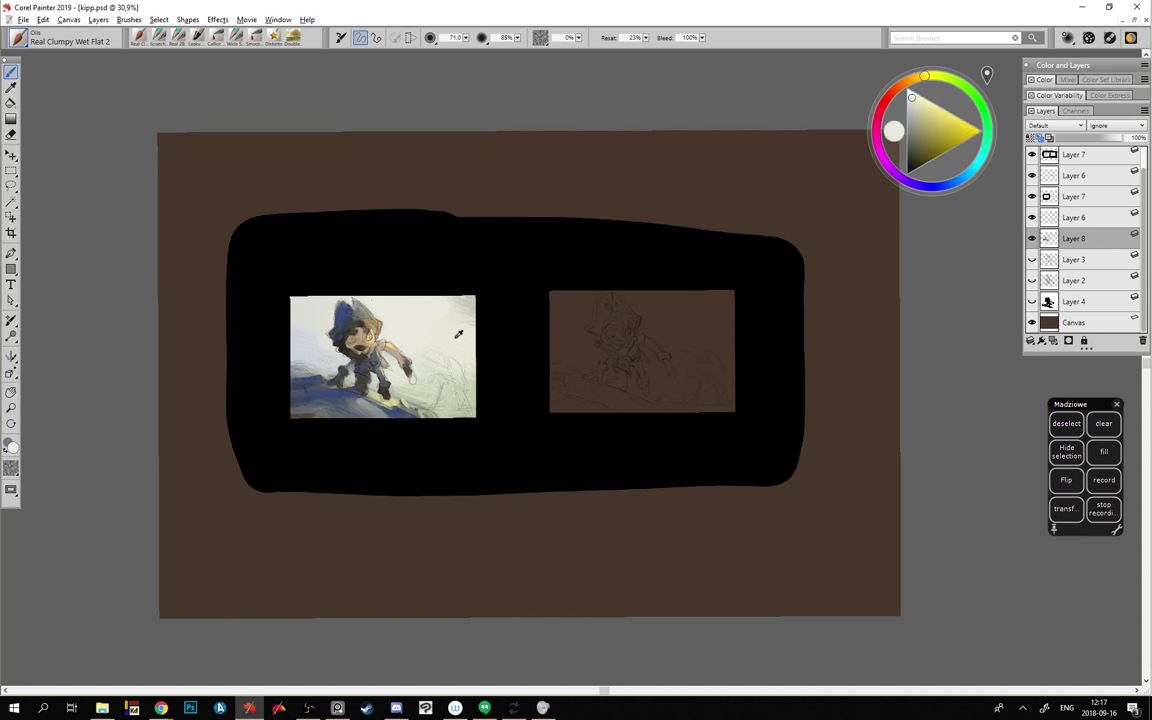
pyautogui.click(917, 78)
pyautogui.click(929, 109)
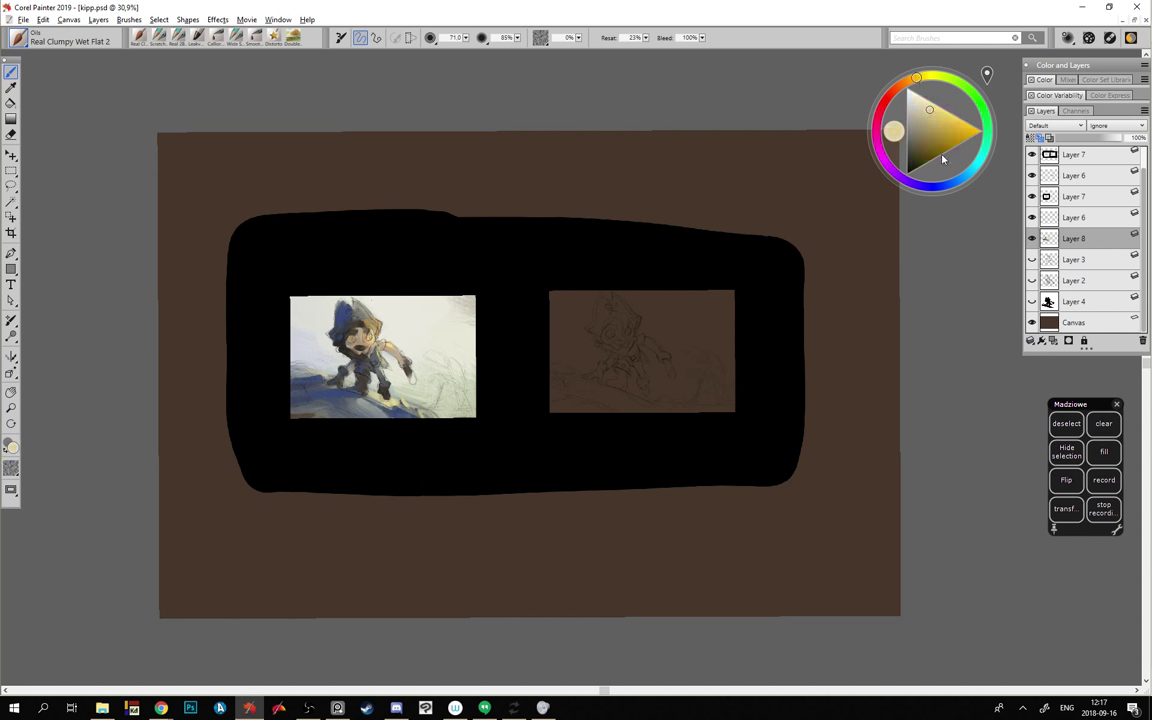
pyautogui.moveTo(428, 346)
pyautogui.mouseDown()
pyautogui.moveTo(400, 328)
pyautogui.moveTo(456, 368)
pyautogui.mouseUp()
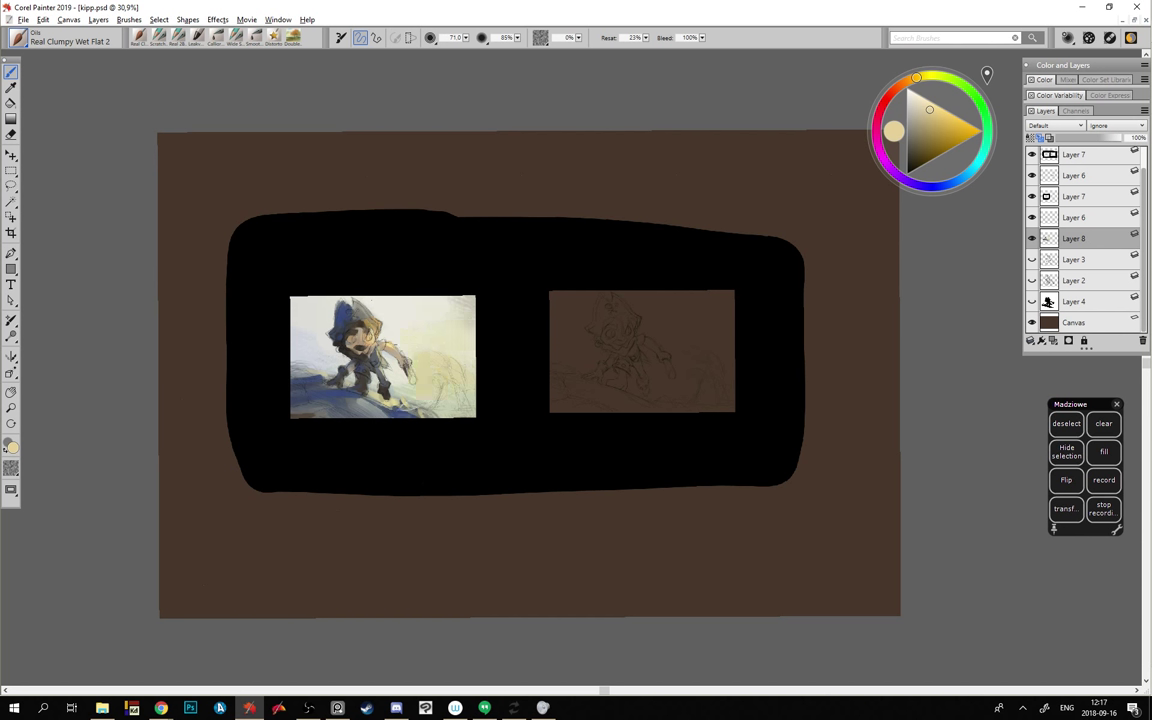
pyautogui.hotkey('ctrl', 'z')
pyautogui.keyDown('ctrl'); pyautogui.keyDown('alt'); pyautogui.click(429, 398); pyautogui.keyUp('alt'); pyautogui.keyUp('ctrl')
pyautogui.moveTo(440, 378)
pyautogui.mouseDown()
pyautogui.moveTo(428, 365)
pyautogui.moveTo(464, 342)
pyautogui.mouseUp()
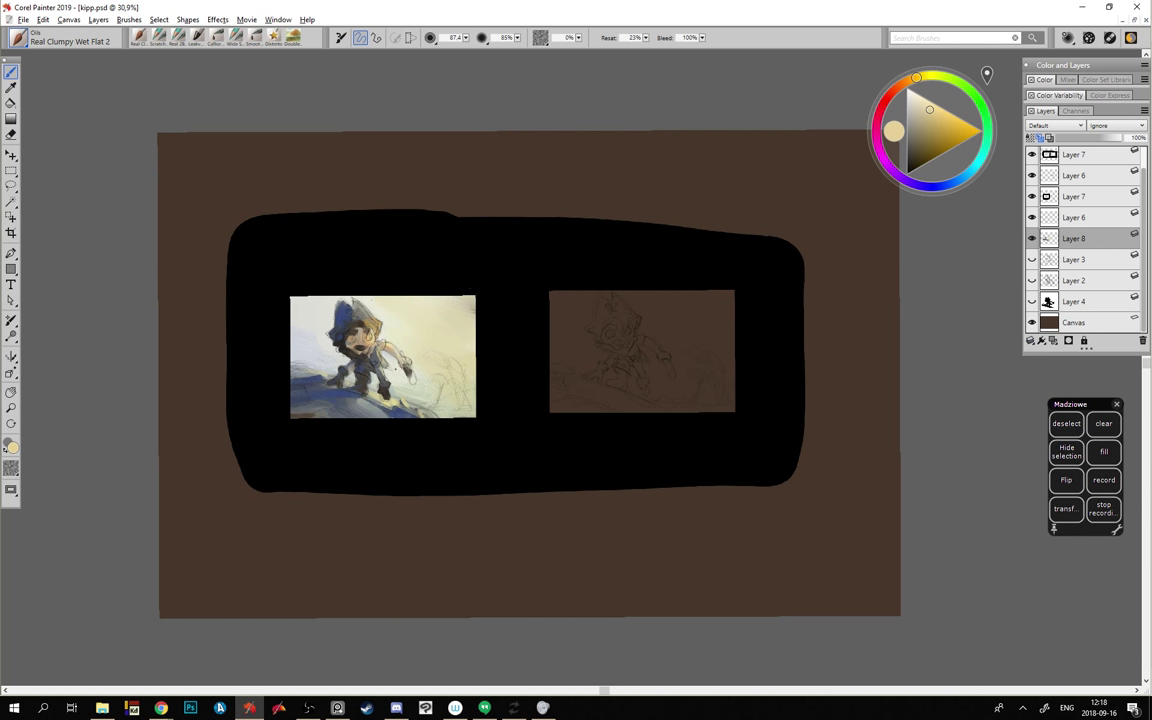
pyautogui.moveTo(395, 369); pyautogui.dragTo(421, 383)
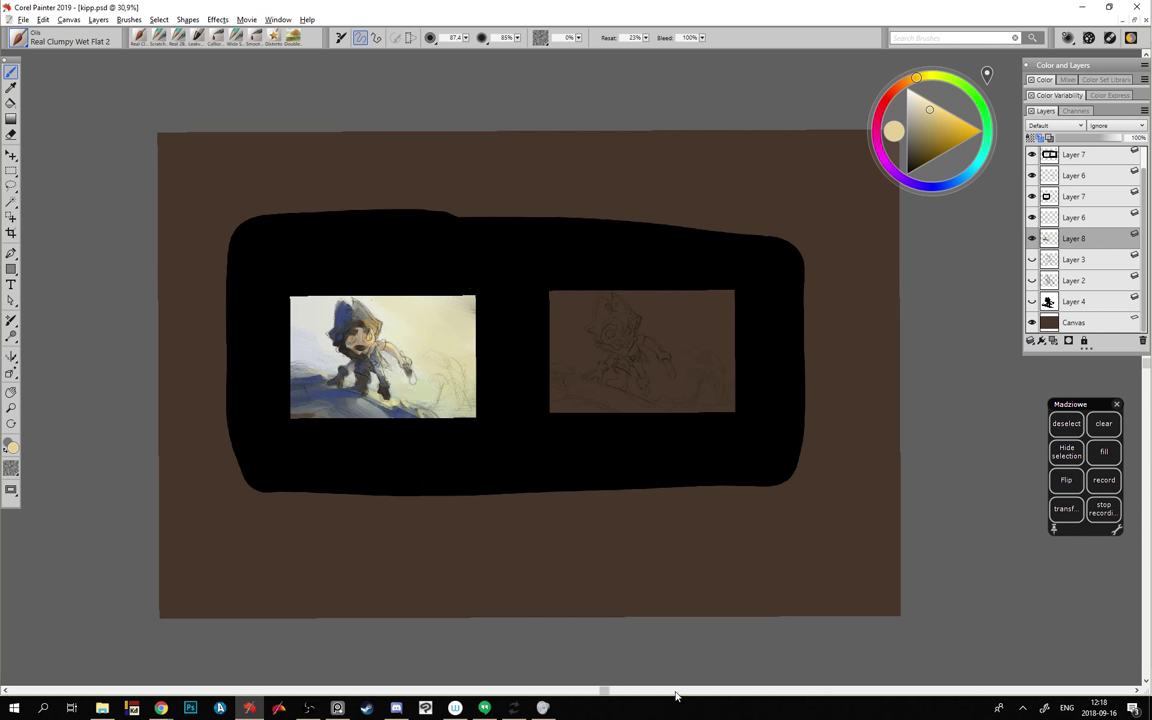
pyautogui.hotkey('ctrl', 'z')
pyautogui.hotkey('ctrl', 'z')
# - Tint the lower background right of the pirate with muted grey-cyan, using a brush size of about 32
pyautogui.press(']')
pyautogui.click(925, 78)
pyautogui.moveTo(925, 80); pyautogui.dragTo(907, 98)
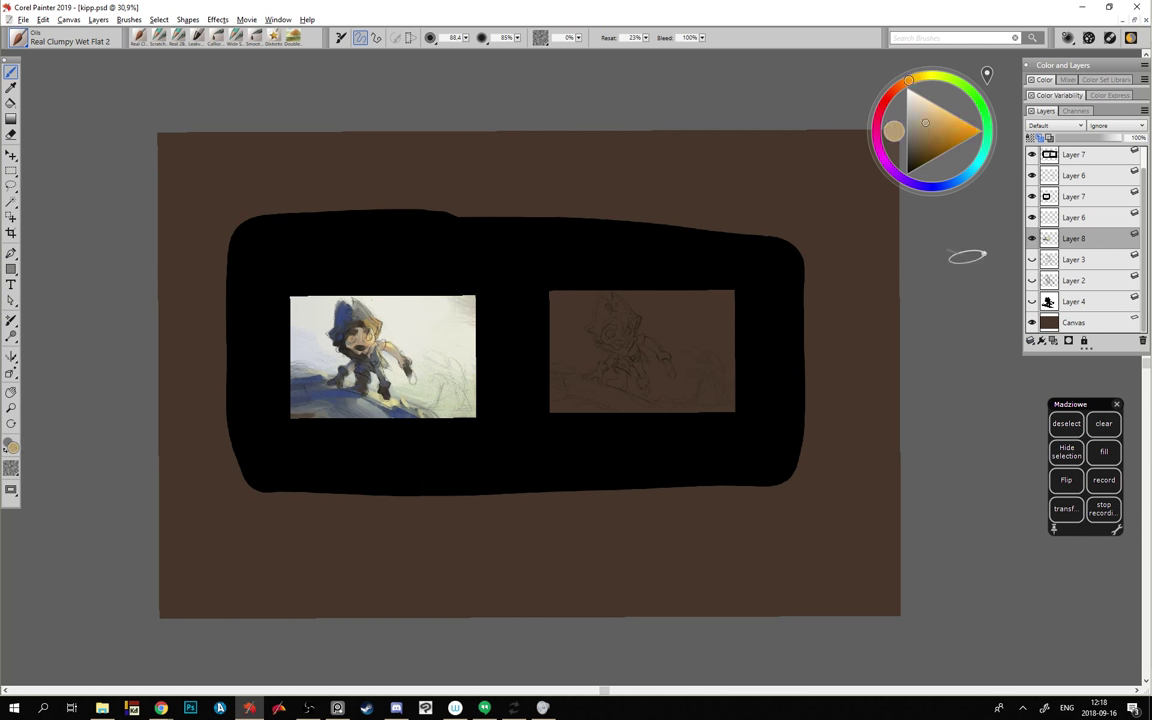
pyautogui.click(969, 173)
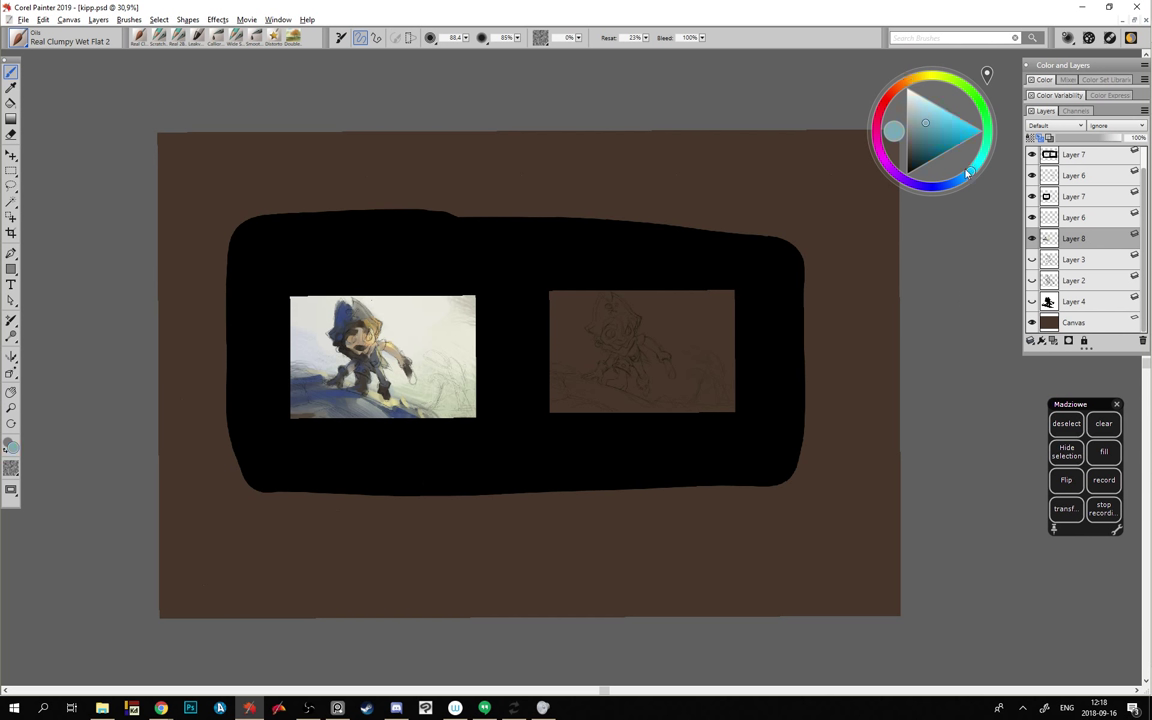
pyautogui.click(919, 121)
pyautogui.moveTo(333, 389)
pyautogui.mouseDown()
pyautogui.moveTo(473, 399)
pyautogui.moveTo(435, 406)
pyautogui.mouseUp()
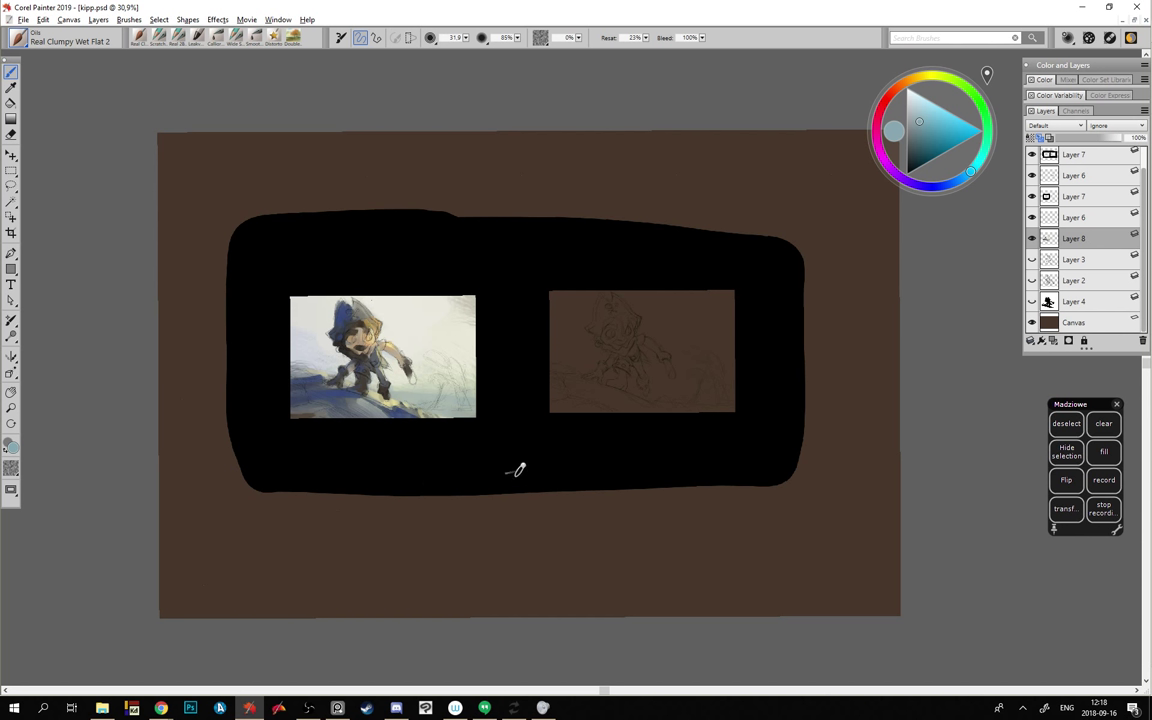
# - Brush light blue into the sky left of the pirate, starting from a colour sampled there
pyautogui.keyDown('alt'); pyautogui.click(314, 352); pyautogui.keyUp('alt')
pyautogui.click(926, 114)
pyautogui.moveTo(330, 355); pyautogui.dragTo(294, 344)
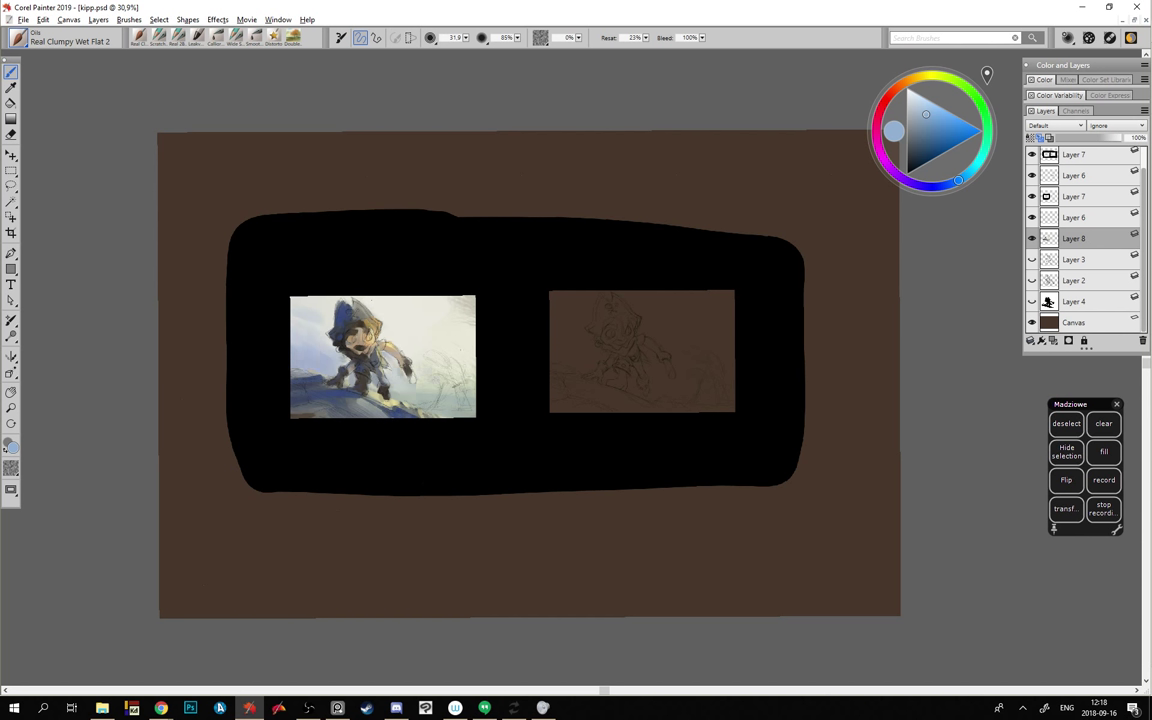
# - Shape soft clouds left of the pirate with sampled light blue and pale grey, reducing the brush size to about 23
pyautogui.keyDown('alt'); pyautogui.click(322, 309); pyautogui.keyUp('alt')
pyautogui.keyDown('alt'); pyautogui.click(300, 352); pyautogui.keyUp('alt')
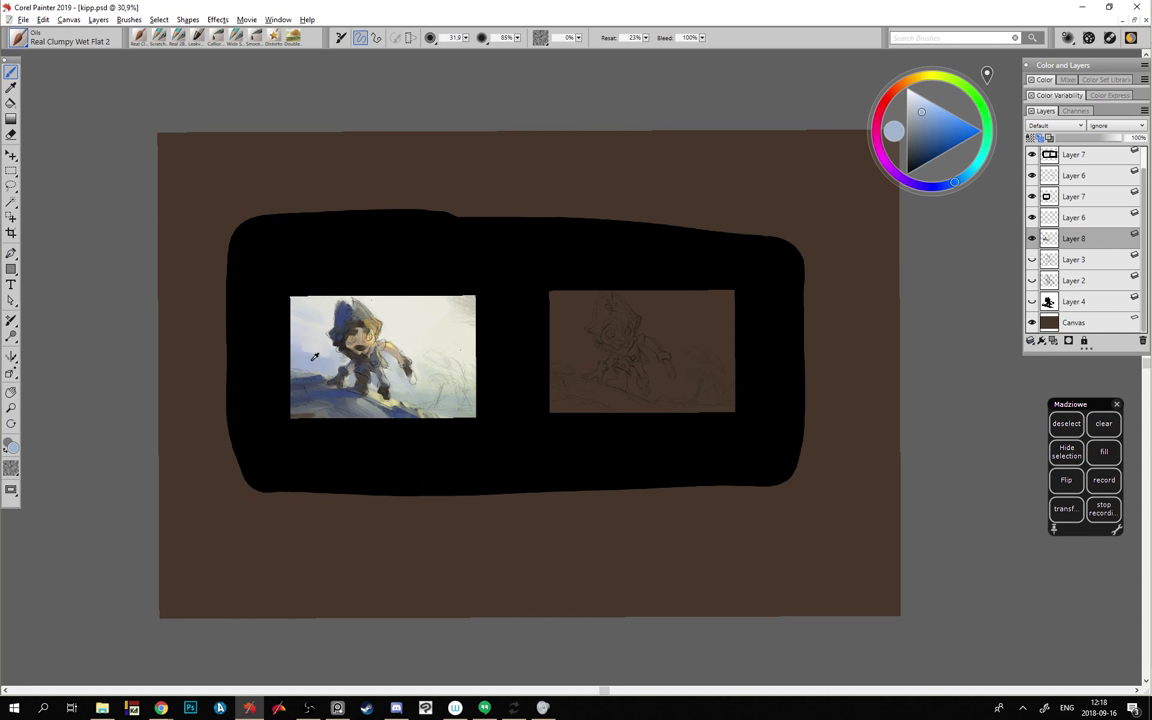
pyautogui.keyDown('alt'); pyautogui.click(317, 344); pyautogui.keyUp('alt')
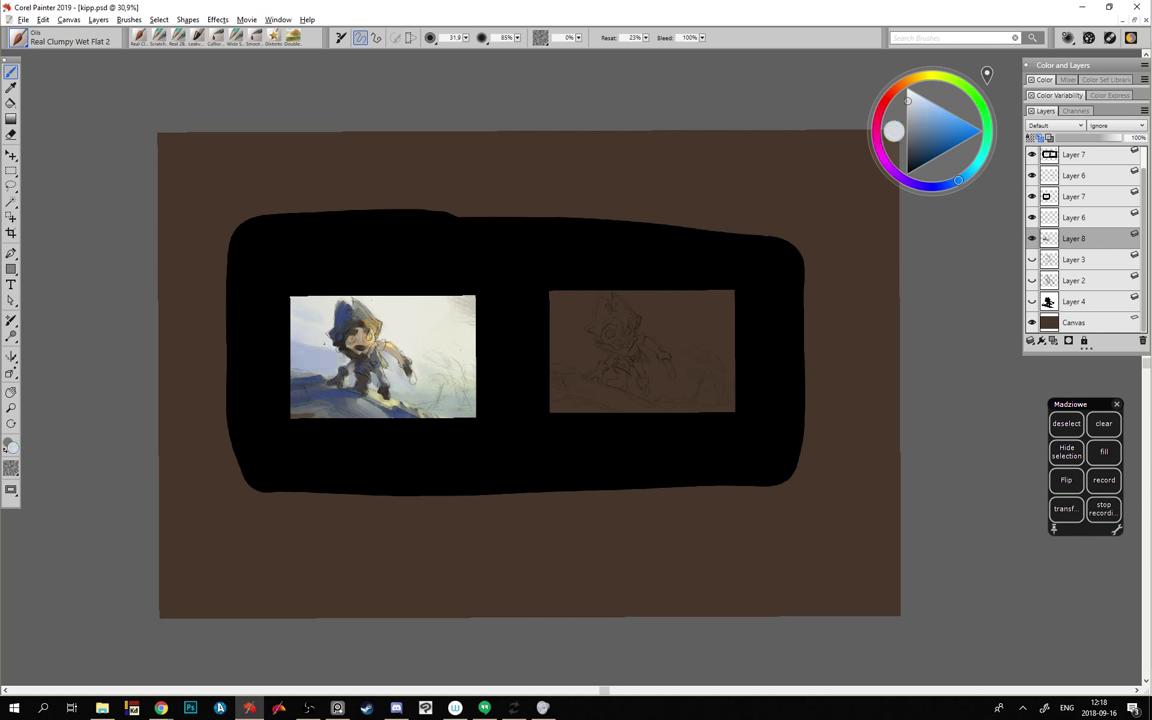
pyautogui.keyDown('alt'); pyautogui.click(318, 354); pyautogui.keyUp('alt')
pyautogui.keyDown('alt'); pyautogui.click(313, 334); pyautogui.keyUp('alt')
pyautogui.press('[')
pyautogui.press('[')
pyautogui.press('[')
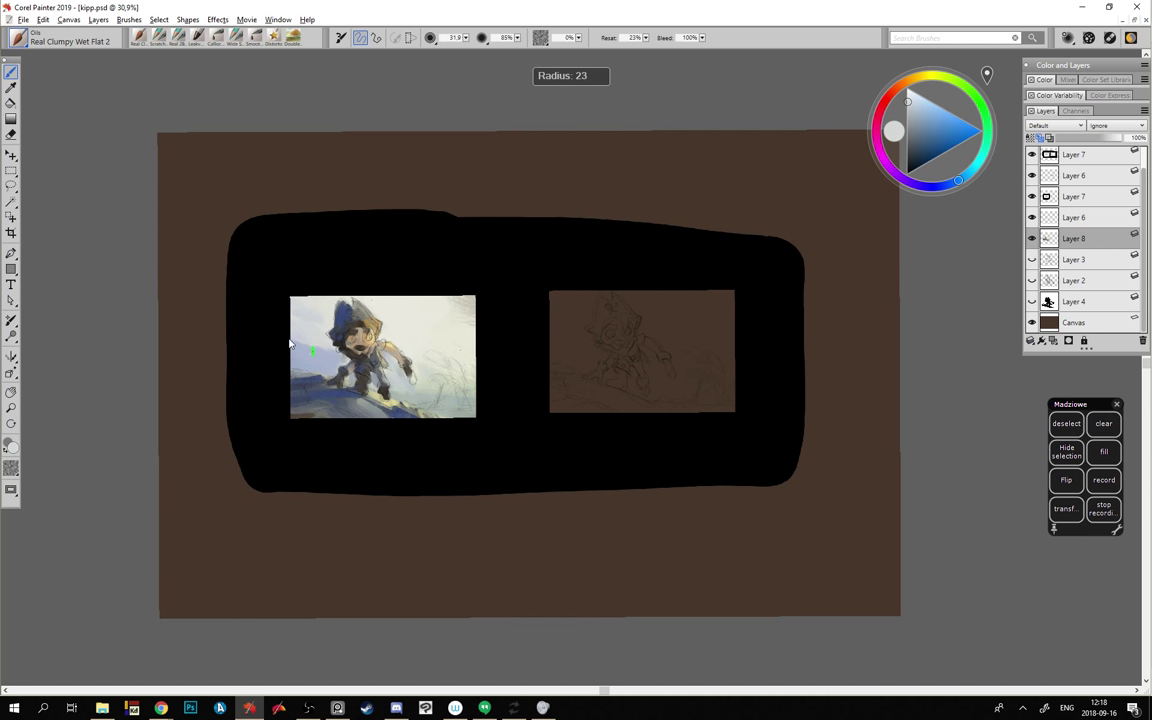
pyautogui.keyDown('alt'); pyautogui.click(310, 340); pyautogui.keyUp('alt')
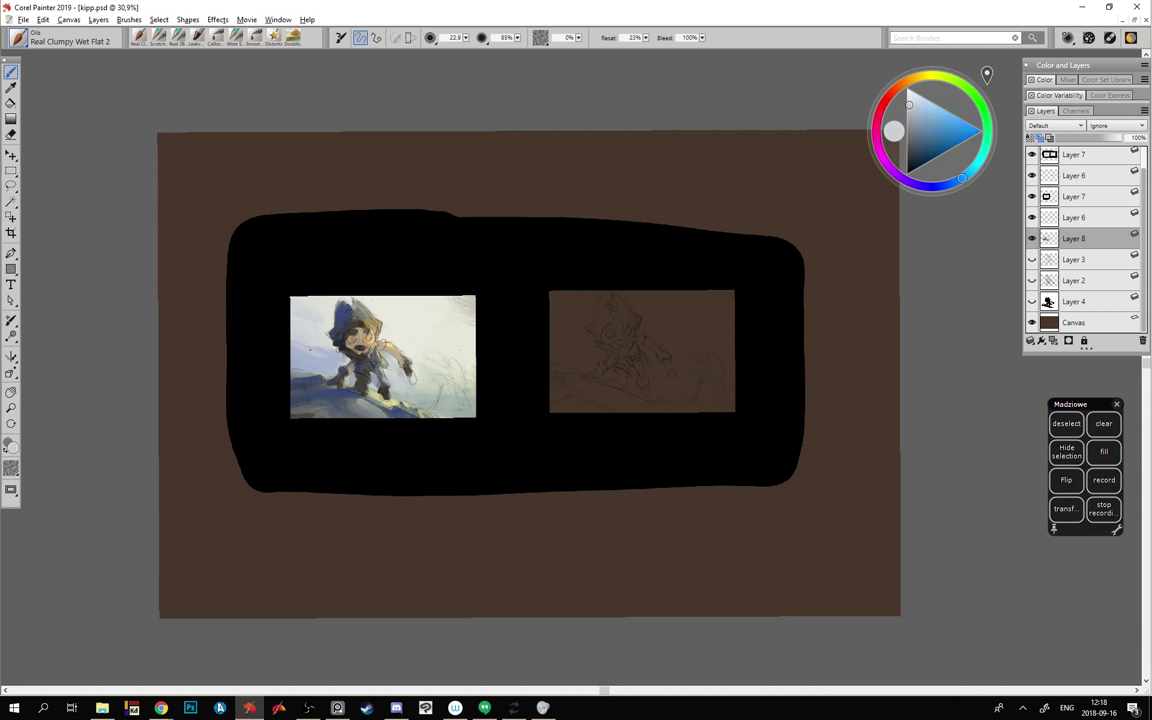
# - Undo the tan test stroke in the sky and paint pale peach cloud highlights left of the pirate
pyautogui.click(910, 87)
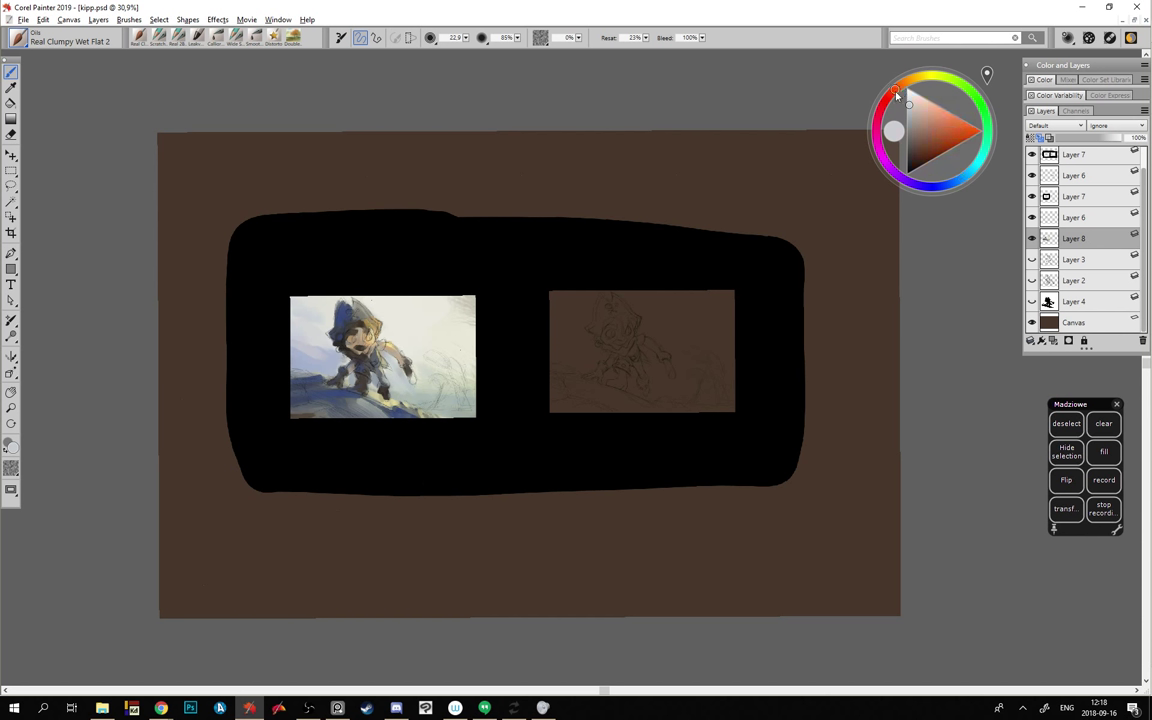
pyautogui.click(925, 113)
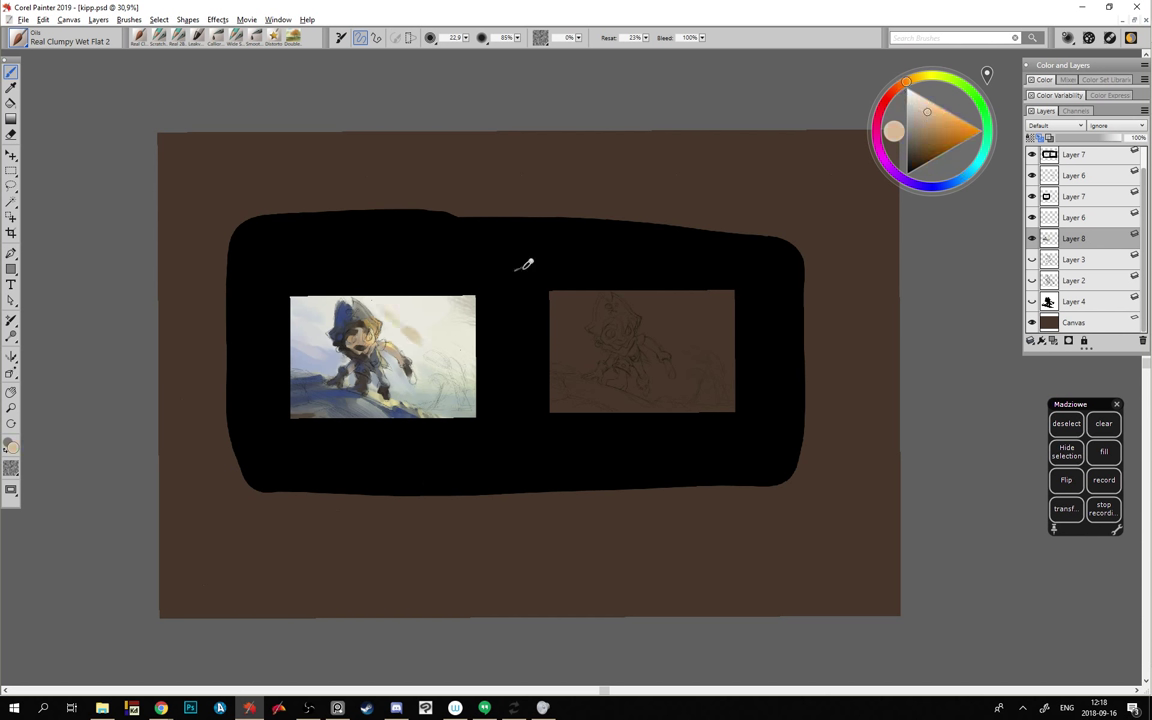
pyautogui.moveTo(919, 101); pyautogui.dragTo(914, 91)
pyautogui.moveTo(908, 80); pyautogui.dragTo(903, 84)
pyautogui.hotkey('ctrl', 'z')
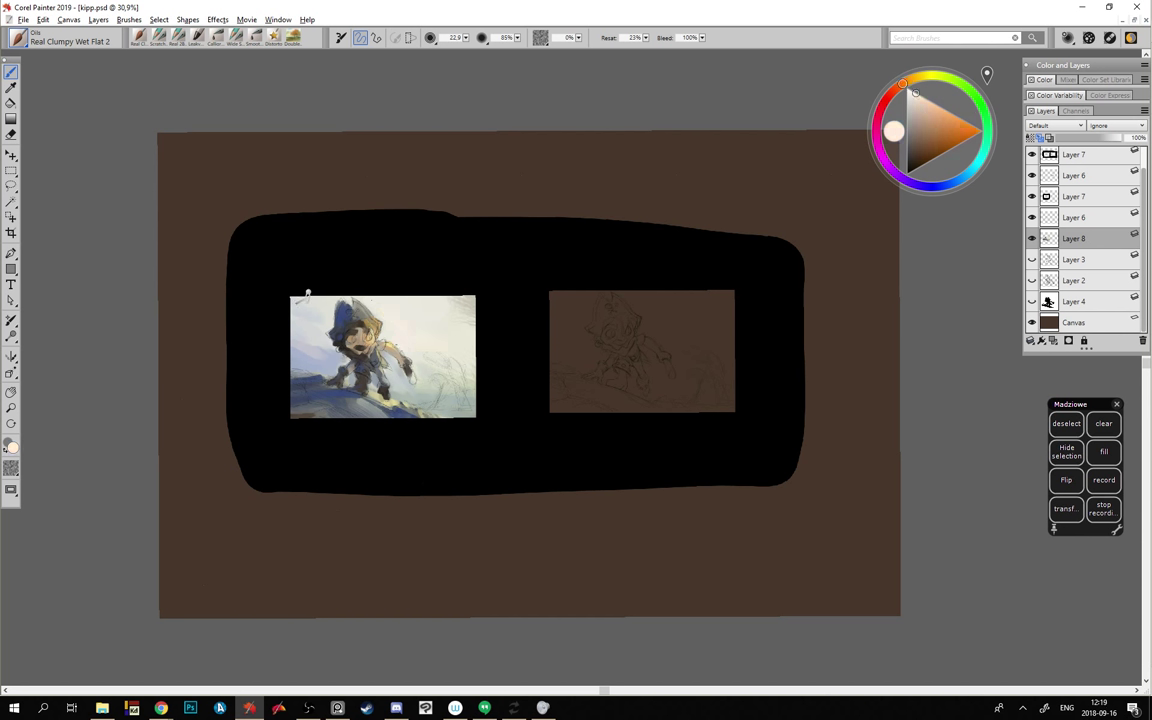
pyautogui.moveTo(334, 355)
pyautogui.mouseDown()
pyautogui.moveTo(360, 301)
pyautogui.moveTo(316, 334)
pyautogui.mouseUp()
# - Paint light blue cloud shapes in the sky right of the pirate, using colour sampled from the left sky
pyautogui.keyDown('alt'); pyautogui.click(433, 365); pyautogui.keyUp('alt')
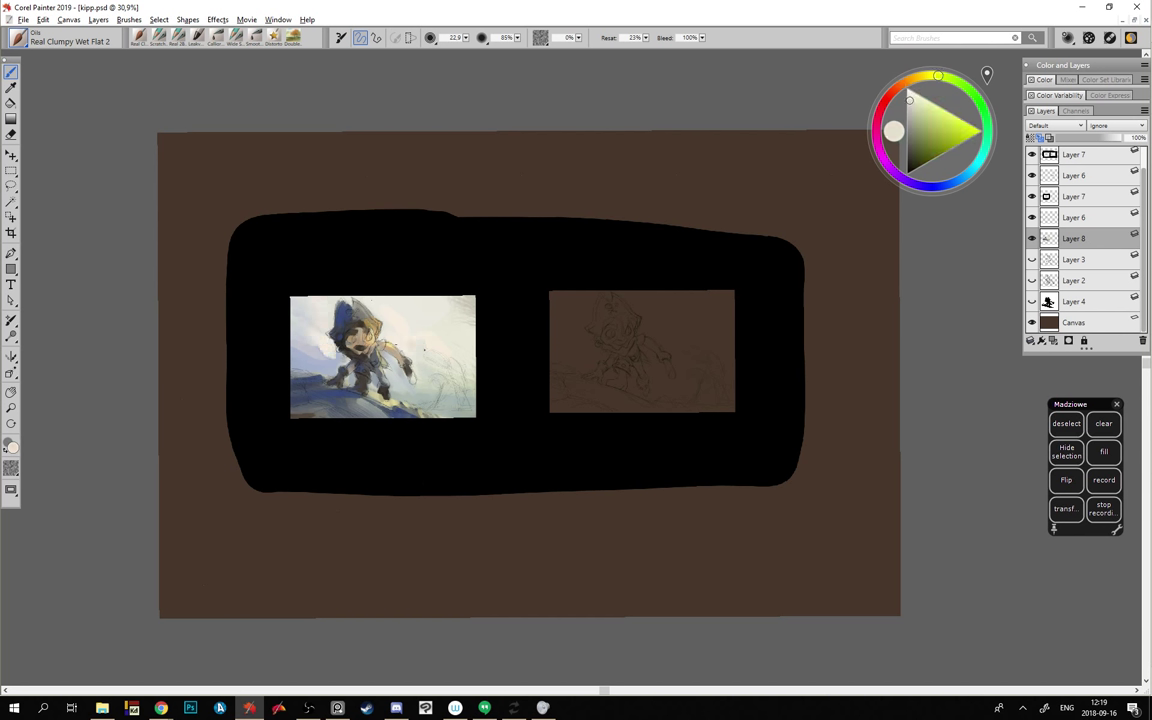
pyautogui.keyDown('alt'); pyautogui.click(298, 331); pyautogui.keyUp('alt')
pyautogui.moveTo(408, 356)
pyautogui.mouseDown()
pyautogui.moveTo(418, 342)
pyautogui.moveTo(420, 358)
pyautogui.mouseUp()
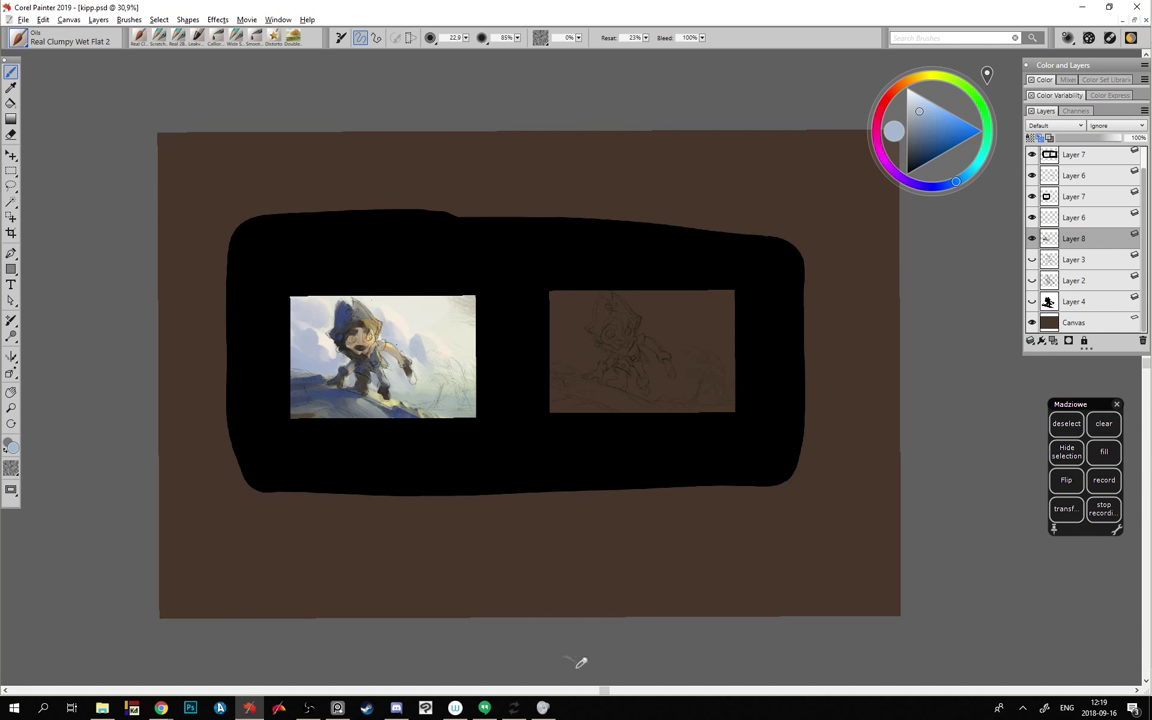
# - Add warm peach highlights to the clouds right of the pirate and sample a neutral grey from the ground
pyautogui.keyDown('alt'); pyautogui.click(368, 290); pyautogui.keyUp('alt')
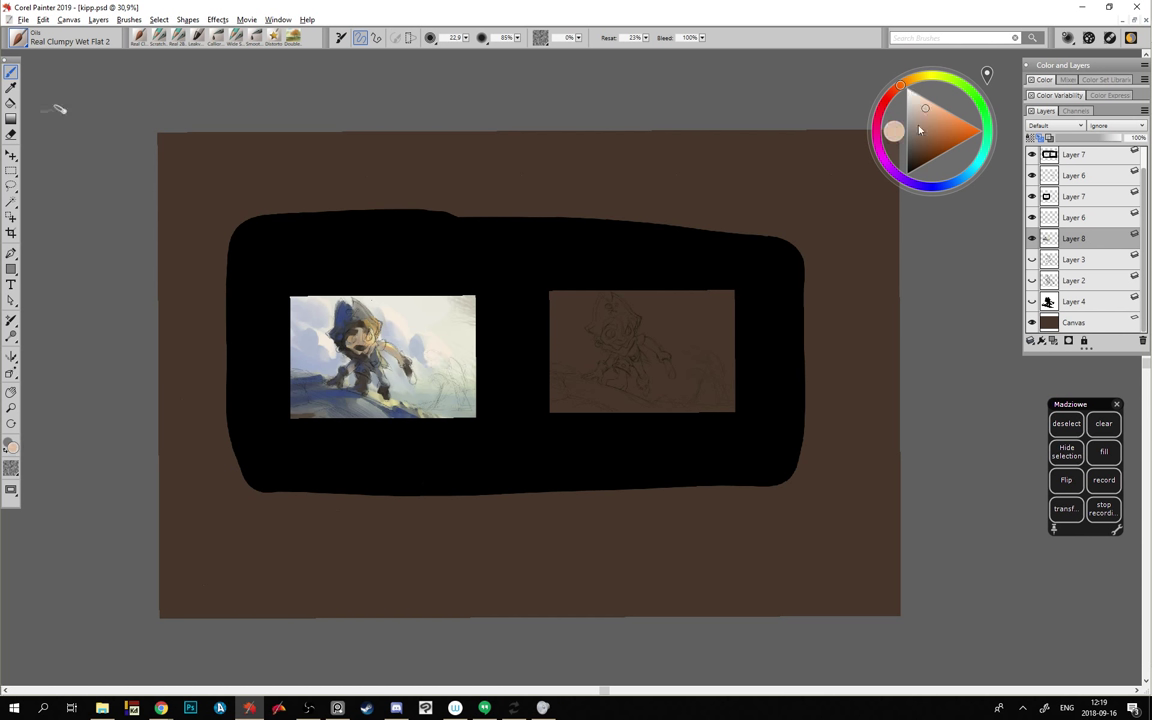
pyautogui.click(935, 104)
pyautogui.moveTo(424, 342)
pyautogui.mouseDown()
pyautogui.moveTo(433, 368)
pyautogui.moveTo(429, 358)
pyautogui.mouseUp()
pyautogui.click(923, 101)
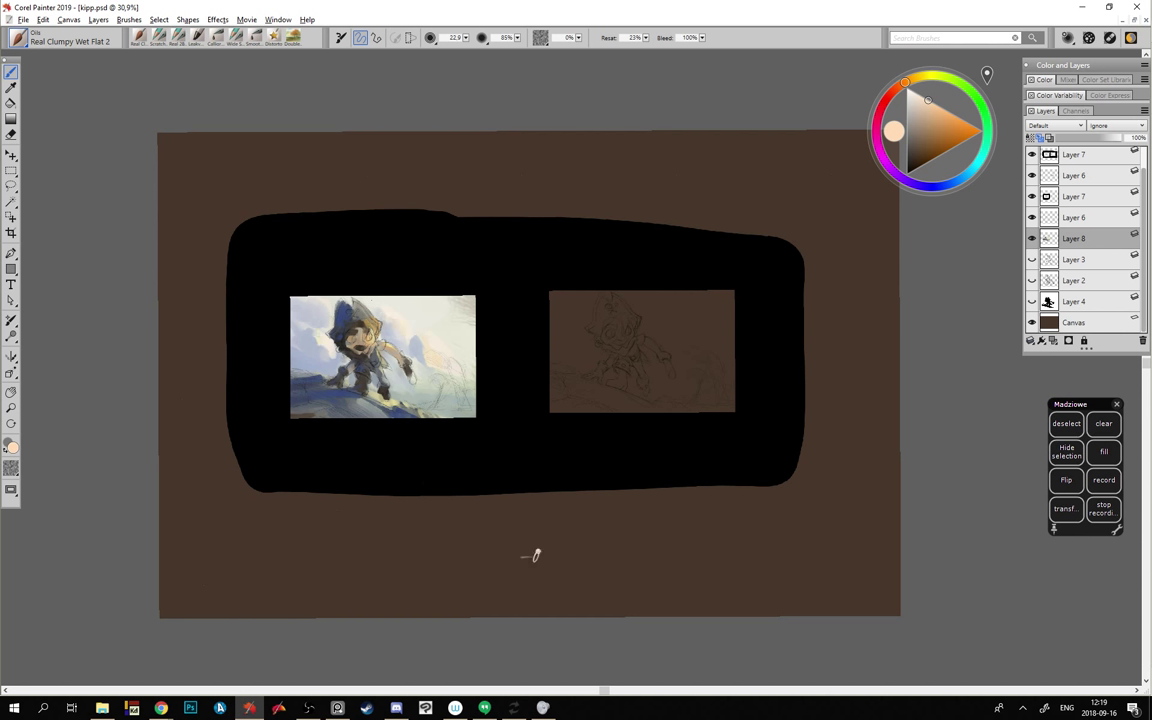
pyautogui.keyDown('alt'); pyautogui.click(361, 398); pyautogui.keyUp('alt')
pyautogui.keyDown('alt'); pyautogui.click(361, 398); pyautogui.keyUp('alt')
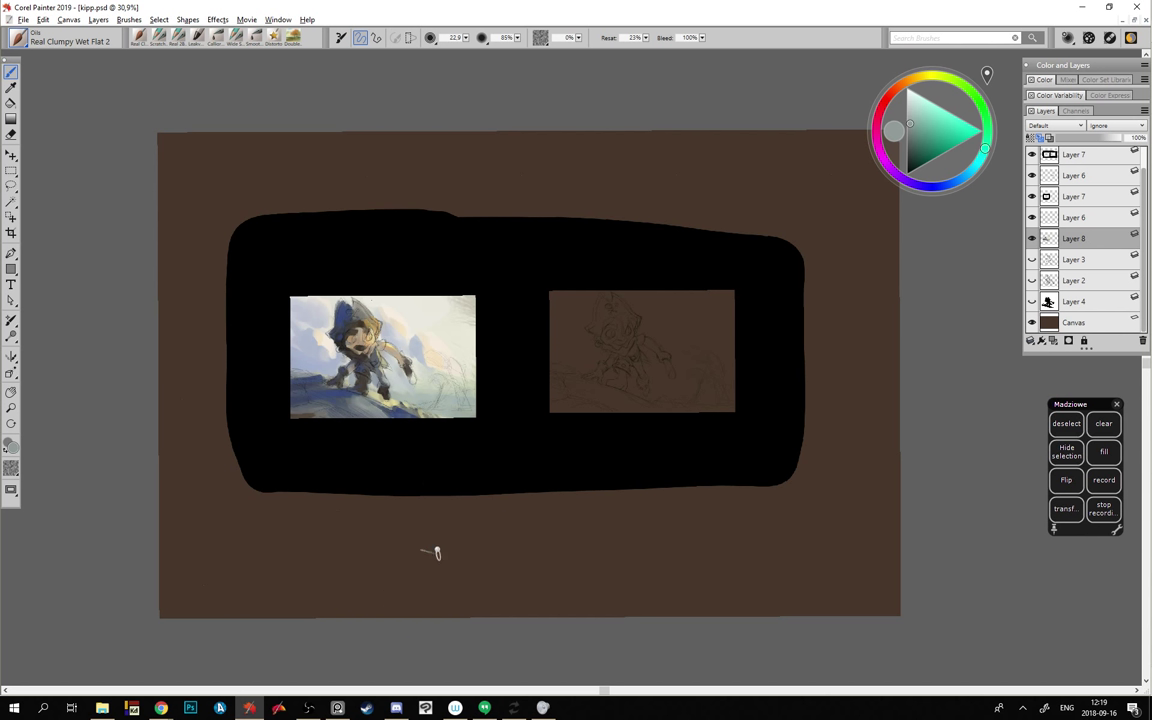
# - Add a new layer above the painted study and set its blend mode to Overlay
pyautogui.hotkey('ctrl', 'shift', 'n')
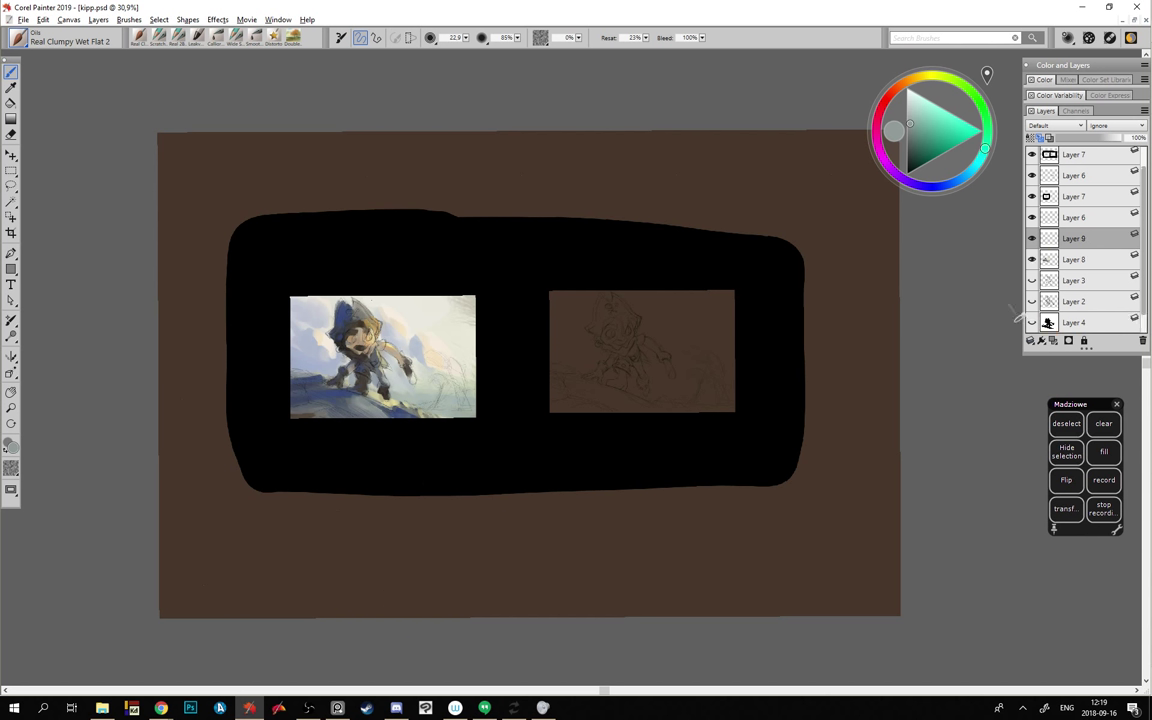
pyautogui.click(1052, 125)
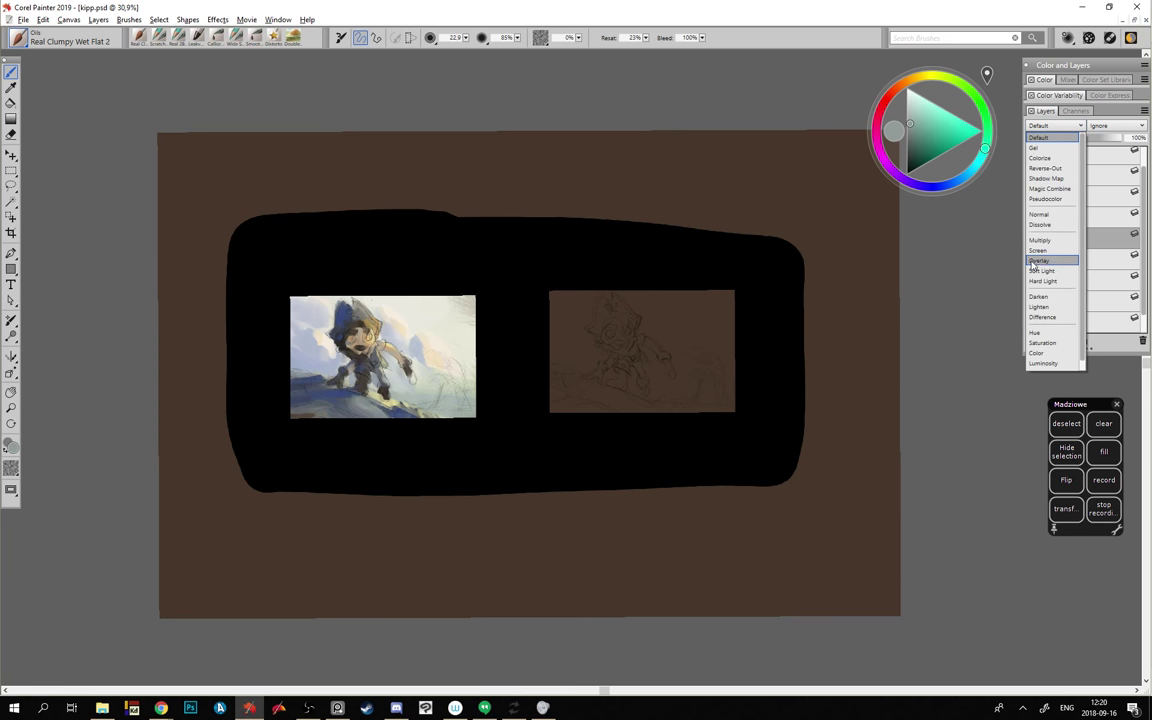
pyautogui.click(1039, 260)
# - Try to brush a warm light-orange glow over the painted thumbnail on the Overlay layer, using a brush size of about 123
pyautogui.keyDown('alt'); pyautogui.click(314, 340); pyautogui.keyUp('alt')
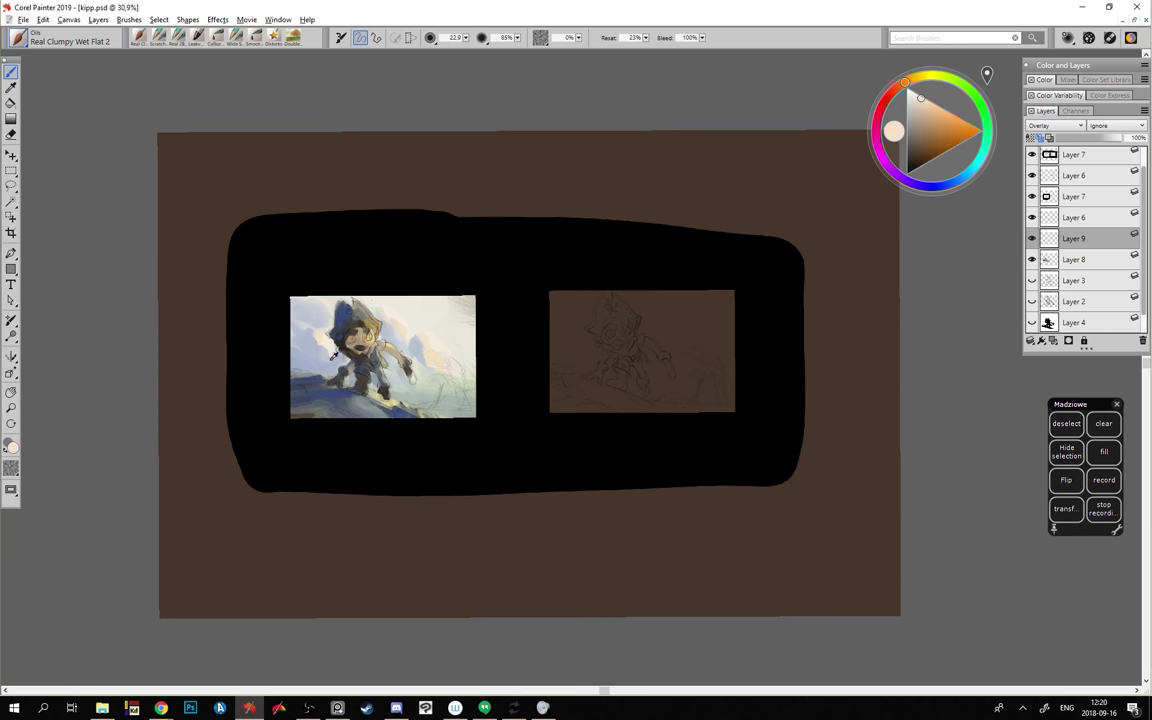
pyautogui.moveTo(324, 365); pyautogui.dragTo(312, 383)
pyautogui.moveTo(349, 437); pyautogui.dragTo(360, 442)
pyautogui.keyDown('alt'); pyautogui.click(378, 336); pyautogui.keyUp('alt')
pyautogui.moveTo(400, 368)
pyautogui.mouseDown()
pyautogui.moveTo(345, 320)
pyautogui.moveTo(440, 315)
pyautogui.moveTo(310, 308)
pyautogui.mouseUp()
pyautogui.hotkey('ctrl', 'z')
pyautogui.hotkey('ctrl', 'z')
pyautogui.hotkey('ctrl', 'z')
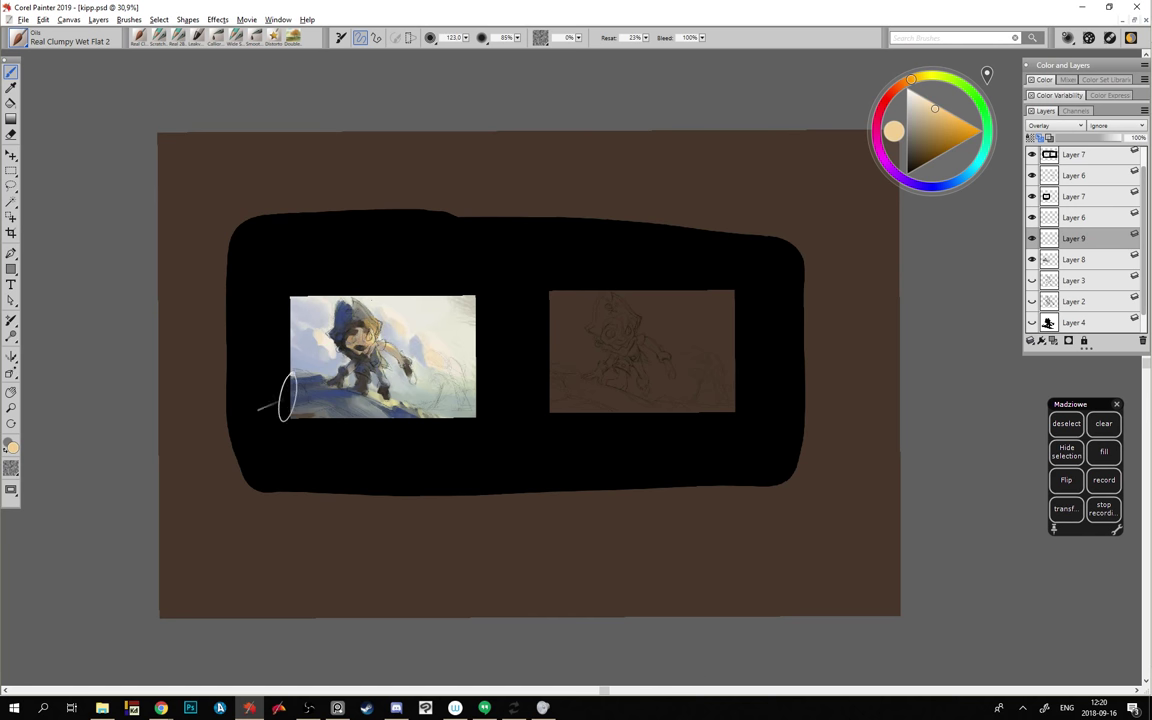
pyautogui.moveTo(412, 408)
pyautogui.mouseDown()
pyautogui.moveTo(400, 368)
pyautogui.moveTo(440, 320)
pyautogui.moveTo(340, 330)
pyautogui.moveTo(287, 390)
pyautogui.mouseUp()
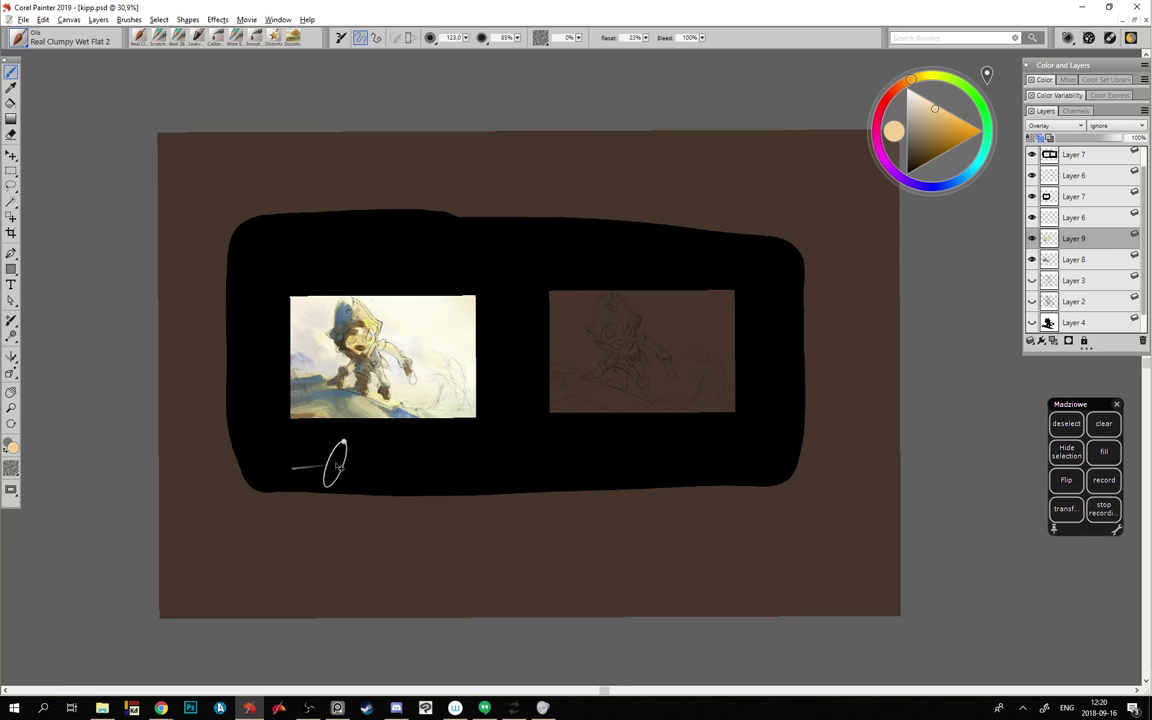
pyautogui.hotkey('ctrl', 'z')
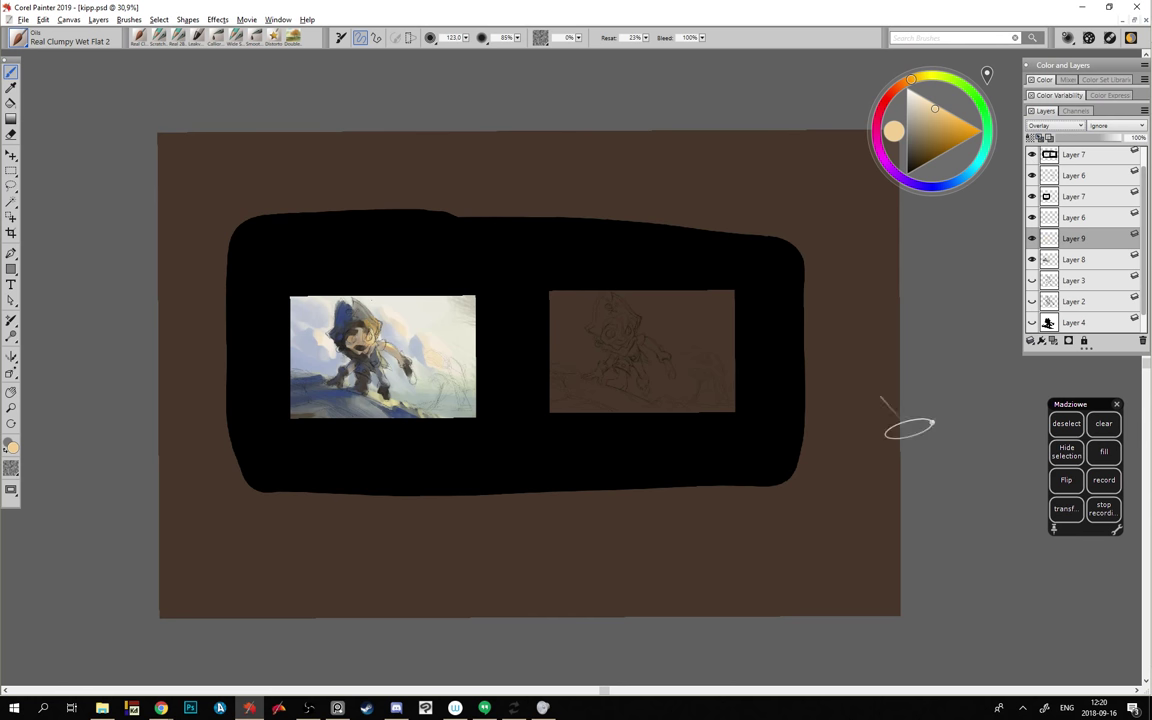
# - Brush the warm light-orange glow across the painted thumbnail on the Overlay layer and lower the layer's opacity to 35%
pyautogui.hotkey('ctrl', 'y')
pyautogui.moveTo(420, 370)
pyautogui.mouseDown()
pyautogui.moveTo(385, 298)
pyautogui.moveTo(292, 362)
pyautogui.moveTo(330, 375)
pyautogui.mouseUp()
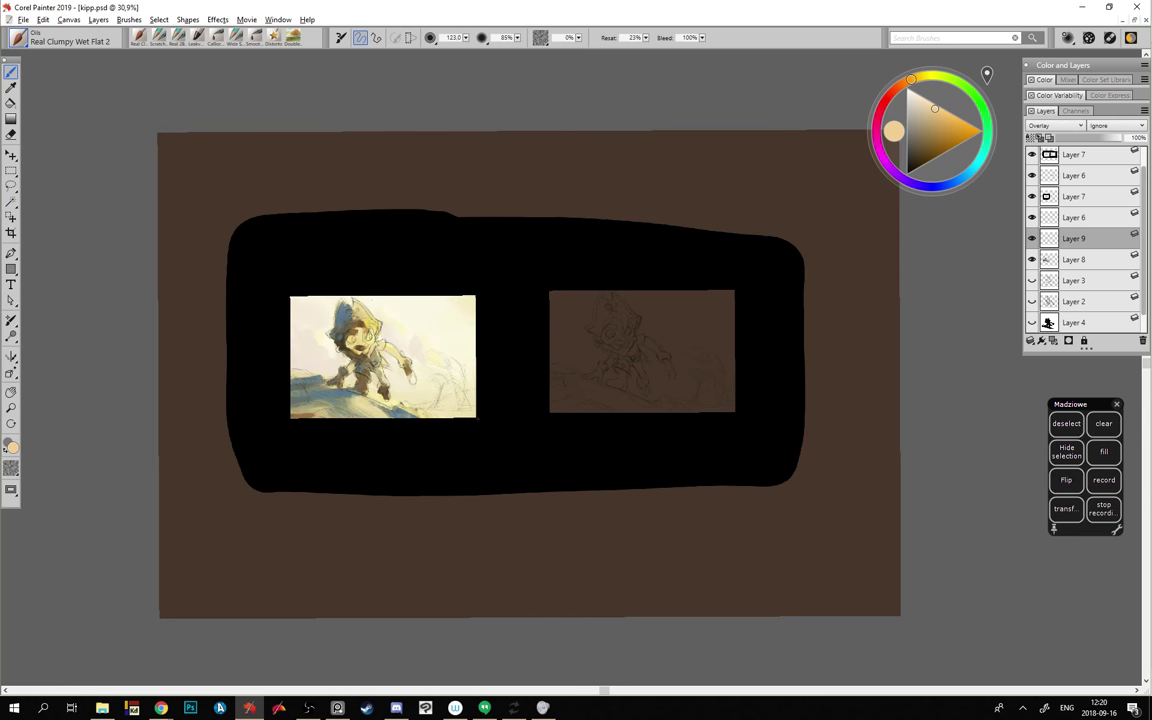
pyautogui.click(1086, 138)
pyautogui.click(1079, 139)
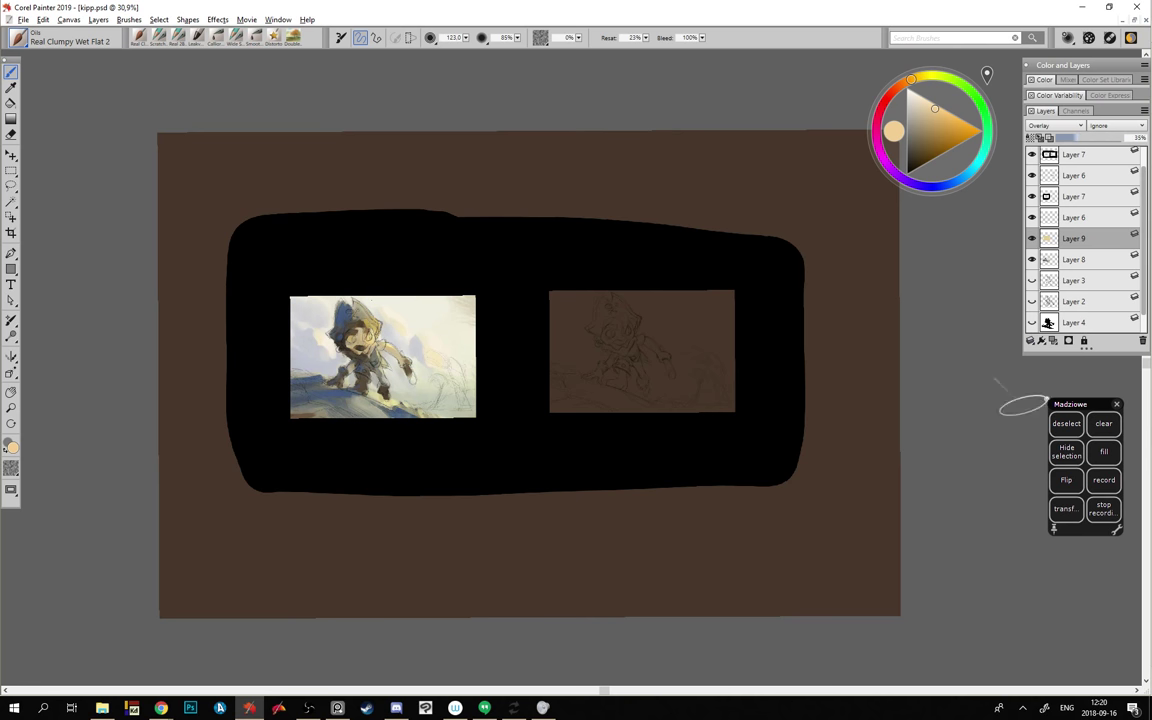
# - Try the GelCover, Gel and Colorize blend modes on the glow layer, and set it back to Overlay
pyautogui.click(1055, 125)
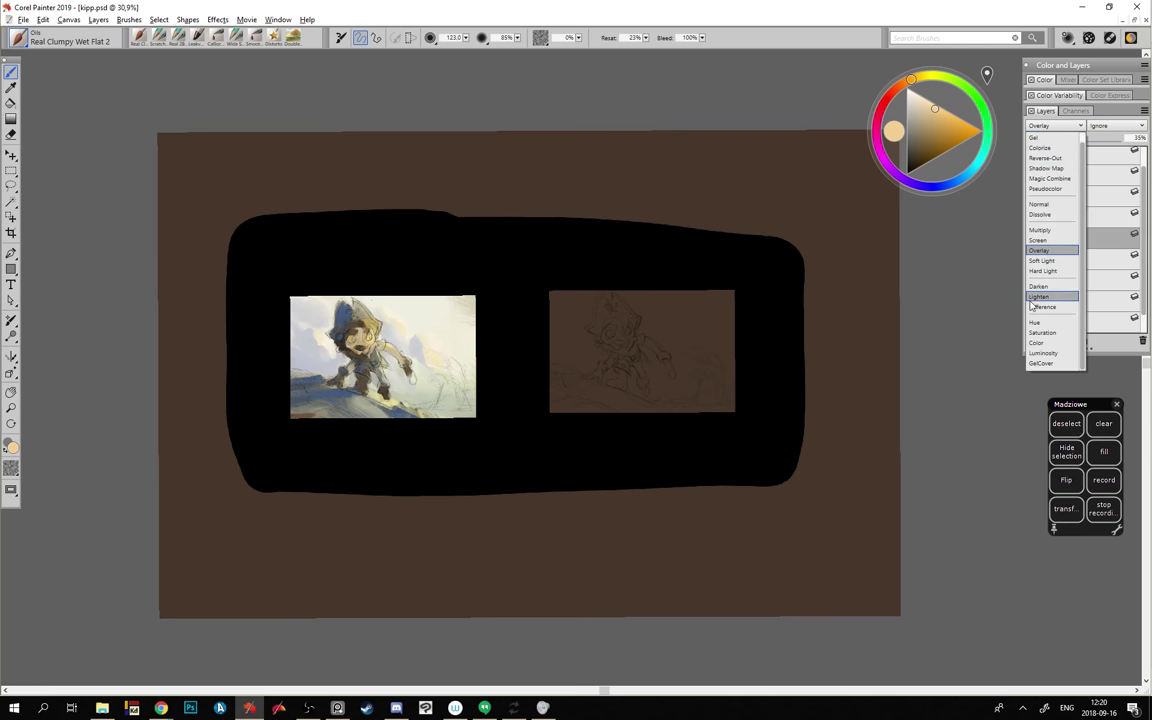
pyautogui.click(1041, 363)
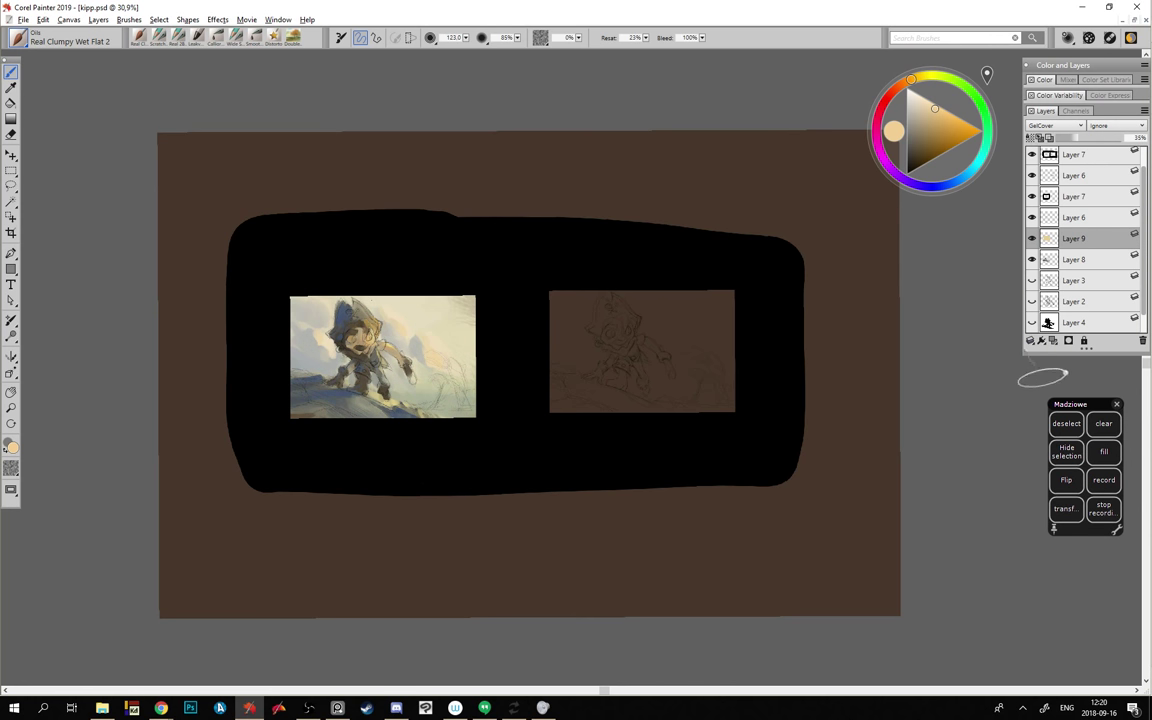
pyautogui.click(1050, 125)
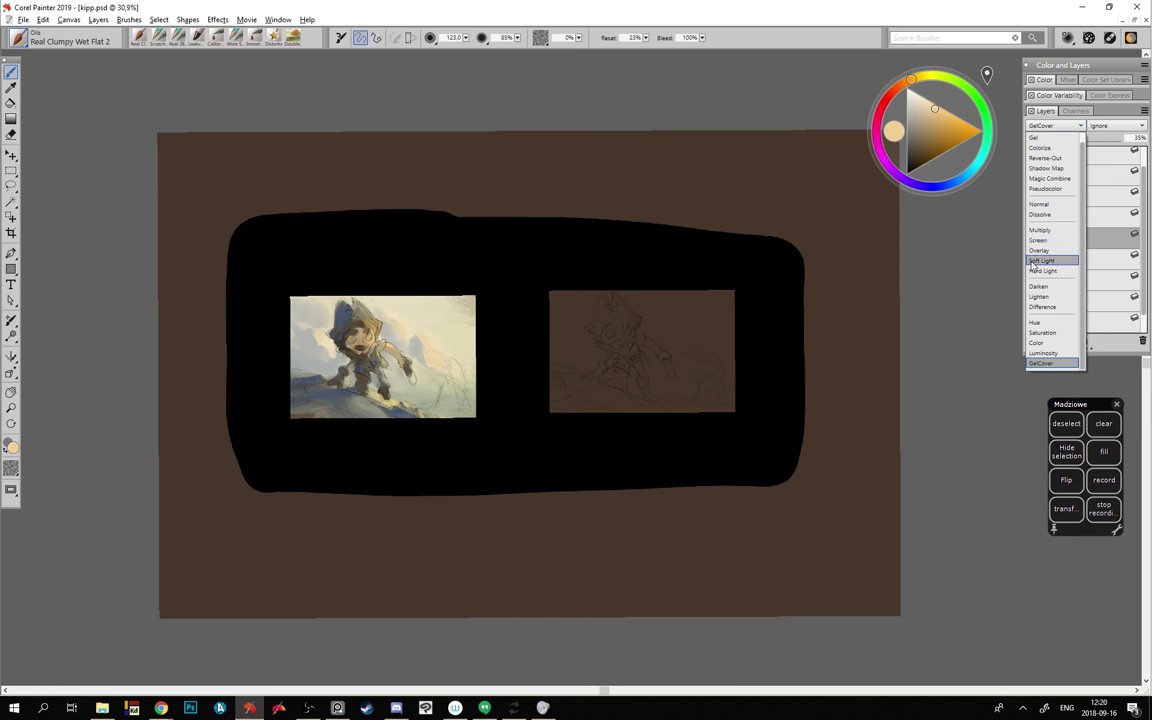
pyautogui.click(1036, 140)
pyautogui.click(1050, 125)
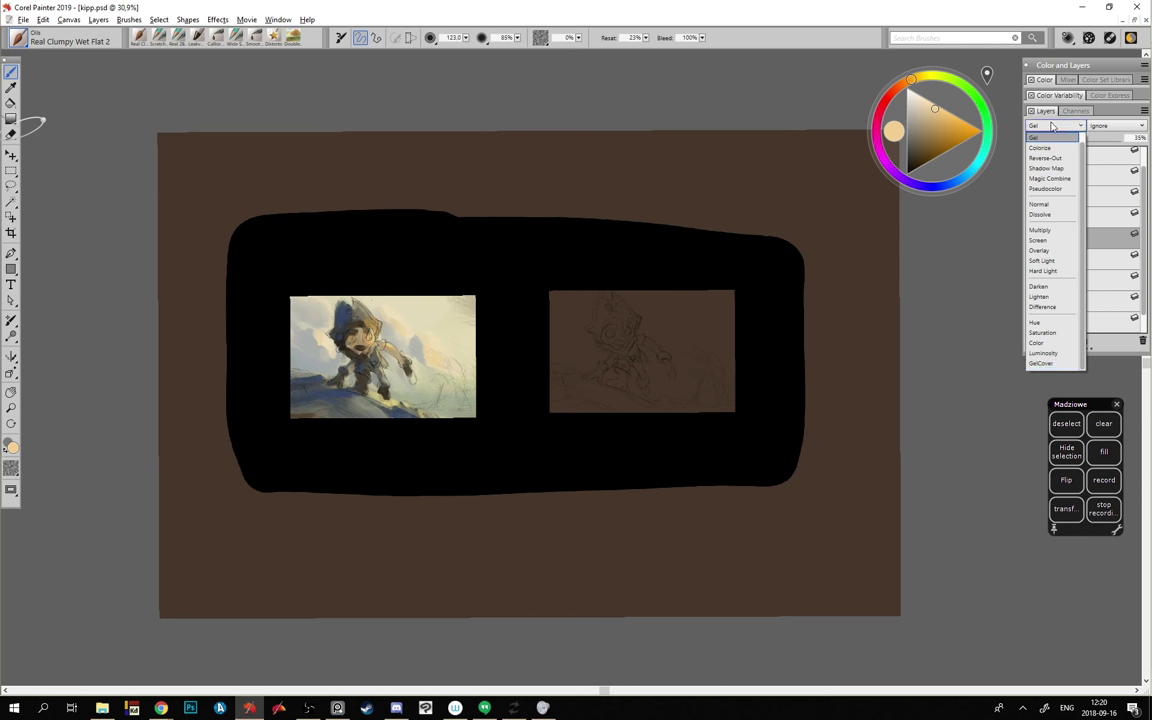
pyautogui.click(1043, 149)
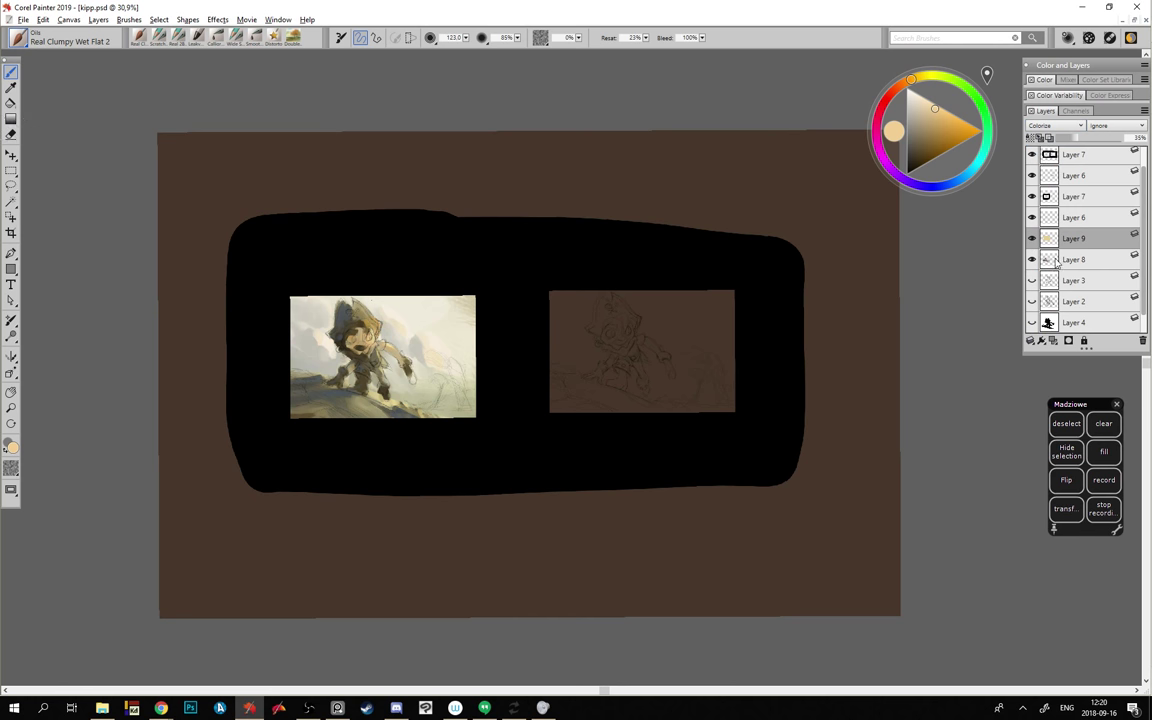
pyautogui.click(1055, 125)
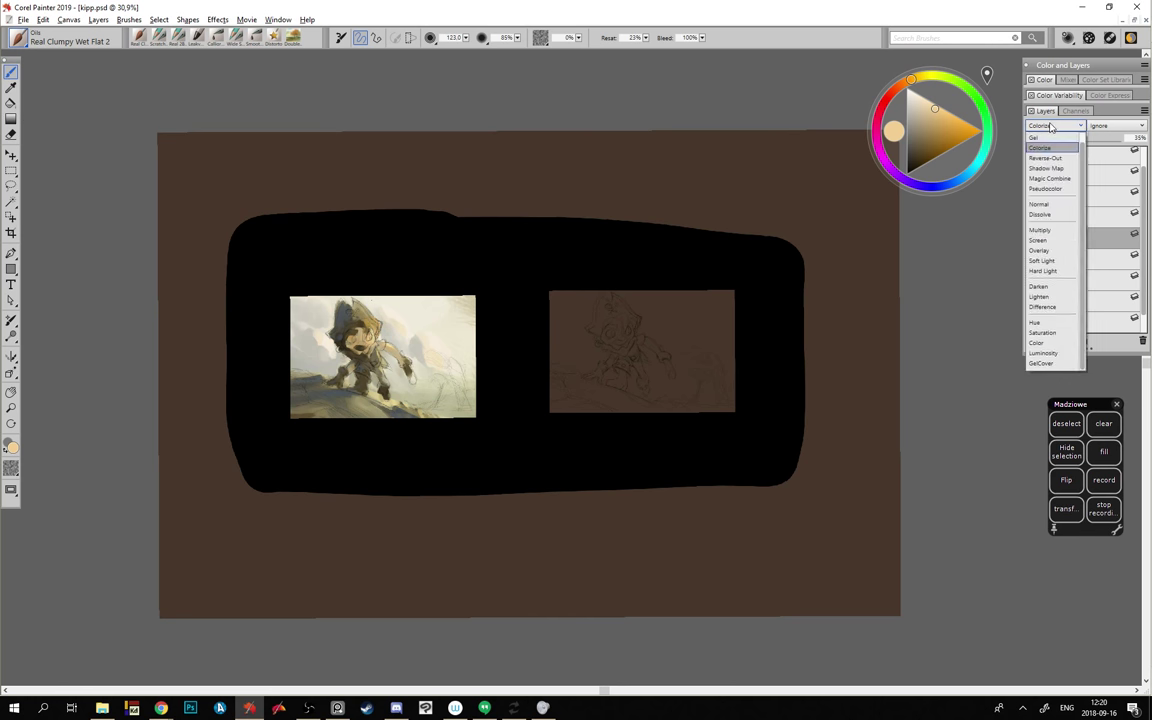
pyautogui.click(1036, 251)
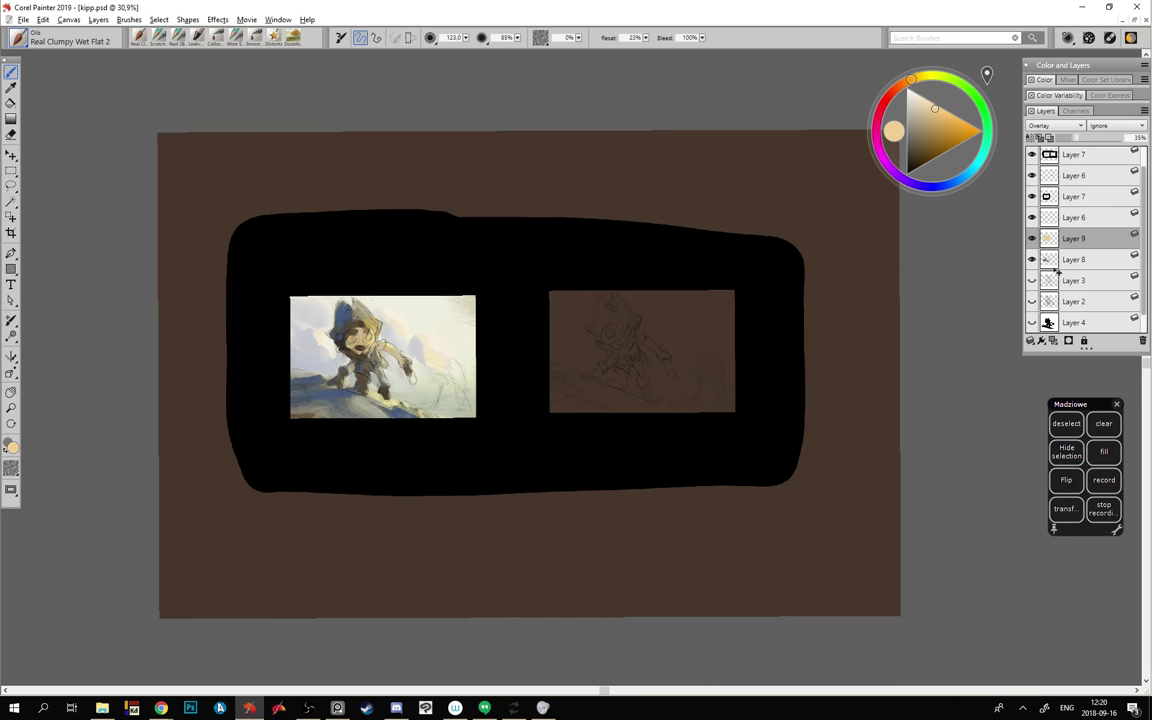
# - Try recolouring the glow layer with Adjust Colors, using hue shift -14%, saturation -133% and value -81%
pyautogui.click(217, 19)
pyautogui.moveTo(200, 63)
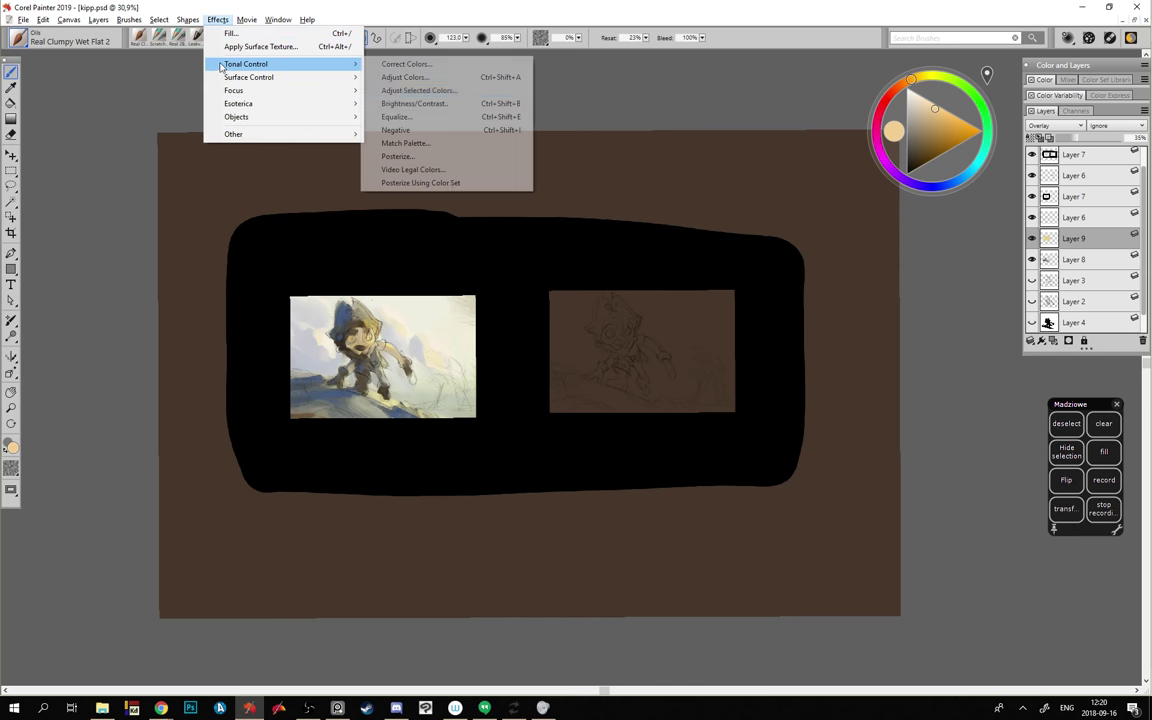
pyautogui.click(394, 79)
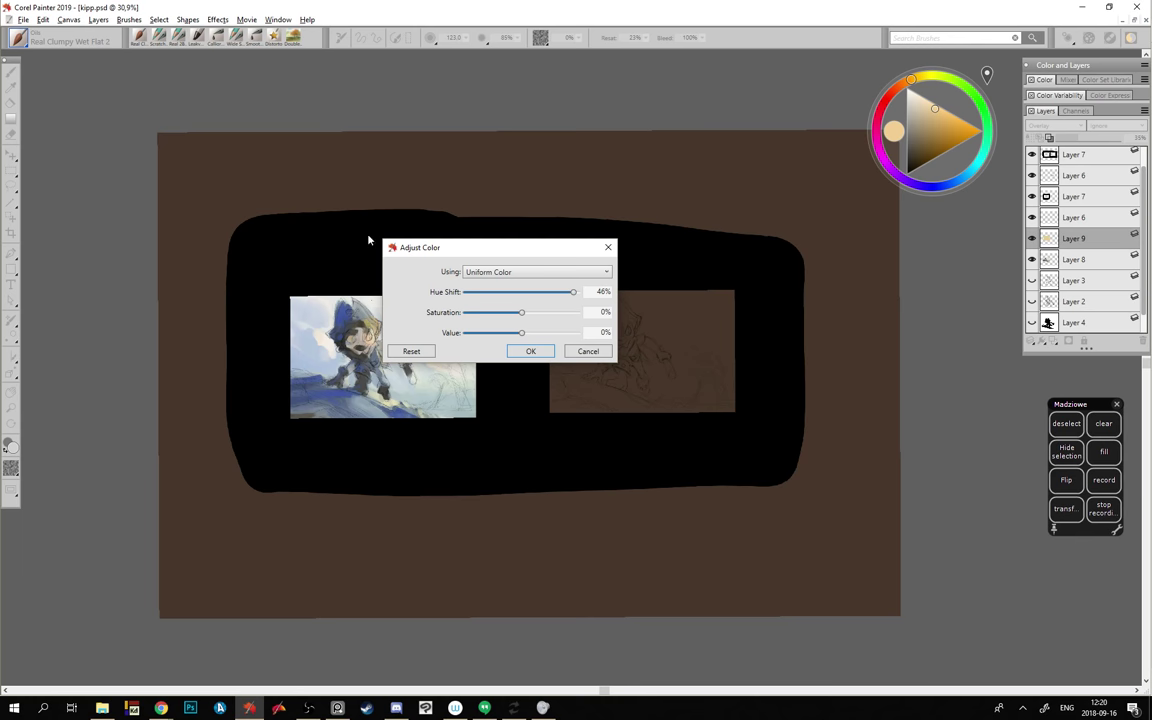
pyautogui.moveTo(424, 249)
pyautogui.mouseDown()
pyautogui.moveTo(471, 360)
pyautogui.moveTo(403, 431)
pyautogui.mouseUp()
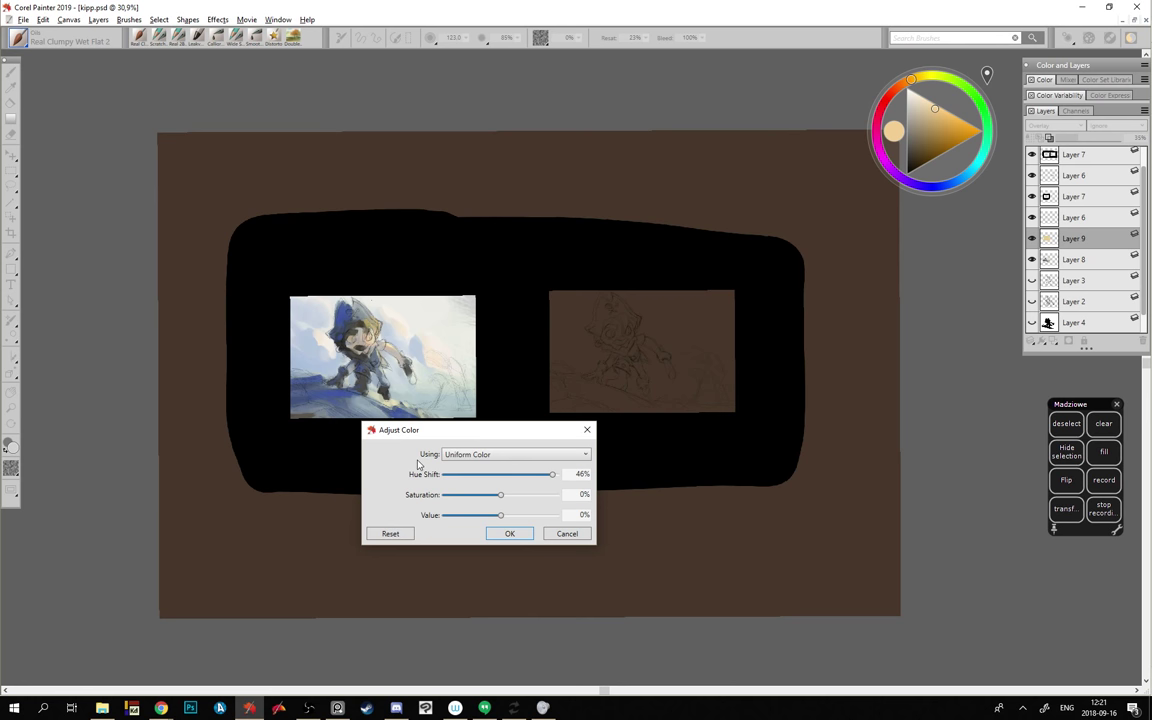
pyautogui.moveTo(500, 514); pyautogui.dragTo(457, 516)
pyautogui.click(468, 515)
pyautogui.moveTo(487, 479)
pyautogui.mouseDown()
pyautogui.moveTo(506, 476)
pyautogui.moveTo(488, 478)
pyautogui.mouseUp()
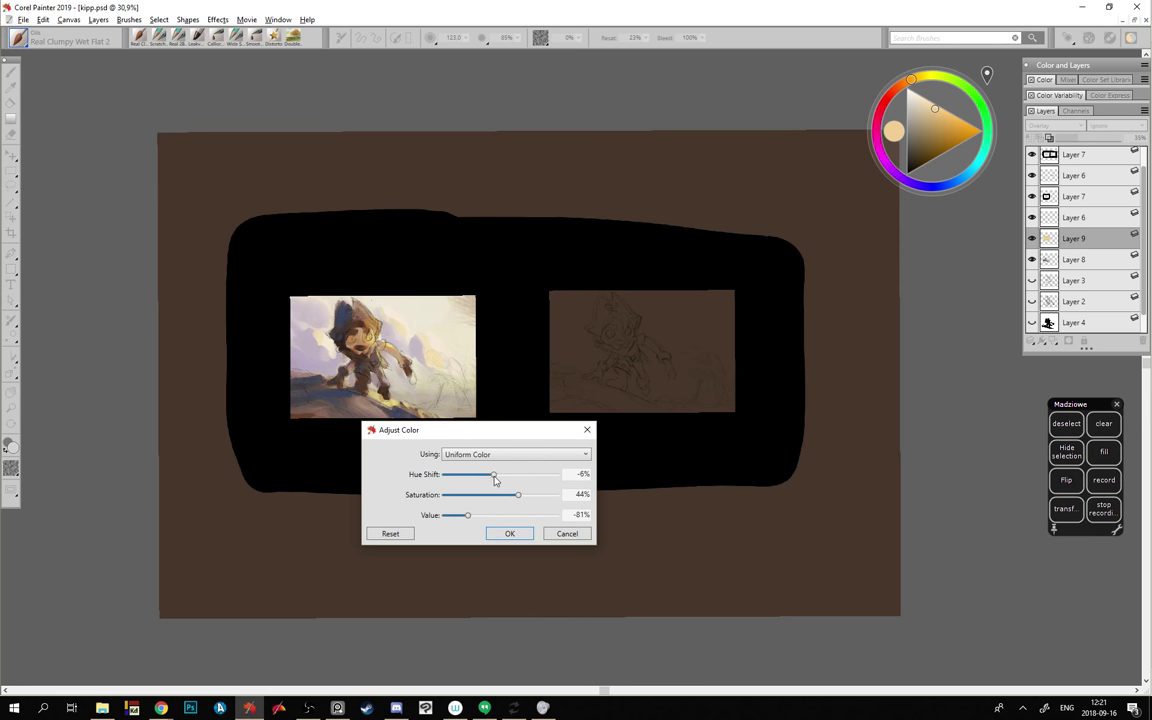
pyautogui.moveTo(494, 478); pyautogui.dragTo(490, 478)
pyautogui.moveTo(490, 474); pyautogui.dragTo(446, 452)
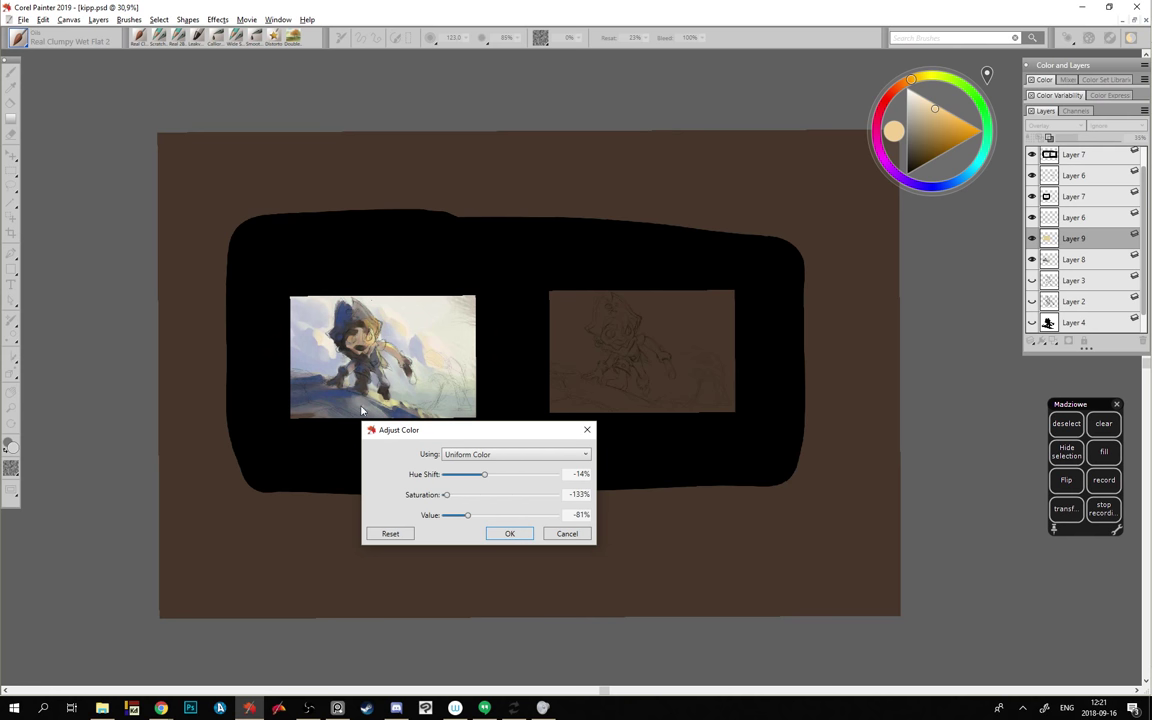
pyautogui.click(565, 534)
# - Set the glow layer to Multiply and shift its colour with Adjust Colors, using saturation 71% and value -62%
pyautogui.click(1055, 125)
pyautogui.click(1040, 230)
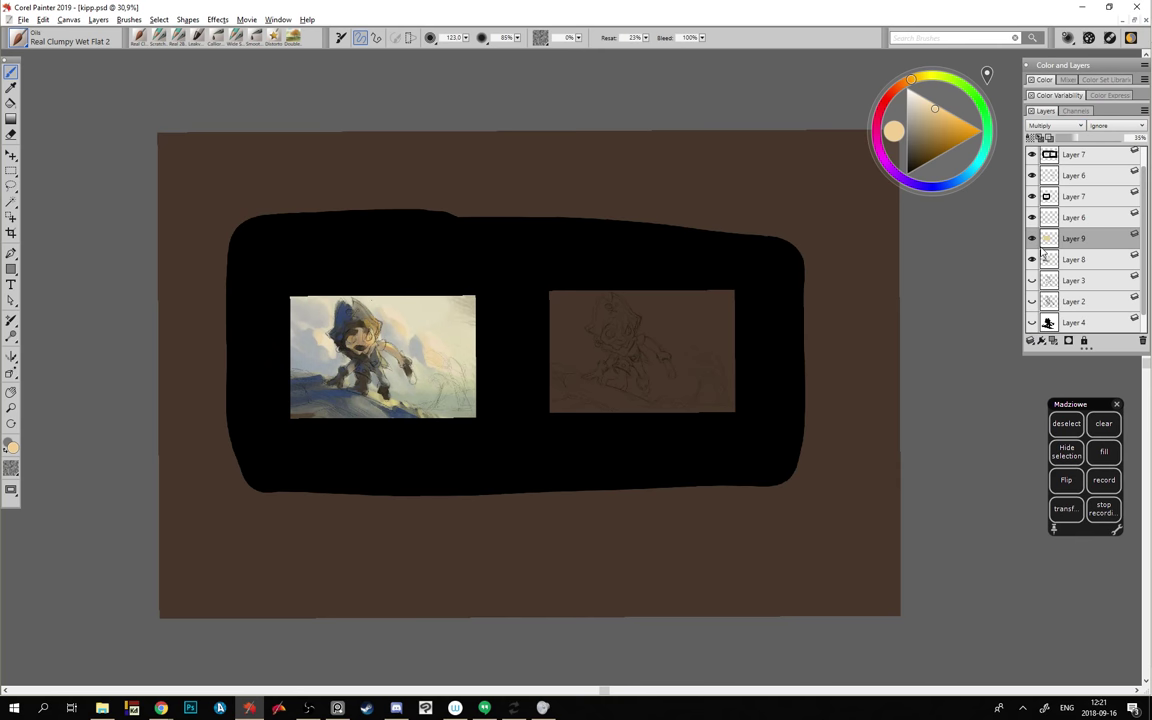
pyautogui.click(216, 20)
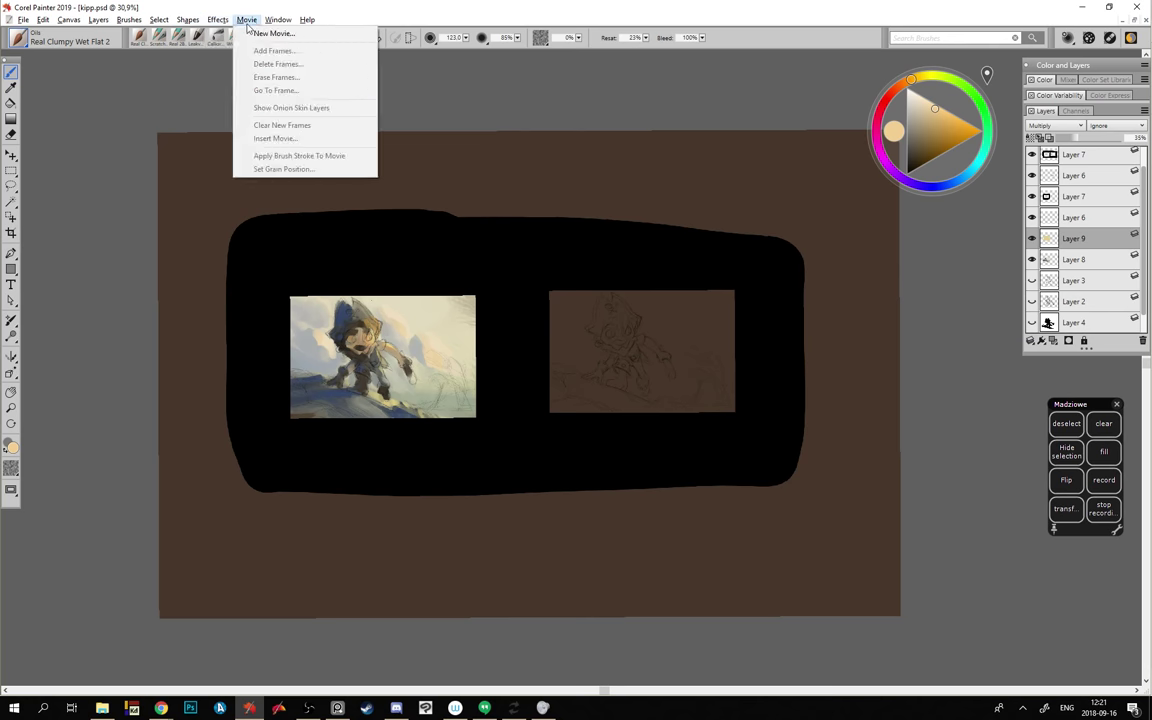
pyautogui.click(193, 22)
pyautogui.moveTo(209, 22)
pyautogui.moveTo(245, 64)
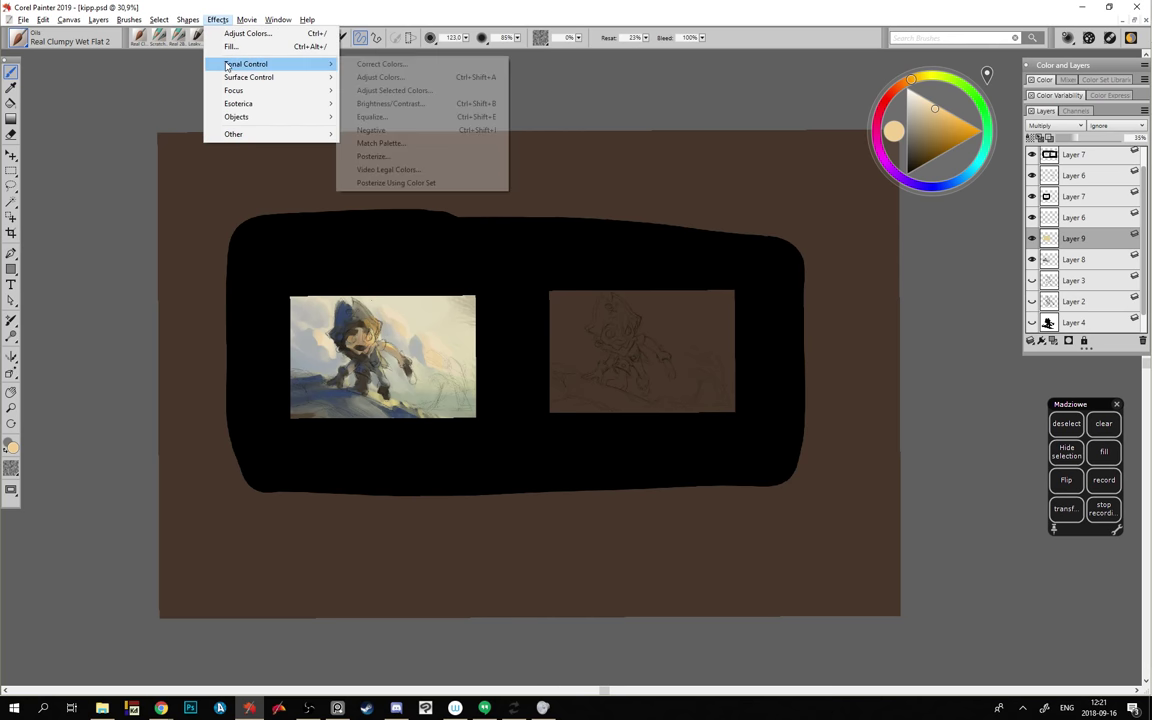
pyautogui.click(376, 77)
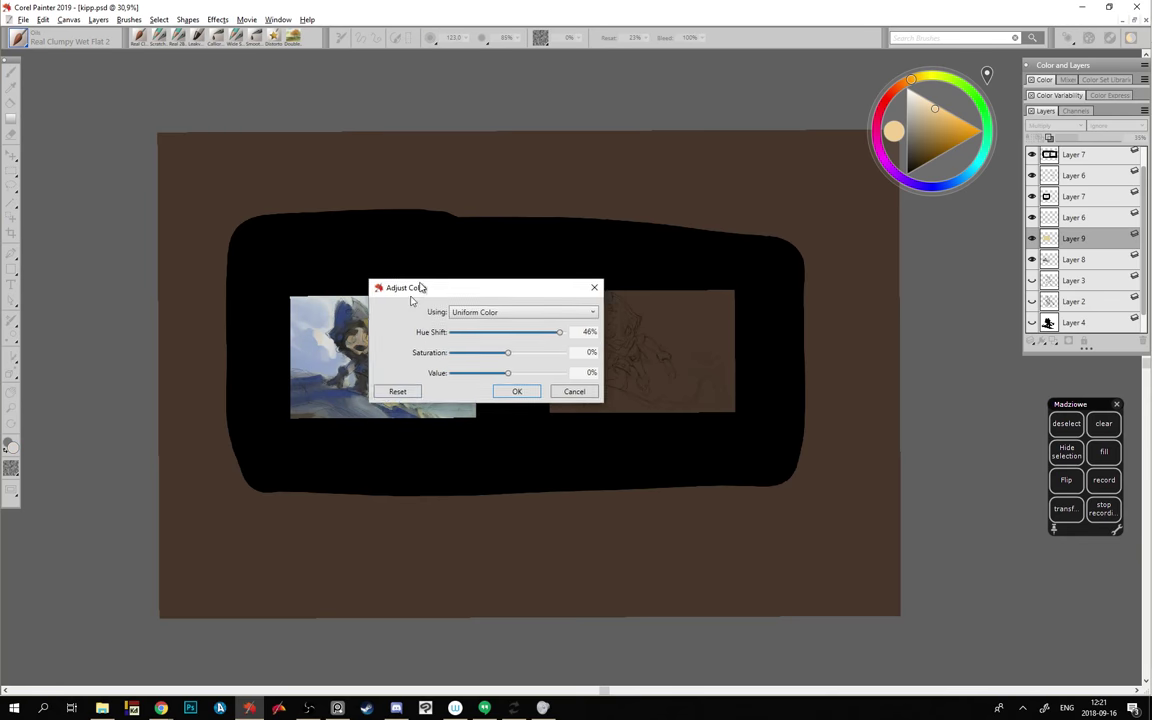
pyautogui.moveTo(437, 254); pyautogui.dragTo(346, 463)
pyautogui.click(431, 503)
pyautogui.moveTo(423, 523)
pyautogui.mouseDown()
pyautogui.moveTo(451, 524)
pyautogui.moveTo(419, 545)
pyautogui.moveTo(398, 541)
pyautogui.moveTo(428, 506)
pyautogui.mouseUp()
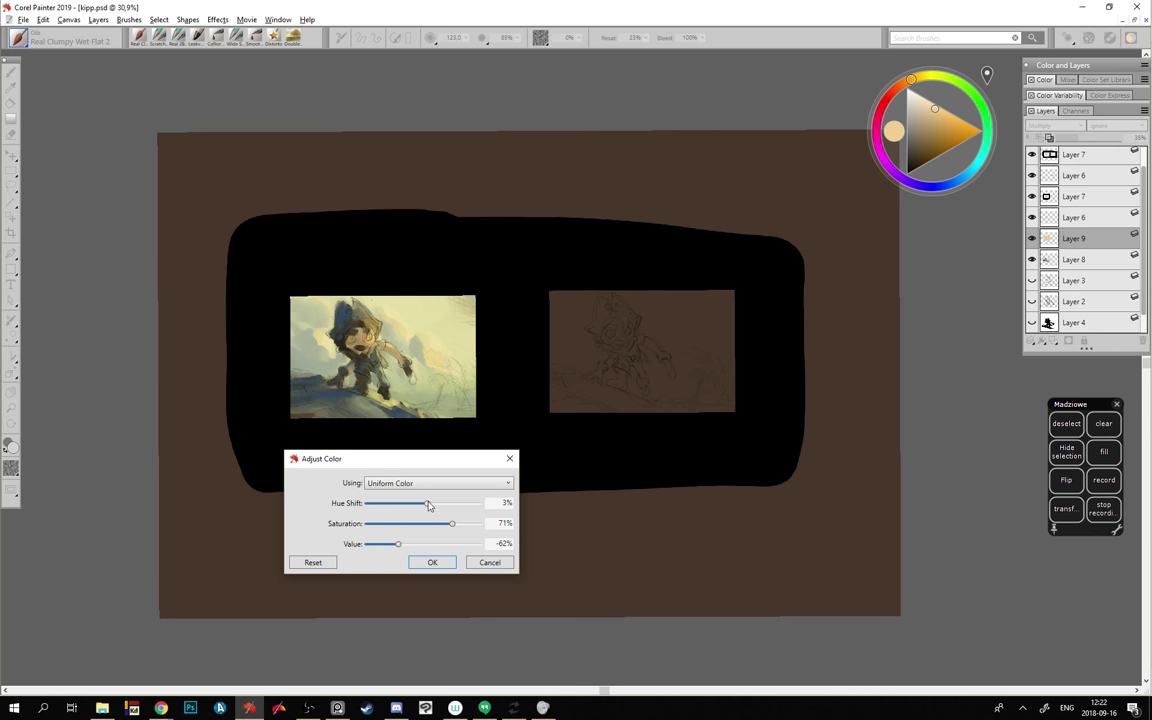
pyautogui.click(432, 562)
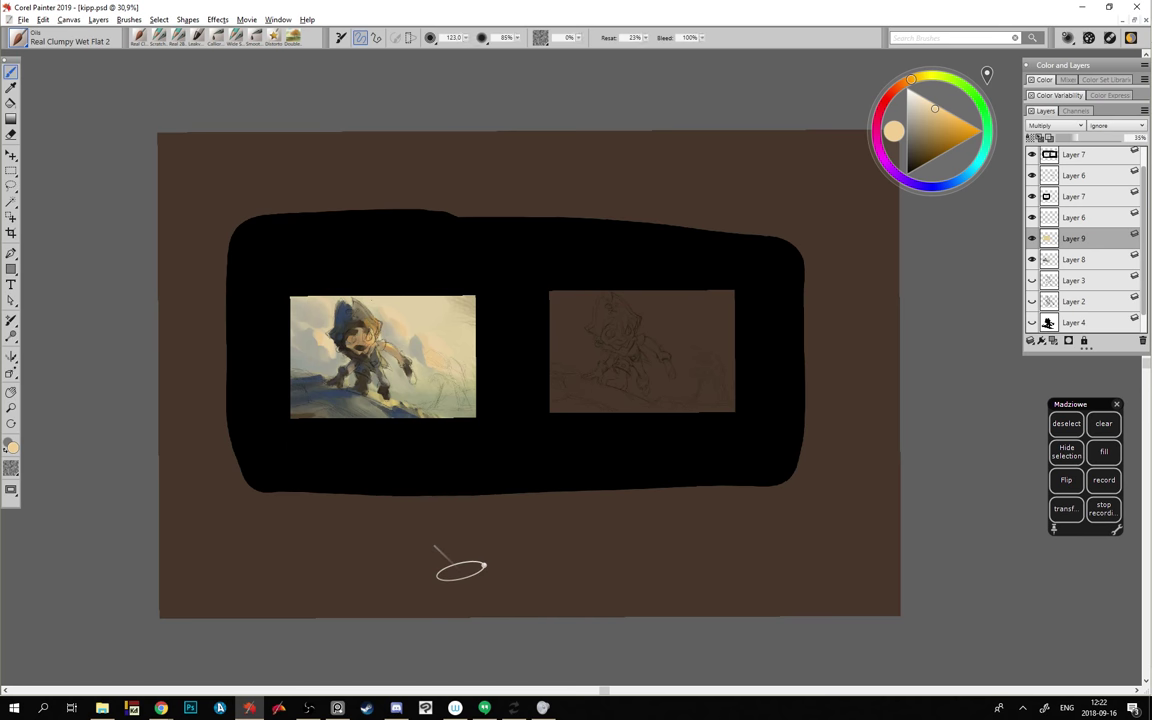
# - Compare the Colorize, Multiply and Screen blend modes on the recoloured glow layer
pyautogui.click(1050, 125)
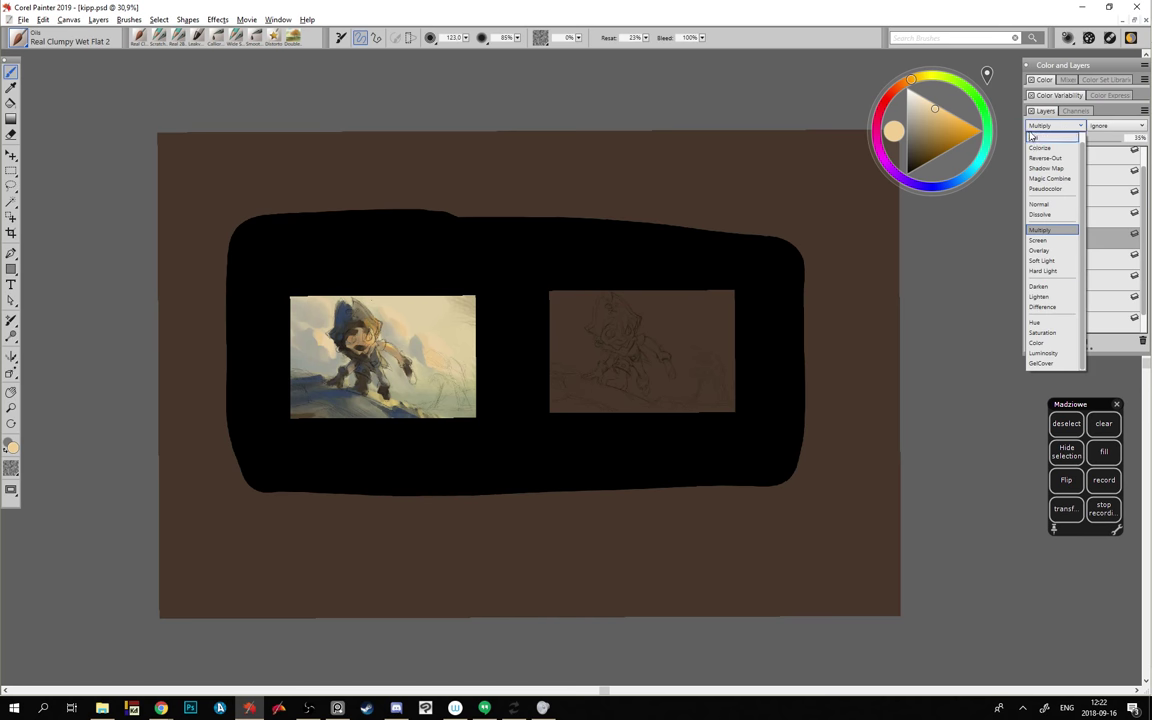
pyautogui.click(1039, 148)
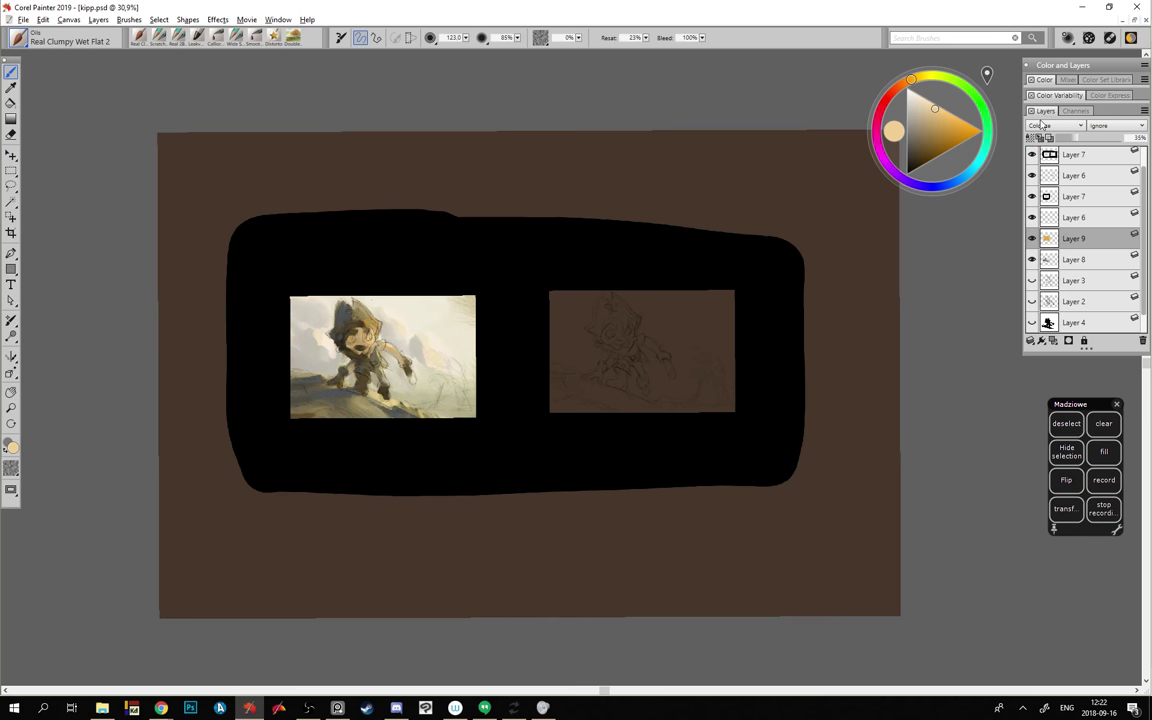
pyautogui.click(1045, 125)
pyautogui.click(1039, 230)
pyautogui.click(1050, 125)
pyautogui.click(1038, 240)
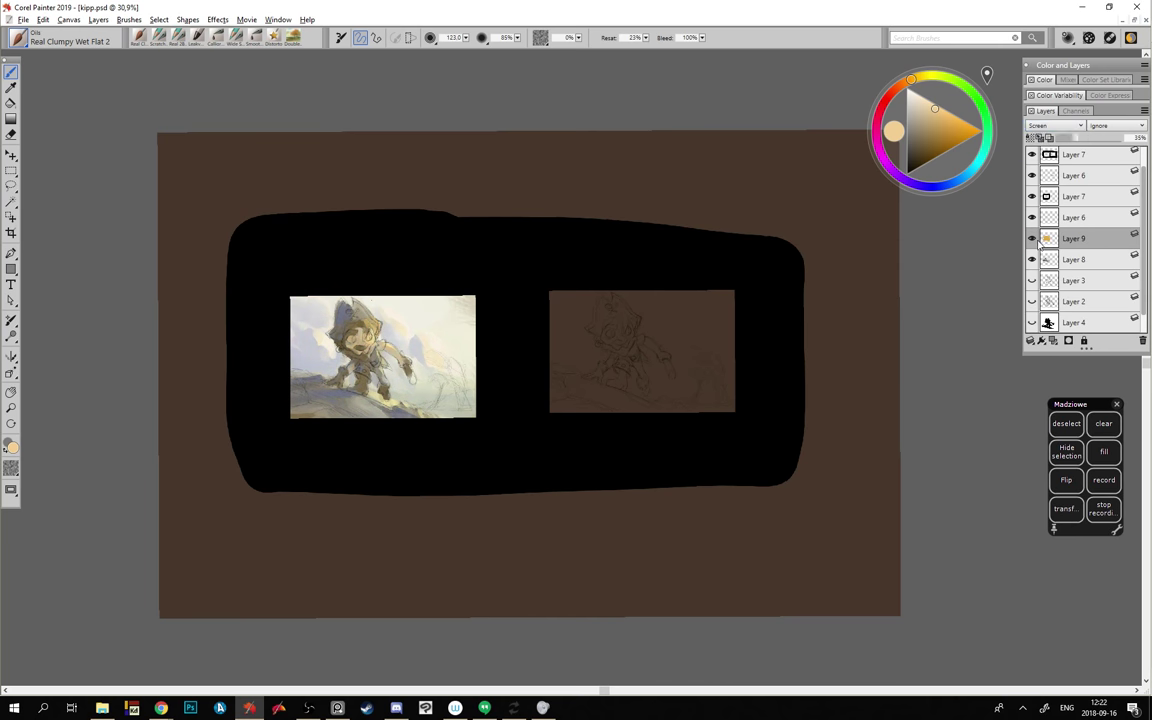
# - Try the Overlay, Color and Hue blend modes on the glow layer, and hide that layer
pyautogui.click(1045, 125)
pyautogui.click(1041, 257)
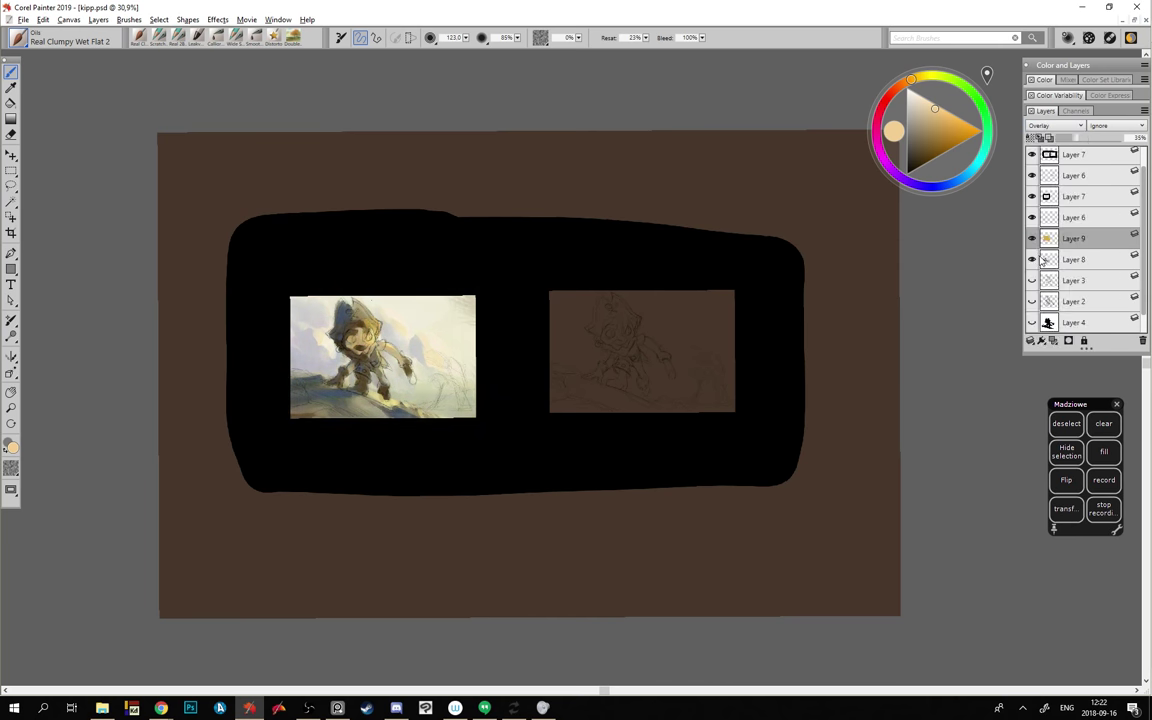
pyautogui.click(1045, 125)
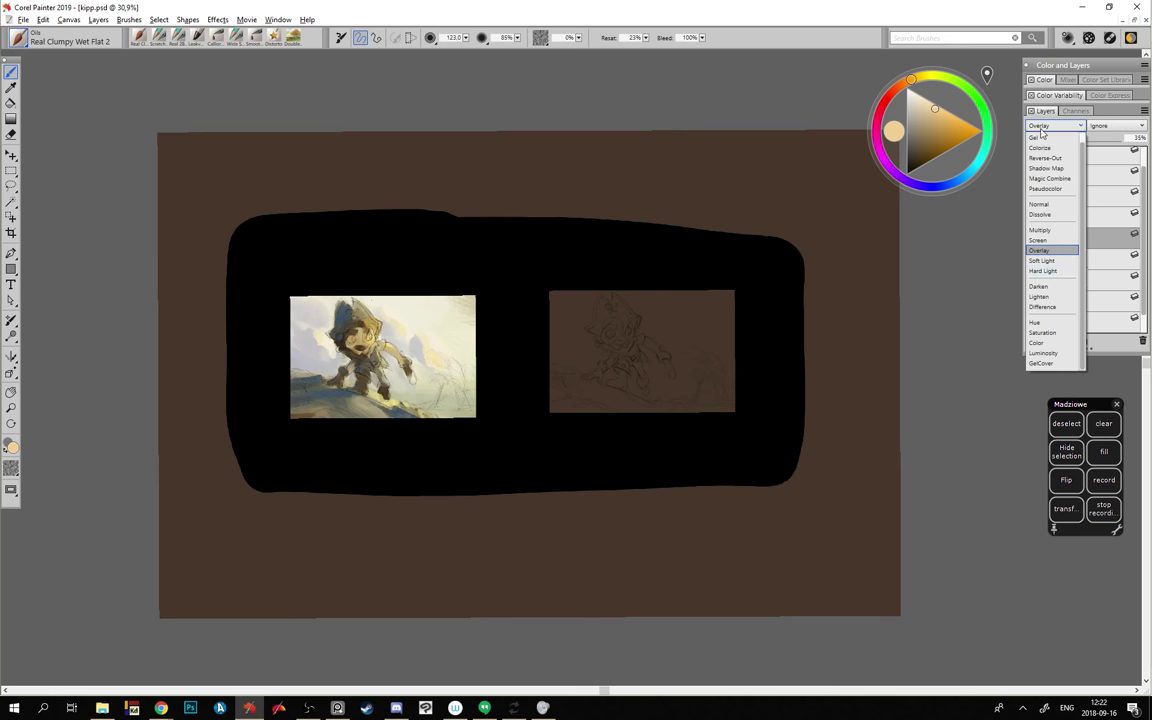
pyautogui.click(1037, 342)
pyautogui.click(1038, 128)
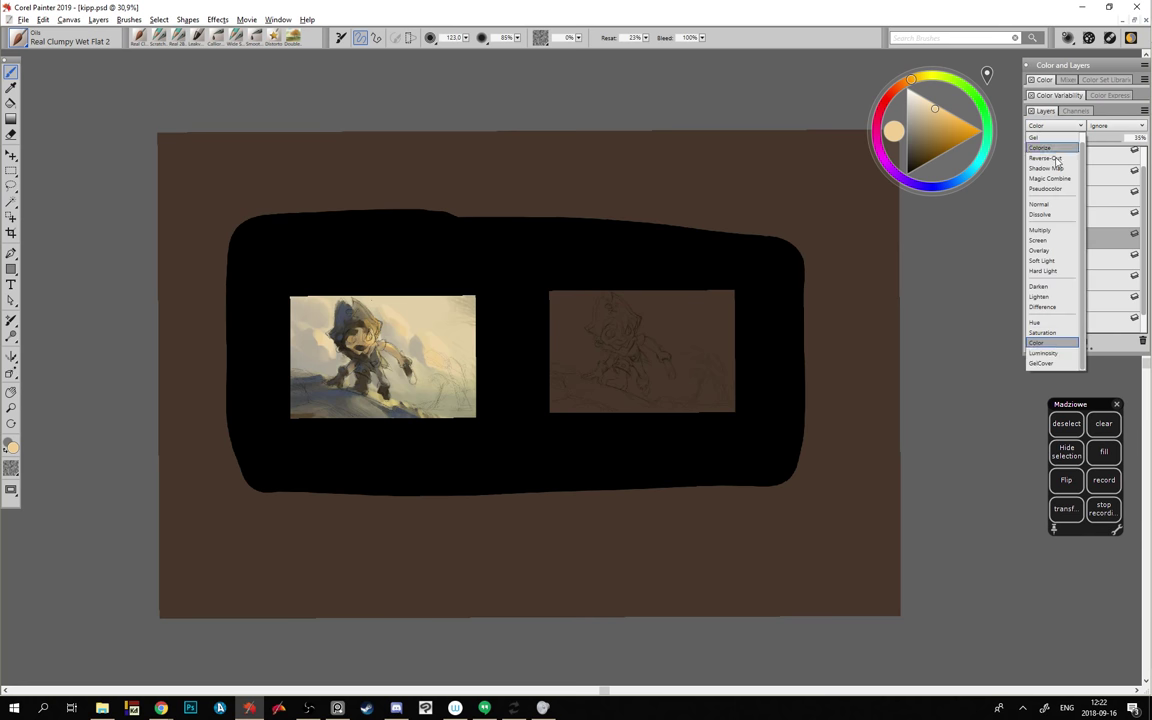
pyautogui.click(1036, 322)
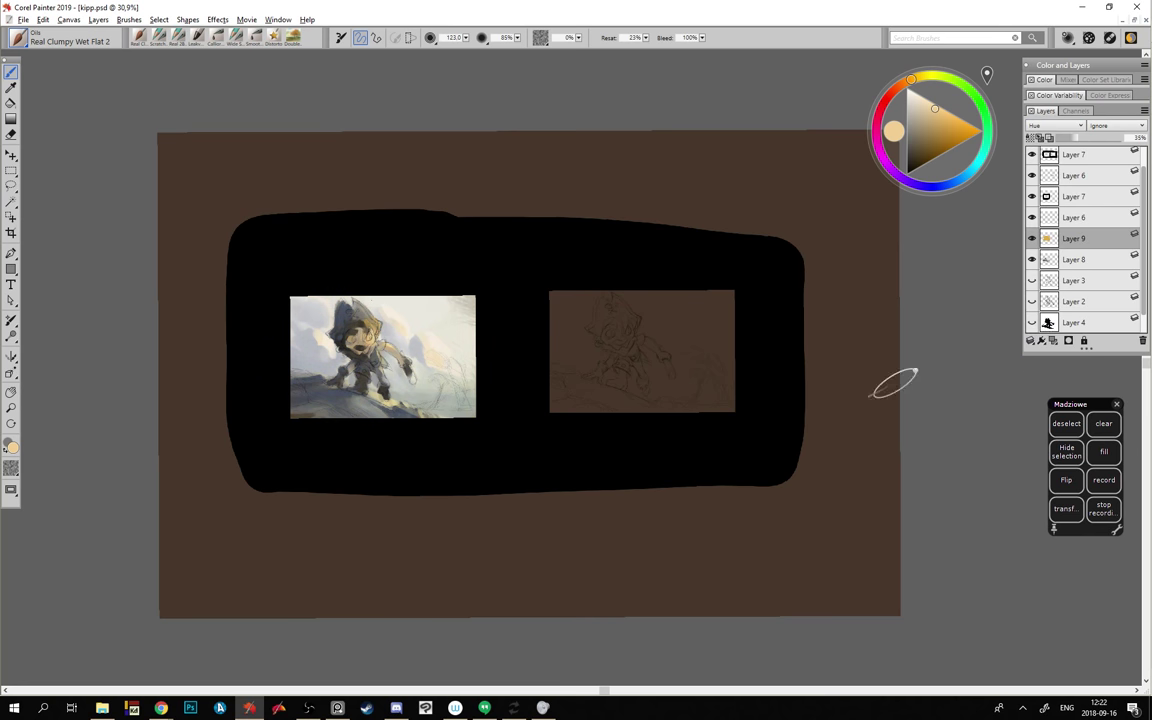
pyautogui.click(1032, 239)
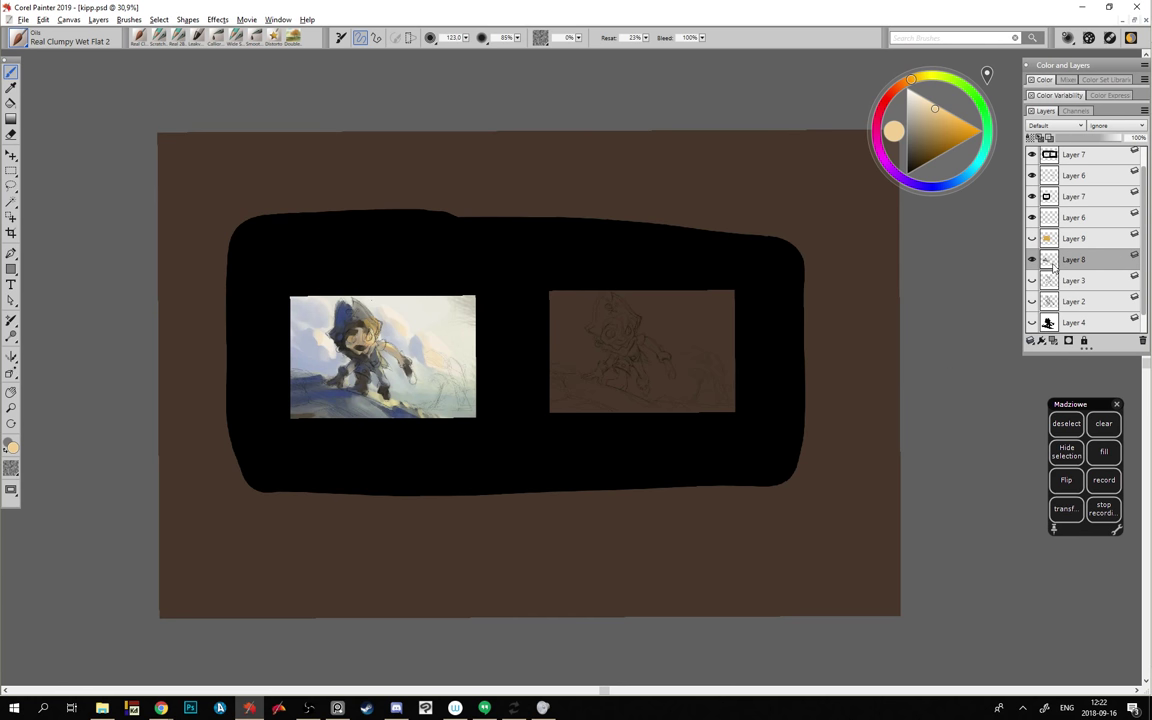
# - Open Color Correction for the painted study on Layer 8 and pull down the blue curve in the highlights, keeping the shadows near neutral
pyautogui.click(217, 19)
pyautogui.moveTo(208, 63)
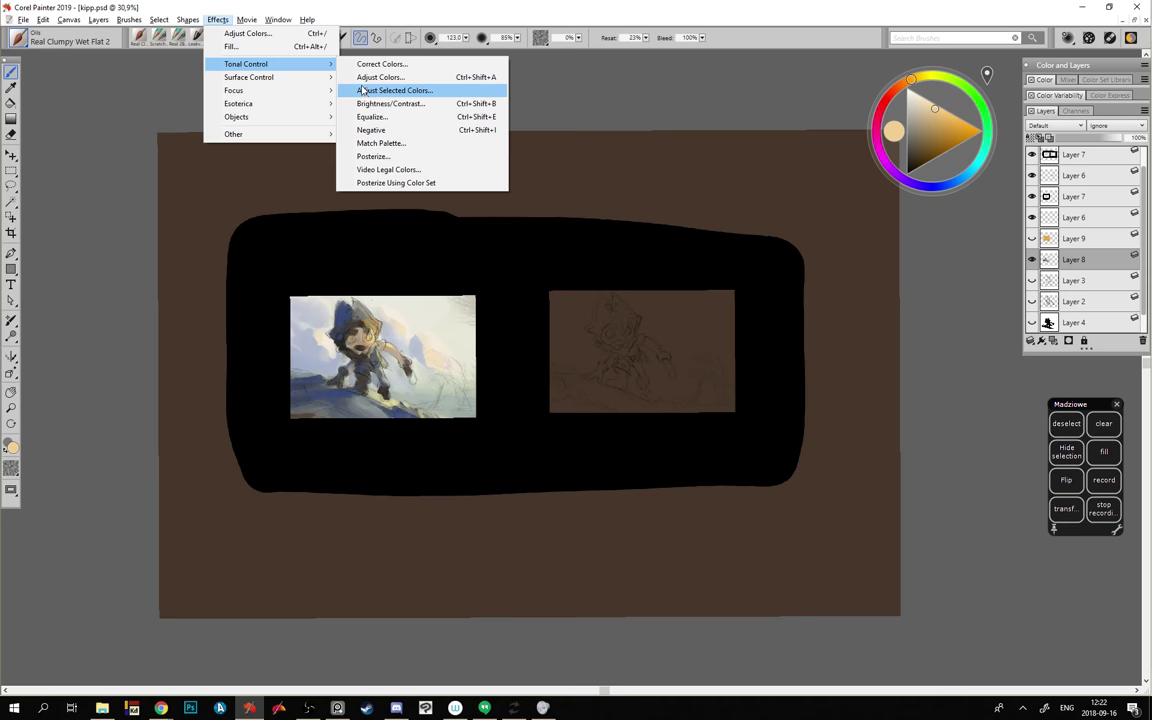
pyautogui.click(368, 64)
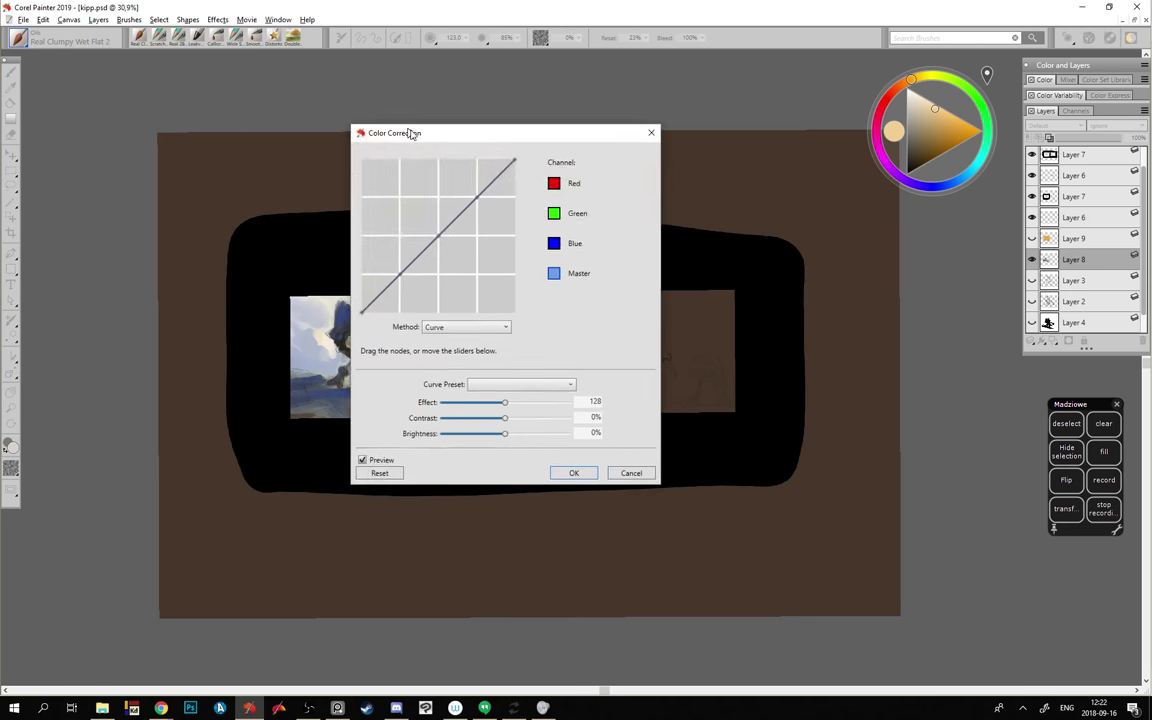
pyautogui.moveTo(410, 134); pyautogui.dragTo(639, 269)
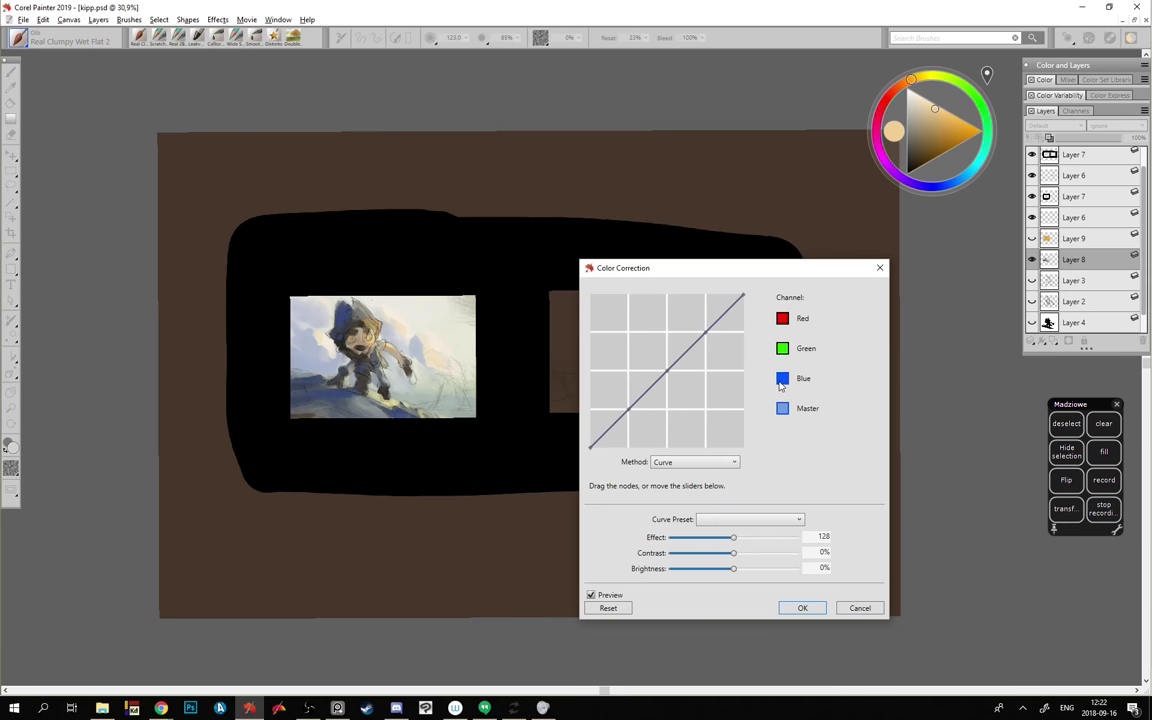
pyautogui.moveTo(668, 376); pyautogui.dragTo(684, 349)
pyautogui.moveTo(706, 331); pyautogui.dragTo(706, 362)
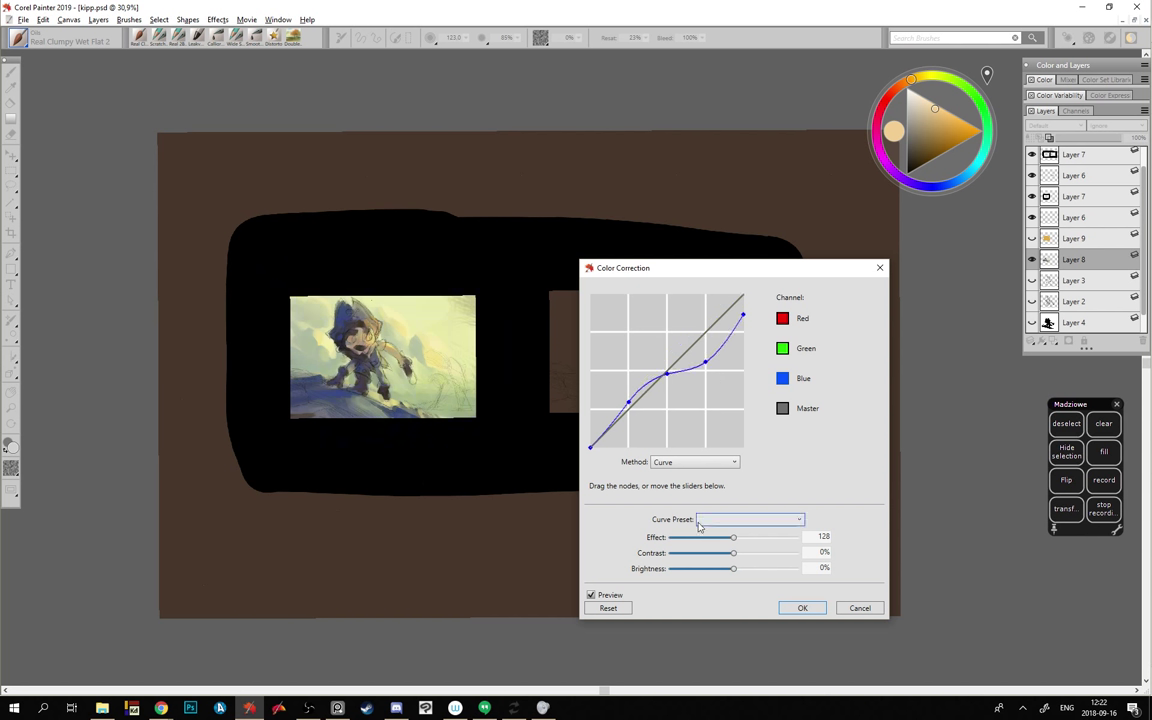
pyautogui.moveTo(628, 402)
pyautogui.mouseDown()
pyautogui.moveTo(630, 425)
pyautogui.moveTo(628, 398)
pyautogui.moveTo(629, 410)
pyautogui.mouseUp()
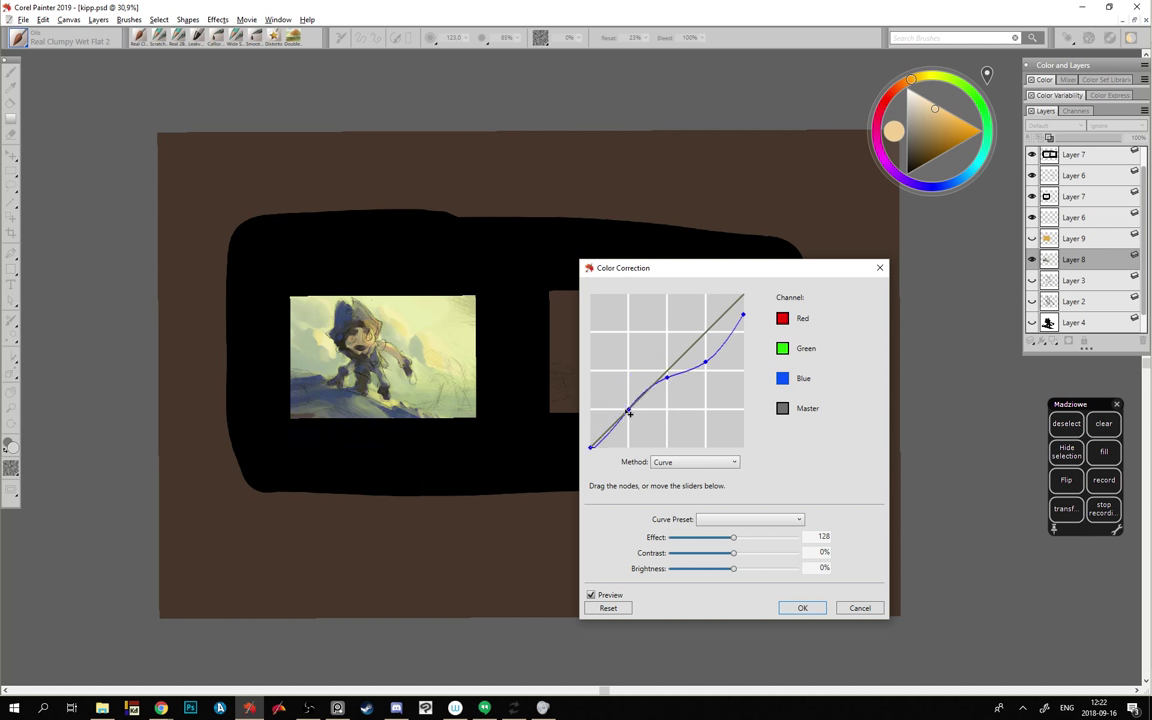
# - Try raising the red channel's curve slightly above the diagonal in Color Correction
pyautogui.click(783, 321)
pyautogui.moveTo(707, 336); pyautogui.dragTo(705, 320)
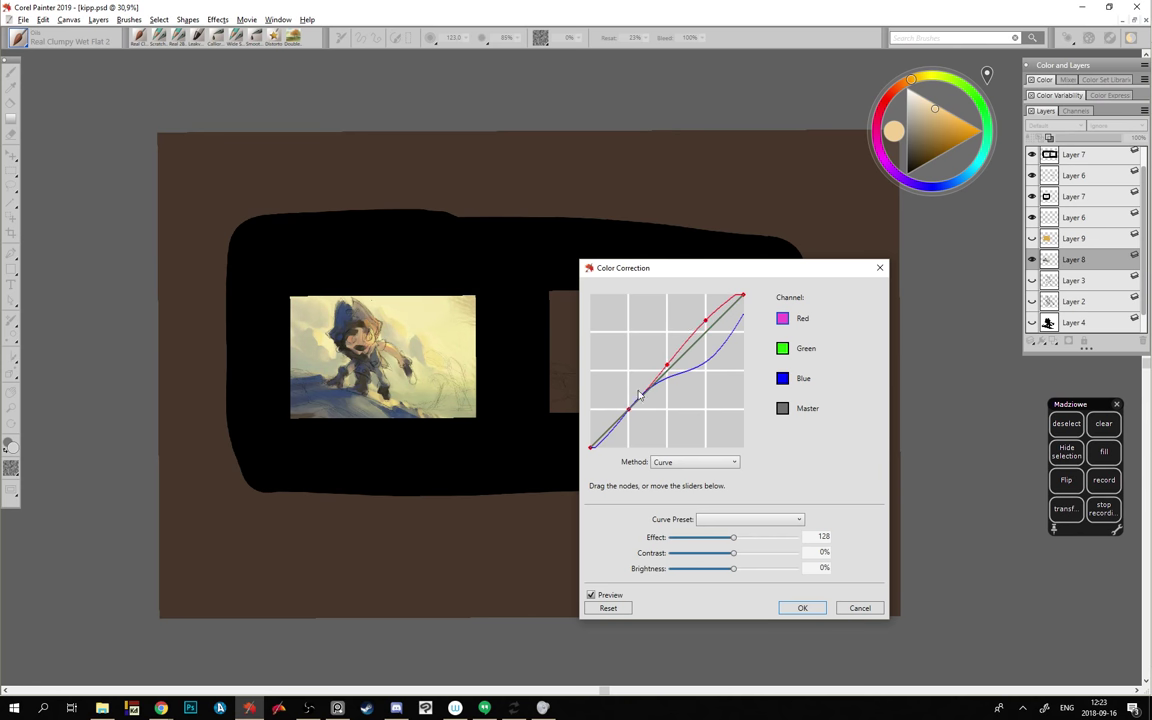
pyautogui.moveTo(629, 420)
pyautogui.mouseDown()
pyautogui.moveTo(626, 382)
pyautogui.moveTo(628, 403)
pyautogui.mouseUp()
pyautogui.moveTo(669, 363); pyautogui.dragTo(676, 370)
pyautogui.moveTo(706, 323)
pyautogui.mouseDown()
pyautogui.moveTo(708, 354)
pyautogui.moveTo(707, 324)
pyautogui.mouseUp()
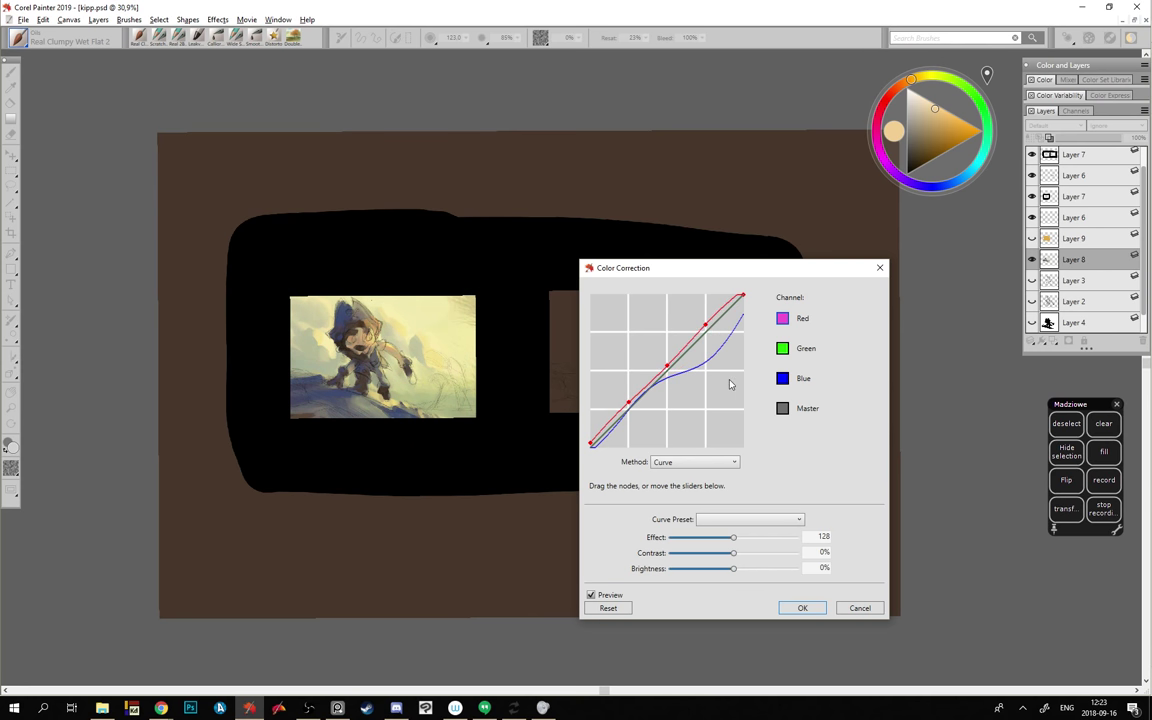
# - Try pulling the green channel's curve down through the midtones, and discard the whole color correction
pyautogui.click(783, 349)
pyautogui.moveTo(707, 337)
pyautogui.mouseDown()
pyautogui.moveTo(690, 372)
pyautogui.moveTo(697, 321)
pyautogui.moveTo(700, 342)
pyautogui.mouseUp()
pyautogui.moveTo(627, 410); pyautogui.dragTo(667, 393)
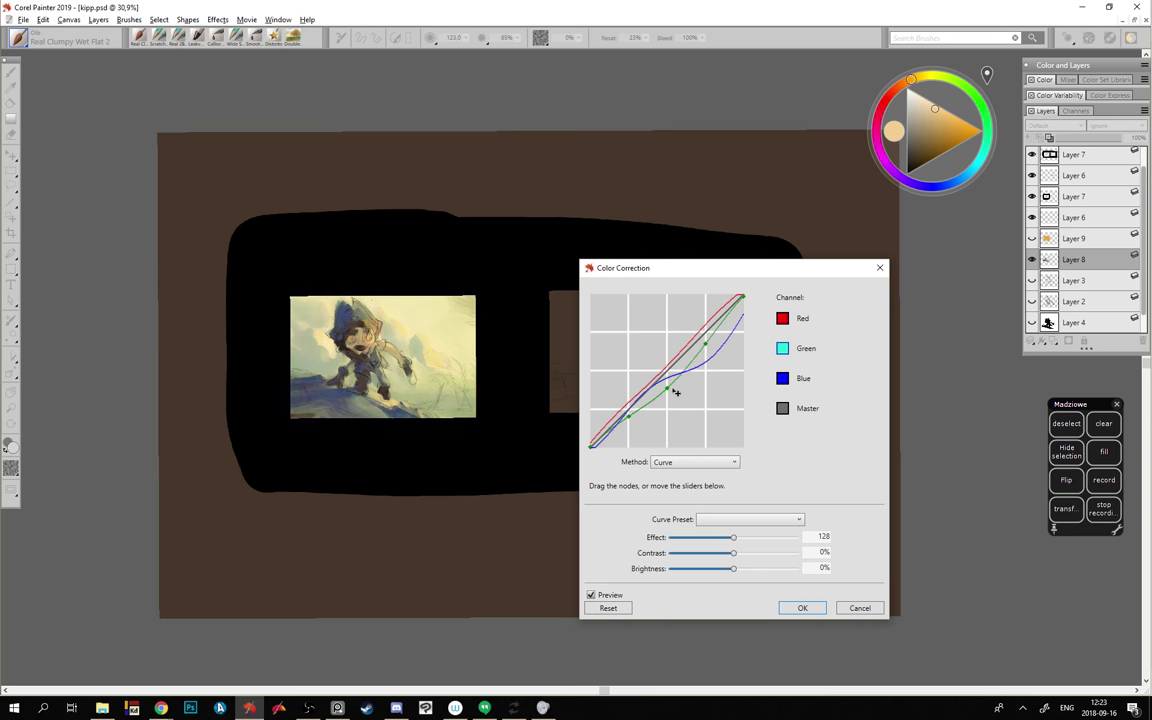
pyautogui.click(855, 609)
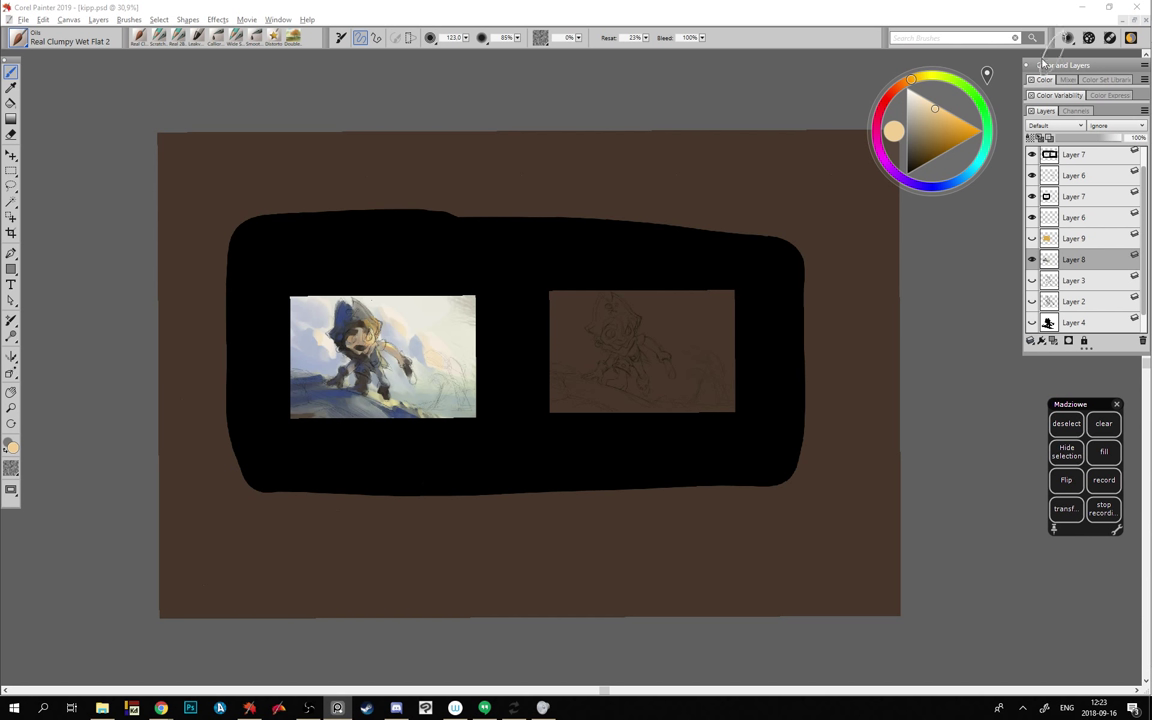
# - Block in the second thumbnail's sky with dark saturated blue, and cover most of the frame with muted dark blue-violet
pyautogui.click(941, 189)
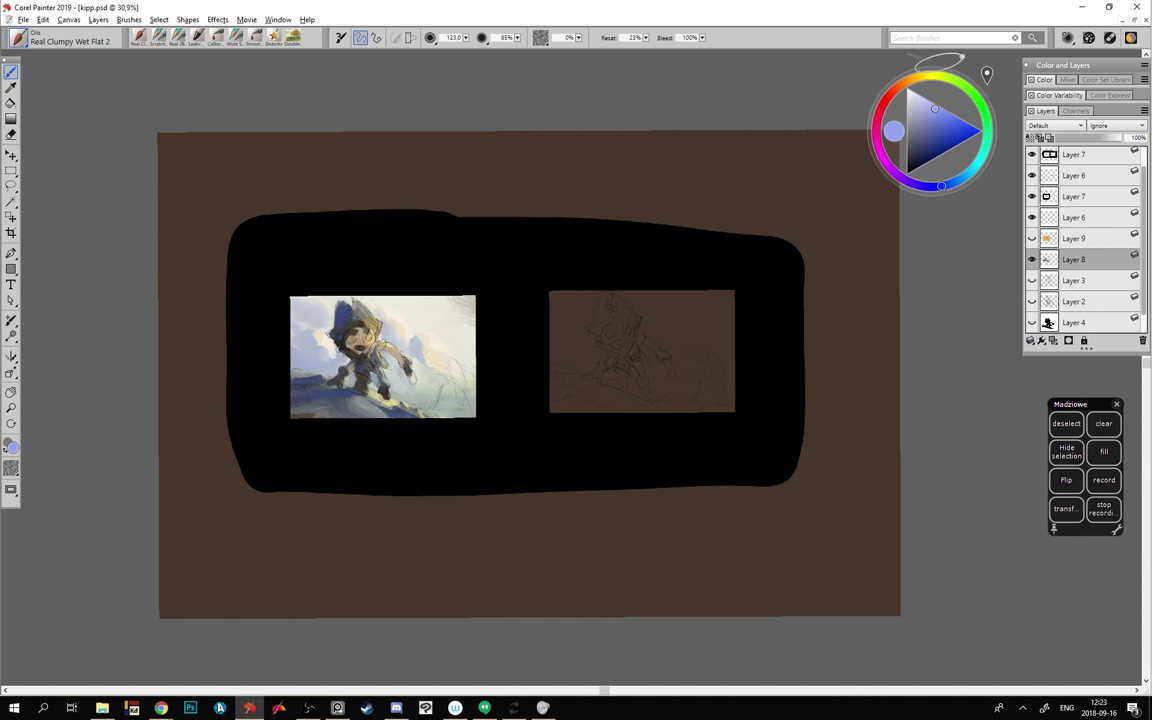
pyautogui.moveTo(919, 154); pyautogui.dragTo(928, 147)
pyautogui.click(925, 153)
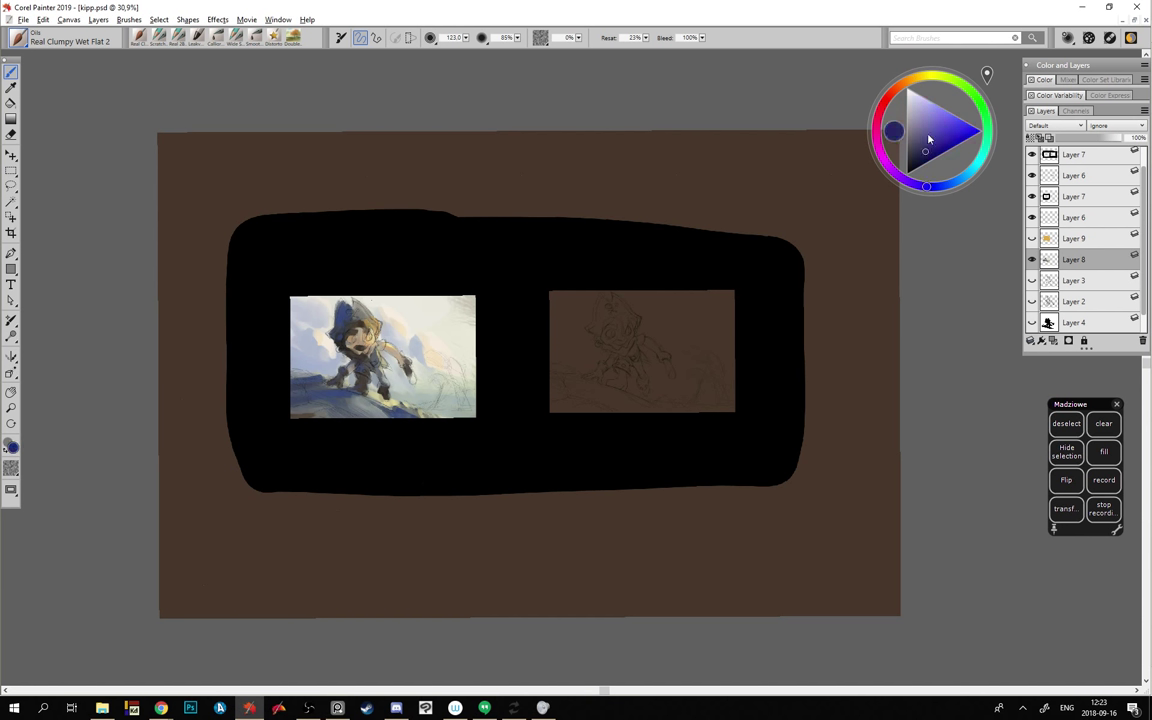
pyautogui.moveTo(594, 296); pyautogui.dragTo(722, 356)
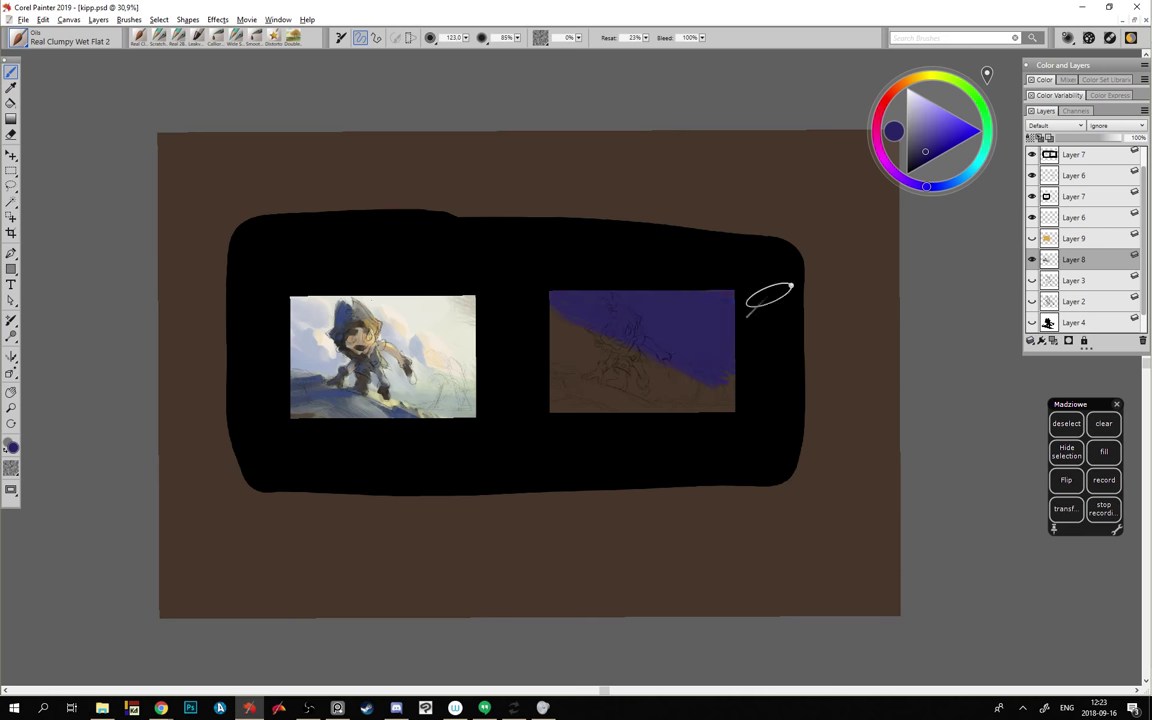
pyautogui.click(917, 149)
pyautogui.click(915, 153)
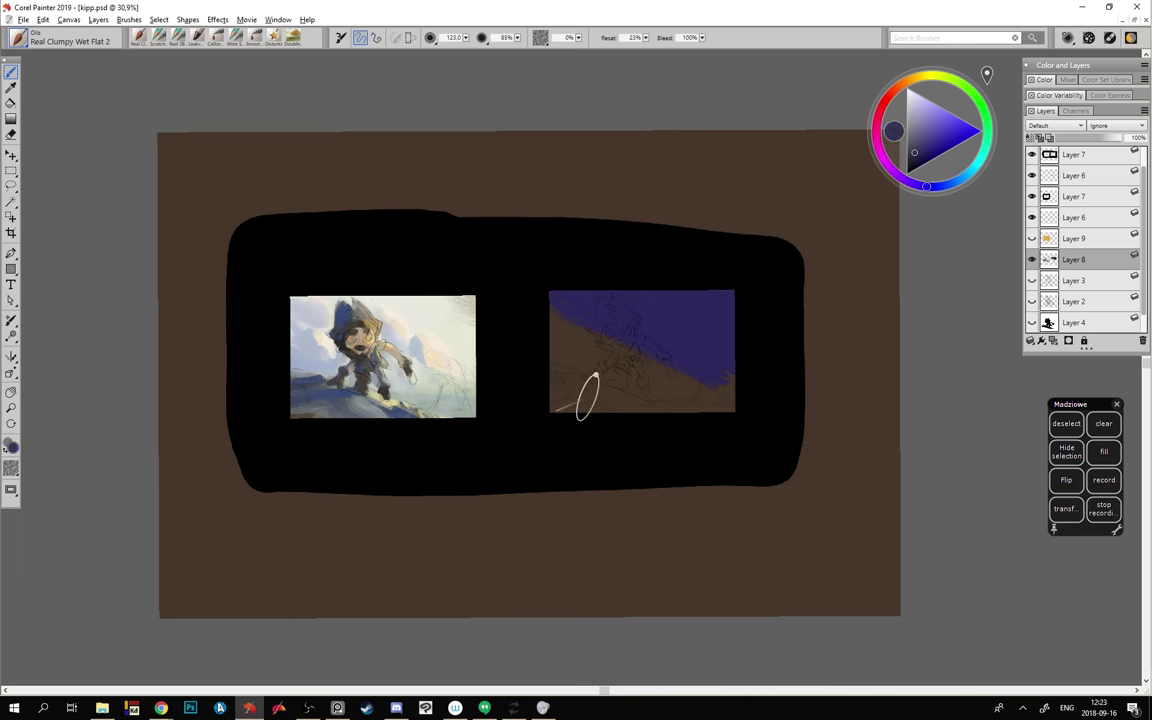
pyautogui.moveTo(563, 325)
pyautogui.mouseDown()
pyautogui.moveTo(682, 380)
pyautogui.moveTo(718, 329)
pyautogui.mouseUp()
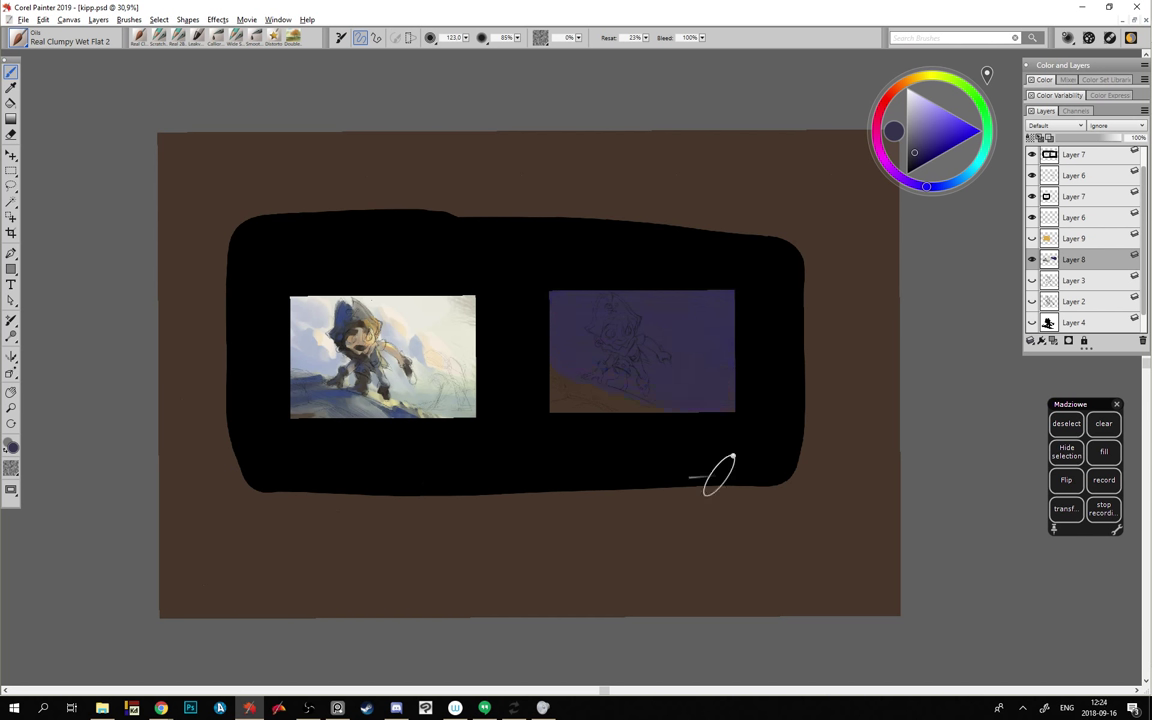
# - Brighten the second thumbnail's night sky around and behind the character with progressively lighter, greyer blue strokes
pyautogui.click(940, 186)
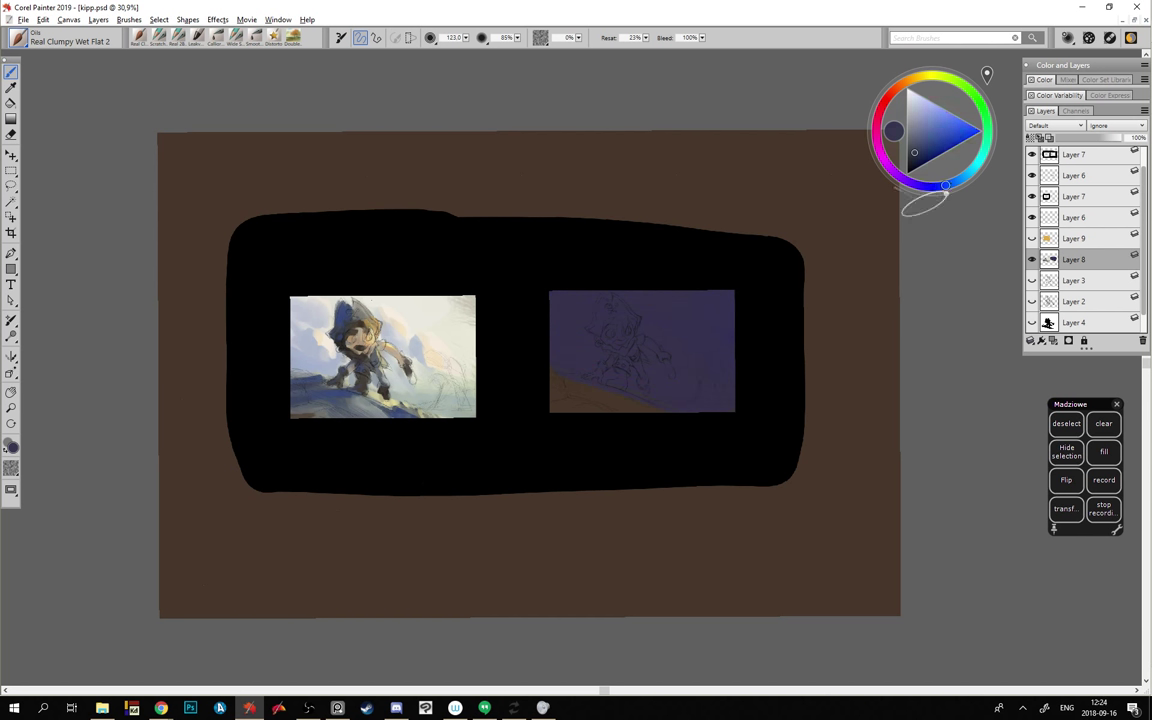
pyautogui.click(929, 146)
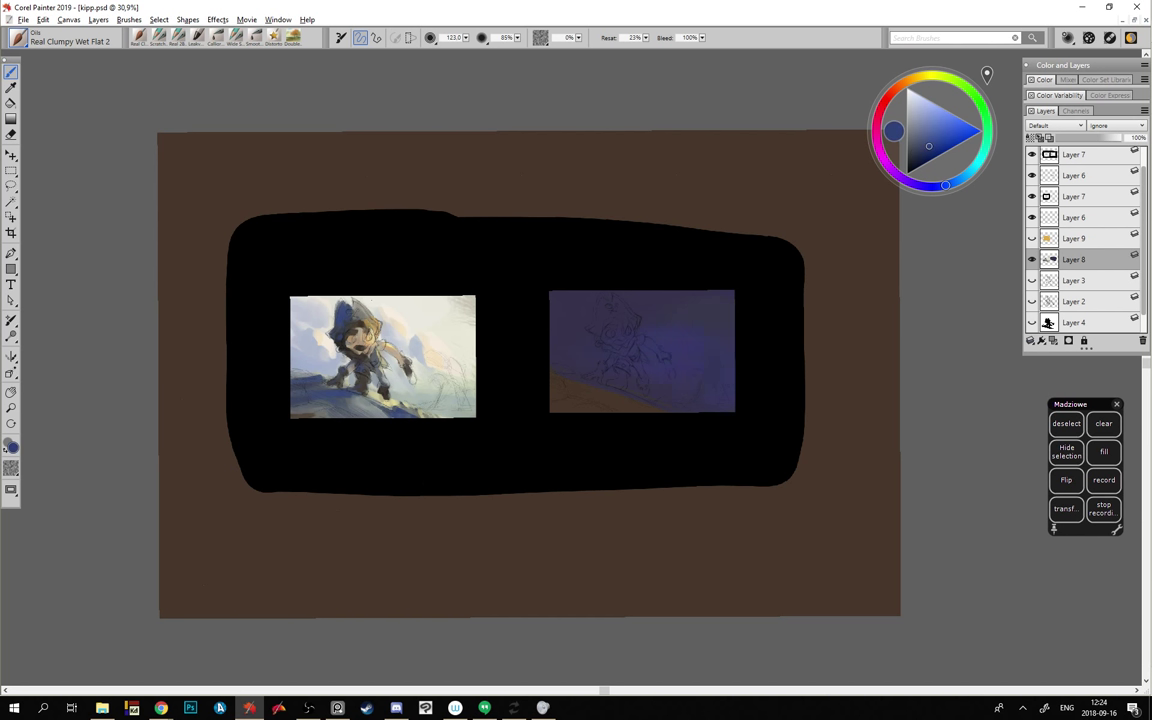
pyautogui.click(921, 135)
pyautogui.moveTo(680, 350)
pyautogui.mouseDown()
pyautogui.moveTo(728, 305)
pyautogui.moveTo(712, 294)
pyautogui.moveTo(722, 375)
pyautogui.mouseUp()
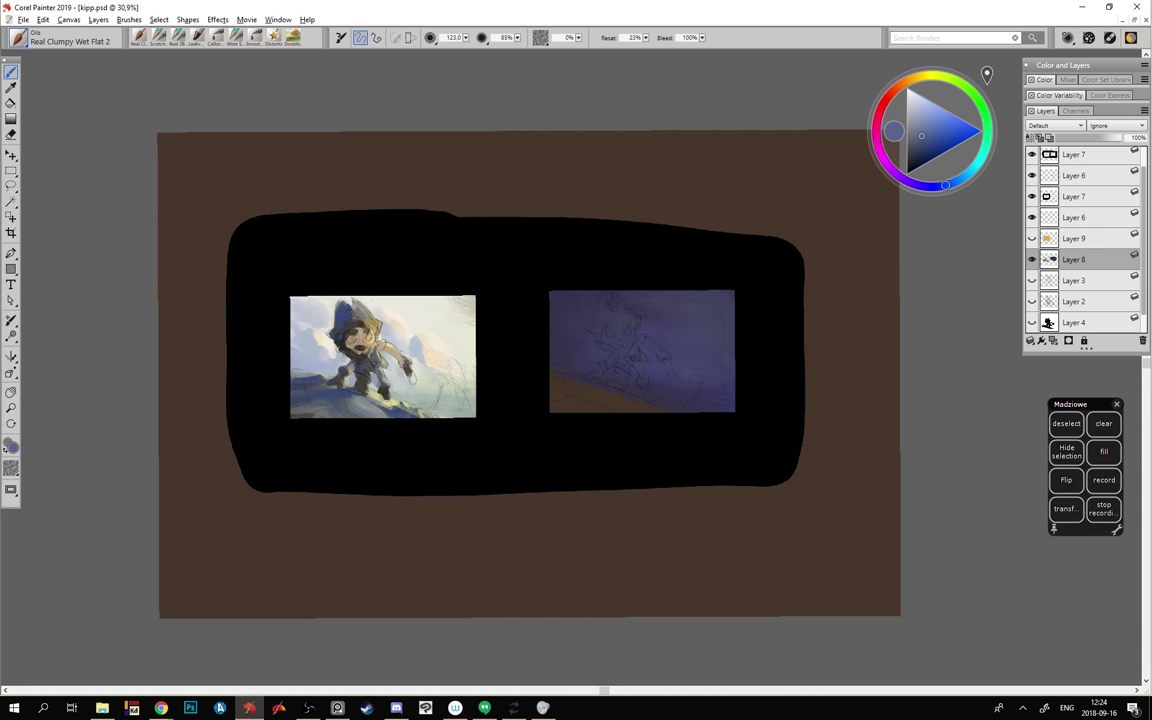
pyautogui.moveTo(600, 355)
pyautogui.mouseDown()
pyautogui.moveTo(668, 358)
pyautogui.moveTo(680, 328)
pyautogui.moveTo(705, 362)
pyautogui.moveTo(690, 345)
pyautogui.mouseUp()
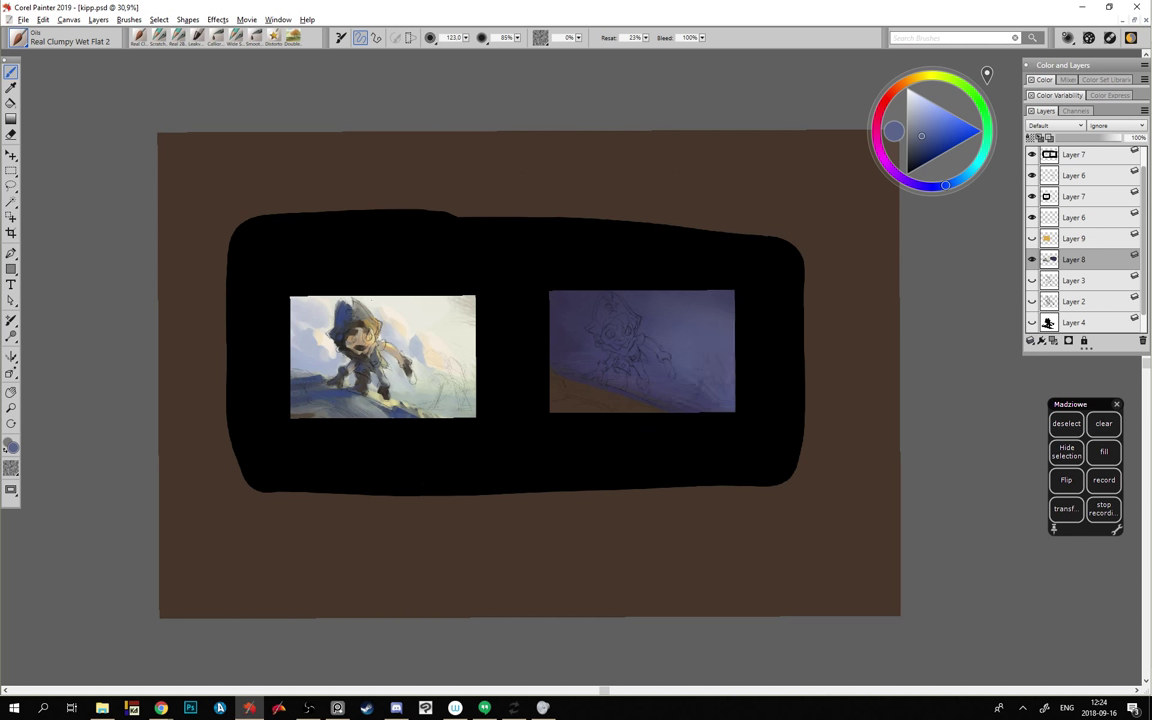
pyautogui.moveTo(585, 335); pyautogui.dragTo(720, 400)
# - Paint cool grey-blue mist across the sky and slope edge in front of the character
pyautogui.click(963, 177)
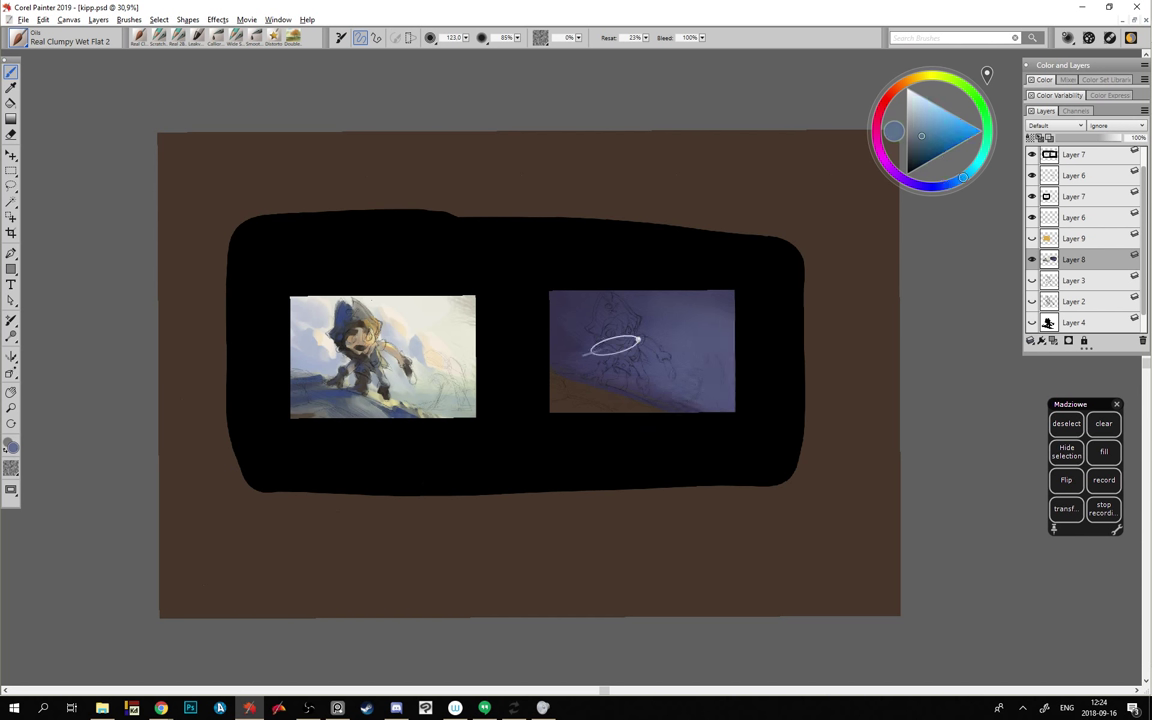
pyautogui.moveTo(615, 345)
pyautogui.mouseDown()
pyautogui.moveTo(640, 372)
pyautogui.moveTo(766, 373)
pyautogui.mouseUp()
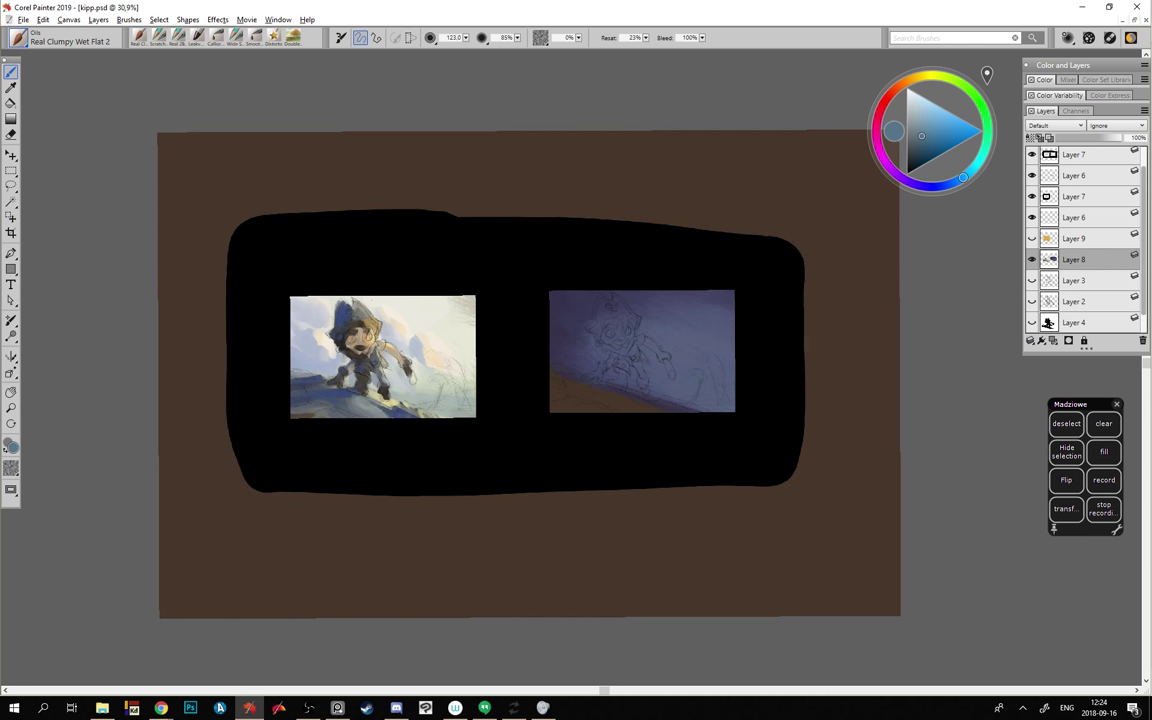
pyautogui.click(911, 126)
pyautogui.moveTo(630, 375); pyautogui.dragTo(755, 391)
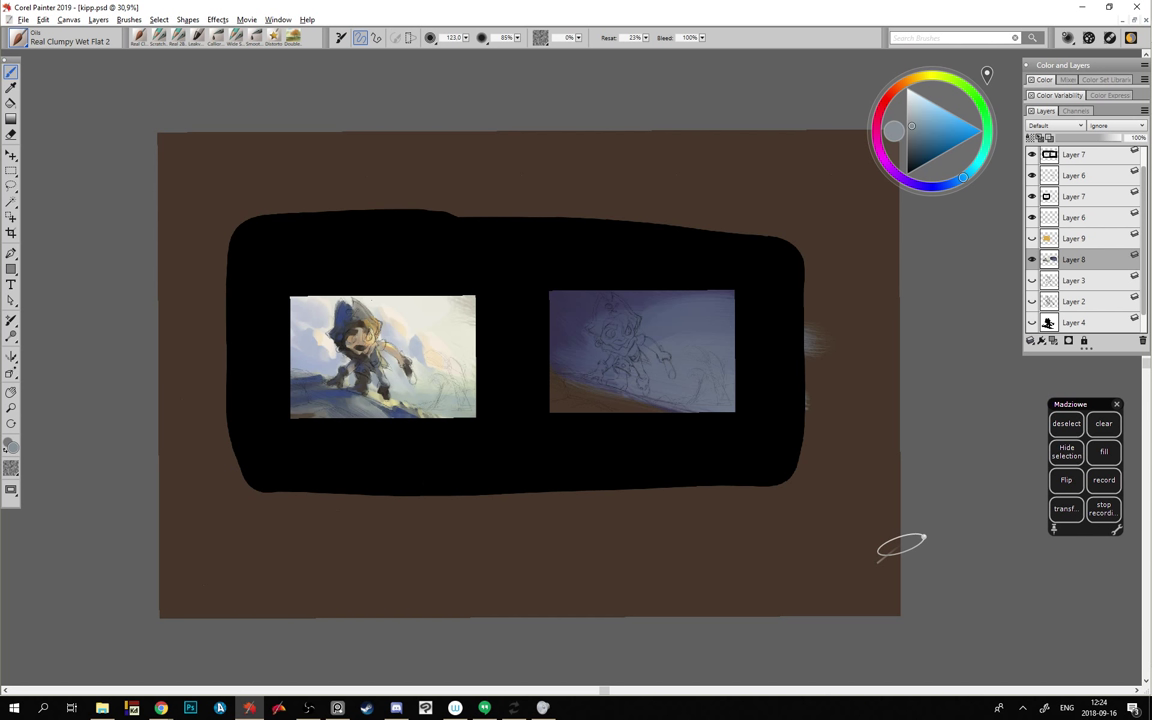
# - Rework the slope under the character with brown sampled from the ground, reducing the brush size to 66.4
pyautogui.click(918, 77)
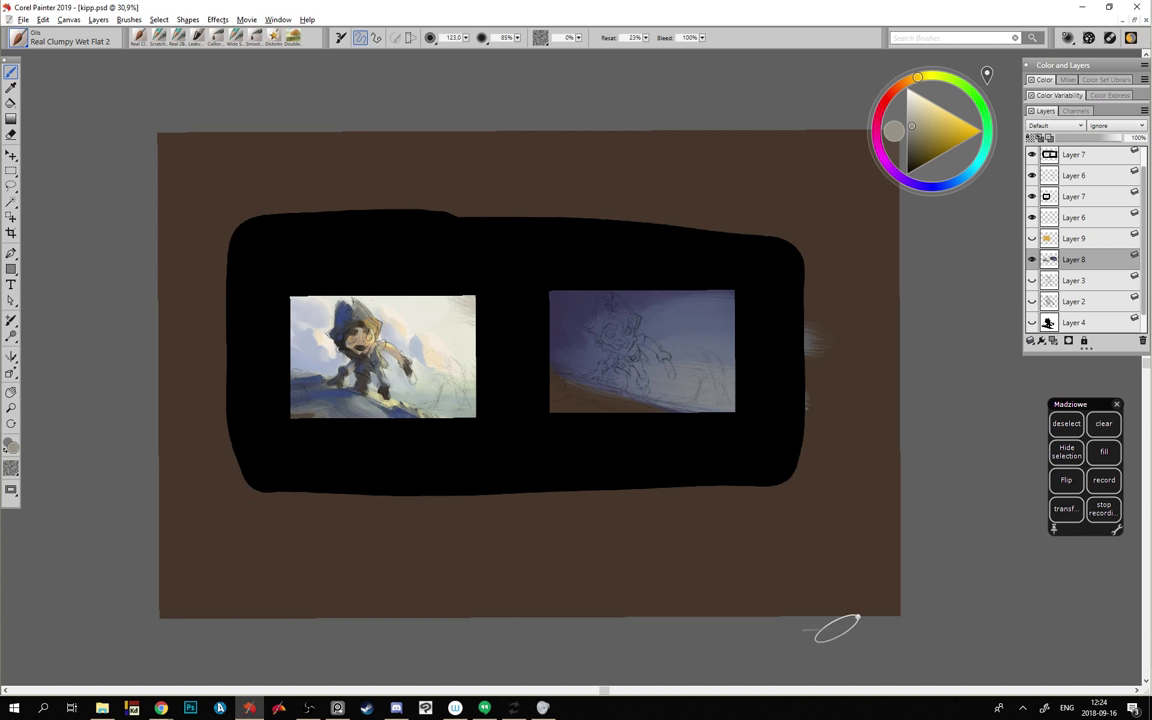
pyautogui.keyDown('alt'); pyautogui.click(617, 408); pyautogui.keyUp('alt')
pyautogui.moveTo(628, 406)
pyautogui.mouseDown()
pyautogui.moveTo(590, 405)
pyautogui.moveTo(565, 385)
pyautogui.mouseUp()
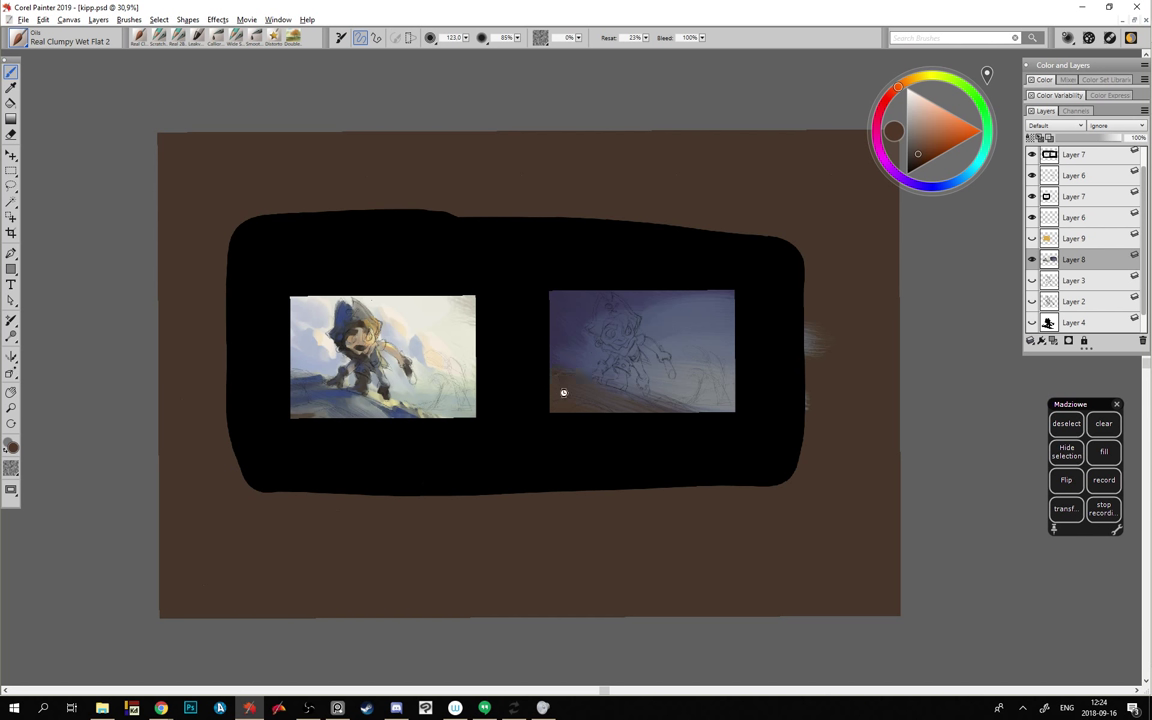
pyautogui.press('[')
pyautogui.moveTo(515, 416); pyautogui.dragTo(516, 418)
pyautogui.moveTo(577, 389); pyautogui.dragTo(601, 394)
# - Paint a small salmon-orange flame beside the character's outstretched hand
pyautogui.keyDown('alt'); pyautogui.click(605, 398); pyautogui.keyUp('alt')
pyautogui.click(904, 83)
pyautogui.click(920, 95)
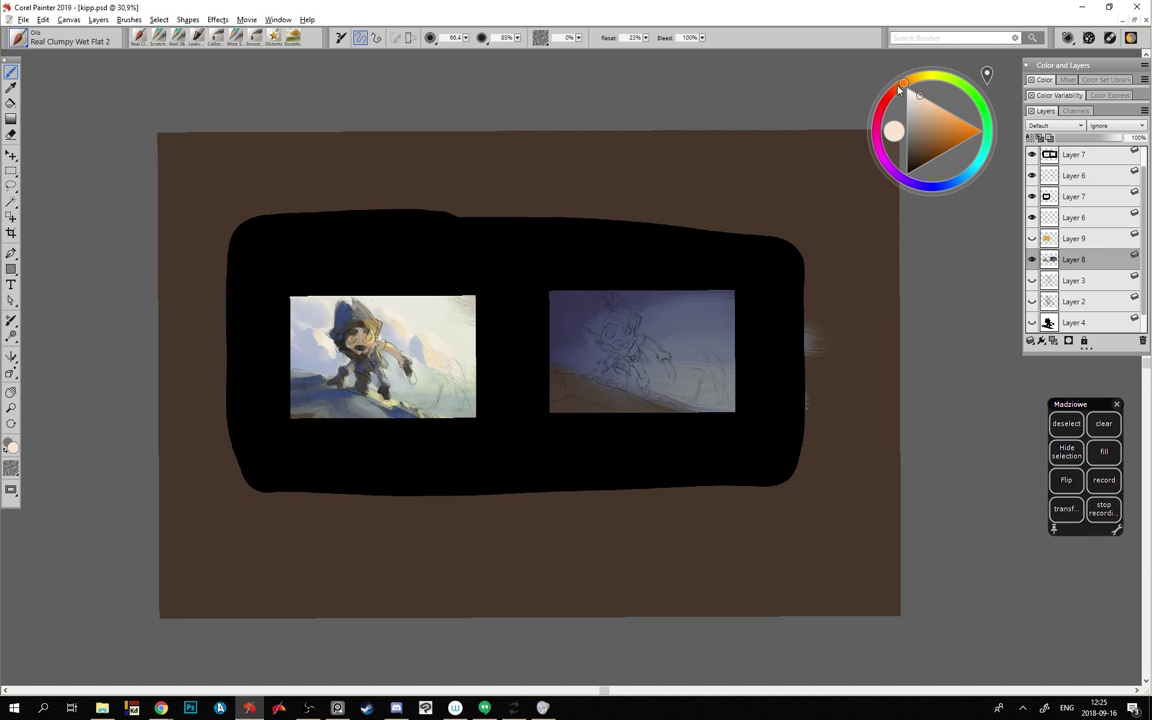
pyautogui.moveTo(899, 89); pyautogui.dragTo(951, 114)
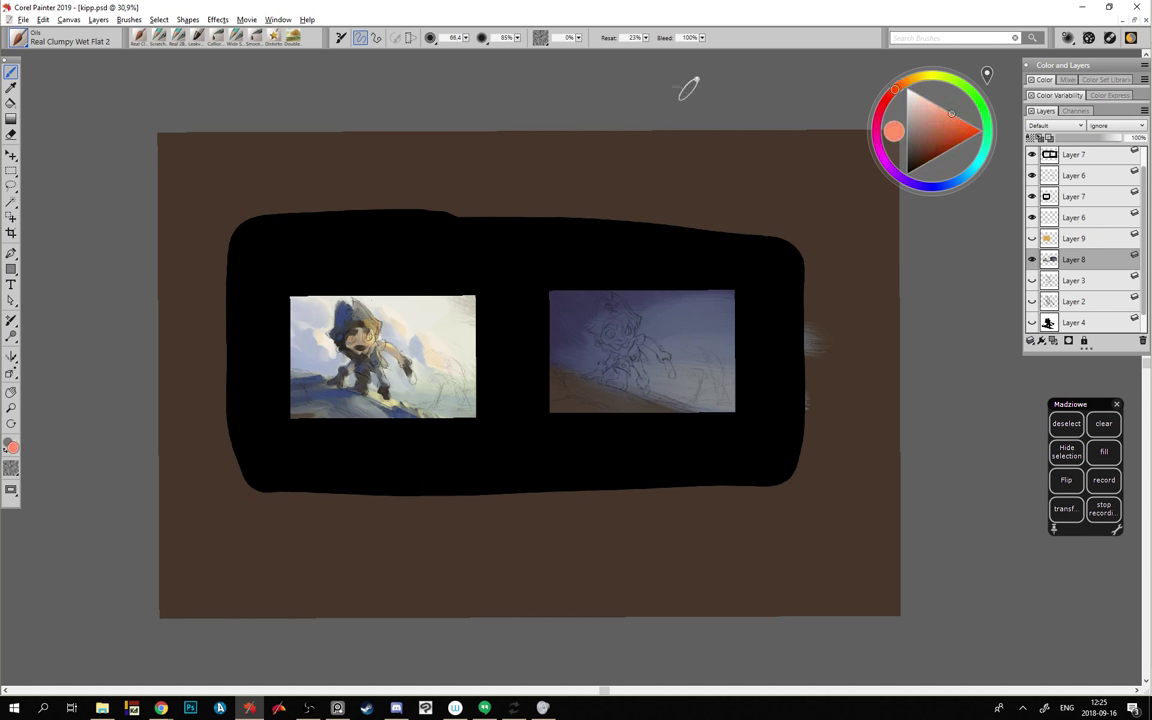
pyautogui.moveTo(661, 360)
pyautogui.mouseDown()
pyautogui.moveTo(681, 387)
pyautogui.moveTo(661, 425)
pyautogui.moveTo(660, 340)
pyautogui.moveTo(669, 378)
pyautogui.mouseUp()
# - Add a near-white warm core to the flame beside the character's hand
pyautogui.click(914, 92)
pyautogui.click(916, 79)
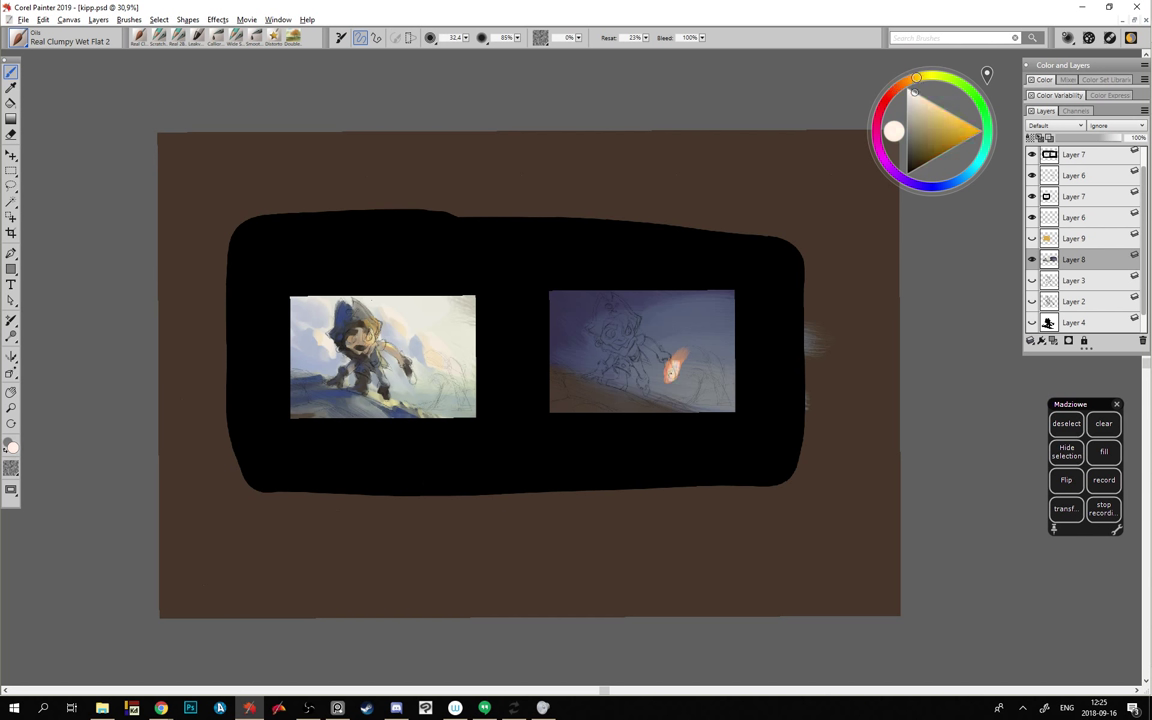
pyautogui.moveTo(669, 370); pyautogui.dragTo(661, 390)
pyautogui.click(907, 81)
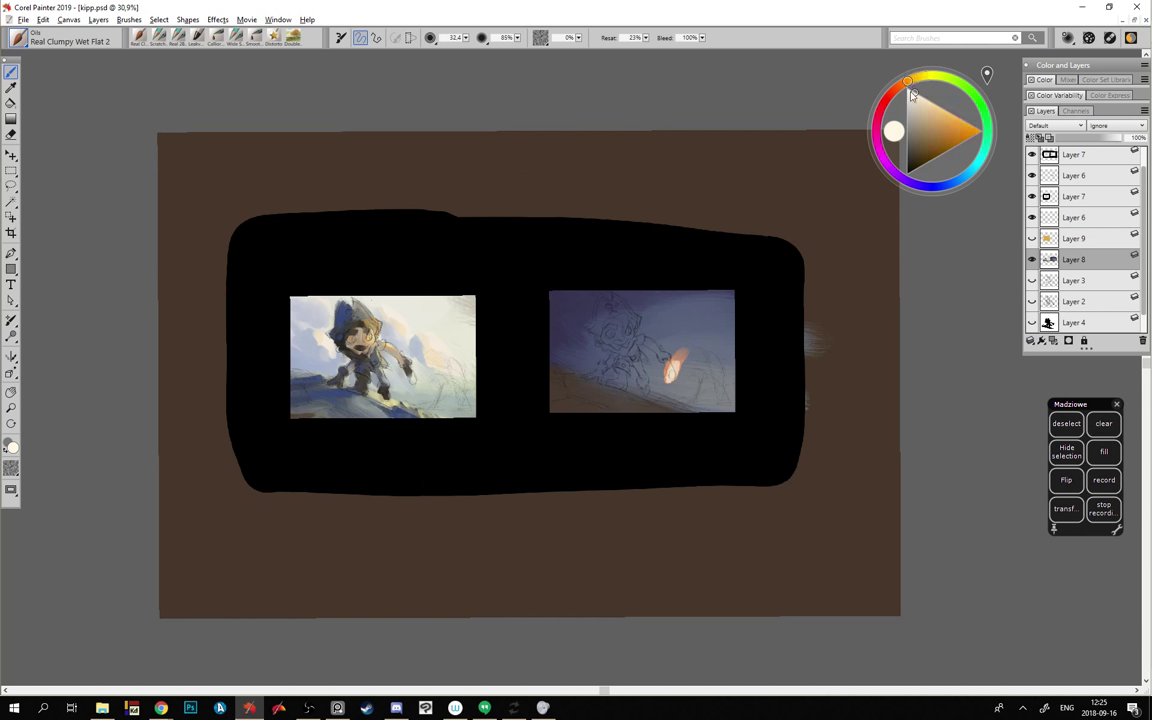
pyautogui.click(934, 104)
pyautogui.click(908, 88)
# - Block in burnt-orange light on the character's face and chest, undoing the first strokes made in lighter orange
pyautogui.keyDown('alt'); pyautogui.click(676, 376); pyautogui.keyUp('alt')
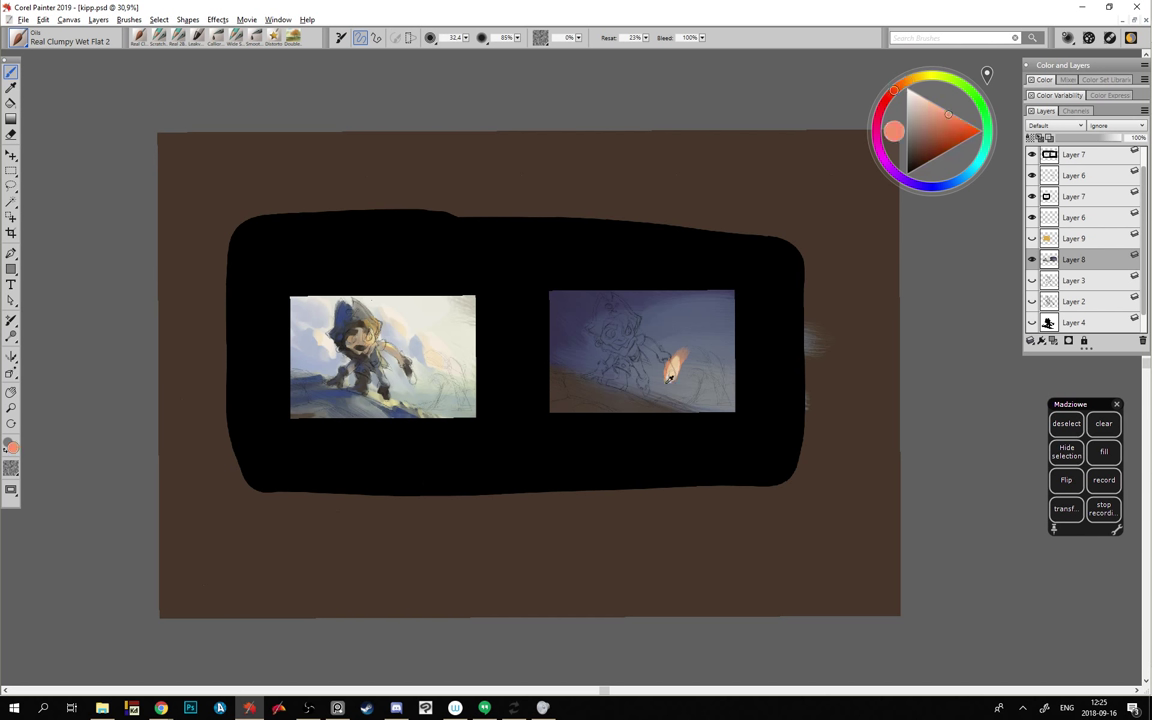
pyautogui.click(901, 88)
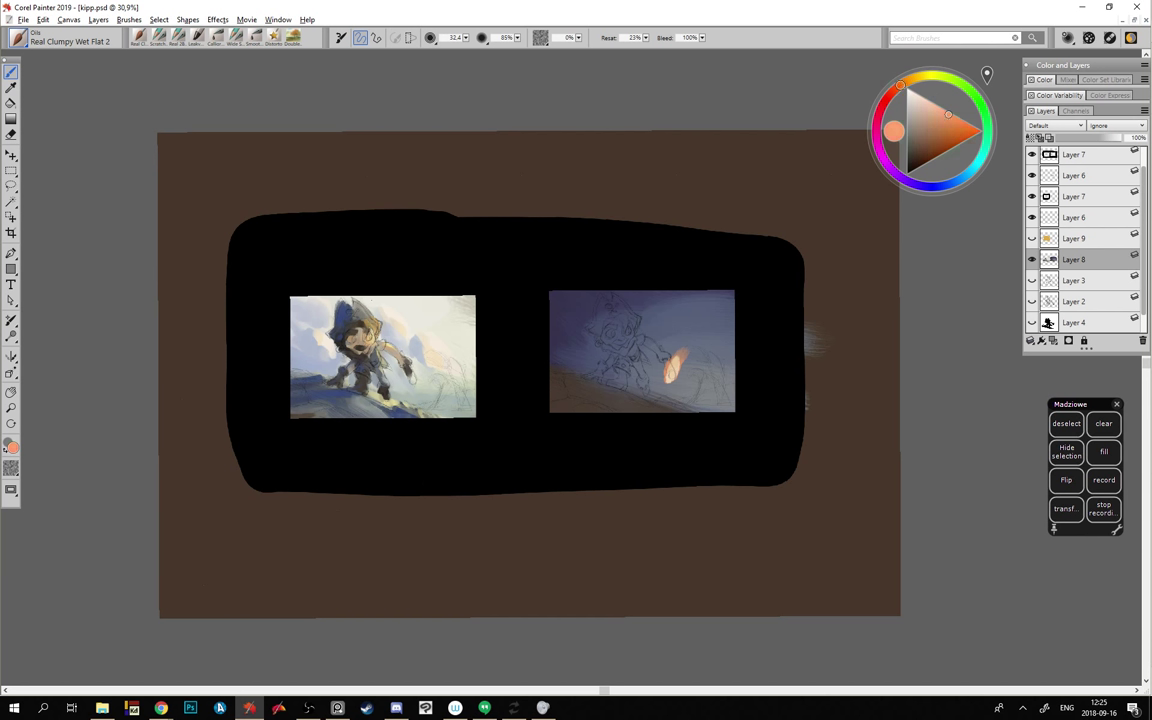
pyautogui.moveTo(628, 330); pyautogui.dragTo(620, 347)
pyautogui.hotkey('ctrl', 'z')
pyautogui.hotkey('ctrl', 'z')
pyautogui.click(951, 135)
pyautogui.click(952, 129)
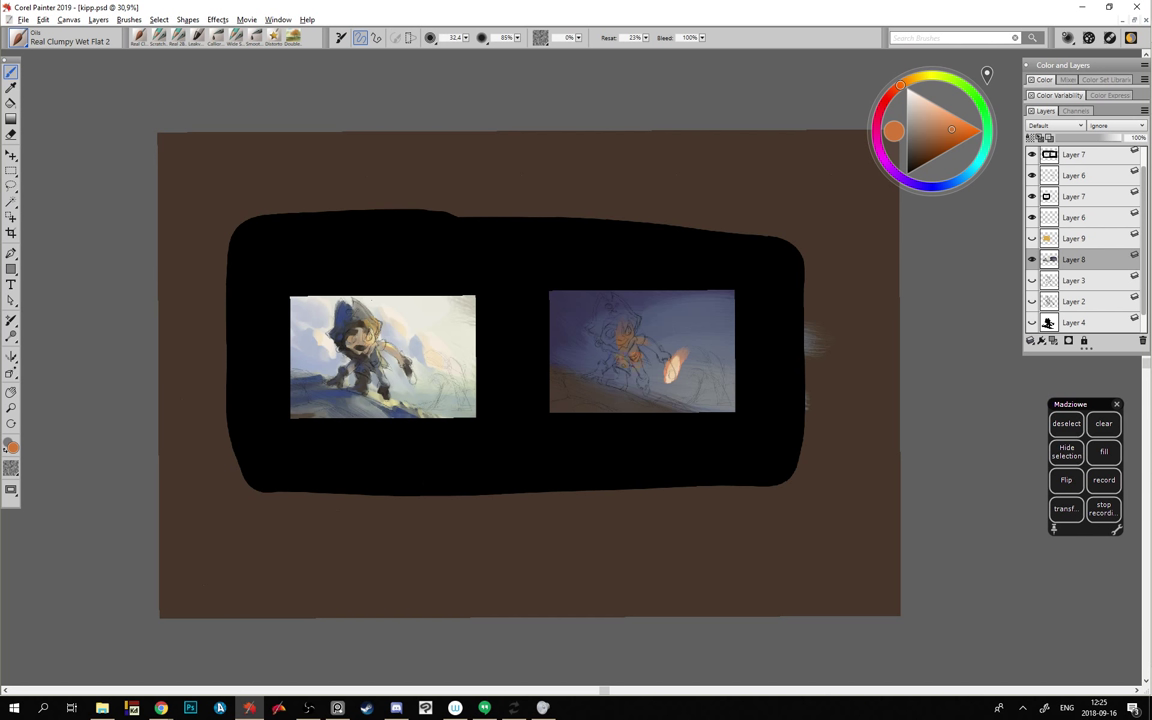
# - Paint the character's hat, hair, arms and legs as near-black navy shadow shapes
pyautogui.keyDown('alt'); pyautogui.click(590, 351); pyautogui.keyUp('alt')
pyautogui.moveTo(916, 152); pyautogui.dragTo(910, 168)
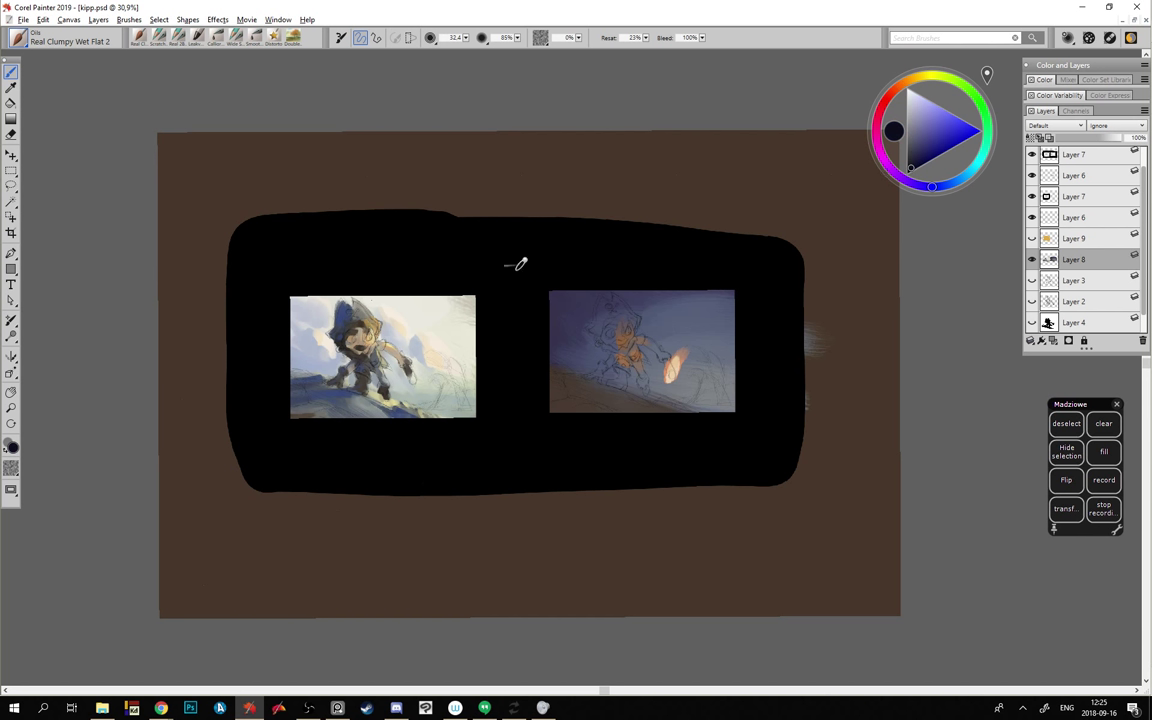
pyautogui.moveTo(600, 300)
pyautogui.mouseDown()
pyautogui.moveTo(598, 340)
pyautogui.moveTo(615, 304)
pyautogui.moveTo(626, 312)
pyautogui.mouseUp()
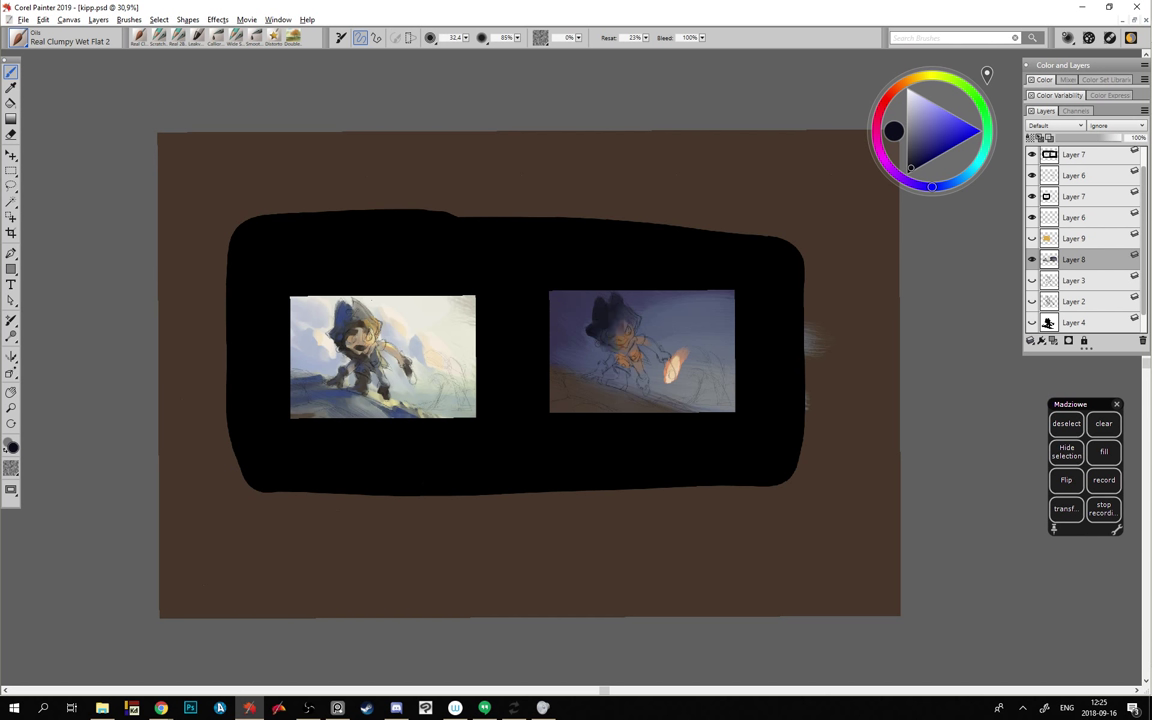
pyautogui.press('[')
pyautogui.moveTo(592, 330)
pyautogui.mouseDown()
pyautogui.moveTo(592, 341)
pyautogui.moveTo(605, 335)
pyautogui.mouseUp()
pyautogui.click(1040, 137)
pyautogui.moveTo(641, 373); pyautogui.dragTo(644, 389)
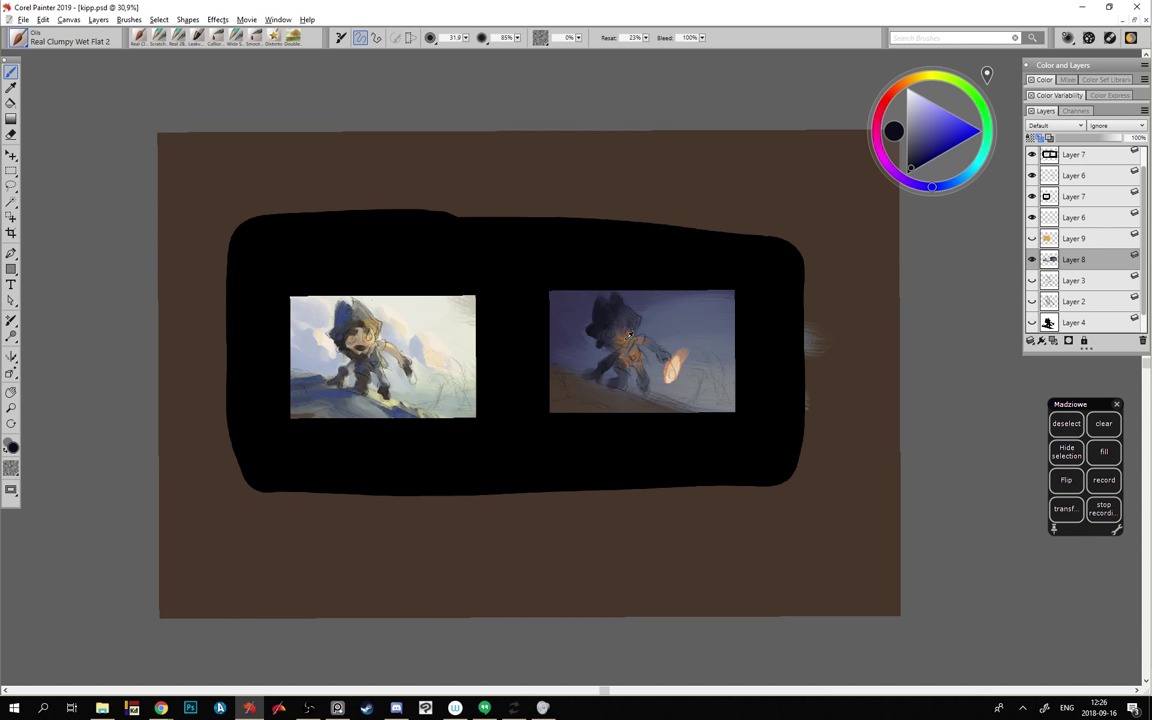
# - Paint reddish-orange reflected light on the character's face, hair and torso, starting from tones sampled off the face
pyautogui.keyDown('alt'); pyautogui.click(627, 338); pyautogui.keyUp('alt')
pyautogui.keyDown('alt'); pyautogui.click(628, 337); pyautogui.keyUp('alt')
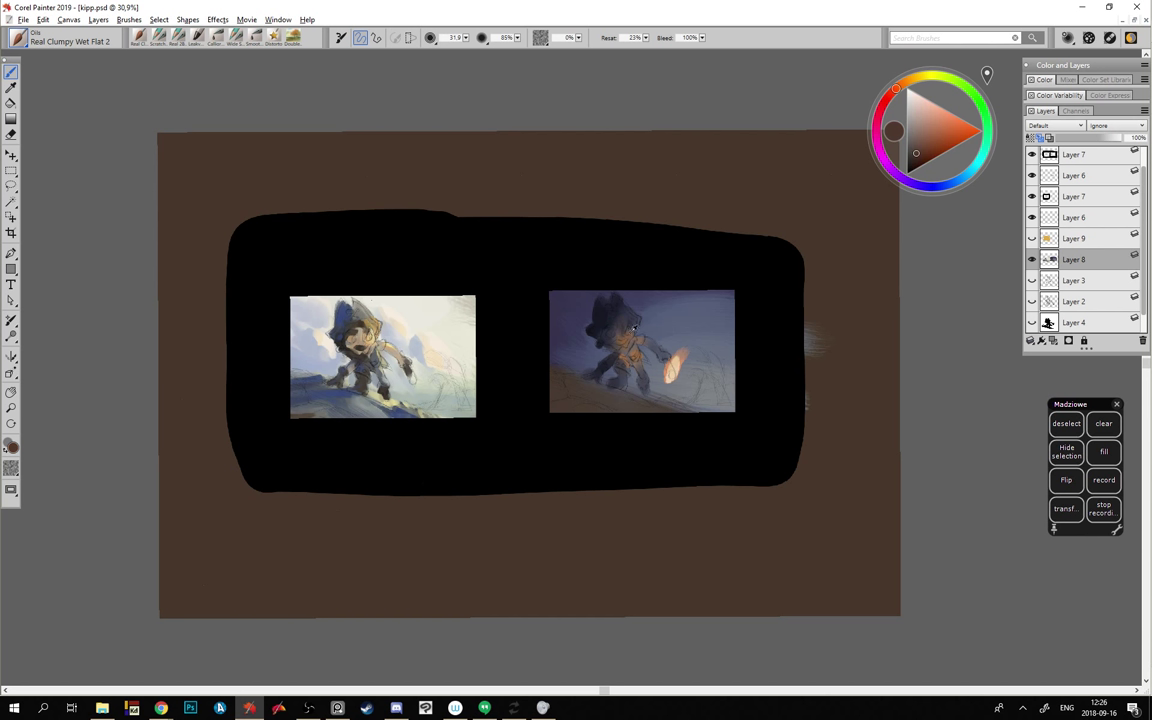
pyautogui.keyDown('alt'); pyautogui.click(618, 333); pyautogui.keyUp('alt')
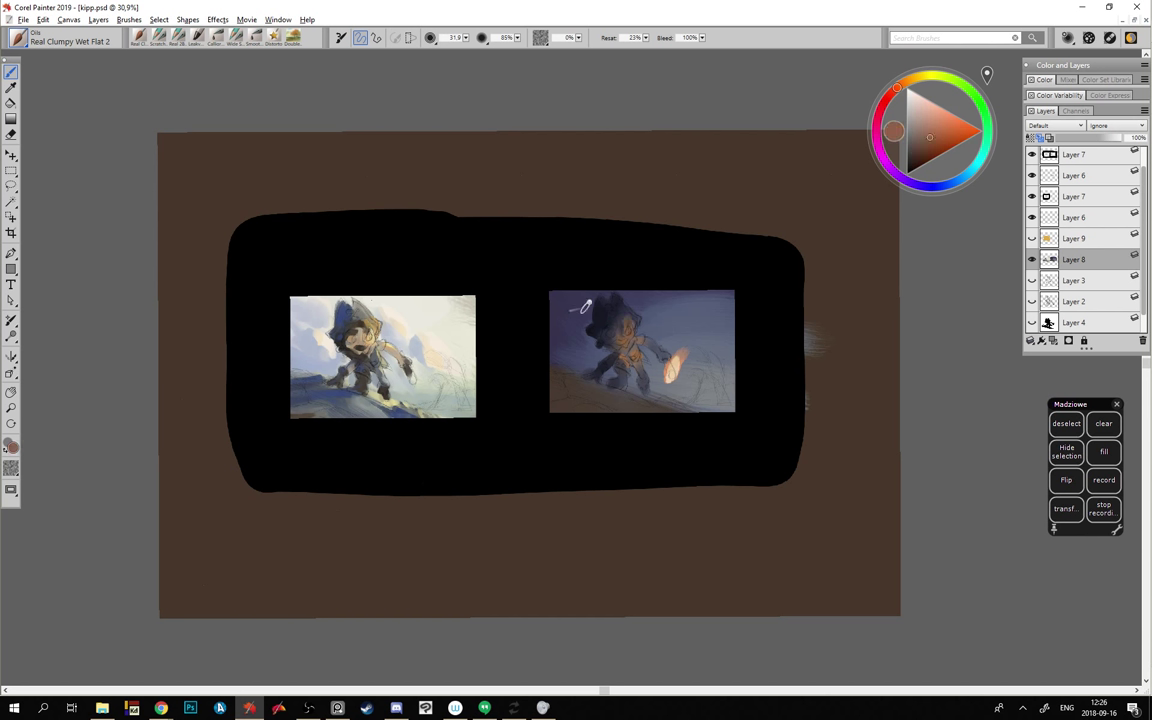
pyautogui.click(946, 133)
pyautogui.moveTo(619, 363)
pyautogui.mouseDown()
pyautogui.moveTo(635, 437)
pyautogui.moveTo(614, 453)
pyautogui.mouseUp()
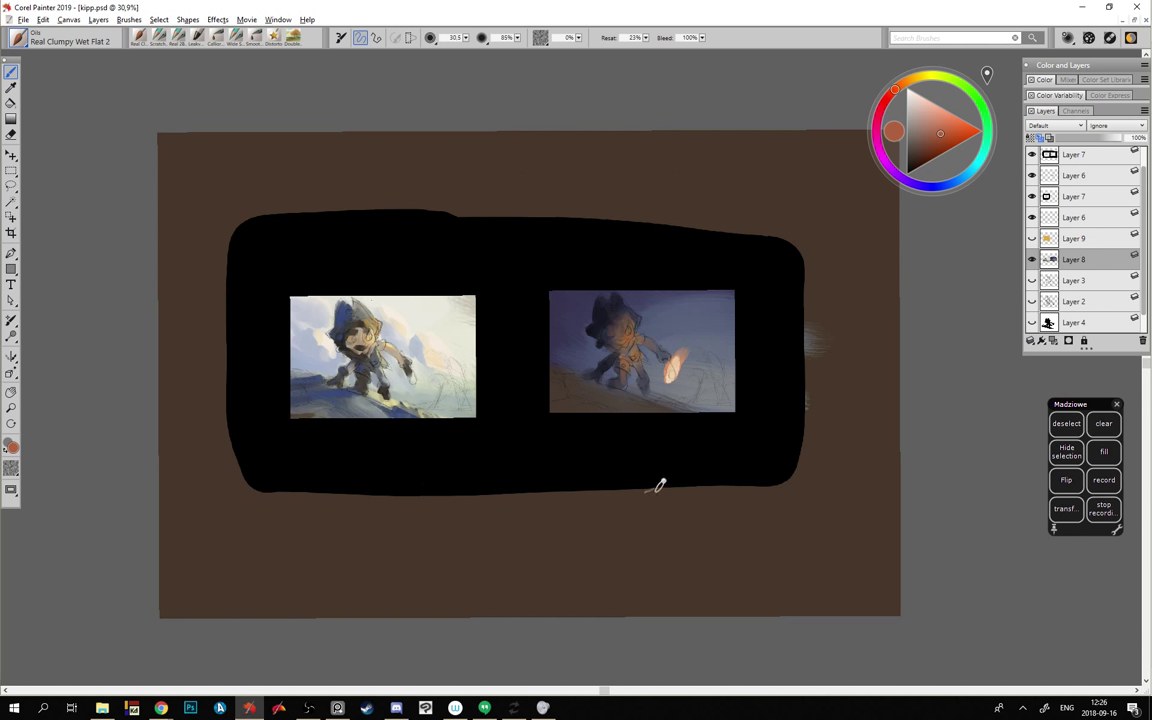
# - Paint the flame's glow onto the character's legs in deep, saturated red-orange
pyautogui.keyDown('alt'); pyautogui.click(556, 322); pyautogui.keyUp('alt')
pyautogui.keyDown('alt'); pyautogui.click(619, 378); pyautogui.keyUp('alt')
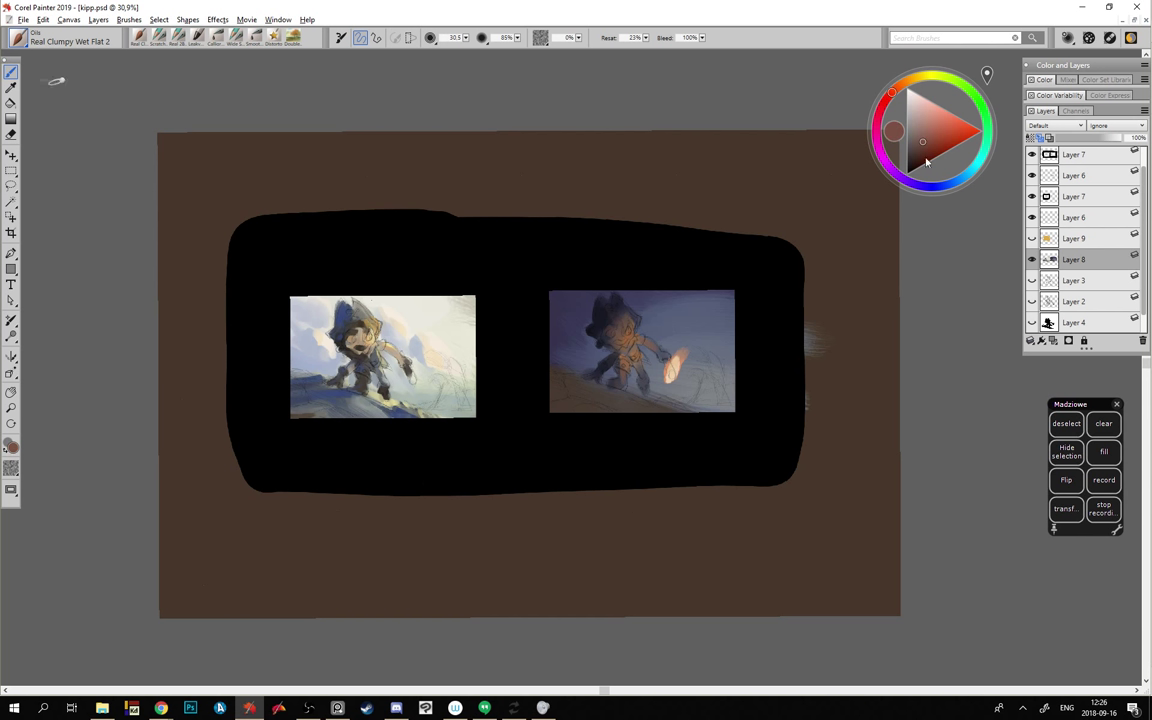
pyautogui.moveTo(937, 149); pyautogui.dragTo(940, 139)
pyautogui.moveTo(892, 92)
pyautogui.mouseDown()
pyautogui.moveTo(864, 77)
pyautogui.moveTo(899, 104)
pyautogui.mouseUp()
pyautogui.click(894, 89)
pyautogui.click(946, 143)
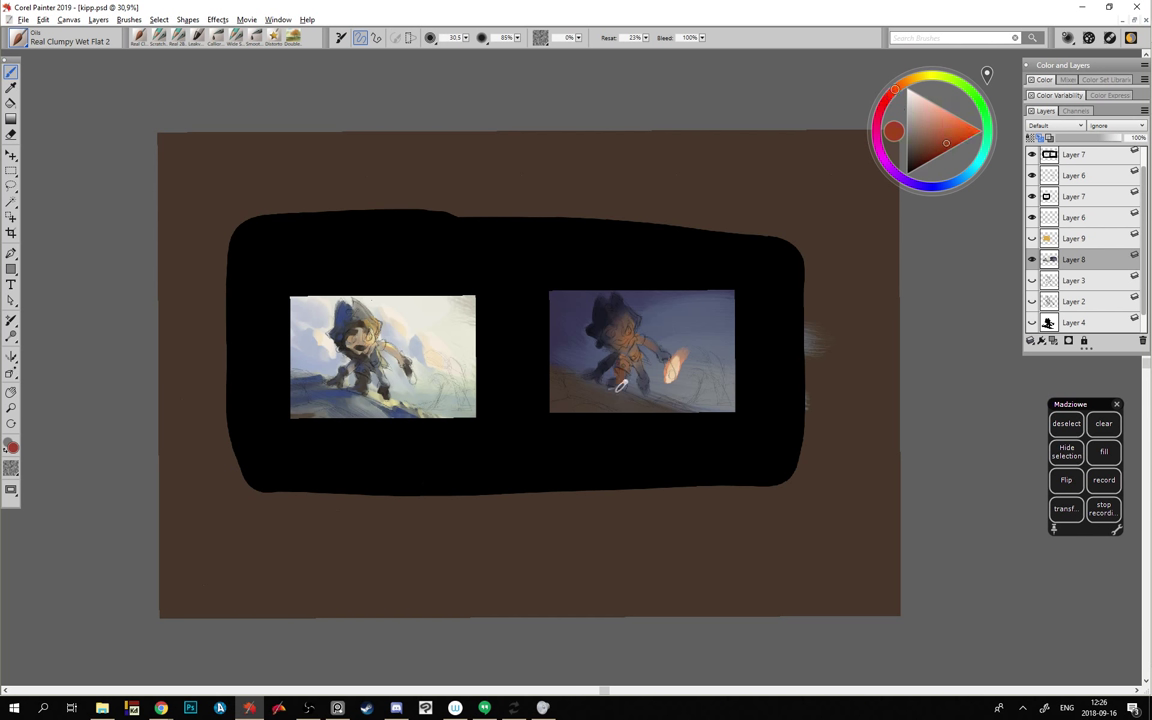
# - Shade the character's rear foot and lower leg with dark grey and dark reddish brown
pyautogui.click(907, 153)
pyautogui.moveTo(596, 385); pyautogui.dragTo(604, 384)
pyautogui.click(929, 150)
pyautogui.moveTo(604, 388)
pyautogui.mouseDown()
pyautogui.moveTo(609, 375)
pyautogui.moveTo(622, 384)
pyautogui.mouseUp()
# - Add muted blue-violet touches to the character's clothing around the chest
pyautogui.moveTo(921, 184); pyautogui.dragTo(936, 186)
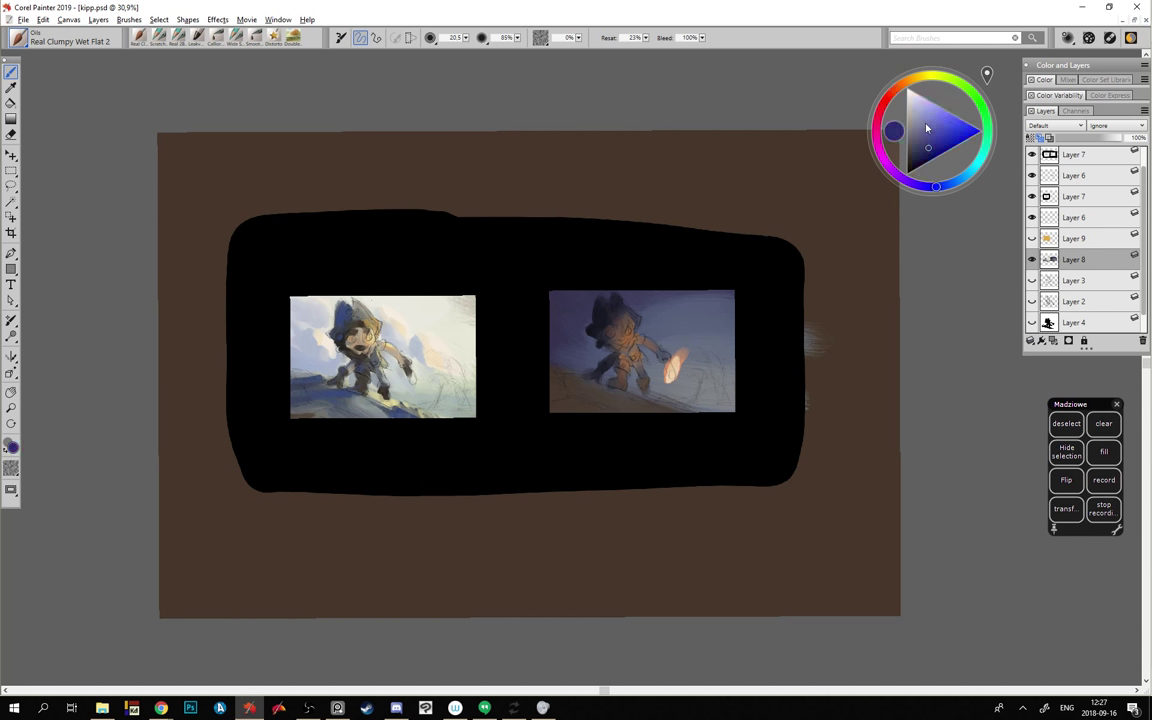
pyautogui.click(925, 153)
pyautogui.click(929, 141)
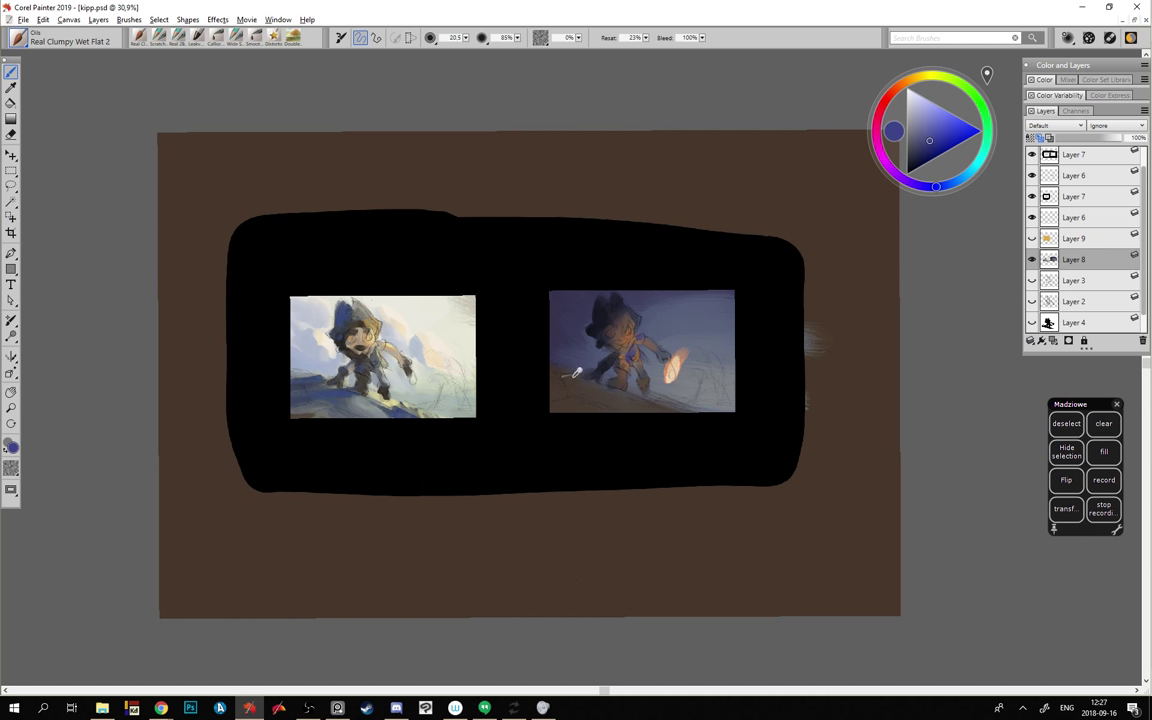
# - Touch up the night thumbnail's dark areas with sampled reddish-brown and dark blue tones, adjusting the brush size to 13.7
pyautogui.keyDown('alt'); pyautogui.click(606, 336); pyautogui.keyUp('alt')
pyautogui.keyDown('alt'); pyautogui.click(617, 349); pyautogui.keyUp('alt')
pyautogui.moveTo(546, 303); pyautogui.dragTo(558, 315)
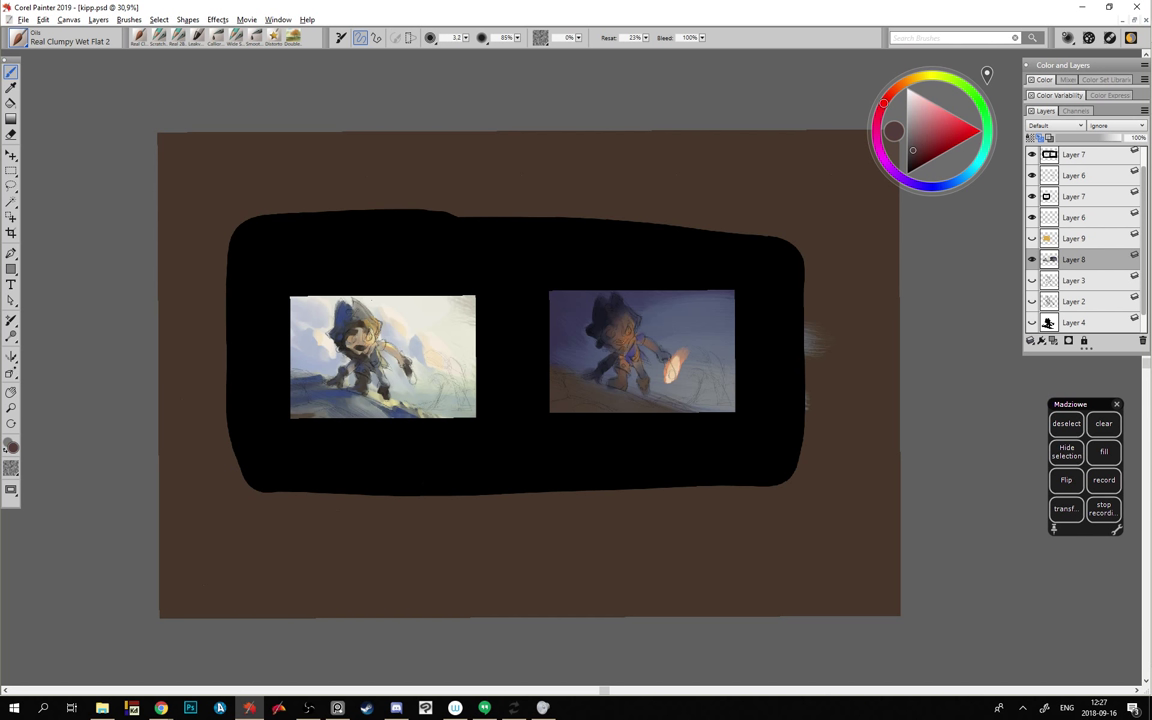
pyautogui.keyDown('alt'); pyautogui.click(553, 297); pyautogui.keyUp('alt')
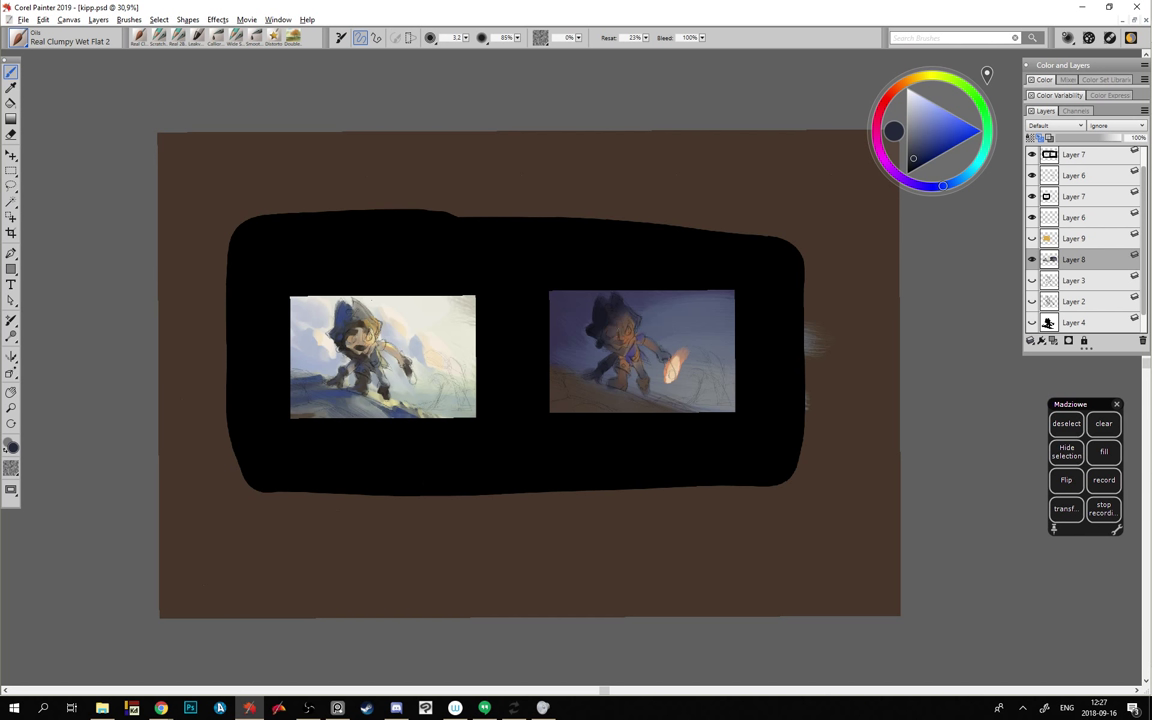
pyautogui.press(']')
pyautogui.press(']')
pyautogui.press(']')
pyautogui.press(']')
pyautogui.press(']')
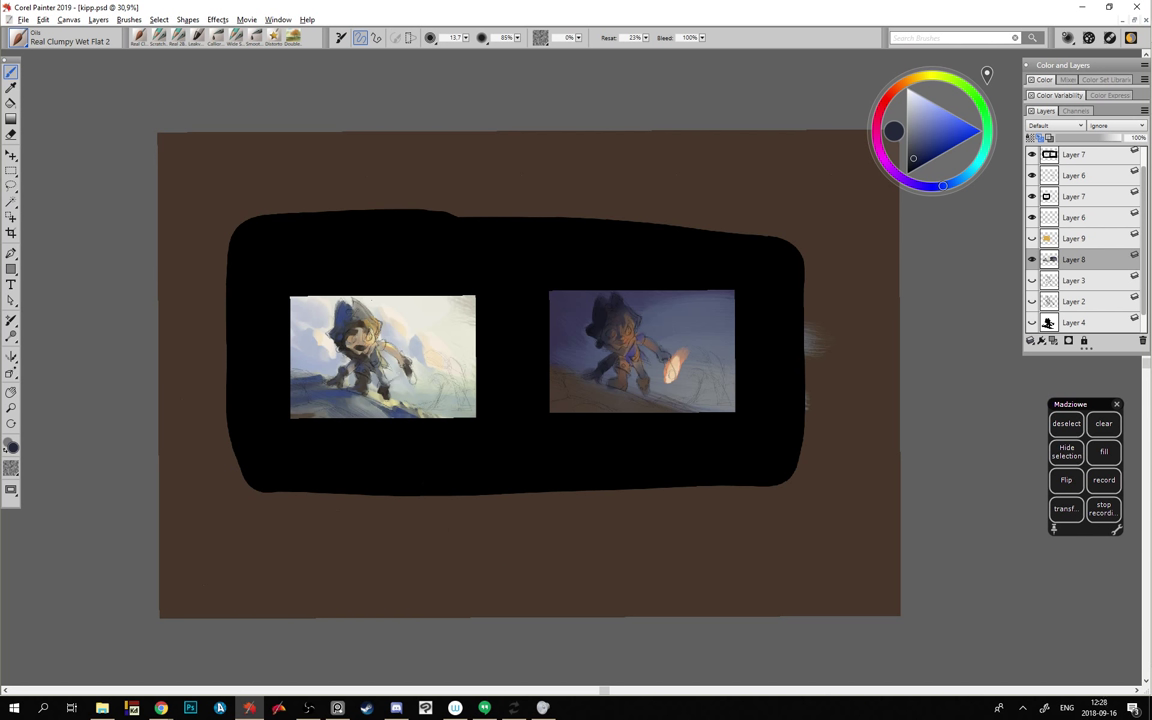
# - Darken the ground beneath and behind the character in the night thumbnail with a near-black blue, using broad strokes
pyautogui.keyDown('alt'); pyautogui.click(661, 410); pyautogui.keyUp('alt')
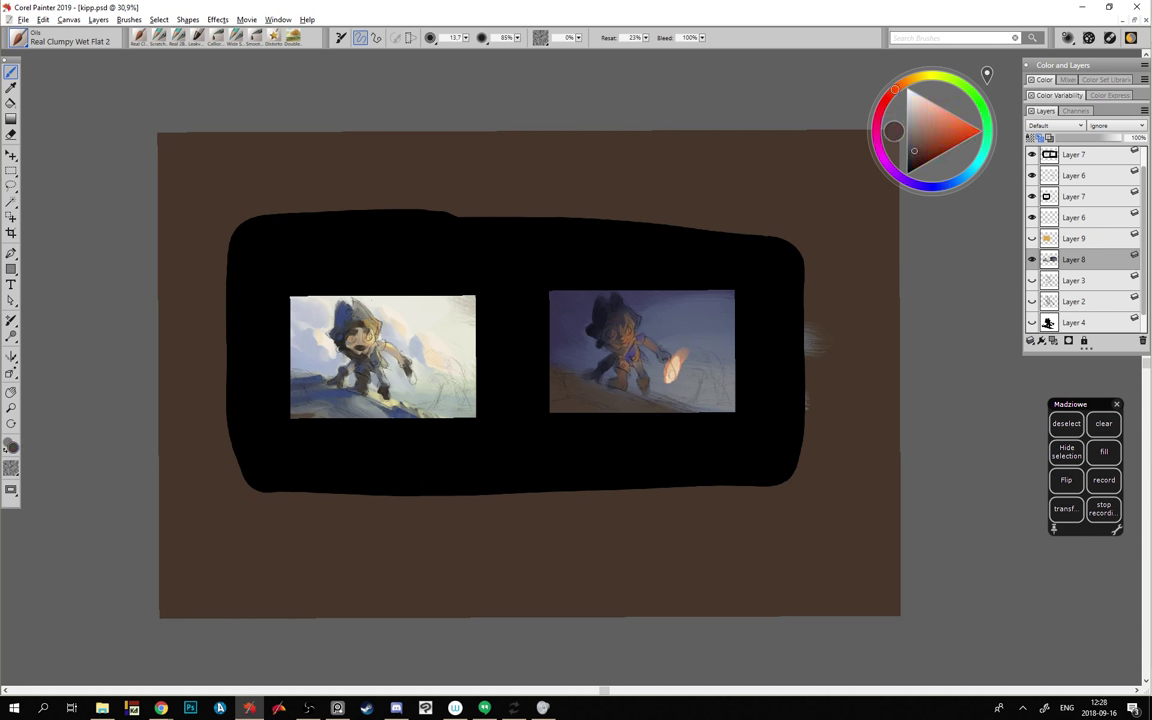
pyautogui.keyDown('alt'); pyautogui.click(650, 403); pyautogui.keyUp('alt')
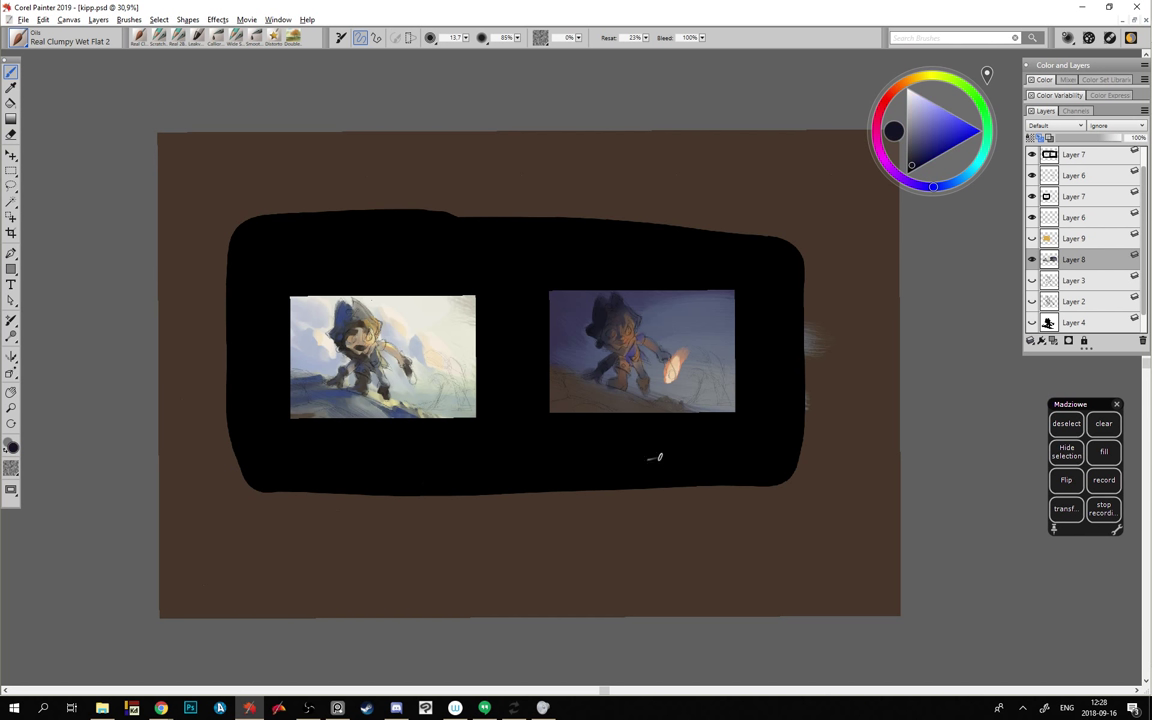
pyautogui.moveTo(625, 394)
pyautogui.mouseDown()
pyautogui.moveTo(586, 384)
pyautogui.moveTo(590, 399)
pyautogui.moveTo(560, 400)
pyautogui.moveTo(600, 444)
pyautogui.mouseUp()
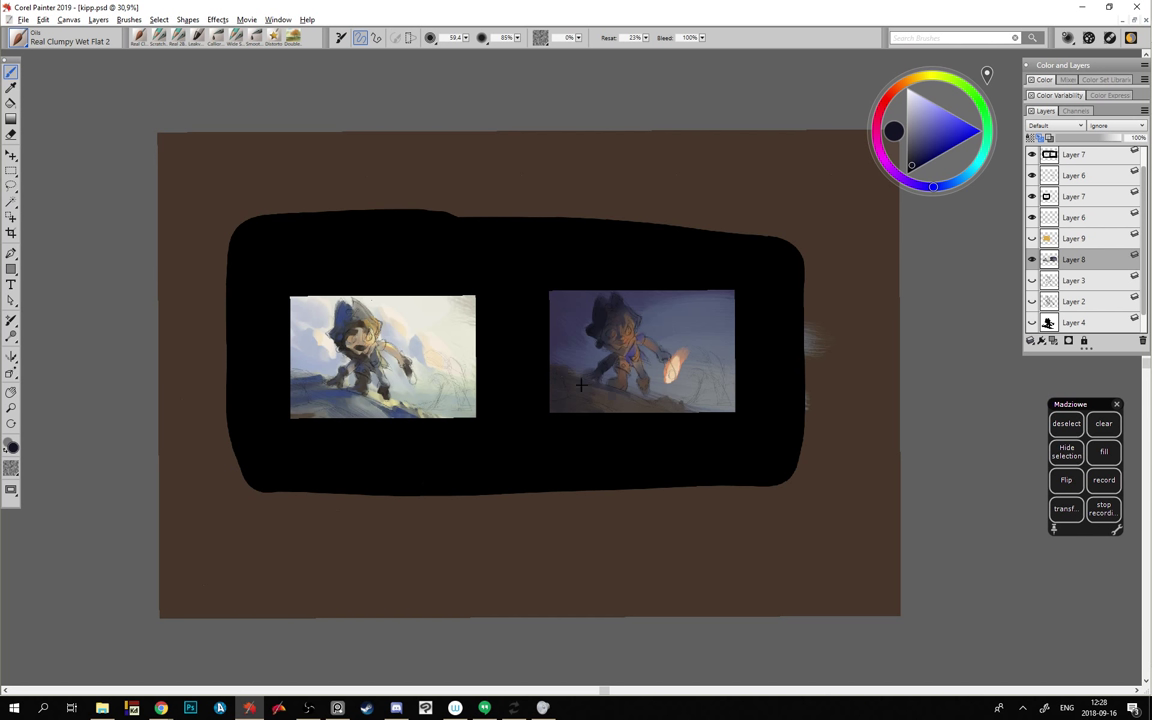
pyautogui.moveTo(573, 388); pyautogui.dragTo(645, 479)
pyautogui.moveTo(639, 397); pyautogui.dragTo(639, 397)
pyautogui.moveTo(568, 354); pyautogui.dragTo(568, 354)
# - Paint dark blue-violet figure silhouettes to the right of the flame, sampling the tones from the night sky
pyautogui.keyDown('alt'); pyautogui.click(572, 336); pyautogui.keyUp('alt')
pyautogui.moveTo(661, 380)
pyautogui.mouseDown()
pyautogui.moveTo(695, 383)
pyautogui.moveTo(692, 404)
pyautogui.mouseUp()
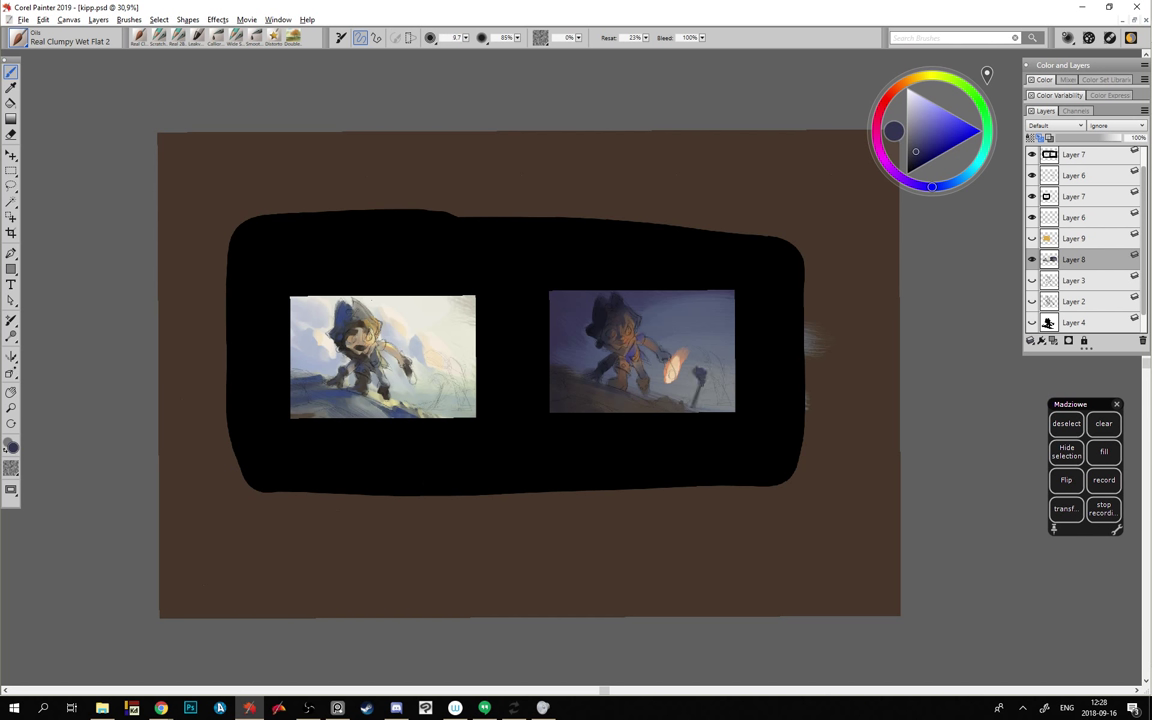
pyautogui.moveTo(712, 376)
pyautogui.mouseDown()
pyautogui.moveTo(719, 410)
pyautogui.moveTo(695, 356)
pyautogui.moveTo(714, 365)
pyautogui.mouseUp()
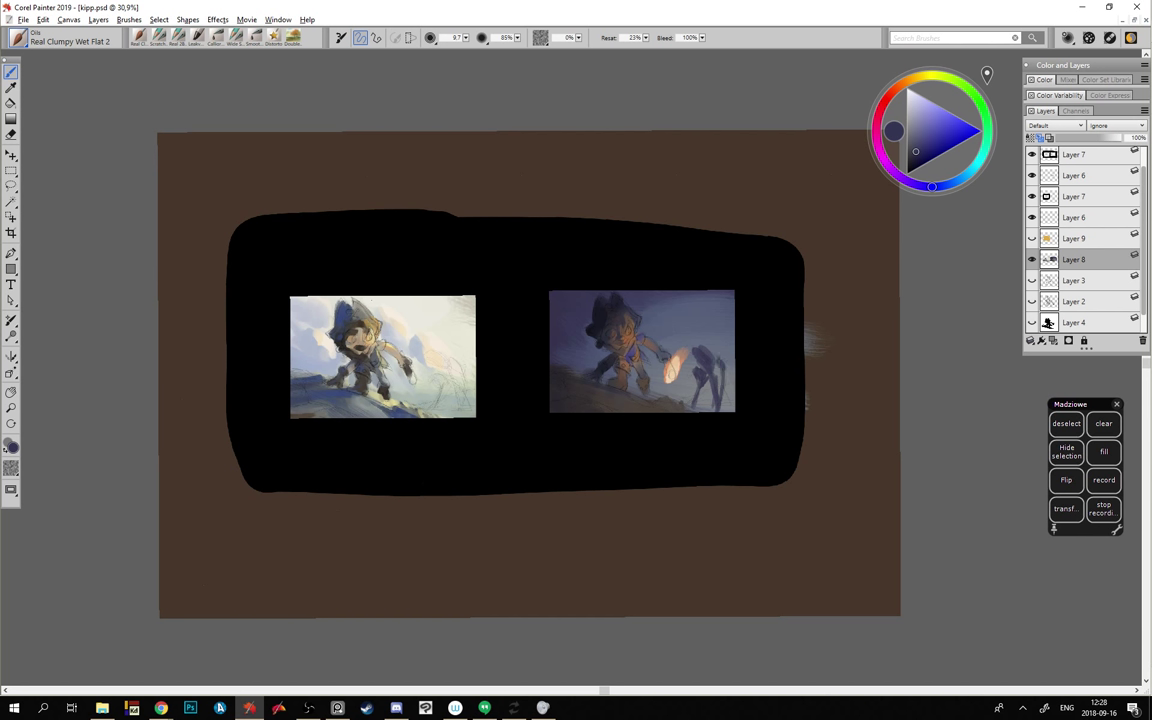
pyautogui.moveTo(704, 368); pyautogui.dragTo(712, 398)
pyautogui.moveTo(700, 402); pyautogui.dragTo(712, 410)
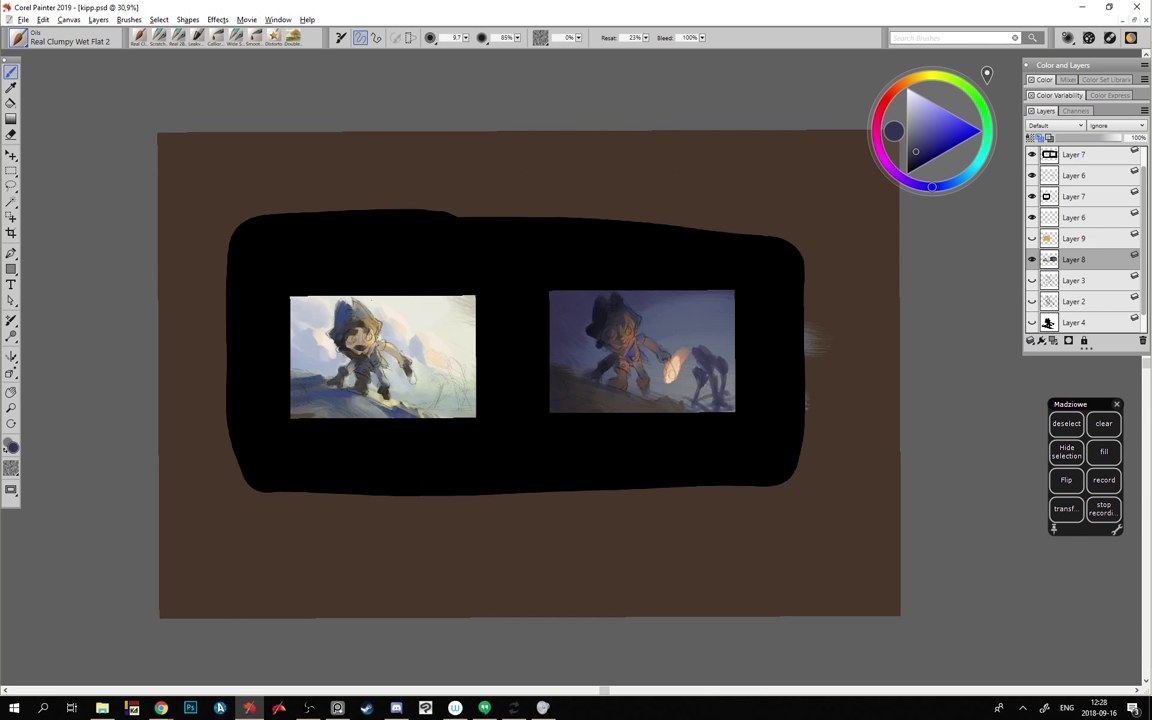
pyautogui.keyDown('alt'); pyautogui.click(700, 348); pyautogui.keyUp('alt')
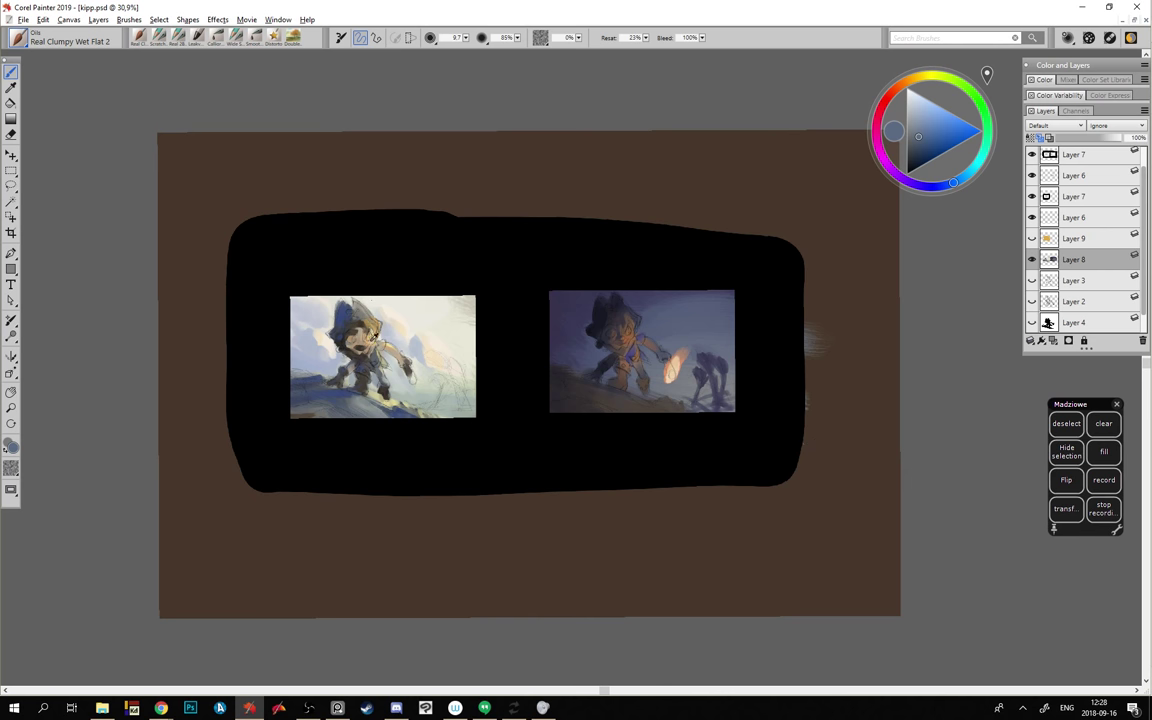
# - Select the daylight thumbnail, raise its saturation by 62% with uniform colour adjustment, and clear the selection
pyautogui.keyDown('alt'); pyautogui.click(369, 333); pyautogui.keyUp('alt')
pyautogui.click(11, 170)
pyautogui.moveTo(278, 292); pyautogui.dragTo(491, 435)
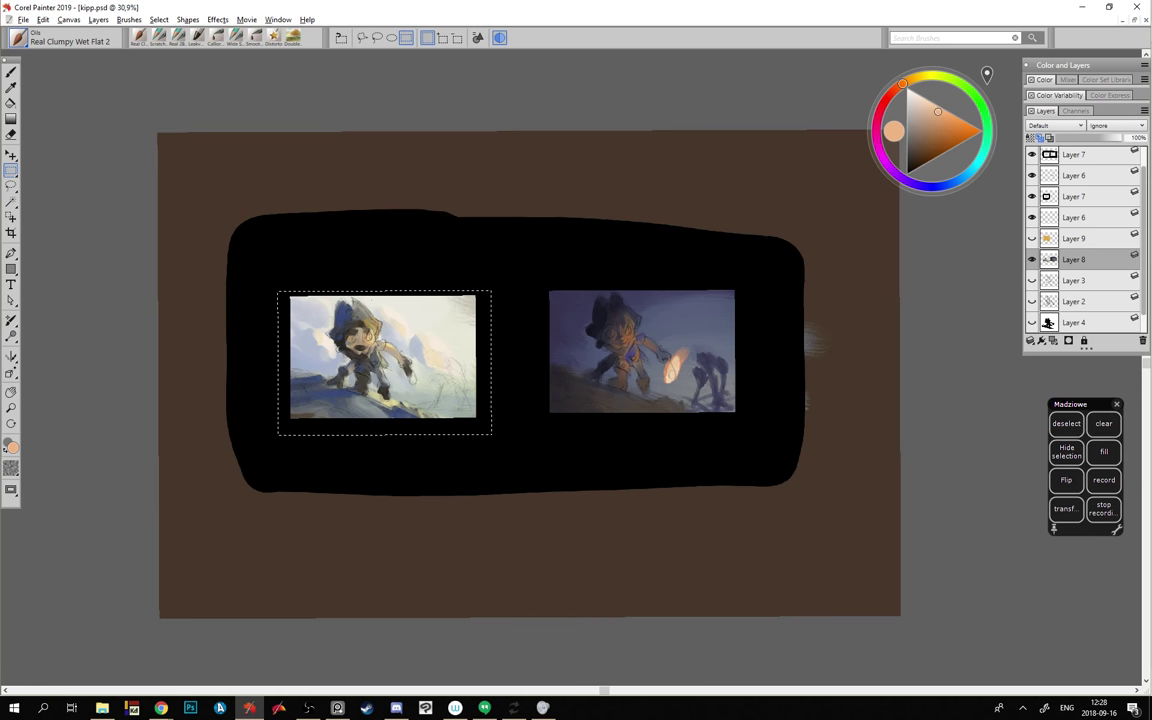
pyautogui.click(246, 19)
pyautogui.moveTo(270, 77)
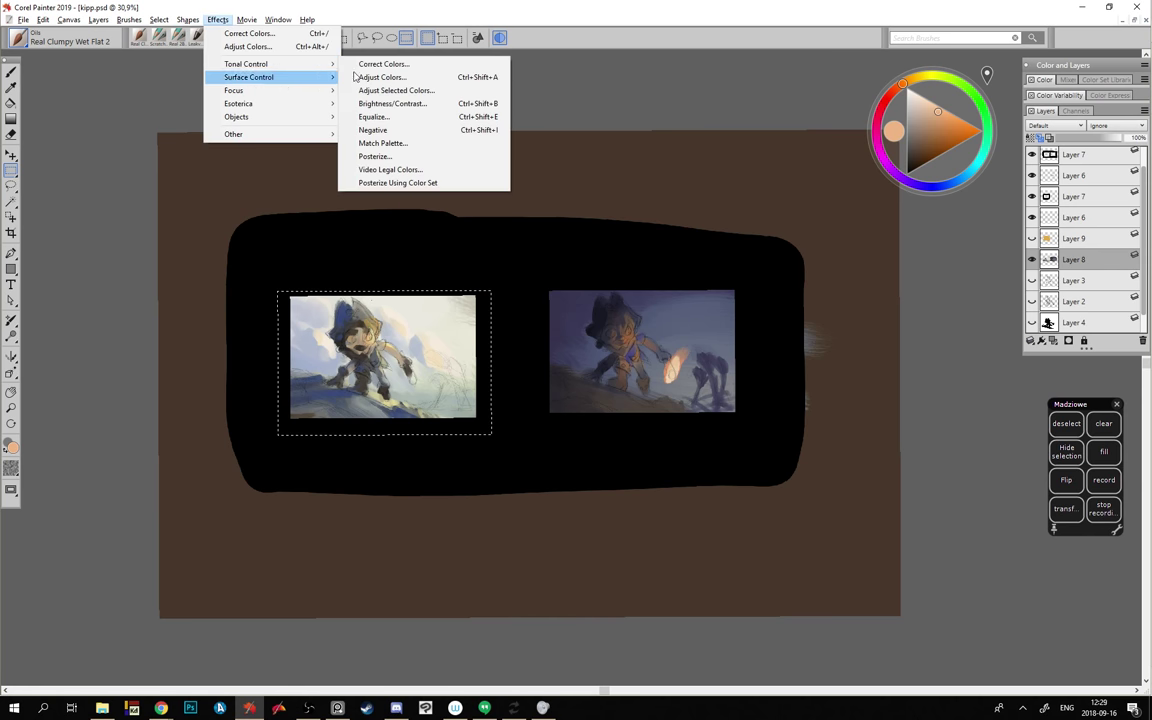
pyautogui.click(356, 77)
pyautogui.moveTo(466, 252); pyautogui.dragTo(537, 422)
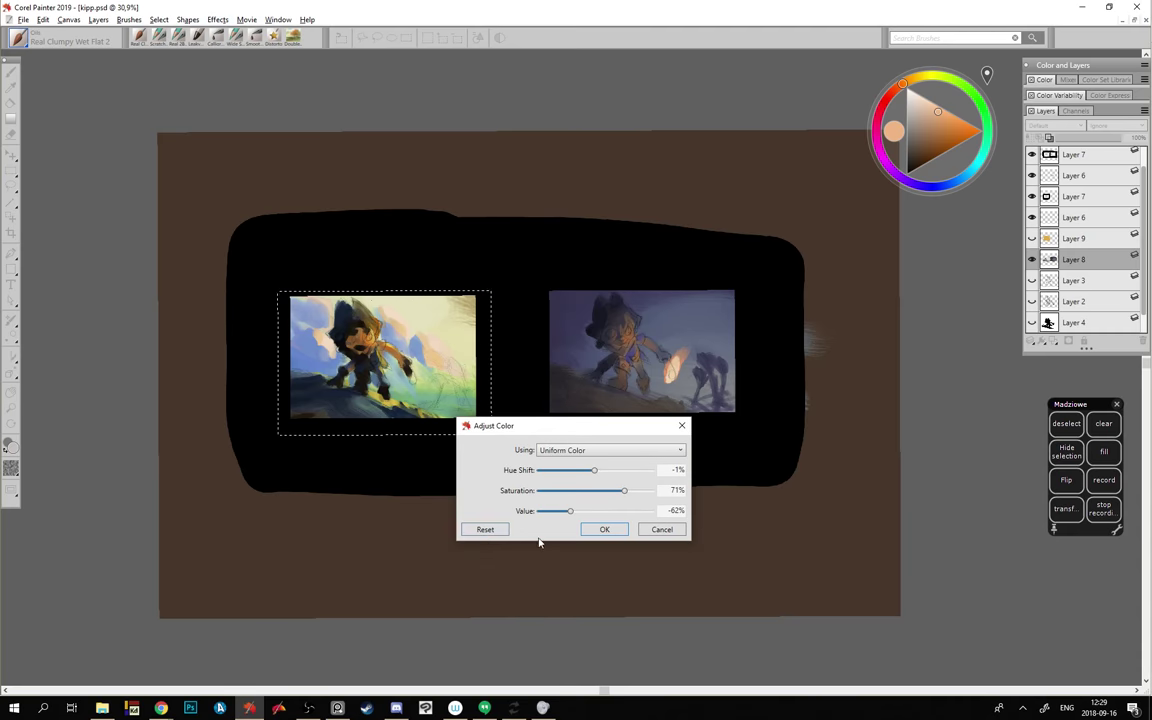
pyautogui.click(485, 529)
pyautogui.moveTo(598, 491); pyautogui.dragTo(620, 493)
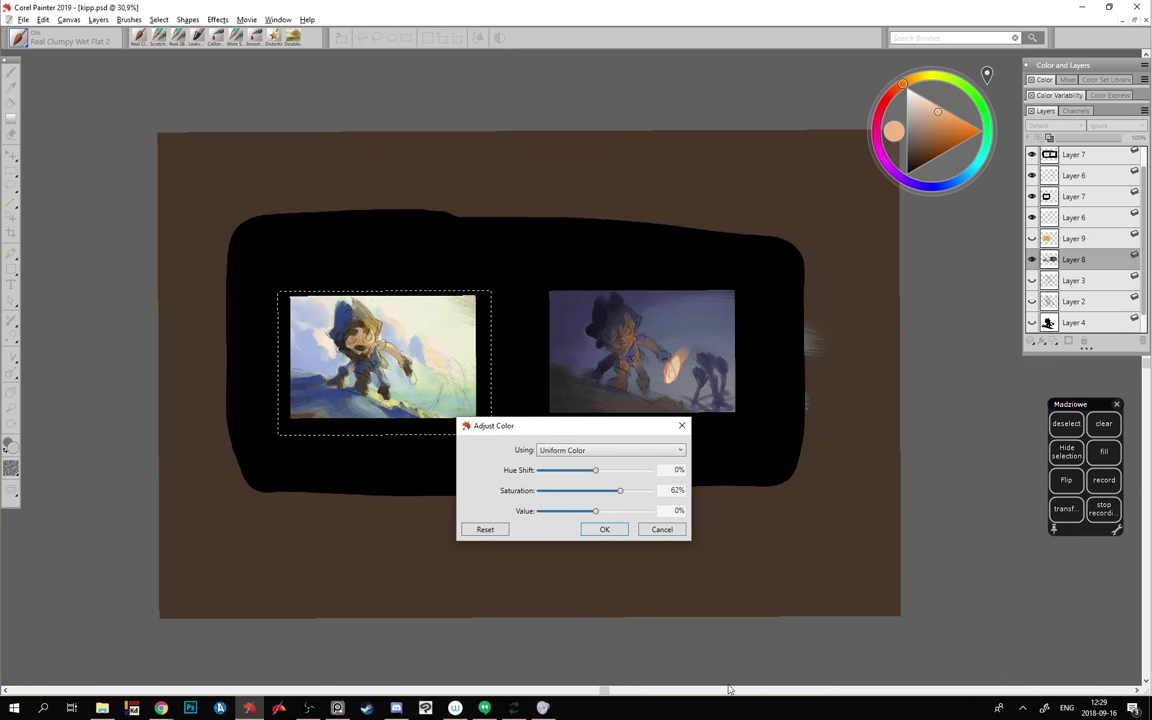
pyautogui.press('Return')
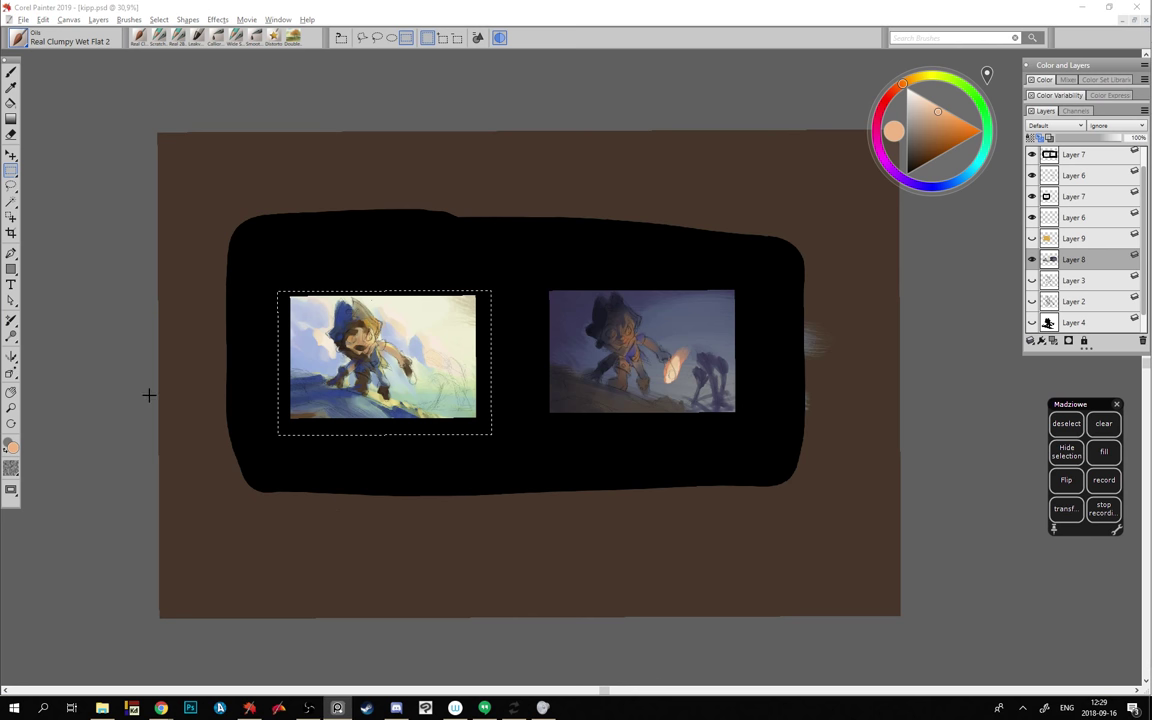
pyautogui.click(136, 360)
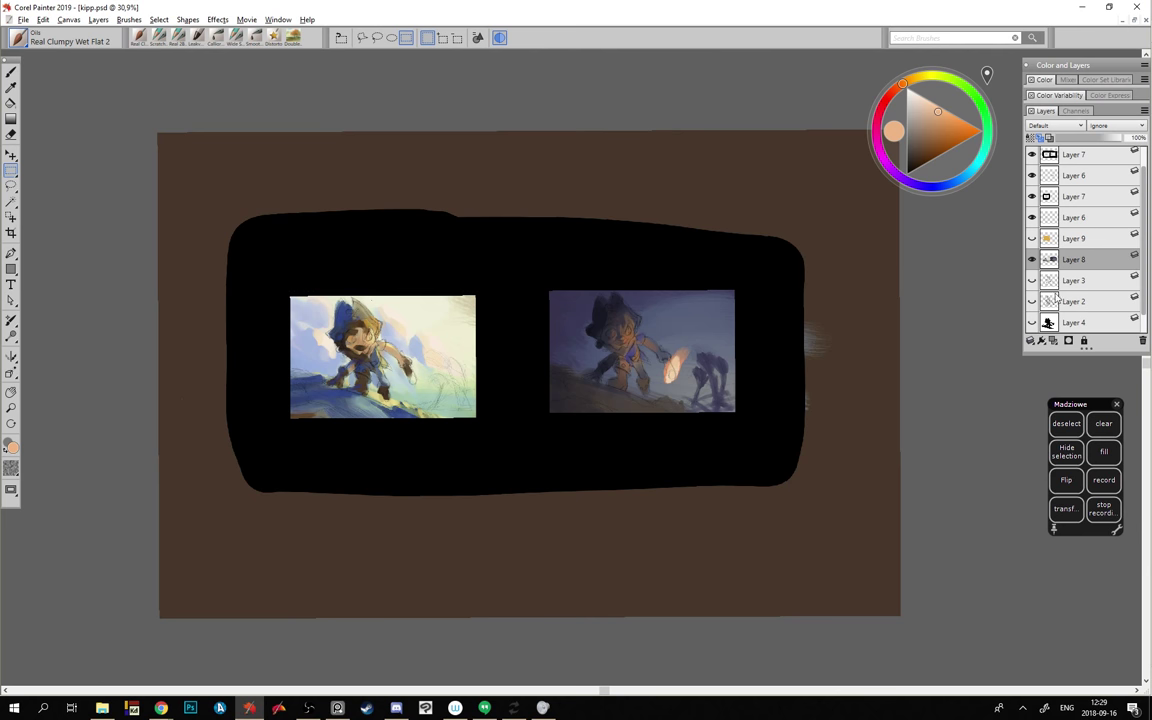
# - Add a new layer in Colorize mode above Layer 8 and mix a warm peach from the character's sampled skin tone
pyautogui.click(1042, 125)
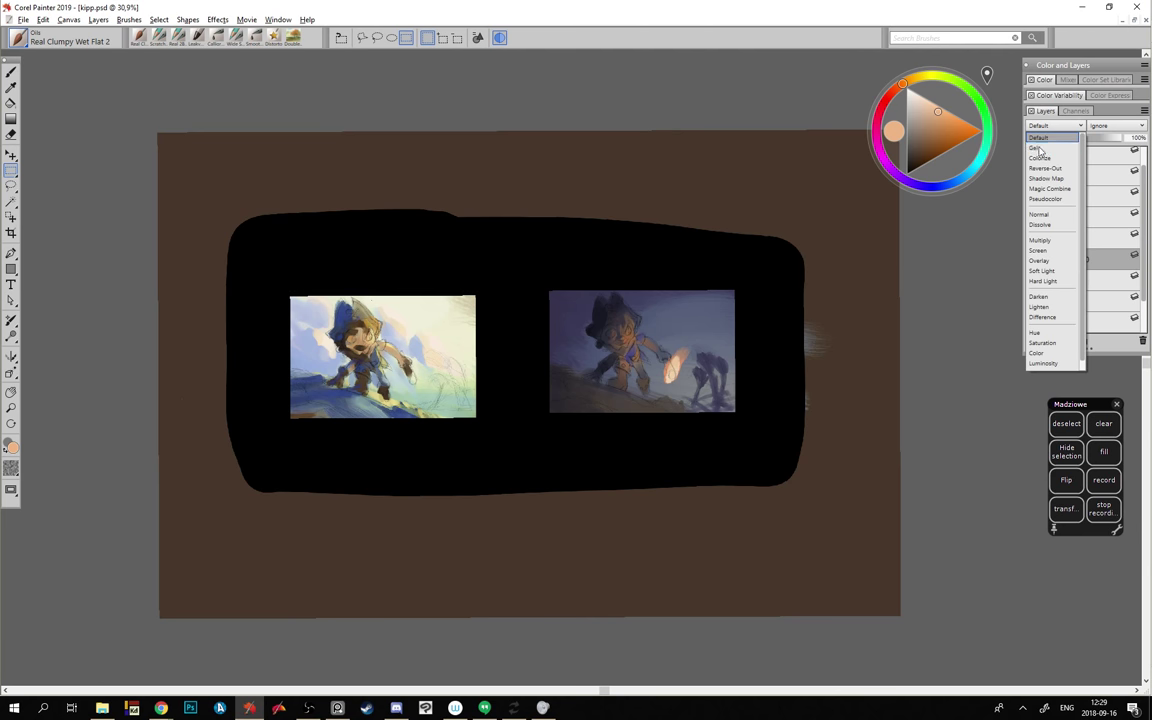
pyautogui.click(1040, 158)
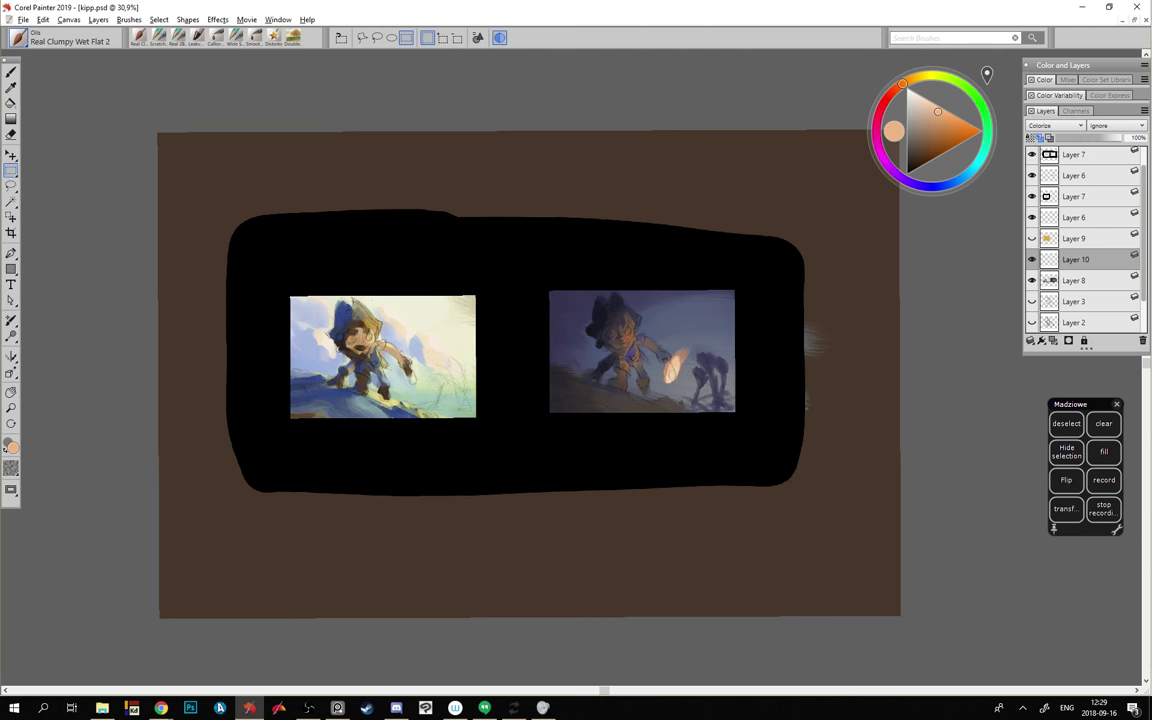
pyautogui.click(11, 70)
pyautogui.keyDown('alt'); pyautogui.click(371, 335); pyautogui.keyUp('alt')
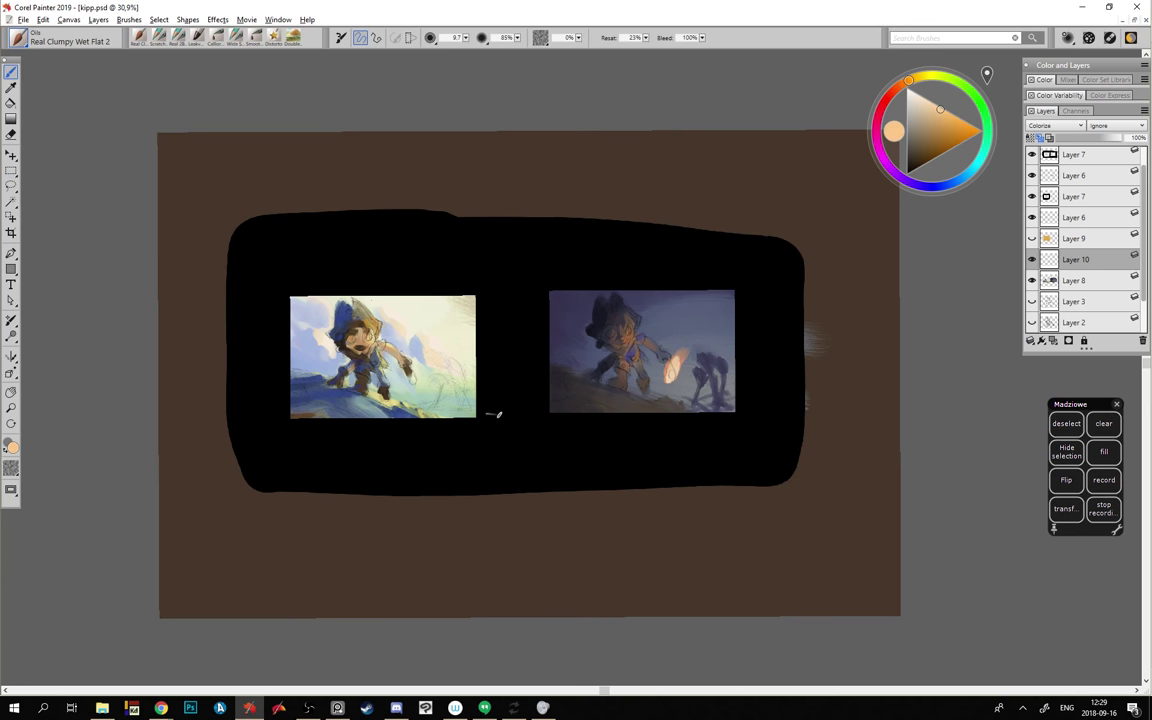
pyautogui.moveTo(986, 74); pyautogui.dragTo(471, 409)
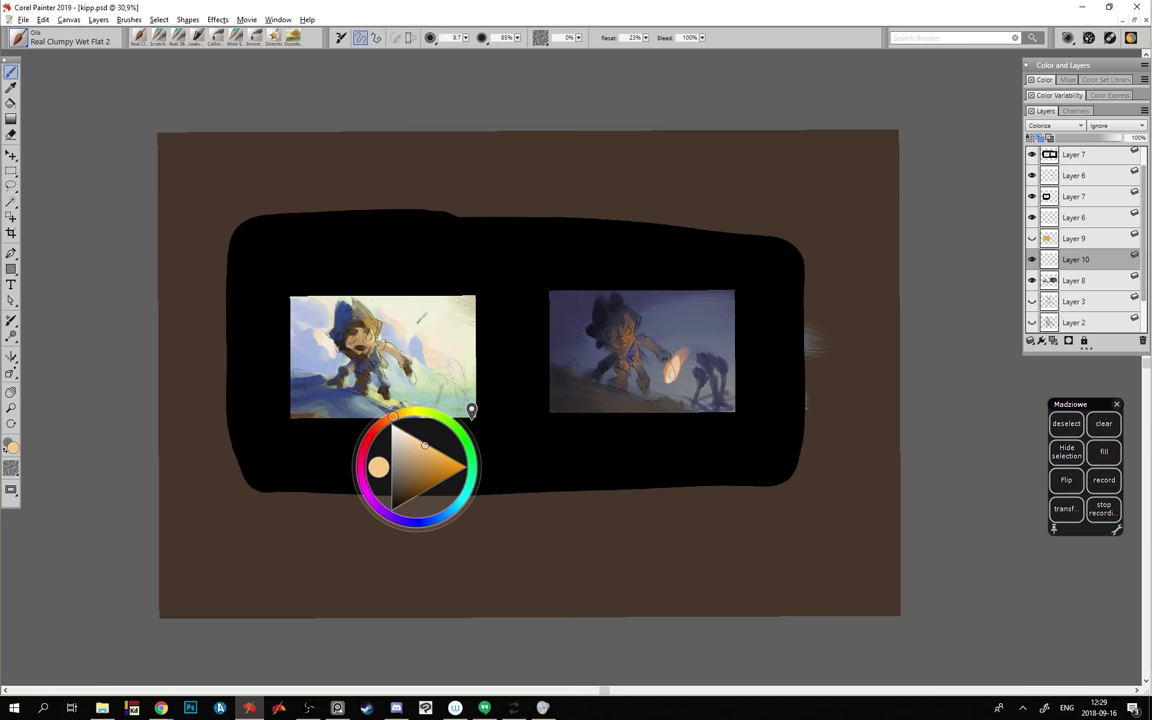
pyautogui.moveTo(392, 416)
pyautogui.mouseDown()
pyautogui.moveTo(380, 432)
pyautogui.moveTo(386, 420)
pyautogui.mouseUp()
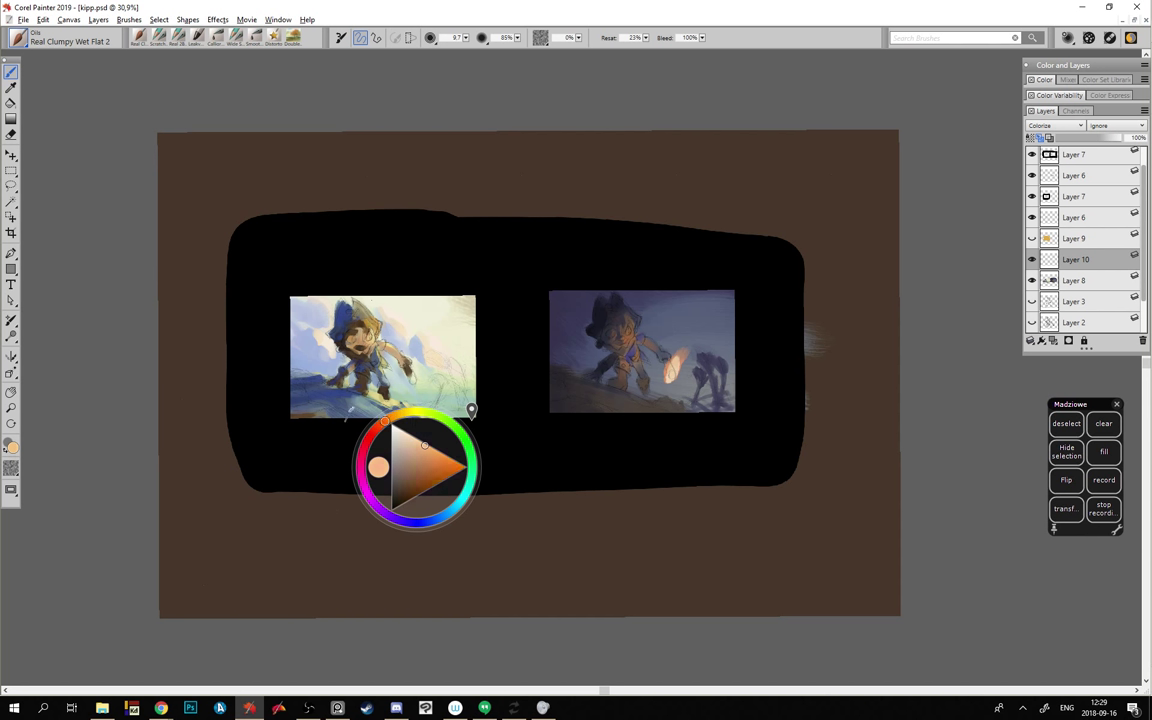
# - Try blue and violet hues, settle on a saturated deep red, and tint the daylight character's clothing at the waist with it
pyautogui.moveTo(430, 521)
pyautogui.mouseDown()
pyautogui.moveTo(443, 521)
pyautogui.moveTo(441, 534)
pyautogui.mouseUp()
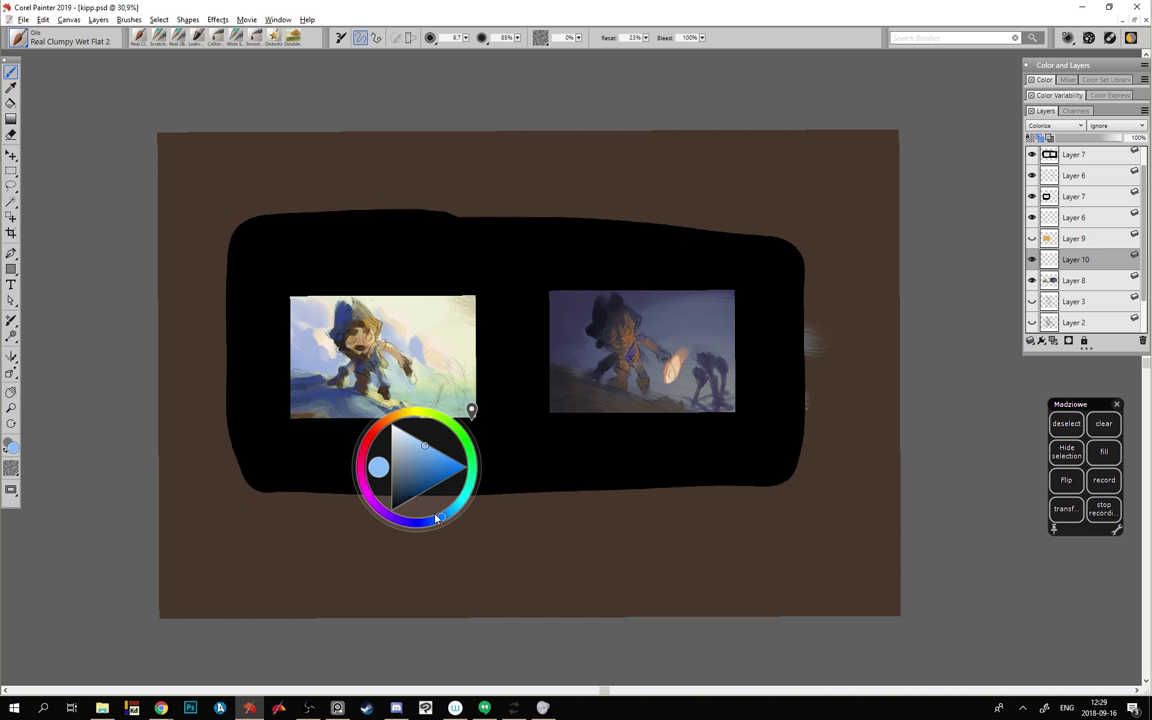
pyautogui.moveTo(444, 524)
pyautogui.mouseDown()
pyautogui.moveTo(461, 509)
pyautogui.moveTo(435, 523)
pyautogui.moveTo(376, 496)
pyautogui.moveTo(298, 505)
pyautogui.moveTo(361, 514)
pyautogui.mouseUp()
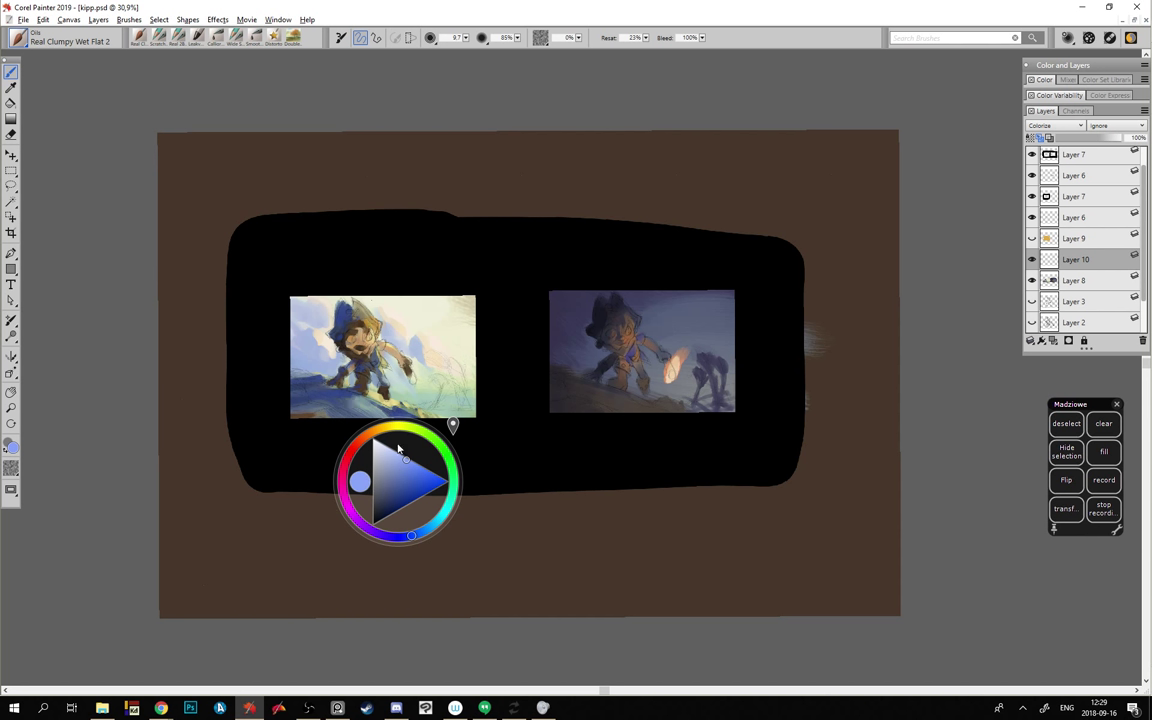
pyautogui.moveTo(403, 537); pyautogui.dragTo(424, 537)
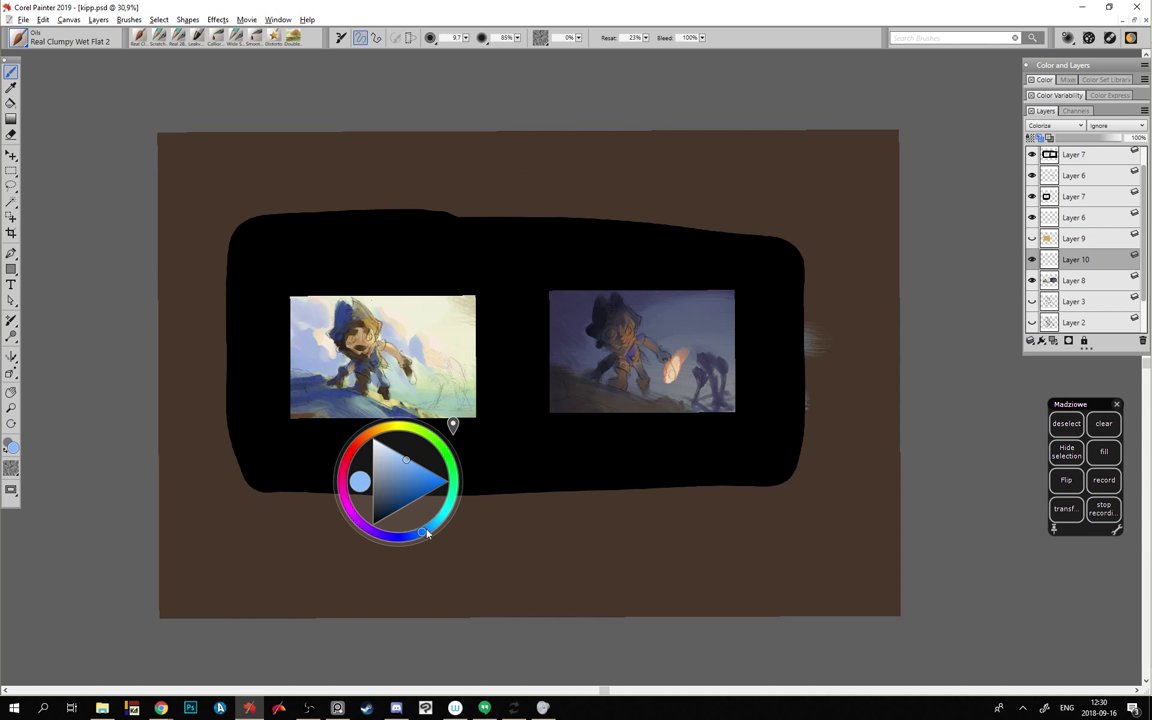
pyautogui.moveTo(424, 531)
pyautogui.mouseDown()
pyautogui.moveTo(455, 485)
pyautogui.moveTo(452, 497)
pyautogui.moveTo(434, 440)
pyautogui.mouseUp()
pyautogui.moveTo(351, 511)
pyautogui.mouseDown()
pyautogui.moveTo(367, 522)
pyautogui.moveTo(348, 470)
pyautogui.moveTo(353, 501)
pyautogui.moveTo(357, 459)
pyautogui.moveTo(344, 488)
pyautogui.moveTo(424, 535)
pyautogui.moveTo(394, 540)
pyautogui.moveTo(346, 500)
pyautogui.moveTo(366, 438)
pyautogui.moveTo(342, 461)
pyautogui.moveTo(356, 440)
pyautogui.mouseUp()
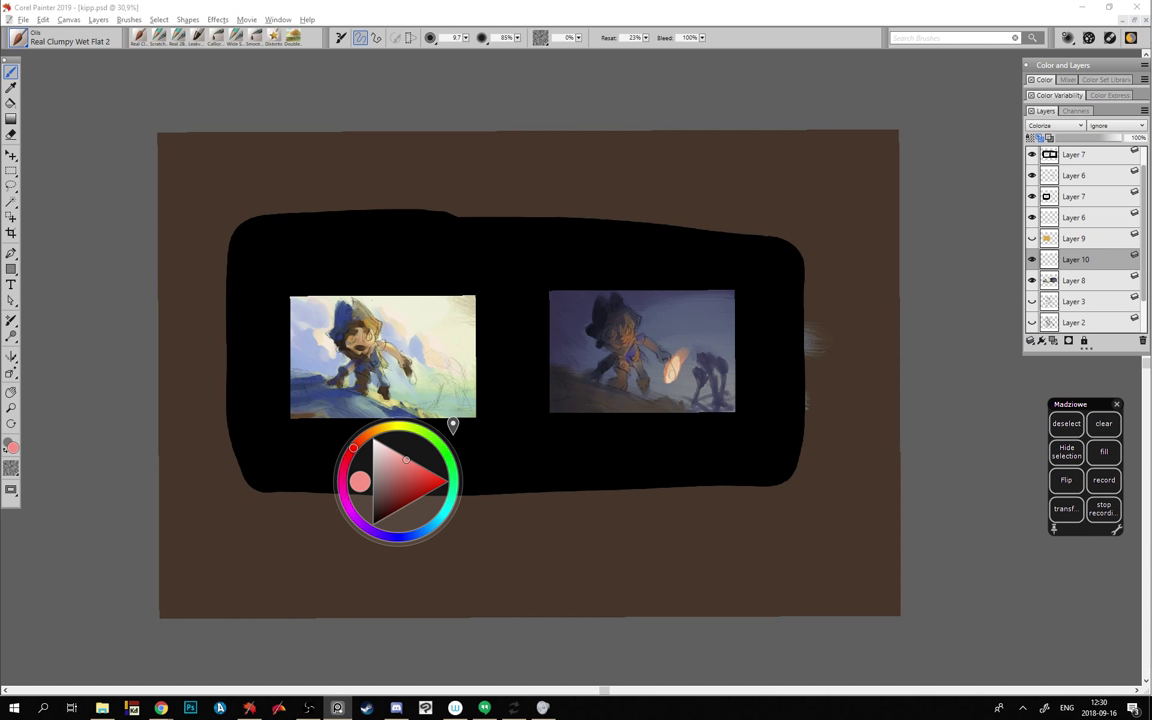
pyautogui.click(407, 489)
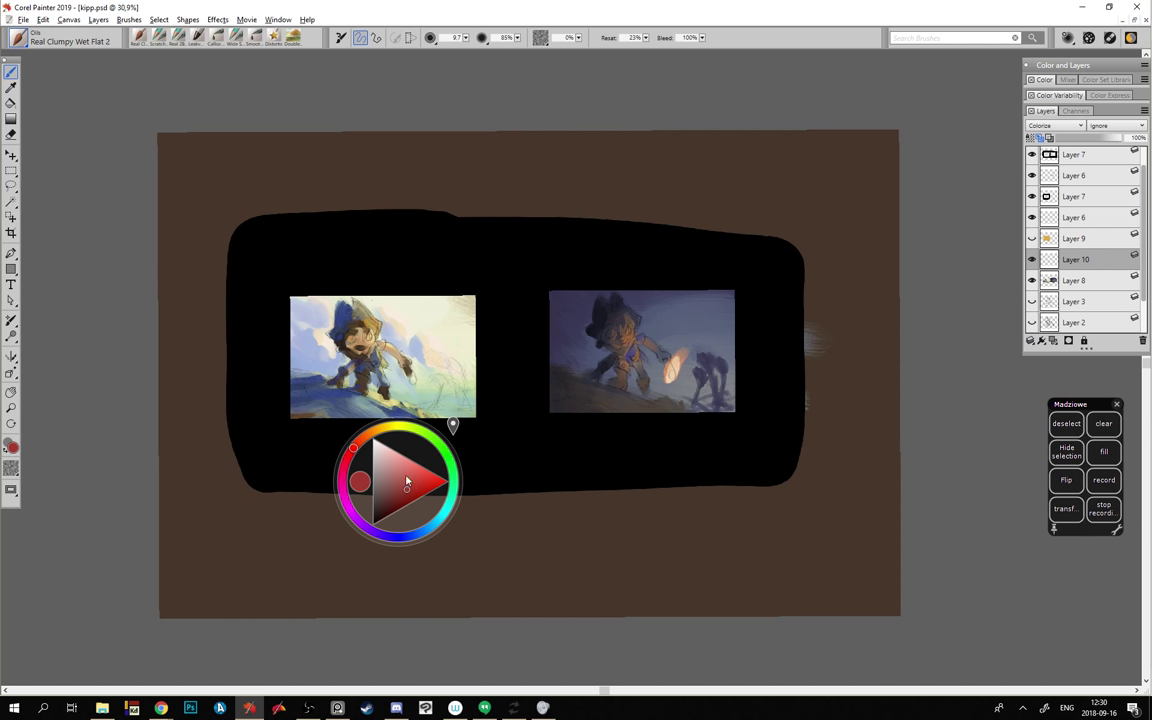
pyautogui.moveTo(407, 483); pyautogui.dragTo(422, 480)
# - Tint the ground below the daylight character with golden yellow, using a large brush
pyautogui.keyDown('alt'); pyautogui.click(382, 392); pyautogui.keyUp('alt')
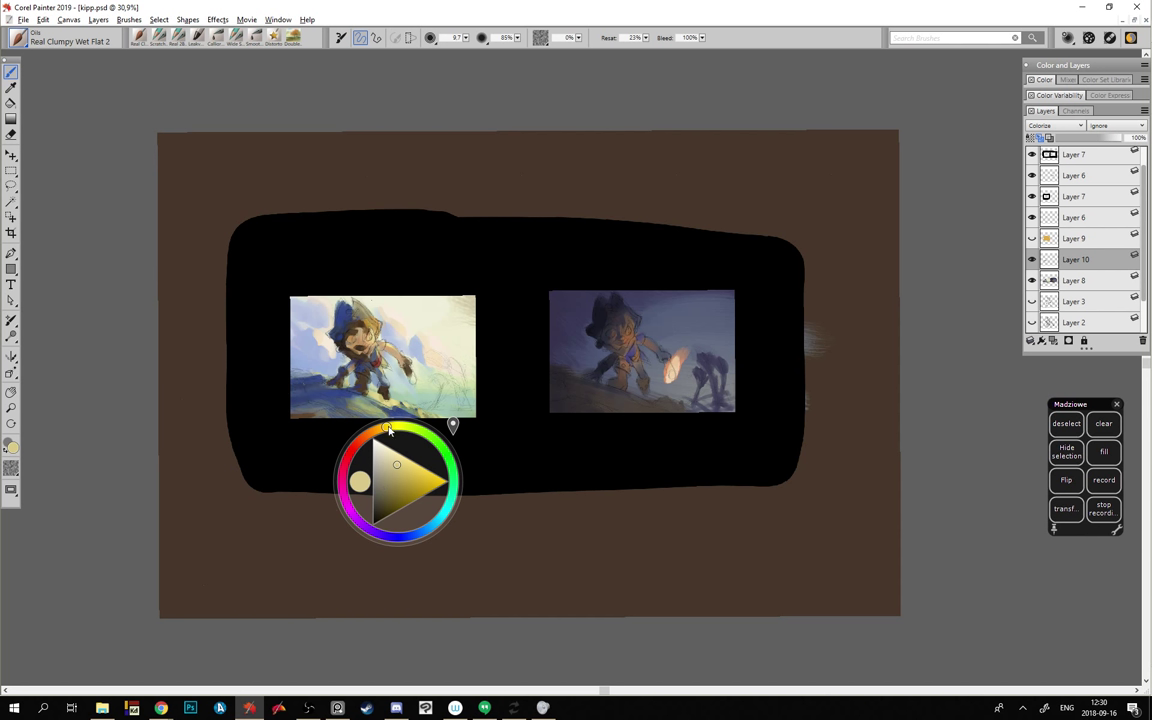
pyautogui.moveTo(388, 428); pyautogui.dragTo(381, 428)
pyautogui.click(414, 478)
pyautogui.moveTo(328, 398); pyautogui.dragTo(380, 417)
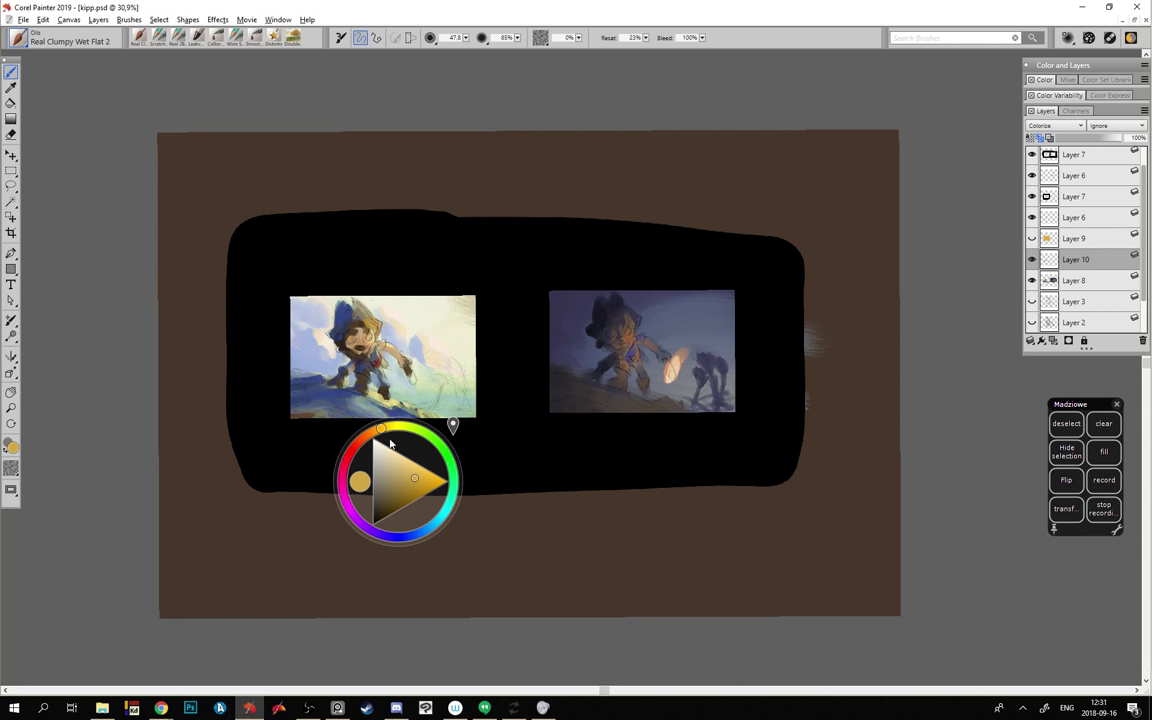
# - Warm the daylight character's face and outstretched hand with a salmon-red tint
pyautogui.click(357, 449)
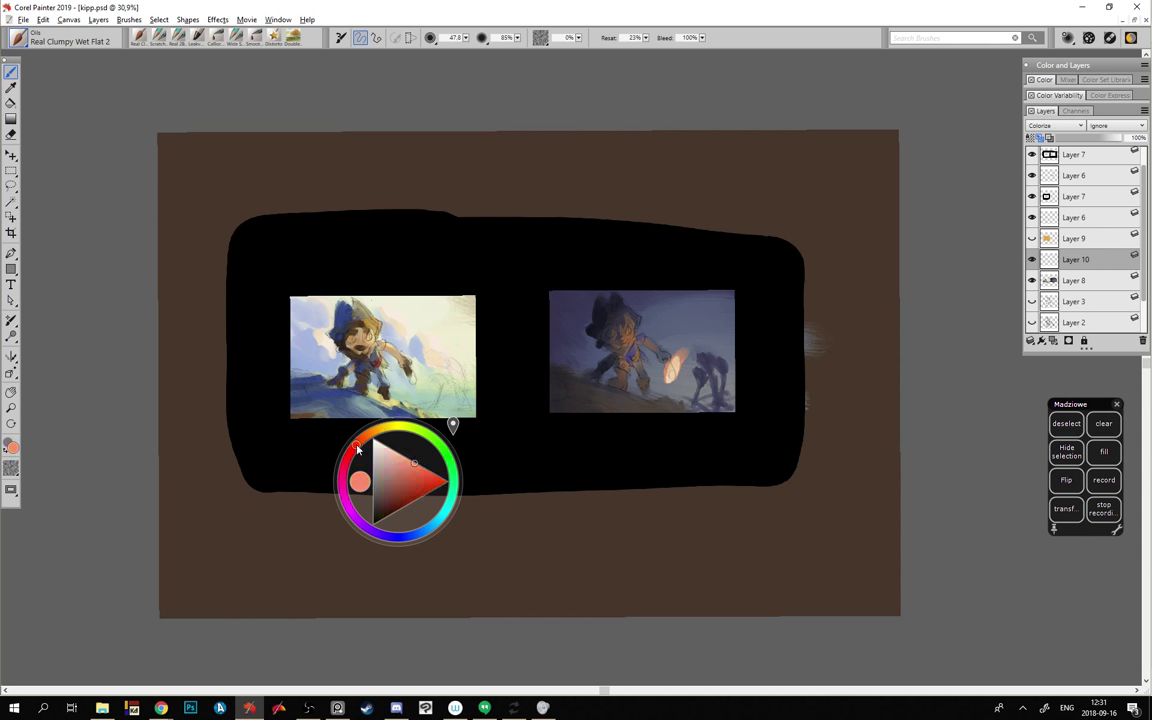
pyautogui.keyDown('ctrl'); pyautogui.keyDown('alt'); pyautogui.moveTo(364, 332); pyautogui.dragTo(350, 320); pyautogui.keyUp('alt'); pyautogui.keyUp('ctrl')
pyautogui.press(']')
pyautogui.moveTo(390, 352); pyautogui.dragTo(397, 357)
# - Paint the daylight character's eyes on Layer 8 with pale grey and light blue, sampling a deeper blue from the hat
pyautogui.keyDown('alt'); pyautogui.click(325, 311); pyautogui.keyUp('alt')
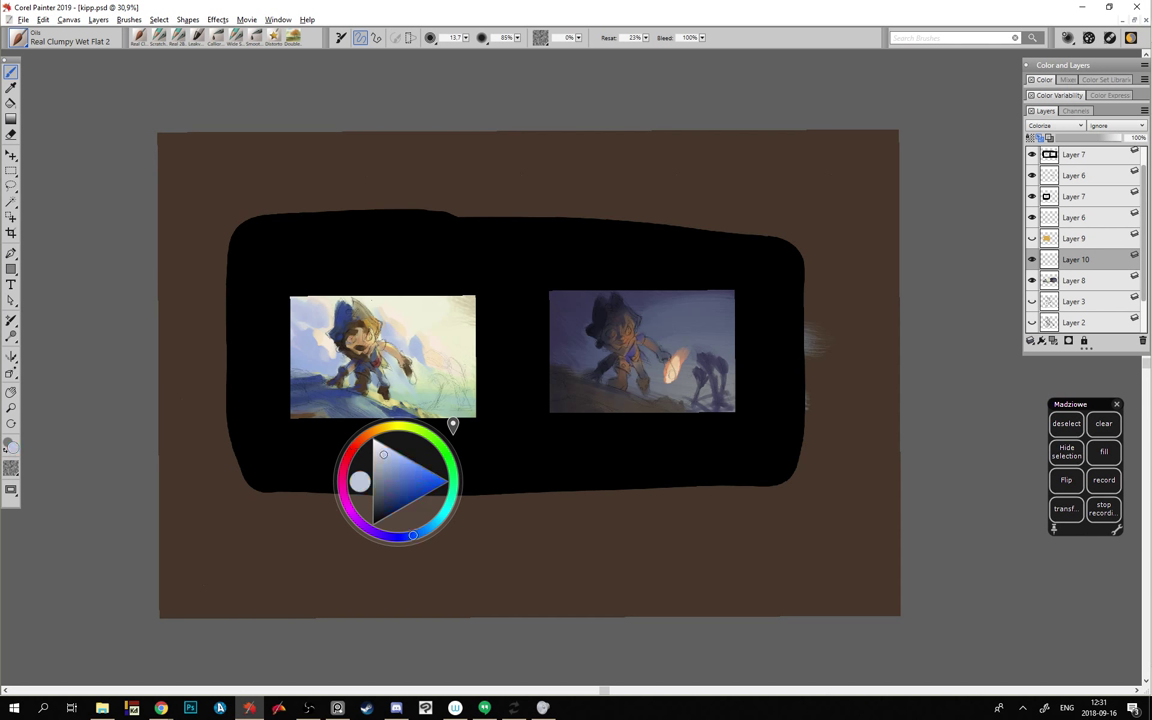
pyautogui.click(1057, 285)
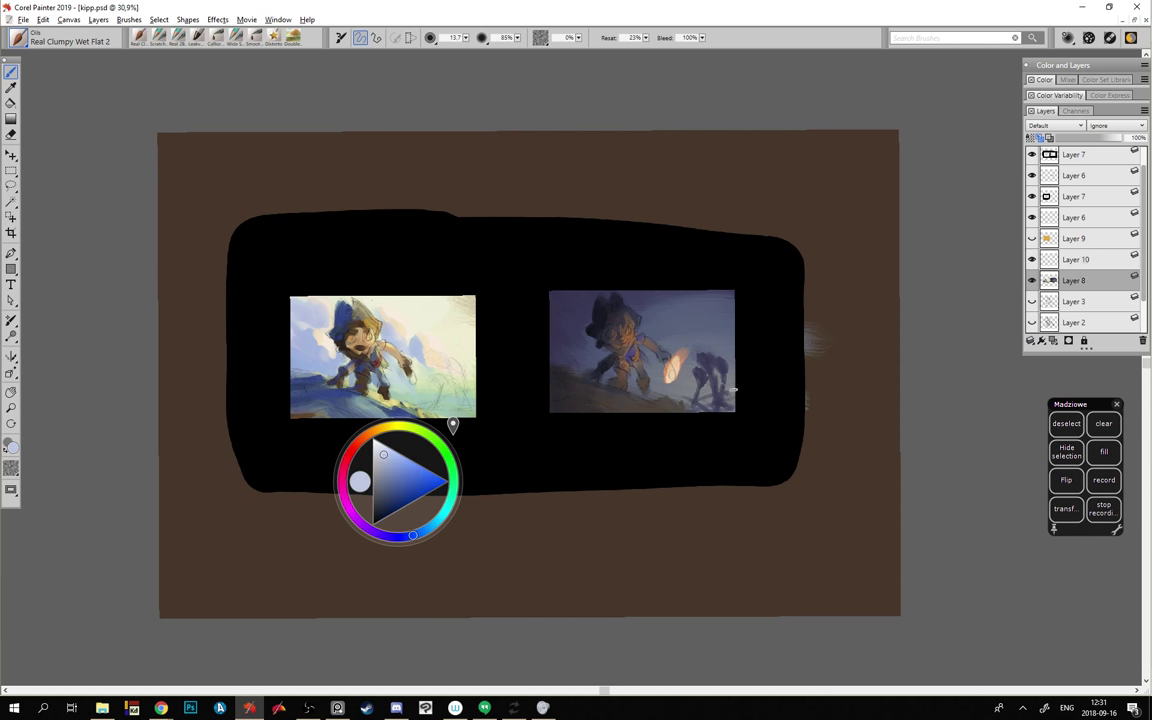
pyautogui.keyDown('alt'); pyautogui.click(310, 302); pyautogui.keyUp('alt')
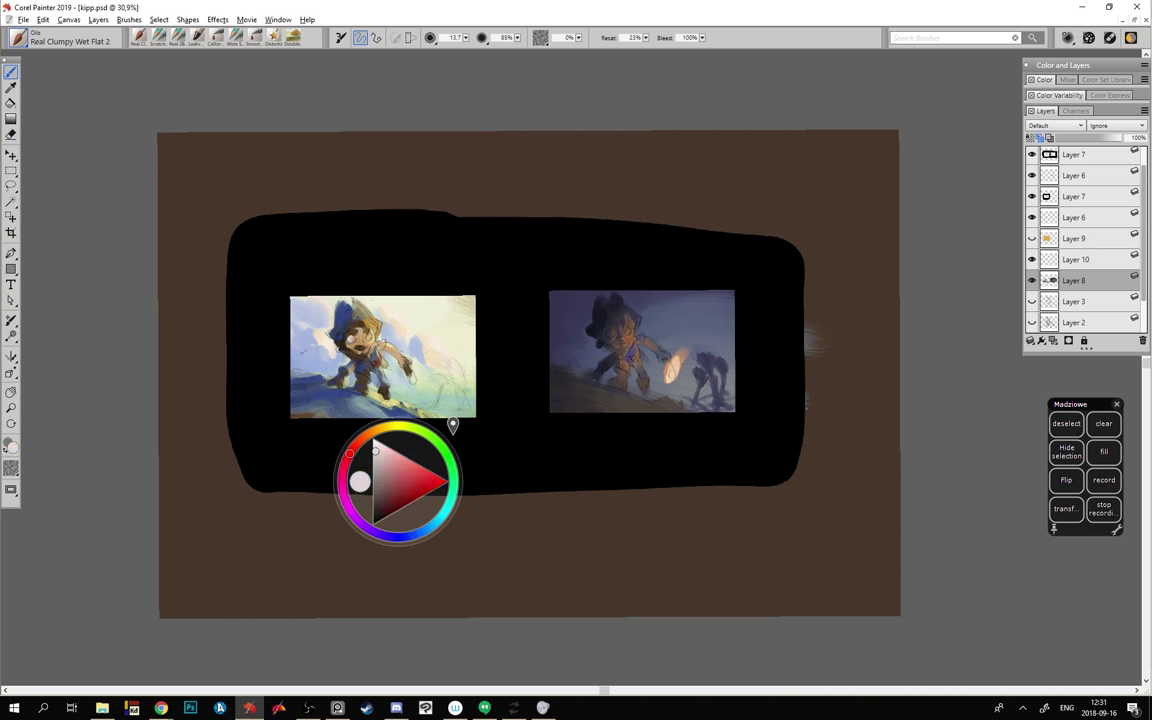
pyautogui.keyDown('alt'); pyautogui.click(281, 299); pyautogui.keyUp('alt')
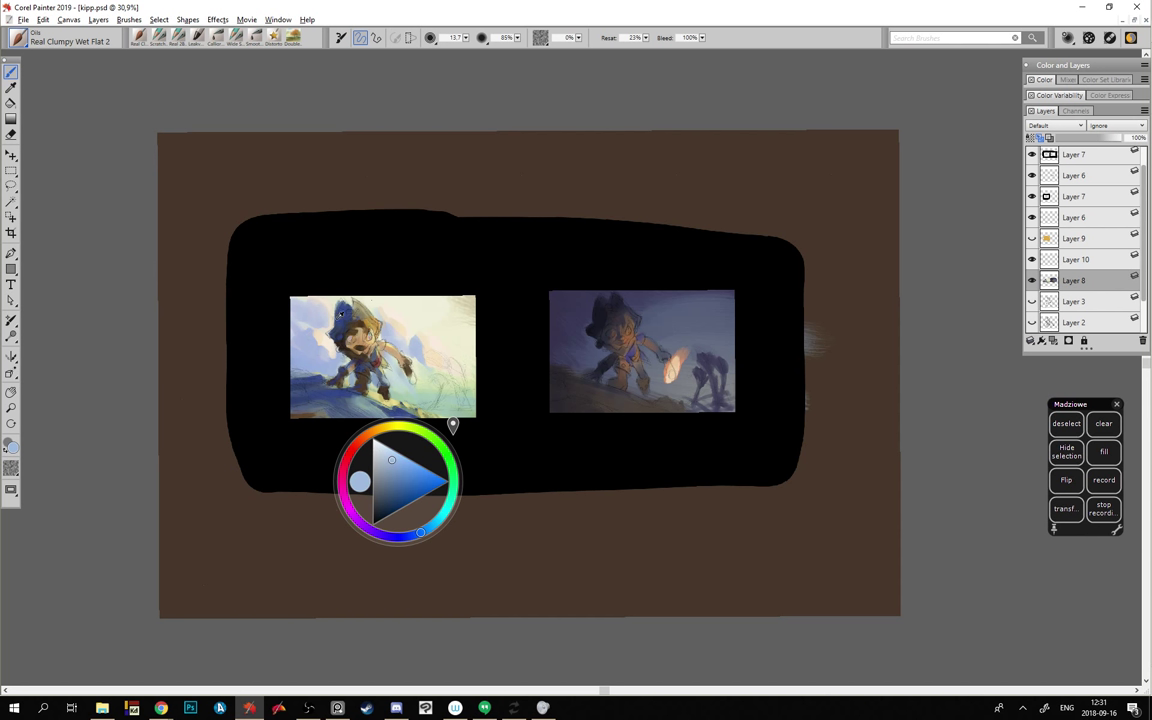
pyautogui.keyDown('alt'); pyautogui.click(340, 312); pyautogui.keyUp('alt')
# - Consult the reference board of beach and campfire photos, moving it clear of the canvas
pyautogui.hotkey('alt', 'Tab')
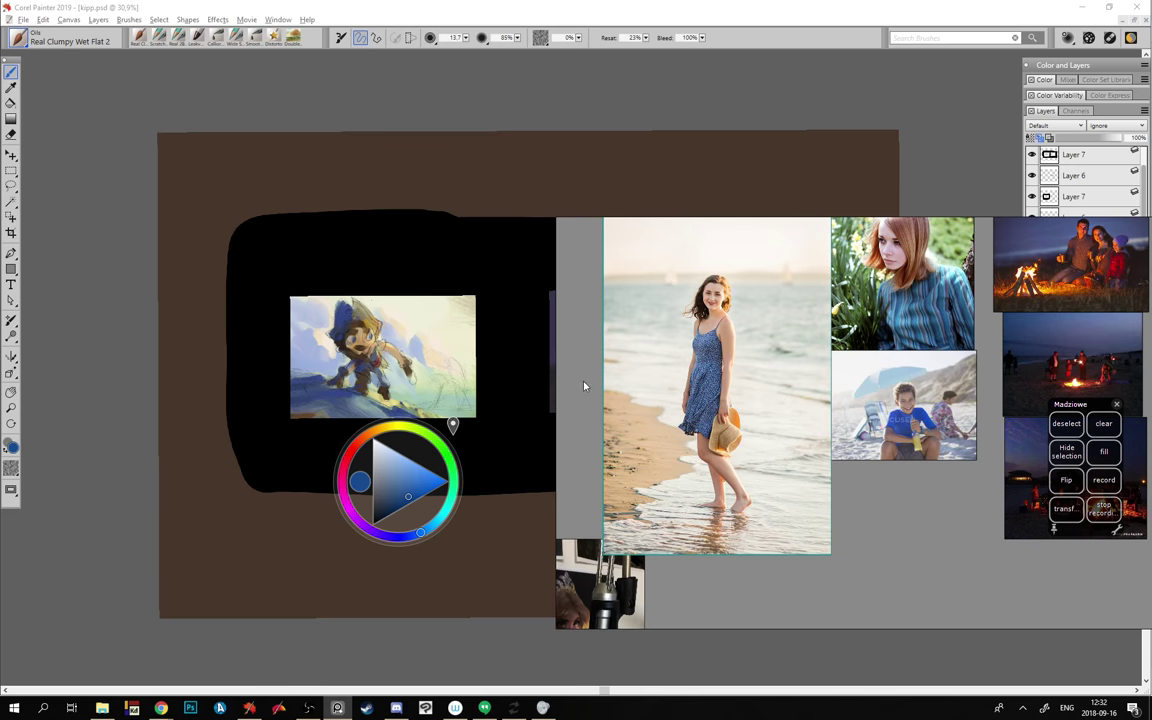
pyautogui.moveTo(581, 393); pyautogui.dragTo(1150, 172)
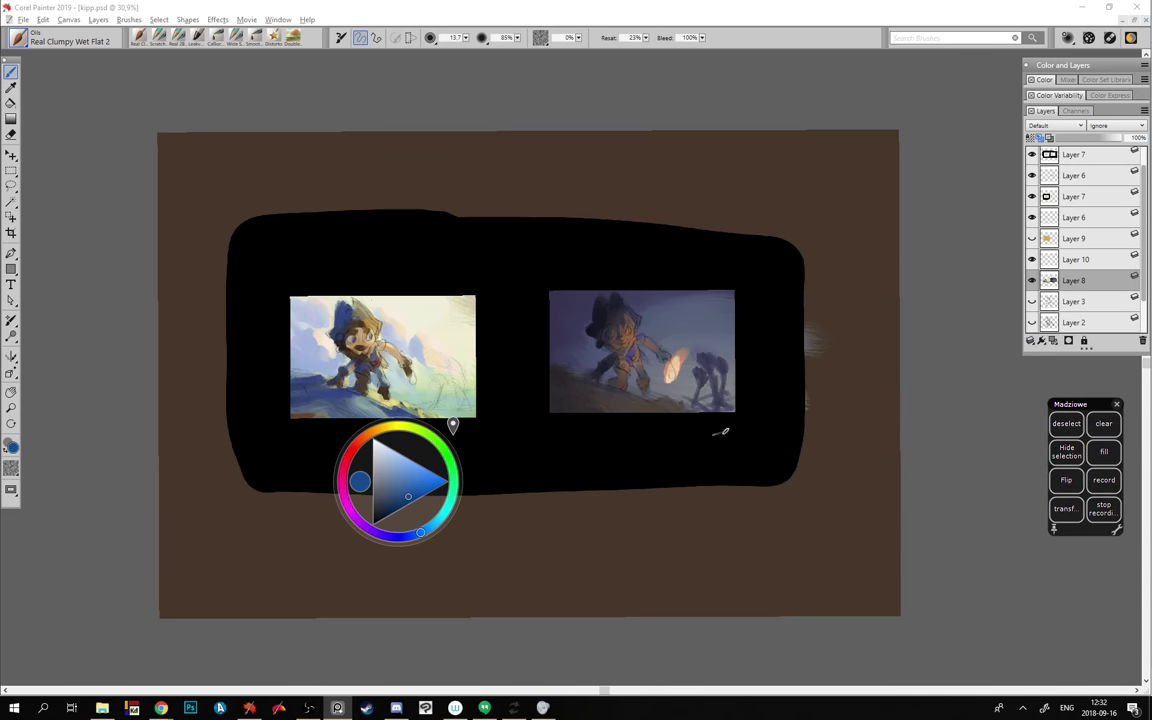
# - Move the colour wheel clear of the thumbnails and start Adjust Selected Colors on Layer 8, sampling the daylight character's light skin tone
pyautogui.click(360, 430)
pyautogui.moveTo(407, 444); pyautogui.dragTo(615, 521)
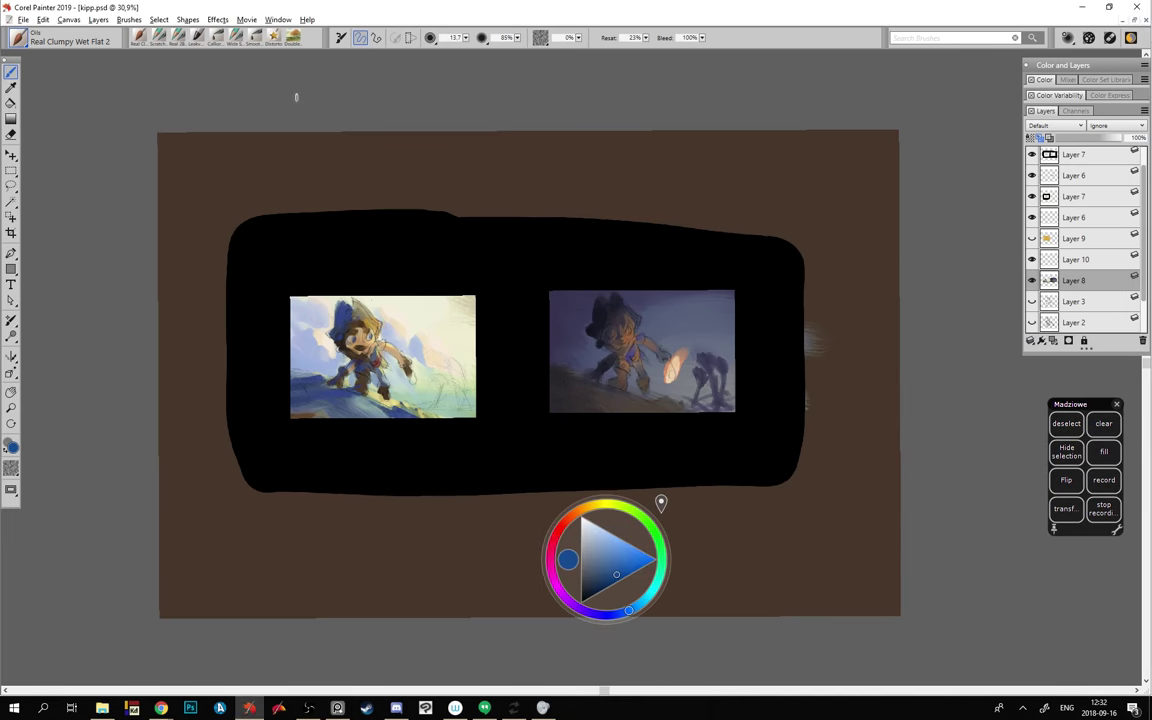
pyautogui.click(213, 19)
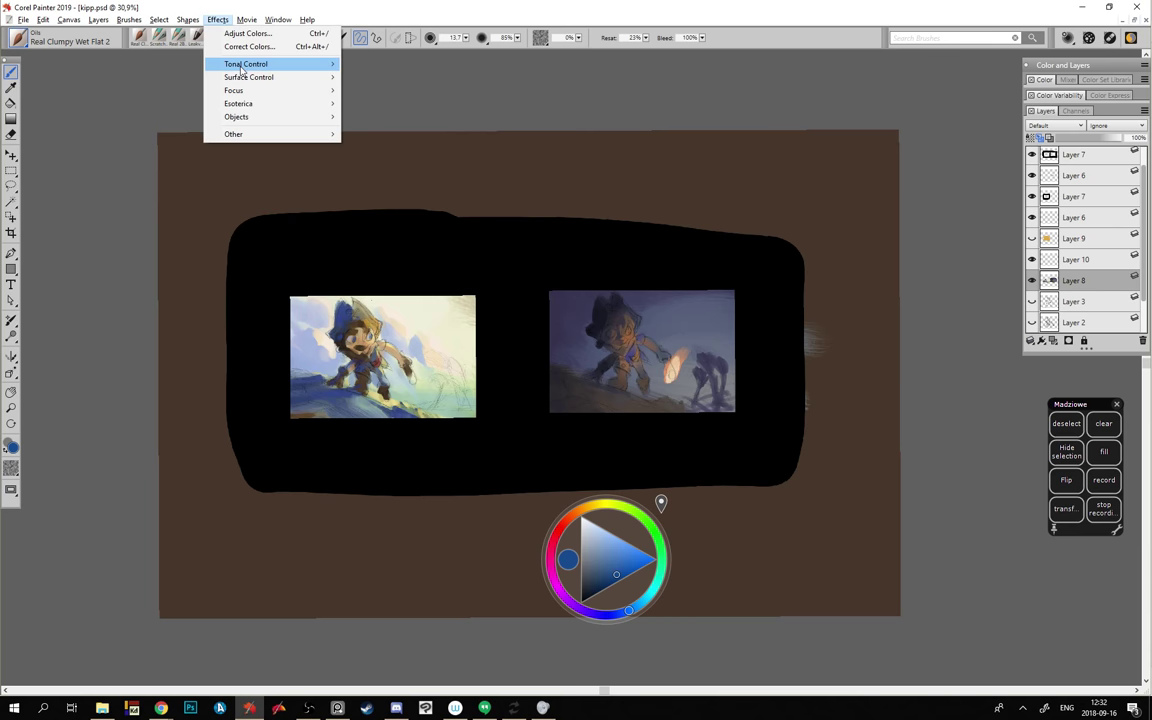
pyautogui.moveTo(220, 64)
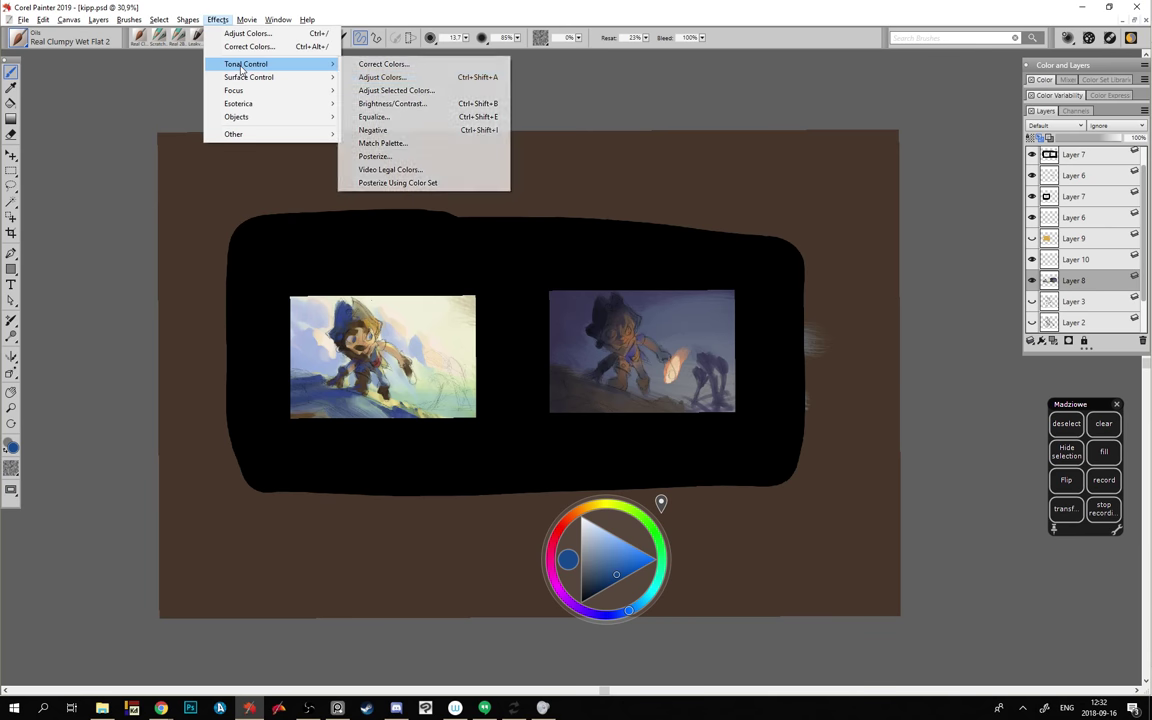
pyautogui.click(455, 92)
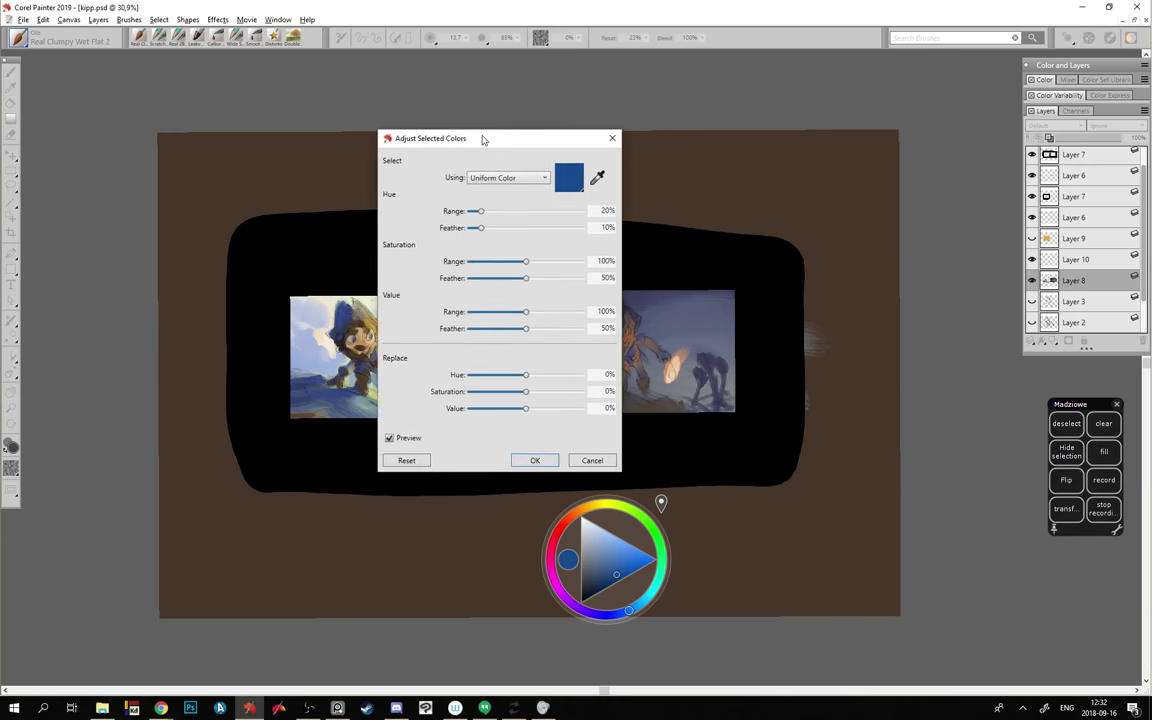
pyautogui.click(583, 181)
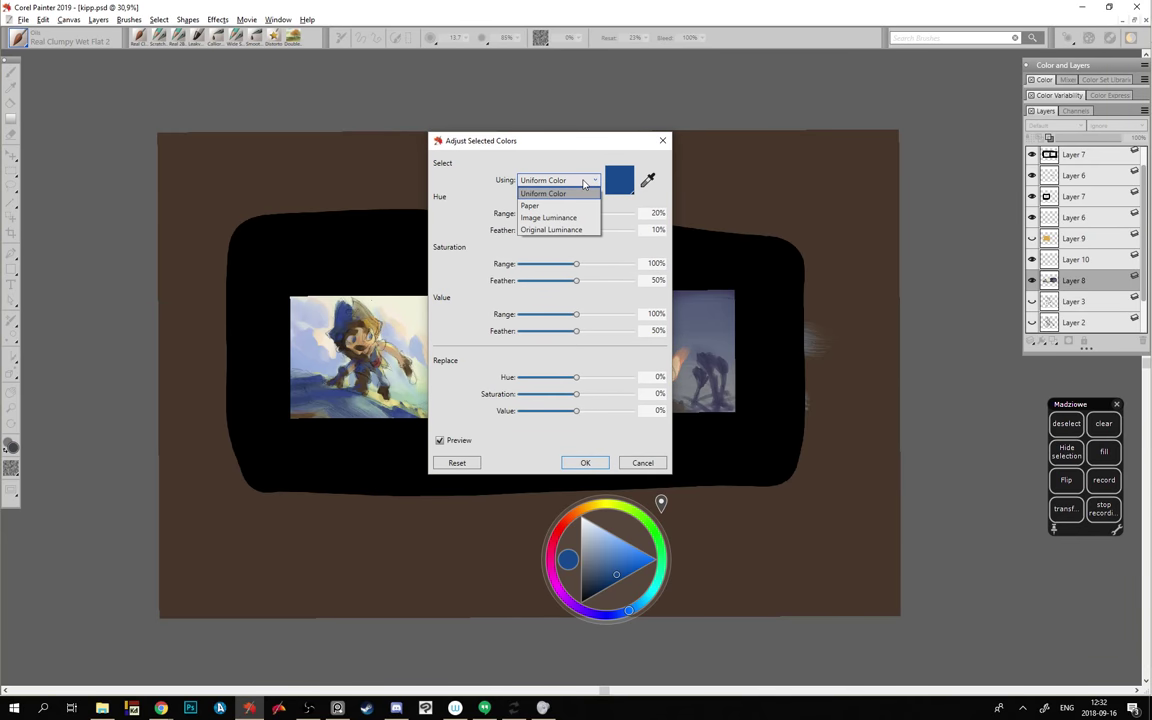
pyautogui.click(585, 182)
pyautogui.click(628, 186)
pyautogui.click(646, 183)
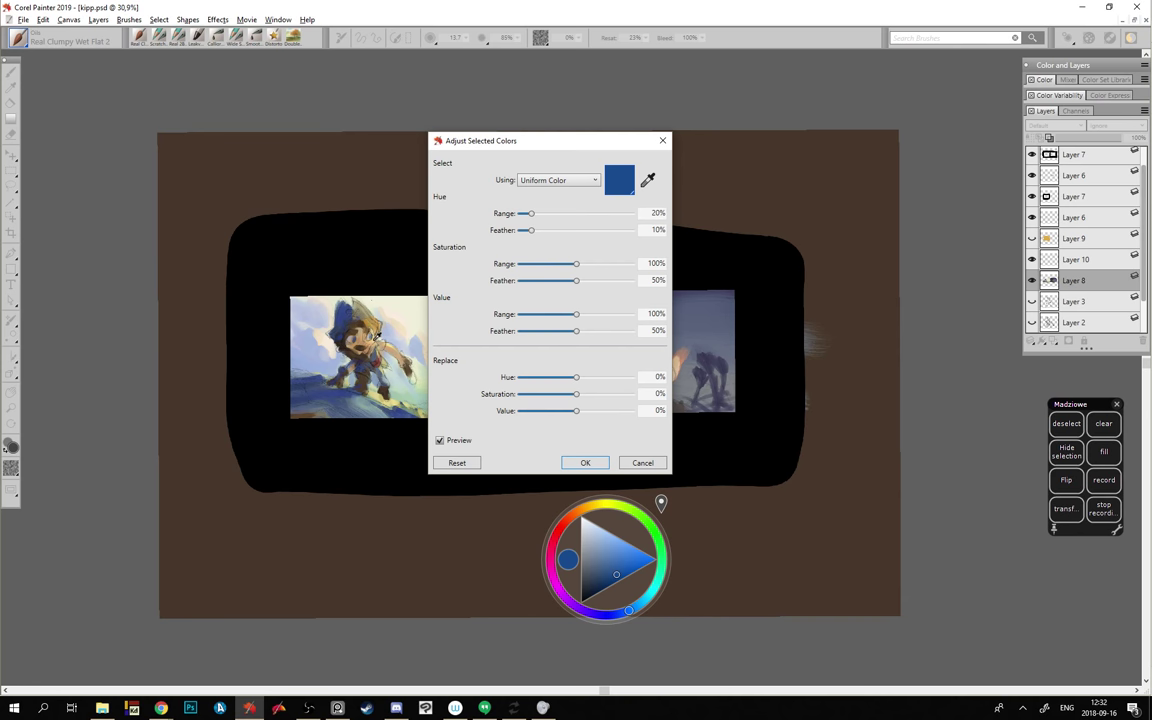
pyautogui.click(377, 336)
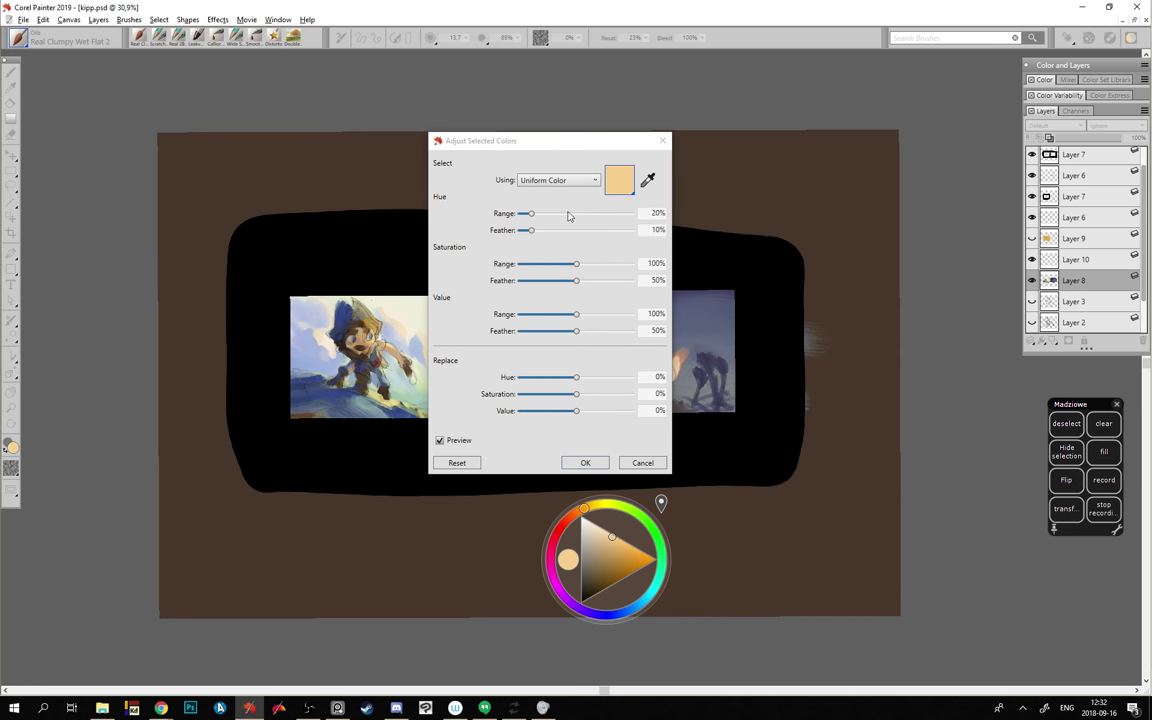
# - Widen the skin-tone selection to 127% hue range and 37% hue feather, and shift its replacement hue to -5%
pyautogui.click(533, 215)
pyautogui.moveTo(533, 215); pyautogui.dragTo(591, 214)
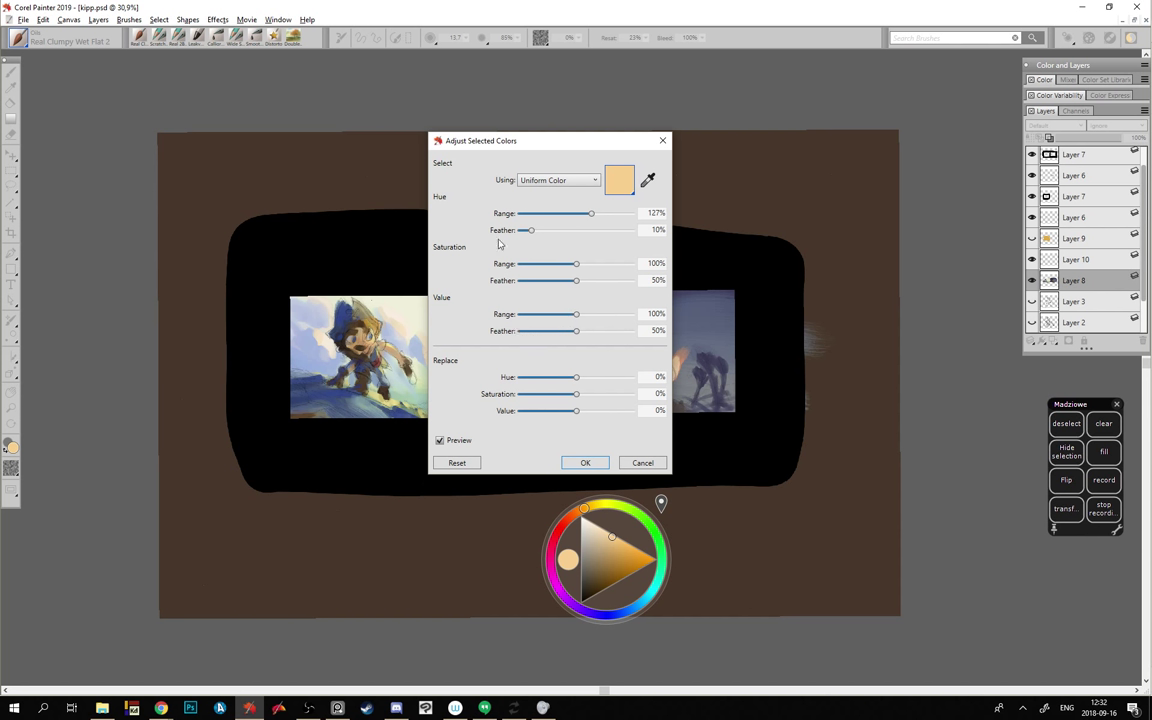
pyautogui.moveTo(532, 234); pyautogui.dragTo(561, 231)
pyautogui.moveTo(577, 383)
pyautogui.mouseDown()
pyautogui.moveTo(563, 380)
pyautogui.moveTo(595, 380)
pyautogui.moveTo(571, 378)
pyautogui.mouseUp()
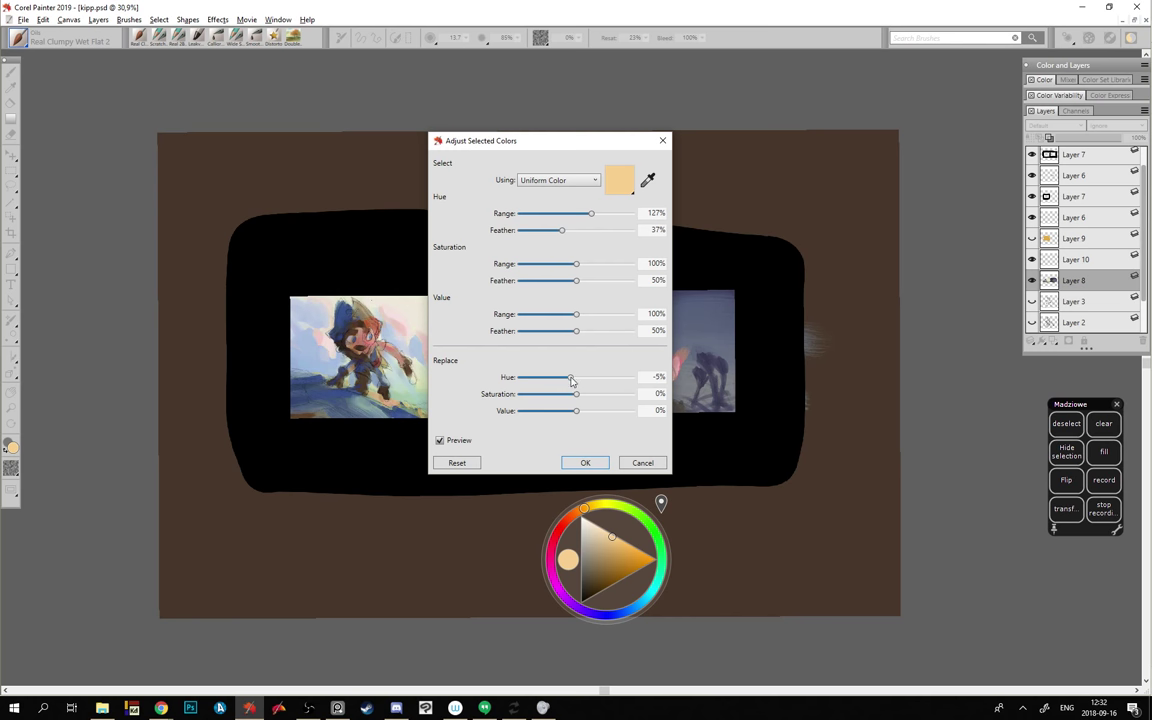
# - Reduce the replacement hue shift to -3%, compare the result with the reference photos, and apply the adjustment
pyautogui.moveTo(499, 143); pyautogui.dragTo(598, 125)
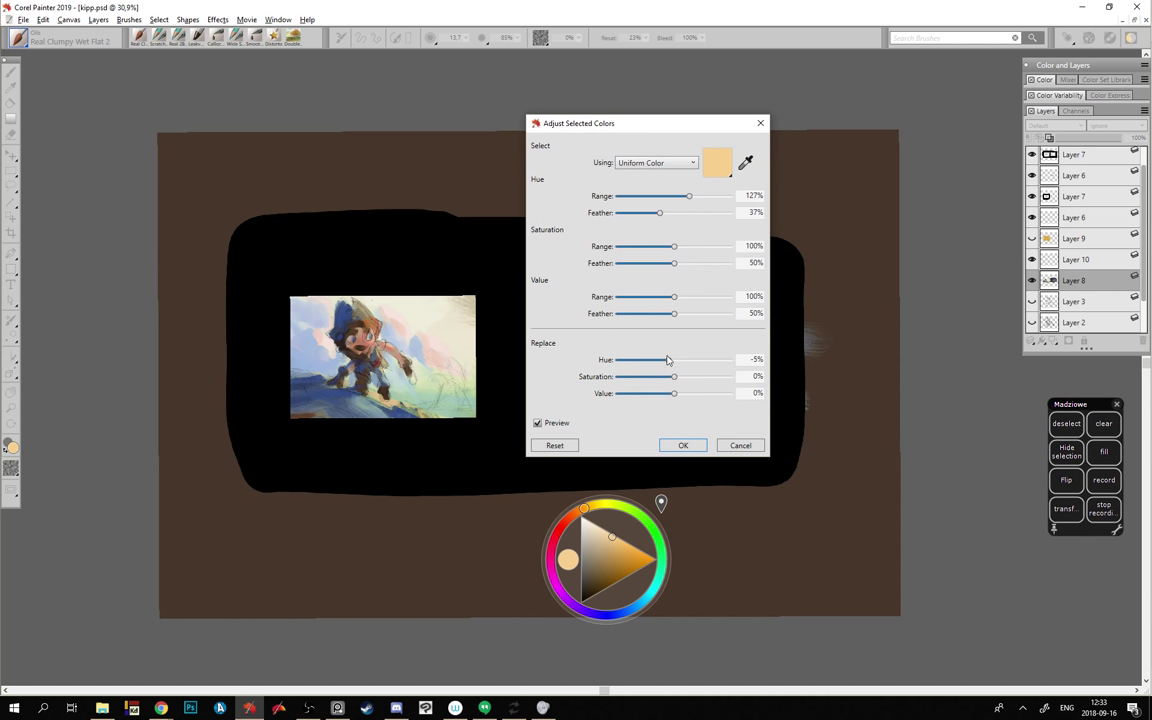
pyautogui.moveTo(668, 360); pyautogui.dragTo(672, 362)
pyautogui.moveTo(1151, 400); pyautogui.dragTo(526, 685)
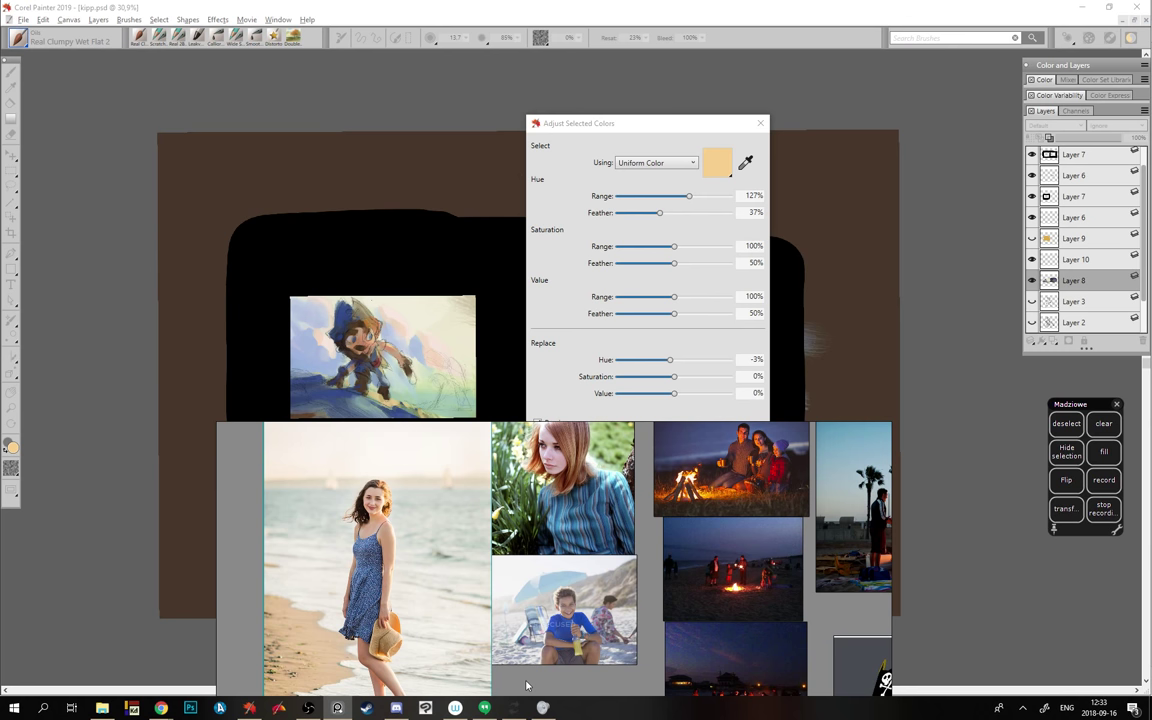
pyautogui.moveTo(526, 685); pyautogui.dragTo(1151, 600)
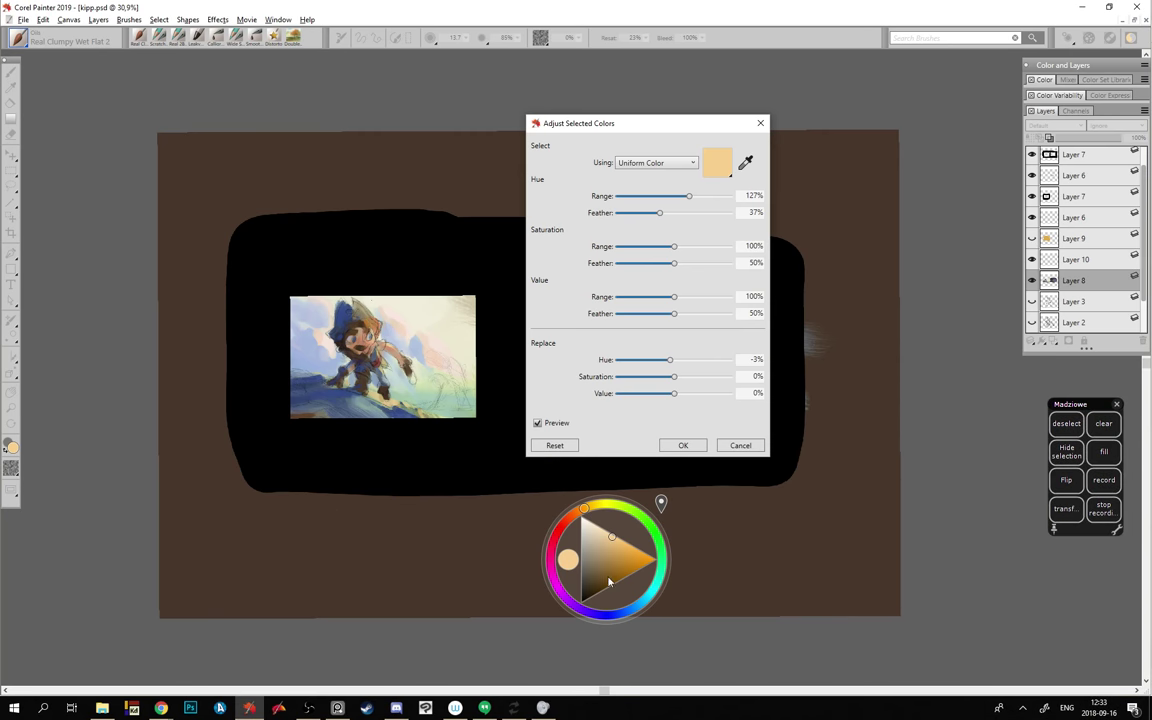
pyautogui.click(683, 445)
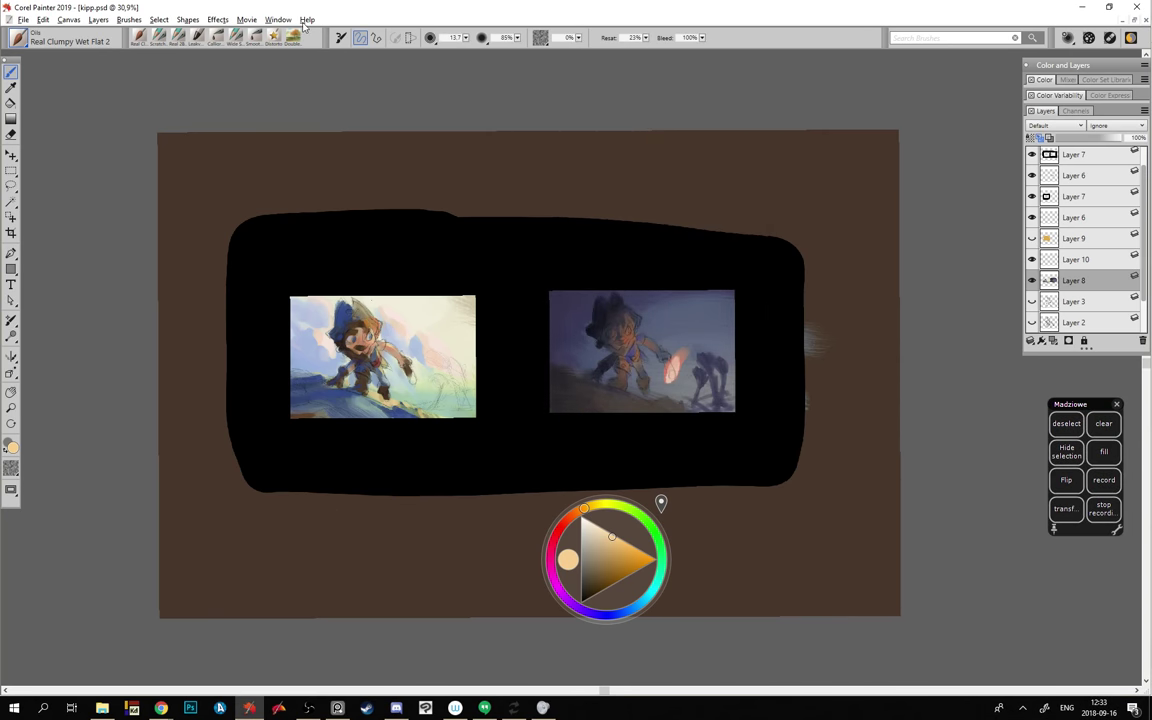
# - Start another Adjust Selected Colors on Layer 8 and sample the blue of the daylight character's hat
pyautogui.click(224, 20)
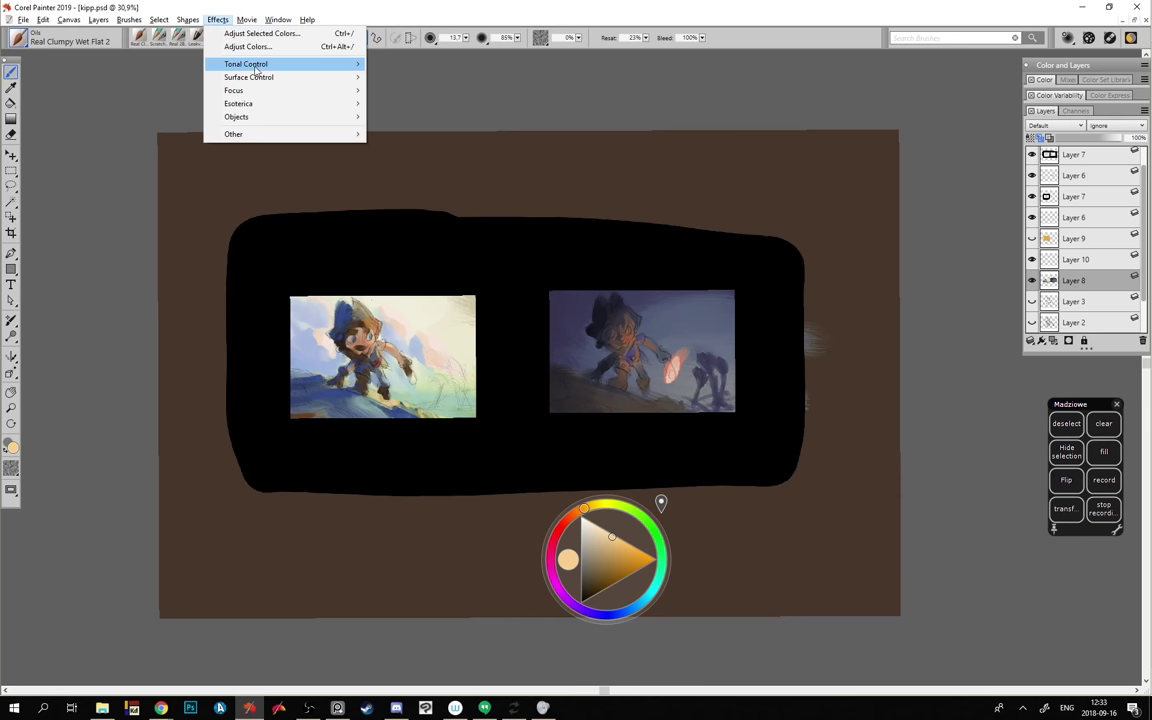
pyautogui.moveTo(317, 80)
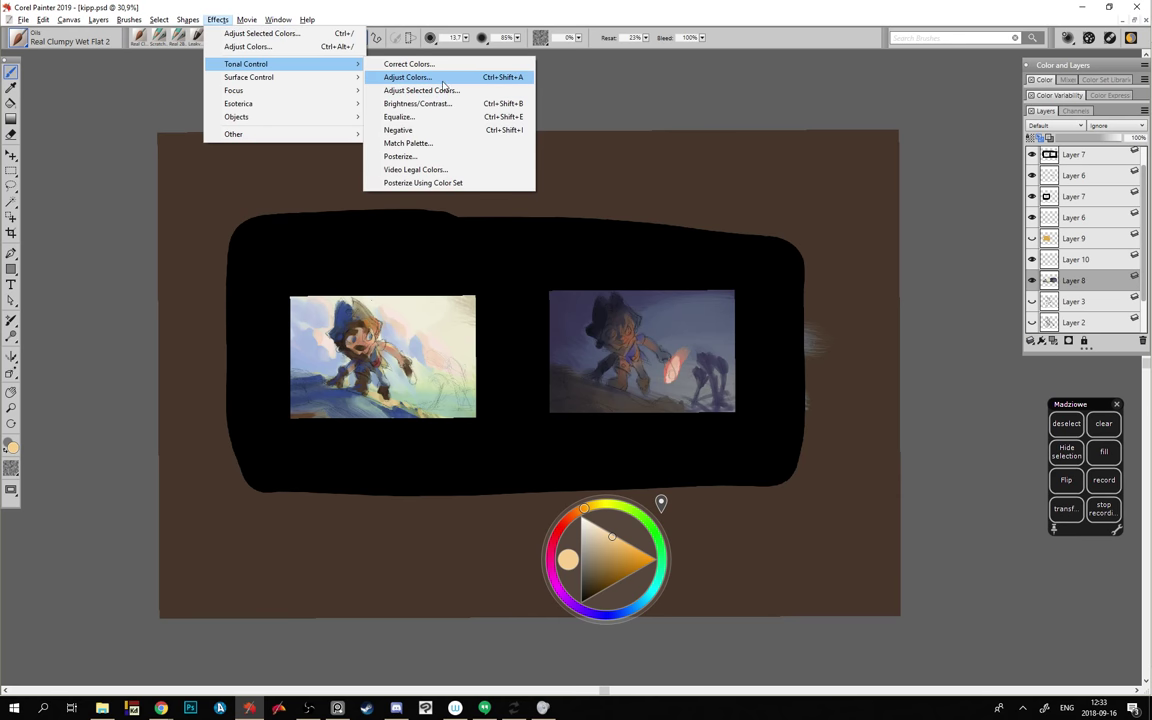
pyautogui.click(443, 90)
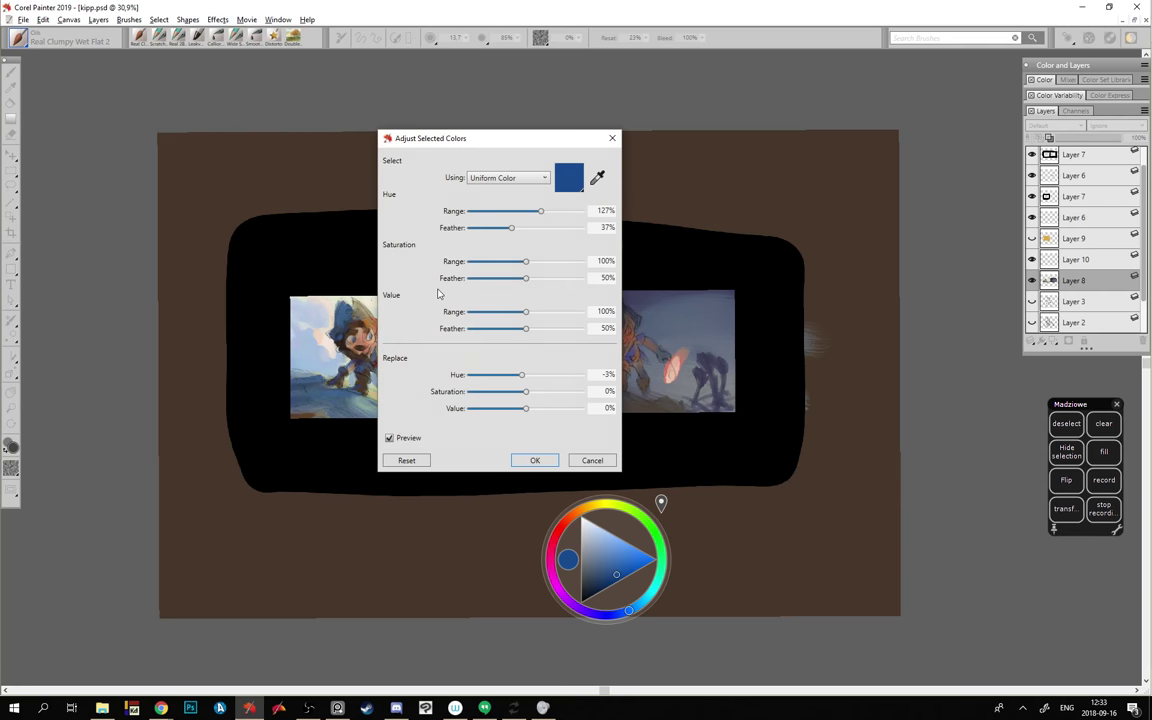
pyautogui.moveTo(476, 151); pyautogui.dragTo(622, 201)
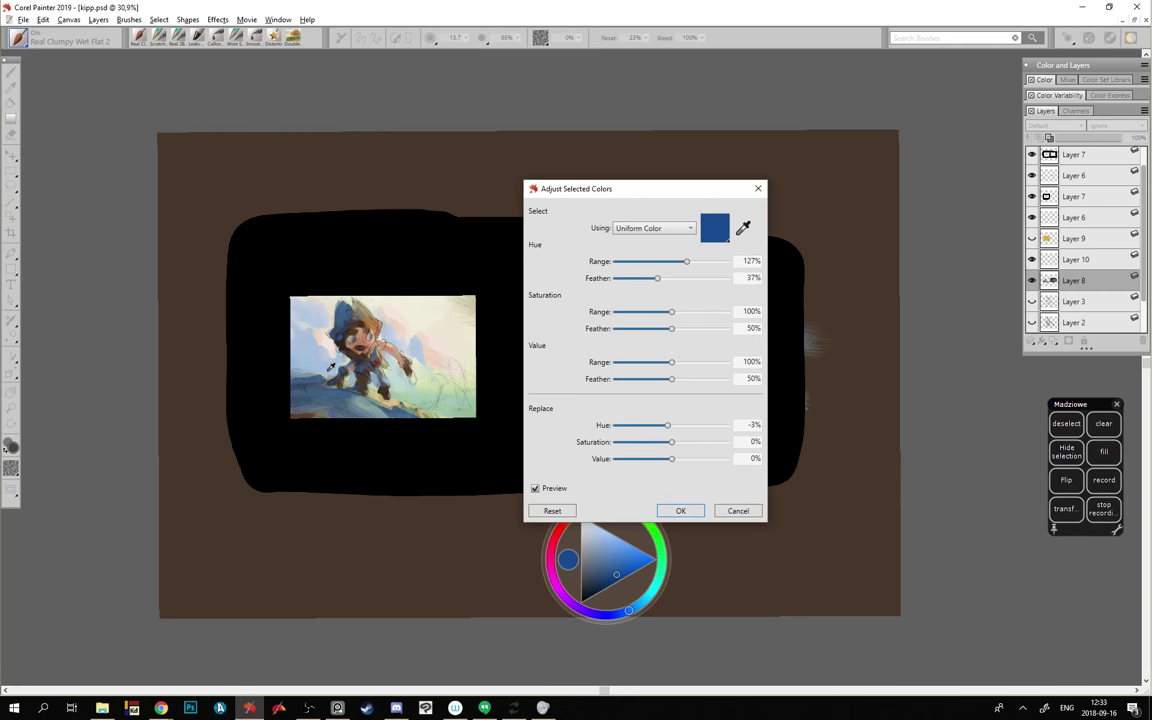
pyautogui.click(318, 370)
pyautogui.click(310, 285)
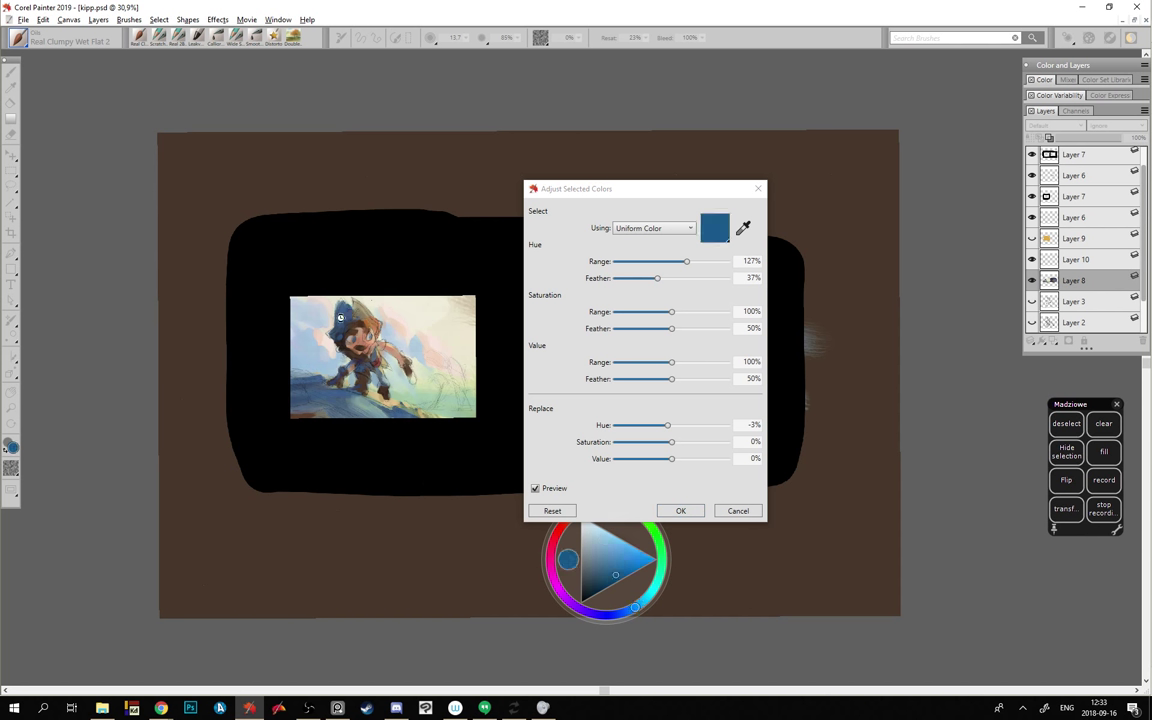
# - Reset the selected-colour adjustment to its defaults and desaturate the blues to -112%
pyautogui.click(668, 428)
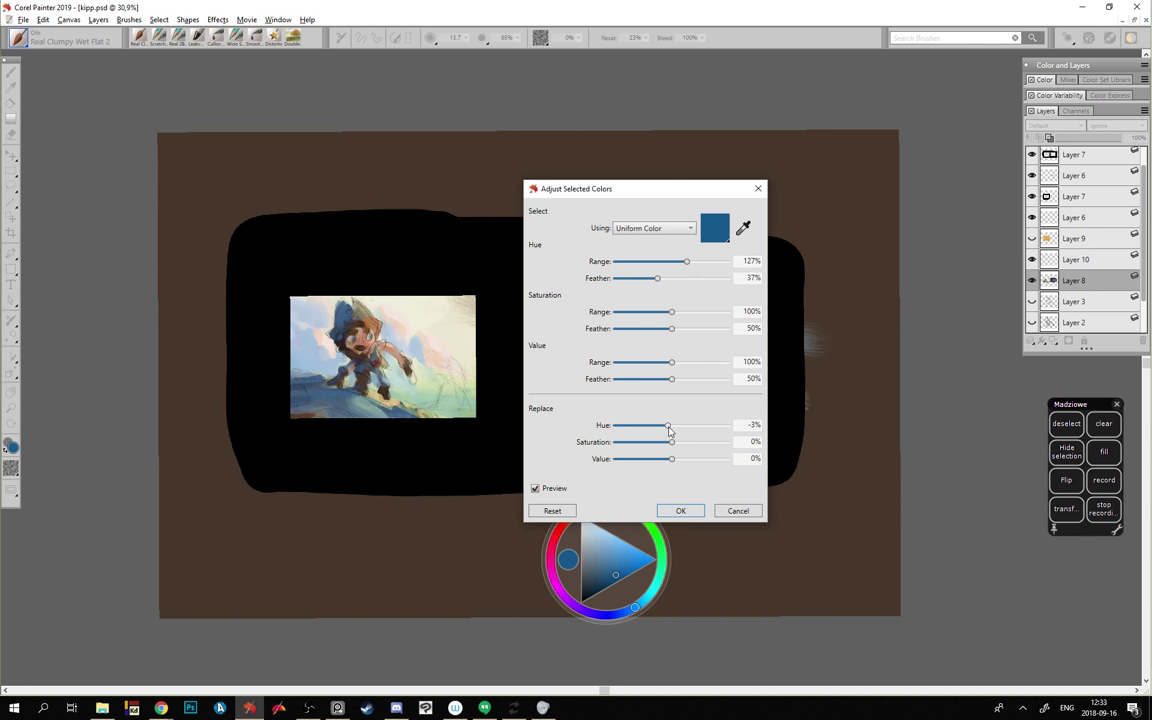
pyautogui.moveTo(670, 428); pyautogui.dragTo(641, 445)
pyautogui.moveTo(629, 441); pyautogui.dragTo(632, 445)
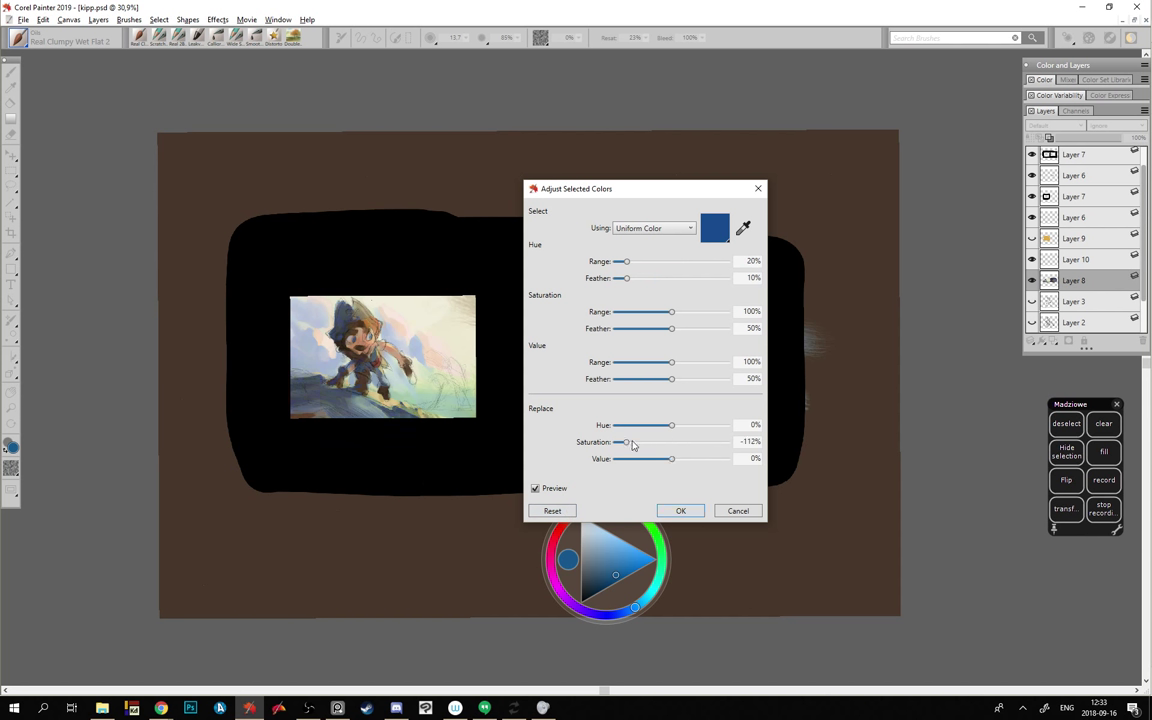
# - Compare with the beach reference photos and try a -9% hue shift with -87% saturation on the blues
pyautogui.moveTo(812, 455)
pyautogui.mouseDown()
pyautogui.moveTo(874, 622)
pyautogui.moveTo(836, 540)
pyautogui.moveTo(497, 714)
pyautogui.moveTo(738, 710)
pyautogui.moveTo(1077, 470)
pyautogui.mouseUp()
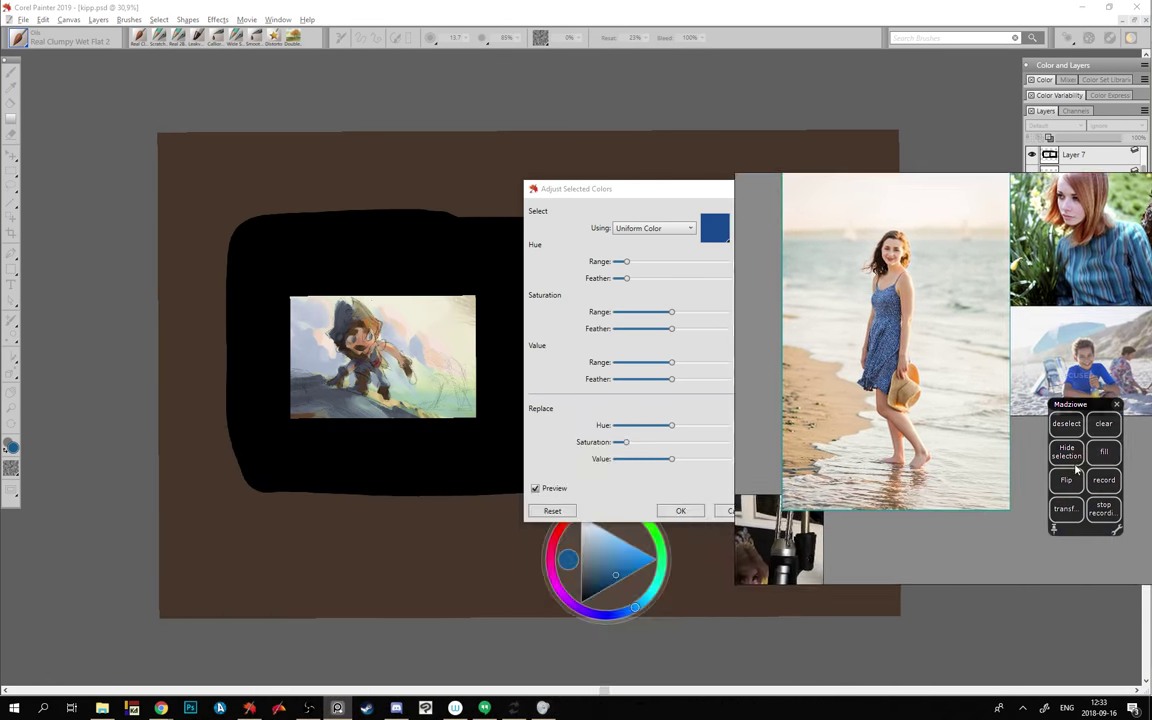
pyautogui.click(676, 429)
pyautogui.click(679, 429)
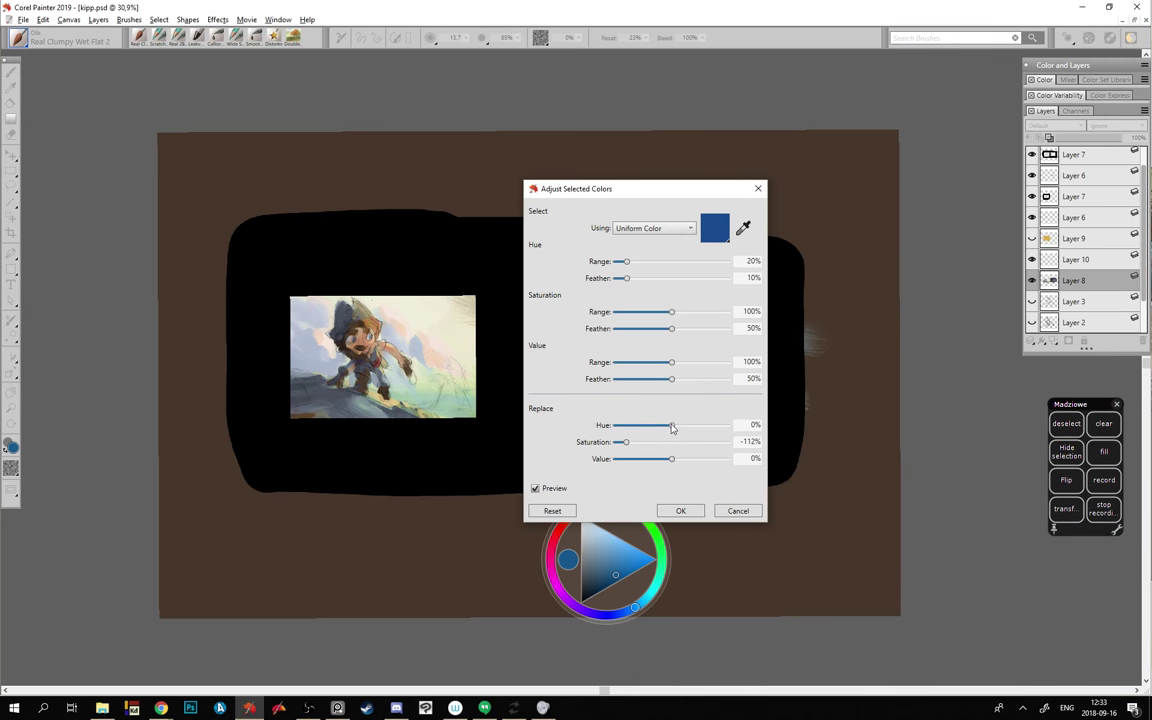
pyautogui.moveTo(634, 444)
pyautogui.mouseDown()
pyautogui.moveTo(666, 441)
pyautogui.moveTo(651, 443)
pyautogui.mouseUp()
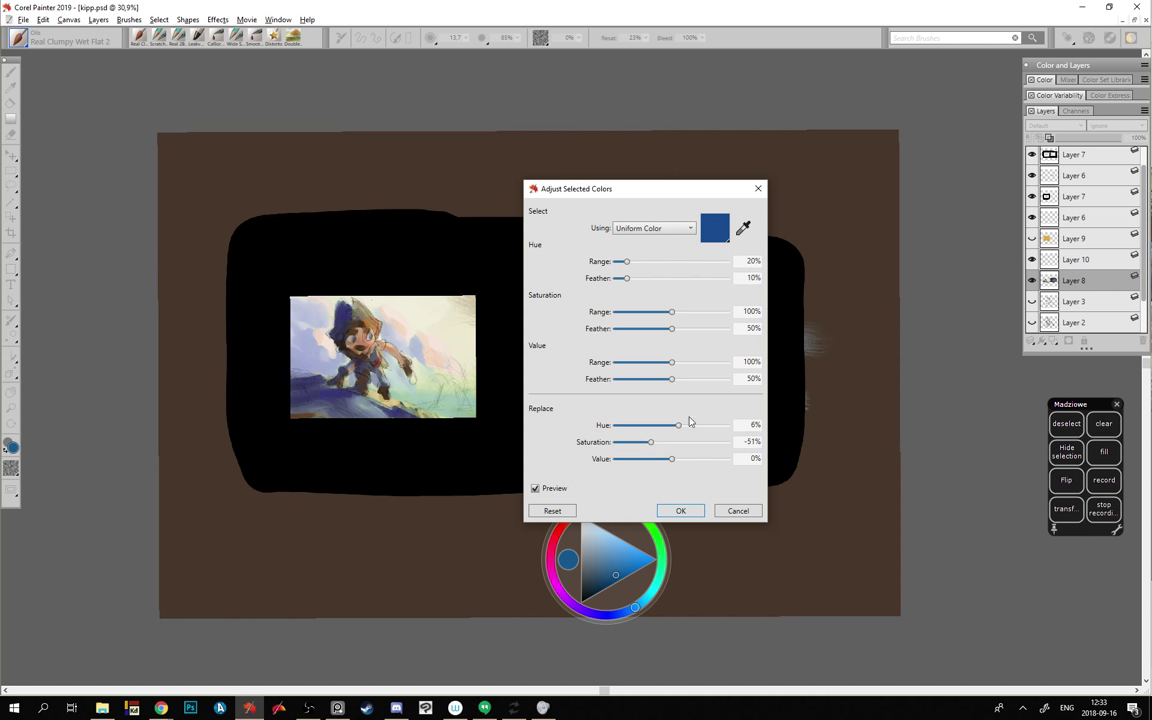
pyautogui.moveTo(692, 427); pyautogui.dragTo(637, 441)
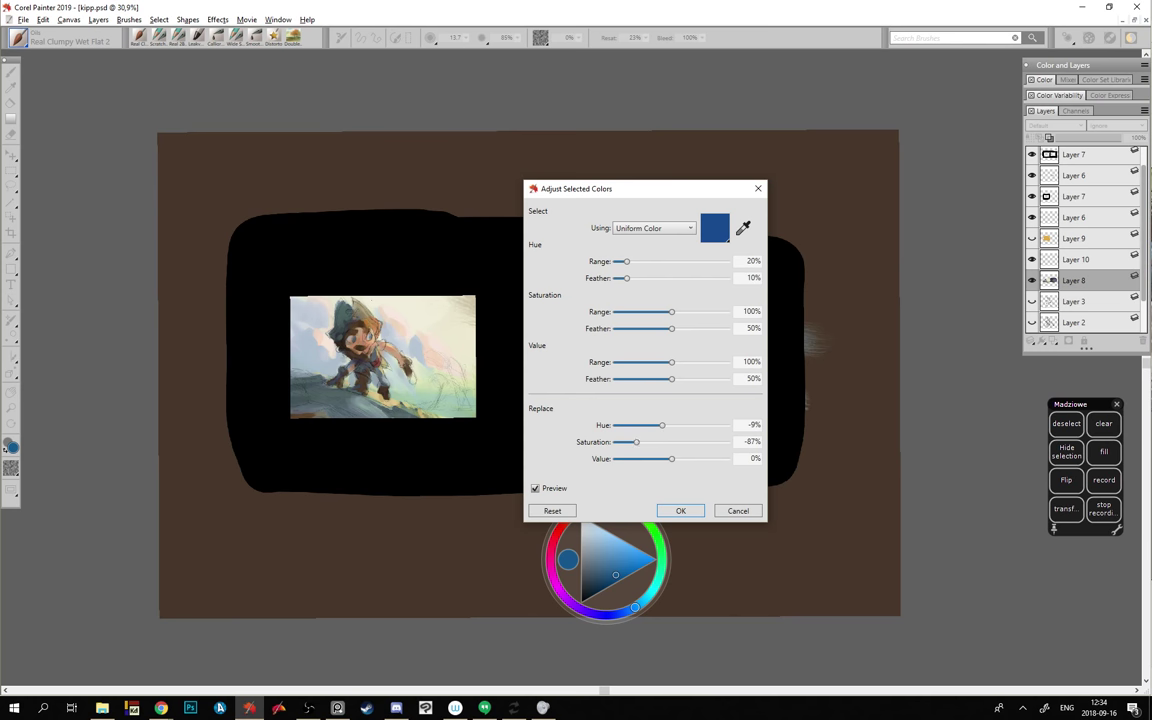
# - Recheck the references, set the blues' replacement to hue -3%, saturation -75% and value -10%, and apply it
pyautogui.click(337, 708)
pyautogui.moveTo(1090, 560)
pyautogui.mouseDown()
pyautogui.moveTo(995, 543)
pyautogui.moveTo(841, 625)
pyautogui.moveTo(1151, 296)
pyautogui.mouseUp()
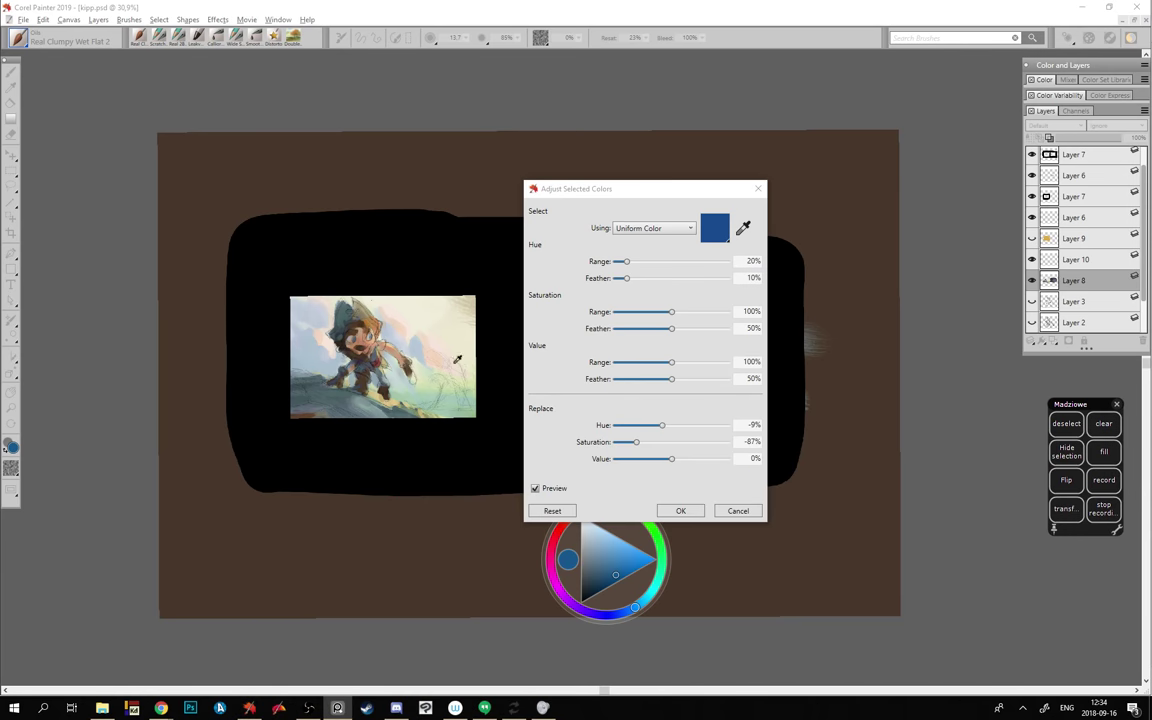
pyautogui.click(661, 426)
pyautogui.moveTo(661, 426); pyautogui.dragTo(671, 457)
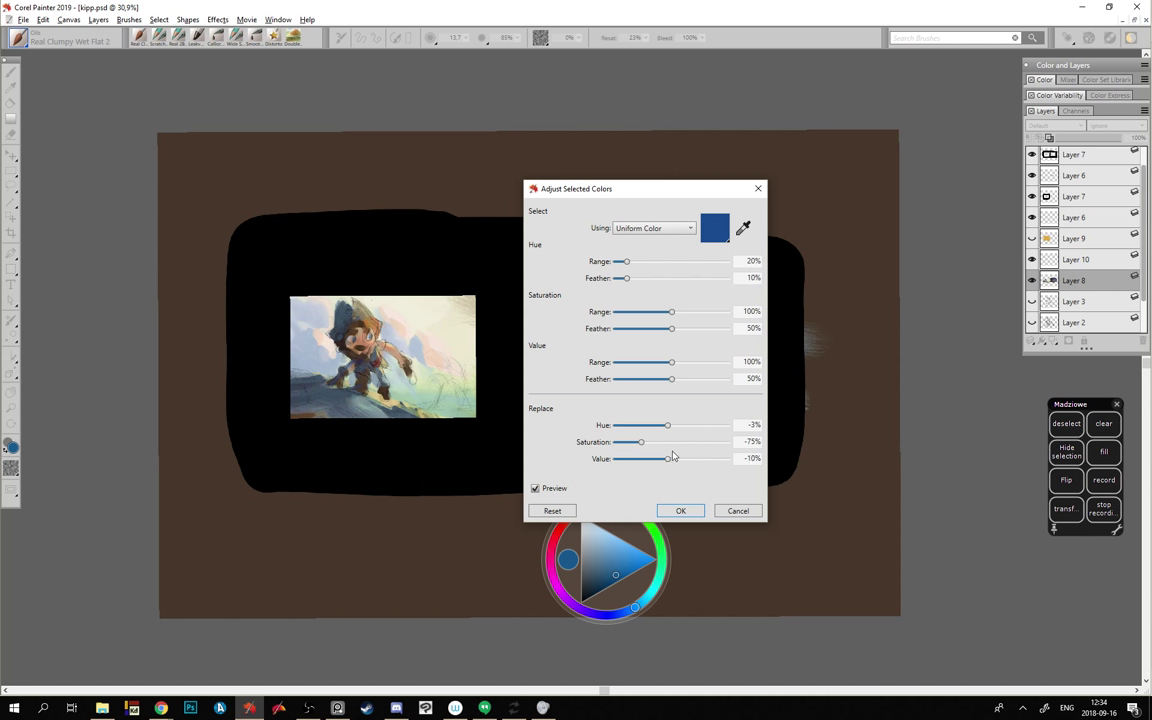
pyautogui.click(662, 510)
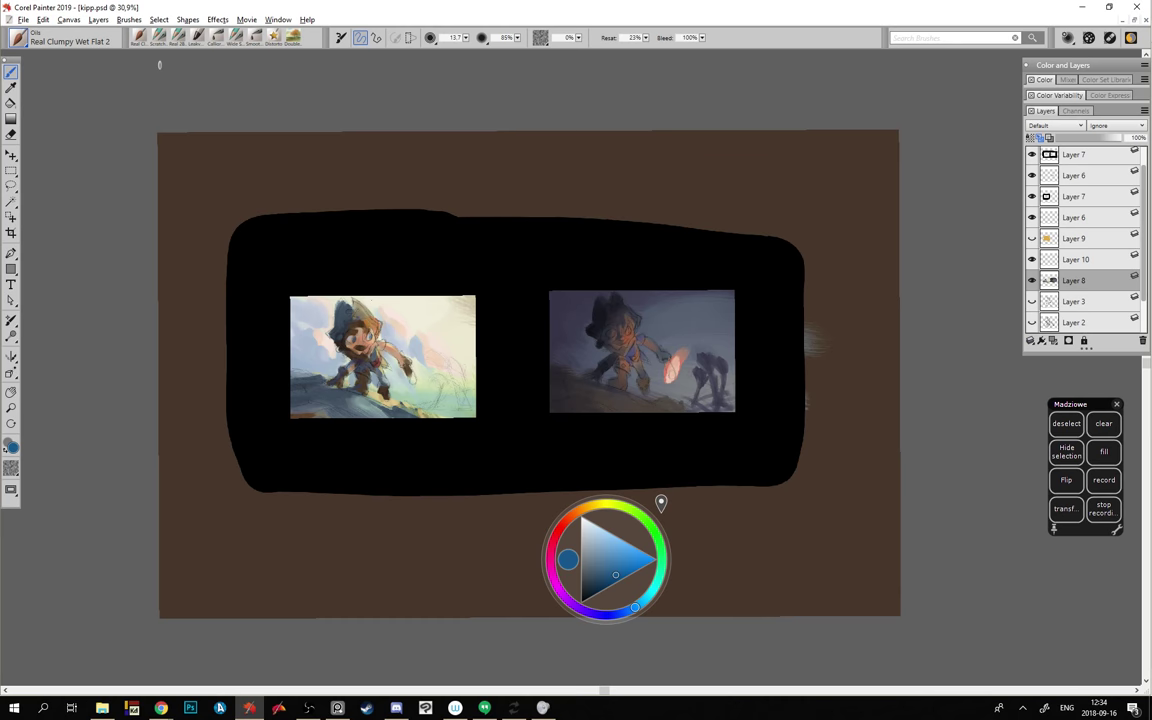
# - Examine both thumbnails at reduced size, using the Navigator and a 16.7% zoom, and compare them with the reference photos
pyautogui.moveTo(1150, 385); pyautogui.dragTo(748, 306)
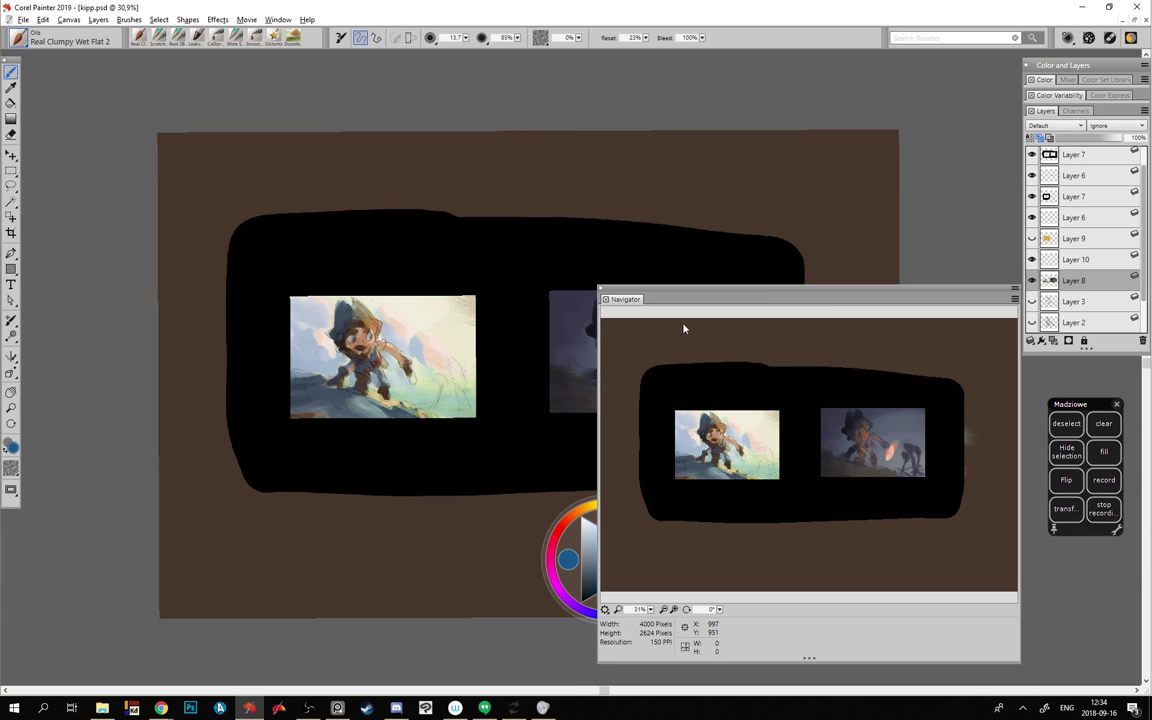
pyautogui.moveTo(656, 301); pyautogui.dragTo(1151, 316)
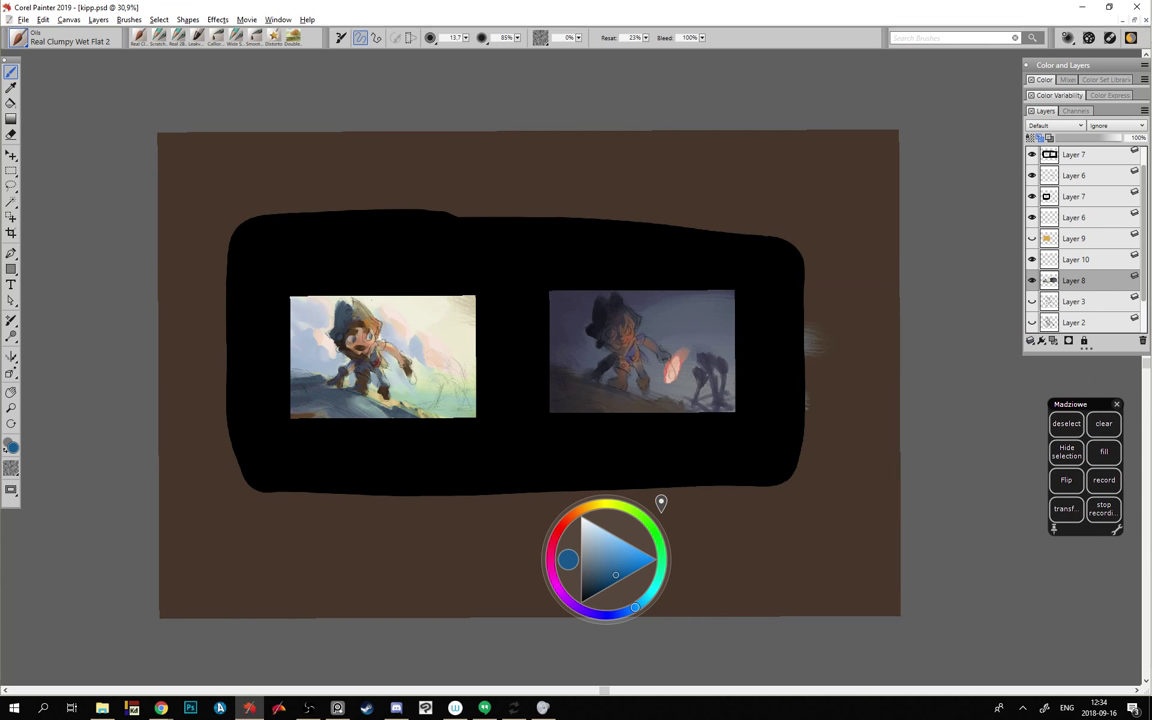
pyautogui.hotkey('ctrl', '-')
pyautogui.hotkey('ctrl', '-')
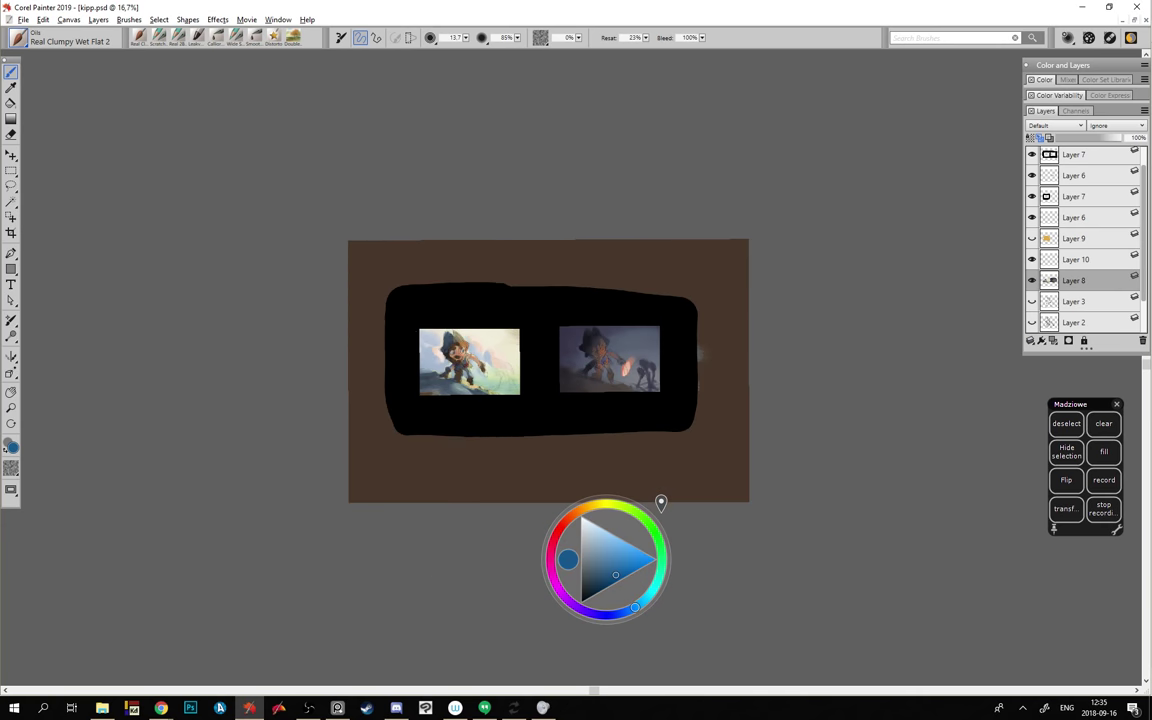
pyautogui.hotkey('ctrl', '+')
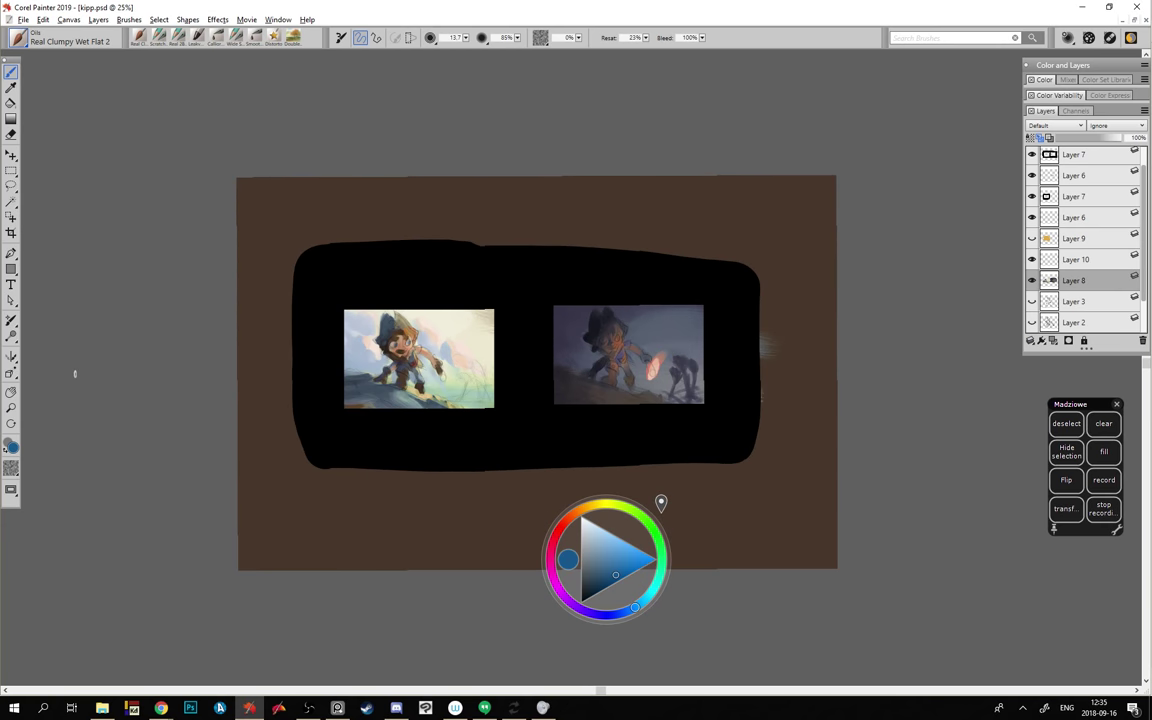
pyautogui.hotkey('ctrl', '-')
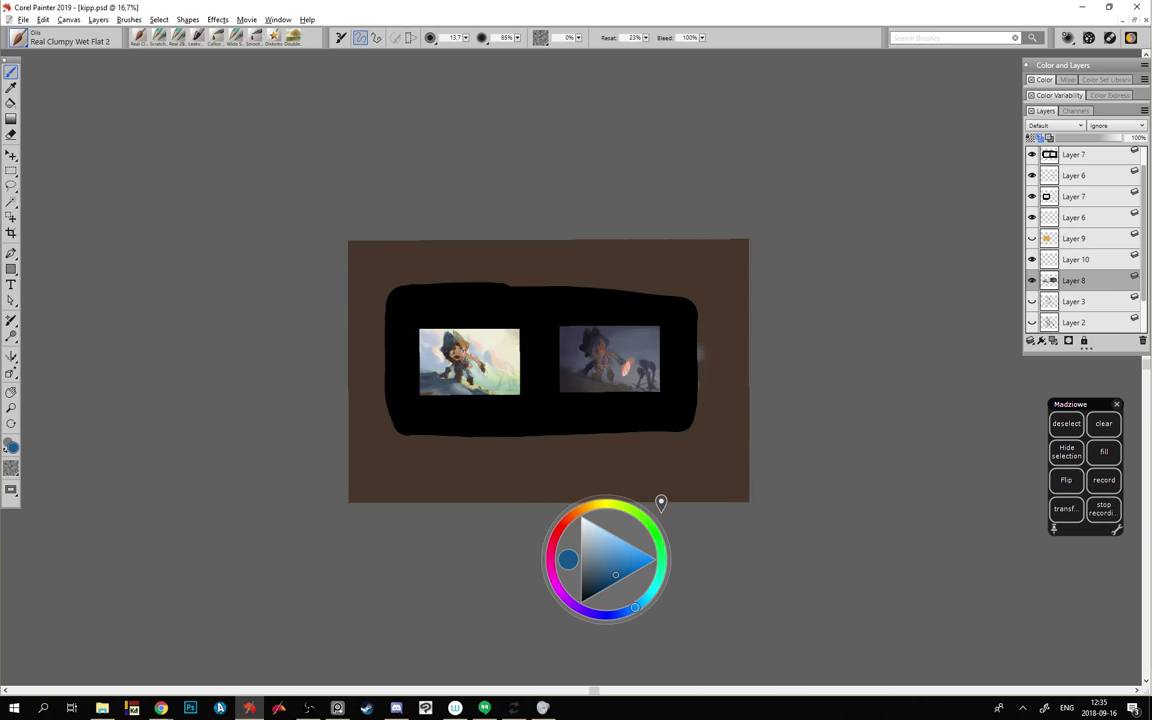
pyautogui.moveTo(1151, 660)
pyautogui.mouseDown()
pyautogui.moveTo(848, 523)
pyautogui.moveTo(918, 563)
pyautogui.mouseUp()
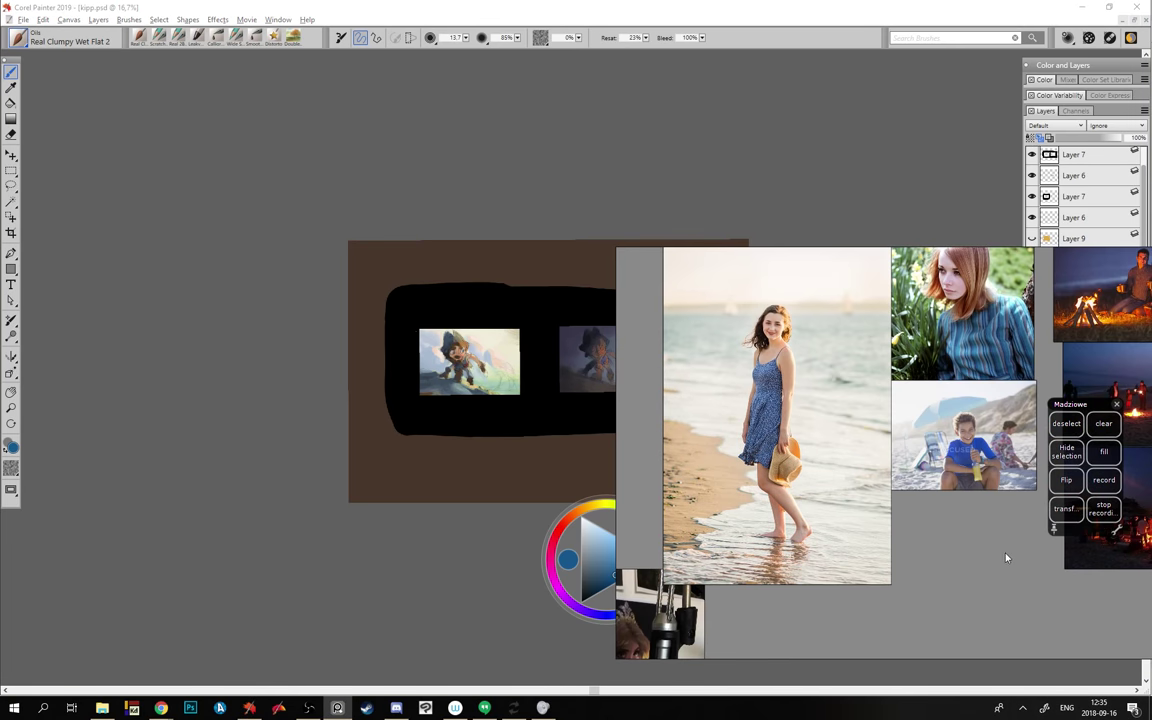
pyautogui.click(245, 372)
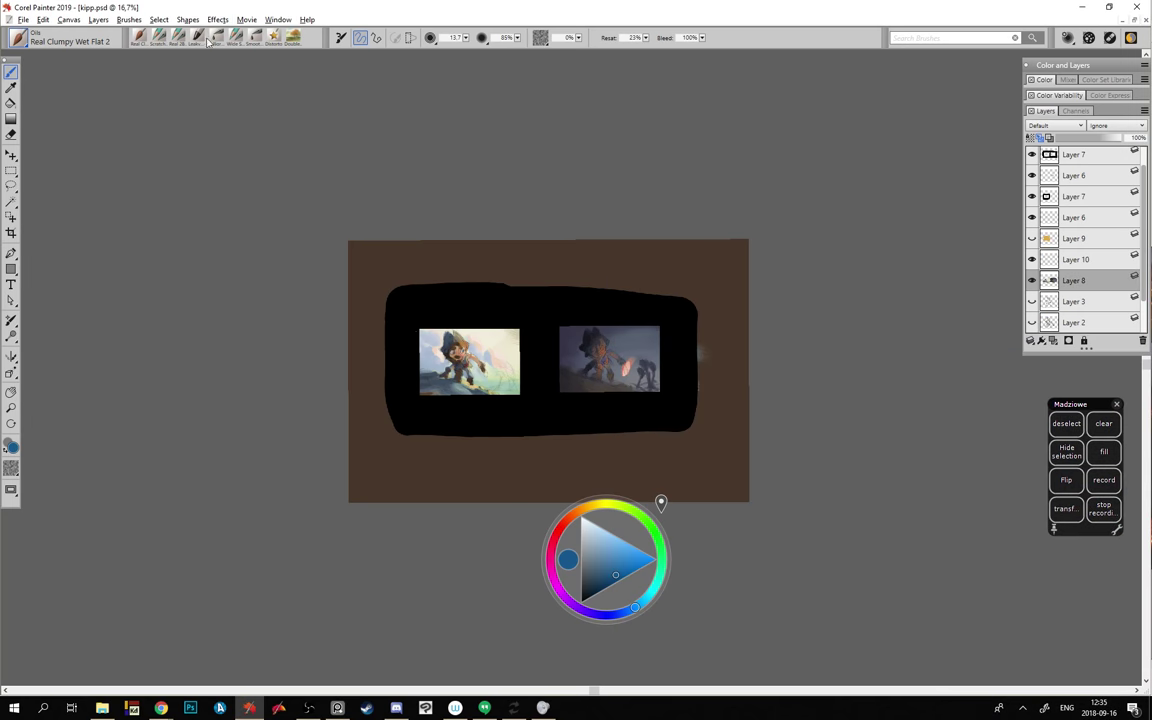
pyautogui.click(217, 19)
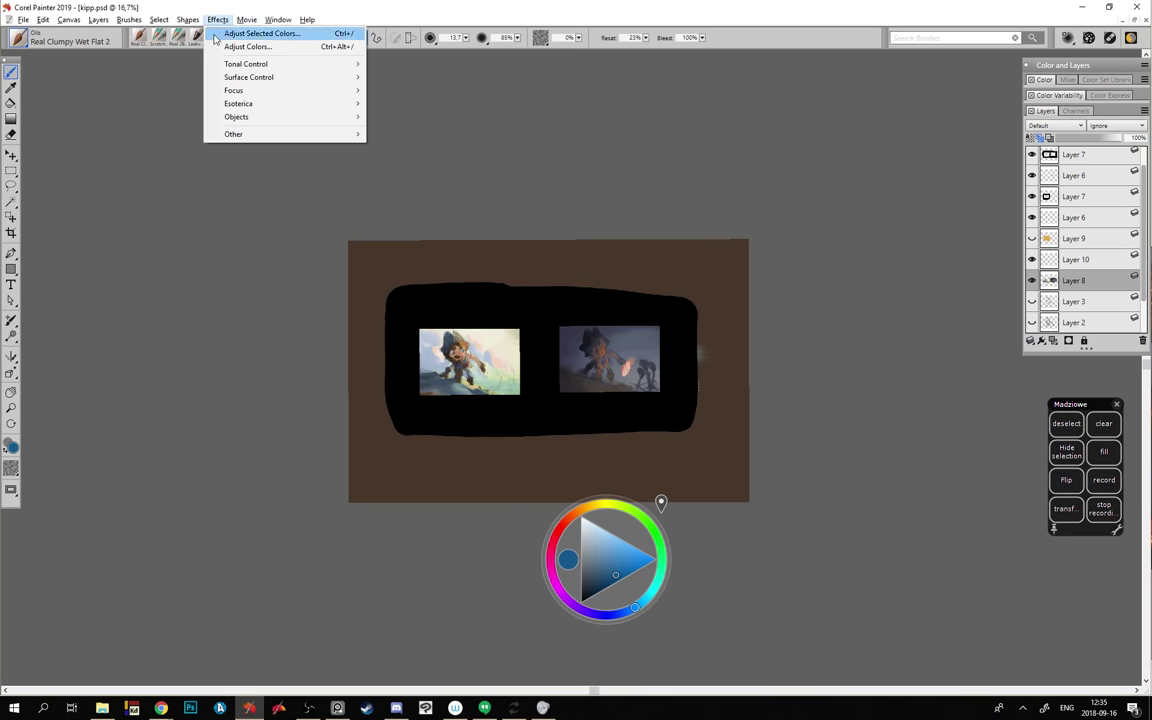
pyautogui.moveTo(216, 64)
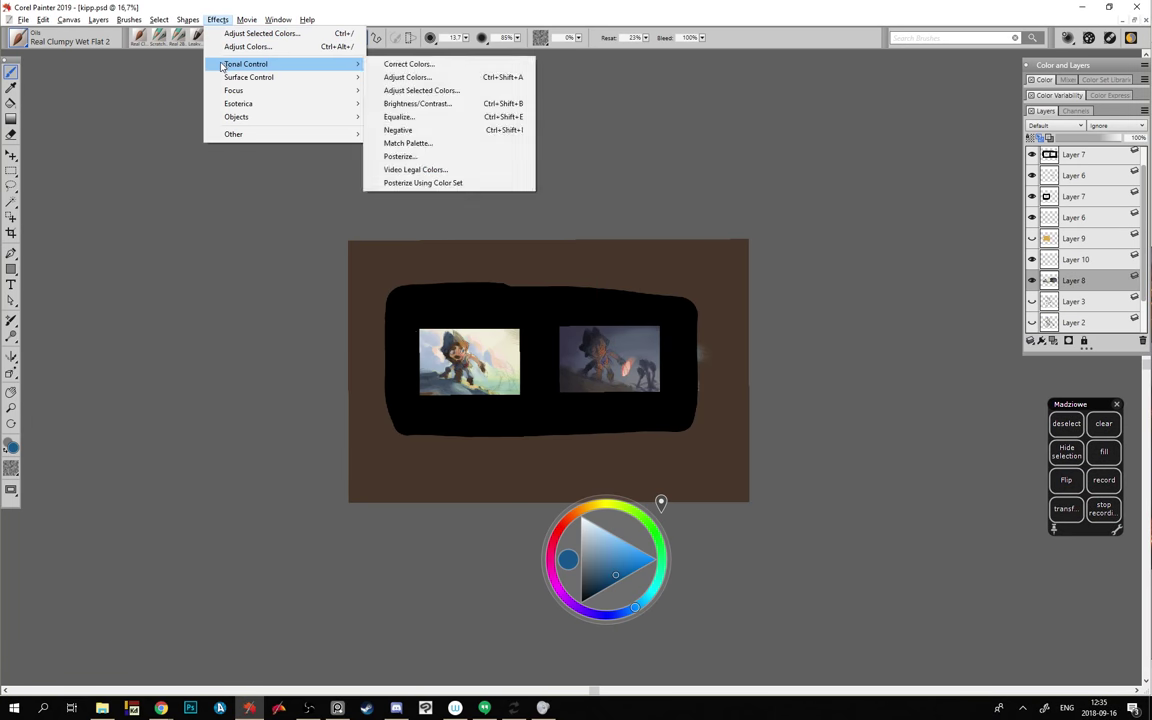
pyautogui.click(455, 78)
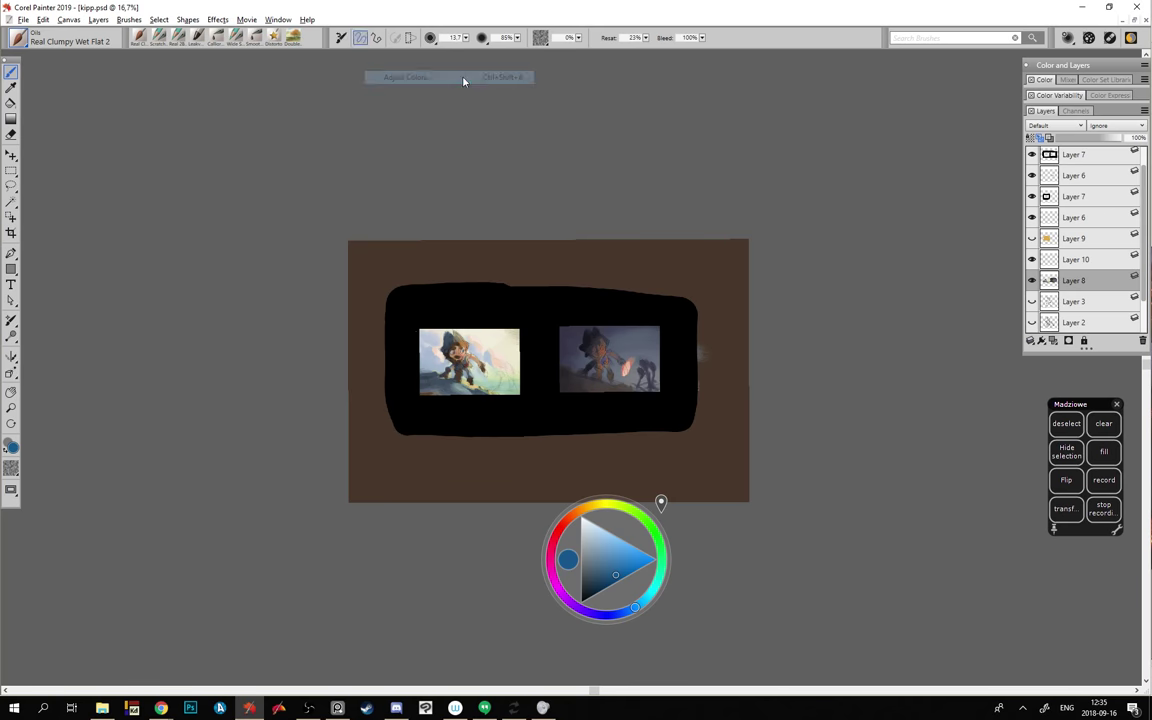
pyautogui.moveTo(500, 247); pyautogui.dragTo(488, 142)
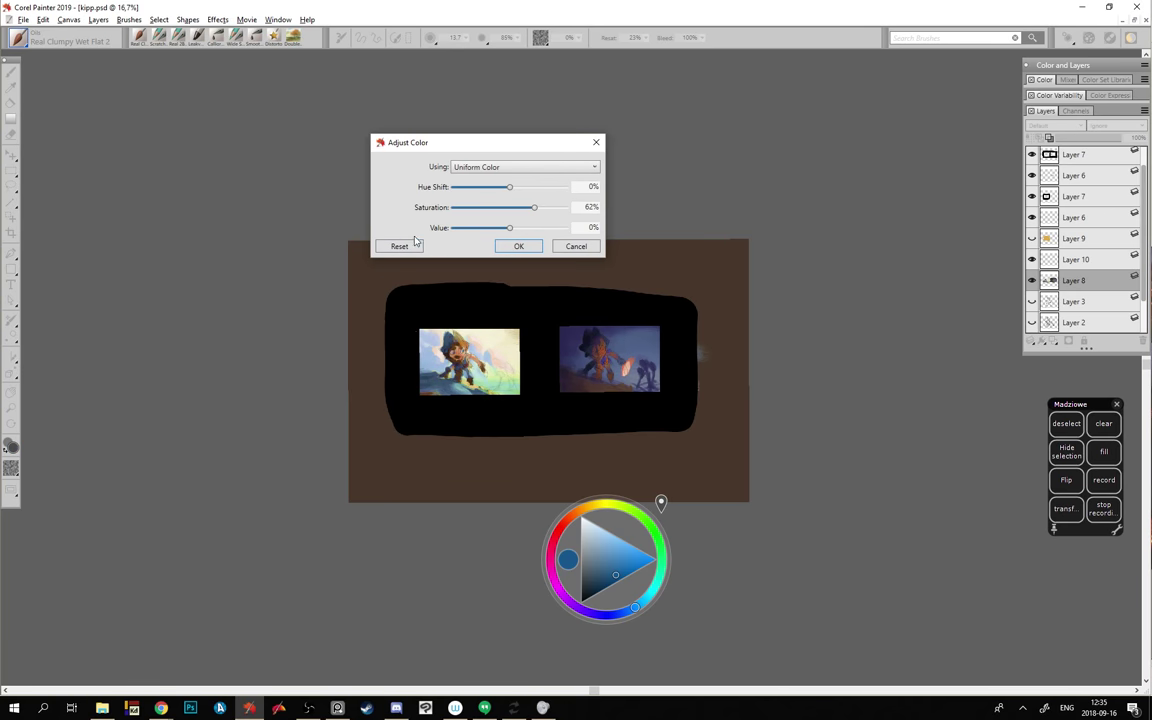
pyautogui.click(399, 246)
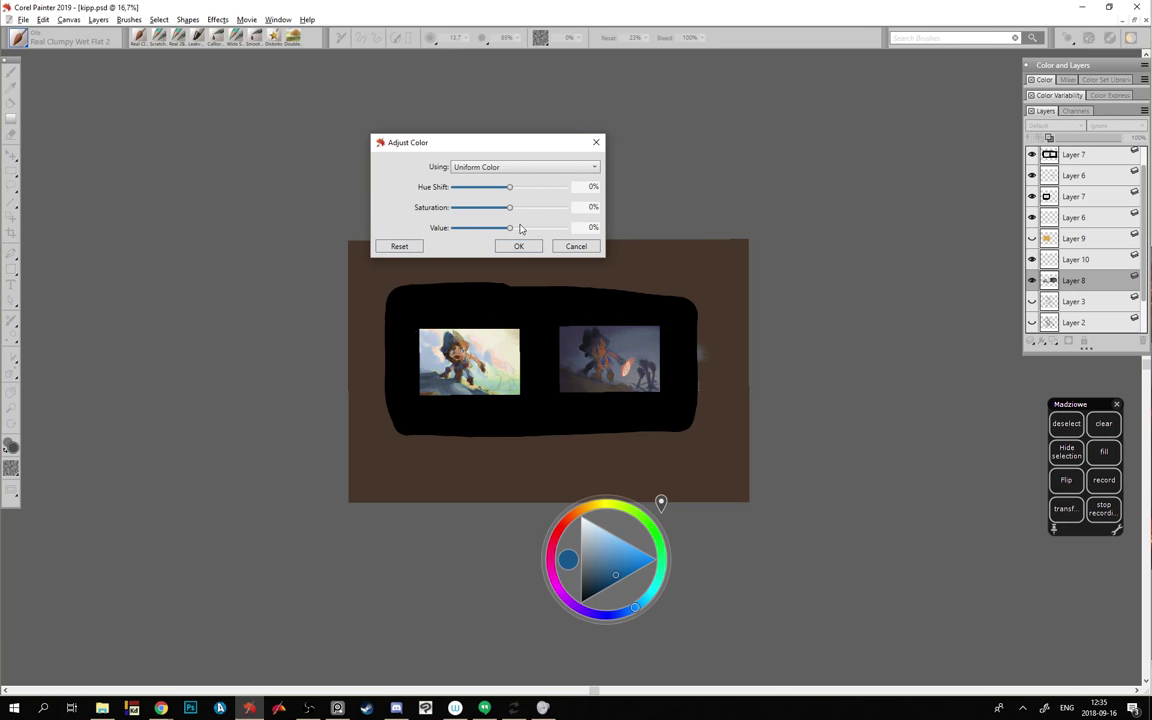
pyautogui.click(576, 246)
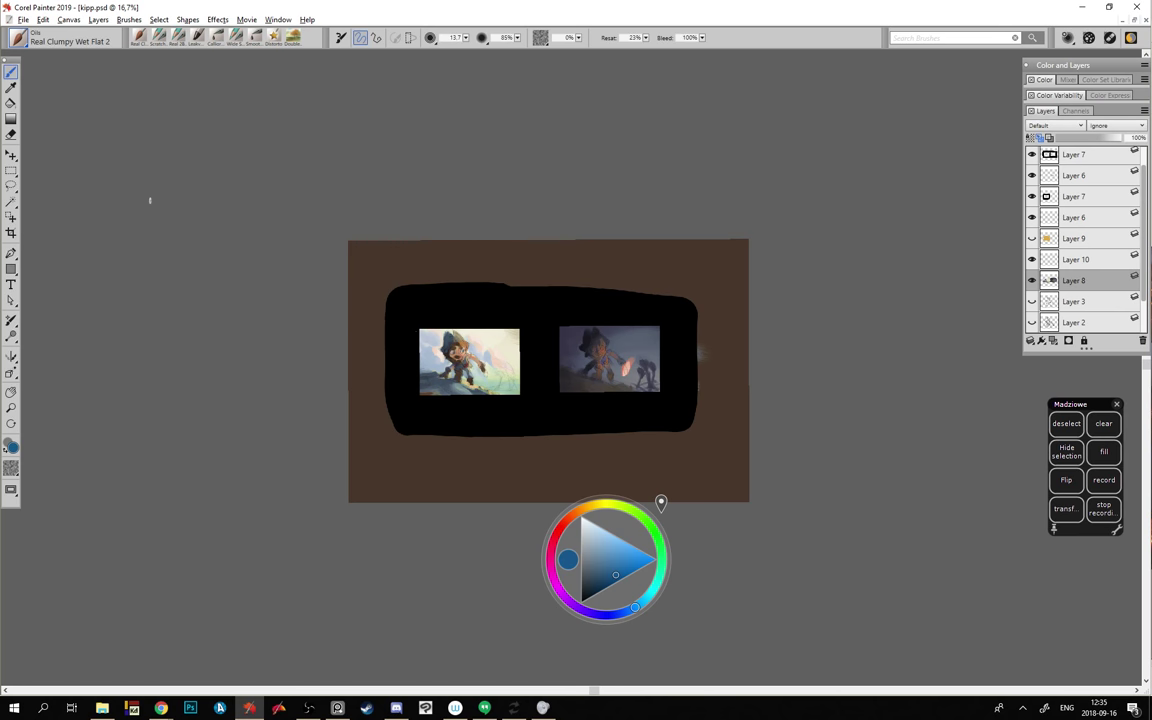
# - Select the daylight thumbnail with a rectangular selection and equalize it with gamma at 38%
pyautogui.click(11, 170)
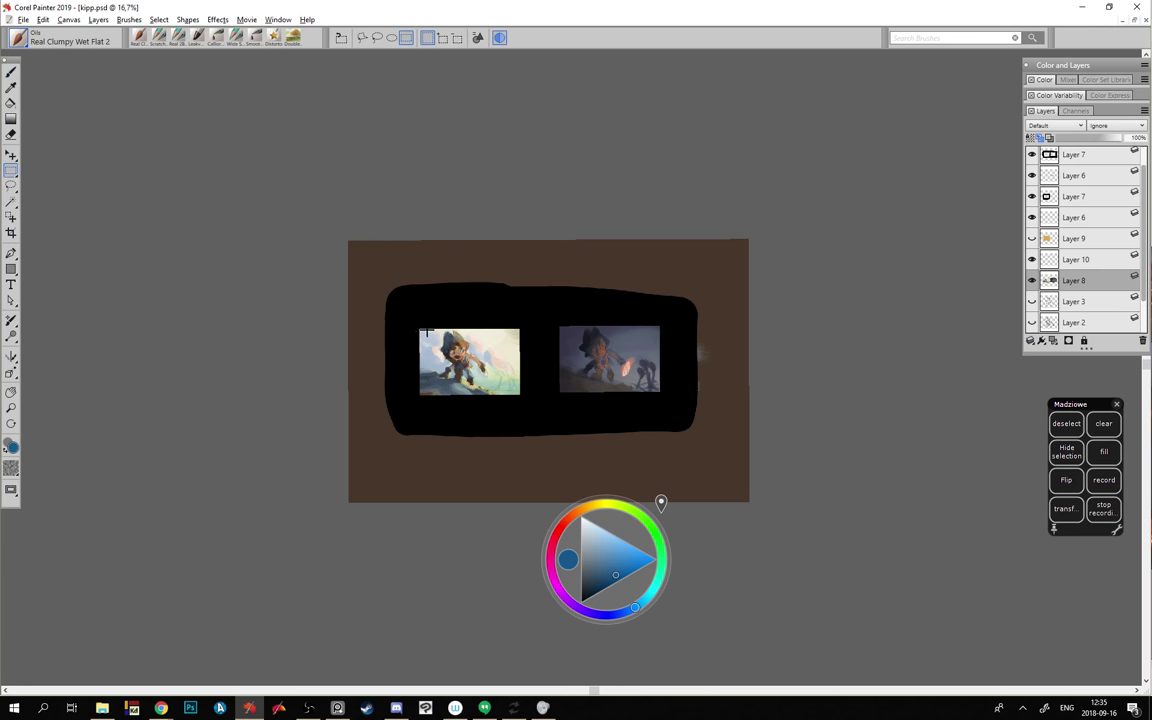
pyautogui.moveTo(401, 312); pyautogui.dragTo(558, 413)
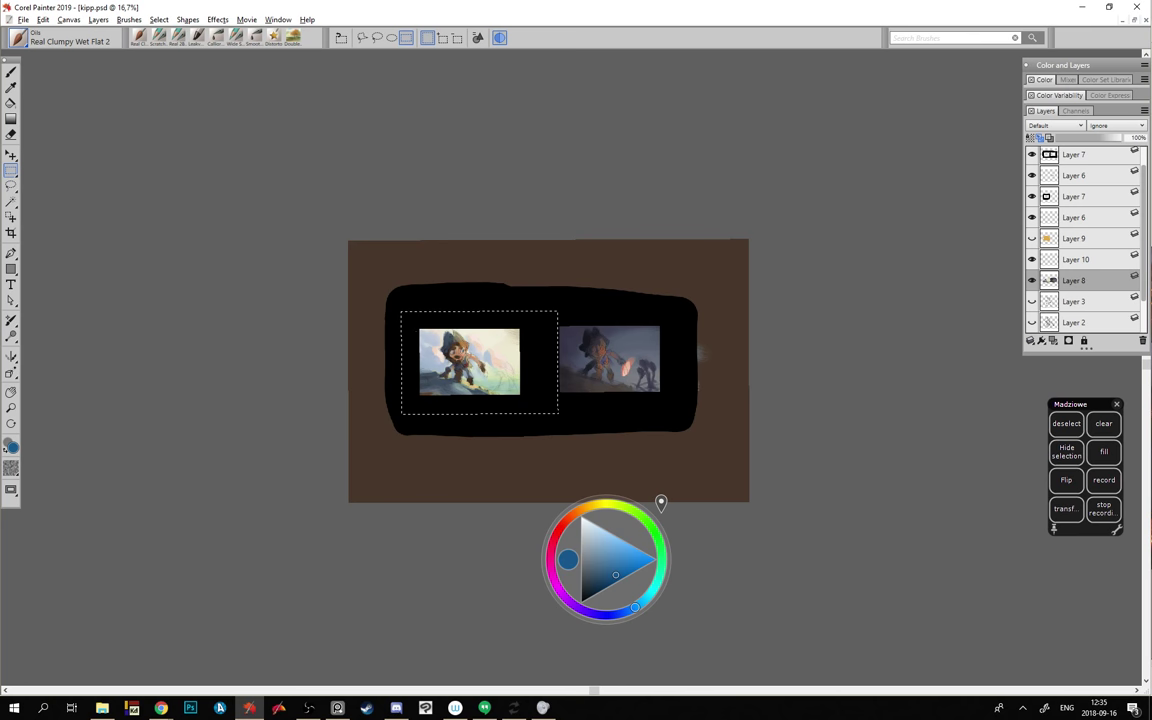
pyautogui.click(196, 21)
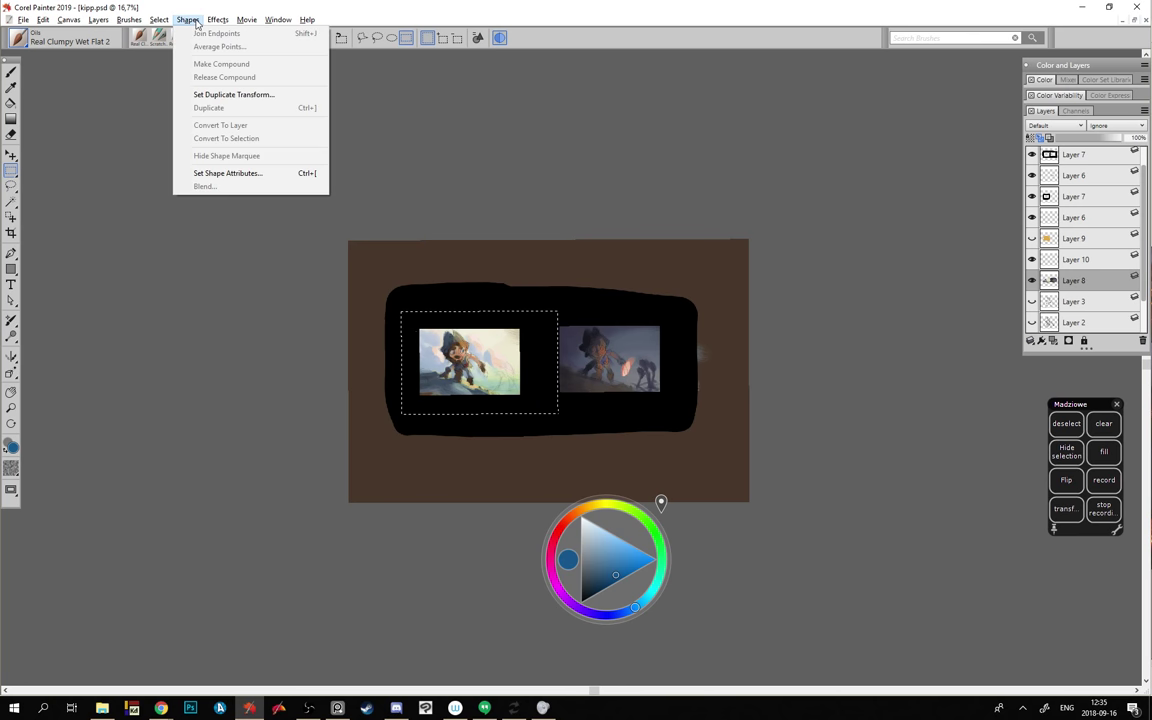
pyautogui.moveTo(217, 21)
pyautogui.moveTo(230, 66)
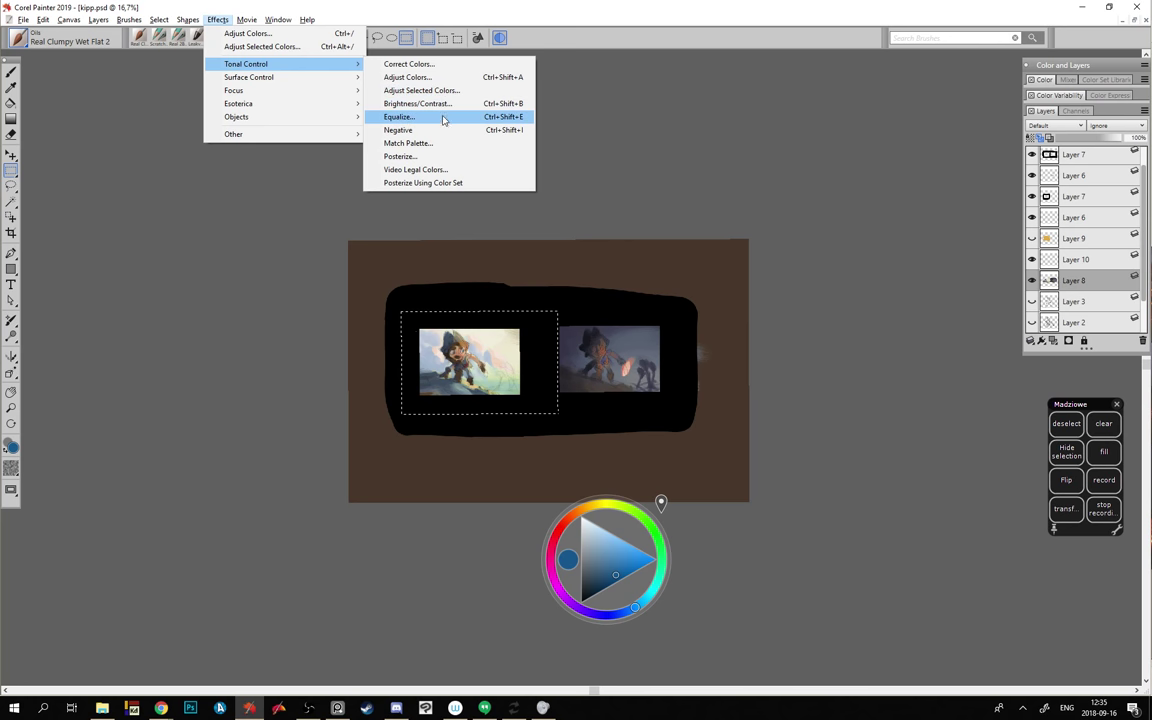
pyautogui.click(442, 117)
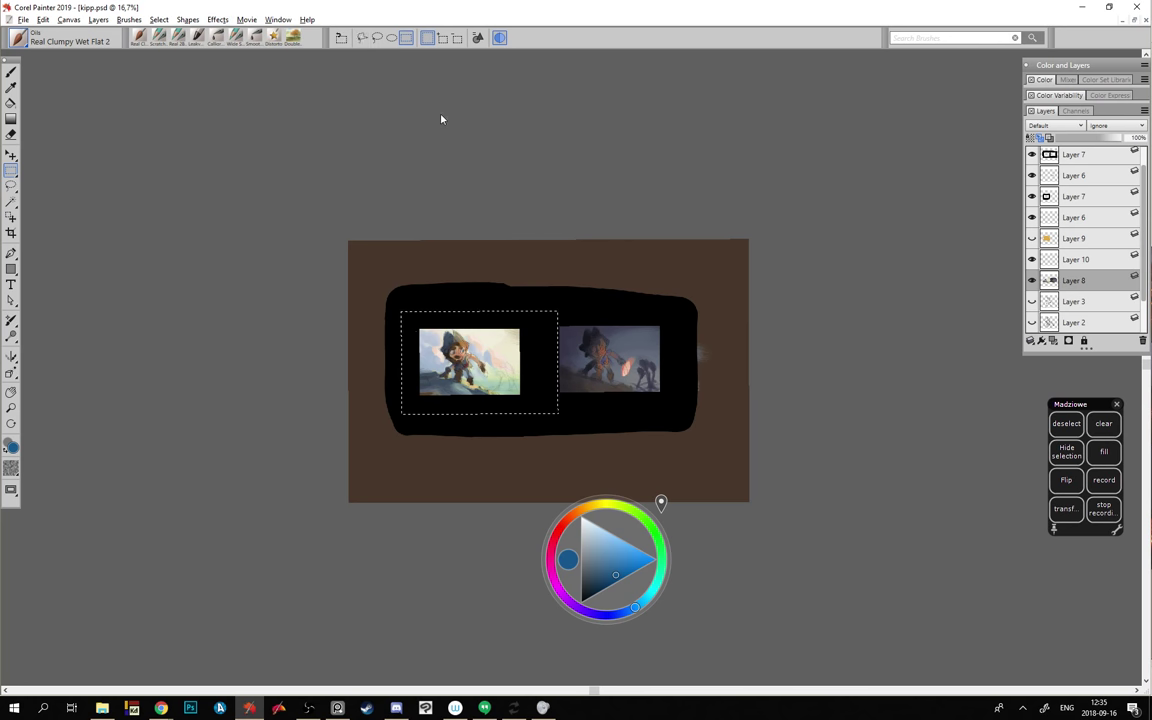
pyautogui.moveTo(386, 200); pyautogui.dragTo(246, 84)
pyautogui.moveTo(356, 226); pyautogui.dragTo(348, 229)
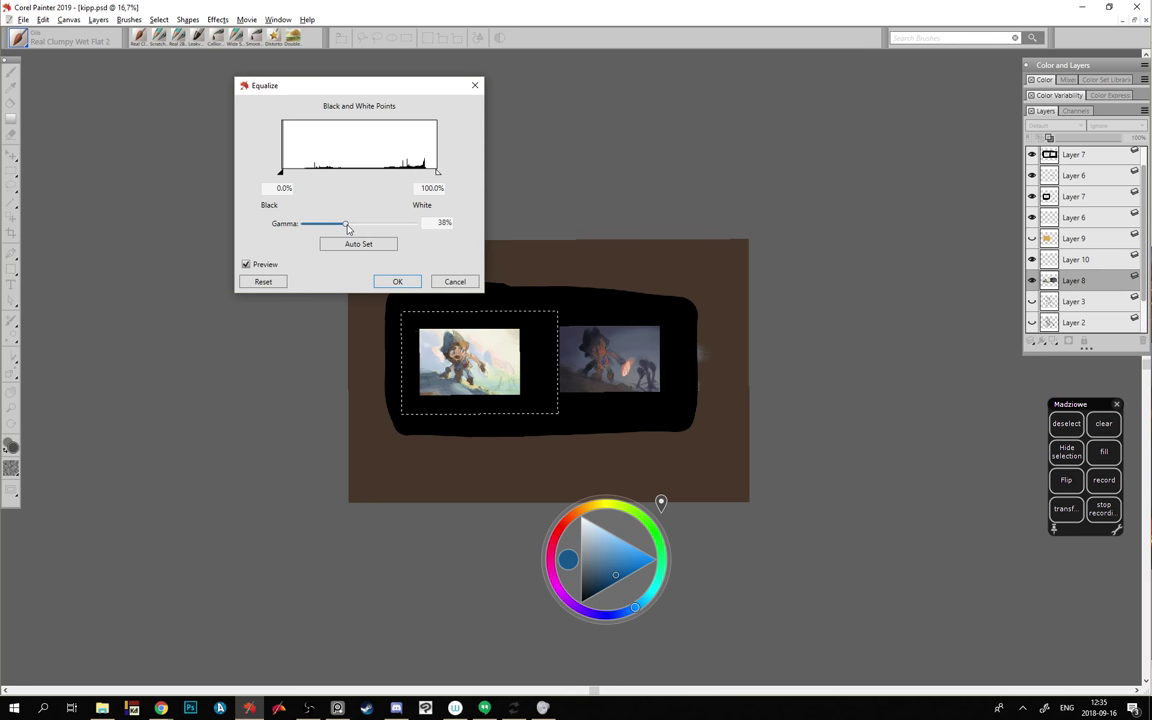
pyautogui.click(390, 285)
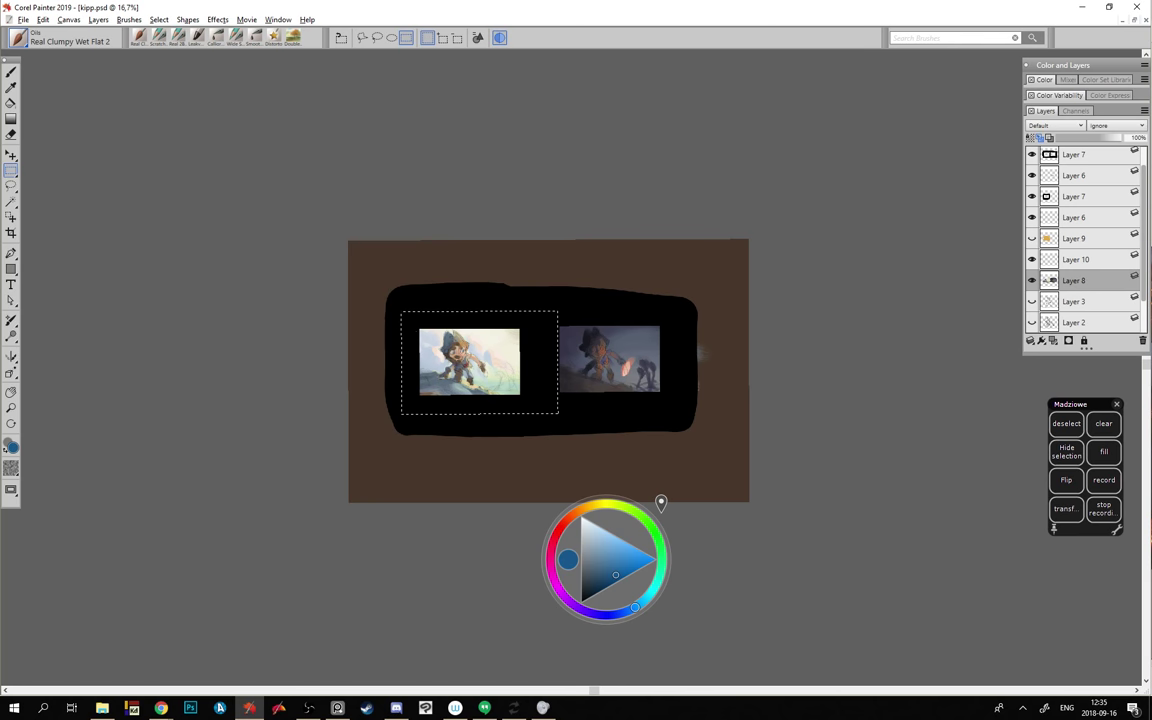
# - Compare the lightened daylight thumbnail with the beach reference photos, then move the reference board aside
pyautogui.hotkey('alt', 'Tab')
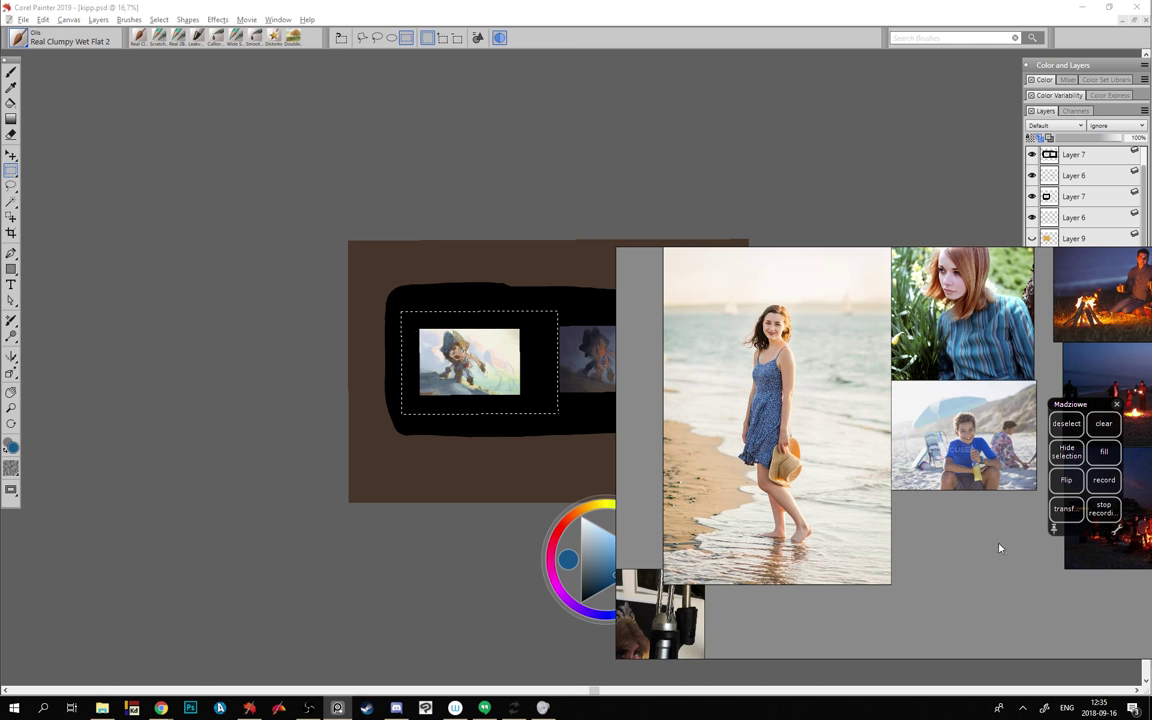
pyautogui.moveTo(970, 573); pyautogui.dragTo(903, 557)
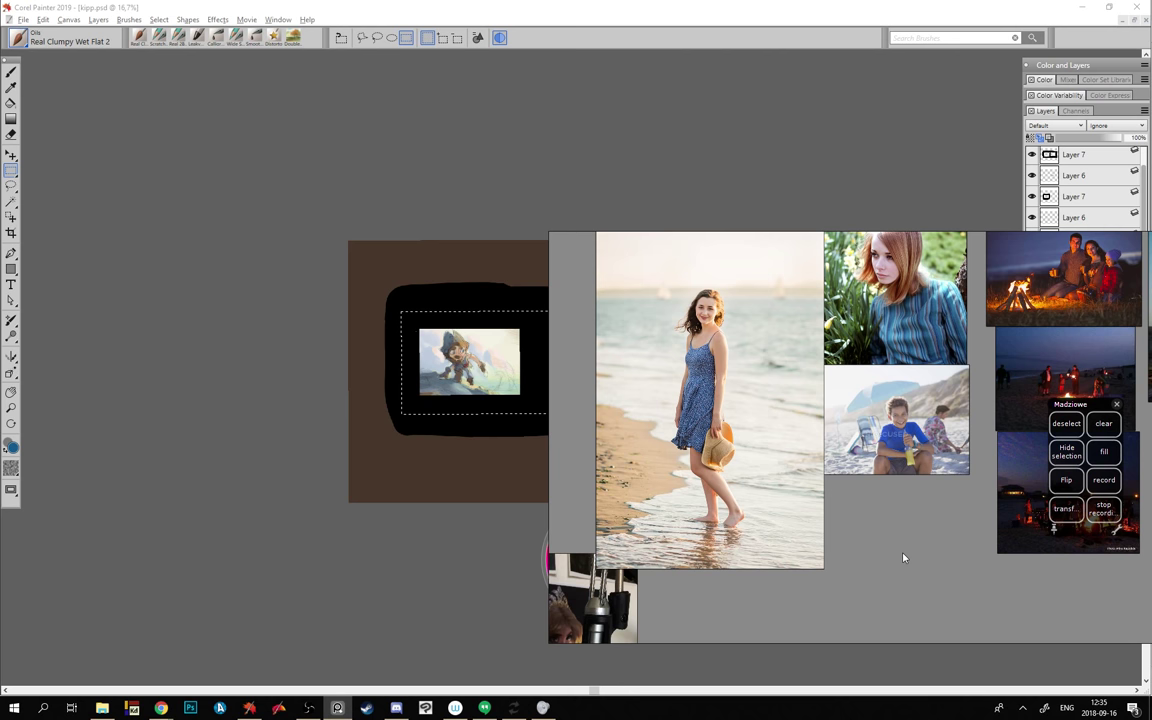
pyautogui.moveTo(900, 558); pyautogui.dragTo(1151, 369)
pyautogui.click(367, 401)
# - Clear the old selection, select the daylight thumbnail tightly, and paste a copy of it in place on a new layer
pyautogui.hotkey('ctrl', 'd')
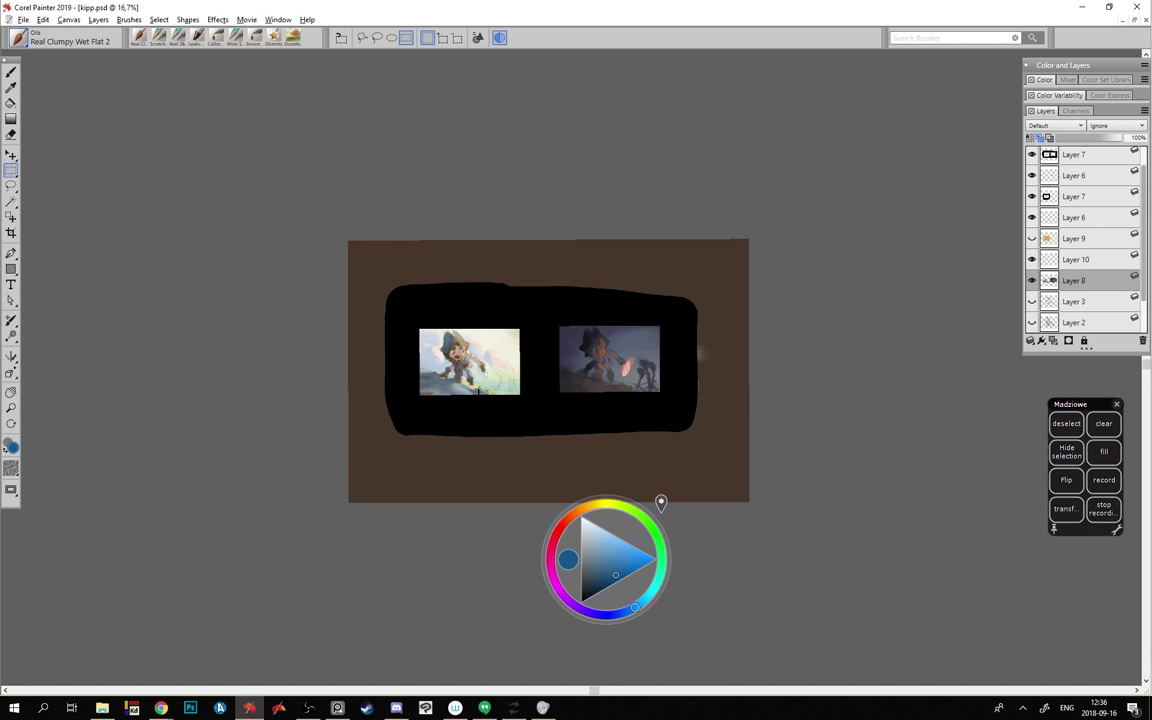
pyautogui.moveTo(417, 327); pyautogui.dragTo(525, 398)
pyautogui.hotkey('ctrl', 'c')
pyautogui.hotkey('ctrl', 'shift', 'v')
# - Hide the frame, sketch, overlay and original thumbnail layers so that only the daylight copy shows on the canvas
pyautogui.click(1032, 301)
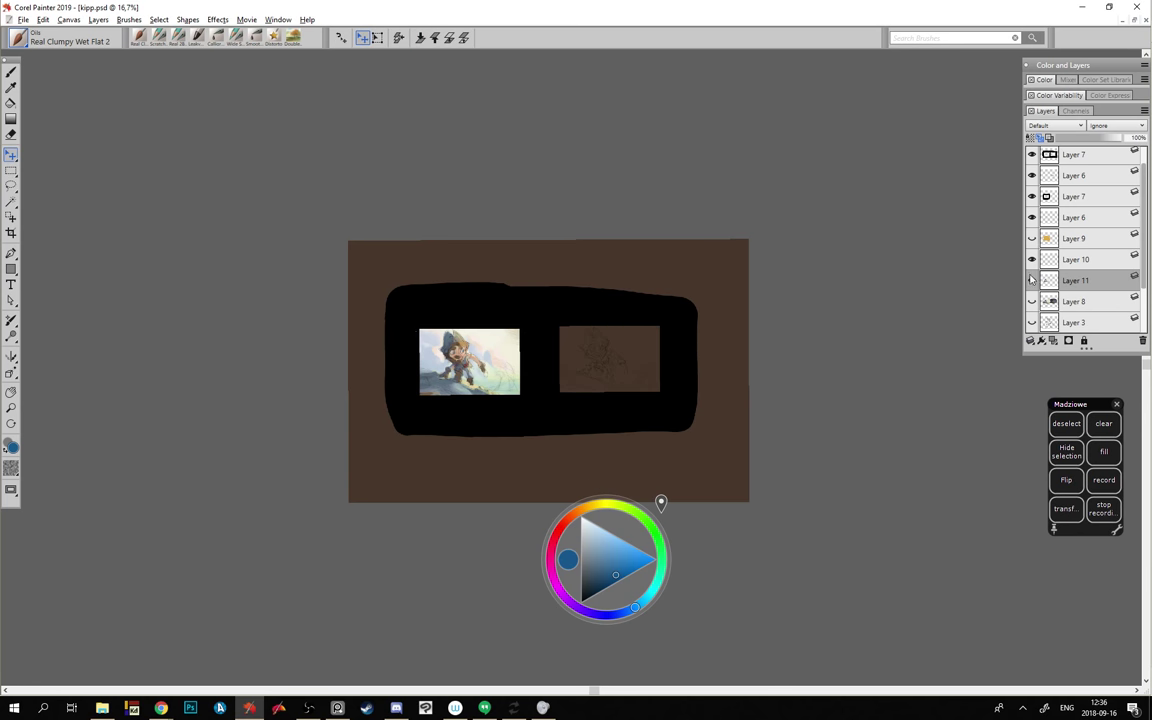
pyautogui.click(1032, 259)
pyautogui.click(1032, 239)
pyautogui.click(1040, 240)
pyautogui.click(1032, 197)
pyautogui.click(1032, 157)
pyautogui.click(1032, 178)
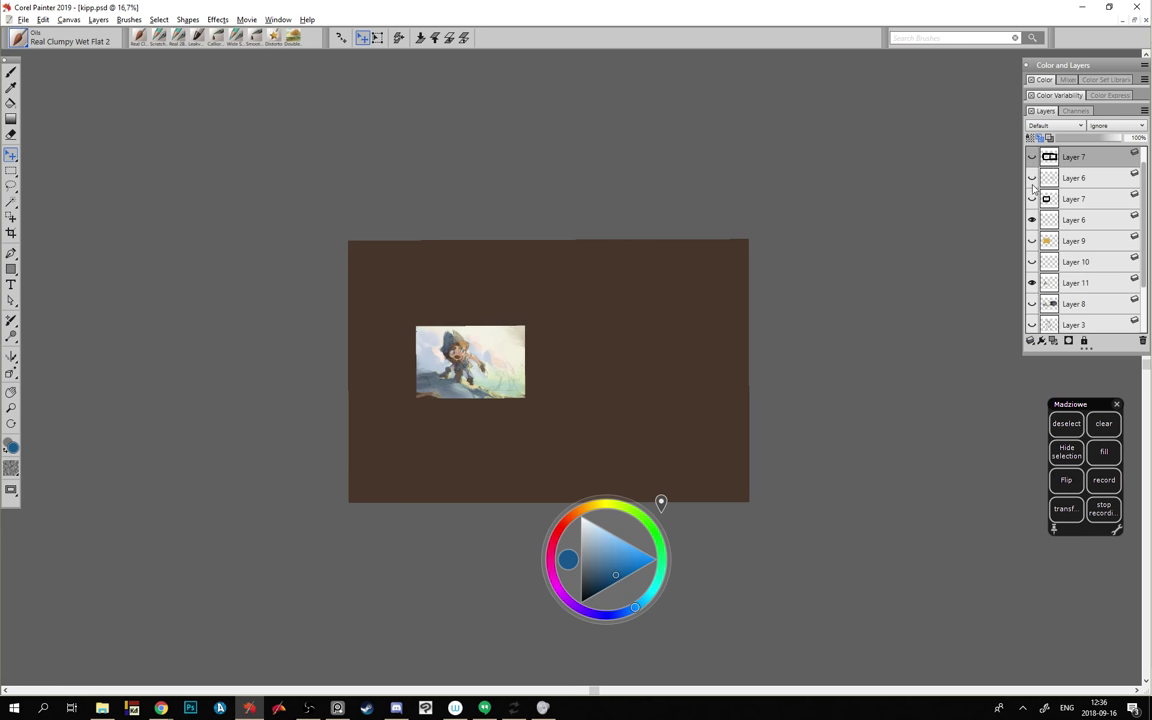
pyautogui.click(1032, 220)
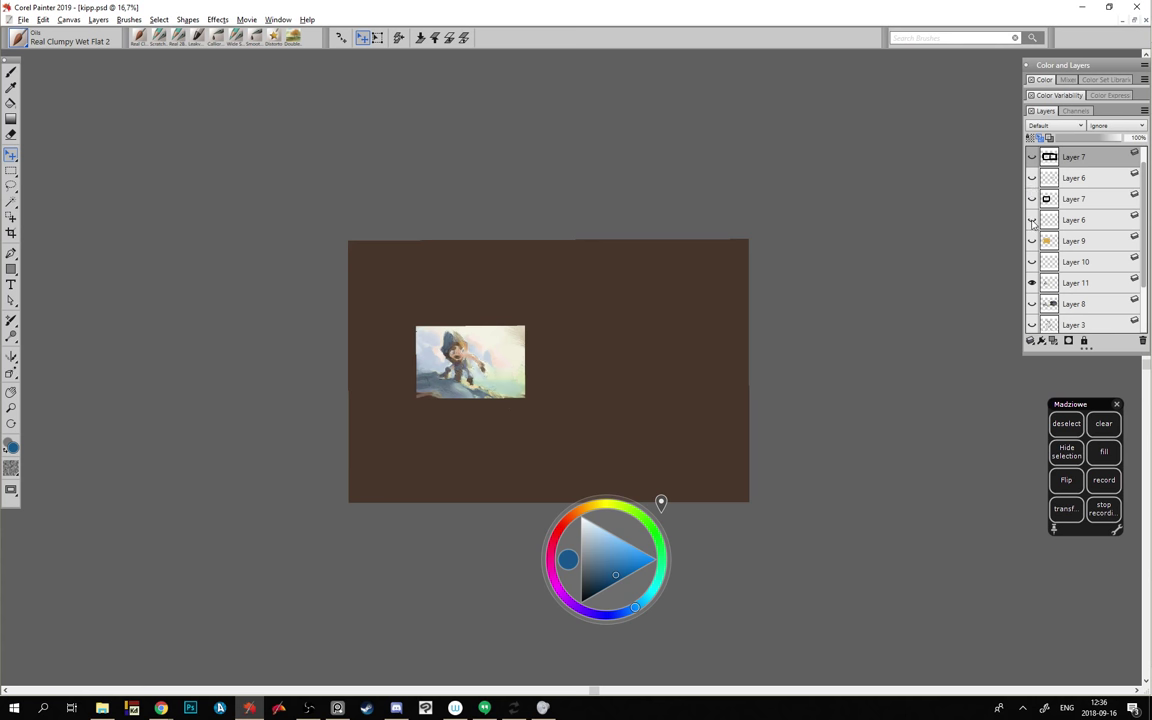
# - Show the full-size pirate sketch on Layer 3 and move the daylight copy's layer directly beneath it
pyautogui.scroll(-3, 1030, 174)
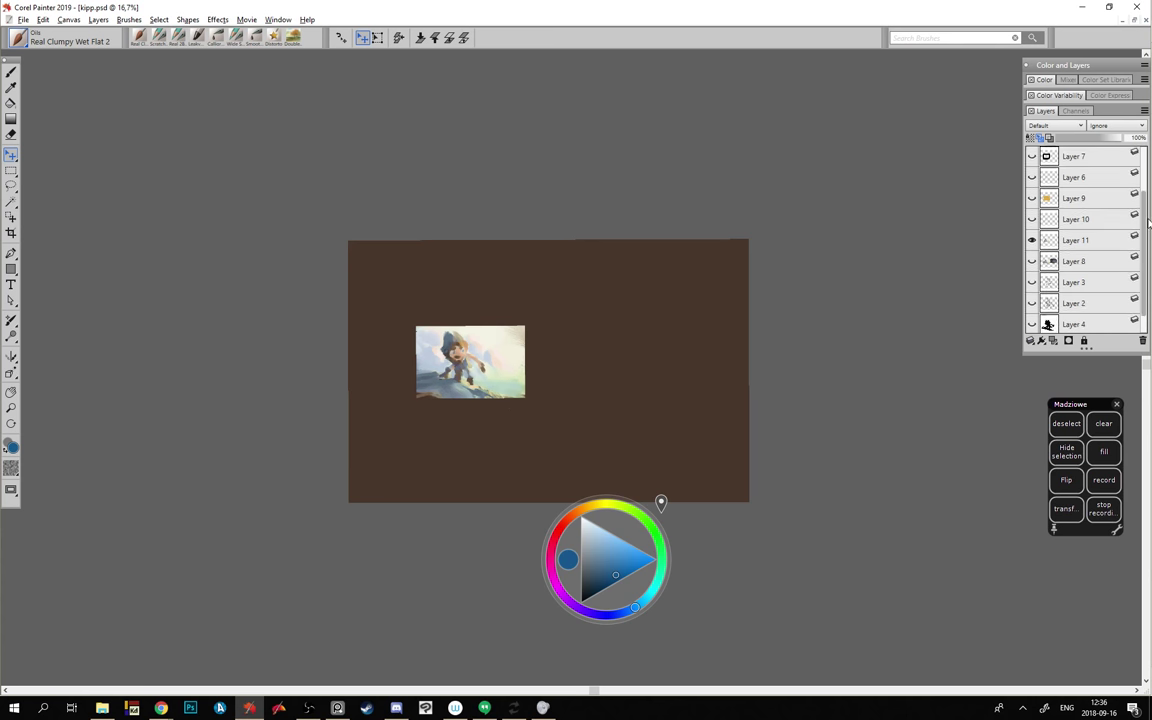
pyautogui.click(1032, 259)
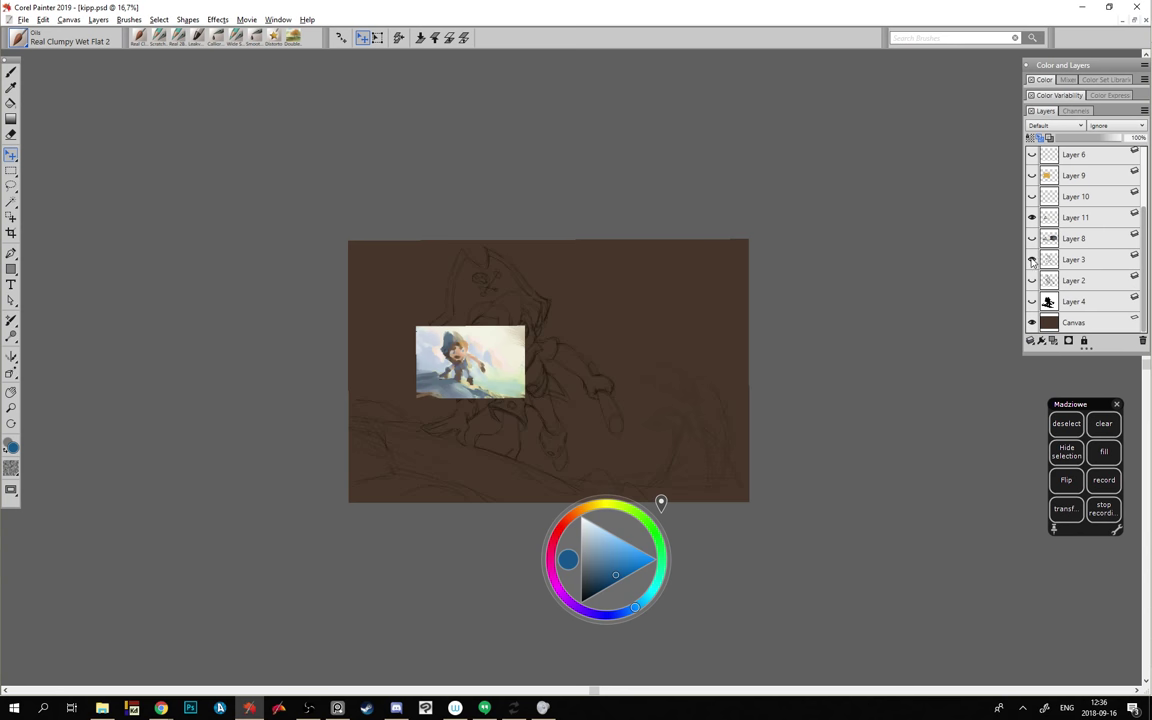
pyautogui.moveTo(1070, 213); pyautogui.dragTo(1062, 270)
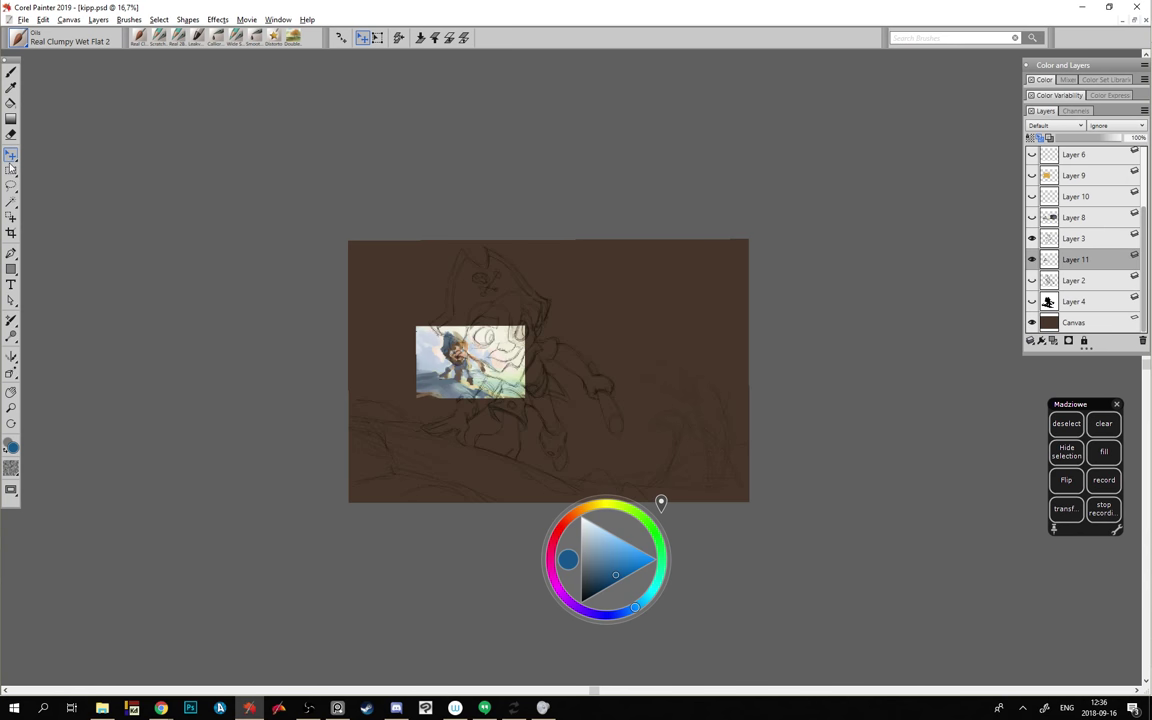
# - Scale up the daylight copy to fill the whole canvas and line it up with the pirate line sketch
pyautogui.moveTo(10, 156); pyautogui.dragTo(44, 155)
pyautogui.moveTo(500, 382)
pyautogui.mouseDown()
pyautogui.moveTo(432, 296)
pyautogui.moveTo(694, 471)
pyautogui.moveTo(806, 577)
pyautogui.moveTo(757, 511)
pyautogui.moveTo(759, 535)
pyautogui.moveTo(757, 514)
pyautogui.moveTo(724, 515)
pyautogui.mouseUp()
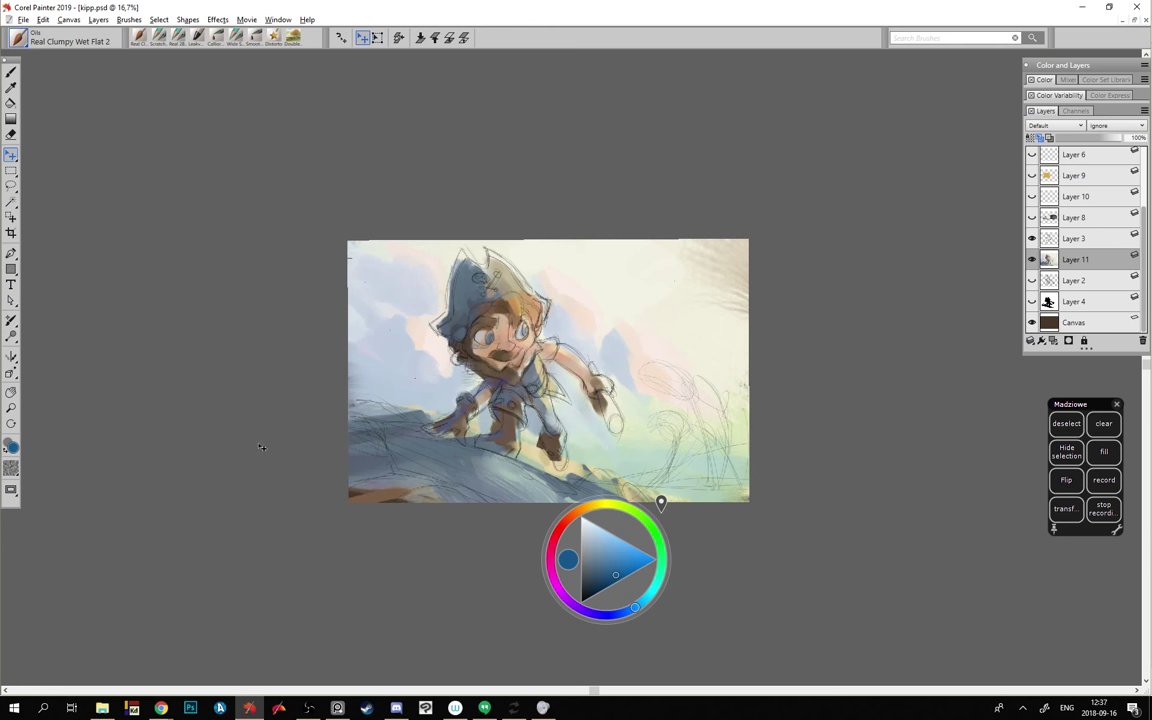
pyautogui.press('b')
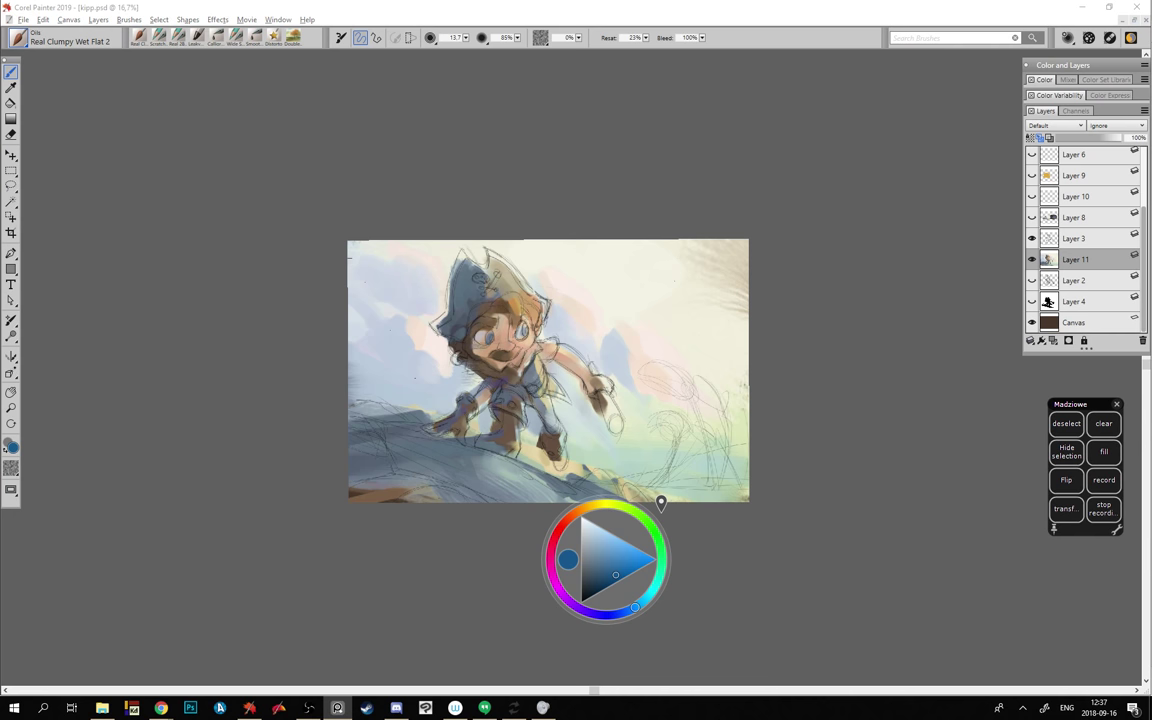
pyautogui.click(287, 337)
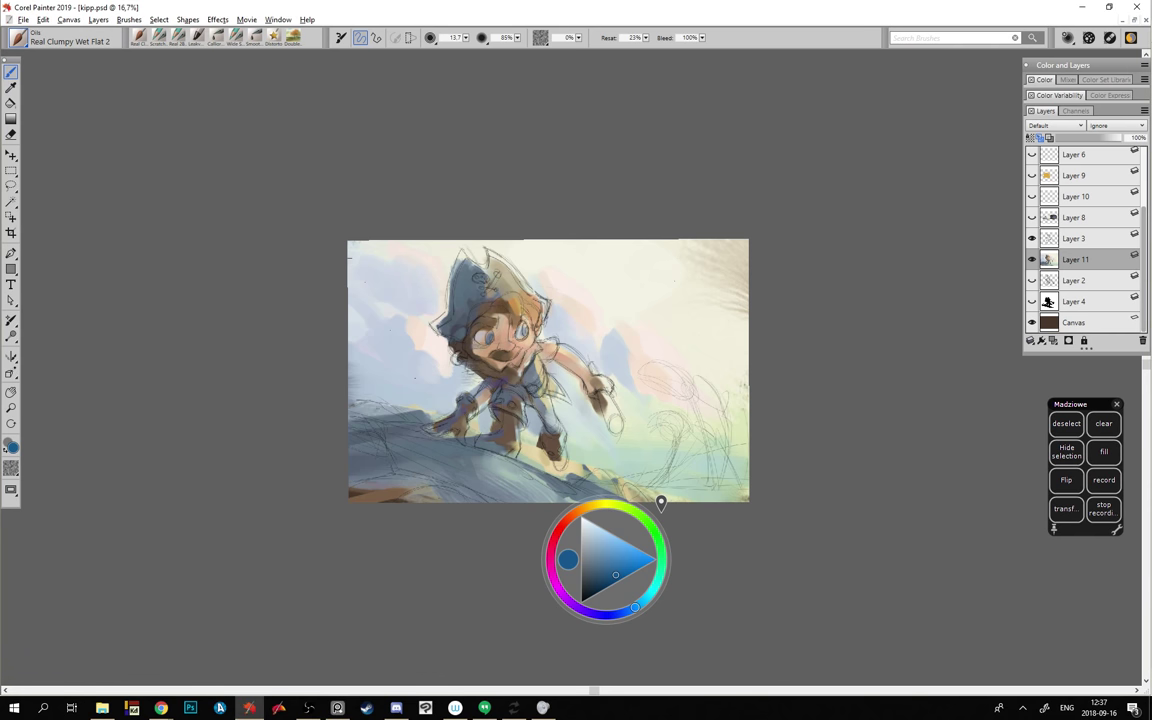
# - Lasso the blue shaded part of the pirate's hat and adjust its colour to saturation -45% and value -10%
pyautogui.keyDown('alt'); pyautogui.click(414, 290); pyautogui.keyUp('alt')
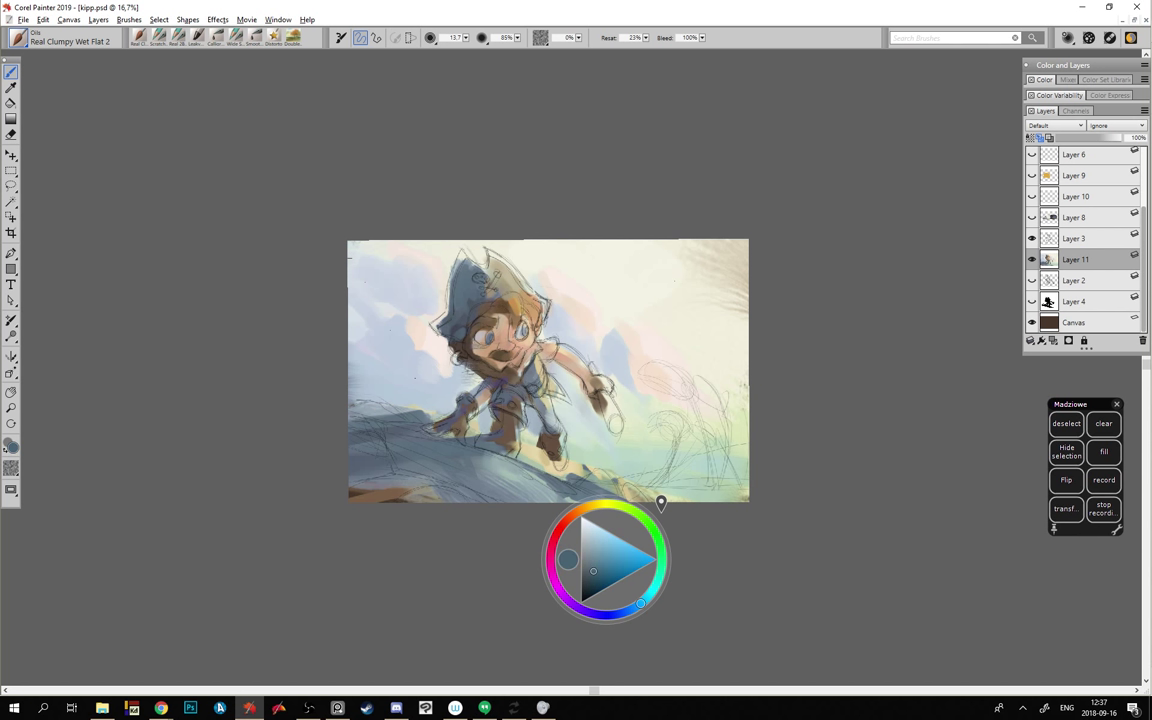
pyautogui.click(11, 186)
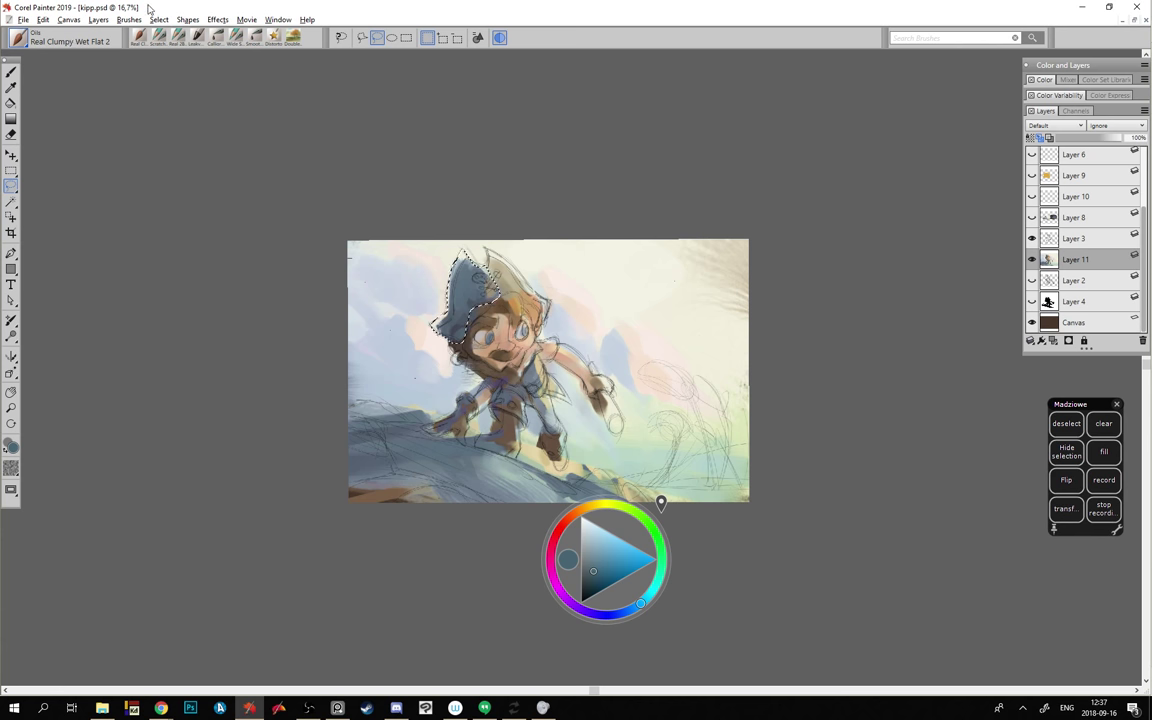
pyautogui.click(212, 20)
pyautogui.moveTo(285, 63)
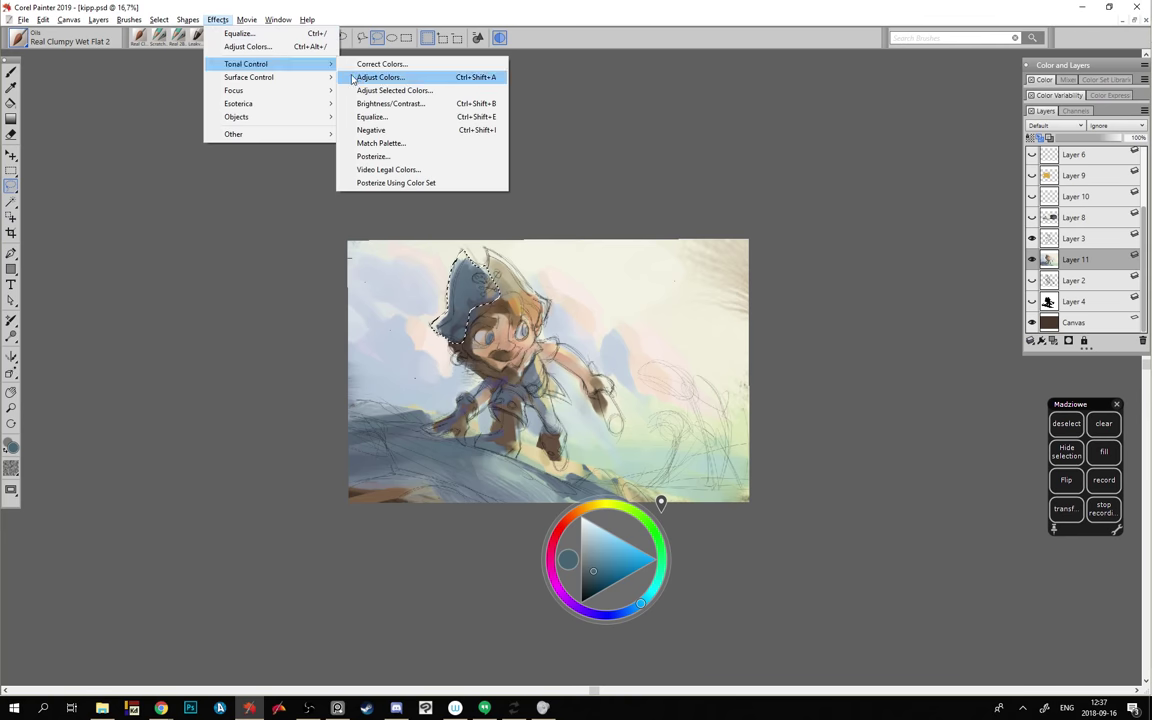
pyautogui.click(353, 78)
pyautogui.moveTo(400, 252); pyautogui.dragTo(210, 176)
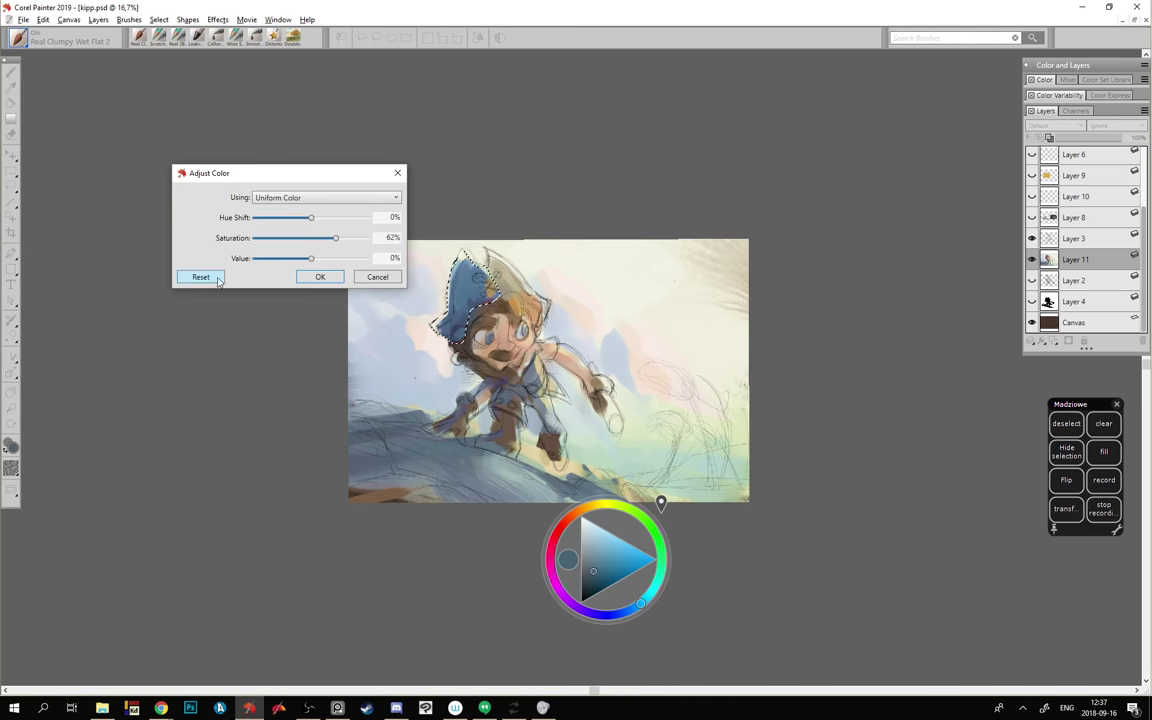
pyautogui.click(218, 281)
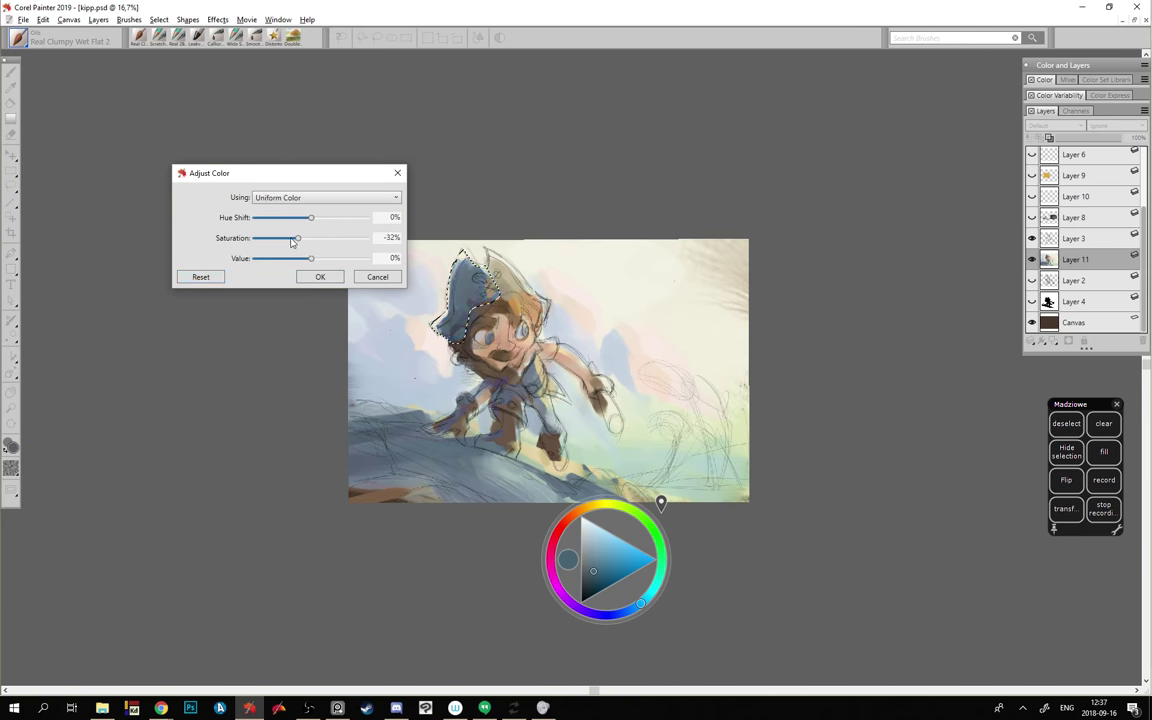
pyautogui.moveTo(311, 238)
pyautogui.mouseDown()
pyautogui.moveTo(301, 243)
pyautogui.moveTo(327, 222)
pyautogui.moveTo(309, 222)
pyautogui.moveTo(299, 242)
pyautogui.moveTo(308, 262)
pyautogui.mouseUp()
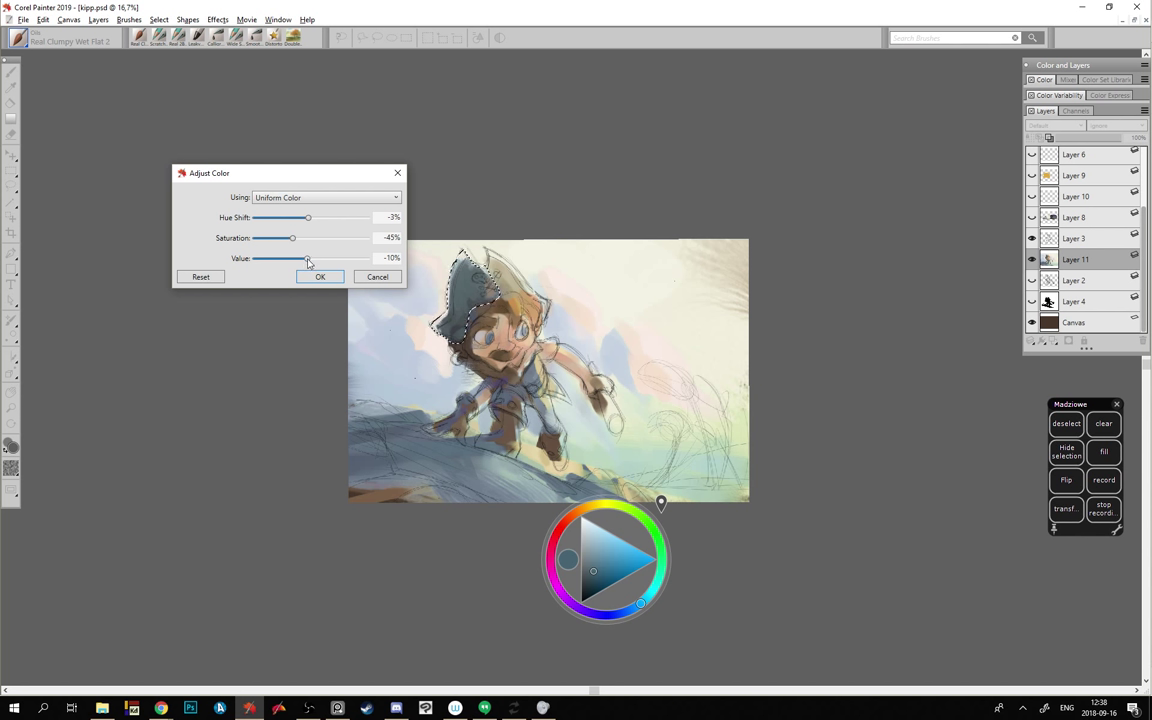
pyautogui.moveTo(308, 218); pyautogui.dragTo(312, 222)
pyautogui.click(317, 278)
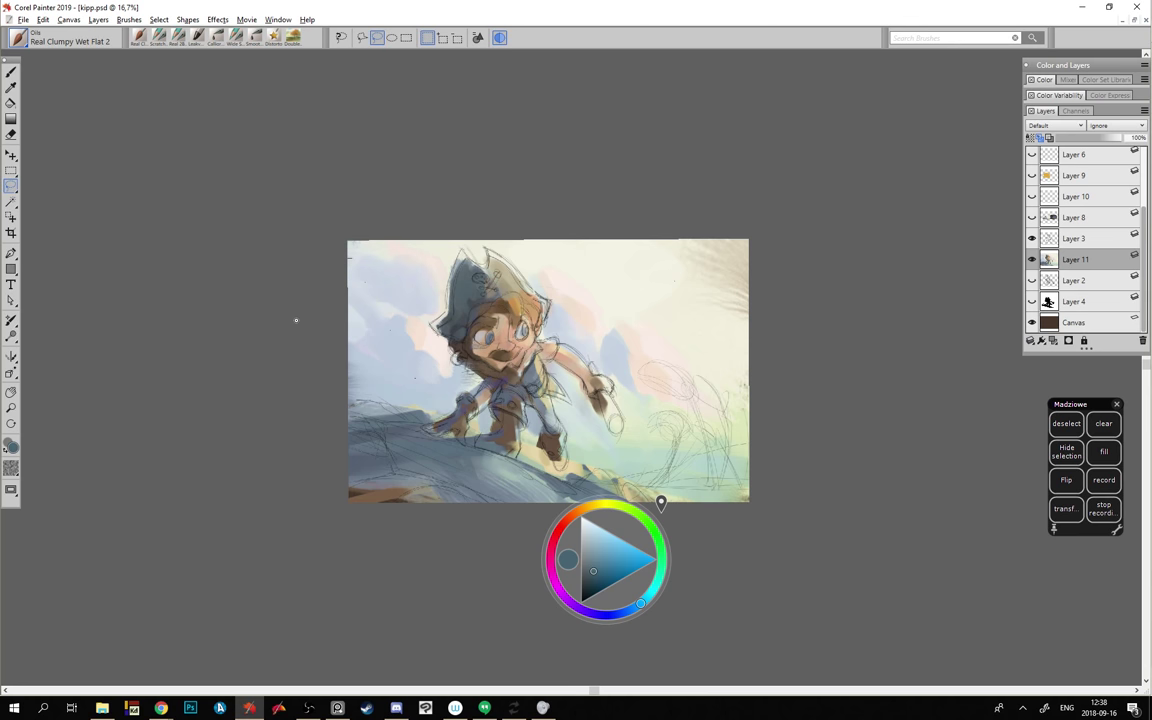
# - Mix a dark muted brown and try it on the pirate's hat with a larger brush, undoing the last stroke
pyautogui.press('b')
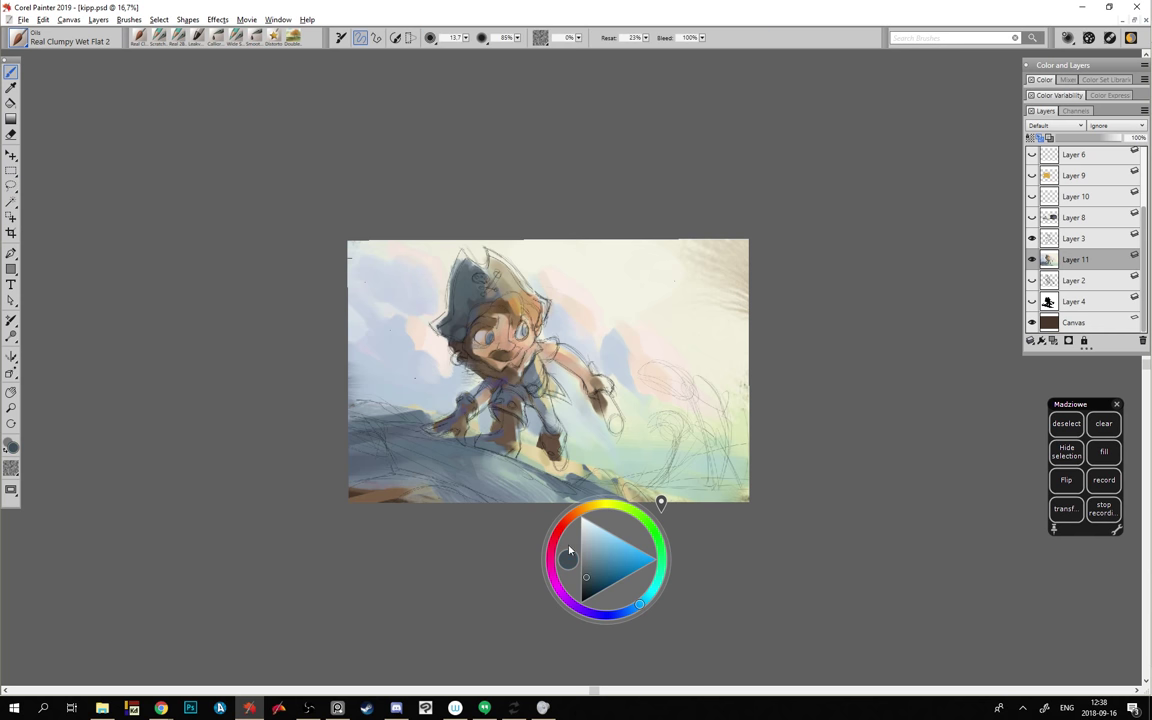
pyautogui.click(561, 527)
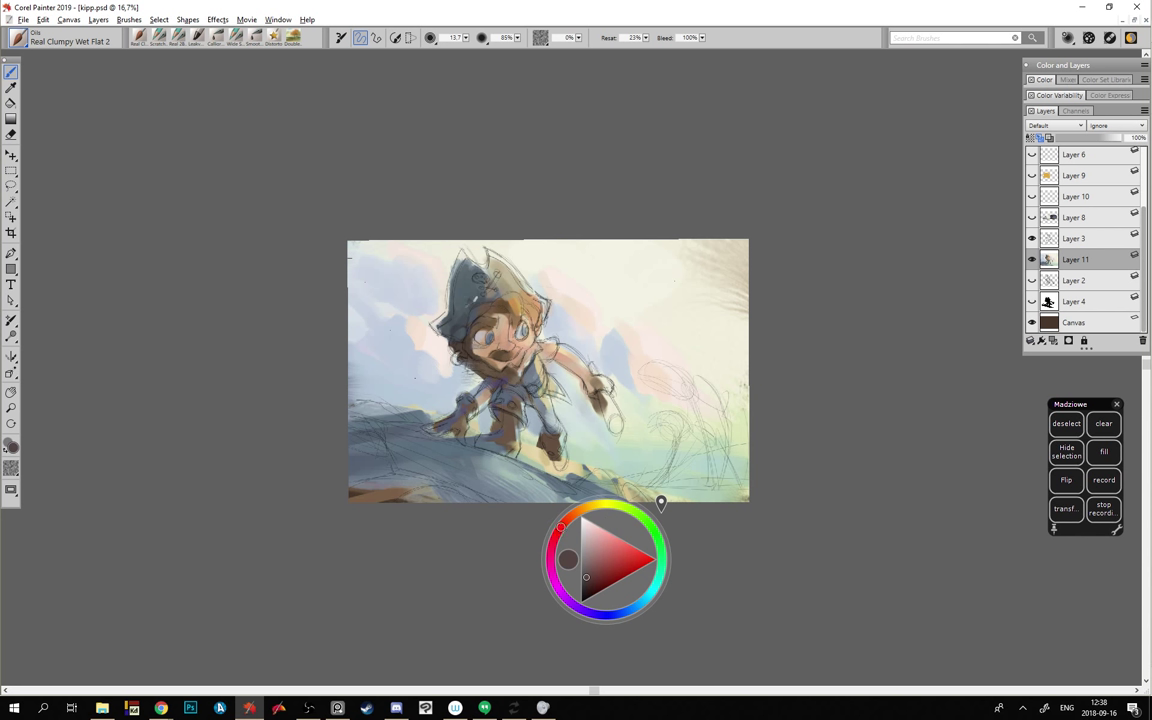
pyautogui.keyDown('alt'); pyautogui.click(476, 298); pyautogui.keyUp('alt')
pyautogui.click(576, 513)
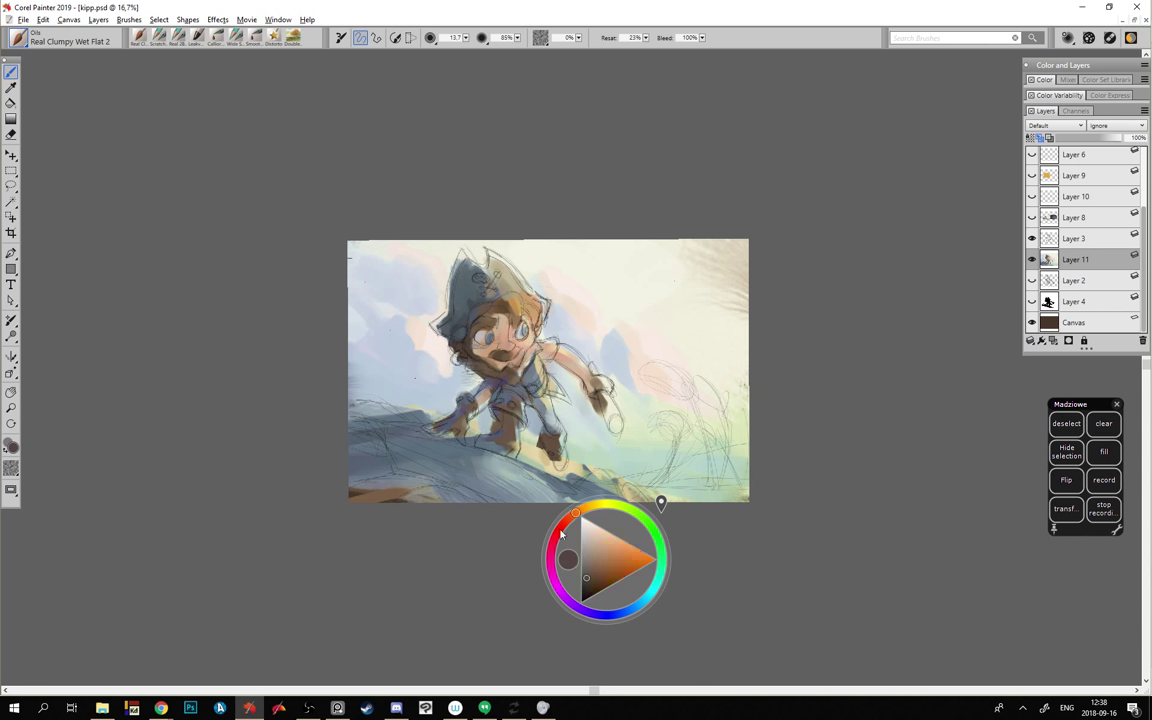
pyautogui.click(595, 578)
pyautogui.click(594, 575)
pyautogui.moveTo(591, 568); pyautogui.dragTo(591, 582)
pyautogui.moveTo(414, 285)
pyautogui.keyDown('ctrl'); pyautogui.keyDown('alt'); pyautogui.mouseDown()
pyautogui.moveTo(407, 298)
pyautogui.moveTo(399, 286)
pyautogui.moveTo(406, 298)
pyautogui.mouseUp(); pyautogui.keyUp('alt'); pyautogui.keyUp('ctrl')
pyautogui.moveTo(458, 282); pyautogui.dragTo(496, 296)
pyautogui.hotkey('ctrl', 'z')
# - Paint over the pale half of the hat with dark grey tones sampled from the hat, unifying both halves
pyautogui.keyDown('alt'); pyautogui.click(457, 324); pyautogui.keyUp('alt')
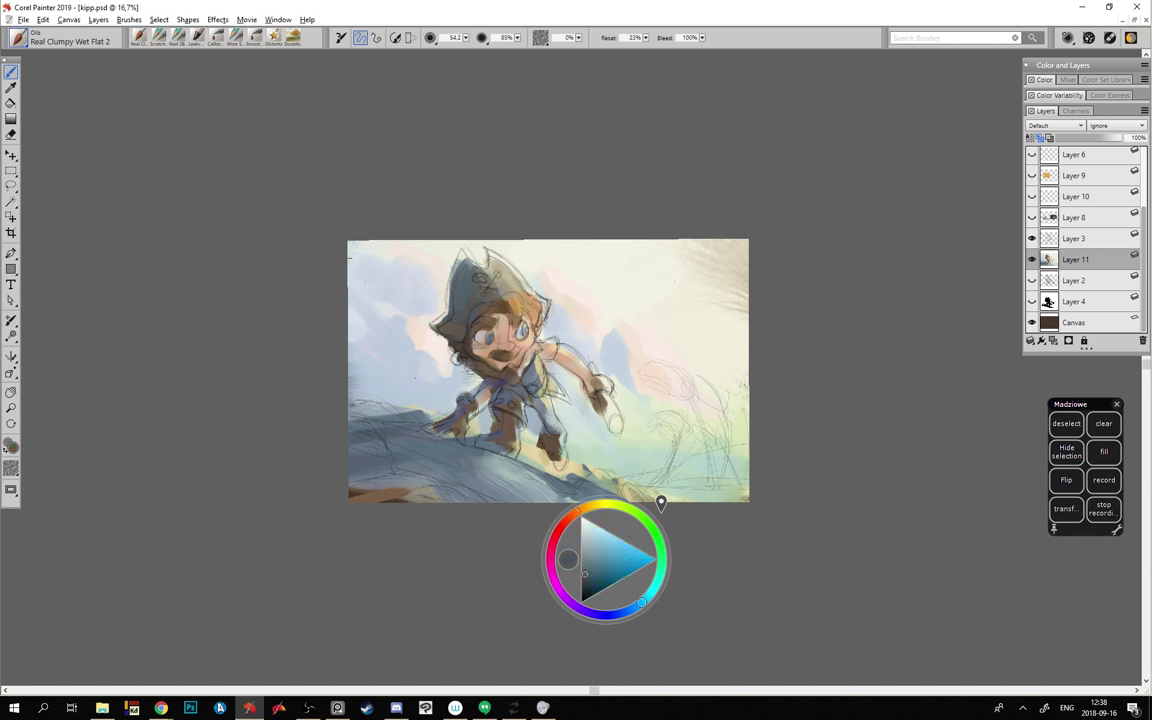
pyautogui.keyDown('alt'); pyautogui.click(452, 275); pyautogui.keyUp('alt')
pyautogui.keyDown('alt'); pyautogui.click(459, 319); pyautogui.keyUp('alt')
pyautogui.keyDown('alt'); pyautogui.click(494, 286); pyautogui.keyUp('alt')
pyautogui.moveTo(491, 263)
pyautogui.mouseDown()
pyautogui.moveTo(499, 283)
pyautogui.moveTo(492, 256)
pyautogui.moveTo(506, 278)
pyautogui.moveTo(470, 274)
pyautogui.moveTo(500, 305)
pyautogui.mouseUp()
# - Refine the hat's edges and the brown hair under its brim, and block in the forehead with sampled beige skin tones
pyautogui.keyDown('alt'); pyautogui.click(500, 304); pyautogui.keyUp('alt')
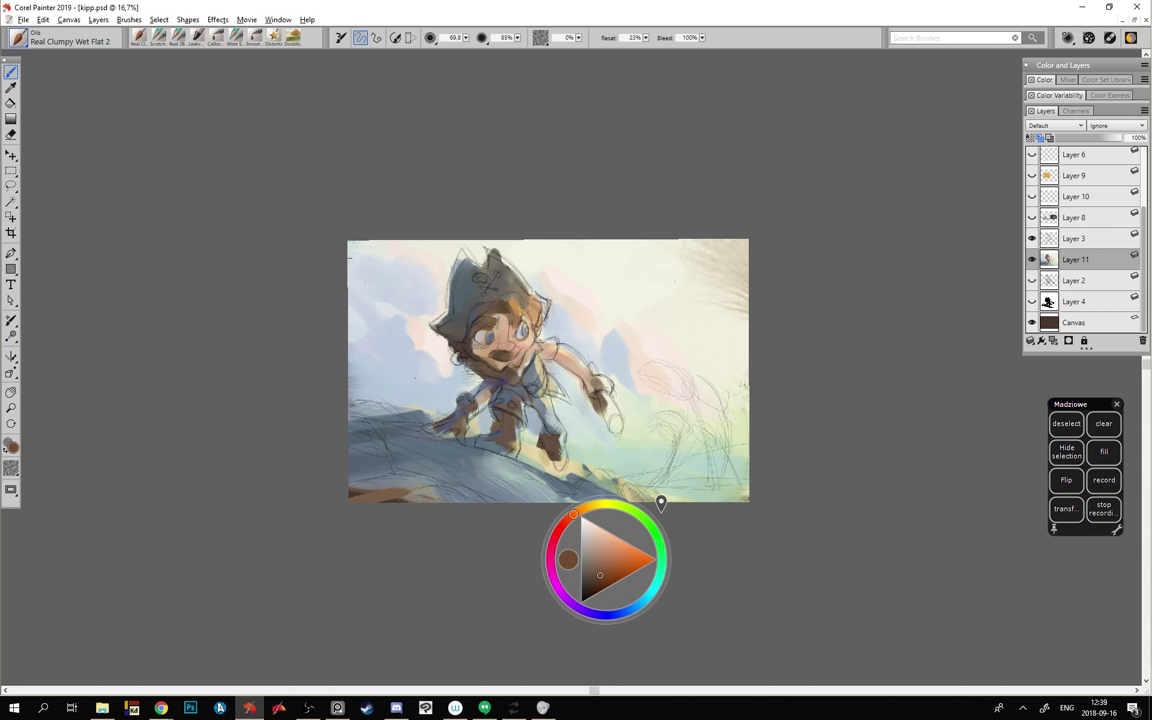
pyautogui.moveTo(419, 316); pyautogui.dragTo(420, 324)
pyautogui.moveTo(454, 255); pyautogui.dragTo(456, 258)
pyautogui.keyDown('alt'); pyautogui.click(508, 322); pyautogui.keyUp('alt')
pyautogui.keyDown('alt'); pyautogui.click(505, 327); pyautogui.keyUp('alt')
pyautogui.moveTo(491, 312); pyautogui.dragTo(503, 319)
pyautogui.keyDown('alt'); pyautogui.click(503, 318); pyautogui.keyUp('alt')
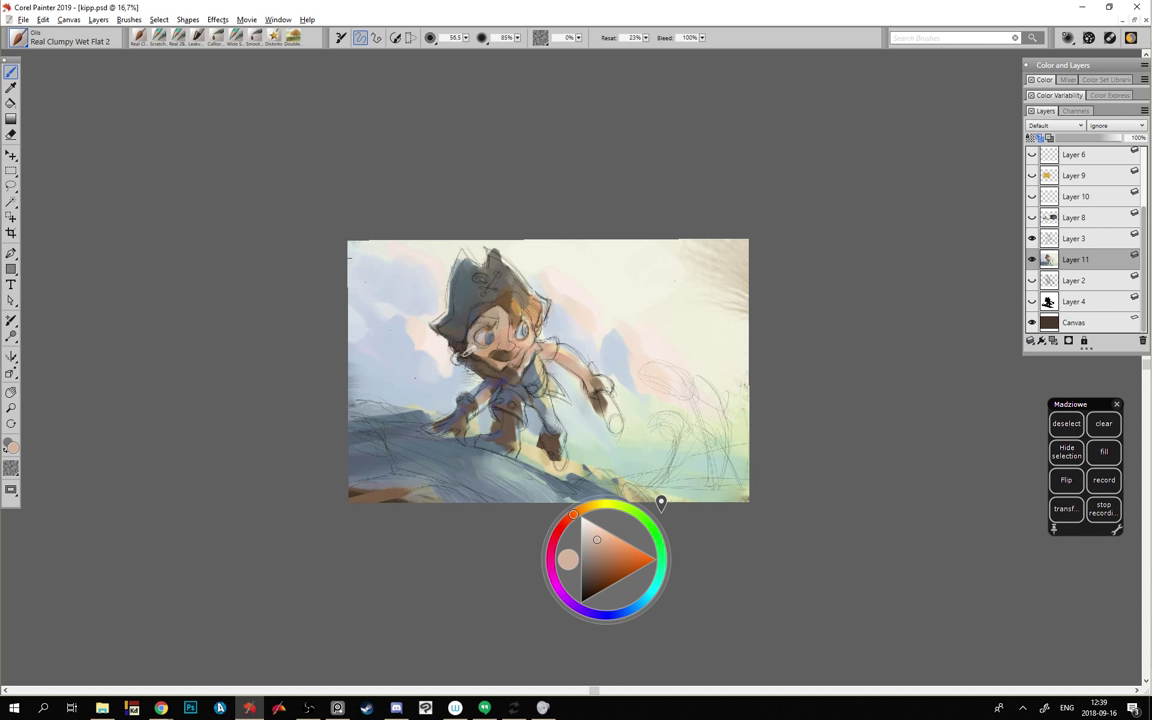
# - Rework the skin around the pirate's eyes and nose with sampled peach tones, reducing the brush size to 40.2
pyautogui.keyDown('alt'); pyautogui.click(487, 362); pyautogui.keyUp('alt')
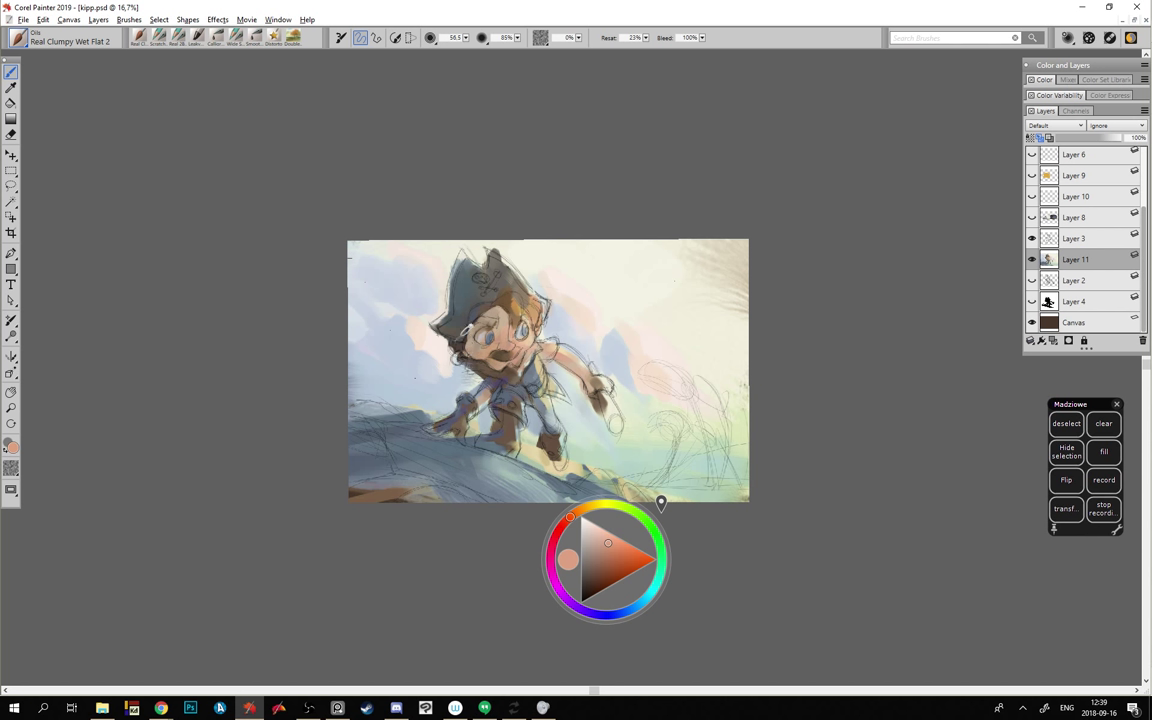
pyautogui.keyDown('alt'); pyautogui.click(474, 337); pyautogui.keyUp('alt')
pyautogui.click(486, 347)
pyautogui.keyDown('alt'); pyautogui.click(506, 330); pyautogui.keyUp('alt')
pyautogui.press('[')
pyautogui.press('[')
pyautogui.keyDown('alt'); pyautogui.click(501, 331); pyautogui.keyUp('alt')
pyautogui.keyDown('alt'); pyautogui.click(477, 339); pyautogui.keyUp('alt')
pyautogui.keyDown('alt'); pyautogui.click(503, 315); pyautogui.keyUp('alt')
pyautogui.keyDown('alt'); pyautogui.click(400, 274); pyautogui.keyUp('alt')
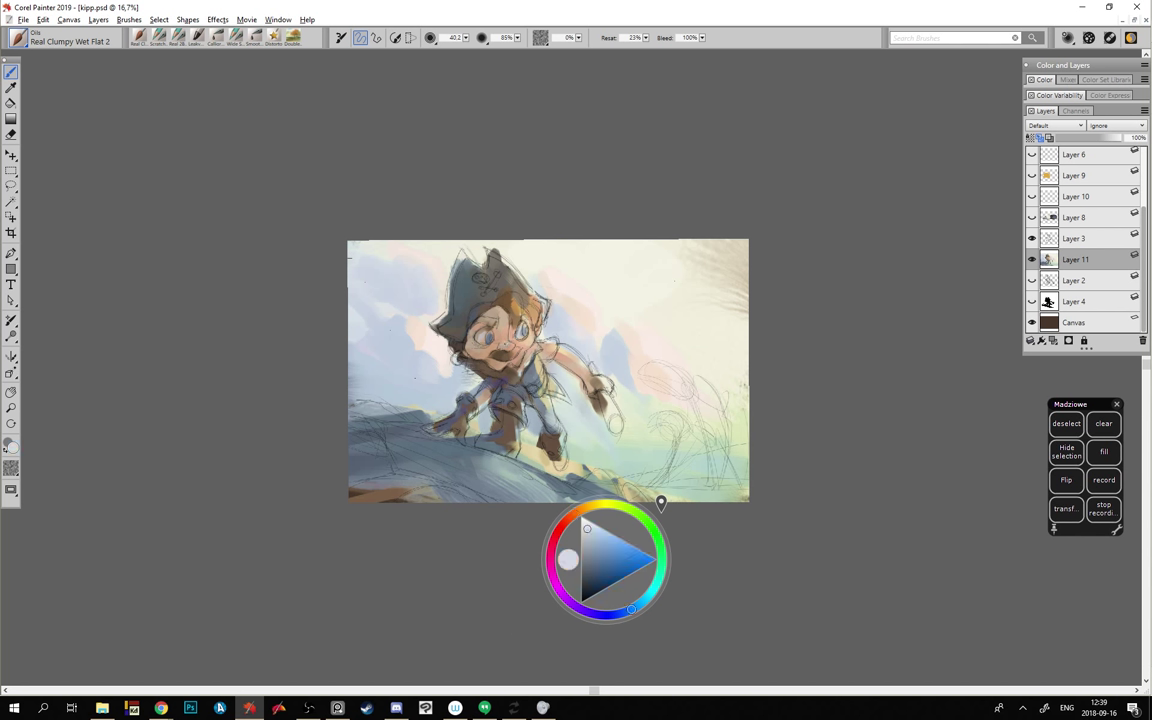
# - Sample the pirate's face tones and warm the face with a more saturated salmon-orange on Layer 11
pyautogui.keyDown('alt'); pyautogui.click(510, 339); pyautogui.keyUp('alt')
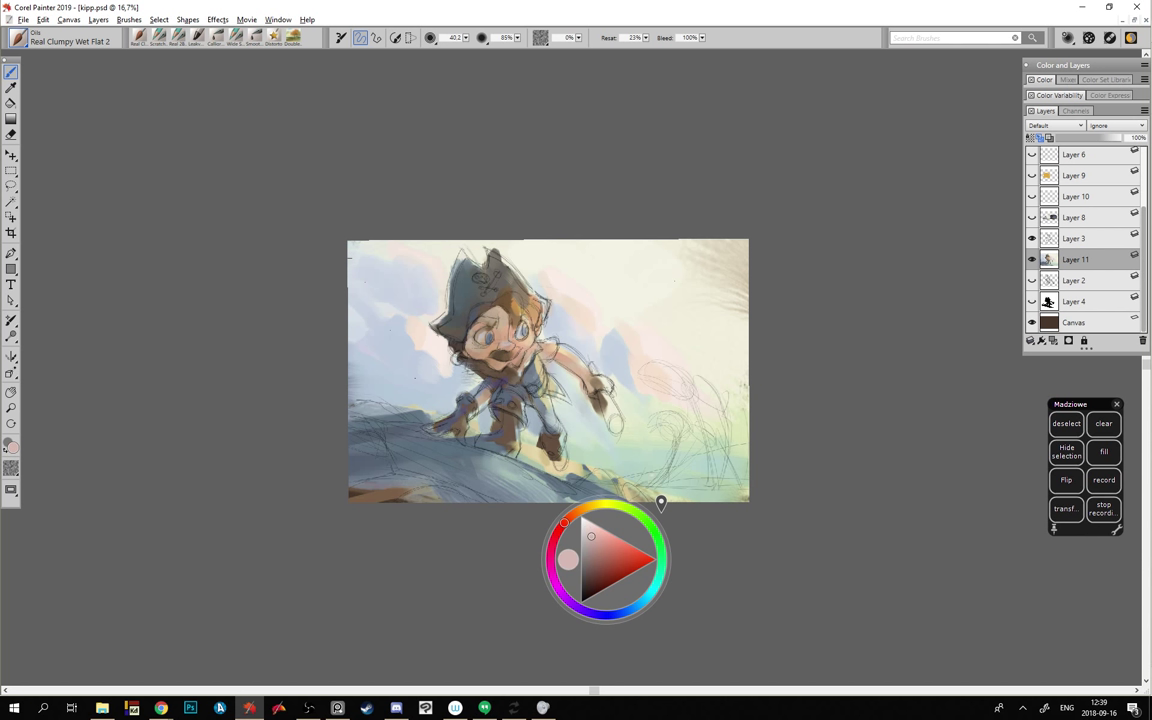
pyautogui.keyDown('alt'); pyautogui.click(510, 350); pyautogui.keyUp('alt')
pyautogui.click(613, 559)
pyautogui.click(617, 551)
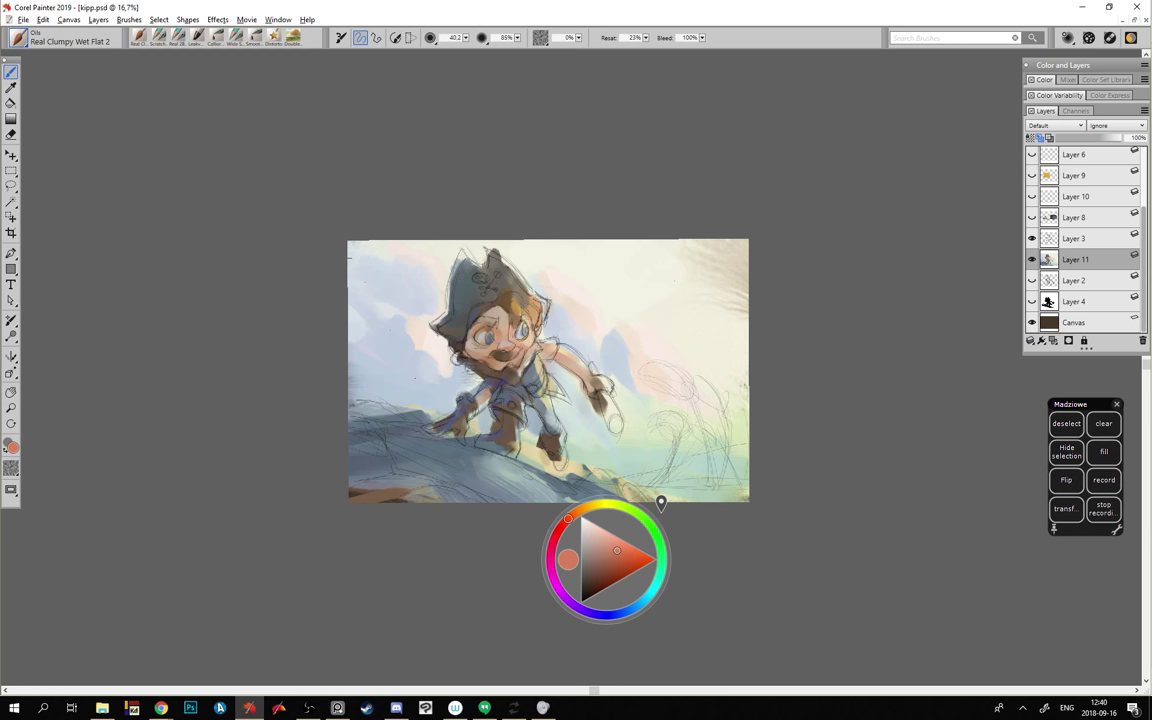
# - Bring the reference photos over the painting, study the backlit portrait by the sea, and move them away again
pyautogui.moveTo(1151, 250)
pyautogui.mouseDown()
pyautogui.moveTo(918, 543)
pyautogui.moveTo(668, 371)
pyautogui.mouseUp()
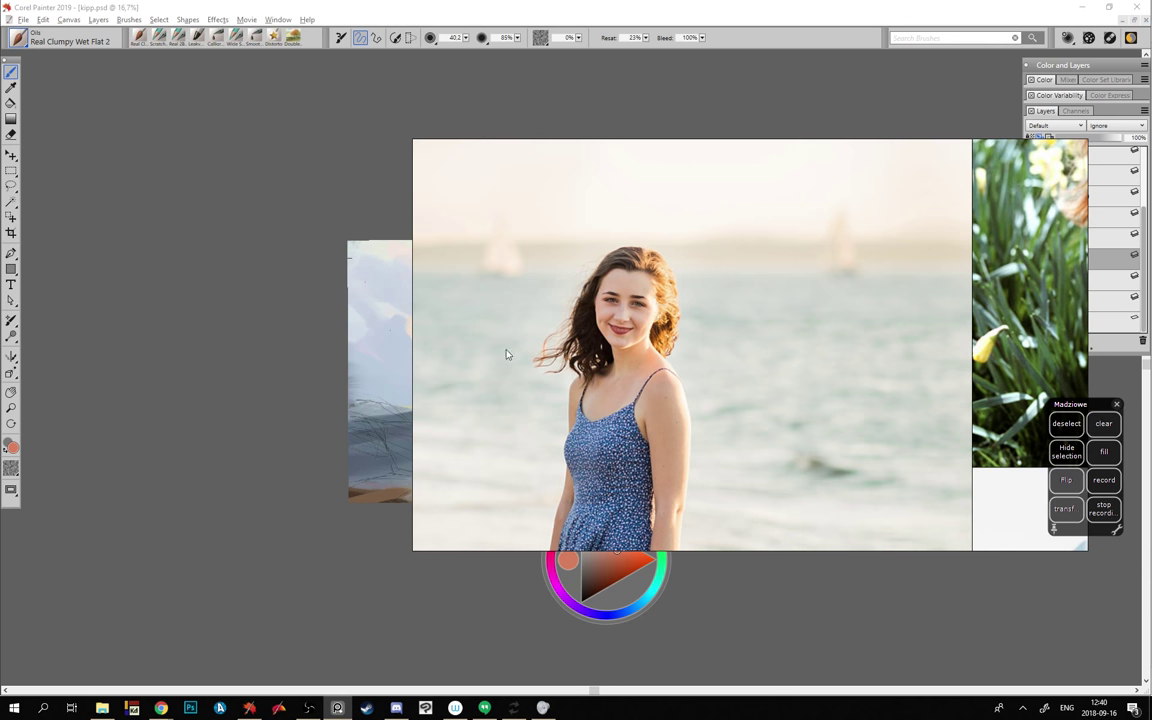
pyautogui.moveTo(506, 354)
pyautogui.mouseDown()
pyautogui.moveTo(1077, 319)
pyautogui.moveTo(1151, 200)
pyautogui.moveTo(235, 398)
pyautogui.moveTo(275, 361)
pyautogui.moveTo(452, 450)
pyautogui.mouseUp()
pyautogui.moveTo(1023, 140); pyautogui.dragTo(1151, 222)
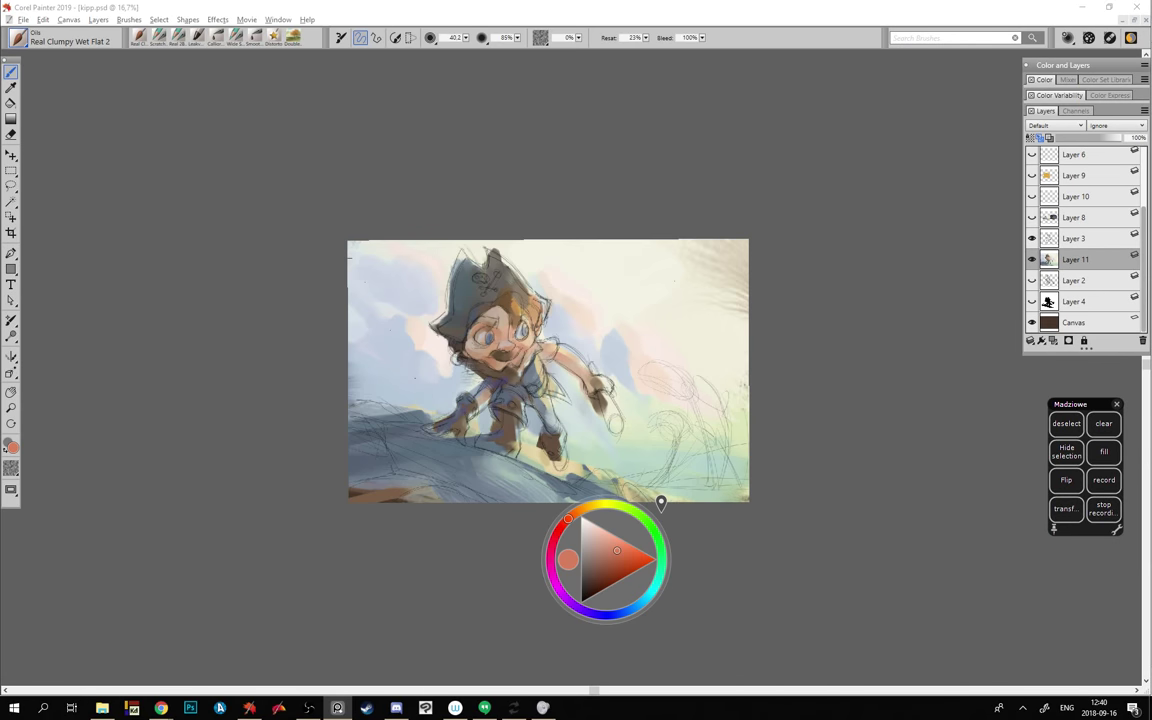
pyautogui.click(234, 404)
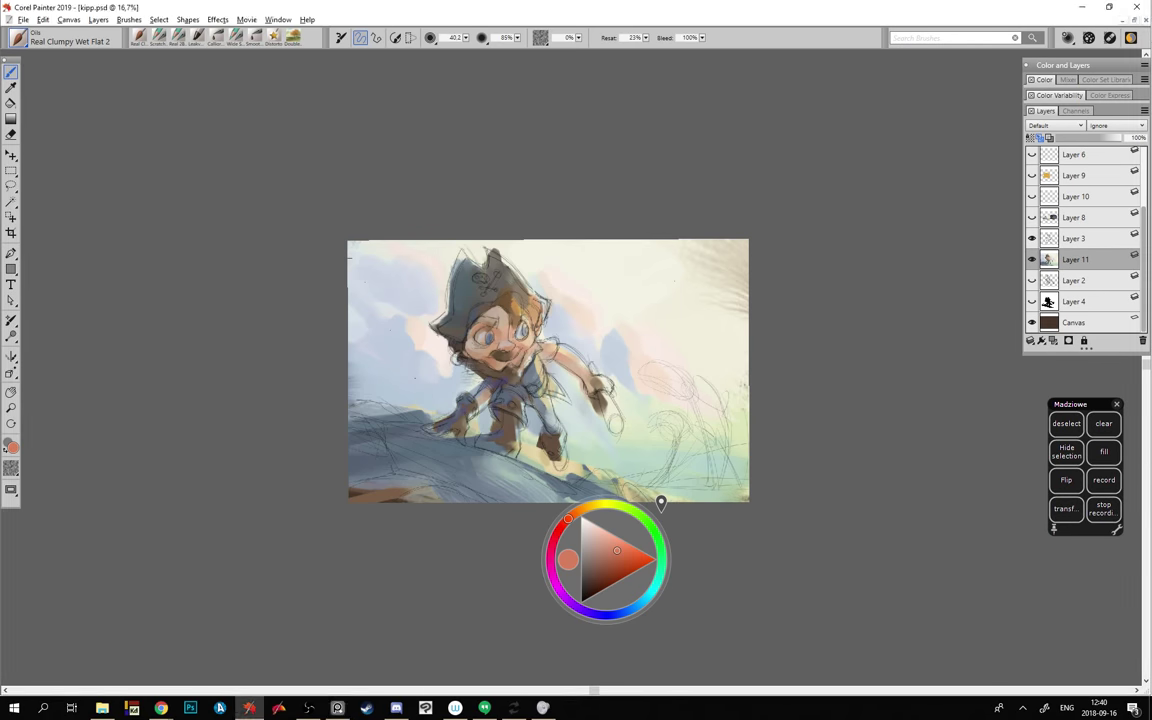
# - Shift the colour sampled from the face to a muted yellow and reduce the brush size to 30.5
pyautogui.keyDown('alt'); pyautogui.click(506, 333); pyautogui.keyUp('alt')
pyautogui.click(597, 506)
pyautogui.click(588, 506)
pyautogui.press('[')
pyautogui.press('[')
pyautogui.press('[')
pyautogui.press('[')
pyautogui.press('[')
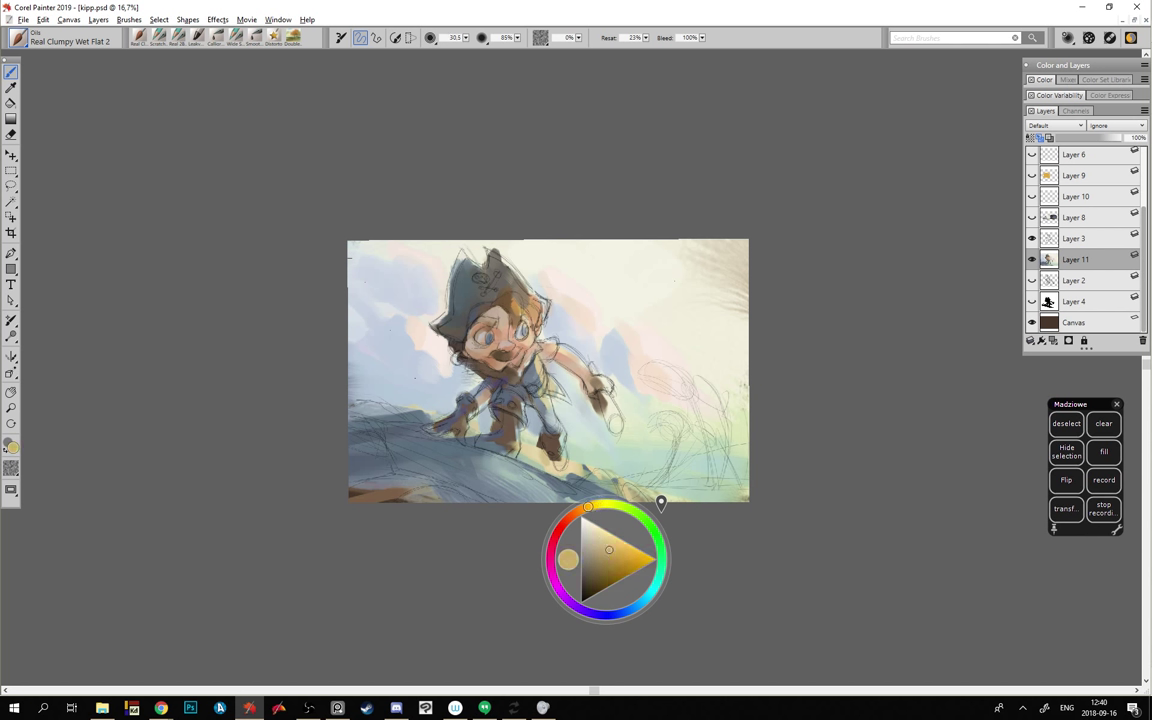
# - Mix a pale peach and a slightly deeper salmon skin tone for touching up the pirate's face
pyautogui.click(616, 536)
pyautogui.click(601, 527)
pyautogui.click(581, 515)
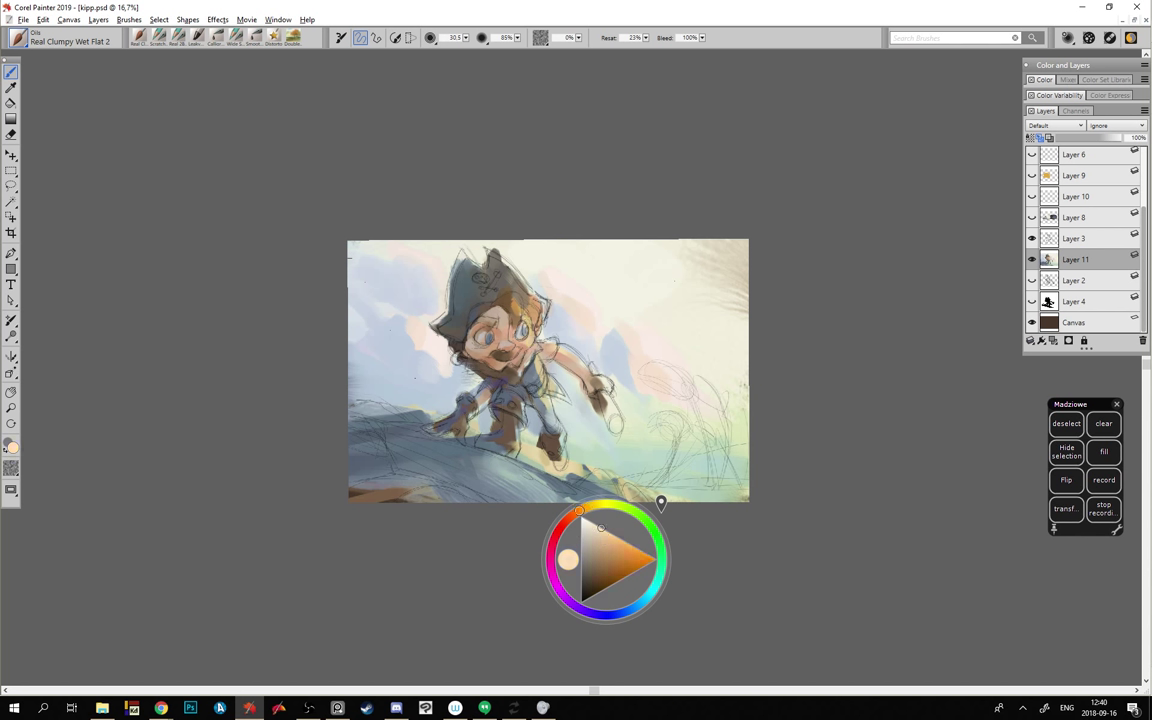
pyautogui.click(576, 513)
pyautogui.click(573, 515)
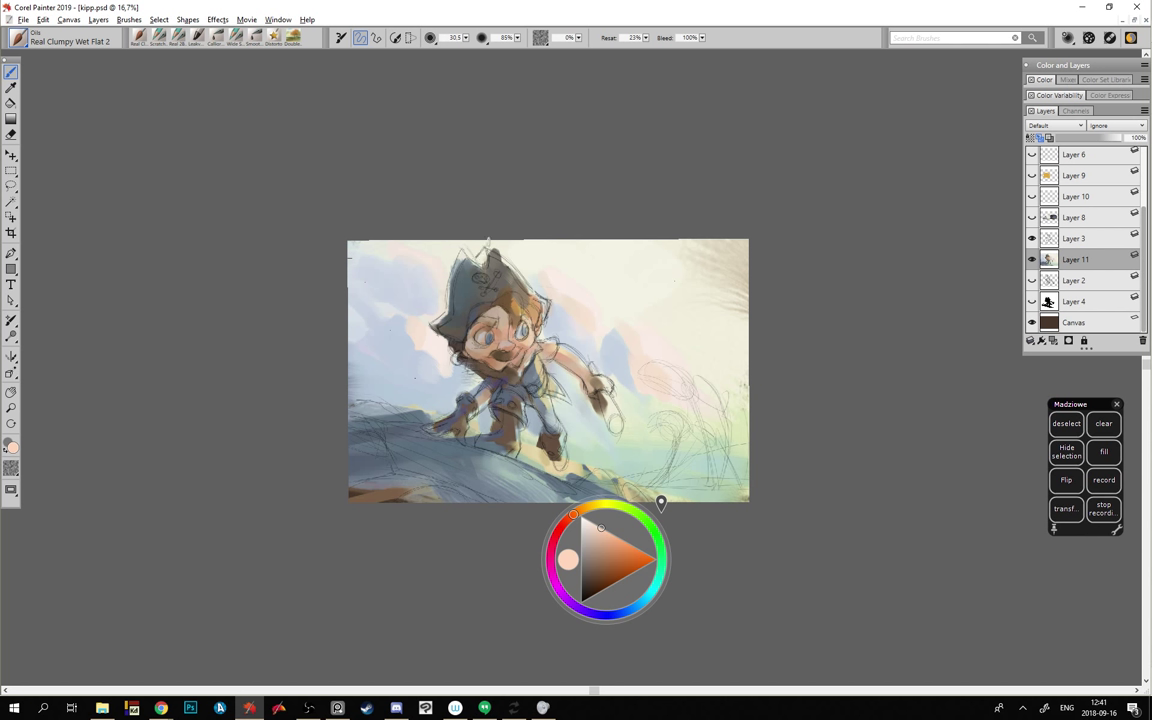
pyautogui.keyDown('alt'); pyautogui.click(506, 333); pyautogui.keyUp('alt')
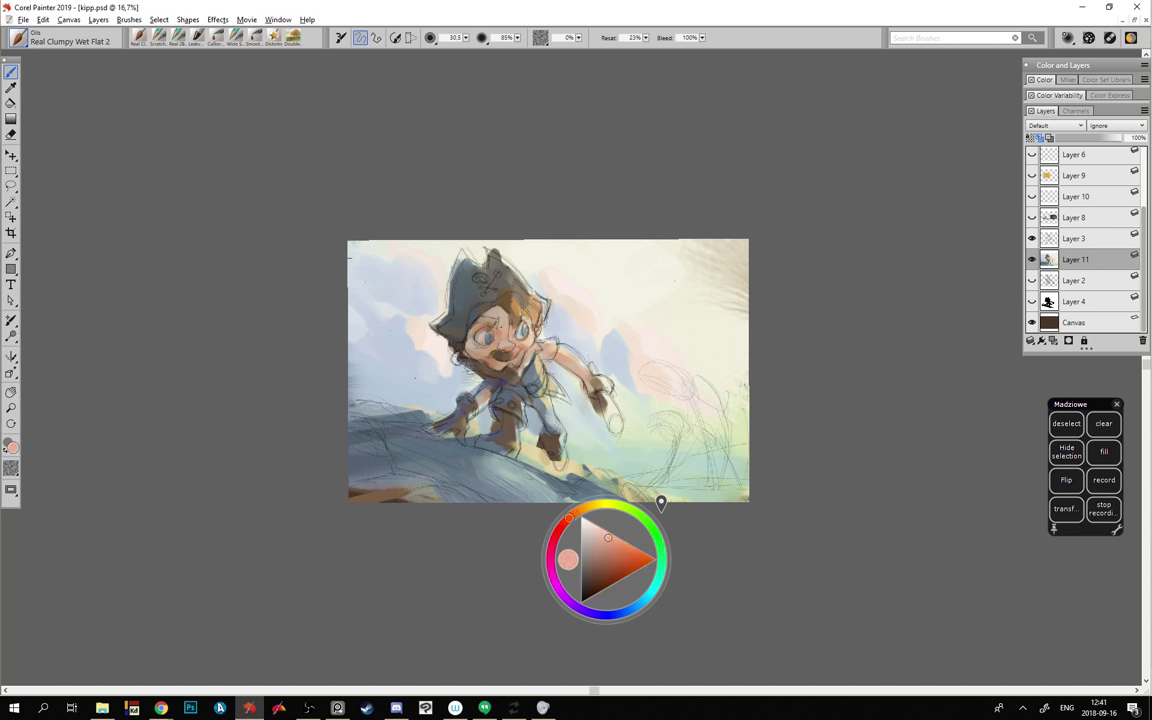
pyautogui.click(611, 546)
# - Paint a thick dark eyebrow under the hat brim with sampled browns, reducing the brush size to 25.4
pyautogui.keyDown('alt'); pyautogui.click(501, 350); pyautogui.keyUp('alt')
pyautogui.moveTo(481, 322); pyautogui.dragTo(475, 323)
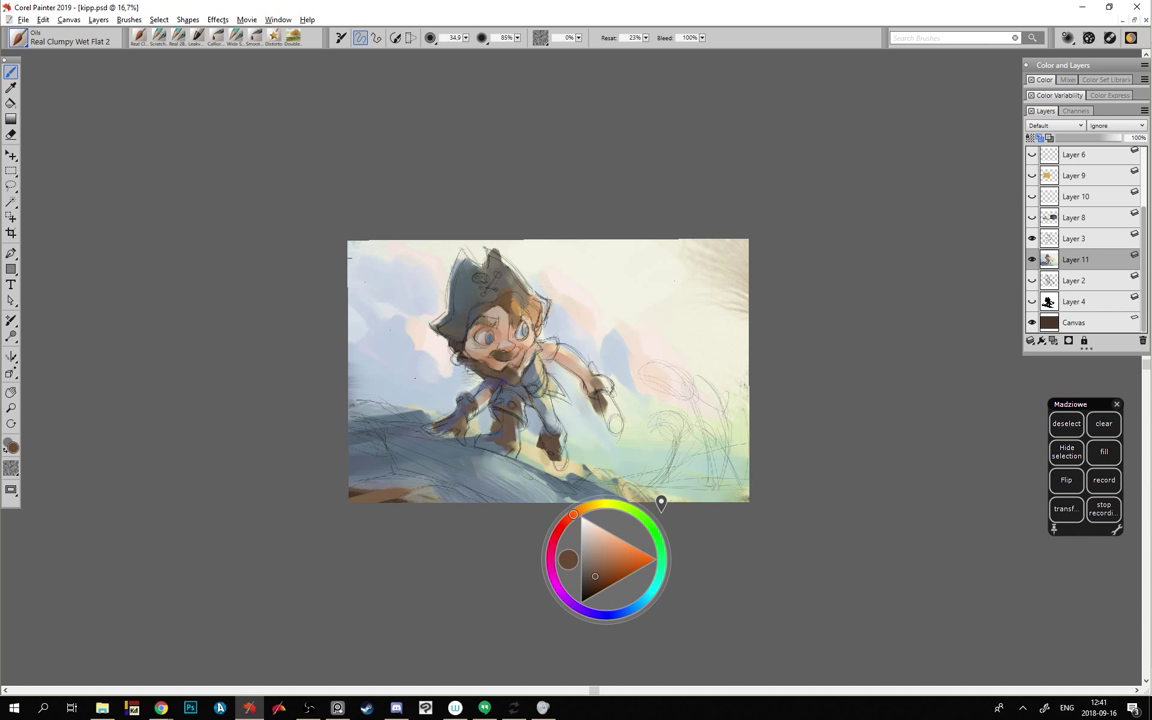
pyautogui.keyDown('alt'); pyautogui.click(460, 342); pyautogui.keyUp('alt')
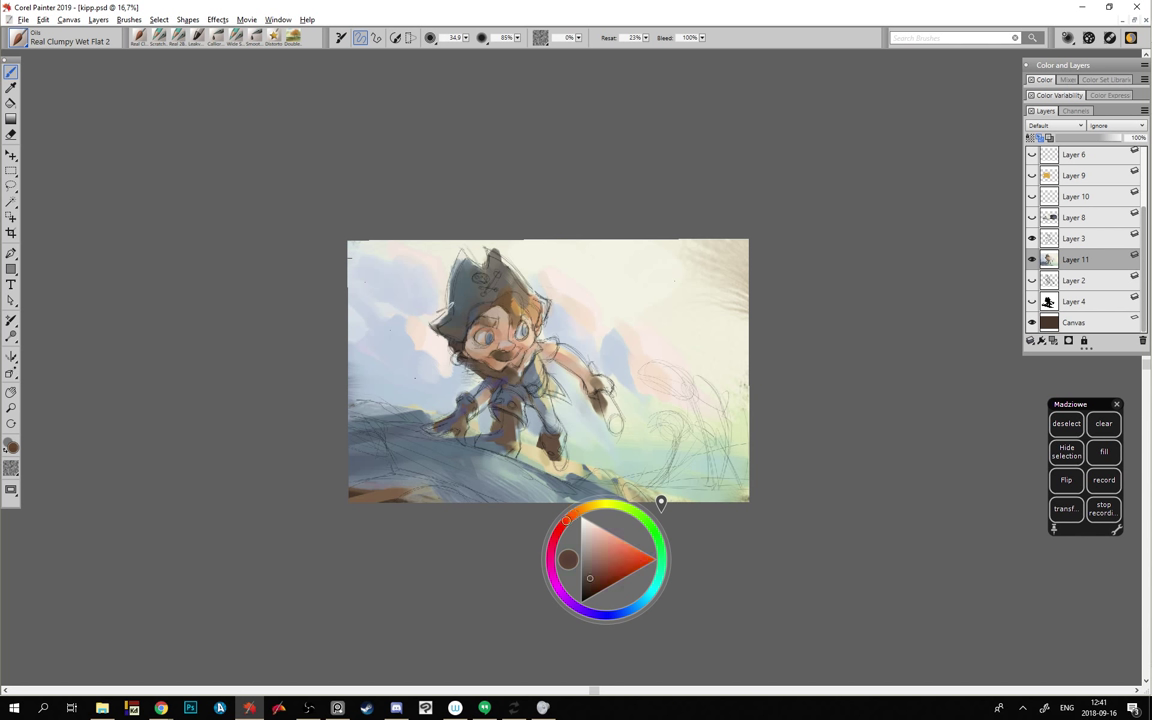
pyautogui.moveTo(470, 316); pyautogui.dragTo(475, 320)
pyautogui.press('[')
pyautogui.press('[')
pyautogui.keyDown('alt'); pyautogui.click(481, 321); pyautogui.keyUp('alt')
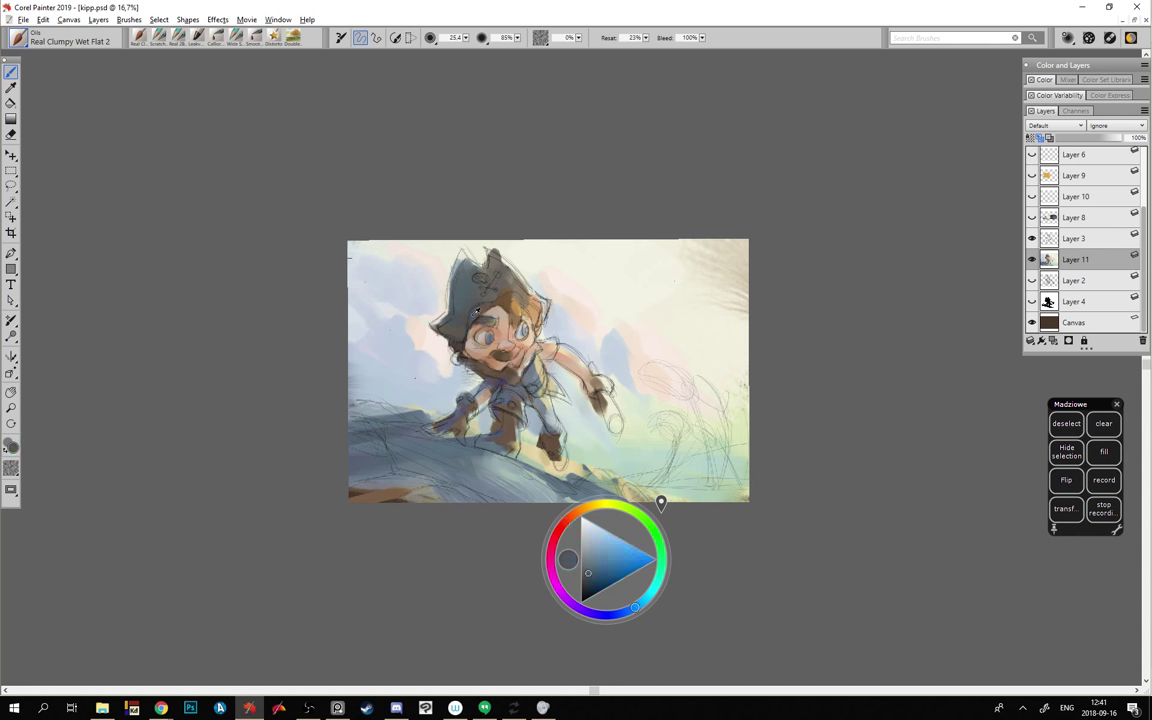
pyautogui.keyDown('alt'); pyautogui.click(477, 311); pyautogui.keyUp('alt')
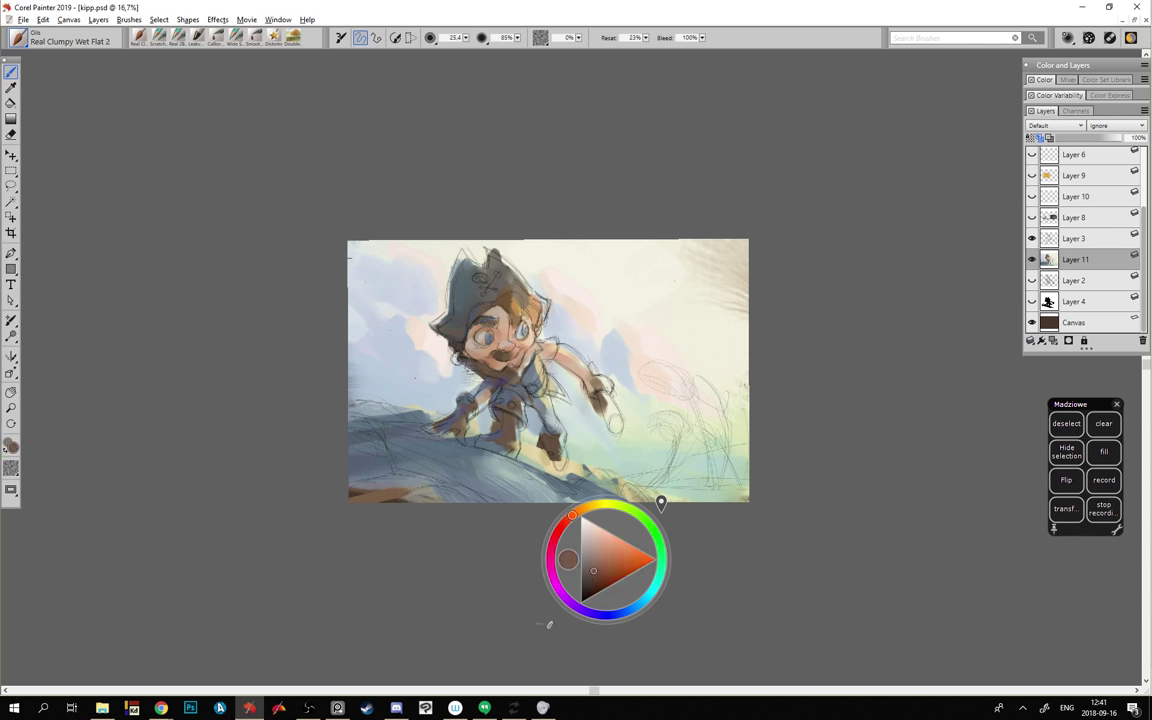
# - Build up the pirate's beard below the mustache with sampled orange-brown and a redder dark brown
pyautogui.keyDown('alt'); pyautogui.click(517, 369); pyautogui.keyUp('alt')
pyautogui.keyDown('alt'); pyautogui.click(472, 326); pyautogui.keyUp('alt')
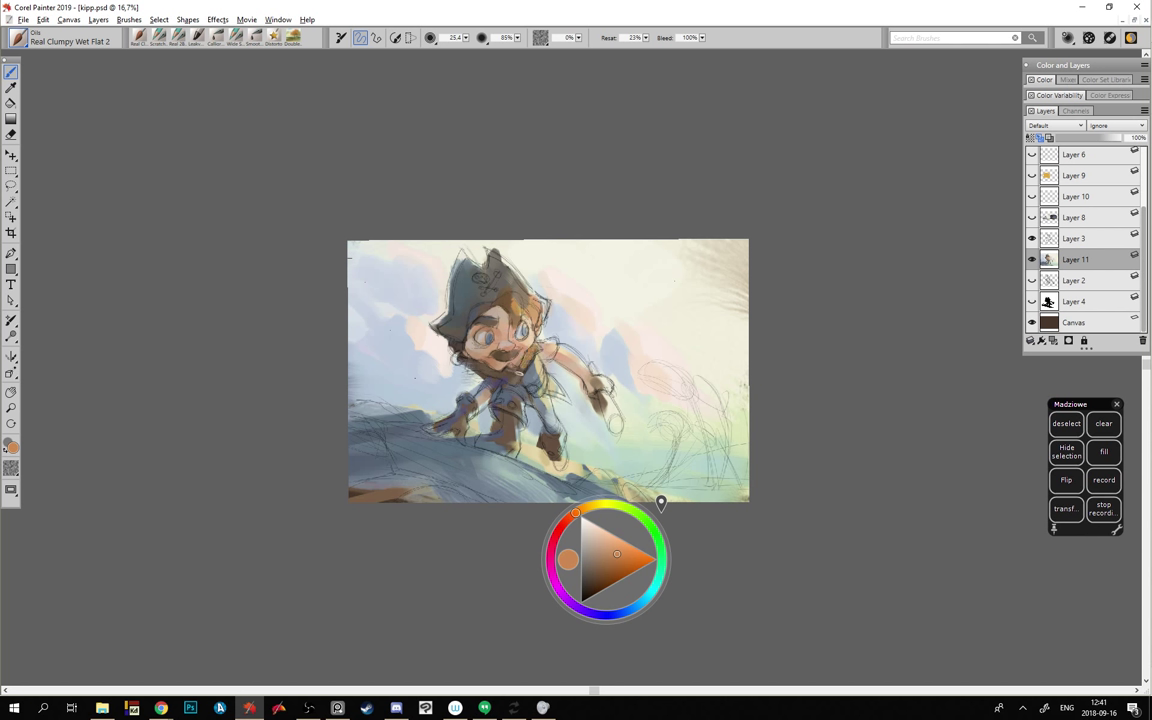
pyautogui.keyDown('alt'); pyautogui.click(470, 328); pyautogui.keyUp('alt')
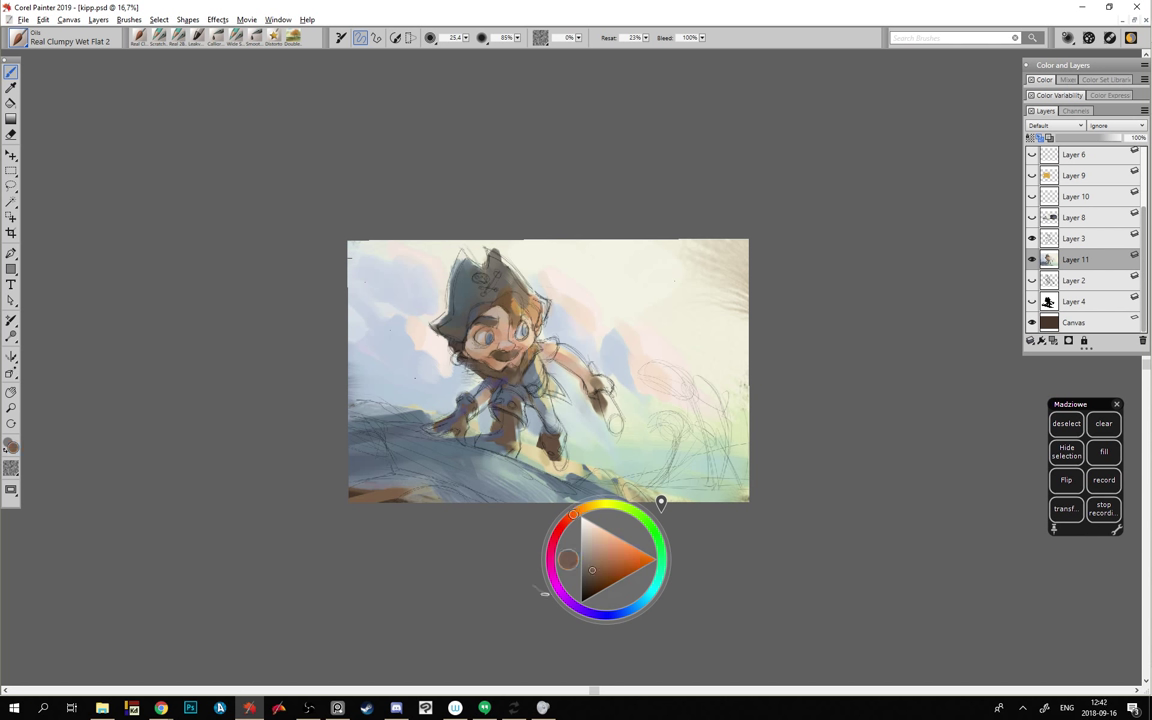
pyautogui.click(567, 520)
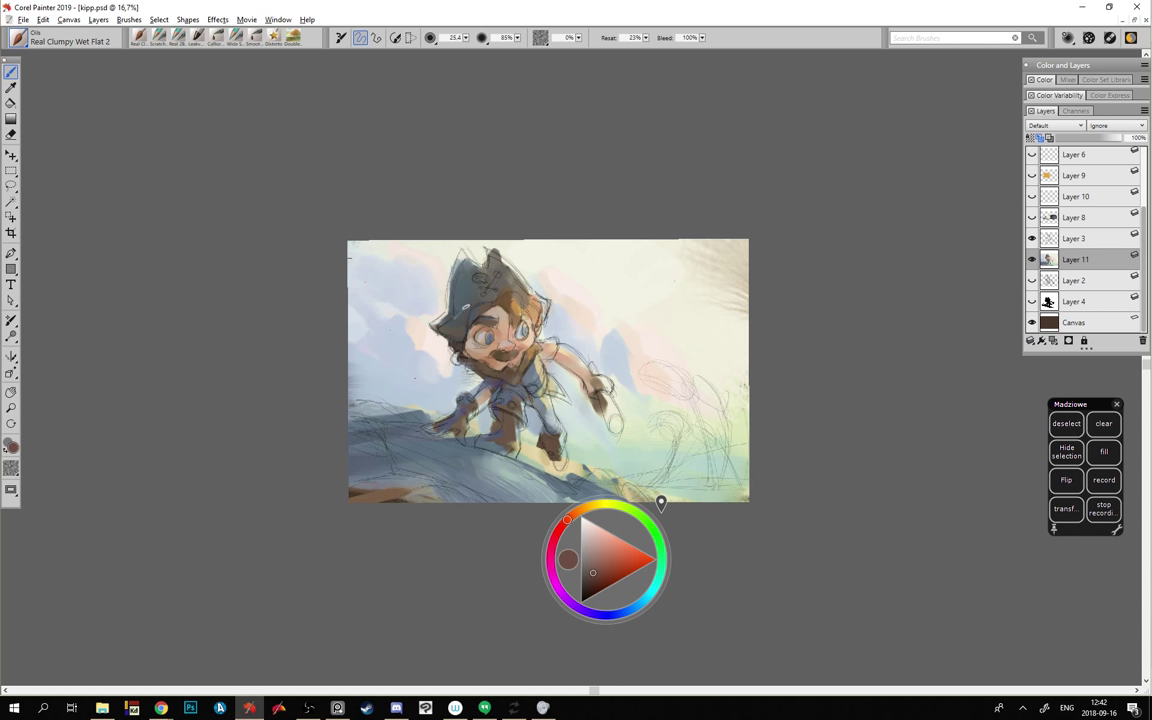
pyautogui.keyDown('alt'); pyautogui.click(499, 379); pyautogui.keyUp('alt')
pyautogui.keyDown('alt'); pyautogui.click(504, 441); pyautogui.keyUp('alt')
# - Paint the pirate hat's rim with a muted brown, then brighten it with light warm orange
pyautogui.keyDown('alt'); pyautogui.click(537, 304); pyautogui.keyUp('alt')
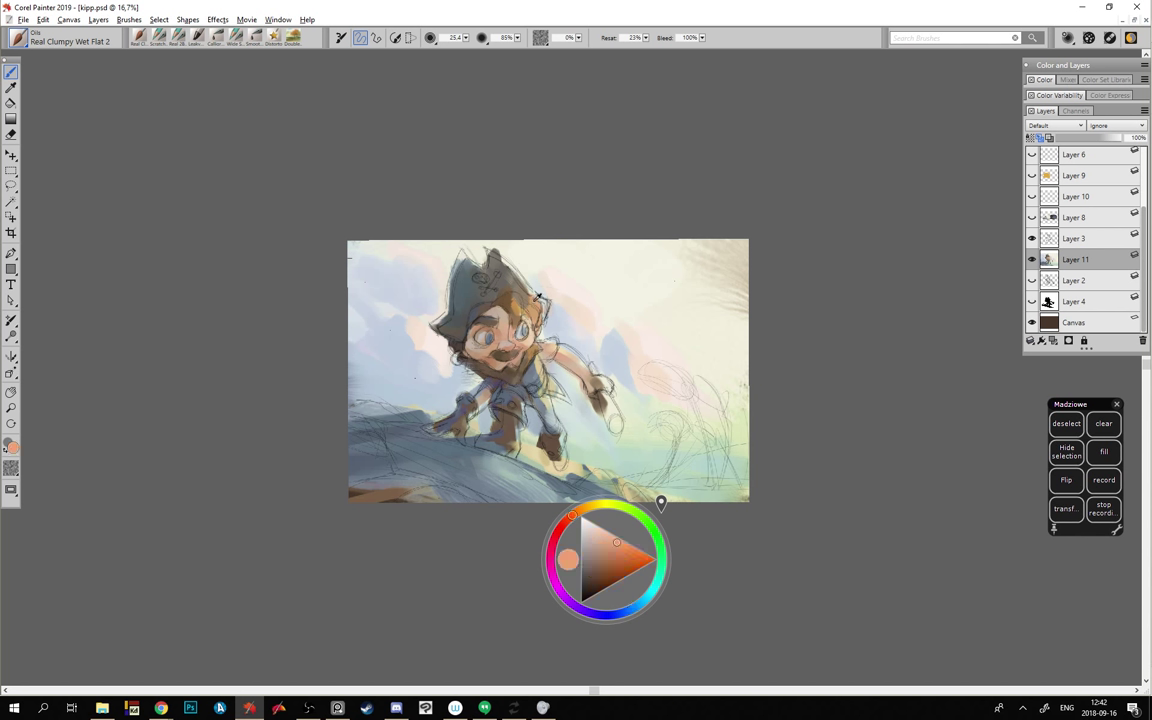
pyautogui.click(592, 506)
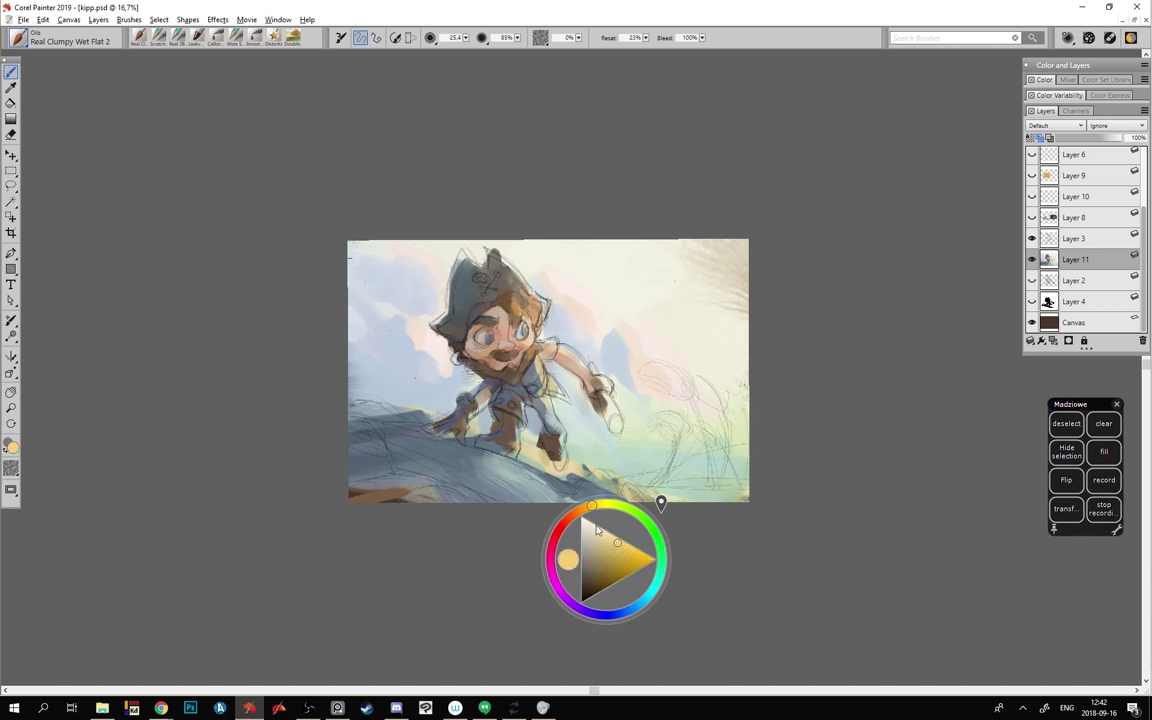
pyautogui.click(621, 558)
pyautogui.click(576, 516)
pyautogui.click(598, 556)
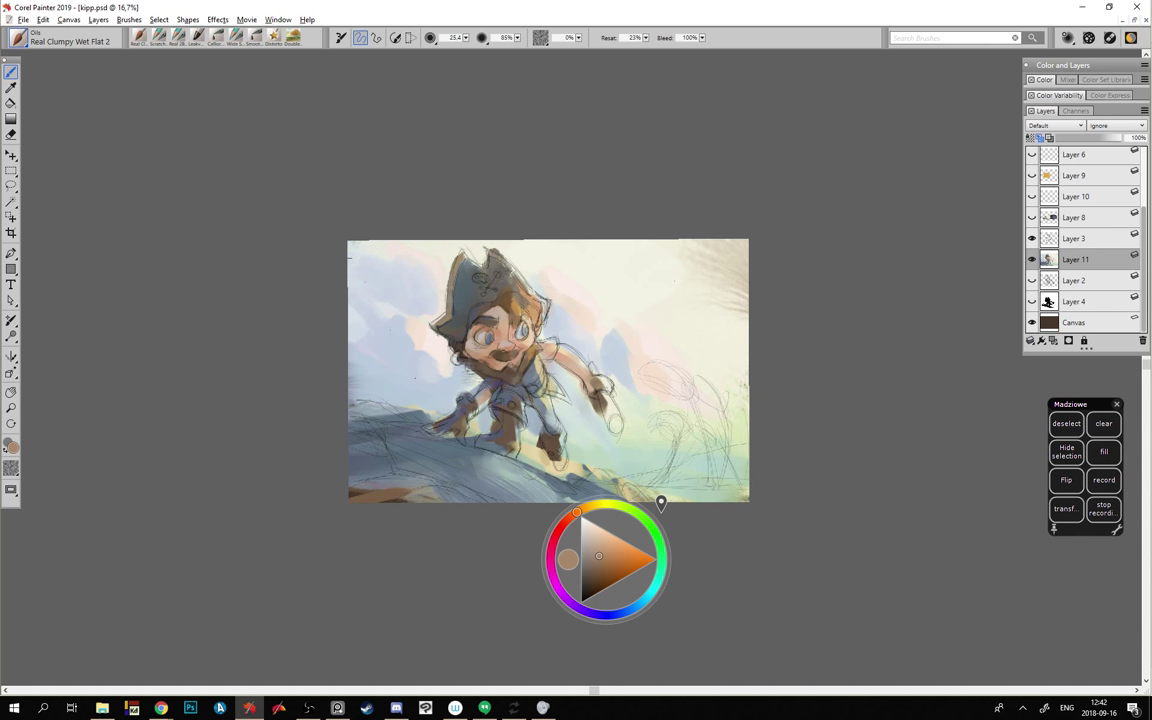
pyautogui.click(611, 546)
pyautogui.moveTo(612, 548); pyautogui.dragTo(614, 540)
pyautogui.click(583, 509)
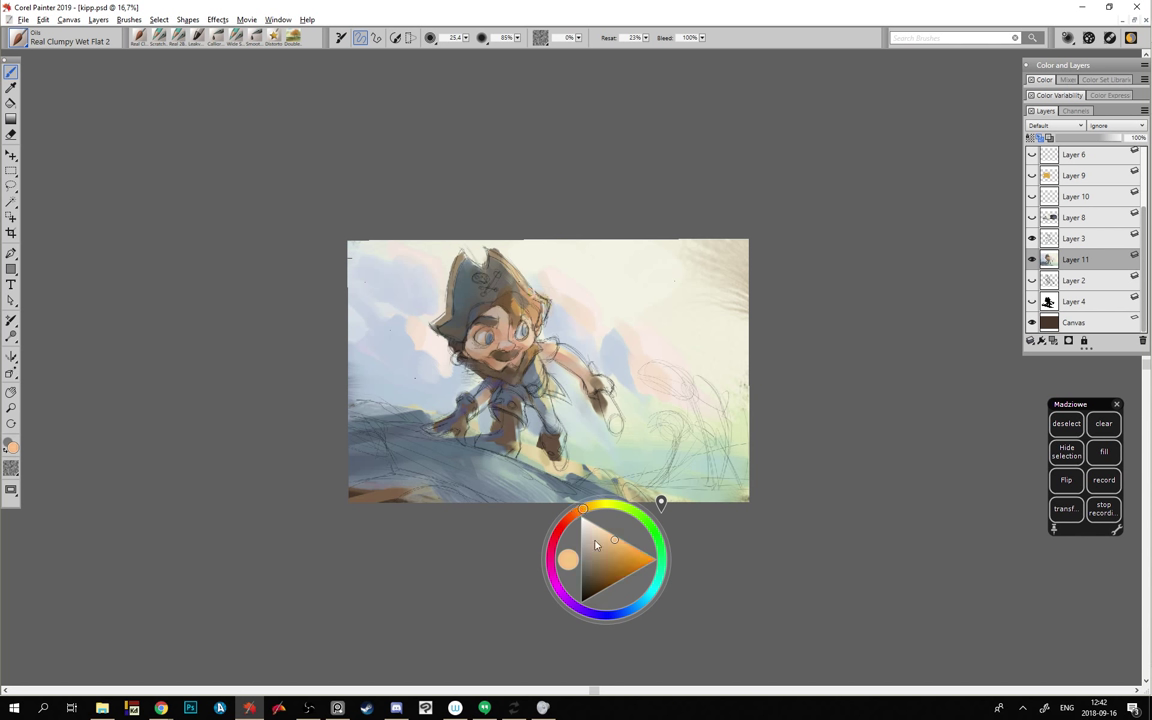
# - Refine the hat's edges with warm peach and yellow highlights, using the sampled pale sky blue around its outline
pyautogui.click(604, 538)
pyautogui.click(572, 515)
pyautogui.click(614, 545)
pyautogui.click(594, 511)
pyautogui.click(586, 508)
pyautogui.click(587, 519)
pyautogui.keyDown('alt'); pyautogui.click(450, 312); pyautogui.keyUp('alt')
pyautogui.keyDown('alt'); pyautogui.click(409, 330); pyautogui.keyUp('alt')
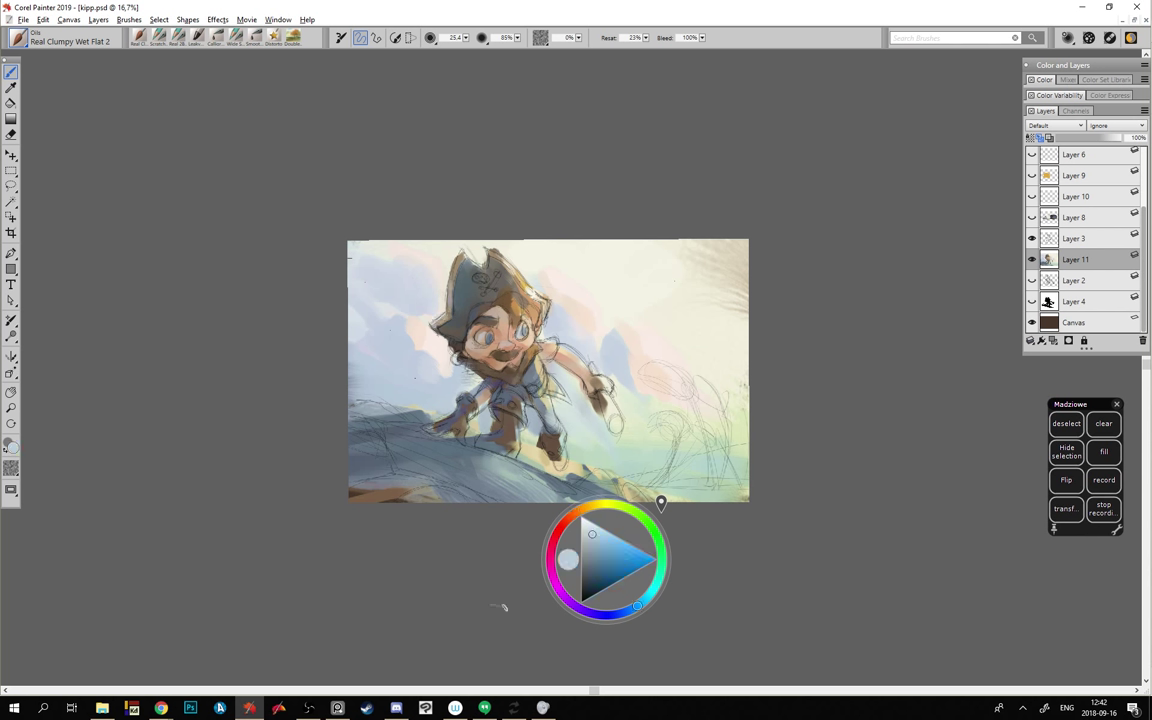
# - Refine the pirate's eyes and surrounding face with sampled pale greys and skin tones, and move the color wheel away from the canvas
pyautogui.keyDown('alt'); pyautogui.click(485, 331); pyautogui.keyUp('alt')
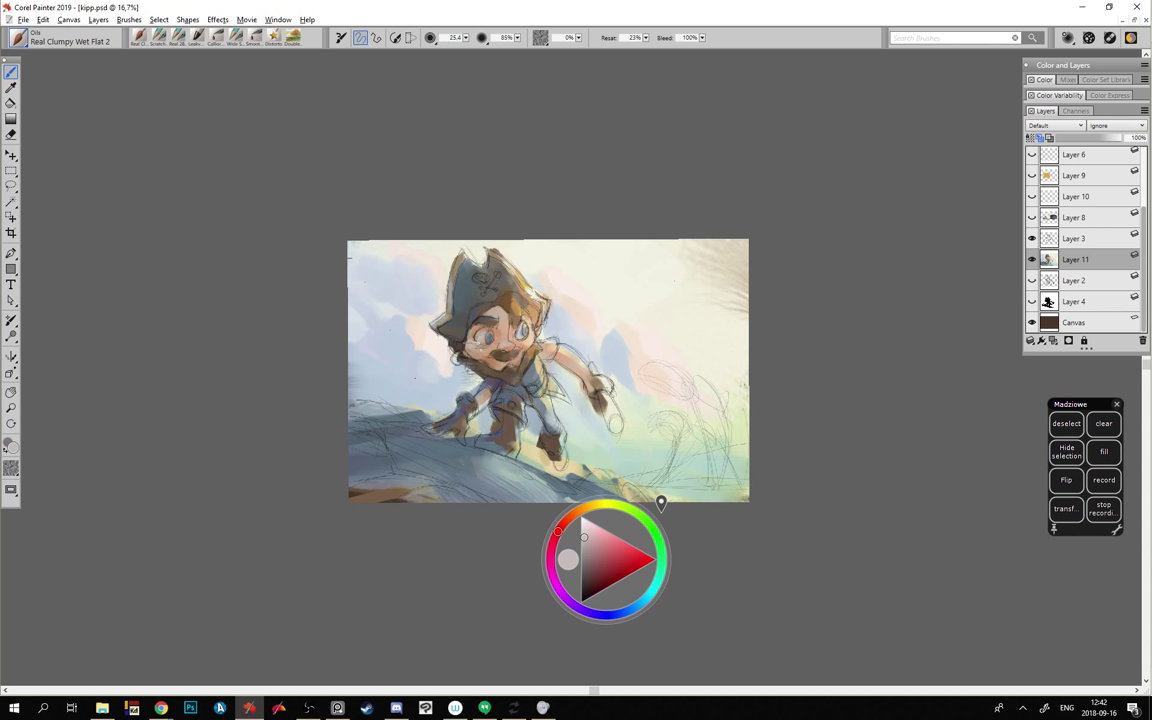
pyautogui.keyDown('alt'); pyautogui.click(482, 335); pyautogui.keyUp('alt')
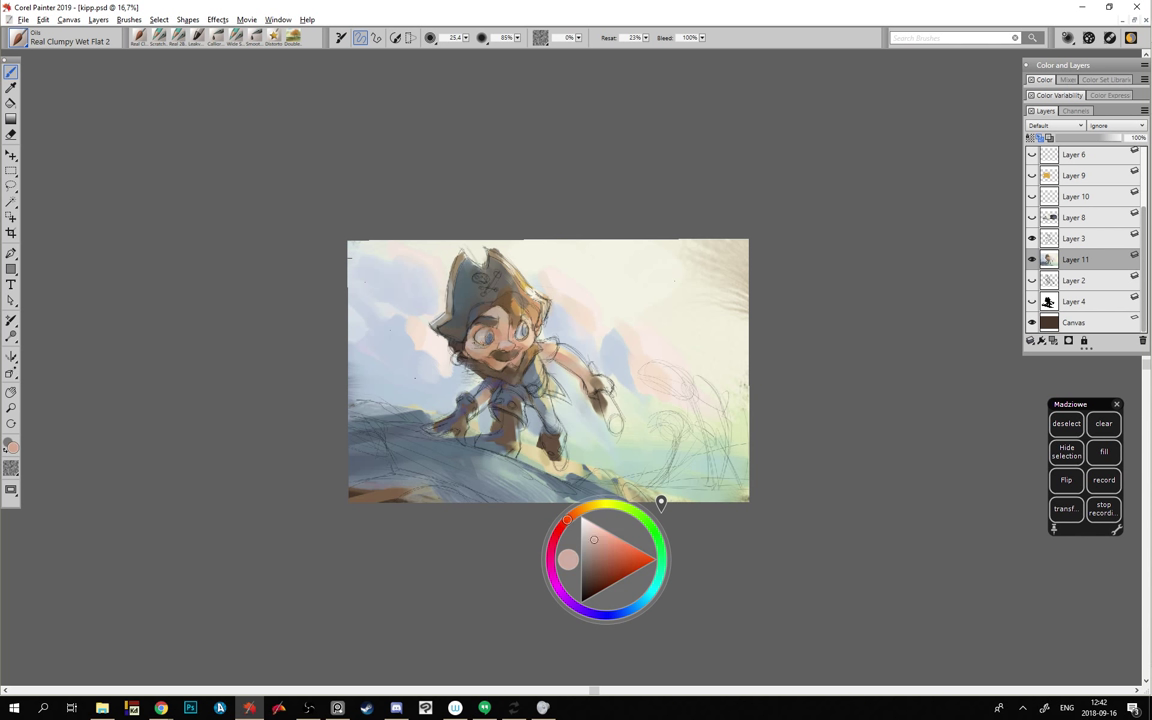
pyautogui.click(587, 537)
pyautogui.click(589, 552)
pyautogui.moveTo(573, 537); pyautogui.dragTo(638, 561)
pyautogui.keyDown('alt'); pyautogui.click(470, 314); pyautogui.keyUp('alt')
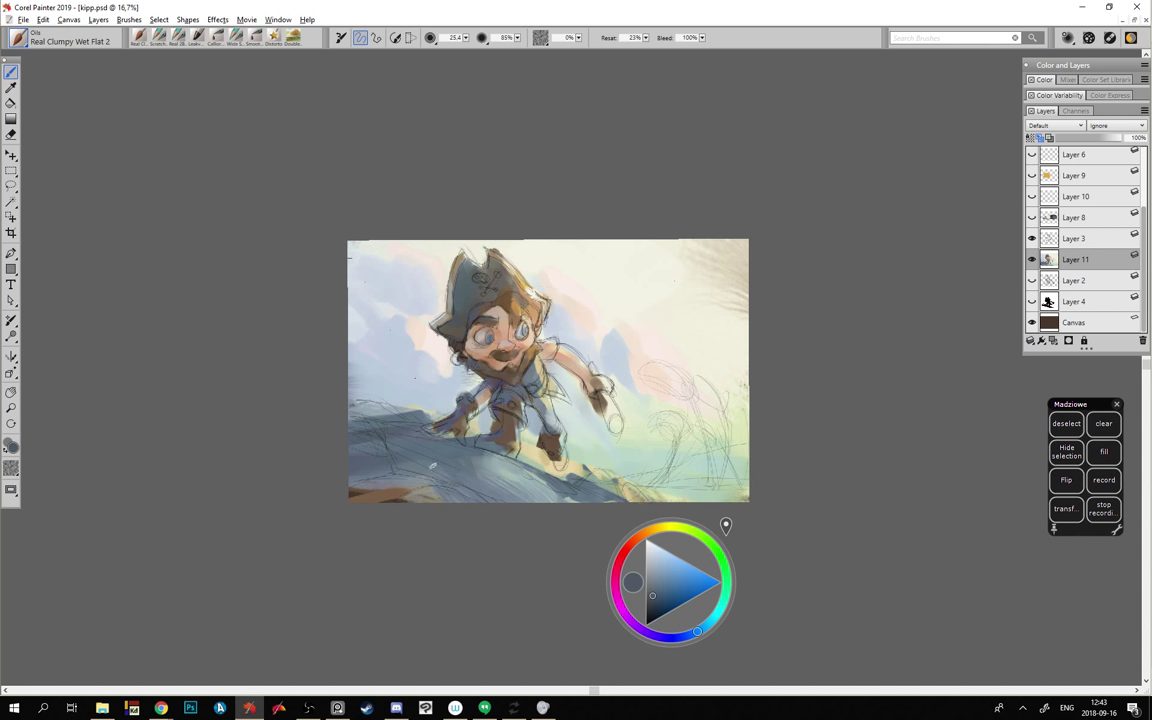
# - Define the pirate's knee boot with sampled blues around it and increasingly dark brown shadows on its cuff
pyautogui.keyDown('alt'); pyautogui.click(442, 371); pyautogui.keyUp('alt')
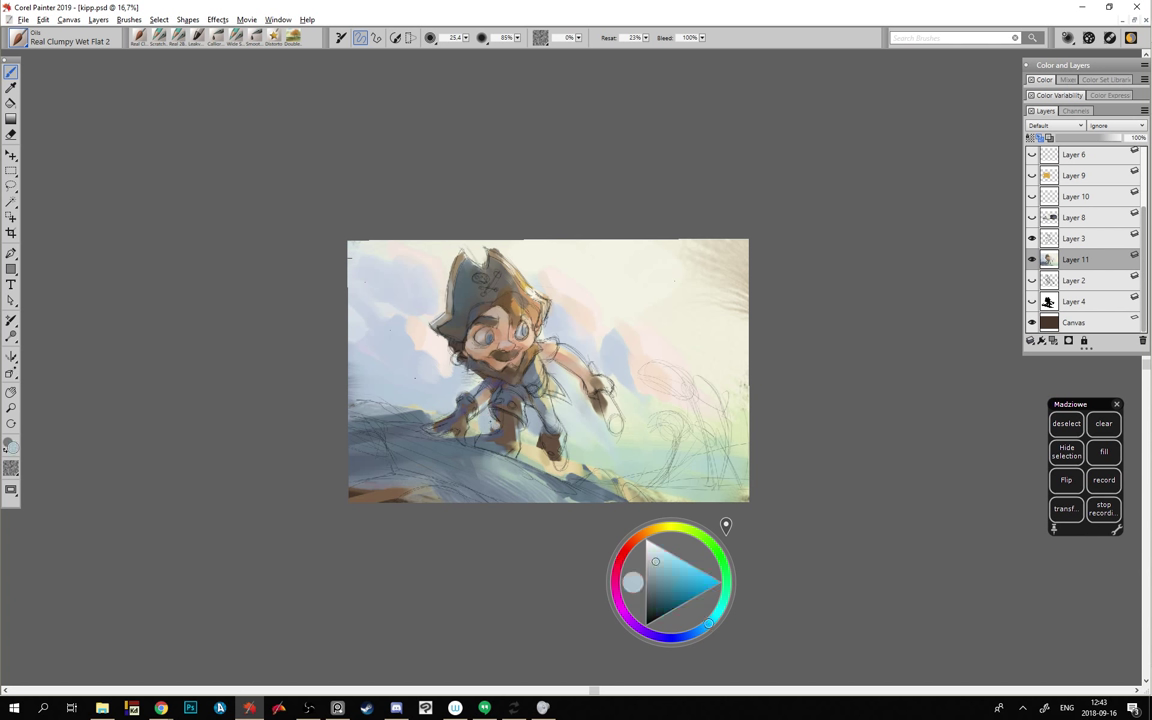
pyautogui.keyDown('alt'); pyautogui.click(450, 372); pyautogui.keyUp('alt')
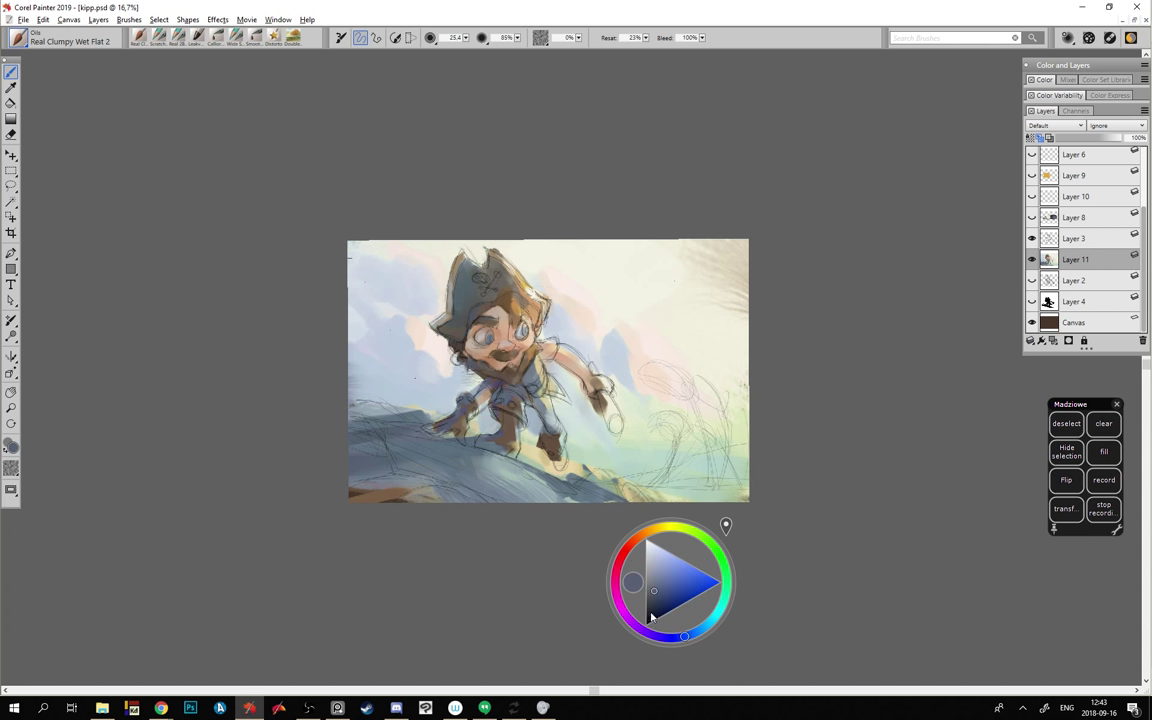
pyautogui.keyDown('alt'); pyautogui.click(519, 425); pyautogui.keyUp('alt')
pyautogui.click(658, 605)
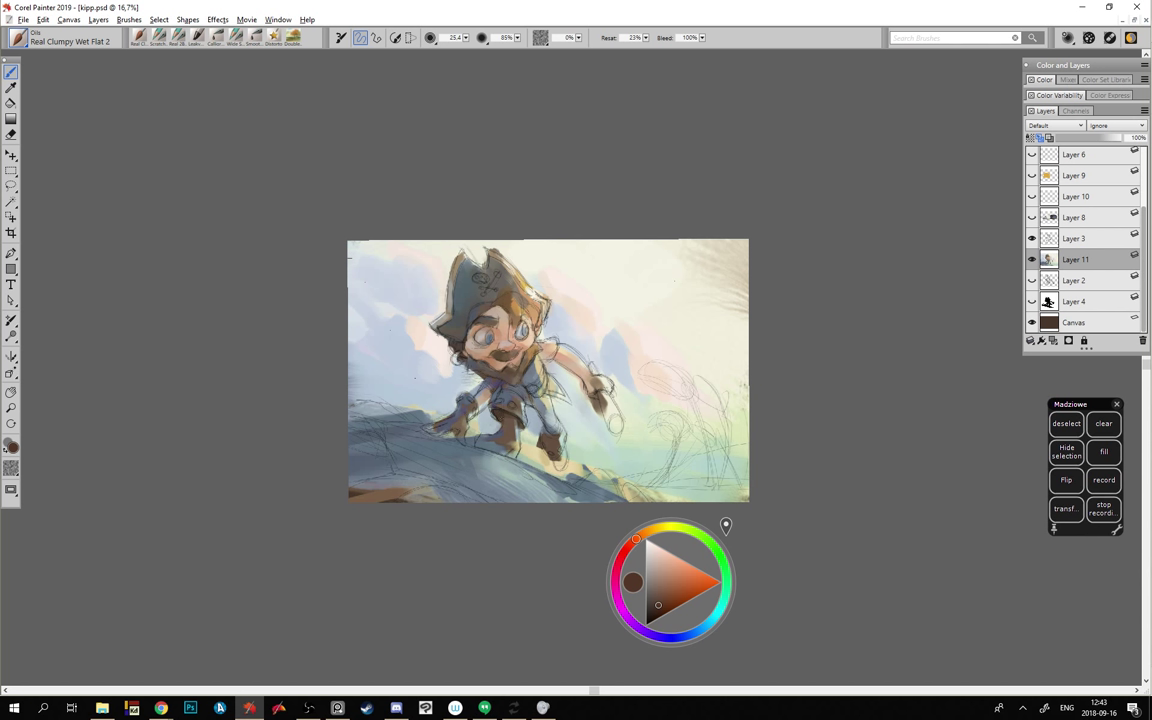
pyautogui.click(653, 613)
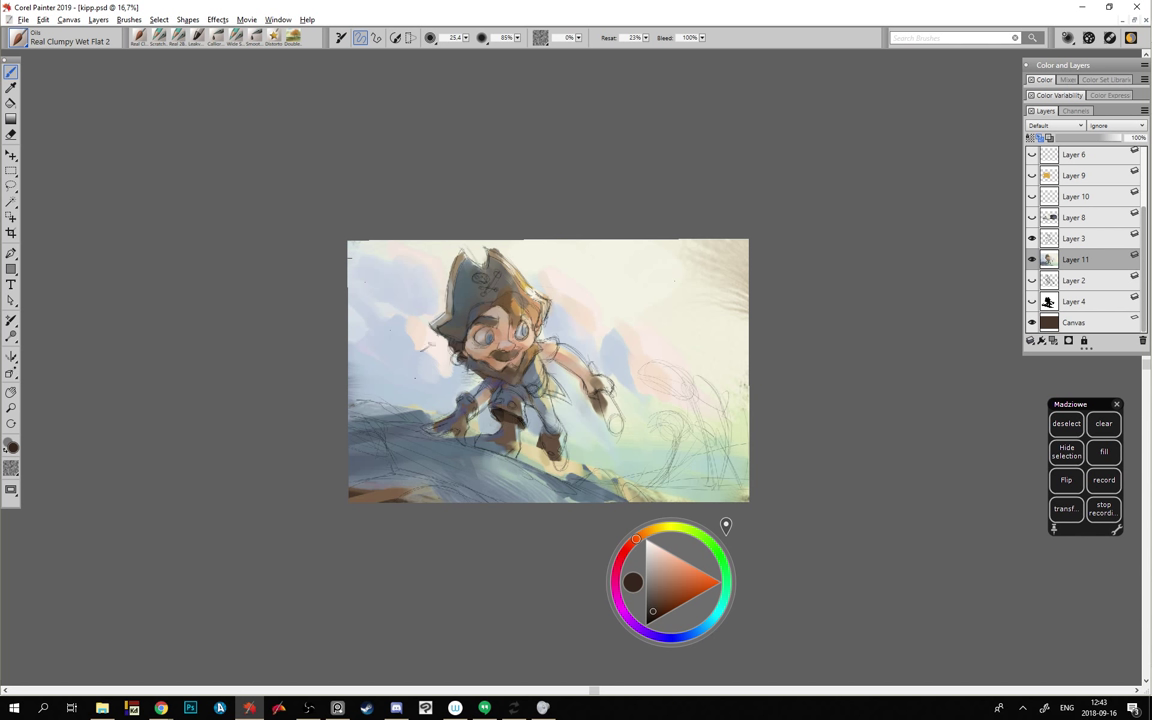
# - Refine the boot cuff with sampled browns and warm cream and peach accents, finishing on a grey-blue sampled from the clothing
pyautogui.keyDown('alt'); pyautogui.click(523, 408); pyautogui.keyUp('alt')
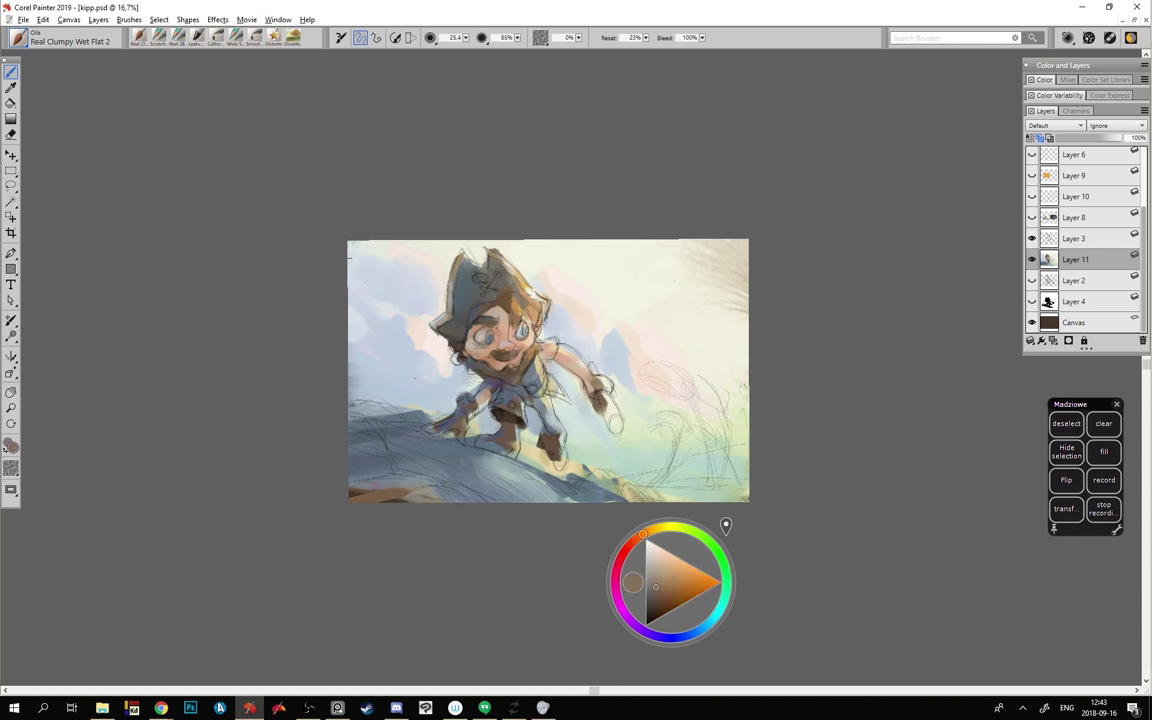
pyautogui.keyDown('alt'); pyautogui.click(508, 405); pyautogui.keyUp('alt')
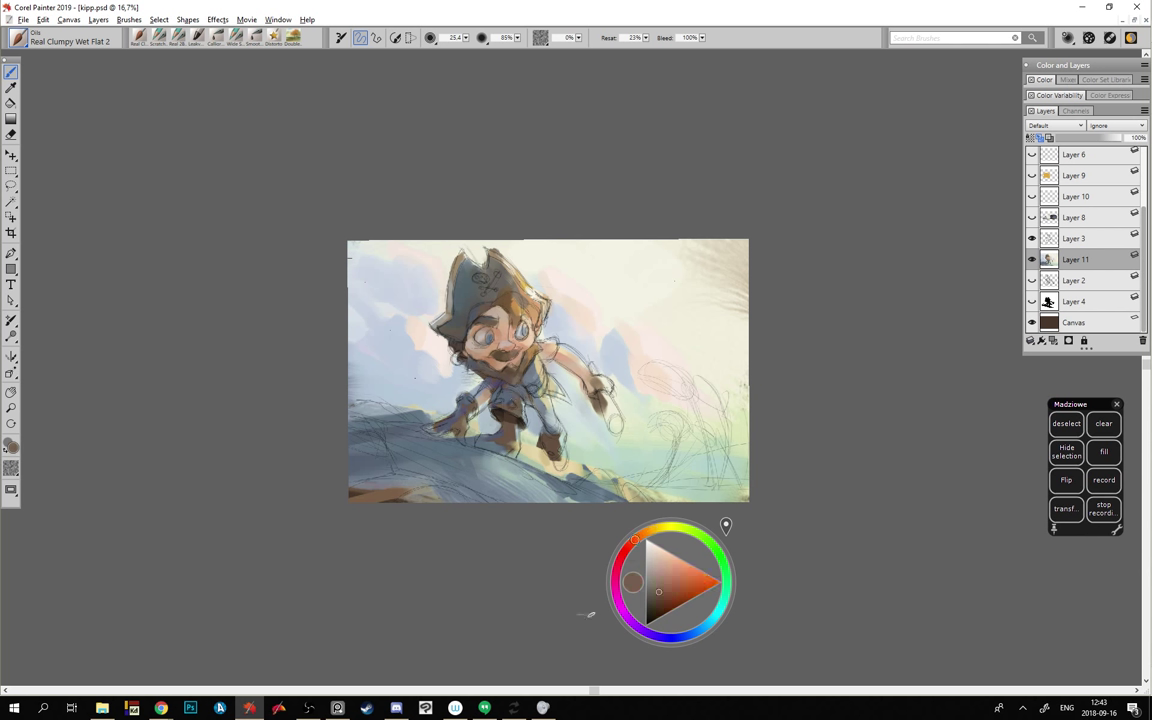
pyautogui.keyDown('alt'); pyautogui.click(557, 468); pyautogui.keyUp('alt')
pyautogui.click(655, 532)
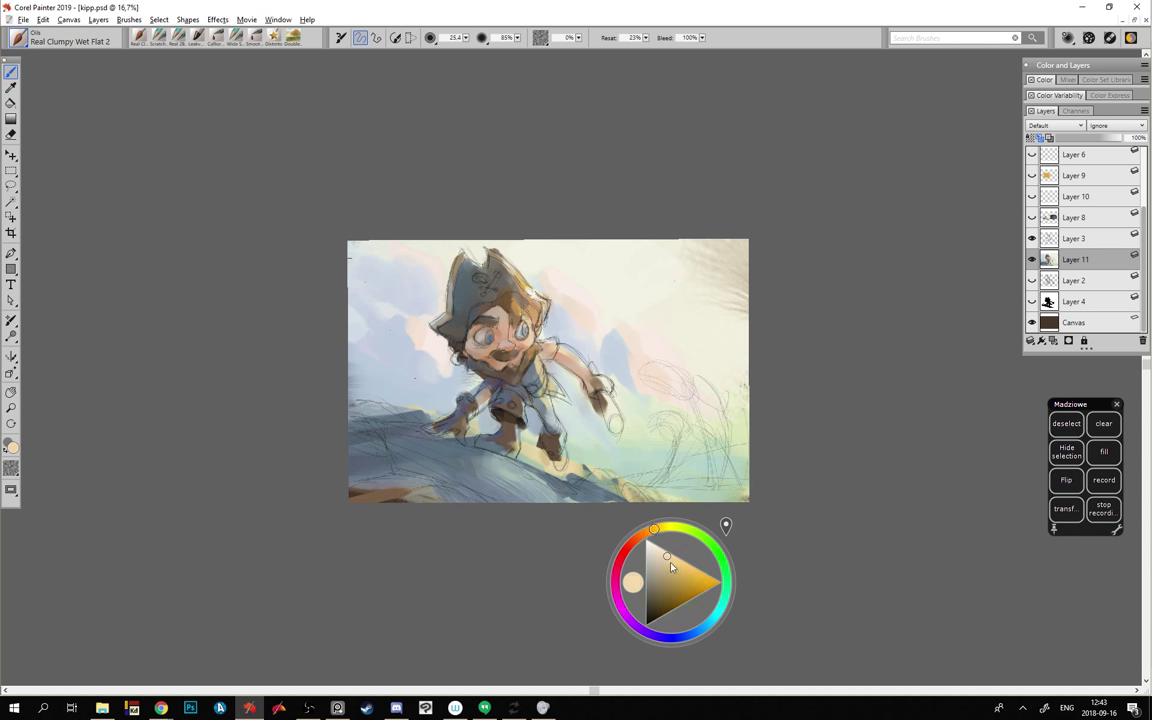
pyautogui.click(674, 558)
pyautogui.keyDown('alt'); pyautogui.click(529, 340); pyautogui.keyUp('alt')
pyautogui.click(678, 559)
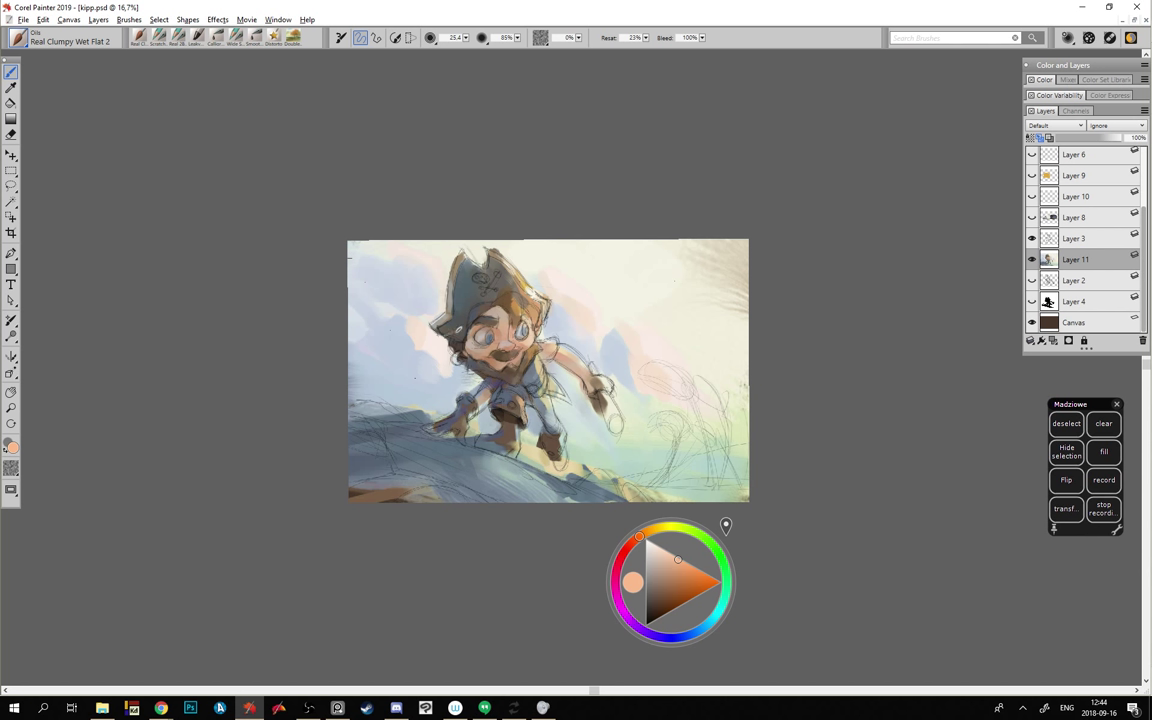
pyautogui.keyDown('alt'); pyautogui.click(534, 368); pyautogui.keyUp('alt')
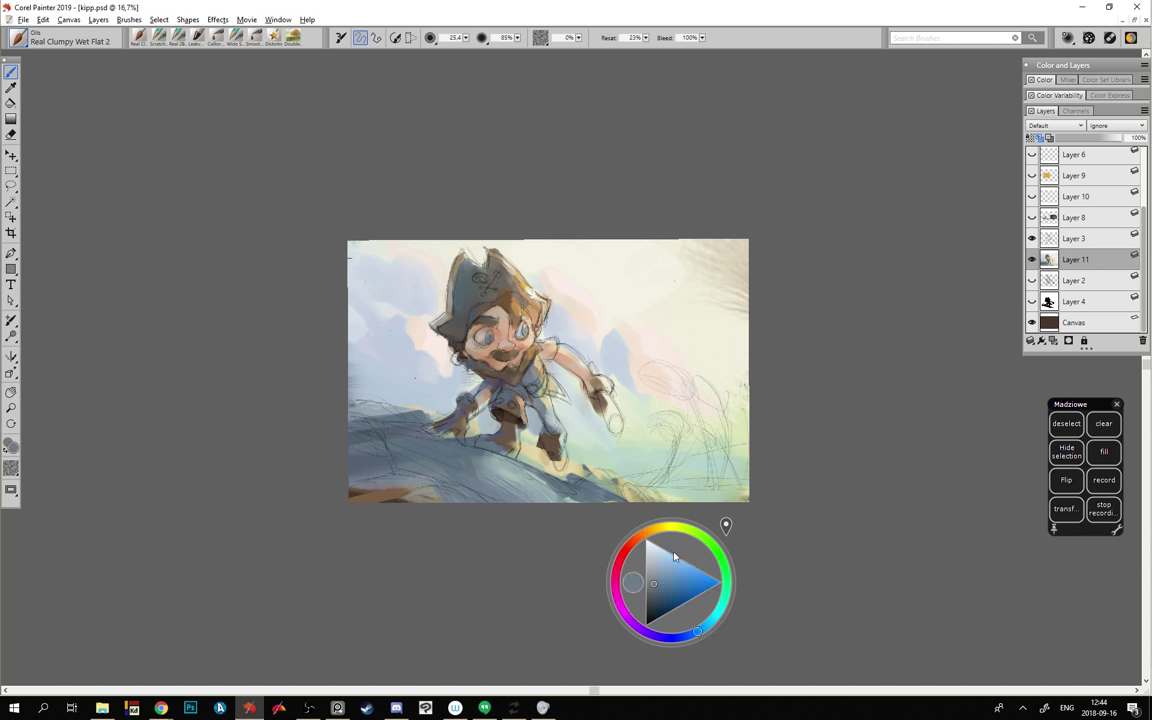
# - Switch to the reference window, return to the painting, and try to toggle Layer 8's visibility
pyautogui.hotkey('alt', 'Tab')
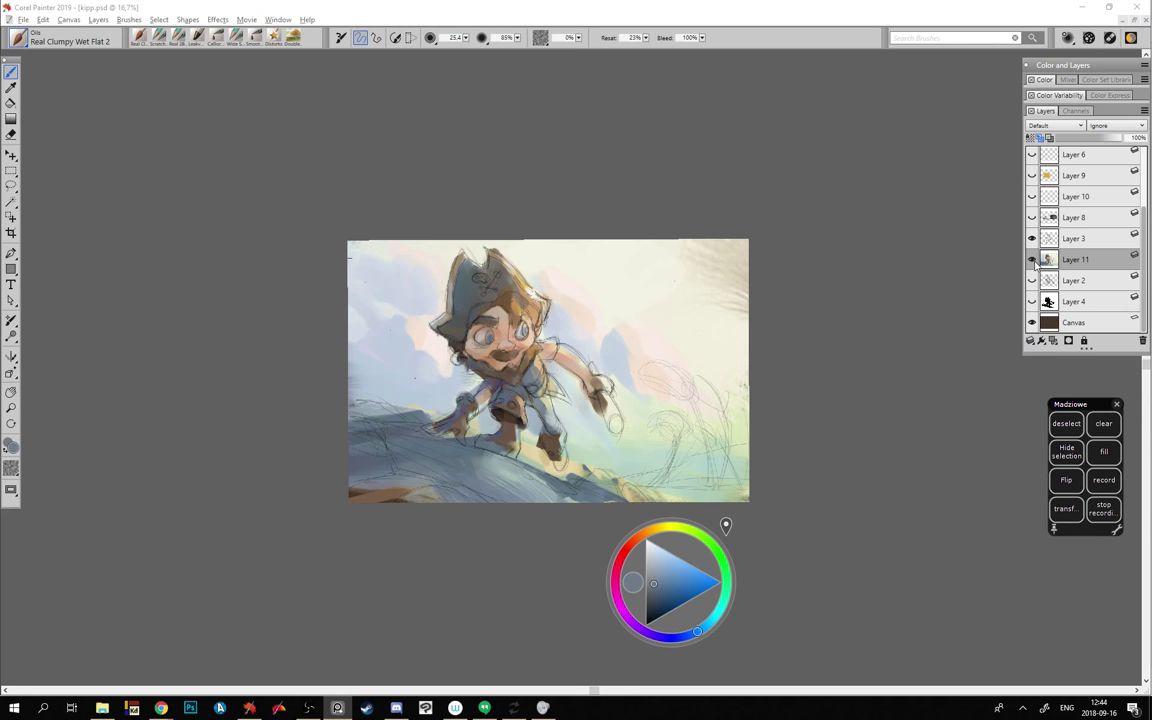
pyautogui.click(1032, 217)
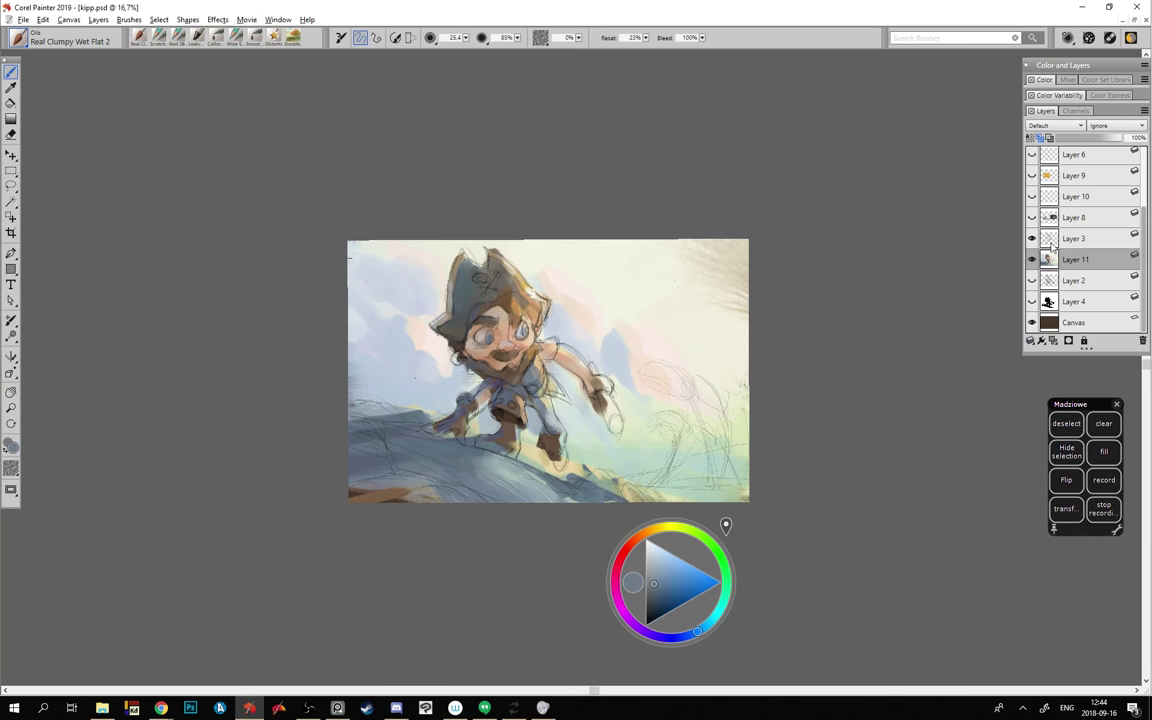
# - Show Layer 8 and both Layer 7 frame layers to view the day and night colour thumbnails
pyautogui.click(1032, 217)
pyautogui.scroll(1, 1043, 250)
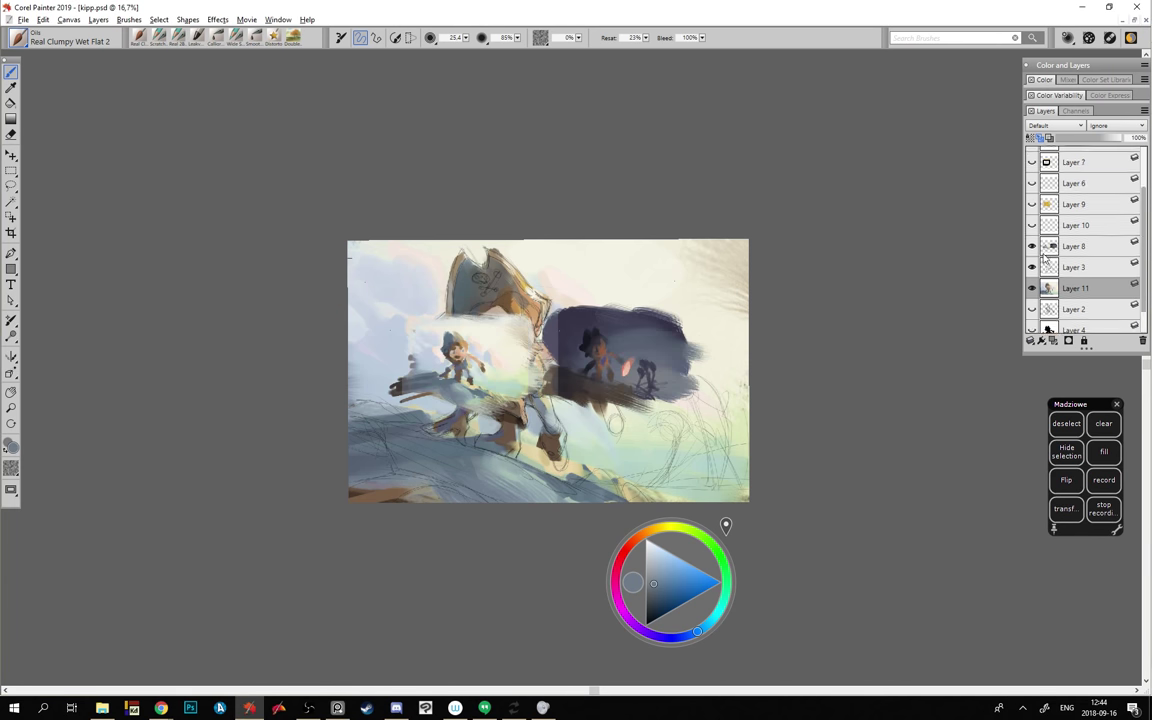
pyautogui.scroll(3, 1043, 258)
pyautogui.click(1032, 178)
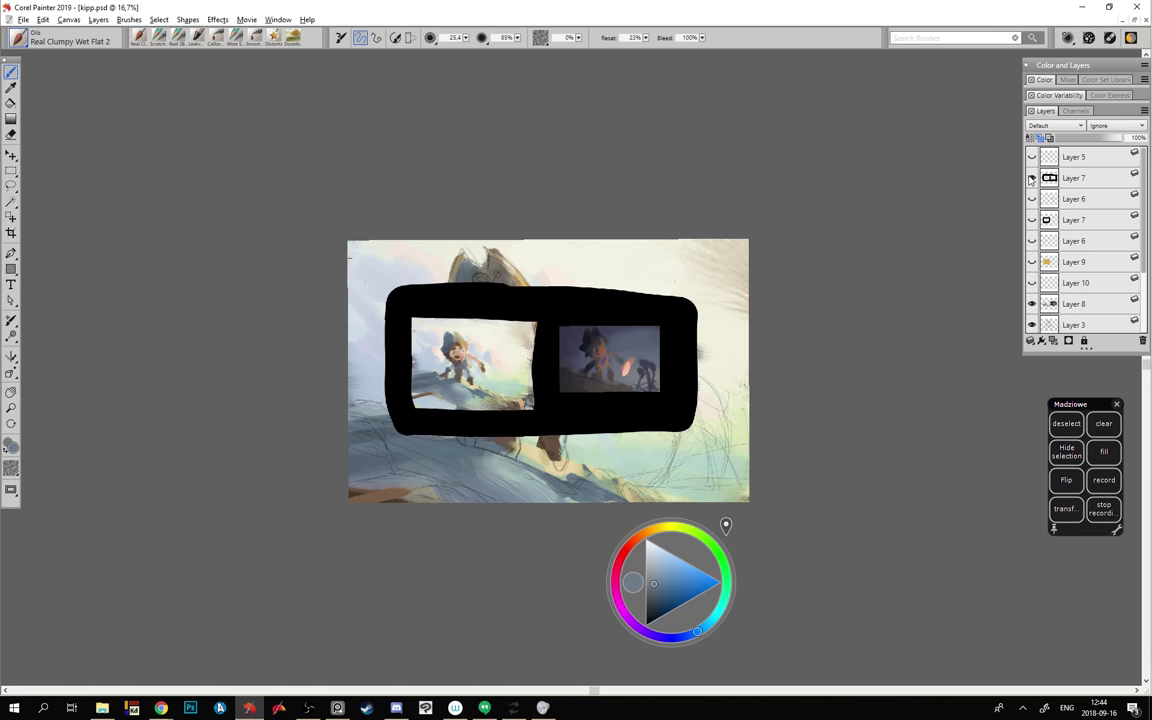
pyautogui.click(1036, 220)
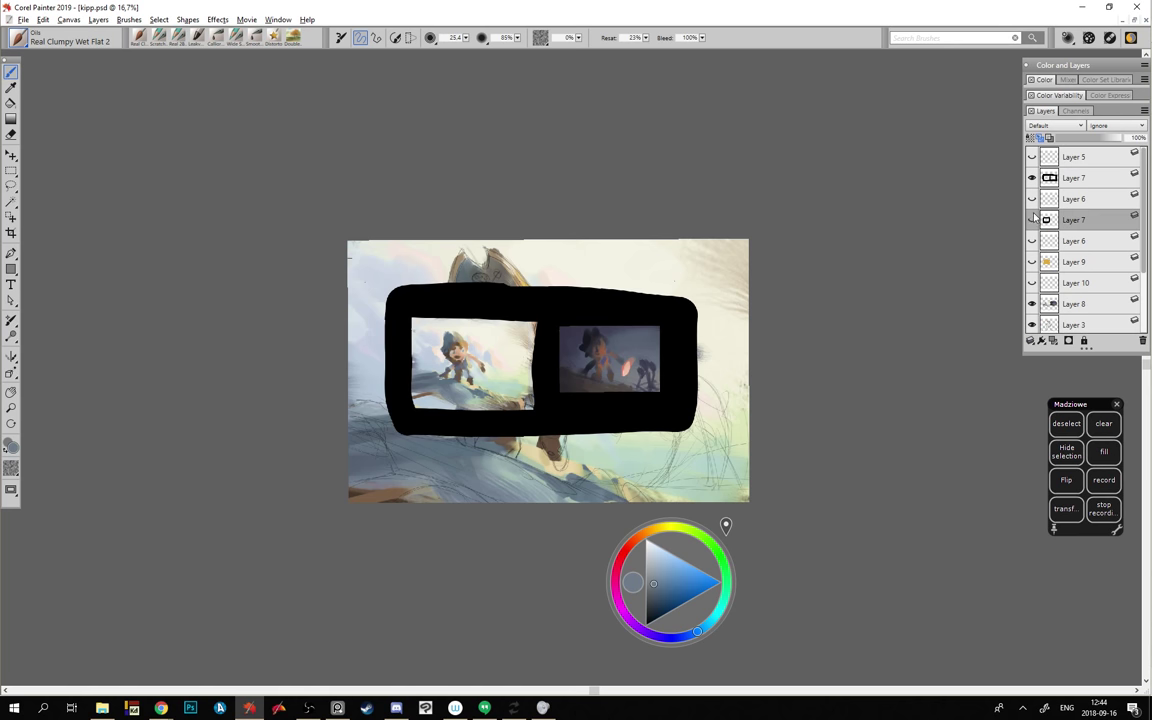
pyautogui.click(1034, 220)
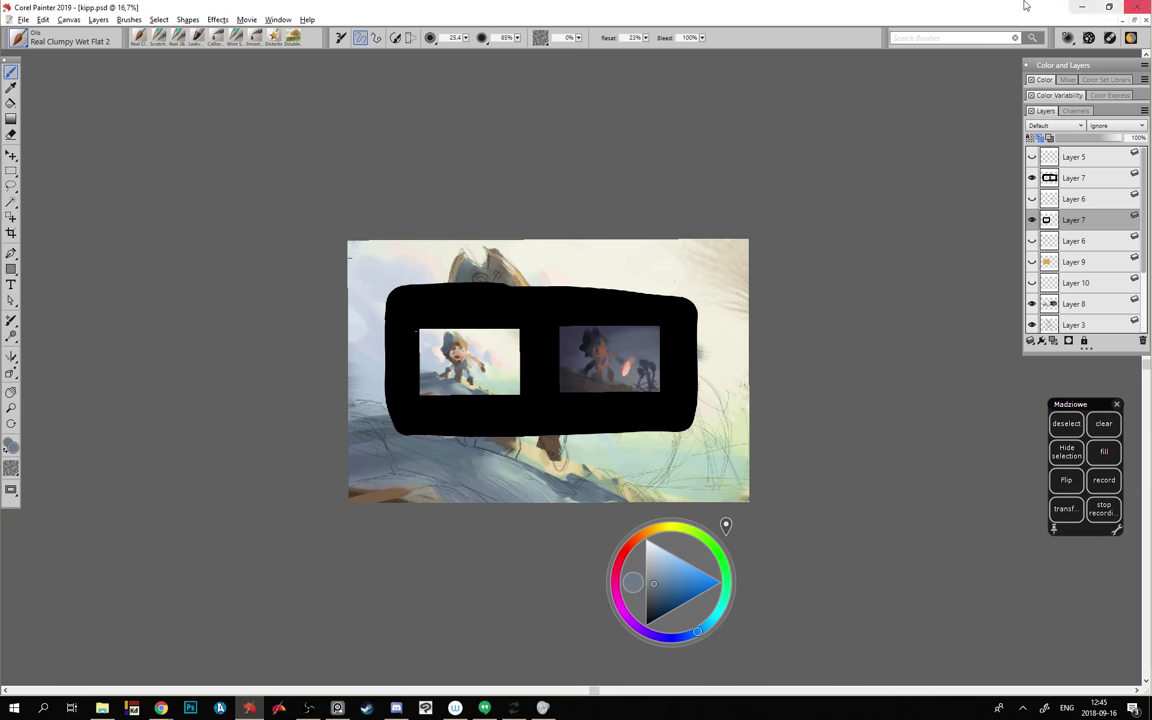
# - Bring the reference board over the painting, examine the beach and campfire photos, and move the board off the canvas
pyautogui.moveTo(1151, 300); pyautogui.dragTo(326, 200)
pyautogui.scroll(-6, 375, 398)
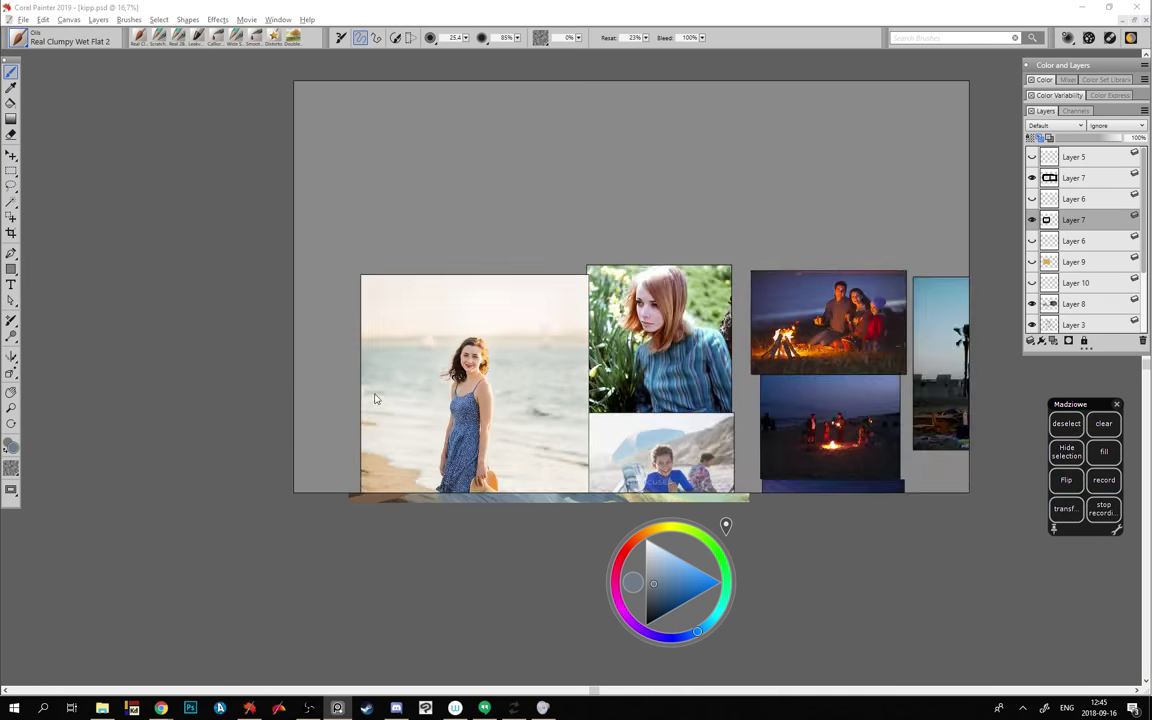
pyautogui.moveTo(386, 398); pyautogui.dragTo(369, 287)
pyautogui.moveTo(408, 240); pyautogui.dragTo(392, 399)
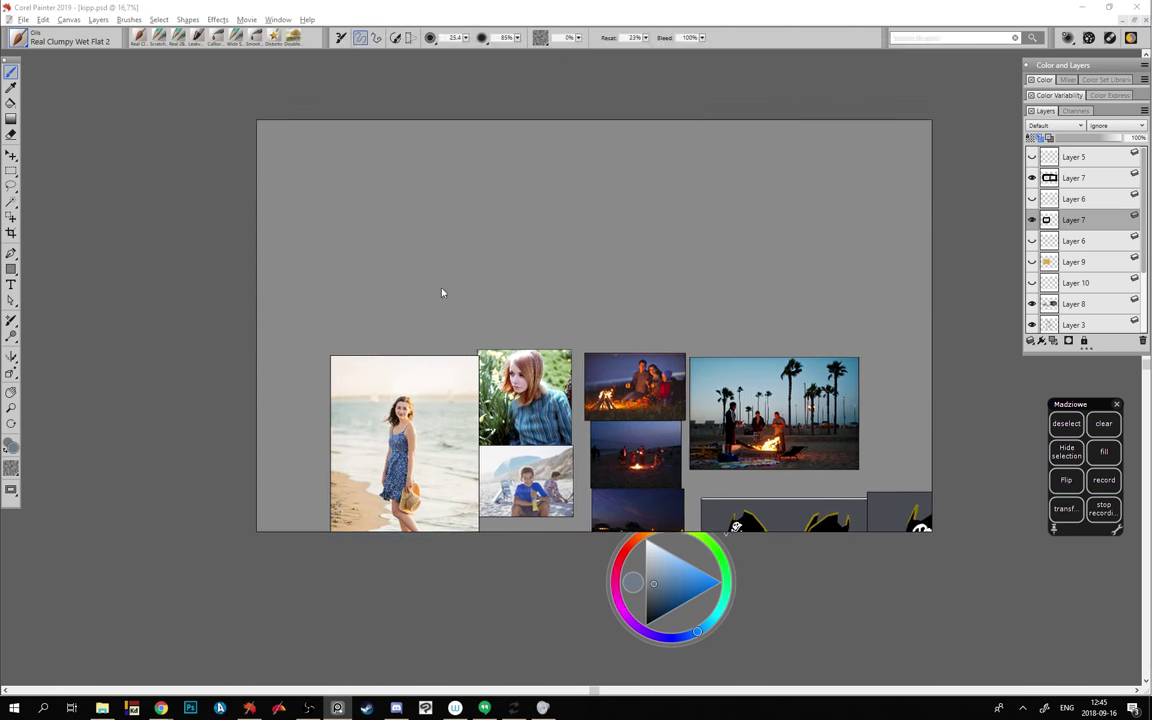
pyautogui.moveTo(470, 374); pyautogui.dragTo(454, 224)
pyautogui.scroll(4, 455, 222)
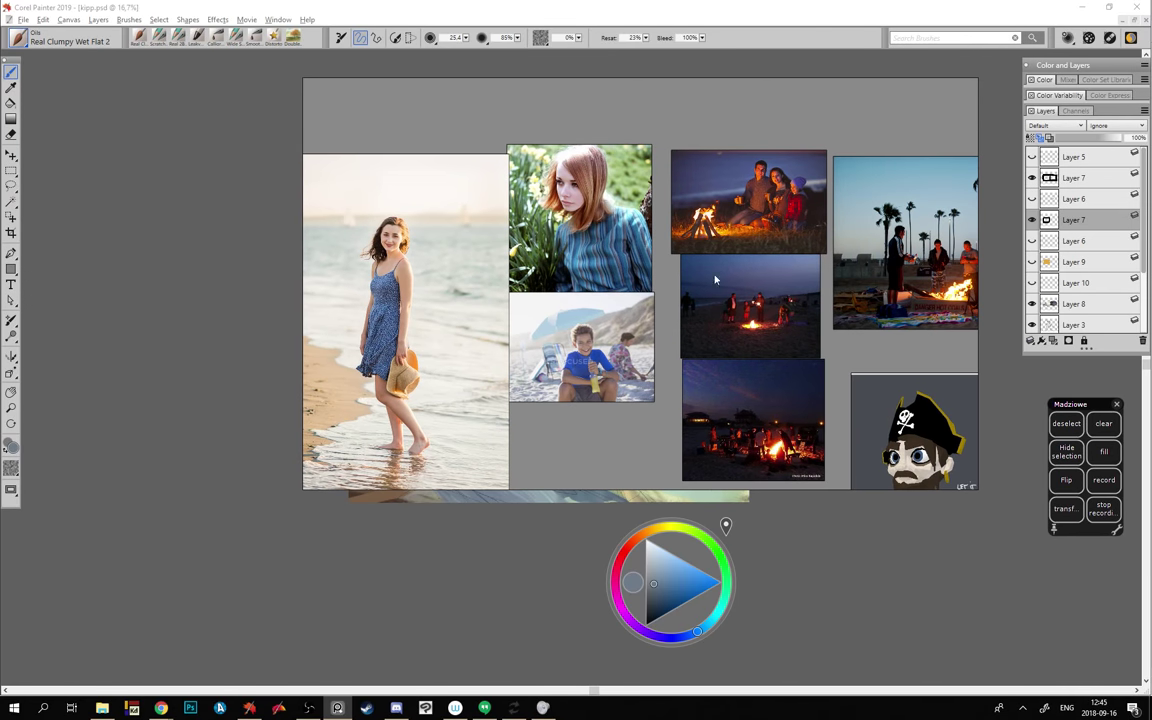
pyautogui.moveTo(438, 99)
pyautogui.mouseDown()
pyautogui.moveTo(791, 289)
pyautogui.moveTo(764, 312)
pyautogui.moveTo(1151, 60)
pyautogui.mouseUp()
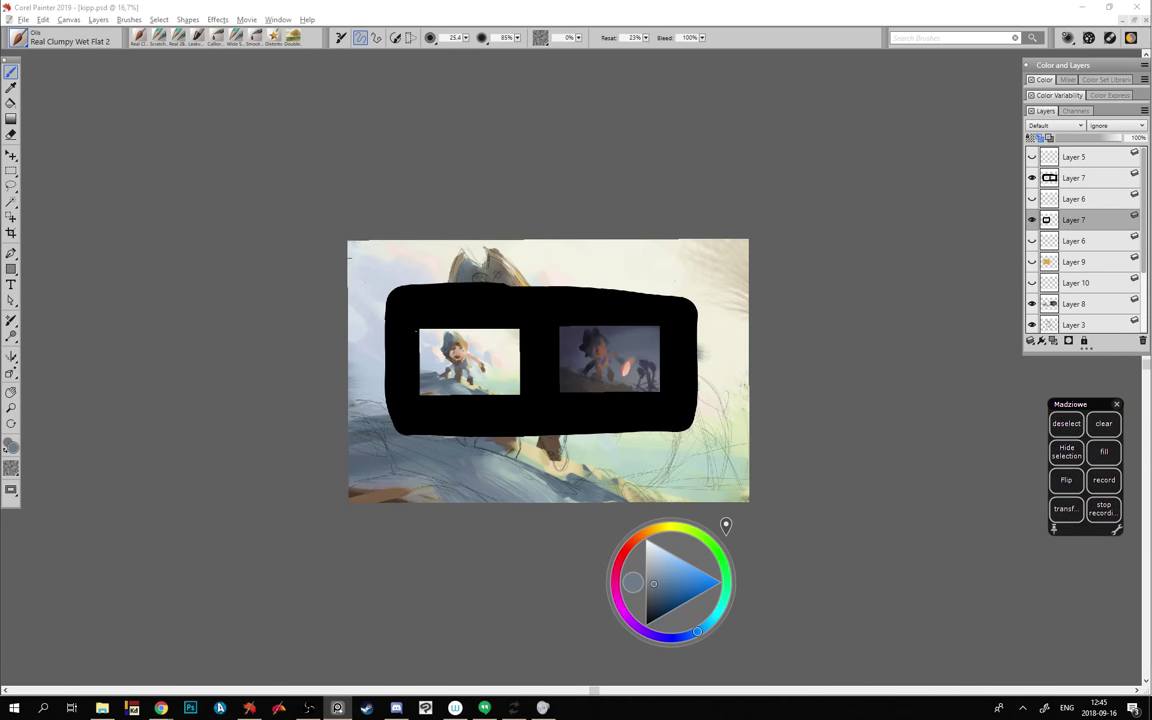
# - Hide both Layer 7 frame layers and Layer 8, and make Layer 11 active for painting
pyautogui.click(384, 414)
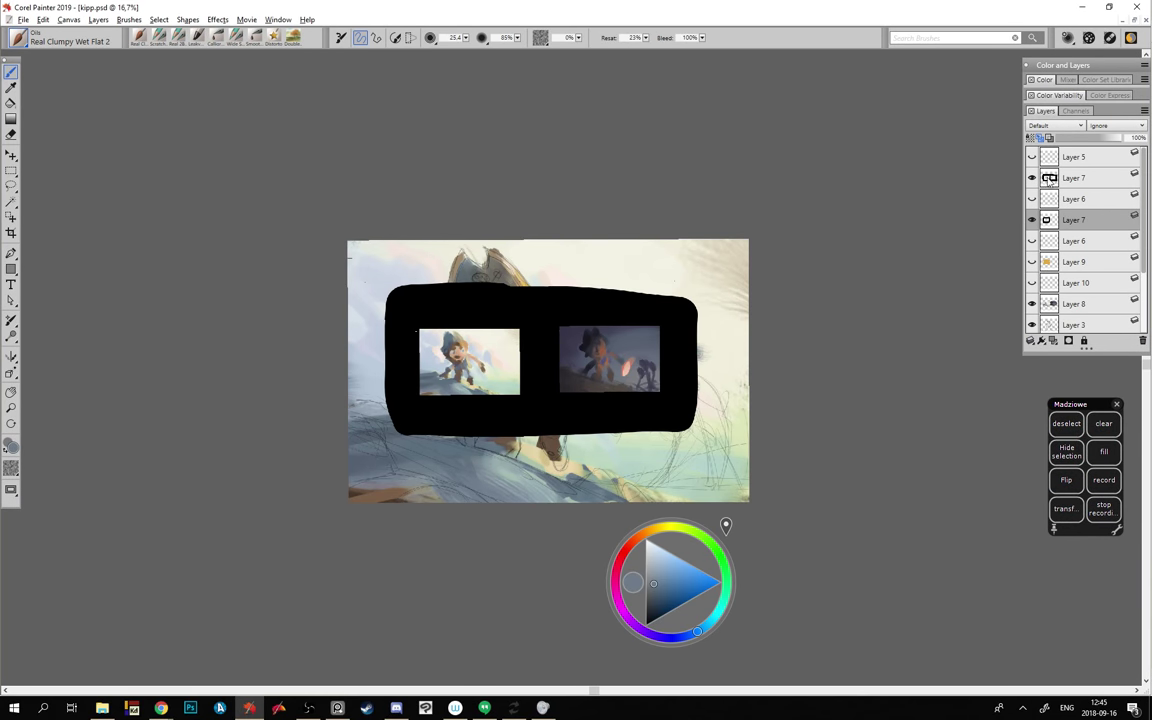
pyautogui.click(1032, 219)
pyautogui.click(1032, 177)
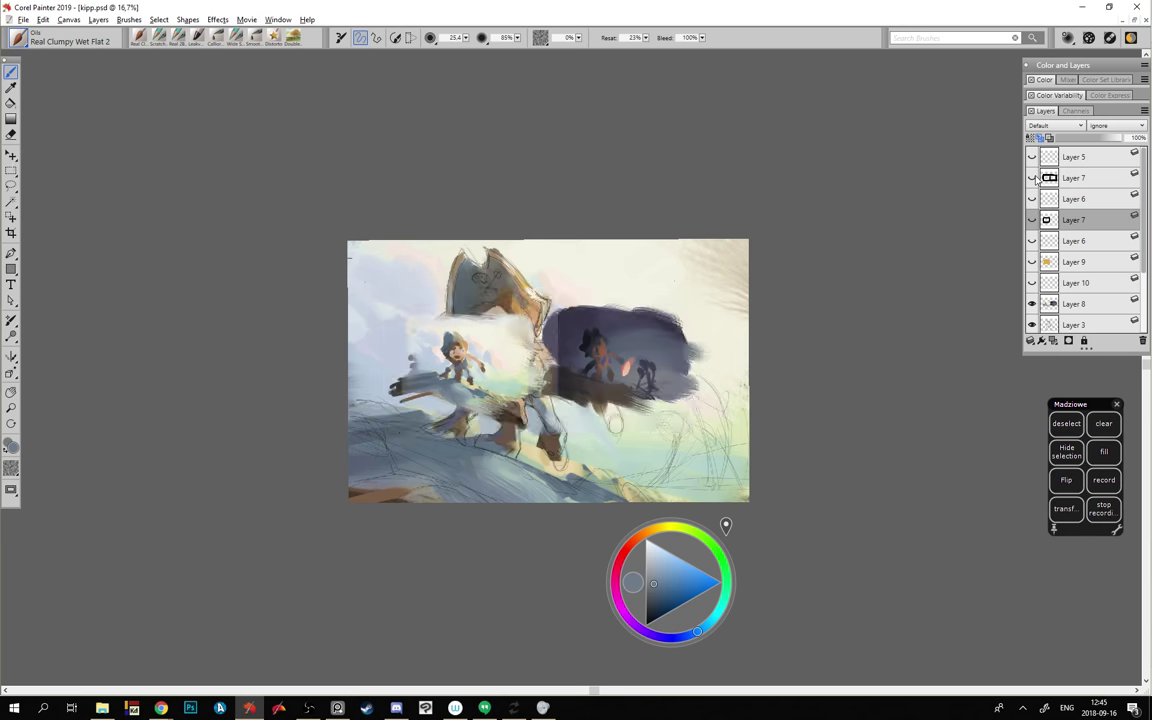
pyautogui.click(1032, 304)
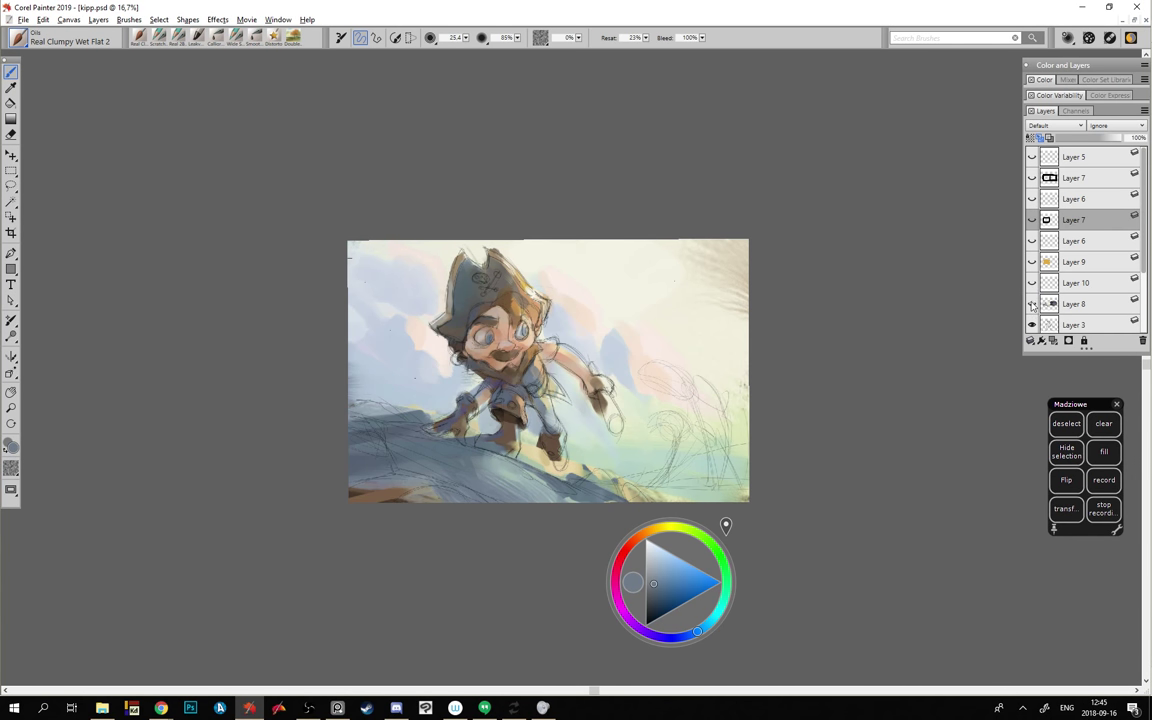
pyautogui.scroll(-3, 1040, 295)
pyautogui.click(1055, 285)
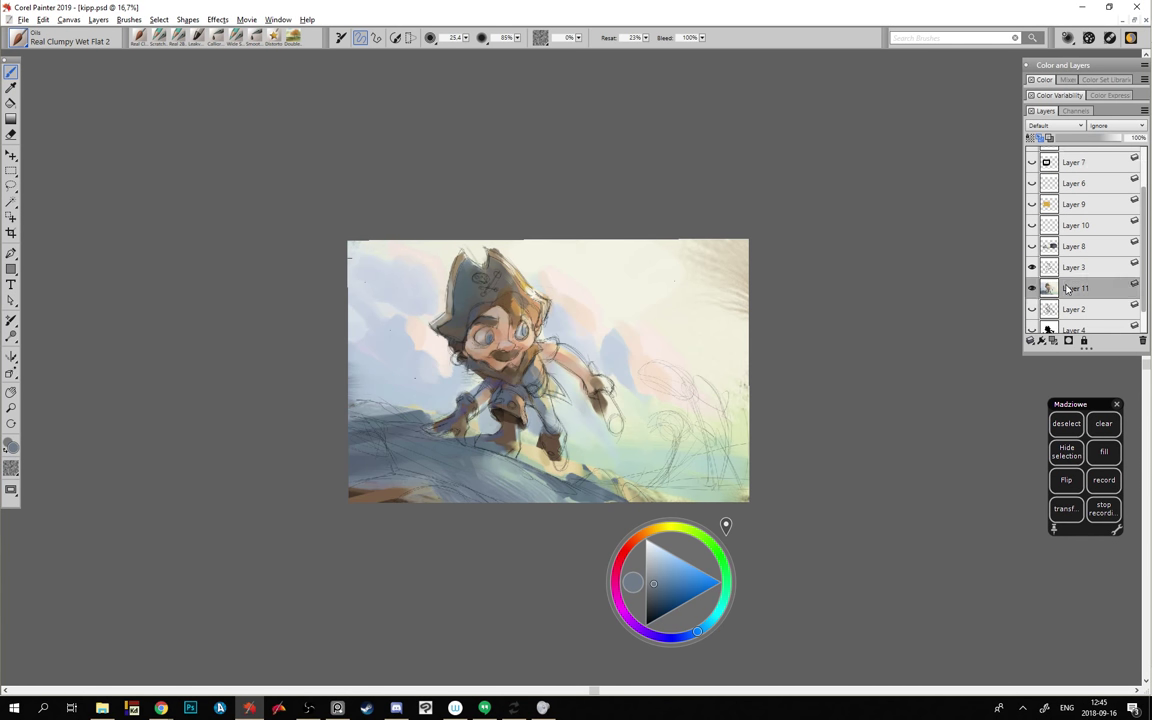
# - Paint the foot of the pirate's front boot with sampled browns and define its edges with hill blues and a dark tone
pyautogui.keyDown('alt'); pyautogui.click(512, 429); pyautogui.keyUp('alt')
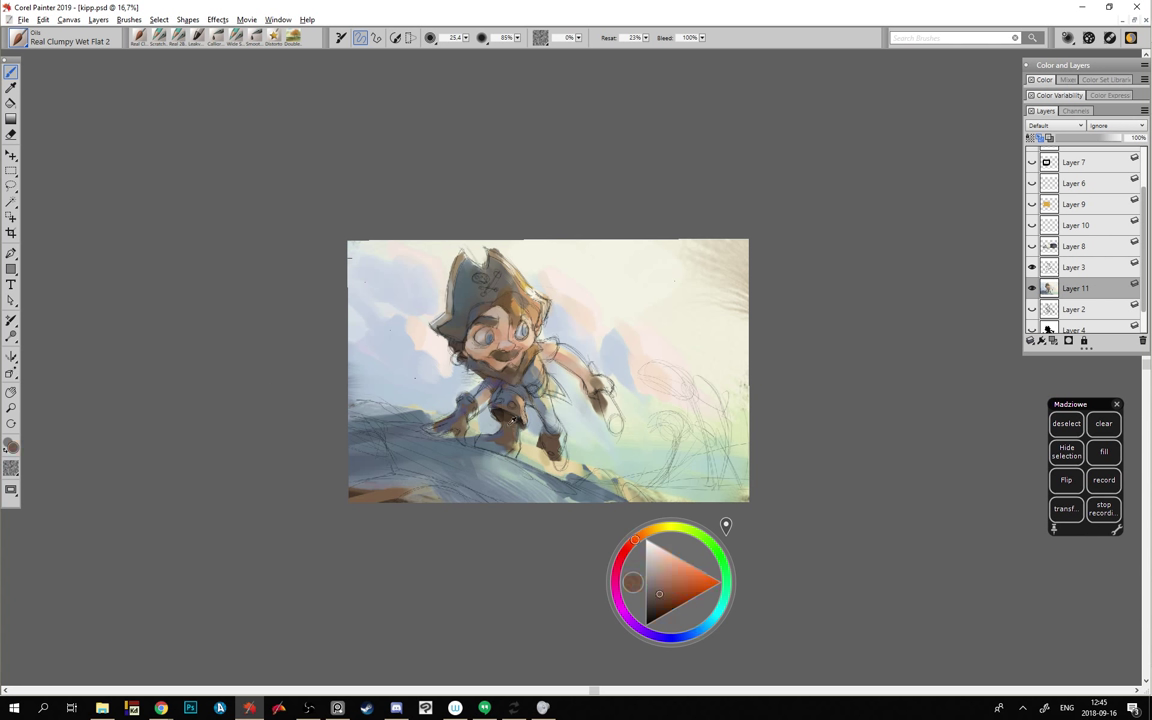
pyautogui.keyDown('alt'); pyautogui.click(521, 408); pyautogui.keyUp('alt')
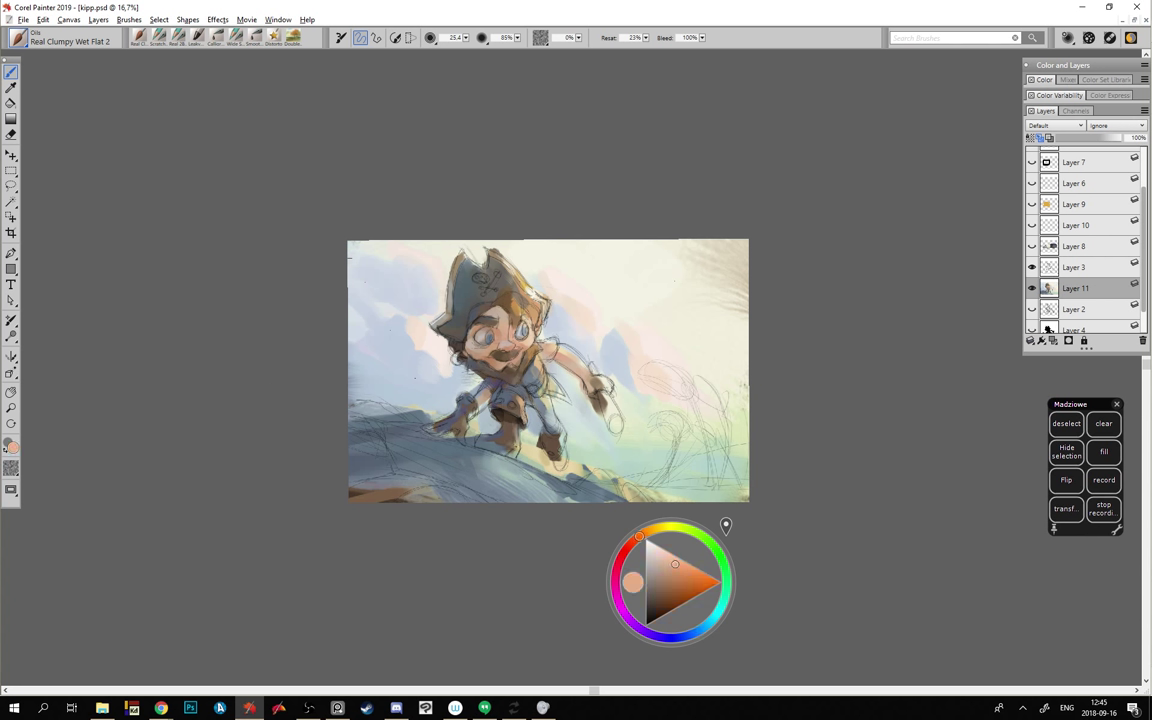
pyautogui.keyDown('alt'); pyautogui.click(506, 437); pyautogui.keyUp('alt')
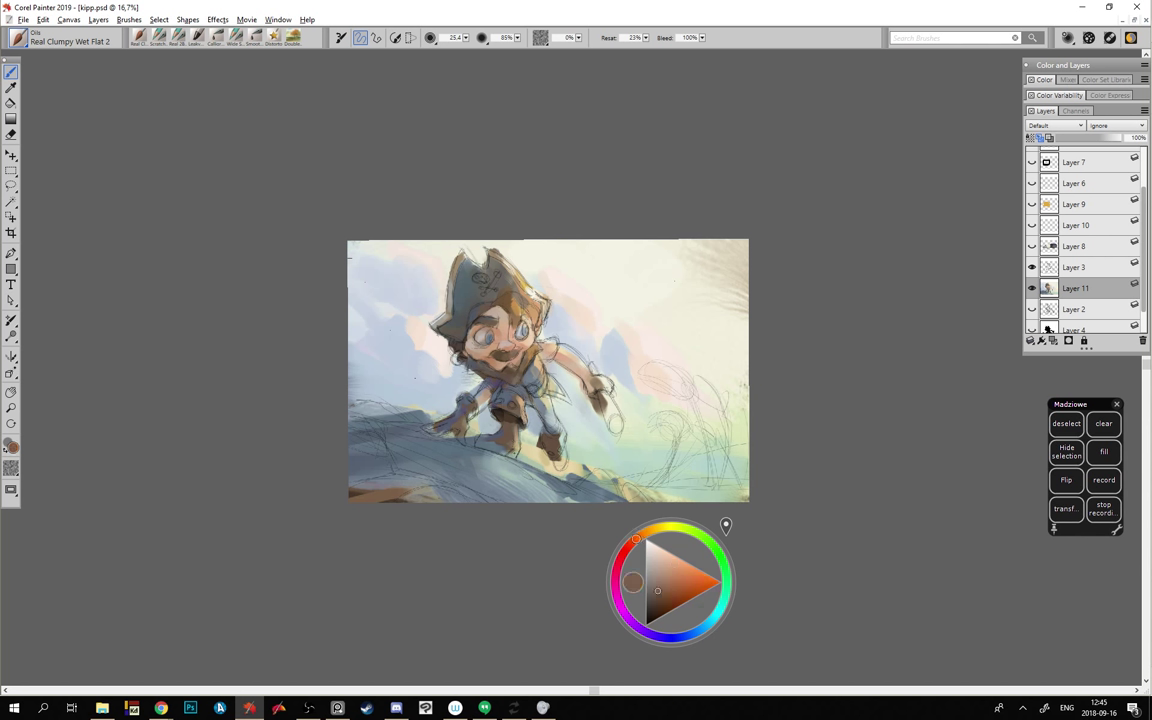
pyautogui.moveTo(508, 459)
pyautogui.mouseDown()
pyautogui.moveTo(522, 462)
pyautogui.moveTo(510, 452)
pyautogui.mouseUp()
pyautogui.keyDown('alt'); pyautogui.click(505, 410); pyautogui.keyUp('alt')
pyautogui.keyDown('alt'); pyautogui.click(506, 440); pyautogui.keyUp('alt')
pyautogui.keyDown('alt'); pyautogui.click(478, 452); pyautogui.keyUp('alt')
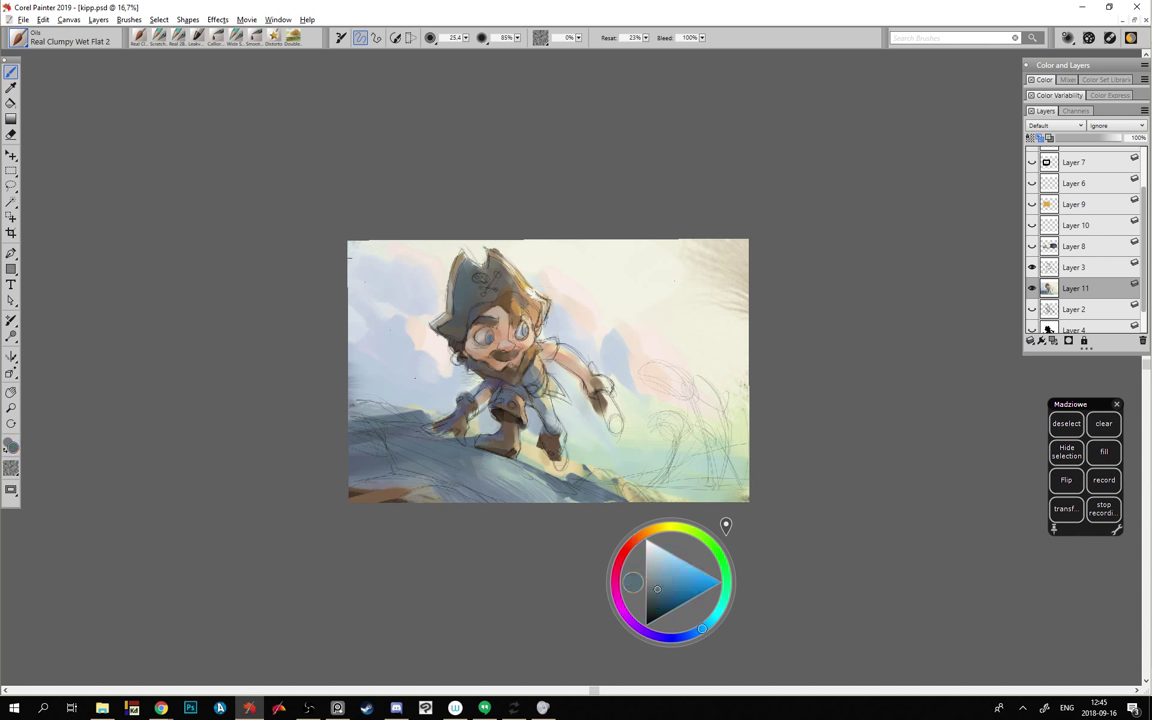
pyautogui.keyDown('alt'); pyautogui.click(506, 437); pyautogui.keyUp('alt')
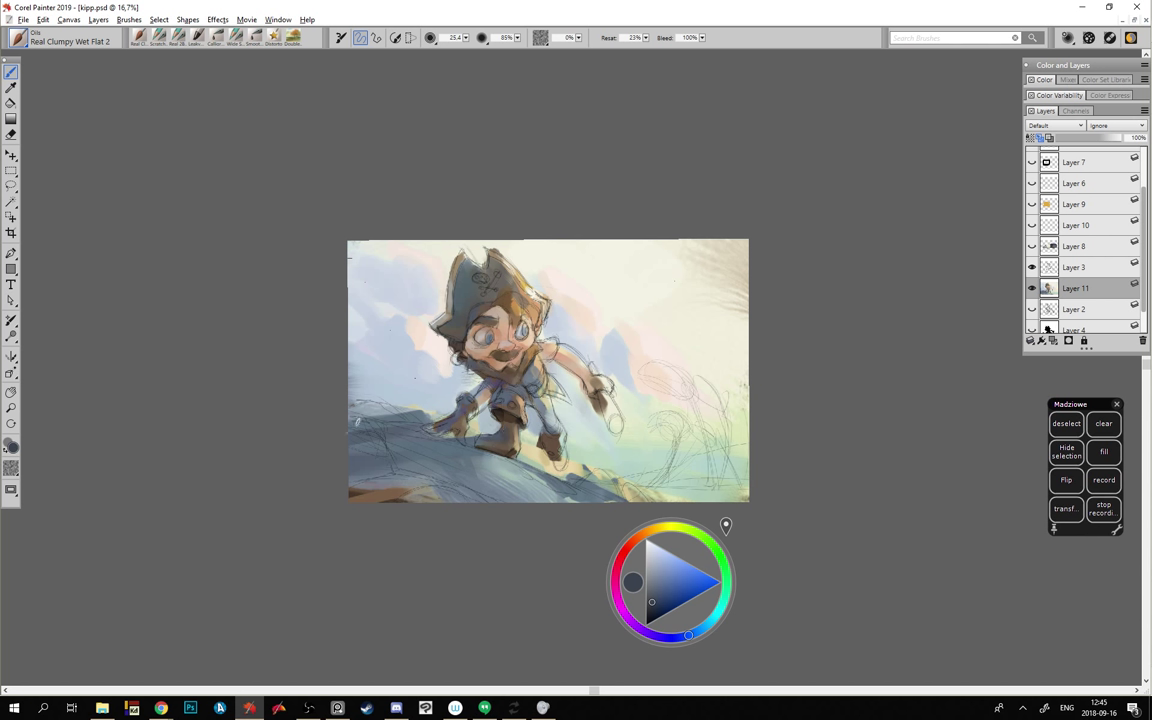
# - Refine the lowered arm and brown gloved hand with sampled colours, and brush pale blue along the hill's upper edge
pyautogui.keyDown('alt'); pyautogui.click(435, 359); pyautogui.keyUp('alt')
pyautogui.keyDown('alt'); pyautogui.click(487, 397); pyautogui.keyUp('alt')
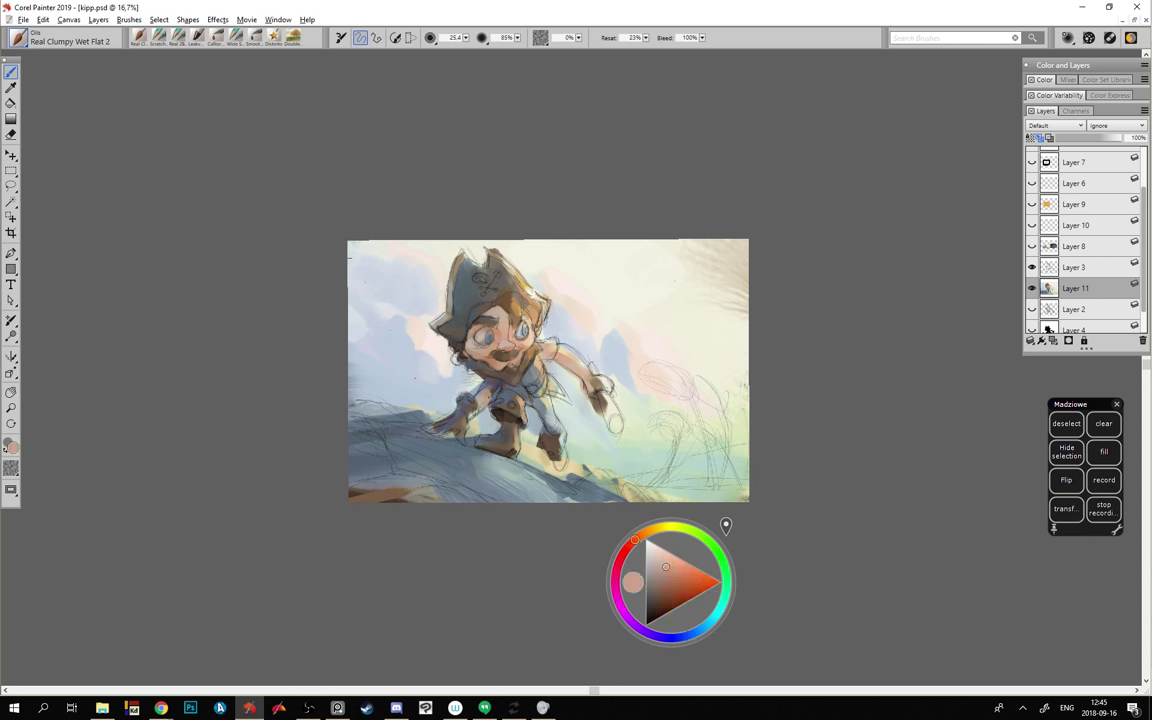
pyautogui.keyDown('alt'); pyautogui.click(466, 423); pyautogui.keyUp('alt')
pyautogui.keyDown('alt'); pyautogui.click(464, 429); pyautogui.keyUp('alt')
pyautogui.keyDown('alt'); pyautogui.click(468, 427); pyautogui.keyUp('alt')
pyautogui.keyDown('alt'); pyautogui.click(478, 424); pyautogui.keyUp('alt')
pyautogui.keyDown('alt'); pyautogui.click(486, 421); pyautogui.keyUp('alt')
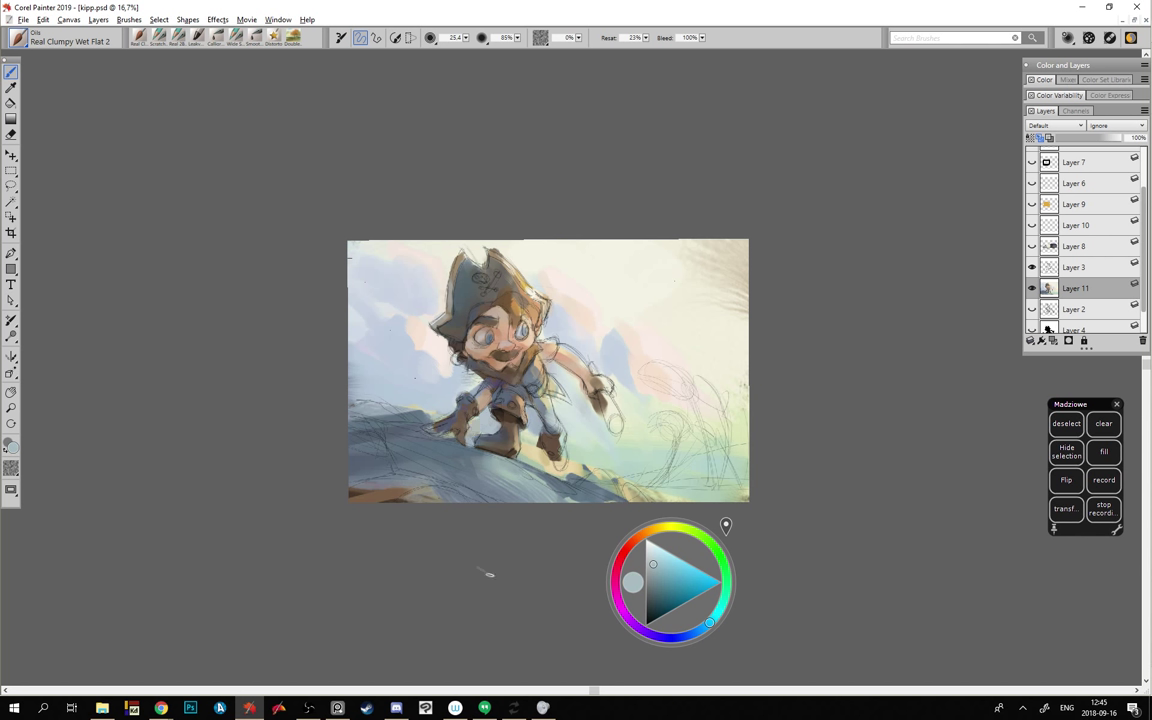
pyautogui.keyDown('alt'); pyautogui.click(407, 388); pyautogui.keyUp('alt')
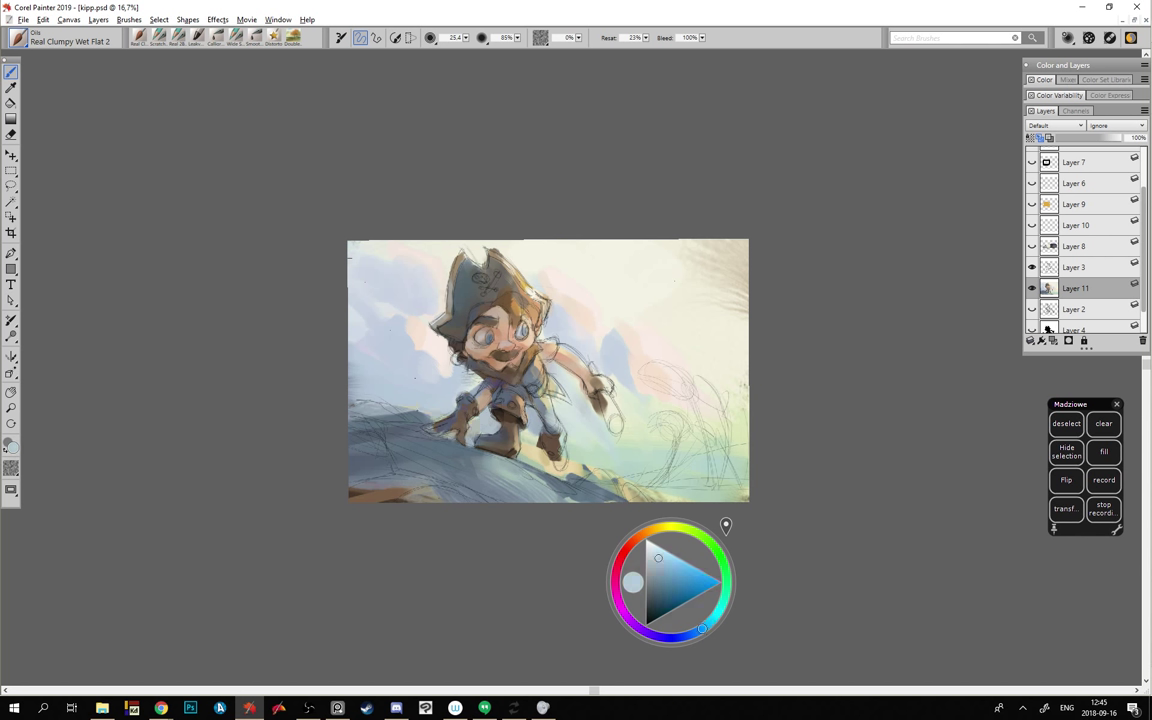
pyautogui.moveTo(424, 411); pyautogui.dragTo(350, 400)
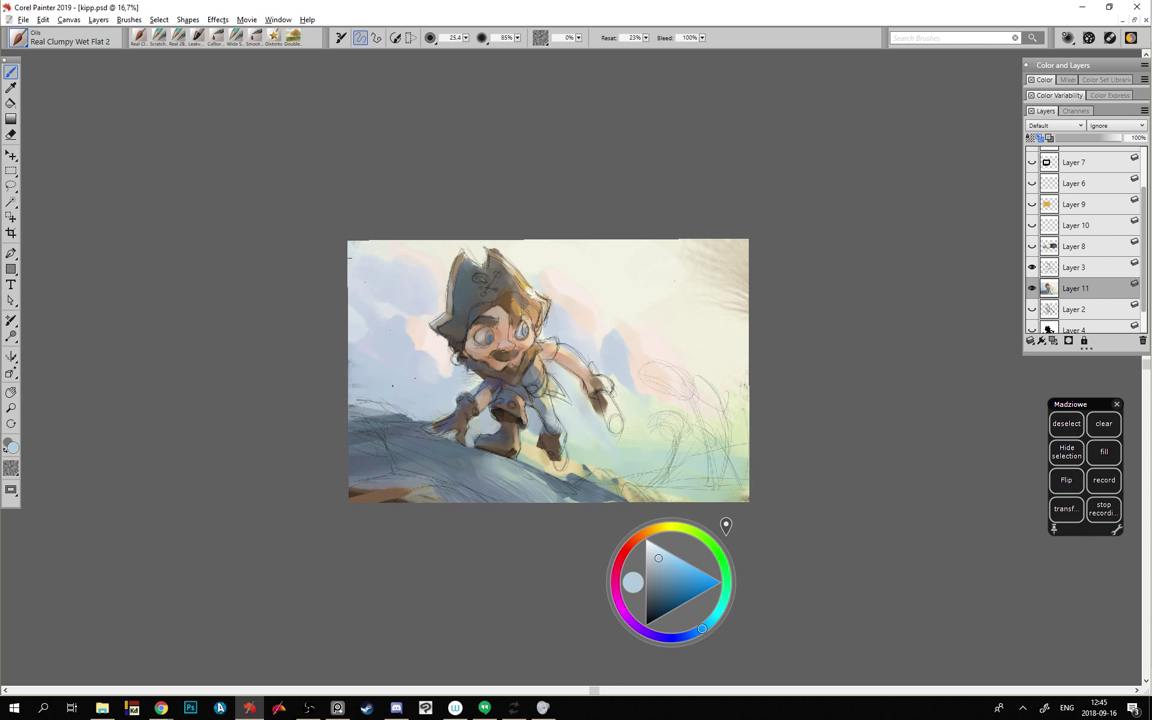
# - Clean up the area around the rear foot with sampled pale greens and blues, and paint its boot dark brown
pyautogui.keyDown('alt'); pyautogui.click(540, 458); pyautogui.keyUp('alt')
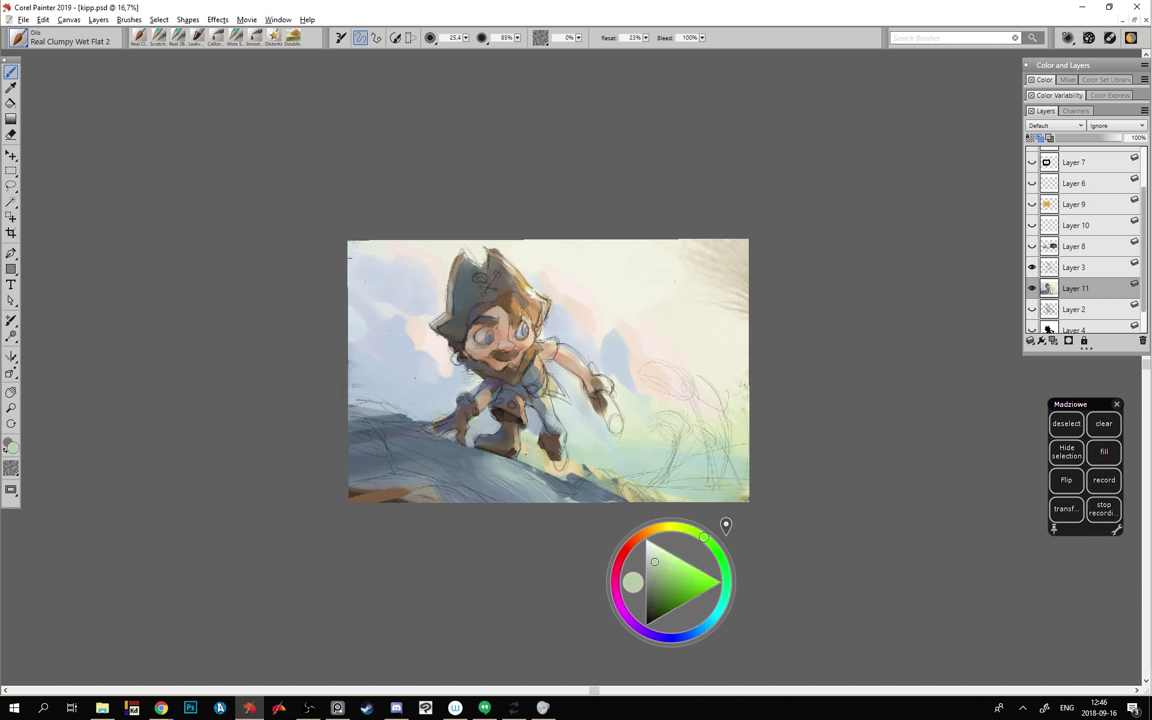
pyautogui.keyDown('alt'); pyautogui.click(529, 445); pyautogui.keyUp('alt')
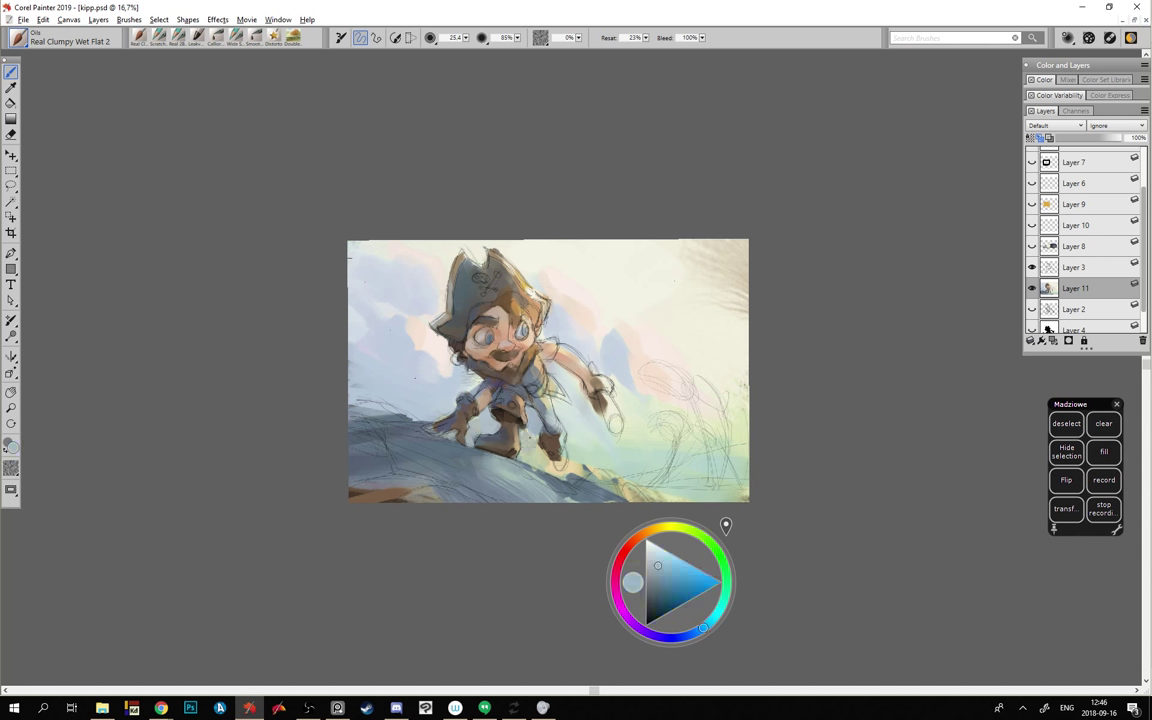
pyautogui.keyDown('alt'); pyautogui.click(576, 466); pyautogui.keyUp('alt')
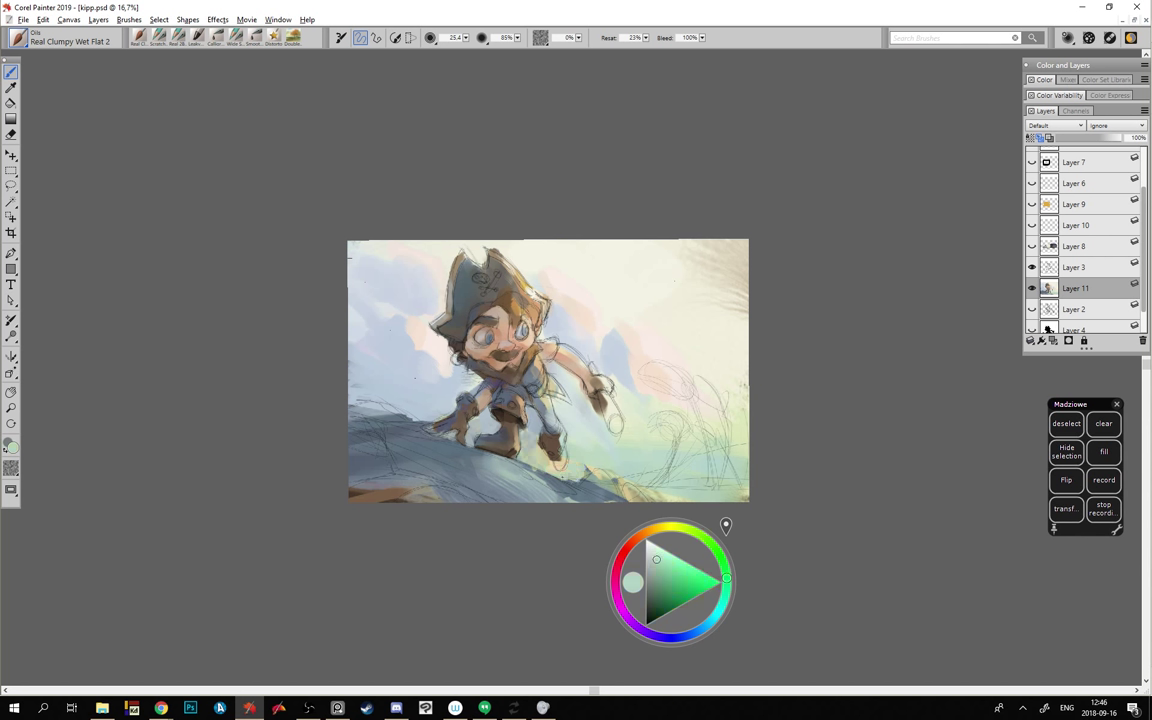
pyautogui.keyDown('alt'); pyautogui.click(553, 445); pyautogui.keyUp('alt')
pyautogui.moveTo(552, 456)
pyautogui.mouseDown()
pyautogui.moveTo(566, 470)
pyautogui.moveTo(567, 440)
pyautogui.mouseUp()
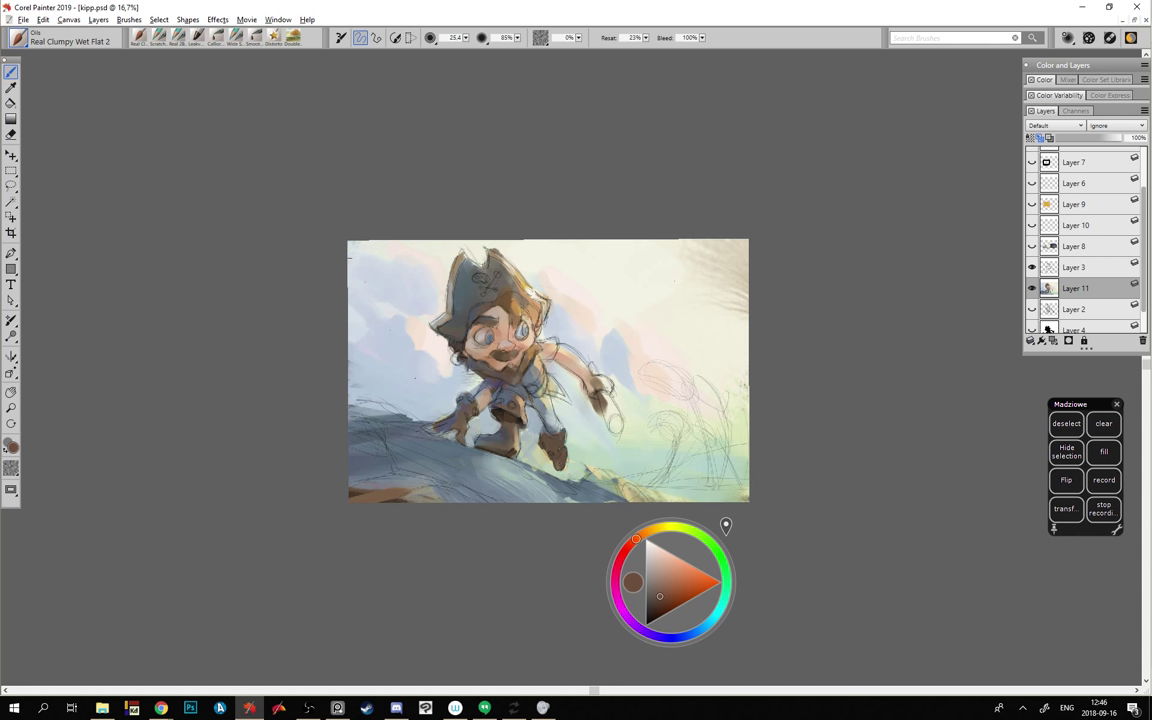
# - Refine the pirate's trousers and waist with grey-blues and a muted purple sampled from the figure
pyautogui.keyDown('alt'); pyautogui.click(543, 401); pyautogui.keyUp('alt')
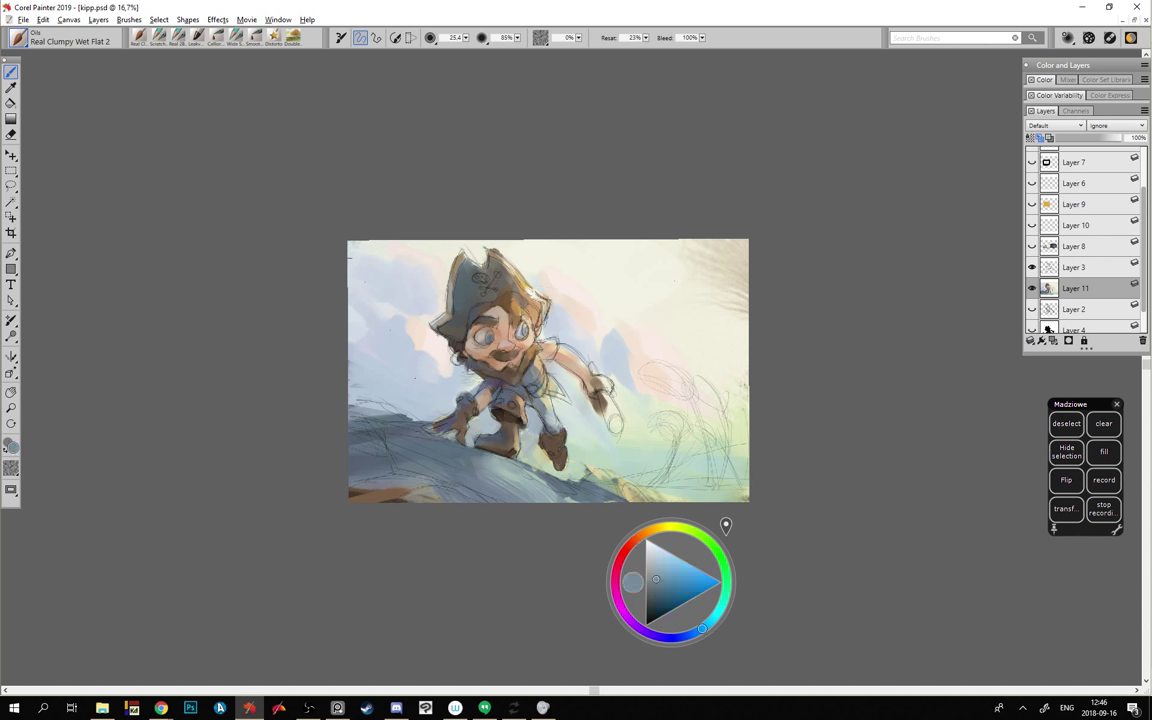
pyautogui.keyDown('alt'); pyautogui.click(549, 402); pyautogui.keyUp('alt')
pyautogui.keyDown('alt'); pyautogui.click(540, 366); pyautogui.keyUp('alt')
pyautogui.keyDown('alt'); pyautogui.click(483, 331); pyautogui.keyUp('alt')
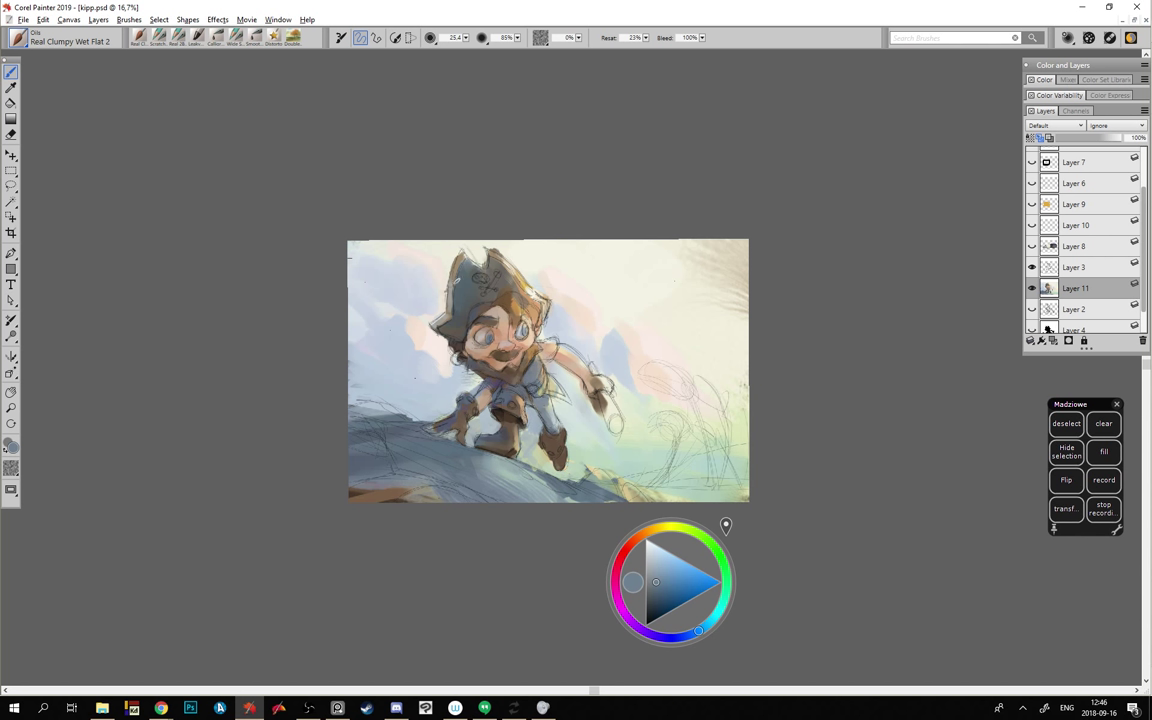
pyautogui.keyDown('alt'); pyautogui.click(472, 338); pyautogui.keyUp('alt')
pyautogui.keyDown('alt'); pyautogui.click(511, 401); pyautogui.keyUp('alt')
pyautogui.keyDown('alt'); pyautogui.click(494, 383); pyautogui.keyUp('alt')
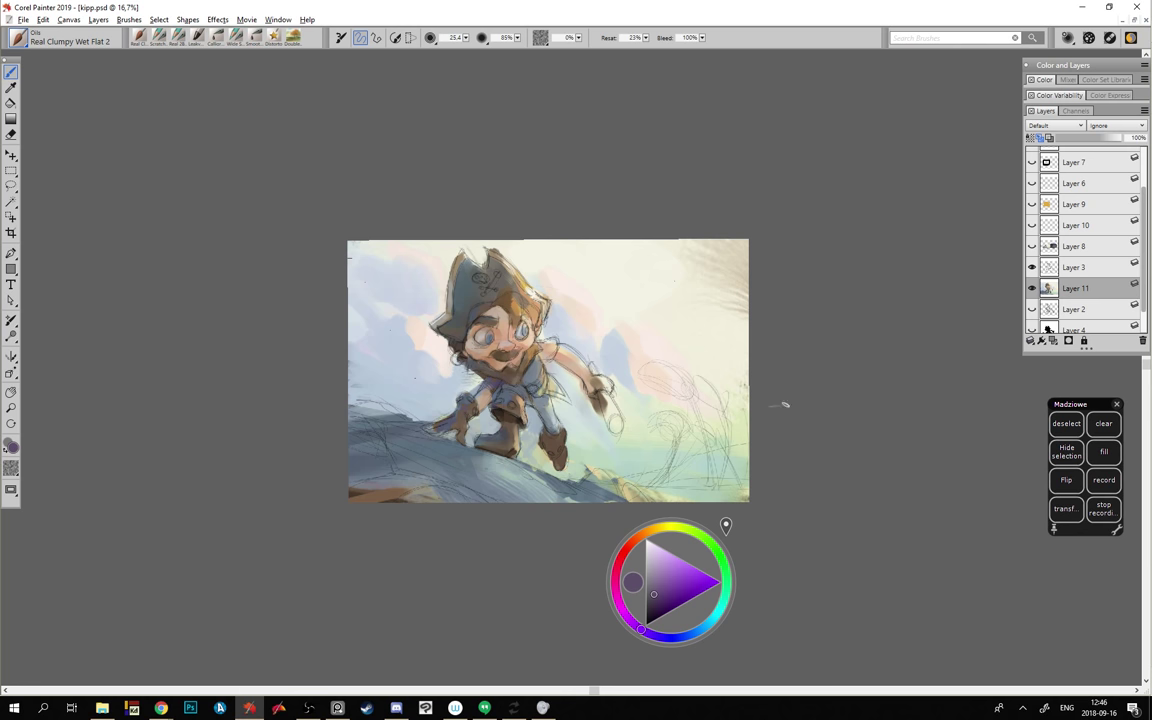
# - Consult the reference window and choose a muted orange on the color wheel for the clothing
pyautogui.hotkey('alt', 'Tab')
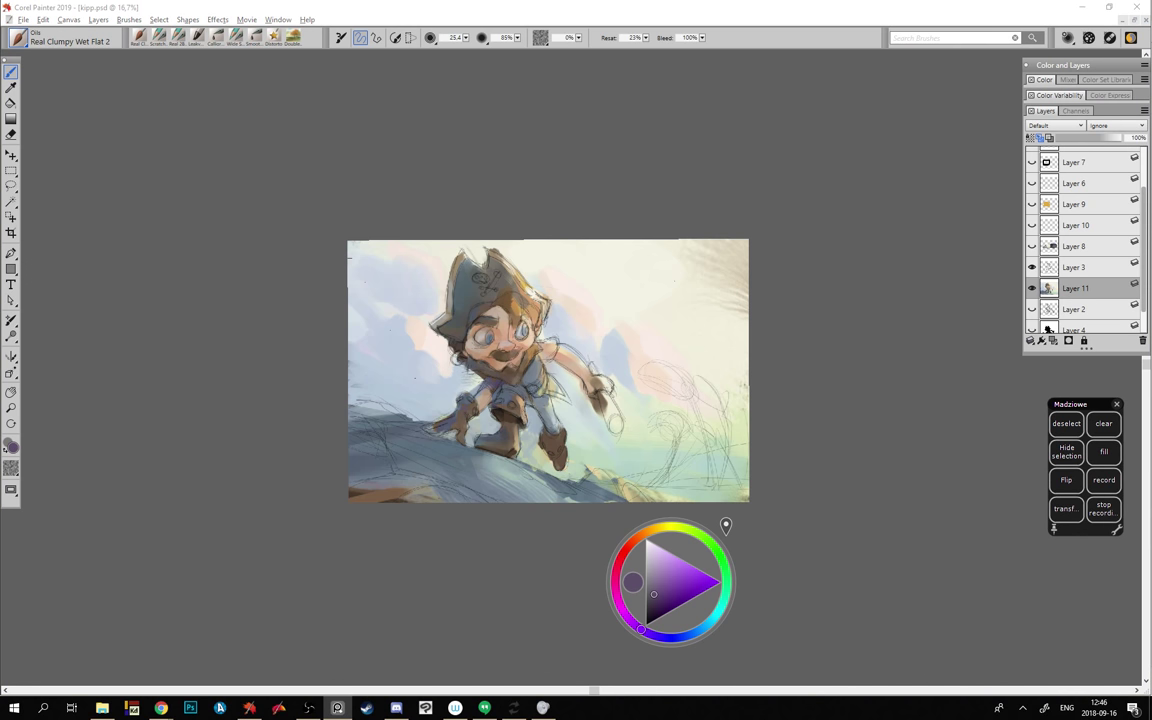
pyautogui.hotkey('alt', 'Tab')
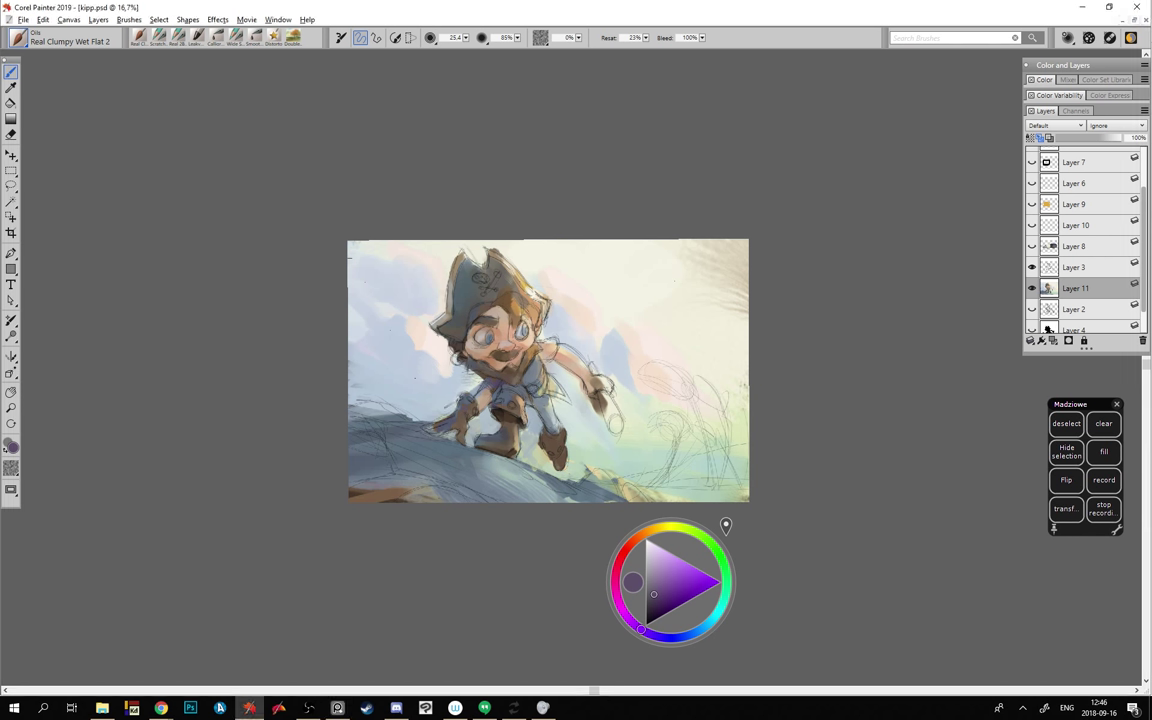
pyautogui.click(639, 537)
pyautogui.click(680, 575)
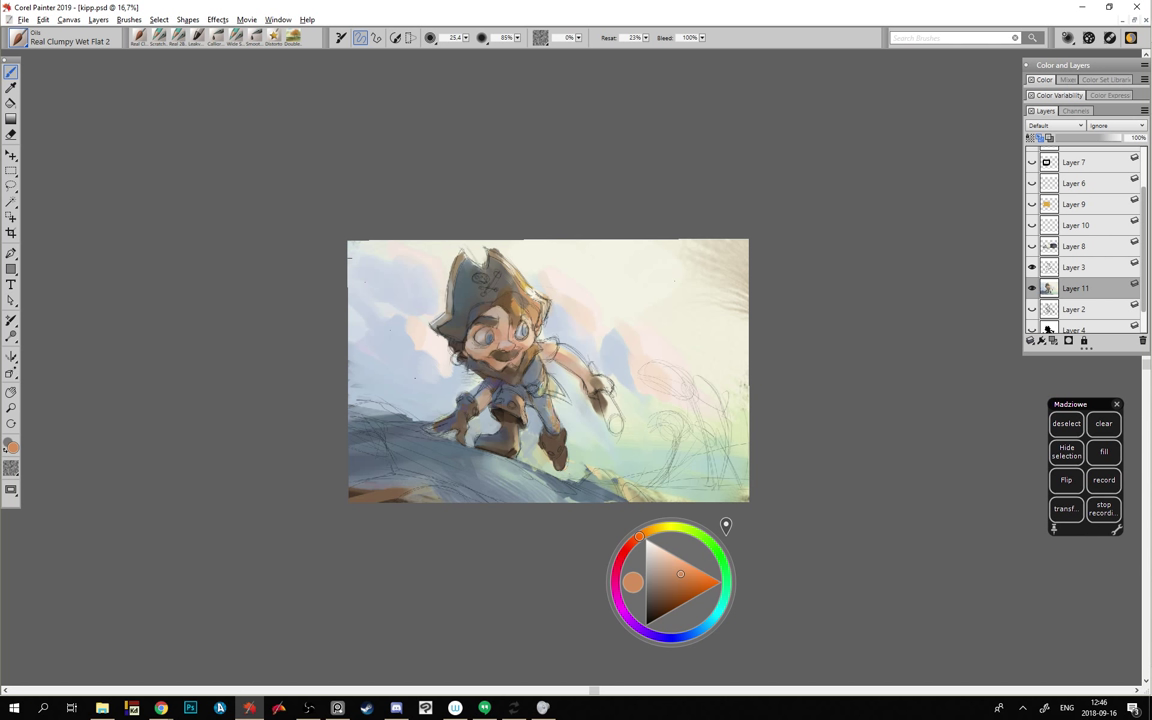
pyautogui.hotkey('alt', 'Tab')
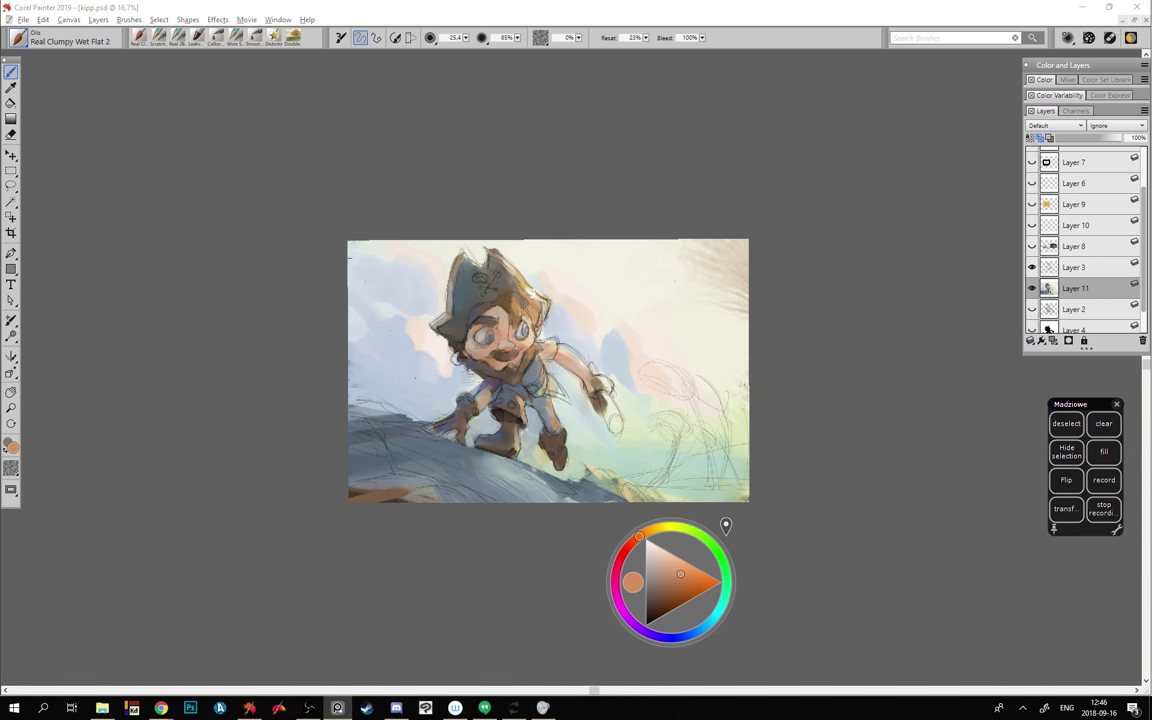
pyautogui.click(323, 389)
# - Paint the pirate's short sleeve with a sampled grey-blue made more saturated, and deepen the shirt with a darker navy blue
pyautogui.keyDown('alt'); pyautogui.click(492, 342); pyautogui.keyUp('alt')
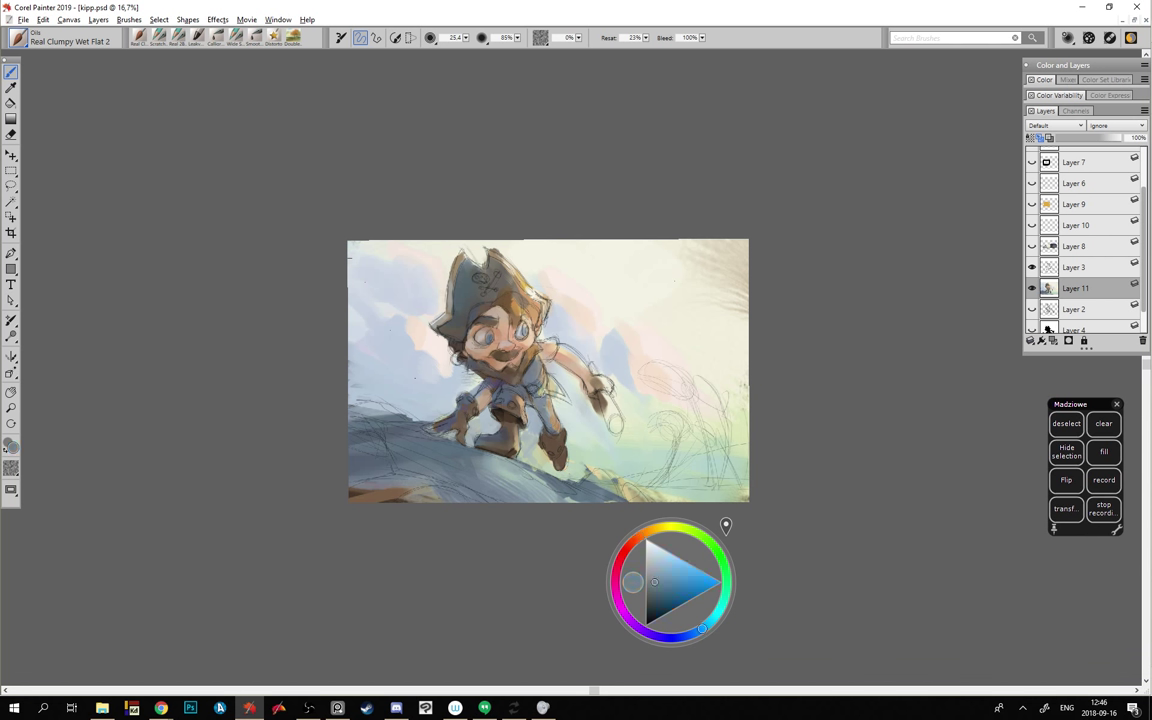
pyautogui.click(671, 591)
pyautogui.click(667, 586)
pyautogui.moveTo(545, 343)
pyautogui.mouseDown()
pyautogui.moveTo(555, 362)
pyautogui.moveTo(553, 345)
pyautogui.mouseUp()
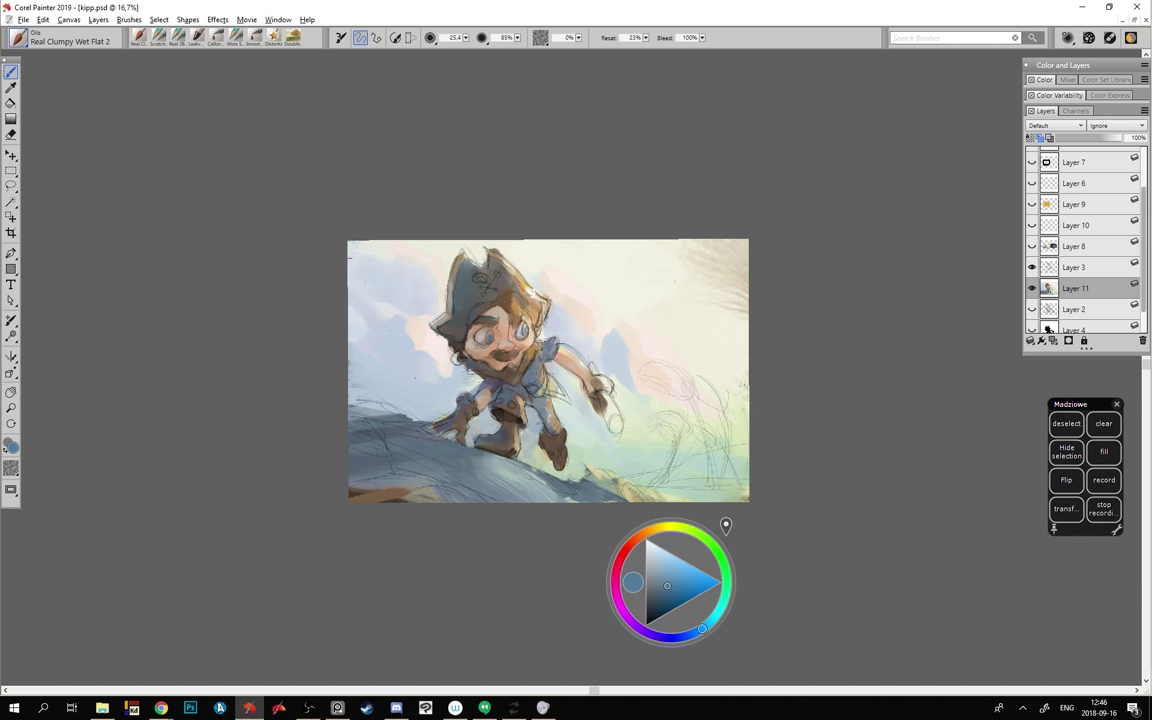
pyautogui.click(667, 604)
pyautogui.click(695, 637)
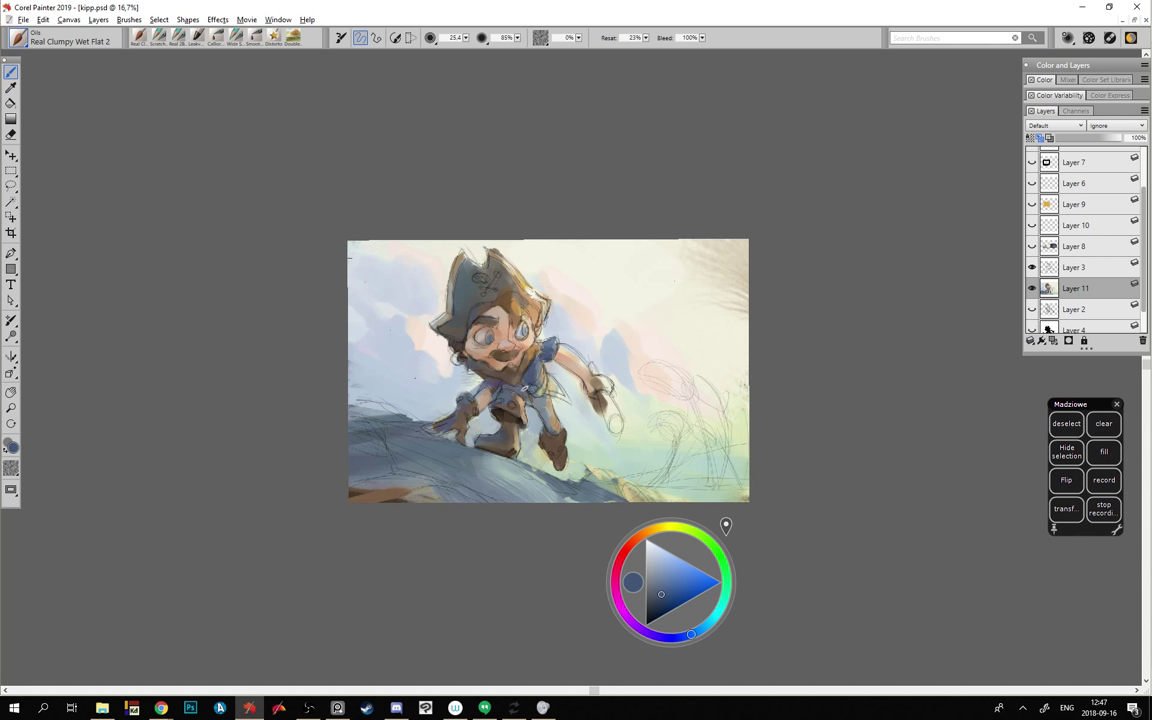
# - Repaint the pirate's trousers with muted grey-brown tones chosen from an orange hue on the color wheel
pyautogui.moveTo(658, 582); pyautogui.dragTo(649, 574)
pyautogui.click(637, 538)
pyautogui.moveTo(655, 590)
pyautogui.mouseDown()
pyautogui.moveTo(650, 570)
pyautogui.moveTo(654, 590)
pyautogui.mouseUp()
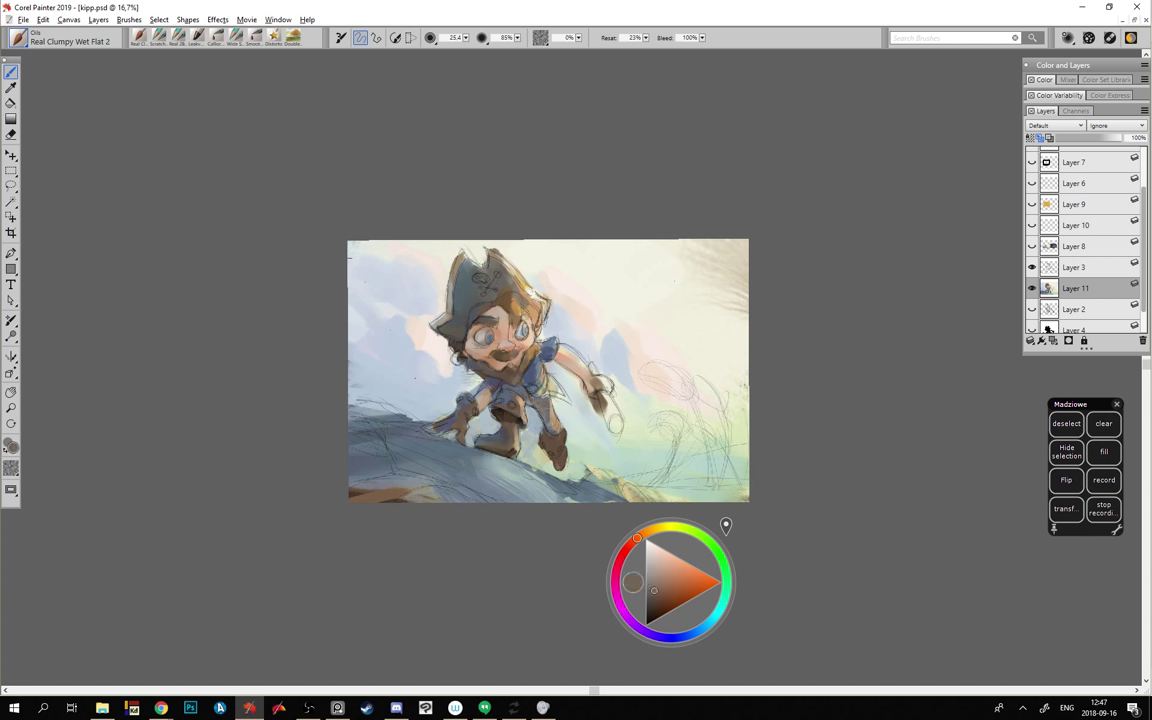
pyautogui.click(653, 580)
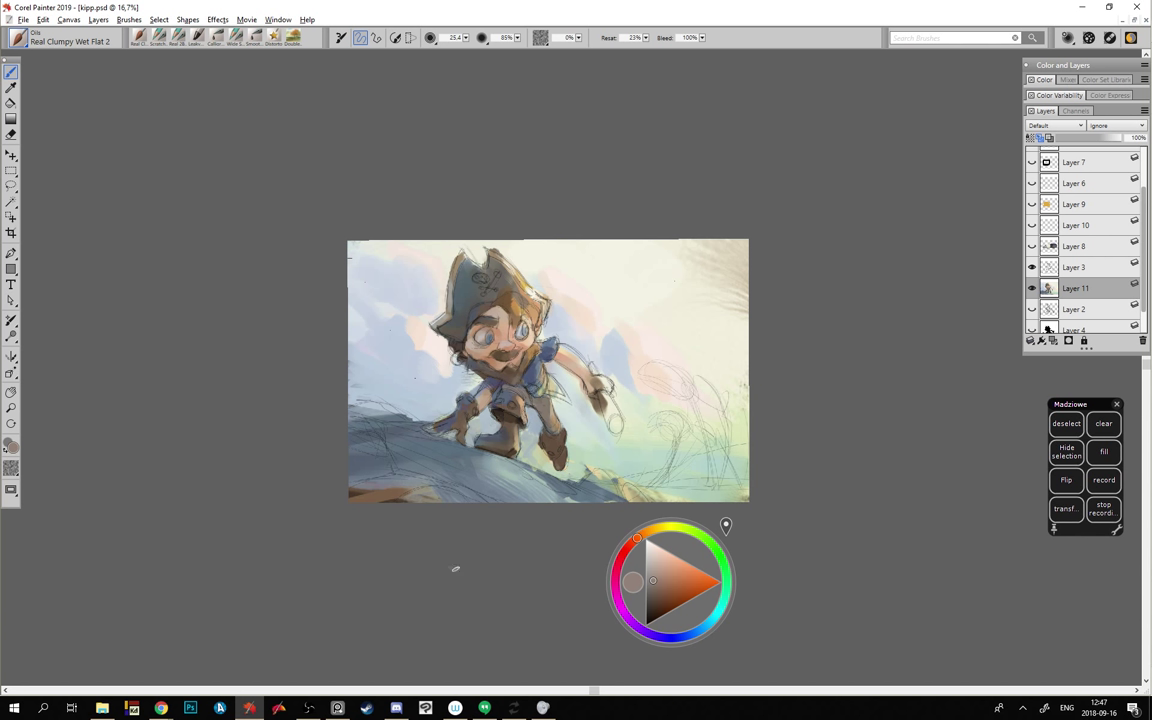
# - Paint the pirate's outstretched arm and hand with sampled peach skin tones, and clean up their outline with sampled pale background colours
pyautogui.keyDown('alt'); pyautogui.click(568, 356); pyautogui.keyUp('alt')
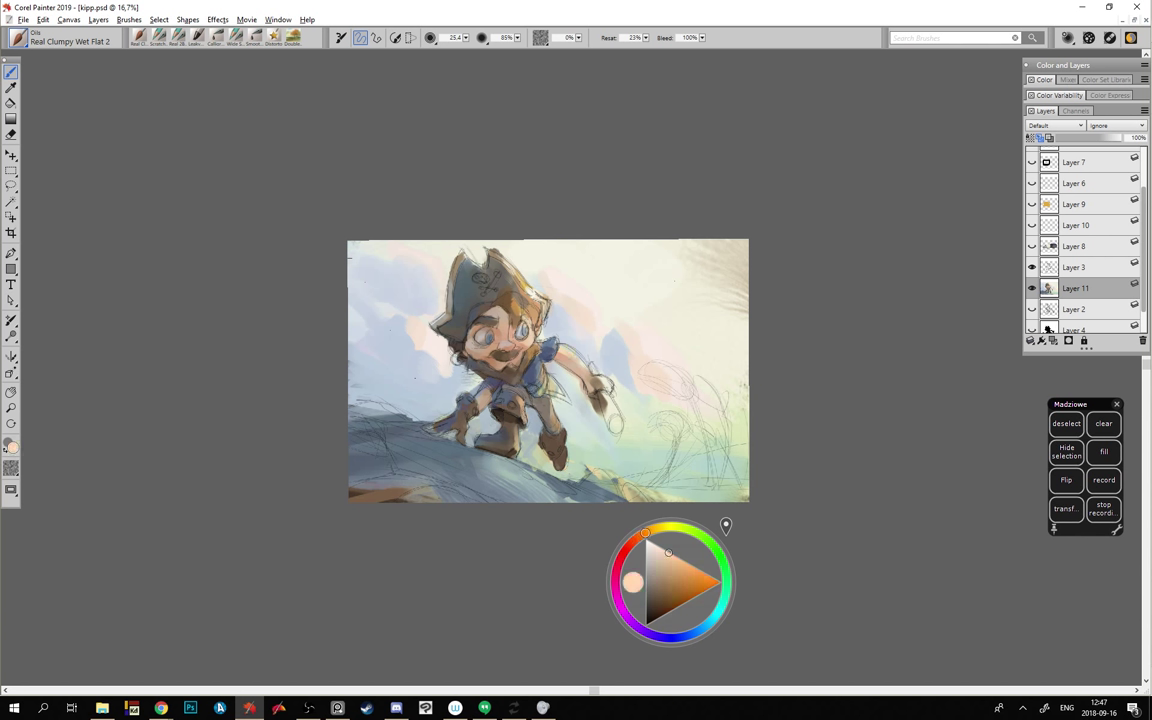
pyautogui.keyDown('alt'); pyautogui.click(566, 381); pyautogui.keyUp('alt')
pyautogui.keyDown('alt'); pyautogui.click(596, 381); pyautogui.keyUp('alt')
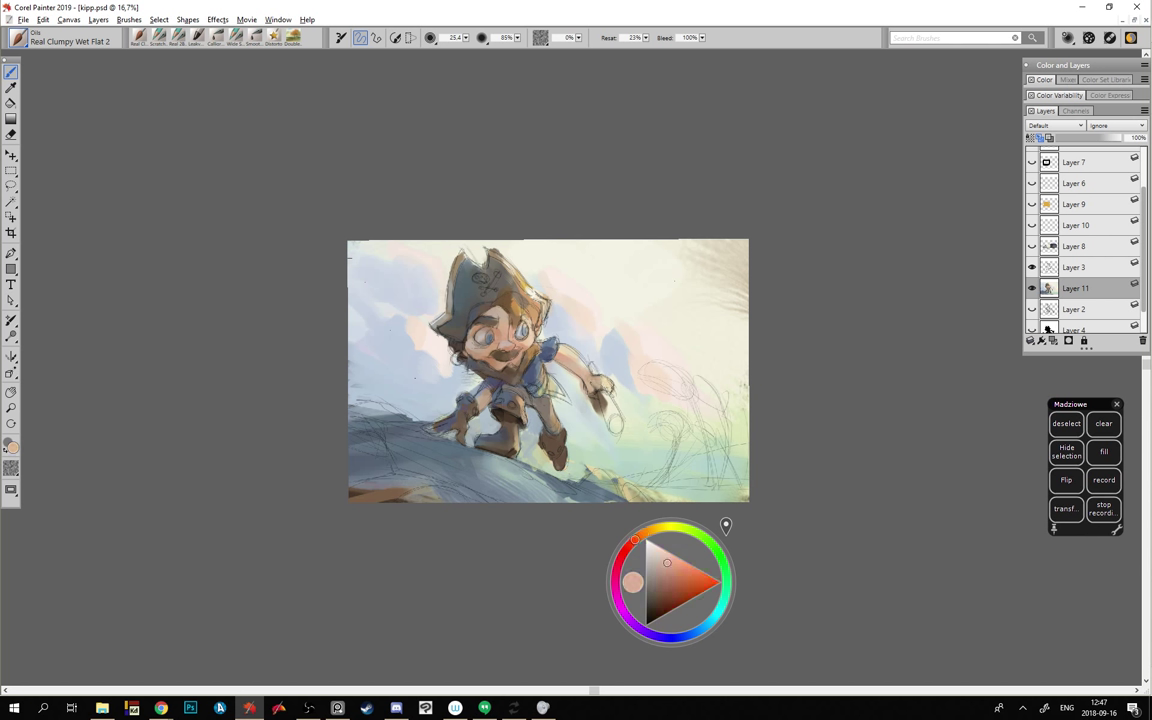
pyautogui.keyDown('alt'); pyautogui.click(572, 378); pyautogui.keyUp('alt')
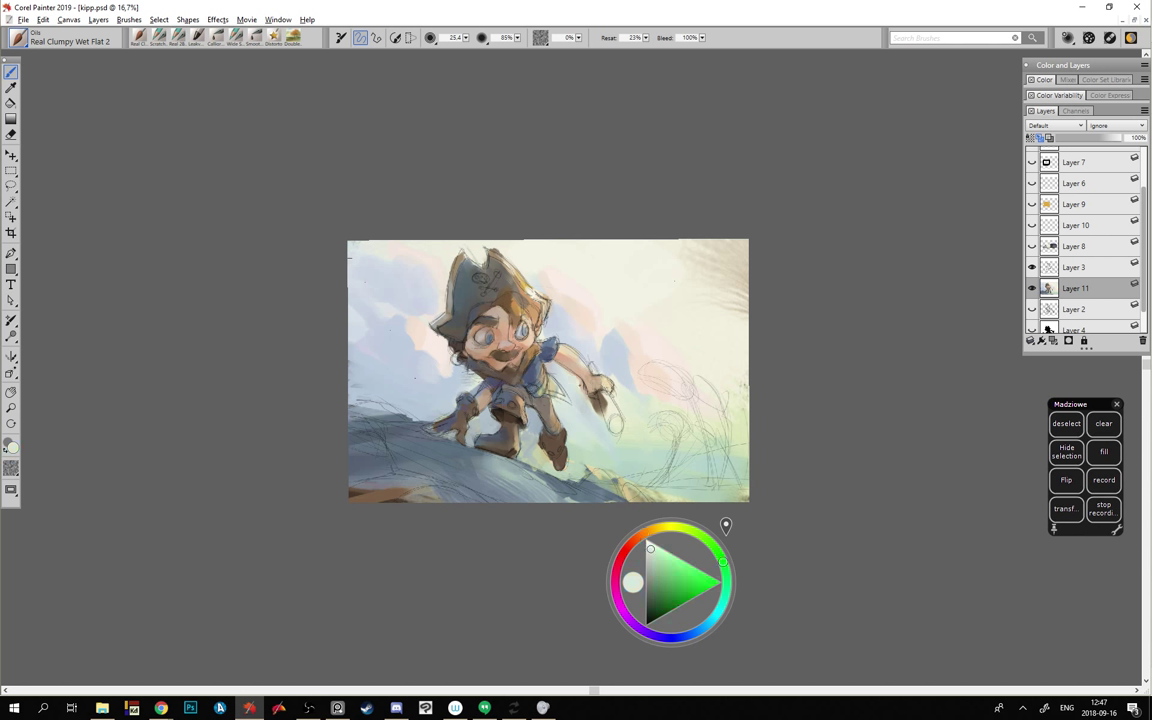
pyautogui.keyDown('alt'); pyautogui.click(534, 341); pyautogui.keyUp('alt')
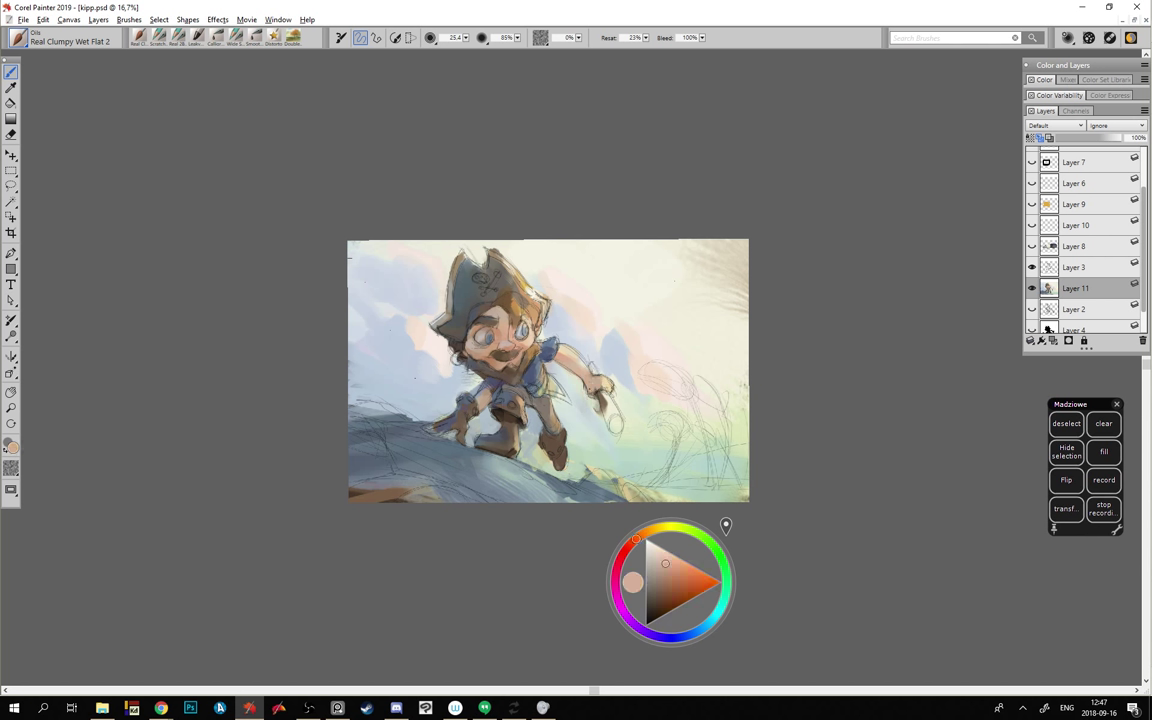
pyautogui.keyDown('alt'); pyautogui.click(593, 398); pyautogui.keyUp('alt')
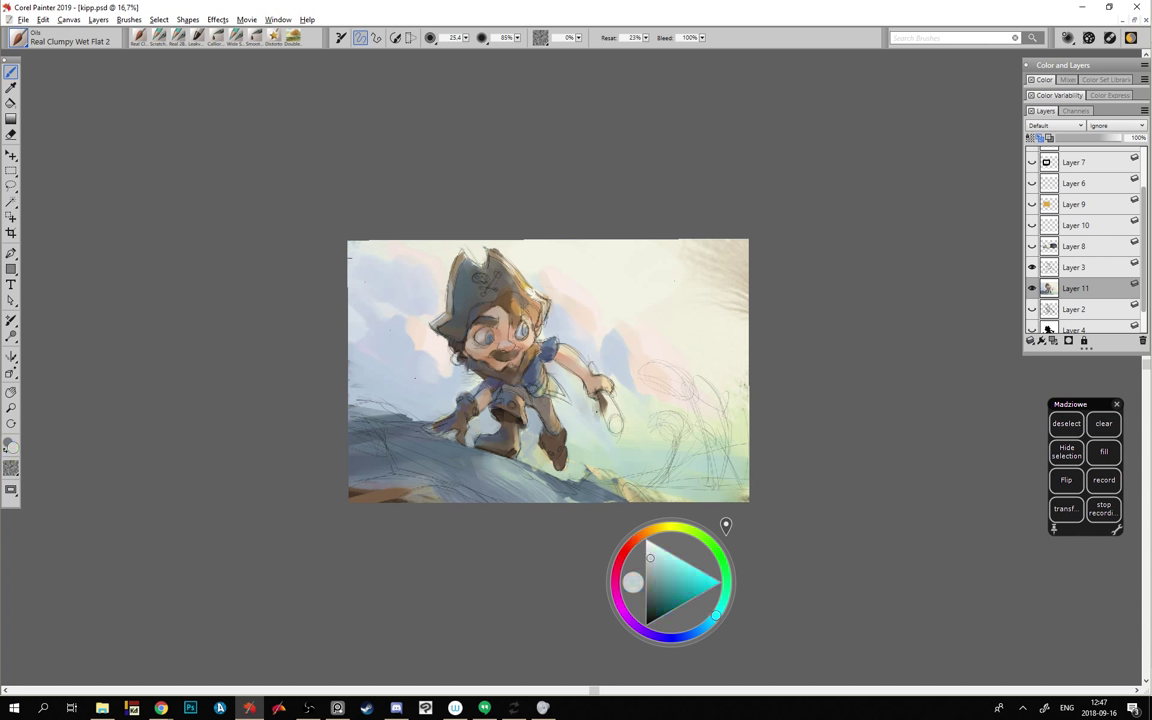
pyautogui.keyDown('alt'); pyautogui.click(606, 392); pyautogui.keyUp('alt')
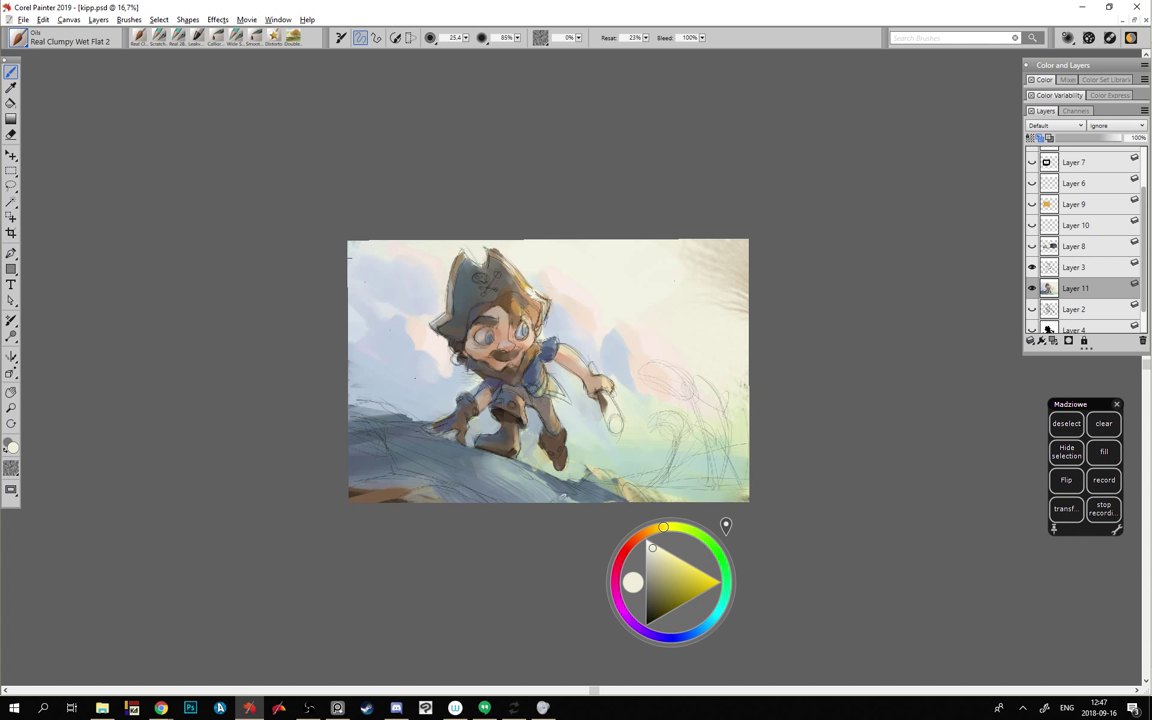
# - Block in the sword blade below the outstretched hand with a desaturated dark blue, and flip the canvas horizontally
pyautogui.click(687, 639)
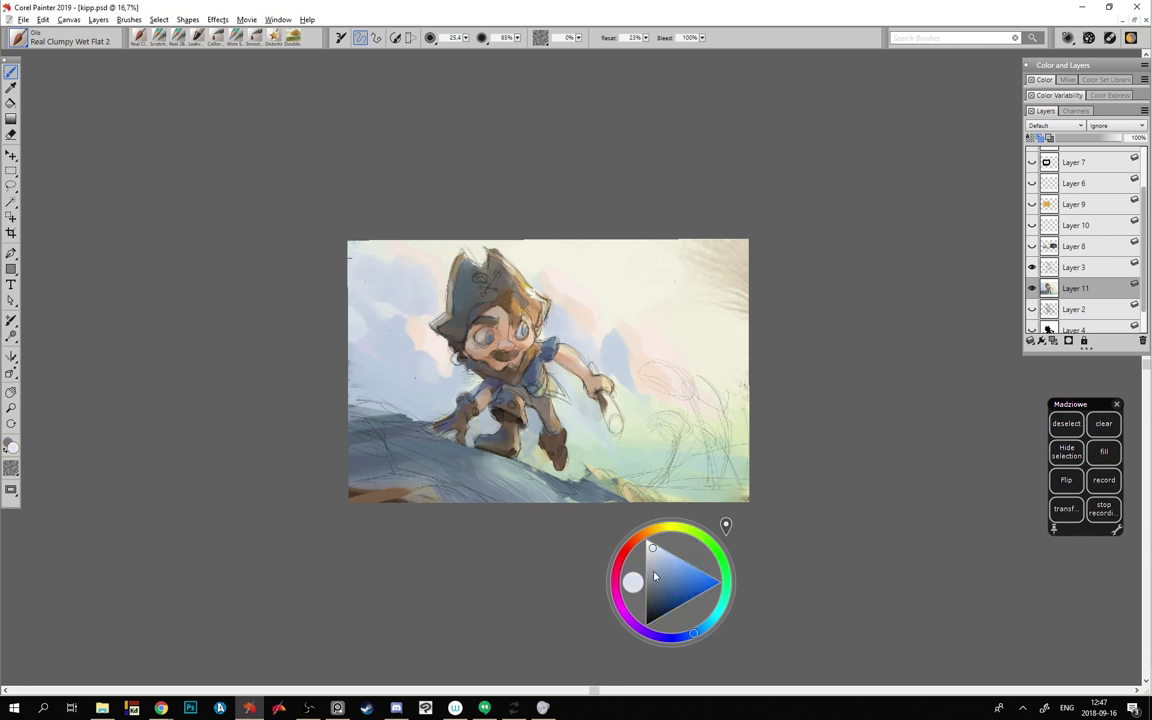
pyautogui.moveTo(655, 576)
pyautogui.mouseDown()
pyautogui.moveTo(661, 602)
pyautogui.moveTo(658, 590)
pyautogui.mouseUp()
pyautogui.moveTo(602, 402)
pyautogui.mouseDown()
pyautogui.moveTo(622, 454)
pyautogui.moveTo(626, 425)
pyautogui.moveTo(629, 442)
pyautogui.moveTo(620, 438)
pyautogui.mouseUp()
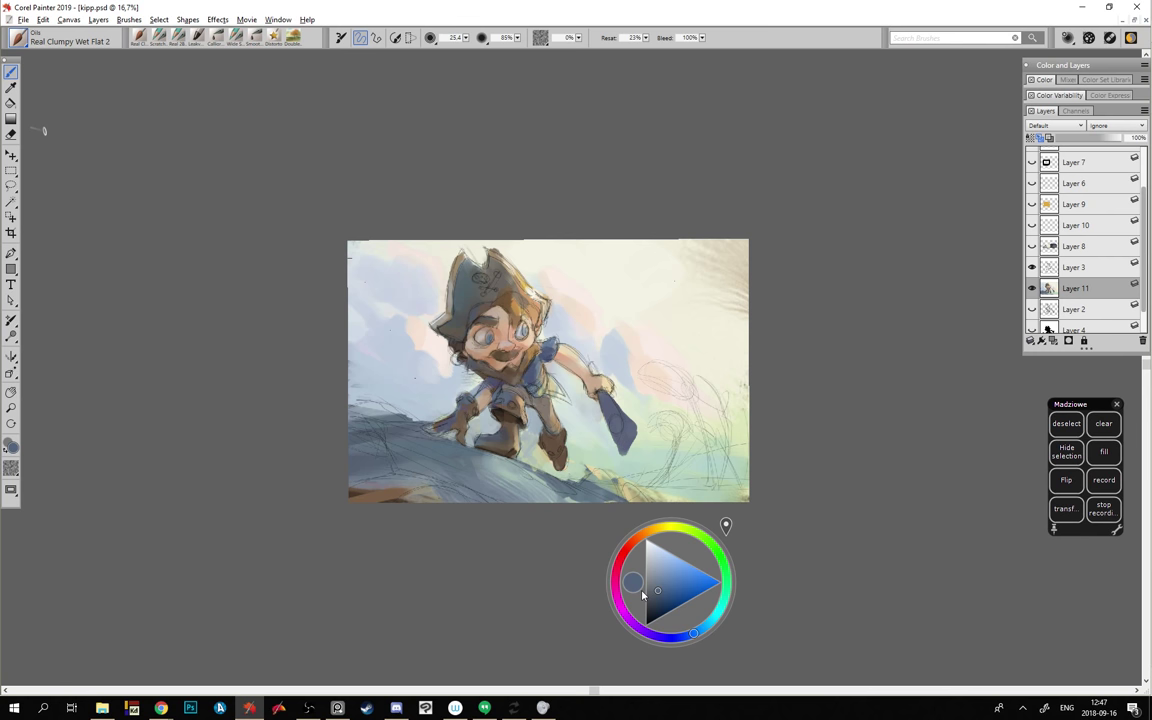
pyautogui.click(1073, 491)
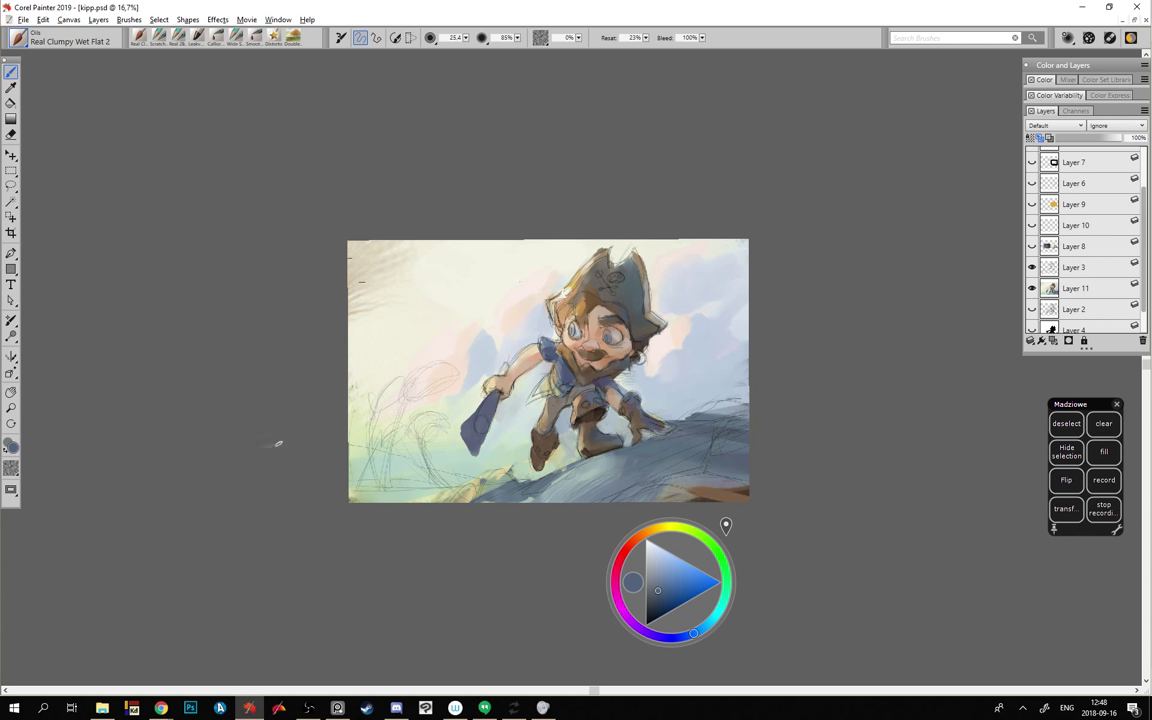
pyautogui.moveTo(692, 290); pyautogui.dragTo(650, 366)
pyautogui.moveTo(520, 326); pyautogui.dragTo(552, 263)
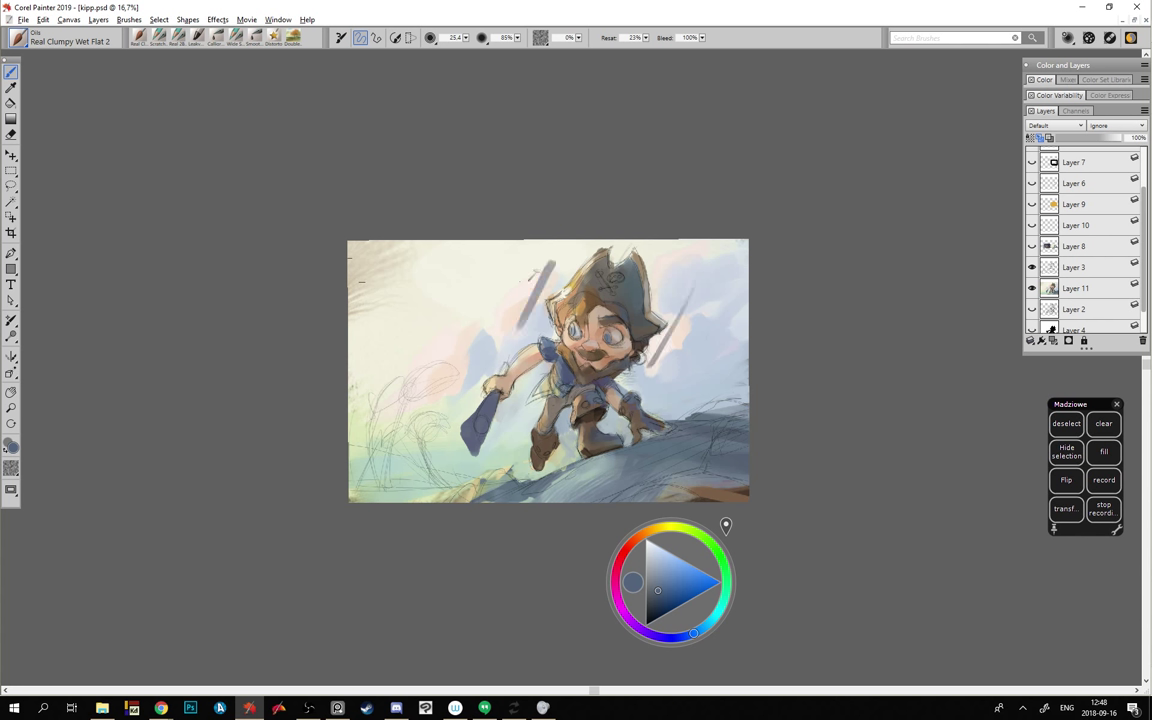
pyautogui.moveTo(502, 348); pyautogui.dragTo(670, 376)
pyautogui.moveTo(557, 269); pyautogui.dragTo(708, 277)
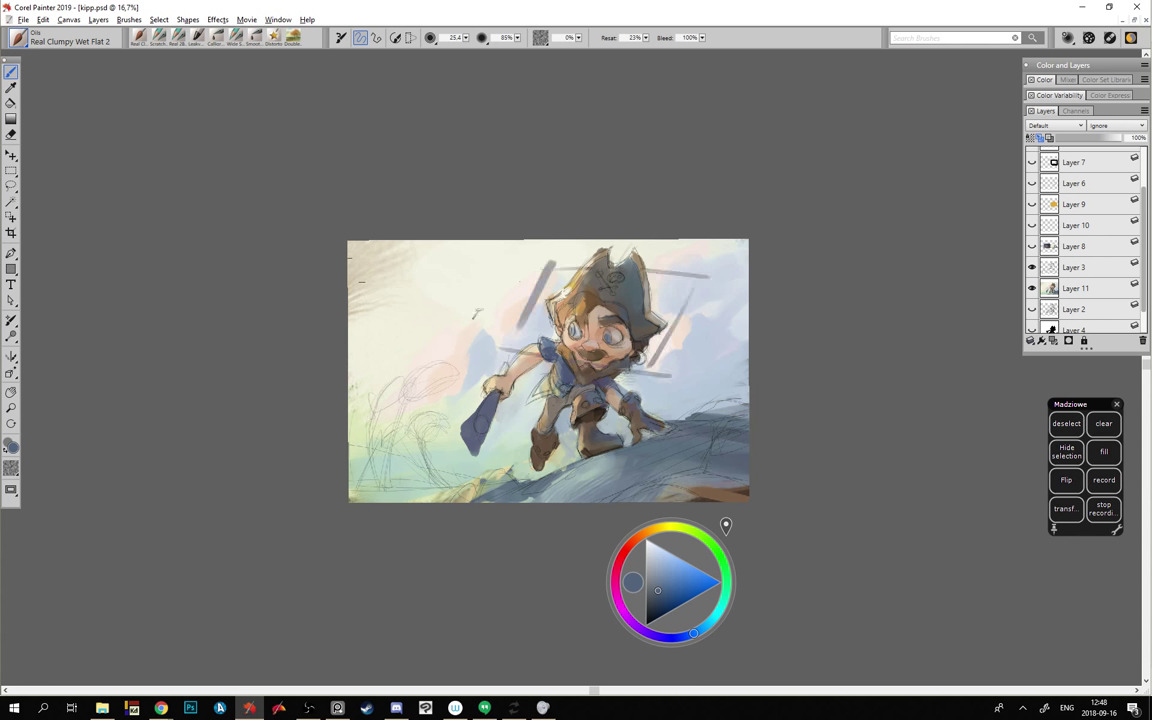
pyautogui.moveTo(478, 265); pyautogui.dragTo(526, 266)
pyautogui.moveTo(490, 257)
pyautogui.mouseDown()
pyautogui.moveTo(525, 265)
pyautogui.moveTo(491, 273)
pyautogui.mouseUp()
pyautogui.moveTo(481, 338); pyautogui.dragTo(443, 334)
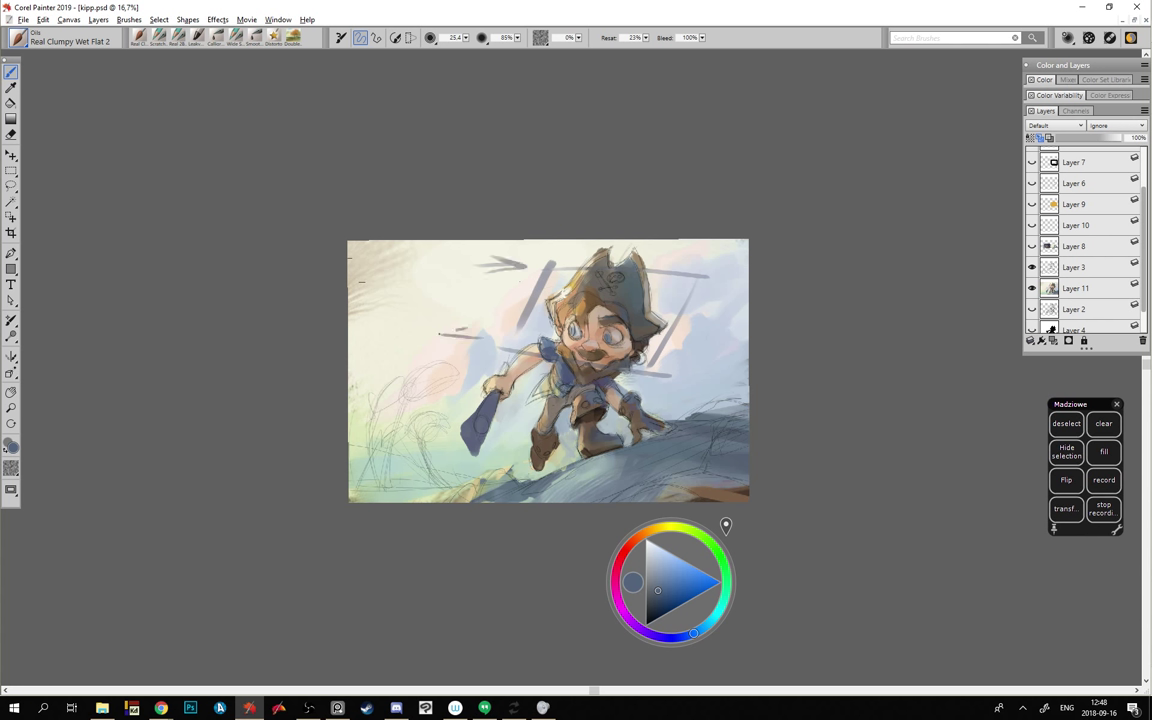
pyautogui.hotkey('ctrl', 'z')
pyautogui.hotkey('ctrl', 'z')
pyautogui.hotkey('ctrl', 'z')
pyautogui.hotkey('ctrl', 'z')
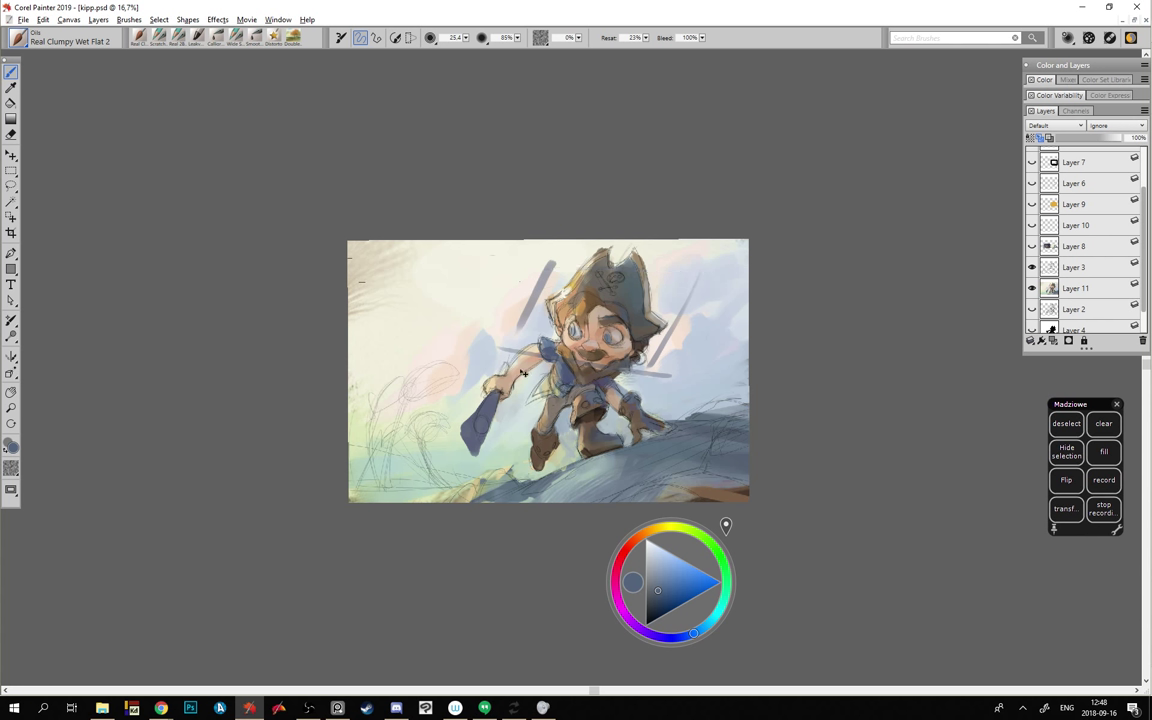
pyautogui.hotkey('ctrl', 'z')
pyautogui.hotkey('ctrl', 'z')
pyautogui.hotkey('ctrl', 'z')
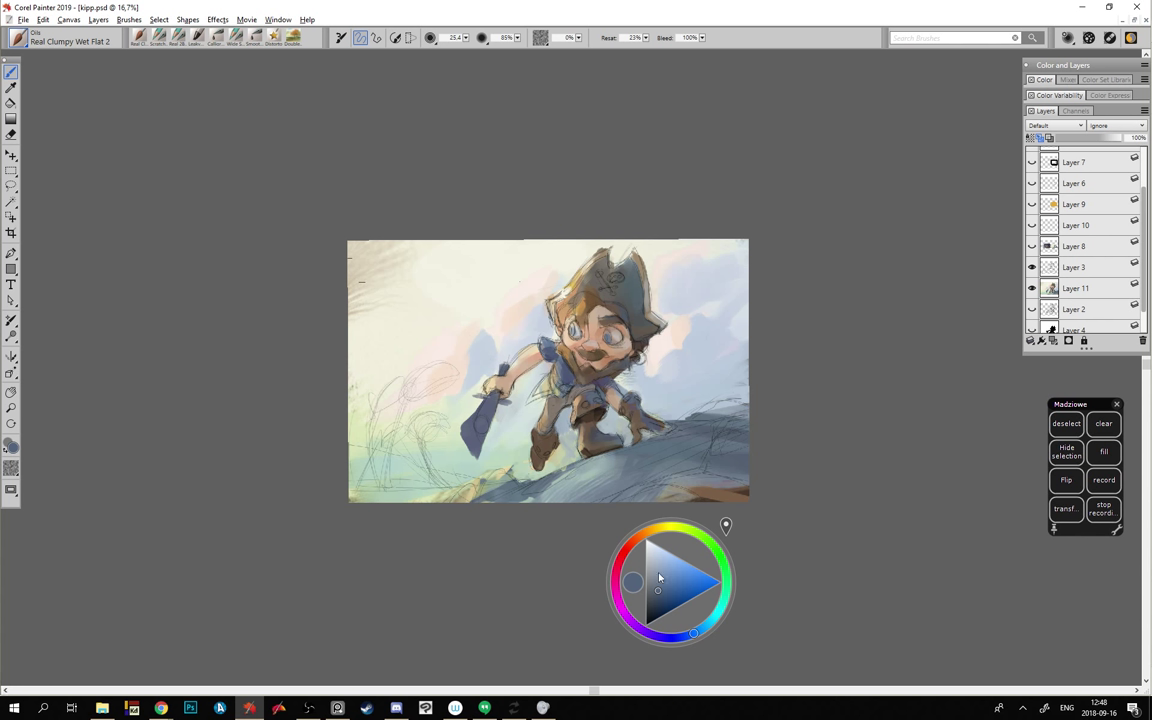
# - Paint the light face of the sword blade with sampled off-white and refine the surroundings with sampled pale pink and peach
pyautogui.keyDown('alt'); pyautogui.click(552, 254); pyautogui.keyUp('alt')
pyautogui.moveTo(496, 399)
pyautogui.mouseDown()
pyautogui.moveTo(479, 440)
pyautogui.moveTo(488, 399)
pyautogui.mouseUp()
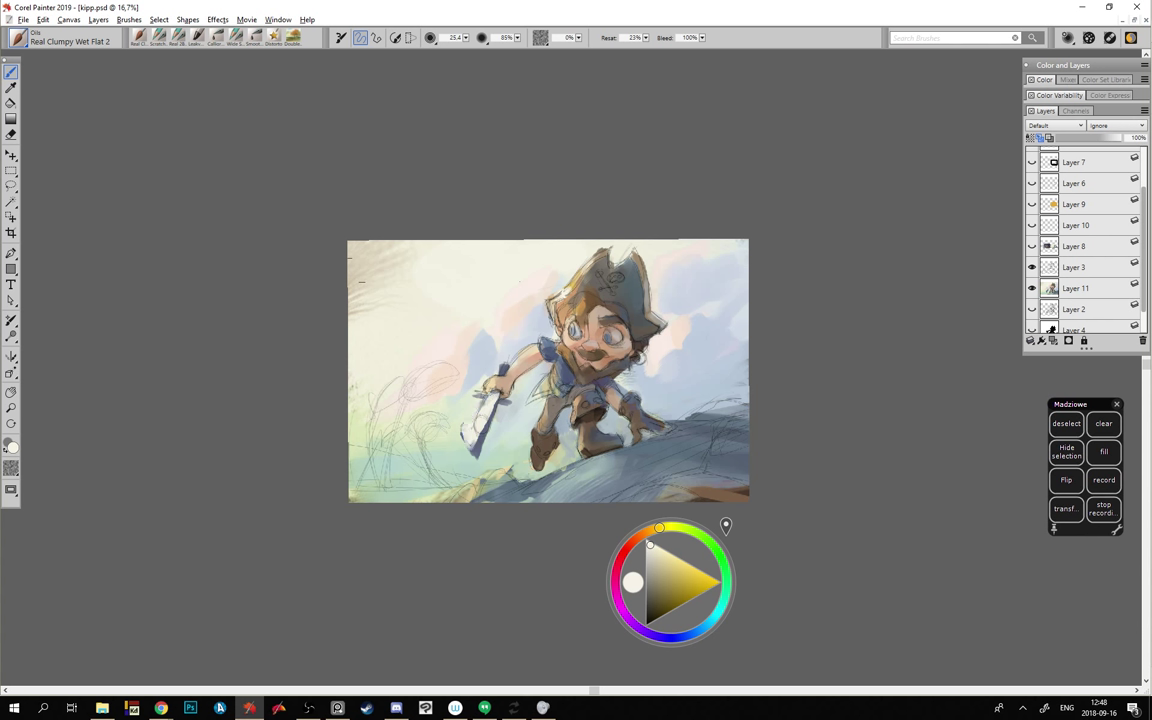
pyautogui.keyDown('alt'); pyautogui.click(459, 372); pyautogui.keyUp('alt')
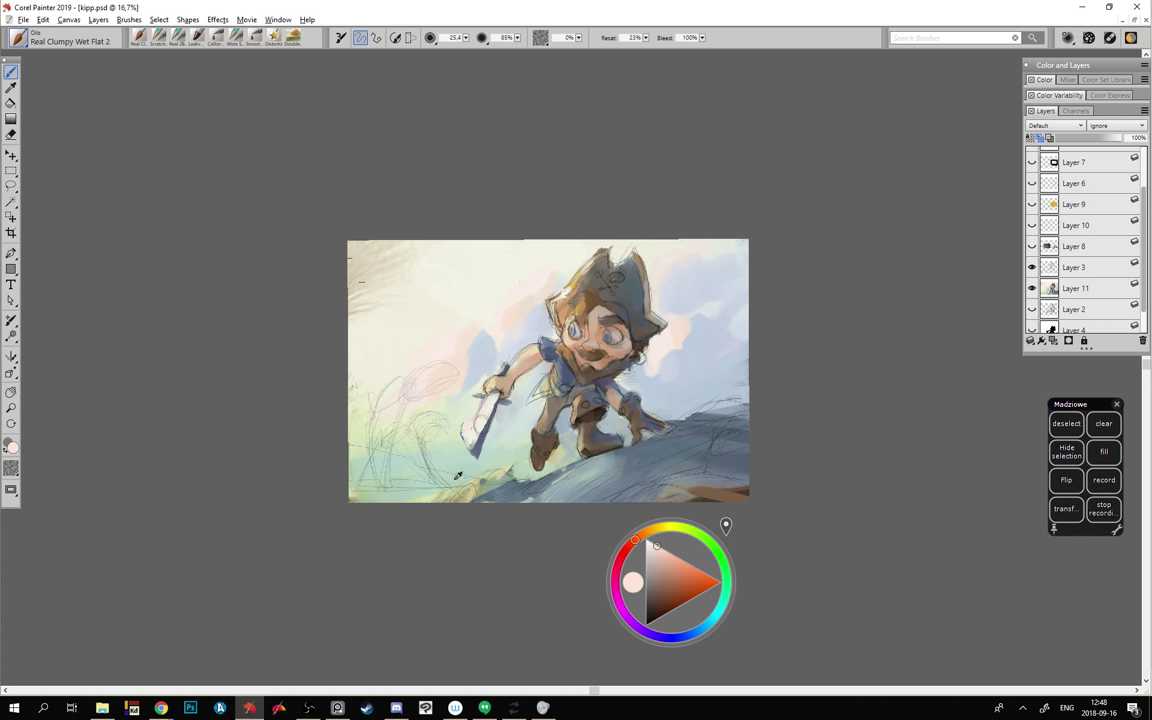
pyautogui.keyDown('alt'); pyautogui.click(557, 362); pyautogui.keyUp('alt')
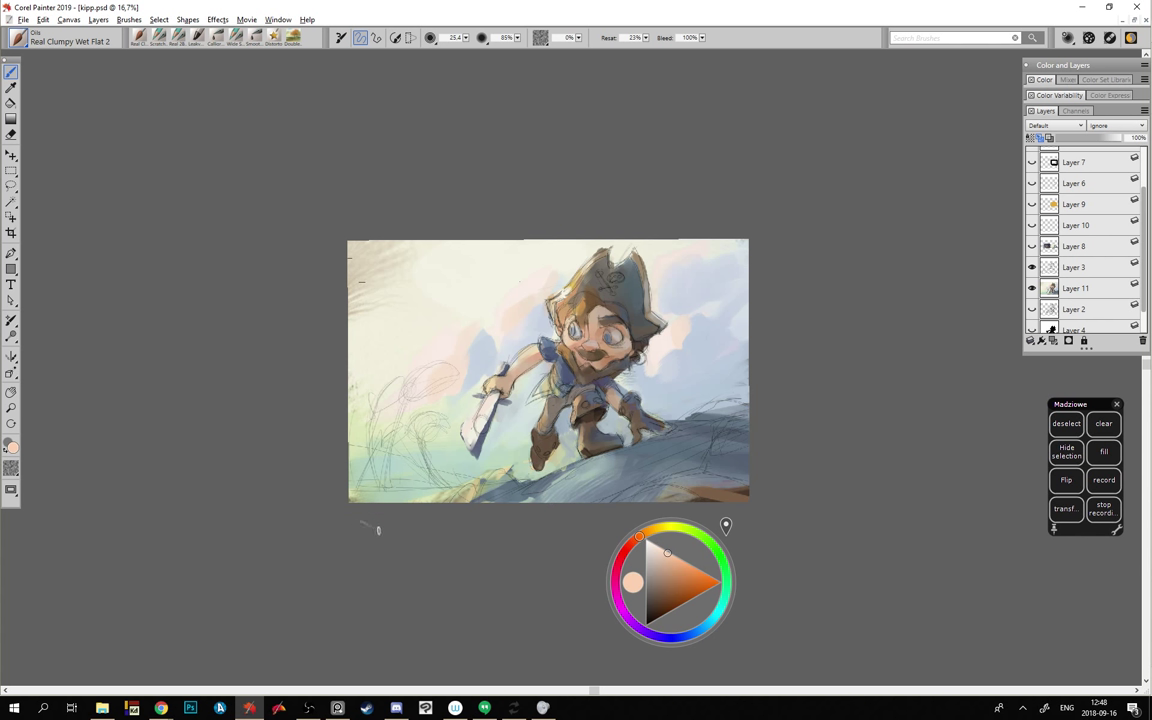
pyautogui.keyDown('alt'); pyautogui.click(678, 320); pyautogui.keyUp('alt')
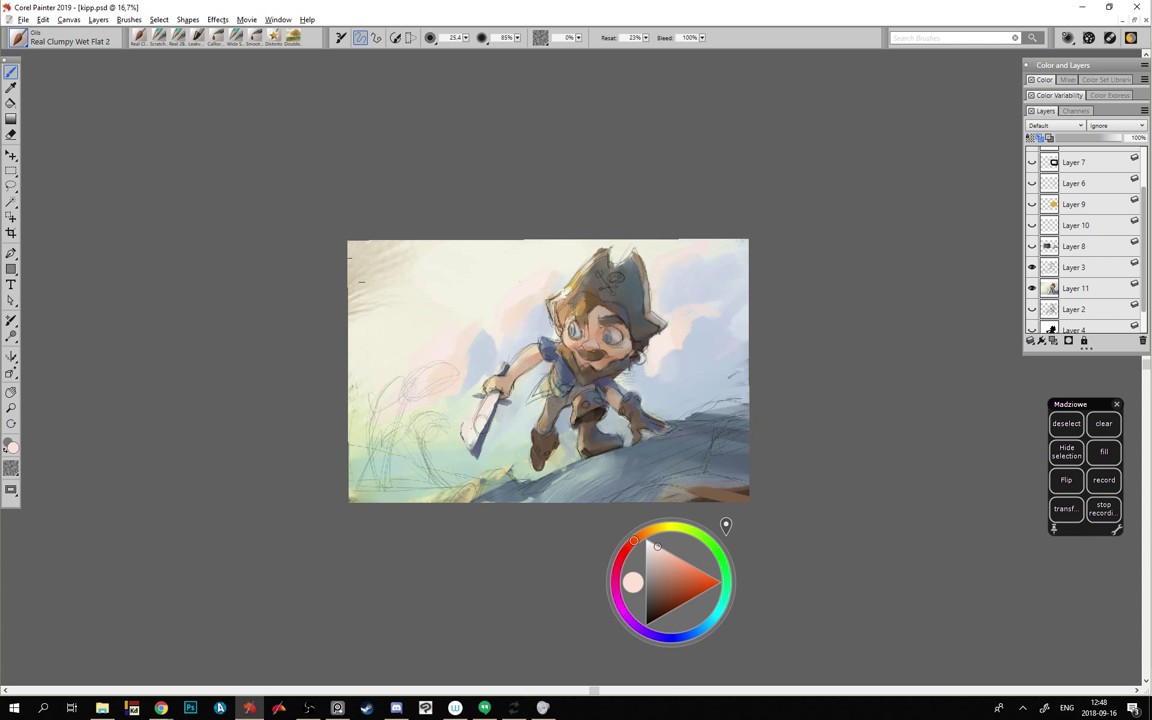
# - Paint sampled pale green over the background below the sword and the hill's lower edge using a larger brush
pyautogui.keyDown('alt'); pyautogui.click(474, 467); pyautogui.keyUp('alt')
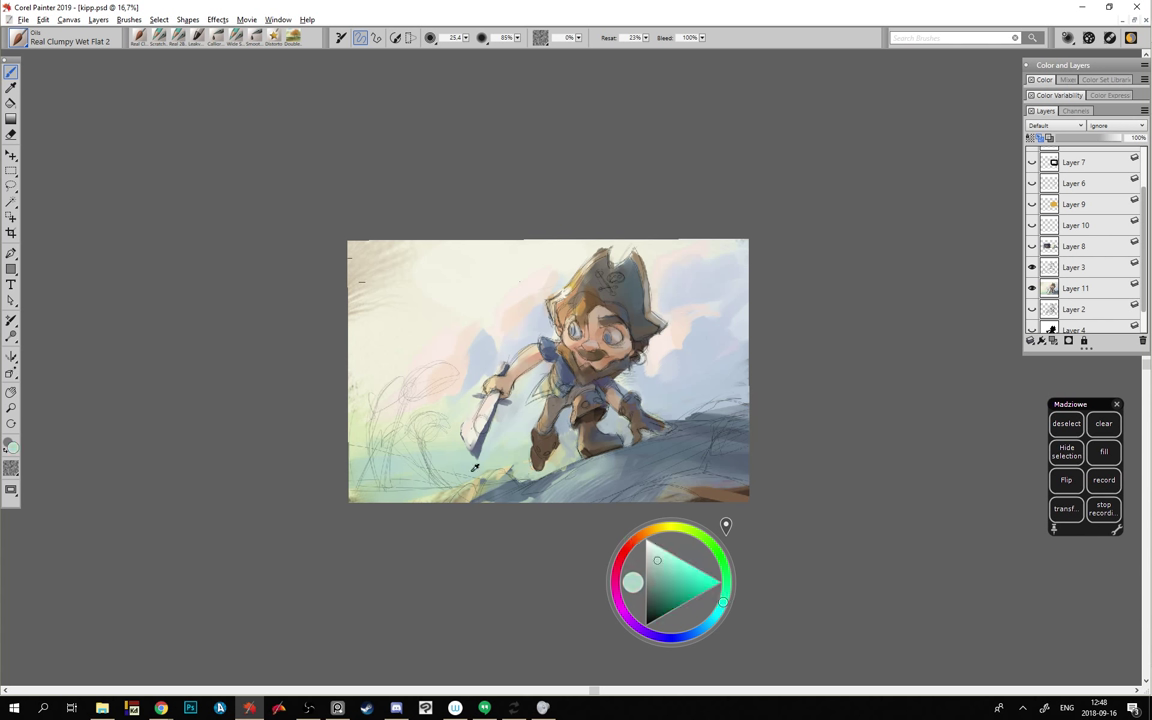
pyautogui.moveTo(368, 448); pyautogui.dragTo(329, 455)
pyautogui.keyDown('alt'); pyautogui.click(497, 458); pyautogui.keyUp('alt')
pyautogui.moveTo(478, 480)
pyautogui.mouseDown()
pyautogui.moveTo(512, 484)
pyautogui.moveTo(356, 497)
pyautogui.moveTo(386, 490)
pyautogui.mouseUp()
pyautogui.hotkey('ctrl', 'z')
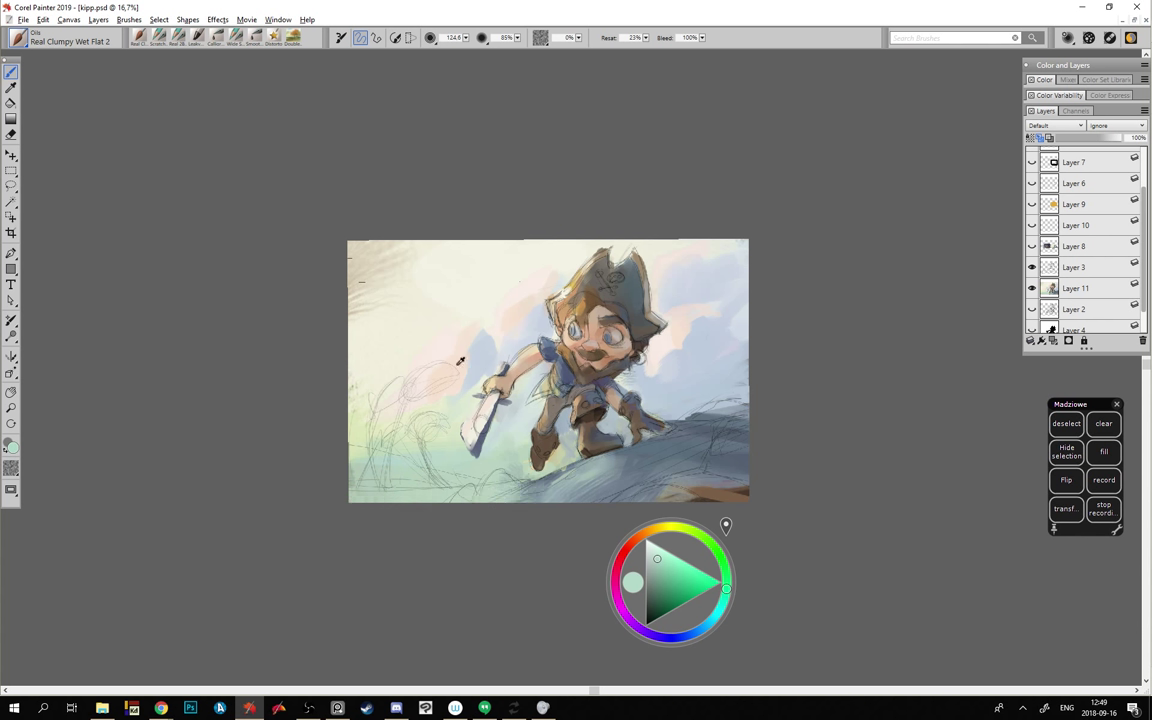
pyautogui.keyDown('alt'); pyautogui.click(497, 396); pyautogui.keyUp('alt')
pyautogui.moveTo(497, 398); pyautogui.dragTo(496, 409)
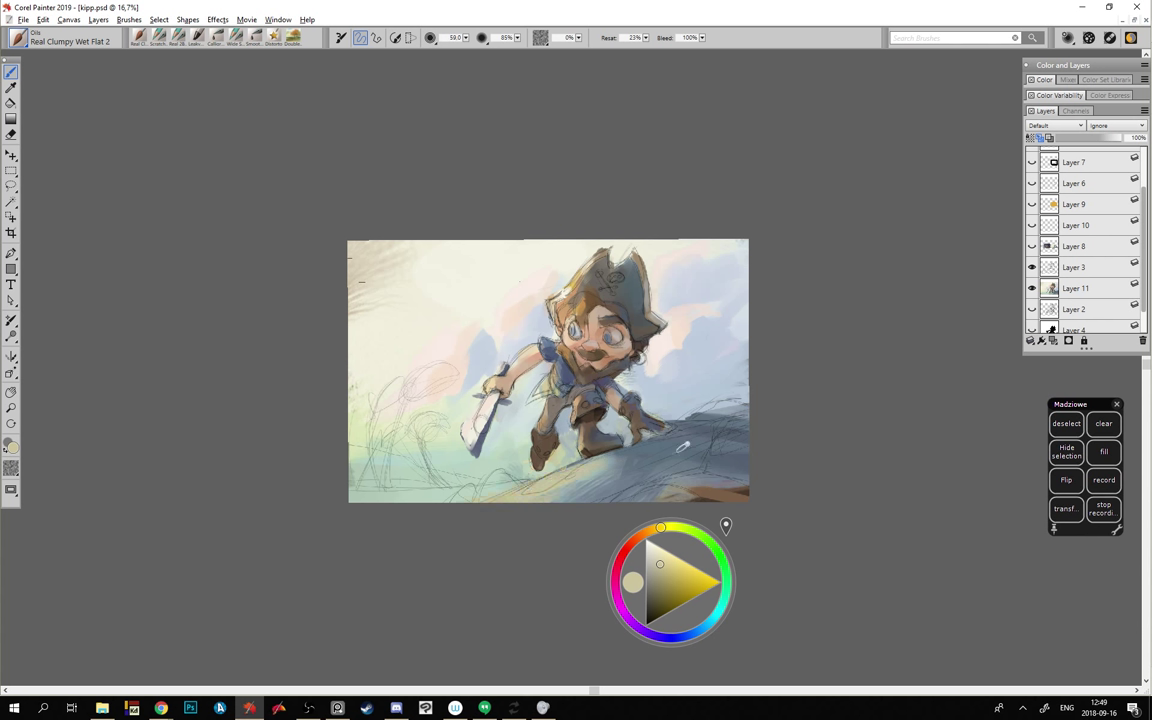
pyautogui.moveTo(684, 425); pyautogui.dragTo(716, 405)
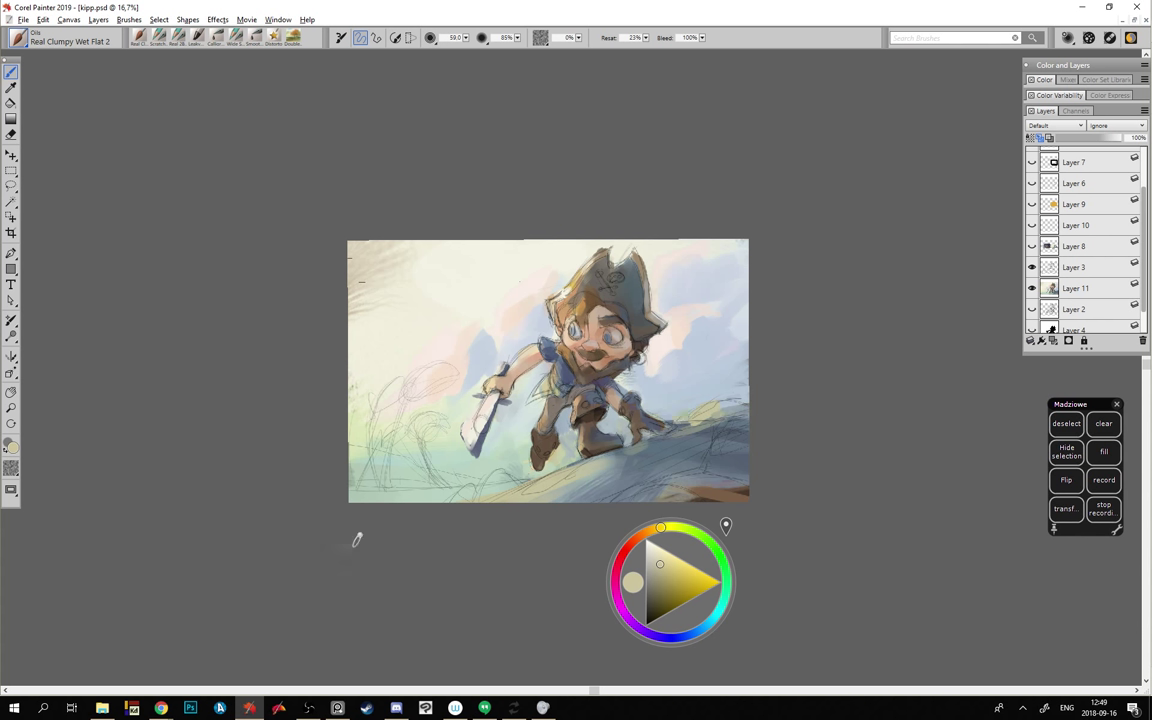
pyautogui.hotkey('ctrl', 'z')
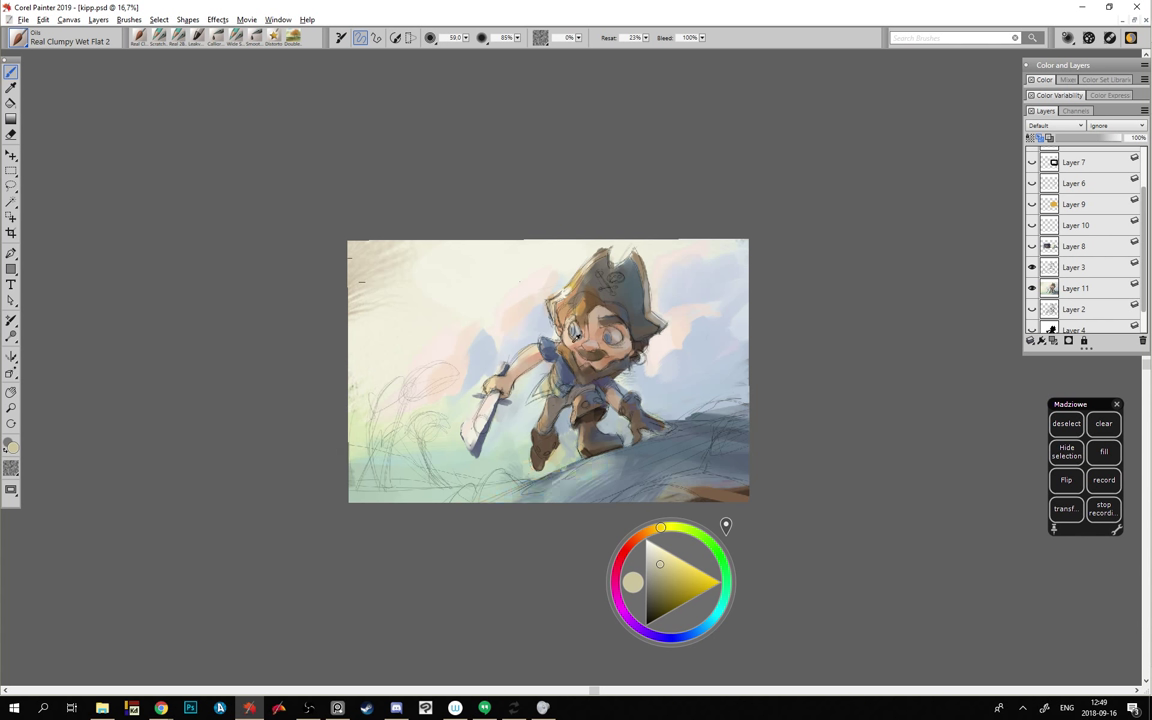
# - Paint warm peach light along the hill's lower front edge with a skin tone sampled from the pirate's face
pyautogui.keyDown('alt'); pyautogui.click(575, 340); pyautogui.keyUp('alt')
pyautogui.keyDown('alt'); pyautogui.click(575, 340); pyautogui.keyUp('alt')
pyautogui.moveTo(580, 467)
pyautogui.mouseDown()
pyautogui.moveTo(492, 506)
pyautogui.moveTo(445, 508)
pyautogui.mouseUp()
pyautogui.keyDown('alt'); pyautogui.click(575, 340); pyautogui.keyUp('alt')
pyautogui.moveTo(540, 466); pyautogui.dragTo(465, 501)
pyautogui.hotkey('ctrl', 'z')
pyautogui.moveTo(574, 473); pyautogui.dragTo(450, 508)
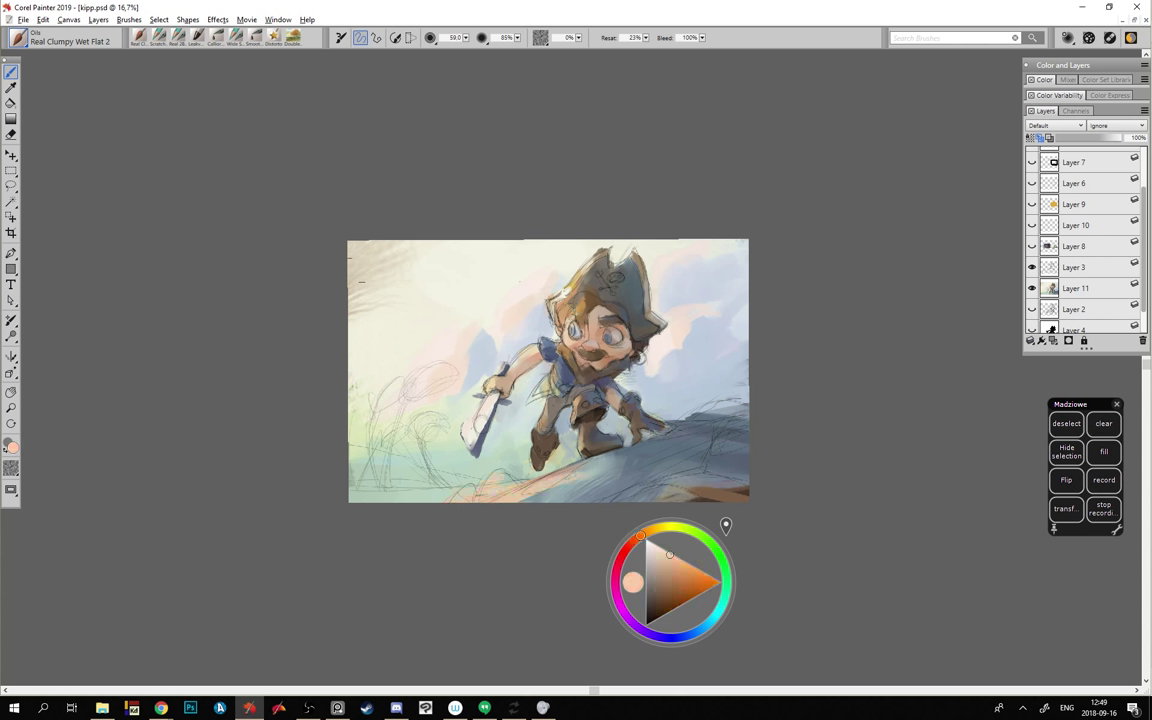
# - Extend the peach light along the hill's upper ridge and dab warm patches into the pale sky
pyautogui.moveTo(605, 461); pyautogui.dragTo(748, 412)
pyautogui.moveTo(672, 425)
pyautogui.mouseDown()
pyautogui.moveTo(736, 408)
pyautogui.moveTo(749, 416)
pyautogui.mouseUp()
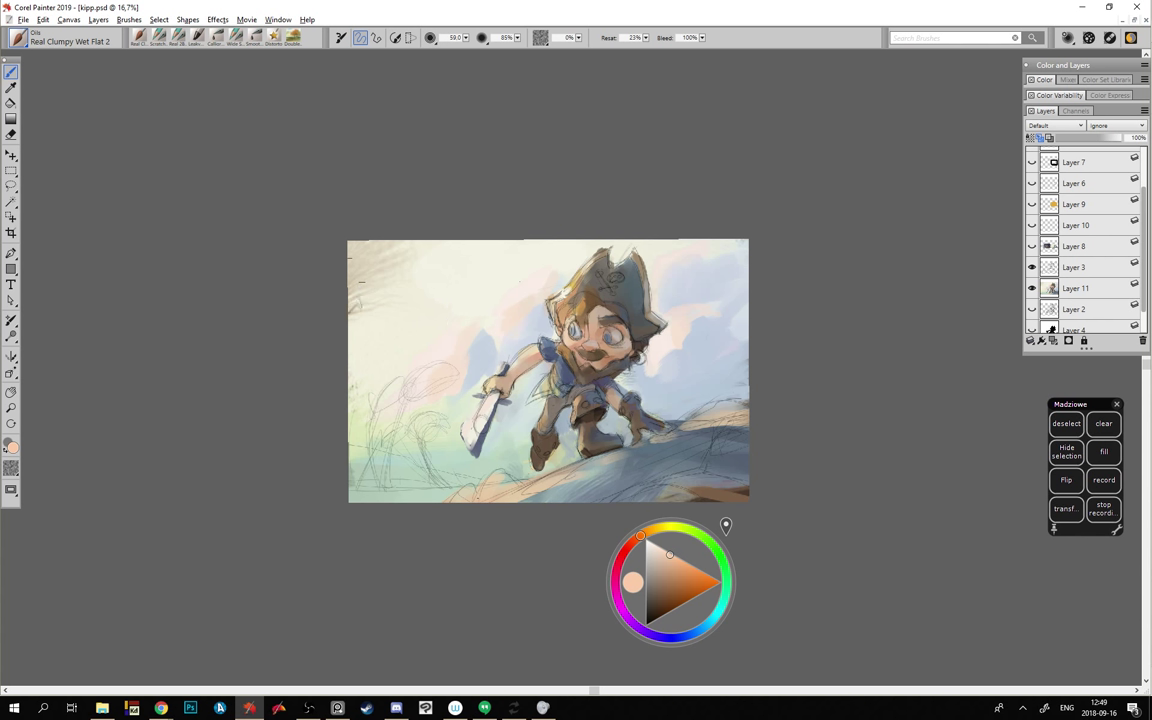
pyautogui.click(390, 310)
pyautogui.moveTo(413, 311); pyautogui.dragTo(440, 317)
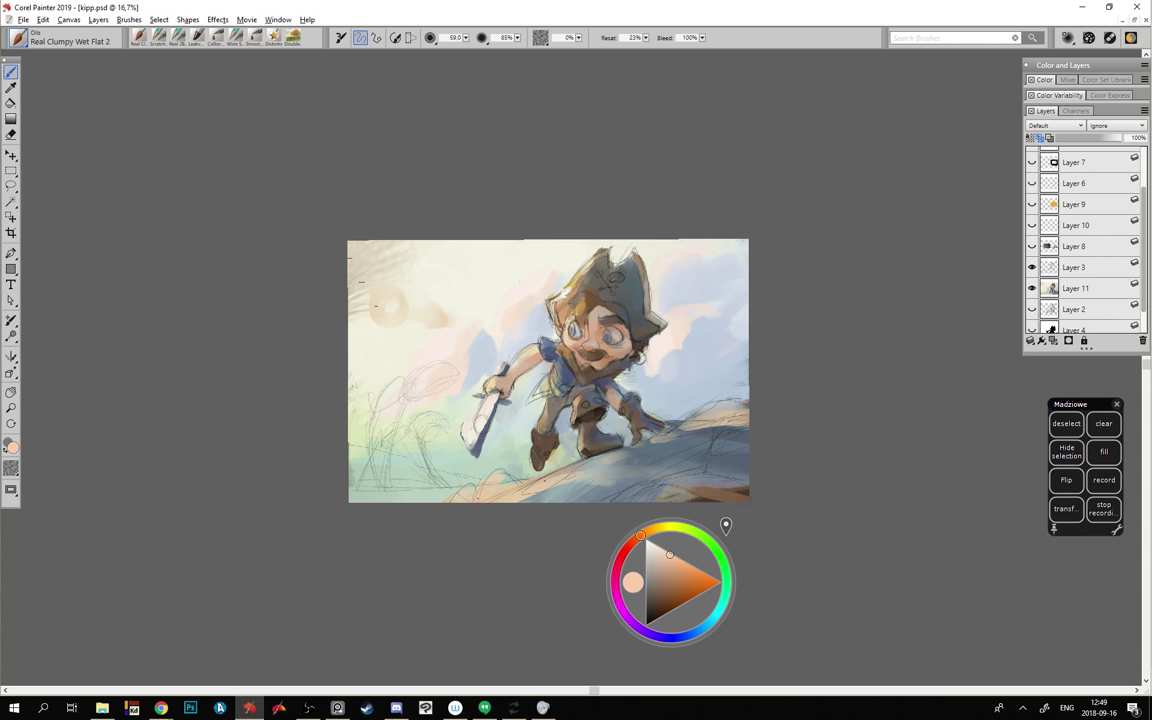
# - Deepen the hill's shadow beneath and behind the pirate with sampled grey-blues
pyautogui.keyDown('alt'); pyautogui.click(619, 461); pyautogui.keyUp('alt')
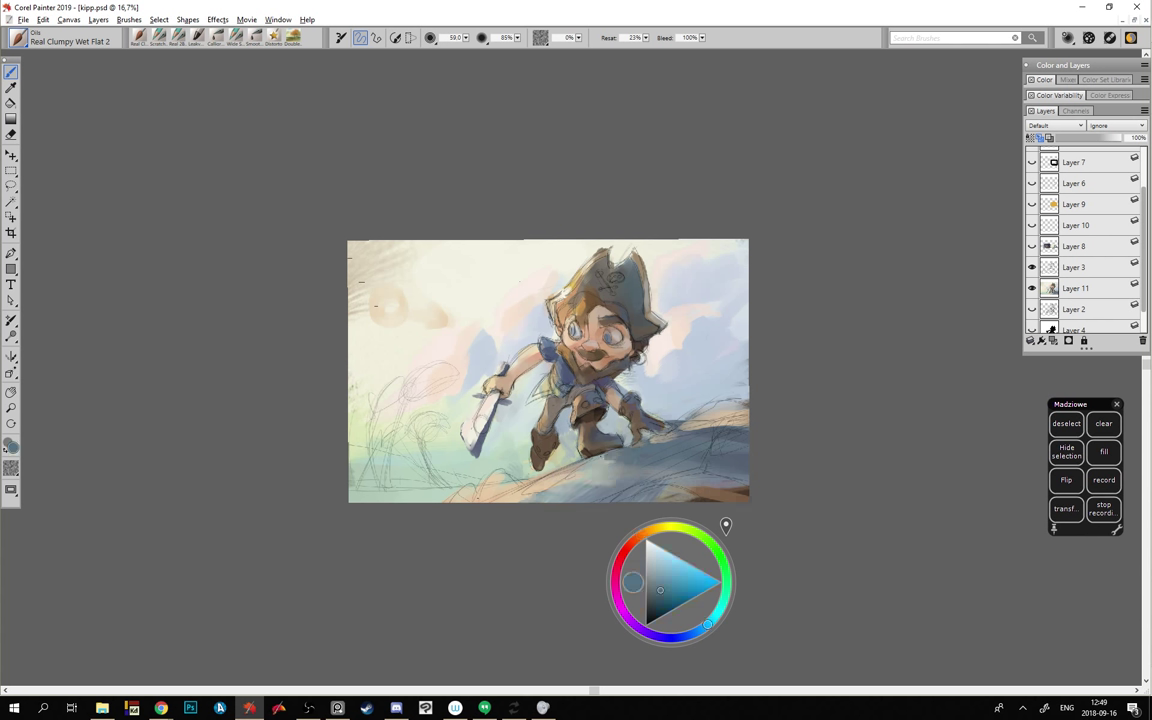
pyautogui.keyDown('alt'); pyautogui.click(703, 444); pyautogui.keyUp('alt')
pyautogui.moveTo(682, 438); pyautogui.dragTo(741, 449)
pyautogui.moveTo(630, 463); pyautogui.dragTo(764, 483)
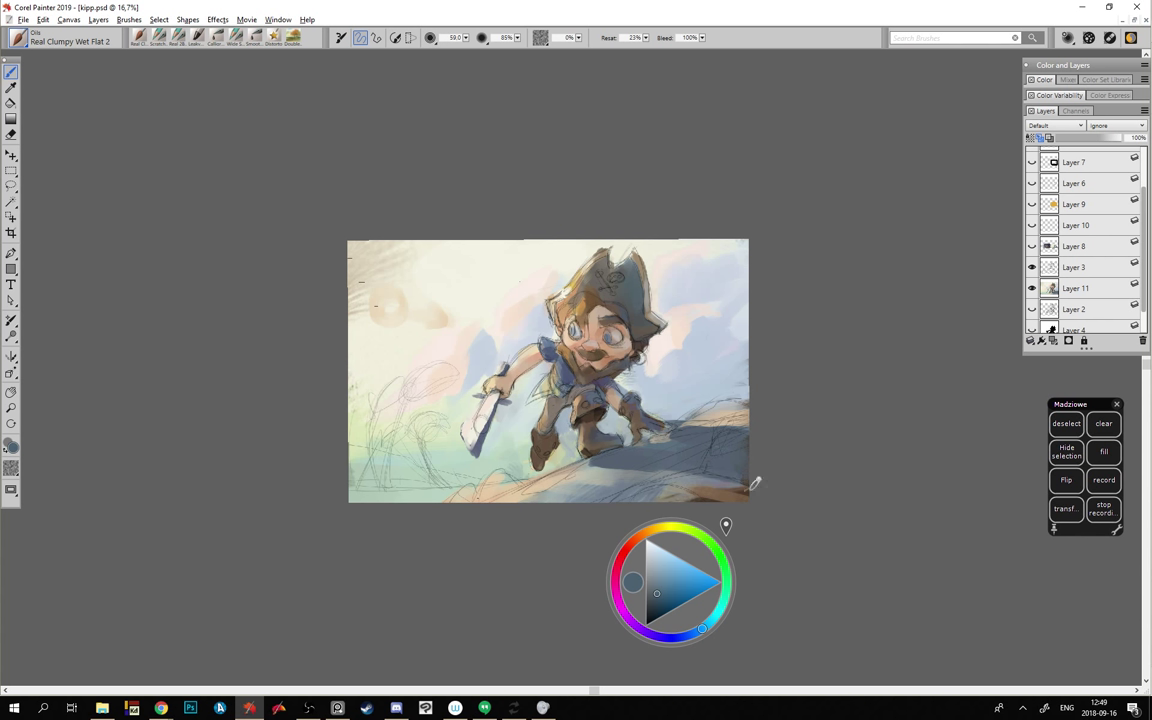
# - Cover the warm patches in the hill's lower-right corner with greys sampled from the hill
pyautogui.keyDown('alt'); pyautogui.click(624, 473); pyautogui.keyUp('alt')
pyautogui.keyDown('alt'); pyautogui.click(624, 473); pyautogui.keyUp('alt')
pyautogui.moveTo(728, 496)
pyautogui.mouseDown()
pyautogui.moveTo(636, 486)
pyautogui.moveTo(700, 500)
pyautogui.mouseUp()
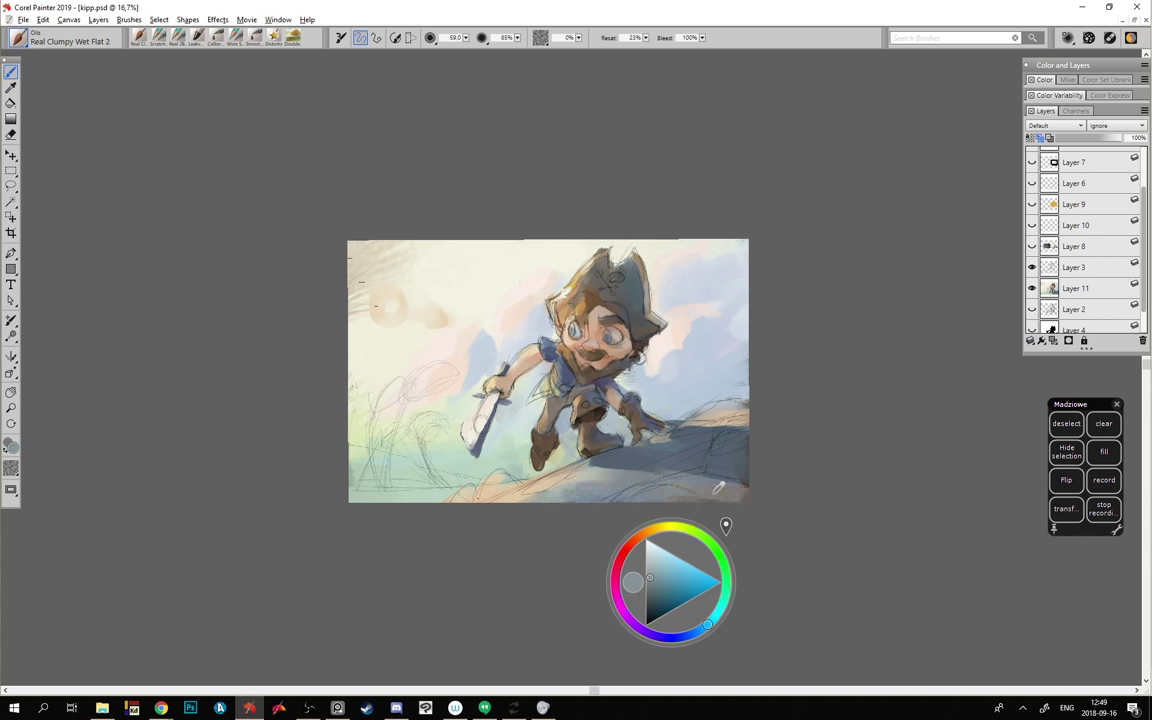
pyautogui.keyDown('alt'); pyautogui.click(557, 496); pyautogui.keyUp('alt')
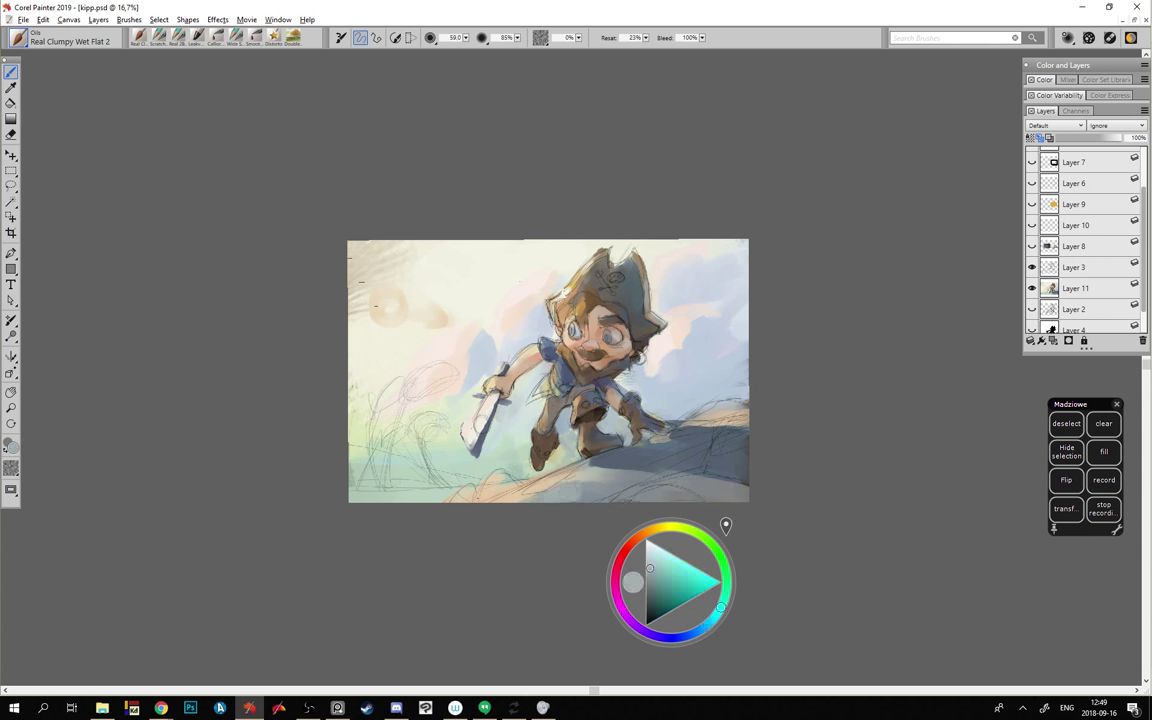
pyautogui.moveTo(560, 498); pyautogui.dragTo(630, 490)
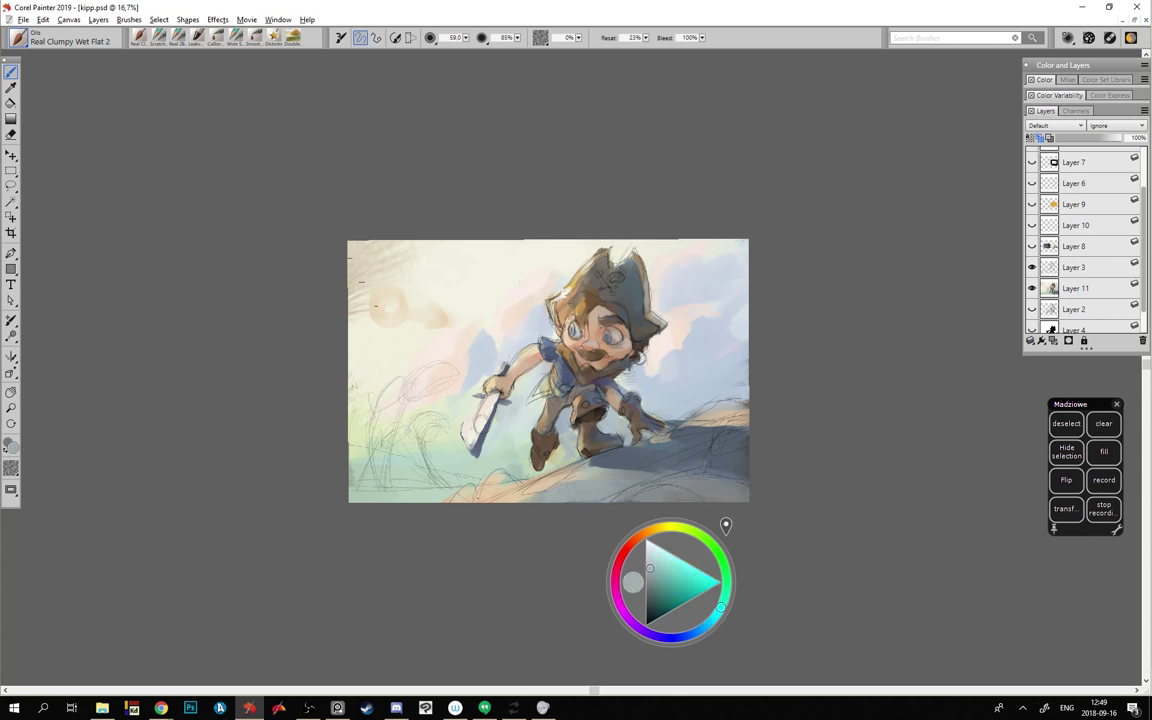
pyautogui.keyDown('alt'); pyautogui.click(650, 459); pyautogui.keyUp('alt')
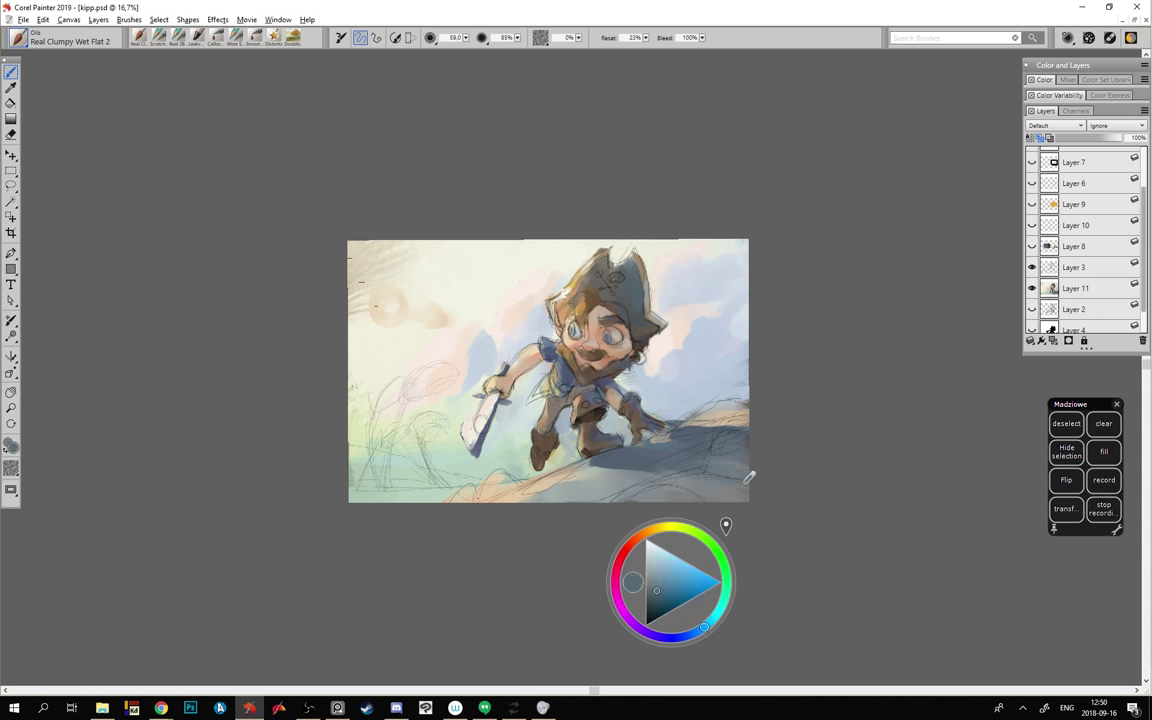
# - Tint the hill's shadow beside the pirate with a muted mid blue, undoing the stroke made in sampled pale sky blue
pyautogui.keyDown('alt'); pyautogui.click(689, 387); pyautogui.keyUp('alt')
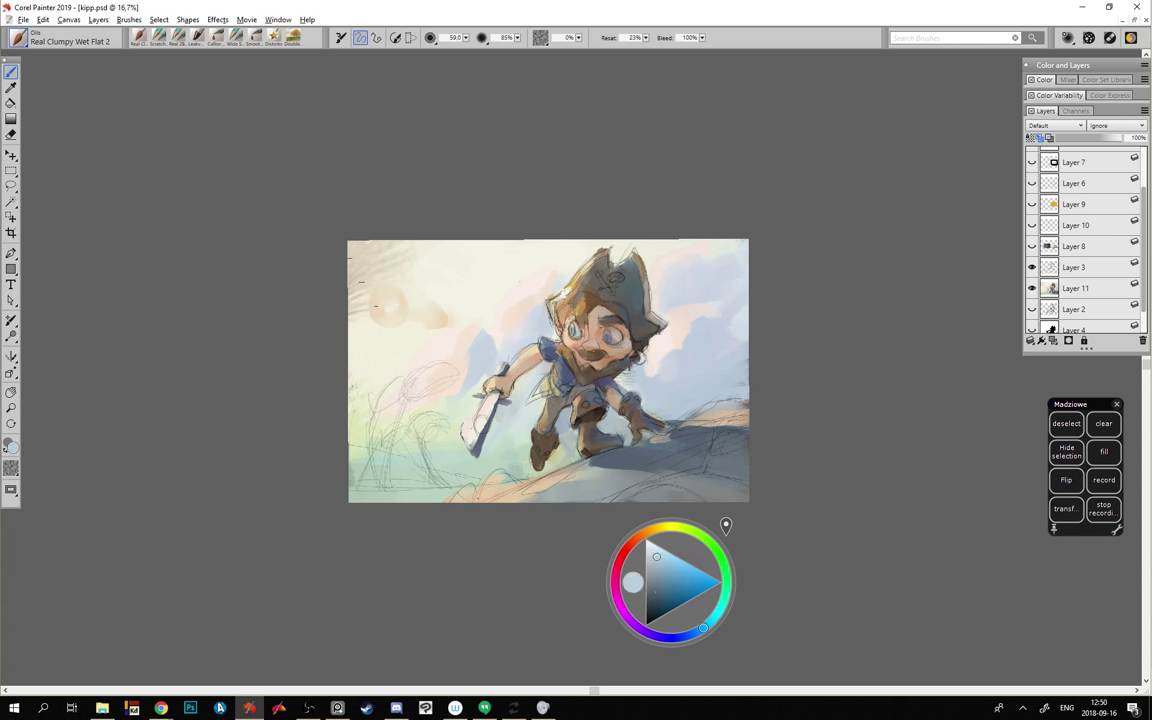
pyautogui.moveTo(656, 452); pyautogui.dragTo(758, 483)
pyautogui.hotkey('ctrl', 'z')
pyautogui.click(663, 587)
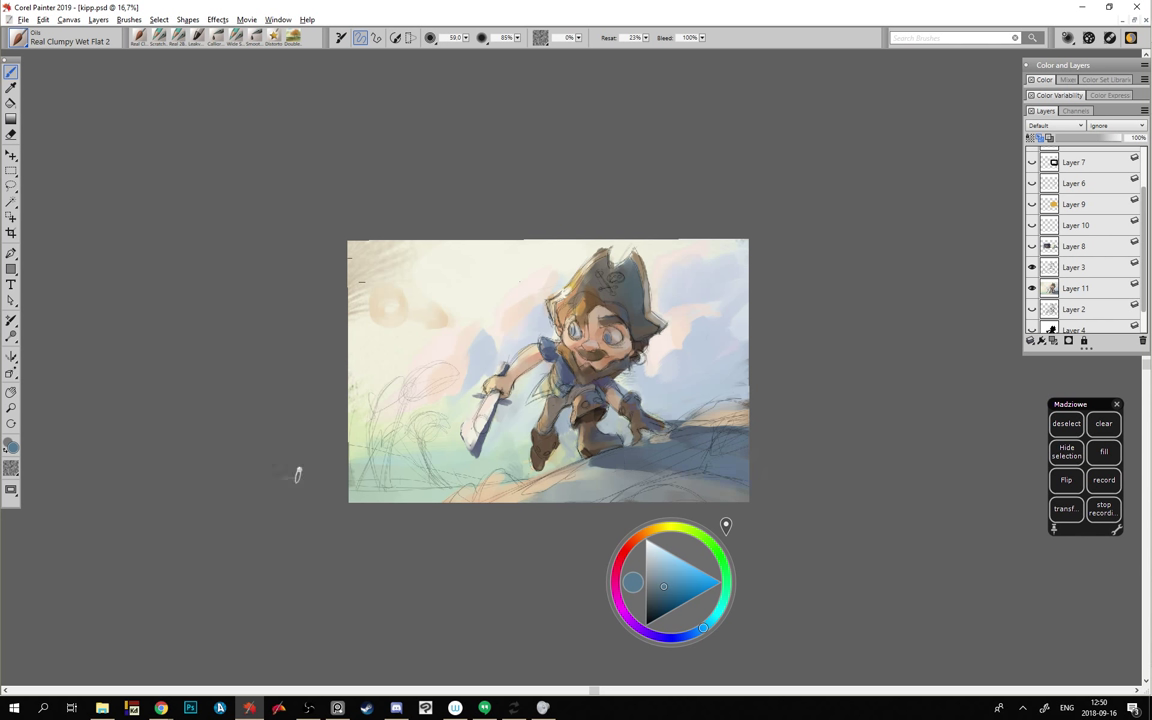
# - Cover the tan smudges in the sky with sampled cream and soften the shadow's edge below the pirate's foot with light grey
pyautogui.keyDown('alt'); pyautogui.click(419, 284); pyautogui.keyUp('alt')
pyautogui.moveTo(446, 326)
pyautogui.mouseDown()
pyautogui.moveTo(380, 305)
pyautogui.moveTo(392, 272)
pyautogui.mouseUp()
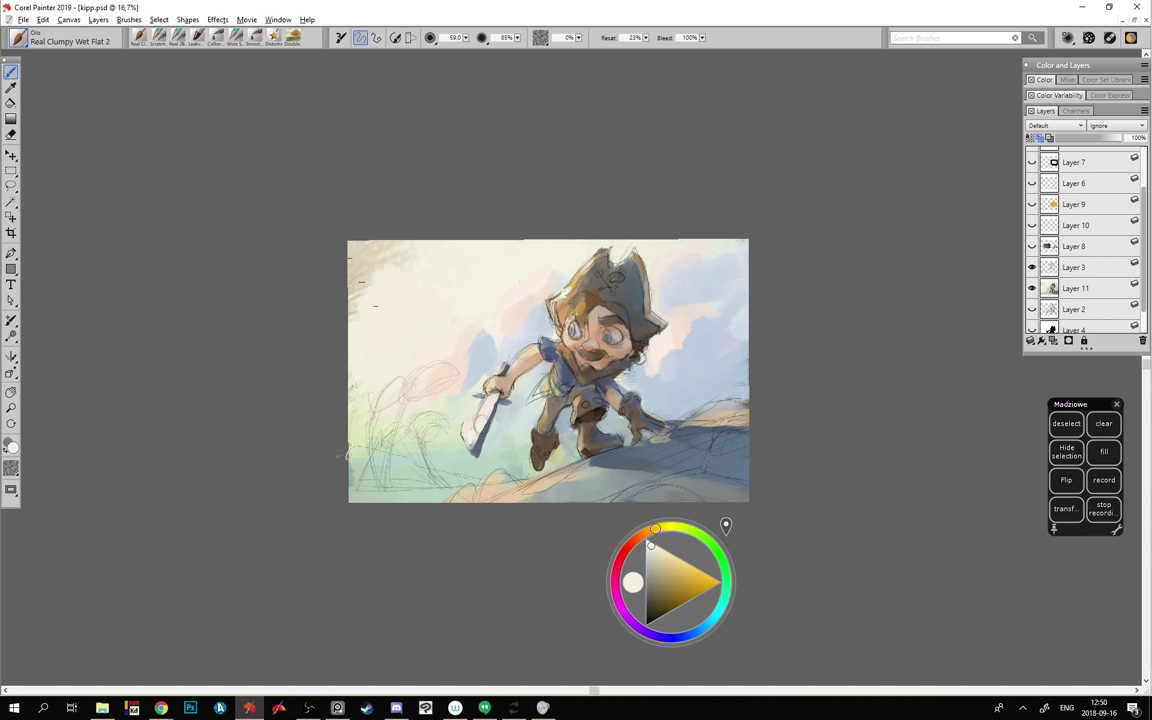
pyautogui.keyDown('alt'); pyautogui.click(599, 479); pyautogui.keyUp('alt')
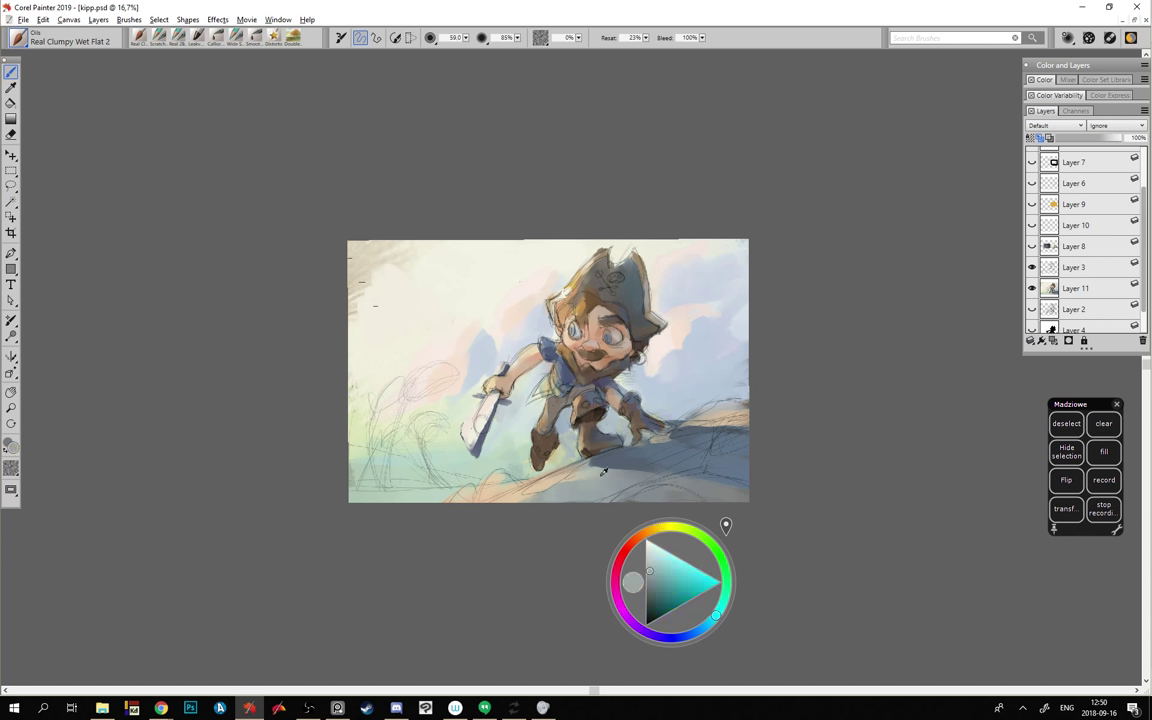
pyautogui.moveTo(586, 468); pyautogui.dragTo(625, 473)
pyautogui.click(651, 530)
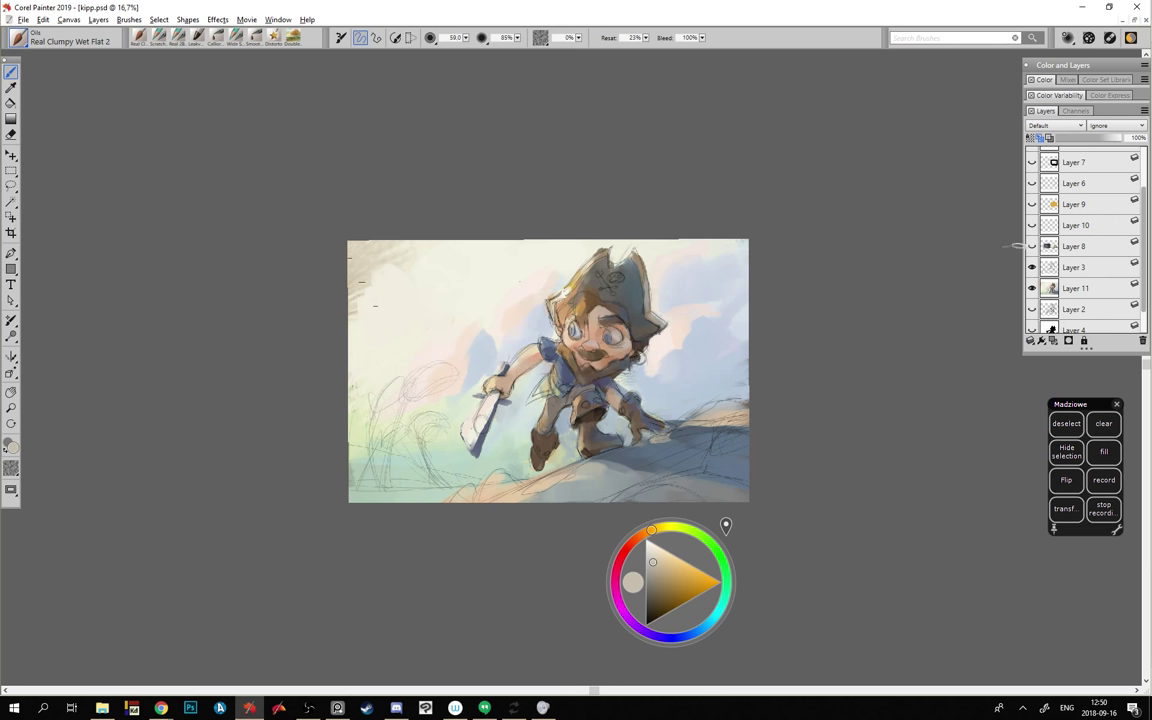
# - Hide the line sketch on Layer 3 to check the painted colours, and show it again
pyautogui.click(1031, 267)
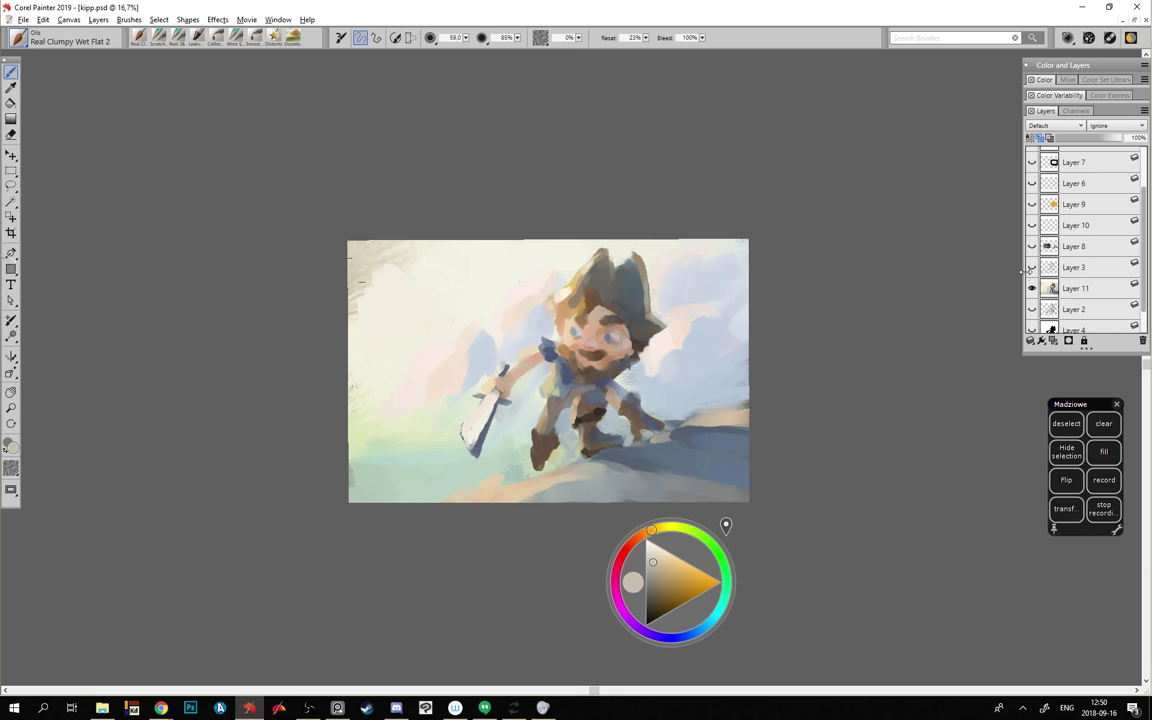
pyautogui.click(1033, 266)
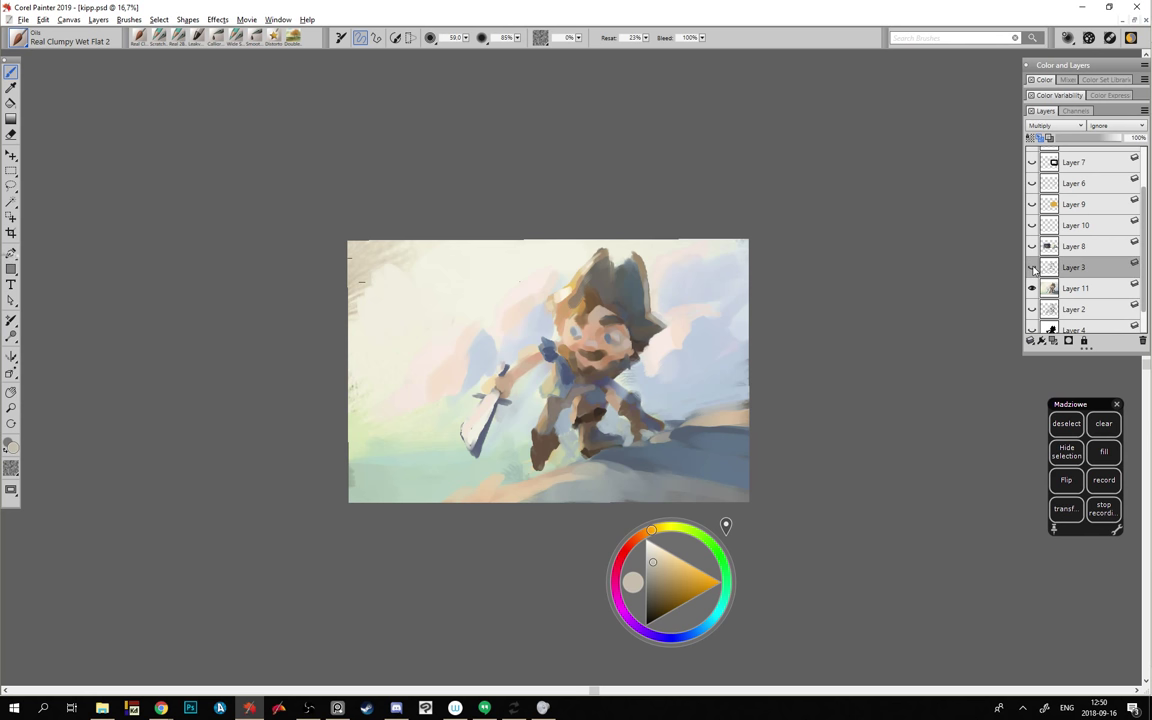
pyautogui.click(1032, 267)
pyautogui.keyDown('alt'); pyautogui.click(377, 437); pyautogui.keyUp('alt')
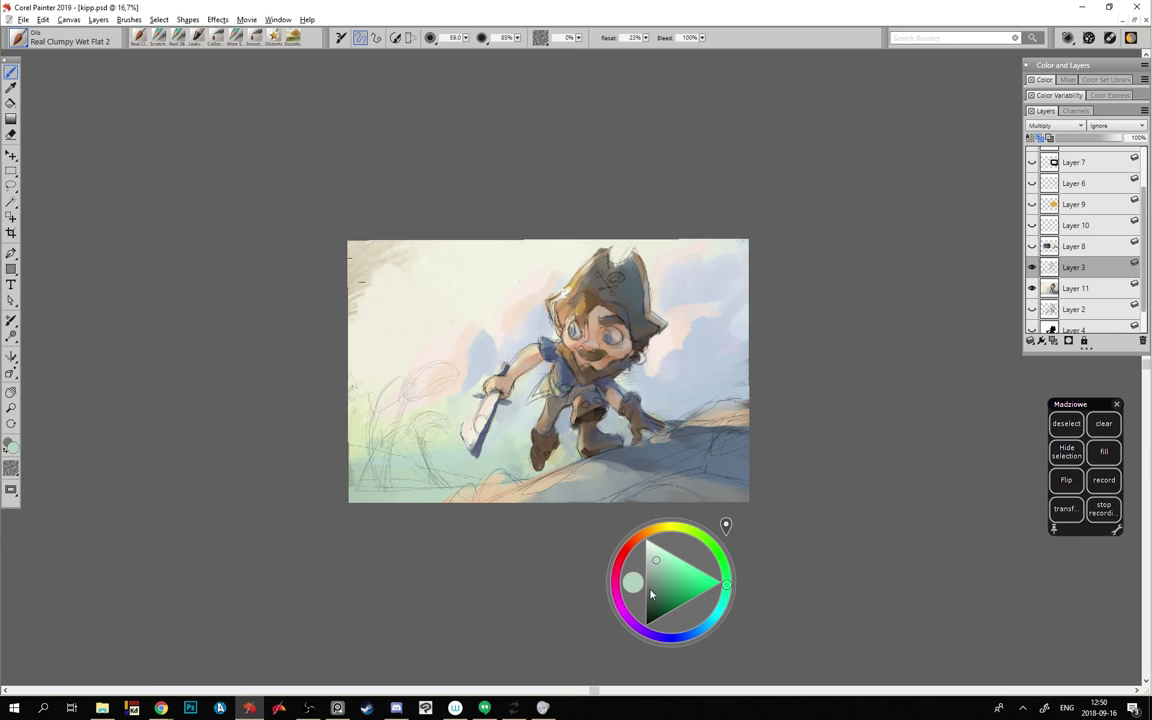
pyautogui.click(657, 577)
pyautogui.hotkey('alt', 'Tab')
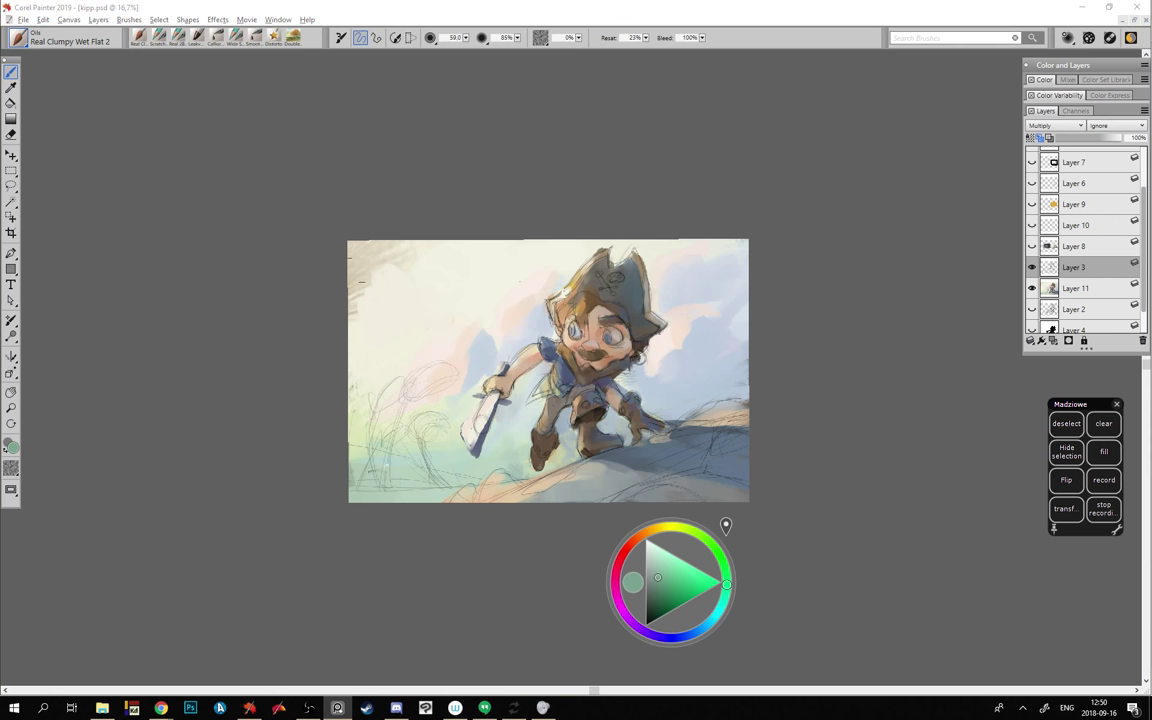
pyautogui.keyDown('alt'); pyautogui.click(453, 417); pyautogui.keyUp('alt')
pyautogui.moveTo(436, 433)
pyautogui.mouseDown()
pyautogui.moveTo(420, 462)
pyautogui.moveTo(405, 455)
pyautogui.mouseUp()
pyautogui.hotkey('ctrl', 'z')
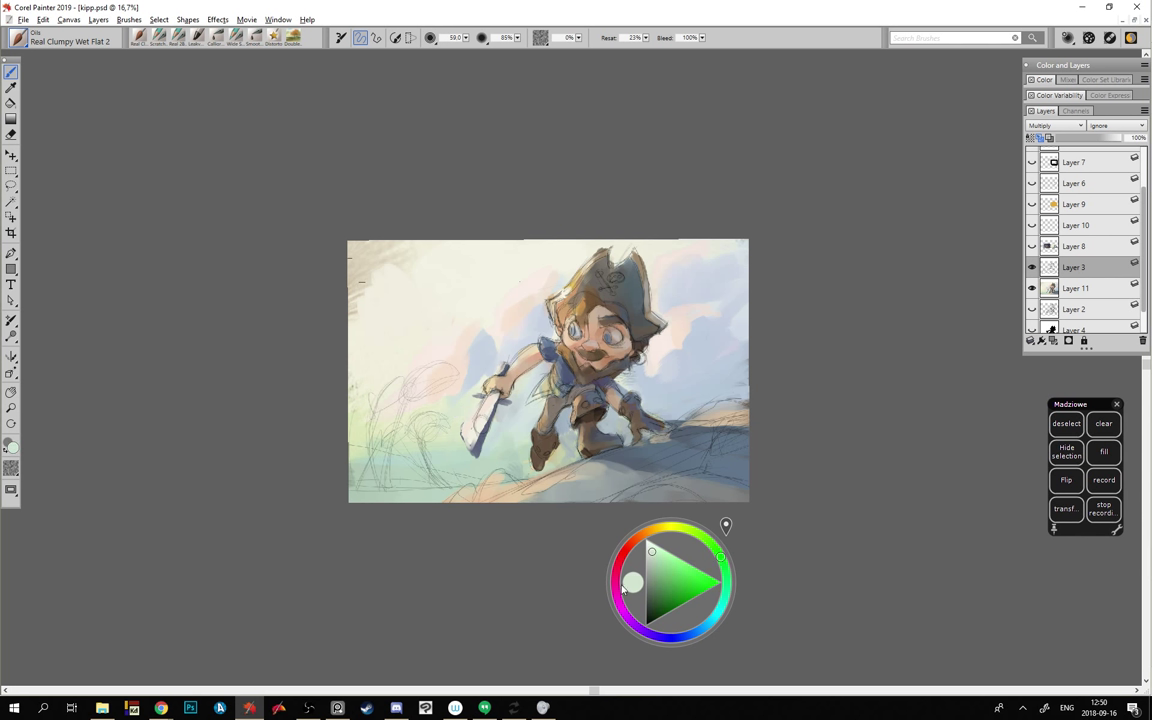
# - Paint sampled pale green on Layer 11 below the sword and across the painting's lower-left background
pyautogui.click(1075, 288)
pyautogui.keyDown('alt'); pyautogui.click(457, 426); pyautogui.keyUp('alt')
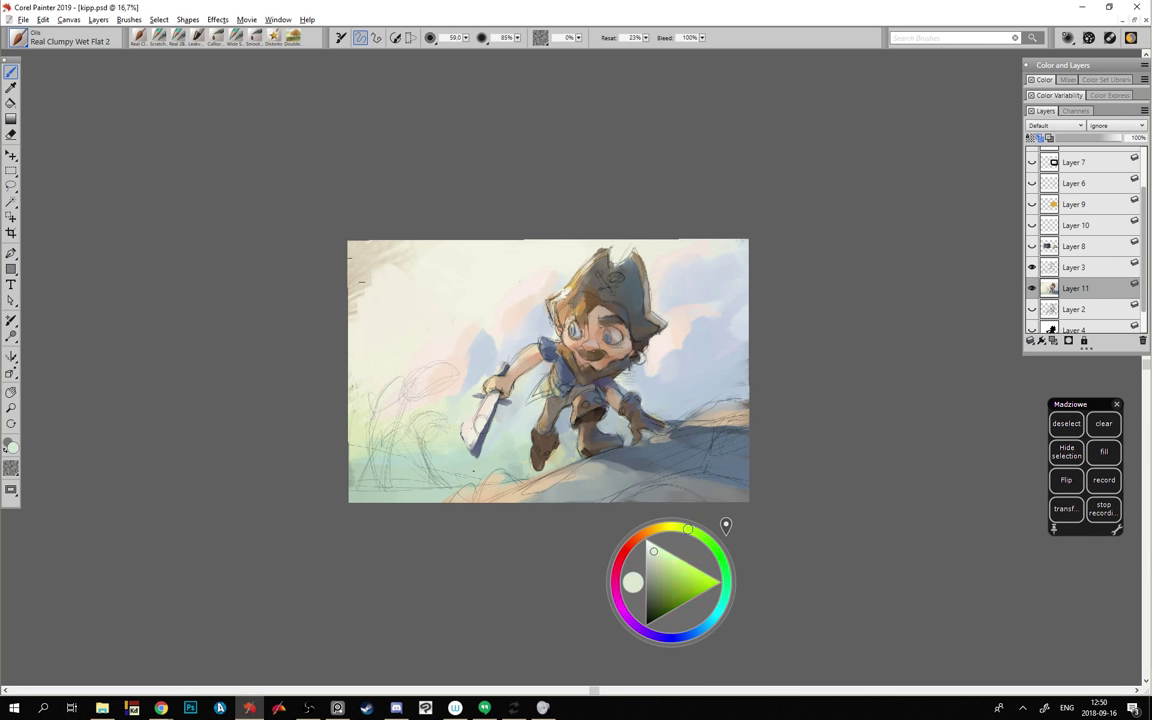
pyautogui.moveTo(474, 458)
pyautogui.mouseDown()
pyautogui.moveTo(462, 474)
pyautogui.moveTo(424, 478)
pyautogui.moveTo(518, 464)
pyautogui.moveTo(528, 480)
pyautogui.mouseUp()
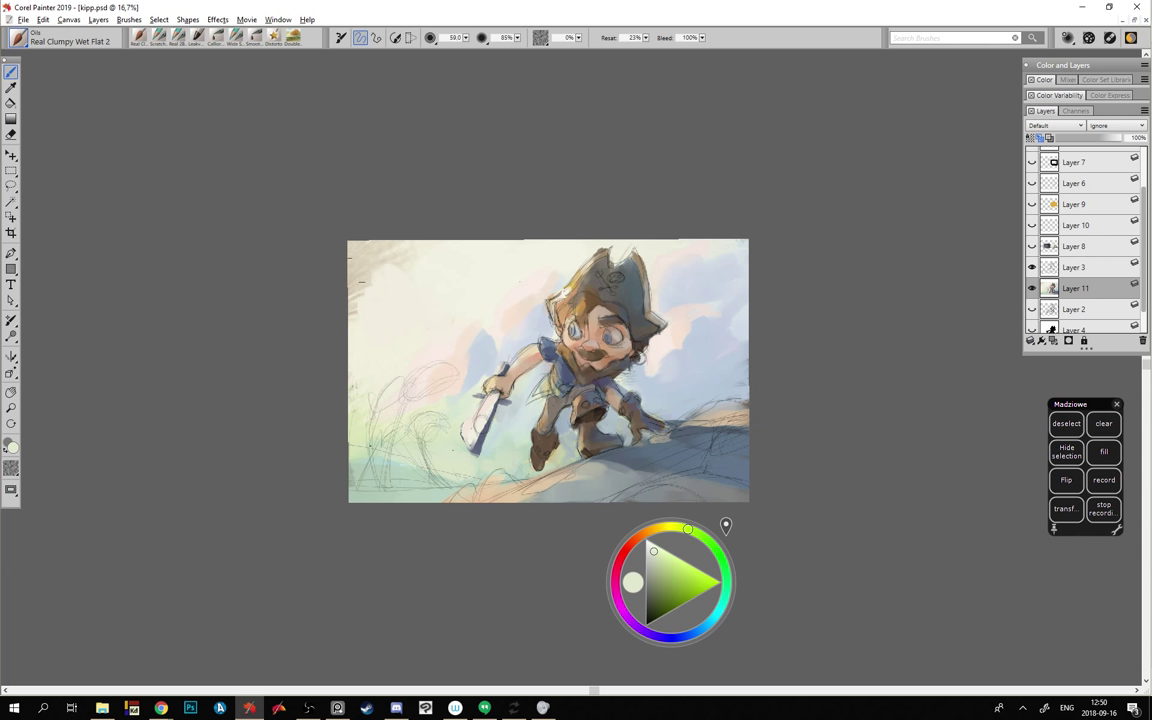
pyautogui.moveTo(435, 478); pyautogui.dragTo(360, 472)
# - Block in a second slope in the painting's lower-left corner with muted grey, sampled peach and warm beige
pyautogui.click(652, 570)
pyautogui.click(663, 528)
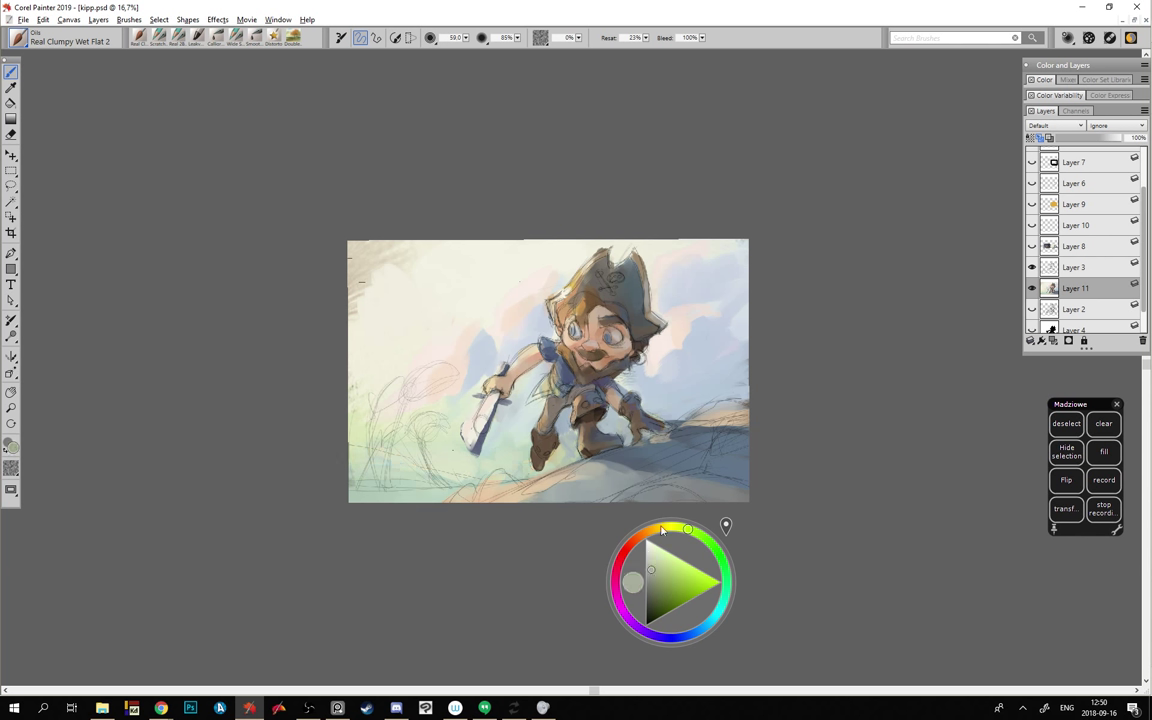
pyautogui.moveTo(446, 488)
pyautogui.mouseDown()
pyautogui.moveTo(350, 450)
pyautogui.moveTo(367, 496)
pyautogui.mouseUp()
pyautogui.keyDown('alt'); pyautogui.click(458, 502); pyautogui.keyUp('alt')
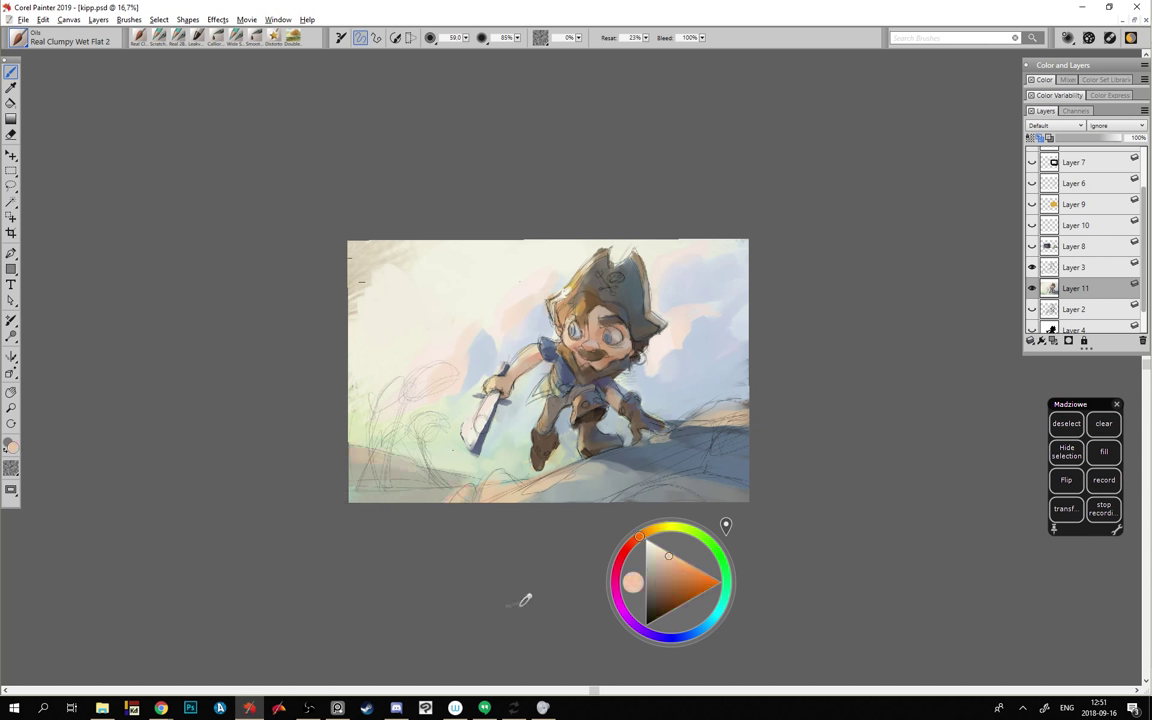
pyautogui.click(663, 564)
pyautogui.click(655, 533)
pyautogui.click(657, 563)
pyautogui.moveTo(356, 470)
pyautogui.mouseDown()
pyautogui.moveTo(431, 469)
pyautogui.moveTo(358, 472)
pyautogui.moveTo(429, 477)
pyautogui.moveTo(365, 488)
pyautogui.moveTo(415, 498)
pyautogui.moveTo(354, 506)
pyautogui.mouseUp()
pyautogui.click(653, 556)
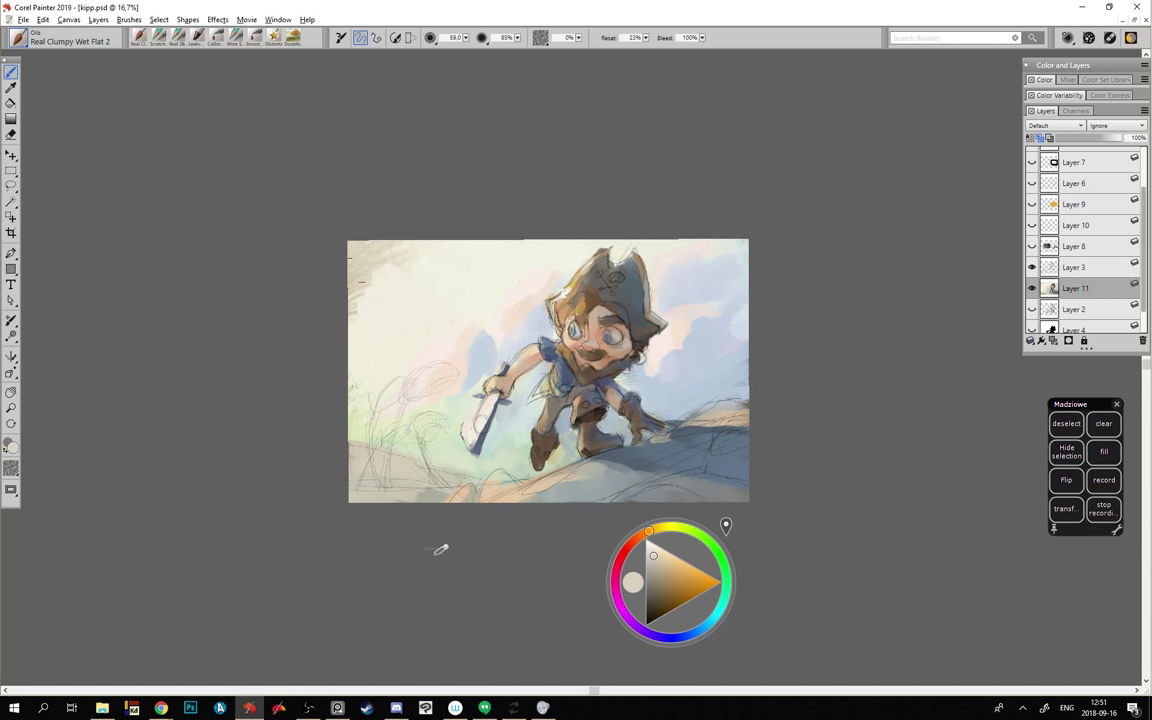
# - Try to block in the sketched curling plants in the lower-left area with a muted grey-brown
pyautogui.moveTo(653, 563)
pyautogui.mouseDown()
pyautogui.moveTo(655, 583)
pyautogui.moveTo(646, 552)
pyautogui.mouseUp()
pyautogui.moveTo(336, 414); pyautogui.dragTo(333, 418)
pyautogui.moveTo(648, 571); pyautogui.dragTo(656, 574)
pyautogui.moveTo(389, 448)
pyautogui.mouseDown()
pyautogui.moveTo(434, 424)
pyautogui.moveTo(424, 426)
pyautogui.mouseUp()
pyautogui.moveTo(411, 383)
pyautogui.mouseDown()
pyautogui.moveTo(382, 484)
pyautogui.moveTo(382, 406)
pyautogui.moveTo(404, 376)
pyautogui.moveTo(429, 372)
pyautogui.moveTo(436, 383)
pyautogui.moveTo(432, 345)
pyautogui.moveTo(399, 385)
pyautogui.mouseUp()
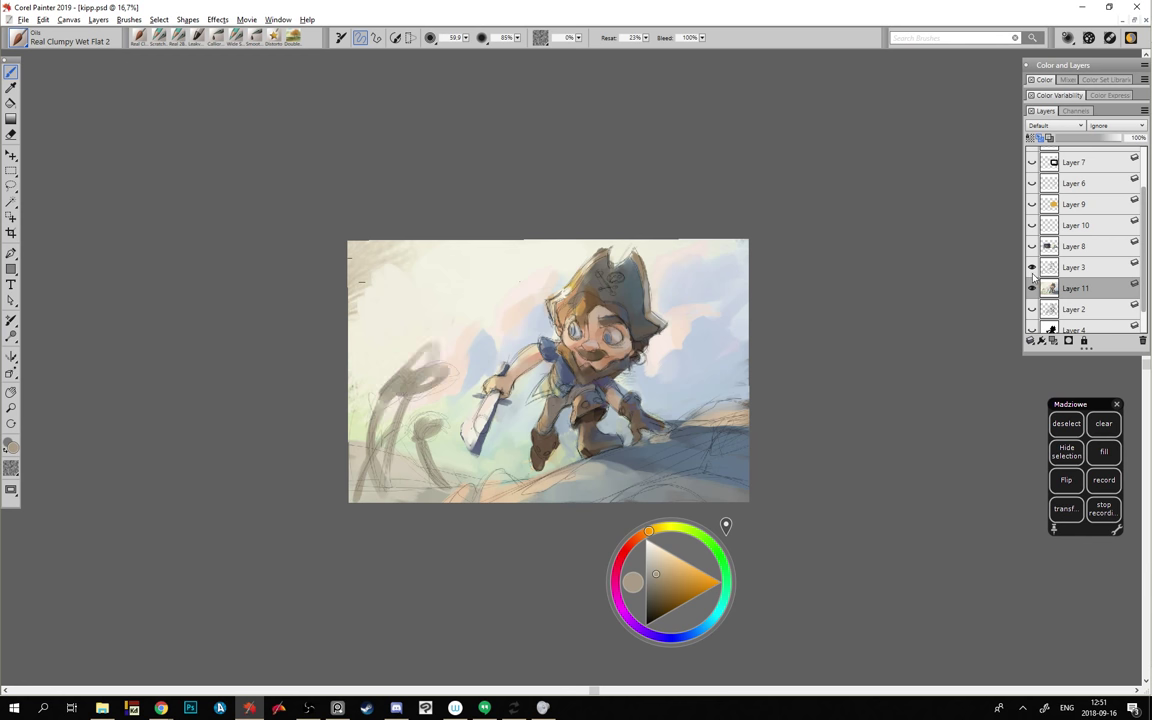
# - Hide sketch Layer 3 and try dabbing grey-brown plant shapes over the lower-left slope on Layer 11
pyautogui.click(1036, 267)
pyautogui.click(1032, 268)
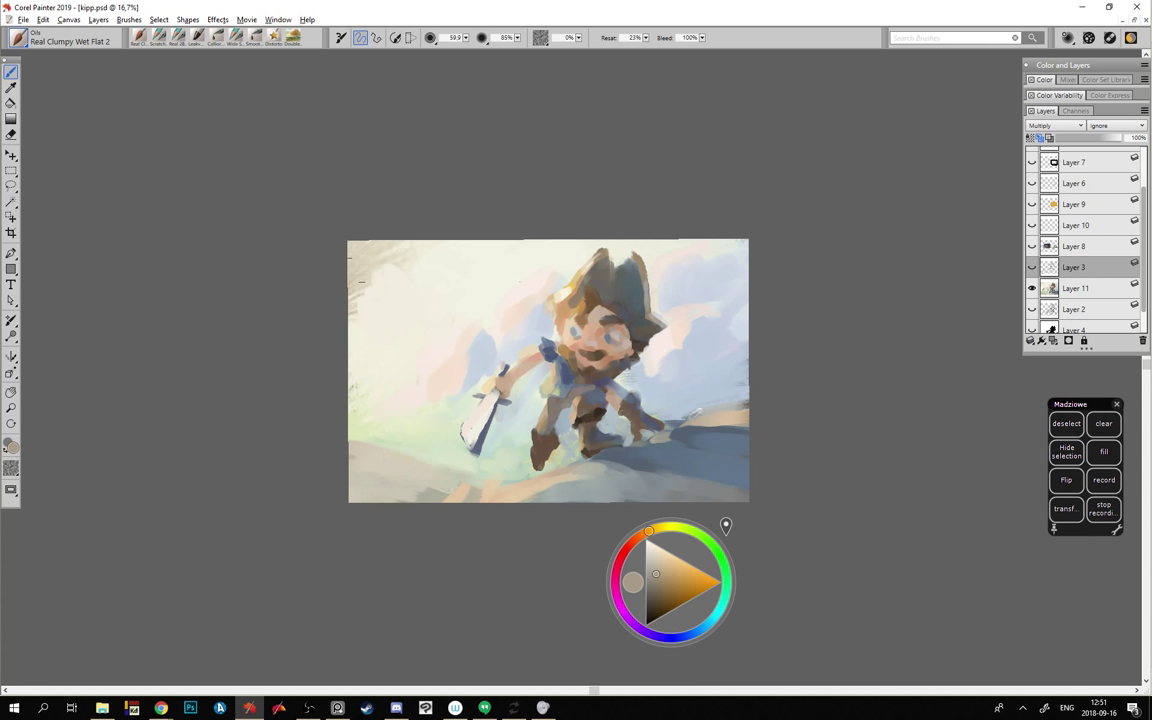
pyautogui.click(1066, 290)
pyautogui.moveTo(369, 461)
pyautogui.mouseDown()
pyautogui.moveTo(396, 483)
pyautogui.moveTo(405, 443)
pyautogui.moveTo(430, 466)
pyautogui.moveTo(379, 412)
pyautogui.mouseUp()
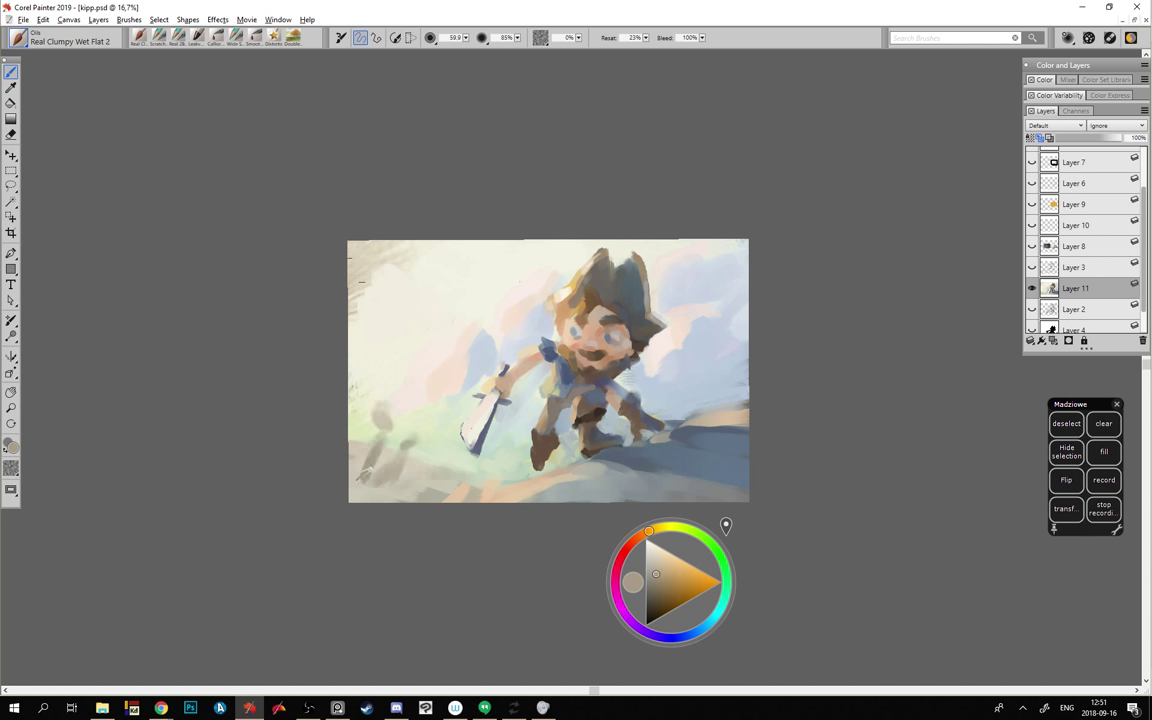
pyautogui.moveTo(394, 480)
pyautogui.mouseDown()
pyautogui.moveTo(416, 482)
pyautogui.moveTo(436, 452)
pyautogui.moveTo(352, 492)
pyautogui.mouseUp()
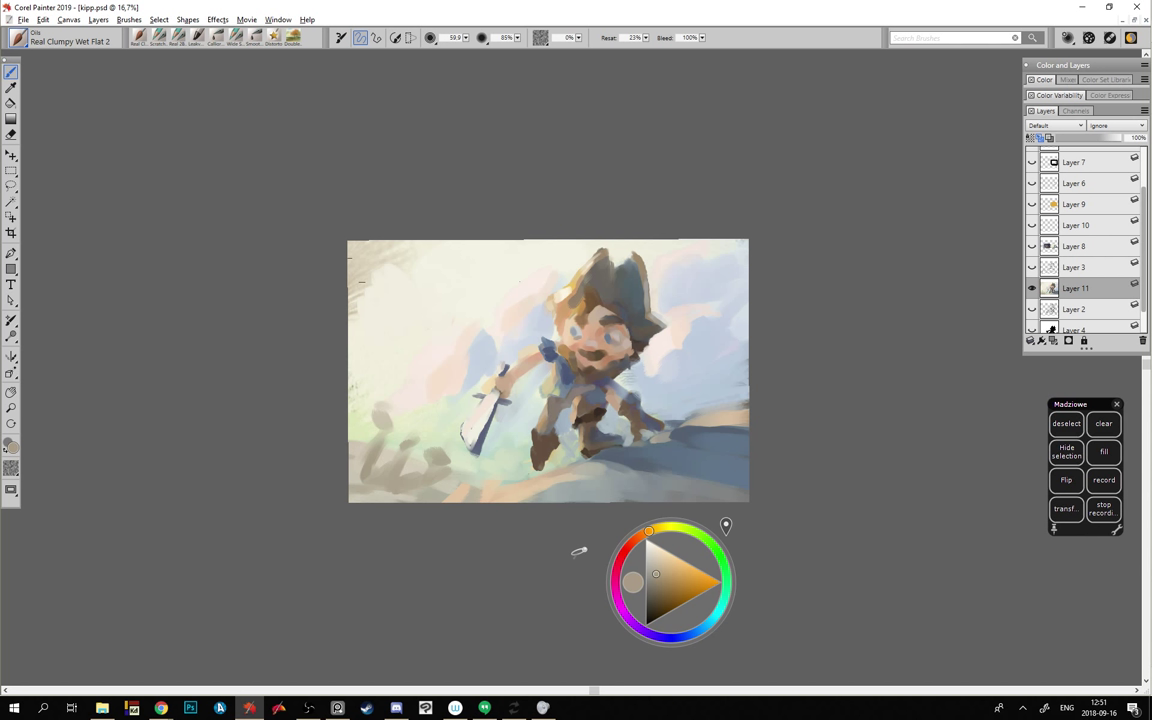
# - Undo the grey-brown plant strokes on the lower-left slope
pyautogui.hotkey('ctrl', 'z')
pyautogui.hotkey('ctrl', 'z')
pyautogui.hotkey('ctrl', 'z')
pyautogui.hotkey('ctrl', 'z')
pyautogui.hotkey('ctrl', 'z')
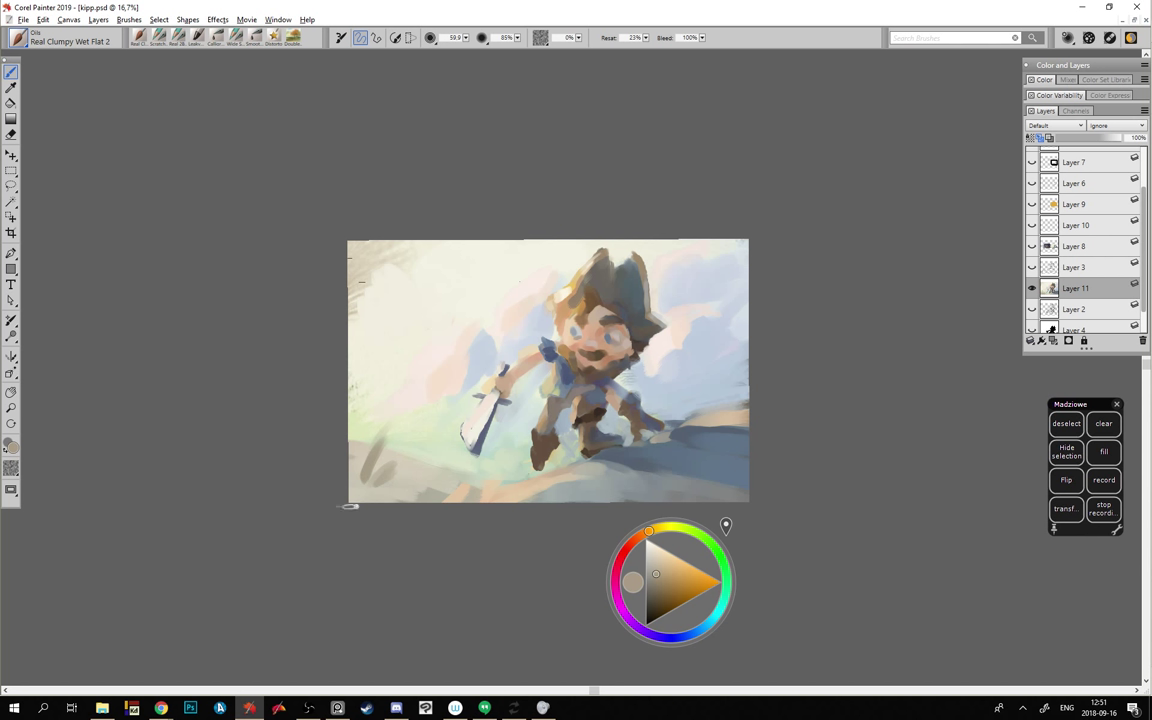
pyautogui.hotkey('ctrl', 'z')
pyautogui.hotkey('ctrl', 'z')
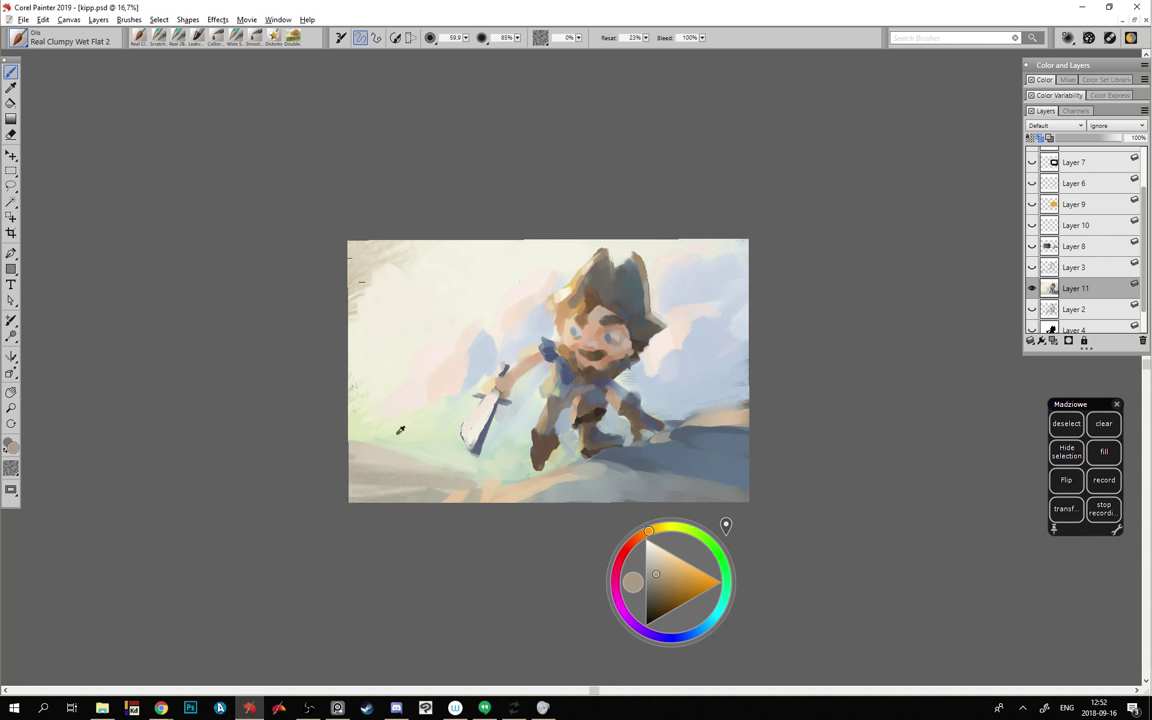
# - Paint the foreground below the lower-left slope with pale blue and blue-green tones sampled around the sword
pyautogui.keyDown('alt'); pyautogui.click(390, 480); pyautogui.keyUp('alt')
pyautogui.moveTo(440, 490); pyautogui.dragTo(356, 499)
pyautogui.keyDown('alt'); pyautogui.click(514, 427); pyautogui.keyUp('alt')
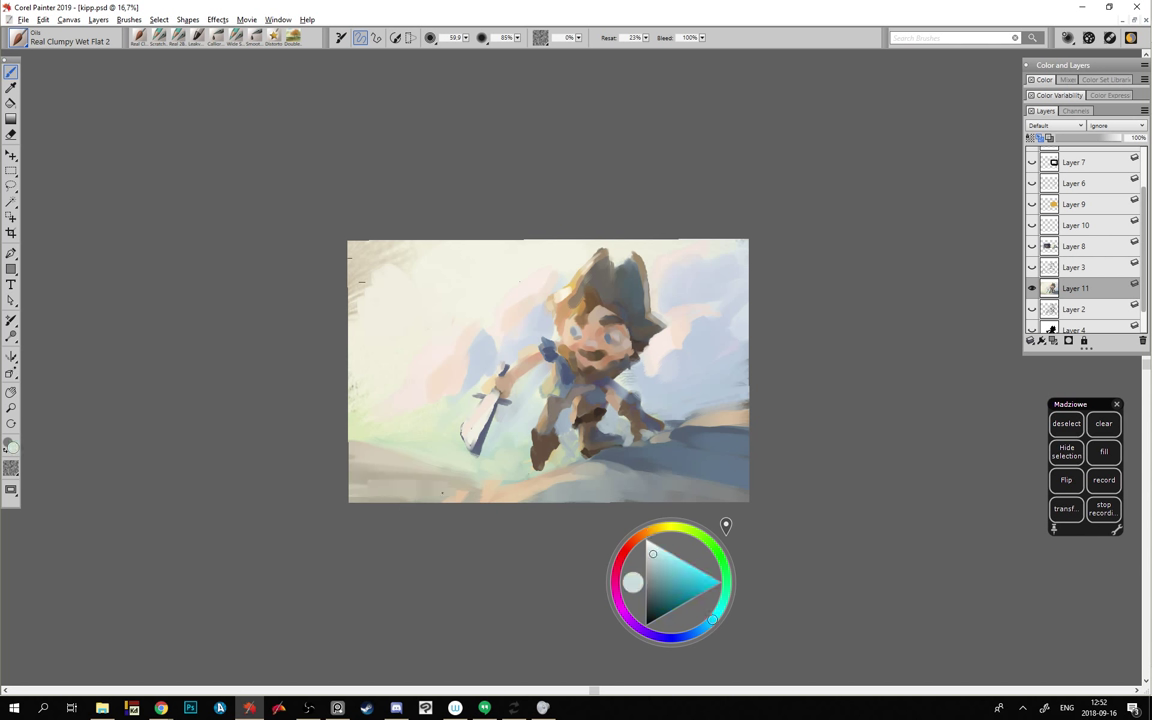
pyautogui.moveTo(448, 496)
pyautogui.mouseDown()
pyautogui.moveTo(356, 485)
pyautogui.moveTo(455, 485)
pyautogui.moveTo(350, 483)
pyautogui.mouseUp()
pyautogui.keyDown('alt'); pyautogui.click(416, 498); pyautogui.keyUp('alt')
pyautogui.keyDown('alt'); pyautogui.click(495, 442); pyautogui.keyUp('alt')
pyautogui.keyDown('alt'); pyautogui.click(499, 443); pyautogui.keyUp('alt')
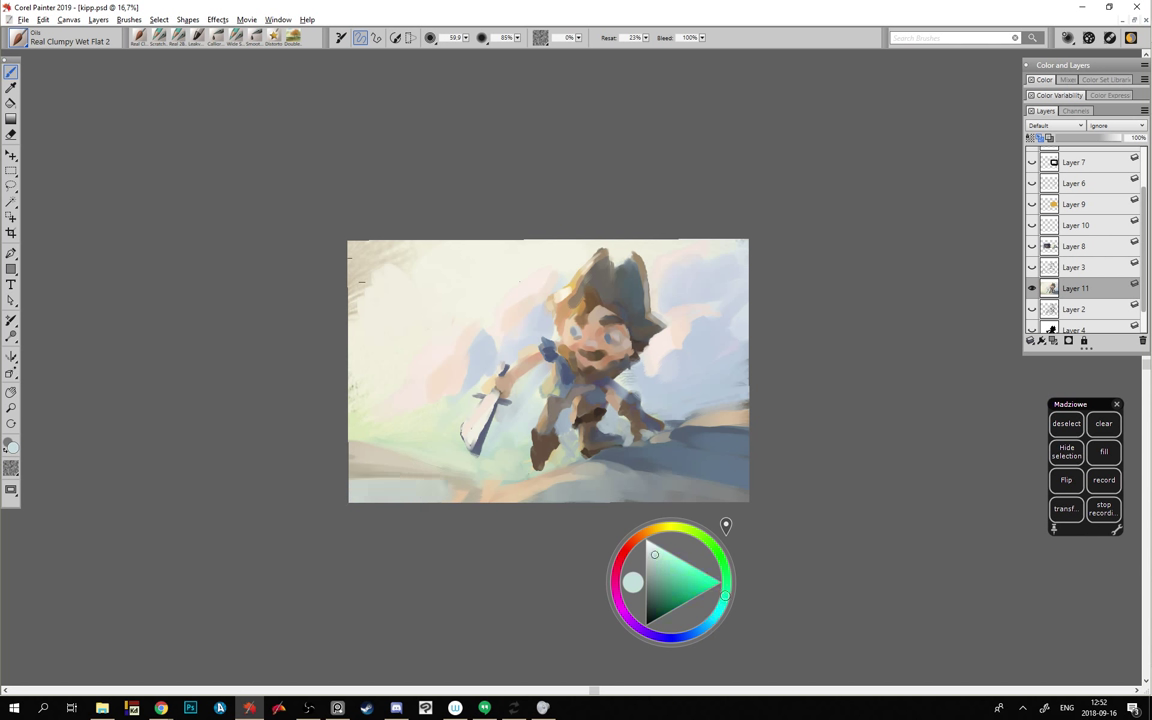
pyautogui.moveTo(448, 488); pyautogui.dragTo(350, 491)
pyautogui.moveTo(350, 497); pyautogui.dragTo(440, 498)
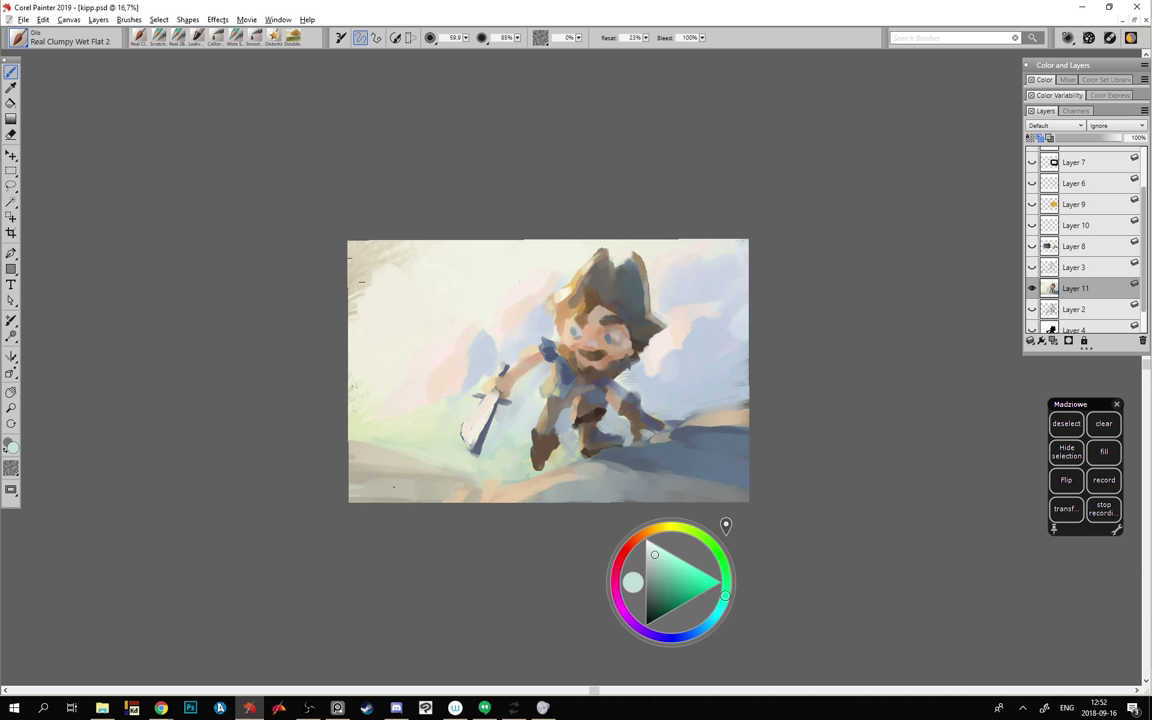
pyautogui.moveTo(356, 495)
pyautogui.mouseDown()
pyautogui.moveTo(467, 482)
pyautogui.moveTo(368, 501)
pyautogui.moveTo(417, 487)
pyautogui.mouseUp()
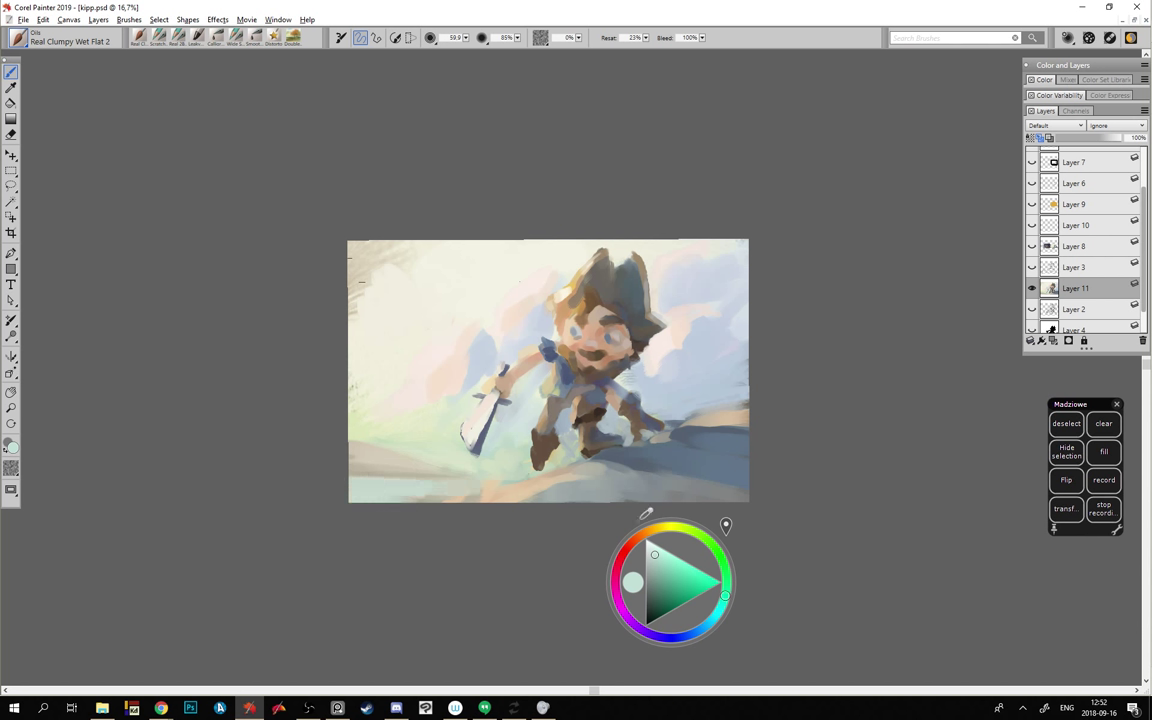
# - Refine the lower-left slope with a light warm grey, its own beige and pale green sampled from the background
pyautogui.click(649, 531)
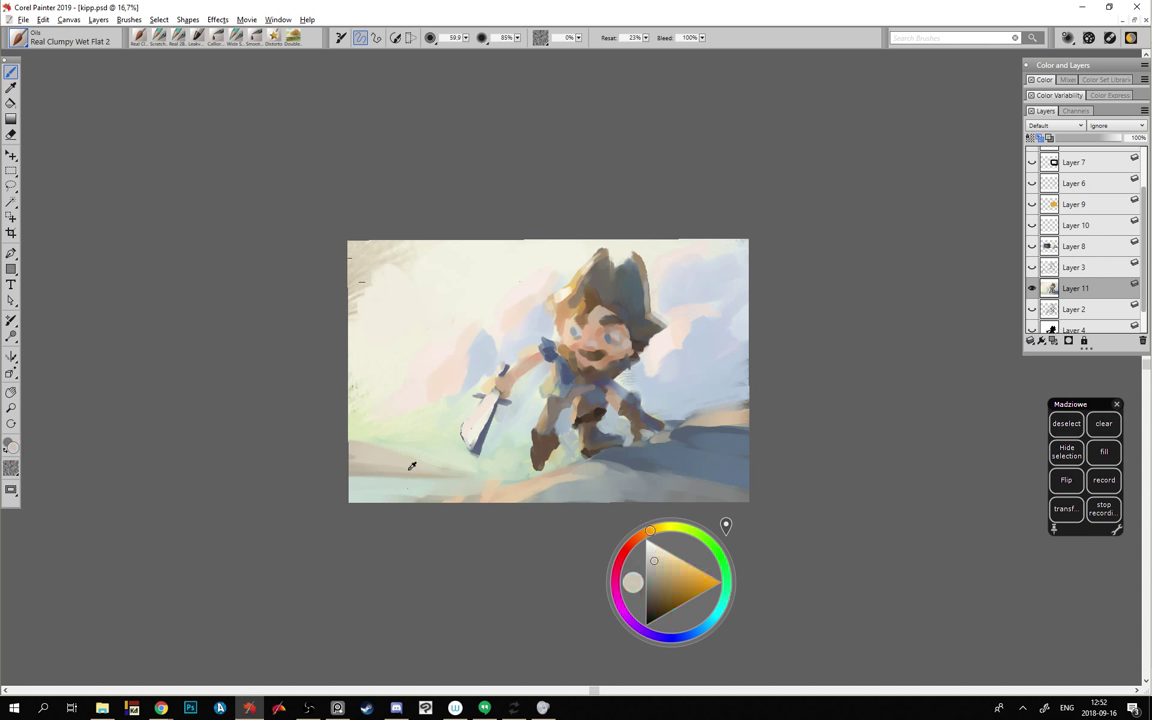
pyautogui.keyDown('alt'); pyautogui.click(369, 467); pyautogui.keyUp('alt')
pyautogui.keyDown('alt'); pyautogui.click(427, 440); pyautogui.keyUp('alt')
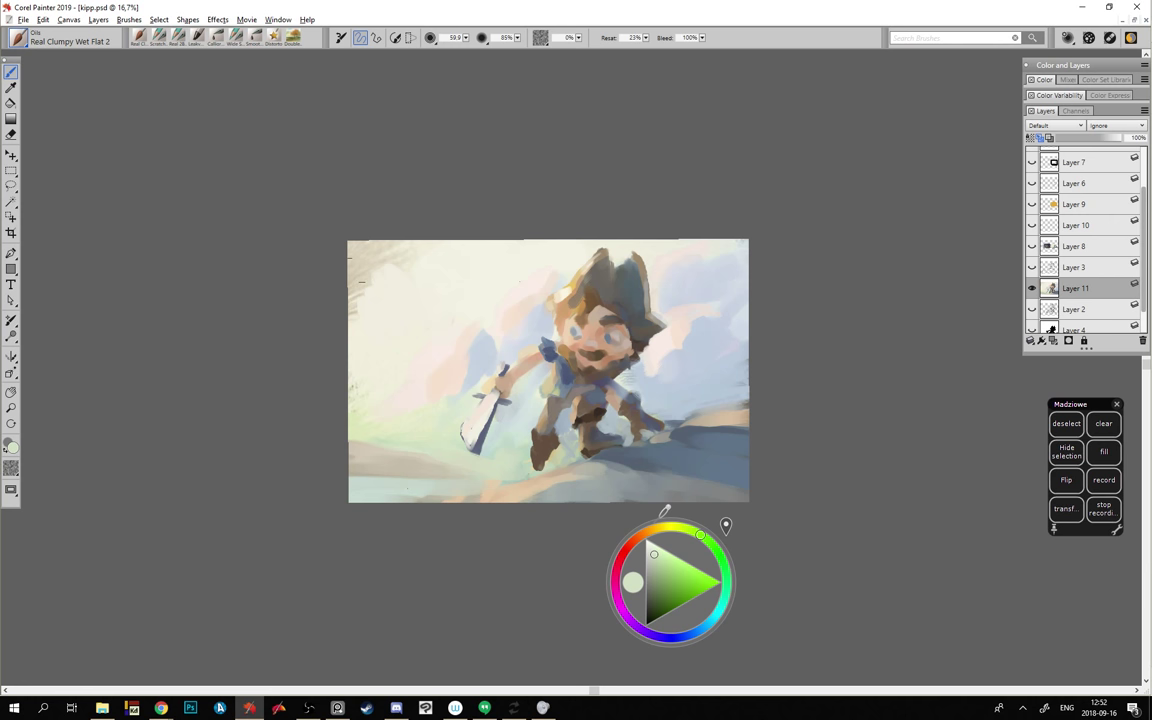
# - Show the sketch on Layer 3 over the painting, keeping its blend mode at Multiply
pyautogui.click(1033, 267)
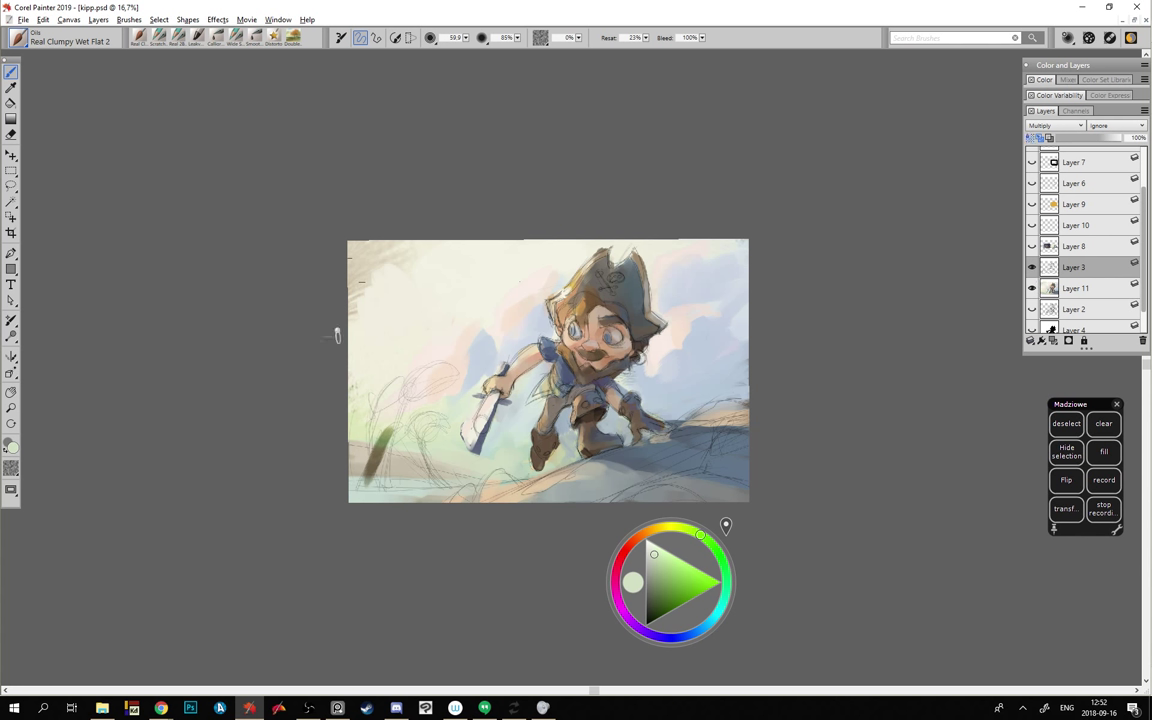
pyautogui.click(1053, 125)
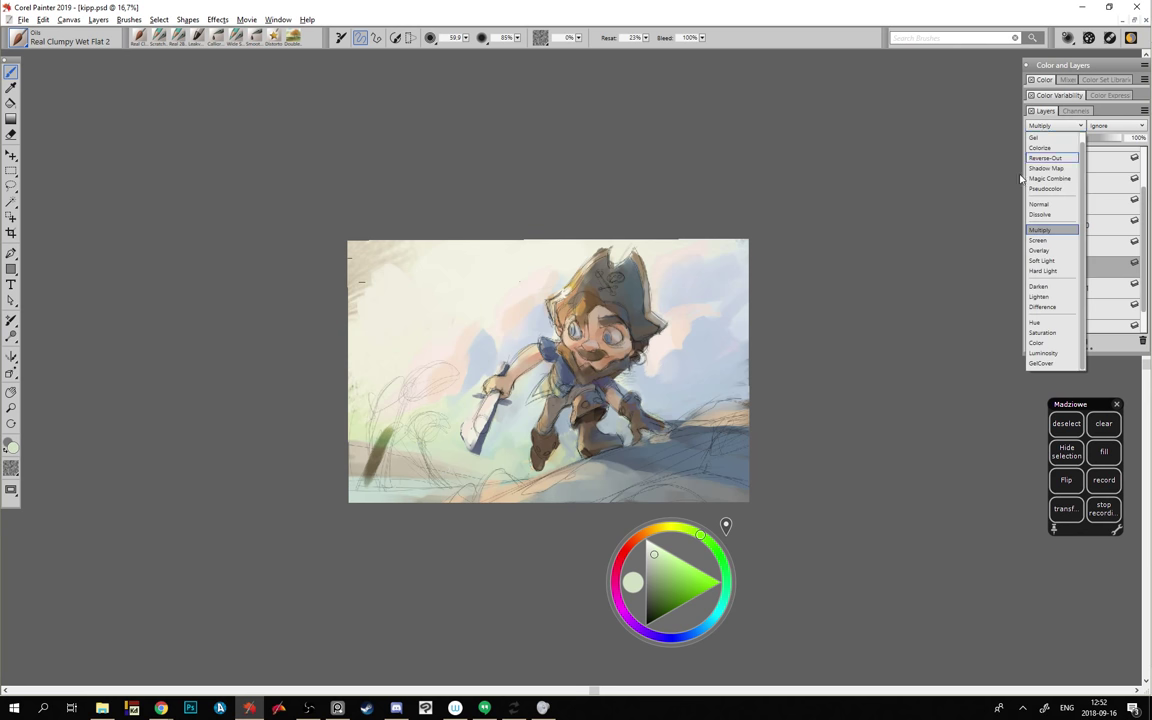
pyautogui.click(1040, 232)
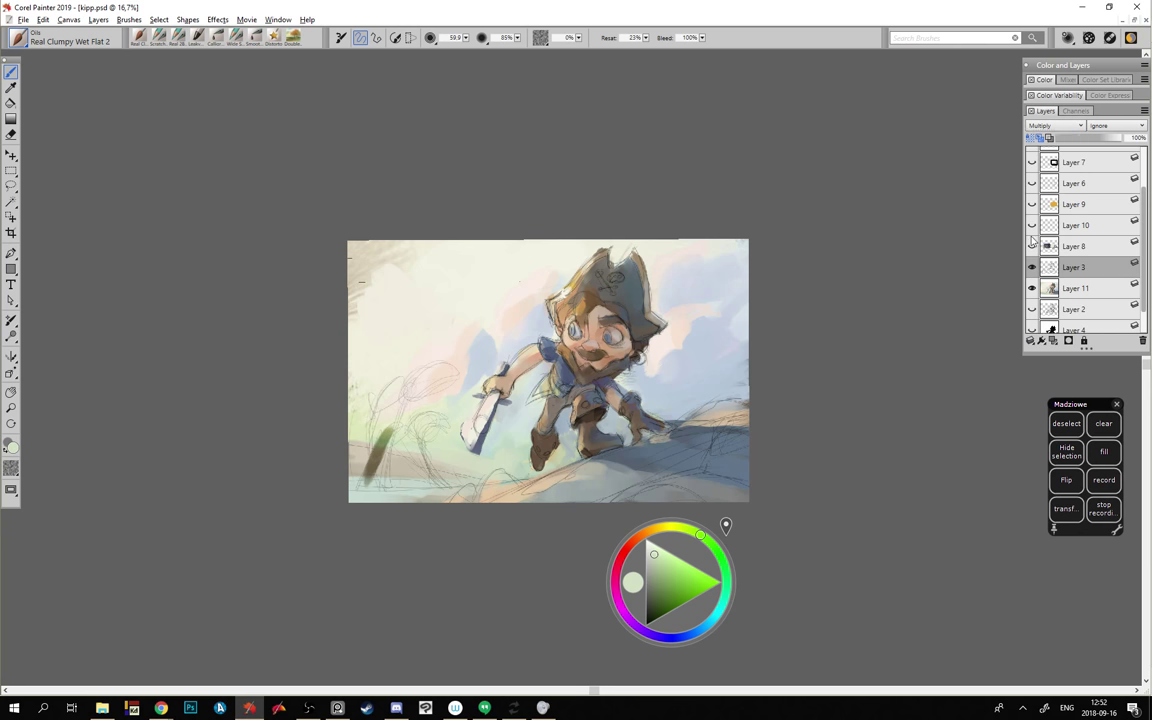
# - Recolour the Layer 3 sketch lines with the salmon skin tone sampled from the pirate's face, brushing over the figure and filling the rest
pyautogui.keyDown('alt'); pyautogui.click(600, 335); pyautogui.keyUp('alt')
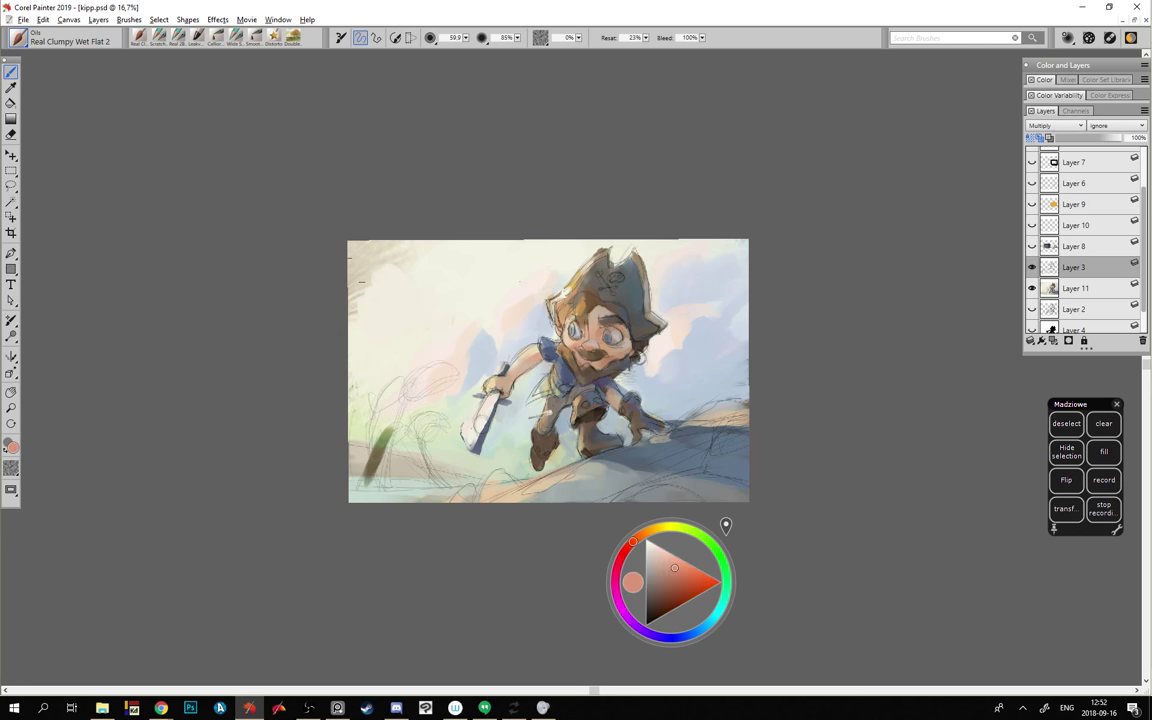
pyautogui.moveTo(536, 368)
pyautogui.mouseDown()
pyautogui.moveTo(541, 384)
pyautogui.moveTo(527, 321)
pyautogui.moveTo(522, 330)
pyautogui.moveTo(595, 326)
pyautogui.moveTo(582, 278)
pyautogui.moveTo(637, 262)
pyautogui.mouseUp()
pyautogui.moveTo(648, 356); pyautogui.dragTo(636, 372)
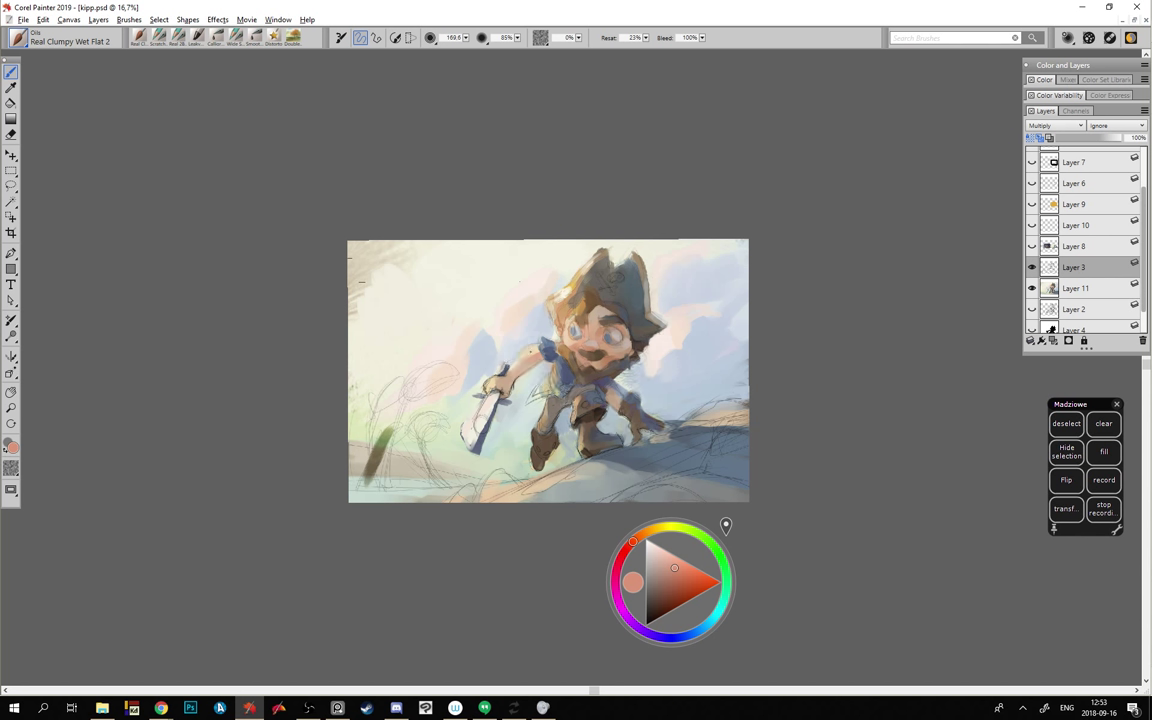
pyautogui.moveTo(499, 390); pyautogui.dragTo(476, 428)
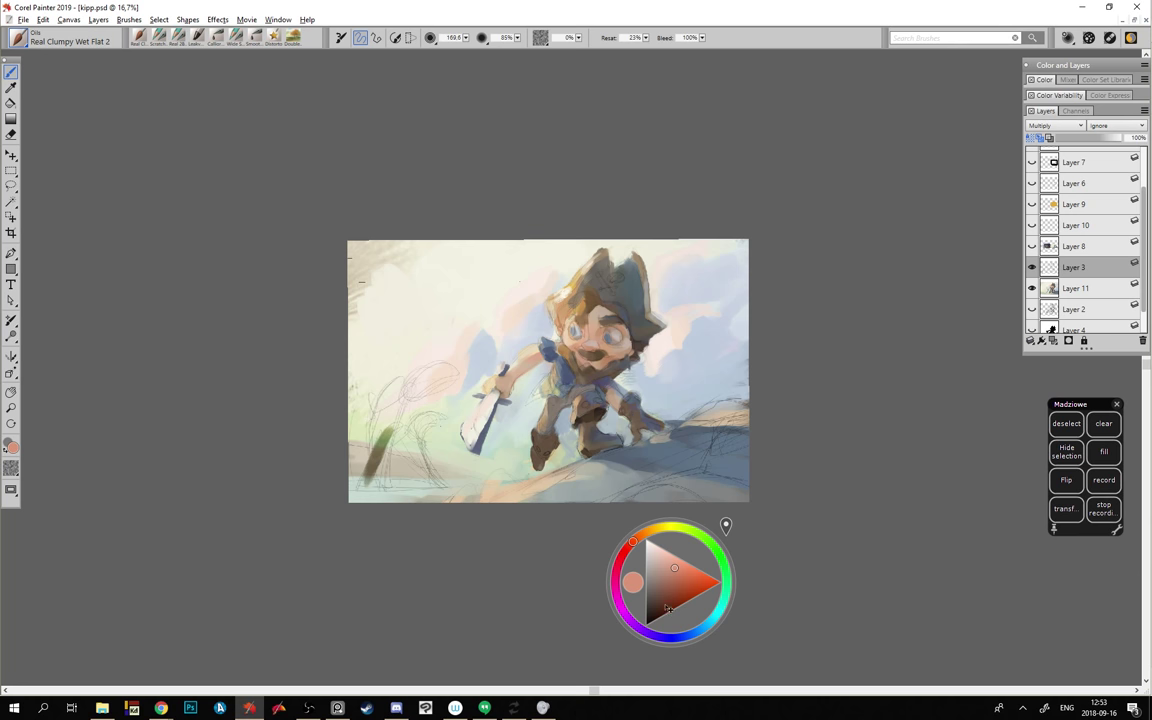
pyautogui.hotkey('ctrl', 'f')
pyautogui.click(537, 350)
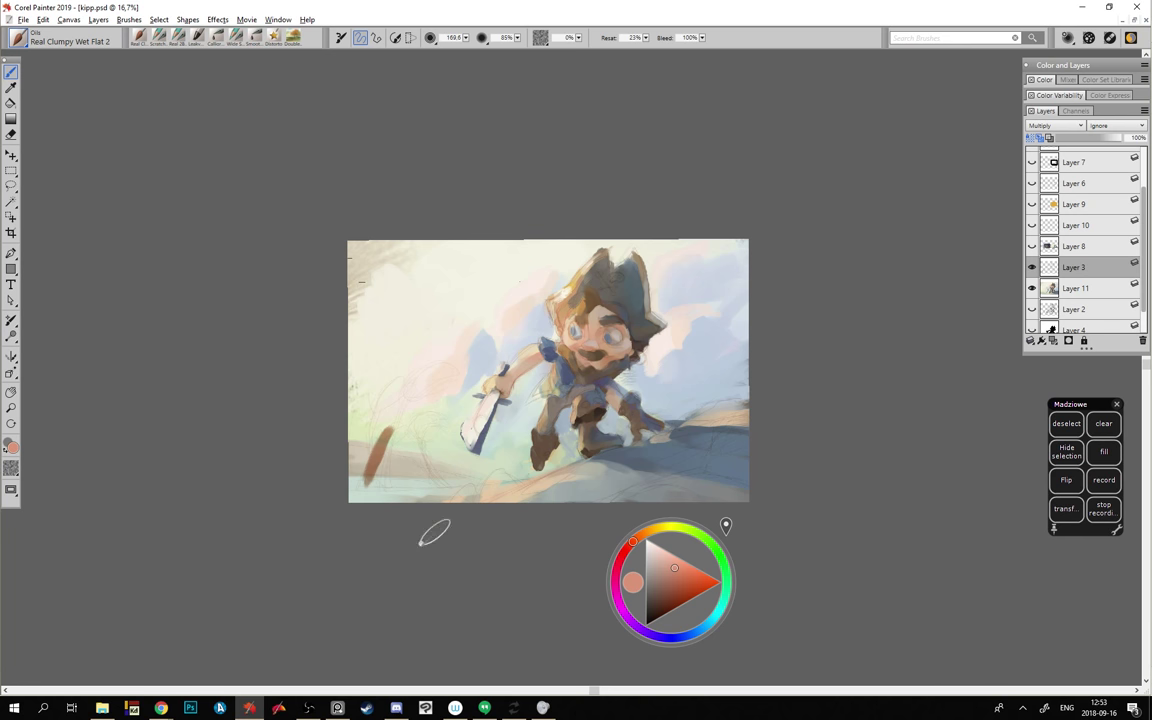
# - Erase the thick slanted mark over the lower-left slope on Layer 3 and sample the salmon tone again
pyautogui.press('n')
pyautogui.moveTo(380, 451)
pyautogui.mouseDown()
pyautogui.moveTo(388, 429)
pyautogui.moveTo(366, 476)
pyautogui.mouseUp()
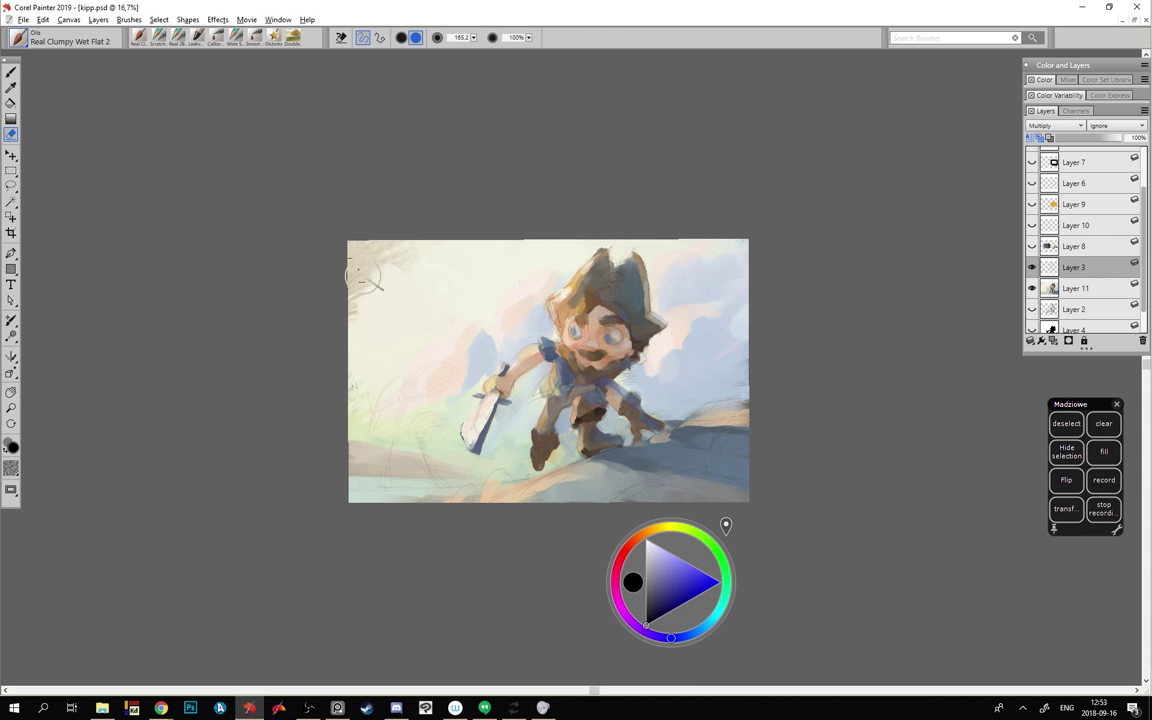
pyautogui.keyDown('alt'); pyautogui.click(322, 233); pyautogui.keyUp('alt')
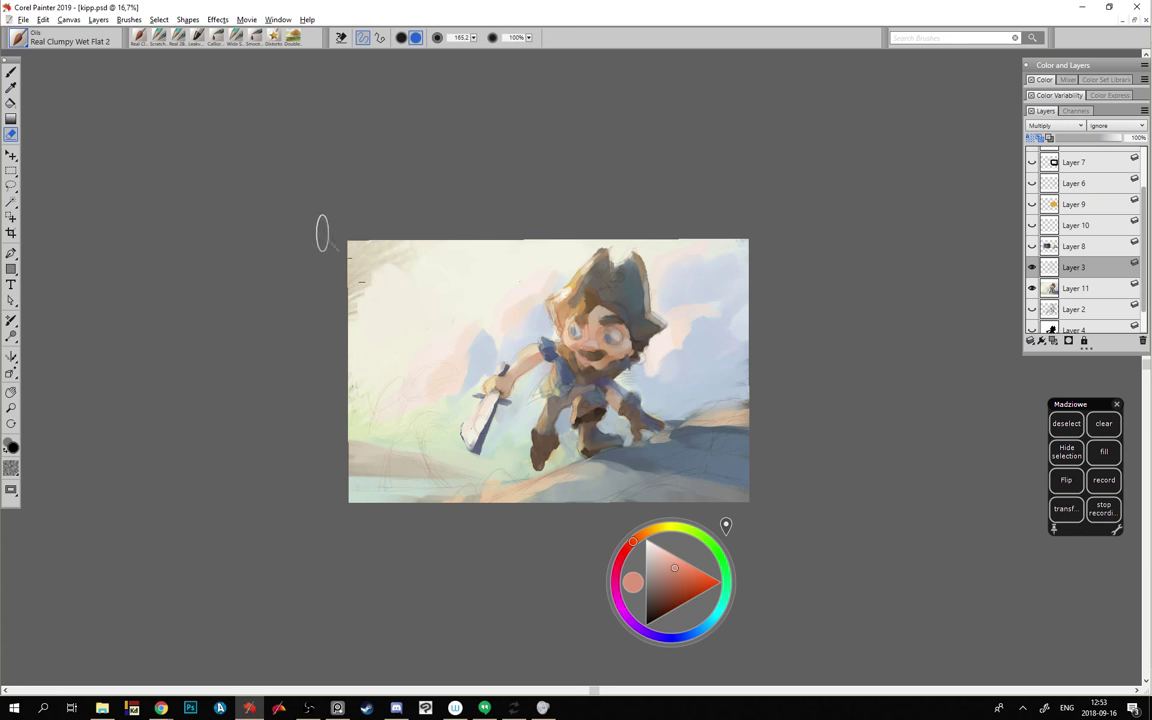
# - View the painting at 25% and move the floating colour wheel beside the canvas's upper-left edge
pyautogui.click(12, 408)
pyautogui.click(468, 397)
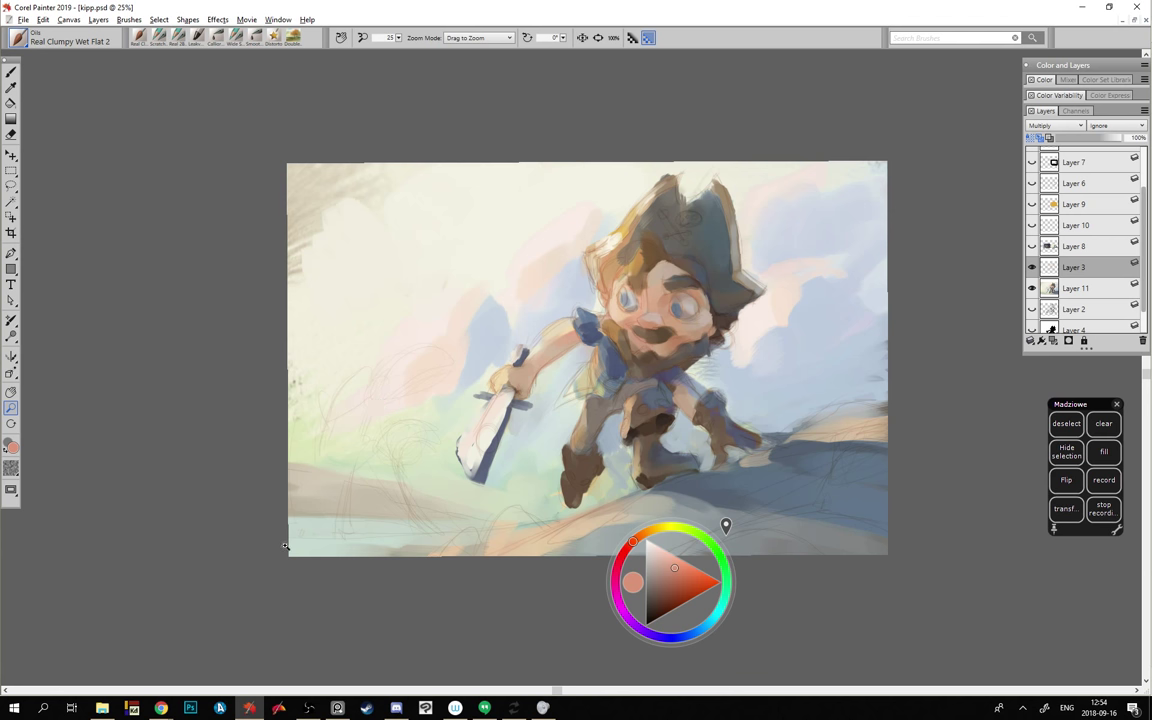
pyautogui.moveTo(642, 610); pyautogui.dragTo(145, 326)
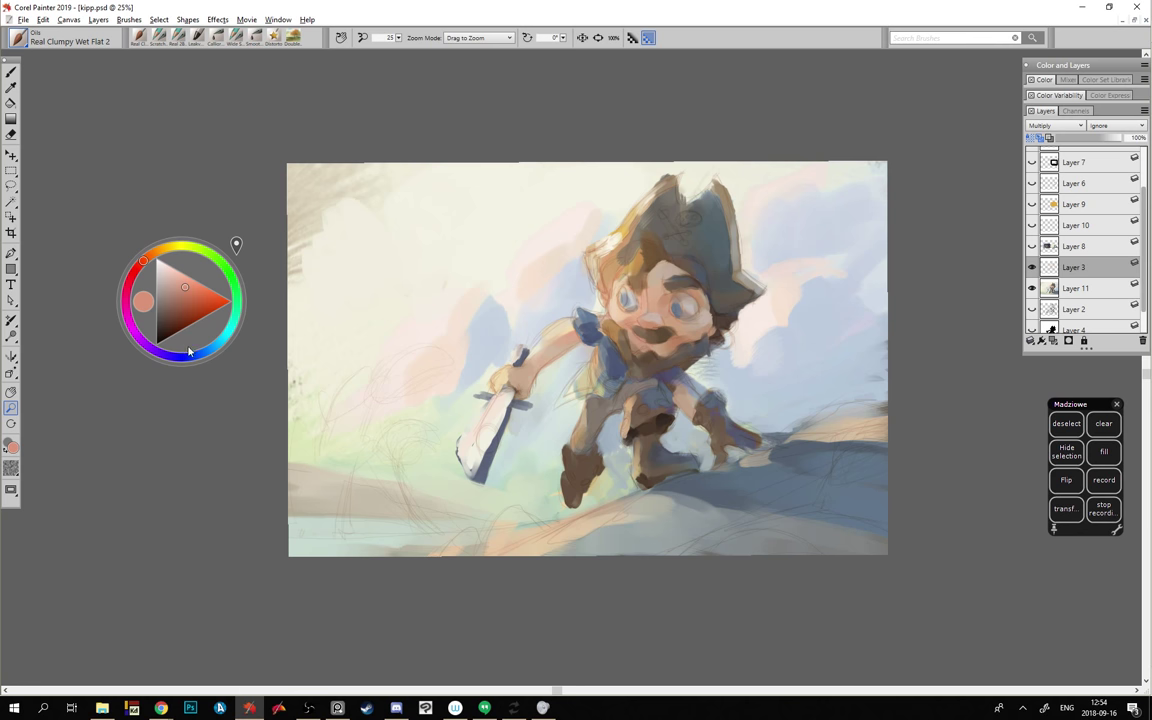
pyautogui.moveTo(177, 345)
pyautogui.mouseDown()
pyautogui.moveTo(184, 359)
pyautogui.moveTo(188, 331)
pyautogui.mouseUp()
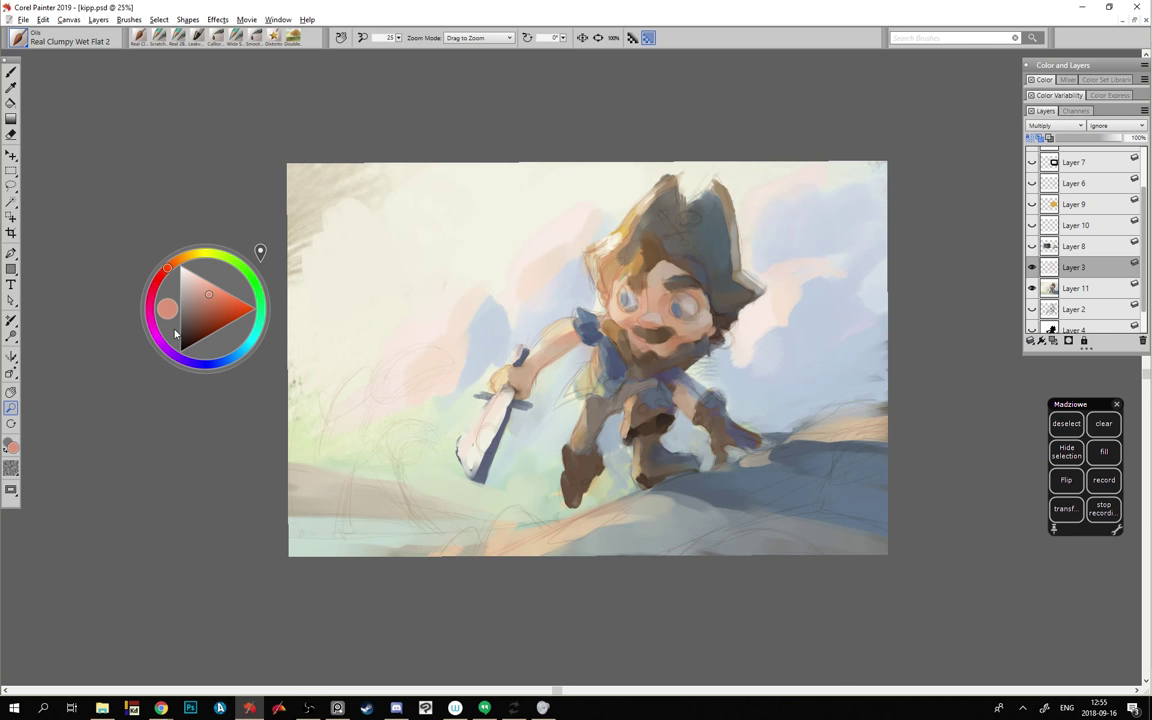
pyautogui.moveTo(226, 281); pyautogui.dragTo(222, 206)
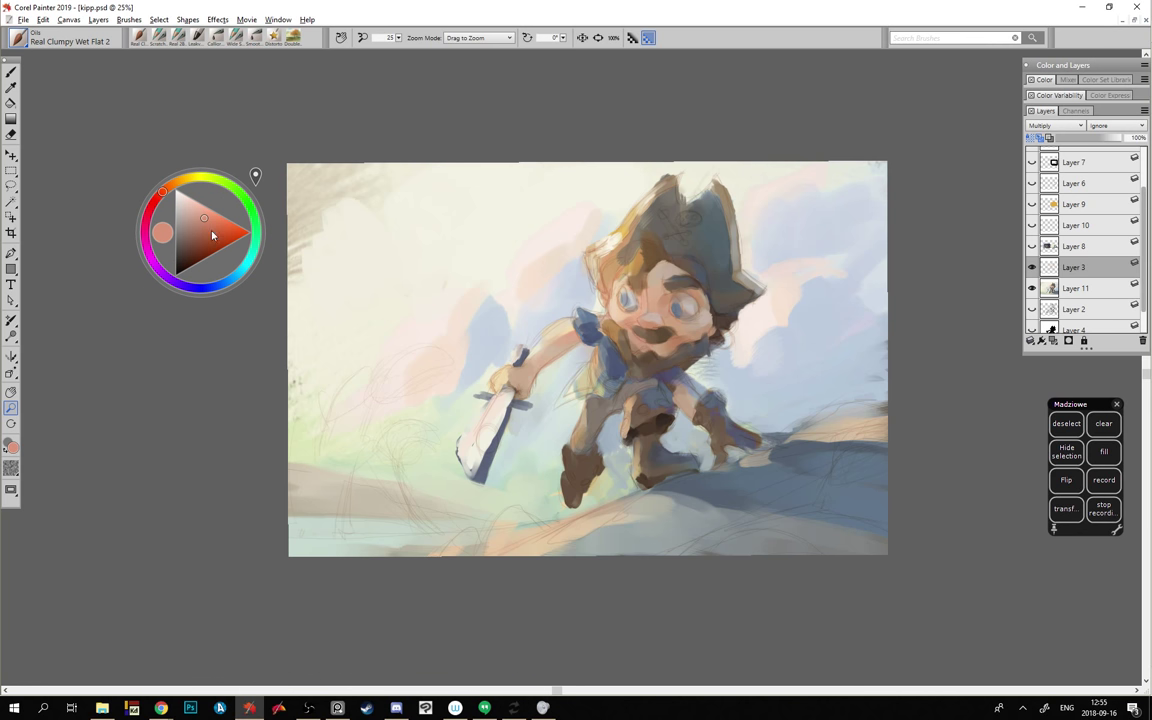
pyautogui.moveTo(213, 278); pyautogui.dragTo(263, 301)
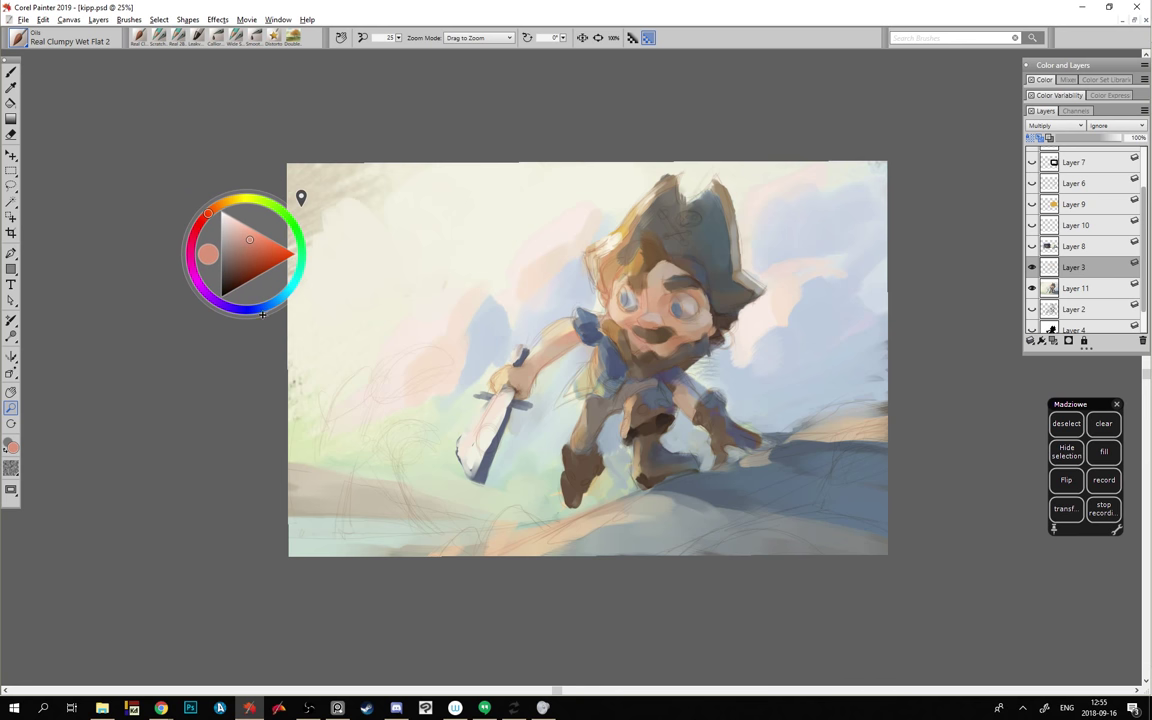
# - Set the paint brush size to 46.8 and flip the canvas horizontally to check the composition, leaving it mirrored
pyautogui.click(11, 70)
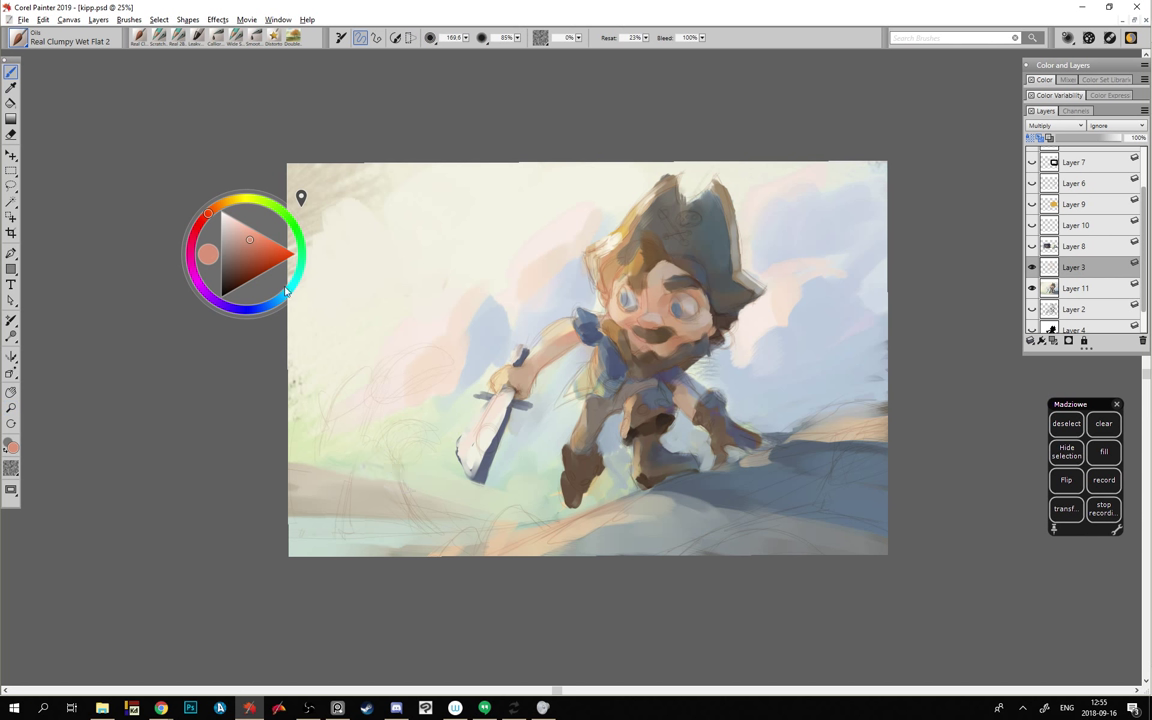
pyautogui.moveTo(475, 403); pyautogui.dragTo(463, 408)
pyautogui.click(1066, 480)
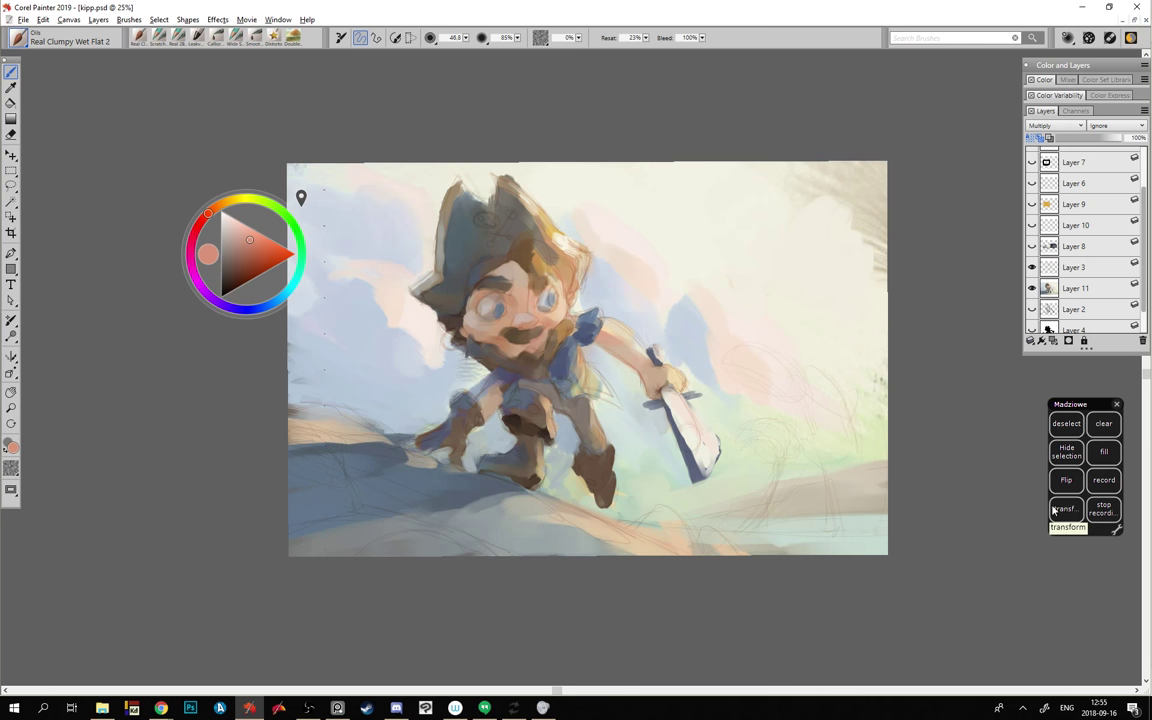
pyautogui.click(1065, 482)
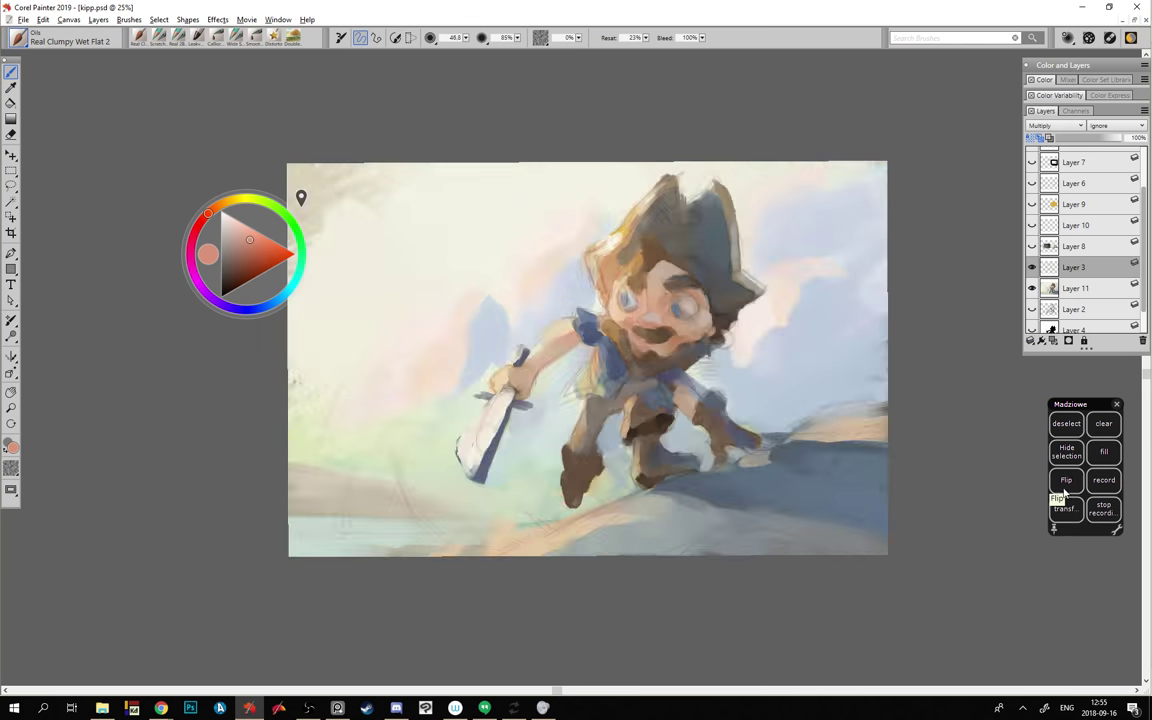
pyautogui.click(1062, 484)
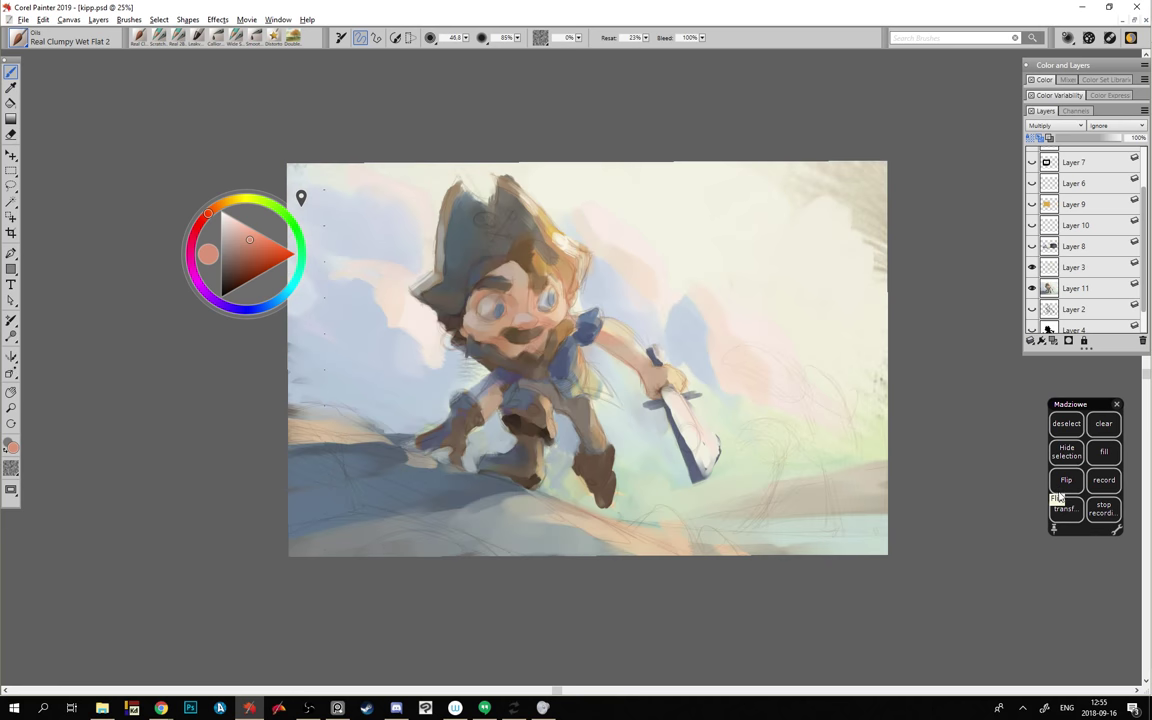
# - Repaint the shadowed outer side of the pirate's hat and brim on Layer 11 with dark grey-teal sampled from the hat
pyautogui.keyDown('alt'); pyautogui.click(440, 240); pyautogui.keyUp('alt')
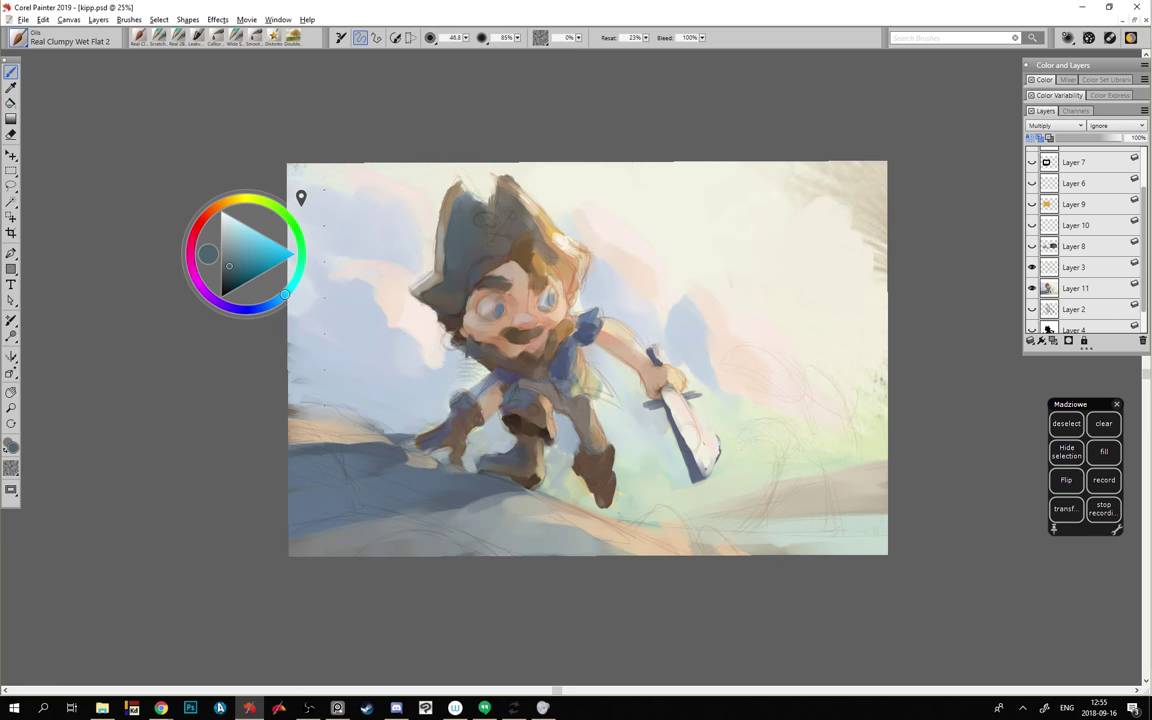
pyautogui.click(1095, 288)
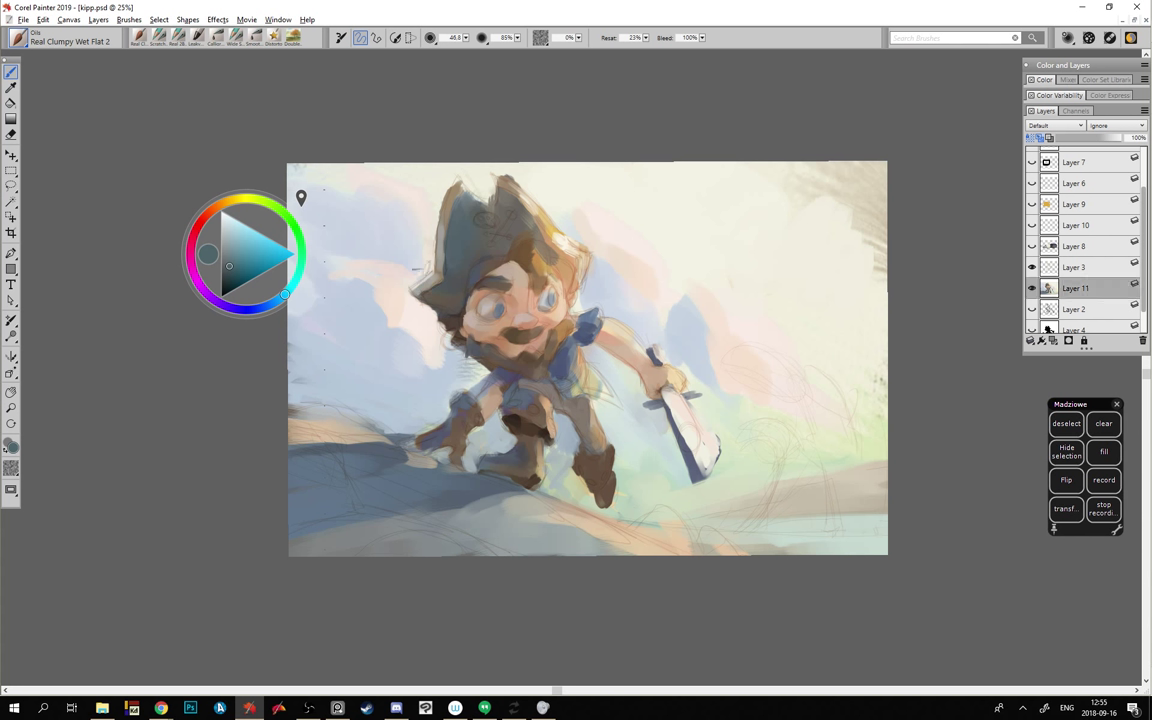
pyautogui.keyDown('alt'); pyautogui.click(434, 272); pyautogui.keyUp('alt')
pyautogui.moveTo(451, 254); pyautogui.dragTo(428, 283)
pyautogui.keyDown('alt'); pyautogui.click(436, 280); pyautogui.keyUp('alt')
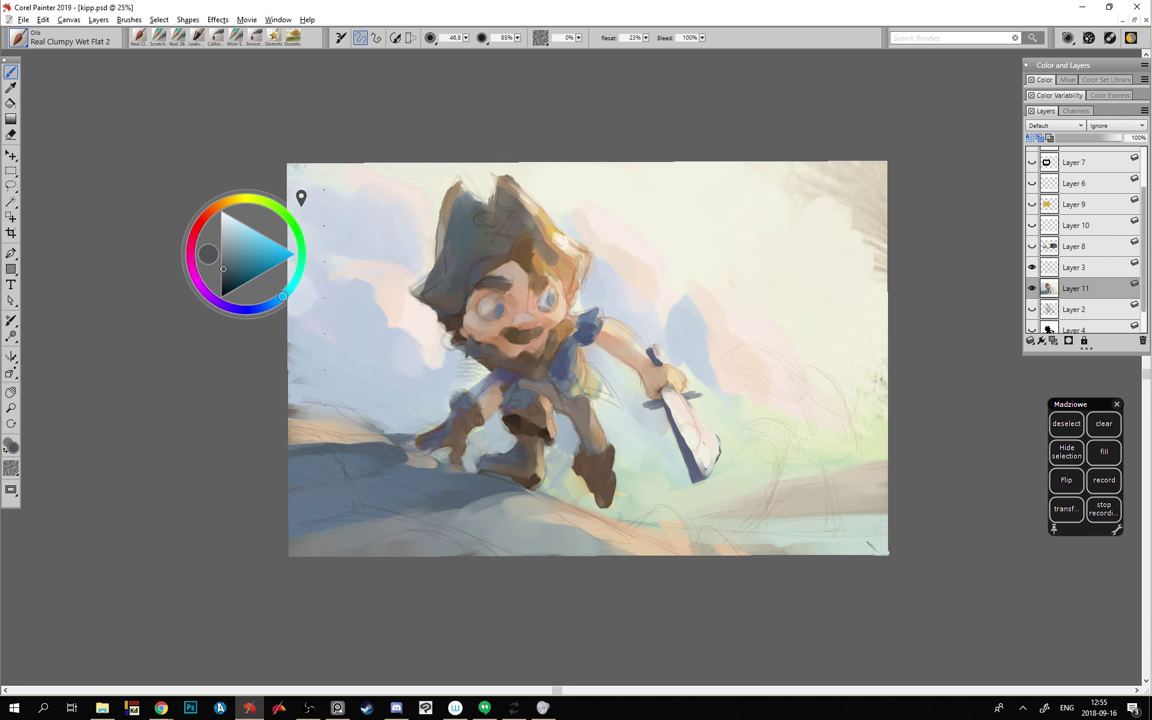
# - Add a new layer above Layer 3 and extend the hat brim's outer tip with sampled hat colours, reducing the brush size to 33
pyautogui.click(1046, 262)
pyautogui.click(1053, 340)
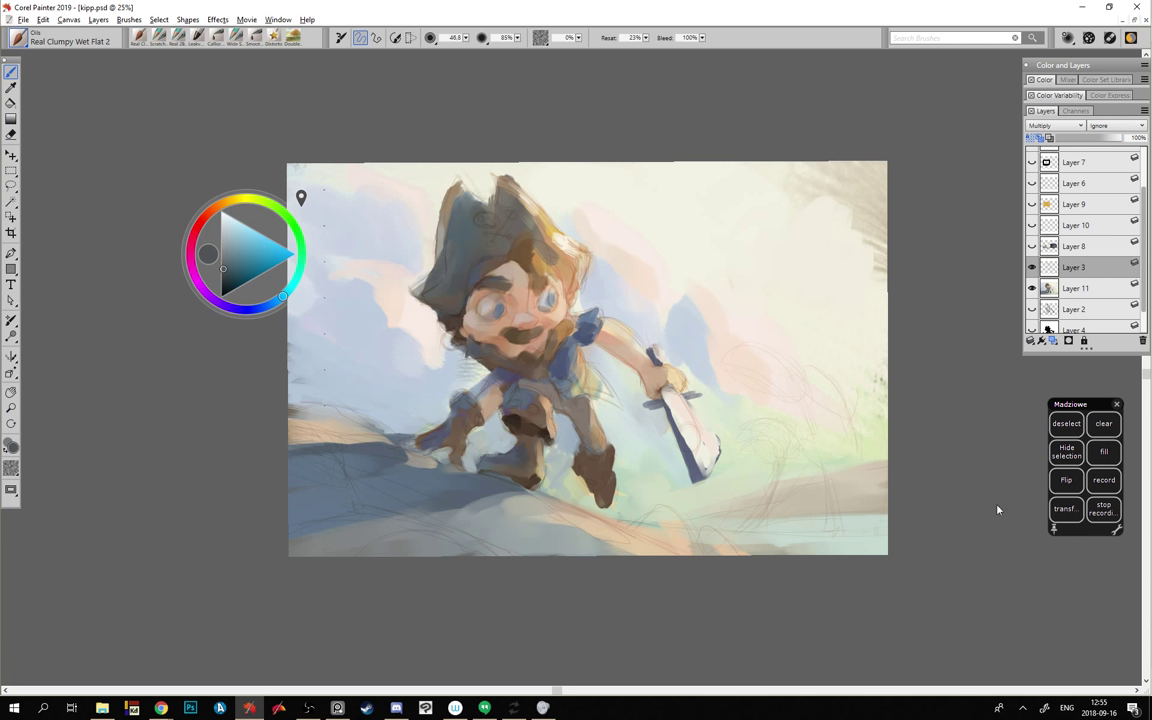
pyautogui.keyDown('alt'); pyautogui.click(436, 262); pyautogui.keyUp('alt')
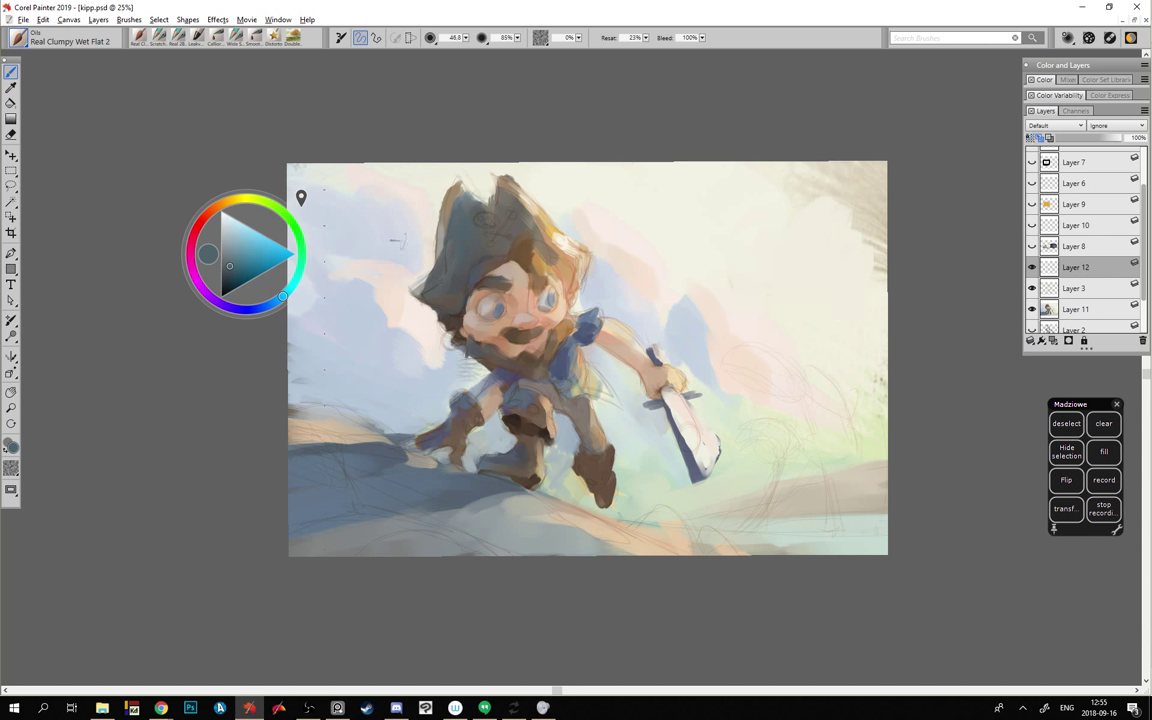
pyautogui.keyDown('alt'); pyautogui.click(448, 277); pyautogui.keyUp('alt')
pyautogui.keyDown('alt'); pyautogui.click(381, 256); pyautogui.keyUp('alt')
pyautogui.moveTo(423, 268)
pyautogui.keyDown('ctrl'); pyautogui.keyDown('alt'); pyautogui.mouseDown()
pyautogui.moveTo(443, 256)
pyautogui.moveTo(429, 262)
pyautogui.moveTo(428, 250)
pyautogui.moveTo(405, 291)
pyautogui.mouseUp(); pyautogui.keyUp('alt'); pyautogui.keyUp('ctrl')
# - Reshape the hat's crown and upper points on Layer 12 with sampled dark grey-teal, brown and pale background tones
pyautogui.keyDown('alt'); pyautogui.click(438, 250); pyautogui.keyUp('alt')
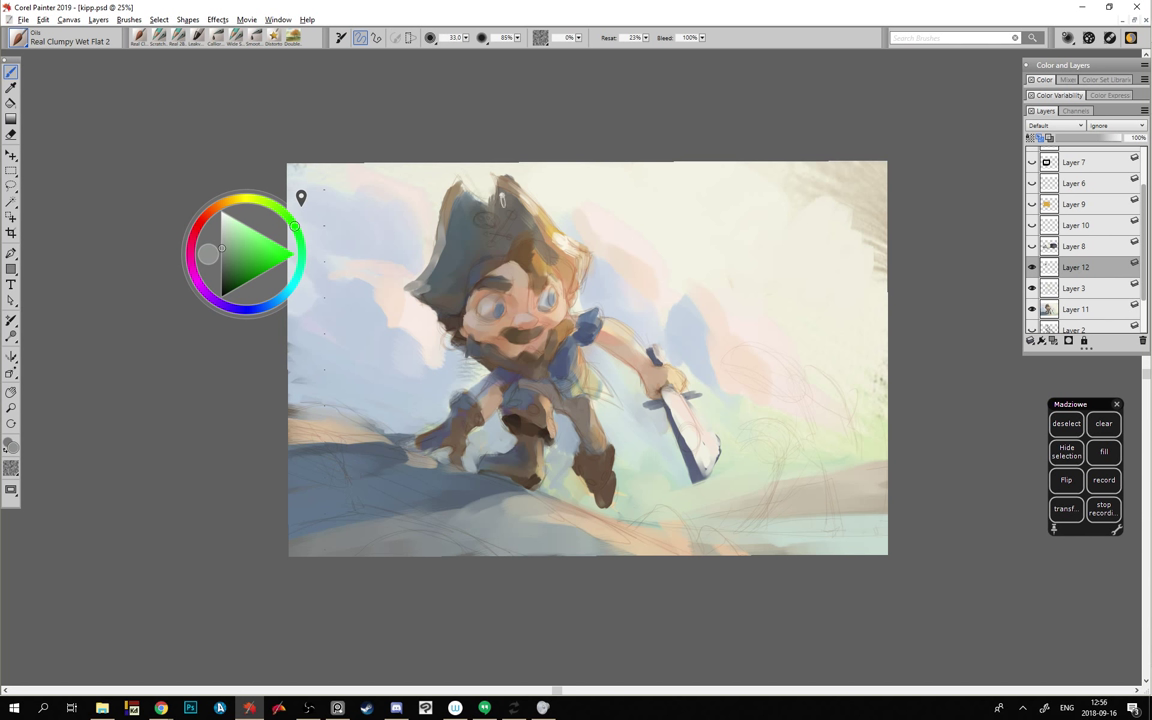
pyautogui.keyDown('alt'); pyautogui.click(428, 182); pyautogui.keyUp('alt')
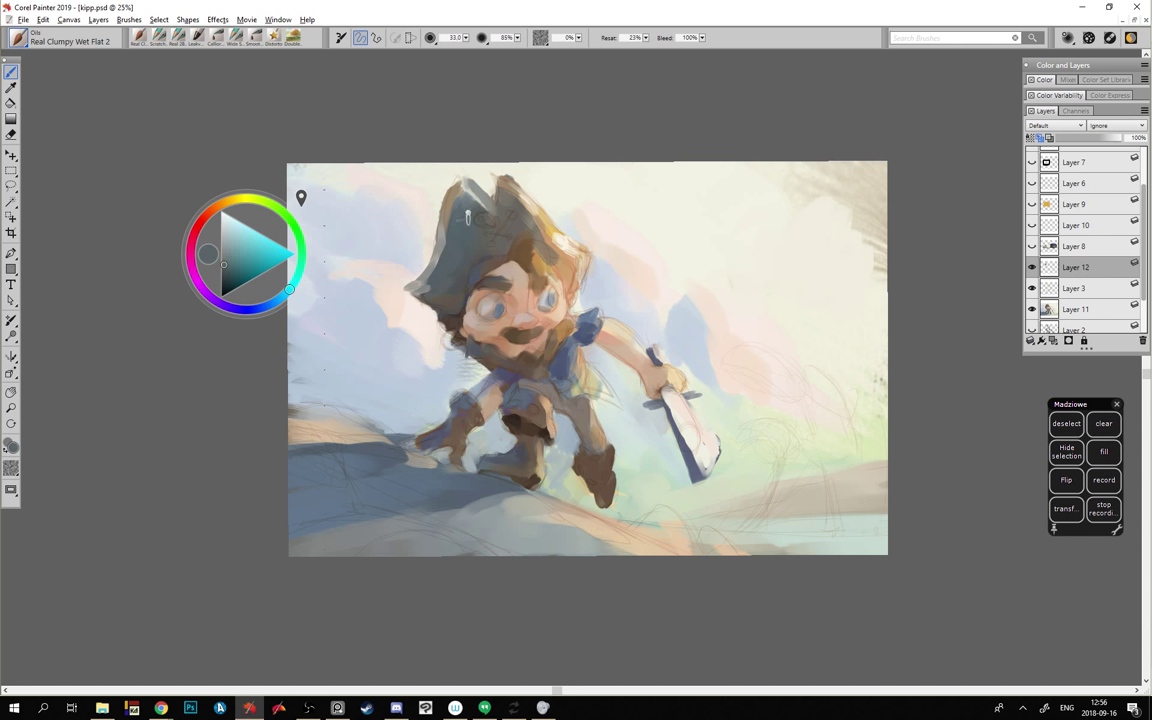
pyautogui.keyDown('alt'); pyautogui.click(470, 222); pyautogui.keyUp('alt')
pyautogui.keyDown('alt'); pyautogui.click(470, 222); pyautogui.keyUp('alt')
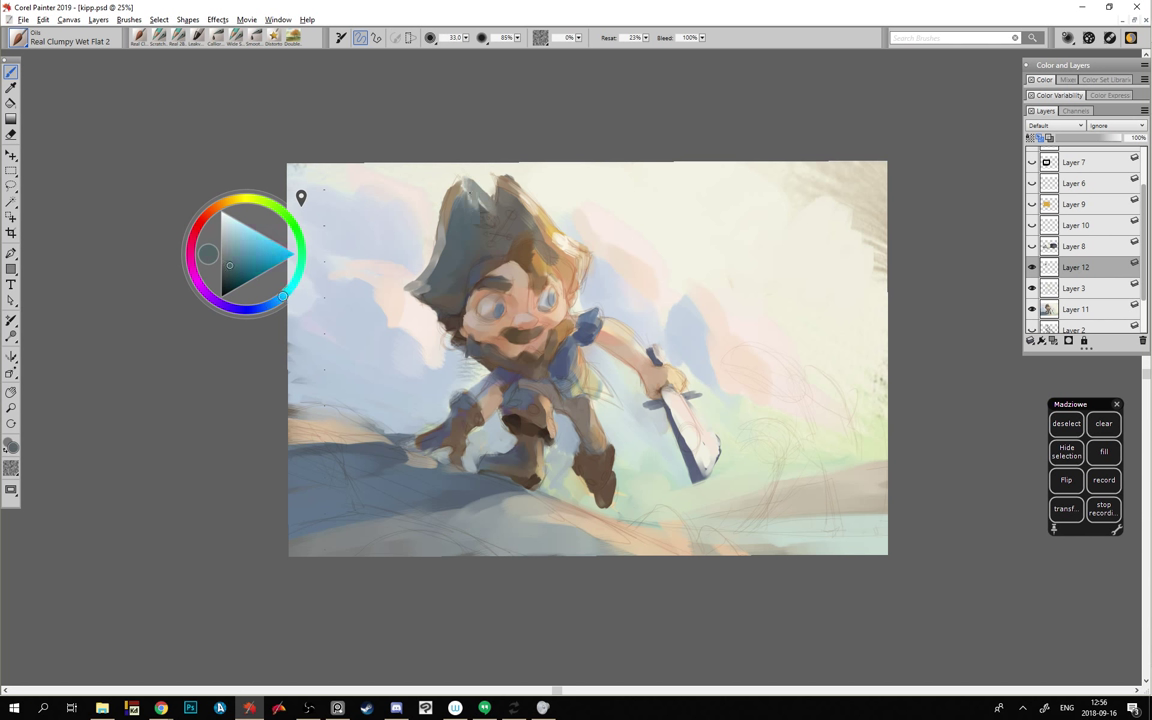
pyautogui.keyDown('alt'); pyautogui.click(458, 190); pyautogui.keyUp('alt')
pyautogui.moveTo(445, 205); pyautogui.dragTo(474, 174)
pyautogui.keyDown('alt'); pyautogui.click(491, 178); pyautogui.keyUp('alt')
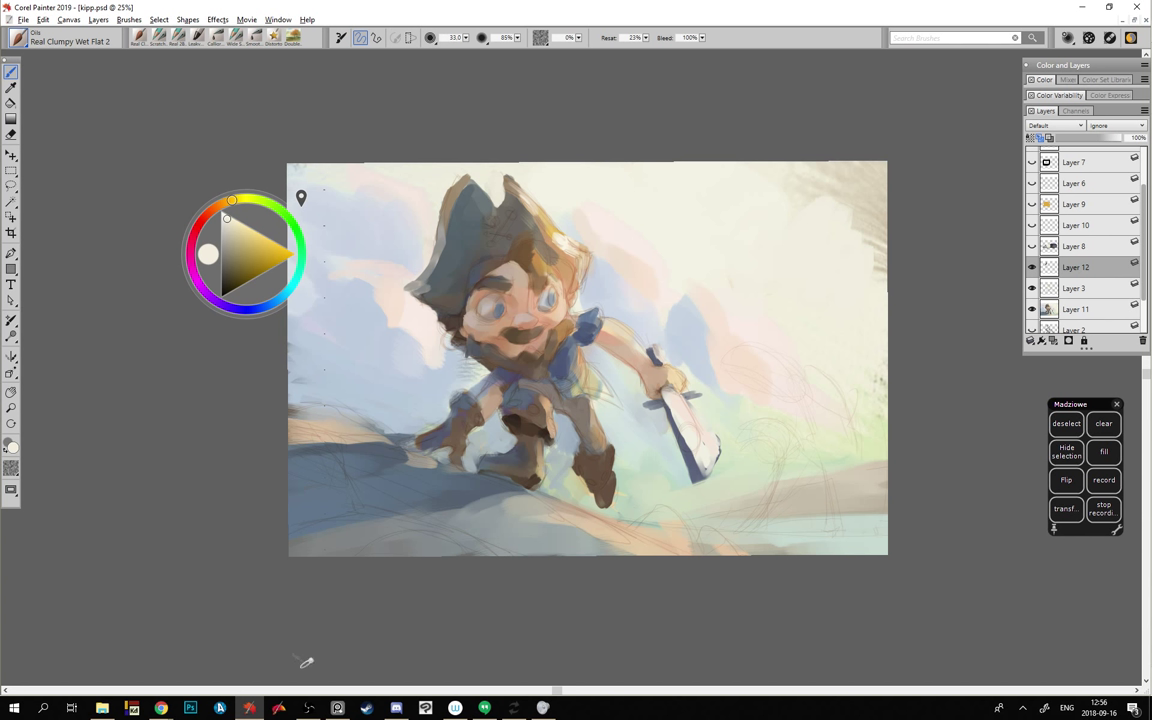
# - Refine the hand resting on the hill, lengthening its fingers with sampled brown and shaping its lower edge with blue-grey
pyautogui.keyDown('alt'); pyautogui.click(427, 435); pyautogui.keyUp('alt')
pyautogui.keyDown('alt'); pyautogui.click(449, 439); pyautogui.keyUp('alt')
pyautogui.keyDown('alt'); pyautogui.click(435, 441); pyautogui.keyUp('alt')
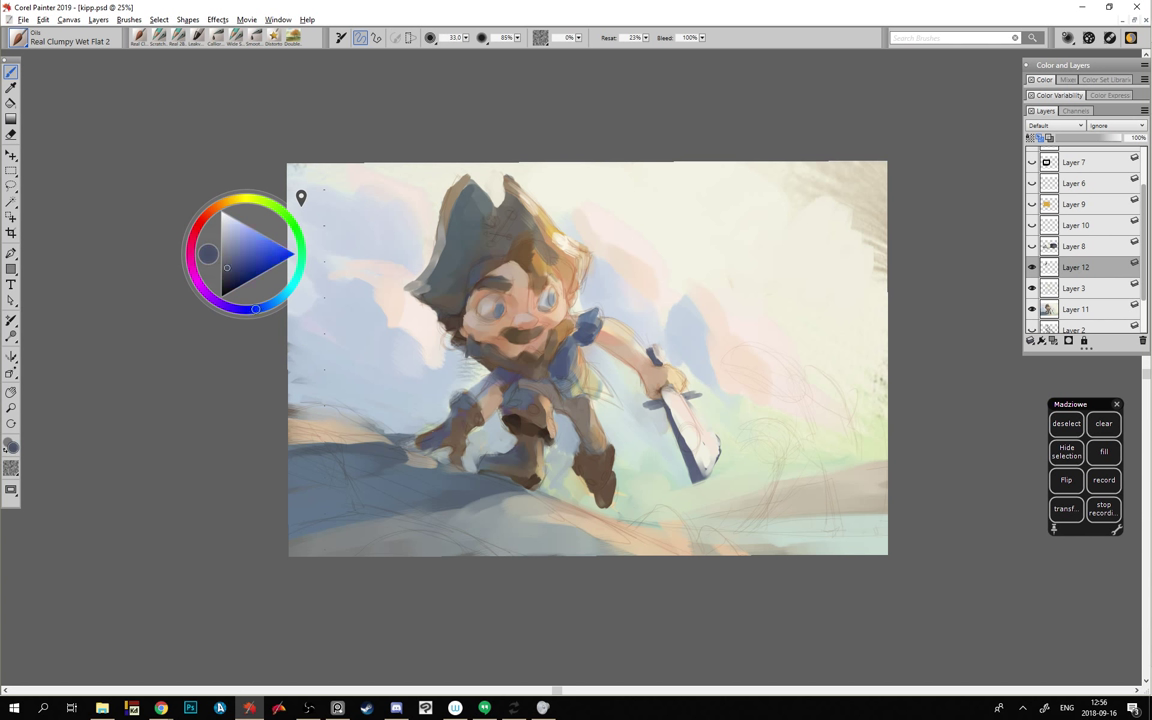
pyautogui.keyDown('alt'); pyautogui.click(440, 441); pyautogui.keyUp('alt')
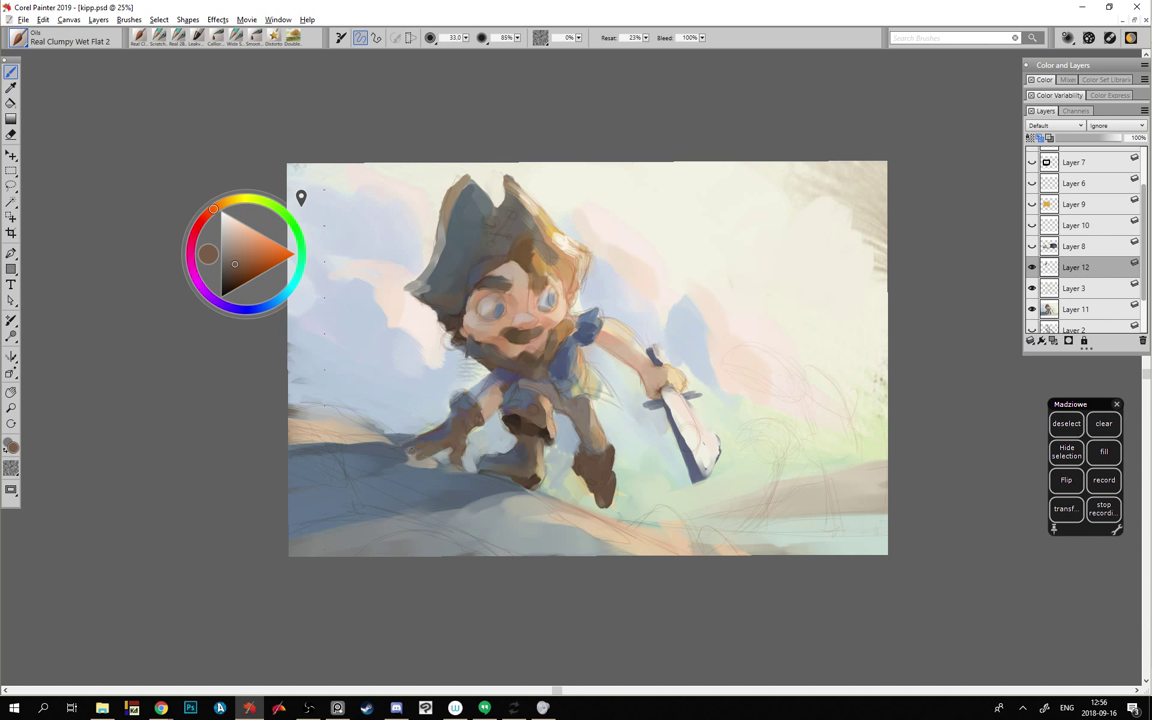
pyautogui.keyDown('alt'); pyautogui.click(420, 467); pyautogui.keyUp('alt')
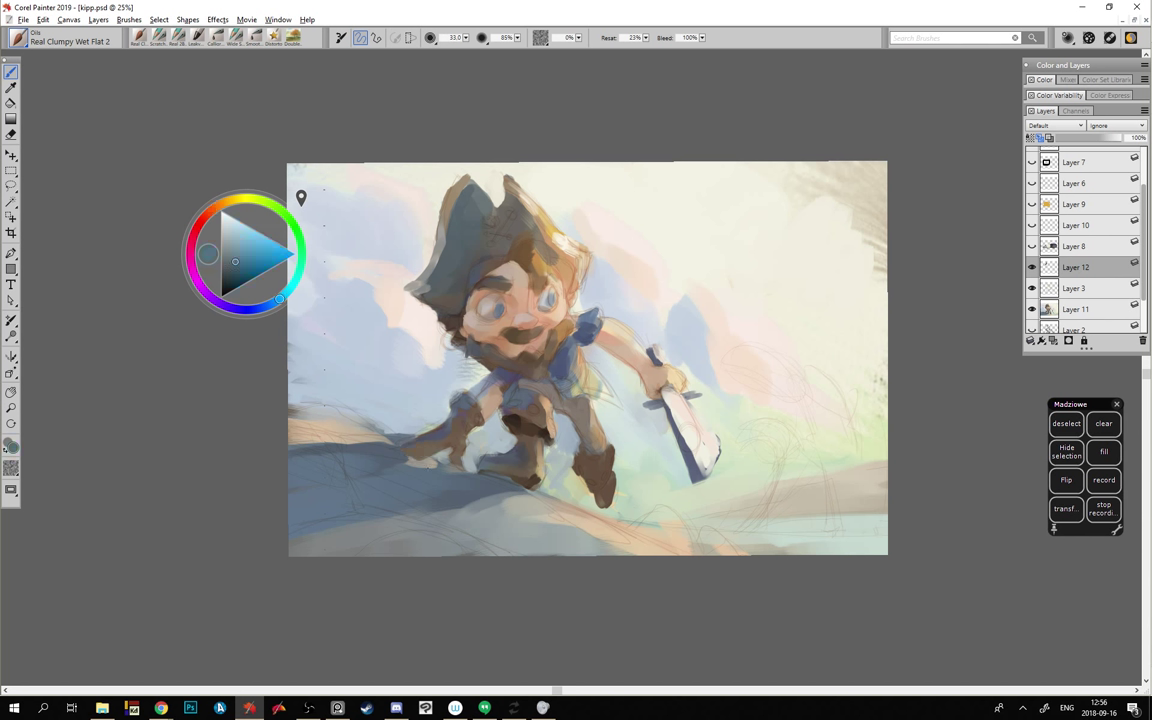
pyautogui.moveTo(434, 468); pyautogui.dragTo(410, 461)
# - Brighten the hat's lit peak edge with light orange and repaint the cuff of the resting arm with sampled blue-grey
pyautogui.keyDown('alt'); pyautogui.click(497, 199); pyautogui.keyUp('alt')
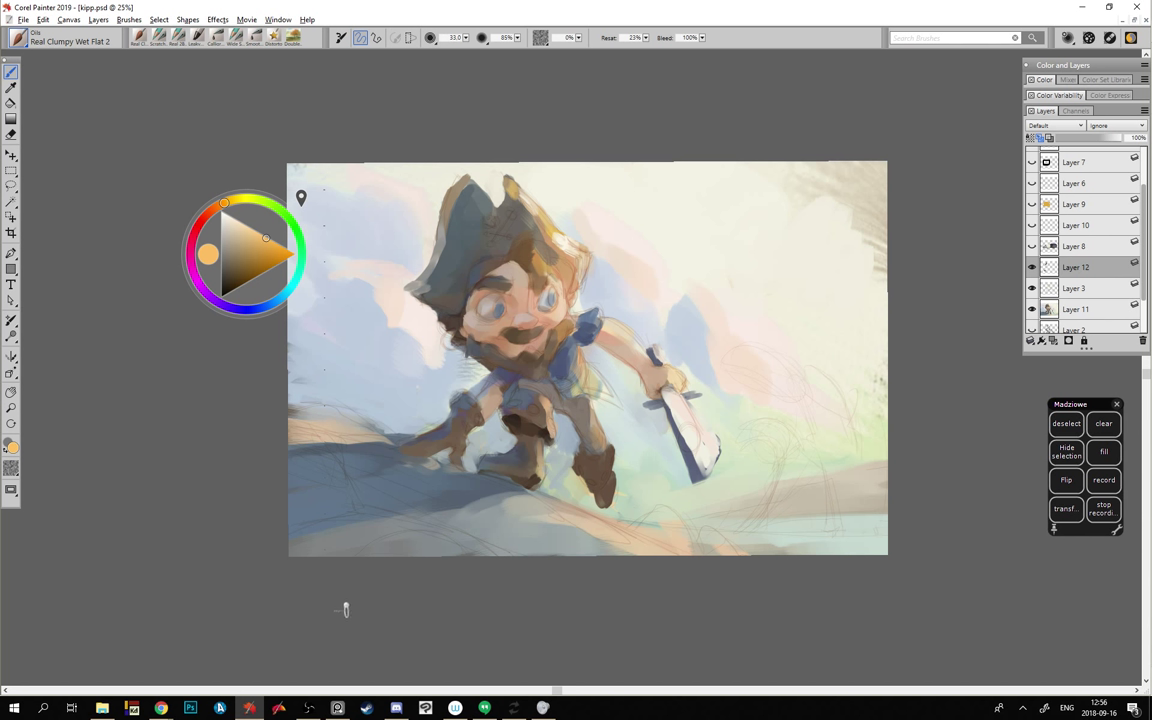
pyautogui.keyDown('alt'); pyautogui.click(401, 378); pyautogui.keyUp('alt')
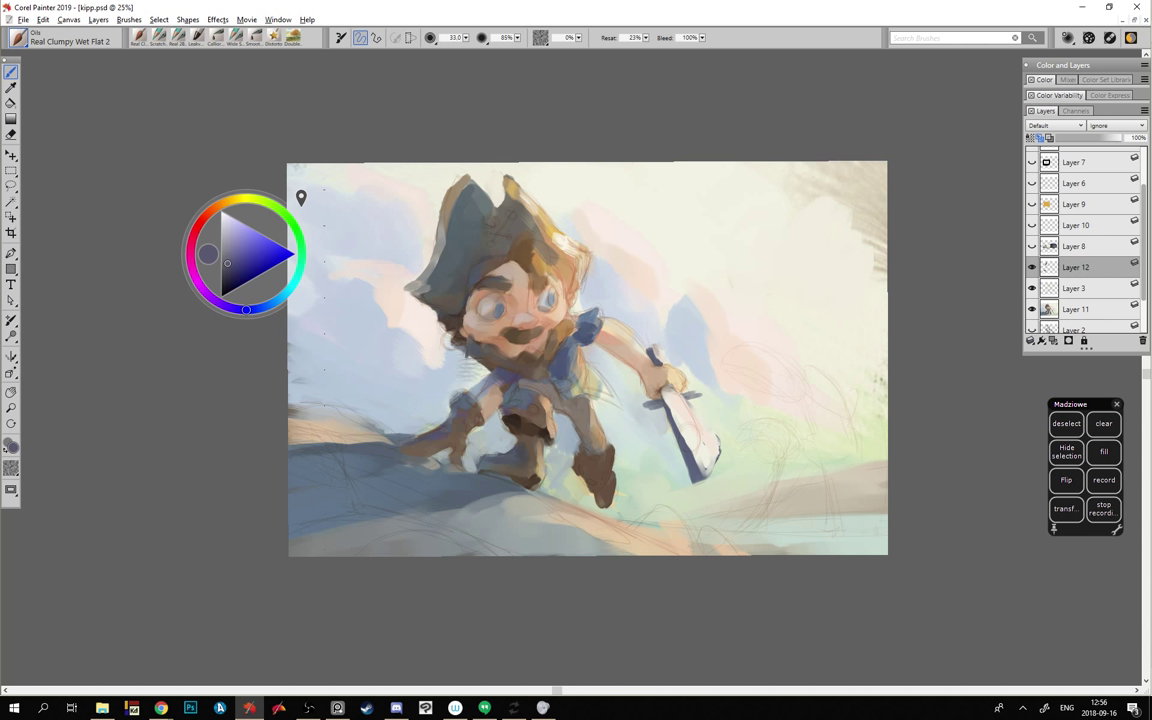
pyautogui.keyDown('alt'); pyautogui.click(453, 420); pyautogui.keyUp('alt')
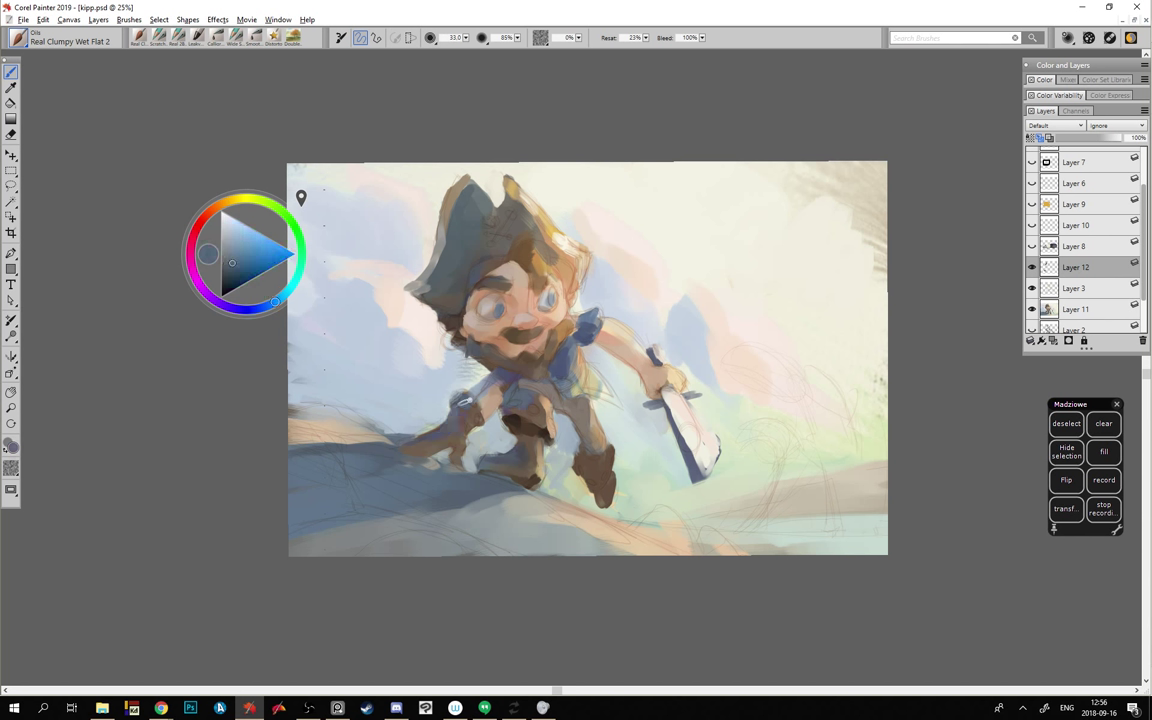
pyautogui.keyDown('alt'); pyautogui.click(429, 330); pyautogui.keyUp('alt')
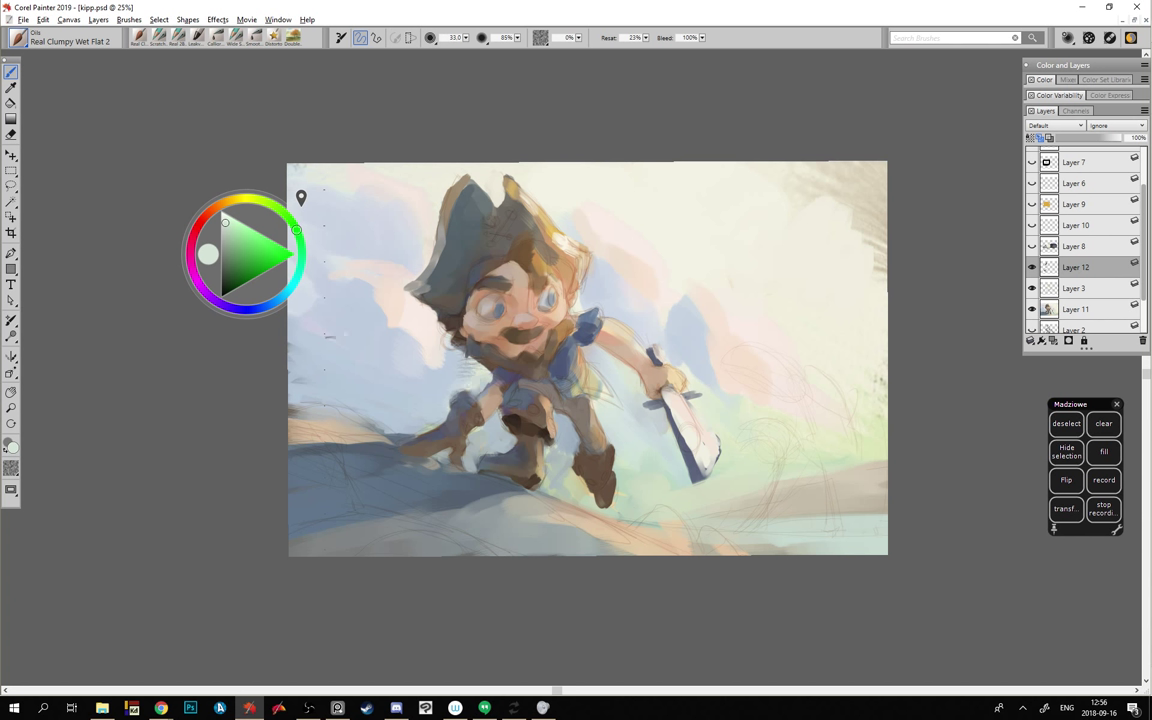
pyautogui.keyDown('alt'); pyautogui.click(424, 326); pyautogui.keyUp('alt')
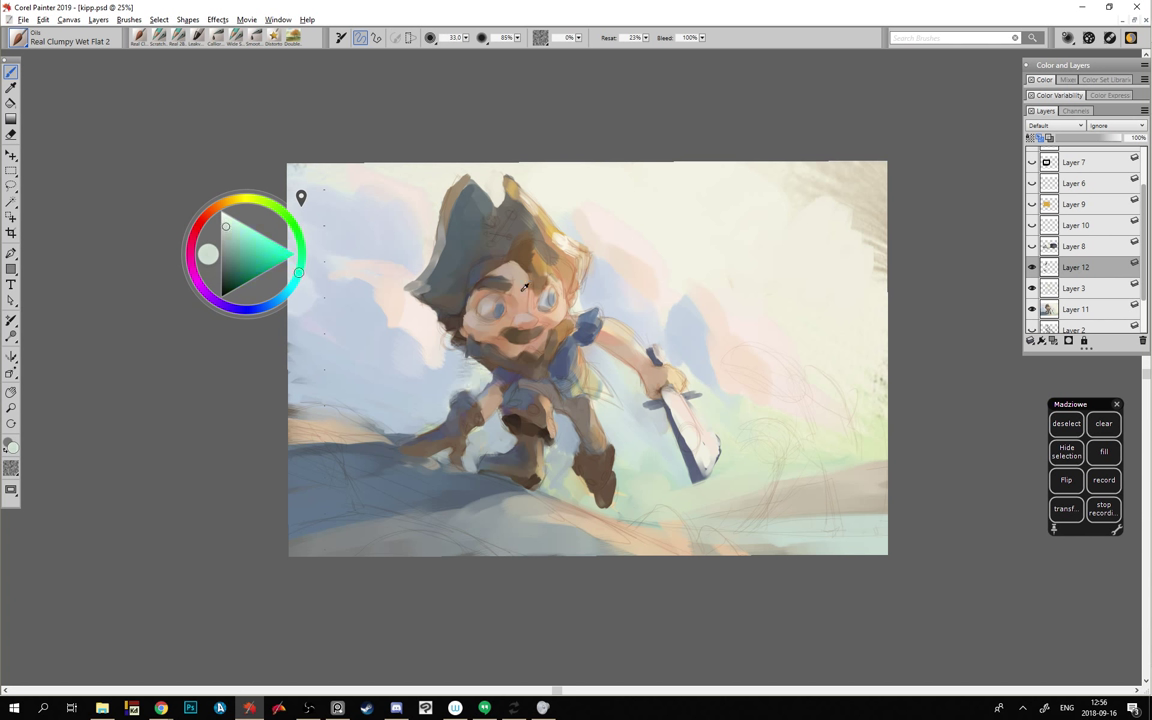
# - On Layer 11, paint the pirate's ear below the hat's wide brim with a sampled skin tone
pyautogui.keyDown('alt'); pyautogui.click(472, 260); pyautogui.keyUp('alt')
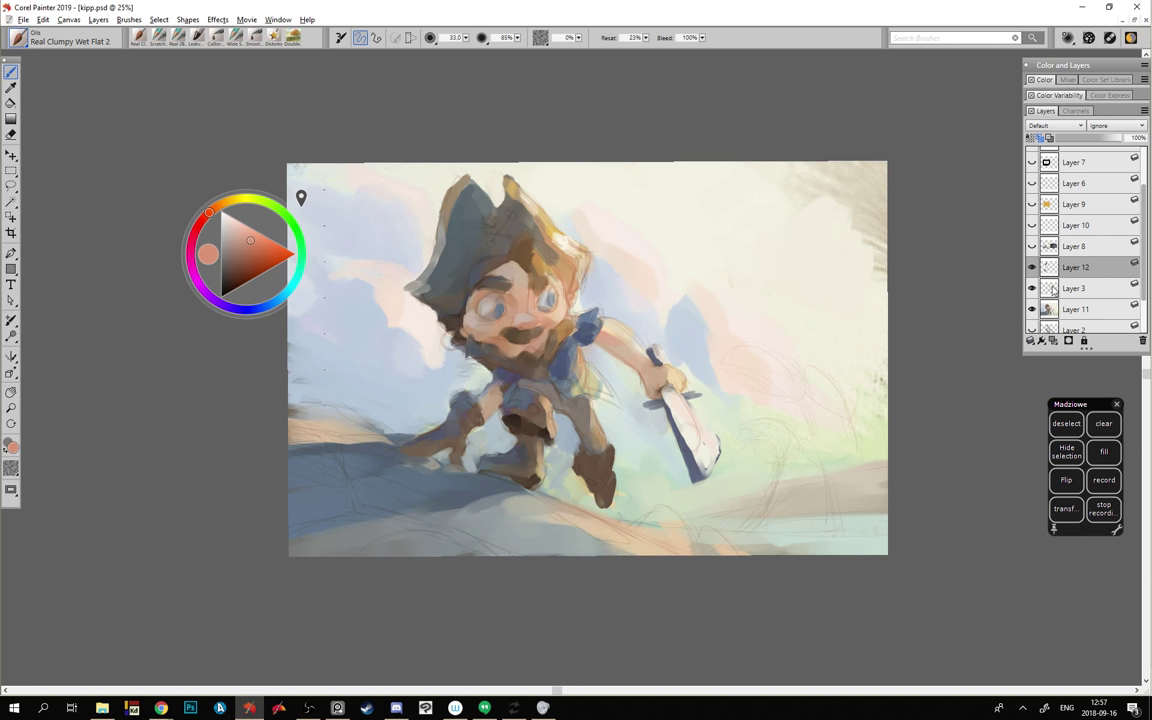
pyautogui.click(1045, 310)
pyautogui.moveTo(449, 316); pyautogui.dragTo(440, 332)
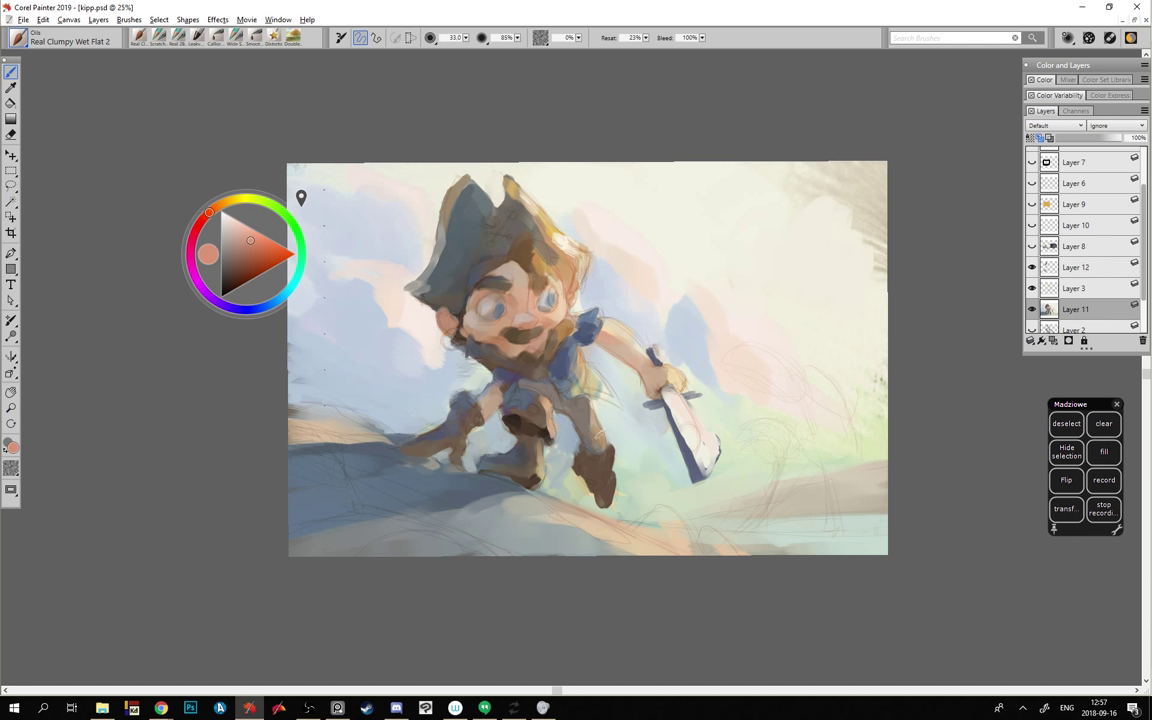
# - Redden the inside of that ear with saturated red and shade its upper edge under the brim with dark brown
pyautogui.click(277, 265)
pyautogui.click(279, 256)
pyautogui.moveTo(443, 313); pyautogui.dragTo(442, 320)
pyautogui.click(204, 217)
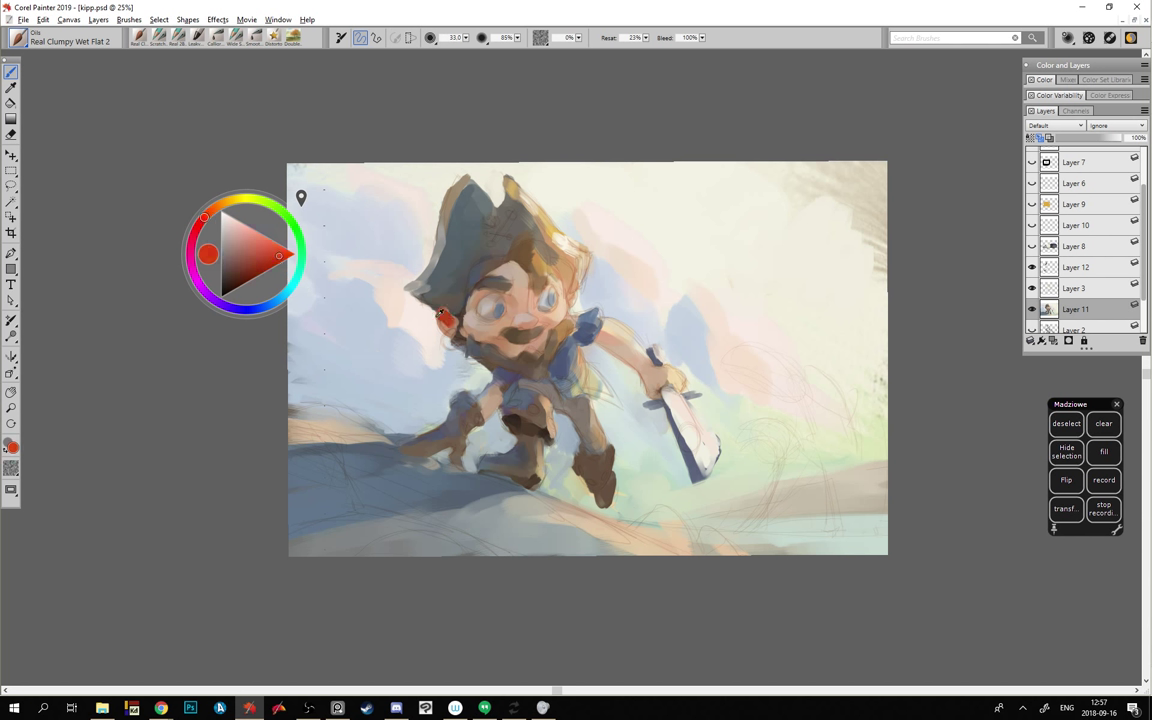
pyautogui.click(254, 243)
pyautogui.click(229, 281)
pyautogui.moveTo(452, 312)
pyautogui.mouseDown()
pyautogui.moveTo(465, 338)
pyautogui.moveTo(430, 307)
pyautogui.mouseUp()
pyautogui.keyDown('alt'); pyautogui.click(455, 305); pyautogui.keyUp('alt')
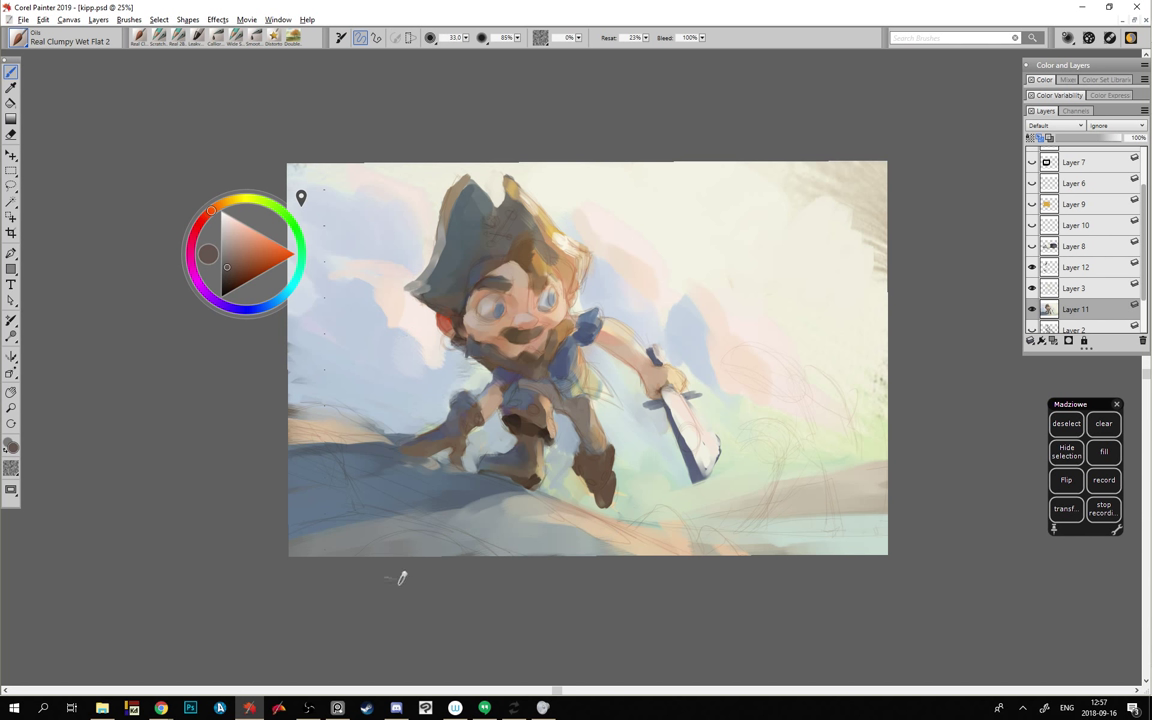
# - Paint the opposite ear in light pink, trim its outer edge with the pale background tone, and deepen its red
pyautogui.keyDown('alt'); pyautogui.click(399, 294); pyautogui.keyUp('alt')
pyautogui.moveTo(237, 230); pyautogui.dragTo(256, 231)
pyautogui.moveTo(568, 291); pyautogui.dragTo(572, 304)
pyautogui.click(247, 226)
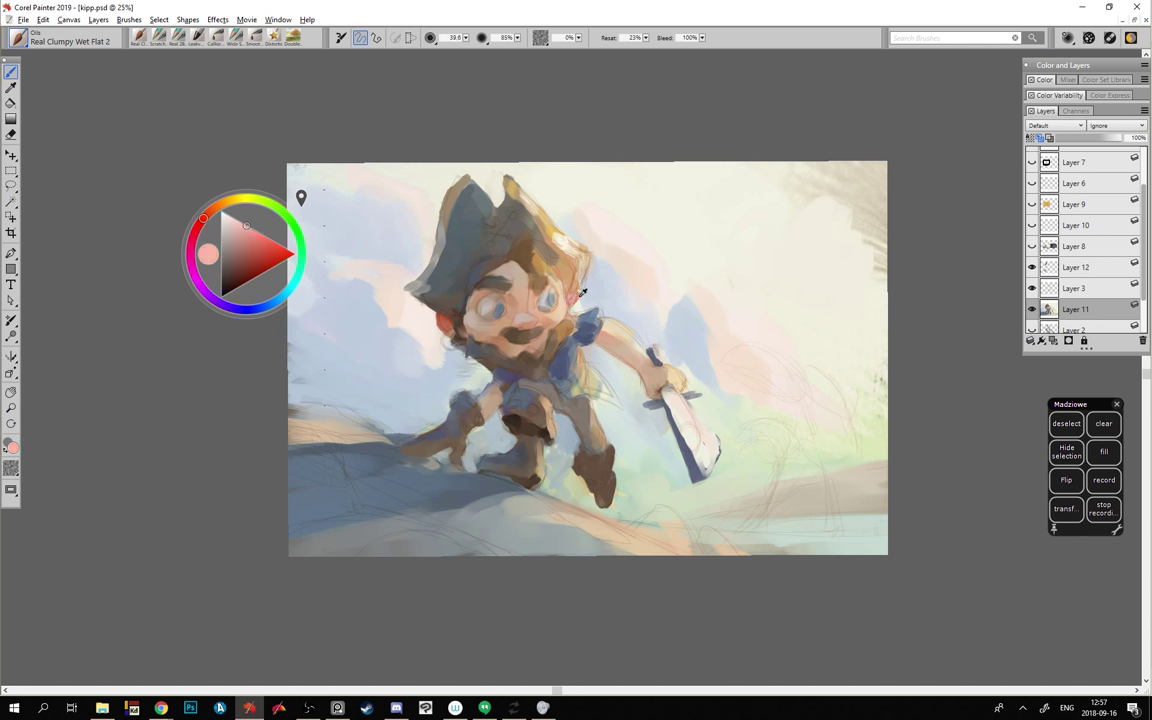
pyautogui.keyDown('alt'); pyautogui.click(522, 264); pyautogui.keyUp('alt')
pyautogui.keyDown('alt'); pyautogui.click(583, 310); pyautogui.keyUp('alt')
pyautogui.moveTo(585, 307); pyautogui.dragTo(570, 299)
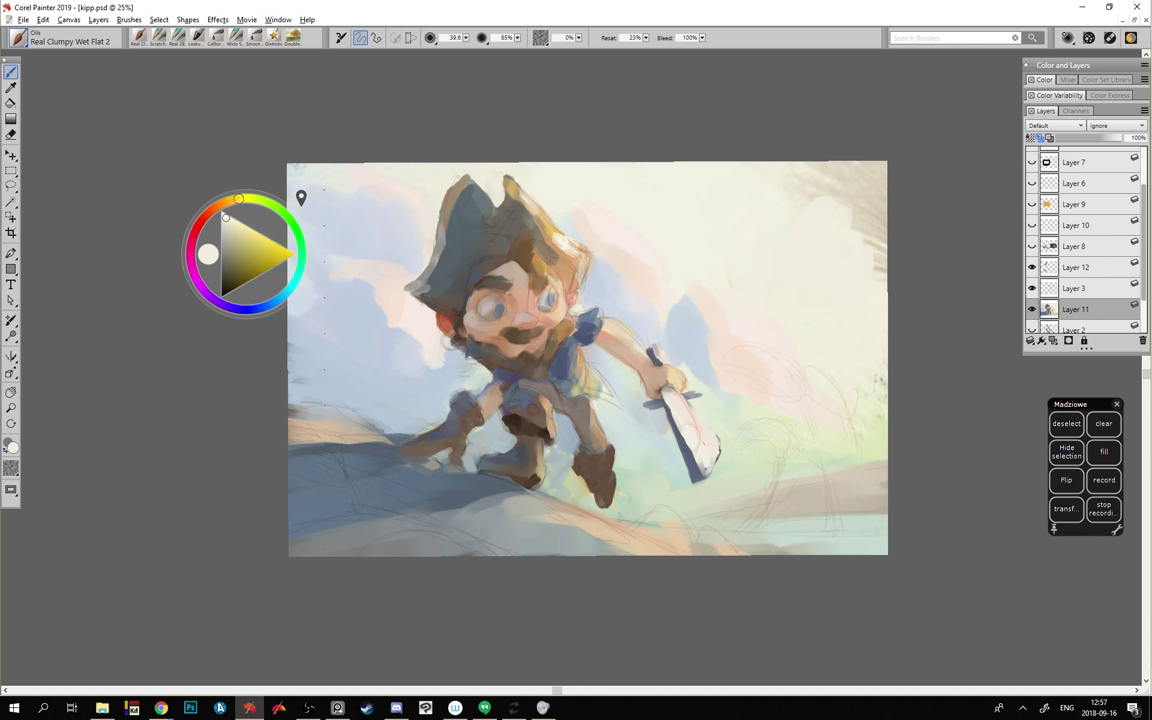
pyautogui.keyDown('alt'); pyautogui.click(526, 275); pyautogui.keyUp('alt')
pyautogui.keyDown('alt'); pyautogui.click(515, 264); pyautogui.keyUp('alt')
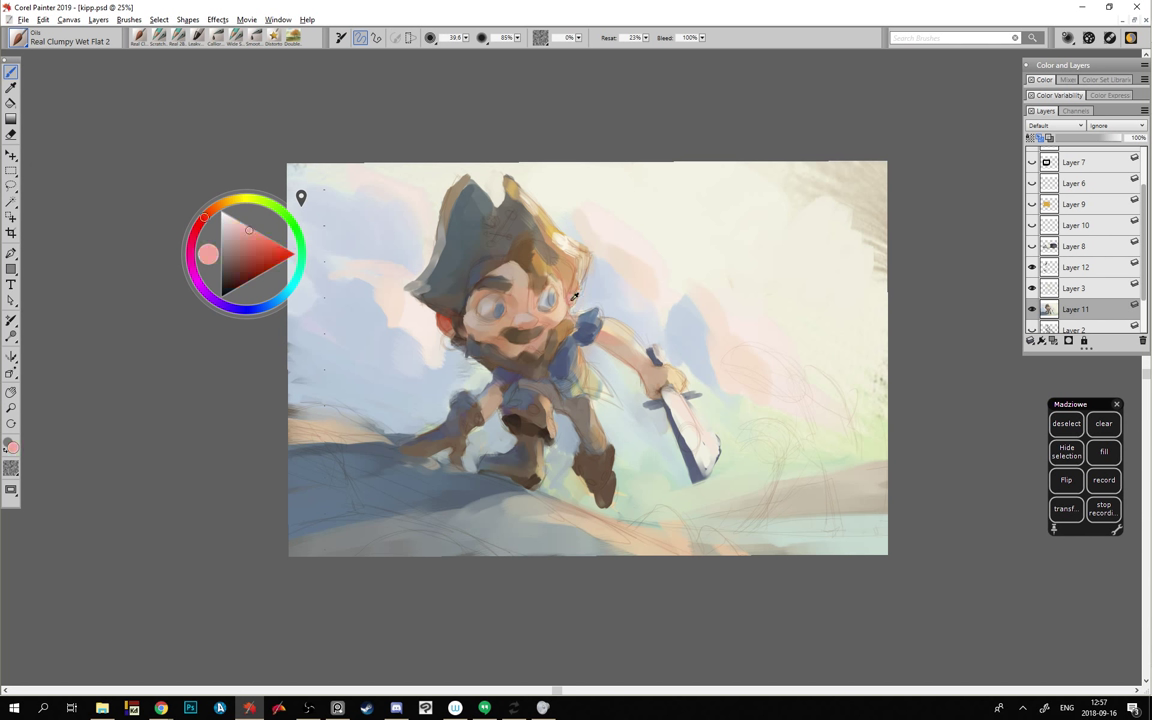
pyautogui.click(257, 240)
# - Reduce the brush size to 22.6 and paint a brown eyebrow above the sunlit eye, shaping it with sampled skin tone
pyautogui.keyDown('ctrl'); pyautogui.keyDown('alt'); pyautogui.moveTo(533, 308); pyautogui.dragTo(539, 308); pyautogui.keyUp('alt'); pyautogui.keyUp('ctrl')
pyautogui.keyDown('alt'); pyautogui.click(526, 248); pyautogui.keyUp('alt')
pyautogui.keyDown('alt'); pyautogui.click(546, 259); pyautogui.keyUp('alt')
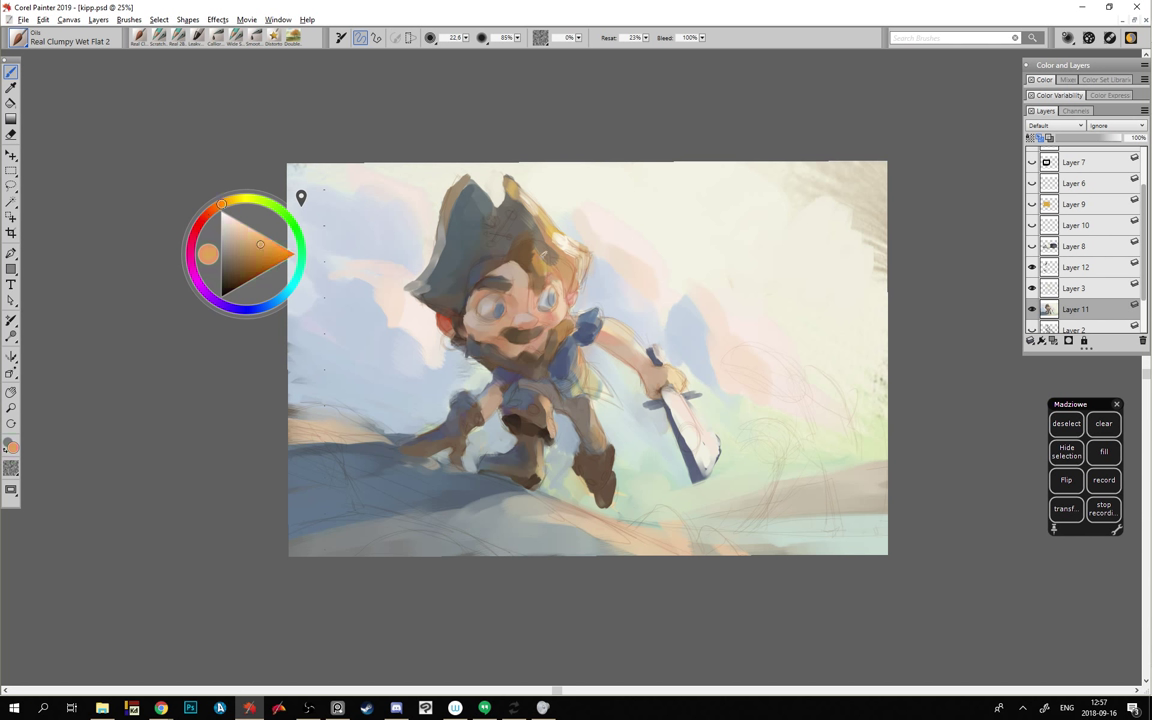
pyautogui.keyDown('alt'); pyautogui.click(472, 228); pyautogui.keyUp('alt')
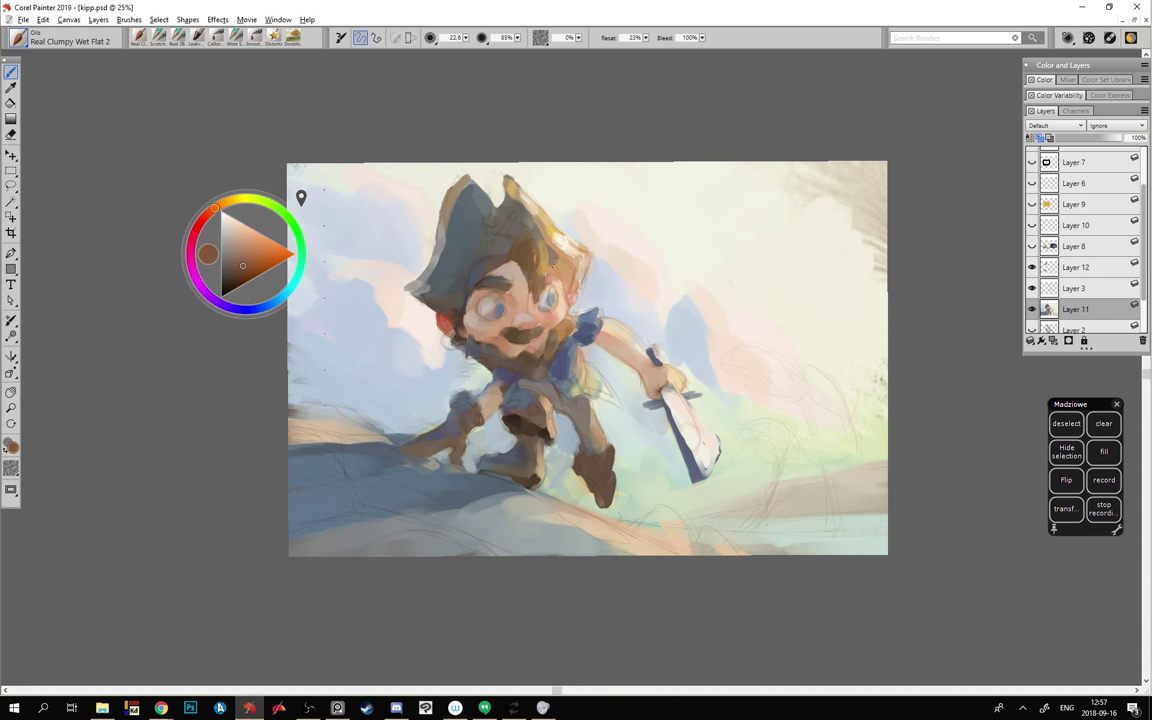
pyautogui.keyDown('alt'); pyautogui.click(576, 273); pyautogui.keyUp('alt')
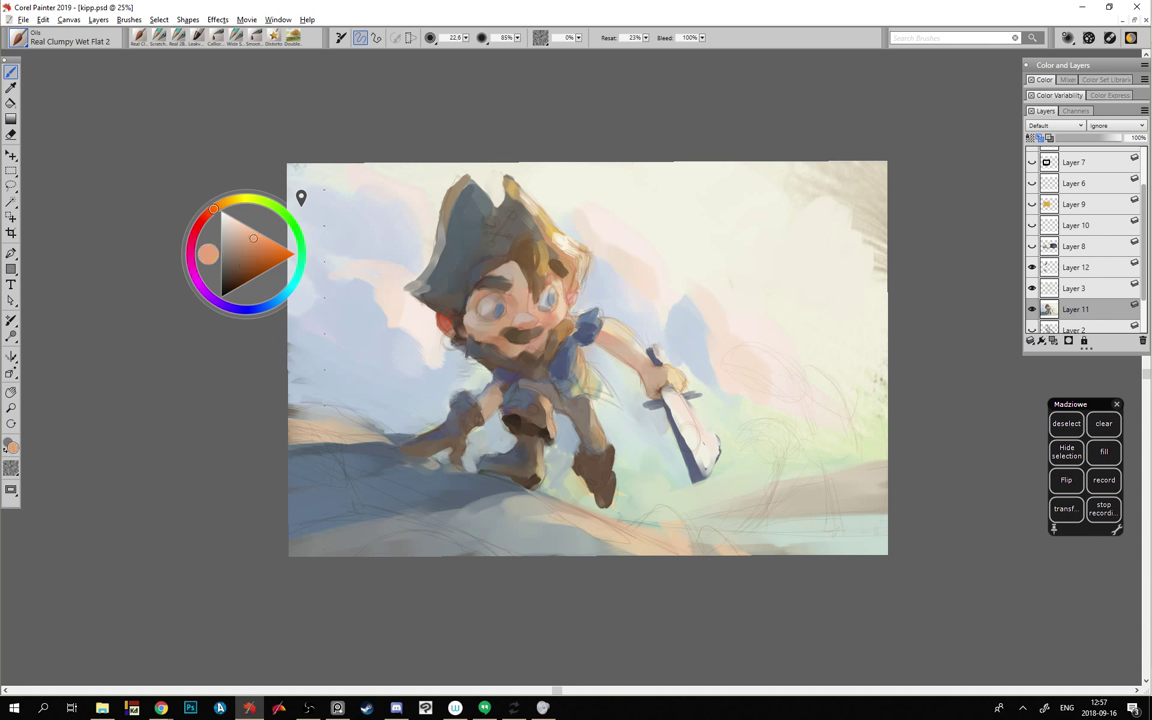
pyautogui.moveTo(574, 279)
pyautogui.mouseDown()
pyautogui.moveTo(570, 266)
pyautogui.moveTo(565, 287)
pyautogui.mouseUp()
pyautogui.keyDown('alt'); pyautogui.click(549, 258); pyautogui.keyUp('alt')
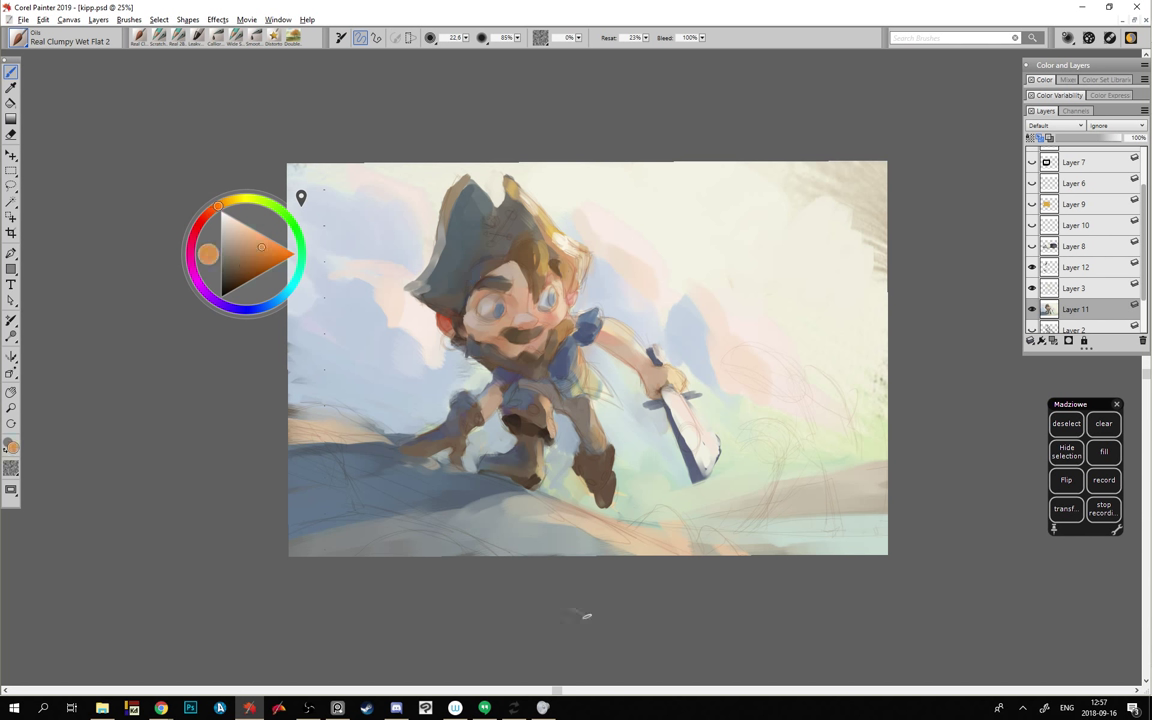
# - Define the hair and shadow beneath the hat's brim with sampled brown, dark red-brown and dark grey
pyautogui.keyDown('alt'); pyautogui.click(504, 240); pyautogui.keyUp('alt')
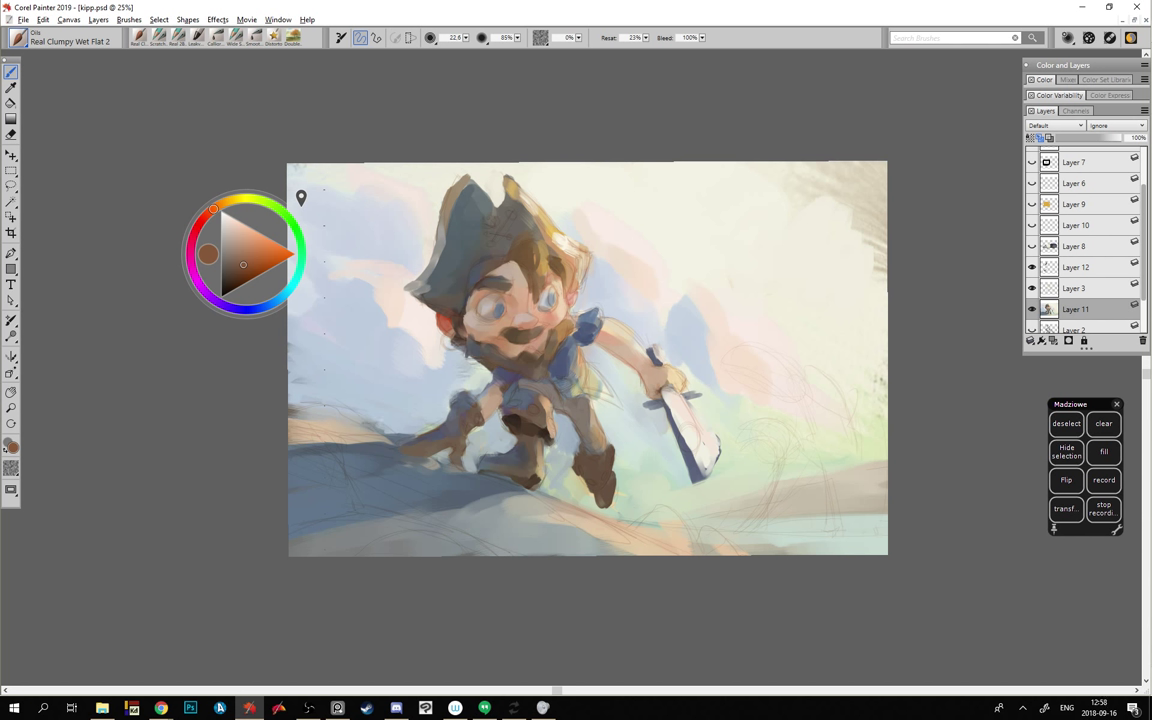
pyautogui.click(228, 266)
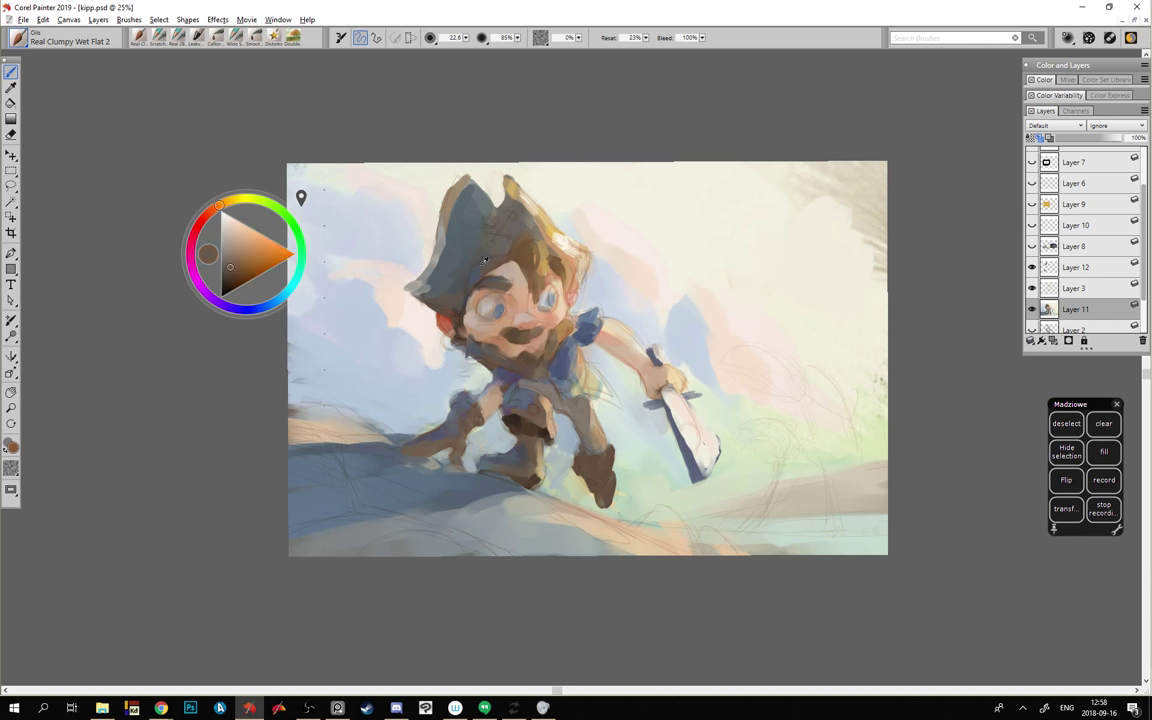
pyautogui.keyDown('alt'); pyautogui.click(463, 311); pyautogui.keyUp('alt')
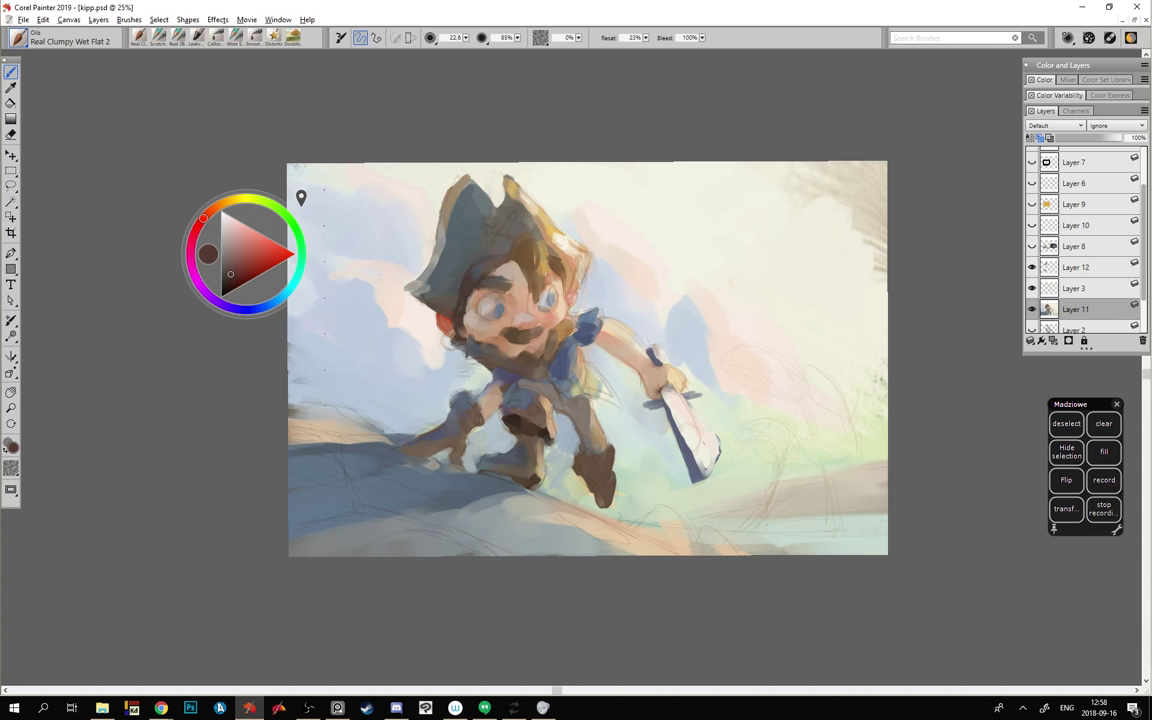
pyautogui.keyDown('alt'); pyautogui.click(422, 245); pyautogui.keyUp('alt')
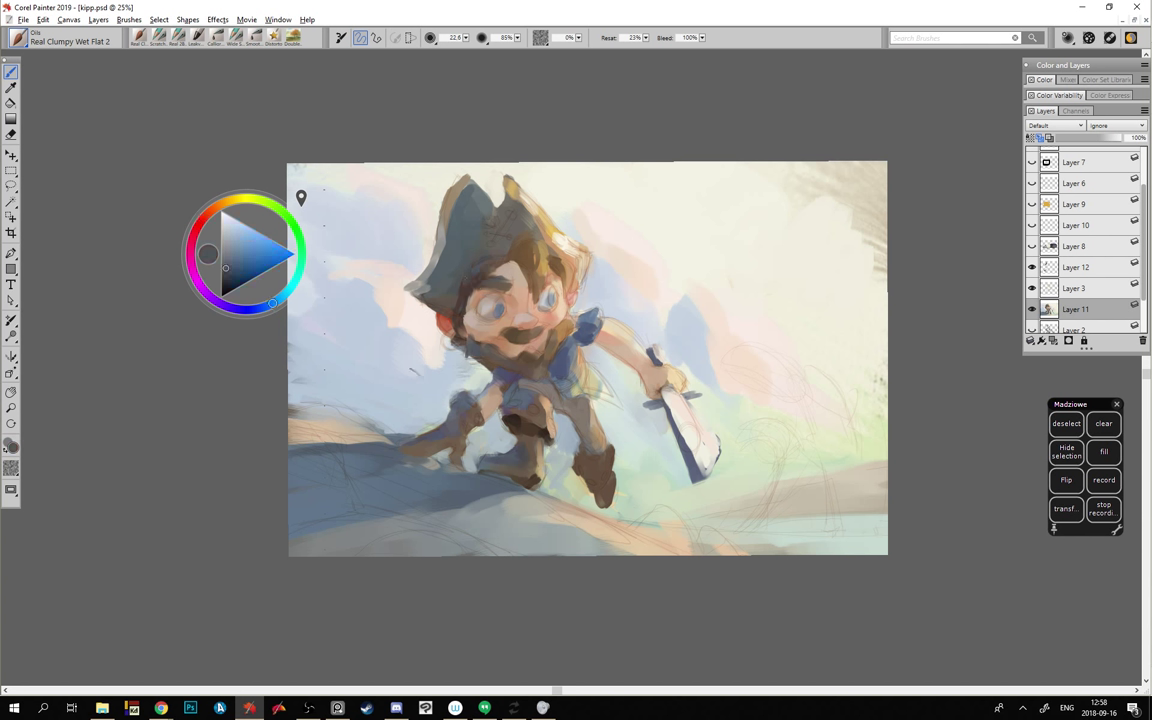
pyautogui.keyDown('alt'); pyautogui.click(488, 227); pyautogui.keyUp('alt')
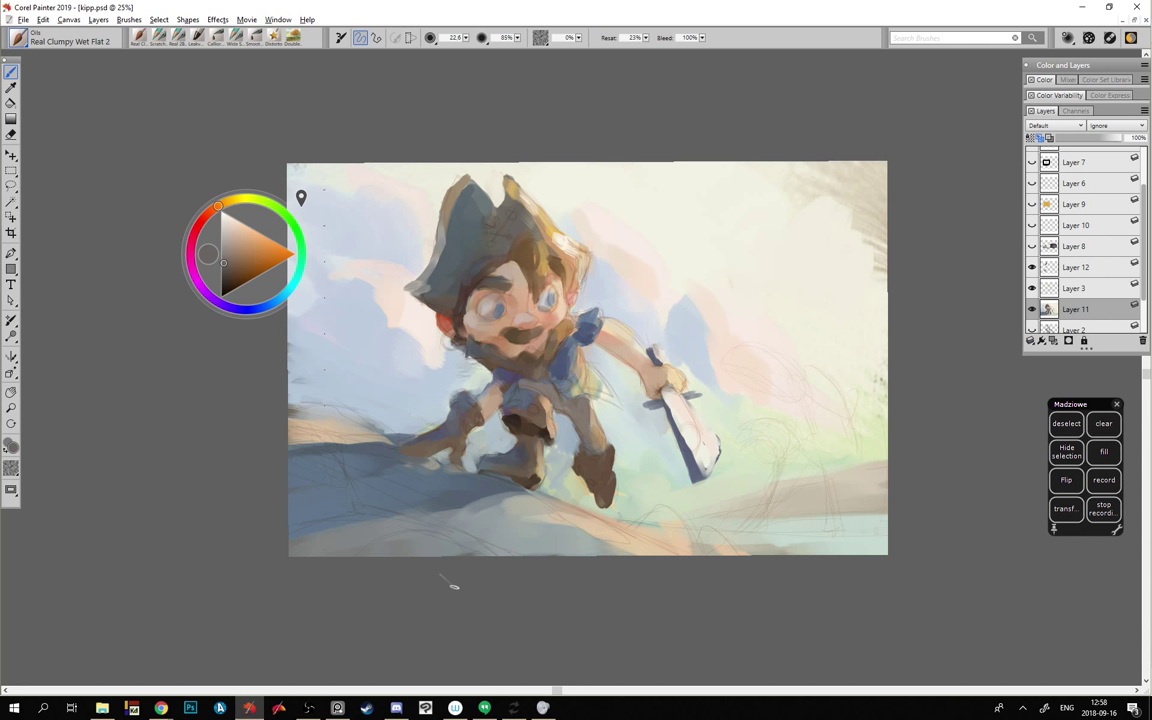
# - Repaint the blue cloth above the bent leg in brown and refine its edge beside the resting arm with blue-grey tones
pyautogui.keyDown('alt'); pyautogui.click(541, 397); pyautogui.keyUp('alt')
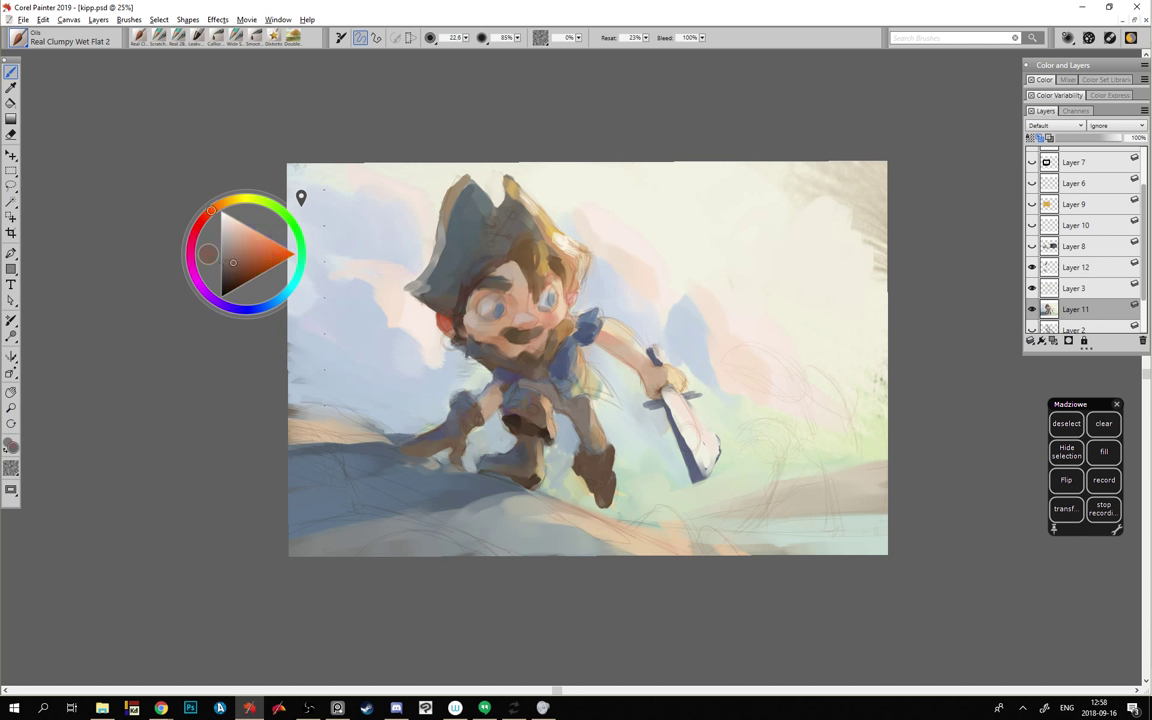
pyautogui.keyDown('alt'); pyautogui.click(446, 360); pyautogui.keyUp('alt')
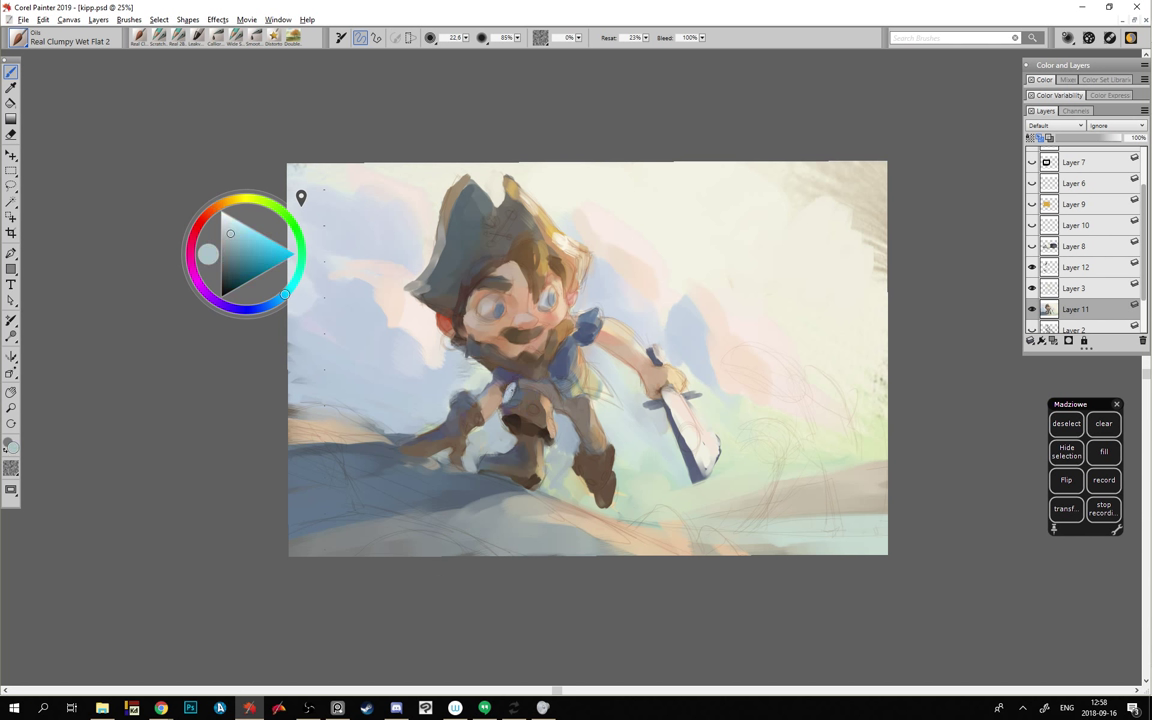
pyautogui.keyDown('alt'); pyautogui.click(461, 348); pyautogui.keyUp('alt')
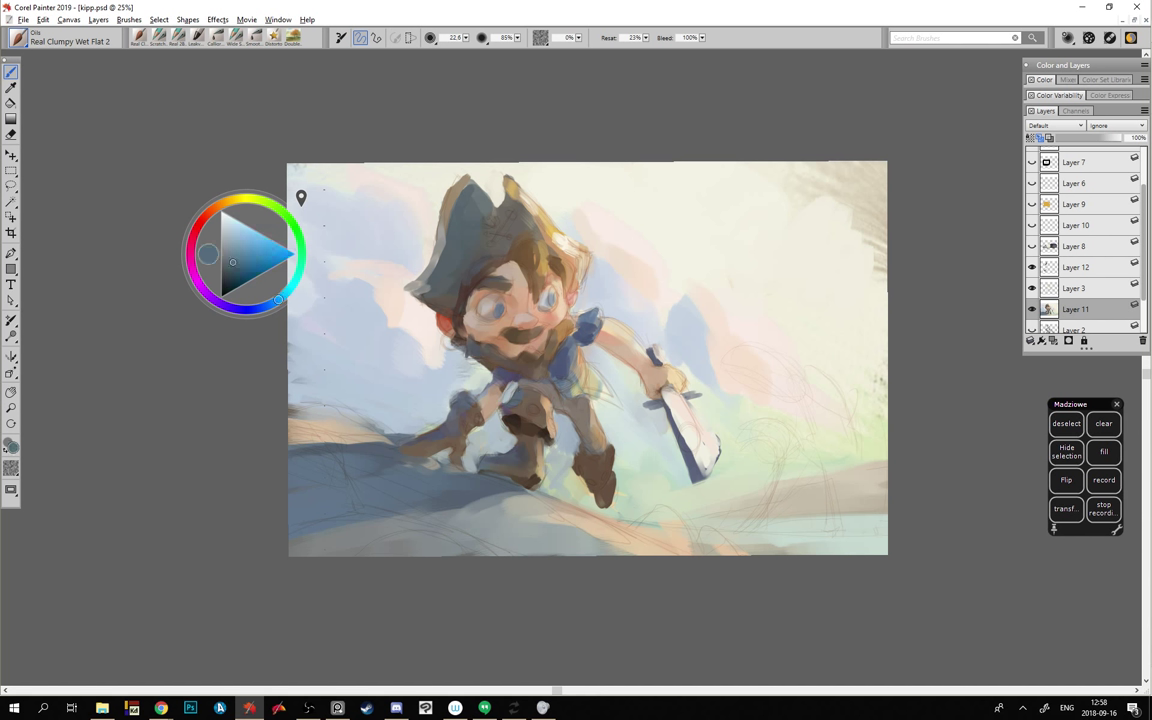
pyautogui.keyDown('alt'); pyautogui.click(458, 339); pyautogui.keyUp('alt')
pyautogui.keyDown('alt'); pyautogui.click(461, 344); pyautogui.keyUp('alt')
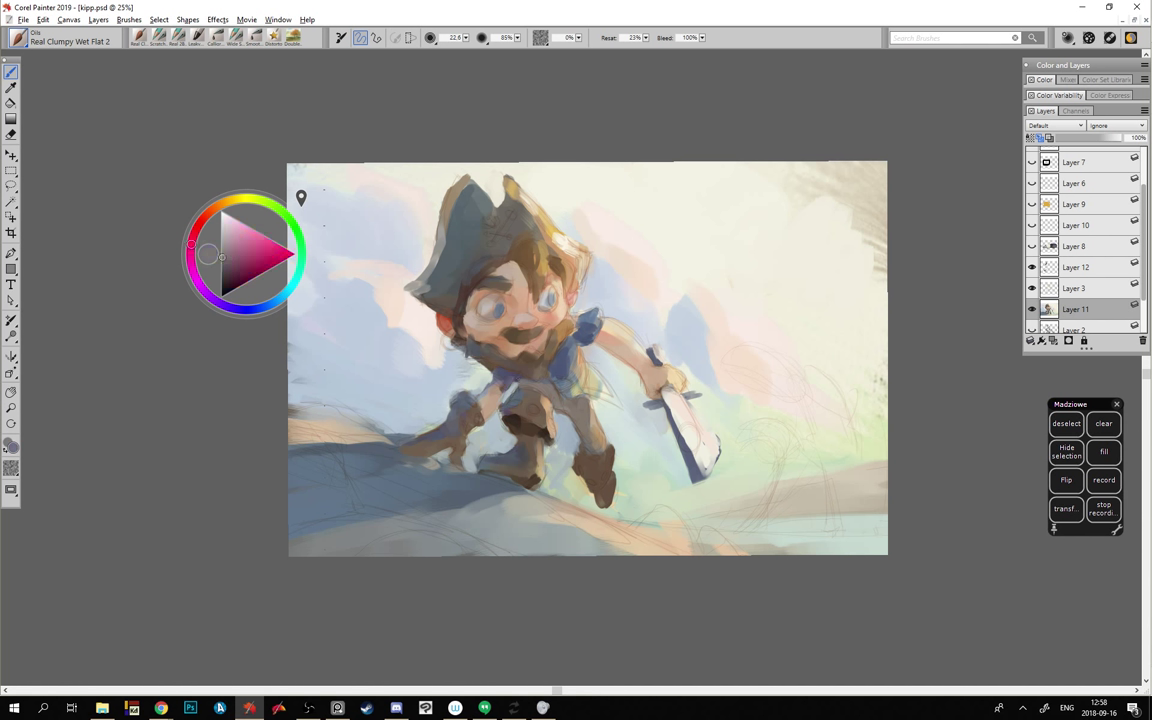
pyautogui.keyDown('alt'); pyautogui.click(486, 424); pyautogui.keyUp('alt')
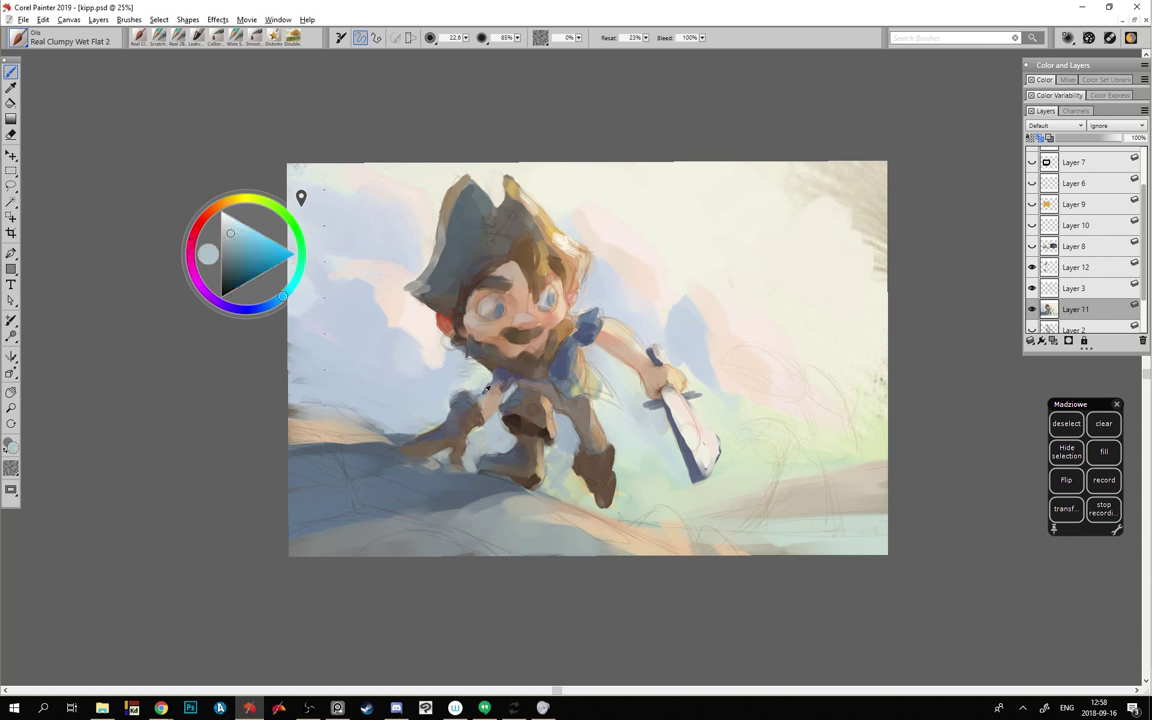
pyautogui.moveTo(500, 398)
pyautogui.mouseDown()
pyautogui.moveTo(514, 388)
pyautogui.moveTo(500, 380)
pyautogui.mouseUp()
pyautogui.hotkey('ctrl', 'z')
# - Rework the resting arm's inner edge and the waist shadow with sampled skin tone, muted purple and light blue-grey
pyautogui.keyDown('alt'); pyautogui.click(451, 352); pyautogui.keyUp('alt')
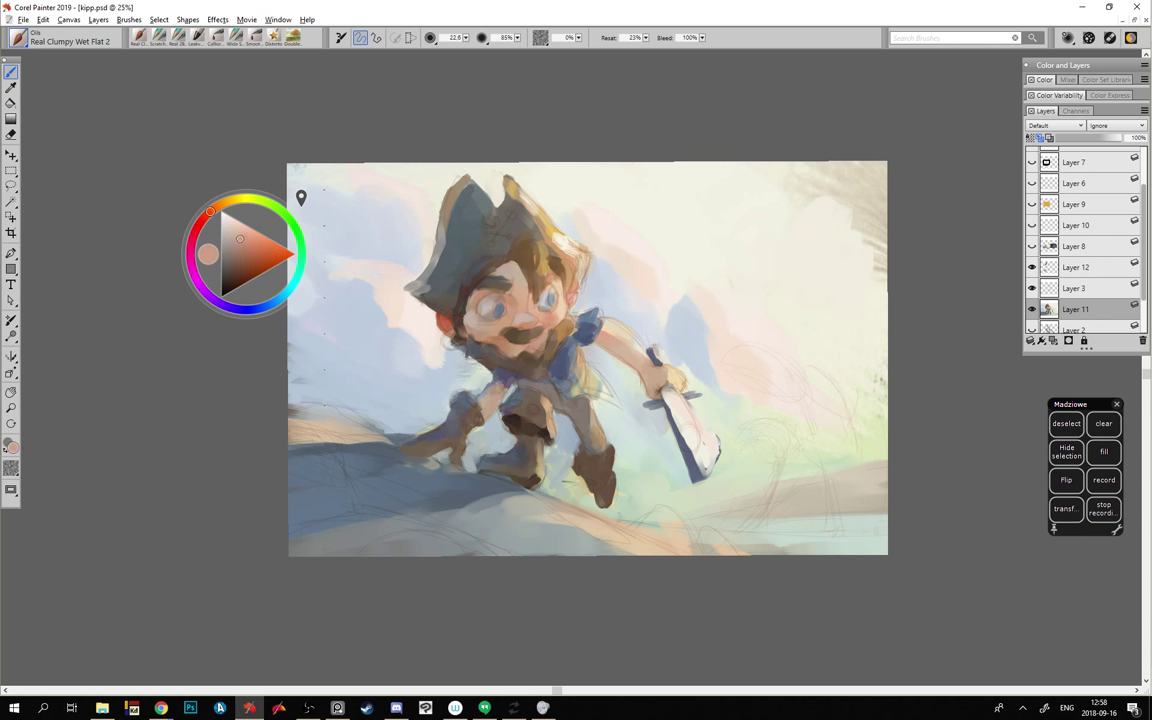
pyautogui.keyDown('alt'); pyautogui.click(510, 384); pyautogui.keyUp('alt')
pyautogui.keyDown('alt'); pyautogui.click(530, 375); pyautogui.keyUp('alt')
pyautogui.keyDown('alt'); pyautogui.click(505, 394); pyautogui.keyUp('alt')
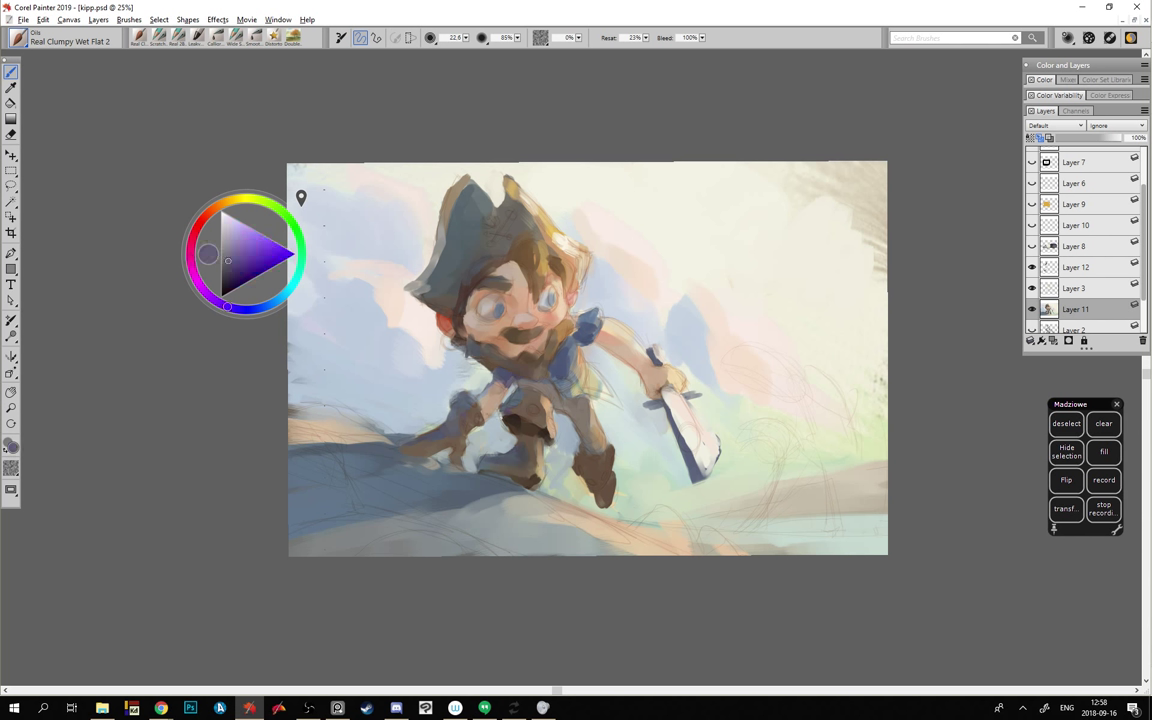
pyautogui.keyDown('alt'); pyautogui.click(514, 389); pyautogui.keyUp('alt')
pyautogui.keyDown('alt'); pyautogui.click(508, 396); pyautogui.keyUp('alt')
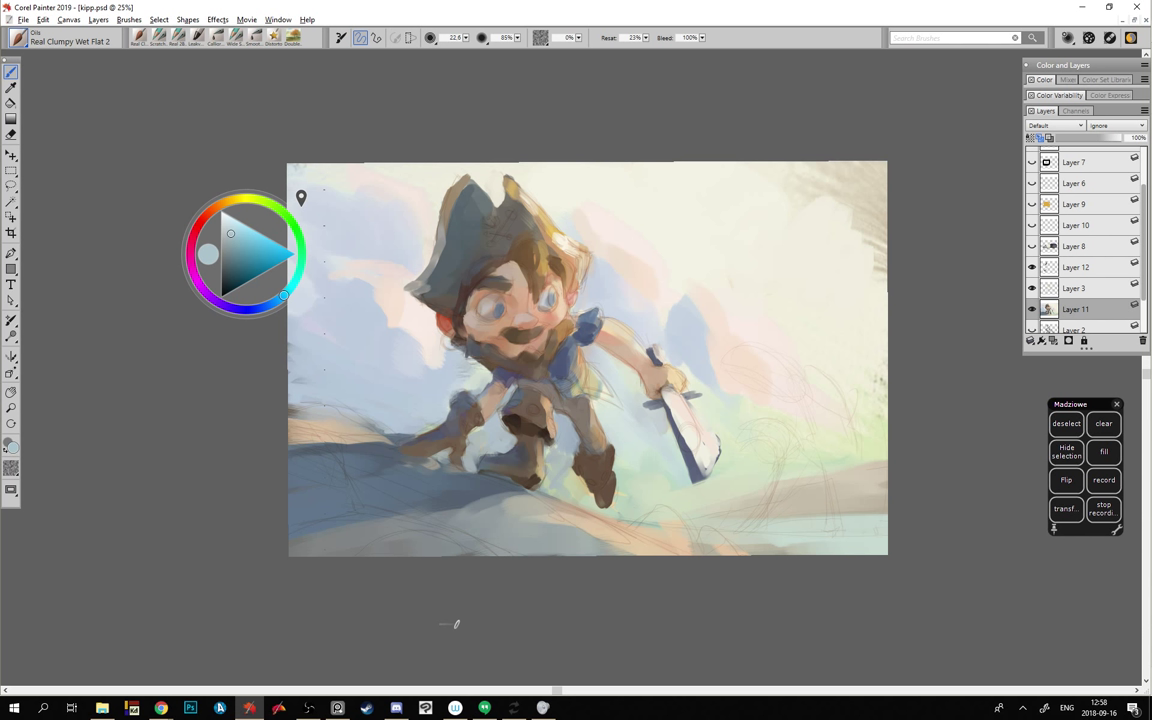
pyautogui.keyDown('alt'); pyautogui.click(449, 378); pyautogui.keyUp('alt')
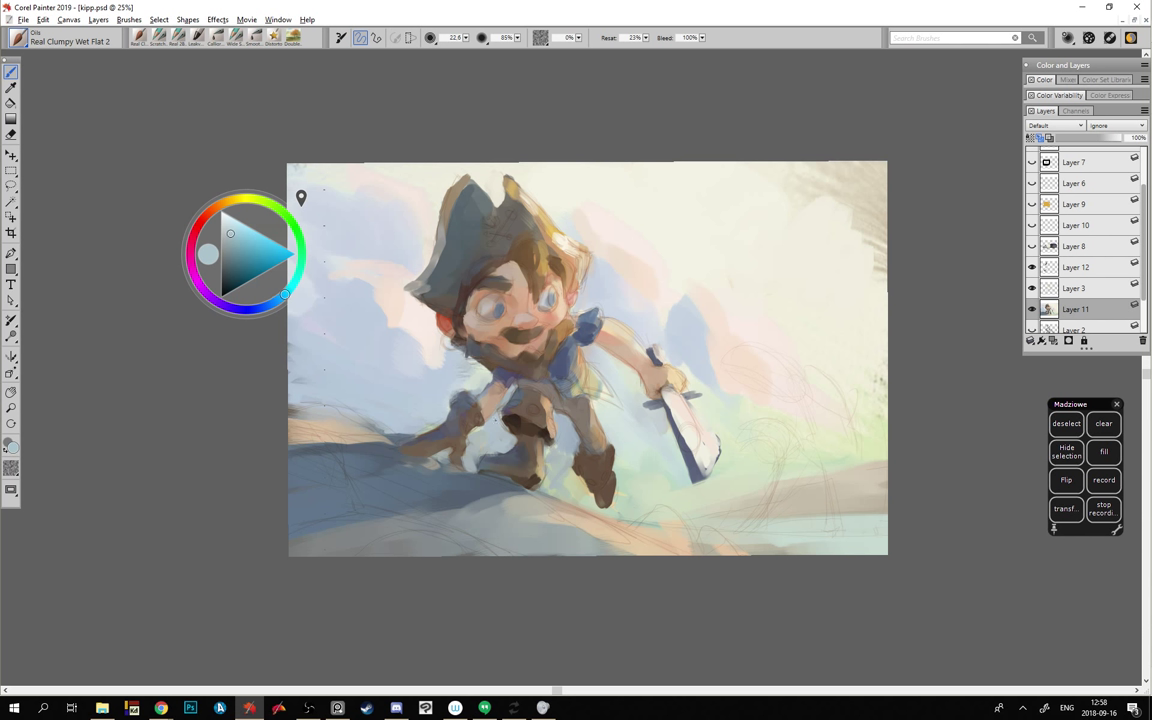
# - Clean up the resting arm's contour below the beard with sampled purple-brown, skin tone and light blue background colour
pyautogui.keyDown('alt'); pyautogui.click(470, 397); pyautogui.keyUp('alt')
pyautogui.keyDown('alt'); pyautogui.click(447, 375); pyautogui.keyUp('alt')
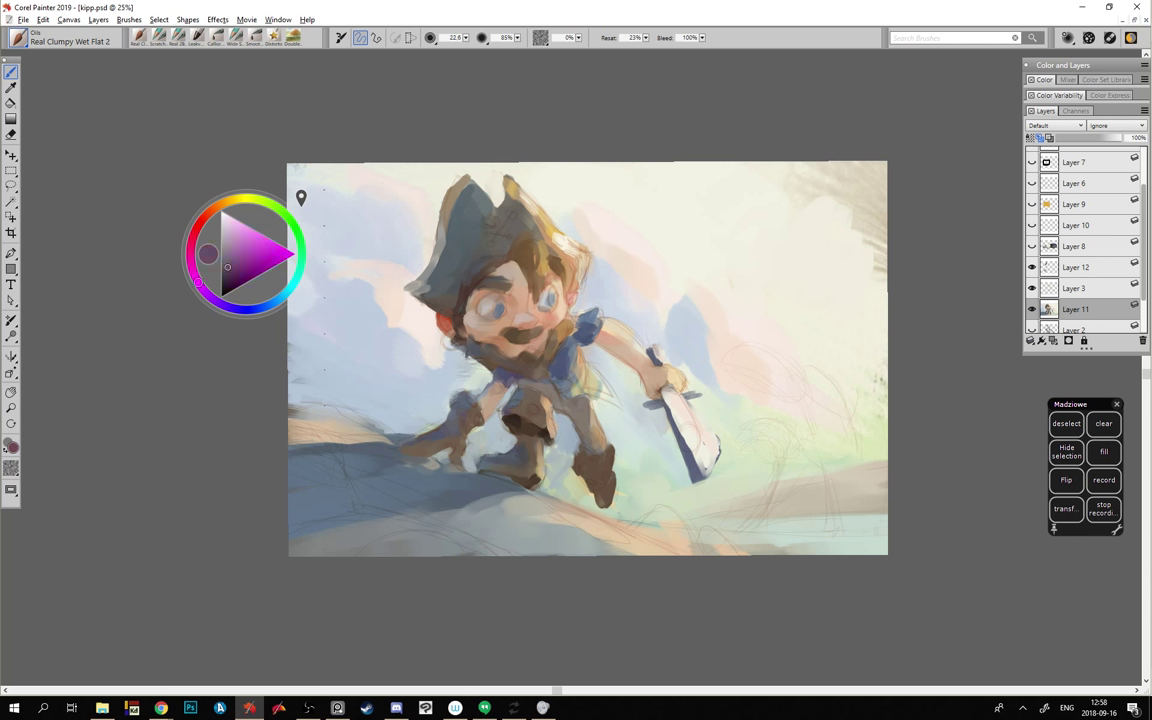
pyautogui.keyDown('alt'); pyautogui.click(450, 376); pyautogui.keyUp('alt')
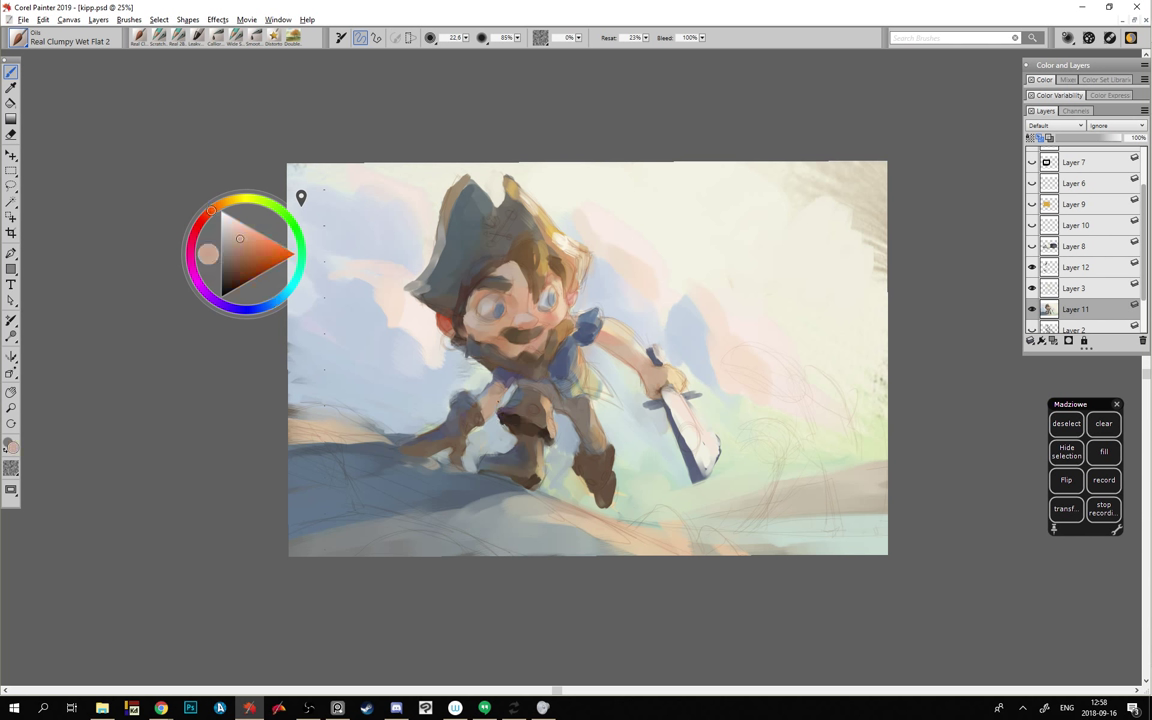
pyautogui.keyDown('alt'); pyautogui.click(449, 374); pyautogui.keyUp('alt')
pyautogui.keyDown('alt'); pyautogui.click(454, 347); pyautogui.keyUp('alt')
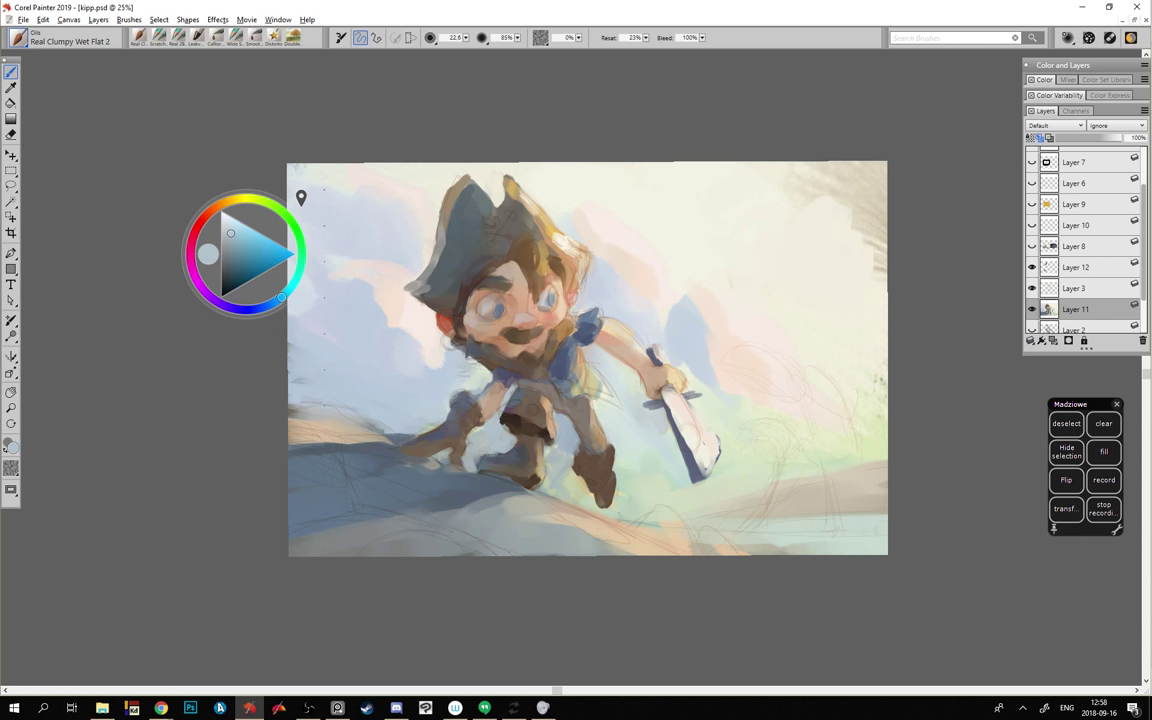
pyautogui.keyDown('alt'); pyautogui.click(450, 378); pyautogui.keyUp('alt')
pyautogui.keyDown('alt'); pyautogui.click(449, 374); pyautogui.keyUp('alt')
pyautogui.keyDown('alt'); pyautogui.click(490, 427); pyautogui.keyUp('alt')
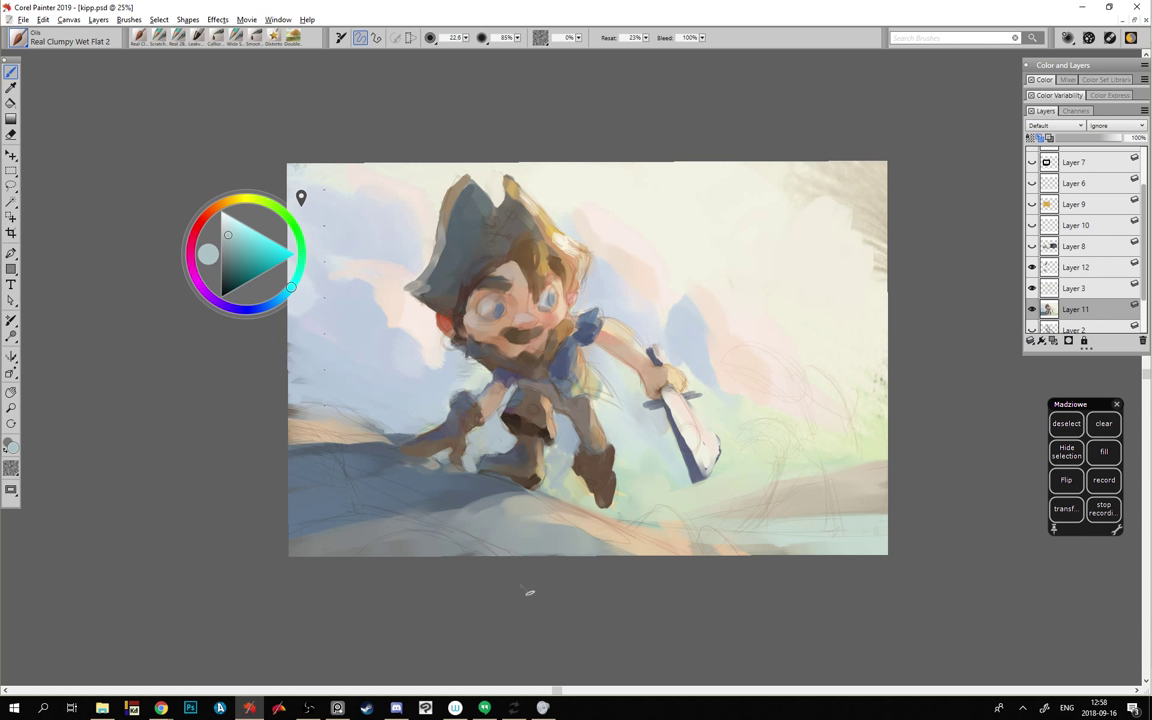
# - Shape the flared shirt hem with sampled pale yellow and blue-grey, and warm the torso's lit side with peach
pyautogui.keyDown('alt'); pyautogui.click(591, 374); pyautogui.keyUp('alt')
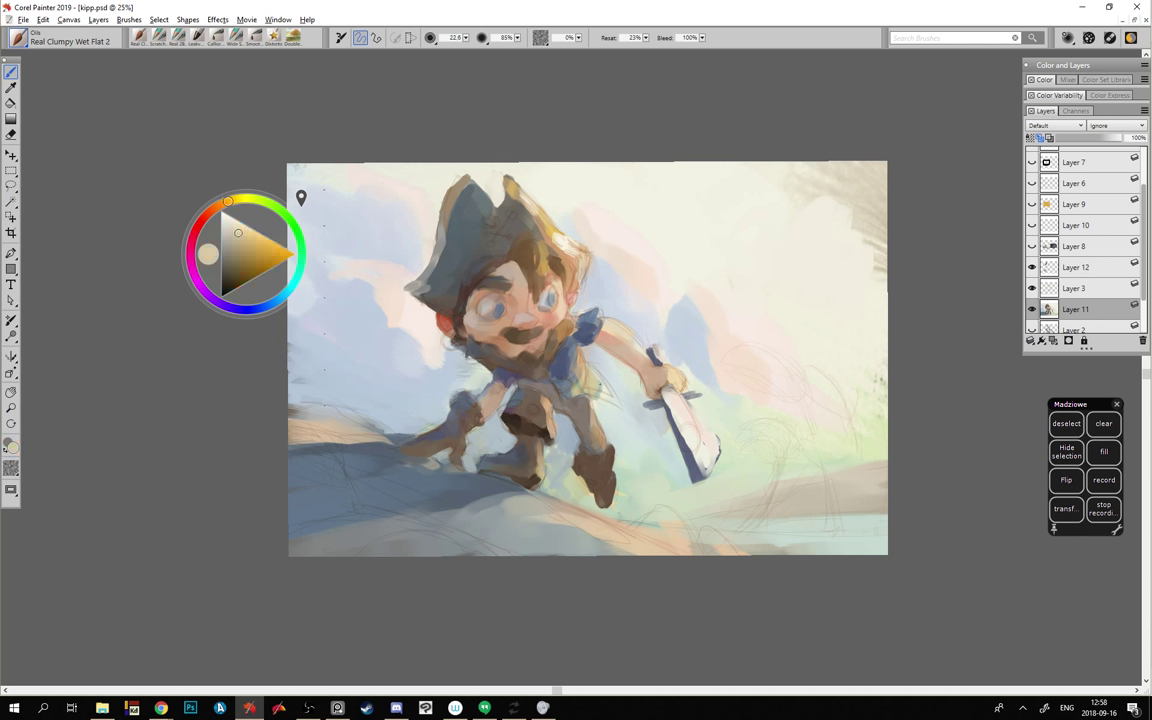
pyautogui.keyDown('alt'); pyautogui.click(514, 319); pyautogui.keyUp('alt')
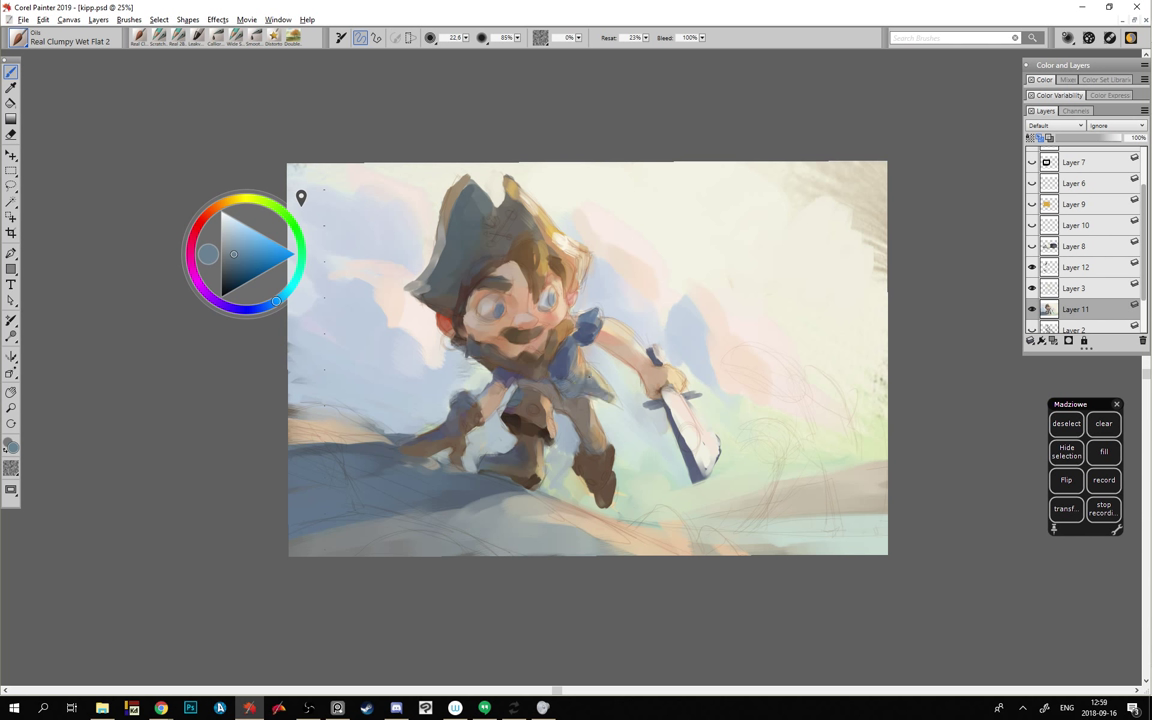
pyautogui.keyDown('alt'); pyautogui.click(526, 319); pyautogui.keyUp('alt')
pyautogui.keyDown('alt'); pyautogui.click(576, 332); pyautogui.keyUp('alt')
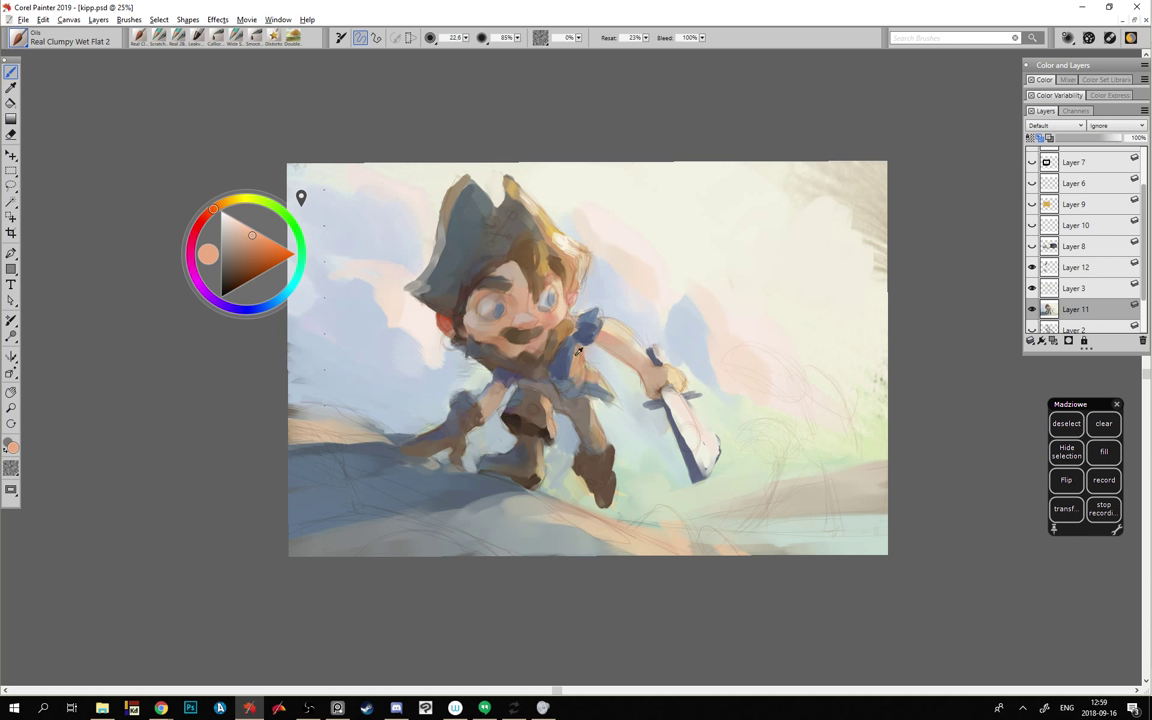
# - Reshape the blue collar at the shoulder with dark blue and paint the beard's lit edge in sampled orange and brown
pyautogui.keyDown('alt'); pyautogui.click(518, 314); pyautogui.keyUp('alt')
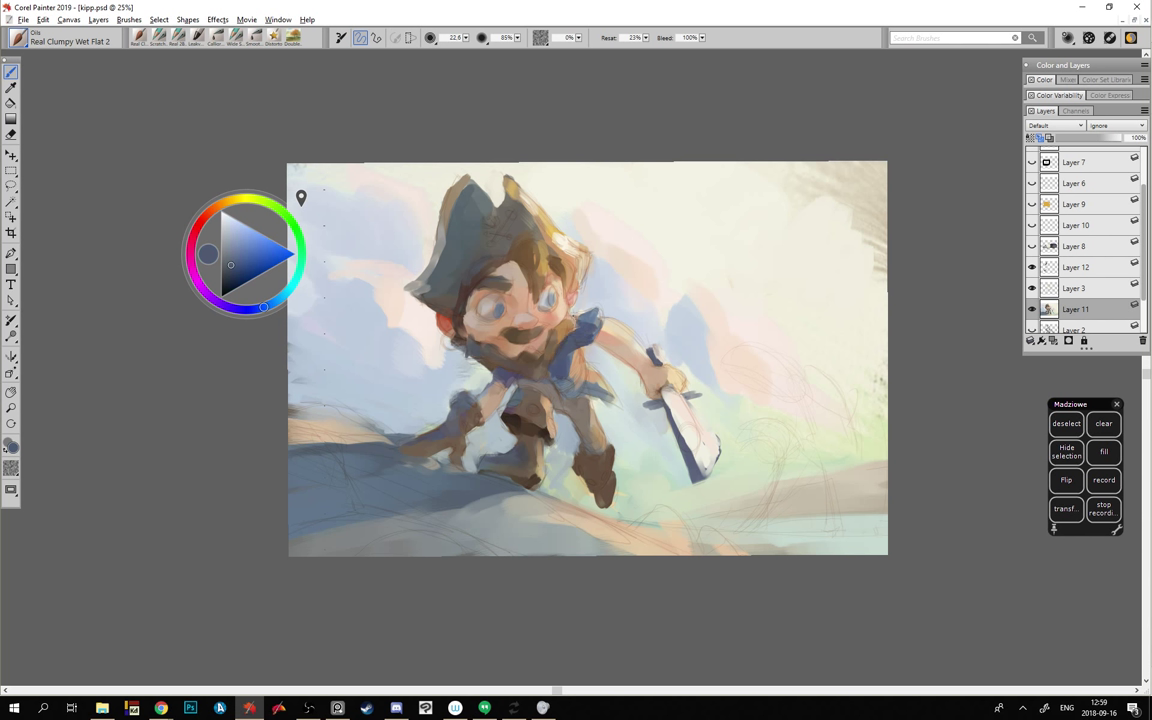
pyautogui.keyDown('alt'); pyautogui.click(566, 320); pyautogui.keyUp('alt')
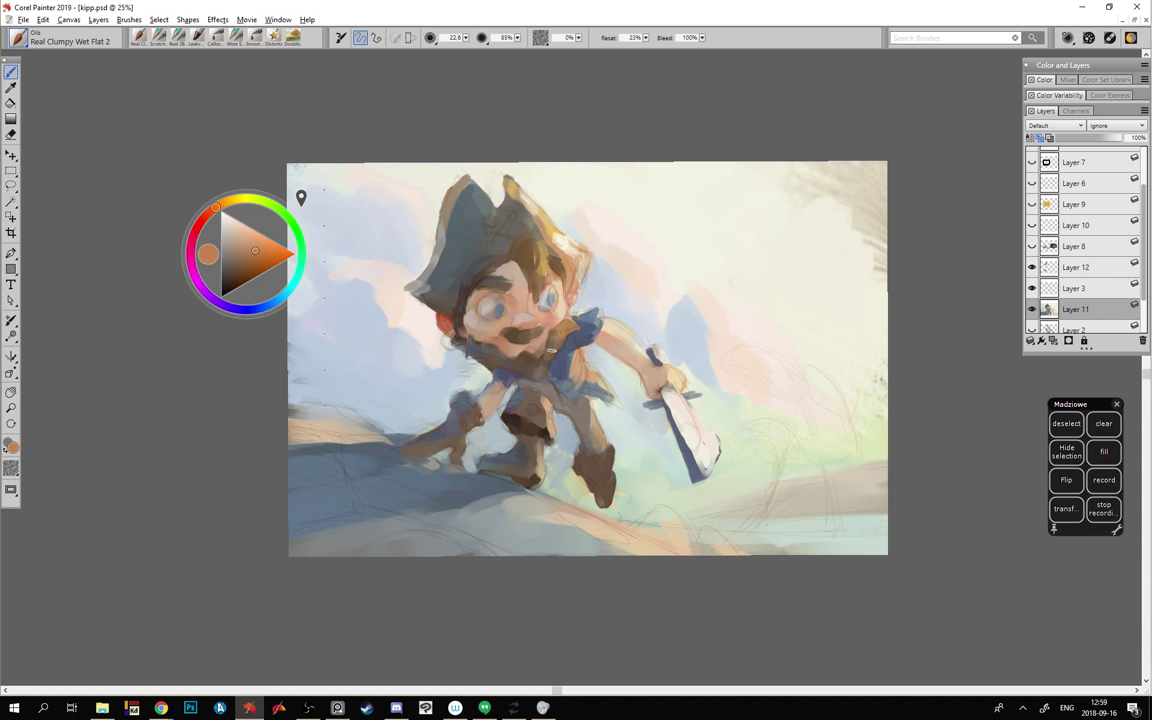
pyautogui.keyDown('alt'); pyautogui.click(546, 360); pyautogui.keyUp('alt')
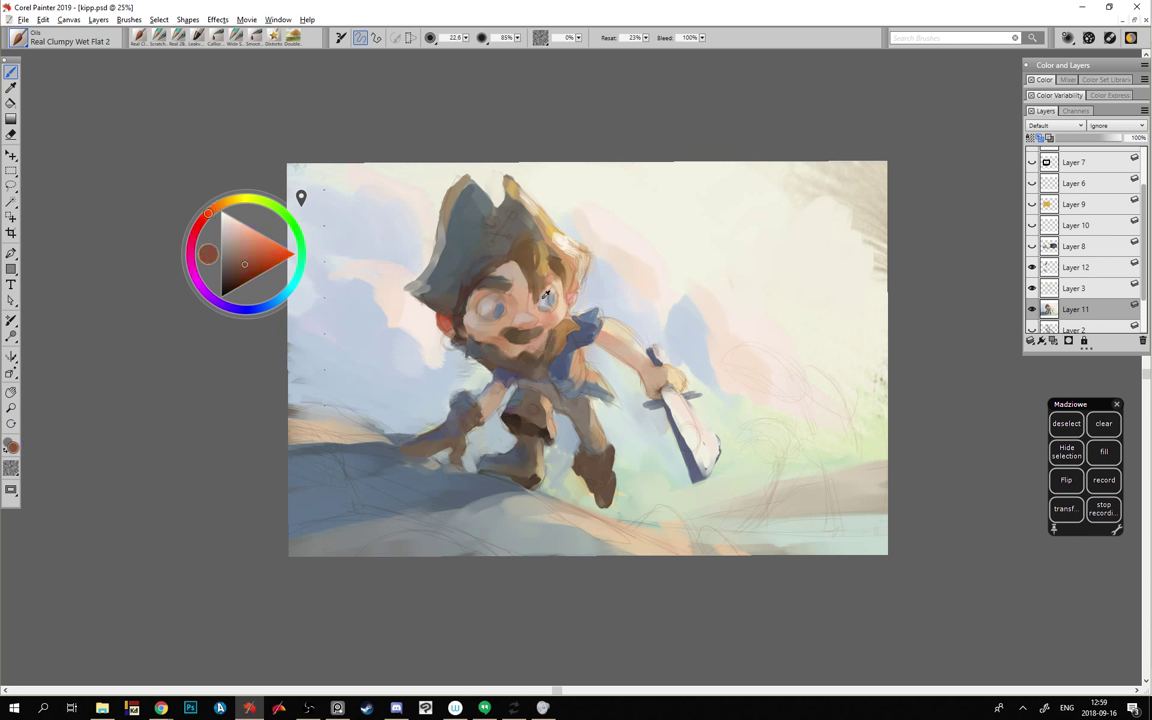
# - Refine the pirate's face around the moustache and mouth with sampled skin tones and a darker reddish brown
pyautogui.keyDown('alt'); pyautogui.click(490, 308); pyautogui.keyUp('alt')
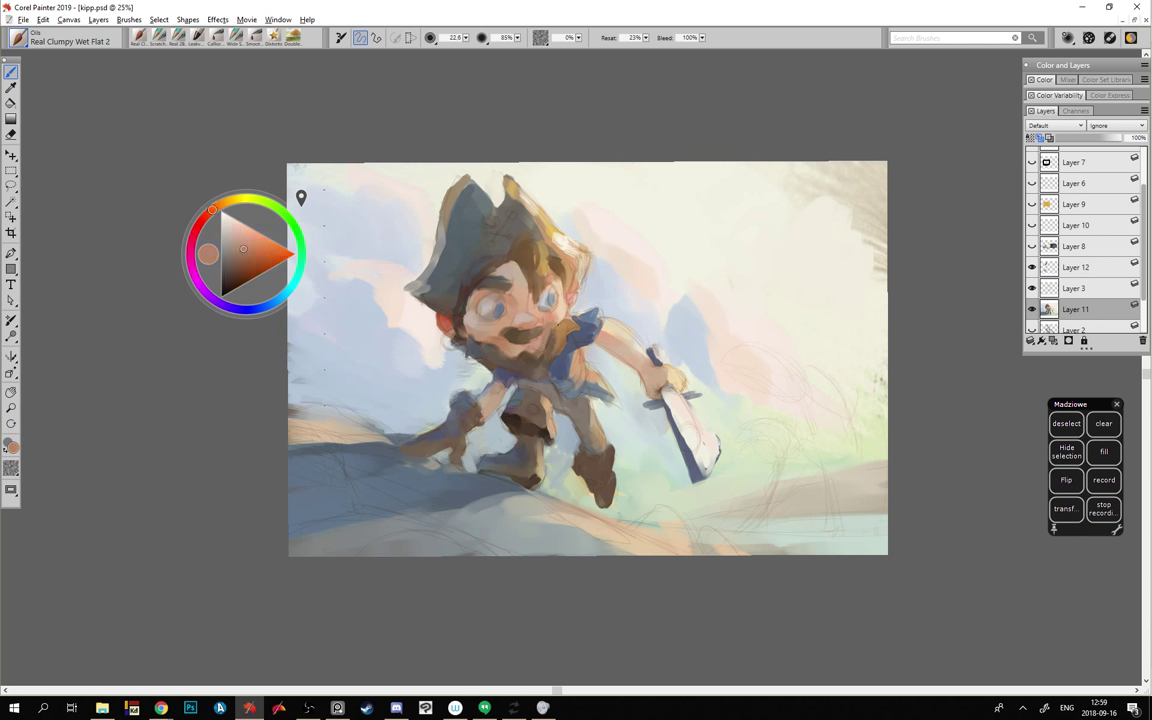
pyautogui.keyDown('alt'); pyautogui.click(544, 341); pyautogui.keyUp('alt')
pyautogui.keyDown('alt'); pyautogui.click(533, 341); pyautogui.keyUp('alt')
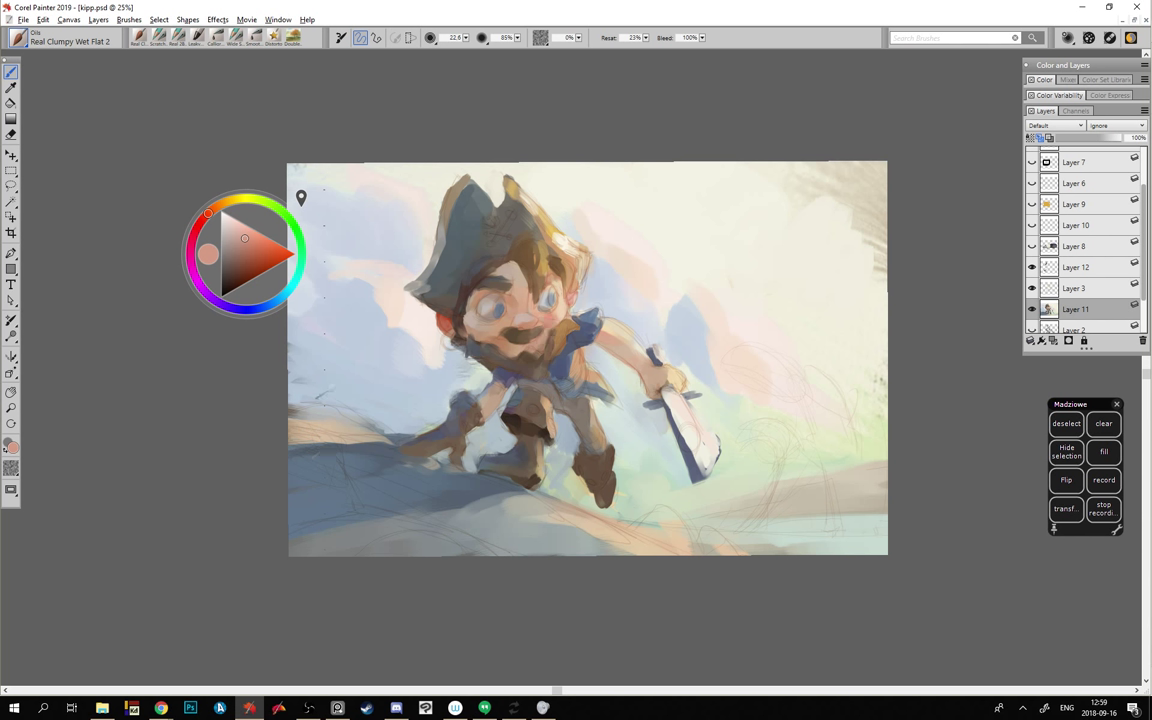
pyautogui.keyDown('alt'); pyautogui.click(540, 342); pyautogui.keyUp('alt')
pyautogui.click(246, 255)
# - Switch to the reference viewer and examine the light and shadow in the beach photo of the woman in close-up
pyautogui.hotkey('alt', 'Tab')
pyautogui.moveTo(954, 563); pyautogui.dragTo(885, 512)
pyautogui.scroll(5, 730, 300)
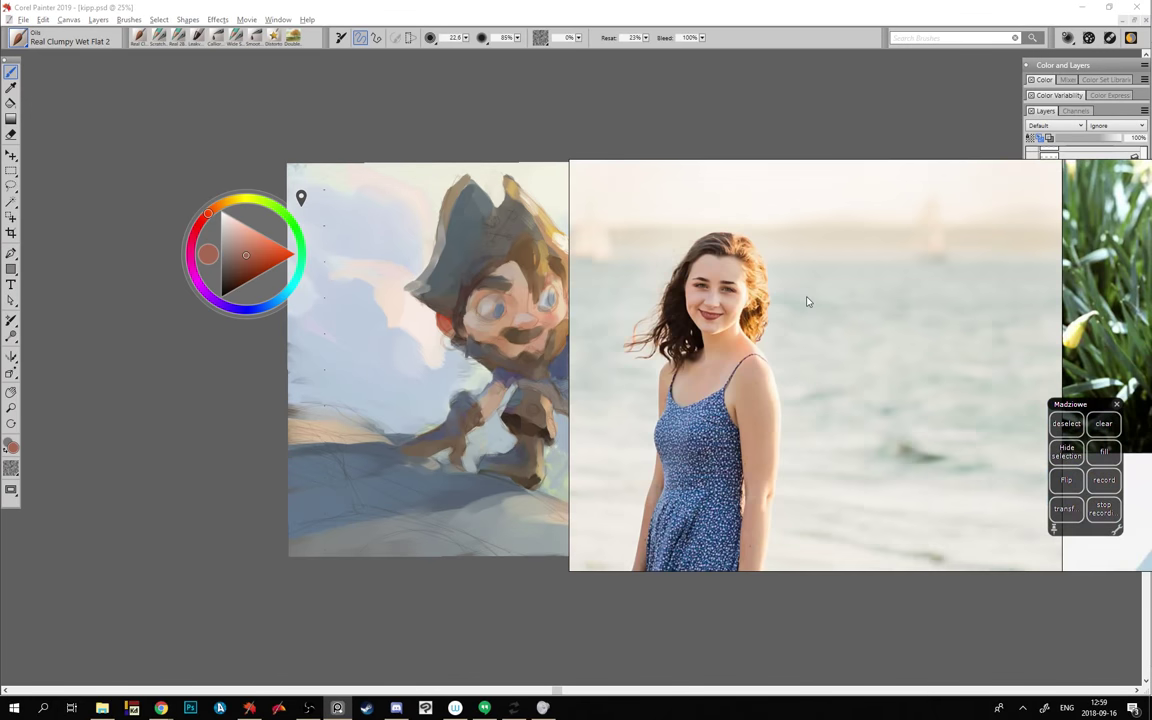
pyautogui.scroll(2, 674, 289)
pyautogui.scroll(2, 700, 310)
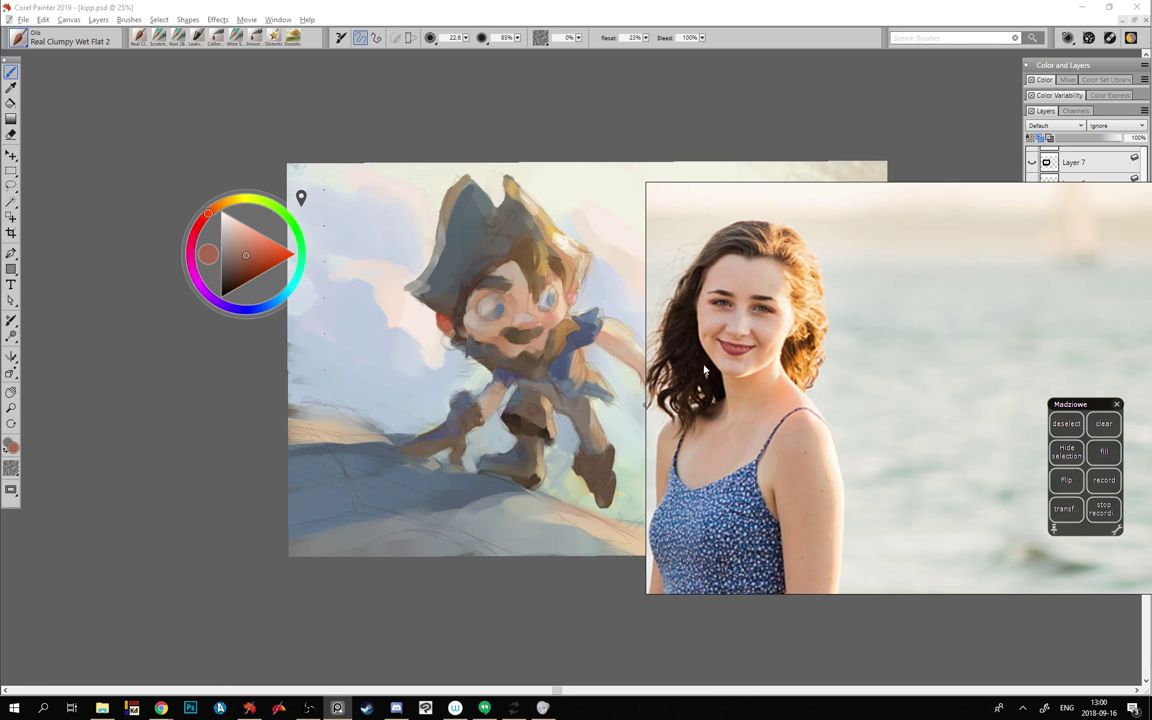
pyautogui.moveTo(644, 405); pyautogui.dragTo(1151, 360)
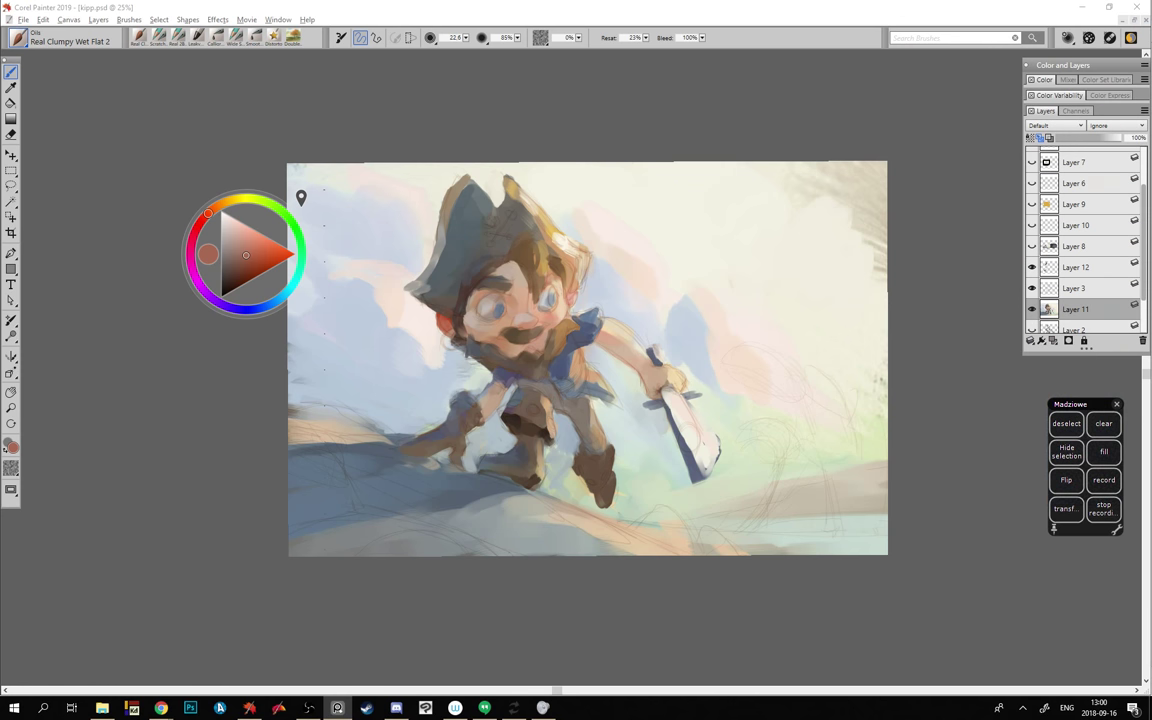
pyautogui.click(178, 366)
# - Mix a darker reddish brown from the mouth's sampled skin tone and set the brush size to 25.6 for the facial shadows
pyautogui.keyDown('alt'); pyautogui.click(512, 344); pyautogui.keyUp('alt')
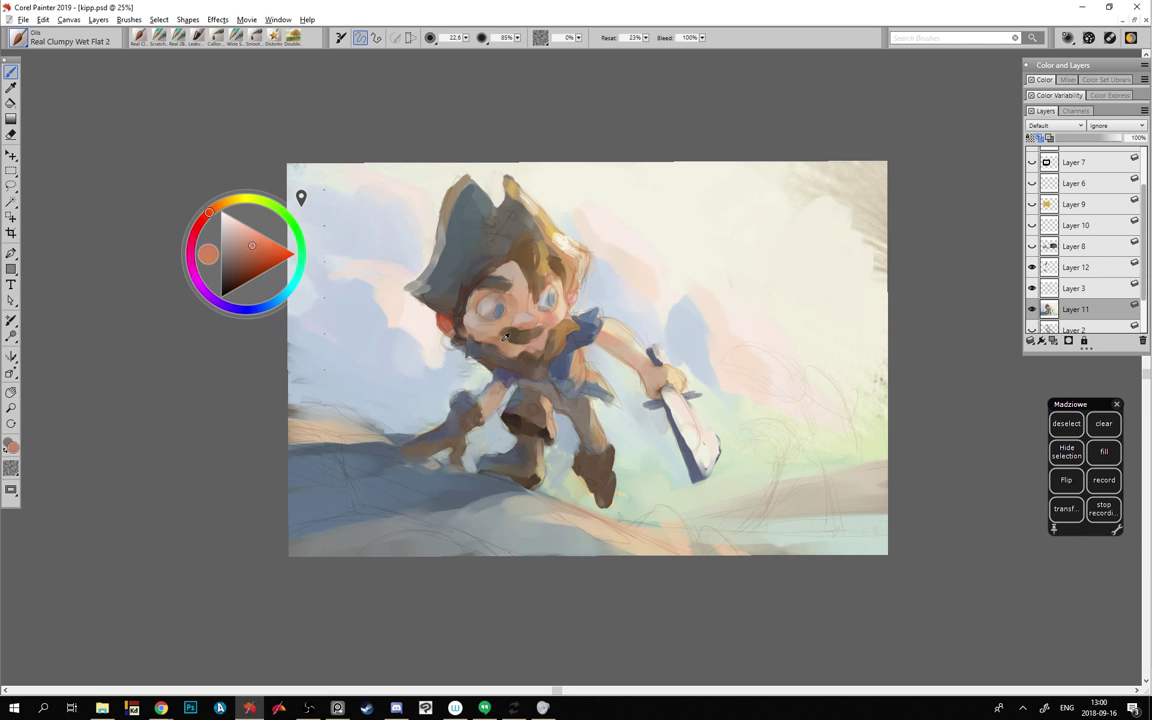
pyautogui.click(238, 268)
pyautogui.click(242, 266)
pyautogui.press('[')
pyautogui.press('[')
pyautogui.press('[')
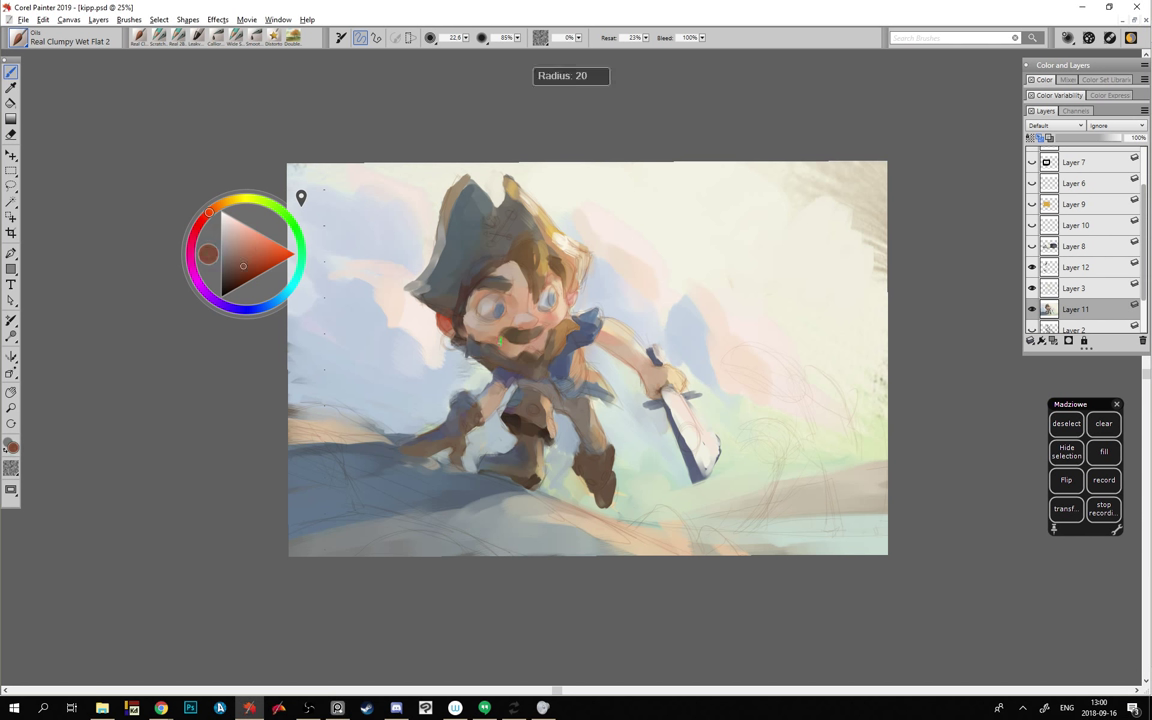
pyautogui.moveTo(471, 266); pyautogui.dragTo(471, 266)
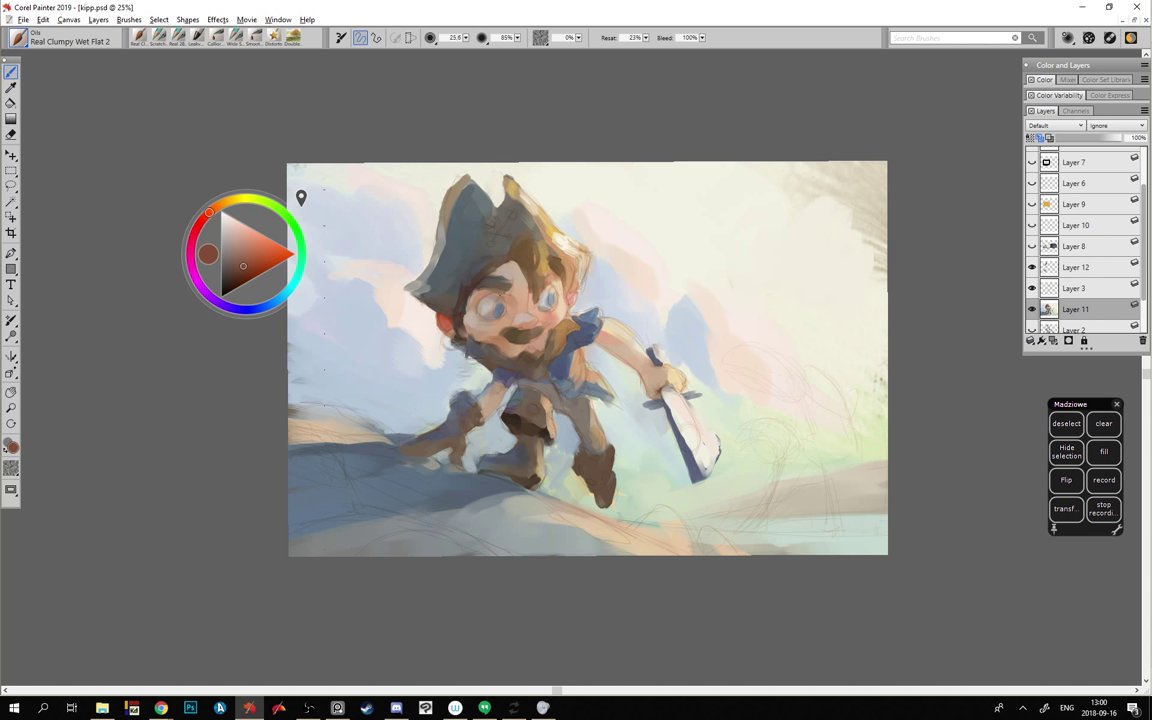
# - Add saturated red and orange-red accents between the pirate's inner eye and eyebrow
pyautogui.click(265, 264)
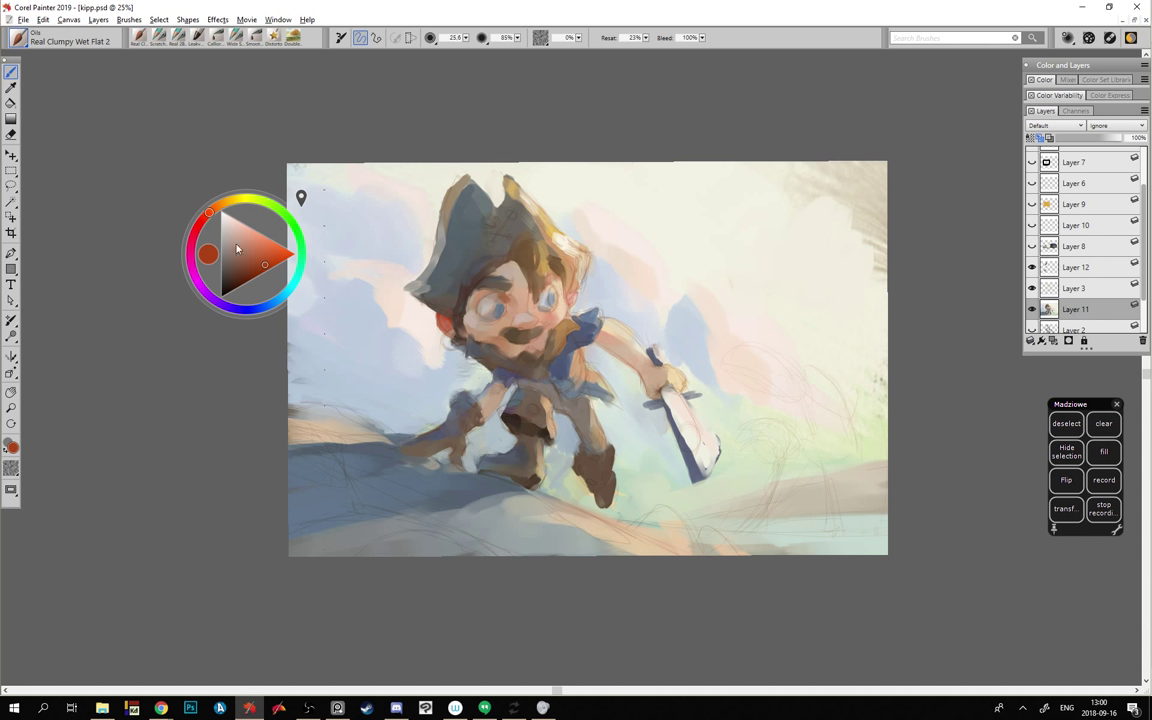
pyautogui.click(206, 228)
pyautogui.click(267, 259)
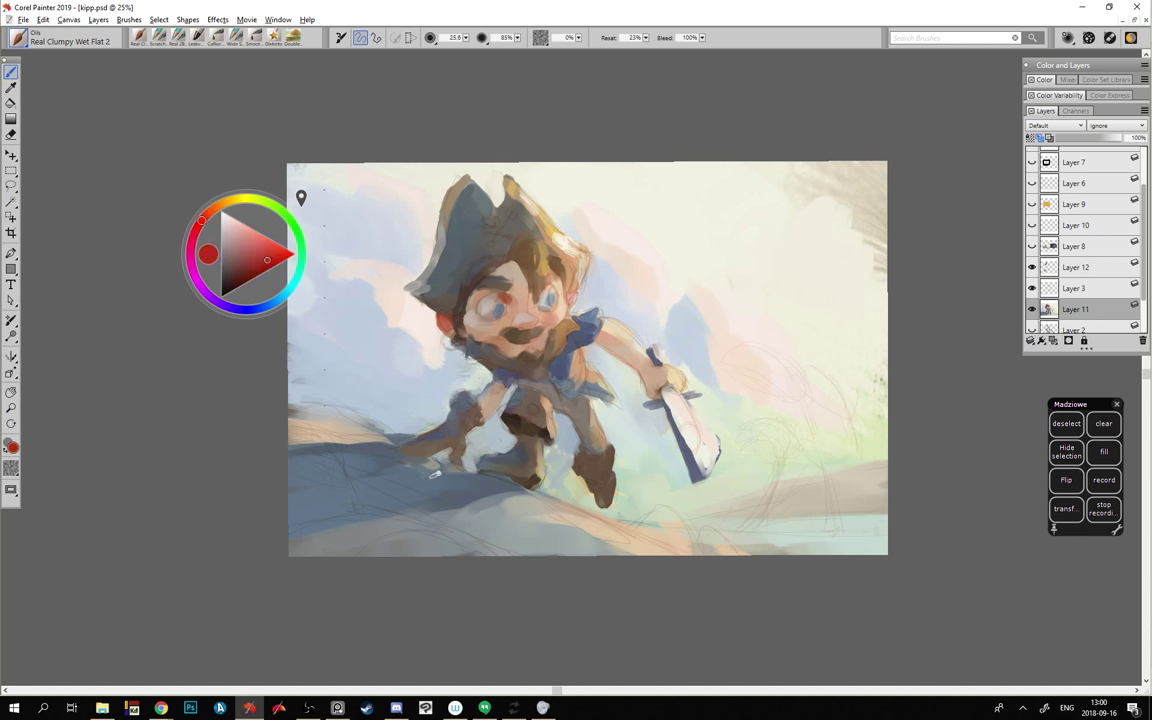
pyautogui.click(202, 213)
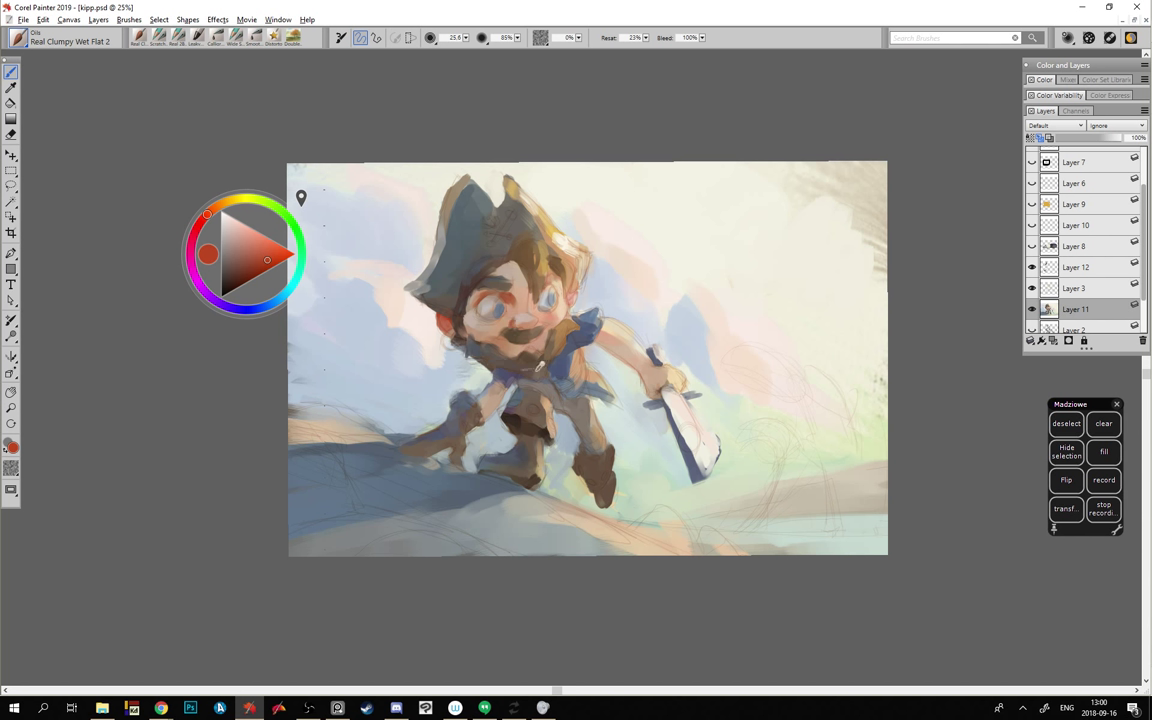
# - Blend the facial reds around the brow, ear and nose with sampled pink, reddish and pale skin tones
pyautogui.keyDown('alt'); pyautogui.click(465, 278); pyautogui.keyUp('alt')
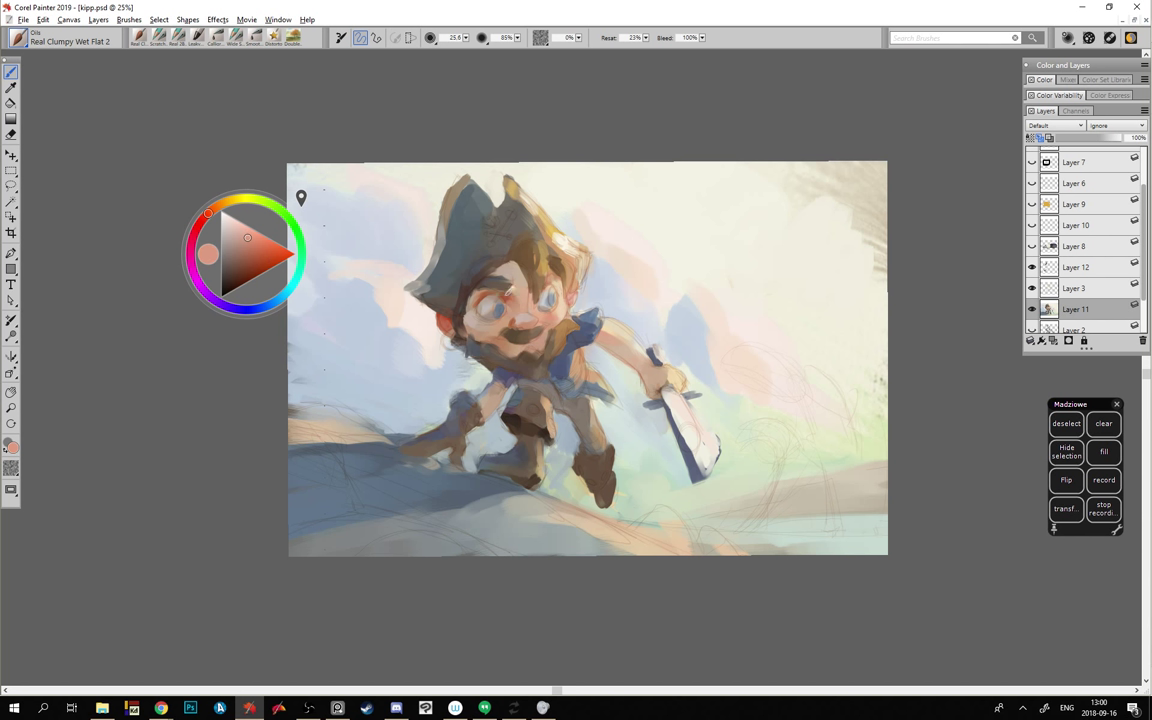
pyautogui.keyDown('alt'); pyautogui.click(513, 286); pyautogui.keyUp('alt')
pyautogui.keyDown('alt'); pyautogui.click(443, 322); pyautogui.keyUp('alt')
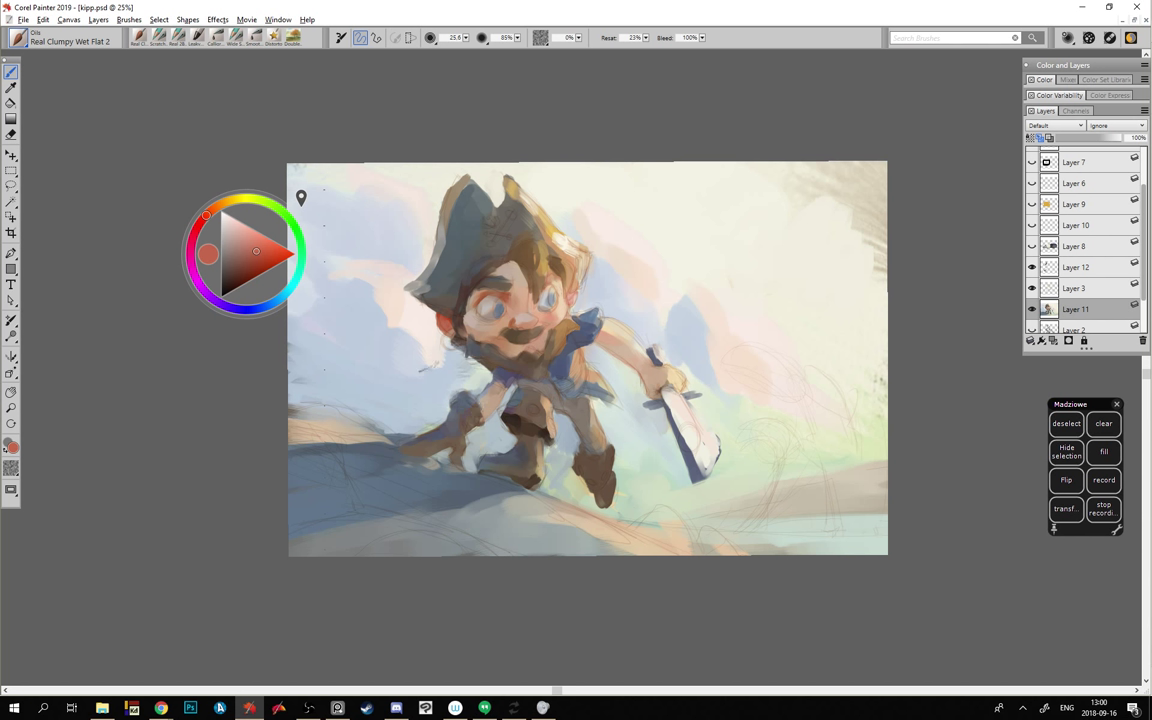
pyautogui.click(259, 254)
pyautogui.keyDown('alt'); pyautogui.click(440, 312); pyautogui.keyUp('alt')
pyautogui.keyDown('alt'); pyautogui.click(516, 323); pyautogui.keyUp('alt')
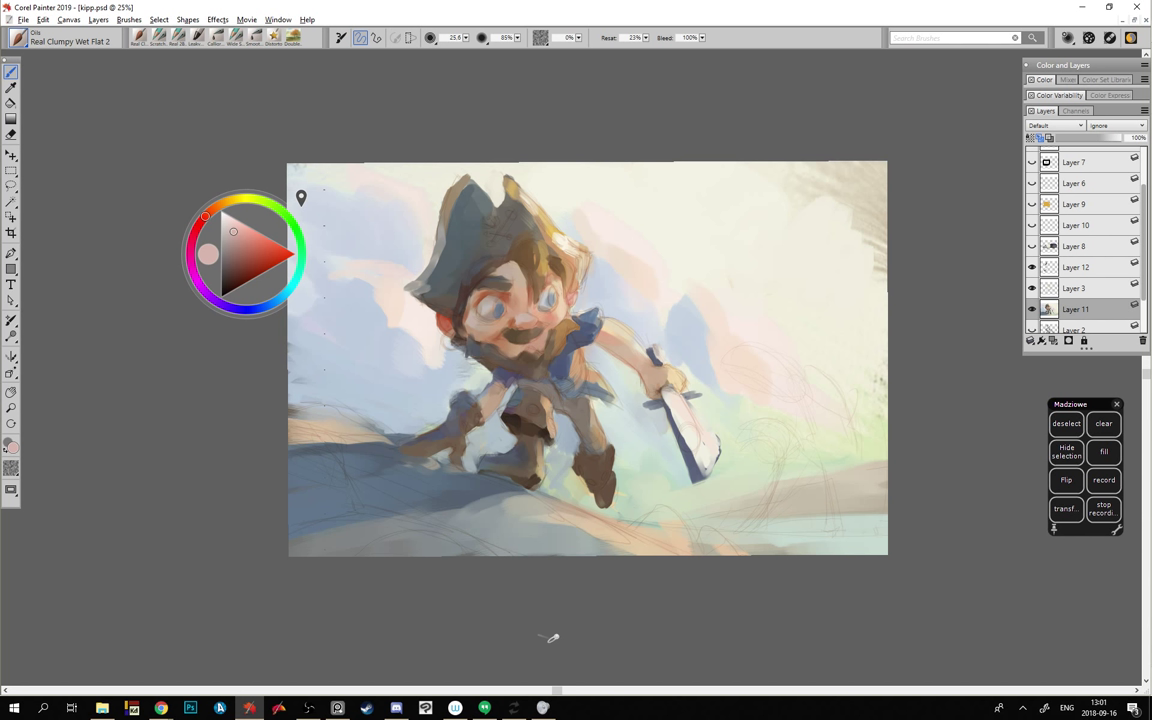
# - Paint the hair under the hat brim with dark brown and sampled lighter browns, enlarging the brush to 28.8
pyautogui.keyDown('alt'); pyautogui.click(524, 250); pyautogui.keyUp('alt')
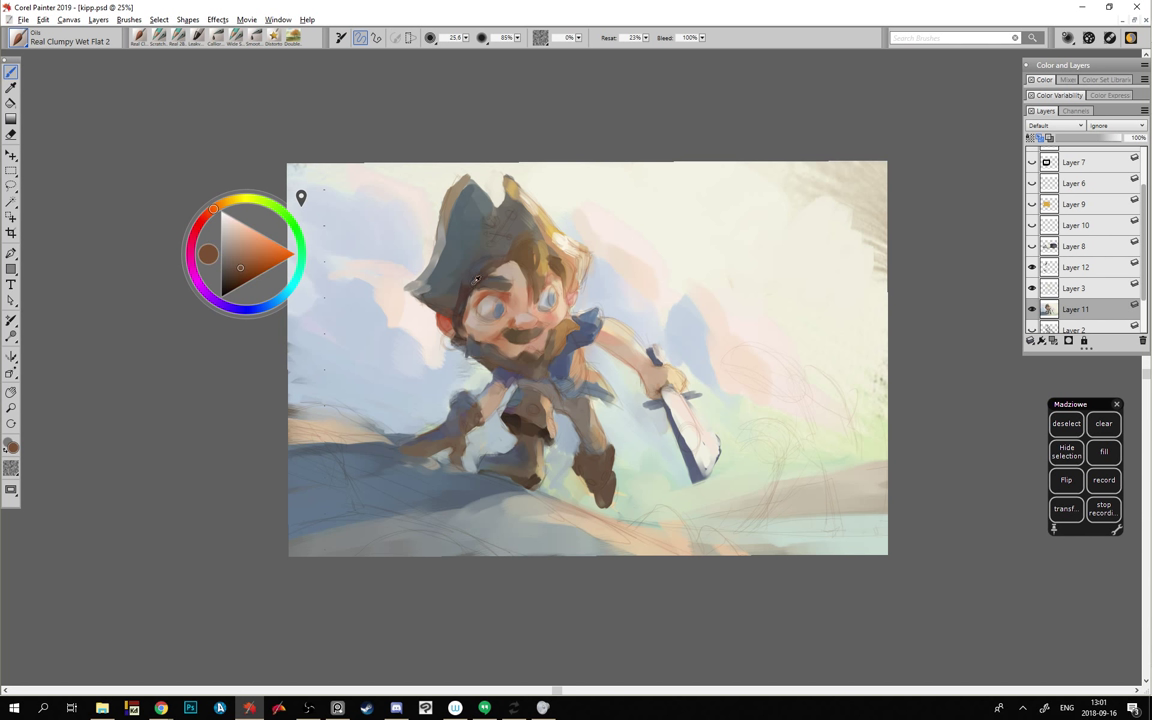
pyautogui.click(231, 278)
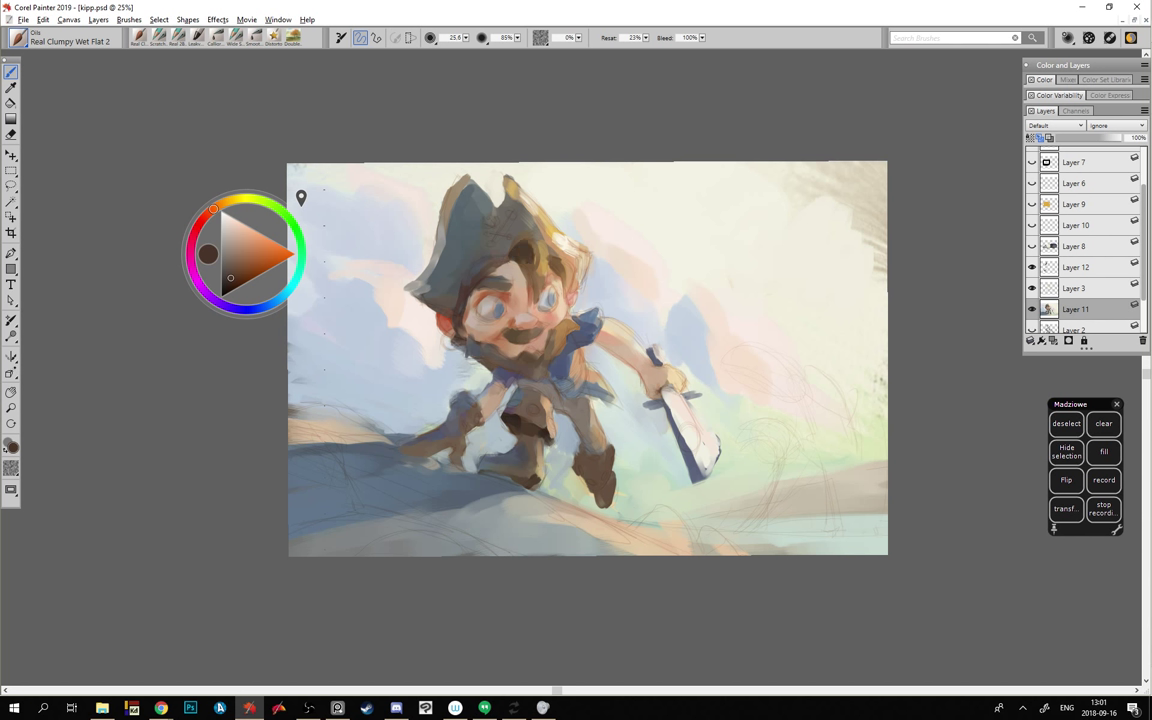
pyautogui.moveTo(508, 287); pyautogui.dragTo(482, 253)
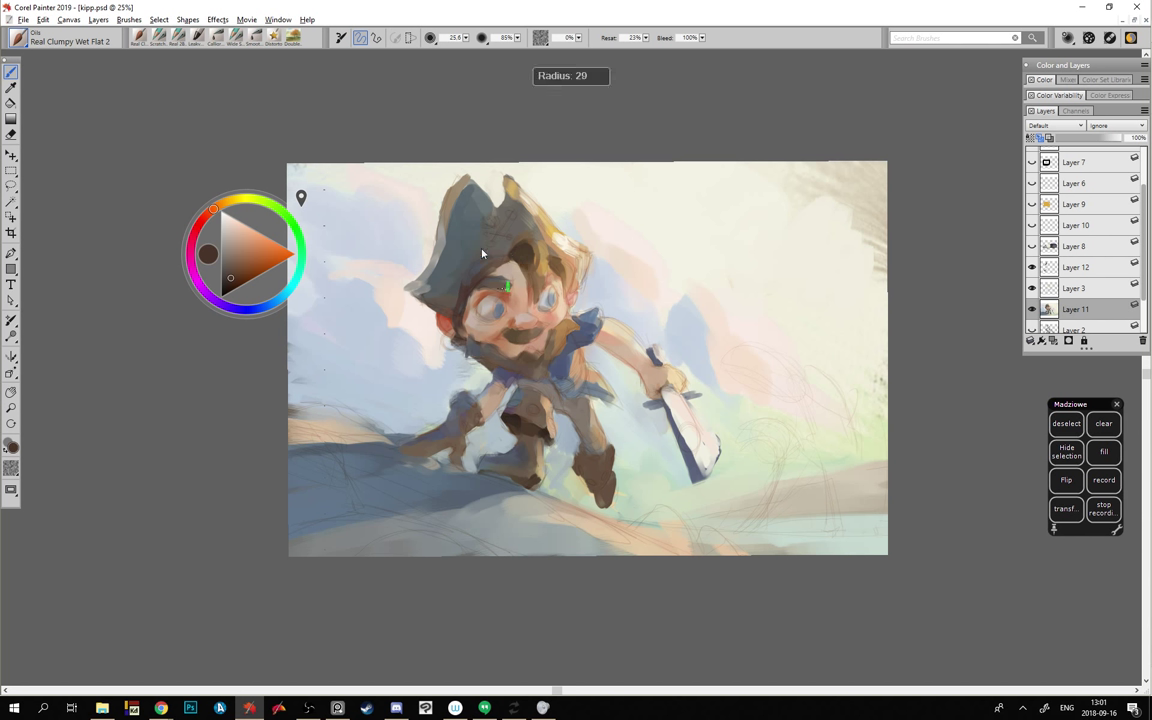
pyautogui.keyDown('alt'); pyautogui.click(520, 244); pyautogui.keyUp('alt')
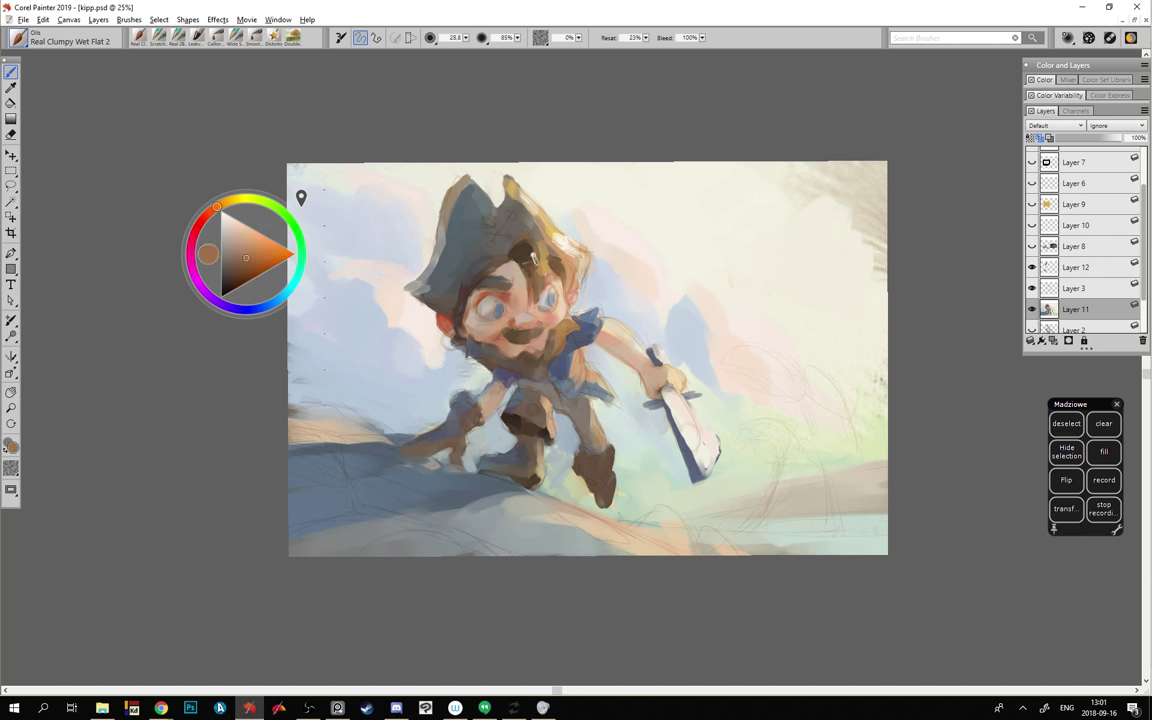
pyautogui.keyDown('alt'); pyautogui.click(531, 268); pyautogui.keyUp('alt')
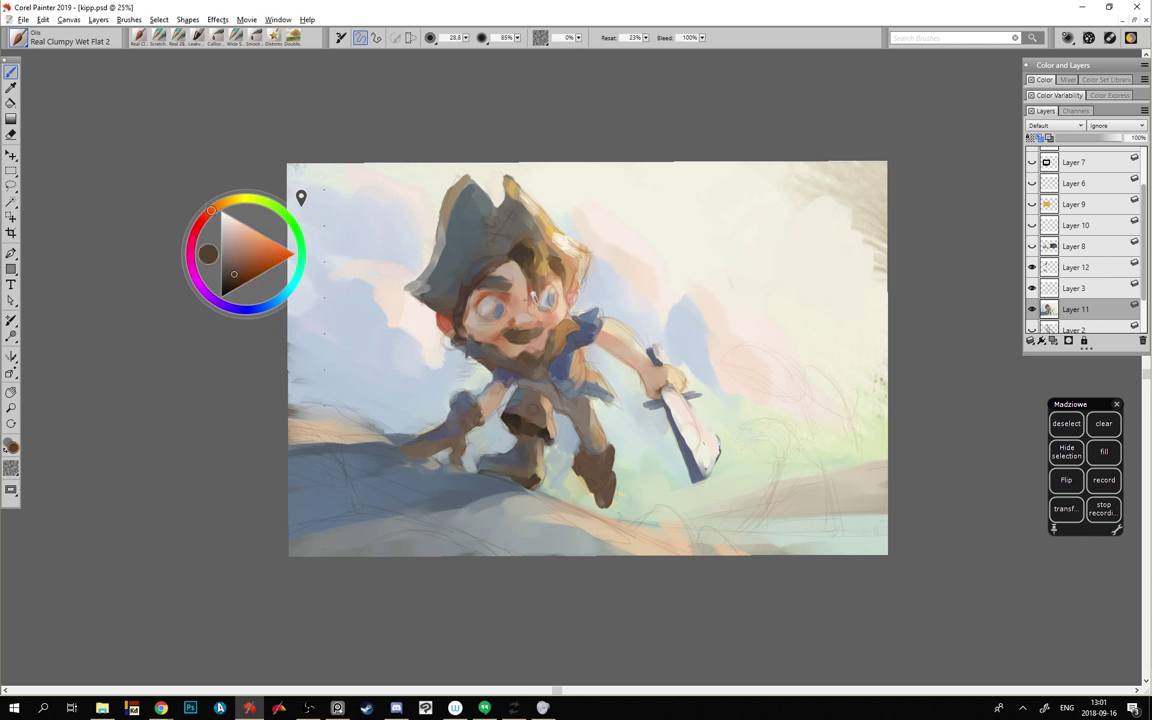
pyautogui.keyDown('alt'); pyautogui.click(524, 249); pyautogui.keyUp('alt')
# - Deepen the hair shadow between the hat brim and temple with very dark reddish brown at brush size 30.5
pyautogui.moveTo(473, 272)
pyautogui.mouseDown()
pyautogui.moveTo(453, 250)
pyautogui.moveTo(458, 298)
pyautogui.mouseUp()
pyautogui.keyDown('alt'); pyautogui.click(458, 298); pyautogui.keyUp('alt')
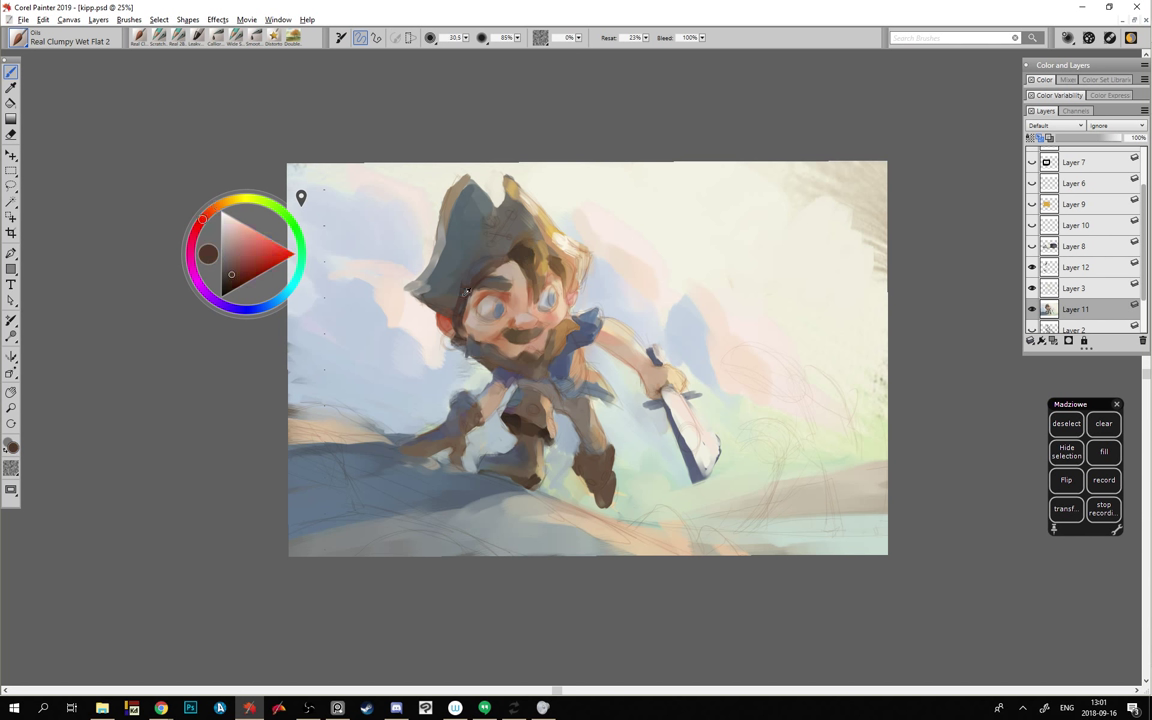
pyautogui.click(230, 280)
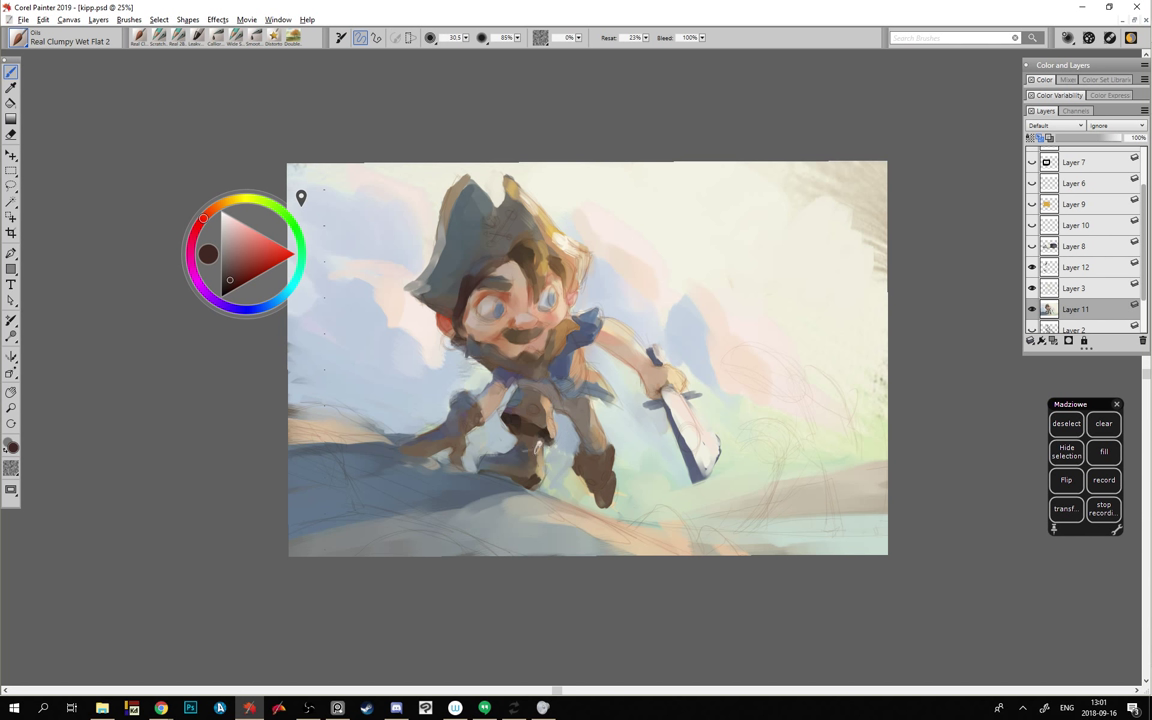
pyautogui.keyDown('alt'); pyautogui.click(517, 418); pyautogui.keyUp('alt')
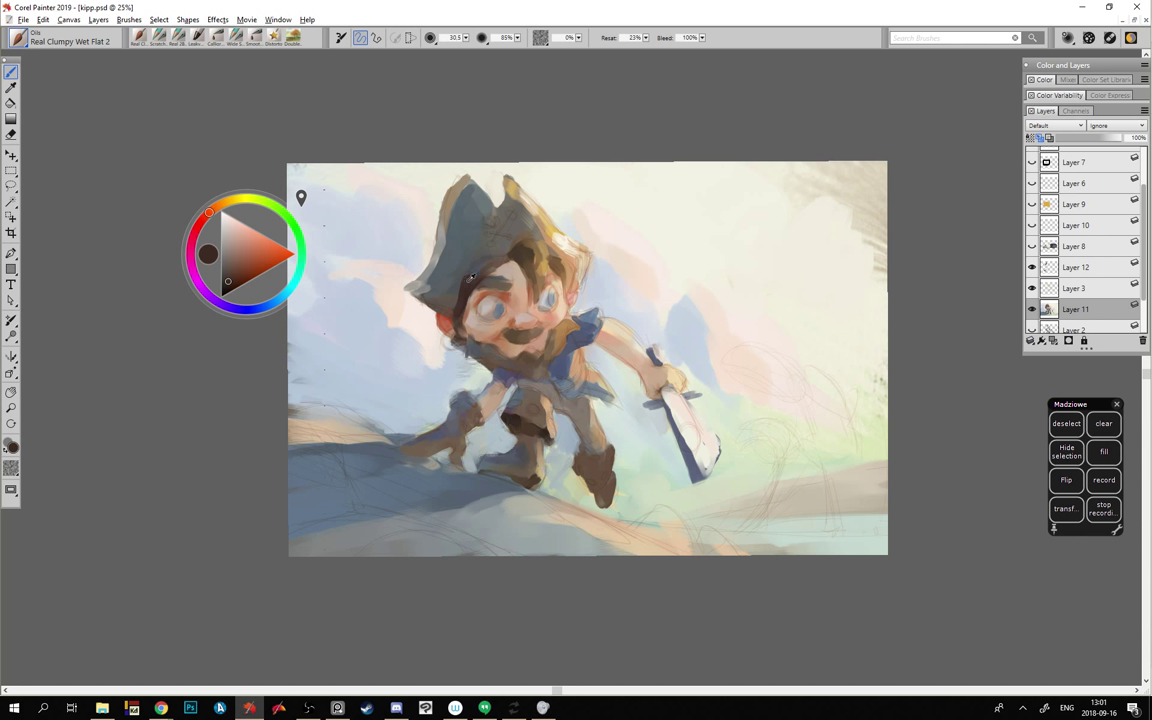
pyautogui.keyDown('alt'); pyautogui.click(470, 277); pyautogui.keyUp('alt')
pyautogui.click(229, 289)
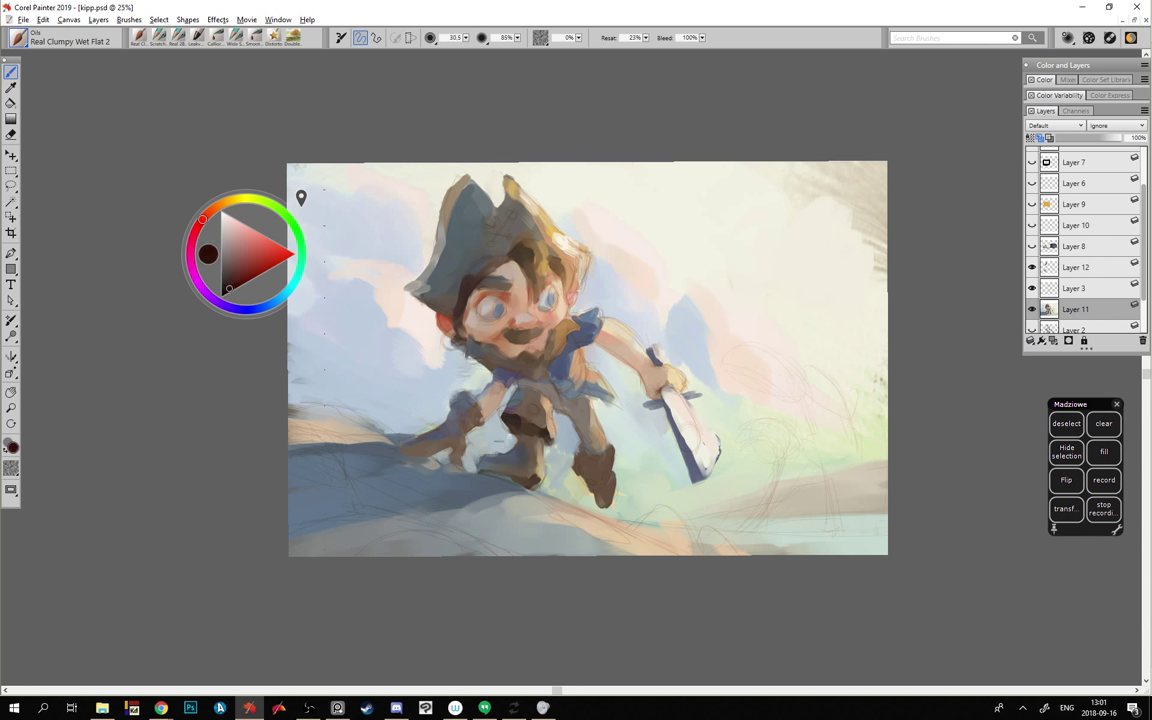
pyautogui.moveTo(506, 450)
pyautogui.mouseDown()
pyautogui.moveTo(525, 445)
pyautogui.moveTo(522, 466)
pyautogui.mouseUp()
# - Copy the woman's beach photo from the reference viewer, paste it into the painting and place it in the sky beside the pirate
pyautogui.hotkey('alt', 'Tab')
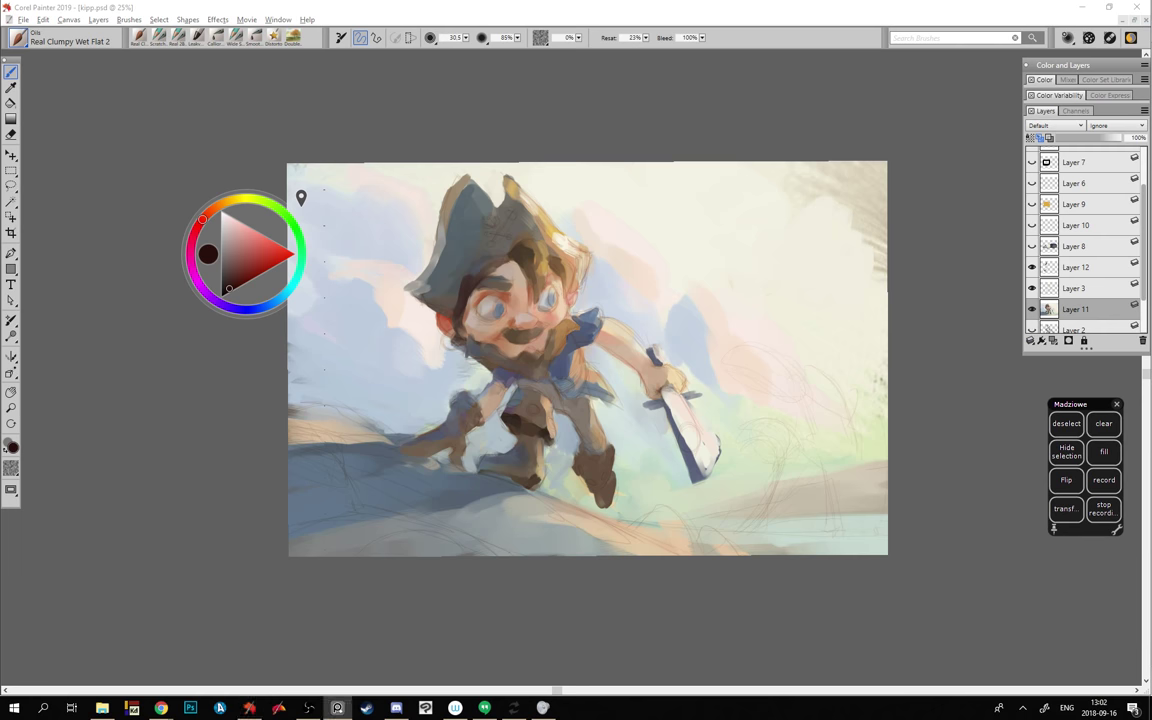
pyautogui.moveTo(1151, 280); pyautogui.dragTo(668, 323)
pyautogui.rightClick(519, 316)
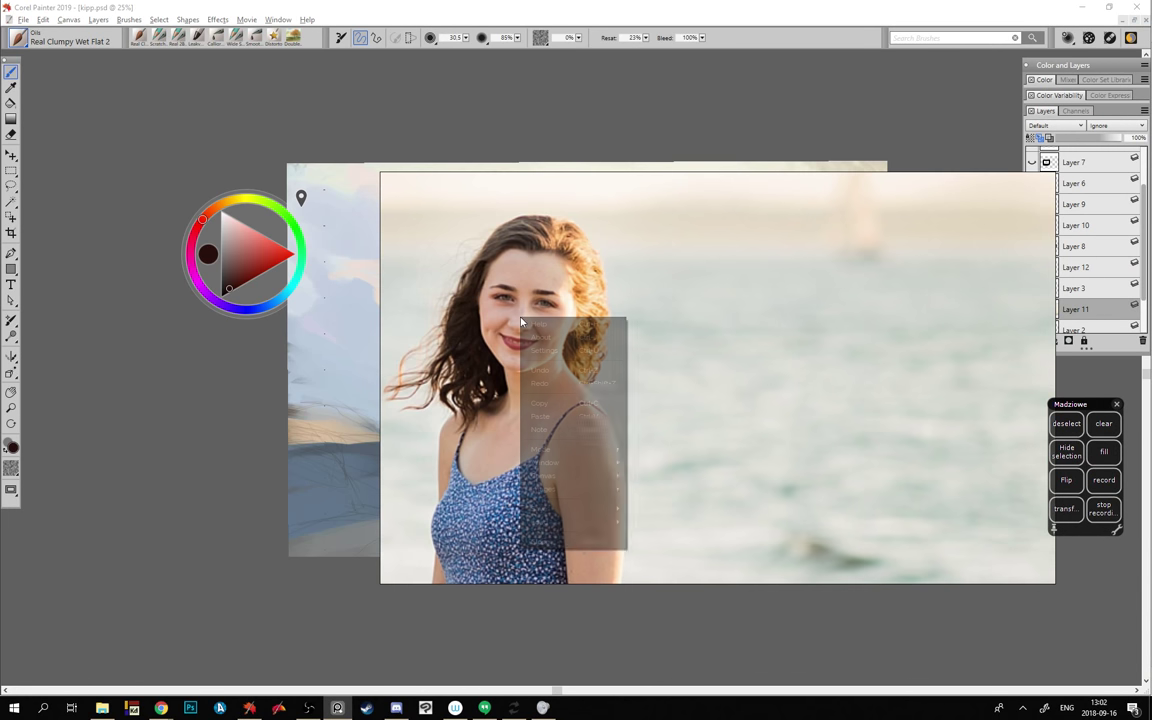
pyautogui.click(554, 408)
pyautogui.click(191, 361)
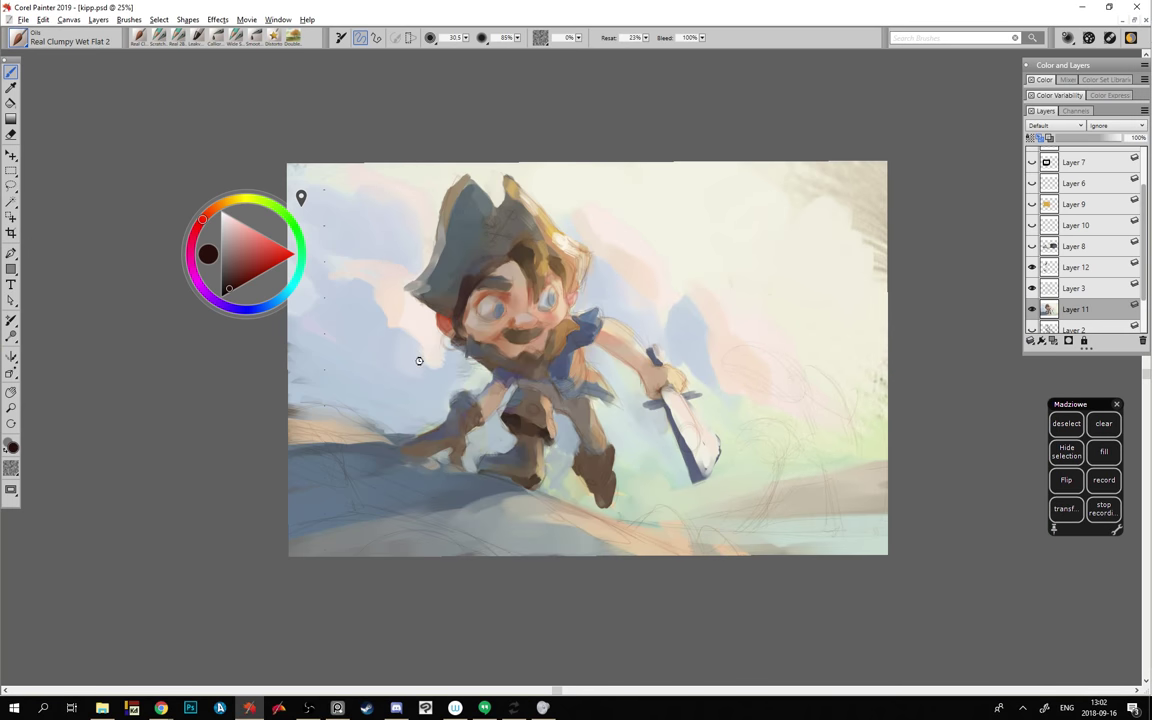
pyautogui.hotkey('ctrl', 'v')
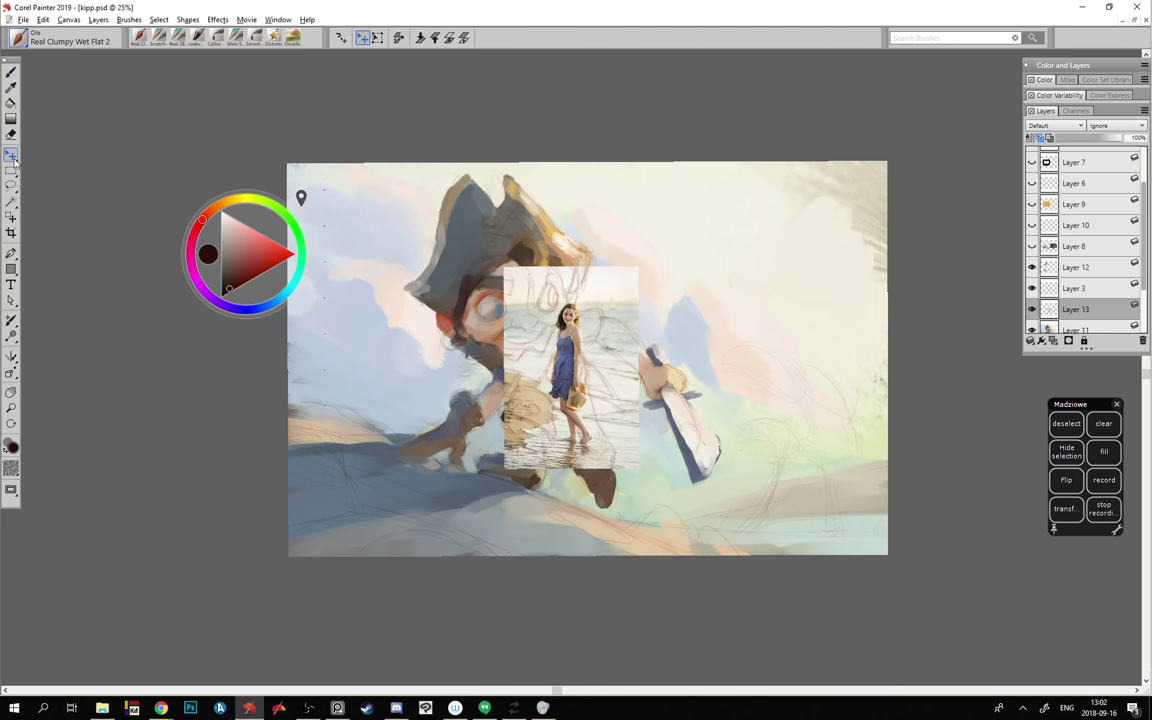
pyautogui.moveTo(476, 368); pyautogui.dragTo(656, 270)
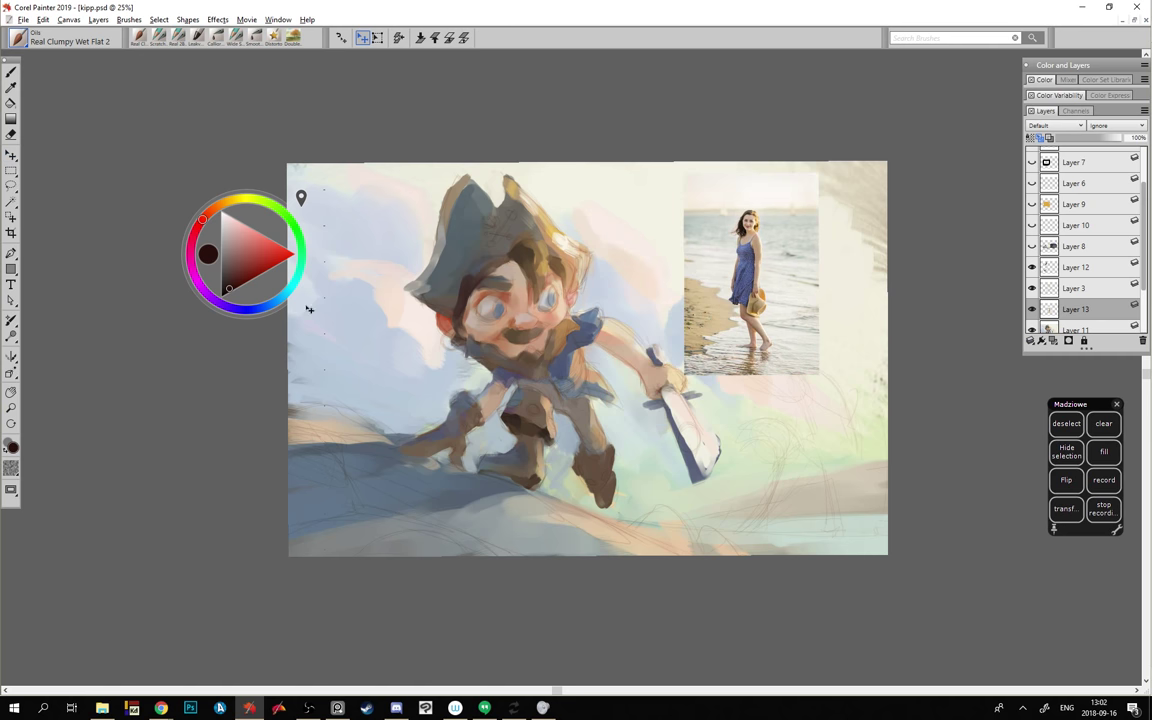
# - Sketch a horizontal scale line with two upright end marks beside the woman's head in the pasted photo, using the black Real 2B Pencil
pyautogui.click(9, 408)
pyautogui.moveTo(717, 203)
pyautogui.mouseDown()
pyautogui.moveTo(775, 265)
pyautogui.moveTo(671, 183)
pyautogui.moveTo(579, 180)
pyautogui.moveTo(918, 370)
pyautogui.moveTo(1019, 480)
pyautogui.moveTo(675, 210)
pyautogui.moveTo(799, 214)
pyautogui.mouseUp()
pyautogui.moveTo(740, 258)
pyautogui.mouseDown()
pyautogui.moveTo(772, 171)
pyautogui.moveTo(727, 244)
pyautogui.mouseUp()
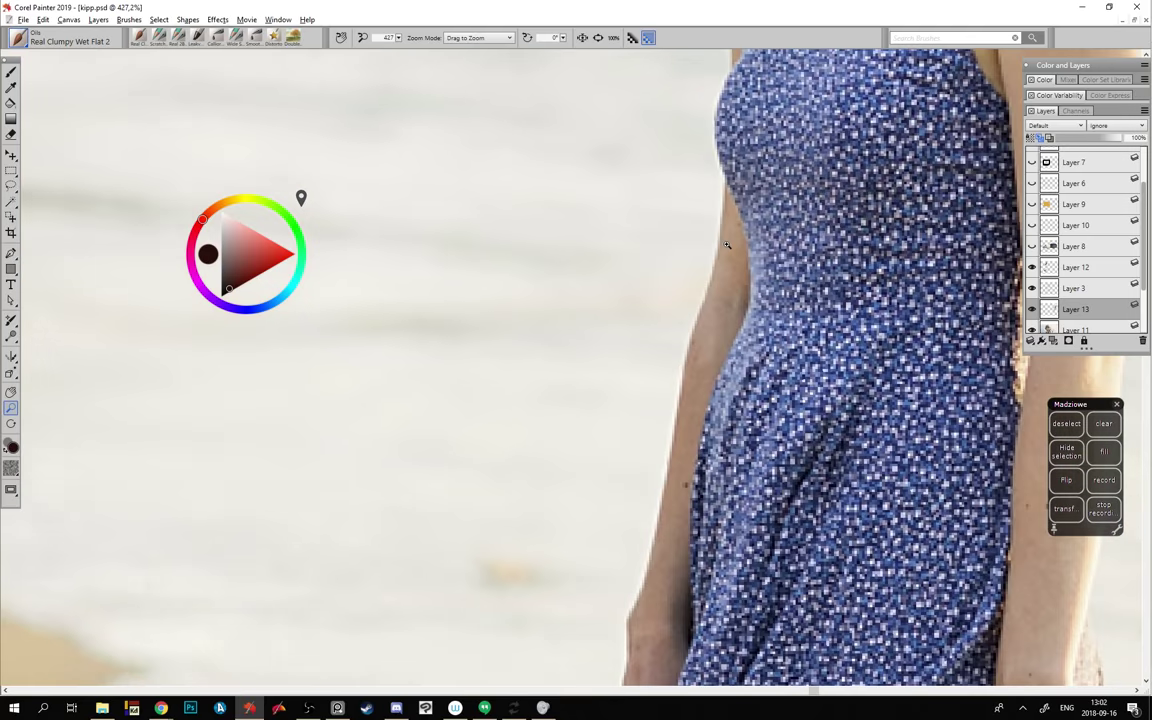
pyautogui.press('space')
pyautogui.moveTo(635, 171); pyautogui.dragTo(334, 558)
pyautogui.moveTo(423, 325); pyautogui.dragTo(383, 465)
pyautogui.moveTo(400, 225)
pyautogui.mouseDown()
pyautogui.moveTo(360, 442)
pyautogui.moveTo(350, 433)
pyautogui.mouseUp()
pyautogui.click(11, 70)
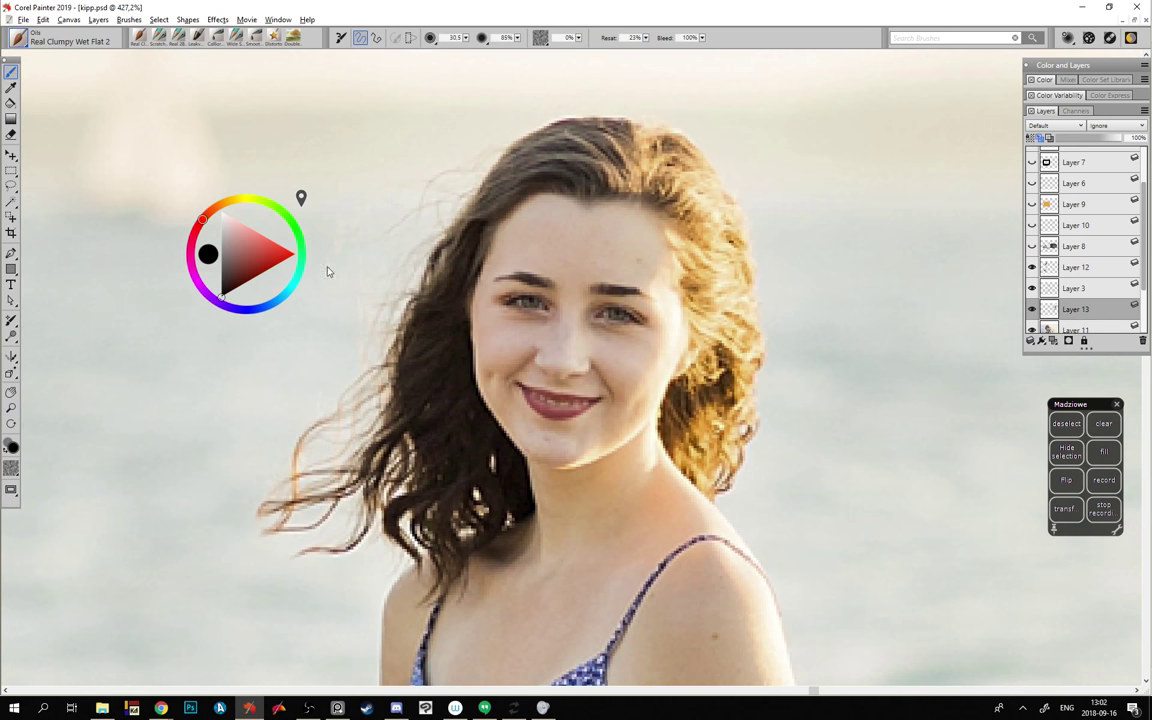
pyautogui.press('[')
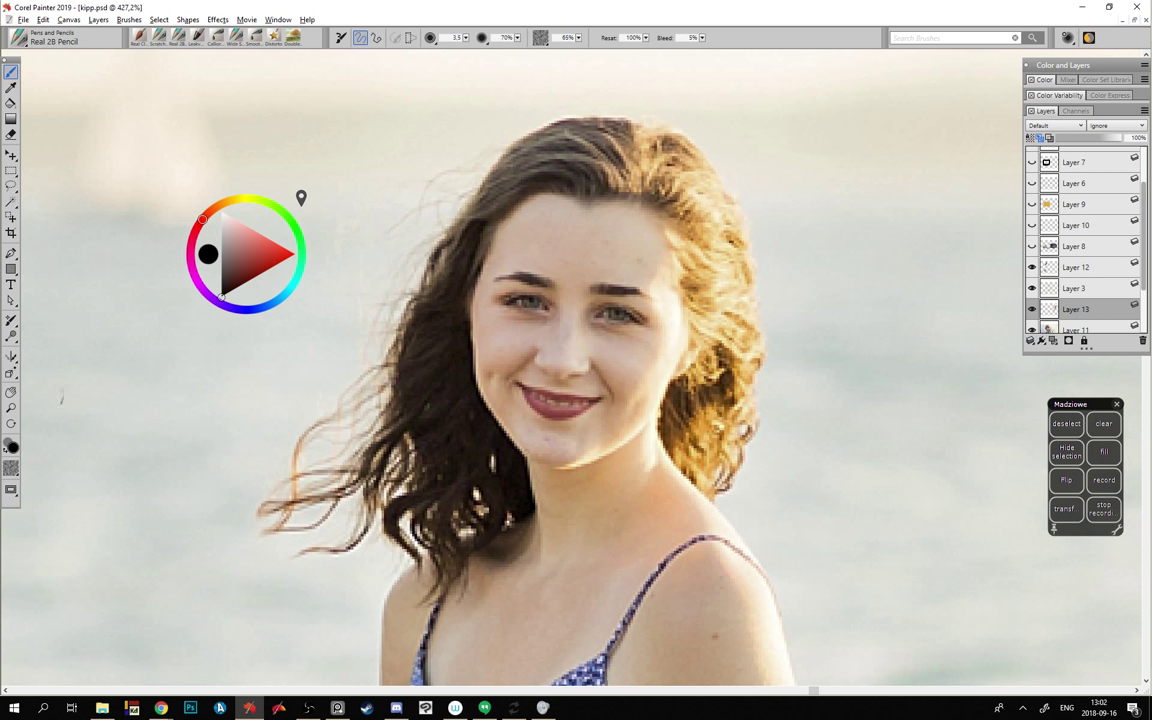
pyautogui.moveTo(82, 290)
pyautogui.mouseDown()
pyautogui.moveTo(75, 398)
pyautogui.moveTo(313, 418)
pyautogui.mouseUp()
pyautogui.moveTo(302, 413); pyautogui.dragTo(320, 315)
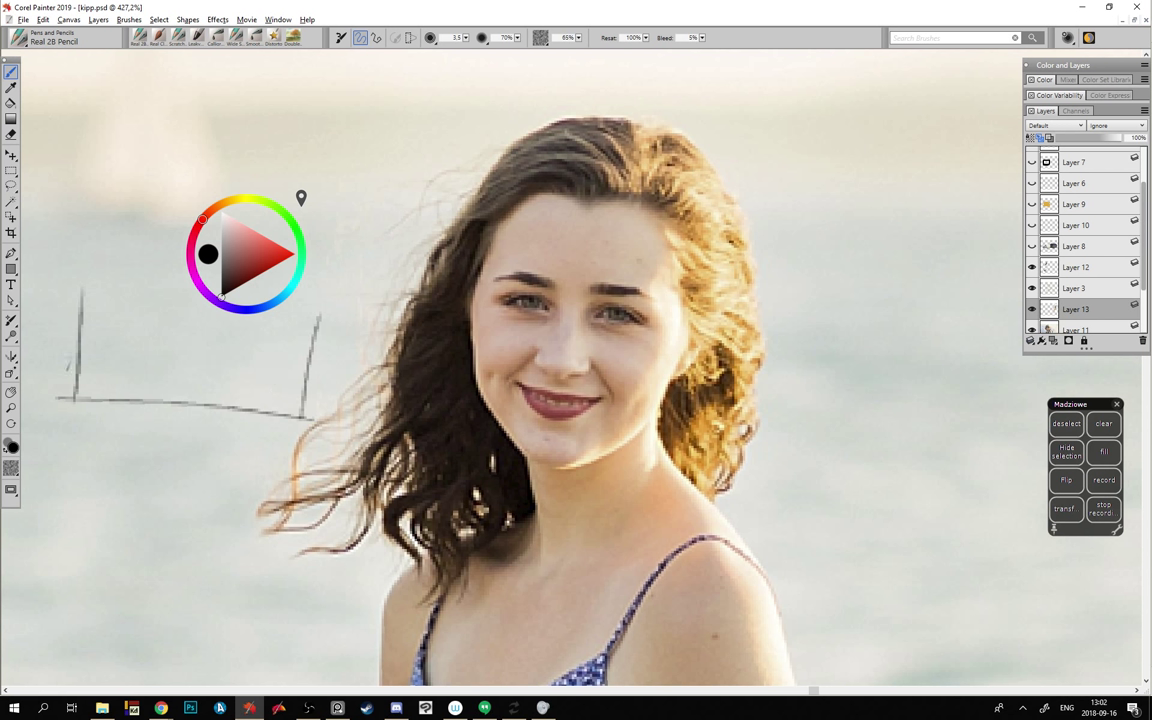
# - Shade a value gradient above the scale line, fading from solid black at one end to light grey at the other
pyautogui.moveTo(213, 393); pyautogui.dragTo(222, 386)
pyautogui.moveTo(298, 394); pyautogui.dragTo(248, 402)
pyautogui.hotkey('ctrl', 'z')
pyautogui.moveTo(80, 396)
pyautogui.mouseDown()
pyautogui.moveTo(90, 381)
pyautogui.moveTo(260, 405)
pyautogui.moveTo(140, 395)
pyautogui.mouseUp()
pyautogui.moveTo(220, 392)
pyautogui.mouseDown()
pyautogui.moveTo(84, 392)
pyautogui.moveTo(125, 388)
pyautogui.mouseUp()
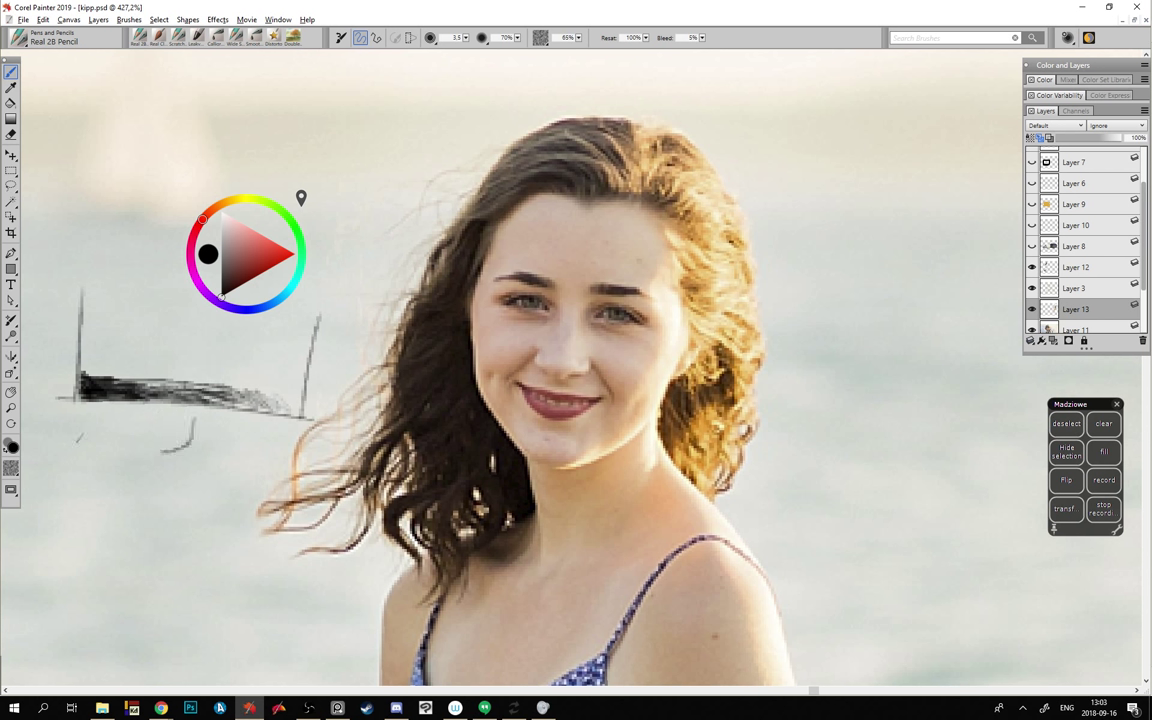
# - Bracket the scale's dark and light portions below the line and label them SH and L
pyautogui.moveTo(78, 424)
pyautogui.mouseDown()
pyautogui.moveTo(140, 462)
pyautogui.moveTo(195, 420)
pyautogui.moveTo(268, 464)
pyautogui.moveTo(302, 432)
pyautogui.mouseUp()
pyautogui.moveTo(121, 477)
pyautogui.mouseDown()
pyautogui.moveTo(110, 499)
pyautogui.moveTo(127, 500)
pyautogui.mouseUp()
pyautogui.moveTo(147, 476); pyautogui.dragTo(142, 500)
pyautogui.moveTo(125, 490); pyautogui.dragTo(150, 487)
pyautogui.moveTo(246, 478)
pyautogui.mouseDown()
pyautogui.moveTo(241, 500)
pyautogui.moveTo(261, 503)
pyautogui.mouseUp()
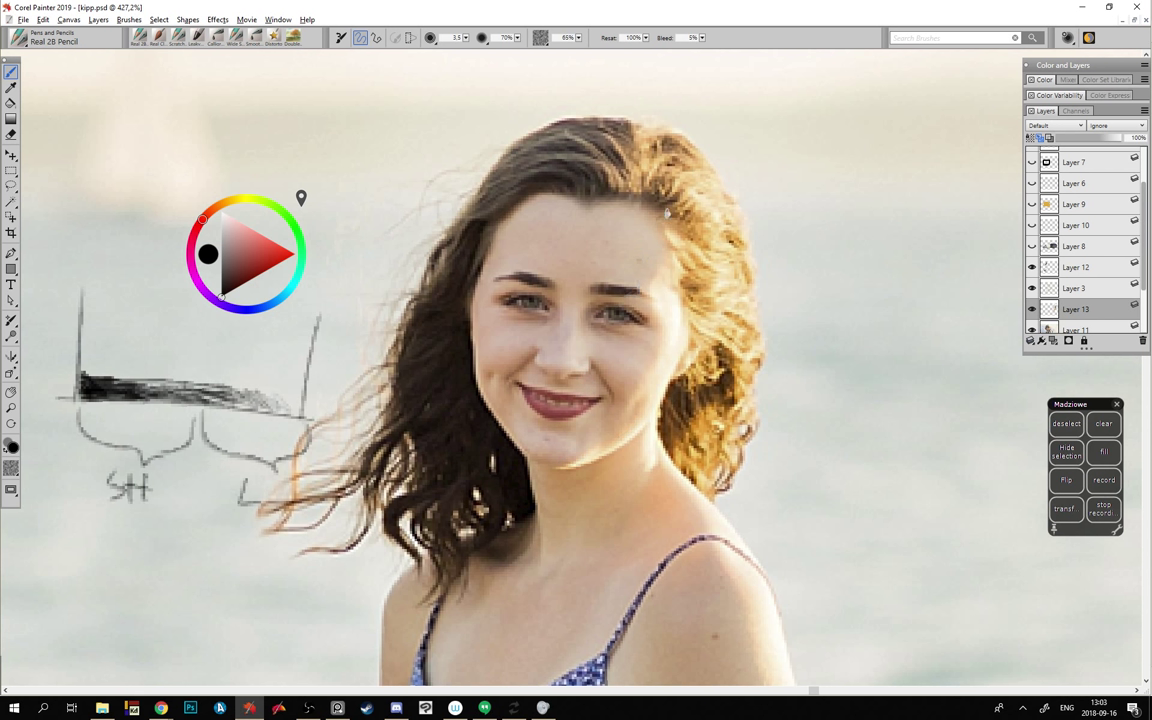
# - Trace the boundary of the sunlit area along the woman's face, neck and shoulder and around the outer edge of her hair
pyautogui.moveTo(664, 208)
pyautogui.mouseDown()
pyautogui.moveTo(630, 405)
pyautogui.moveTo(565, 470)
pyautogui.moveTo(648, 438)
pyautogui.moveTo(725, 538)
pyautogui.mouseUp()
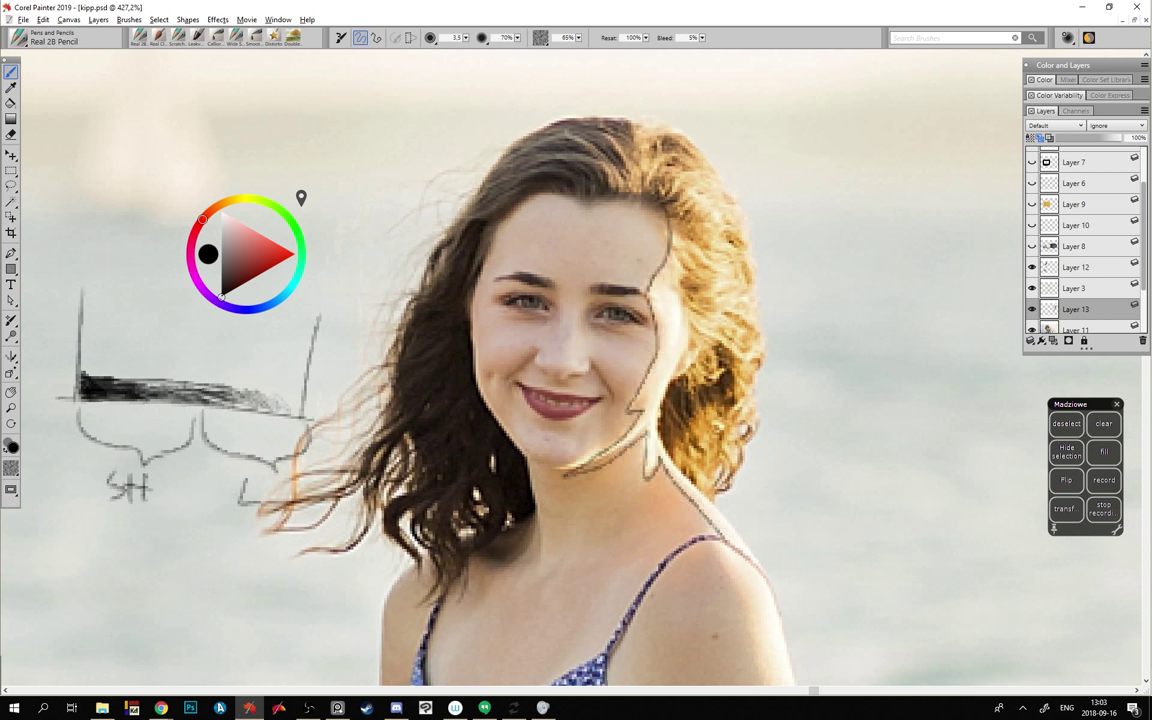
pyautogui.moveTo(685, 128)
pyautogui.mouseDown()
pyautogui.moveTo(756, 340)
pyautogui.moveTo(718, 495)
pyautogui.moveTo(755, 562)
pyautogui.mouseUp()
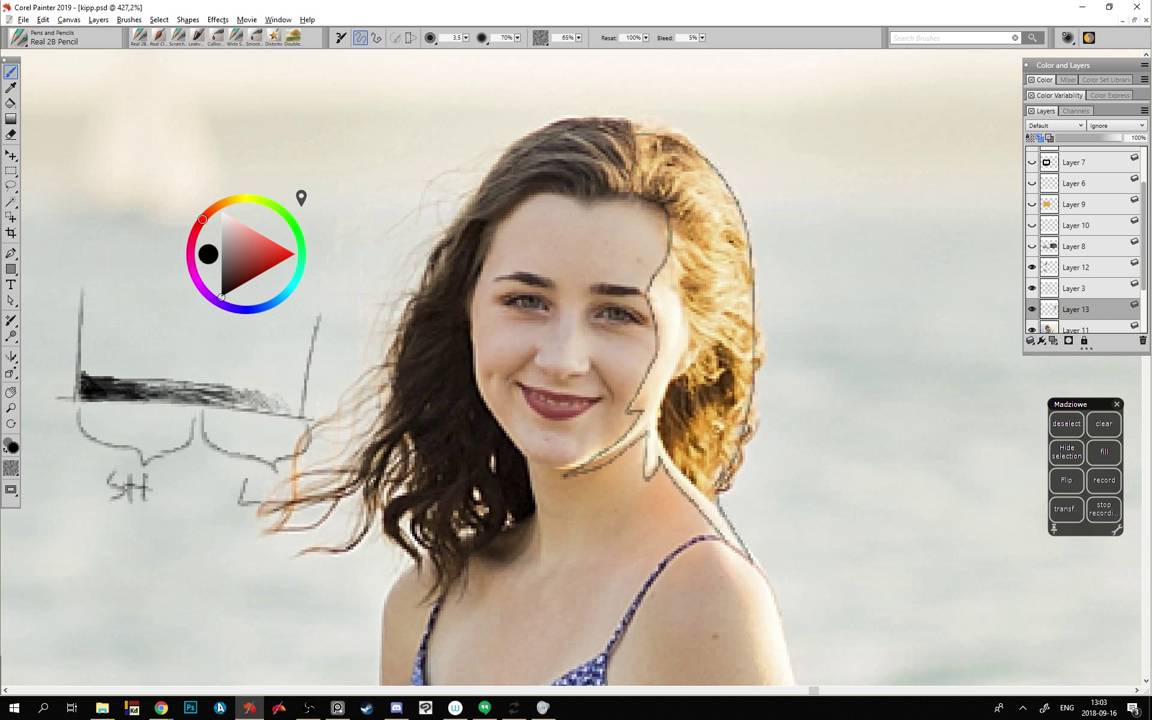
# - Sketch a second value scale below the first, shade it in mid to light greys, and bracket its wide shadow portion labelled SH
pyautogui.moveTo(80, 516)
pyautogui.mouseDown()
pyautogui.moveTo(98, 592)
pyautogui.moveTo(310, 591)
pyautogui.moveTo(330, 525)
pyautogui.mouseUp()
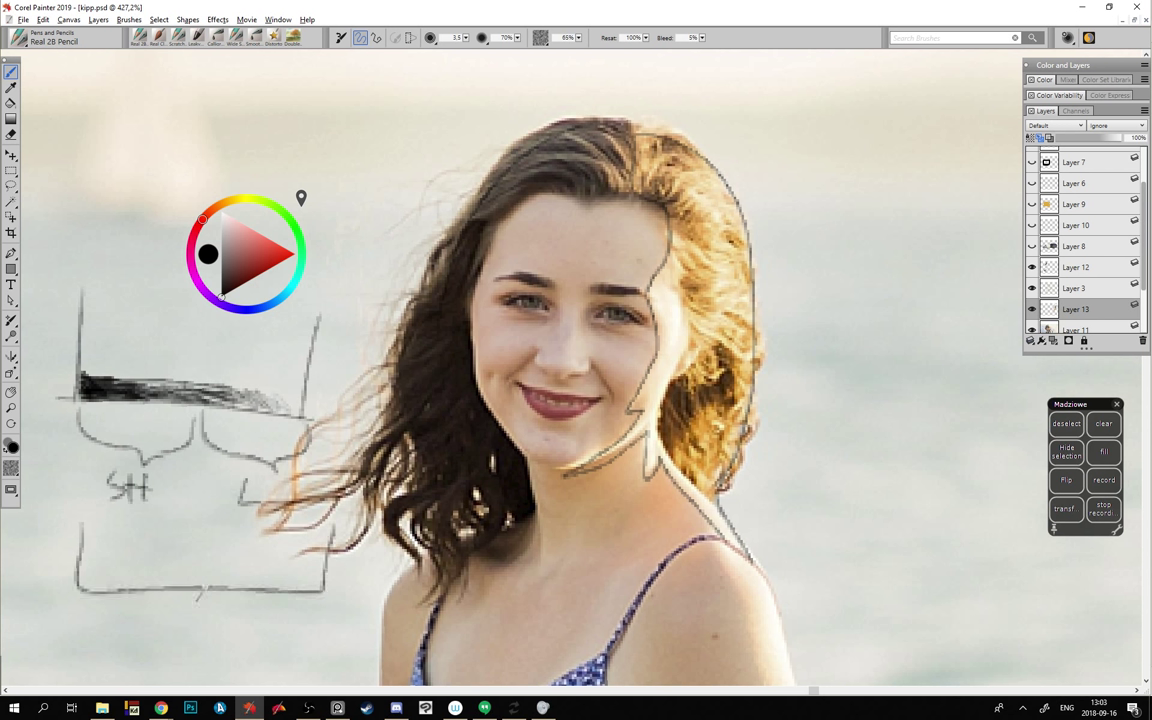
pyautogui.moveTo(326, 593)
pyautogui.mouseDown()
pyautogui.moveTo(311, 622)
pyautogui.moveTo(304, 614)
pyautogui.moveTo(309, 630)
pyautogui.mouseUp()
pyautogui.moveTo(304, 530); pyautogui.dragTo(298, 572)
pyautogui.moveTo(313, 582)
pyautogui.mouseDown()
pyautogui.moveTo(224, 566)
pyautogui.moveTo(75, 582)
pyautogui.moveTo(195, 653)
pyautogui.moveTo(240, 627)
pyautogui.moveTo(172, 680)
pyautogui.mouseUp()
pyautogui.moveTo(184, 662)
pyautogui.mouseDown()
pyautogui.moveTo(189, 680)
pyautogui.moveTo(207, 668)
pyautogui.mouseUp()
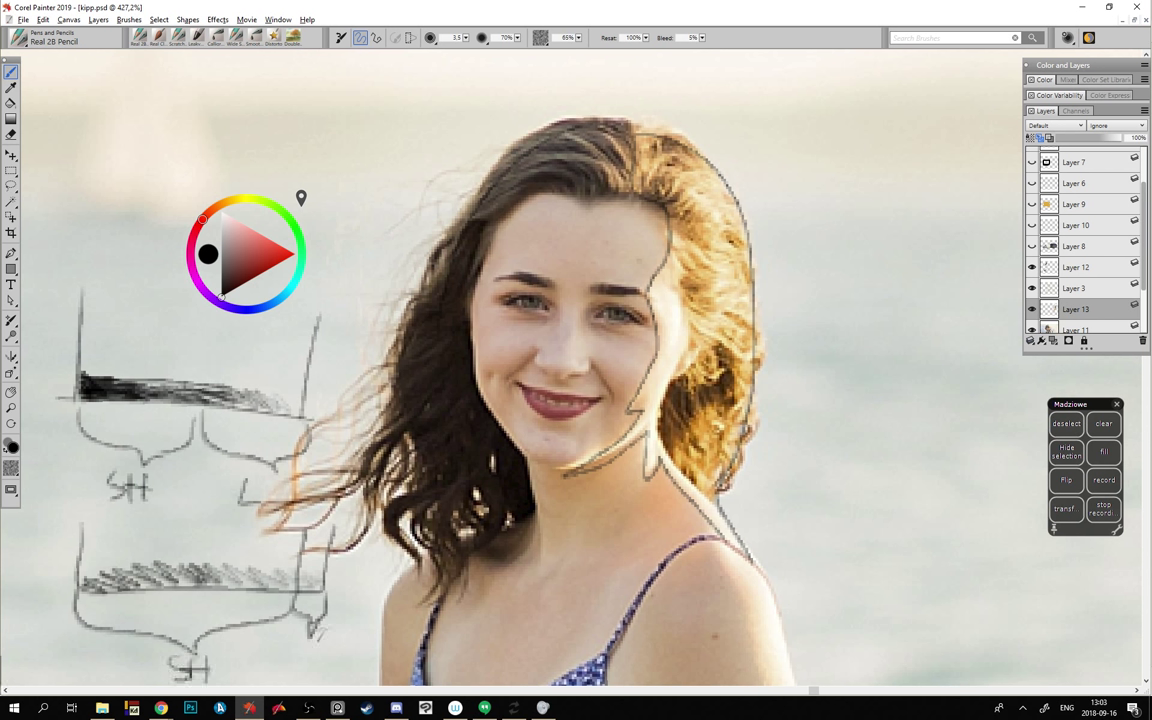
# - Outline the shadowed front of the woman's face and mark its cheek, eye socket and forehead planes, with direction lines beside the forehead
pyautogui.moveTo(517, 444)
pyautogui.mouseDown()
pyautogui.moveTo(479, 358)
pyautogui.moveTo(655, 257)
pyautogui.moveTo(559, 462)
pyautogui.moveTo(565, 214)
pyautogui.mouseUp()
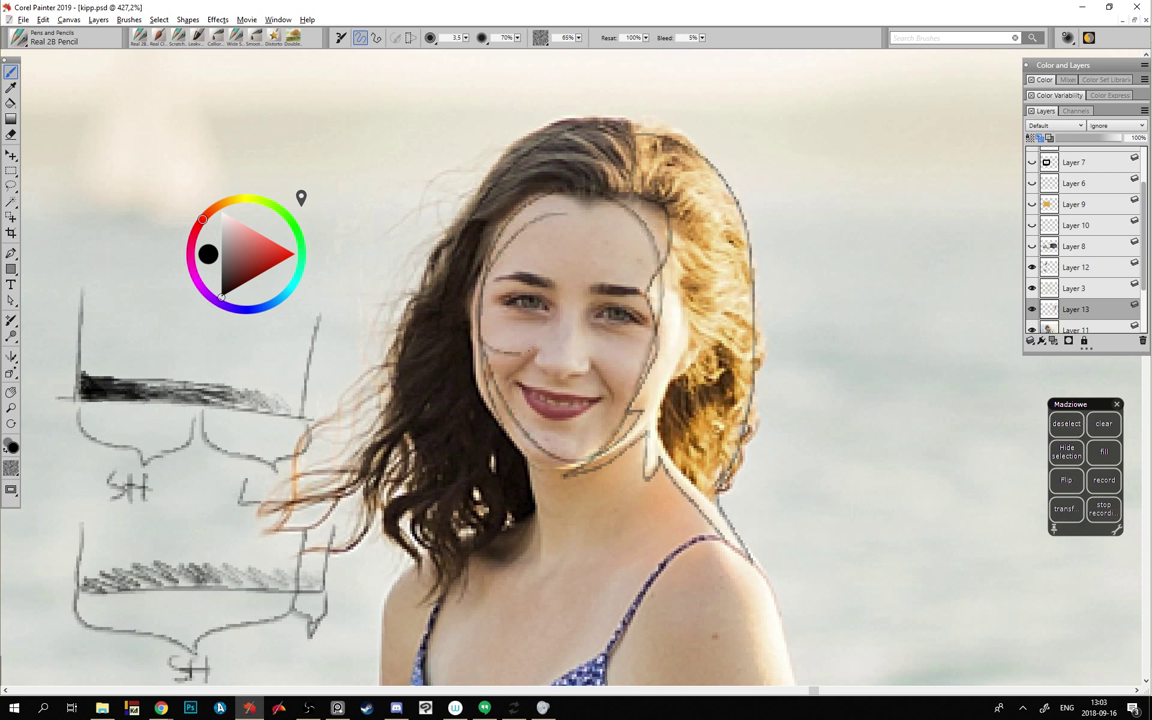
pyautogui.moveTo(482, 338)
pyautogui.mouseDown()
pyautogui.moveTo(629, 394)
pyautogui.moveTo(598, 362)
pyautogui.mouseUp()
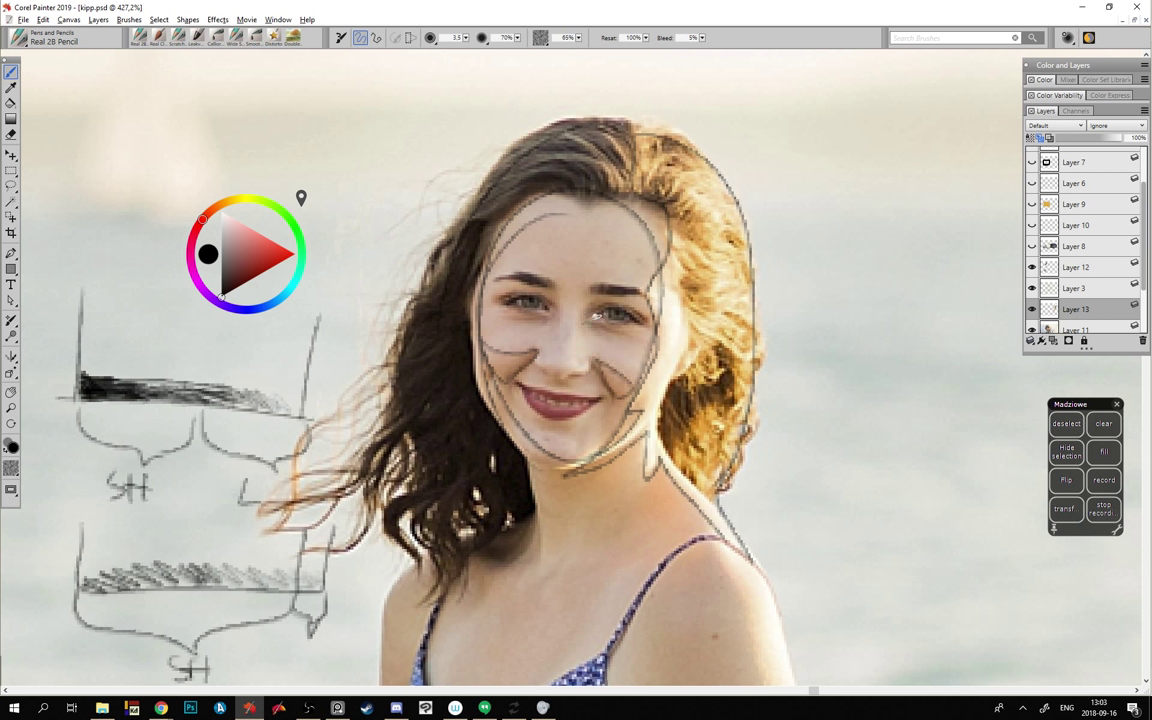
pyautogui.moveTo(592, 314)
pyautogui.mouseDown()
pyautogui.moveTo(636, 305)
pyautogui.moveTo(520, 313)
pyautogui.moveTo(553, 312)
pyautogui.mouseUp()
pyautogui.moveTo(495, 285); pyautogui.dragTo(421, 208)
pyautogui.moveTo(543, 240); pyautogui.dragTo(400, 188)
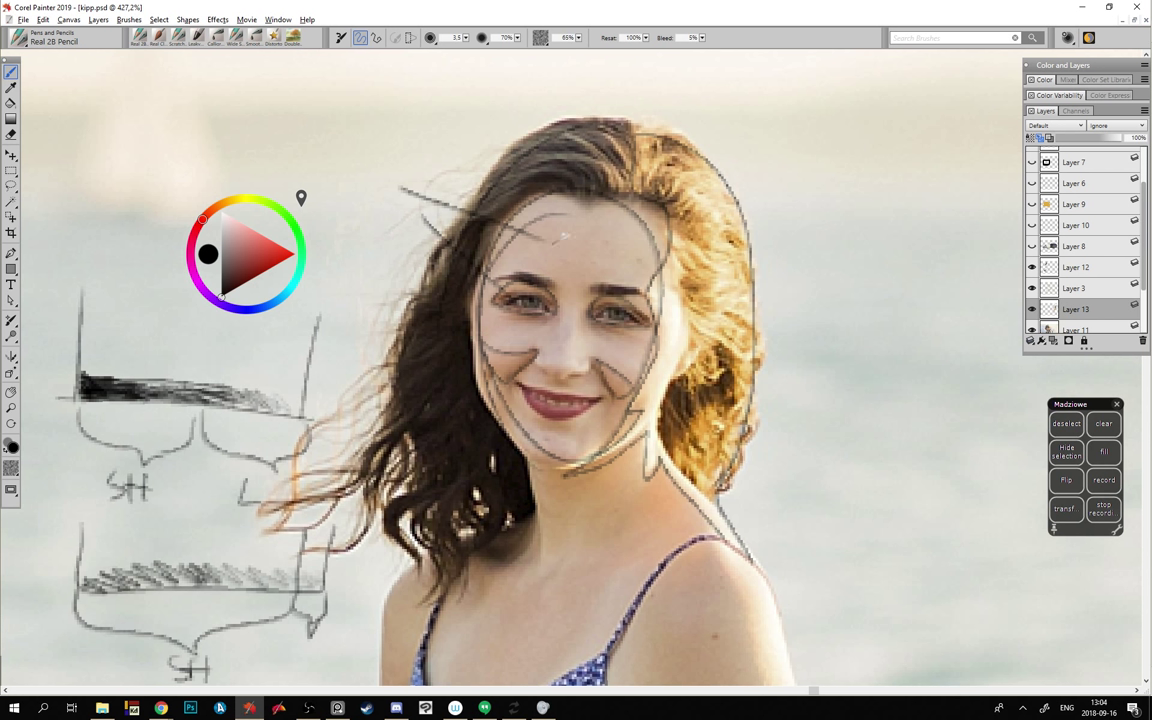
pyautogui.moveTo(562, 219); pyautogui.dragTo(588, 232)
# - Draw an arrow pointing down toward the top of the woman's head and write SKY beside it
pyautogui.moveTo(458, 68); pyautogui.dragTo(480, 119)
pyautogui.moveTo(480, 119); pyautogui.dragTo(448, 98)
pyautogui.moveTo(373, 74); pyautogui.dragTo(359, 103)
pyautogui.moveTo(384, 70)
pyautogui.mouseDown()
pyautogui.moveTo(370, 105)
pyautogui.moveTo(414, 88)
pyautogui.mouseUp()
pyautogui.moveTo(427, 66); pyautogui.dragTo(412, 106)
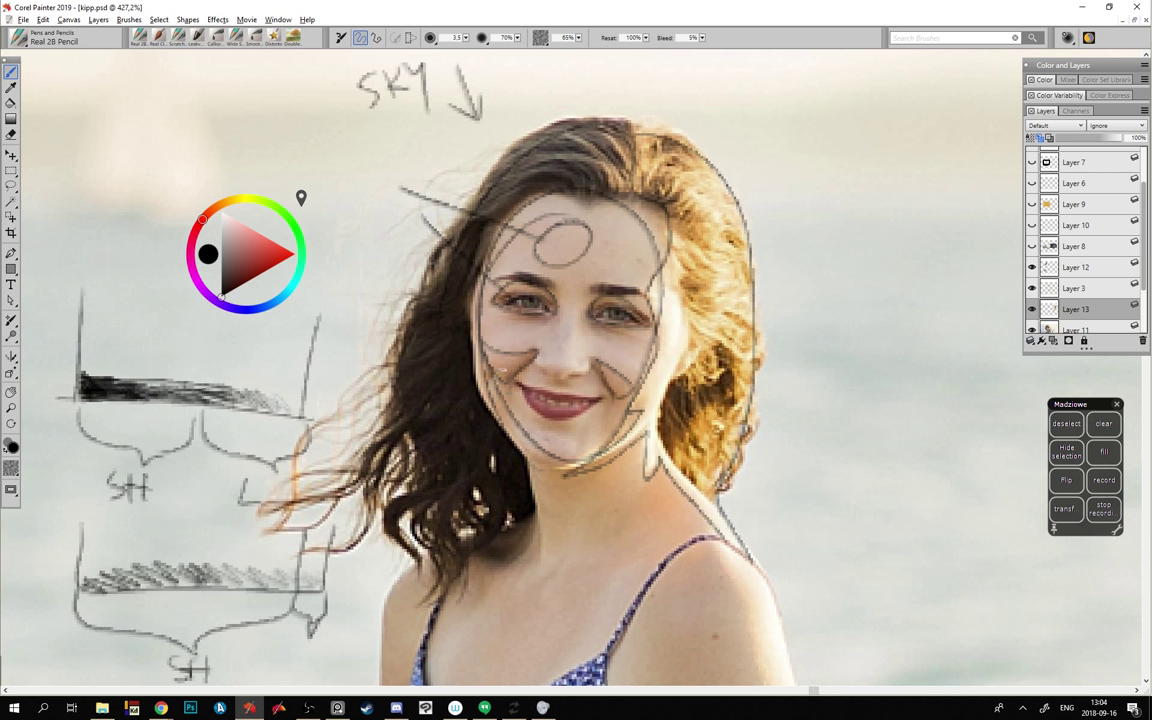
# - Draw a downward arrow from the shaded cheek labelled WARM, and circle the plane beneath the opposite eye
pyautogui.moveTo(615, 448)
pyautogui.mouseDown()
pyautogui.moveTo(616, 506)
pyautogui.moveTo(633, 466)
pyautogui.mouseUp()
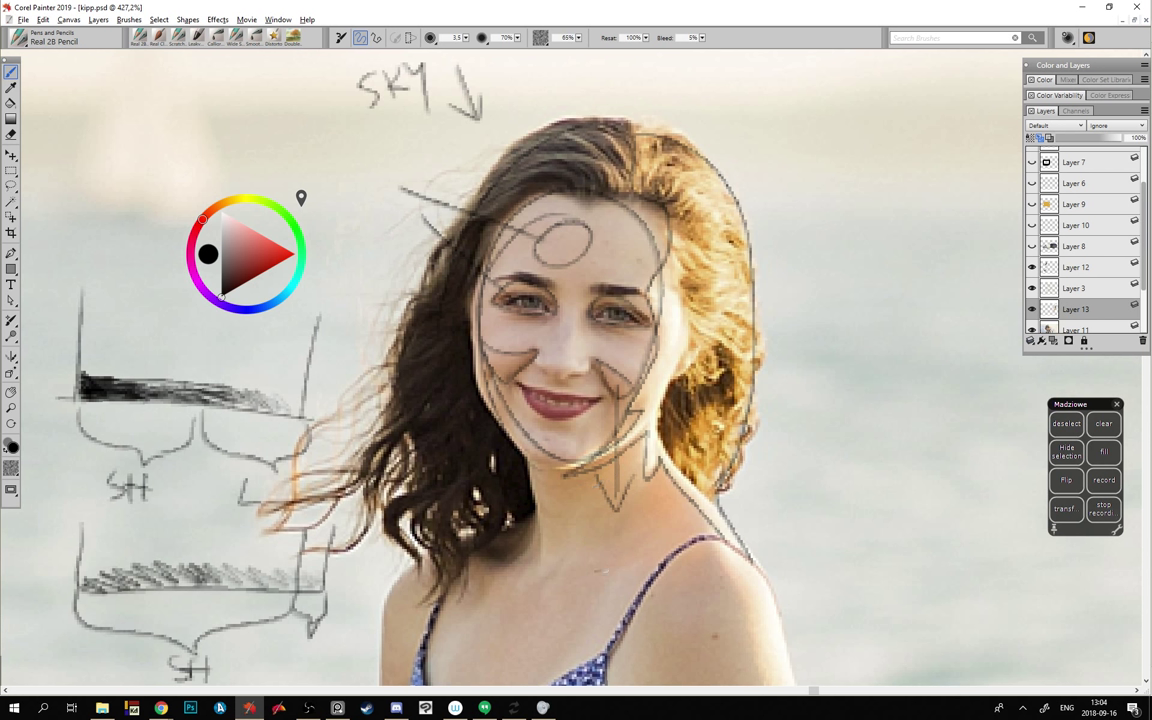
pyautogui.moveTo(600, 538)
pyautogui.mouseDown()
pyautogui.moveTo(646, 552)
pyautogui.moveTo(643, 539)
pyautogui.moveTo(682, 528)
pyautogui.mouseUp()
pyautogui.moveTo(606, 370); pyautogui.dragTo(636, 402)
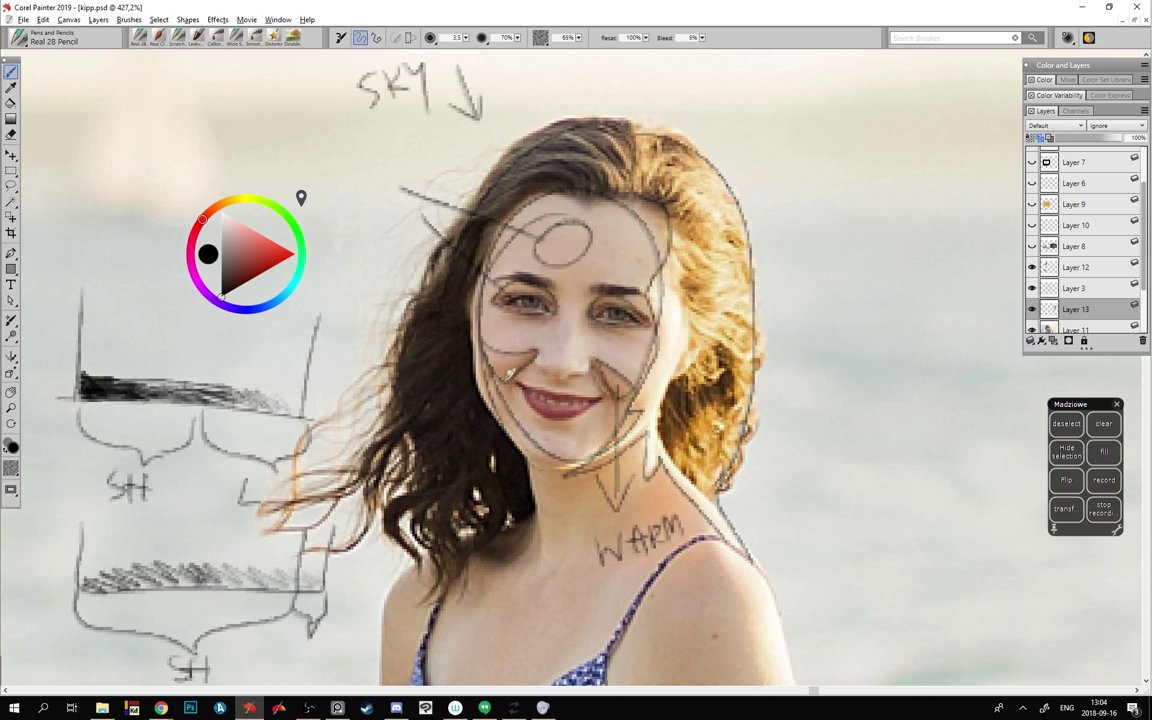
pyautogui.moveTo(524, 353); pyautogui.dragTo(484, 357)
pyautogui.moveTo(506, 316); pyautogui.dragTo(498, 343)
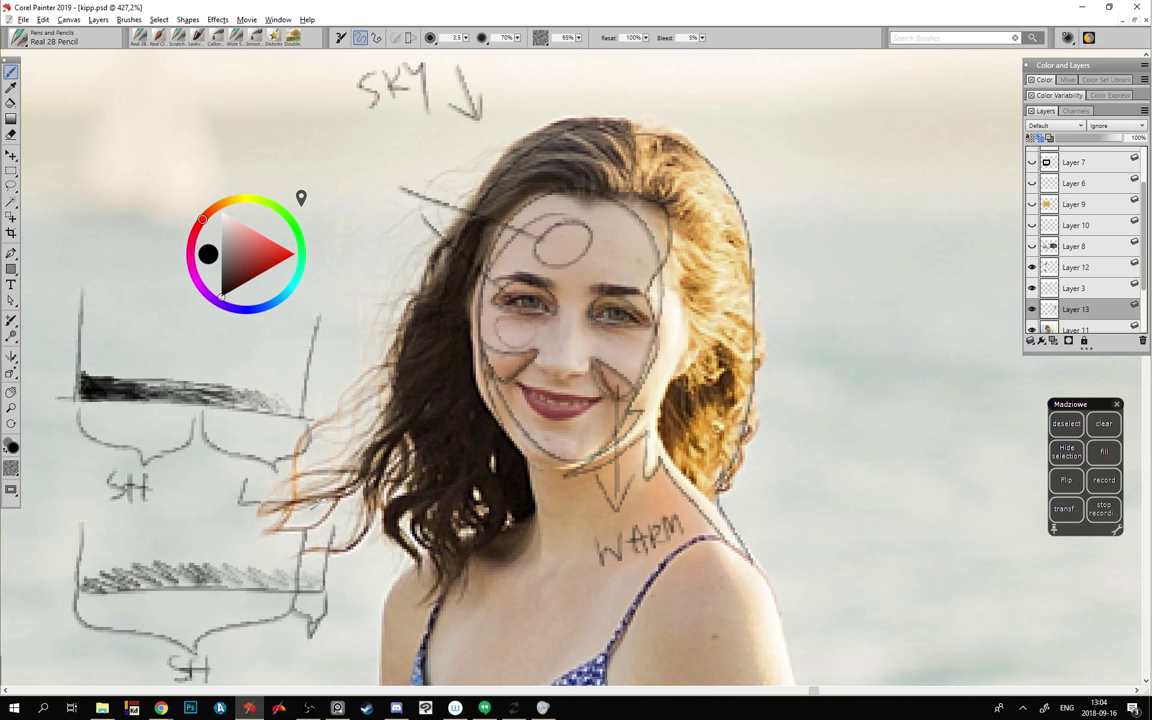
# - Hide the annotated photo layer, Layer 13, and bring the whole pirate back into view
pyautogui.scroll(-2, 575, 369)
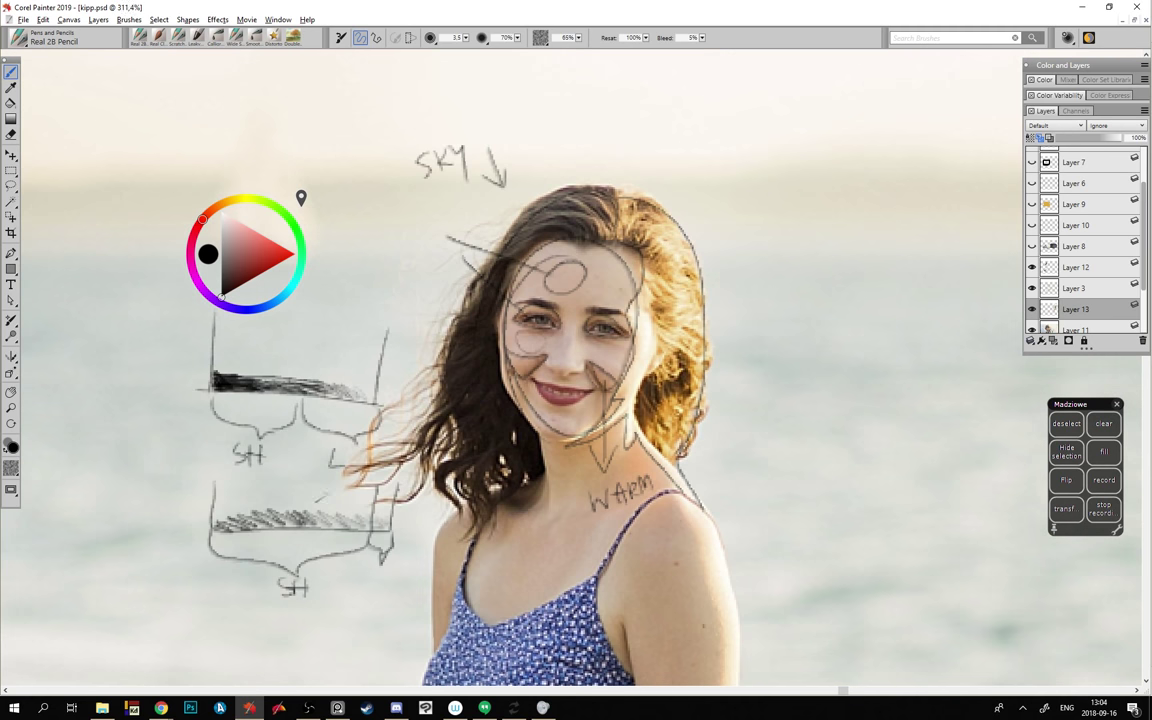
pyautogui.hotkey('ctrl', '-')
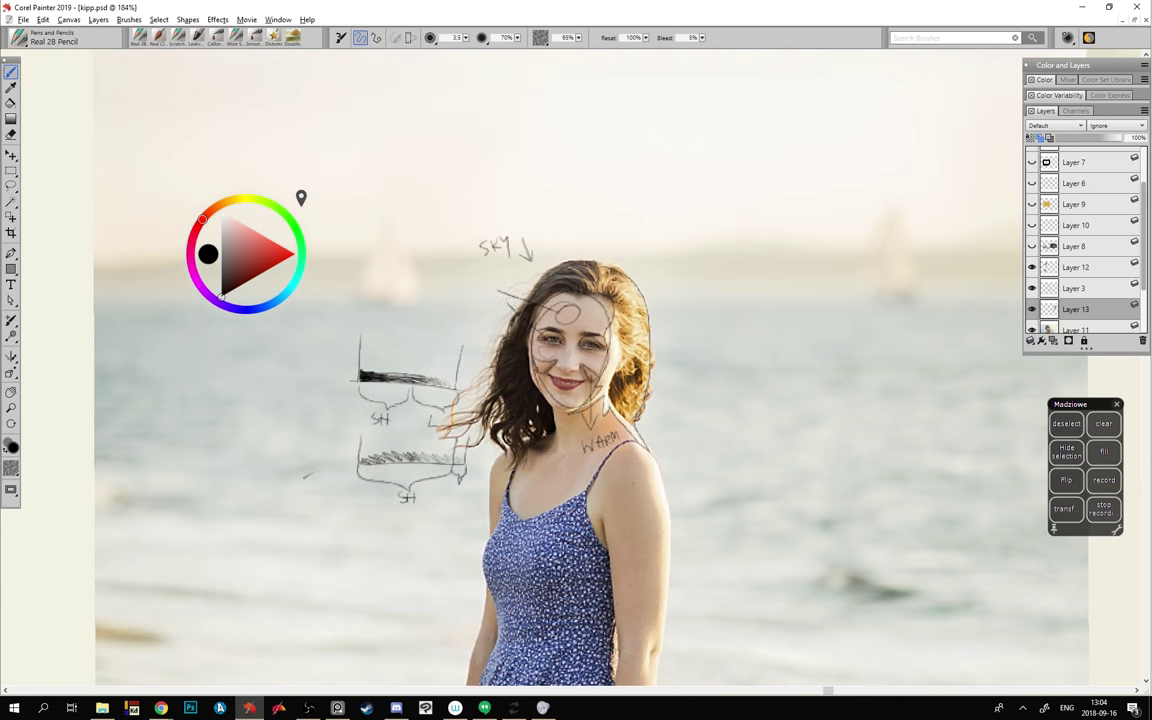
pyautogui.click(1032, 310)
pyautogui.moveTo(368, 542); pyautogui.dragTo(699, 432)
pyautogui.scroll(-12, 686, 434)
pyautogui.hotkey('ctrl', '-')
pyautogui.moveTo(208, 565); pyautogui.dragTo(485, 433)
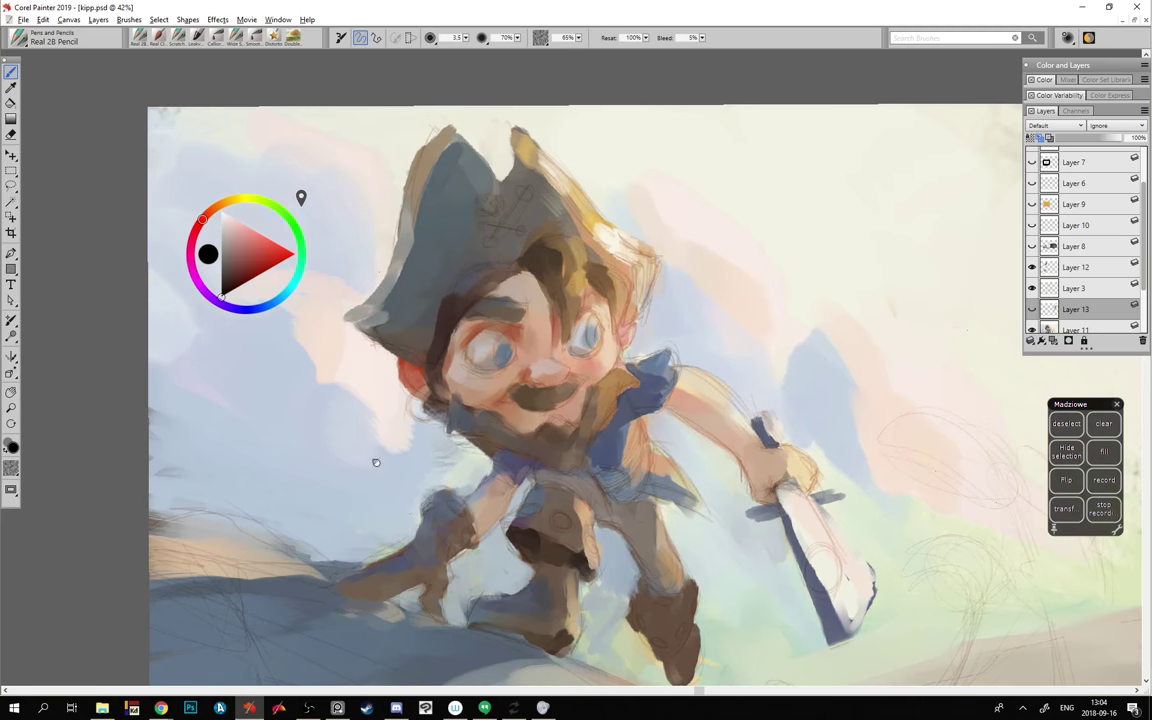
pyautogui.moveTo(406, 477); pyautogui.dragTo(402, 429)
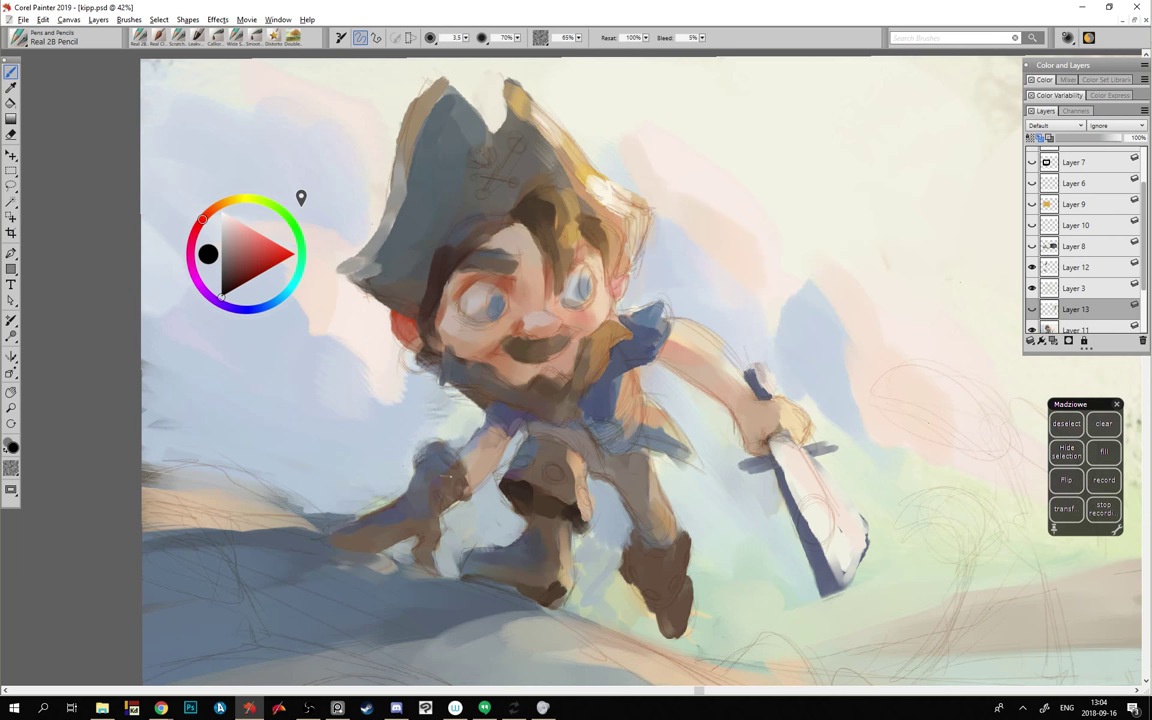
# - Make Layer 11 active, switch to the Real Clumpy Wet Flat 2 brush at size 13.5 and sample the hair's dark brown
pyautogui.keyDown('alt'); pyautogui.click(498, 477); pyautogui.keyUp('alt')
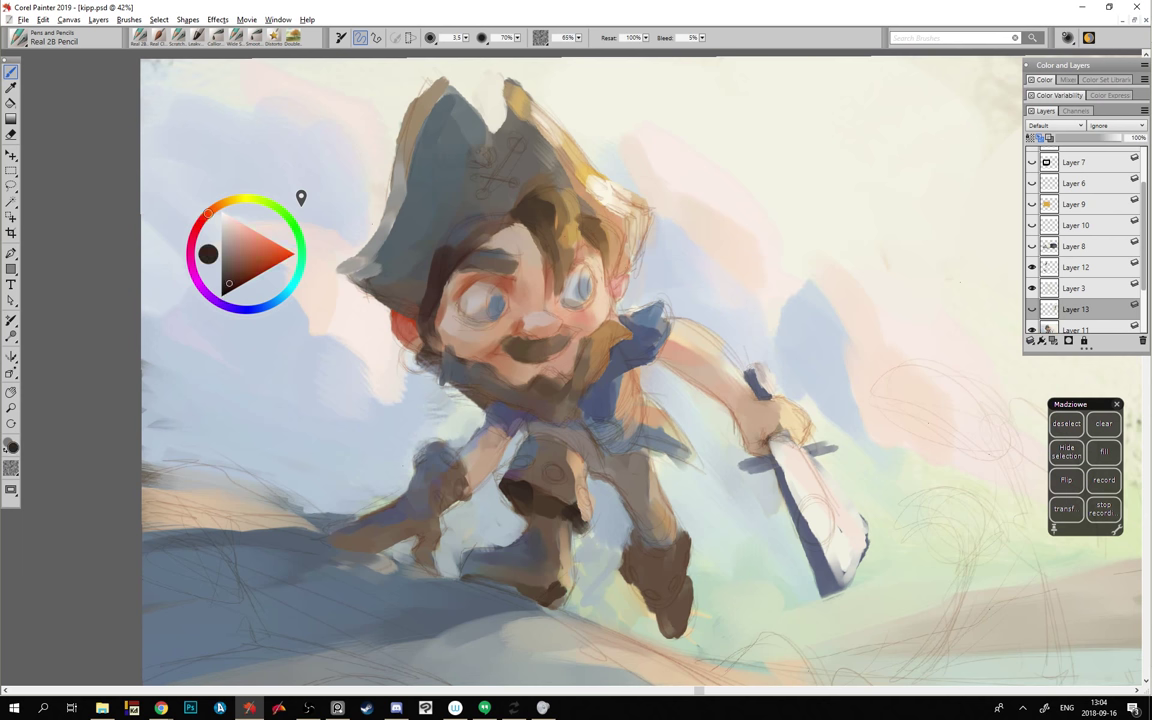
pyautogui.click(1050, 330)
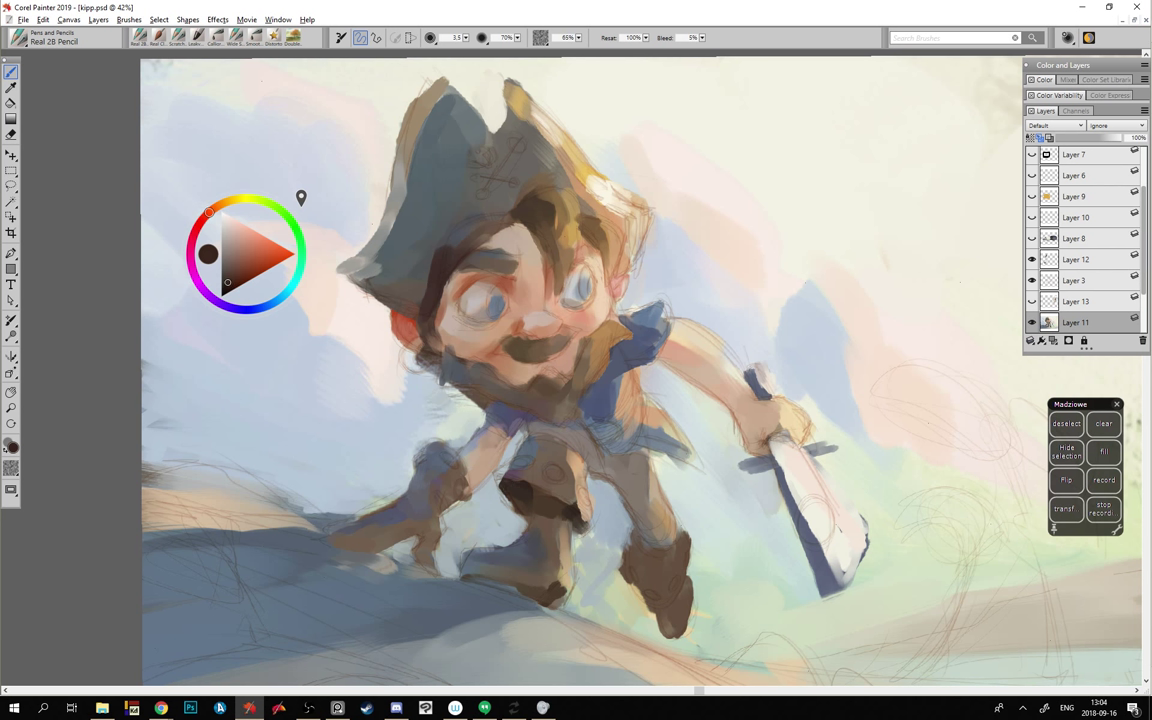
pyautogui.press(']')
pyautogui.press('b')
pyautogui.keyDown('alt'); pyautogui.click(488, 270); pyautogui.keyUp('alt')
pyautogui.press('[')
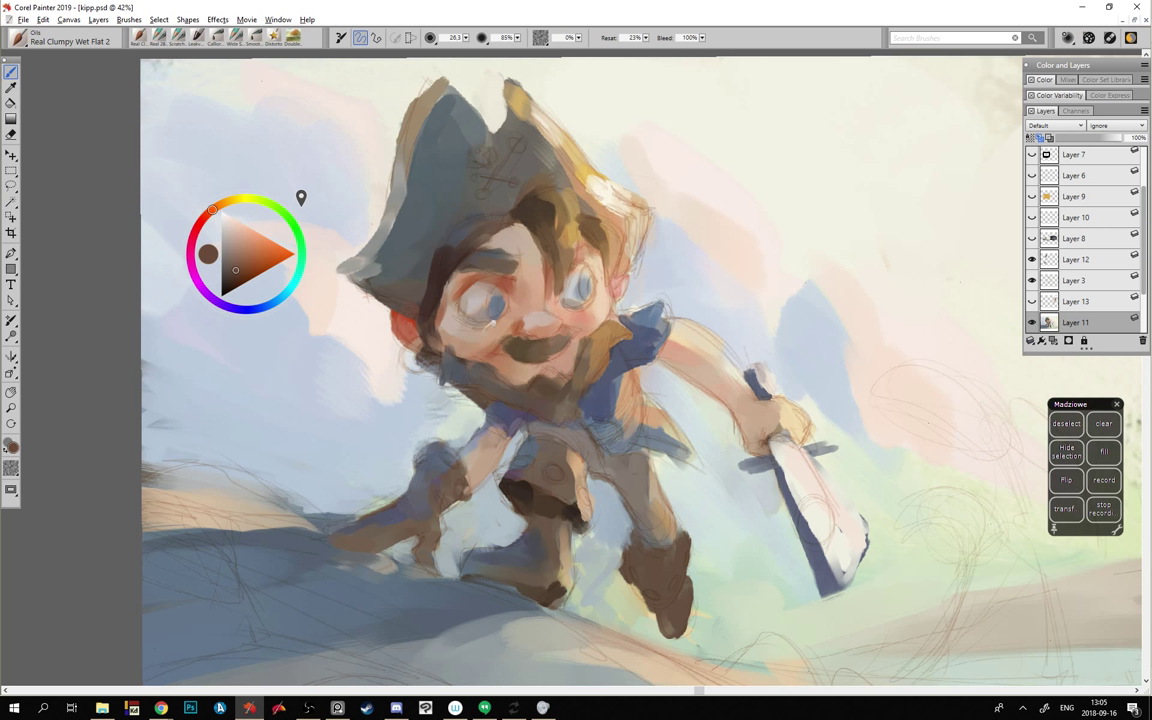
pyautogui.press('[')
pyautogui.keyDown('alt'); pyautogui.click(437, 286); pyautogui.keyUp('alt')
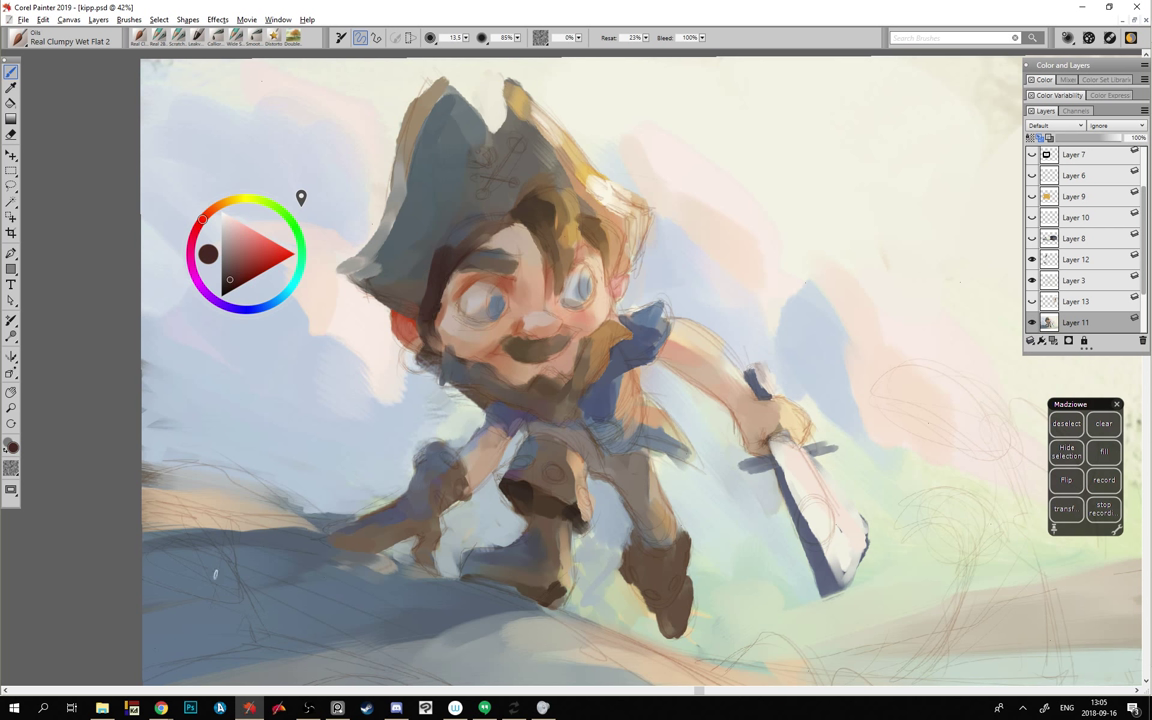
# - Switch to the PureRef board, zoom out to show all reference images, and move its window off the painting
pyautogui.click(338, 708)
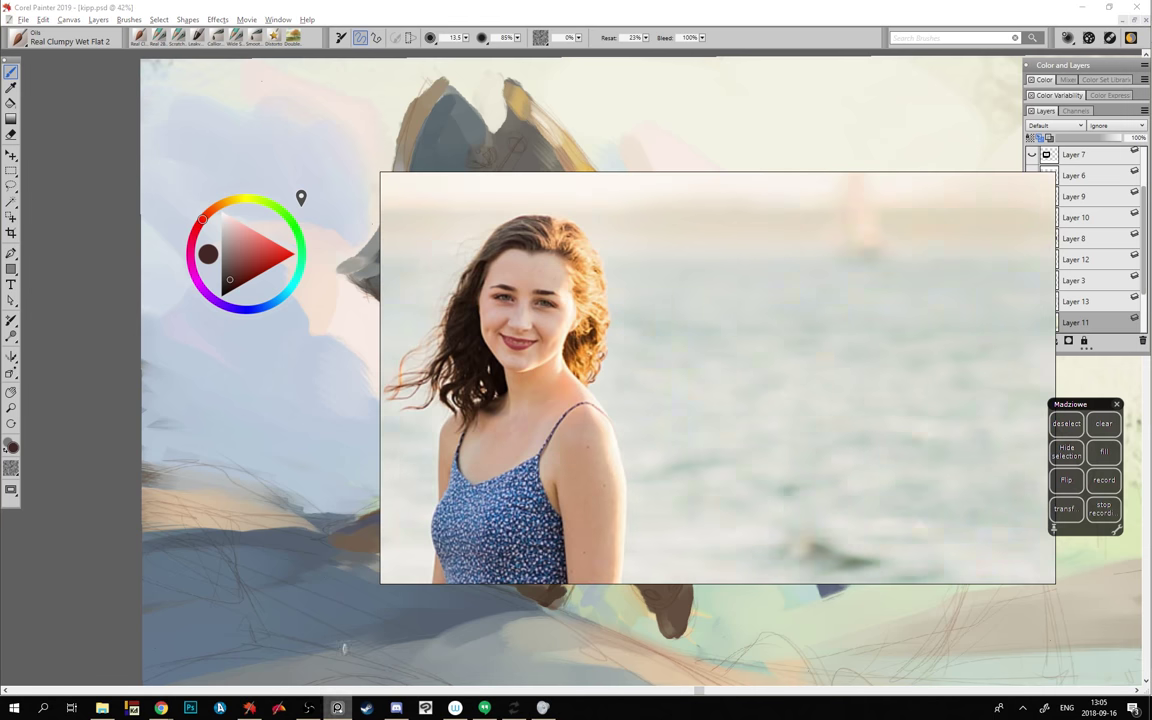
pyautogui.scroll(-4, 695, 393)
pyautogui.moveTo(692, 393); pyautogui.dragTo(497, 336)
pyautogui.rightClick(617, 466)
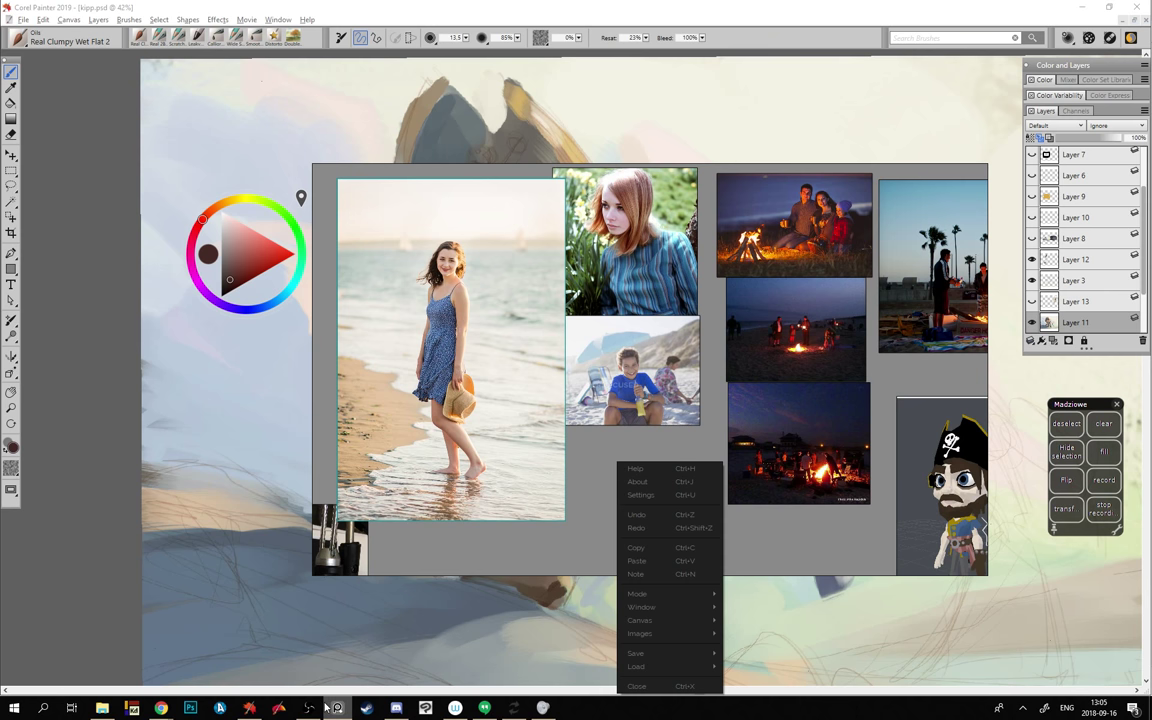
pyautogui.moveTo(336, 704)
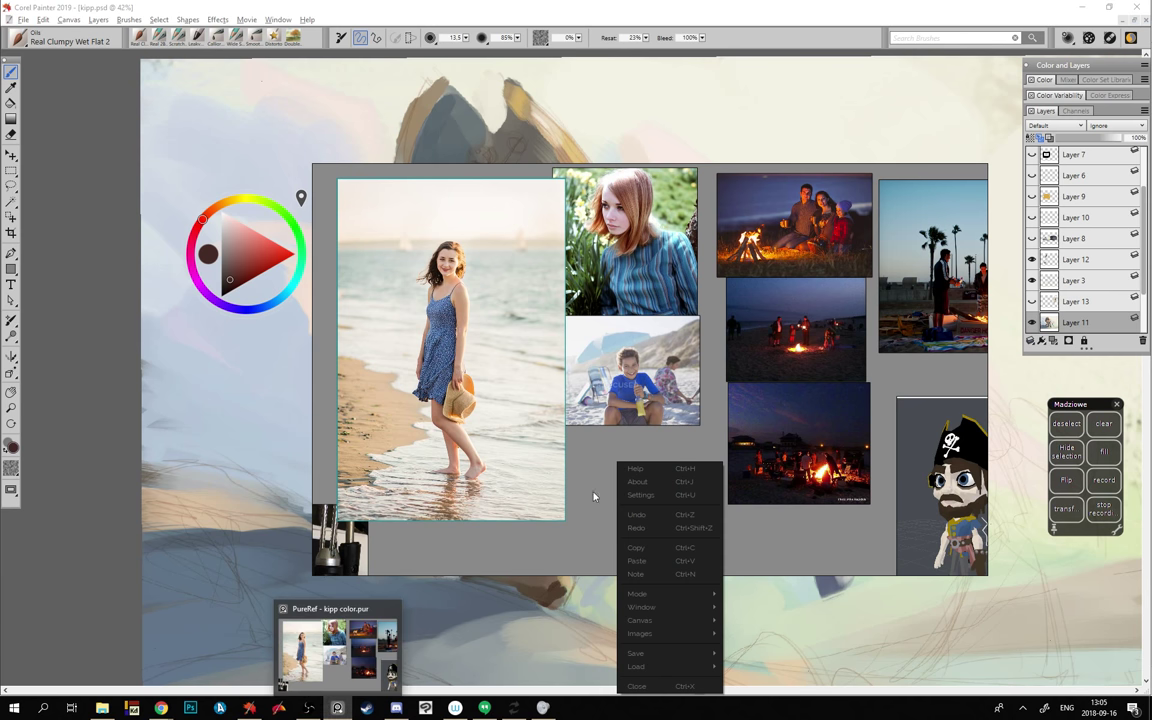
pyautogui.click(658, 478)
pyautogui.moveTo(658, 478)
pyautogui.mouseDown()
pyautogui.moveTo(728, 490)
pyautogui.moveTo(674, 462)
pyautogui.moveTo(717, 453)
pyautogui.moveTo(1151, 459)
pyautogui.moveTo(1151, 310)
pyautogui.mouseUp()
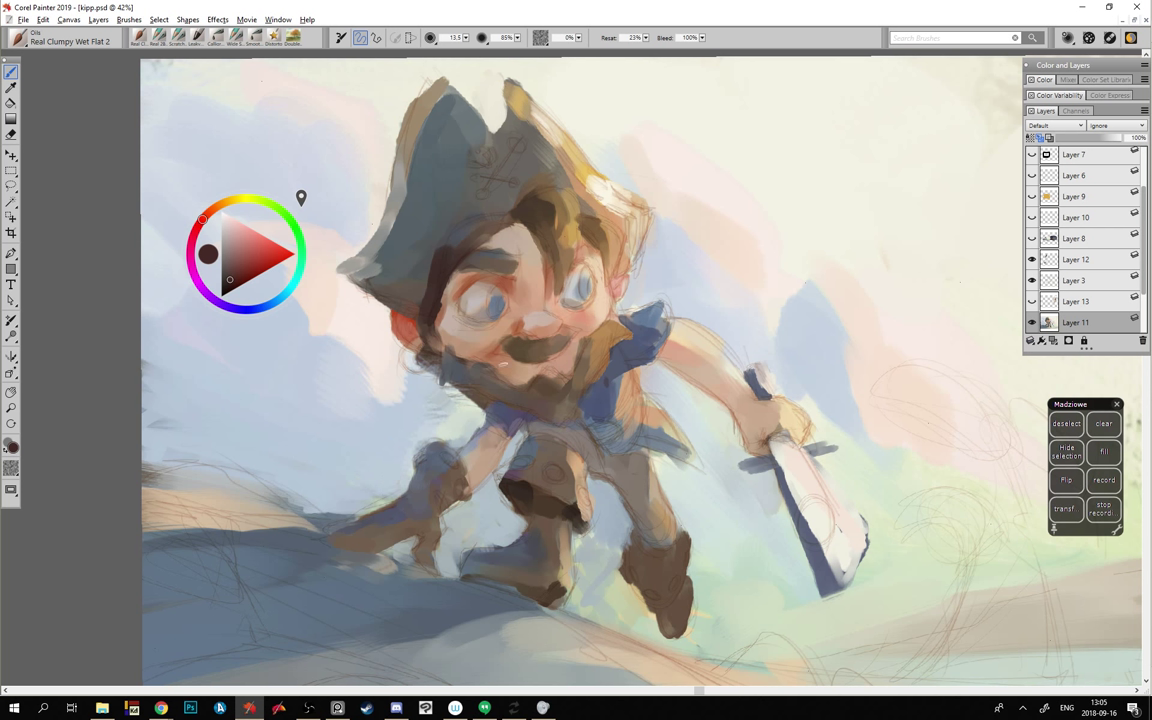
# - Refine the pirate's ear and sideburn beside the face using sampled brown, skin and red tones
pyautogui.keyDown('alt'); pyautogui.click(540, 204); pyautogui.keyUp('alt')
pyautogui.keyDown('alt'); pyautogui.click(540, 204); pyautogui.keyUp('alt')
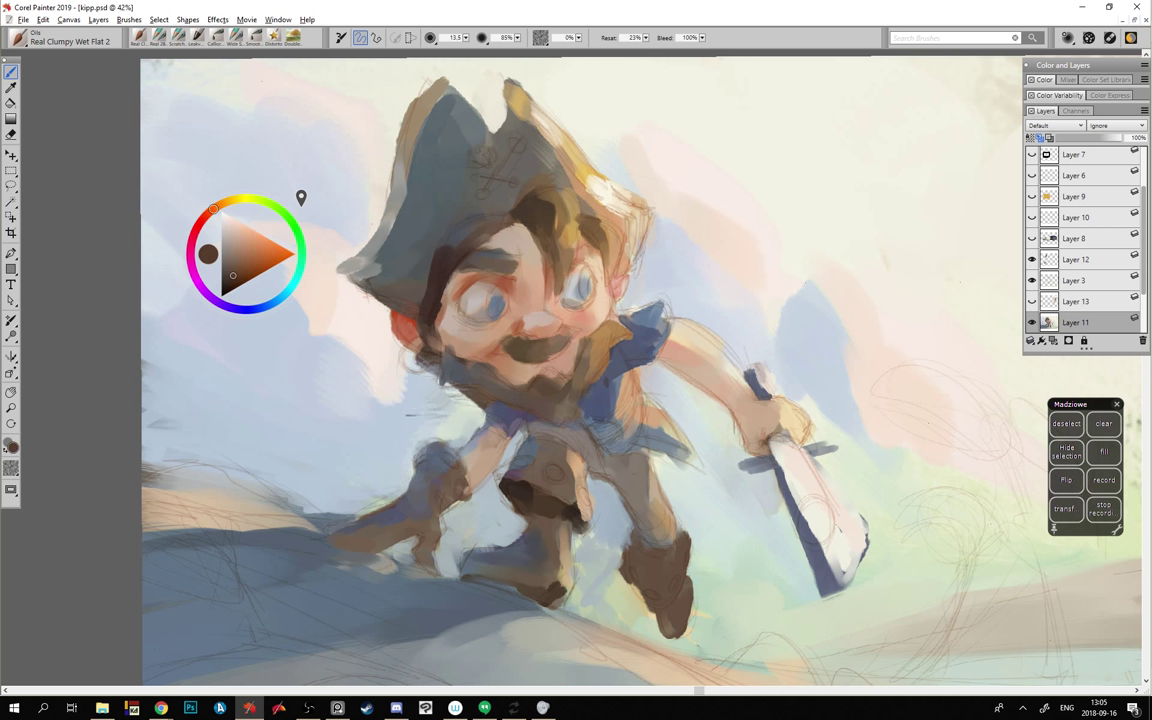
pyautogui.moveTo(445, 356); pyautogui.dragTo(436, 347)
pyautogui.hotkey('alt', 'Tab')
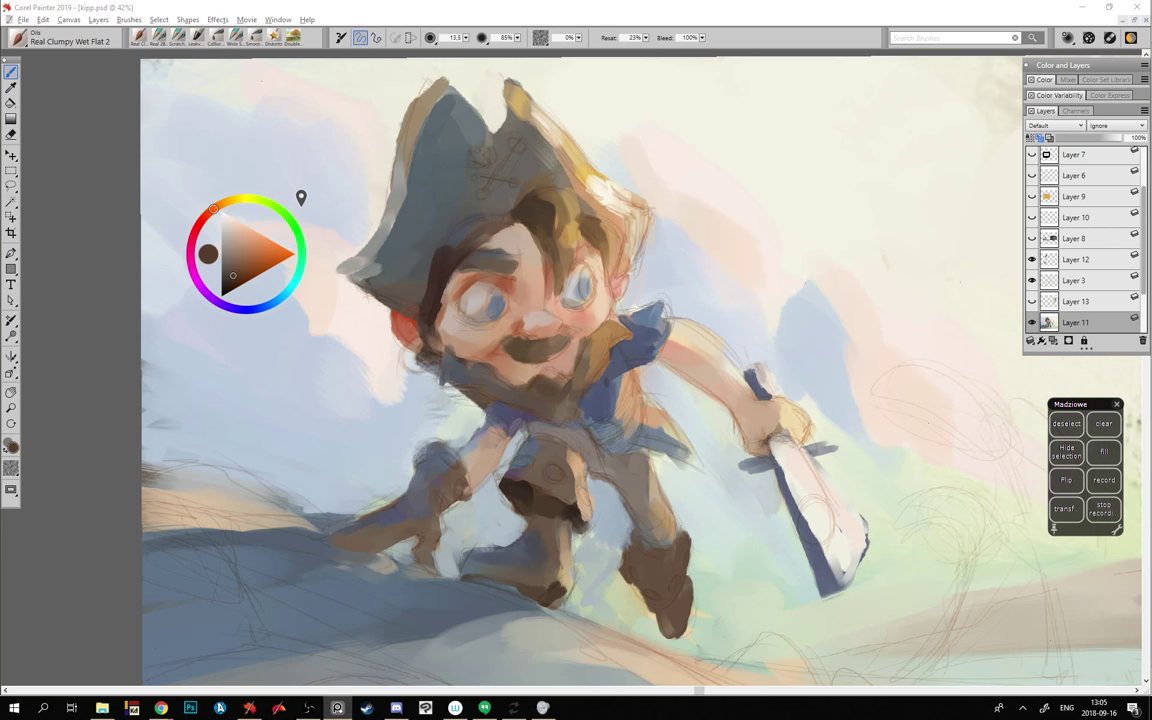
pyautogui.keyDown('alt'); pyautogui.click(449, 332); pyautogui.keyUp('alt')
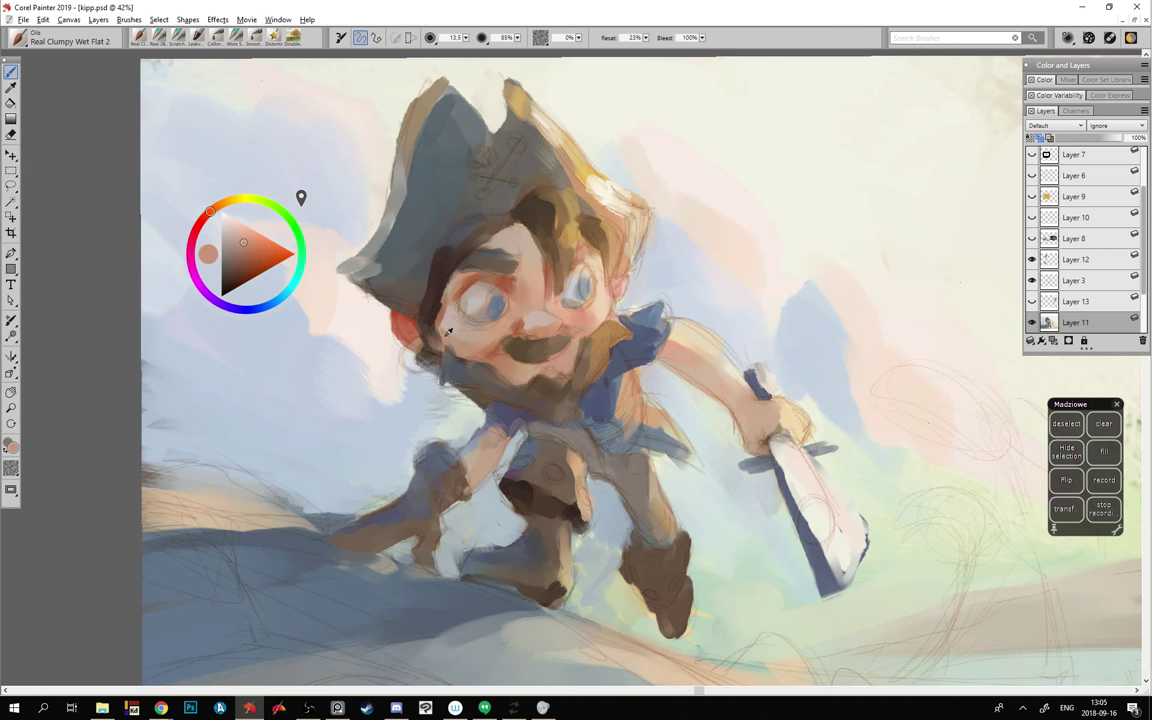
pyautogui.keyDown('alt'); pyautogui.click(413, 325); pyautogui.keyUp('alt')
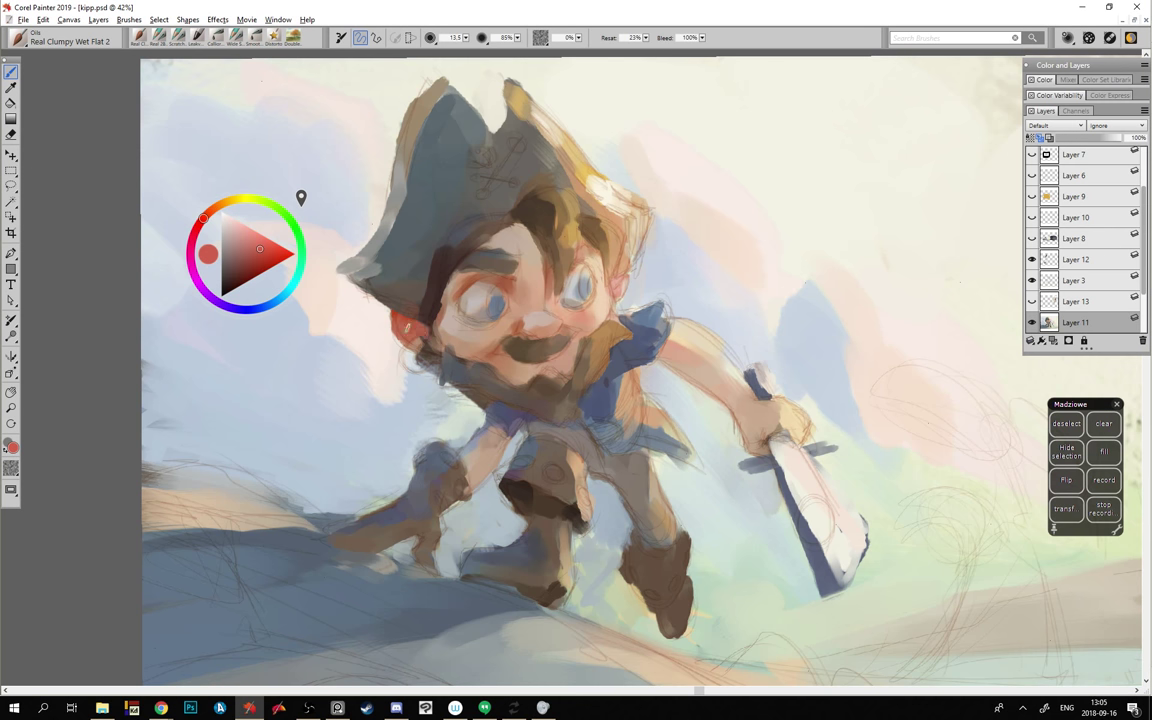
pyautogui.moveTo(421, 332); pyautogui.dragTo(431, 347)
pyautogui.keyDown('alt'); pyautogui.click(437, 307); pyautogui.keyUp('alt')
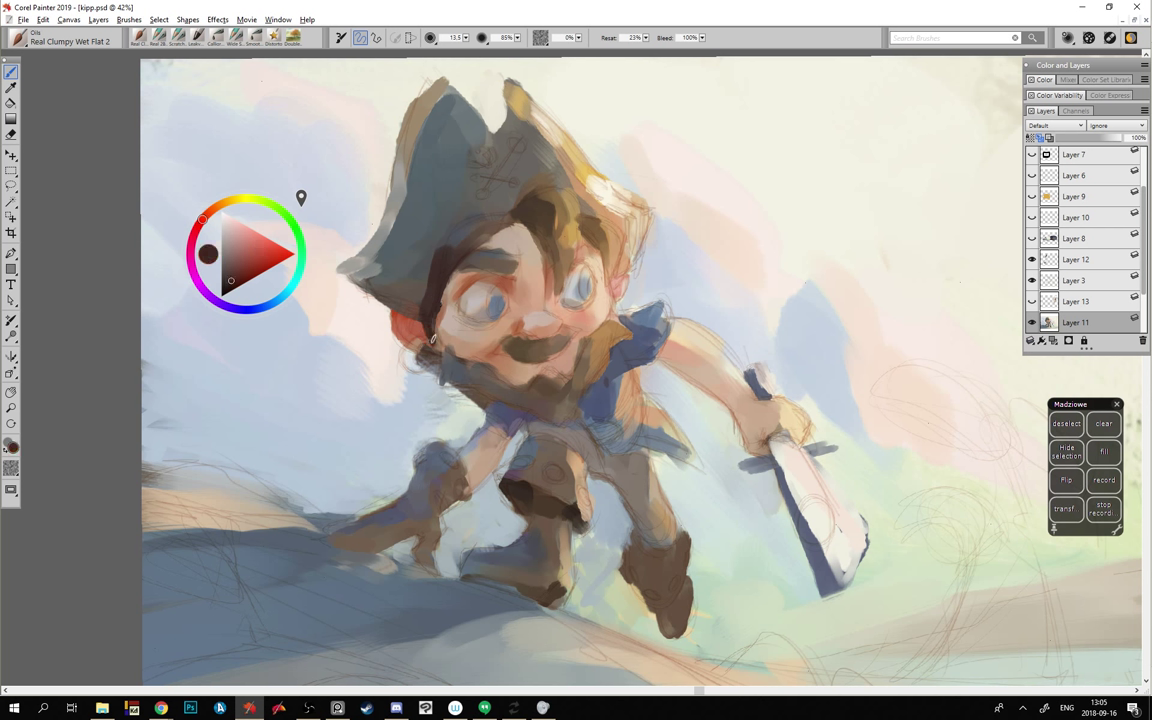
pyautogui.keyDown('alt'); pyautogui.click(395, 286); pyautogui.keyUp('alt')
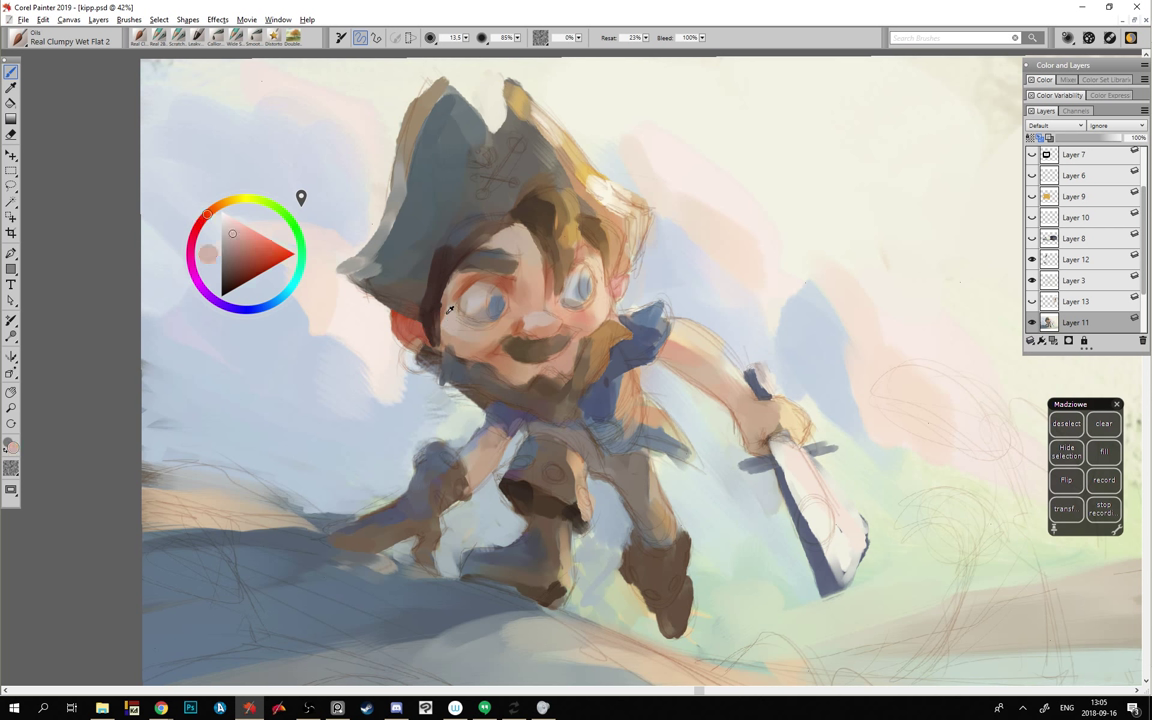
# - Rework the lower ear and the beard's outer edge along the jaw with sampled dark brown, blue-grey and red tones
pyautogui.keyDown('alt'); pyautogui.click(455, 363); pyautogui.keyUp('alt')
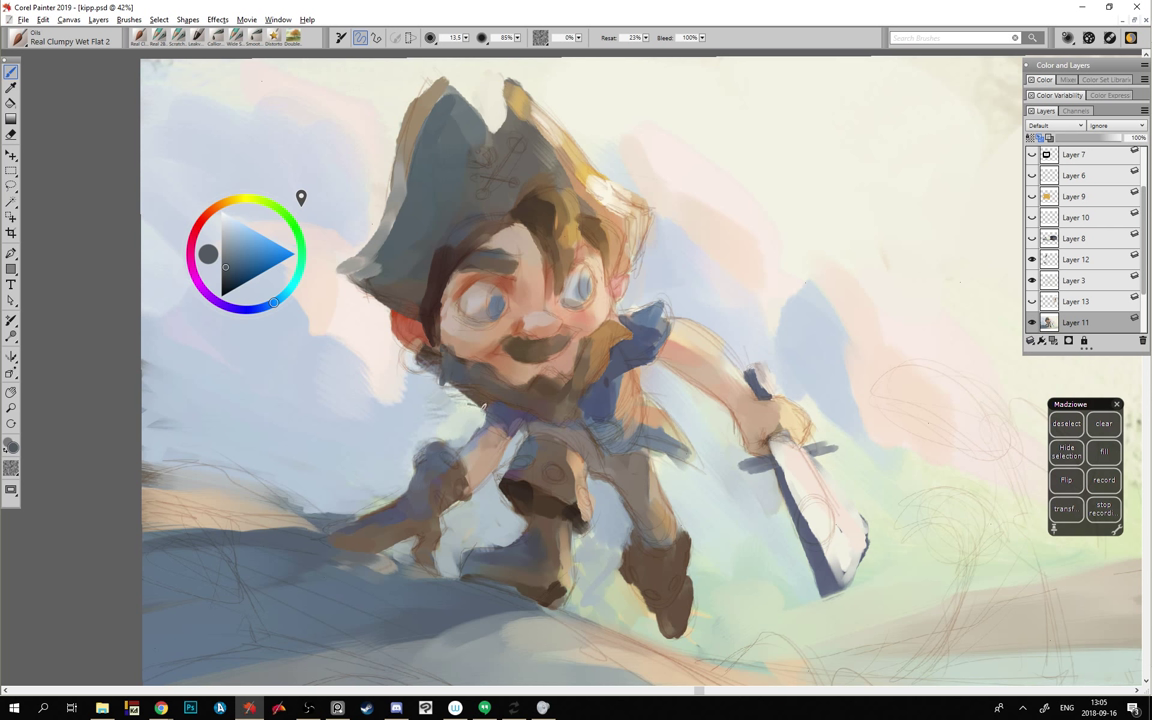
pyautogui.keyDown('alt'); pyautogui.click(416, 332); pyautogui.keyUp('alt')
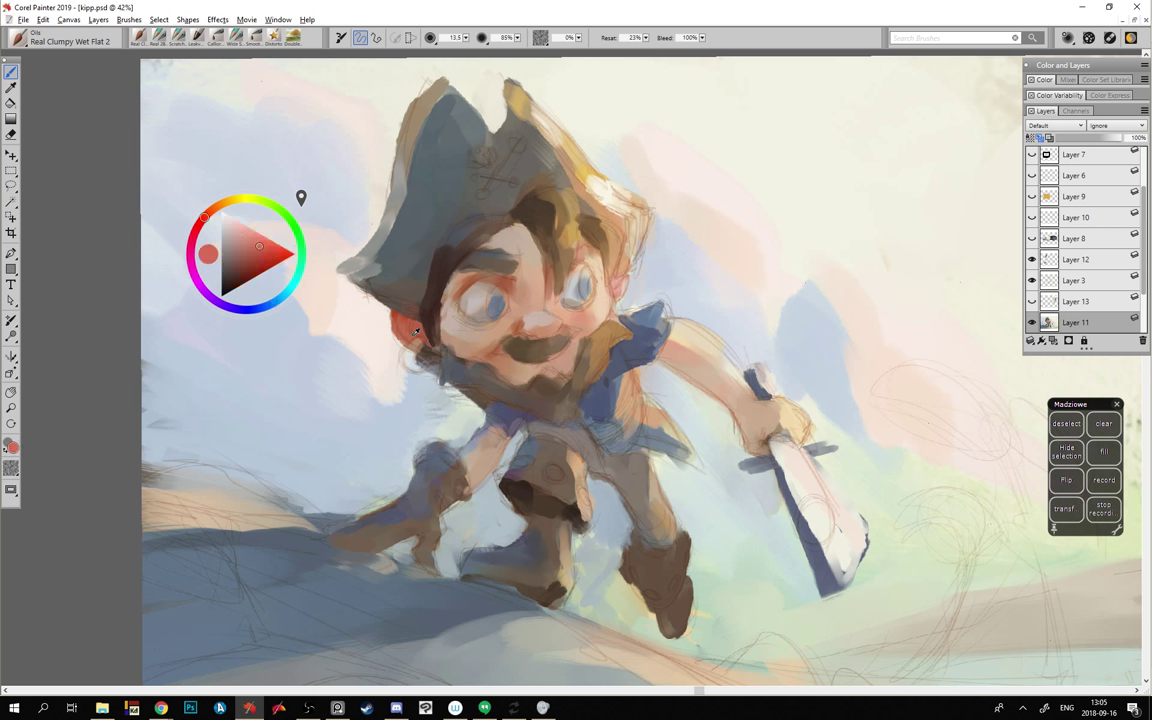
pyautogui.keyDown('alt'); pyautogui.click(426, 344); pyautogui.keyUp('alt')
pyautogui.keyDown('alt'); pyautogui.click(428, 346); pyautogui.keyUp('alt')
pyautogui.keyDown('alt'); pyautogui.click(388, 328); pyautogui.keyUp('alt')
pyautogui.keyDown('alt'); pyautogui.click(443, 303); pyautogui.keyUp('alt')
pyautogui.moveTo(450, 355)
pyautogui.mouseDown()
pyautogui.moveTo(454, 382)
pyautogui.moveTo(456, 368)
pyautogui.moveTo(470, 385)
pyautogui.mouseUp()
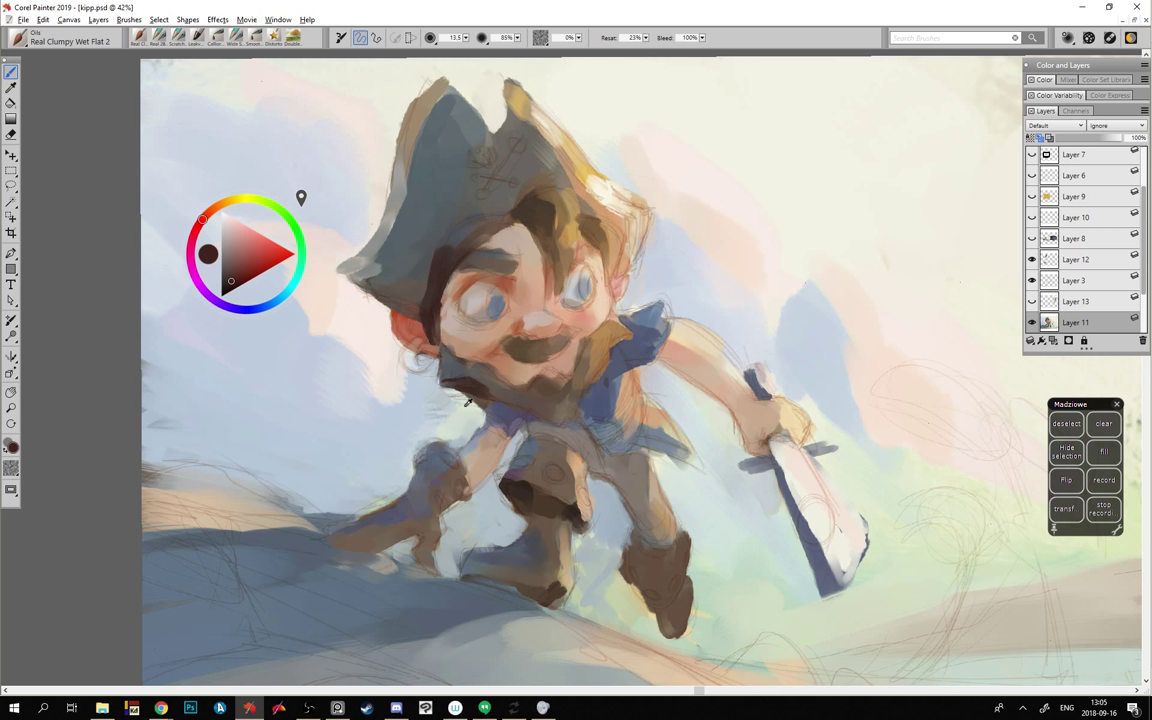
pyautogui.keyDown('alt'); pyautogui.click(427, 360); pyautogui.keyUp('alt')
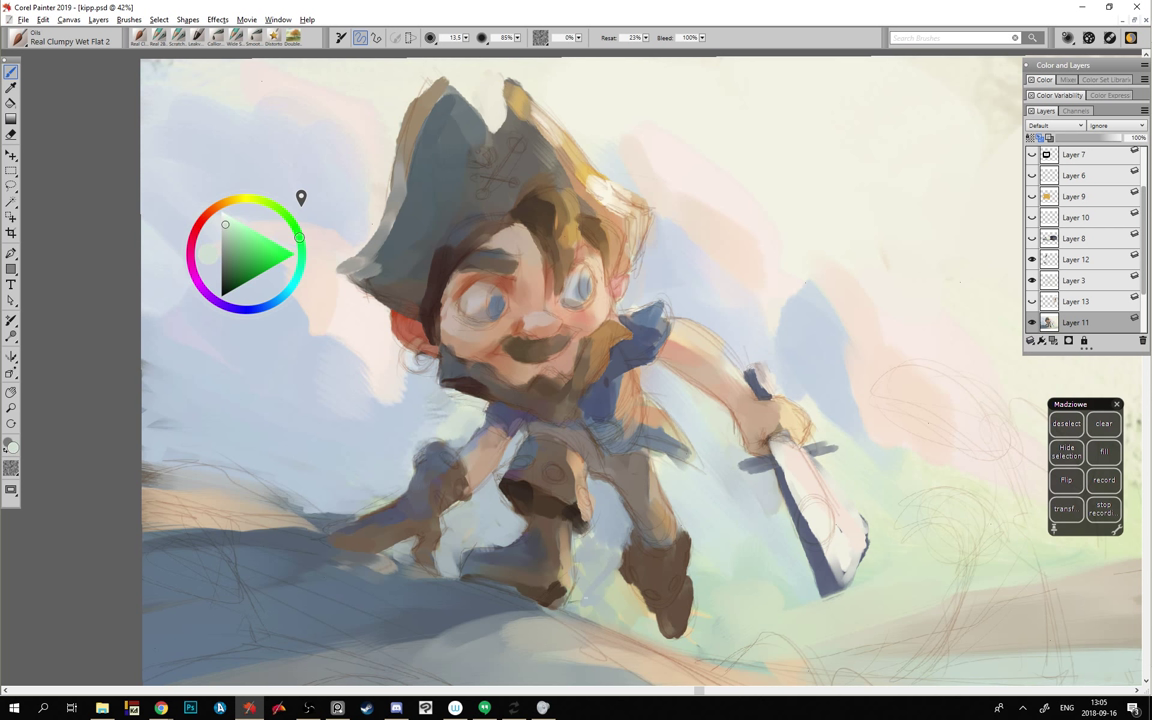
pyautogui.keyDown('alt'); pyautogui.click(440, 372); pyautogui.keyUp('alt')
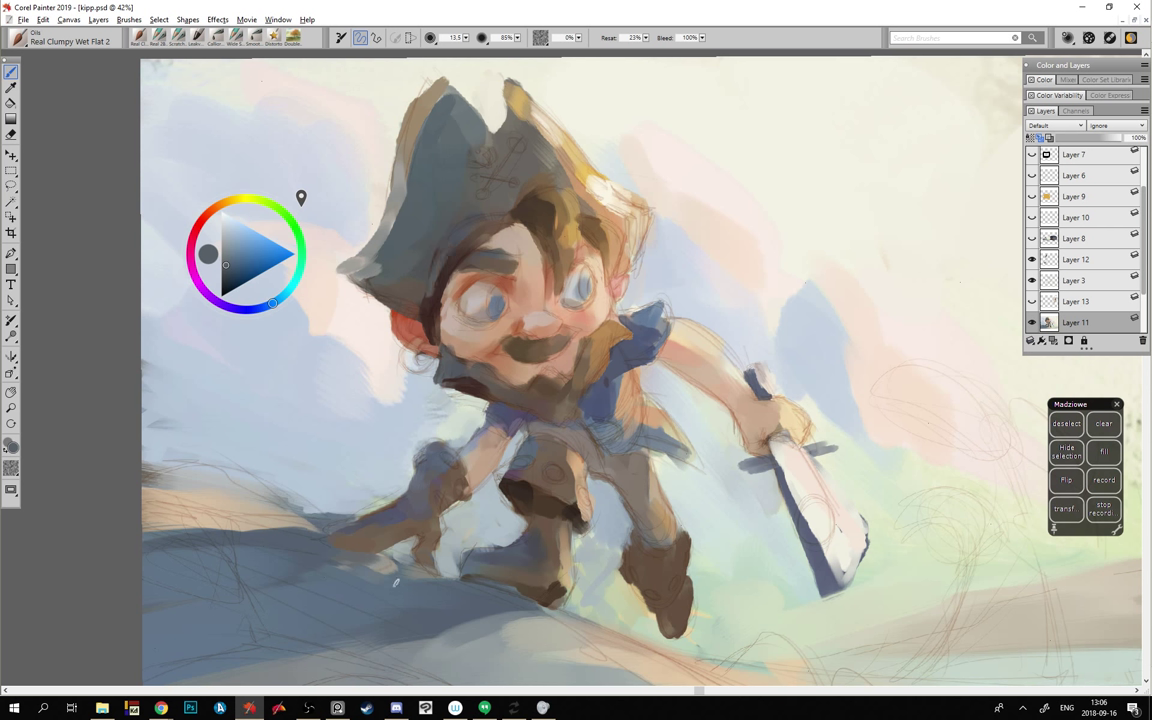
# - Shade the lower front of the pirate's hat above the hair with dark reddish brown at brush size 37.2
pyautogui.click(210, 212)
pyautogui.click(230, 277)
pyautogui.click(235, 278)
pyautogui.keyDown('ctrl'); pyautogui.keyDown('alt'); pyautogui.moveTo(410, 260); pyautogui.dragTo(418, 318); pyautogui.keyUp('alt'); pyautogui.keyUp('ctrl')
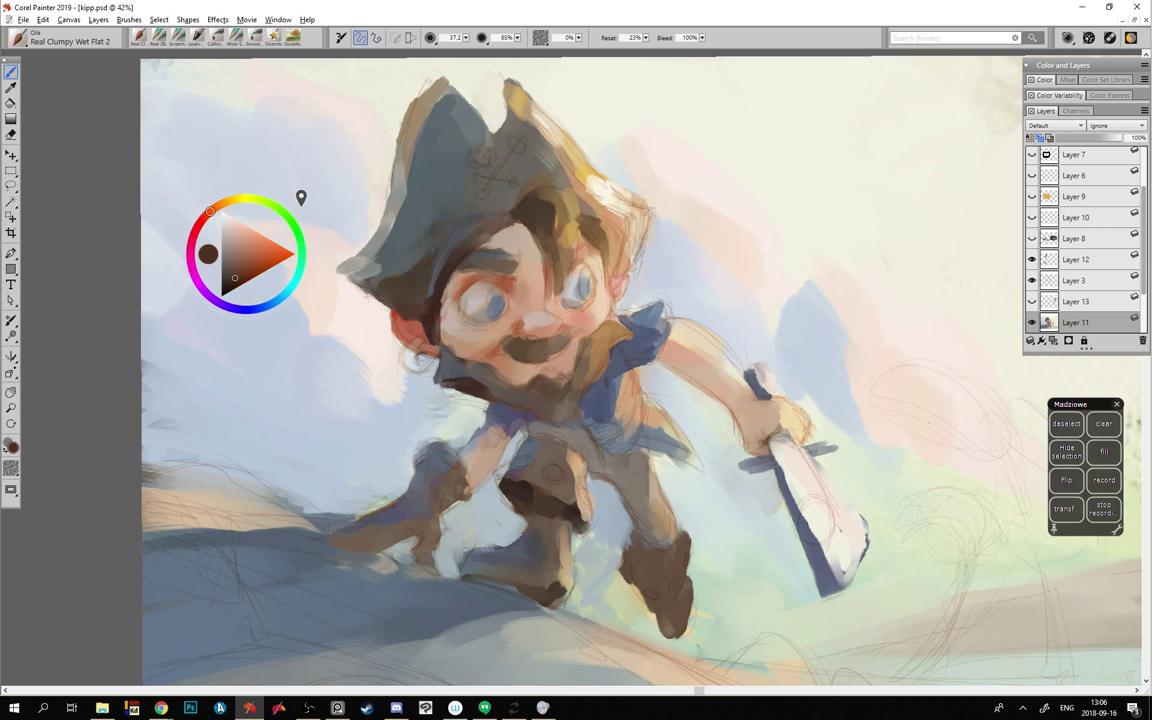
pyautogui.moveTo(464, 220)
pyautogui.mouseDown()
pyautogui.moveTo(508, 211)
pyautogui.moveTo(520, 193)
pyautogui.moveTo(475, 212)
pyautogui.mouseUp()
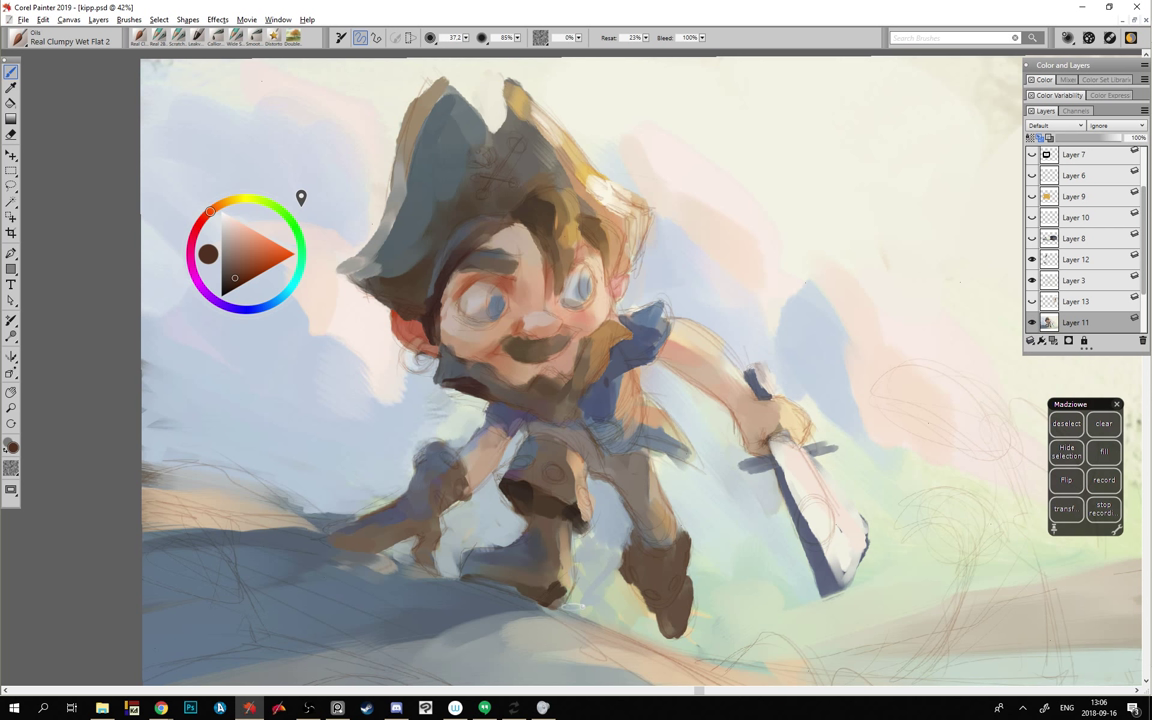
# - Reduce the brush to 23.4 and touch up the moustache, hat brim and sideburn with sampled brown, blue-grey and dark red-brown
pyautogui.moveTo(481, 396); pyautogui.dragTo(465, 402)
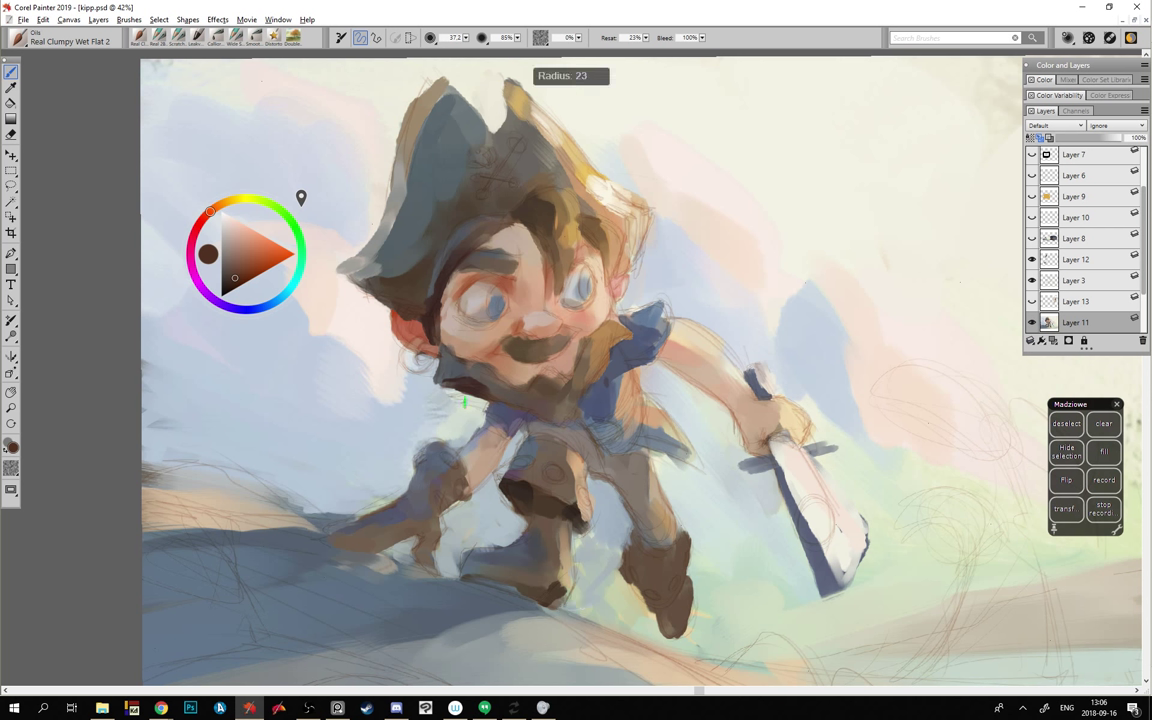
pyautogui.keyDown('alt'); pyautogui.click(522, 340); pyautogui.keyUp('alt')
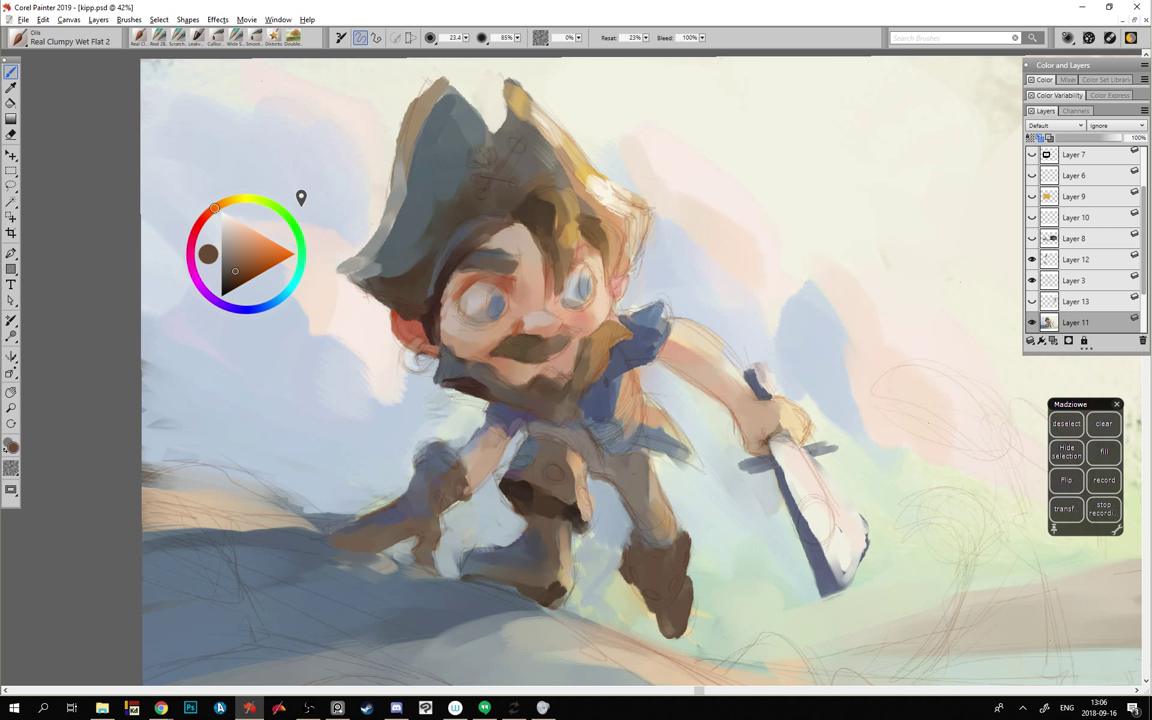
pyautogui.keyDown('alt'); pyautogui.click(424, 299); pyautogui.keyUp('alt')
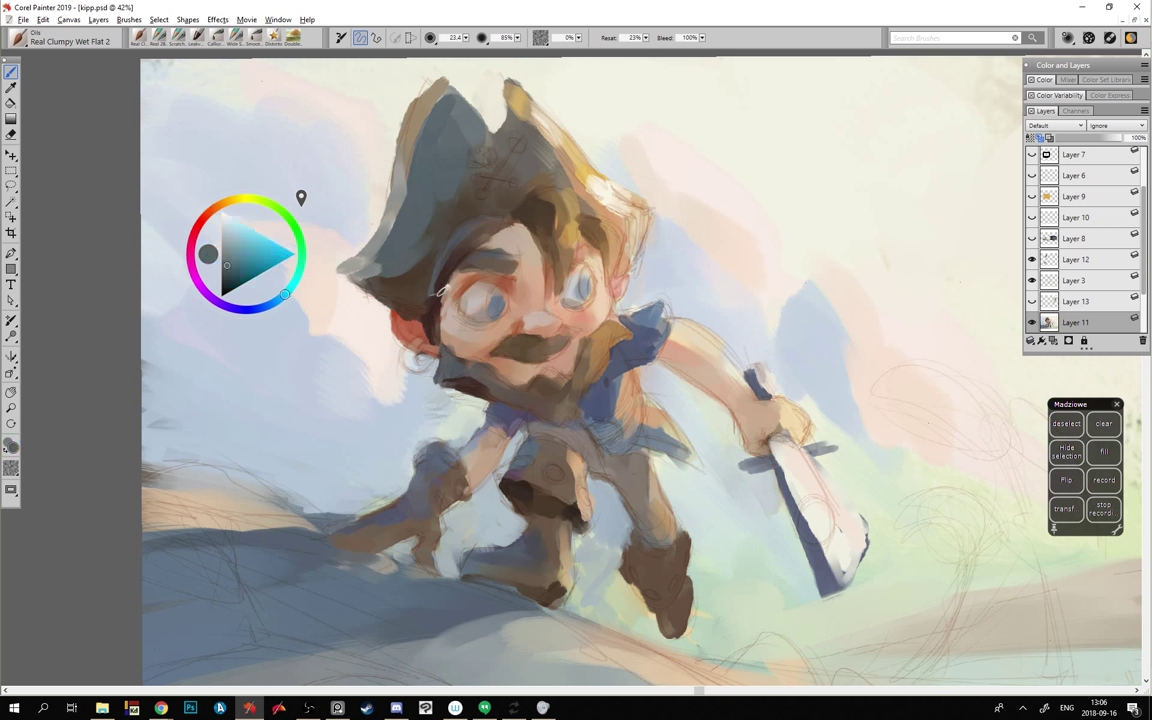
pyautogui.keyDown('alt'); pyautogui.click(413, 212); pyautogui.keyUp('alt')
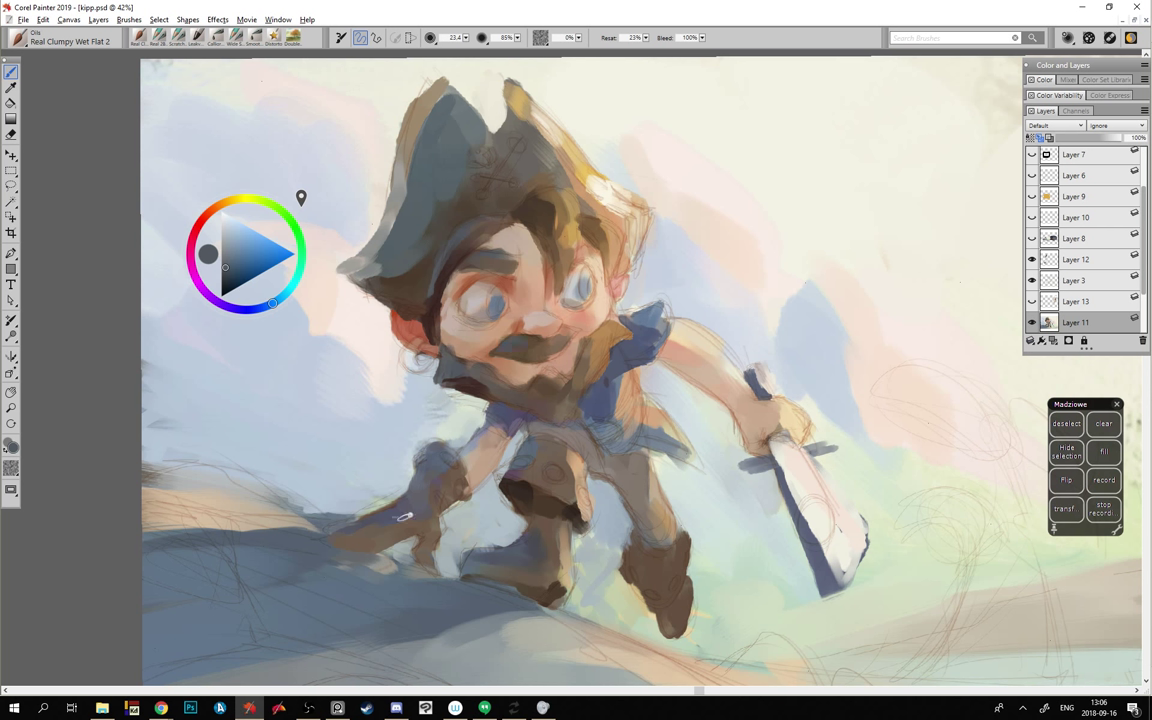
pyautogui.keyDown('alt'); pyautogui.click(524, 349); pyautogui.keyUp('alt')
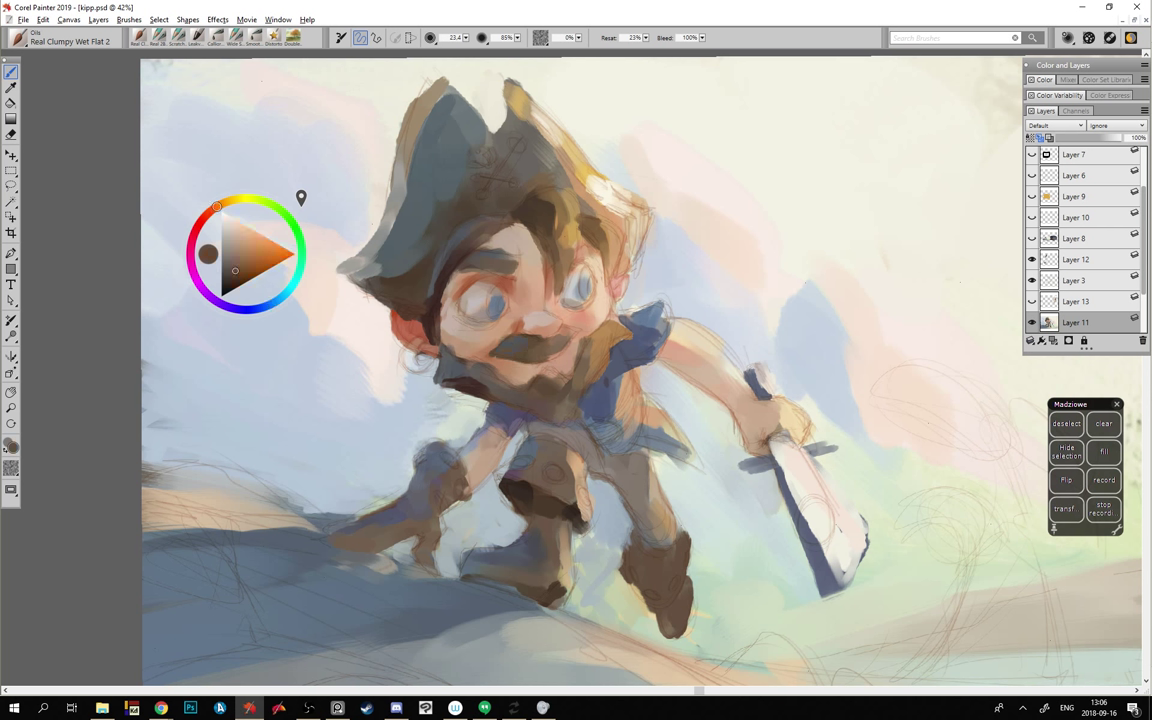
pyautogui.keyDown('alt'); pyautogui.click(417, 324); pyautogui.keyUp('alt')
pyautogui.keyDown('alt'); pyautogui.click(439, 323); pyautogui.keyUp('alt')
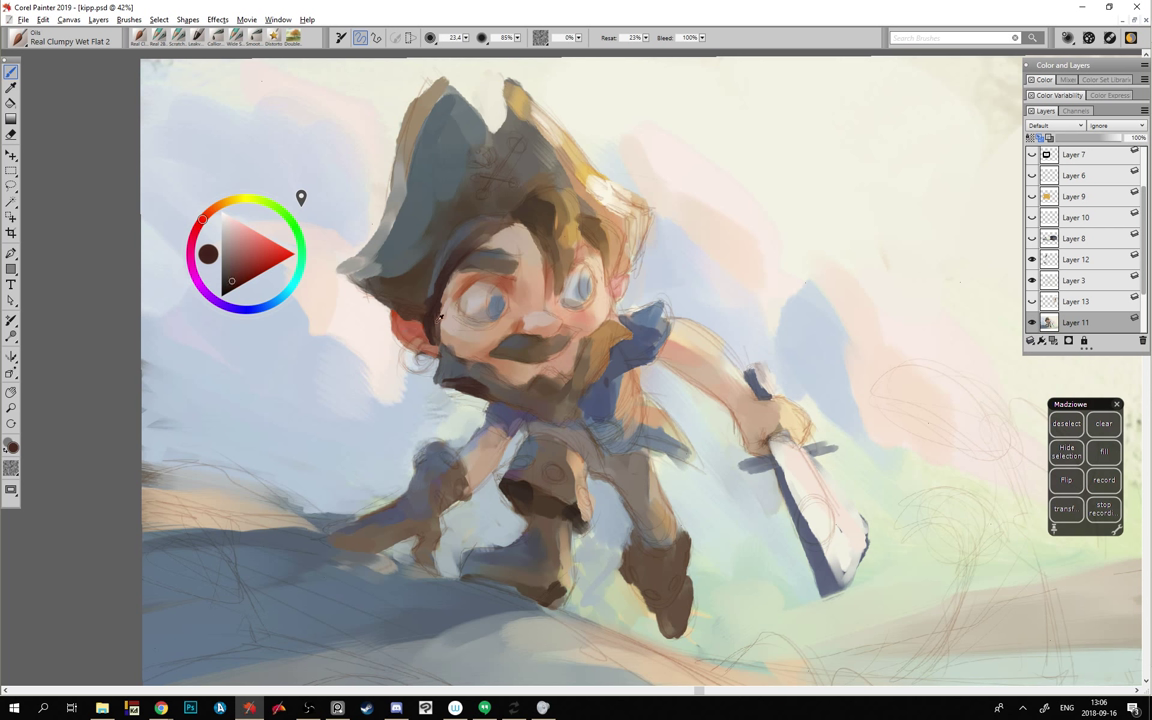
# - Paint the sunlit tip of the moustache with golden orange sampled from the hair, reducing the brush to 16
pyautogui.moveTo(396, 365); pyautogui.dragTo(388, 375)
pyautogui.keyDown('alt'); pyautogui.click(497, 312); pyautogui.keyUp('alt')
pyautogui.press('[')
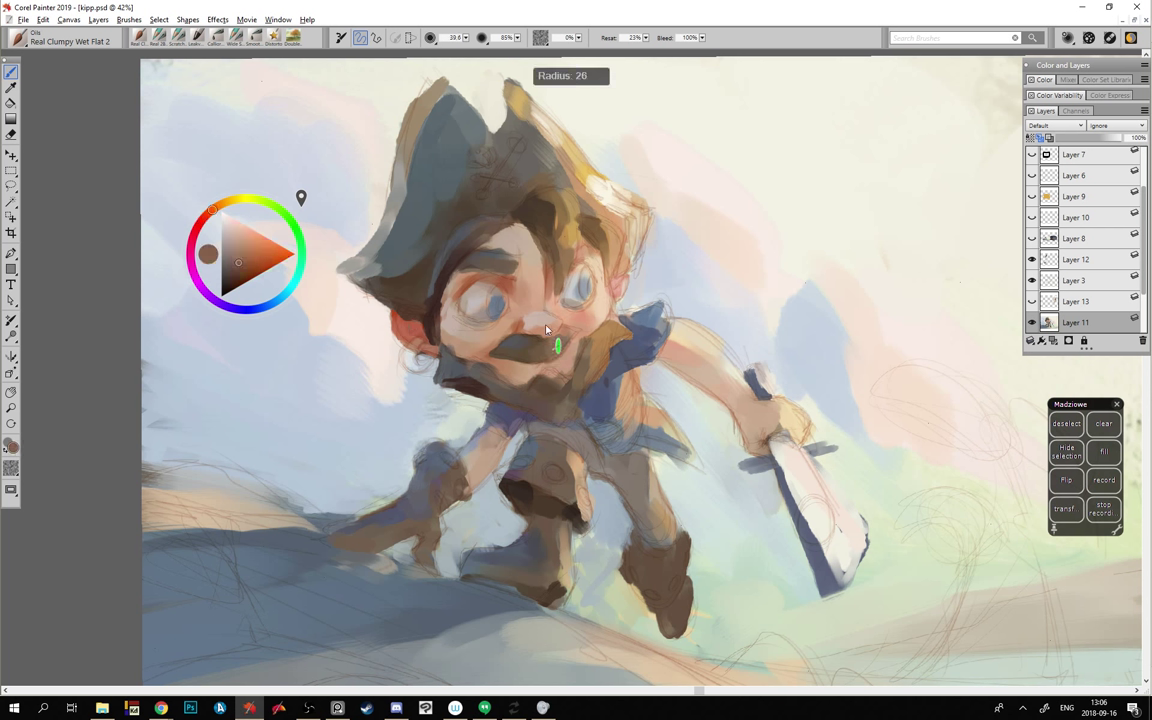
pyautogui.moveTo(569, 325); pyautogui.dragTo(565, 341)
pyautogui.keyDown('alt'); pyautogui.click(553, 247); pyautogui.keyUp('alt')
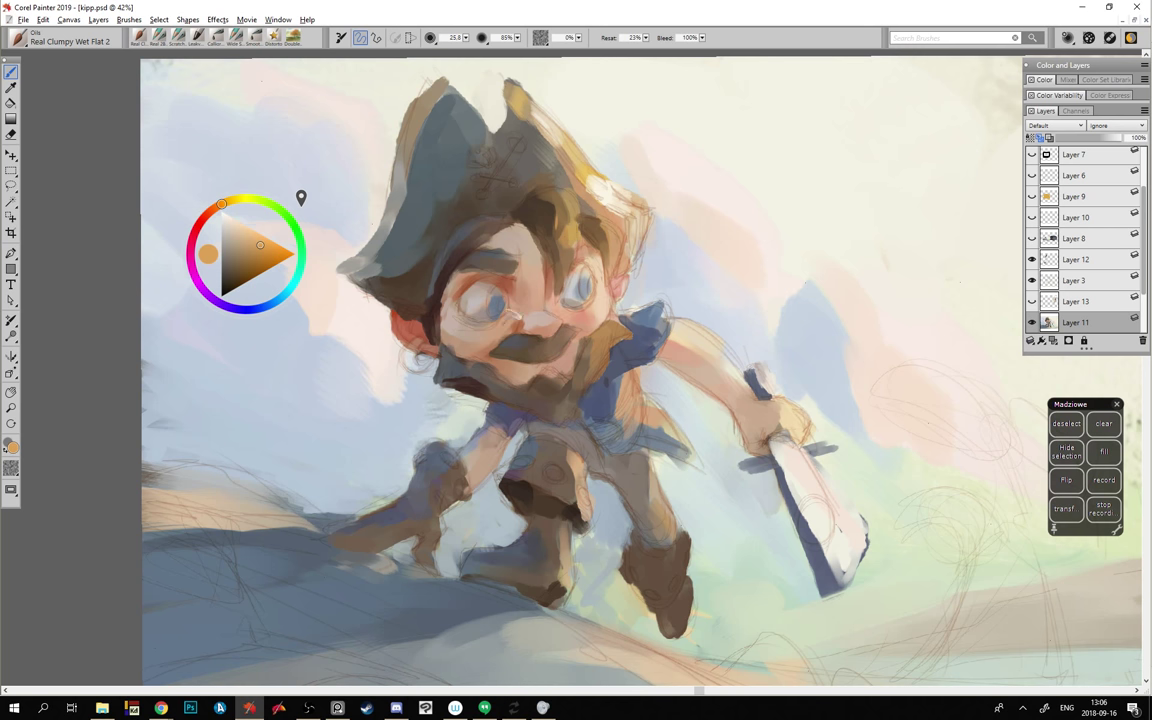
pyautogui.moveTo(531, 355); pyautogui.dragTo(538, 352)
pyautogui.moveTo(476, 327); pyautogui.dragTo(520, 320)
# - Refine the mouth and the moustache's lit end with sampled brown, orange and light skin tones
pyautogui.keyDown('alt'); pyautogui.click(563, 344); pyautogui.keyUp('alt')
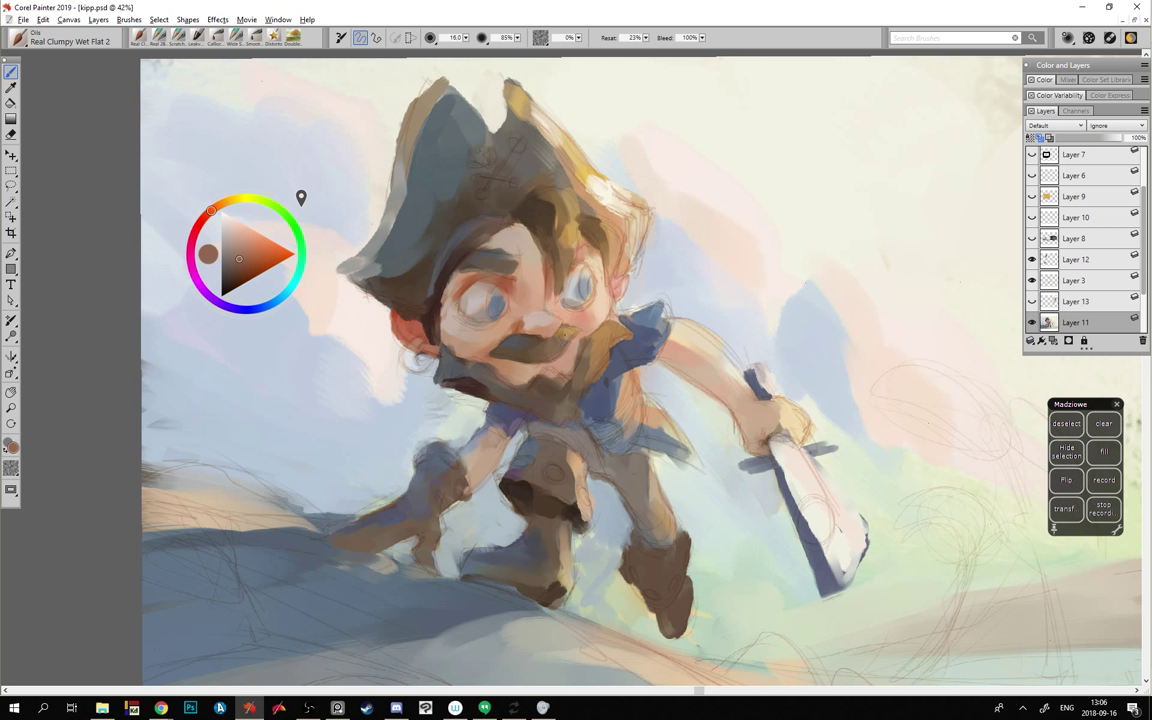
pyautogui.keyDown('alt'); pyautogui.click(514, 294); pyautogui.keyUp('alt')
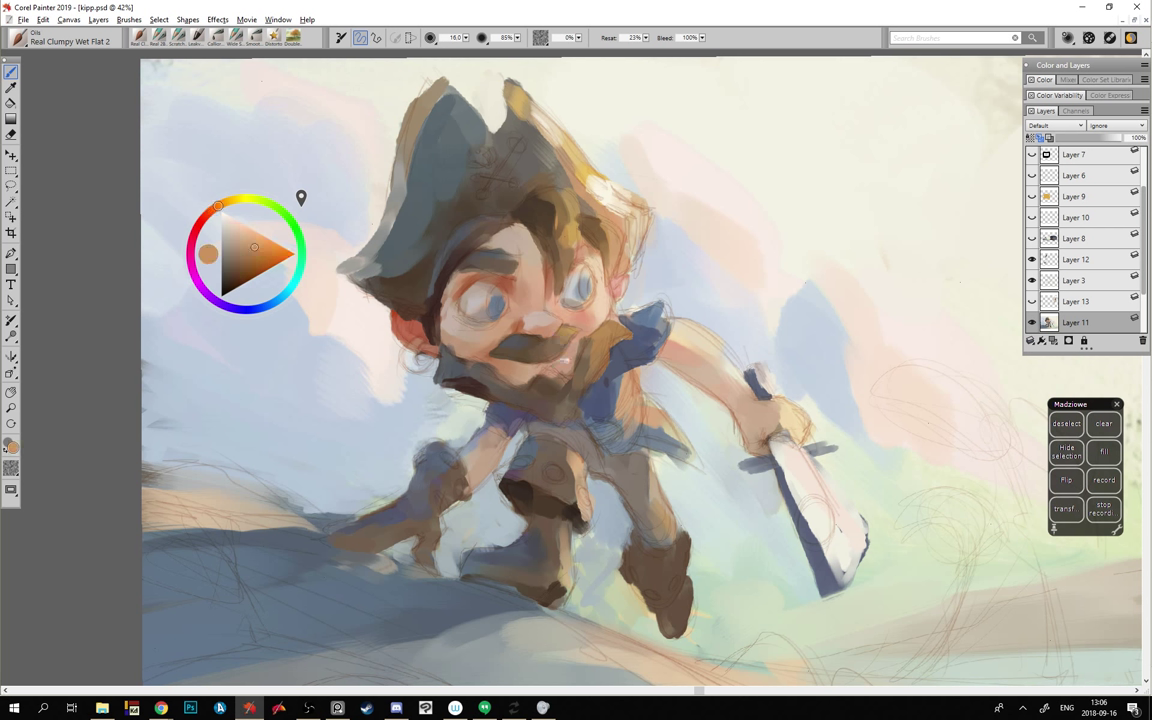
pyautogui.keyDown('alt'); pyautogui.click(604, 338); pyautogui.keyUp('alt')
pyautogui.keyDown('alt'); pyautogui.click(580, 377); pyautogui.keyUp('alt')
pyautogui.keyDown('alt'); pyautogui.click(520, 308); pyautogui.keyUp('alt')
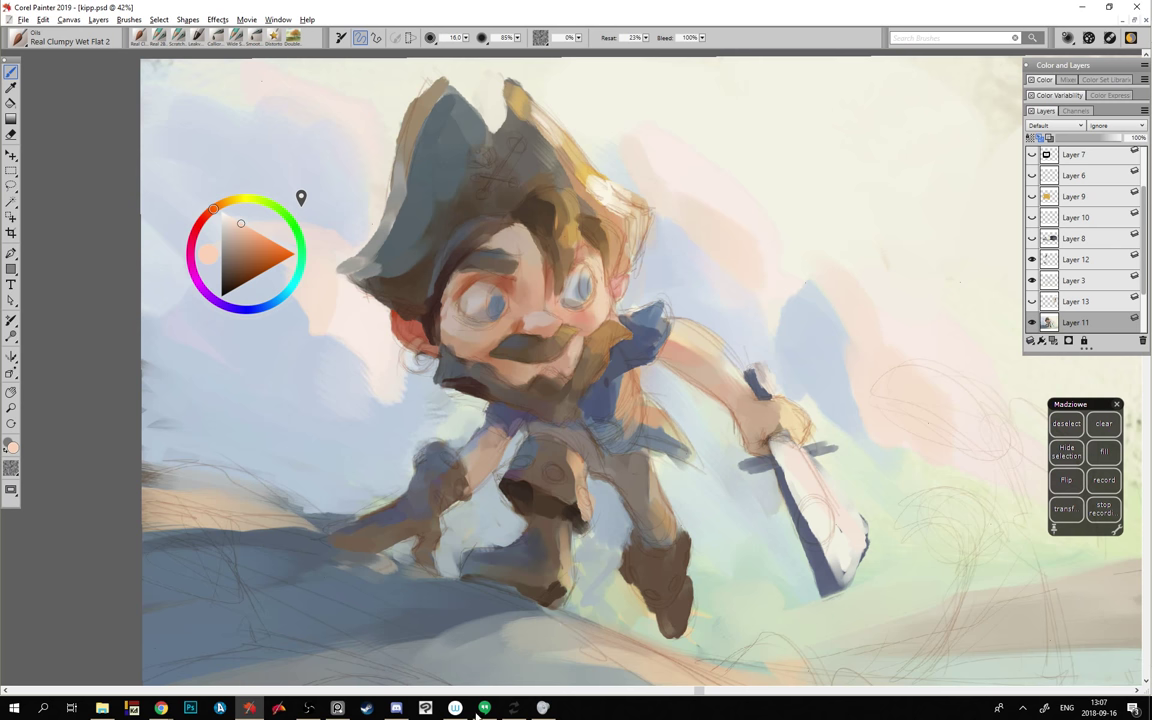
pyautogui.moveTo(482, 710)
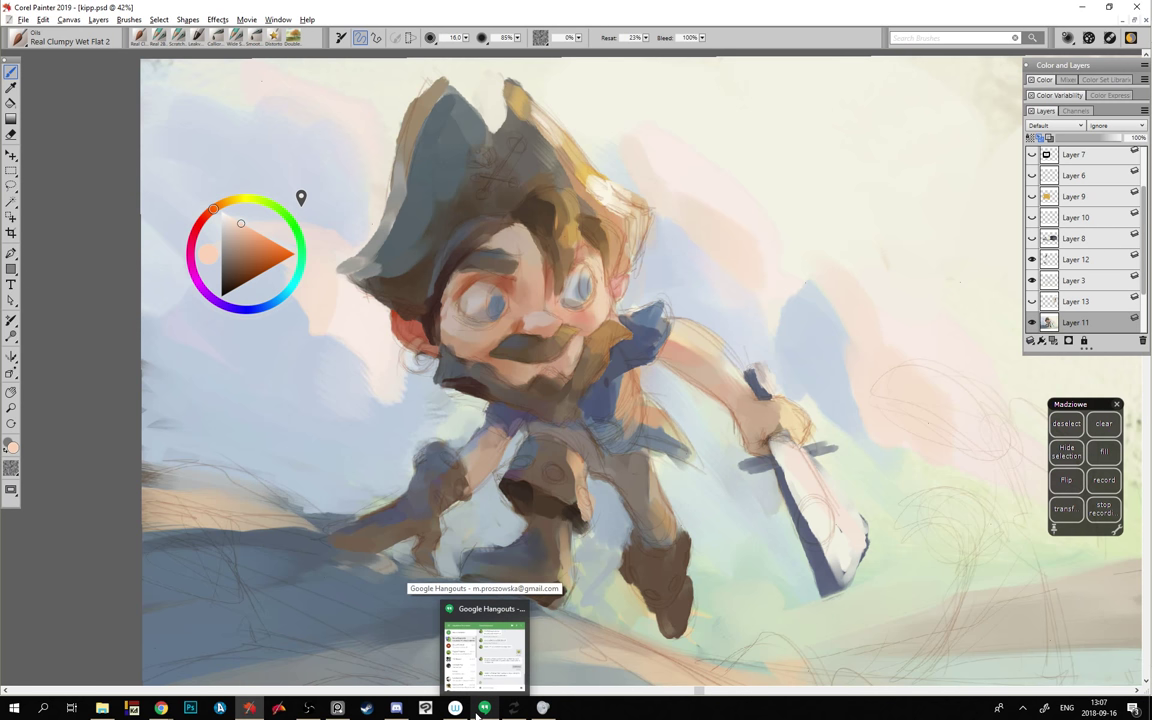
# - Paint a golden hoop earring below the ear with hair orange and a more muted tone, cleaning its edges with sky blue
pyautogui.keyDown('alt'); pyautogui.click(568, 234); pyautogui.keyUp('alt')
pyautogui.moveTo(430, 360)
pyautogui.mouseDown()
pyautogui.moveTo(418, 369)
pyautogui.moveTo(409, 354)
pyautogui.mouseUp()
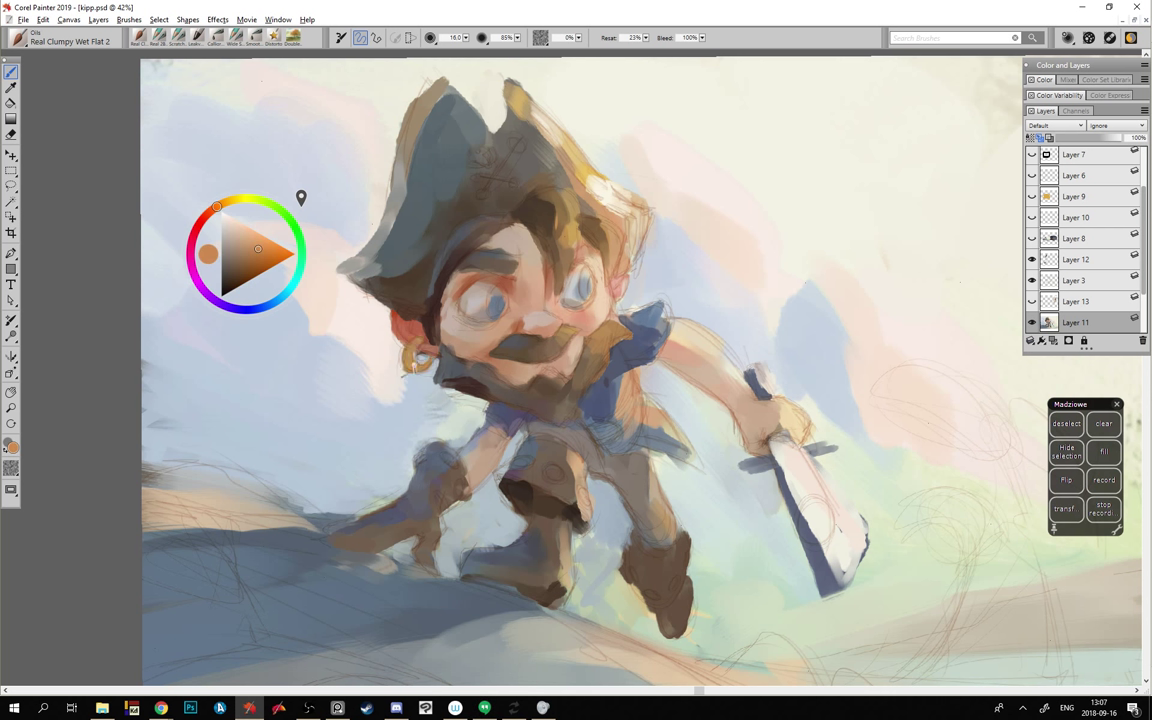
pyautogui.click(238, 250)
pyautogui.click(419, 355)
pyautogui.keyDown('alt'); pyautogui.click(268, 345); pyautogui.keyUp('alt')
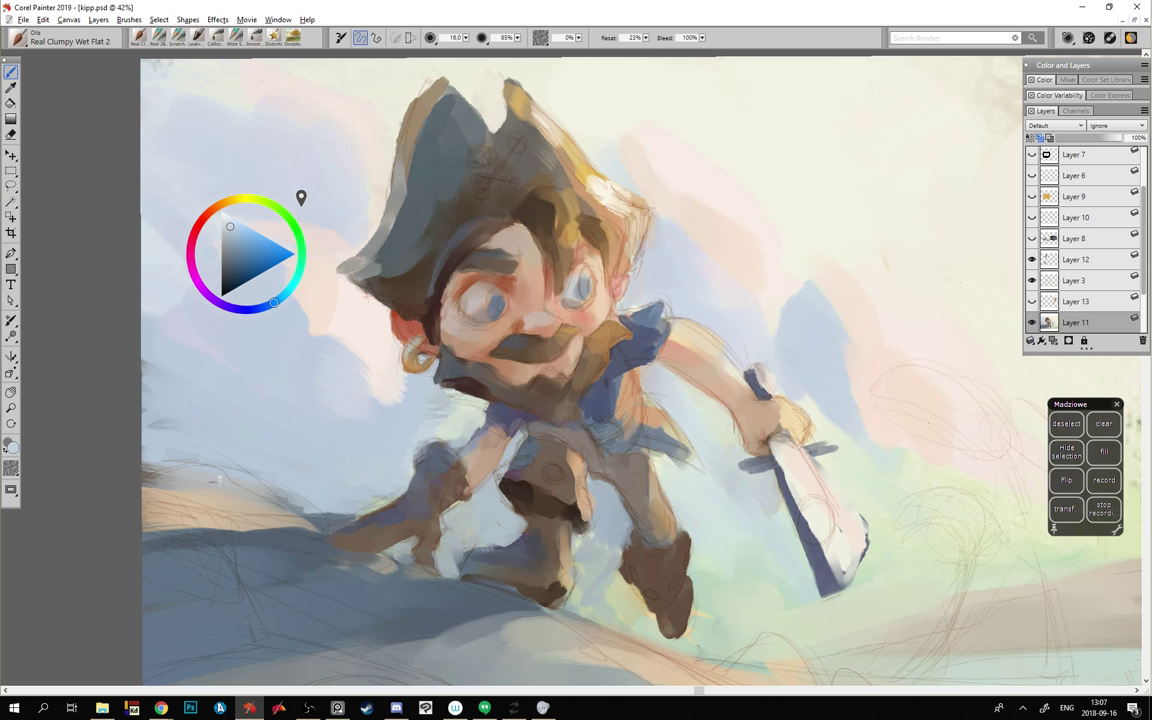
# - Refine the forearm, sleeve edge and glove of the lowered arm with sampled skin, sky and dark tones
pyautogui.keyDown('alt'); pyautogui.click(478, 450); pyautogui.keyUp('alt')
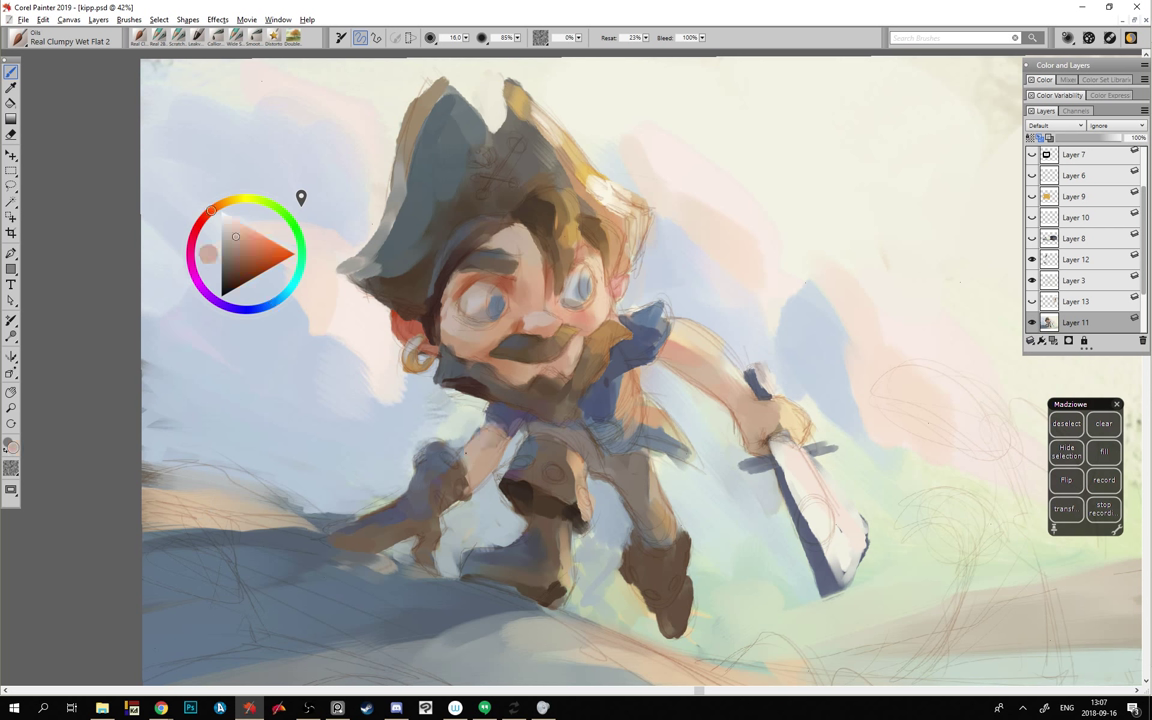
pyautogui.keyDown('alt'); pyautogui.click(498, 434); pyautogui.keyUp('alt')
pyautogui.moveTo(529, 438); pyautogui.dragTo(462, 423)
pyautogui.keyDown('alt'); pyautogui.click(461, 421); pyautogui.keyUp('alt')
pyautogui.keyDown('alt'); pyautogui.click(379, 381); pyautogui.keyUp('alt')
pyautogui.moveTo(448, 441); pyautogui.dragTo(434, 478)
pyautogui.keyDown('alt'); pyautogui.click(451, 474); pyautogui.keyUp('alt')
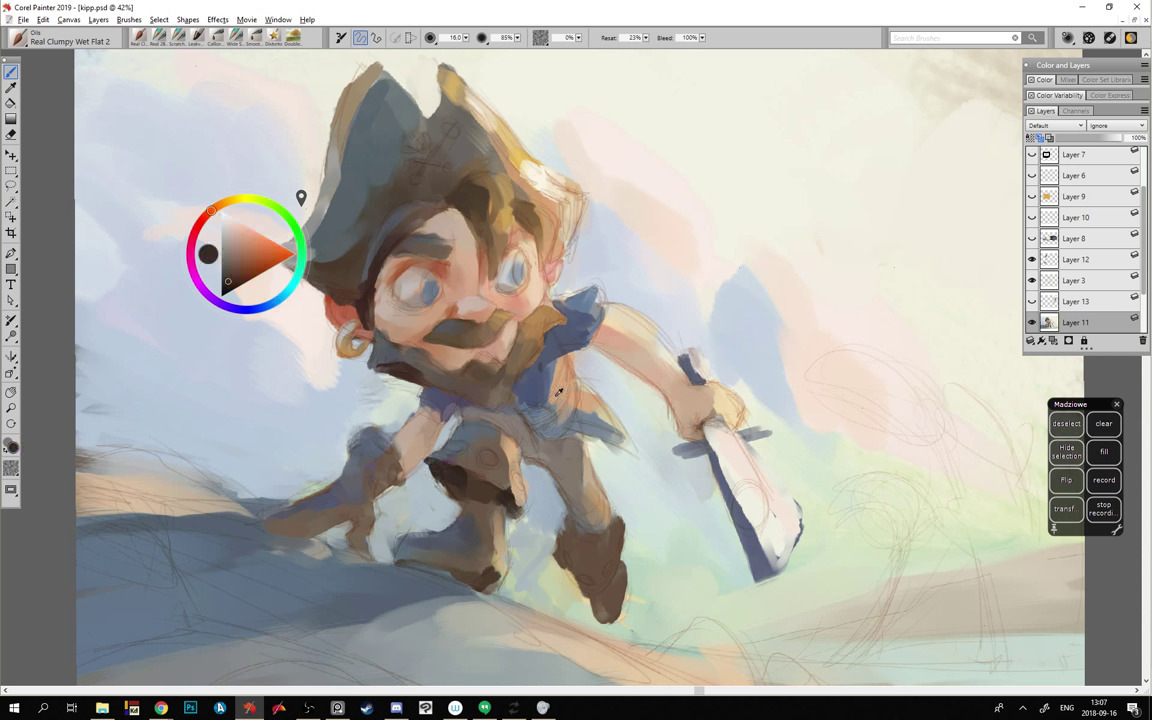
pyautogui.keyDown('alt'); pyautogui.click(566, 418); pyautogui.keyUp('alt')
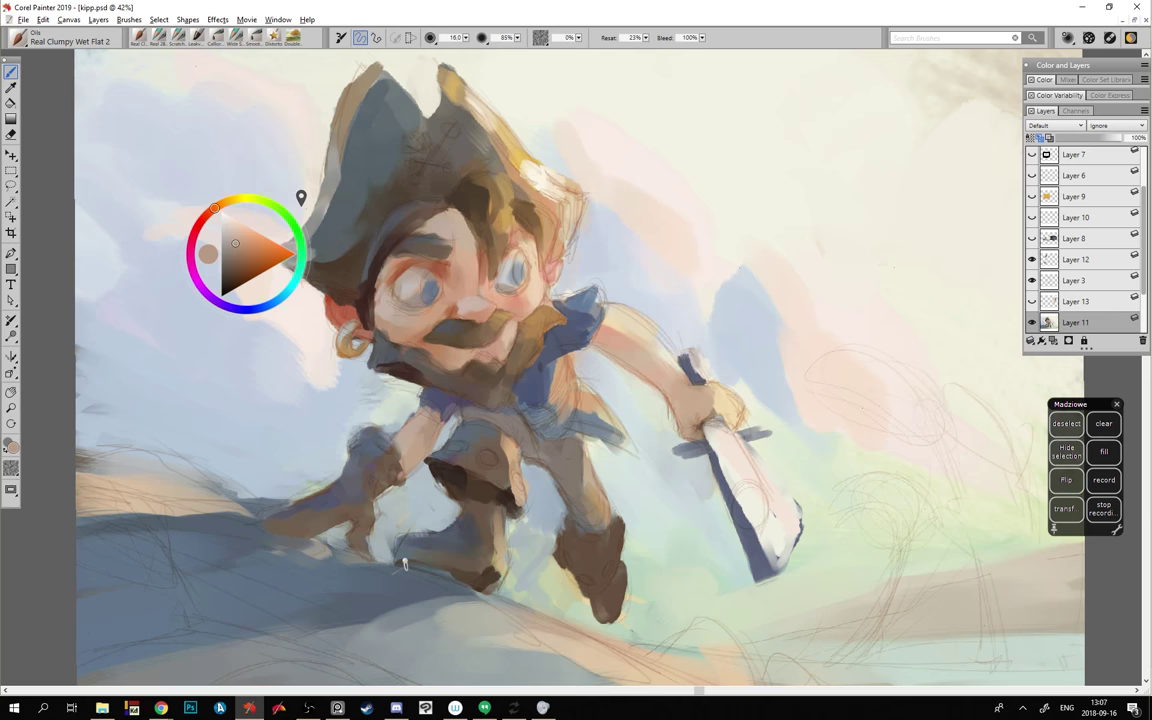
# - Mix a saturated red and paint red stripes across the pirate's shirt at the waist
pyautogui.scroll(-6, 325, 435)
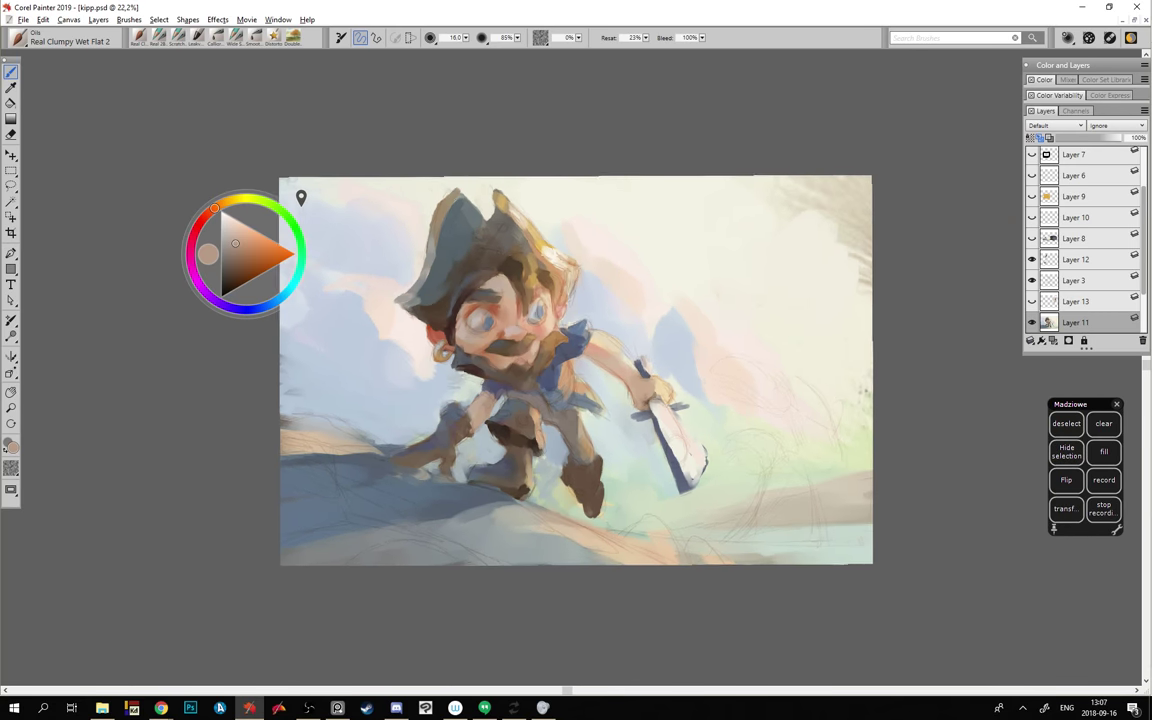
pyautogui.scroll(2, 311, 348)
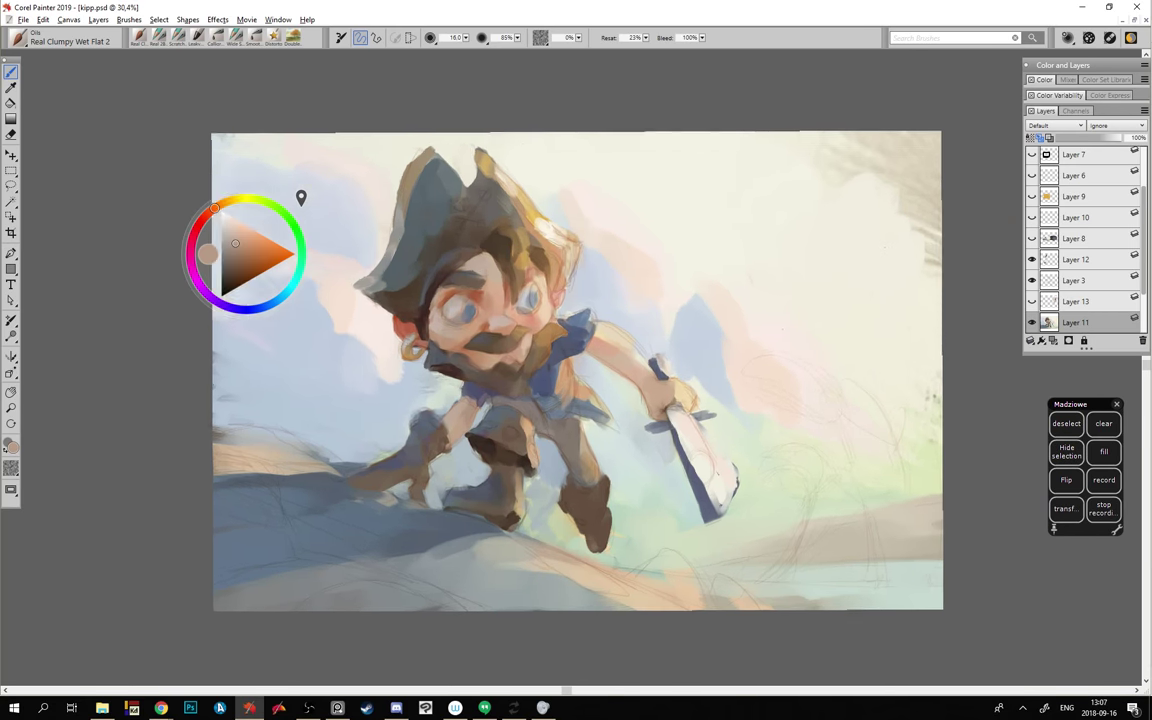
pyautogui.moveTo(205, 222)
pyautogui.mouseDown()
pyautogui.moveTo(197, 229)
pyautogui.moveTo(250, 246)
pyautogui.moveTo(252, 258)
pyautogui.moveTo(207, 214)
pyautogui.mouseUp()
pyautogui.click(264, 261)
pyautogui.moveTo(264, 263); pyautogui.dragTo(268, 256)
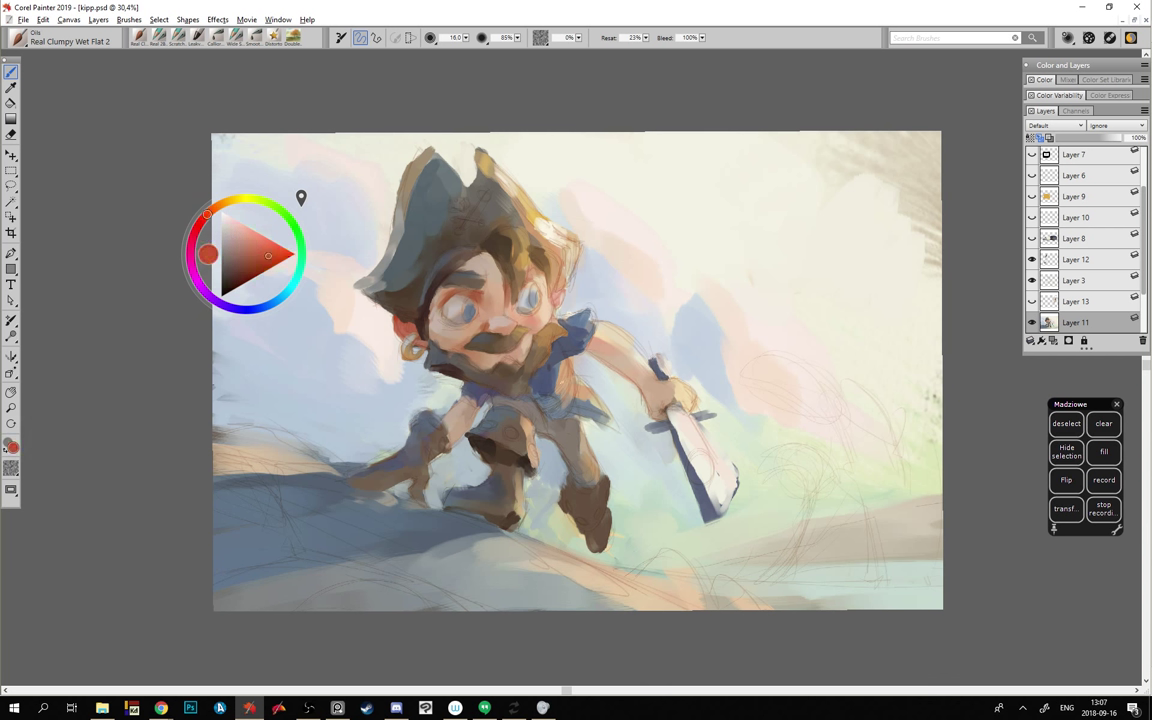
pyautogui.click(203, 220)
pyautogui.moveTo(568, 398); pyautogui.dragTo(555, 411)
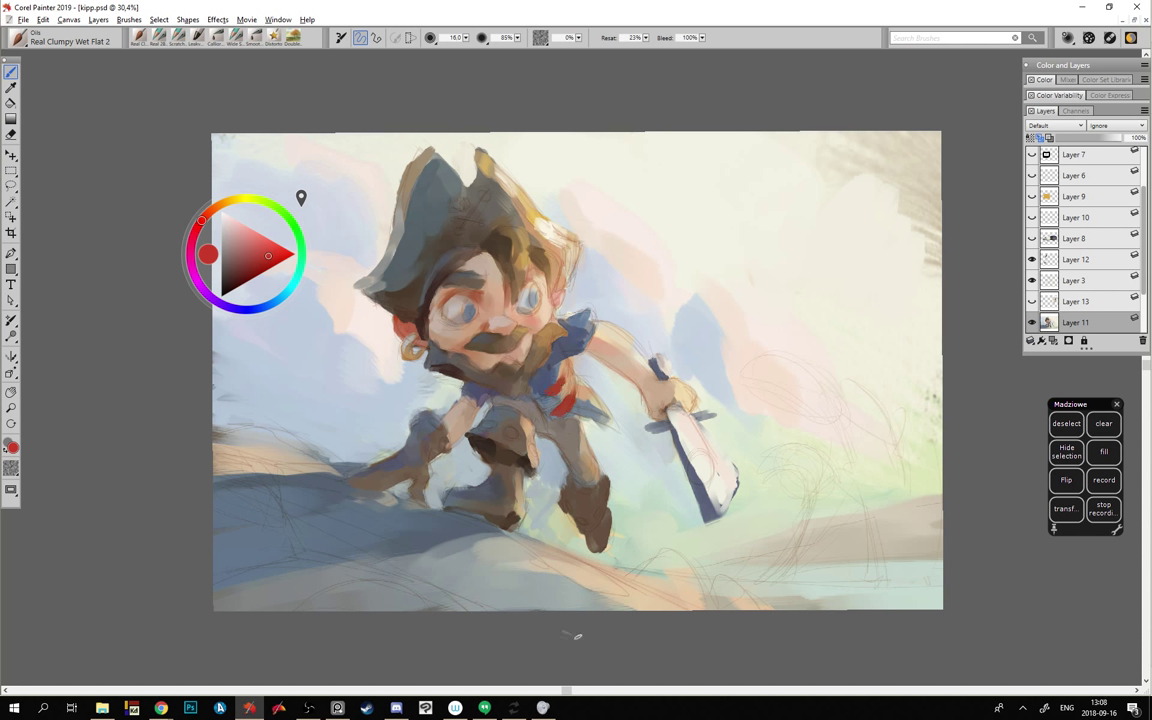
# - Try repainting the striped waist area as a red sash with darker, lighter and brighter reds
pyautogui.click(253, 255)
pyautogui.click(236, 261)
pyautogui.click(270, 255)
pyautogui.click(260, 262)
pyautogui.moveTo(545, 382); pyautogui.dragTo(566, 396)
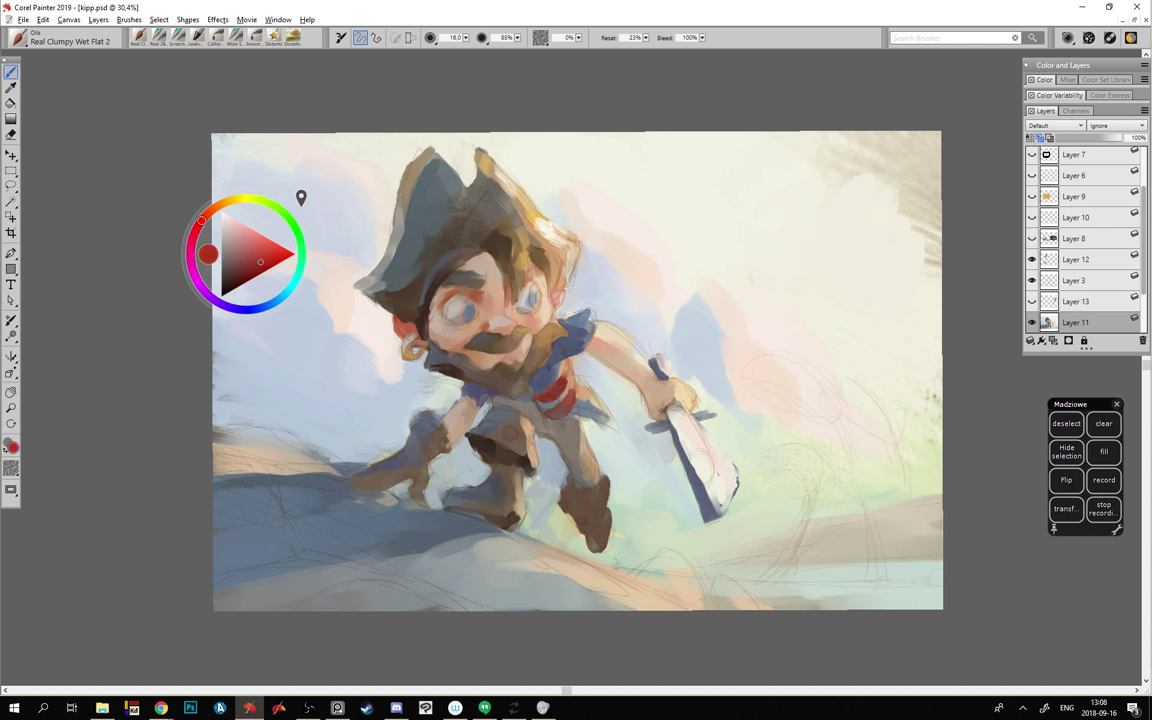
pyautogui.click(264, 246)
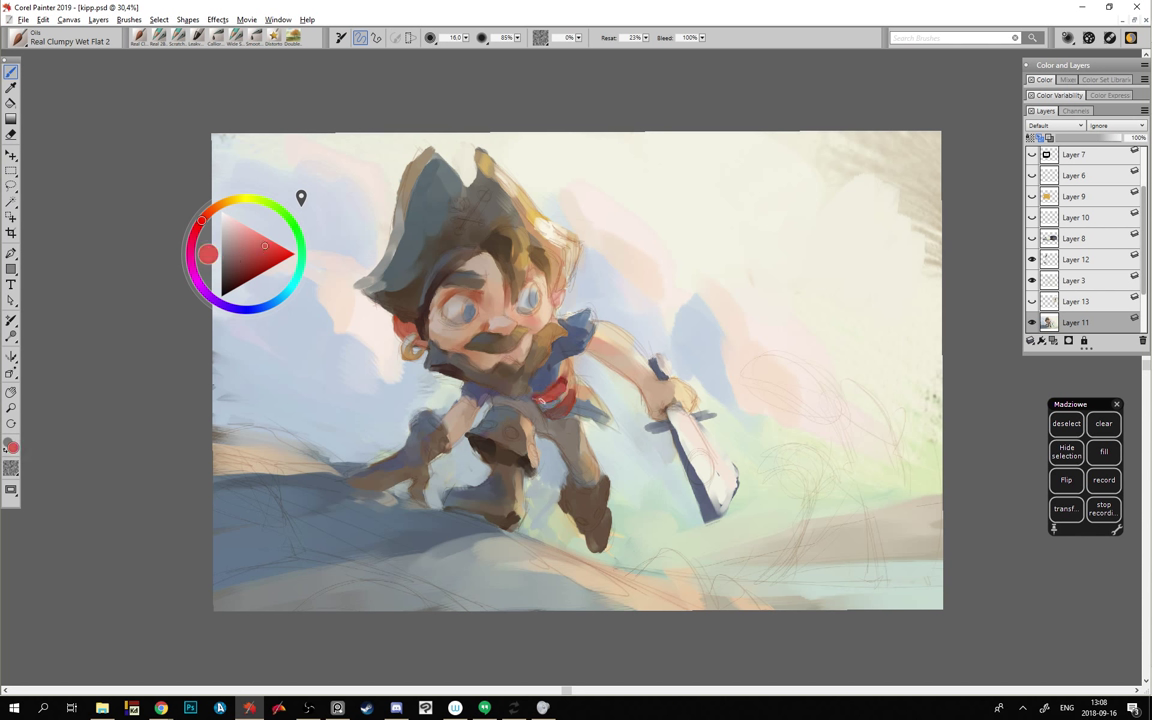
pyautogui.click(274, 252)
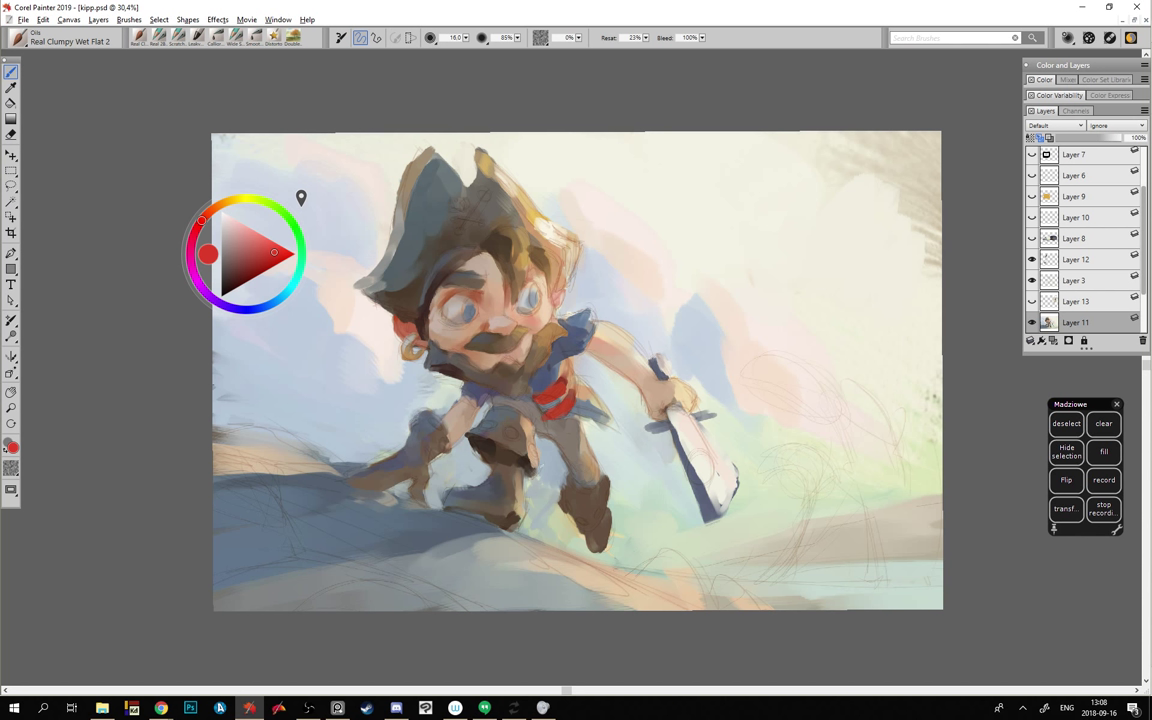
# - Undo the sash strokes at the waist back to the red-striped shirt
pyautogui.hotkey('ctrl', 'z')
pyautogui.hotkey('ctrl', 'z')
pyautogui.hotkey('ctrl', 'z')
pyautogui.hotkey('ctrl', 'z')
pyautogui.hotkey('ctrl', 'z')
pyautogui.hotkey('ctrl', 'z')
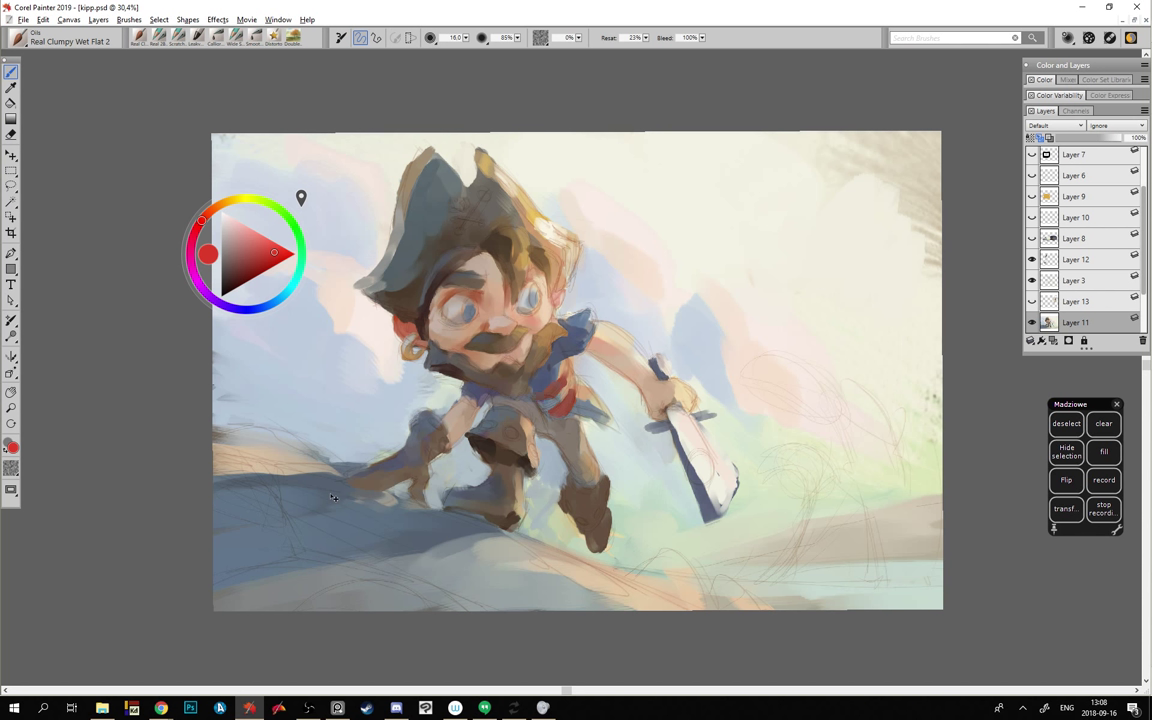
pyautogui.hotkey('ctrl', 'z')
# - Repaint the foot and shaft of the bent leg's boot with sampled browns and greys, defining the toe's edge
pyautogui.keyDown('alt'); pyautogui.click(507, 452); pyautogui.keyUp('alt')
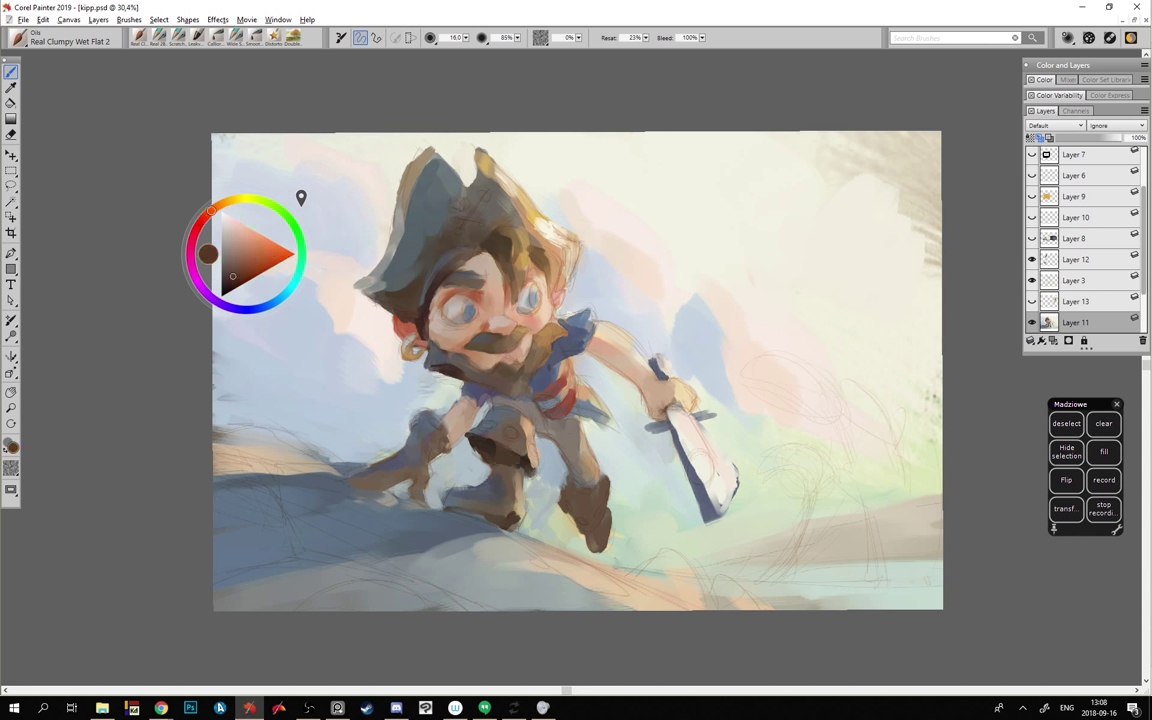
pyautogui.keyDown('alt'); pyautogui.click(418, 467); pyautogui.keyUp('alt')
pyautogui.keyDown('alt'); pyautogui.click(504, 474); pyautogui.keyUp('alt')
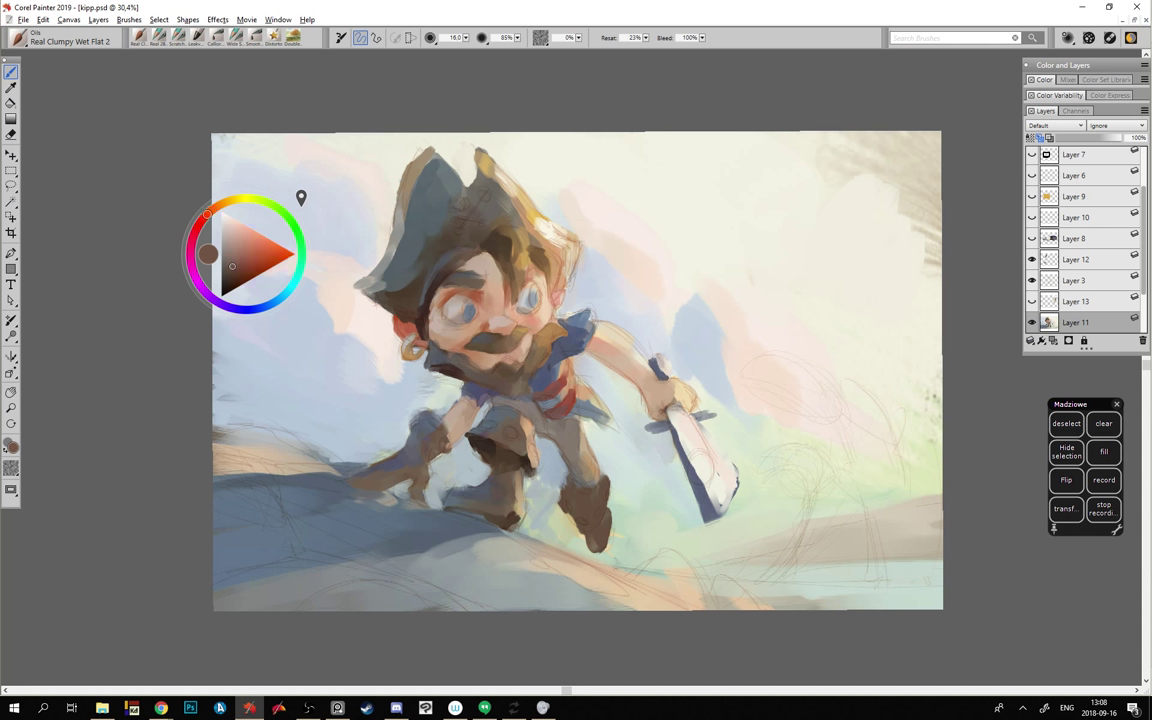
pyautogui.keyDown('alt'); pyautogui.click(432, 445); pyautogui.keyUp('alt')
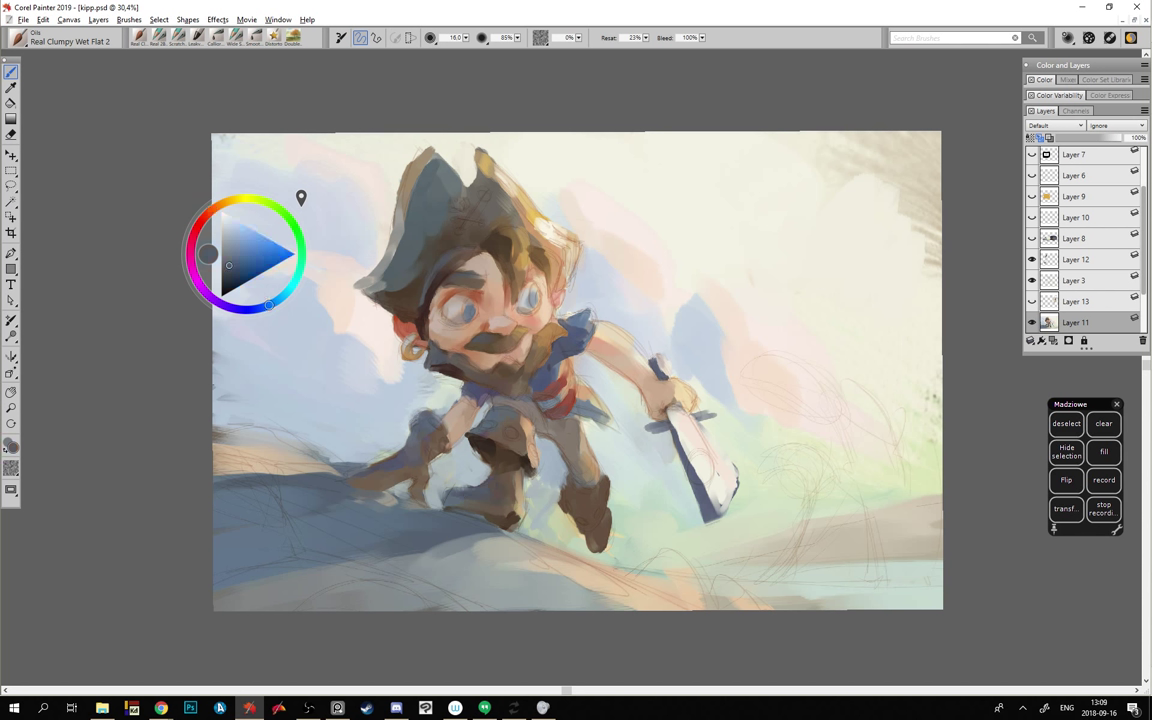
pyautogui.keyDown('alt'); pyautogui.click(397, 470); pyautogui.keyUp('alt')
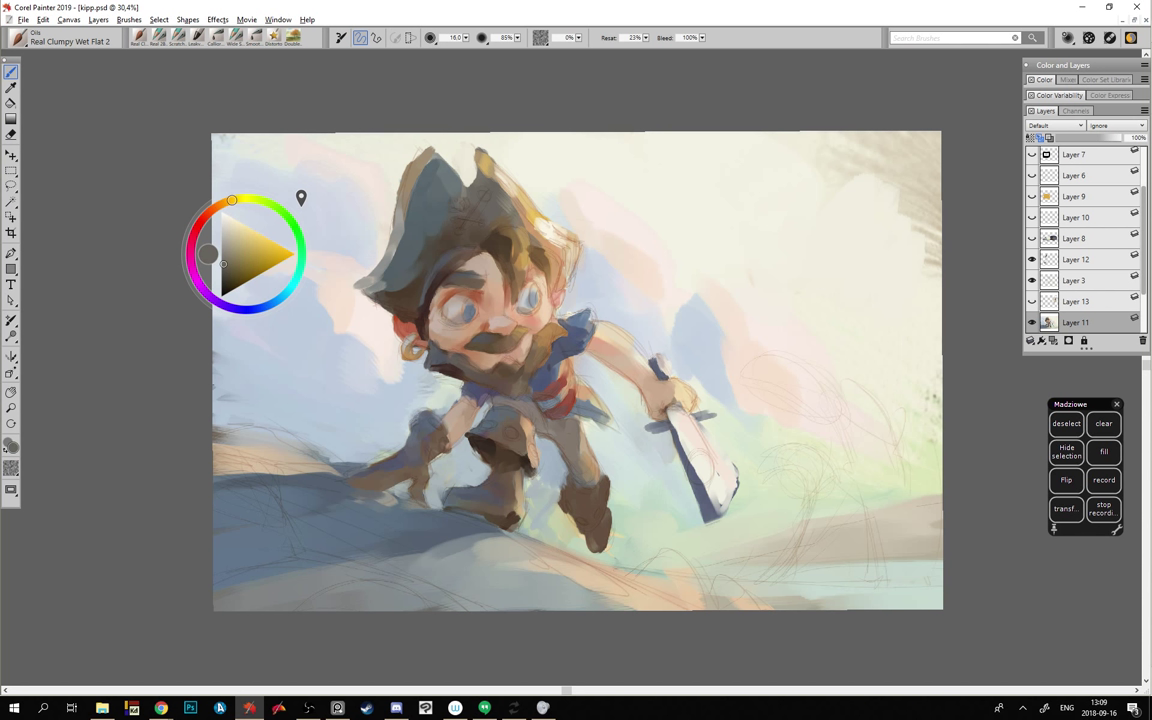
pyautogui.keyDown('alt'); pyautogui.click(440, 466); pyautogui.keyUp('alt')
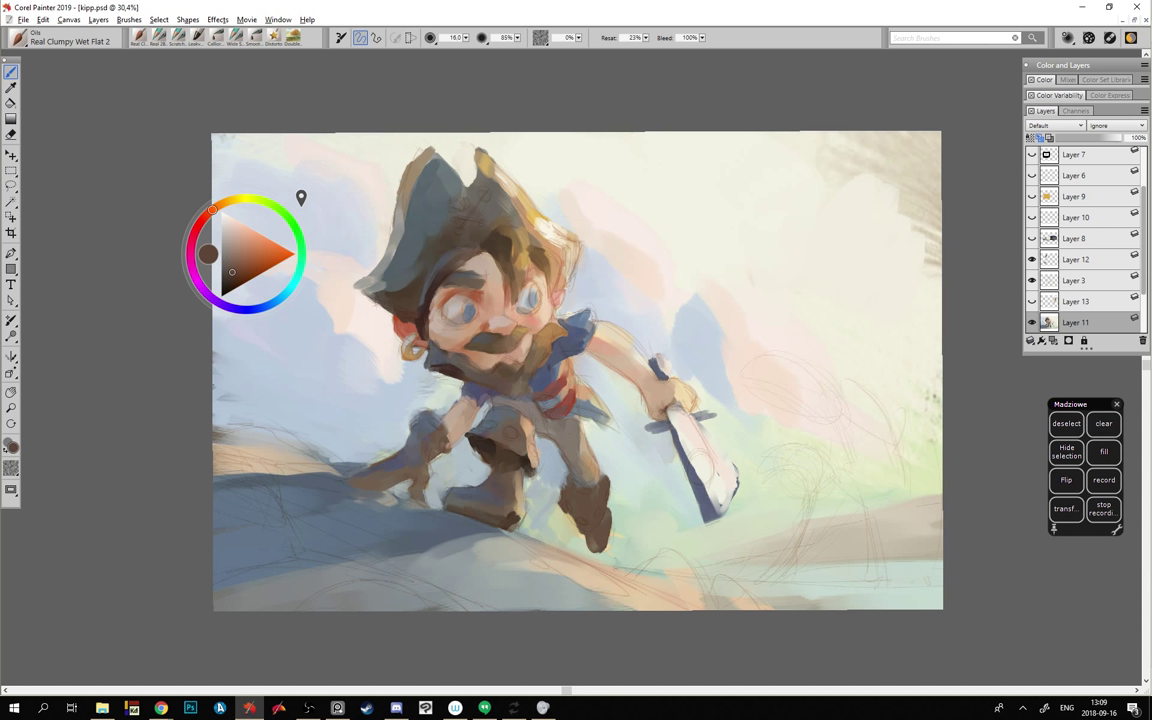
pyautogui.keyDown('alt'); pyautogui.click(467, 458); pyautogui.keyUp('alt')
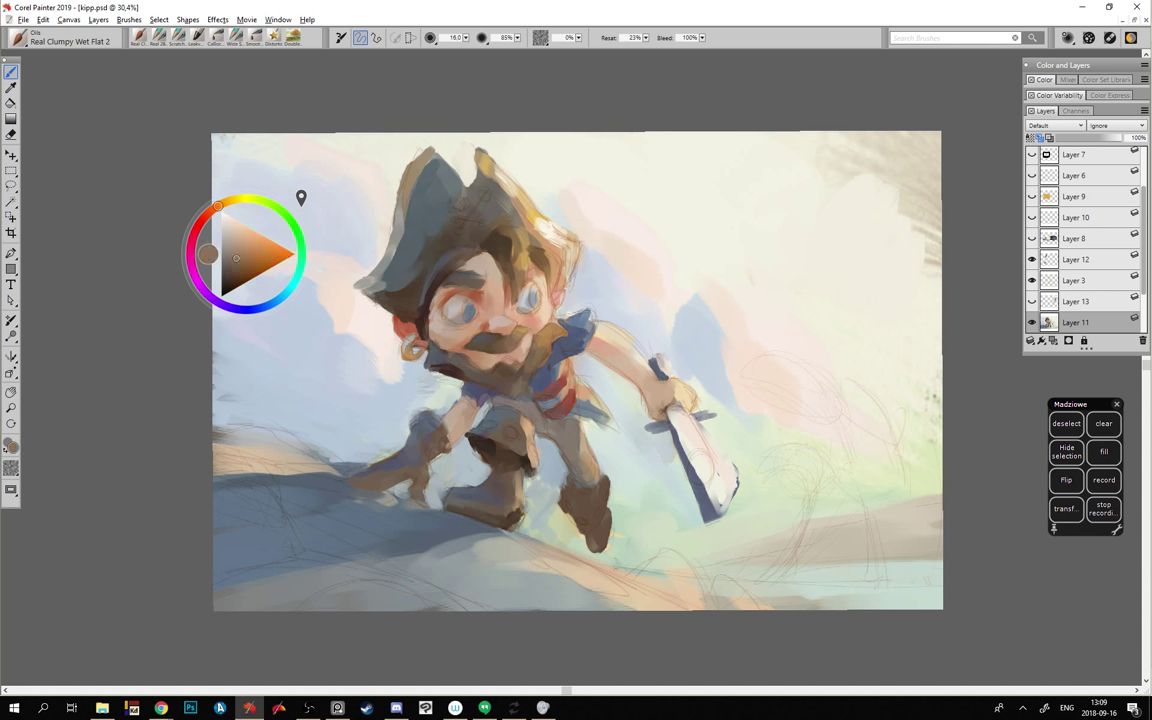
pyautogui.keyDown('alt'); pyautogui.click(522, 496); pyautogui.keyUp('alt')
pyautogui.moveTo(521, 515); pyautogui.dragTo(506, 529)
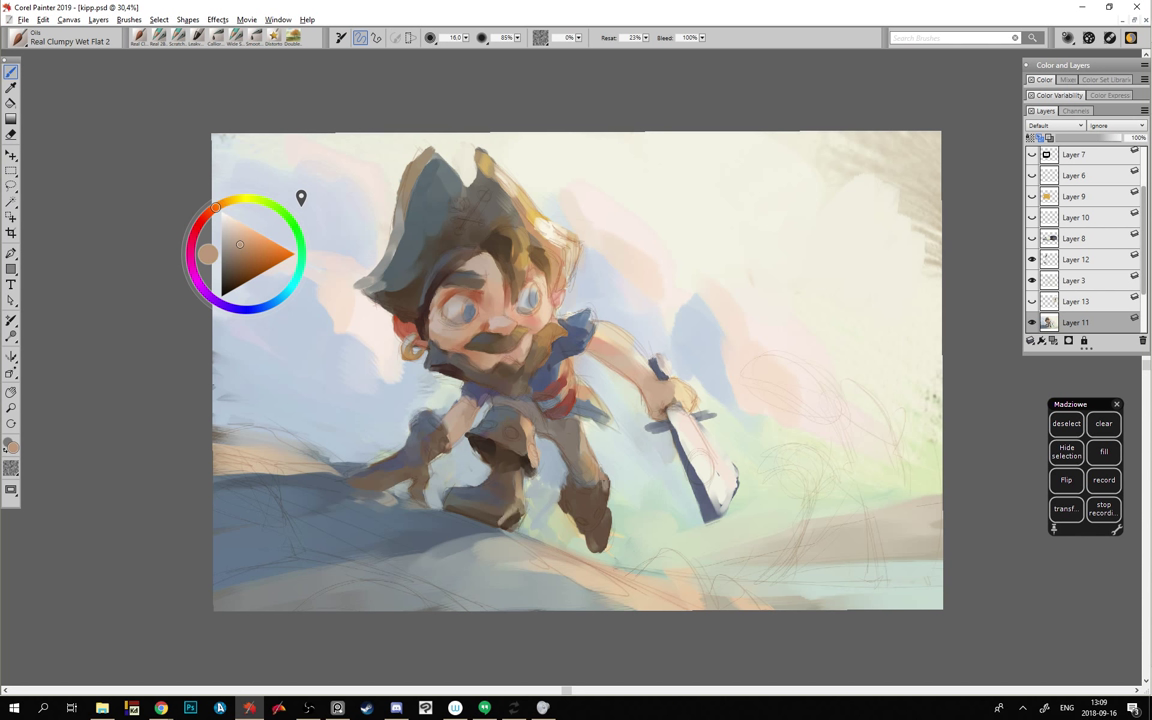
# - Set the brush size to 27.9 and repaint the background between the pirate's boots with sampled pale blue-grey tones
pyautogui.keyDown('alt'); pyautogui.click(597, 462); pyautogui.keyUp('alt')
pyautogui.keyDown('alt'); pyautogui.click(540, 437); pyautogui.keyUp('alt')
pyautogui.keyDown('alt'); pyautogui.click(502, 417); pyautogui.keyUp('alt')
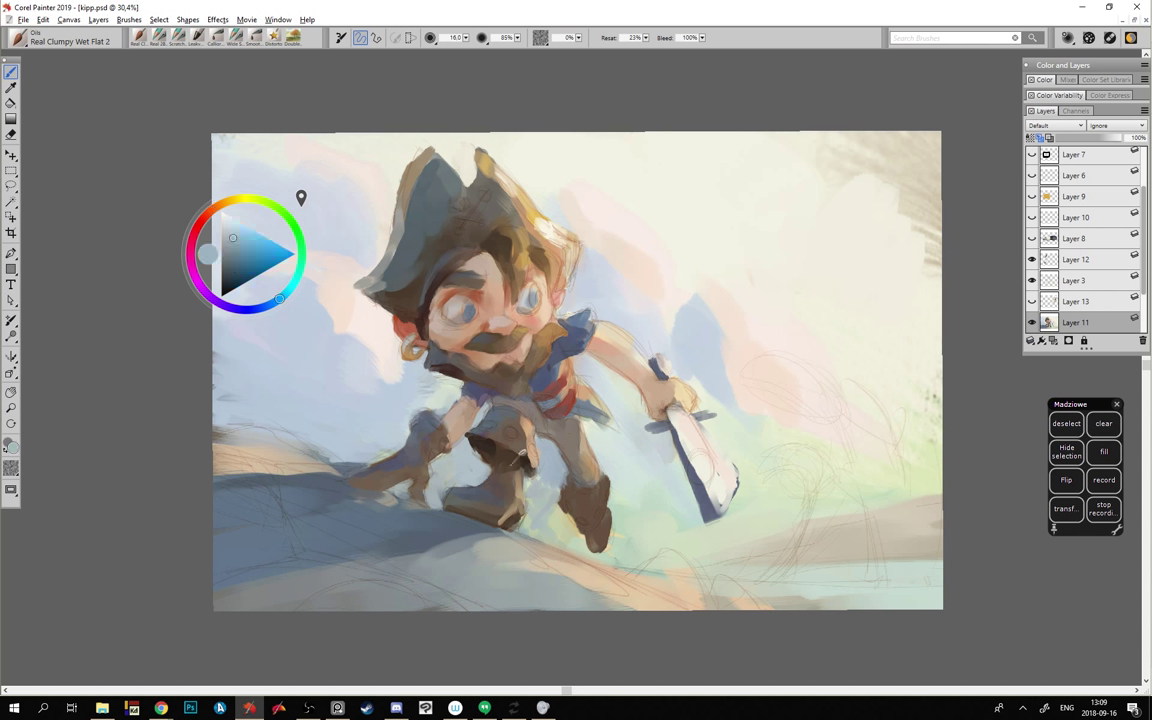
pyautogui.moveTo(550, 486)
pyautogui.mouseDown()
pyautogui.moveTo(550, 467)
pyautogui.moveTo(550, 477)
pyautogui.mouseUp()
pyautogui.keyDown('alt'); pyautogui.click(530, 472); pyautogui.keyUp('alt')
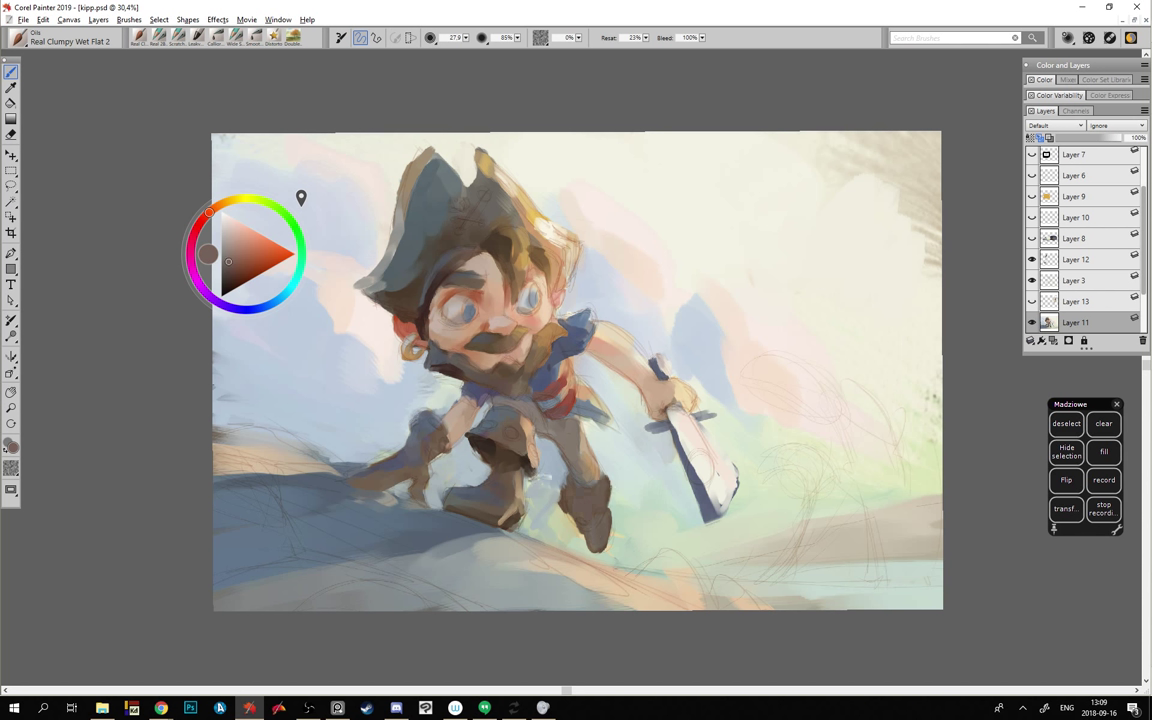
pyautogui.keyDown('alt'); pyautogui.click(500, 448); pyautogui.keyUp('alt')
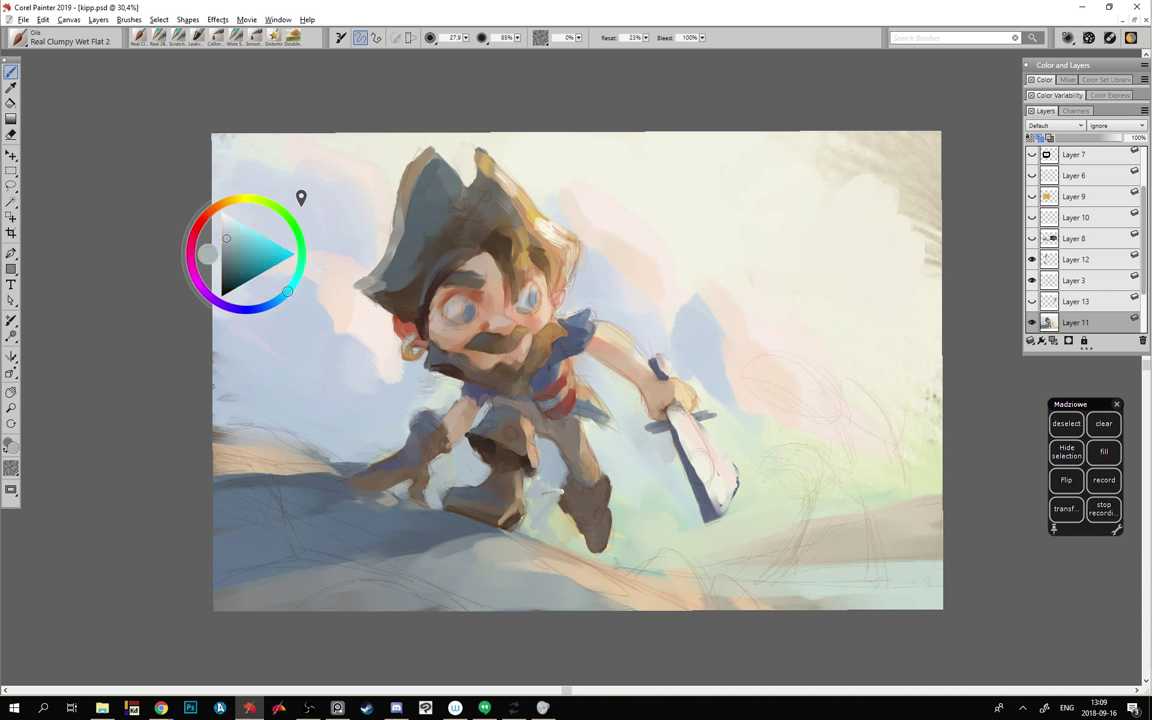
# - Reshape the rear leg's boot and lower trouser with sampled browns, trimming the outline with background blue-grey
pyautogui.keyDown('alt'); pyautogui.click(566, 528); pyautogui.keyUp('alt')
pyautogui.keyDown('alt'); pyautogui.click(557, 490); pyautogui.keyUp('alt')
pyautogui.keyDown('alt'); pyautogui.click(495, 432); pyautogui.keyUp('alt')
pyautogui.keyDown('alt'); pyautogui.click(513, 470); pyautogui.keyUp('alt')
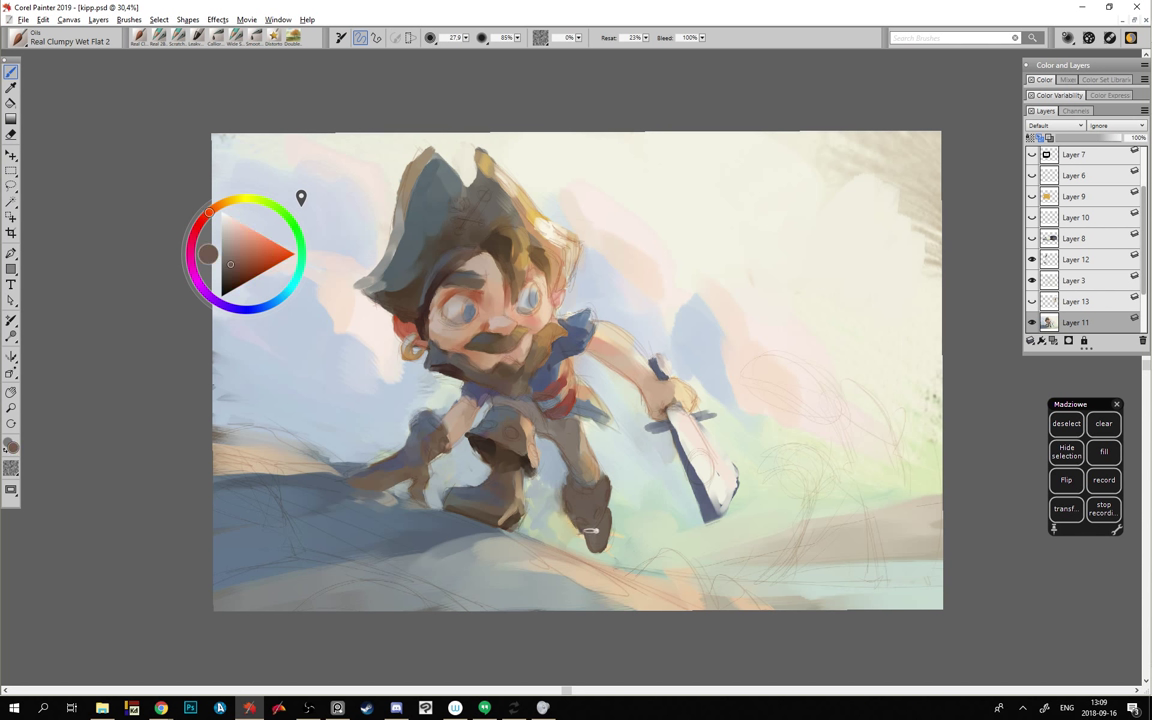
pyautogui.keyDown('alt'); pyautogui.click(514, 474); pyautogui.keyUp('alt')
pyautogui.keyDown('alt'); pyautogui.click(505, 443); pyautogui.keyUp('alt')
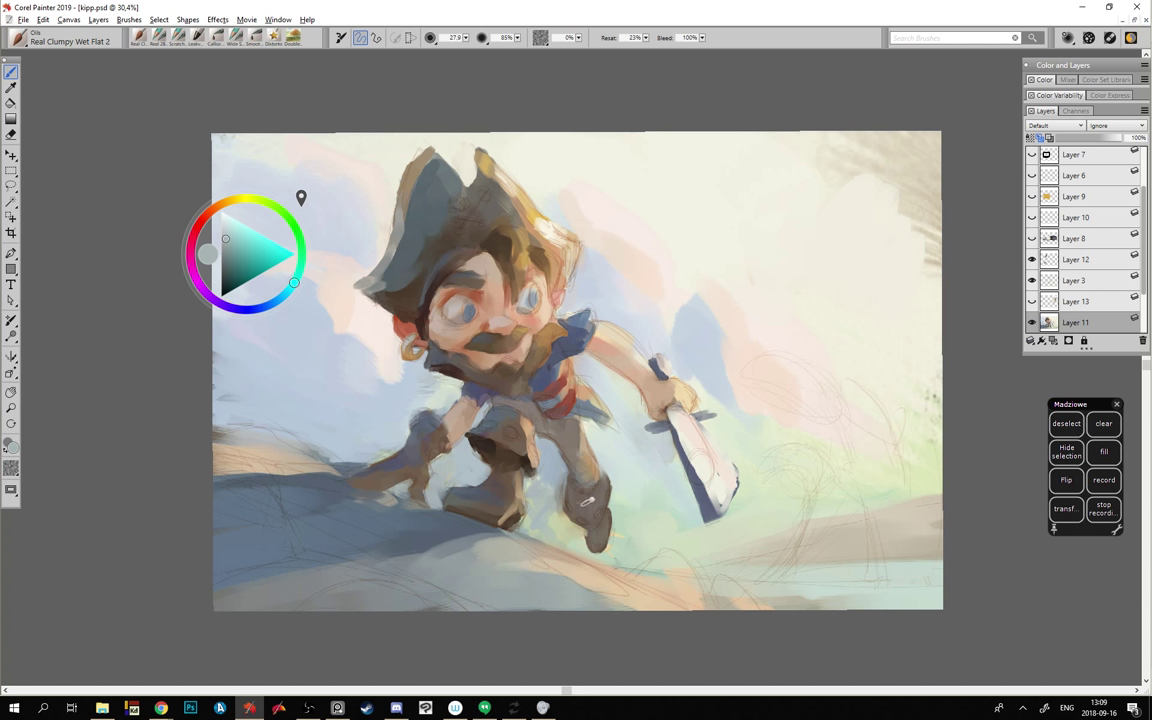
pyautogui.keyDown('alt'); pyautogui.click(562, 473); pyautogui.keyUp('alt')
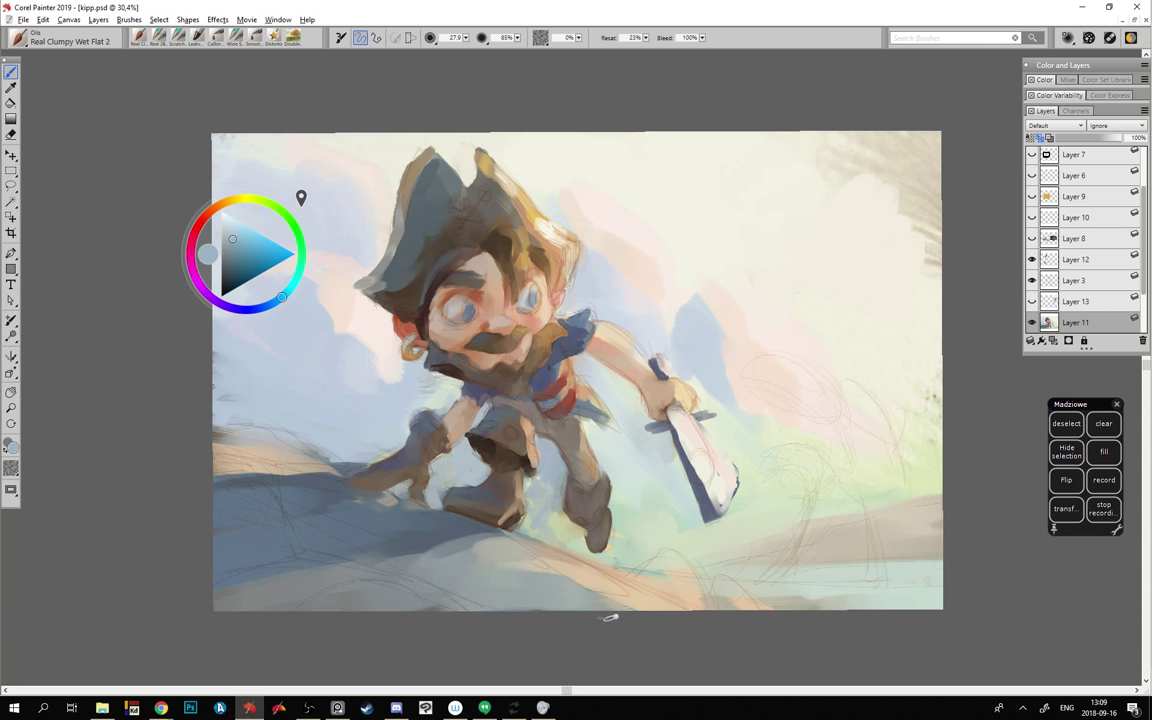
# - Repaint the rear boot's foot and shaft in sampled neutral greys, cleaning its edges with pale blue and green background tones
pyautogui.keyDown('alt'); pyautogui.click(503, 445); pyautogui.keyUp('alt')
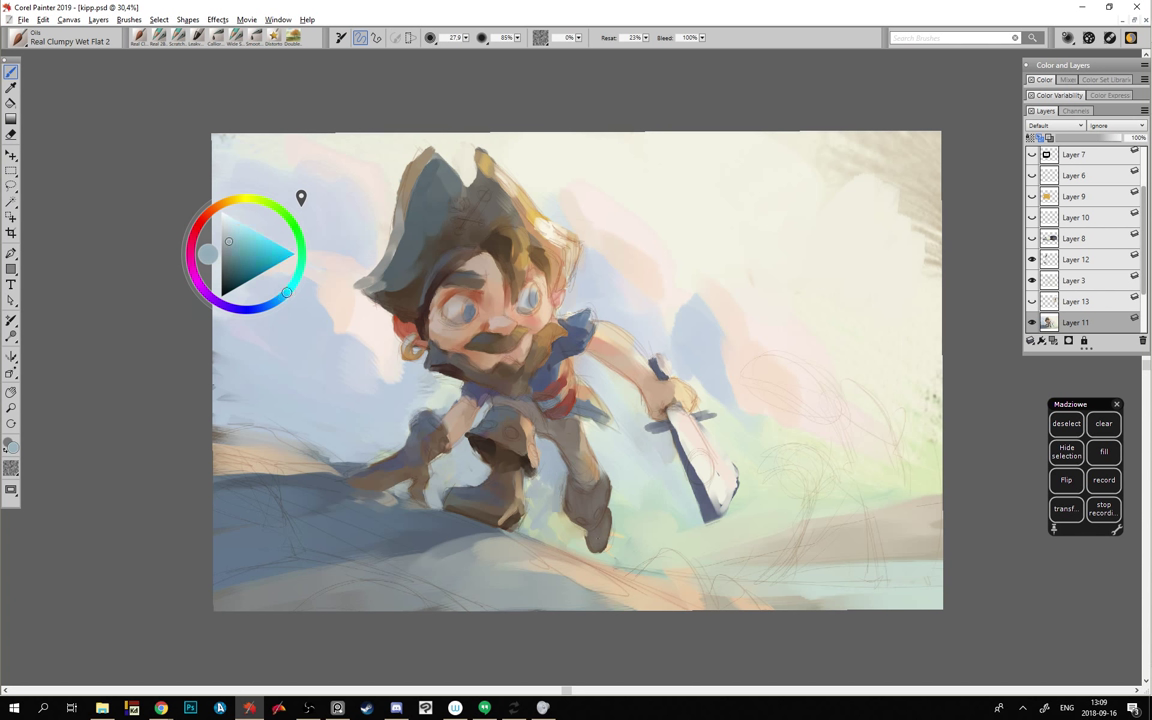
pyautogui.keyDown('alt'); pyautogui.click(534, 490); pyautogui.keyUp('alt')
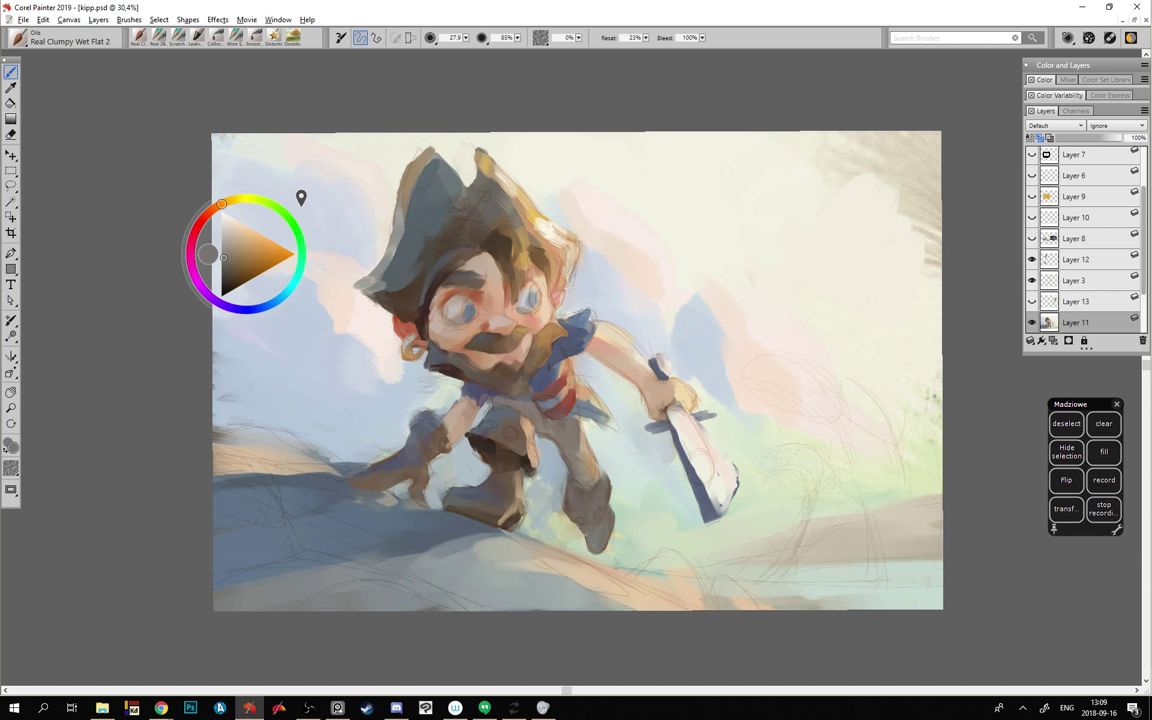
pyautogui.keyDown('alt'); pyautogui.click(616, 517); pyautogui.keyUp('alt')
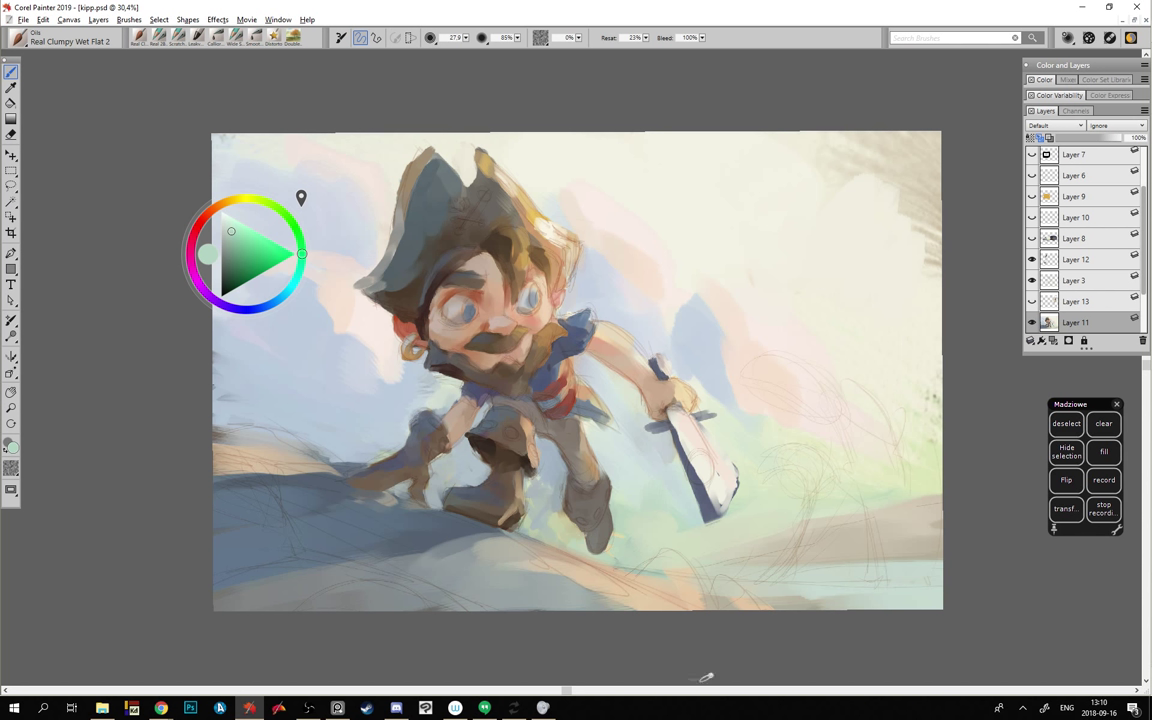
pyautogui.keyDown('alt'); pyautogui.click(590, 508); pyautogui.keyUp('alt')
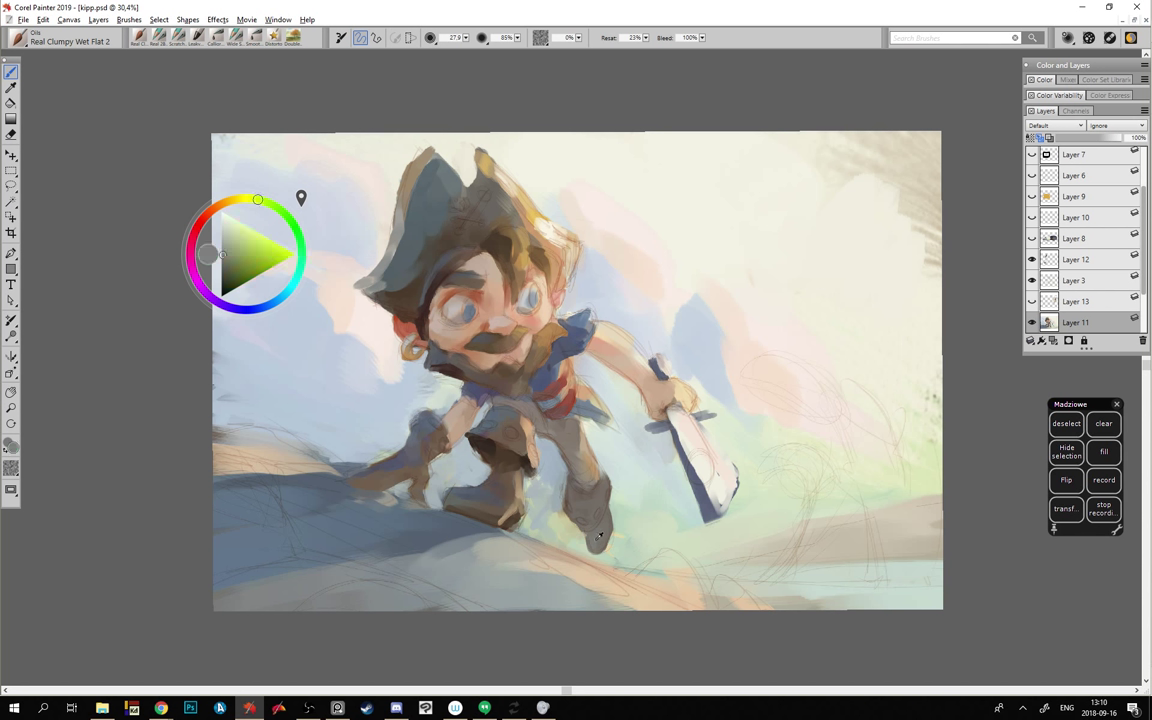
pyautogui.keyDown('alt'); pyautogui.click(594, 467); pyautogui.keyUp('alt')
pyautogui.keyDown('alt'); pyautogui.click(576, 534); pyautogui.keyUp('alt')
pyautogui.keyDown('alt'); pyautogui.click(582, 530); pyautogui.keyUp('alt')
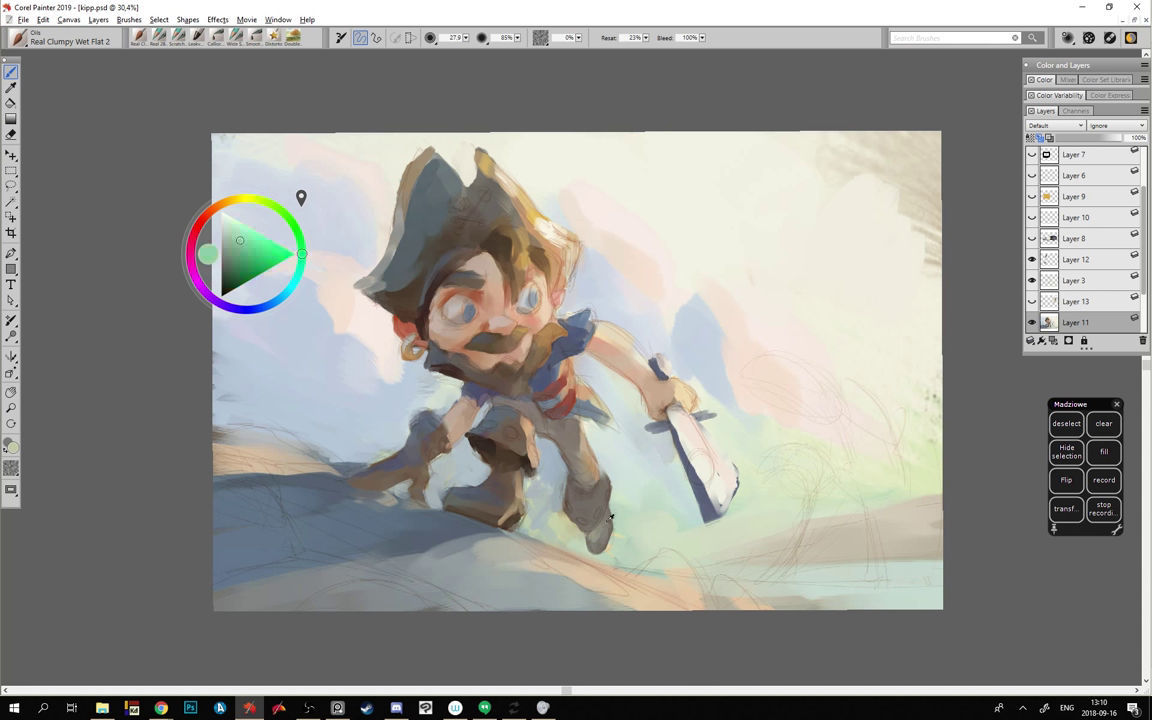
pyautogui.keyDown('alt'); pyautogui.click(590, 522); pyautogui.keyUp('alt')
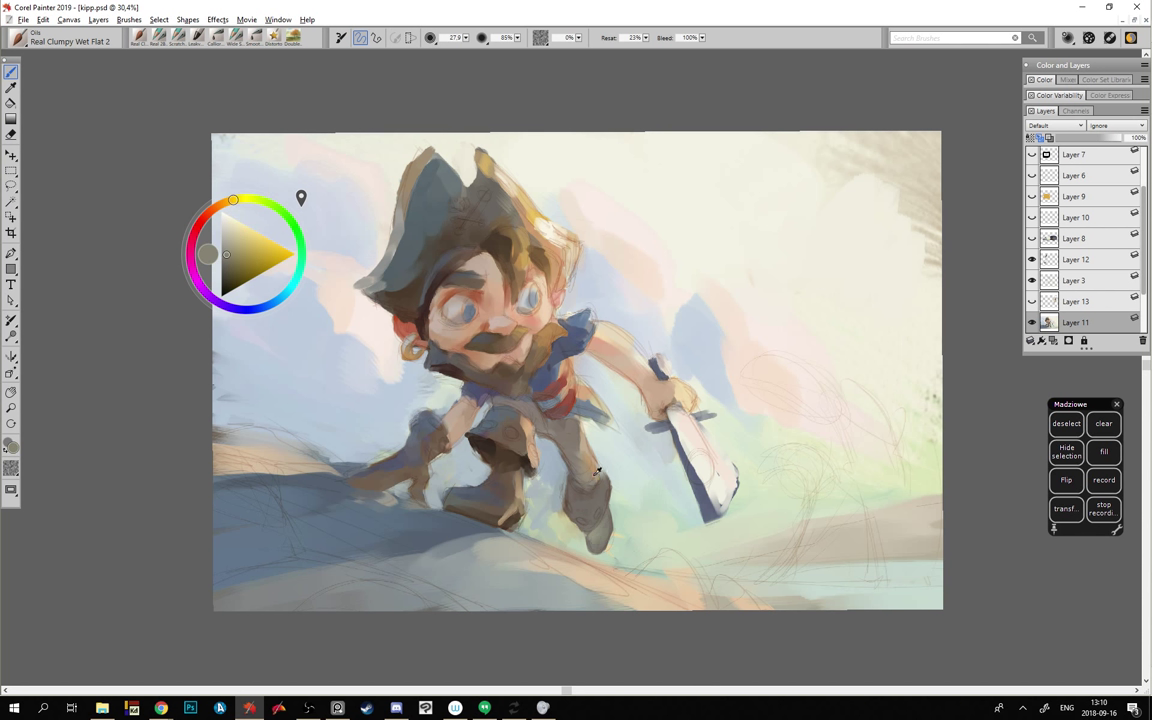
# - Warm the top of the rear boot with a sampled peach tone and reduce the brush size to 23.7
pyautogui.keyDown('alt'); pyautogui.click(538, 421); pyautogui.keyUp('alt')
pyautogui.keyDown('alt'); pyautogui.click(514, 391); pyautogui.keyUp('alt')
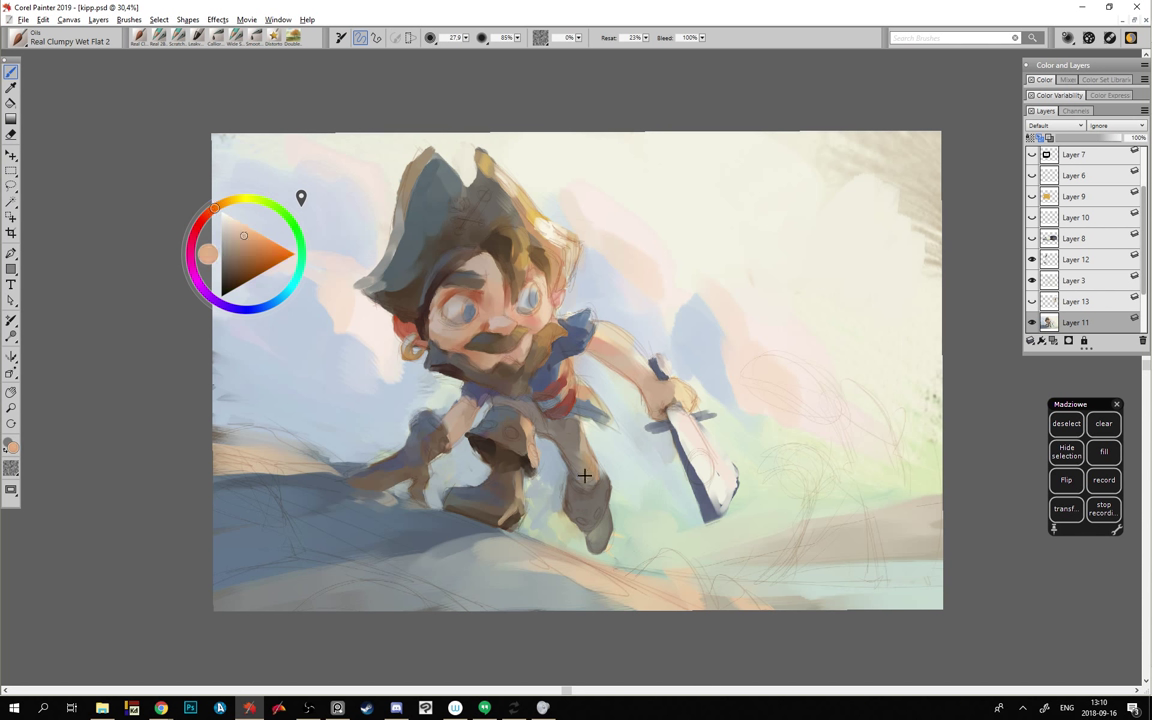
pyautogui.moveTo(584, 476); pyautogui.dragTo(595, 476)
pyautogui.press('[')
pyautogui.press('[')
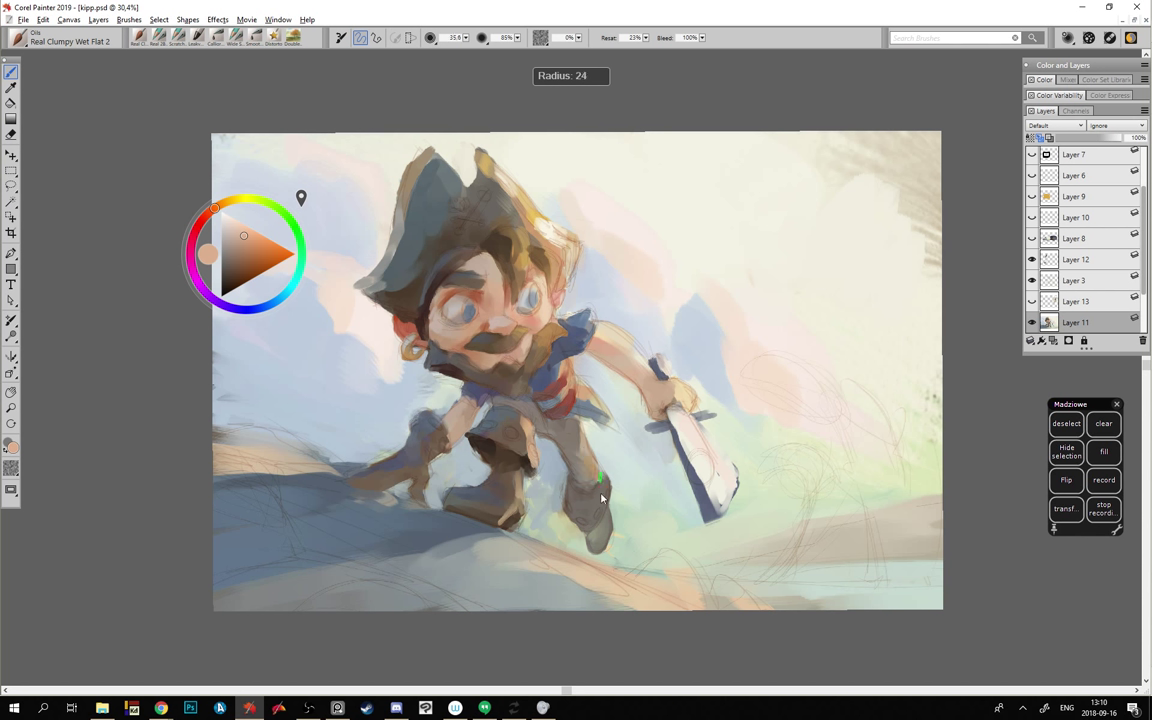
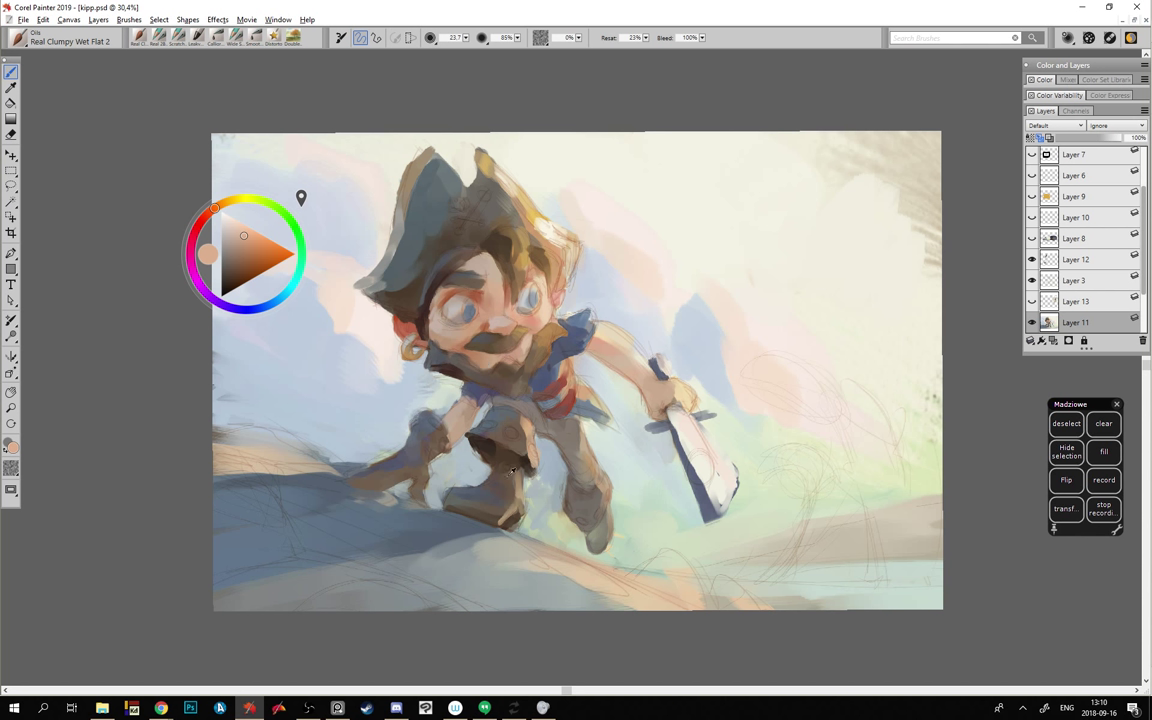
# - Mix a dark brown, paint the shadow at the hip and upper rear thigh, and reduce the brush size to 16.4
pyautogui.keyDown('alt'); pyautogui.click(532, 413); pyautogui.keyUp('alt')
pyautogui.click(228, 270)
pyautogui.moveTo(530, 410); pyautogui.dragTo(546, 434)
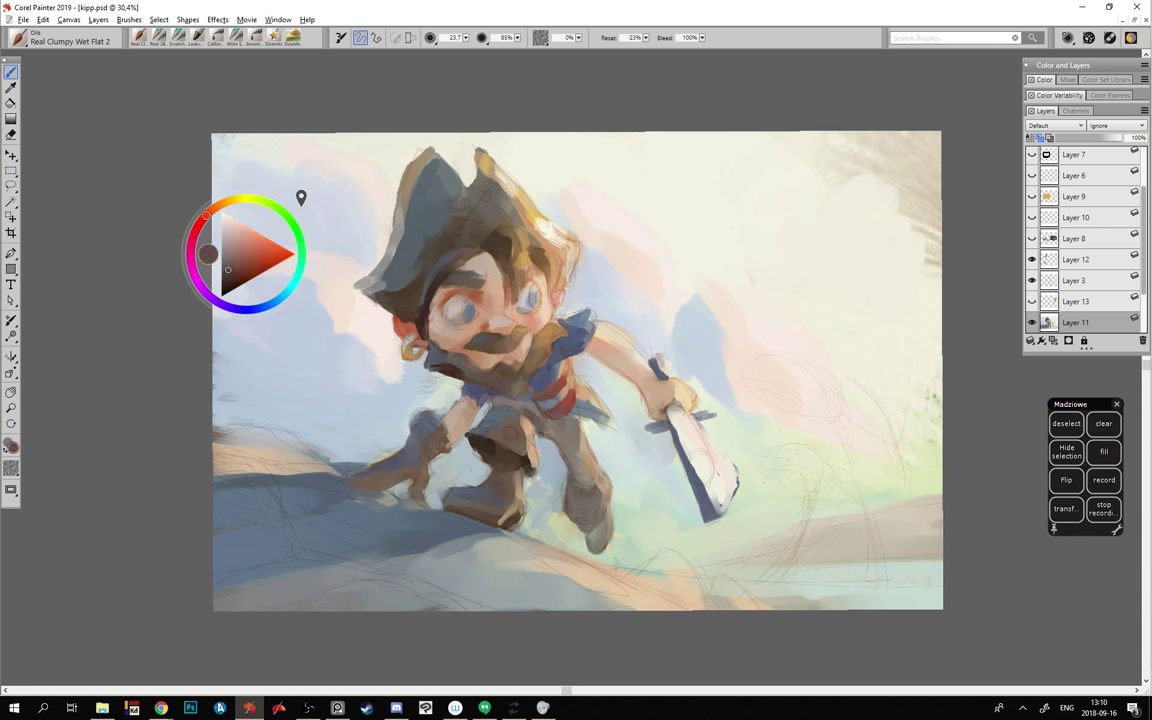
pyautogui.moveTo(488, 375); pyautogui.dragTo(496, 380)
pyautogui.press('[')
pyautogui.press('[')
pyautogui.press('[')
pyautogui.press('[')
pyautogui.press('[')
pyautogui.press('[')
pyautogui.press('[')
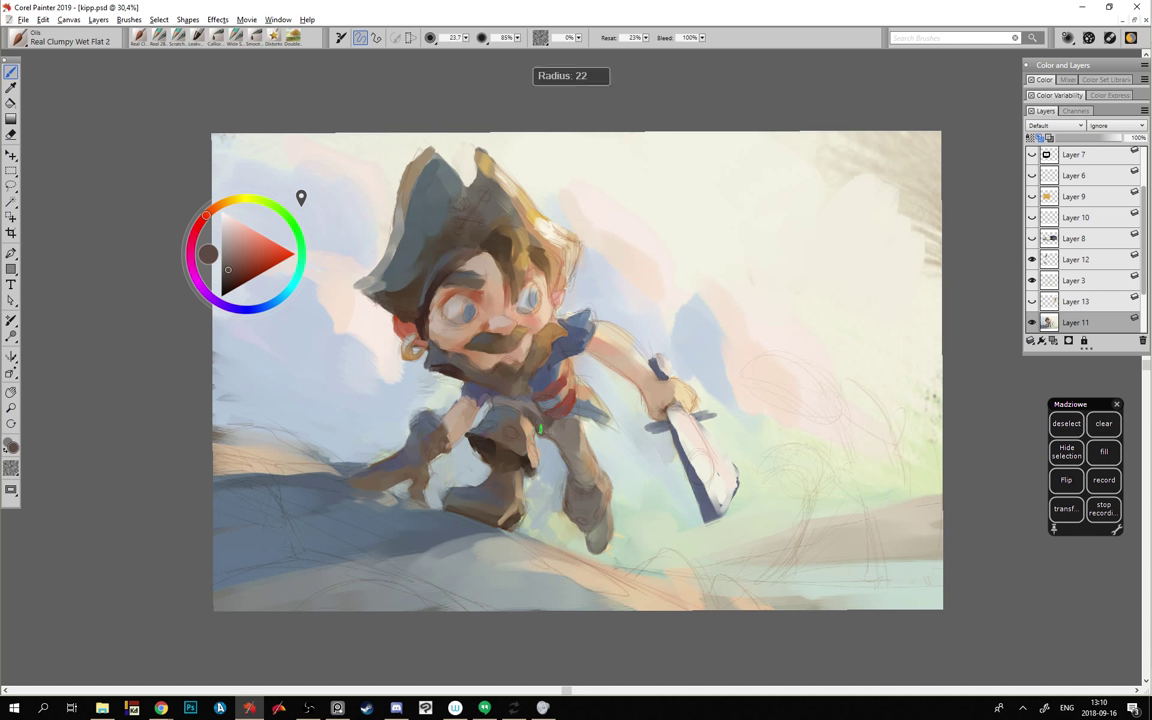
# - Refine the rear thigh beside the bent knee with sampled grey-browns and mix a darker brown for the shadows
pyautogui.keyDown('alt'); pyautogui.click(549, 428); pyautogui.keyUp('alt')
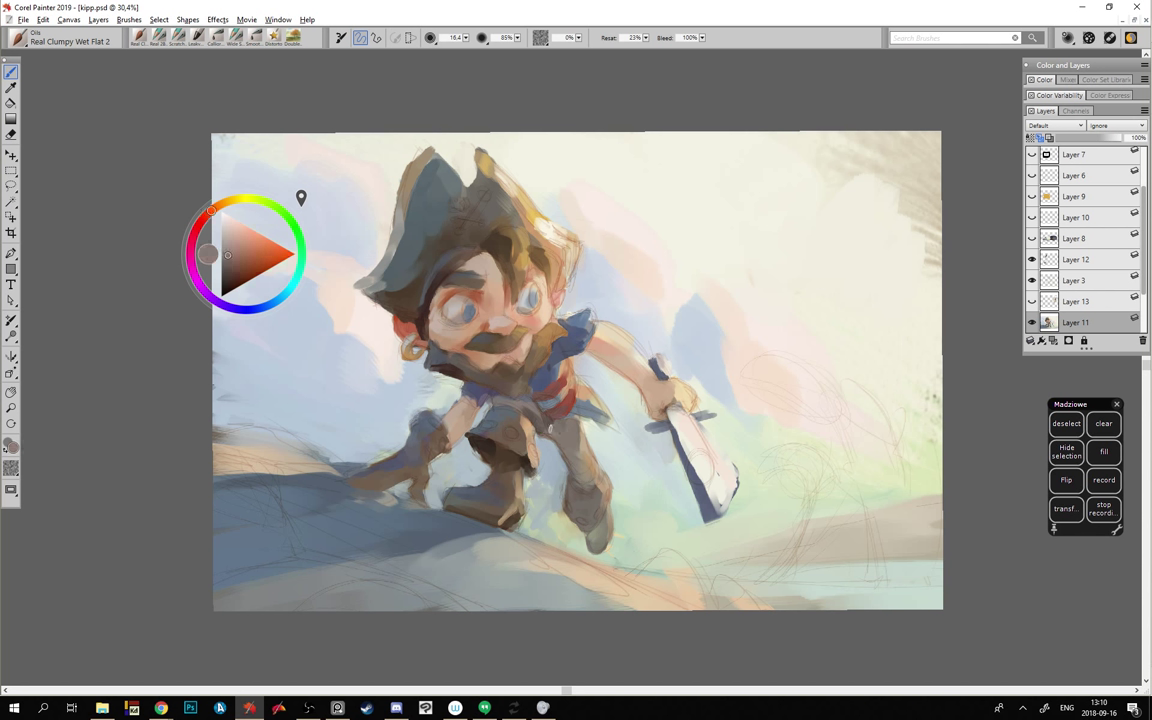
pyautogui.keyDown('alt'); pyautogui.click(549, 436); pyautogui.keyUp('alt')
pyautogui.keyDown('alt'); pyautogui.click(549, 436); pyautogui.keyUp('alt')
pyautogui.keyDown('alt'); pyautogui.click(541, 430); pyautogui.keyUp('alt')
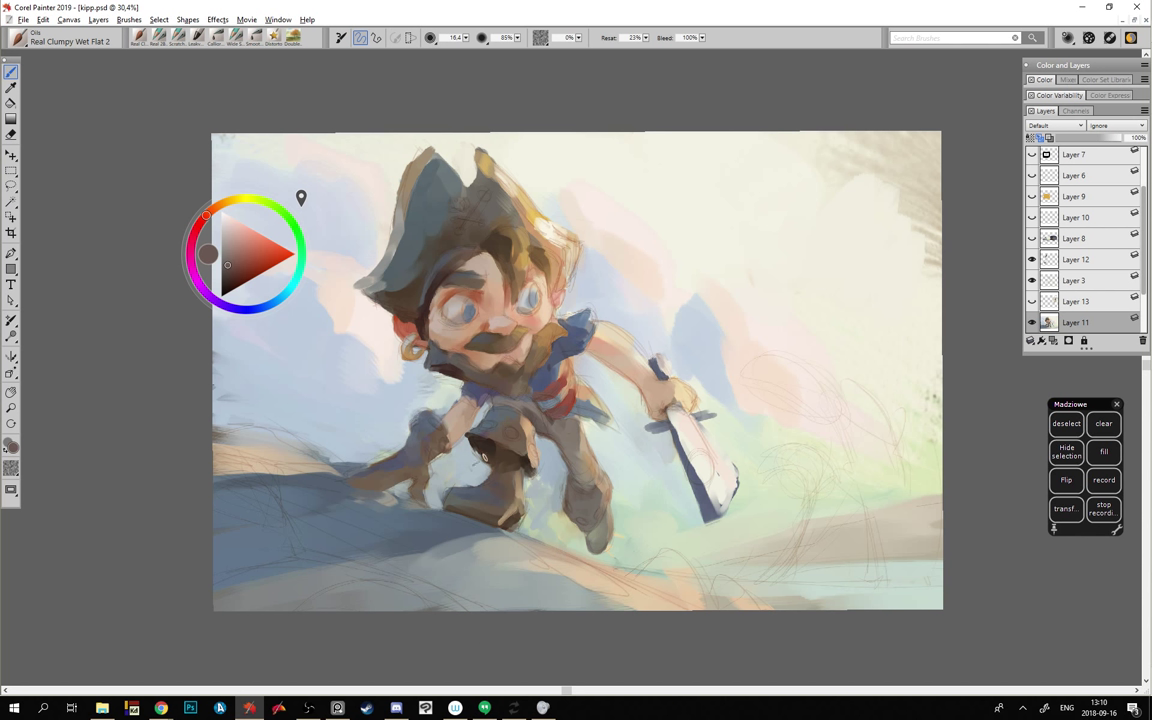
pyautogui.click(228, 277)
# - Repaint the waist below the beard and above the bent knee with sampled grey, brown and blue-grey tones
pyautogui.keyDown('alt'); pyautogui.click(466, 391); pyautogui.keyUp('alt')
pyautogui.keyDown('alt'); pyautogui.click(534, 410); pyautogui.keyUp('alt')
pyautogui.keyDown('alt'); pyautogui.click(525, 397); pyautogui.keyUp('alt')
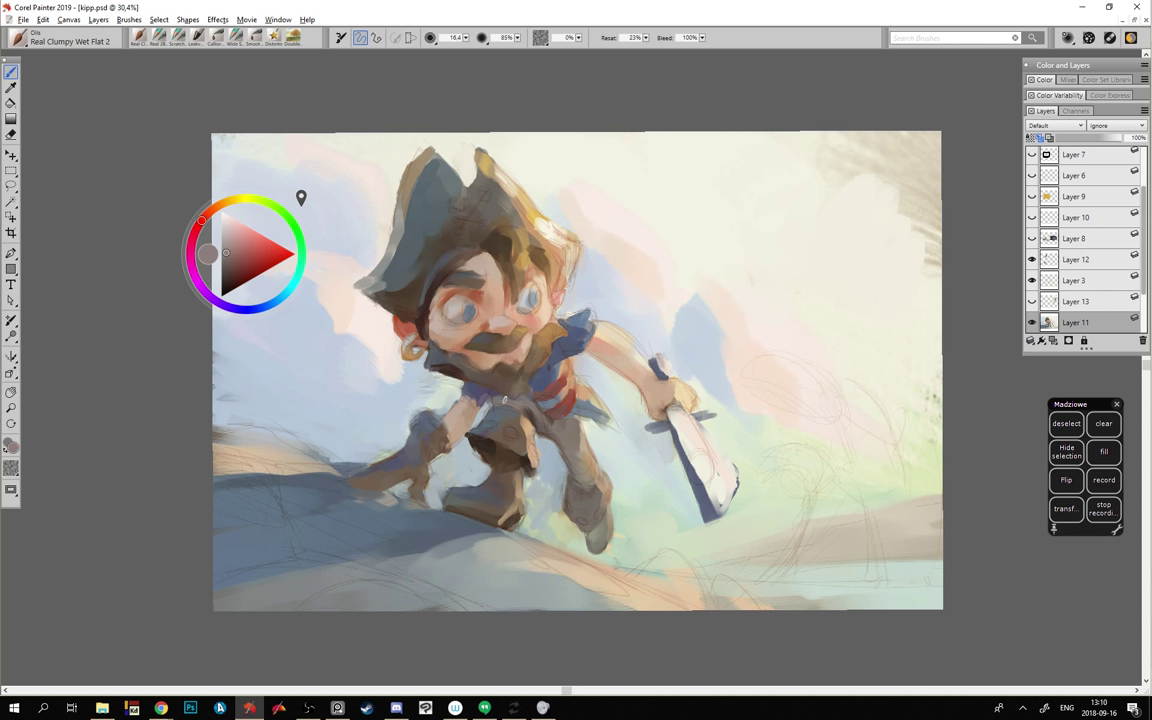
pyautogui.keyDown('alt'); pyautogui.click(505, 399); pyautogui.keyUp('alt')
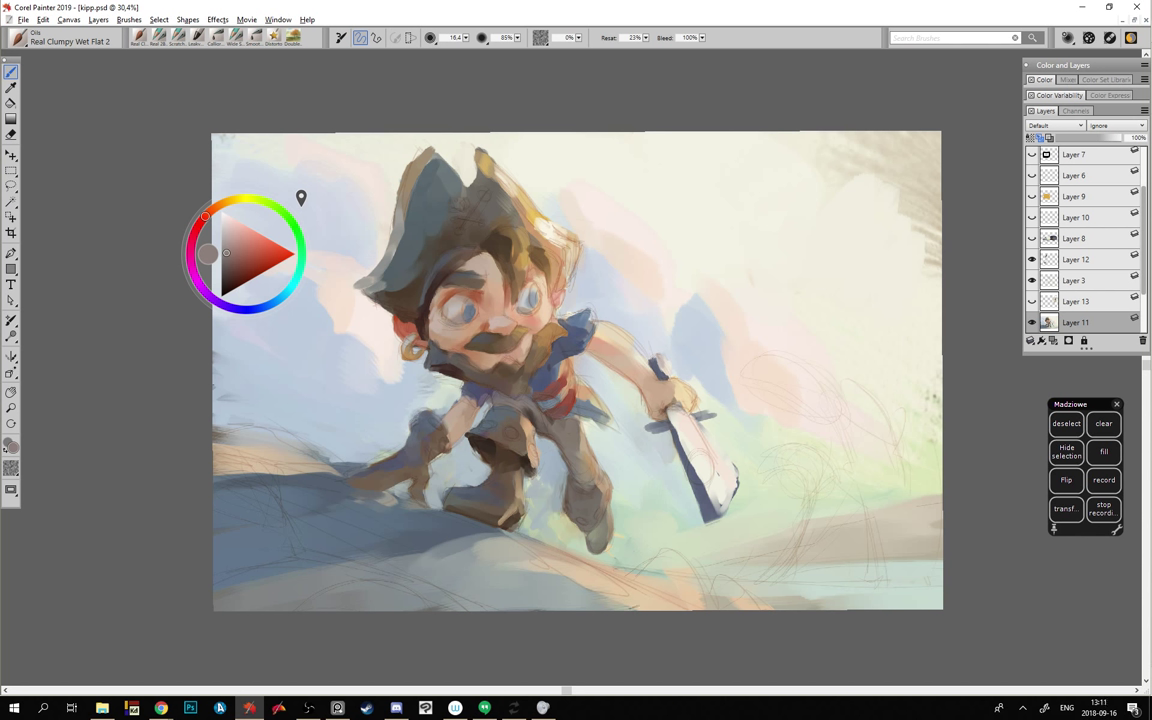
pyautogui.keyDown('alt'); pyautogui.click(520, 404); pyautogui.keyUp('alt')
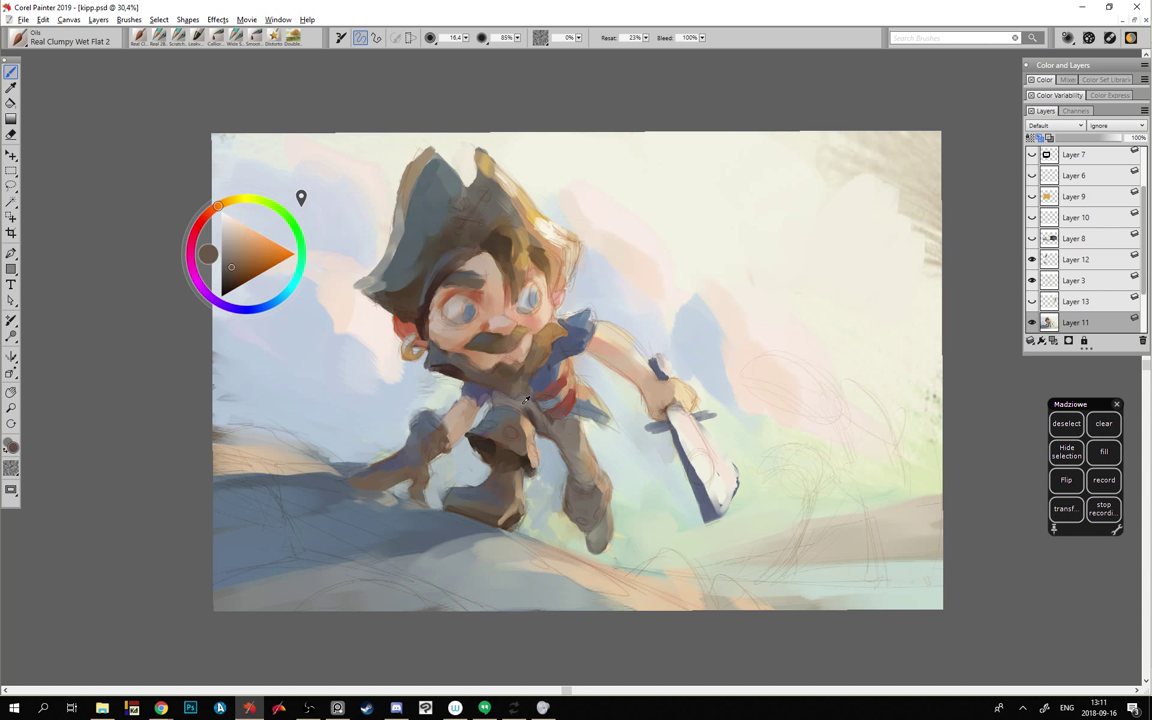
pyautogui.keyDown('alt'); pyautogui.click(476, 384); pyautogui.keyUp('alt')
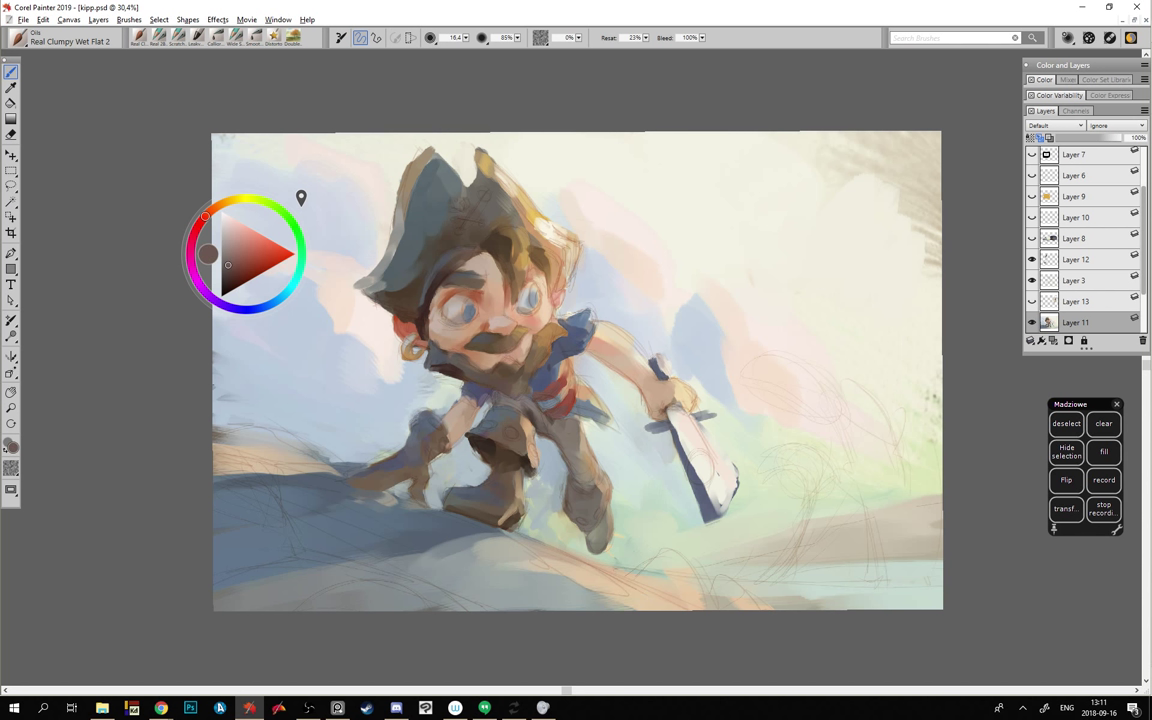
pyautogui.keyDown('alt'); pyautogui.click(446, 357); pyautogui.keyUp('alt')
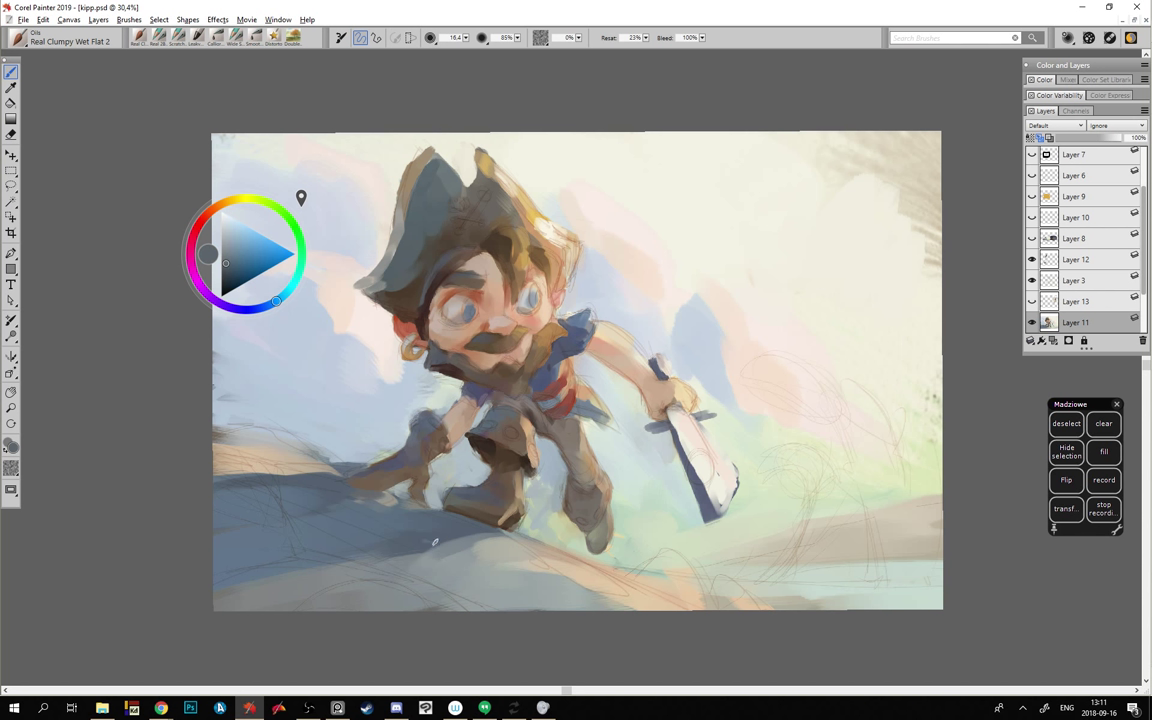
pyautogui.keyDown('alt'); pyautogui.click(513, 413); pyautogui.keyUp('alt')
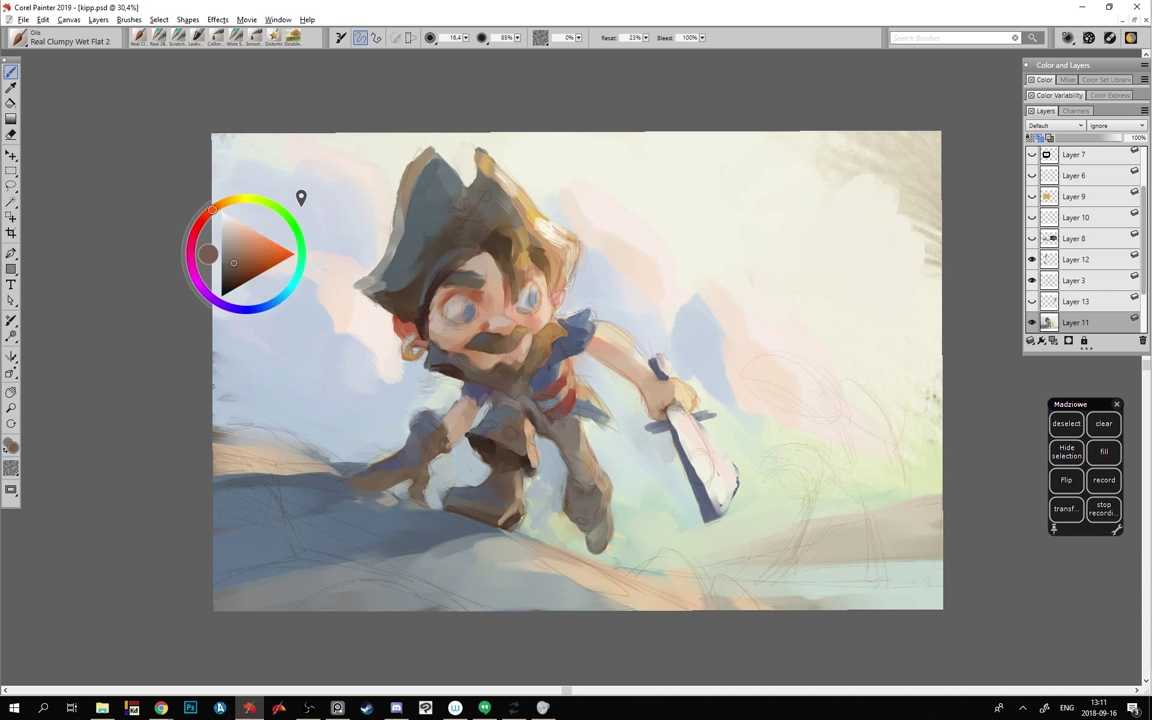
# - Deepen the hip shadow and define the sleeve edge of the planted arm with sampled browns, dark blue and pale blue
pyautogui.keyDown('alt'); pyautogui.click(534, 424); pyautogui.keyUp('alt')
pyautogui.moveTo(528, 404); pyautogui.dragTo(541, 418)
pyautogui.keyDown('alt'); pyautogui.click(519, 427); pyautogui.keyUp('alt')
pyautogui.keyDown('alt'); pyautogui.click(477, 385); pyautogui.keyUp('alt')
pyautogui.keyDown('alt'); pyautogui.click(434, 350); pyautogui.keyUp('alt')
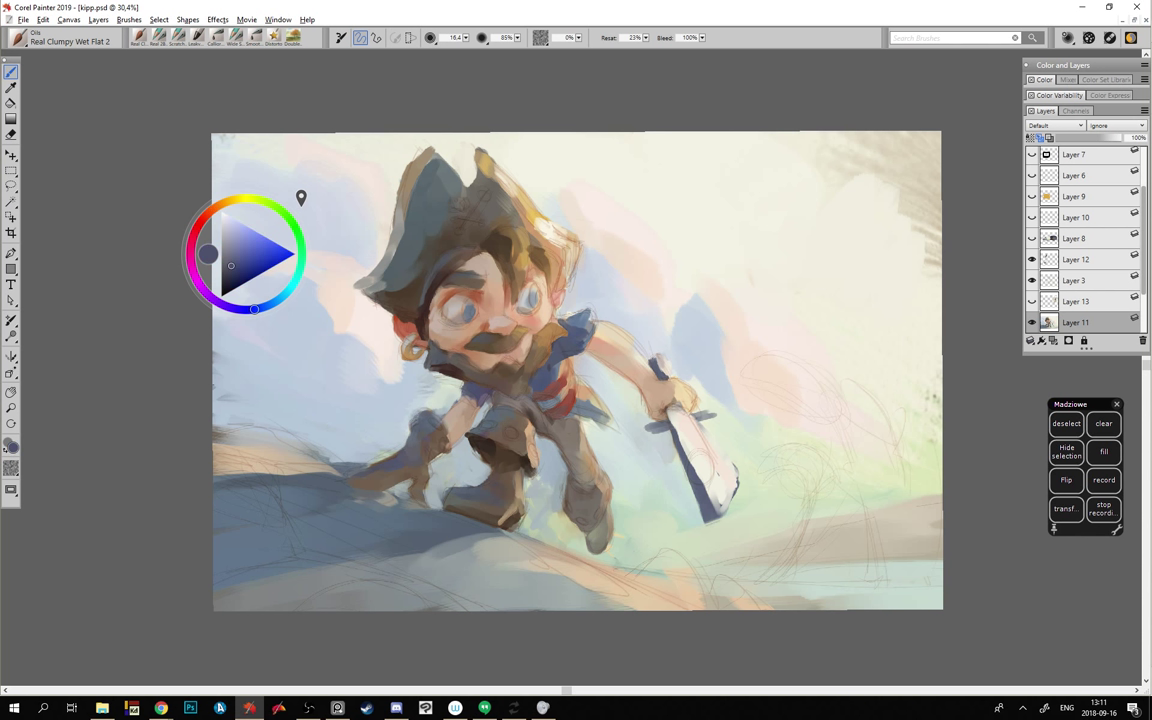
pyautogui.keyDown('alt'); pyautogui.click(438, 362); pyautogui.keyUp('alt')
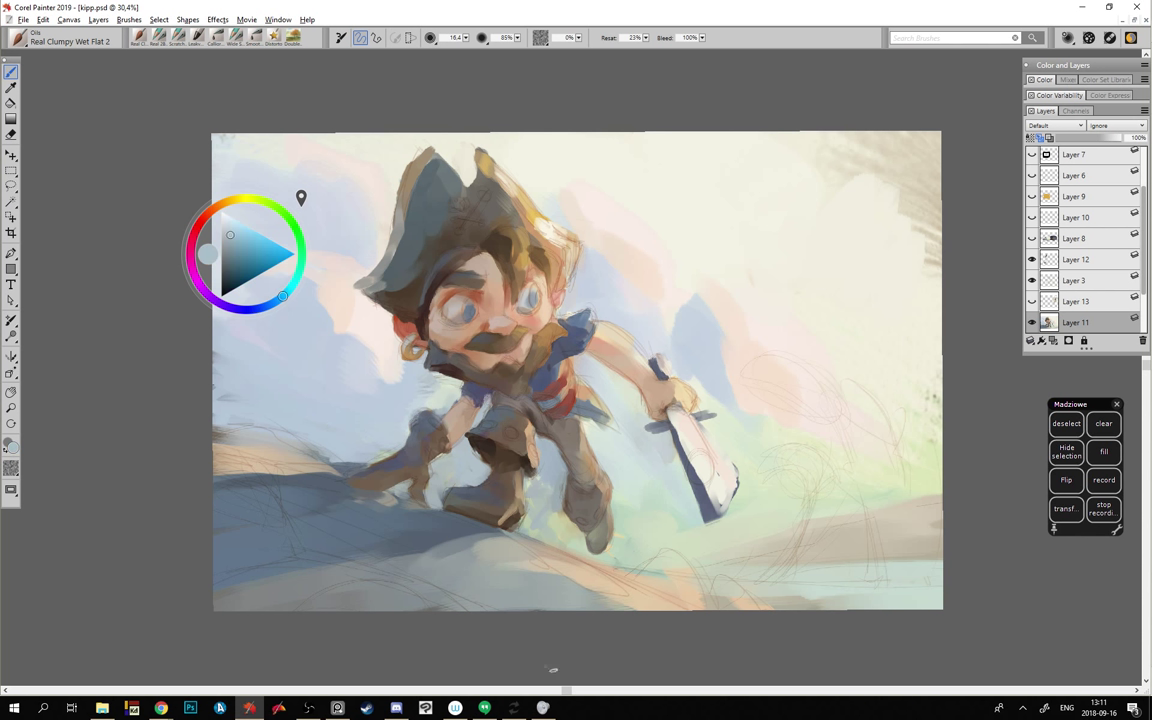
# - Mix light warm beiges and paint the lit side of the rear trouser leg, blending with sampled grey-brown
pyautogui.keyDown('alt'); pyautogui.click(526, 417); pyautogui.keyUp('alt')
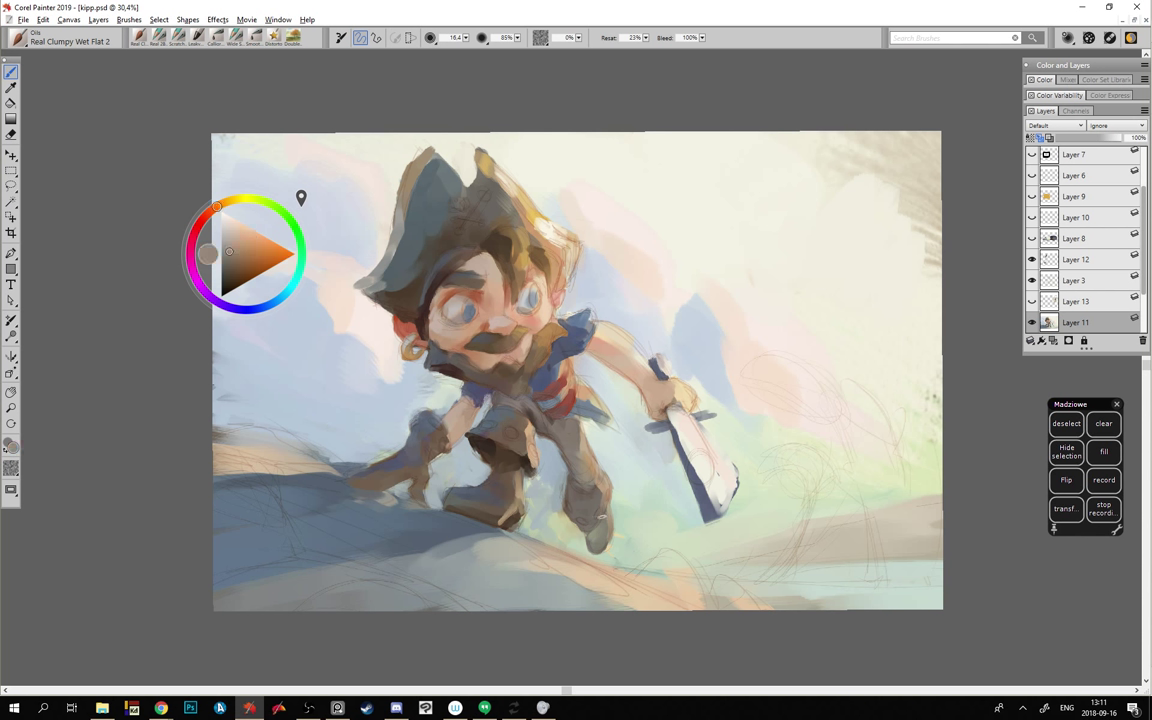
pyautogui.click(227, 240)
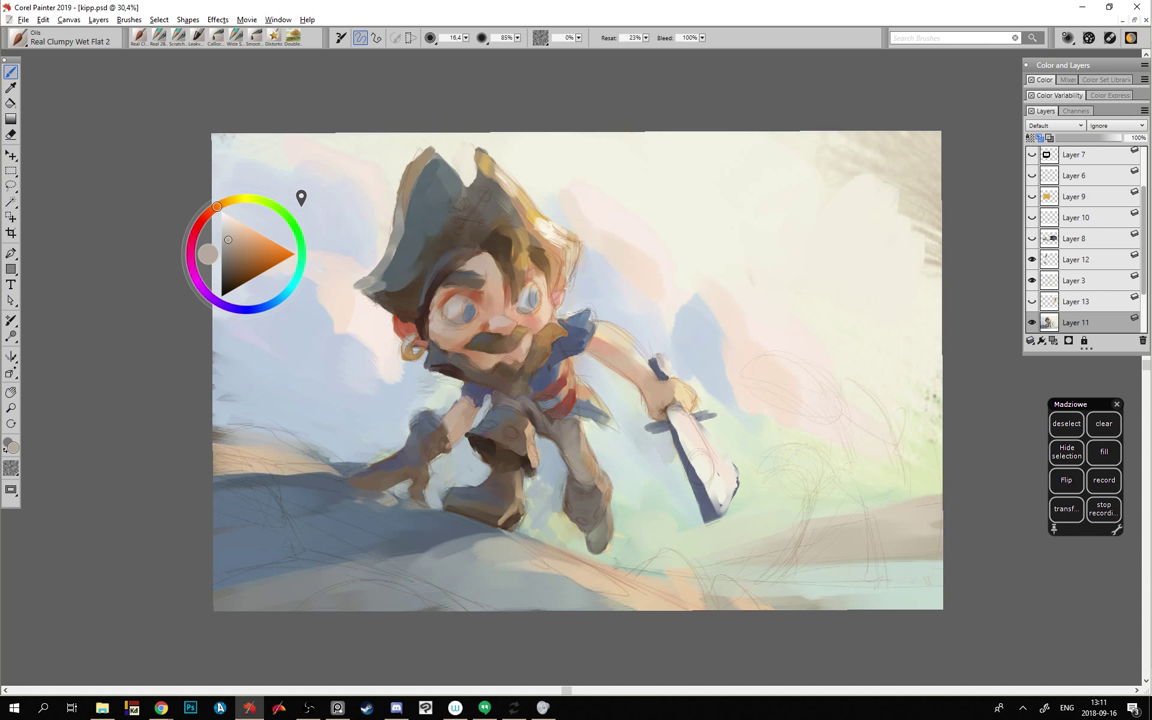
pyautogui.keyDown('alt'); pyautogui.click(573, 427); pyautogui.keyUp('alt')
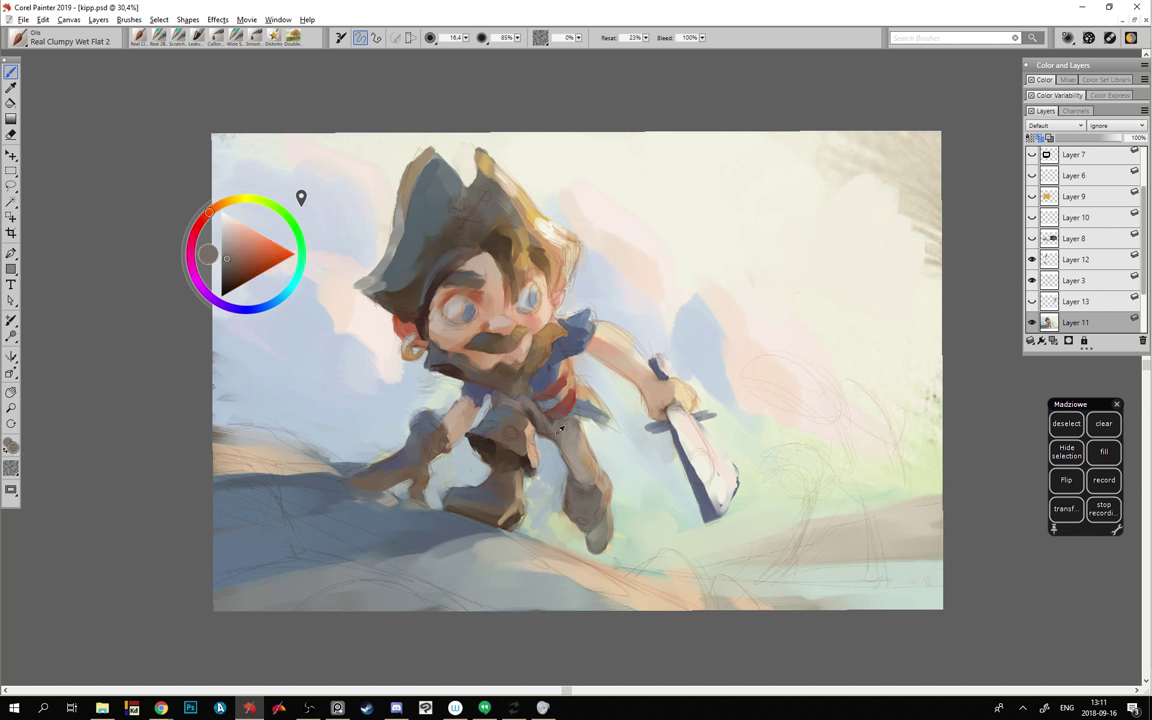
pyautogui.moveTo(581, 439); pyautogui.dragTo(572, 453)
pyautogui.click(215, 207)
pyautogui.click(230, 236)
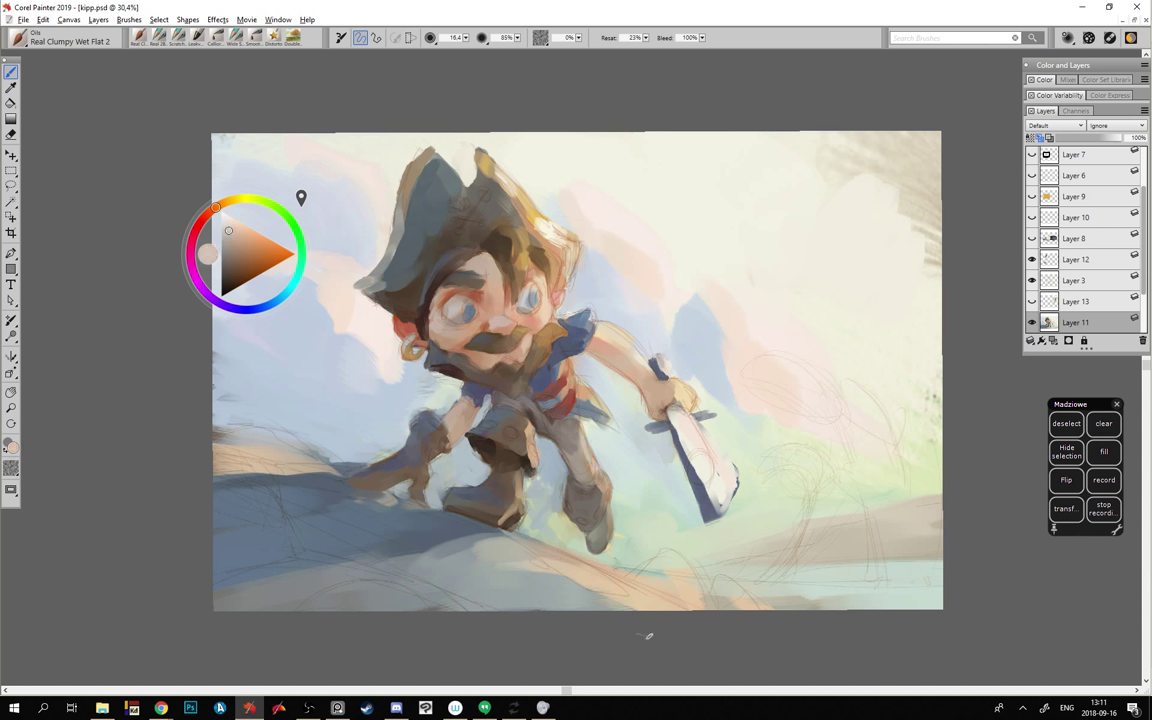
# - Mix a brighter peach and touch up the lit forearm and wrist of the sword arm
pyautogui.keyDown('alt'); pyautogui.click(529, 427); pyautogui.keyUp('alt')
pyautogui.keyDown('alt'); pyautogui.click(588, 473); pyautogui.keyUp('alt')
pyautogui.moveTo(239, 235); pyautogui.dragTo(243, 234)
pyautogui.moveTo(648, 357)
pyautogui.mouseDown()
pyautogui.moveTo(623, 336)
pyautogui.moveTo(645, 364)
pyautogui.mouseUp()
pyautogui.keyDown('alt'); pyautogui.click(646, 383); pyautogui.keyUp('alt')
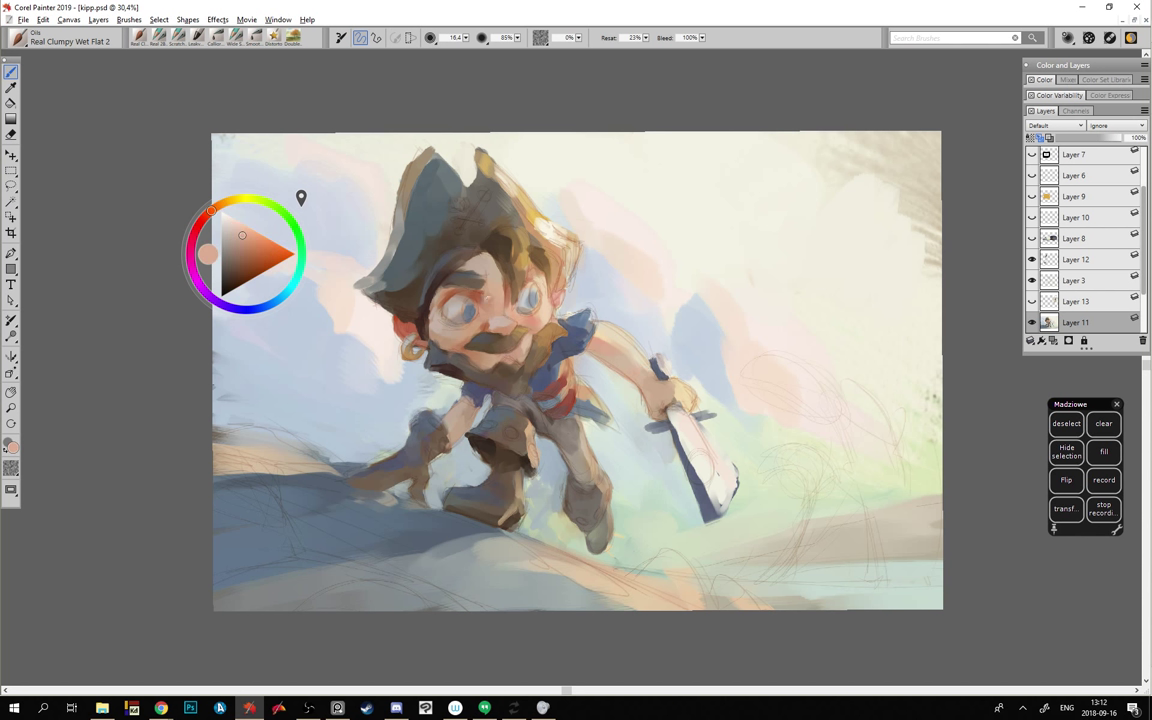
# - Trim the sword blade's outer edge and tip with sampled off-white and pale green background tones
pyautogui.keyDown('alt'); pyautogui.click(649, 434); pyautogui.keyUp('alt')
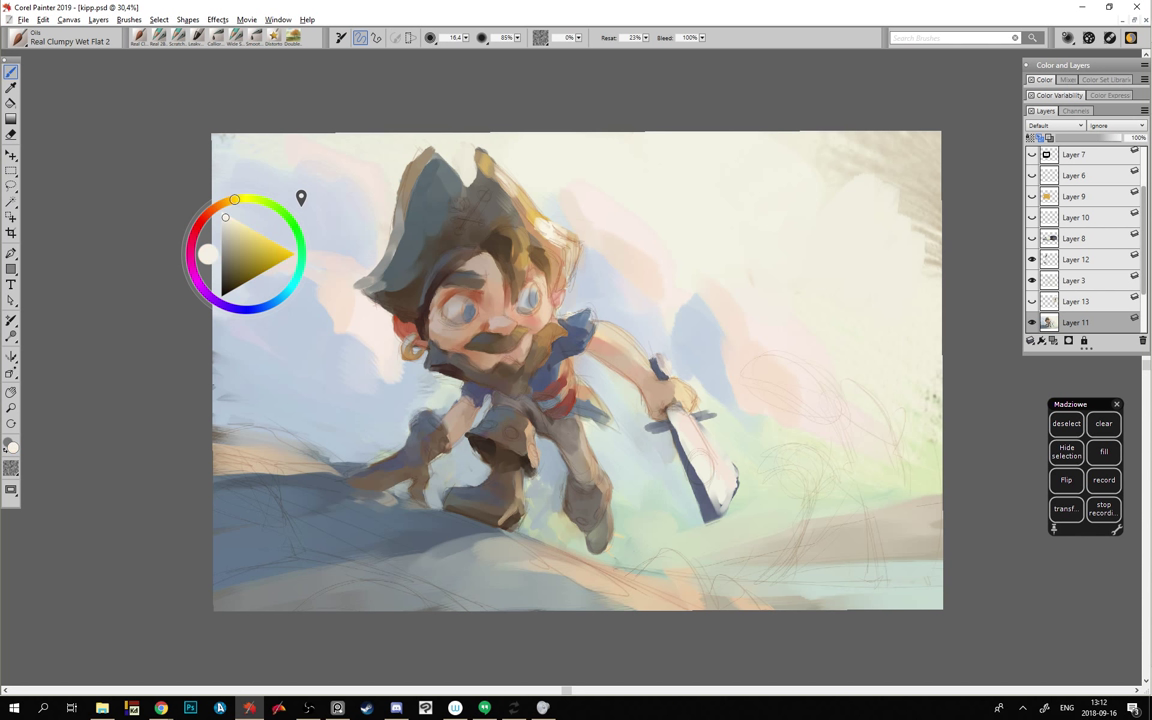
pyautogui.keyDown('alt'); pyautogui.click(734, 466); pyautogui.keyUp('alt')
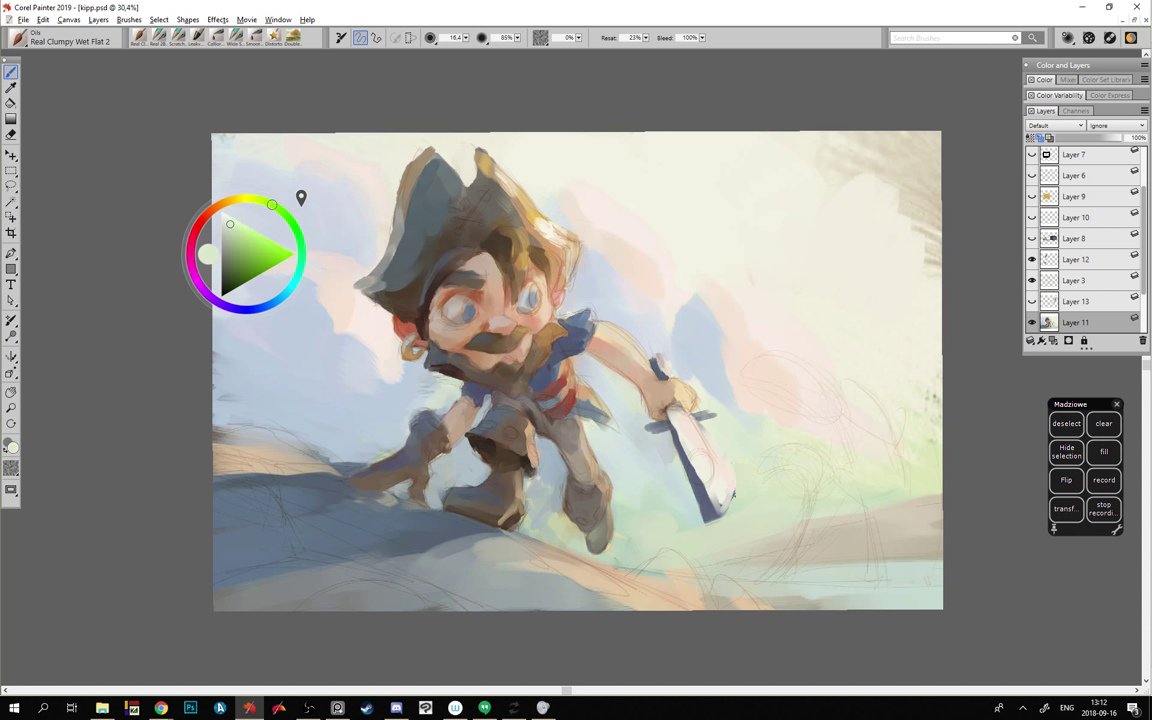
pyautogui.keyDown('alt'); pyautogui.click(643, 442); pyautogui.keyUp('alt')
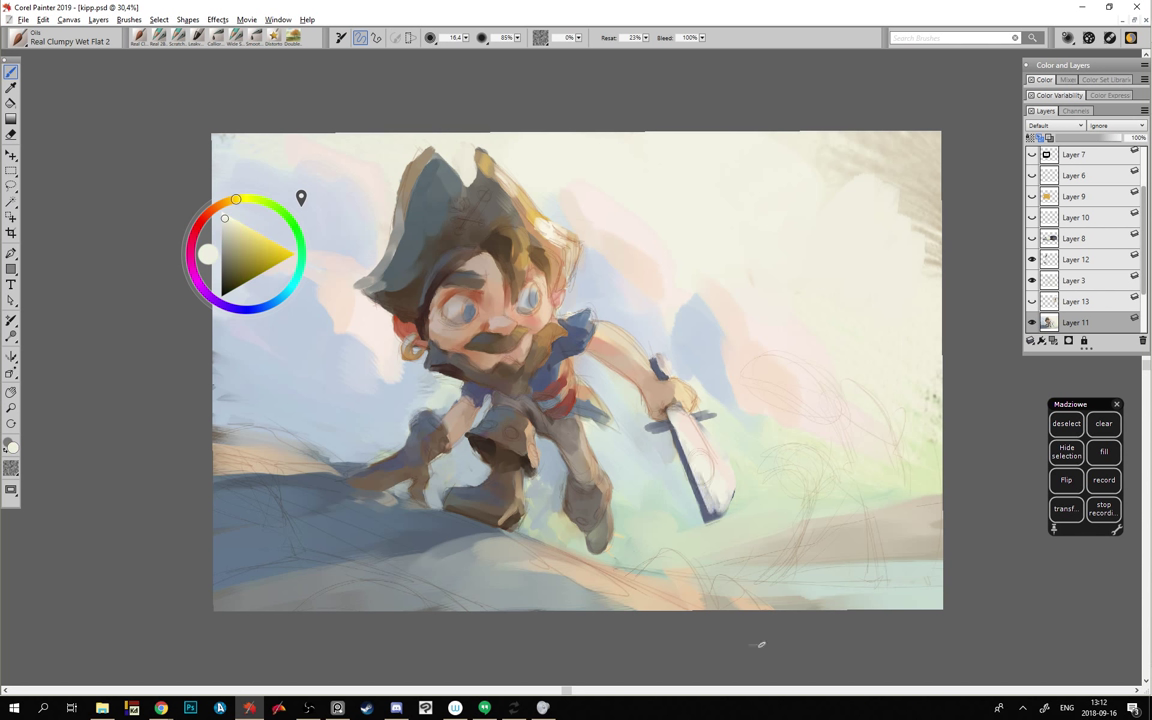
# - Define the sword's guard and blade spine in sampled dark blue and shade the blade with pale blue and pinkish white
pyautogui.keyDown('alt'); pyautogui.click(611, 388); pyautogui.keyUp('alt')
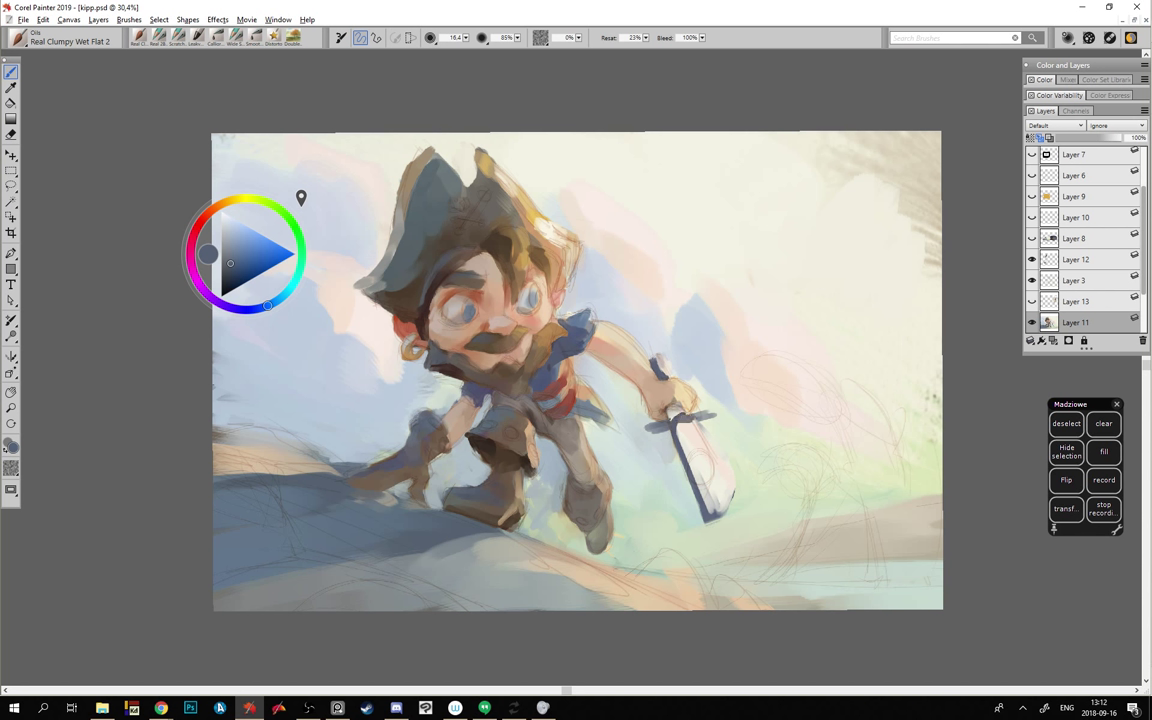
pyautogui.keyDown('alt'); pyautogui.click(601, 396); pyautogui.keyUp('alt')
pyautogui.keyDown('alt'); pyautogui.click(641, 450); pyautogui.keyUp('alt')
pyautogui.moveTo(704, 494)
pyautogui.mouseDown()
pyautogui.moveTo(700, 474)
pyautogui.moveTo(720, 484)
pyautogui.mouseUp()
pyautogui.keyDown('alt'); pyautogui.click(641, 440); pyautogui.keyUp('alt')
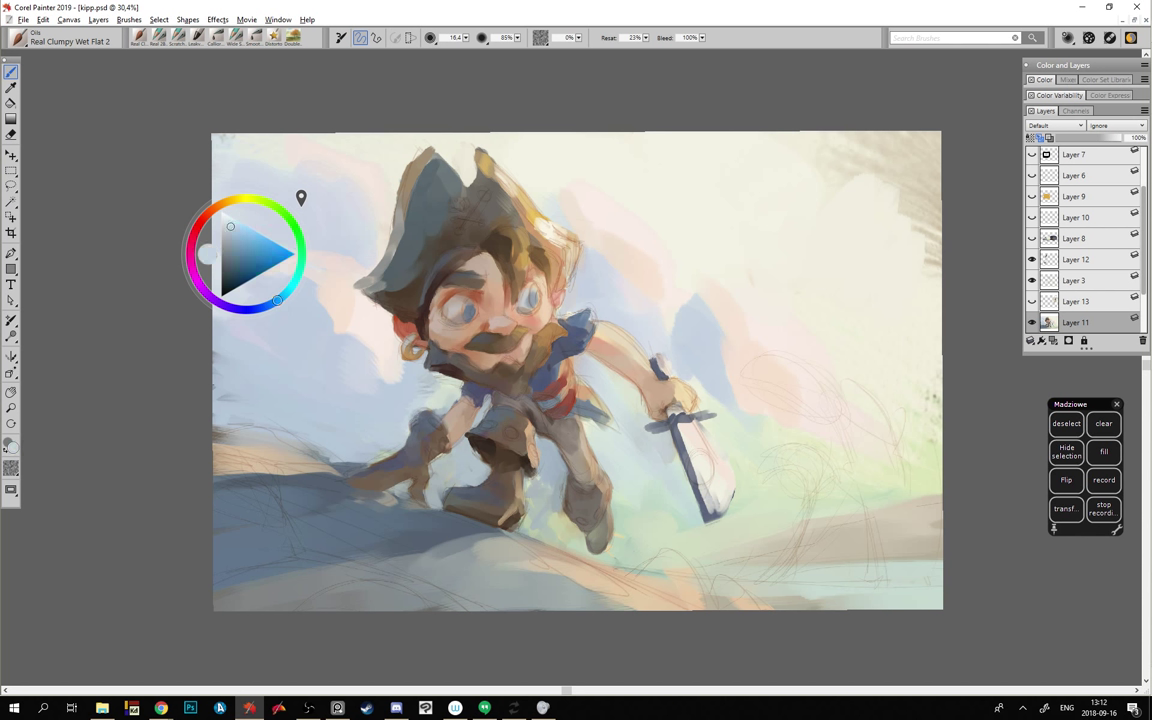
pyautogui.keyDown('alt'); pyautogui.click(634, 438); pyautogui.keyUp('alt')
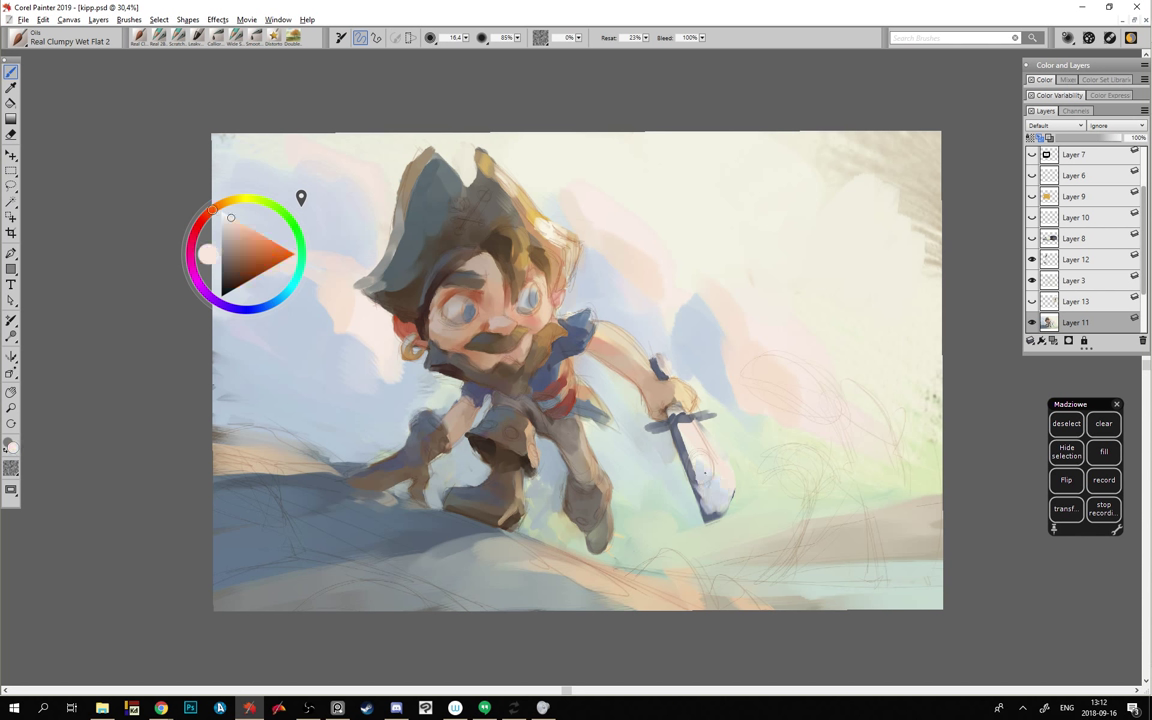
# - Toggle Layer 13's visibility to compare the painting with and without it
pyautogui.click(1032, 302)
pyautogui.click(1032, 302)
pyautogui.click(1032, 302)
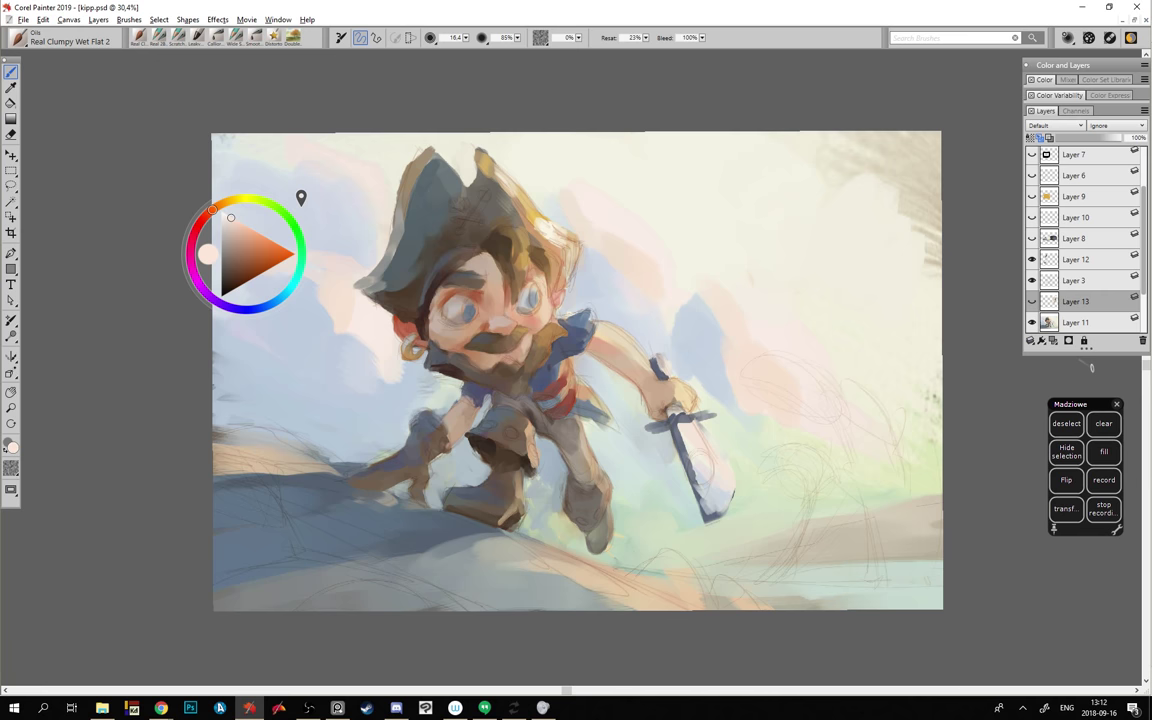
# - Save an iterative copy of the painting as kipp_001.psd
pyautogui.click(23, 19)
pyautogui.click(40, 173)
# - Erase the rough sketch lines on Layer 3 in the background to the right of the pirate's sword
pyautogui.click(1032, 281)
pyautogui.click(1032, 282)
pyautogui.click(1049, 286)
pyautogui.press('n')
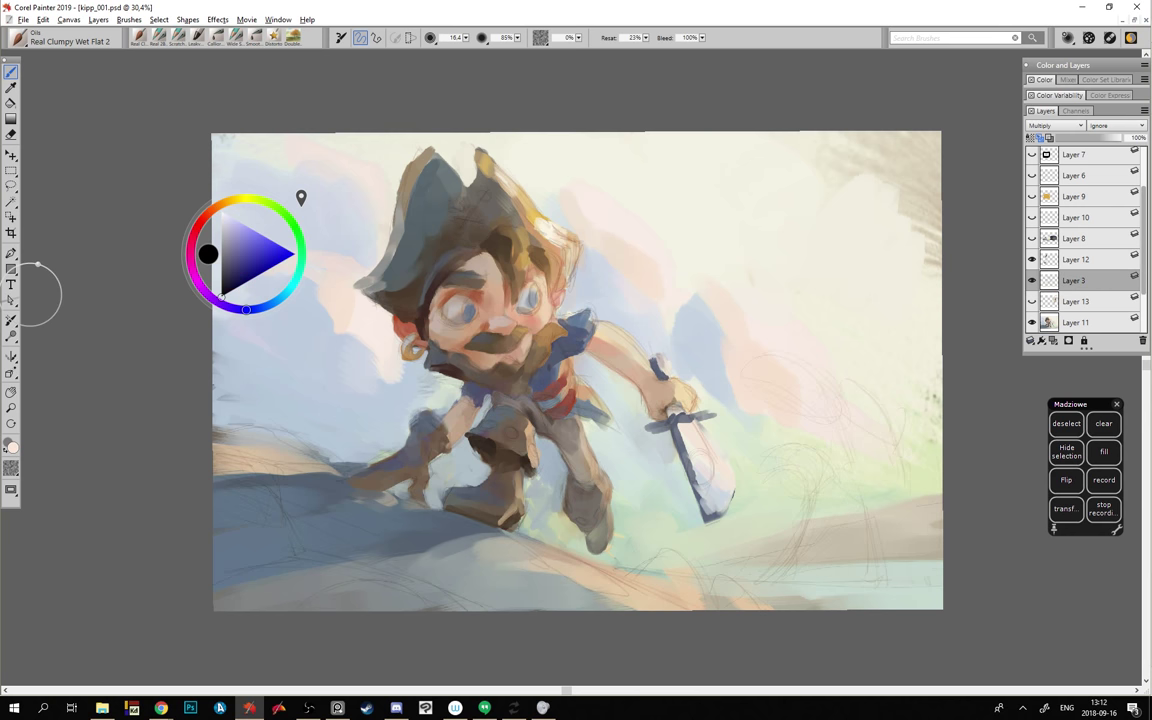
pyautogui.moveTo(784, 440)
pyautogui.mouseDown()
pyautogui.moveTo(808, 508)
pyautogui.moveTo(796, 557)
pyautogui.mouseUp()
pyautogui.moveTo(756, 359); pyautogui.dragTo(789, 329)
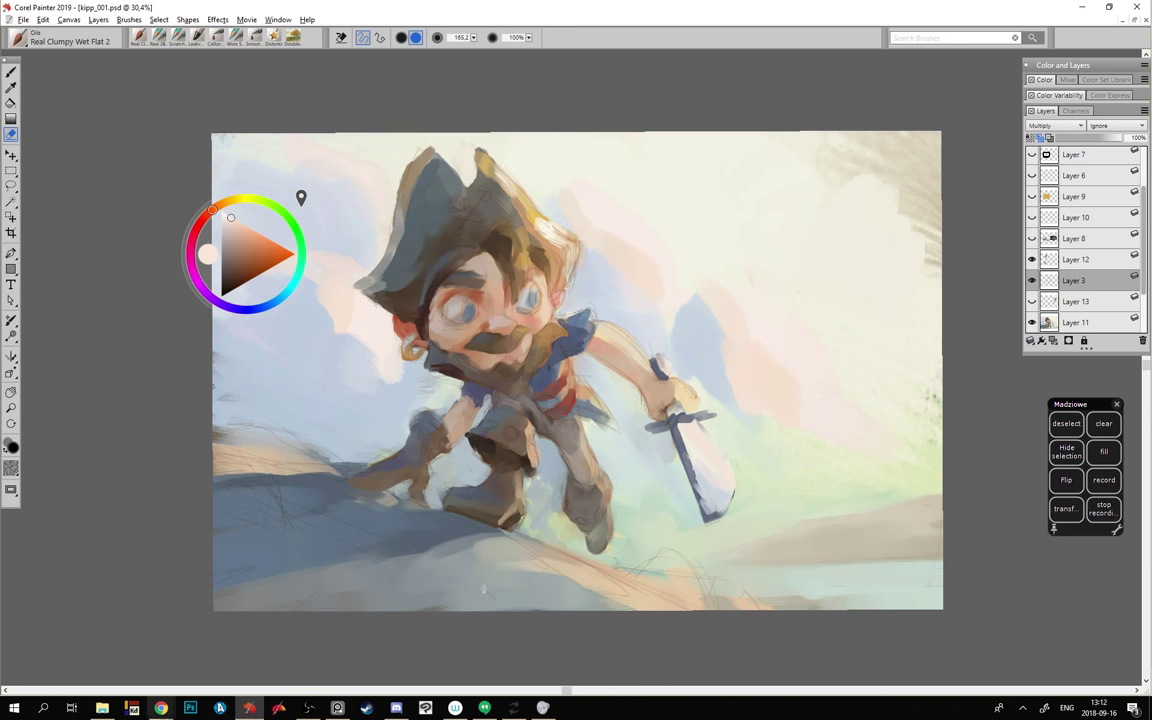
# - Switch to Chrome and search Google Images for "dramatic clouds sunset" in a new tab
pyautogui.click(161, 709)
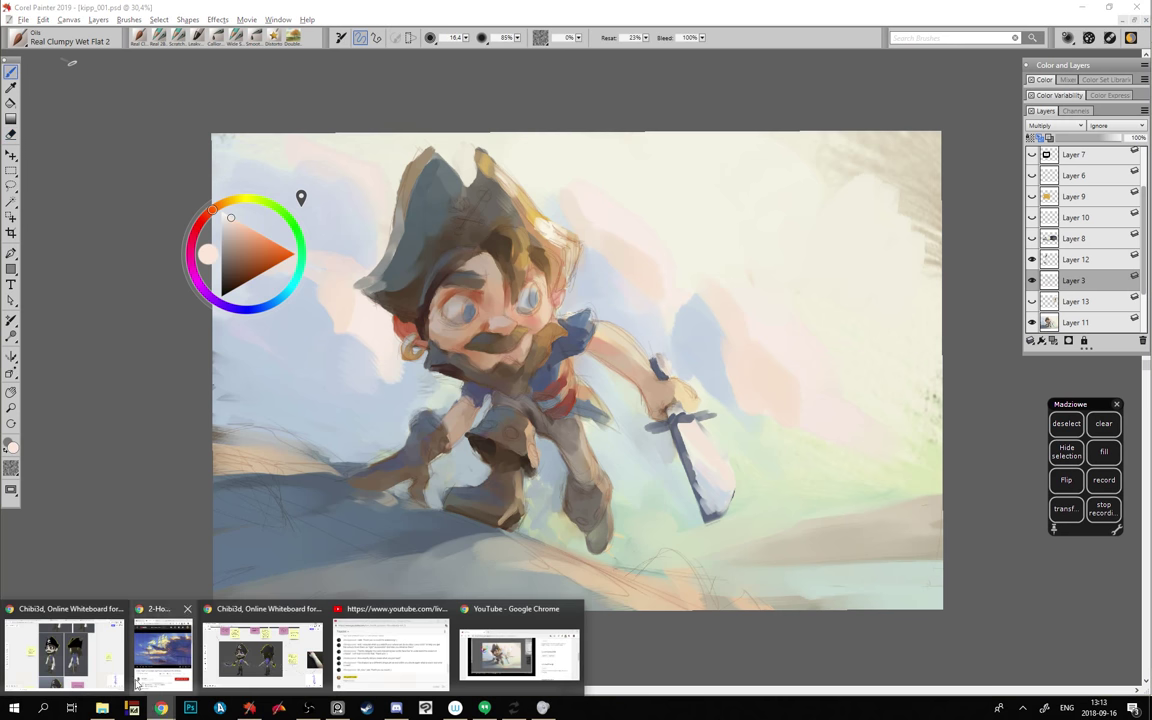
pyautogui.click(70, 592)
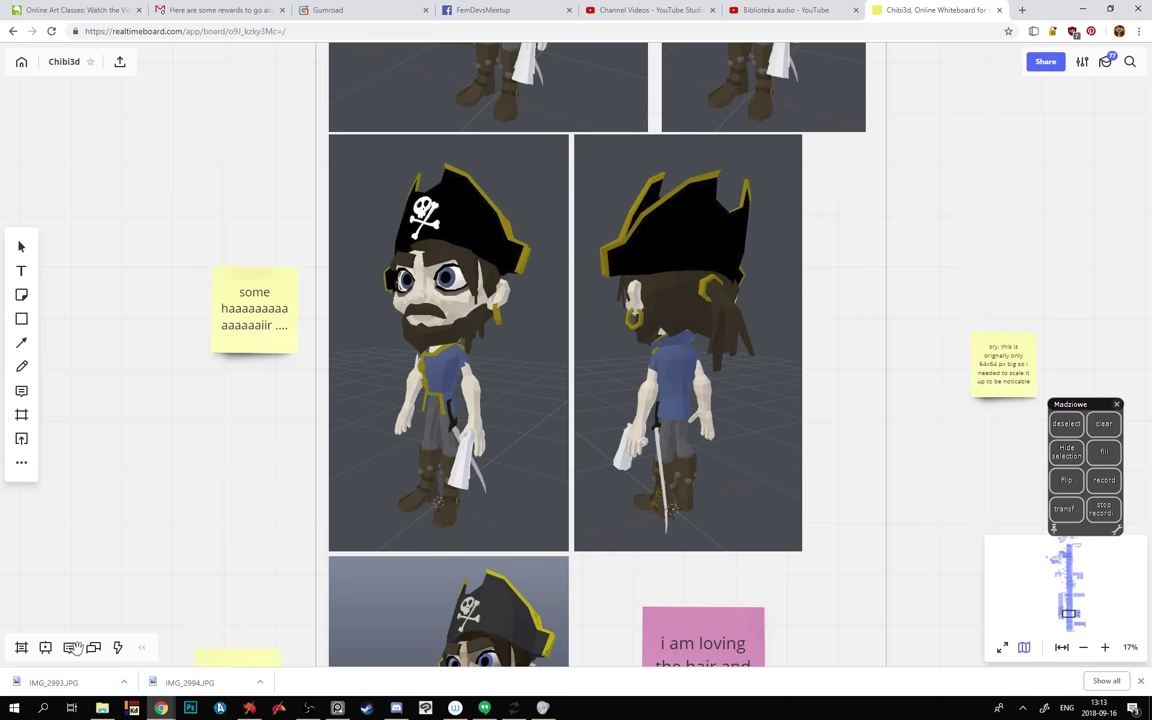
pyautogui.hotkey('ctrl', 't')
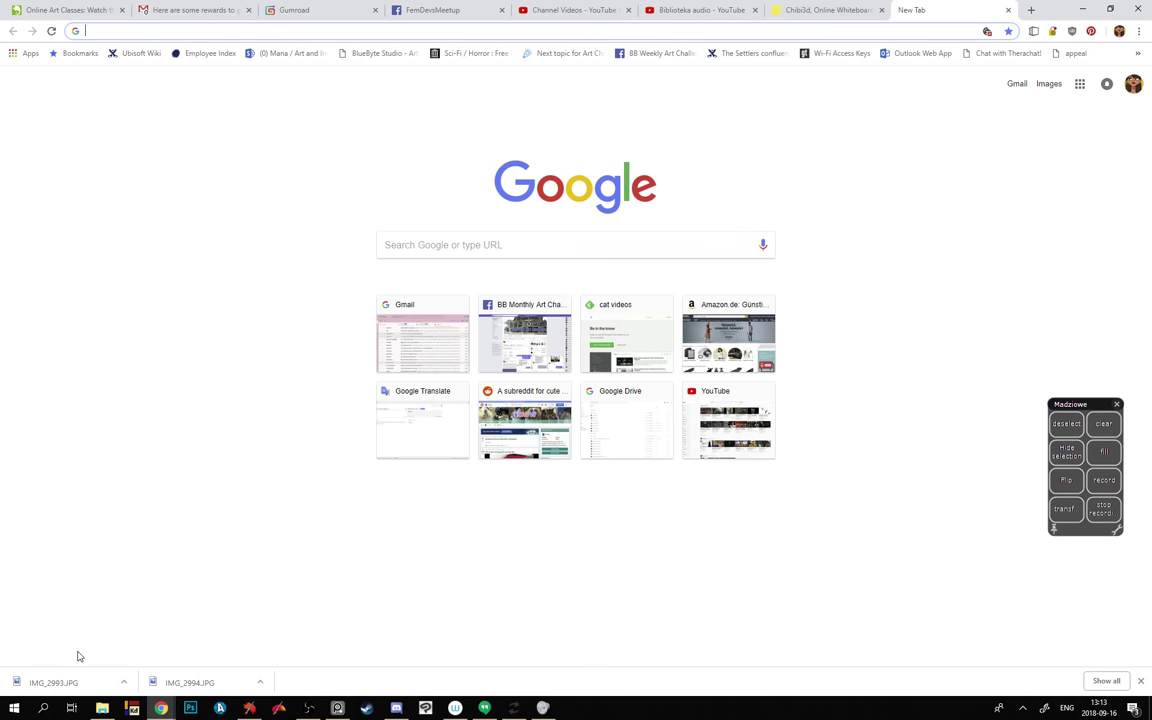
pyautogui.write('dramatic ')
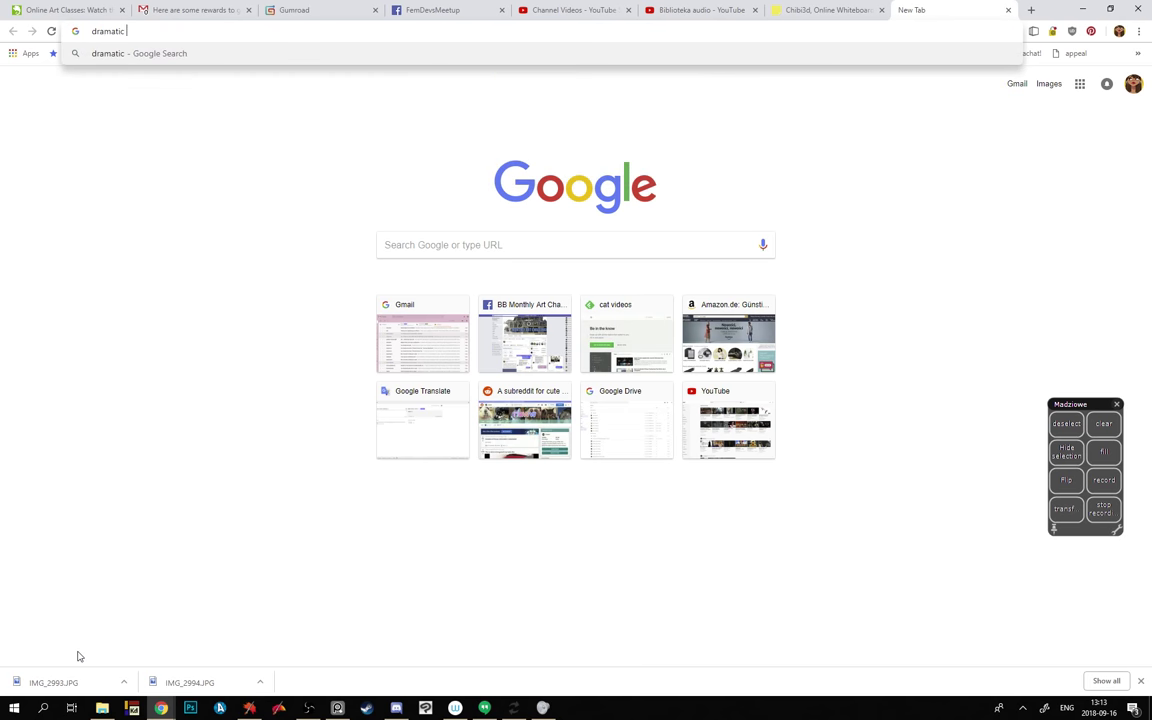
pyautogui.write('clouds sunset')
pyautogui.press('Return')
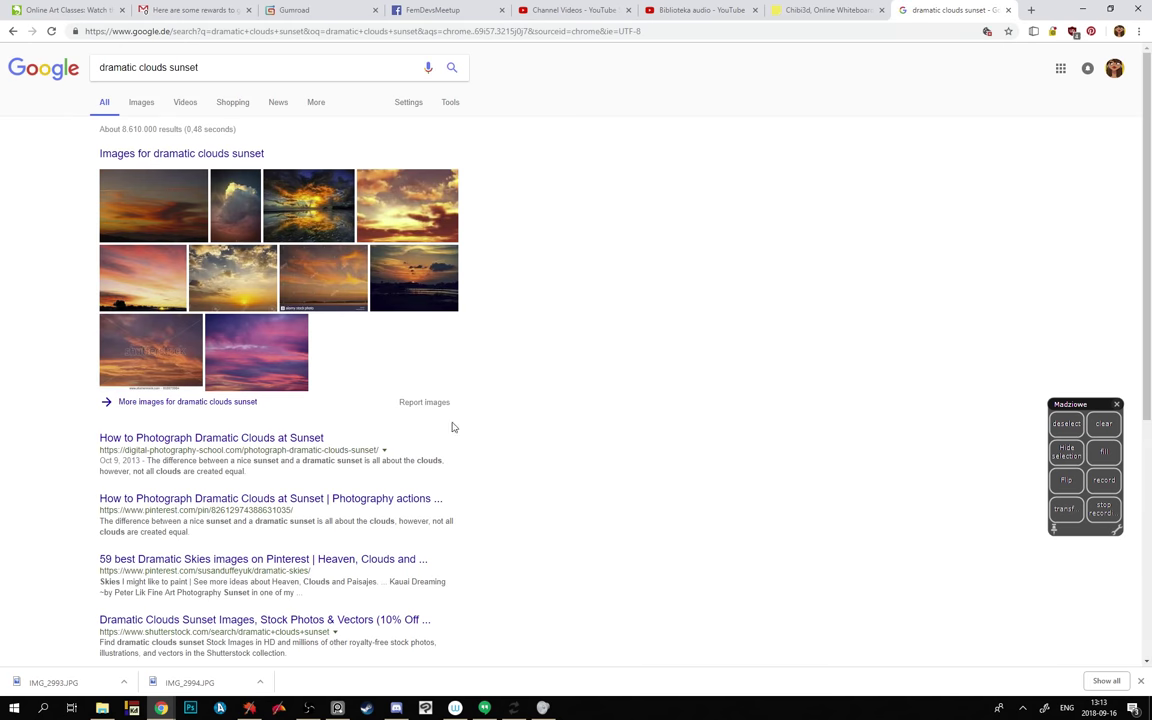
pyautogui.click(136, 104)
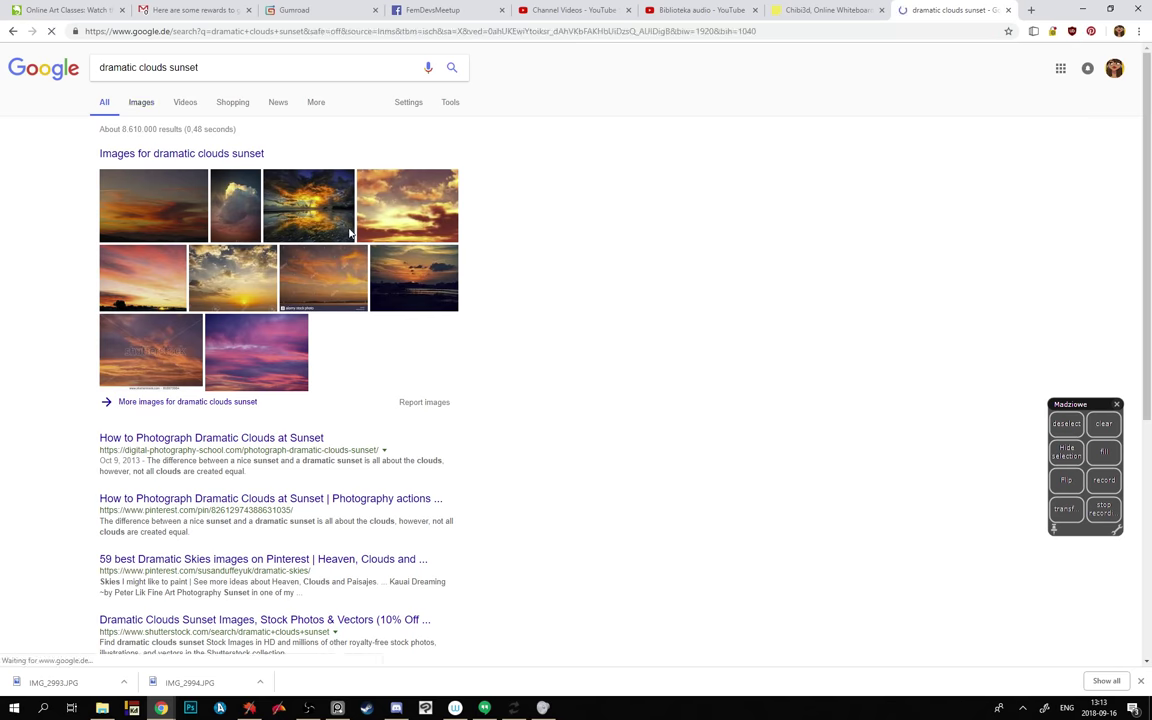
# - Shorten the image search to "dramatic clouds"
pyautogui.moveTo(168, 67); pyautogui.dragTo(317, 64)
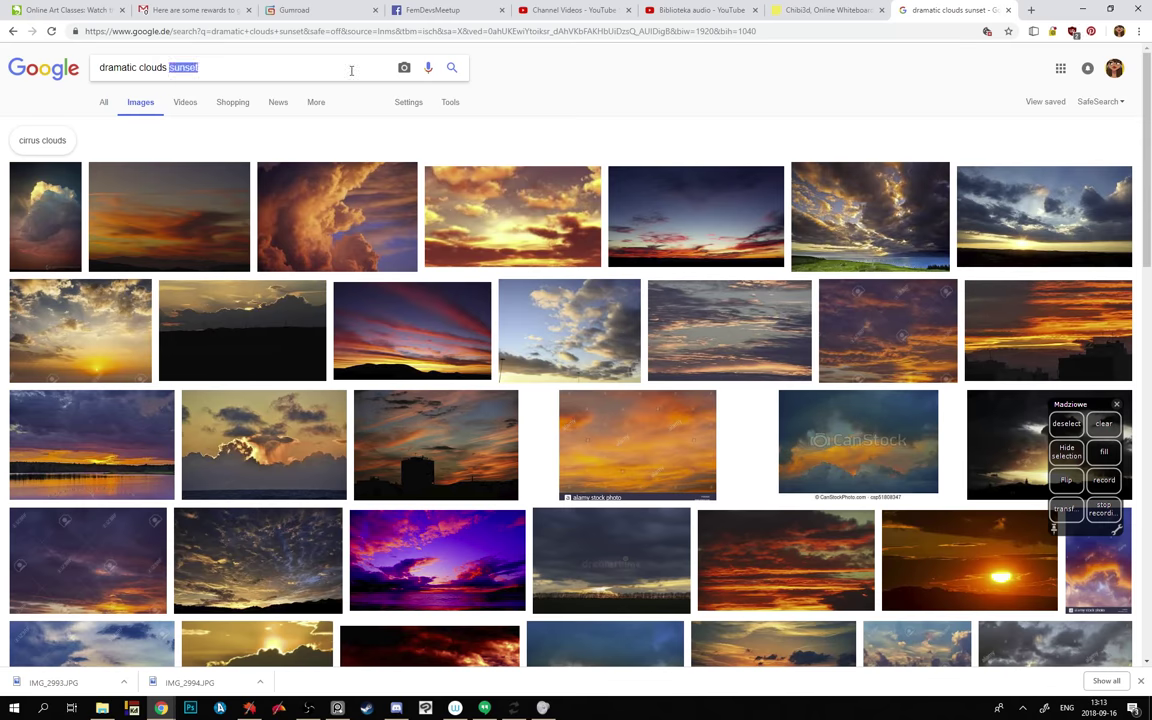
pyautogui.press('BackSpace')
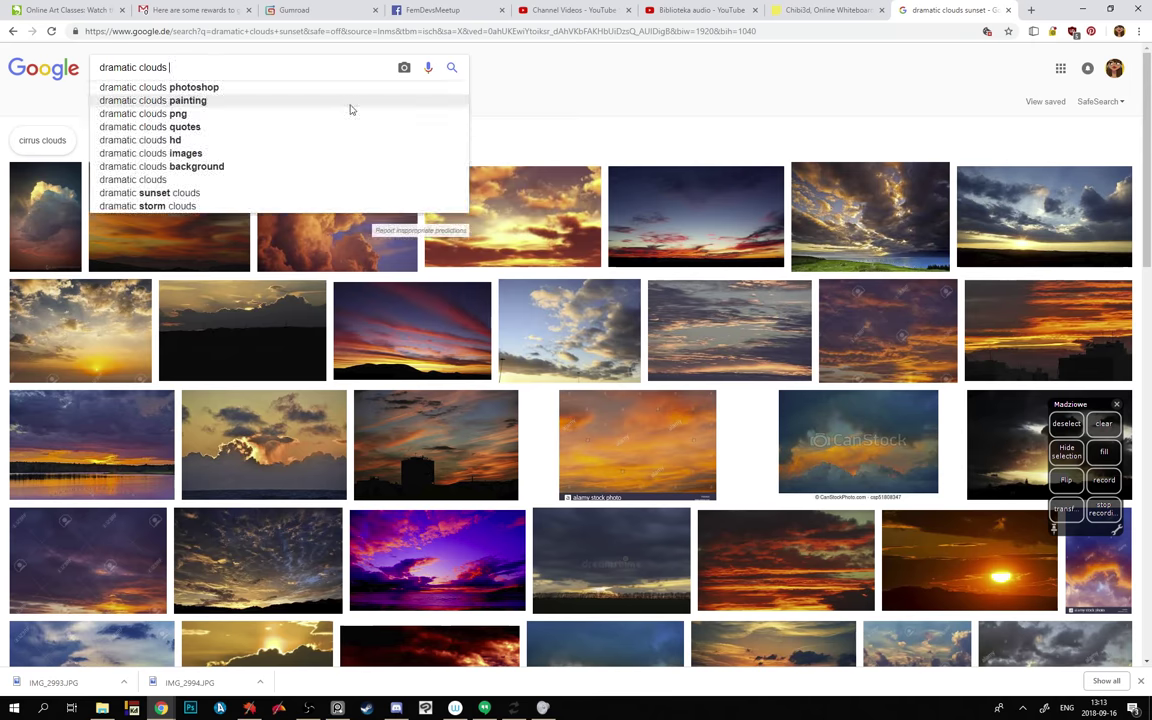
pyautogui.press('Return')
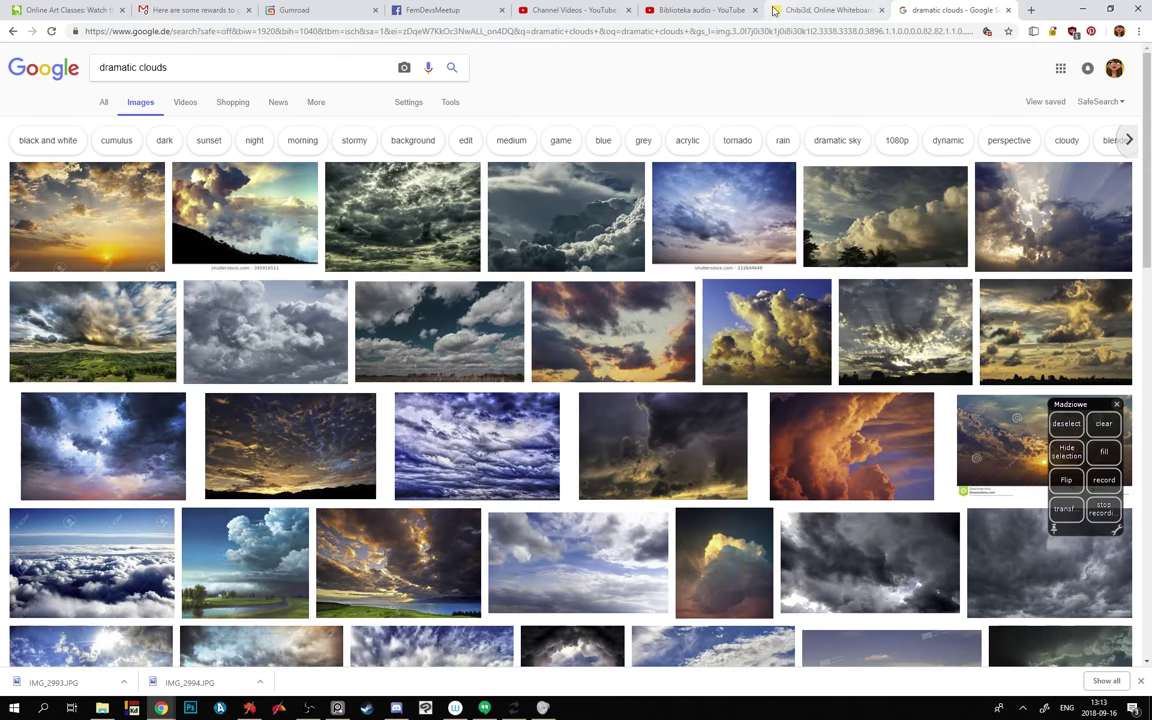
# - Browse the cloud photos and copy the image of golden clouds above a wheat field with a stone house
pyautogui.scroll(-4, 534, 311)
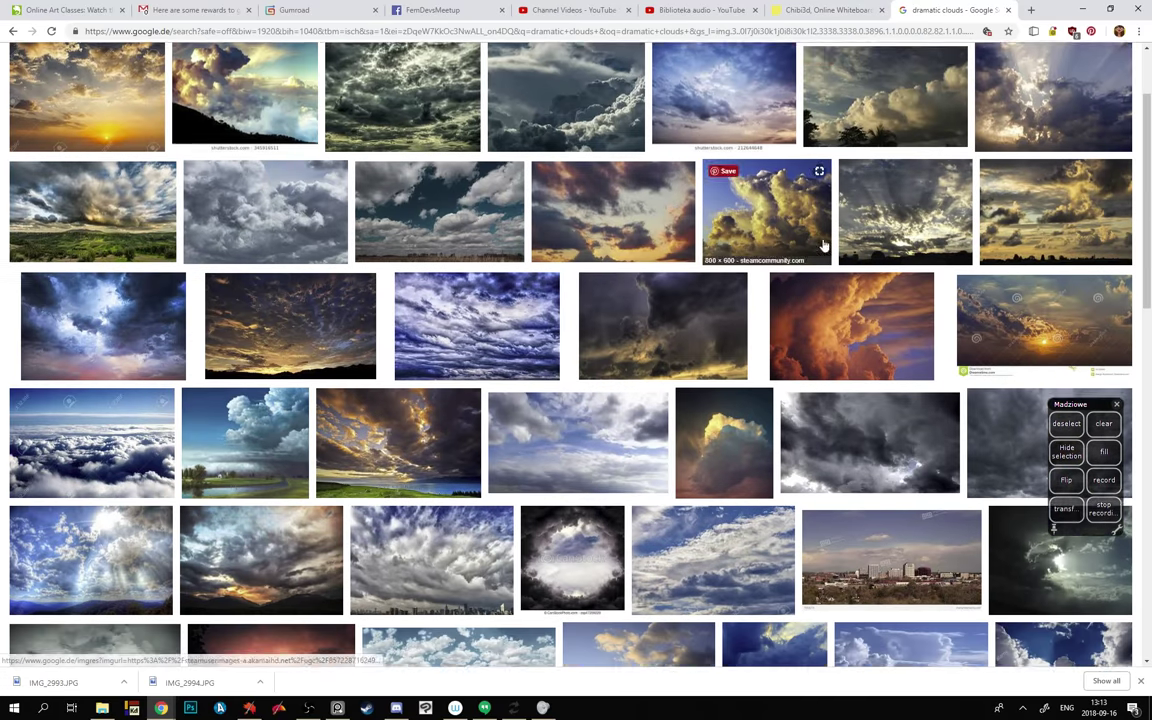
pyautogui.scroll(-4, 534, 311)
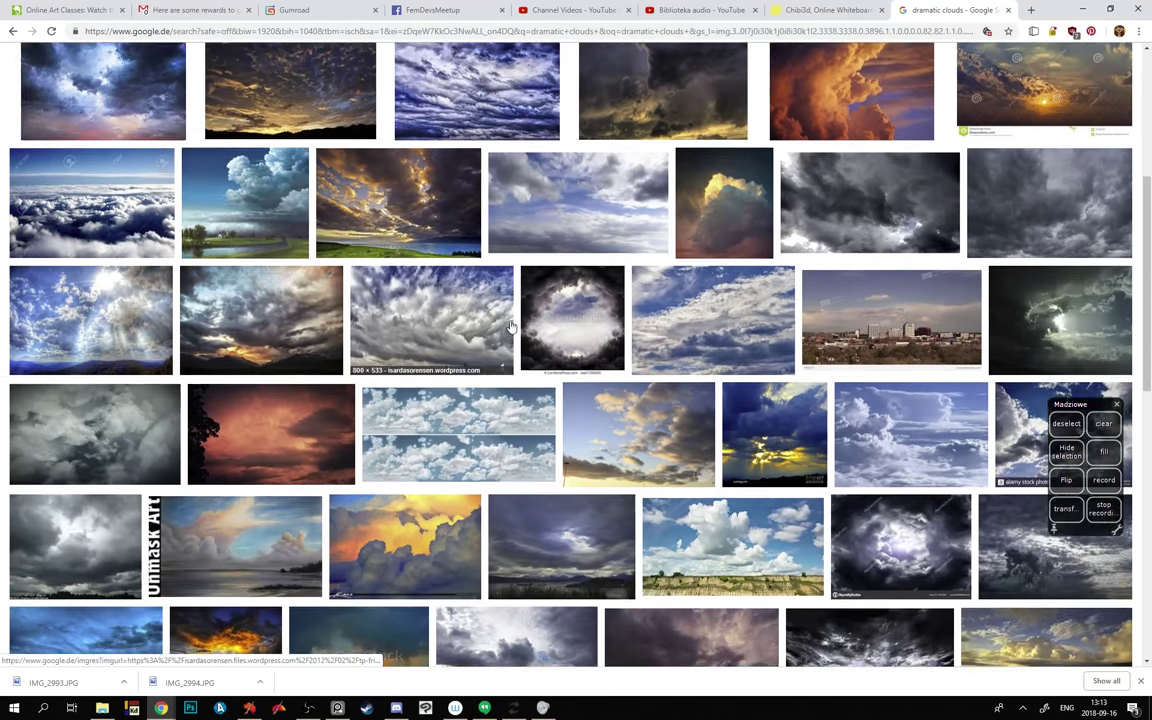
pyautogui.scroll(-2, 636, 312)
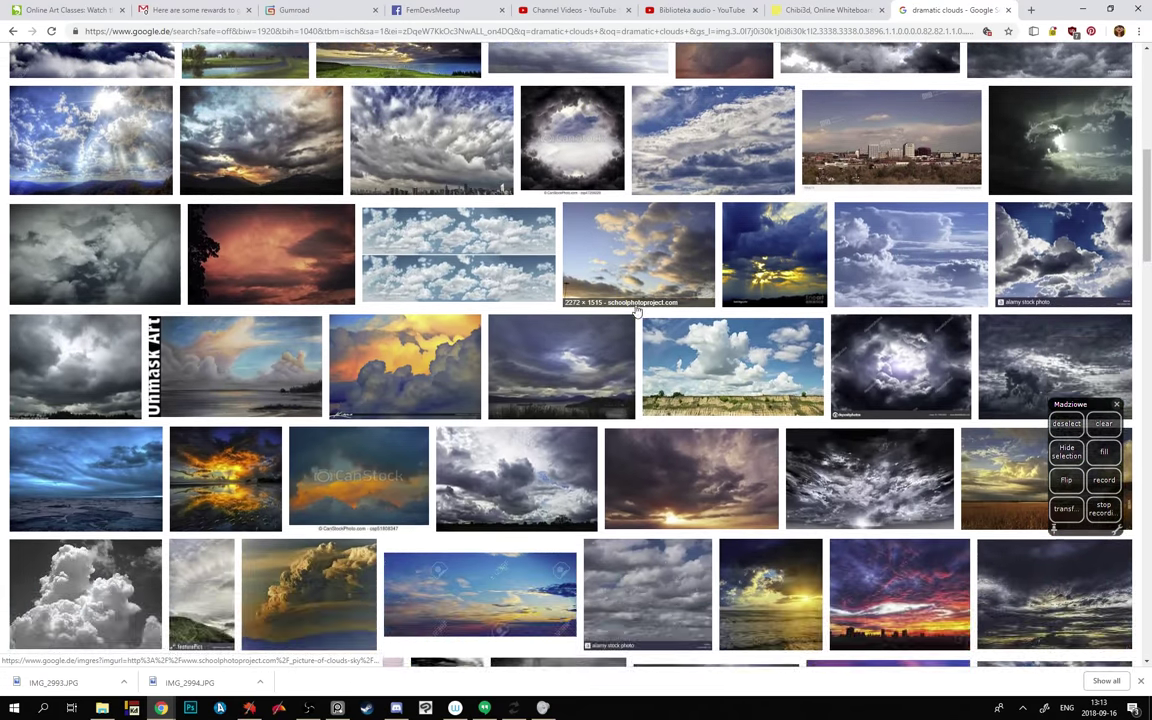
pyautogui.scroll(-2, 571, 369)
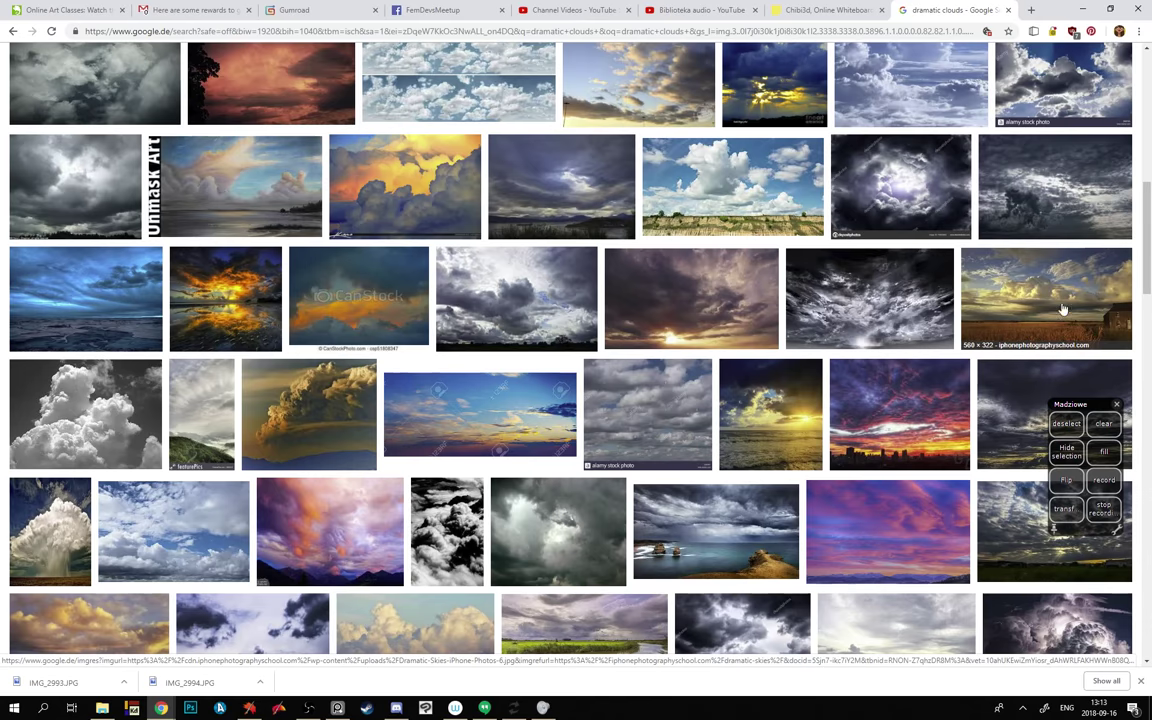
pyautogui.click(965, 285)
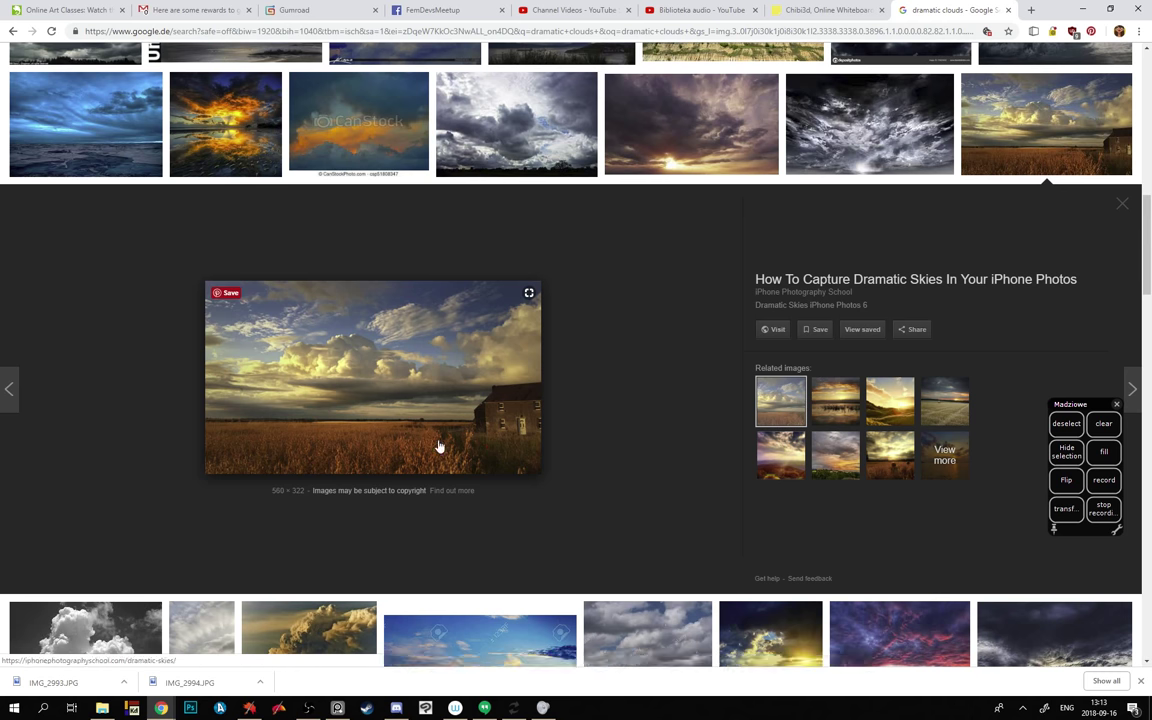
pyautogui.rightClick(274, 331)
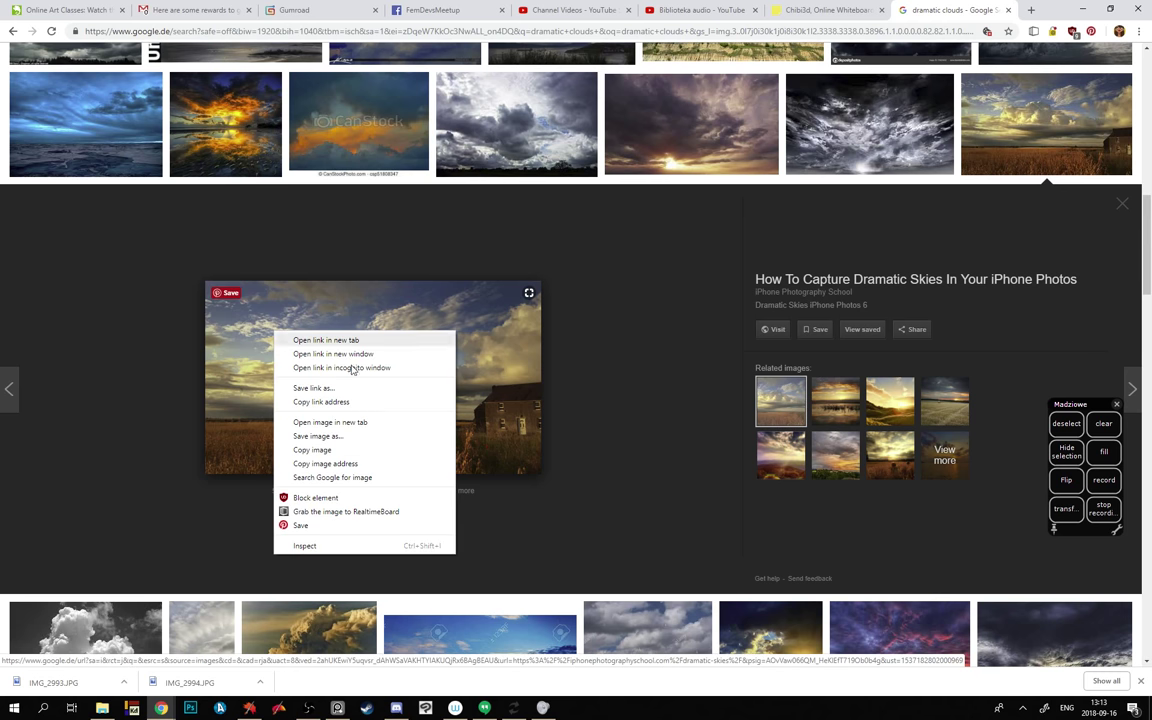
pyautogui.click(335, 450)
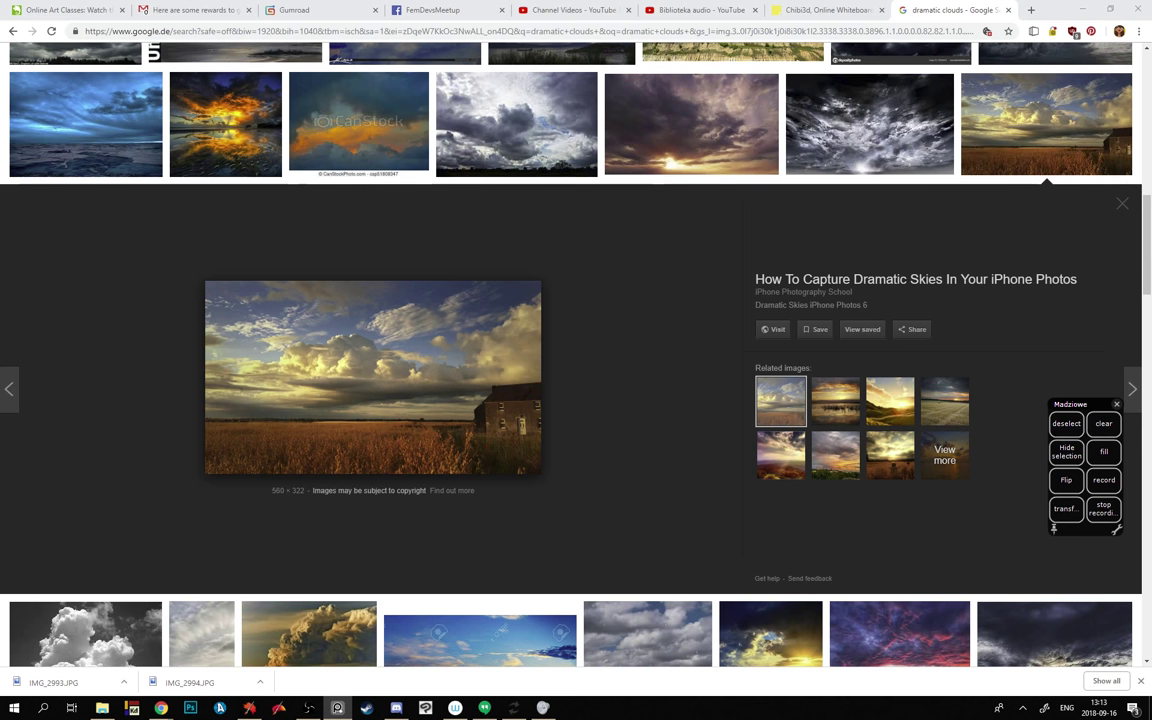
# - Compare several more cloud photos and copy the "Dramatic clouds across the bay" image as a reference
pyautogui.click(850, 401)
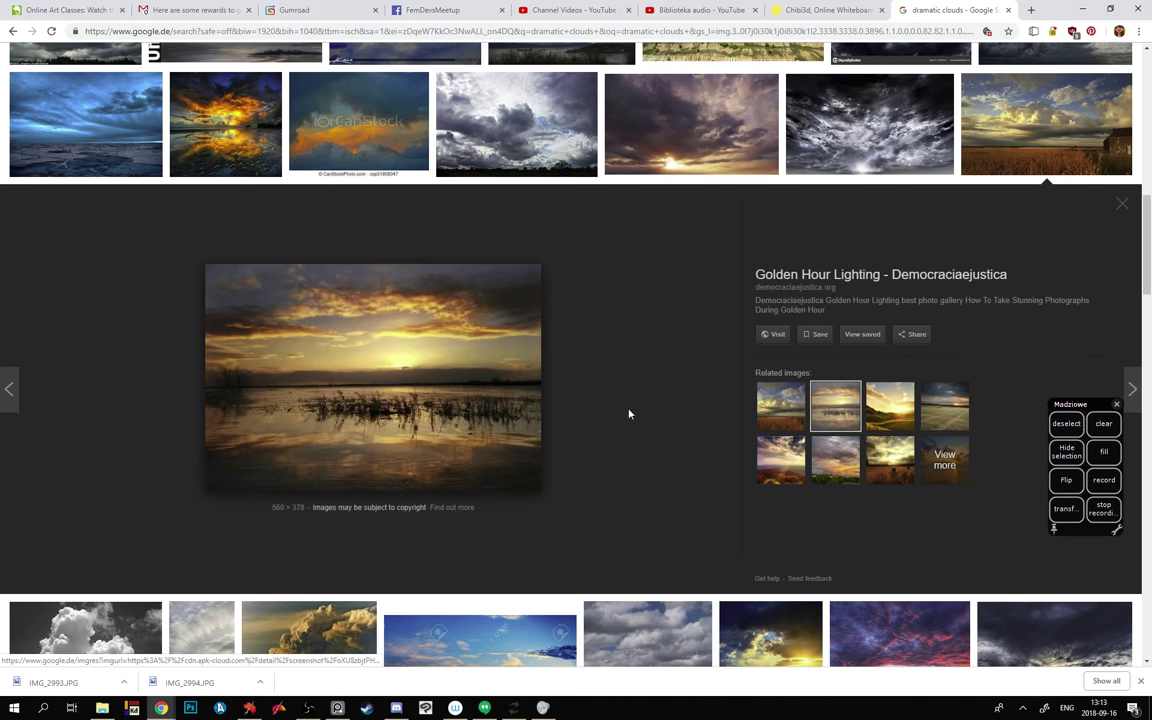
pyautogui.scroll(-1, 533, 489)
pyautogui.click(268, 578)
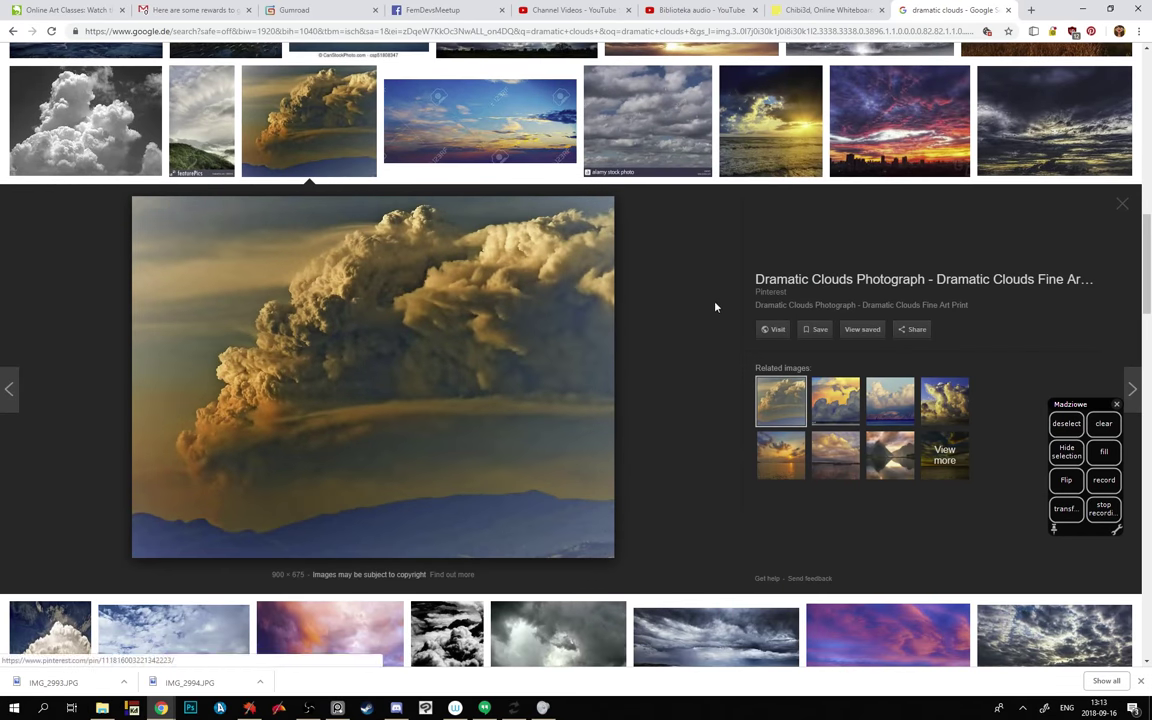
pyautogui.scroll(-3, 717, 300)
pyautogui.scroll(-5, 719, 296)
pyautogui.click(393, 290)
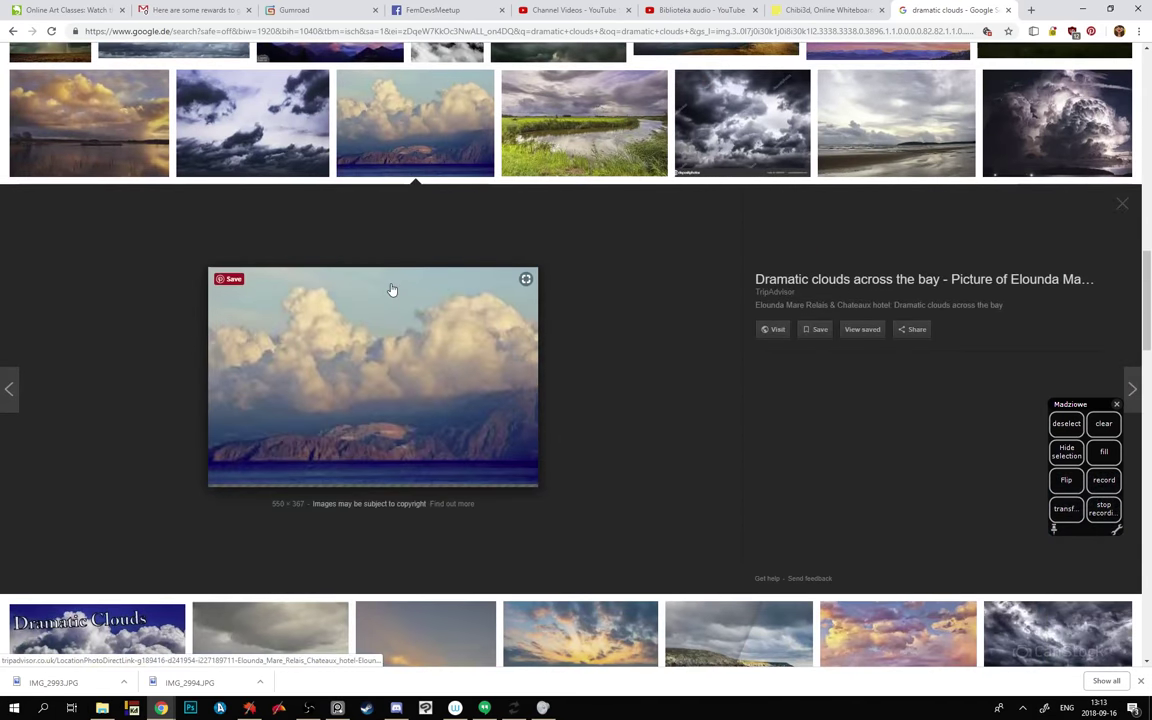
pyautogui.click(105, 103)
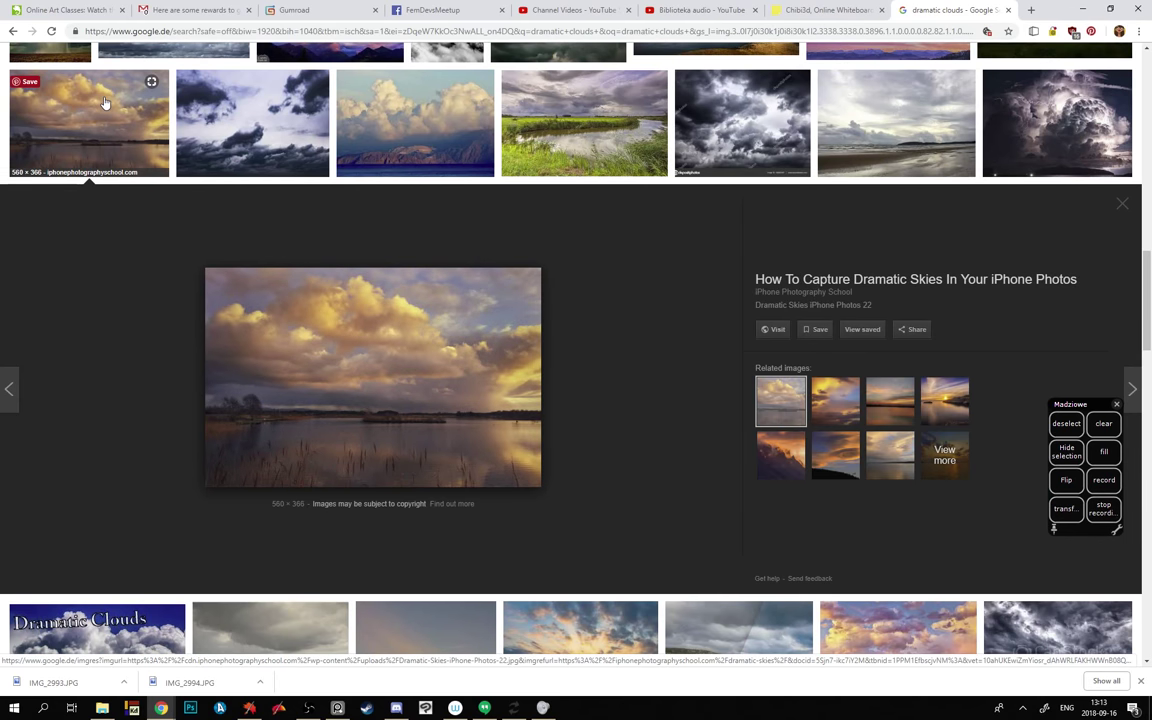
pyautogui.click(415, 115)
pyautogui.rightClick(352, 342)
pyautogui.click(430, 461)
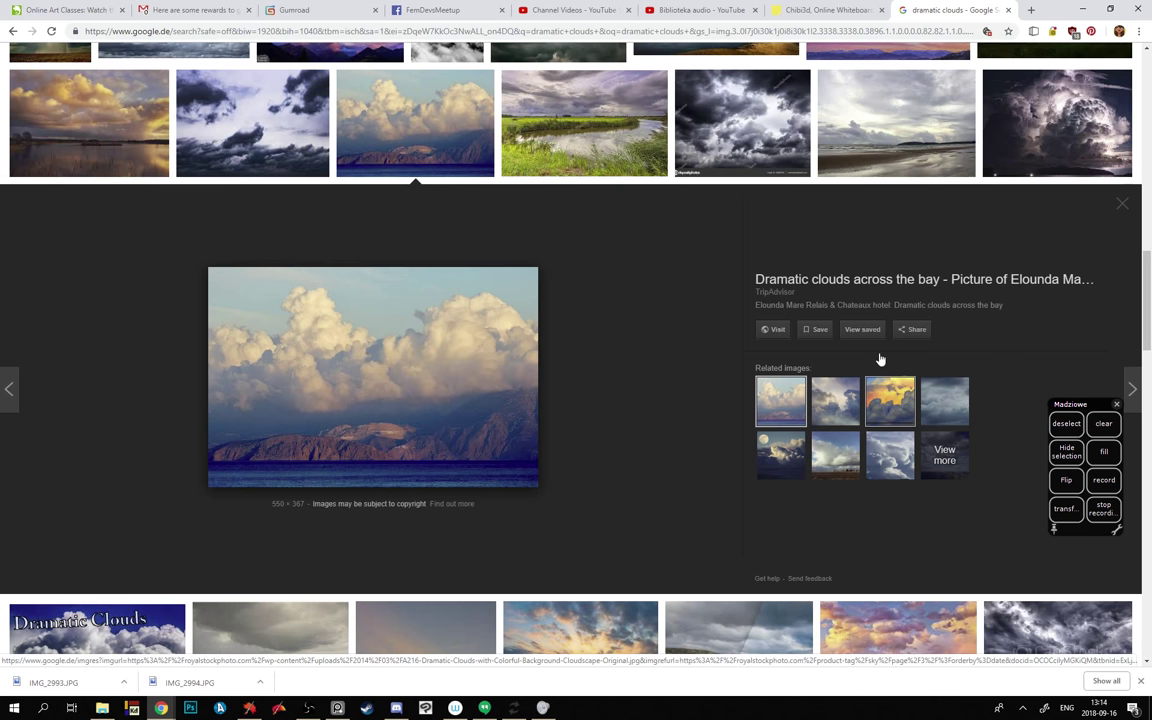
pyautogui.hotkey('alt', 'Tab')
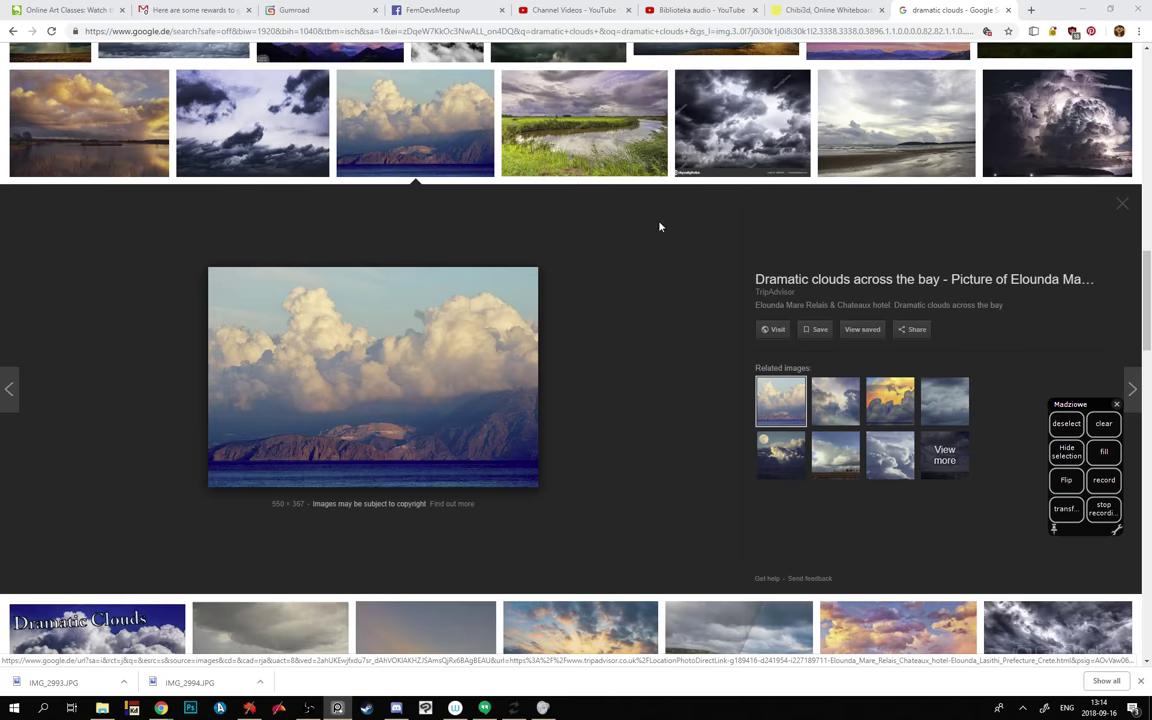
pyautogui.click(682, 319)
# - Replace the image search with "knife in sun"
pyautogui.scroll(15, 671, 371)
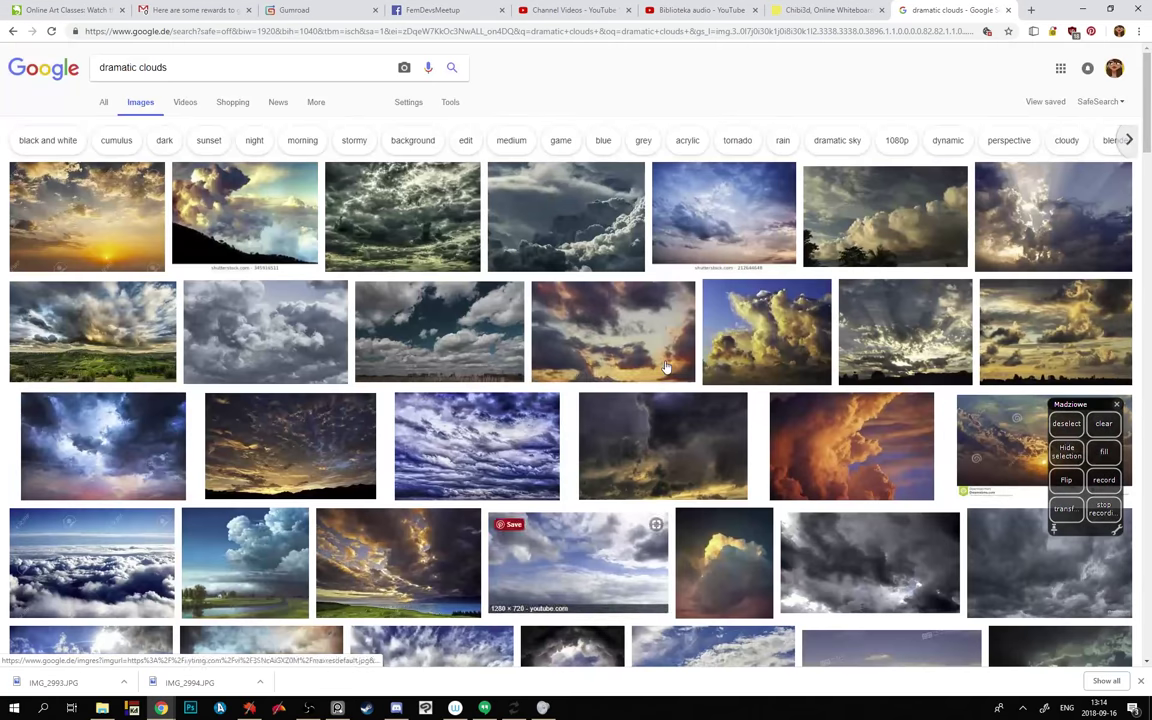
pyautogui.click(202, 64)
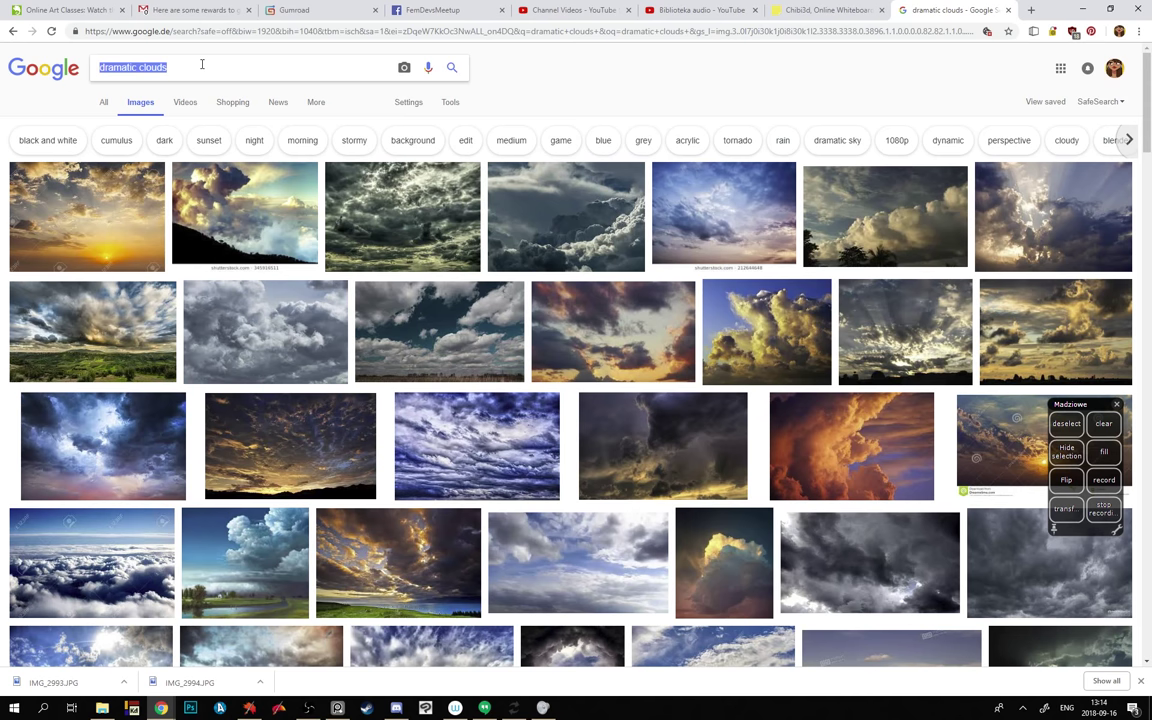
pyautogui.write('knife in sun')
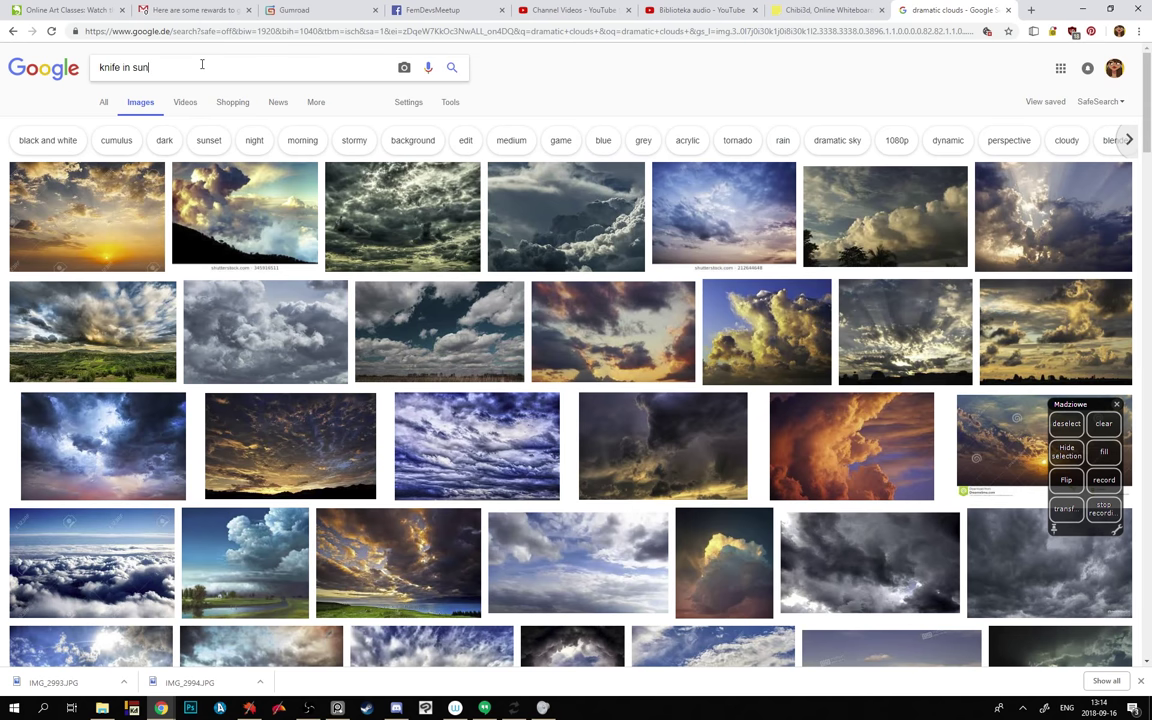
pyautogui.press('Return')
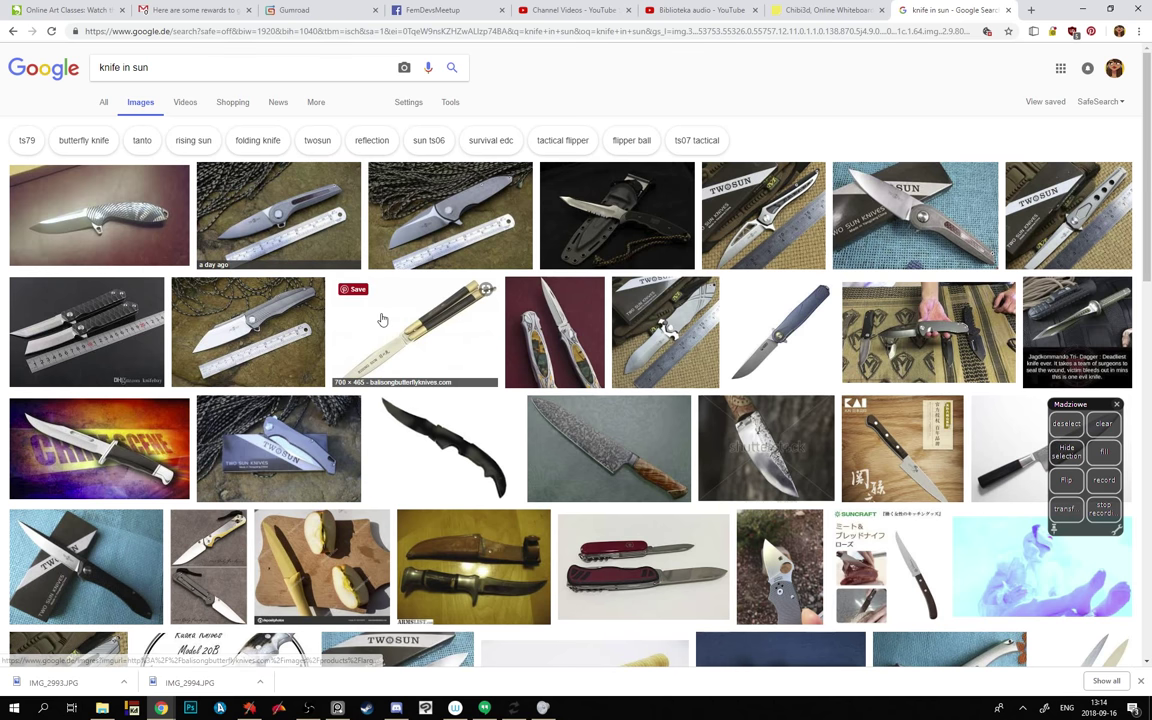
# - Look through the "knife in sun" image results for a blade lighting reference
pyautogui.scroll(-8, 411, 390)
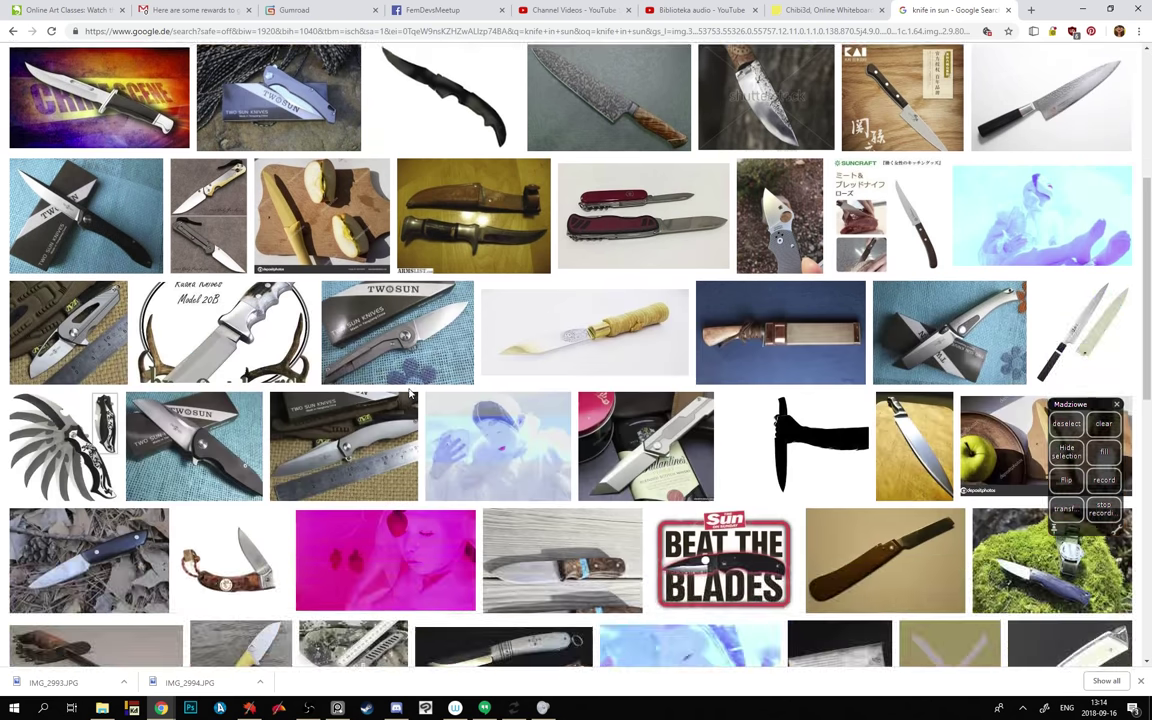
pyautogui.scroll(-6, 409, 395)
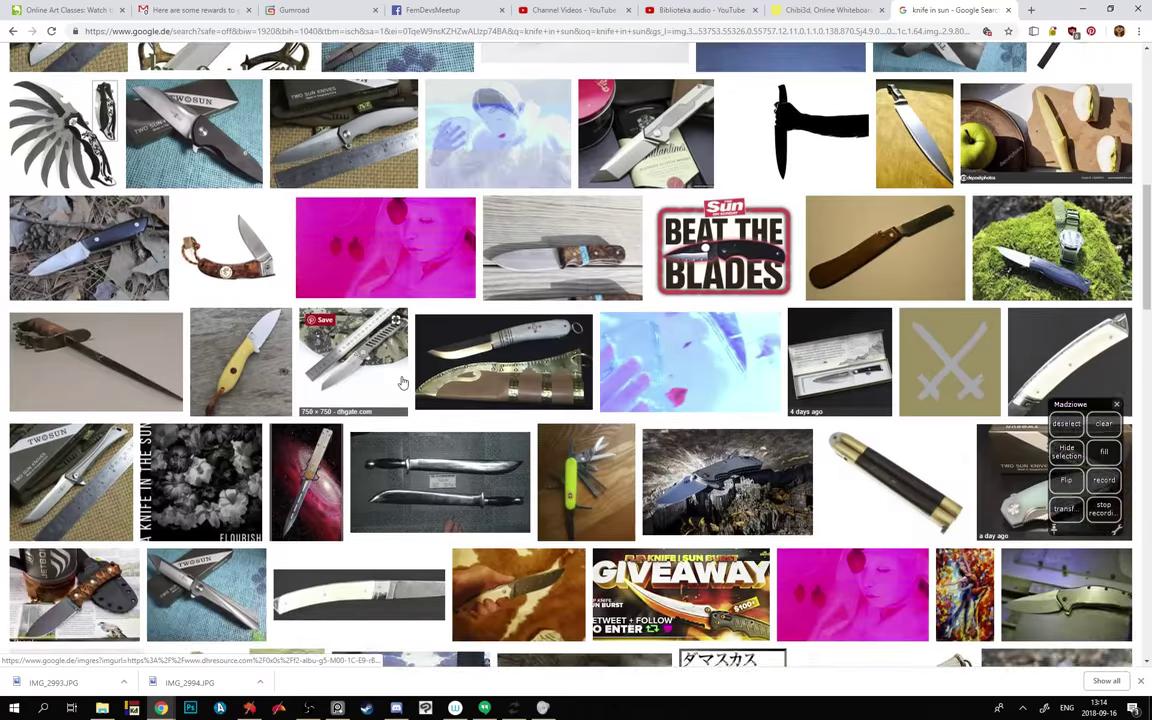
pyautogui.scroll(-3, 403, 383)
pyautogui.scroll(-8, 403, 383)
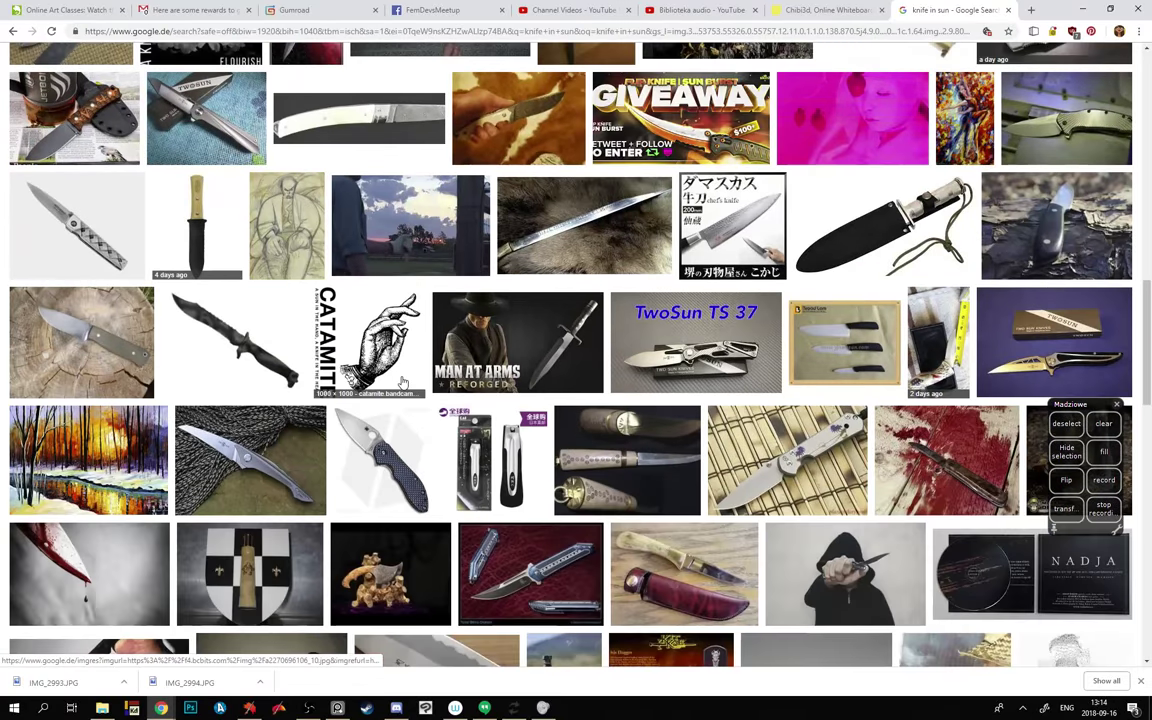
pyautogui.scroll(-5, 403, 383)
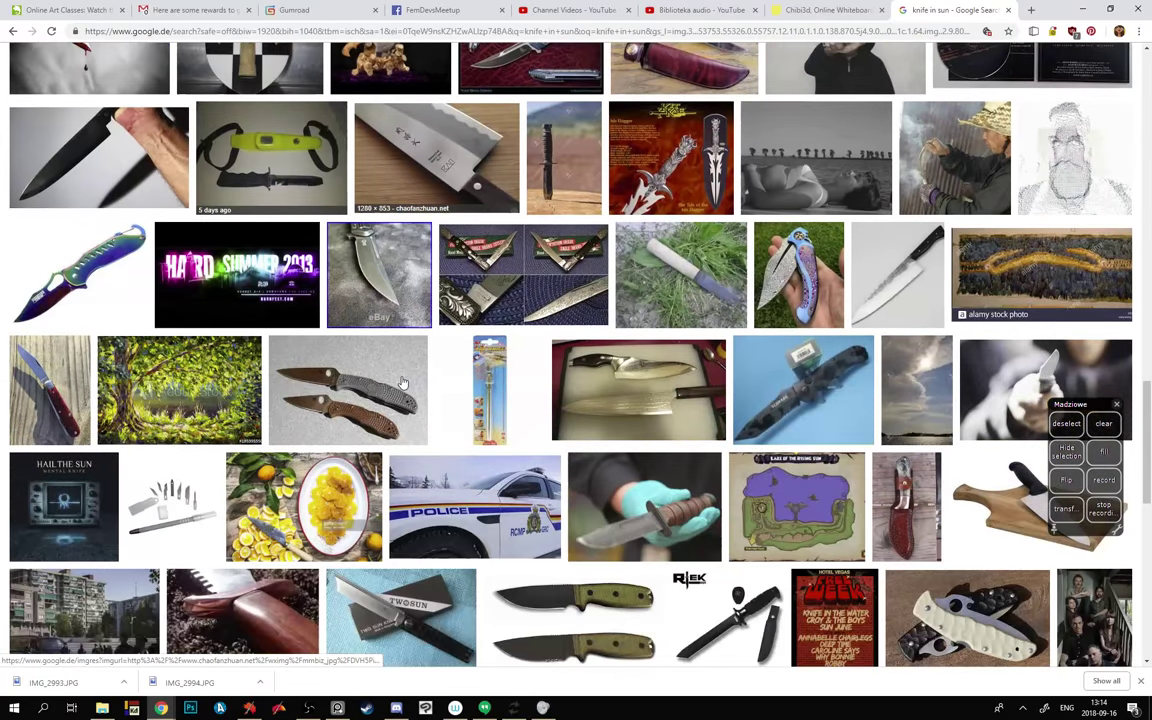
pyautogui.scroll(-10, 403, 383)
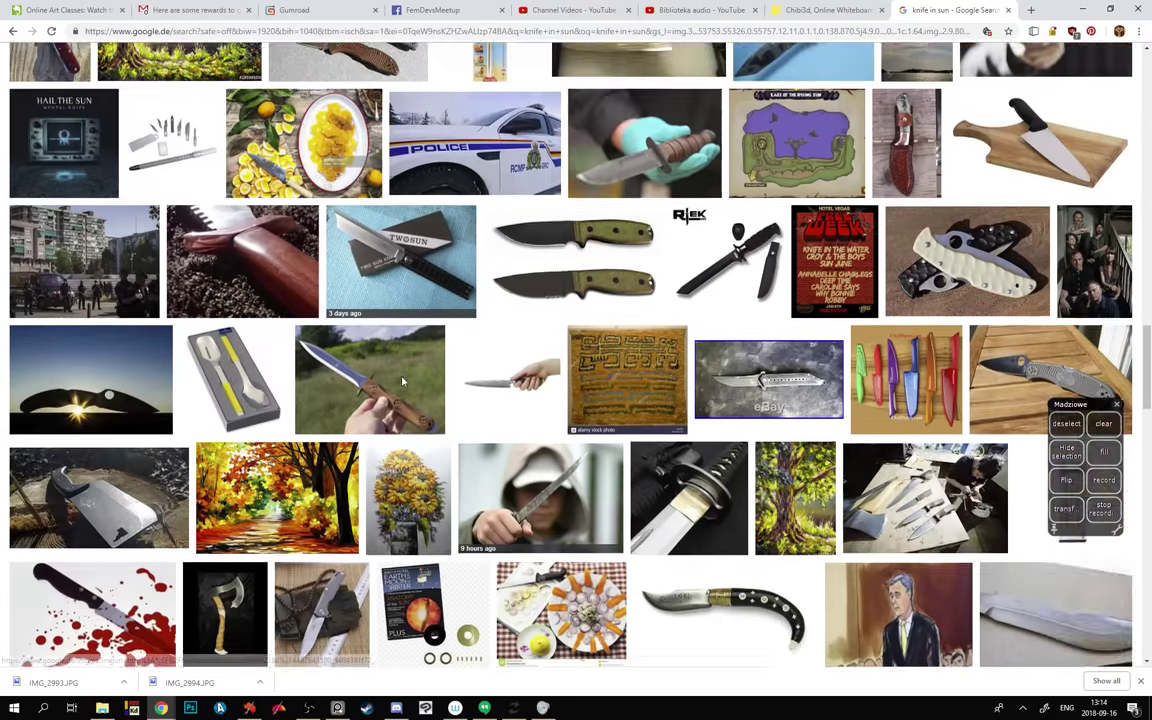
pyautogui.scroll(-20, 395, 380)
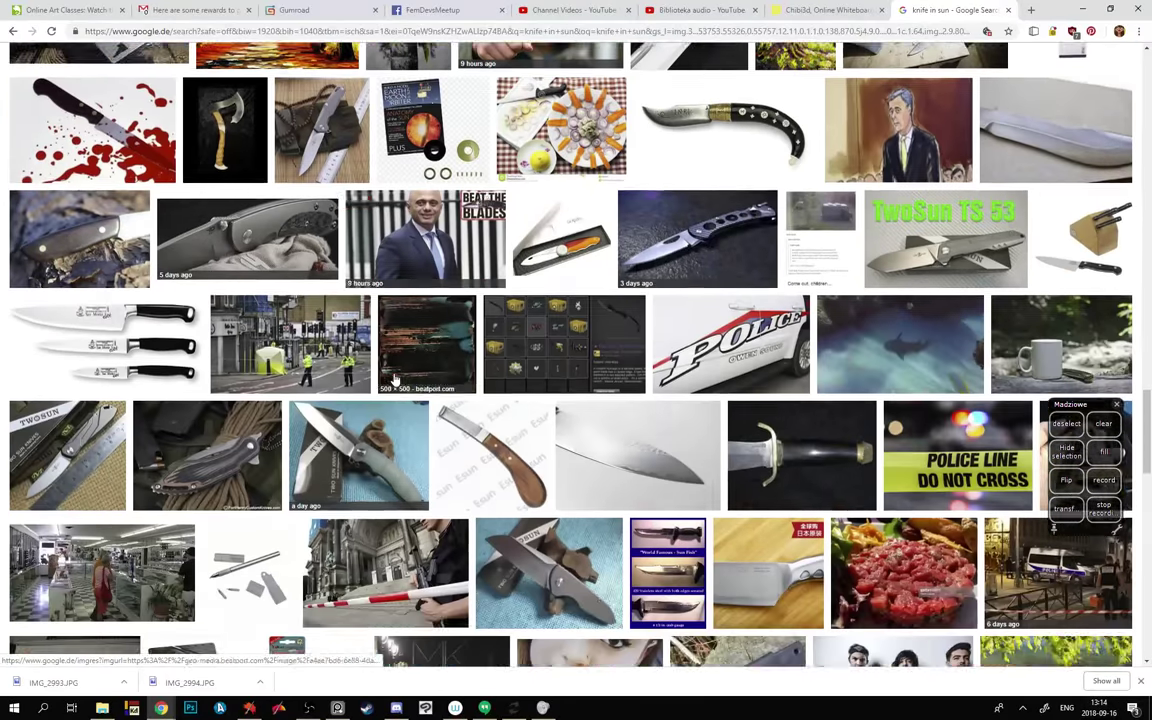
pyautogui.scroll(-15, 422, 456)
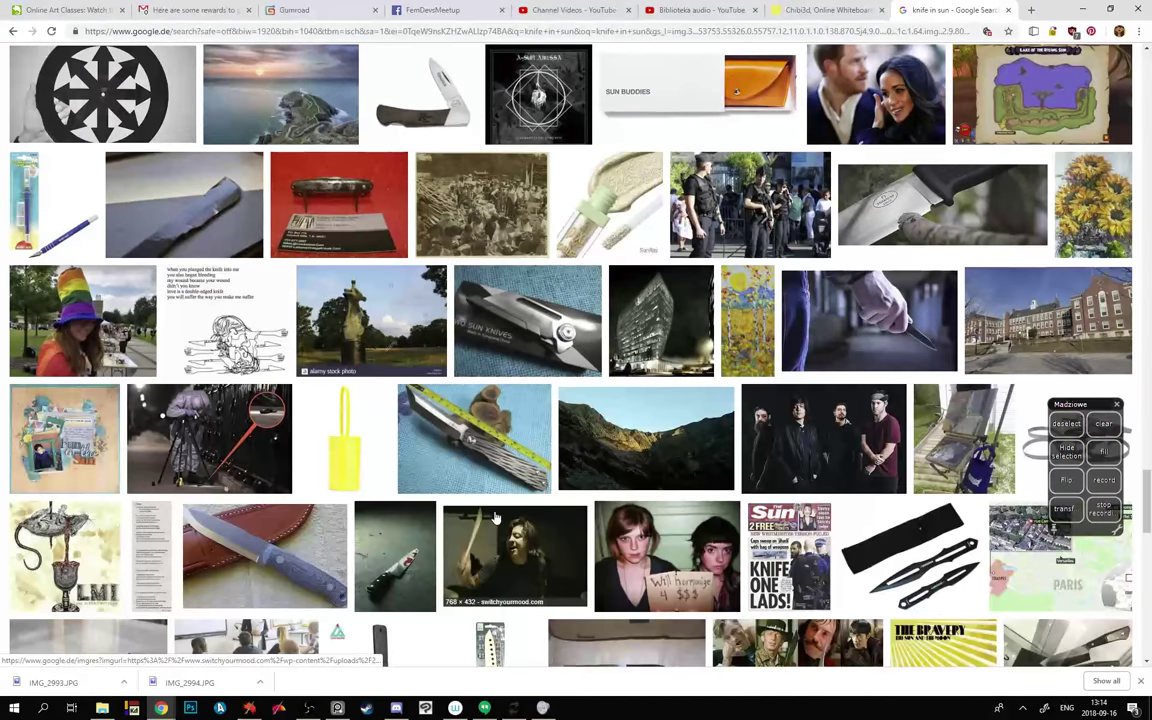
pyautogui.scroll(-7, 492, 530)
pyautogui.scroll(-6, 500, 559)
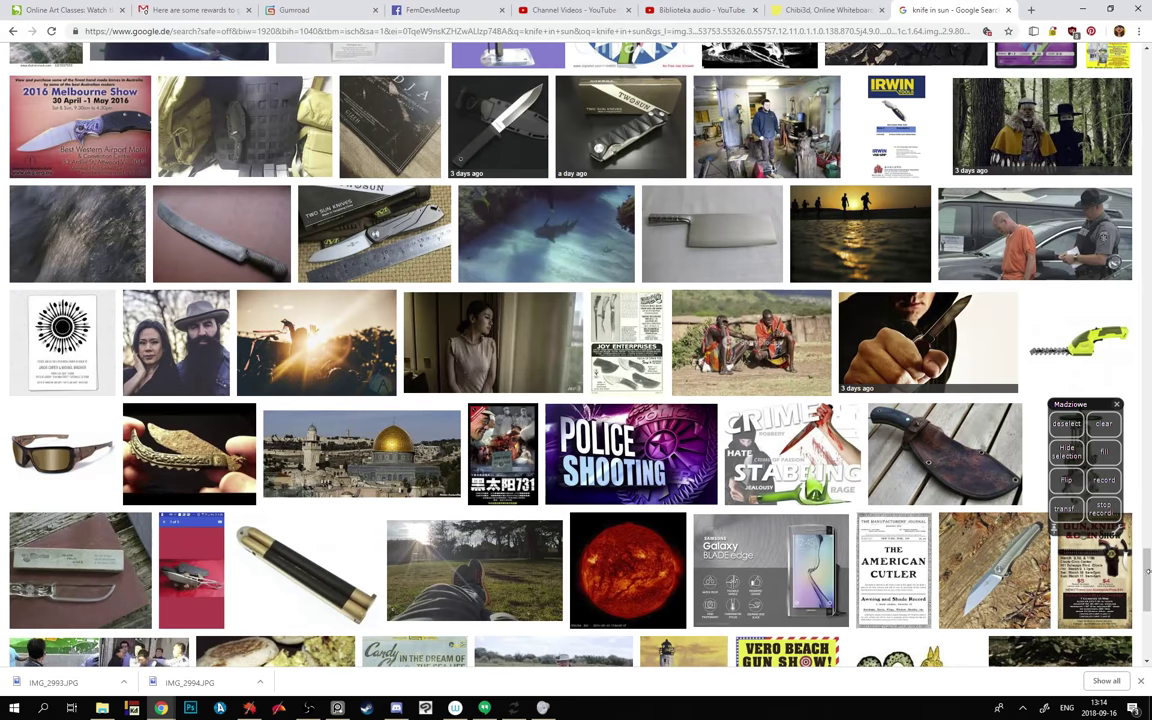
# - Change the image search to "knife in sunlighty"
pyautogui.moveTo(1148, 577); pyautogui.dragTo(1098, 62)
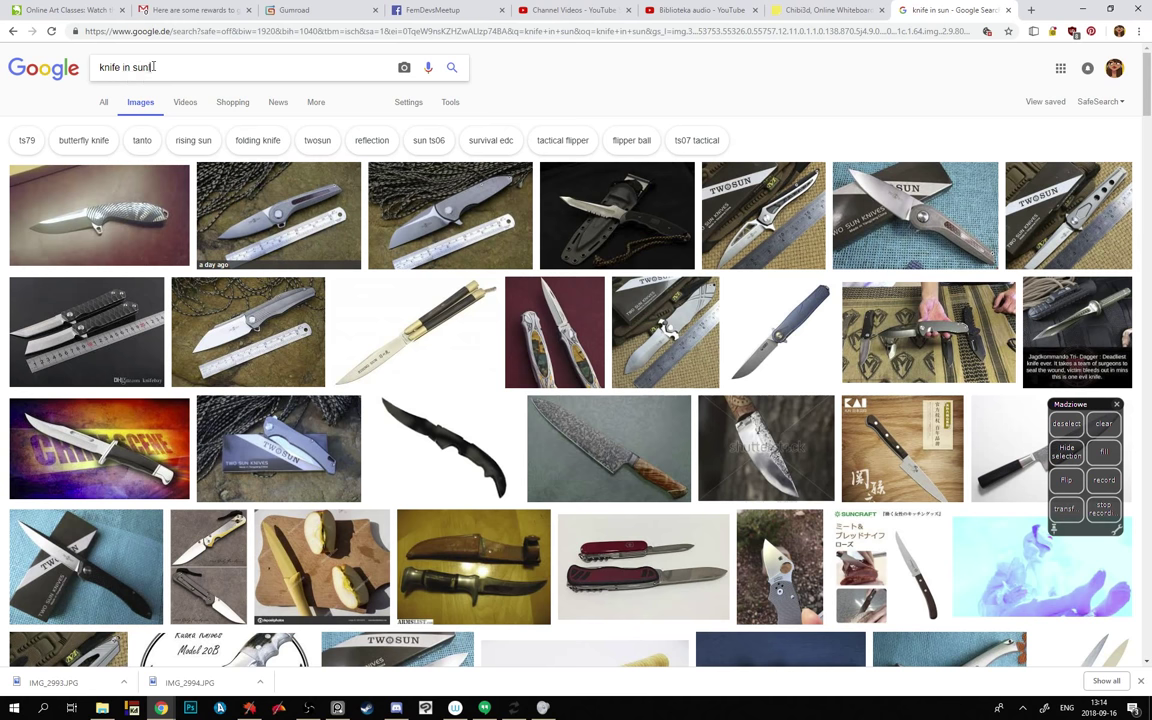
pyautogui.write('ghty')
pyautogui.press('Return')
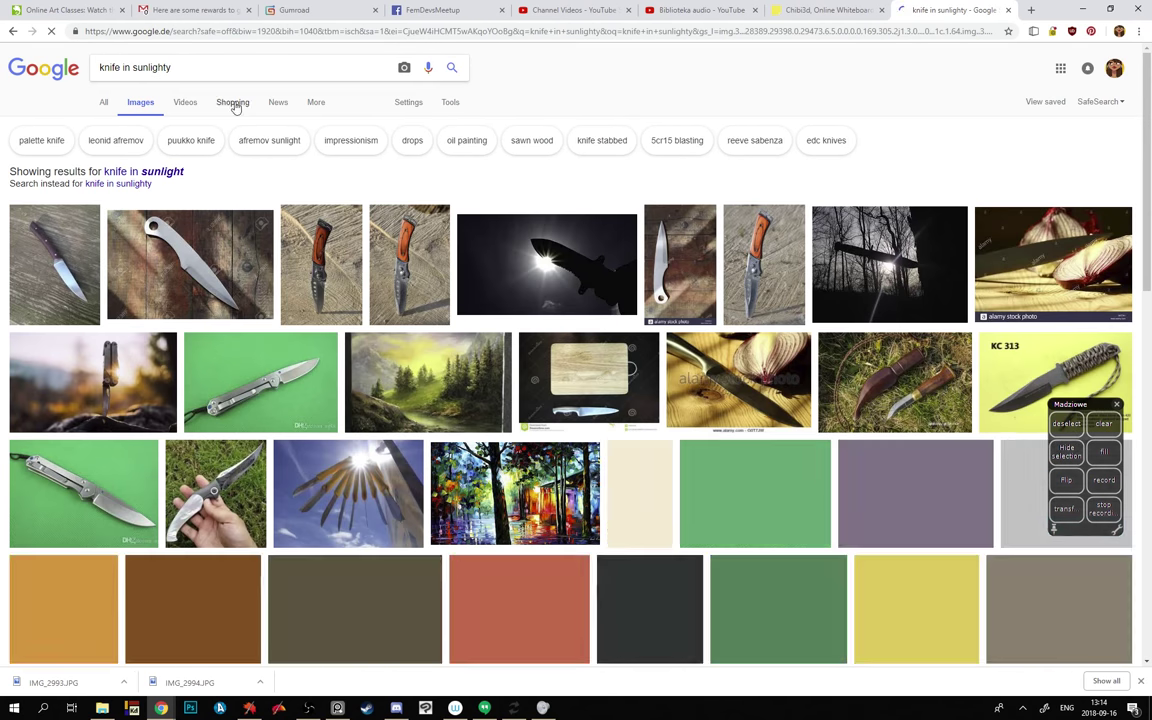
pyautogui.click(208, 64)
pyautogui.click(166, 176)
# - Browse the sunlit knife photos and preview the image of two Etna bread knives with light reflecting on the blades
pyautogui.scroll(-2, 674, 52)
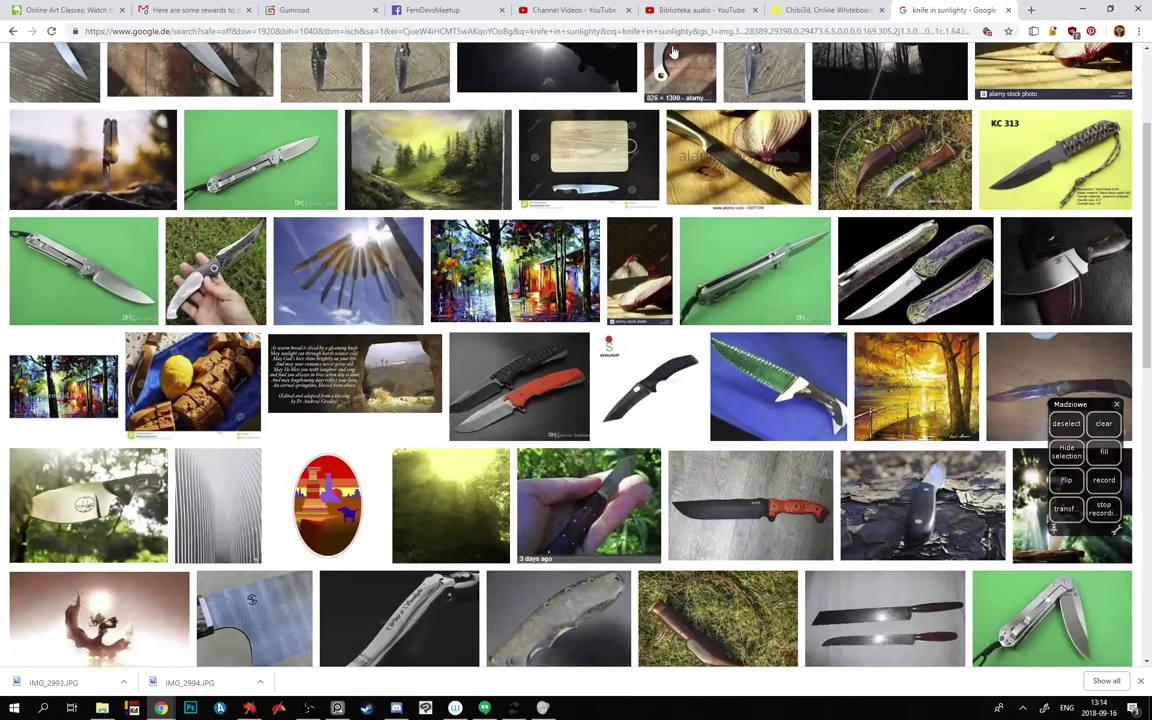
pyautogui.scroll(-2, 674, 52)
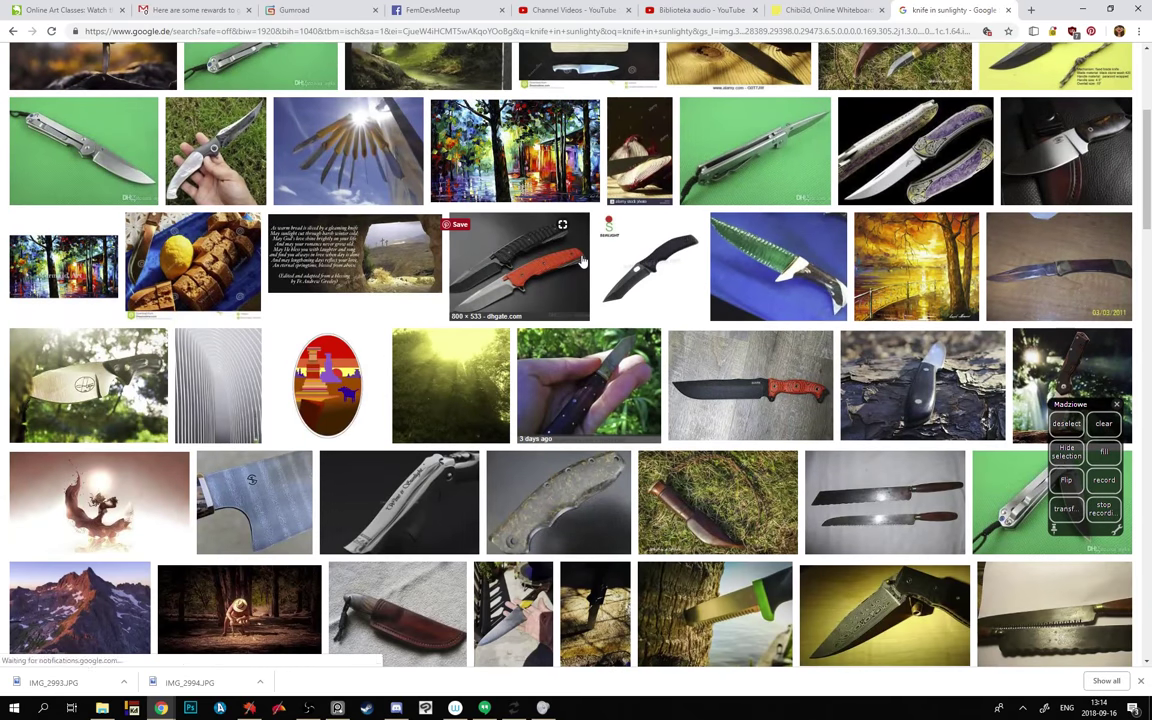
pyautogui.scroll(-3, 583, 262)
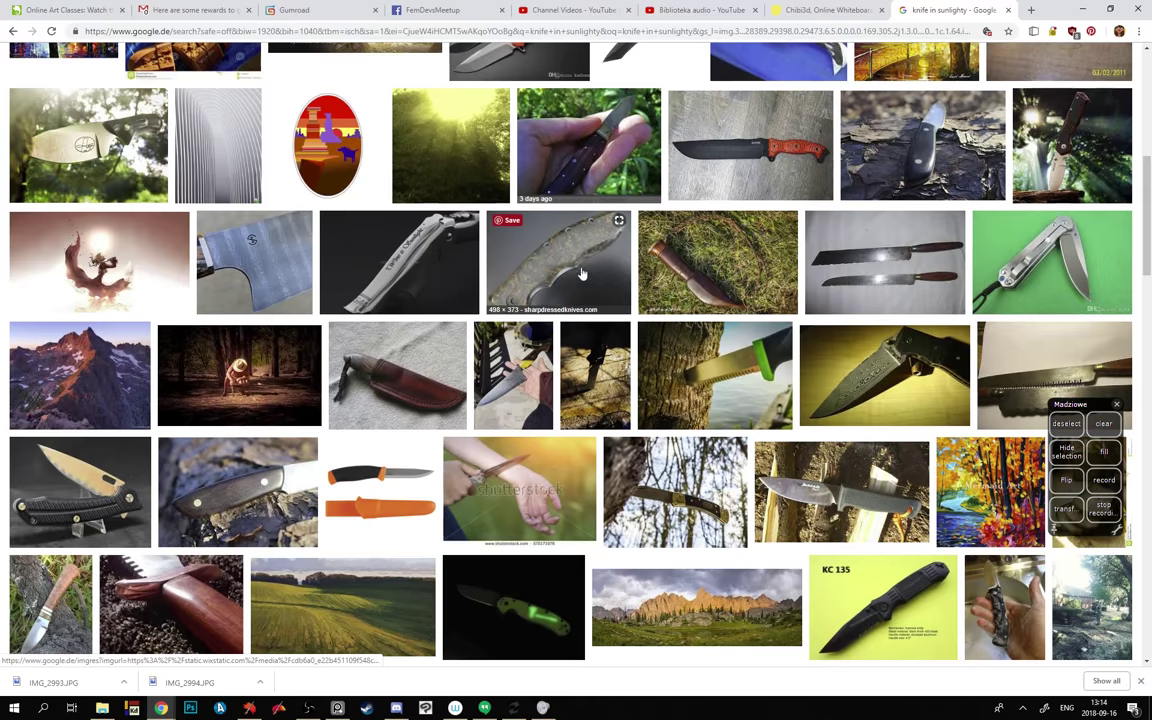
pyautogui.scroll(-3, 583, 273)
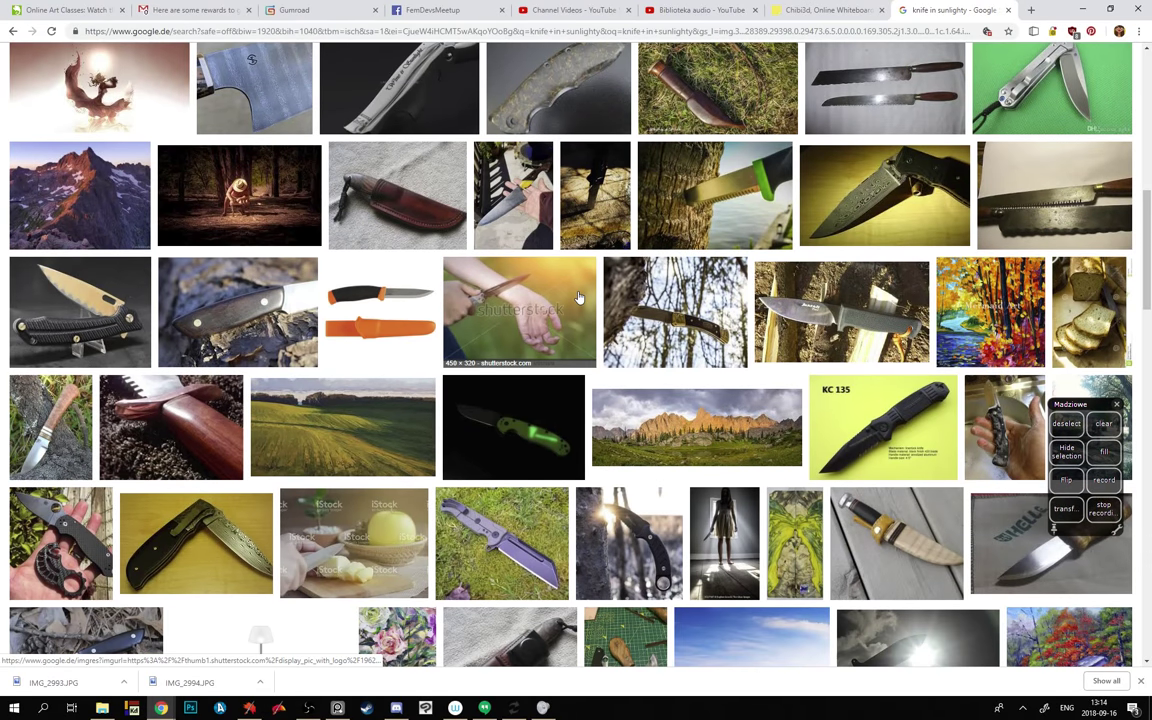
pyautogui.scroll(-3, 583, 300)
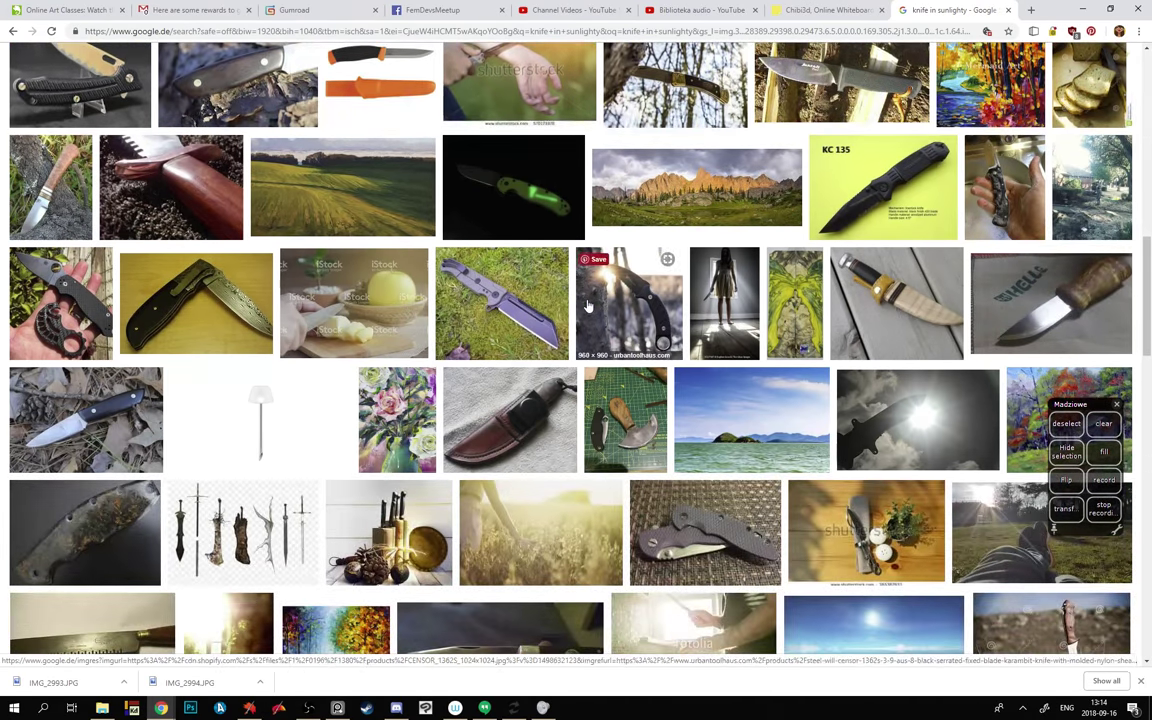
pyautogui.scroll(-3, 588, 305)
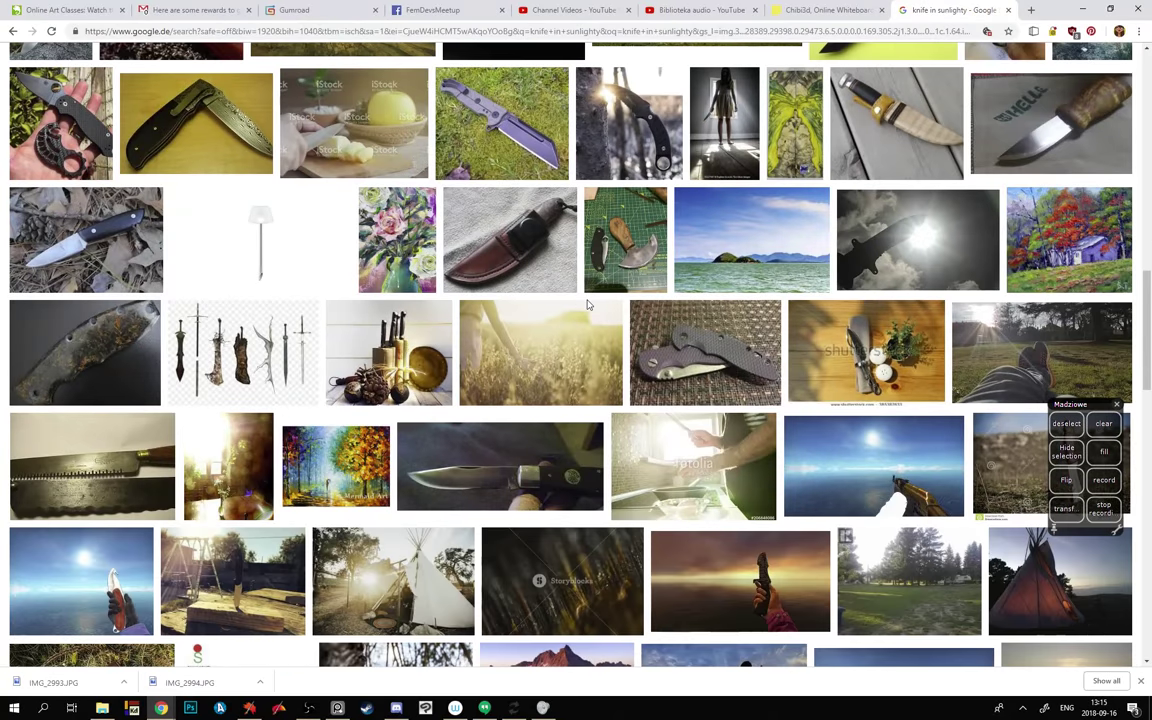
pyautogui.scroll(-3, 588, 305)
pyautogui.scroll(-15, 588, 305)
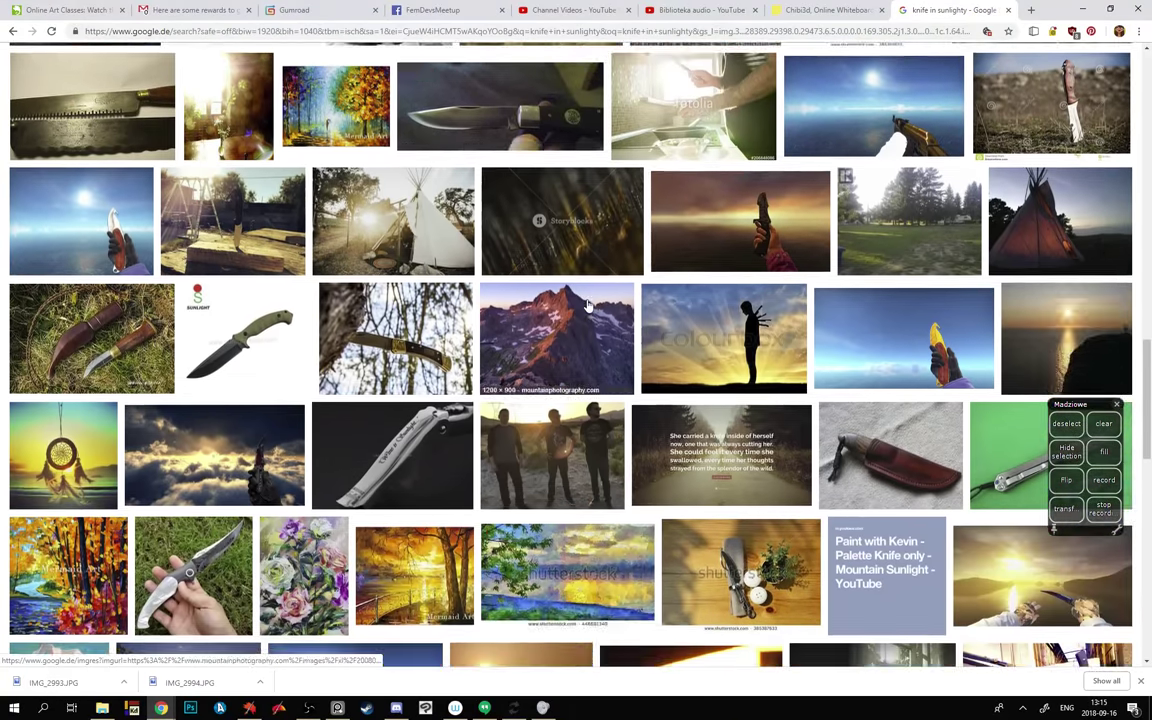
pyautogui.scroll(-1, 589, 297)
pyautogui.scroll(-5, 615, 316)
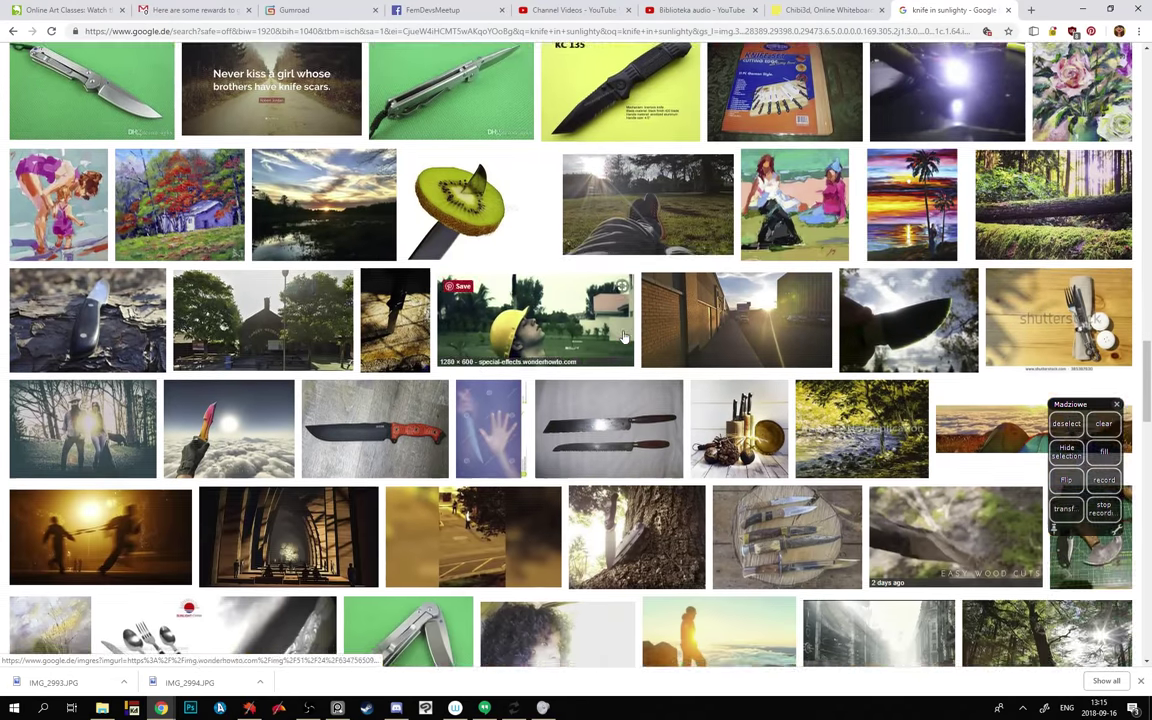
pyautogui.scroll(-2, 620, 336)
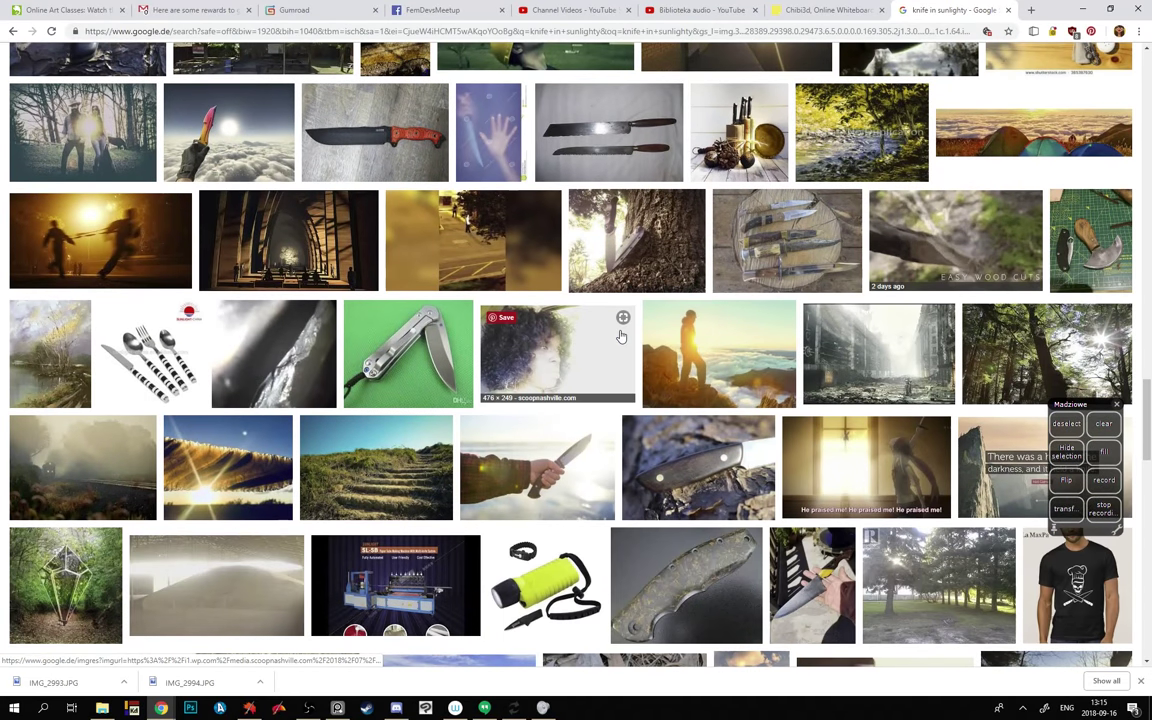
pyautogui.click(608, 160)
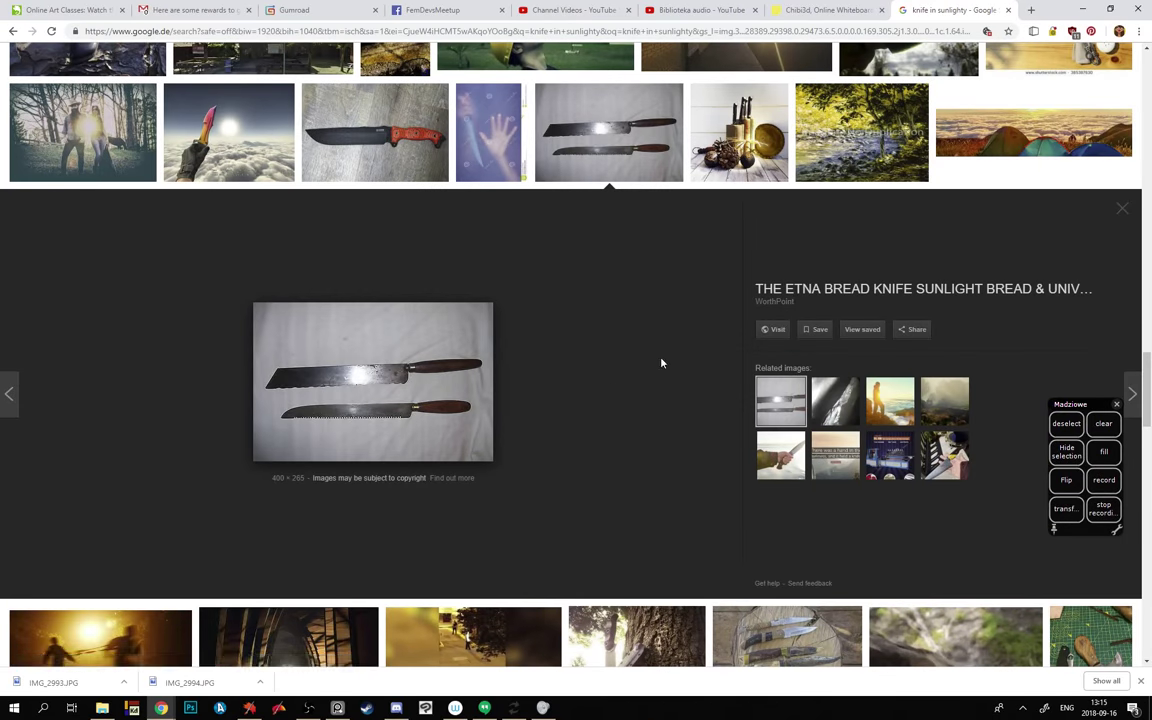
# - Look through the remaining sunlit knife photos further down the image results
pyautogui.scroll(-10, 661, 363)
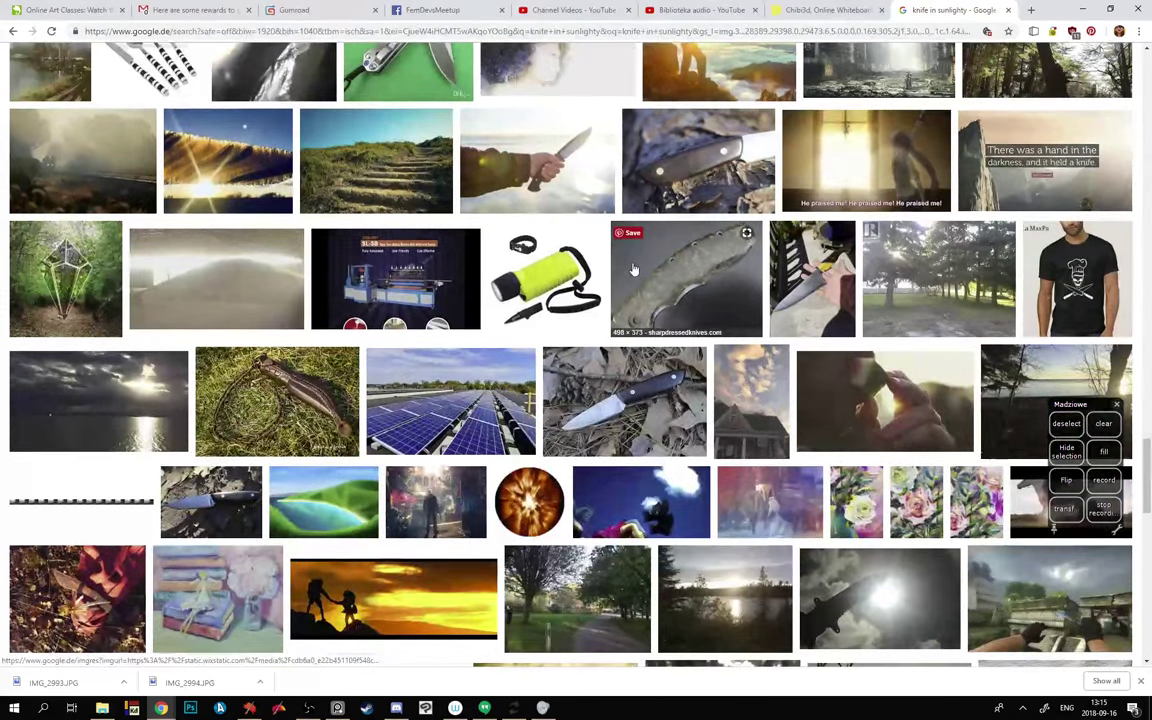
pyautogui.scroll(-5, 633, 270)
pyautogui.scroll(-4, 627, 300)
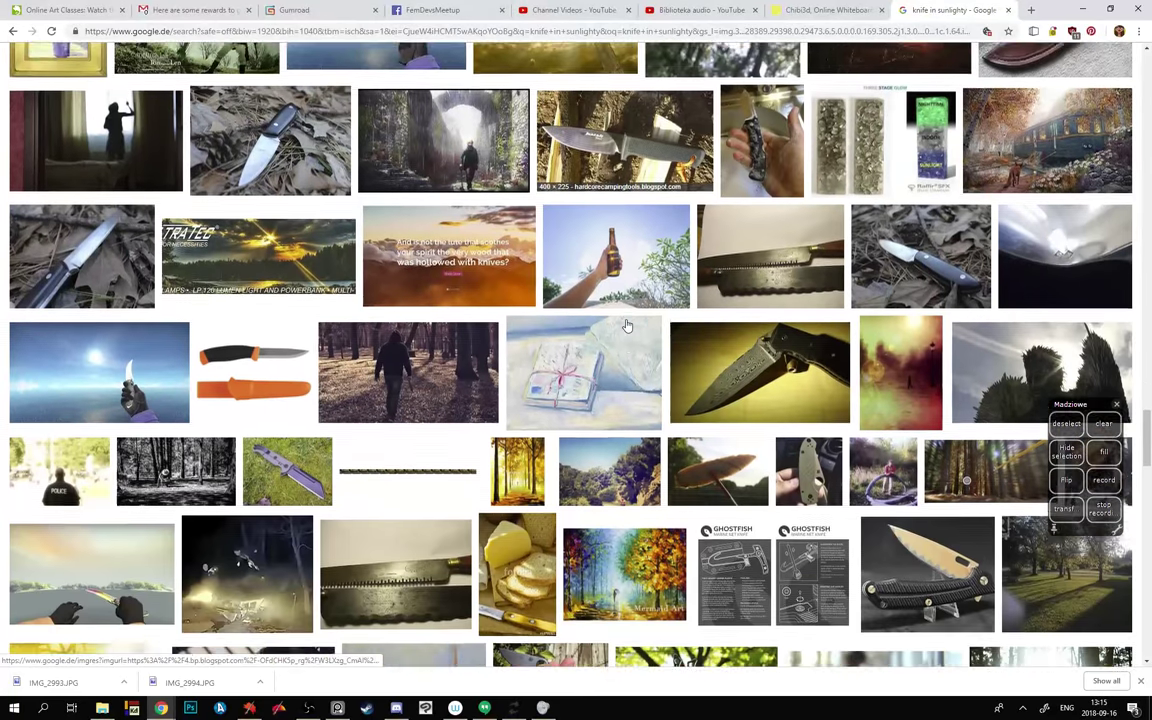
pyautogui.scroll(-6, 627, 325)
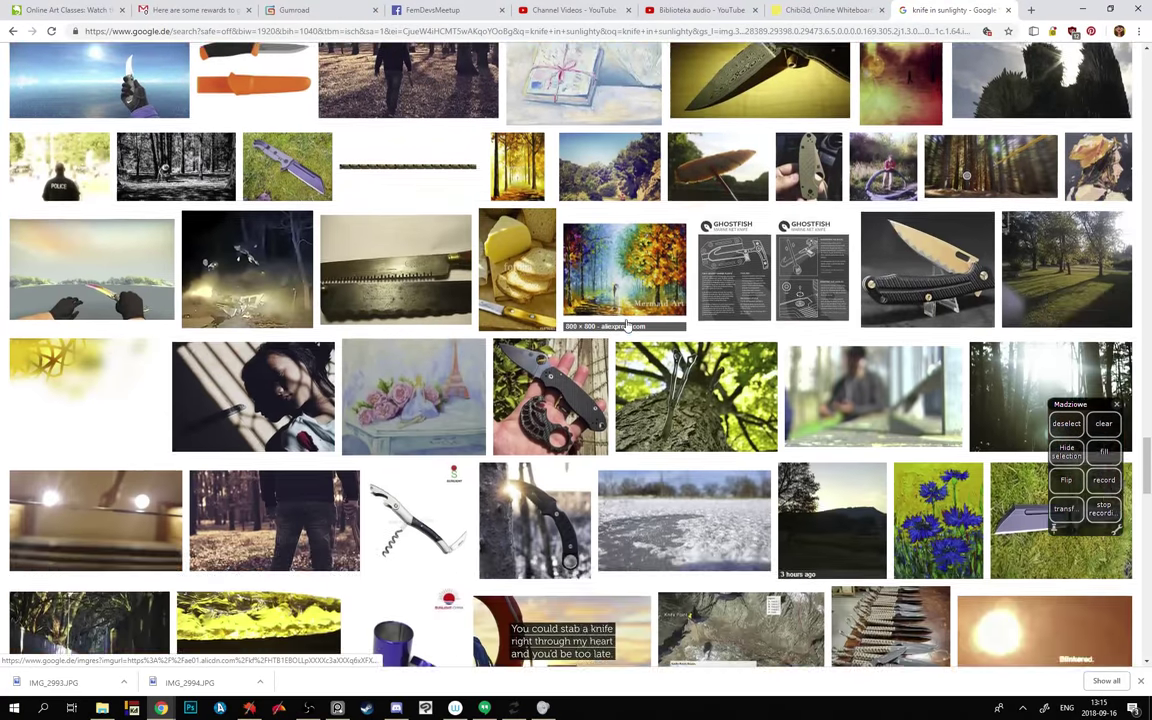
pyautogui.scroll(-2, 660, 410)
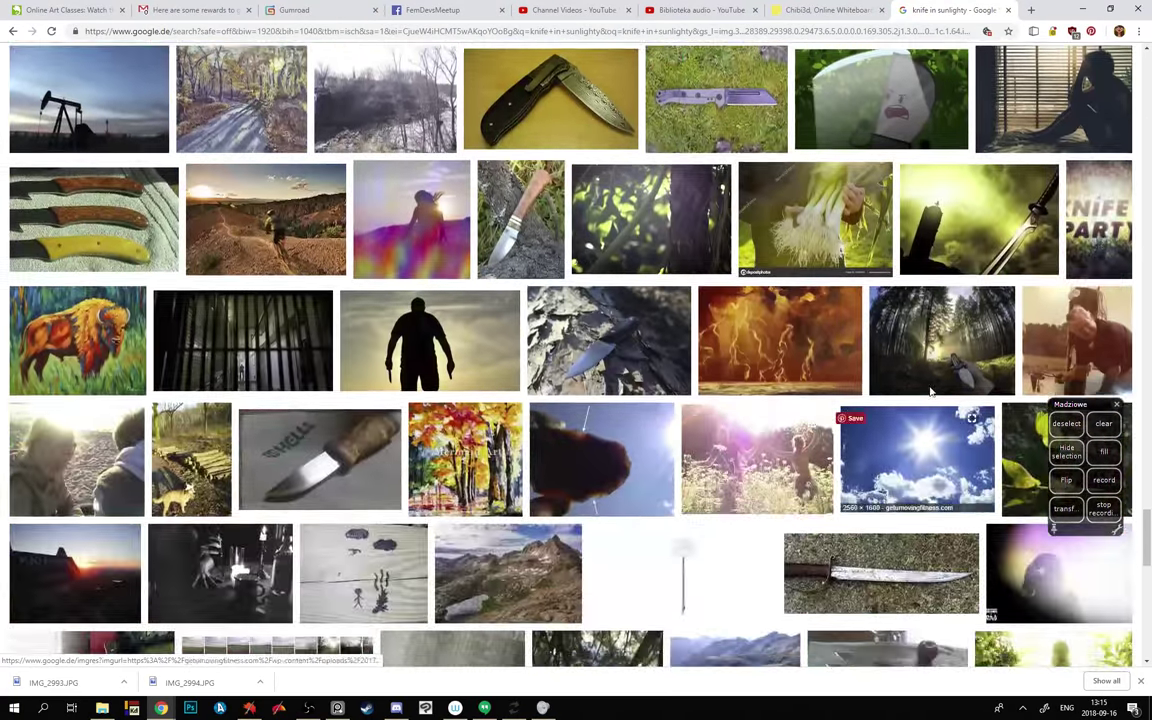
# - Search images for "sword in sunlight" and compare the sword photos, previewing the SBG Sword Forum image of a curved blade on purple cloth
pyautogui.moveTo(1144, 555); pyautogui.dragTo(1144, 85)
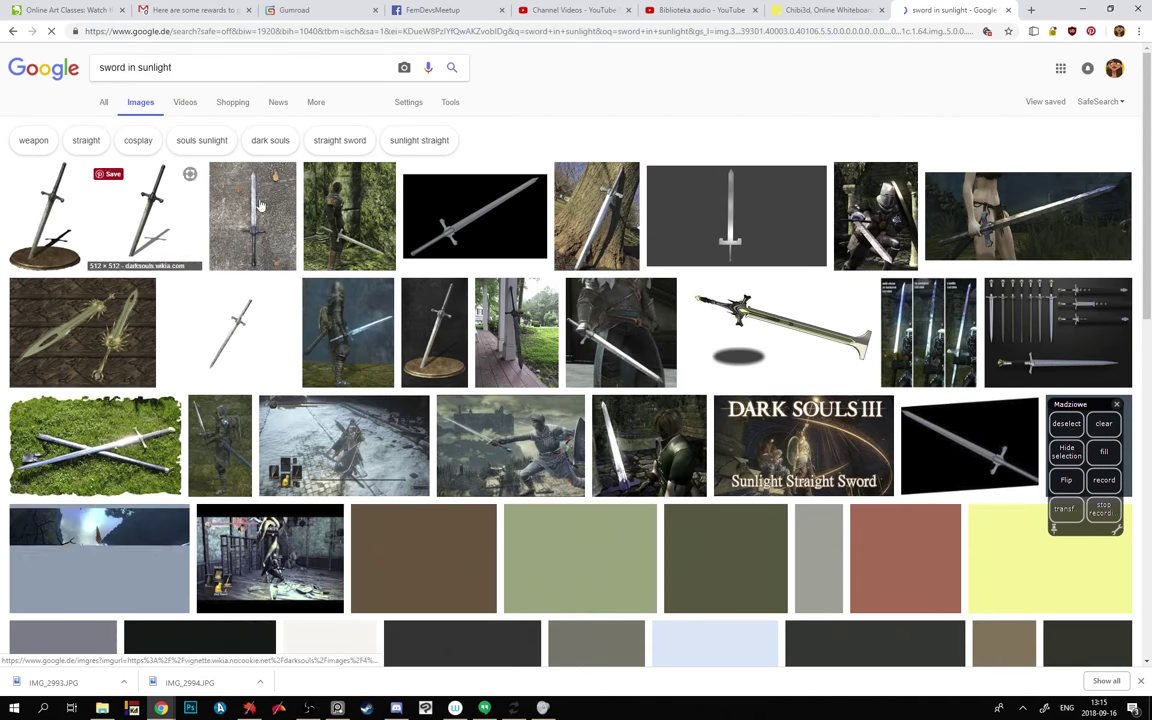
pyautogui.scroll(-2, 675, 78)
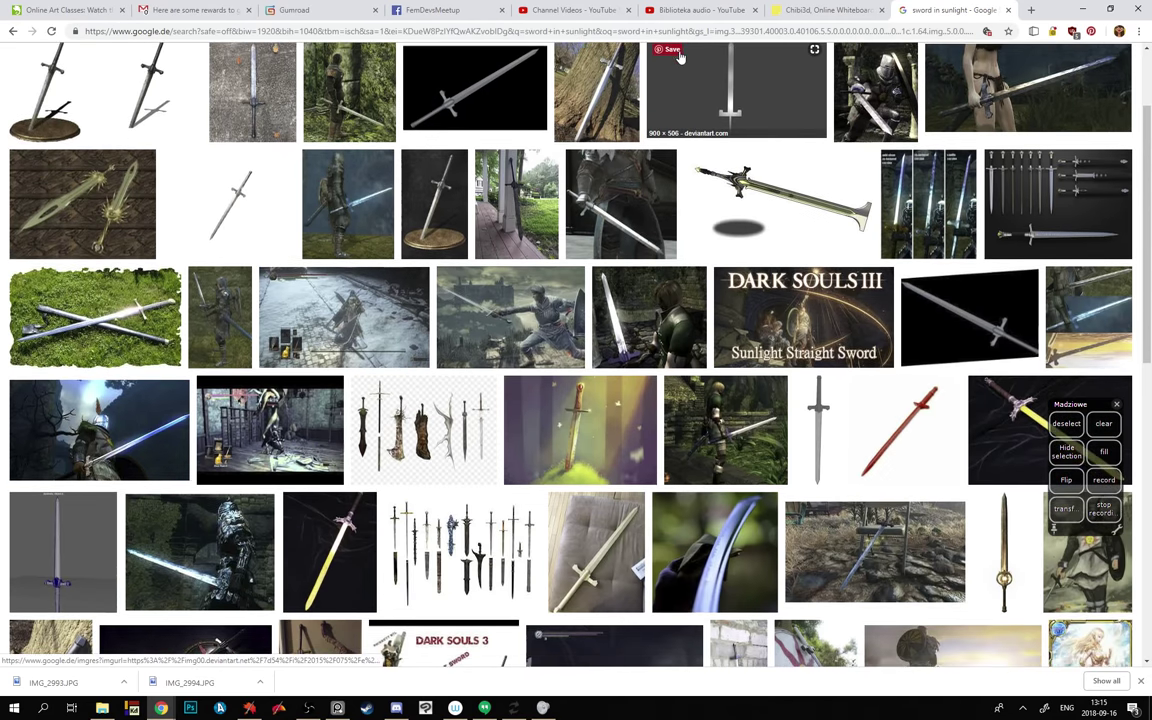
pyautogui.scroll(-4, 672, 83)
pyautogui.scroll(-1, 672, 83)
pyautogui.scroll(-3, 586, 315)
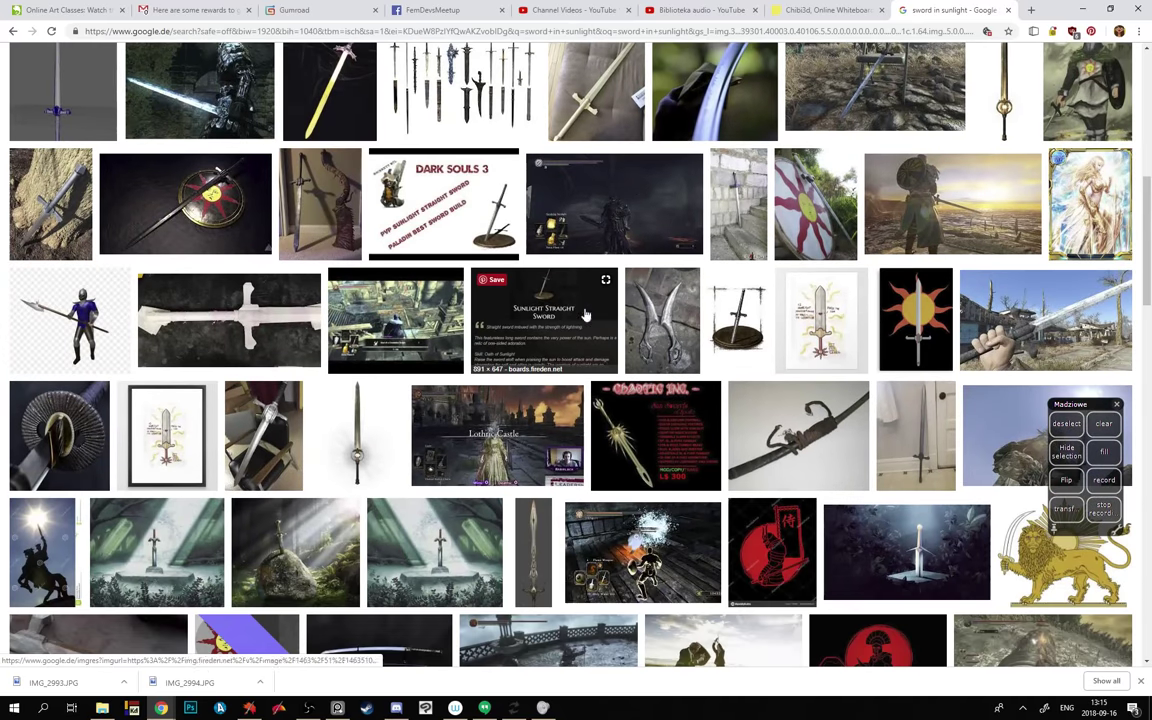
pyautogui.scroll(-1, 586, 315)
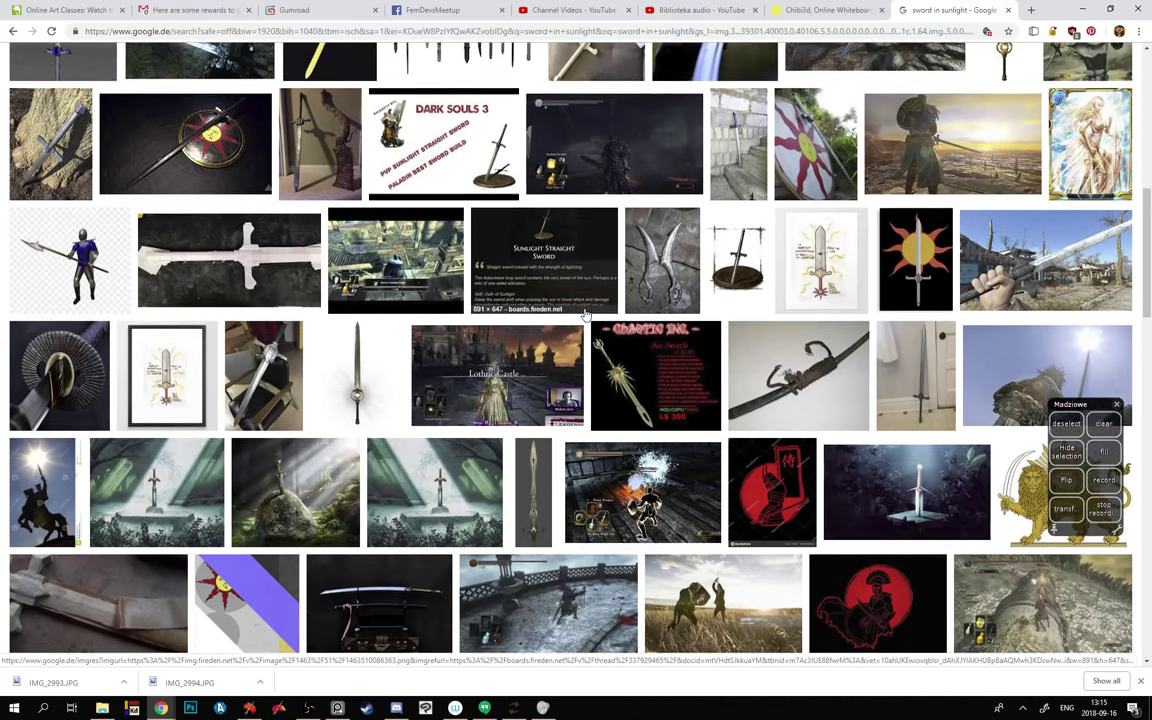
pyautogui.scroll(-3, 586, 315)
pyautogui.scroll(-6, 586, 318)
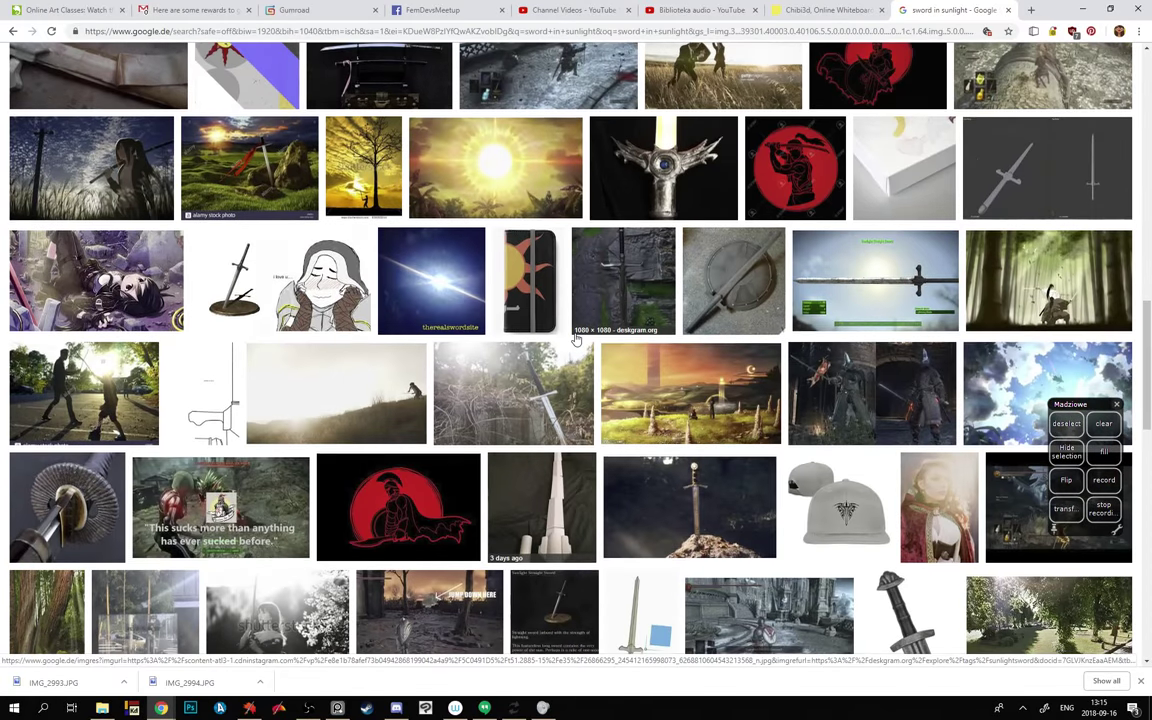
pyautogui.scroll(-7, 575, 340)
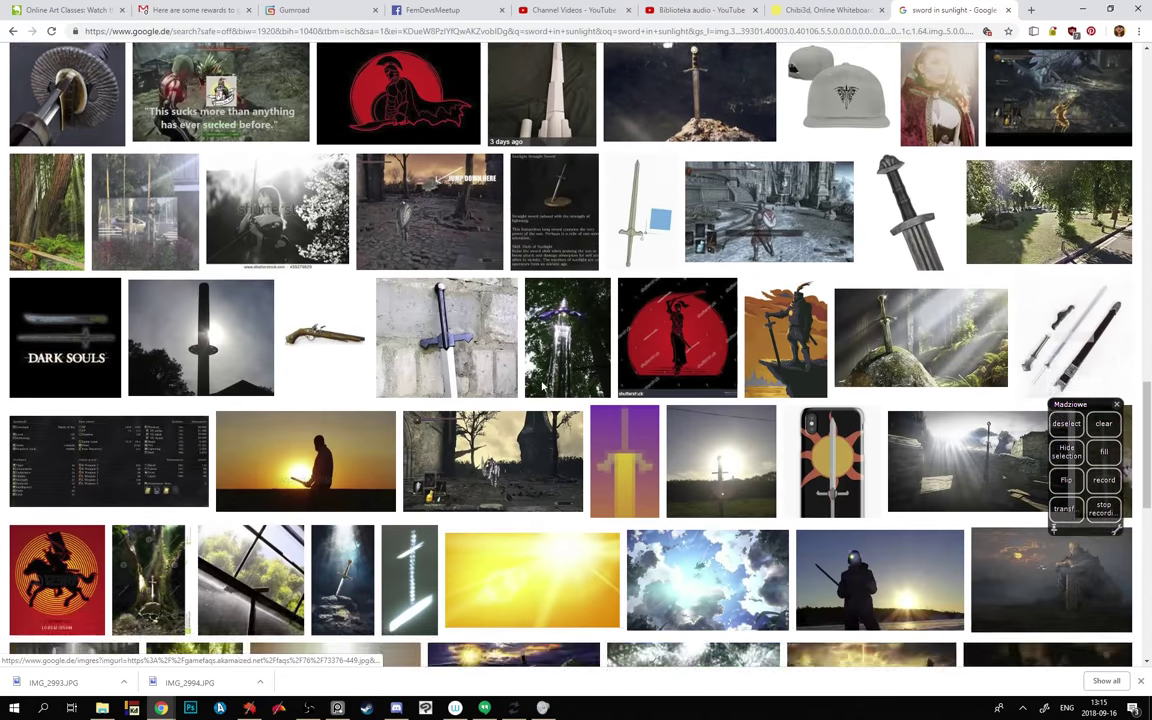
pyautogui.scroll(-7, 545, 389)
pyautogui.scroll(-4, 568, 343)
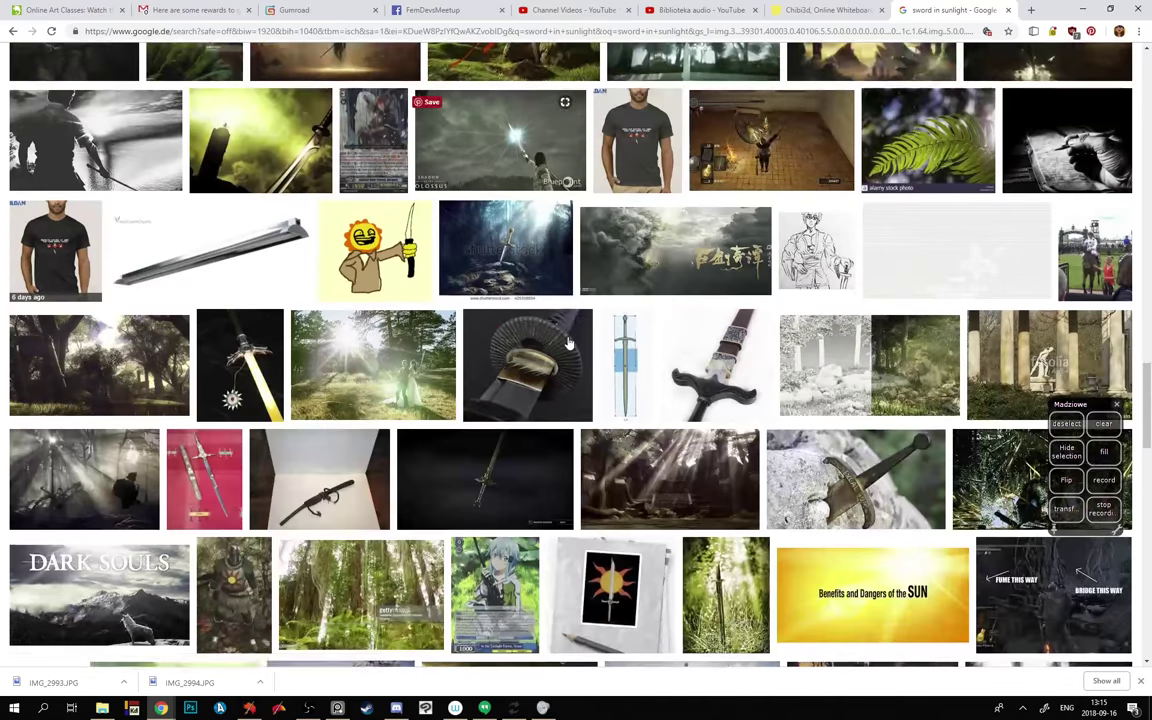
pyautogui.scroll(-5, 560, 380)
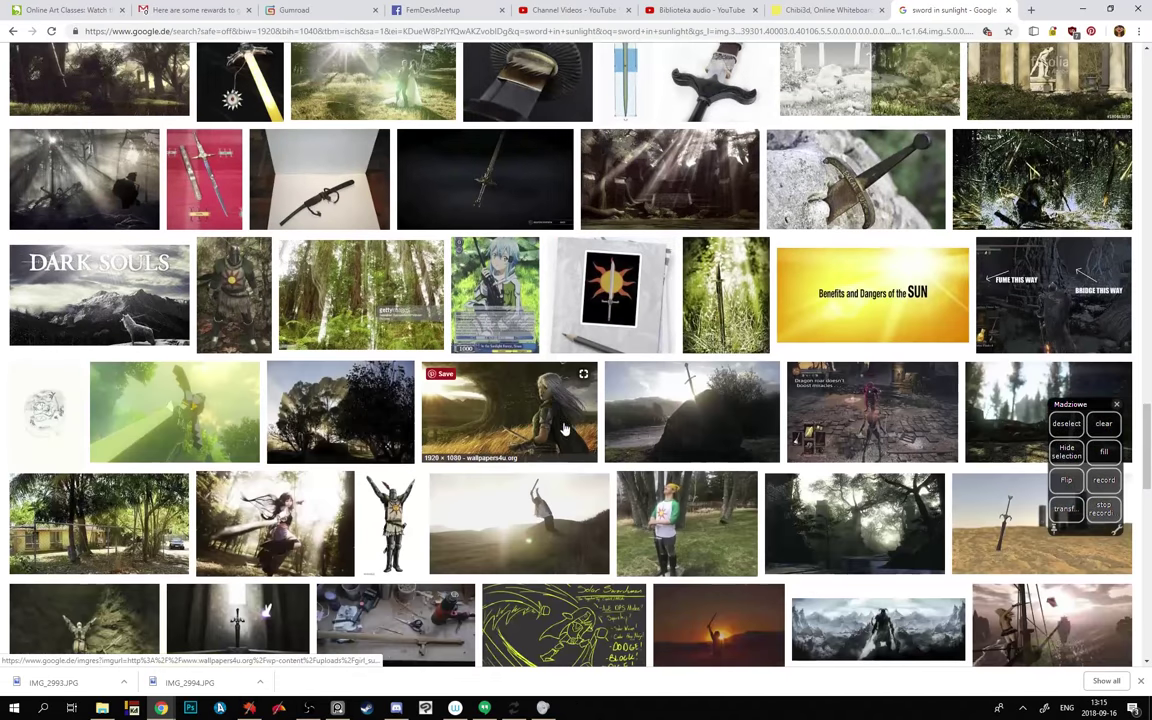
pyautogui.scroll(-3, 565, 422)
pyautogui.scroll(-4, 566, 422)
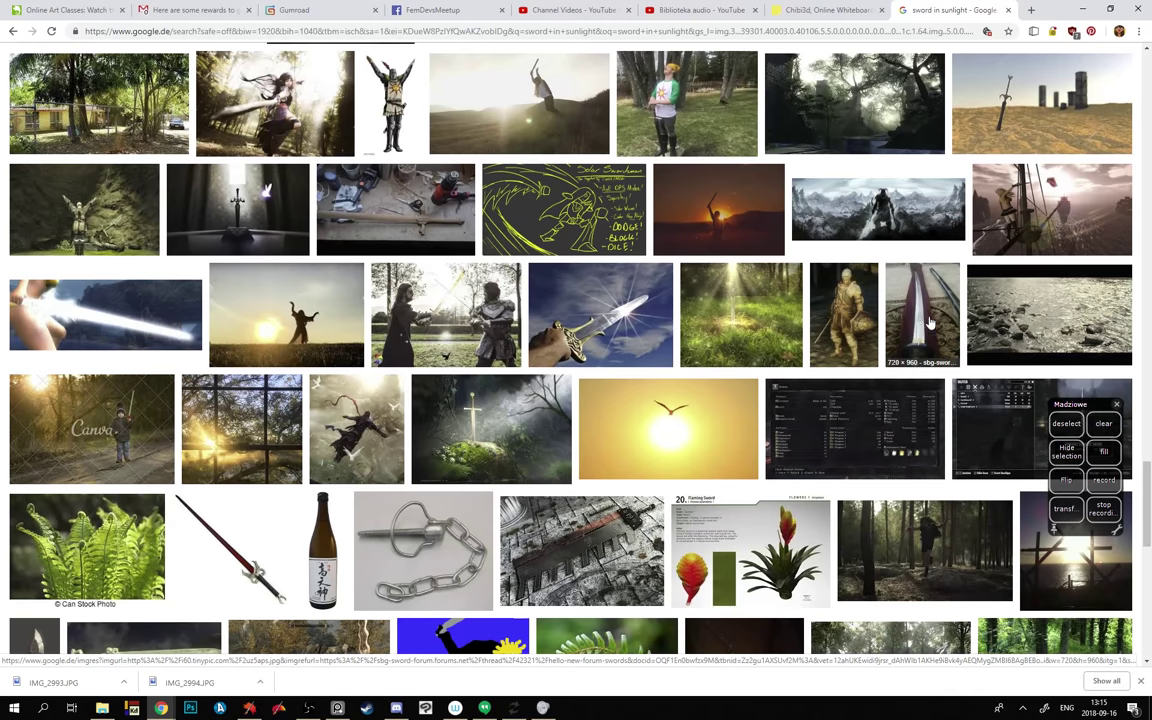
pyautogui.click(929, 327)
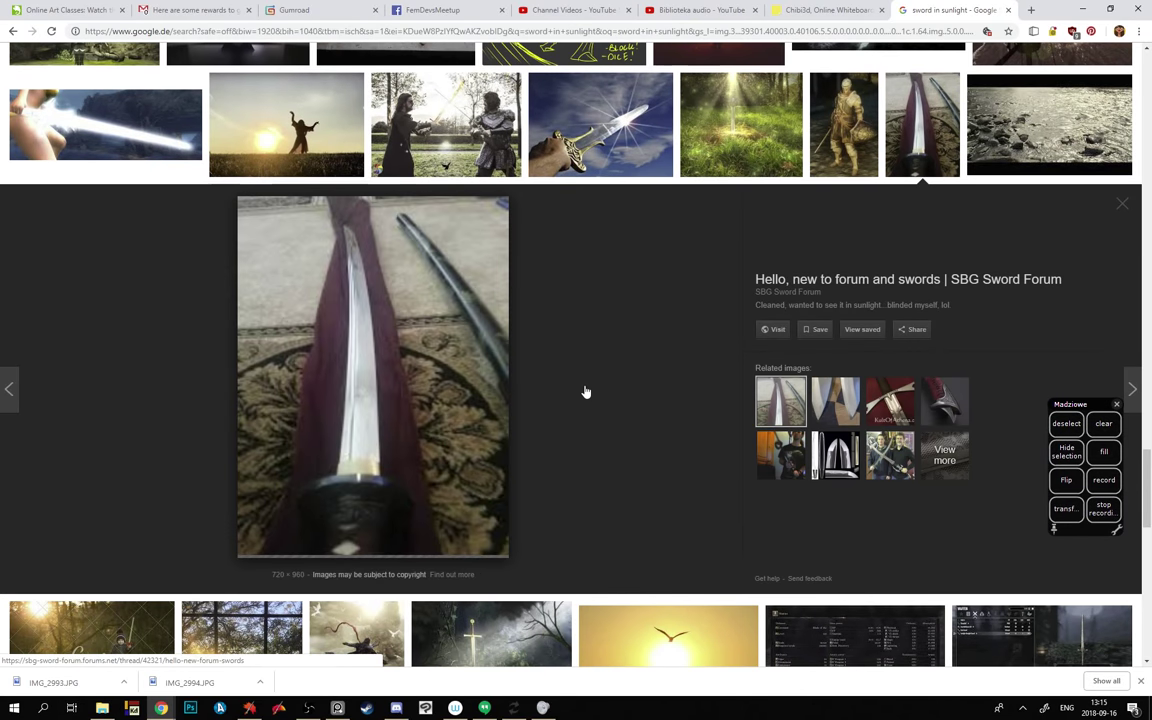
pyautogui.scroll(-5, 586, 391)
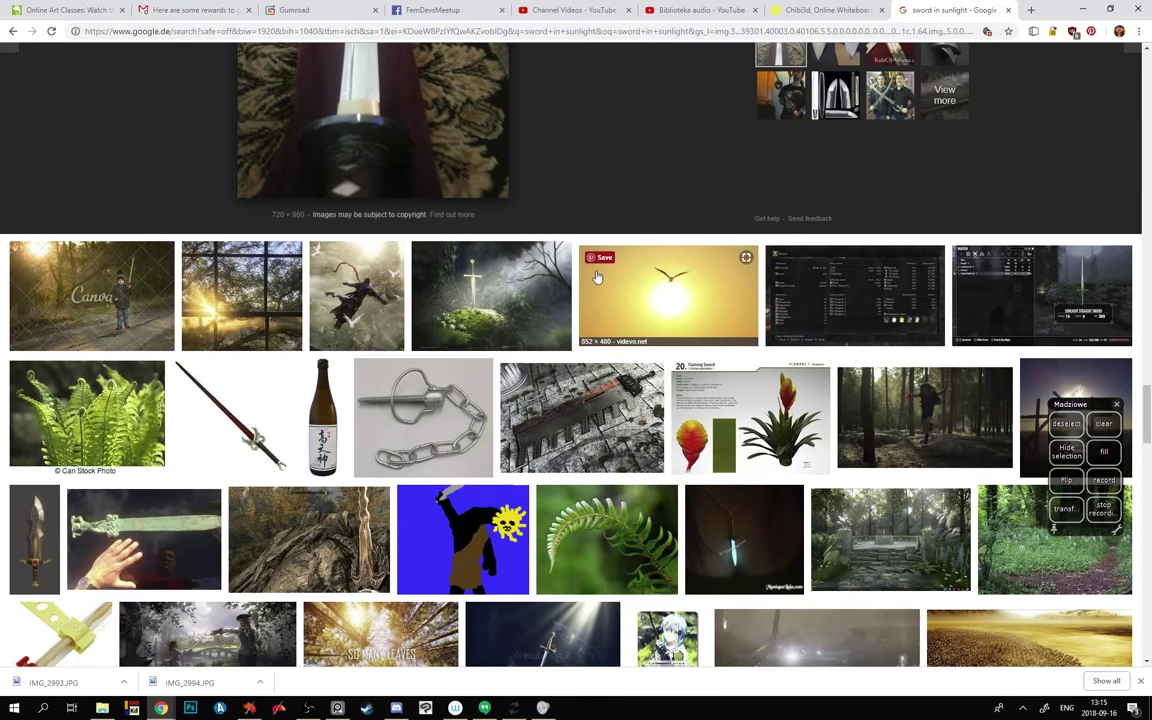
# - Look through the remaining "sword in sunlight" images down to the end of the results
pyautogui.scroll(-5, 640, 230)
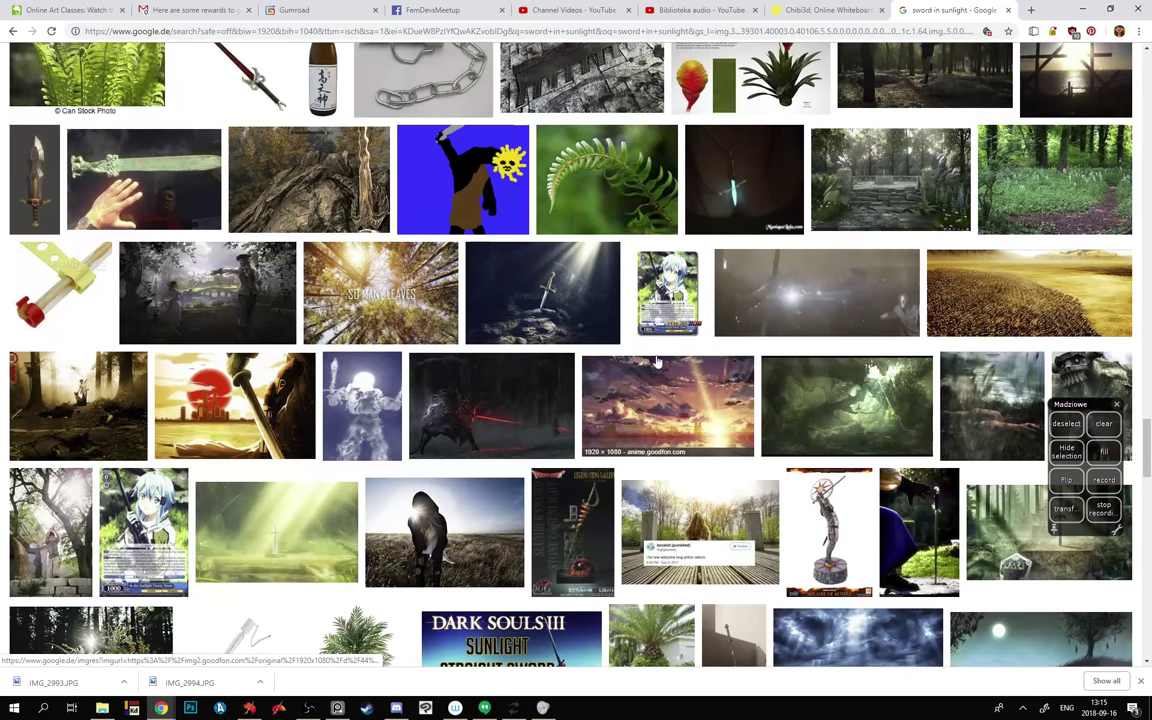
pyautogui.scroll(-6, 648, 385)
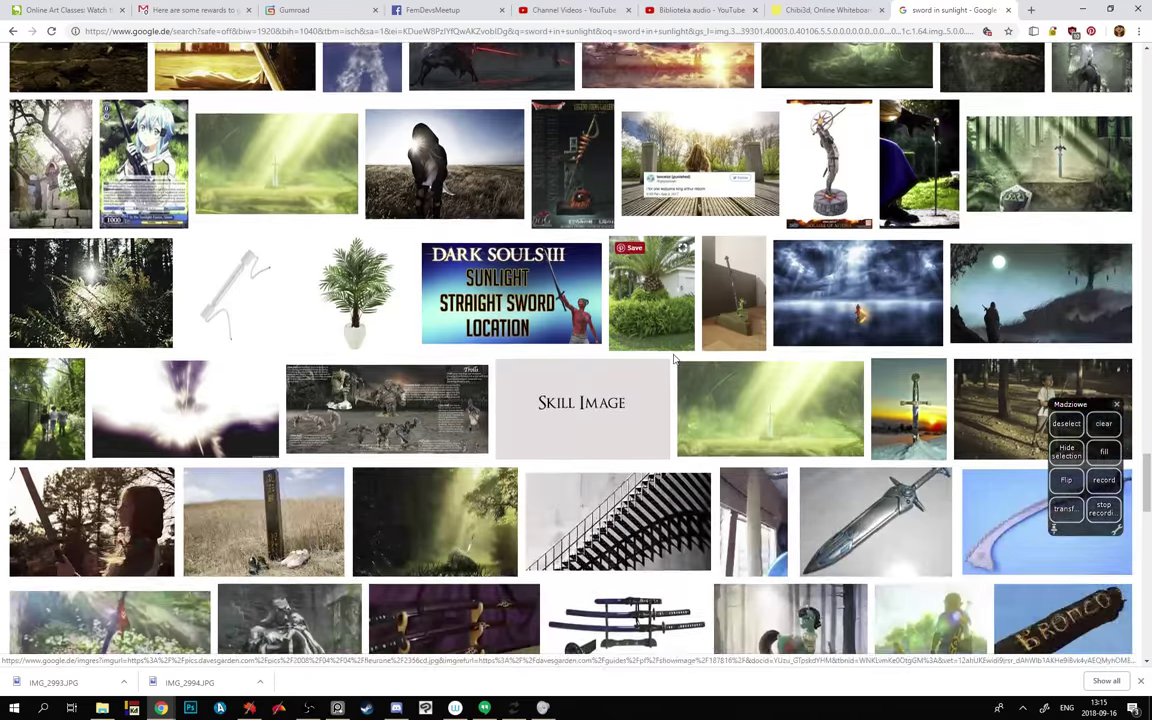
pyautogui.scroll(-5, 675, 360)
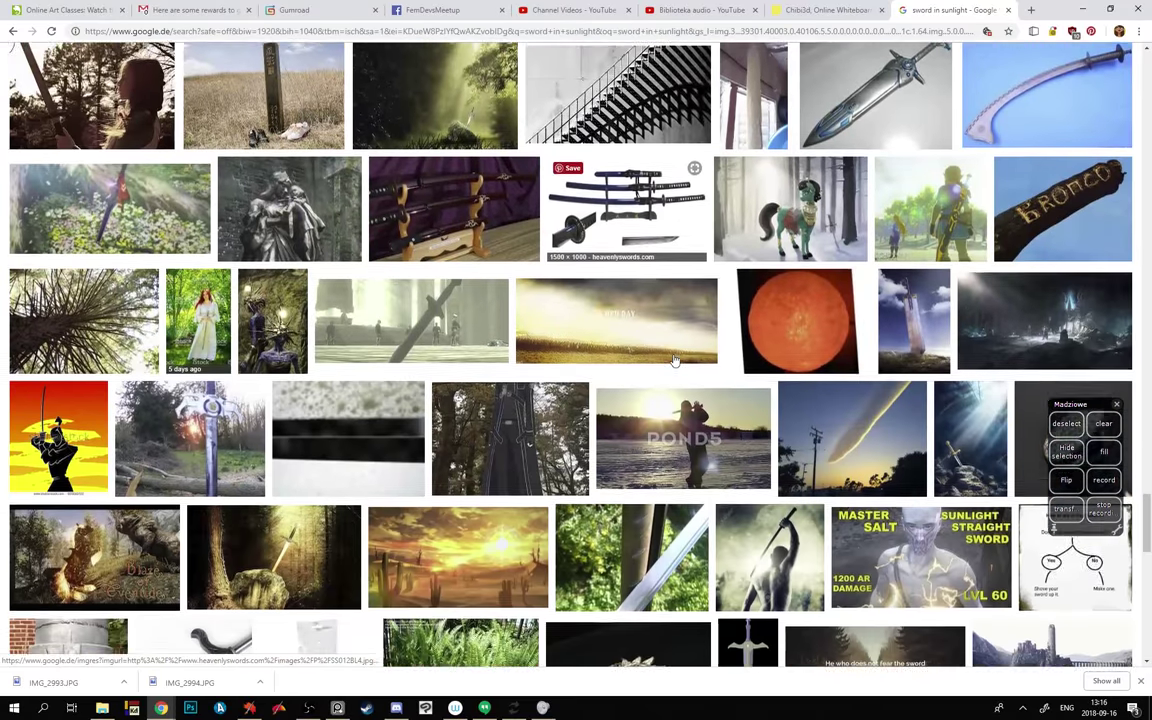
pyautogui.scroll(-7, 675, 360)
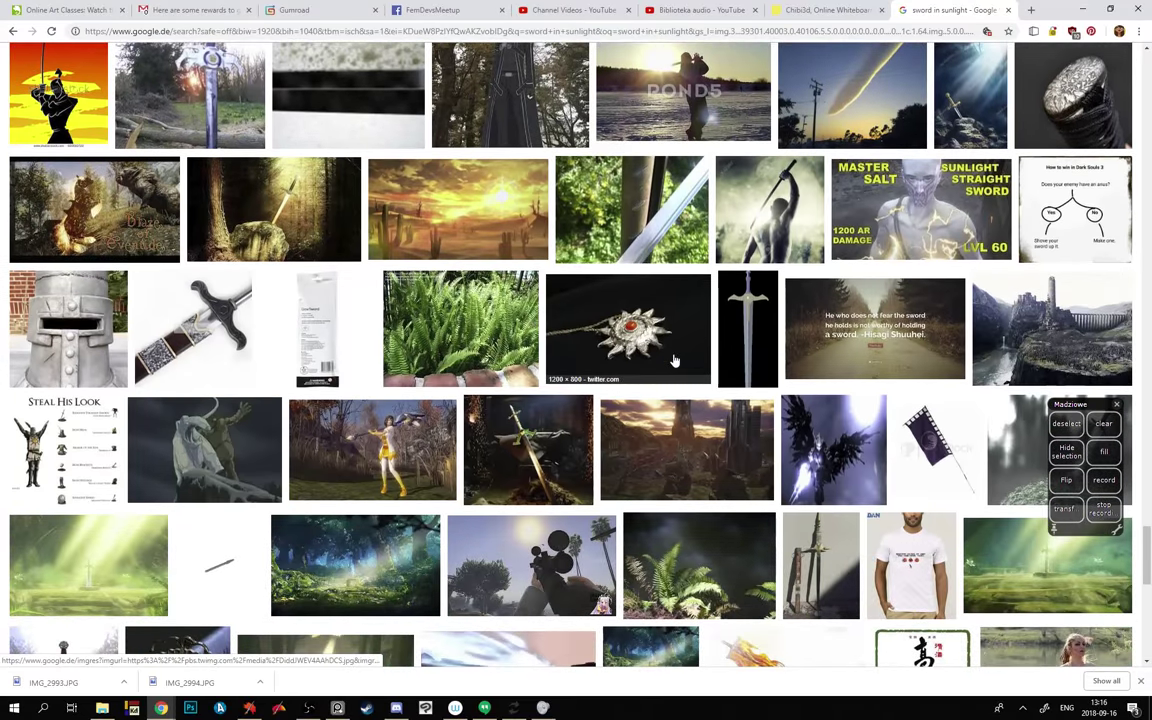
pyautogui.scroll(-7, 674, 360)
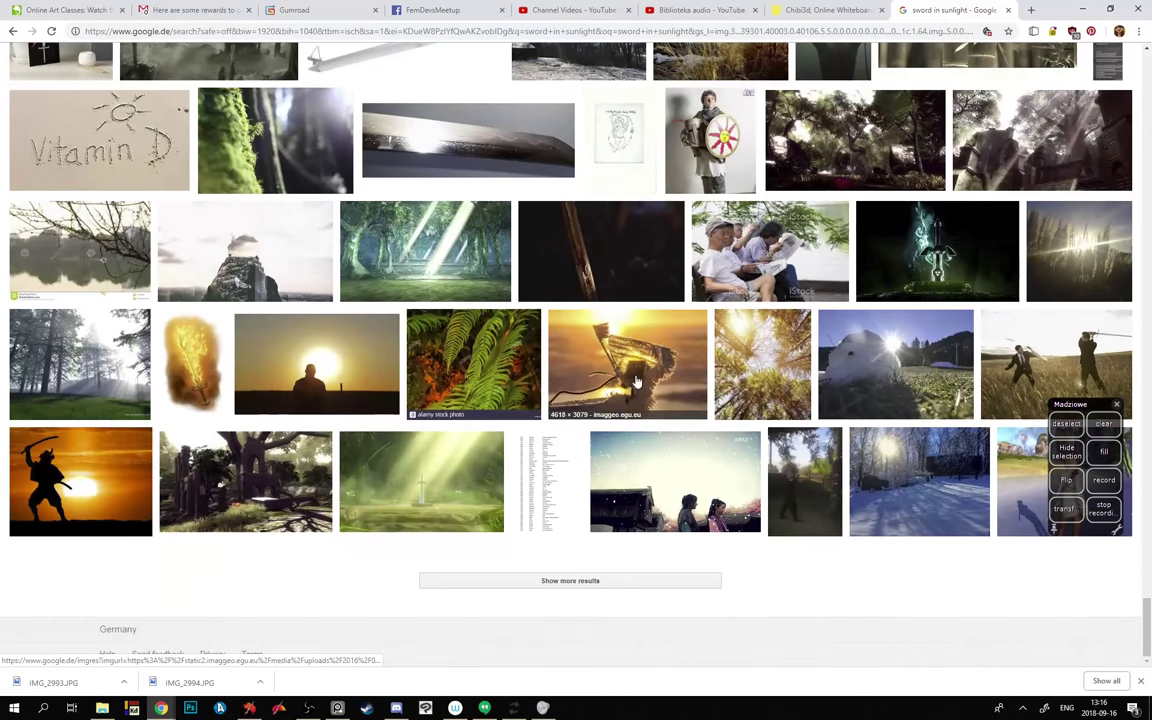
pyautogui.middleClick(805, 577)
# - Search images for "sword" and preview the AliExpress photo of the curved elf king sword beside its scabbard
pyautogui.scroll(20, 805, 577)
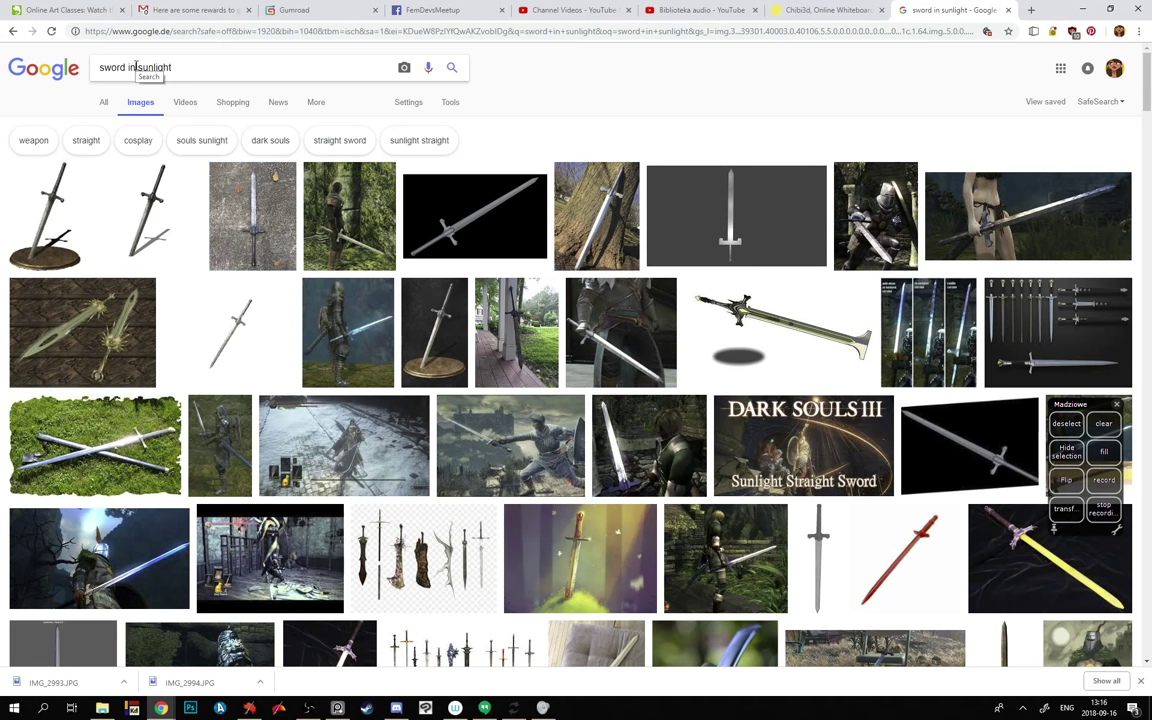
pyautogui.moveTo(129, 67); pyautogui.dragTo(391, 103)
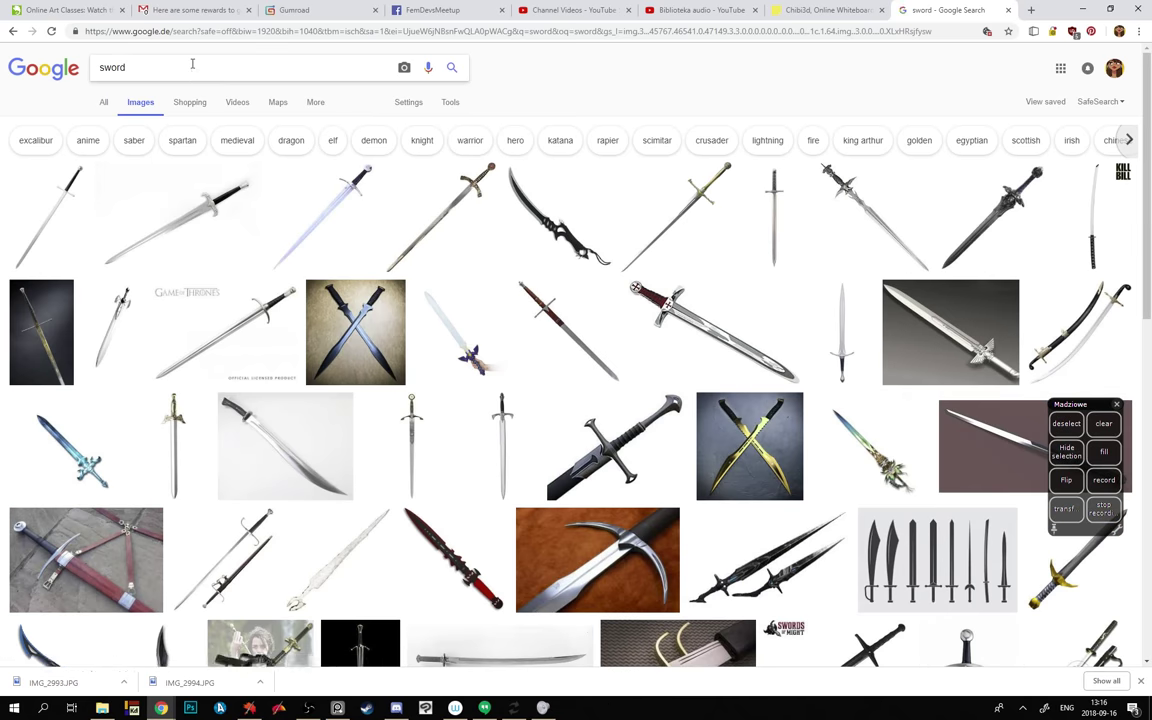
pyautogui.scroll(-10, 488, 300)
pyautogui.scroll(-10, 488, 300)
pyautogui.scroll(2, 488, 300)
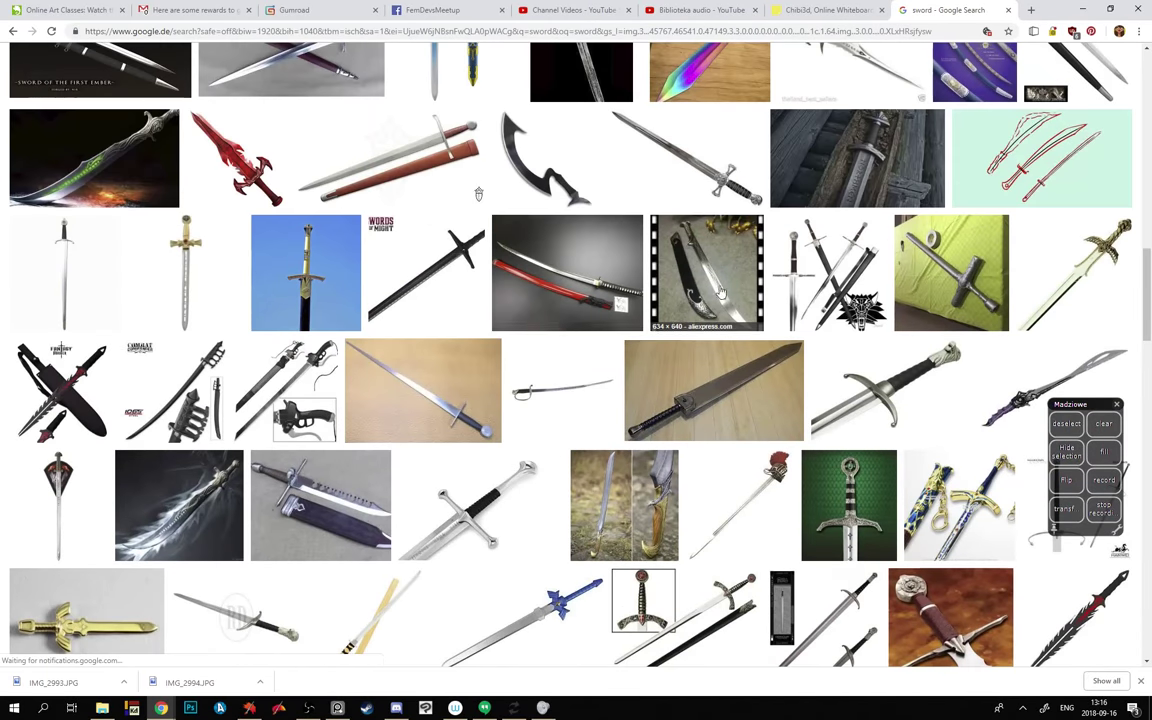
pyautogui.click(720, 291)
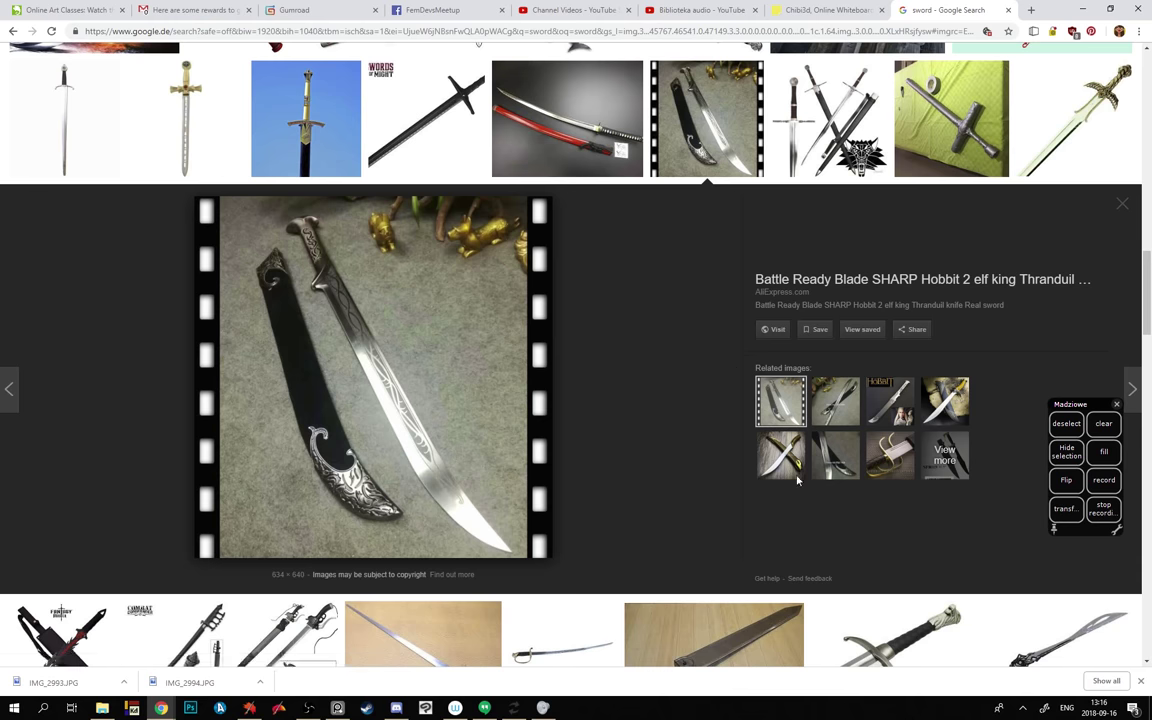
pyautogui.scroll(-7, 746, 309)
# - Change the image search to "sword day" and look through the sword photos for a blade reflecting sunlight
pyautogui.scroll(20, 686, 432)
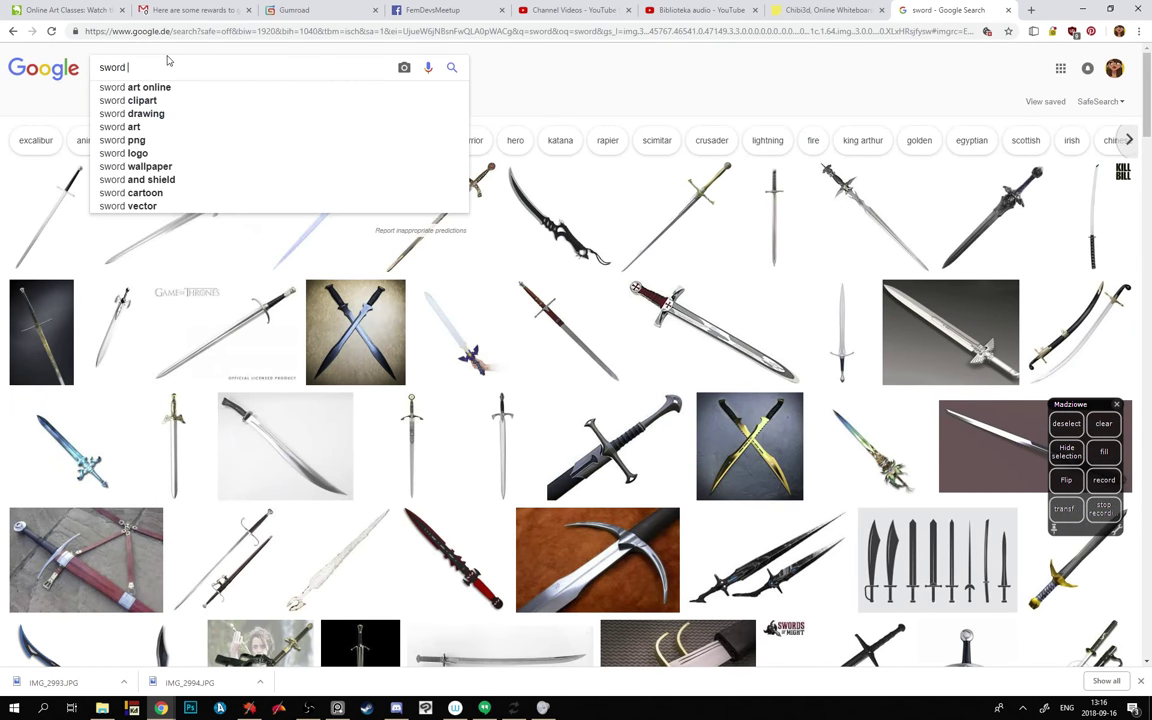
pyautogui.write('day')
pyautogui.press('Return')
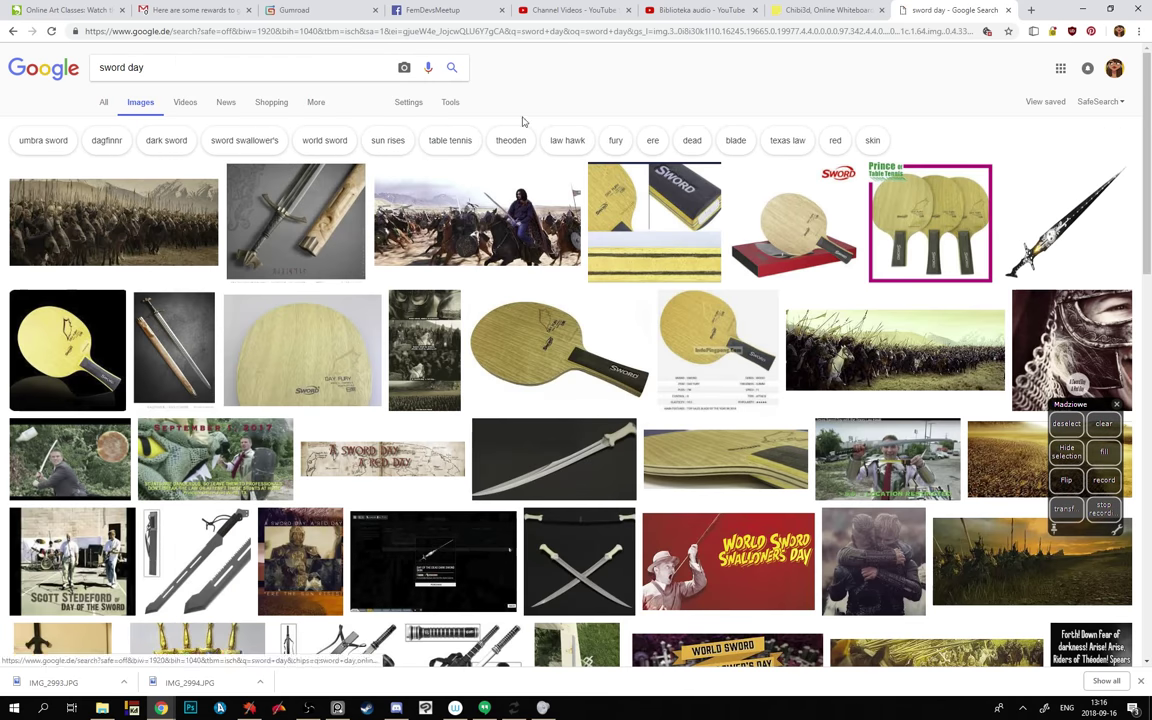
pyautogui.scroll(-3, 522, 69)
pyautogui.scroll(-1, 522, 75)
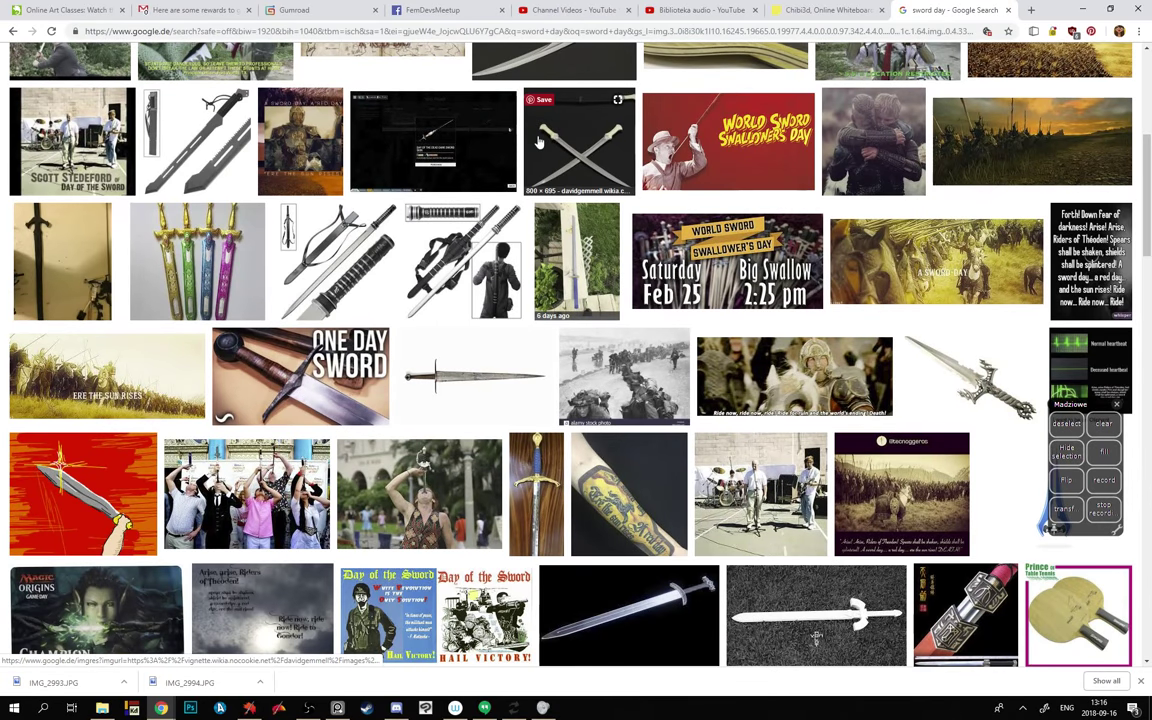
pyautogui.scroll(-2, 470, 180)
pyautogui.scroll(-4, 457, 218)
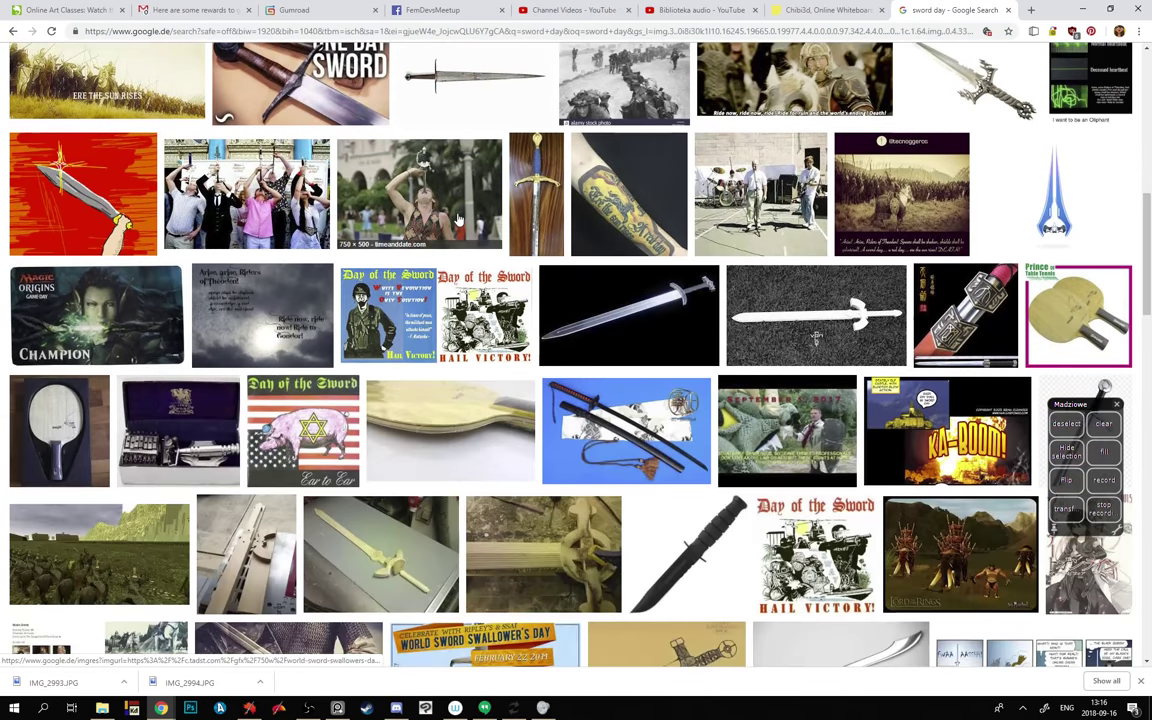
pyautogui.scroll(-8, 457, 218)
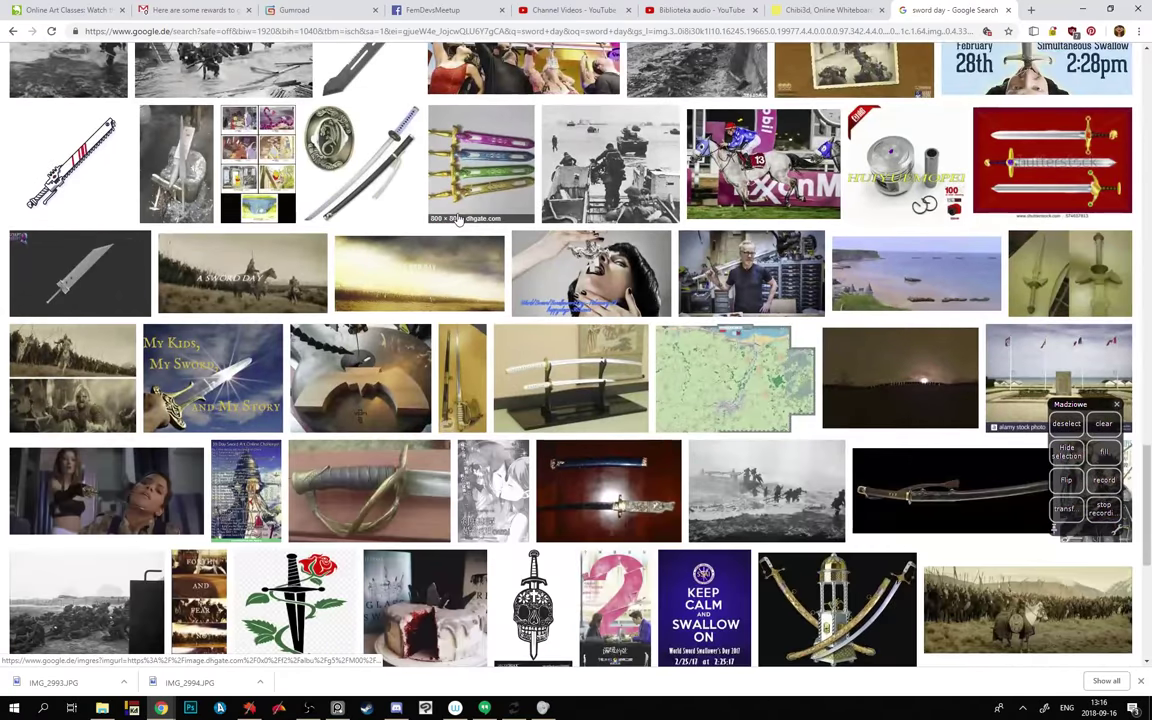
pyautogui.scroll(-2, 457, 218)
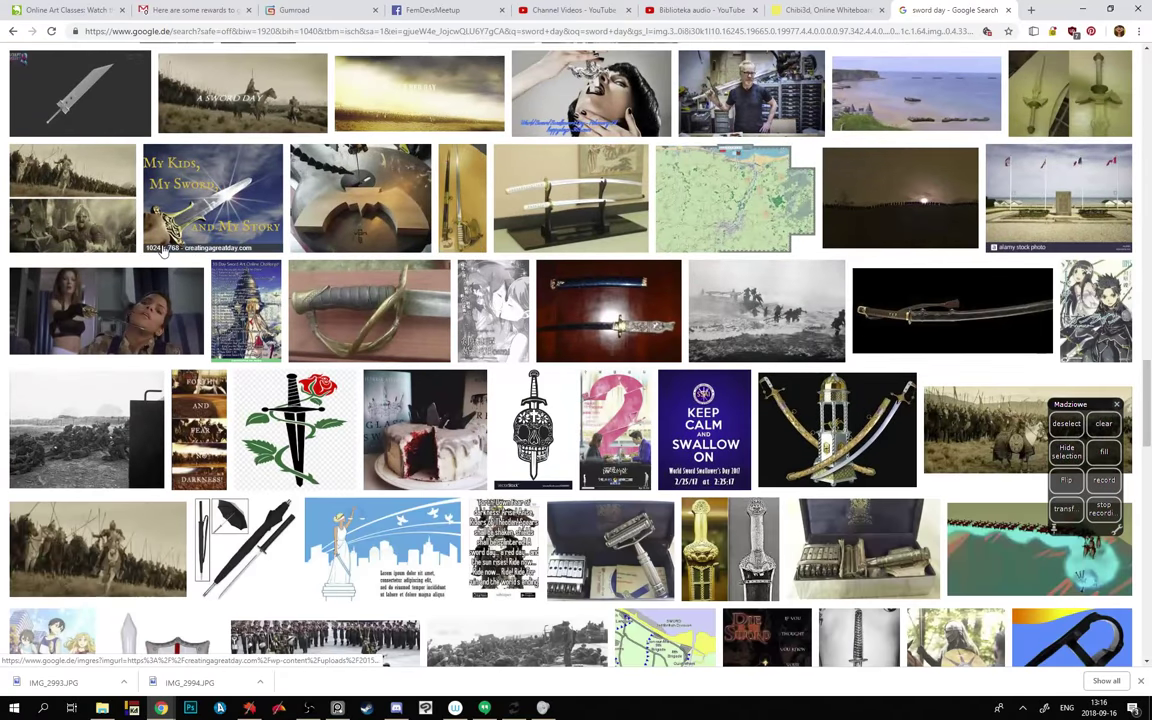
# - Preview the "My Kids, My Sword, and My Story" image of a gold-hilted sword glinting in the sun and copy the image
pyautogui.click(190, 220)
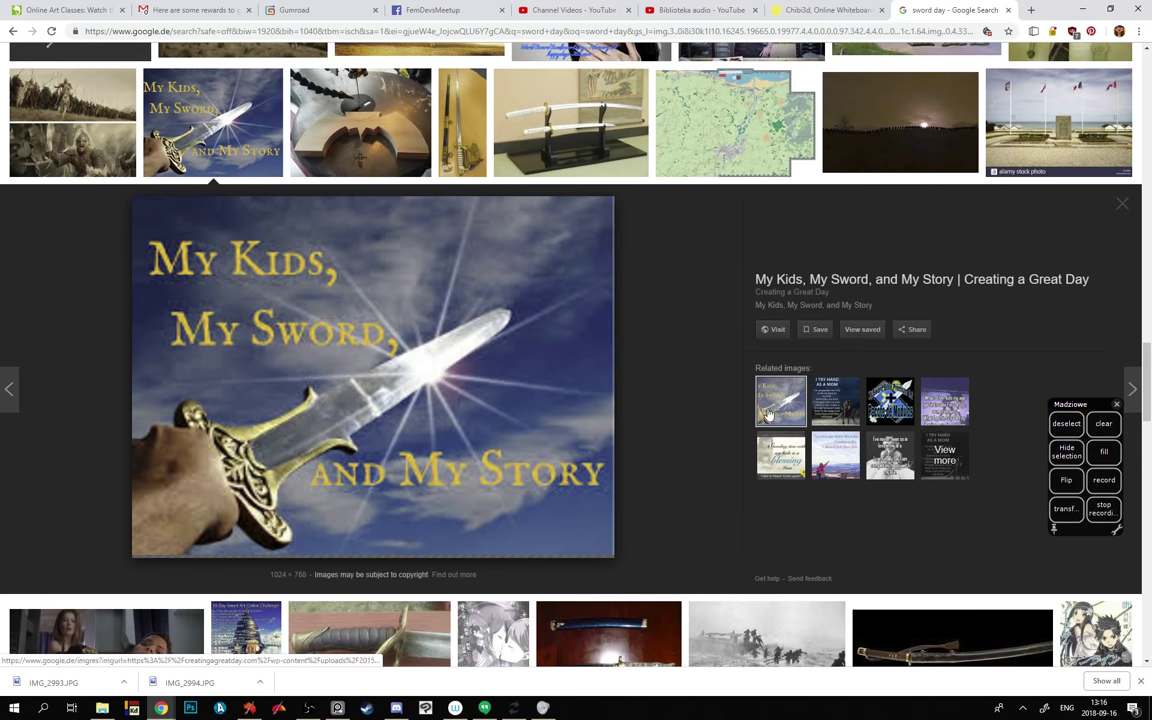
pyautogui.rightClick(454, 308)
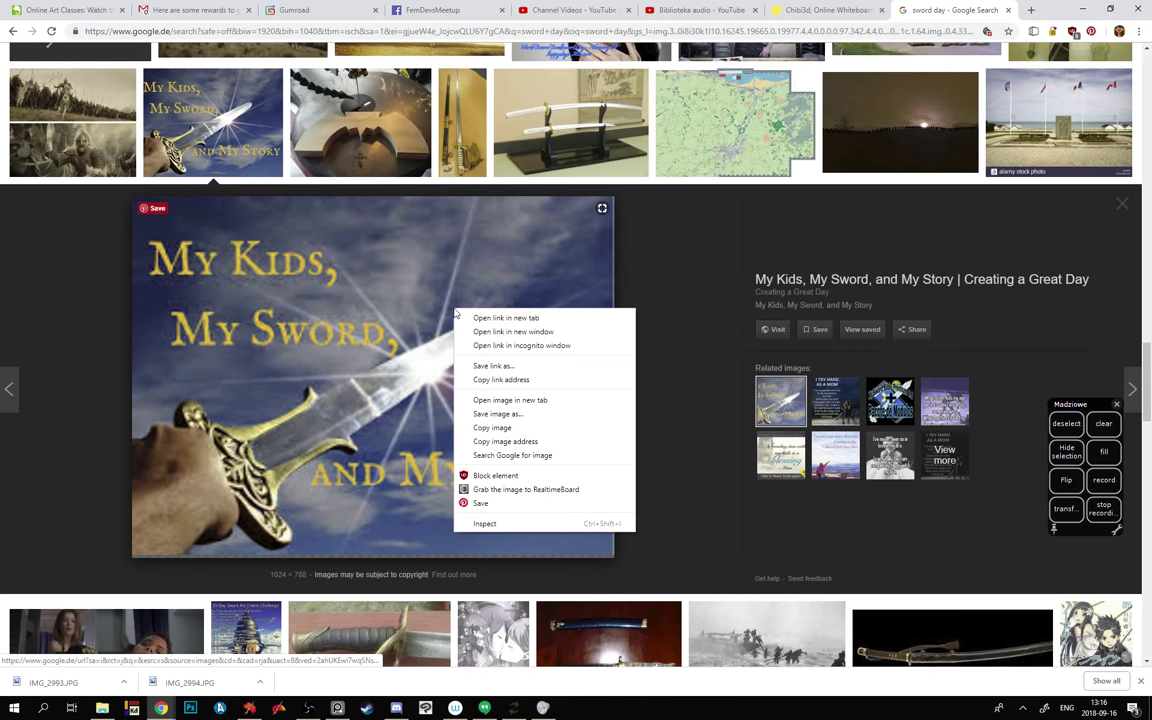
pyautogui.click(743, 232)
pyautogui.rightClick(380, 254)
pyautogui.click(432, 371)
pyautogui.hotkey('alt', 'Tab')
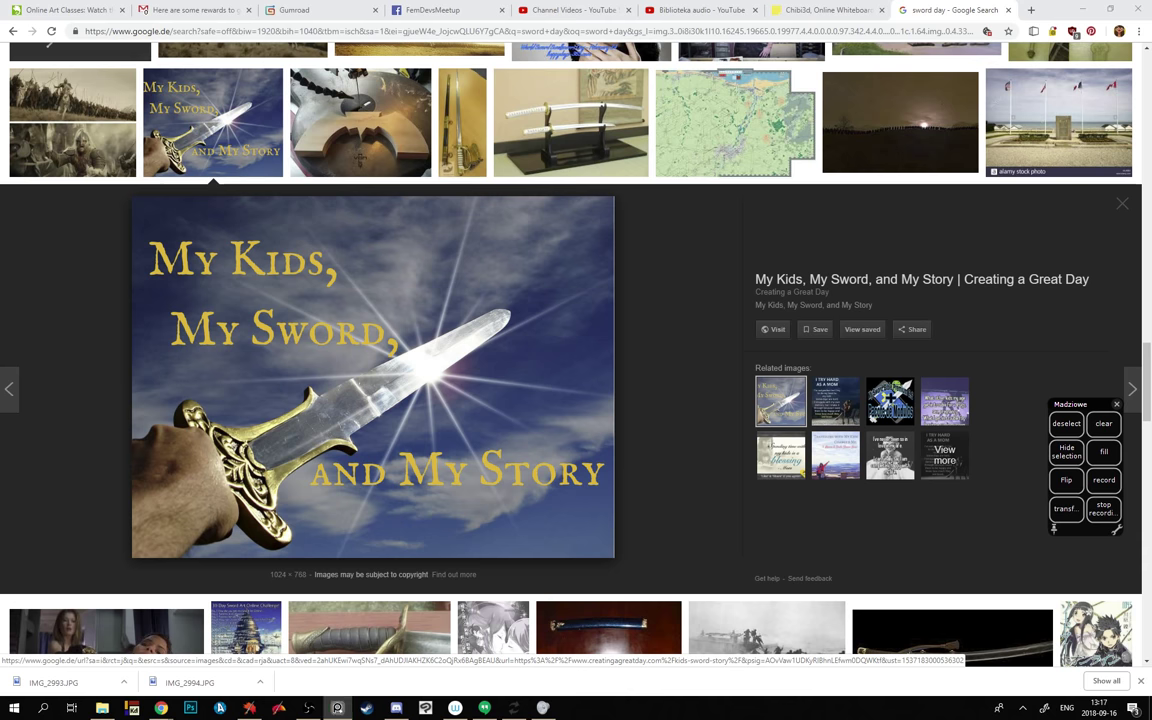
# - Look through further "sword day" images, then minimize the browser and return to the pirate painting in Corel Painter
pyautogui.scroll(-1, 636, 332)
pyautogui.scroll(-7, 680, 375)
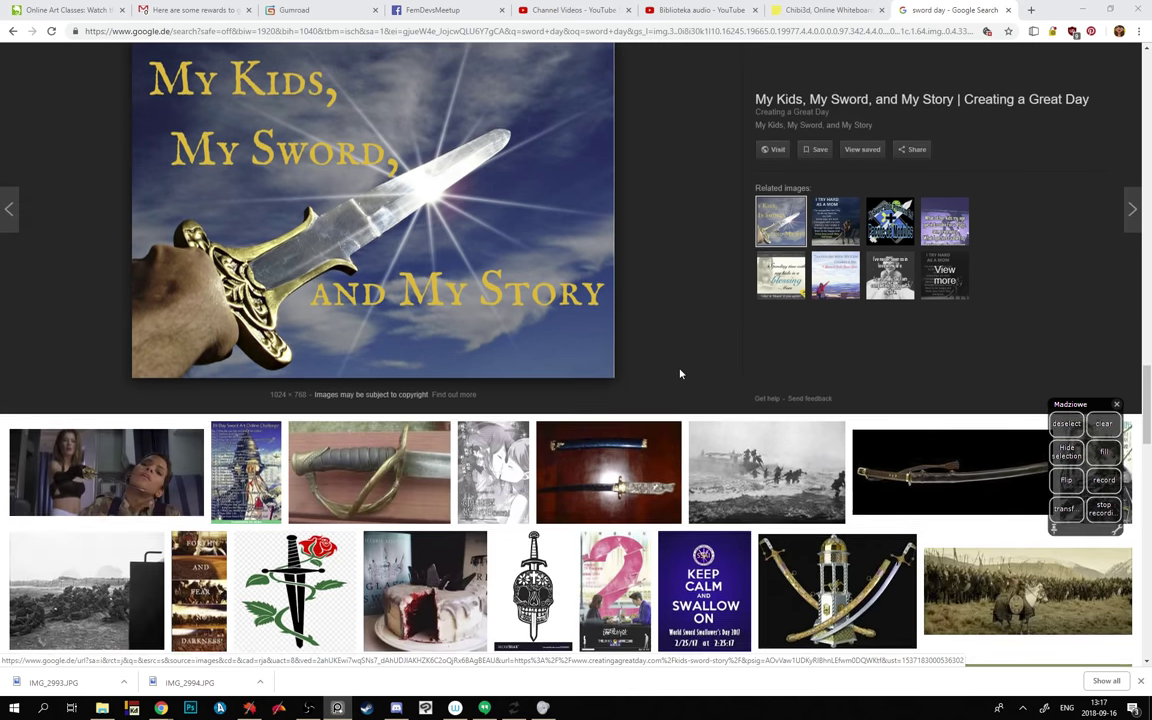
pyautogui.scroll(-14, 681, 373)
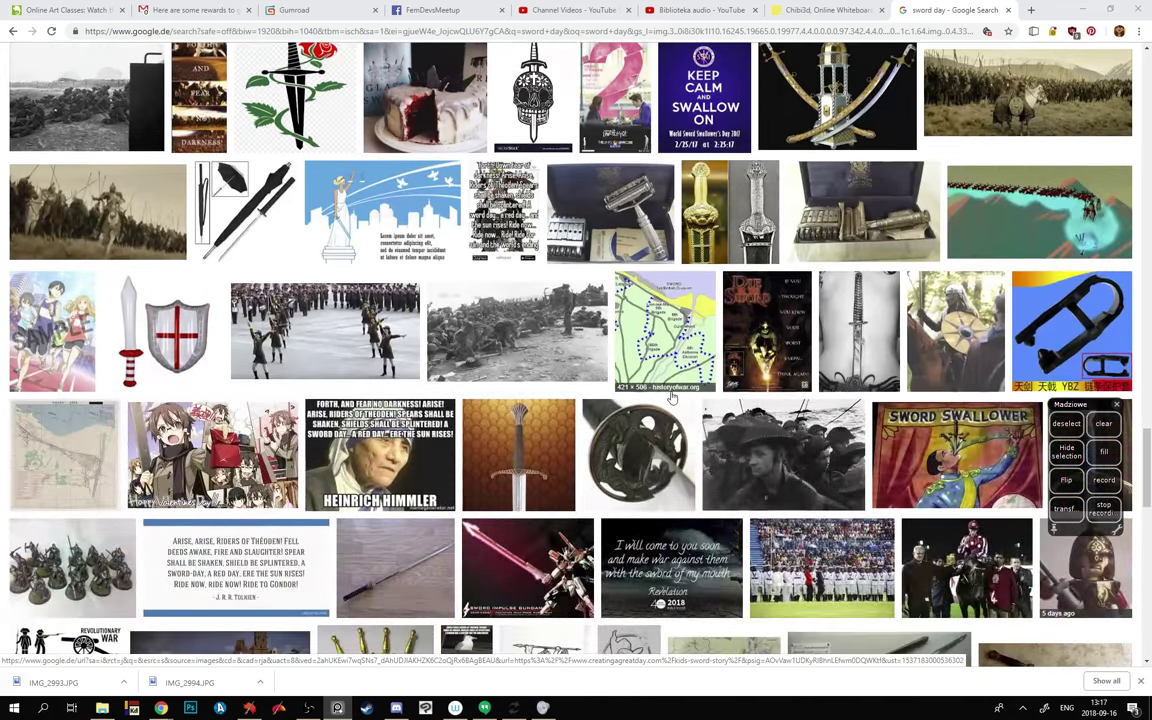
pyautogui.scroll(-6, 637, 420)
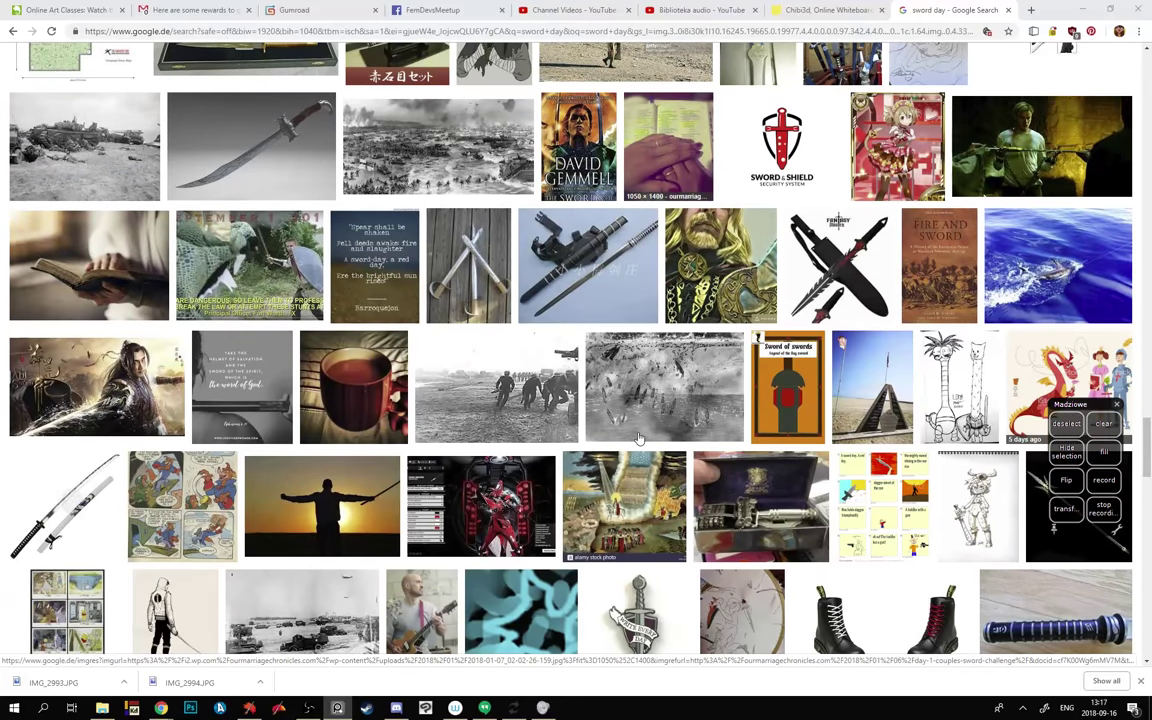
pyautogui.click(1082, 8)
pyautogui.hotkey('alt', 'Tab')
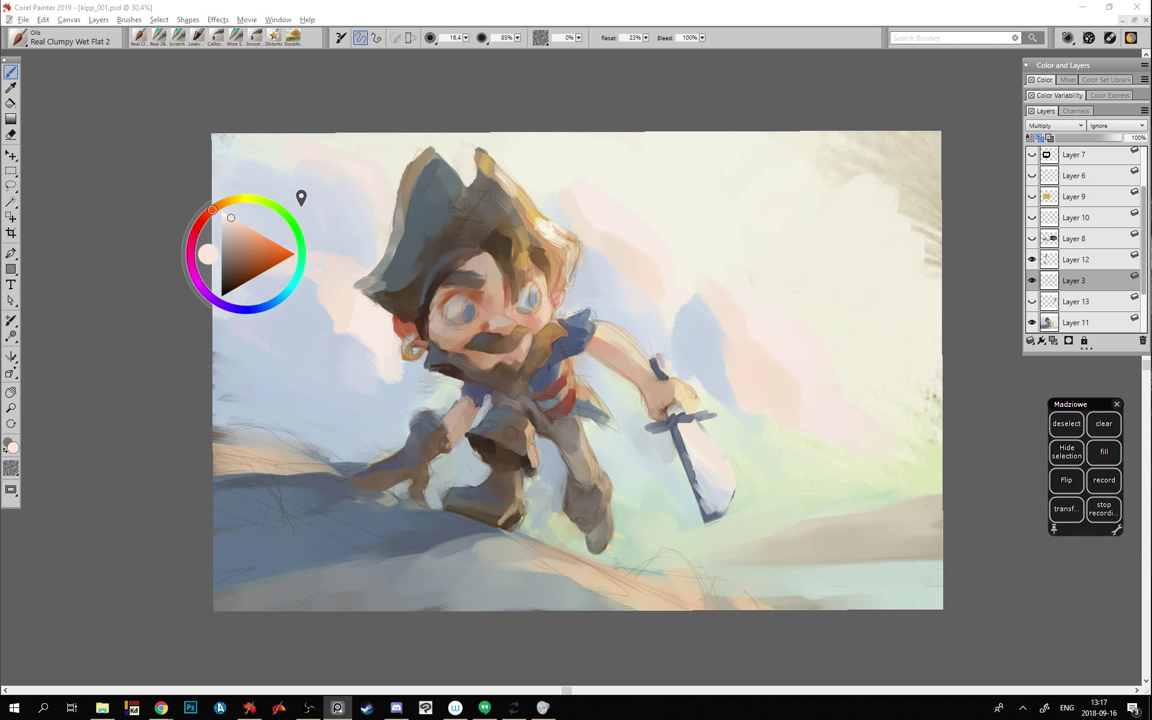
pyautogui.click(139, 331)
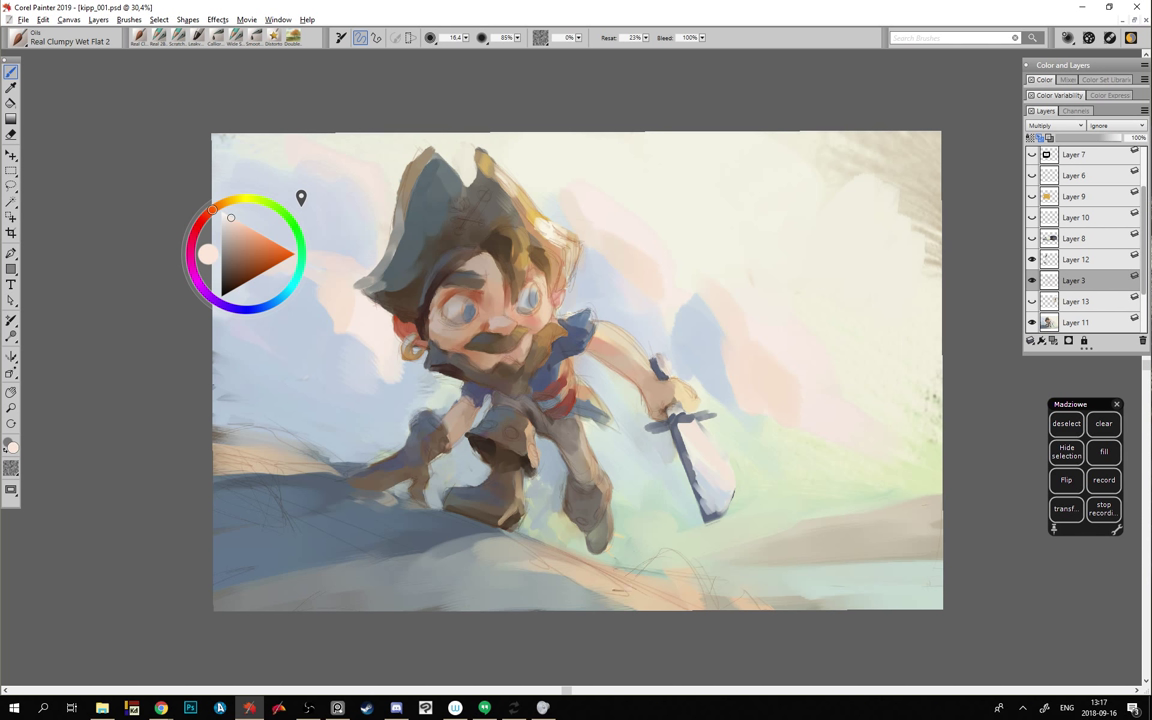
# - Paint the lower part of the pirate's sword blade in a muted grey-blue on Layer 11
pyautogui.keyDown('alt'); pyautogui.click(716, 495); pyautogui.keyUp('alt')
pyautogui.moveTo(736, 503)
pyautogui.mouseDown()
pyautogui.moveTo(716, 510)
pyautogui.moveTo(736, 512)
pyautogui.mouseUp()
pyautogui.keyDown('alt'); pyautogui.click(718, 489); pyautogui.keyUp('alt')
pyautogui.click(226, 240)
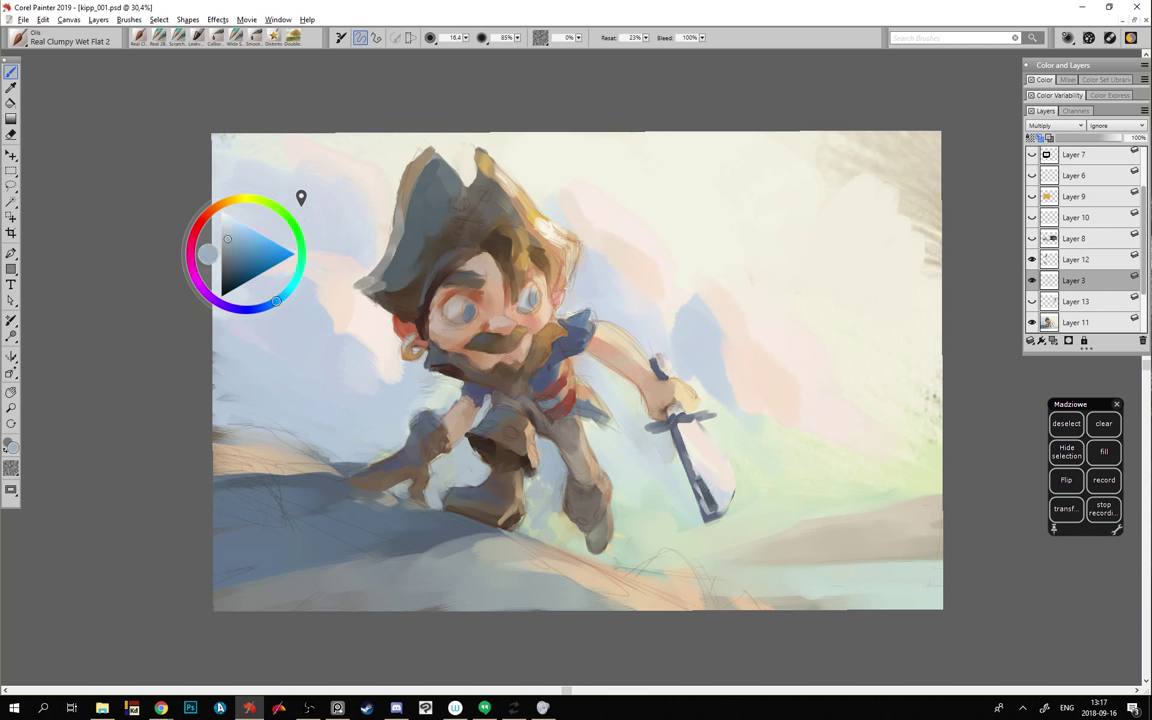
pyautogui.click(1075, 322)
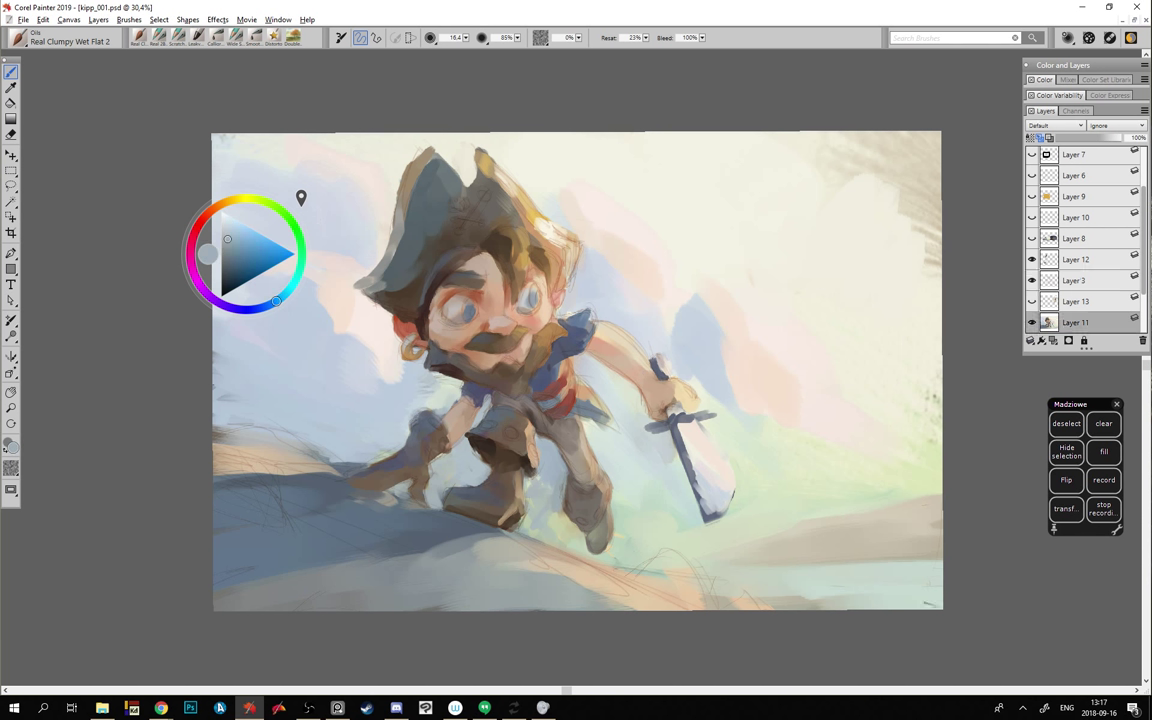
pyautogui.moveTo(708, 508)
pyautogui.mouseDown()
pyautogui.moveTo(706, 488)
pyautogui.moveTo(729, 480)
pyautogui.moveTo(721, 509)
pyautogui.moveTo(688, 466)
pyautogui.mouseUp()
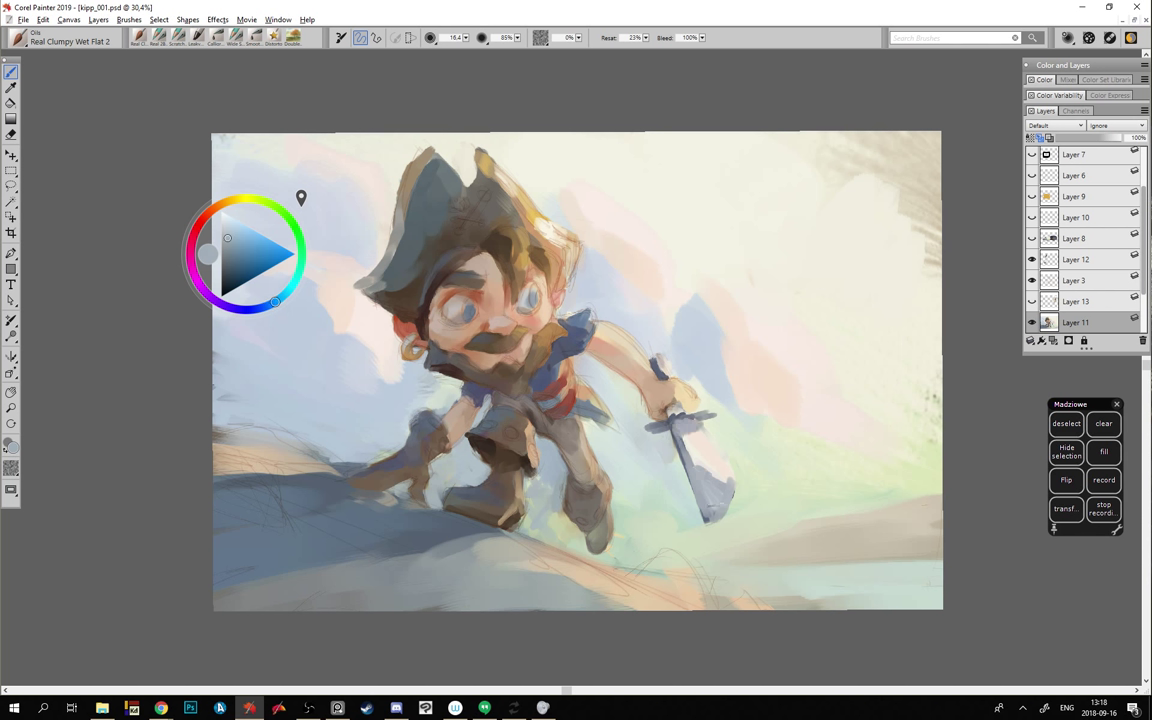
# - Refine the blade's tip in darker grey-blue and cover its pale pink area with a lighter grey-blue
pyautogui.click(224, 247)
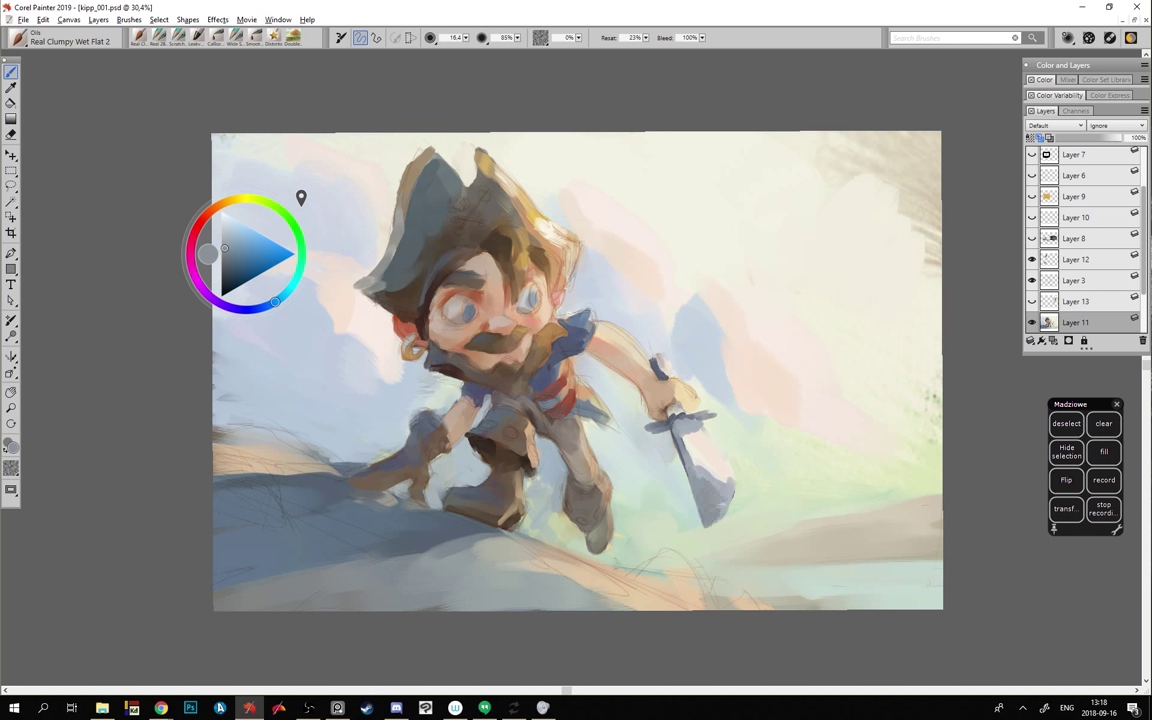
pyautogui.click(226, 238)
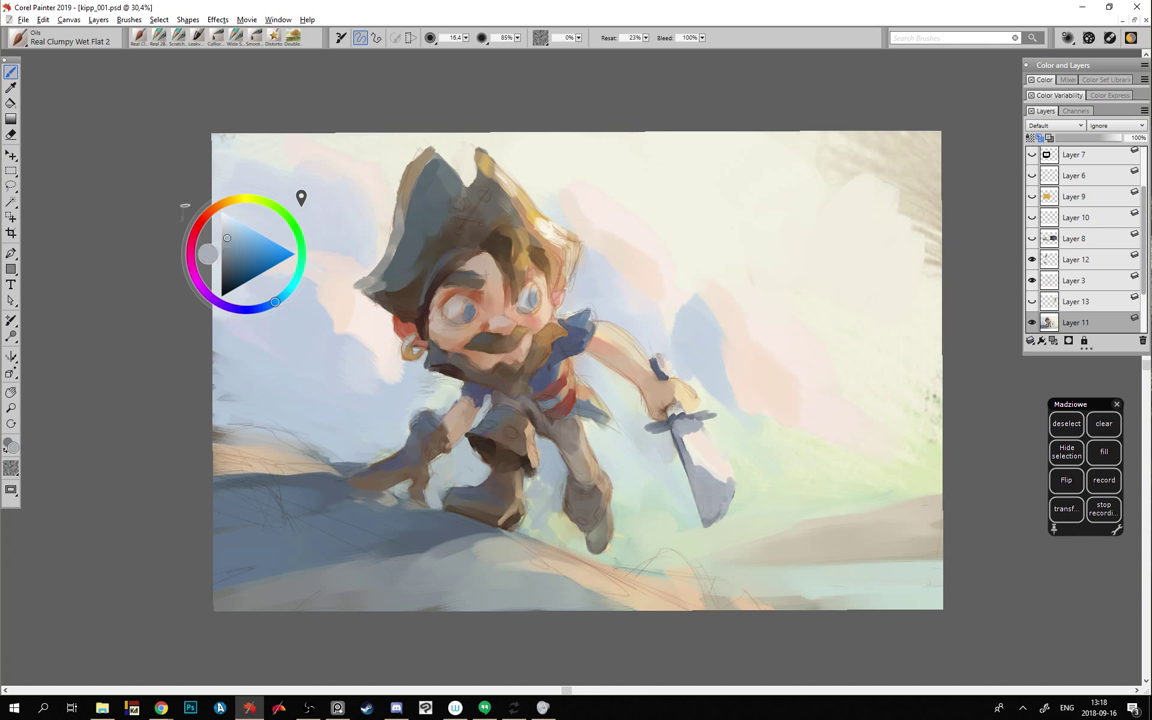
pyautogui.click(231, 232)
pyautogui.moveTo(698, 481)
pyautogui.mouseDown()
pyautogui.moveTo(711, 501)
pyautogui.moveTo(680, 440)
pyautogui.moveTo(694, 494)
pyautogui.mouseUp()
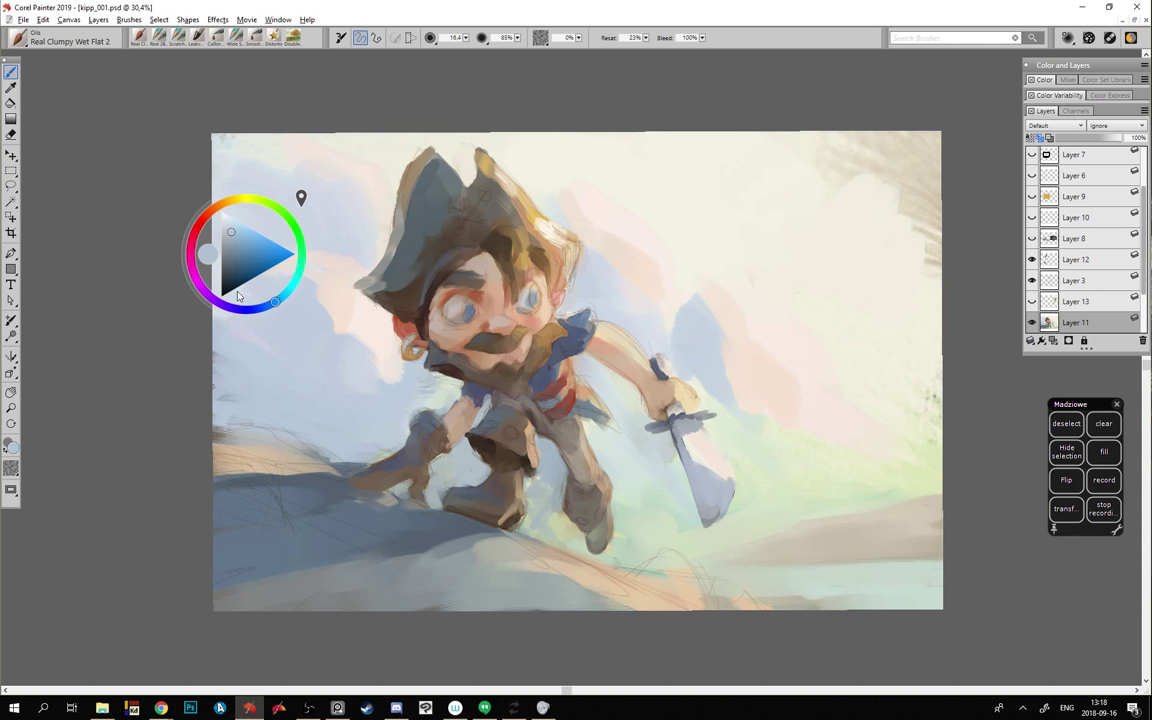
# - Paint warm off-white and pale cyan reflections along the sword blade
pyautogui.moveTo(213, 188); pyautogui.dragTo(204, 184)
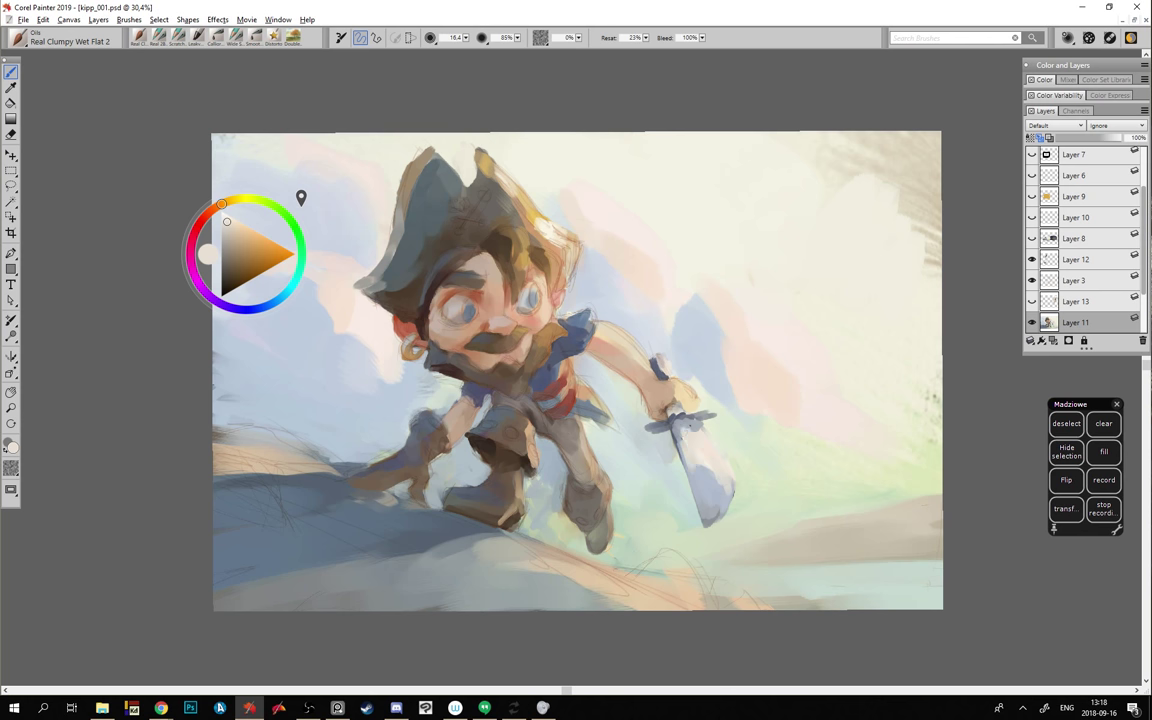
pyautogui.click(223, 212)
pyautogui.moveTo(284, 286); pyautogui.dragTo(284, 289)
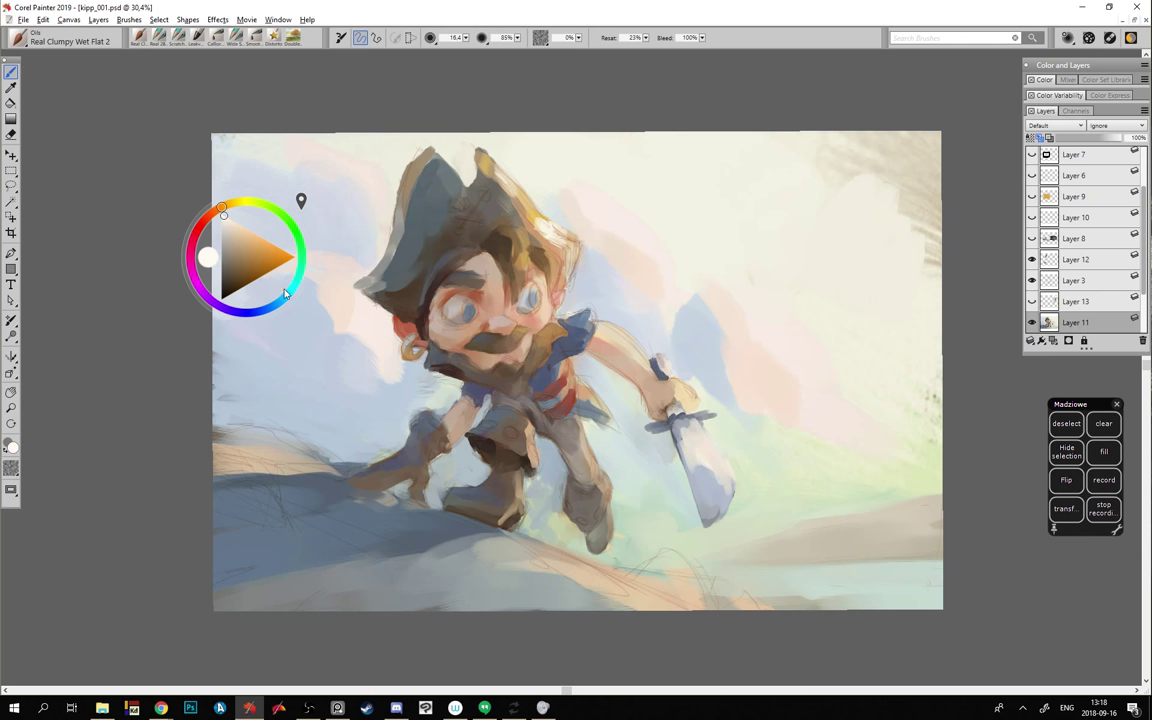
pyautogui.click(285, 292)
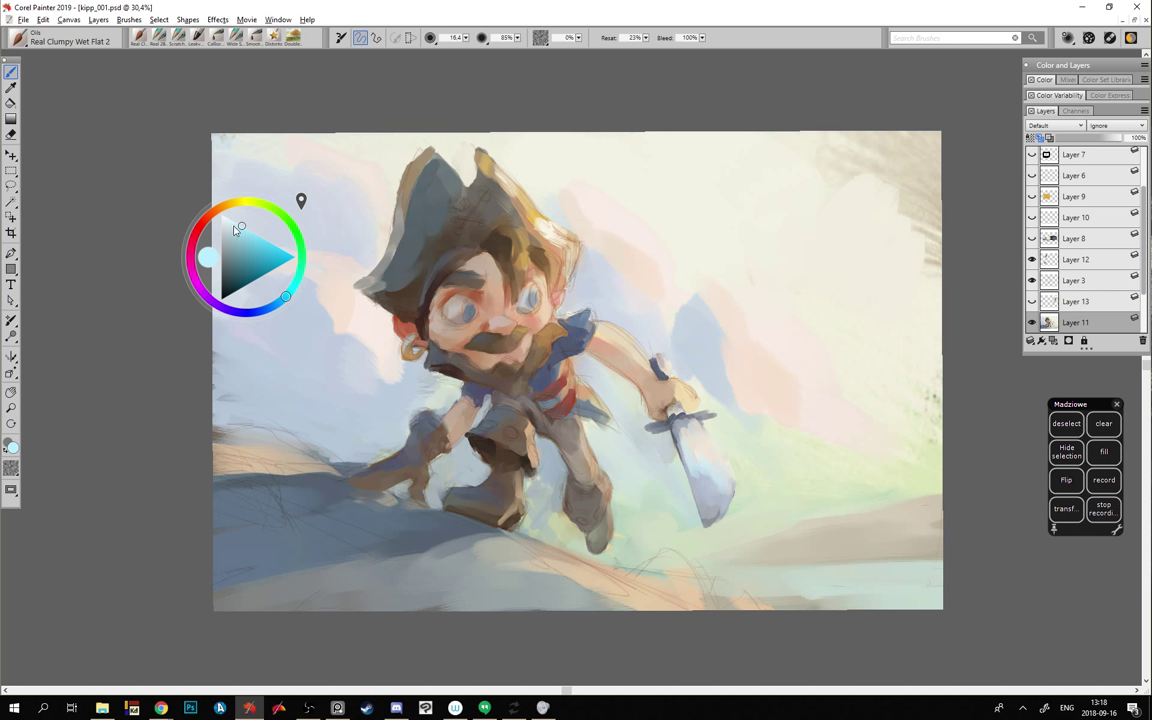
pyautogui.click(228, 218)
# - Brighten the sword blade with warm off-white highlights, picking paler yellow tones for the reflections
pyautogui.click(241, 201)
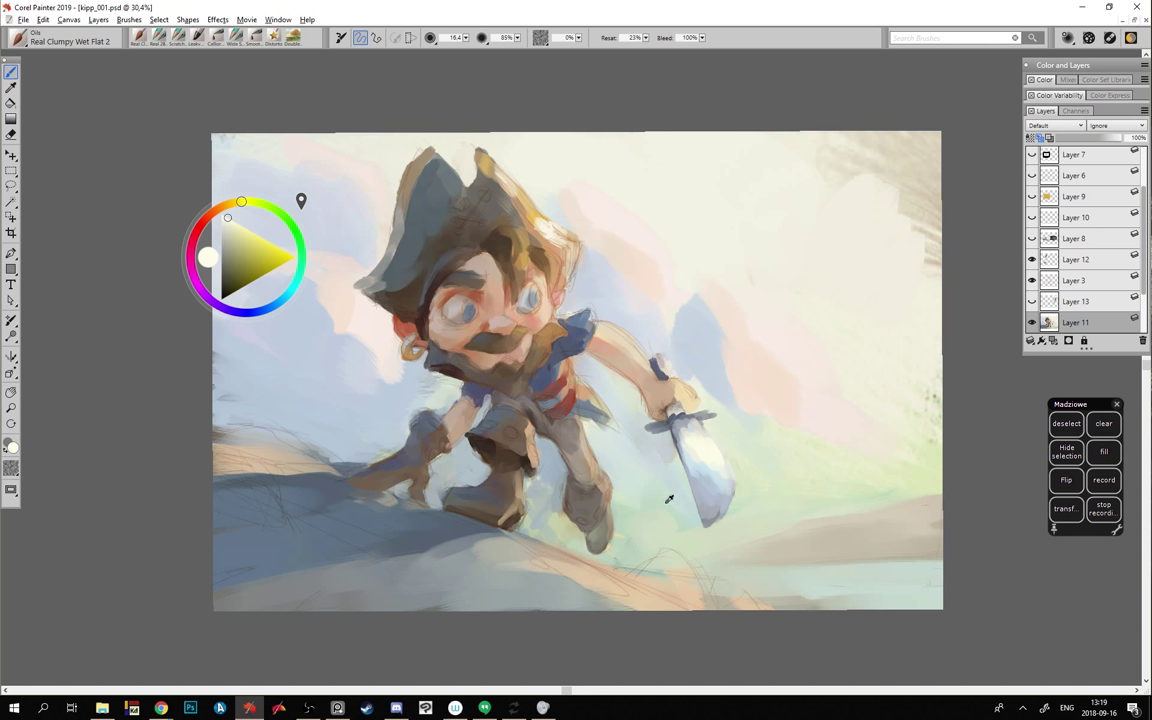
pyautogui.keyDown('alt'); pyautogui.click(660, 450); pyautogui.keyUp('alt')
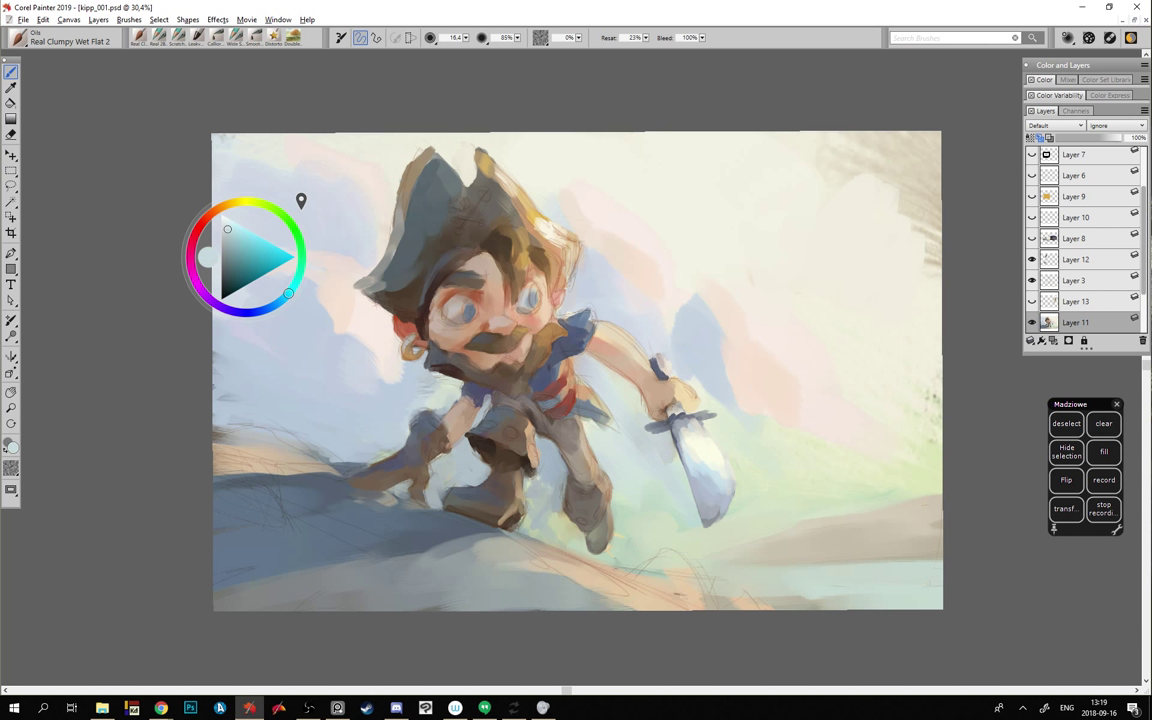
pyautogui.keyDown('alt'); pyautogui.click(615, 381); pyautogui.keyUp('alt')
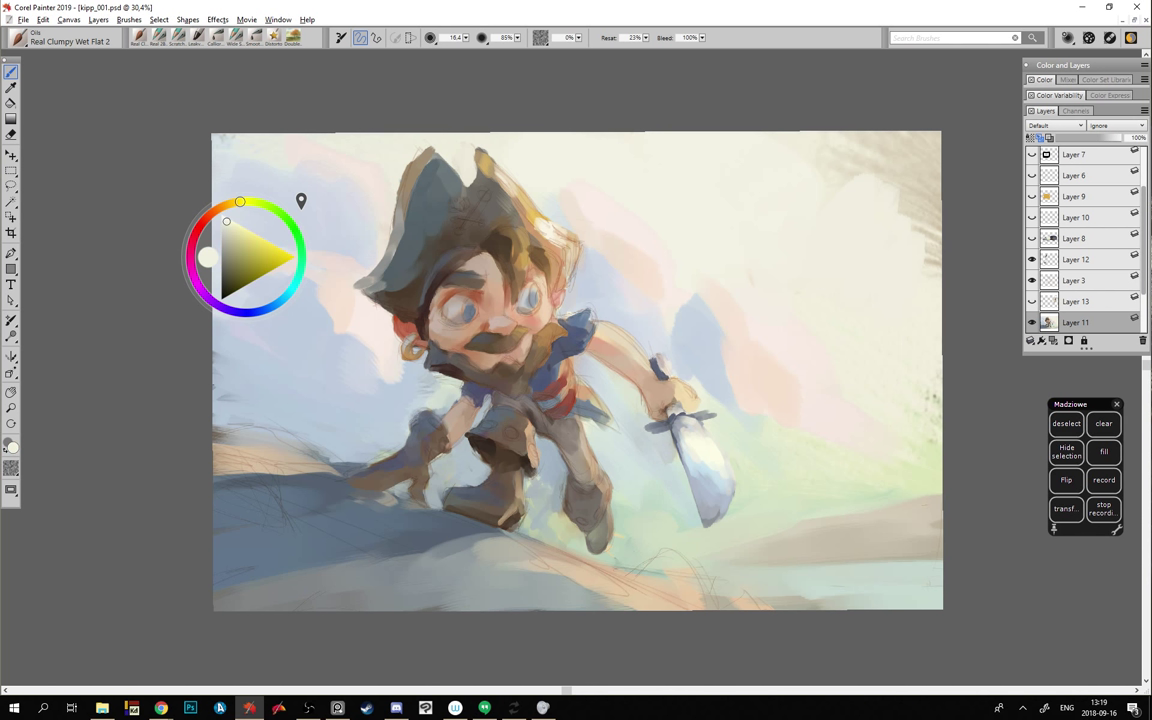
pyautogui.click(236, 229)
pyautogui.click(235, 222)
pyautogui.moveTo(240, 202); pyautogui.dragTo(229, 204)
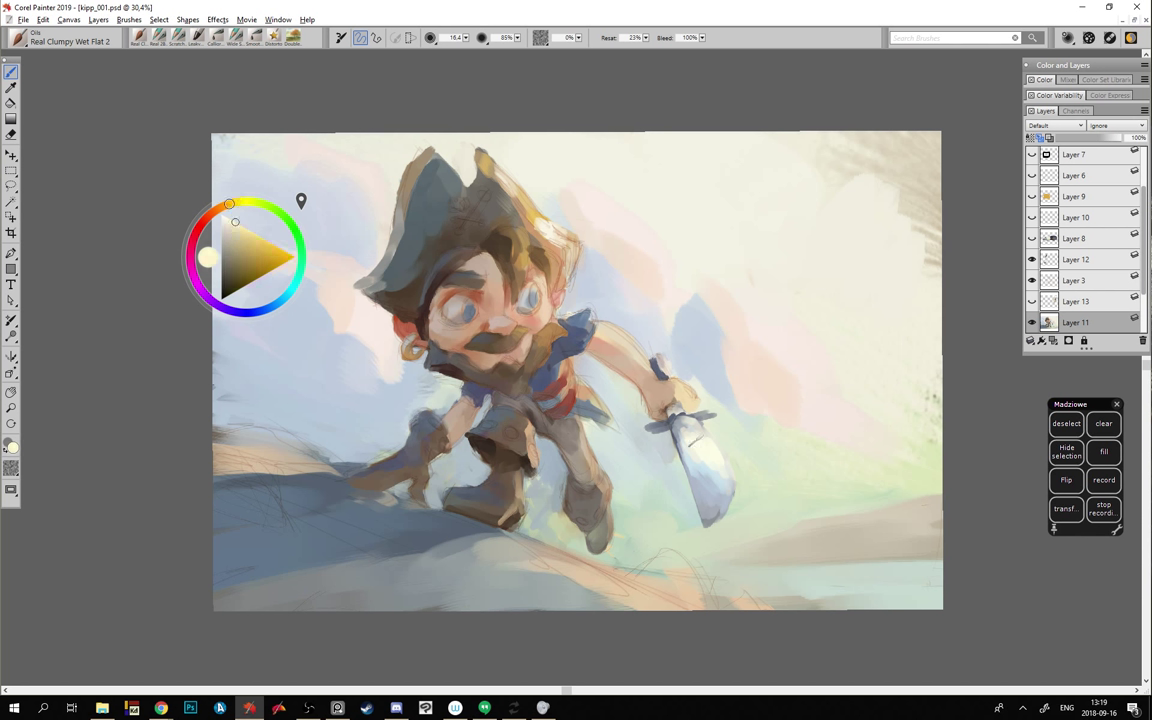
# - Repaint the sword's crossguard in dark grey-blue sampled from the sword, using a brush size of about 25
pyautogui.keyDown('ctrl'); pyautogui.keyDown('alt'); pyautogui.moveTo(689, 440); pyautogui.dragTo(698, 416); pyautogui.keyUp('alt'); pyautogui.keyUp('ctrl')
pyautogui.keyDown('alt'); pyautogui.click(667, 422); pyautogui.keyUp('alt')
pyautogui.moveTo(691, 420); pyautogui.dragTo(714, 417)
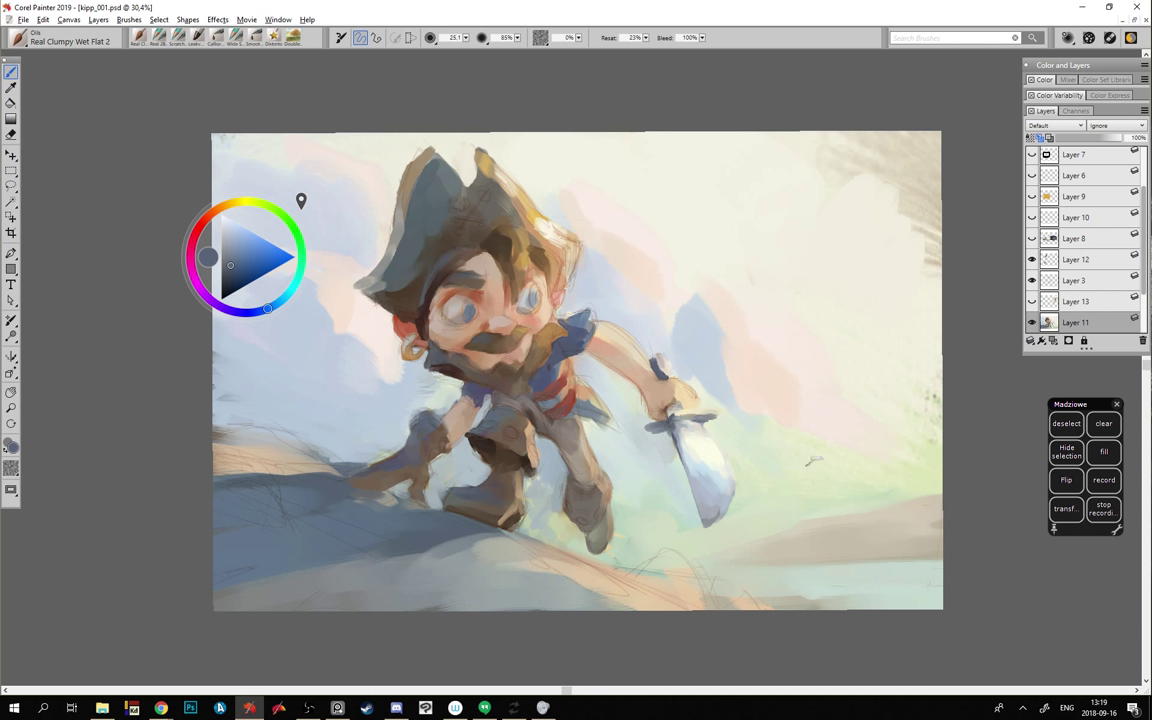
pyautogui.keyDown('alt'); pyautogui.click(703, 428); pyautogui.keyUp('alt')
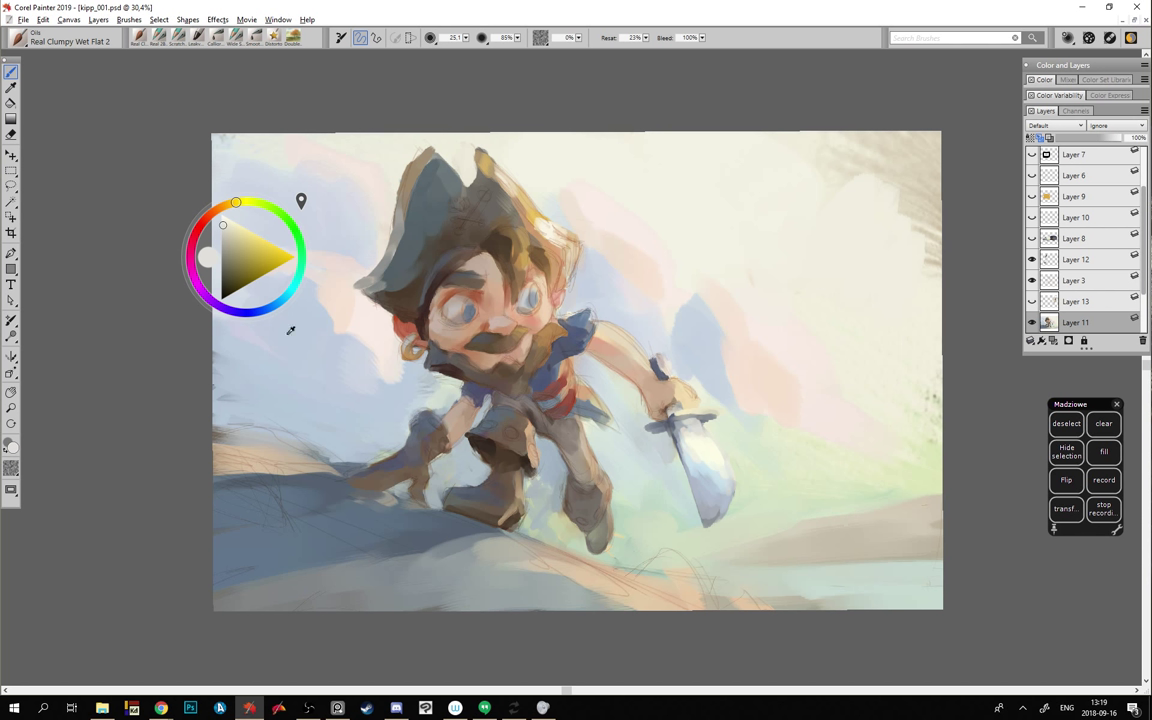
# - Darken the irises and pupils in deep blue and define the eyelids with dark brown
pyautogui.keyDown('alt'); pyautogui.click(431, 342); pyautogui.keyUp('alt')
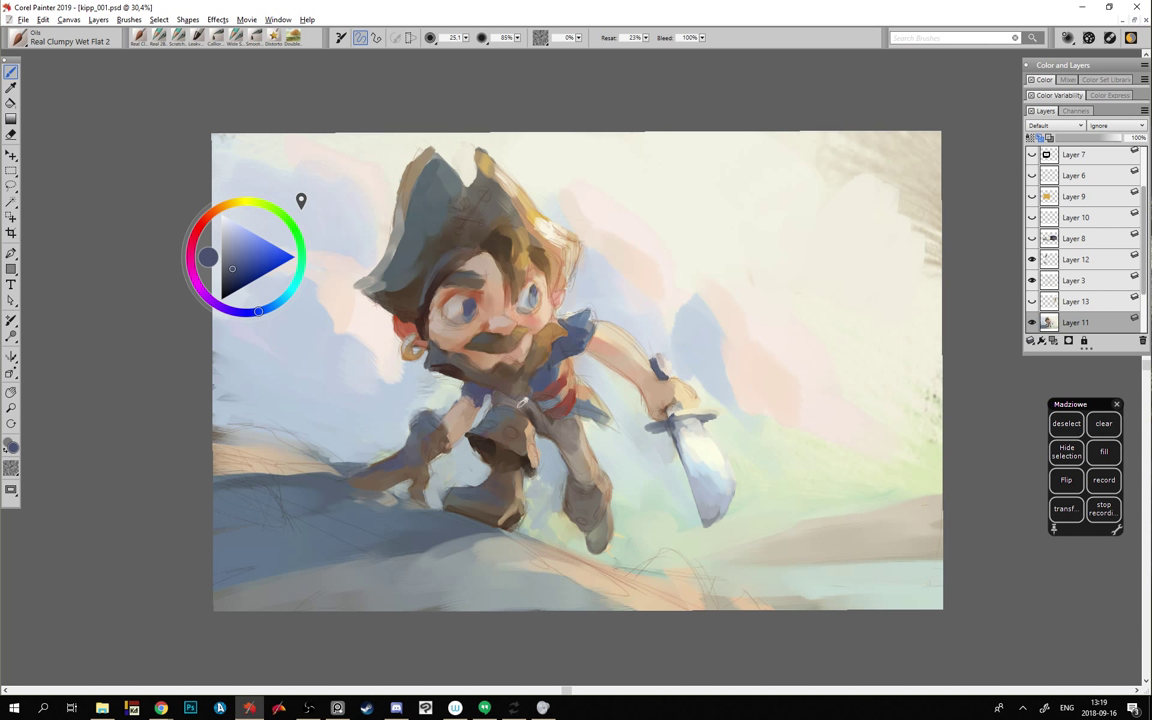
pyautogui.click(240, 241)
pyautogui.click(228, 278)
pyautogui.moveTo(455, 307); pyautogui.dragTo(470, 302)
pyautogui.keyDown('alt'); pyautogui.click(409, 304); pyautogui.keyUp('alt')
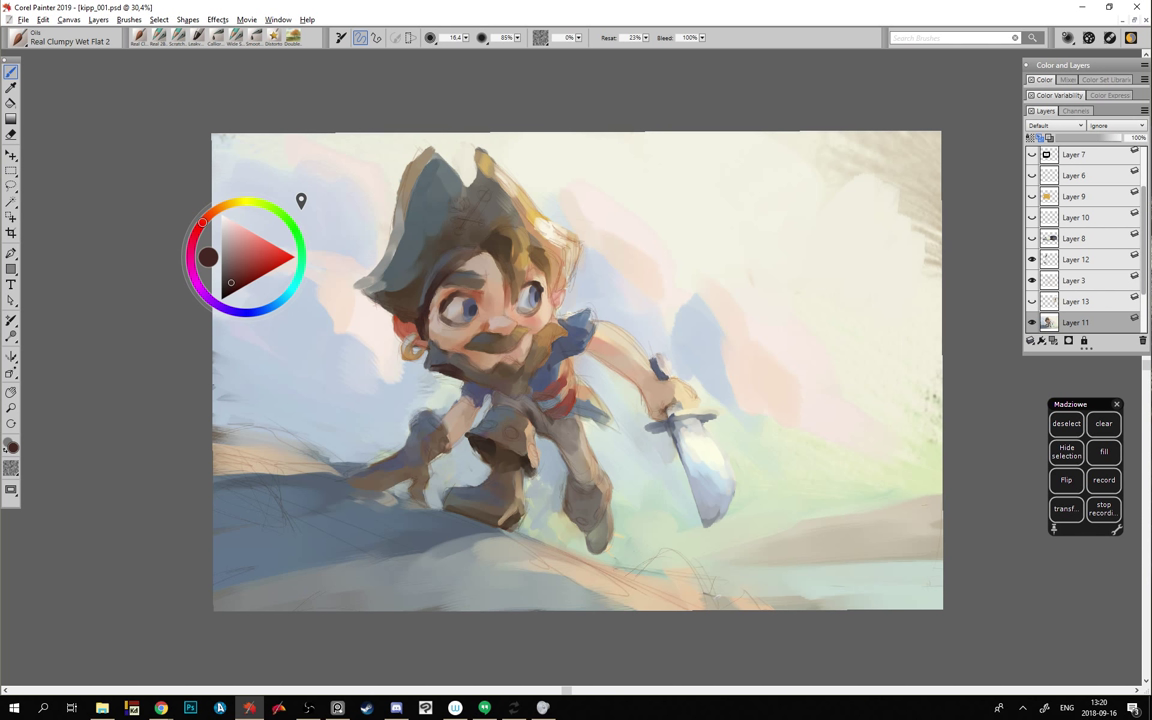
pyautogui.keyDown('alt'); pyautogui.click(450, 297); pyautogui.keyUp('alt')
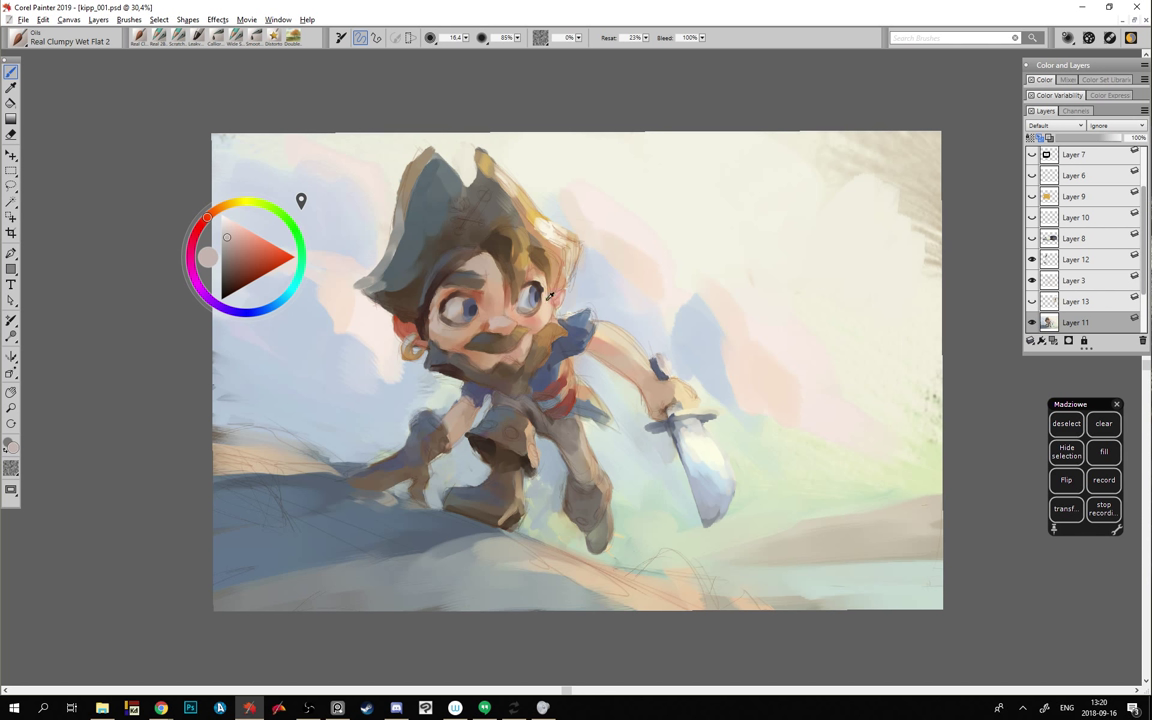
# - Refine the forehead, the hair edge above the nose and the nose highlight with light peach skin tones
pyautogui.keyDown('alt'); pyautogui.click(495, 267); pyautogui.keyUp('alt')
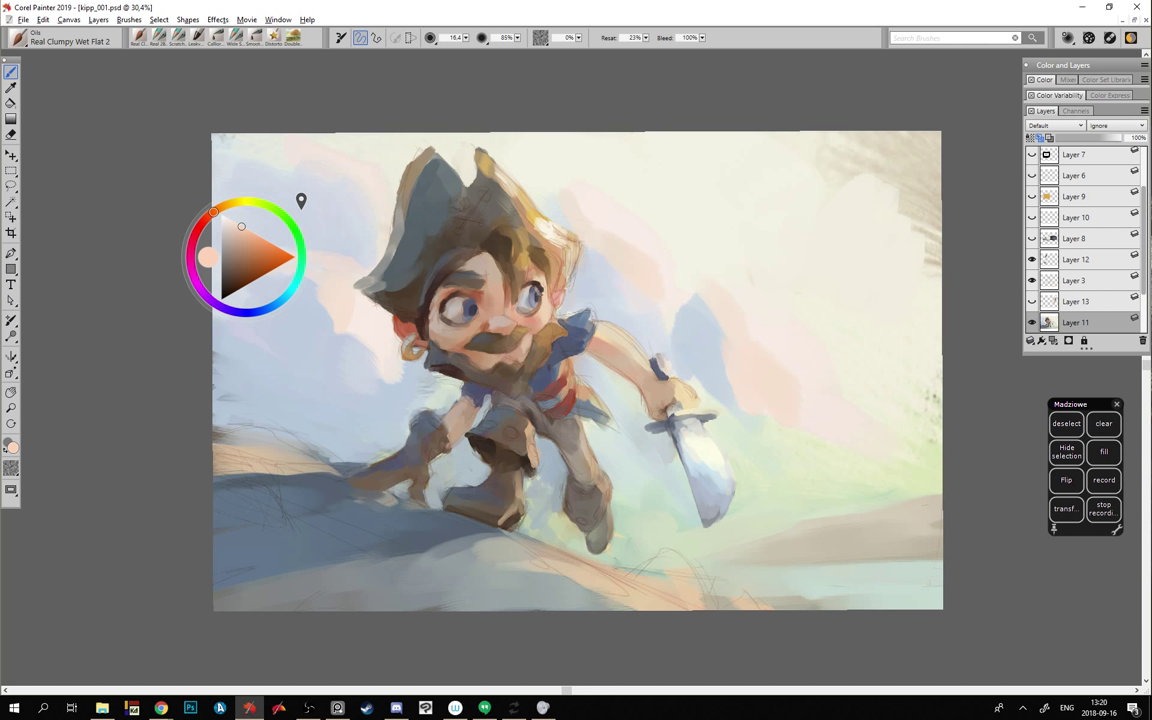
pyautogui.keyDown('alt'); pyautogui.click(543, 278); pyautogui.keyUp('alt')
pyautogui.keyDown('alt'); pyautogui.click(492, 257); pyautogui.keyUp('alt')
pyautogui.moveTo(504, 239); pyautogui.dragTo(499, 256)
pyautogui.keyDown('alt'); pyautogui.click(507, 255); pyautogui.keyUp('alt')
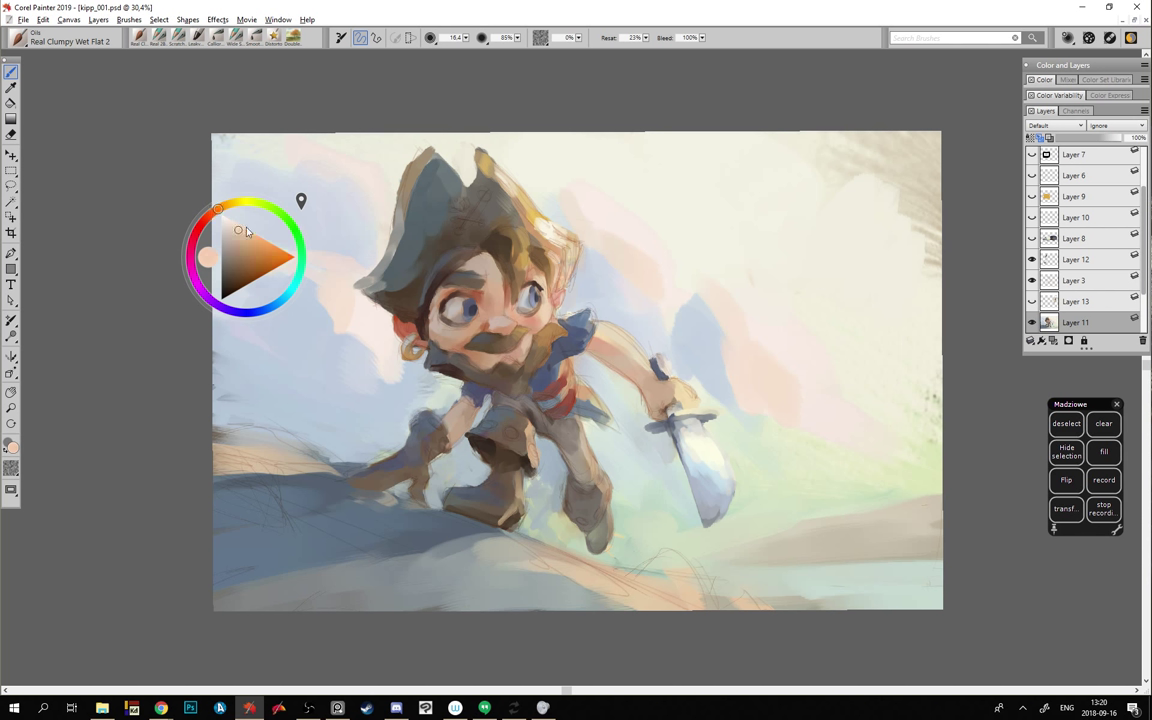
pyautogui.moveTo(227, 229); pyautogui.dragTo(232, 220)
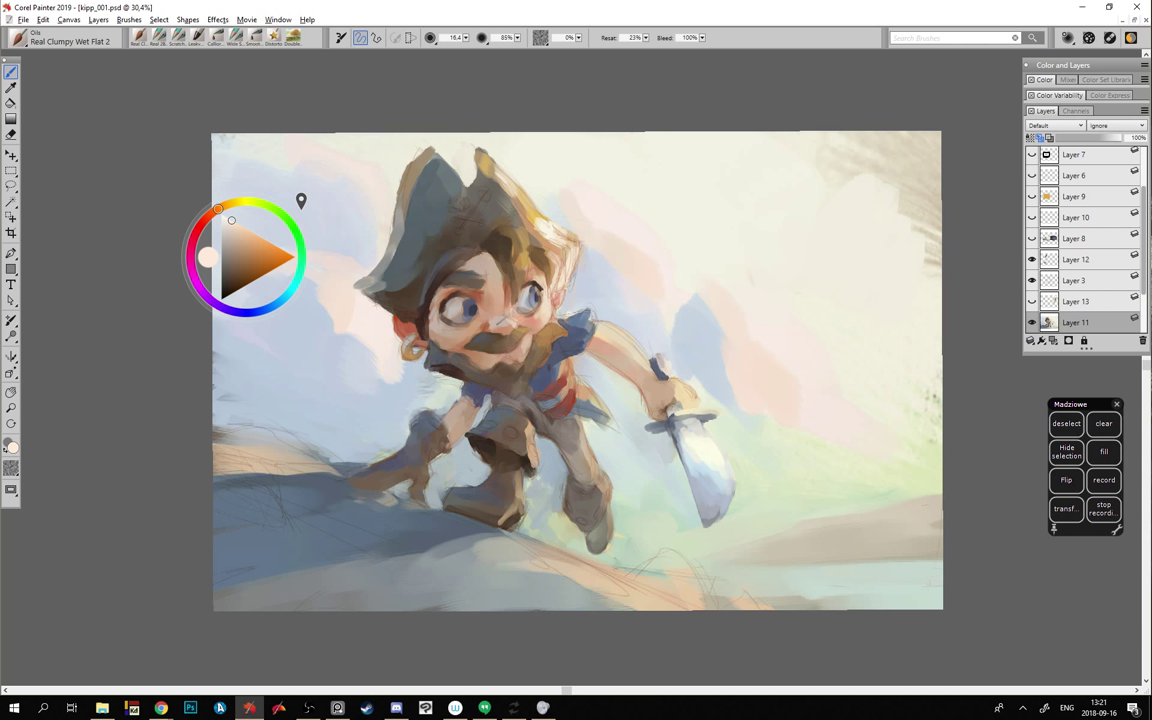
# - Rework the beard beside the shoulder in sampled brown and touch up the adjoining shirt in muted blue
pyautogui.keyDown('alt'); pyautogui.click(546, 348); pyautogui.keyUp('alt')
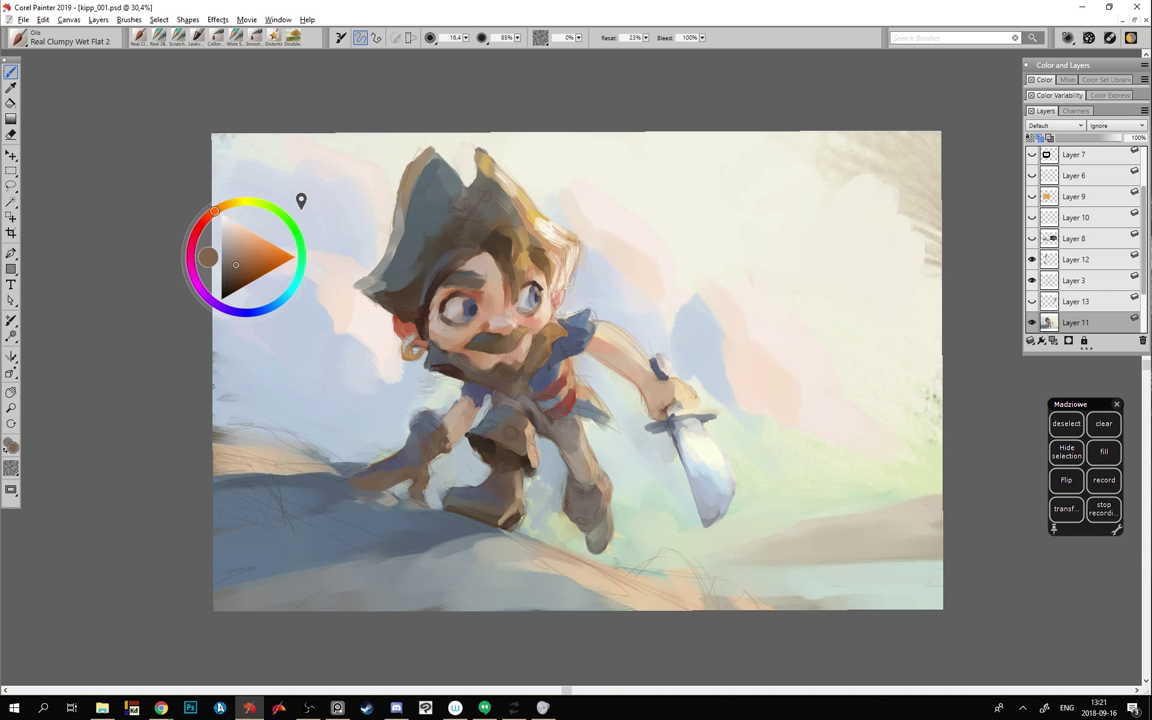
pyautogui.keyDown('alt'); pyautogui.click(481, 300); pyautogui.keyUp('alt')
pyautogui.keyDown('alt'); pyautogui.click(489, 300); pyautogui.keyUp('alt')
pyautogui.keyDown('alt'); pyautogui.click(478, 350); pyautogui.keyUp('alt')
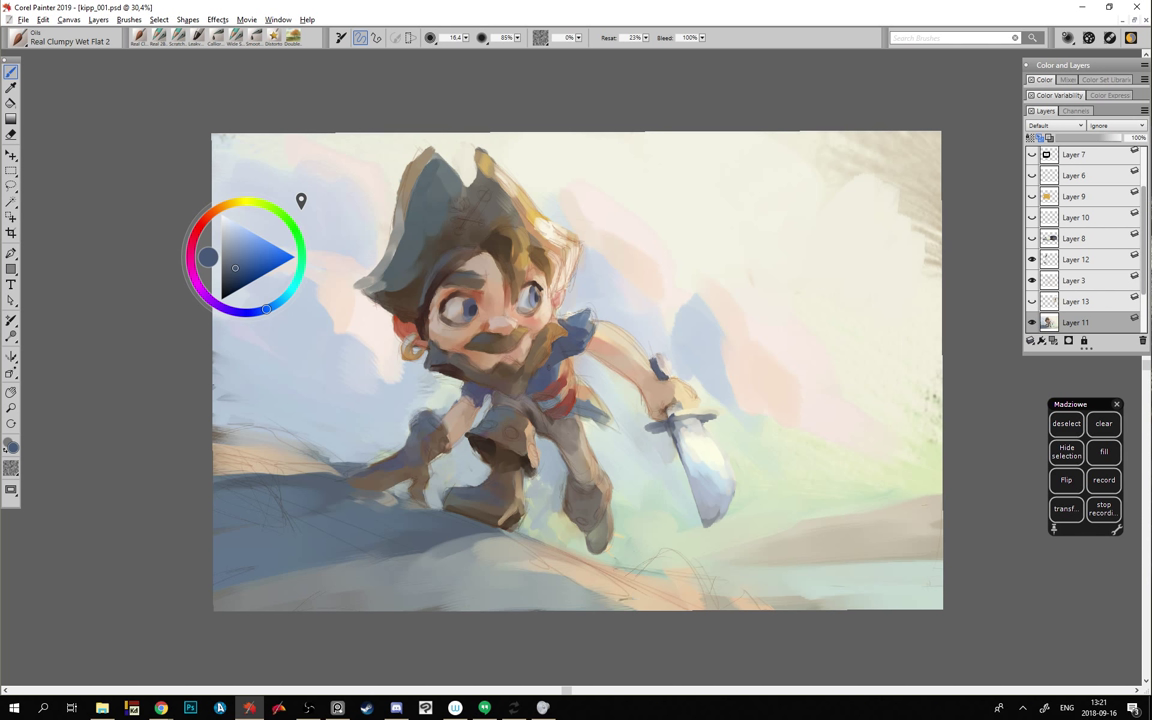
pyautogui.keyDown('alt'); pyautogui.click(584, 532); pyautogui.keyUp('alt')
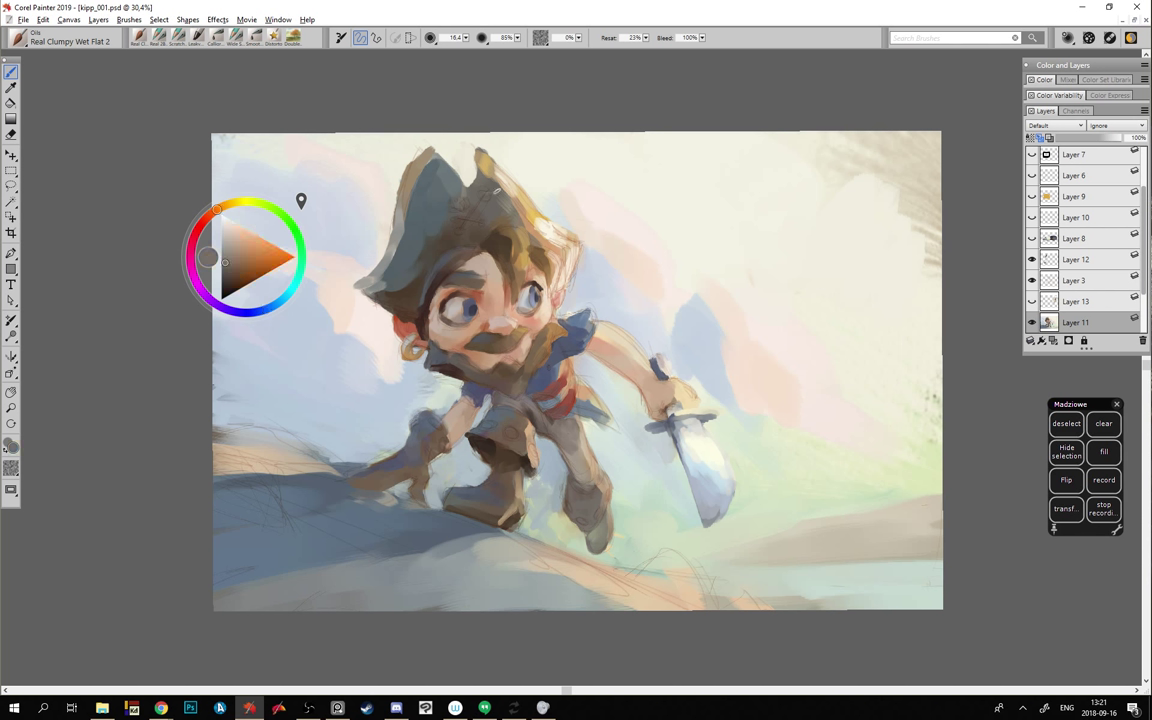
# - Cover the dark scribbled patch in the background's upper corner with off-white, using a brush size of about 121
pyautogui.keyDown('alt'); pyautogui.click(873, 215); pyautogui.keyUp('alt')
pyautogui.moveTo(764, 243)
pyautogui.keyDown('ctrl'); pyautogui.keyDown('alt'); pyautogui.mouseDown()
pyautogui.moveTo(827, 232)
pyautogui.moveTo(810, 141)
pyautogui.mouseUp(); pyautogui.keyUp('alt'); pyautogui.keyUp('ctrl')
pyautogui.moveTo(897, 228); pyautogui.dragTo(892, 125)
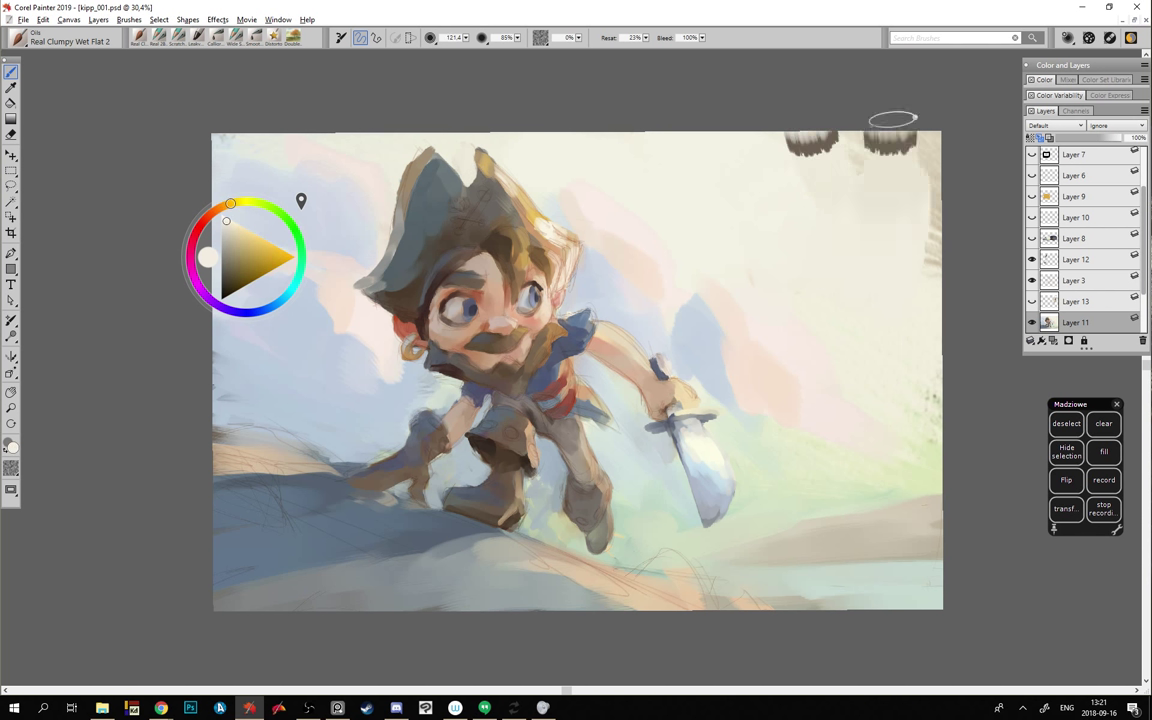
pyautogui.moveTo(926, 250); pyautogui.dragTo(920, 138)
pyautogui.moveTo(913, 227); pyautogui.dragTo(917, 142)
pyautogui.moveTo(789, 156)
pyautogui.mouseDown()
pyautogui.moveTo(906, 128)
pyautogui.moveTo(896, 175)
pyautogui.moveTo(812, 152)
pyautogui.moveTo(776, 185)
pyautogui.moveTo(822, 137)
pyautogui.moveTo(891, 143)
pyautogui.moveTo(902, 170)
pyautogui.moveTo(939, 141)
pyautogui.mouseUp()
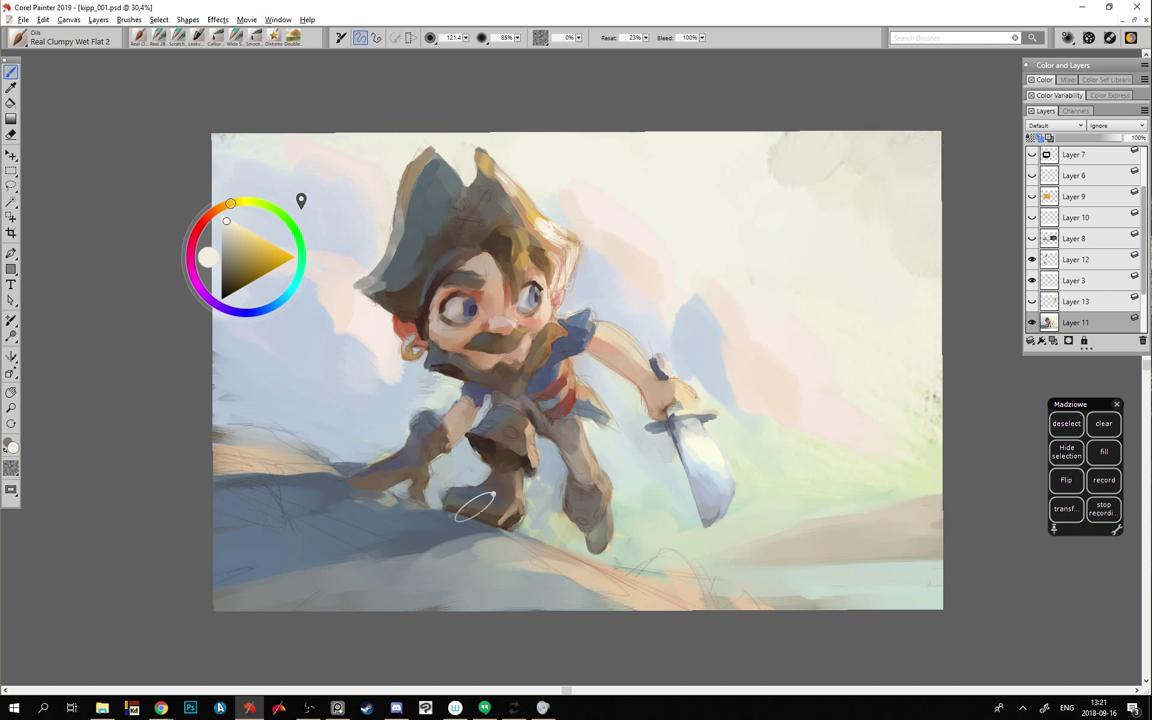
# - Flip the canvas horizontally
pyautogui.hotkey('alt', 'Tab')
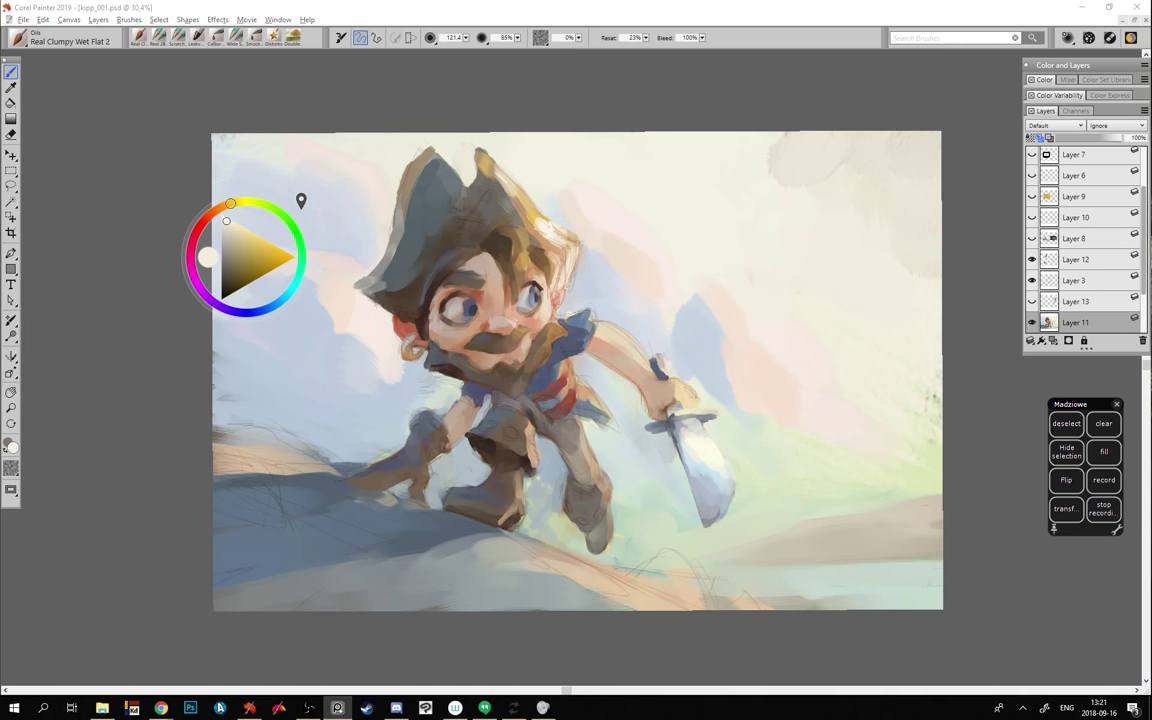
pyautogui.click(185, 411)
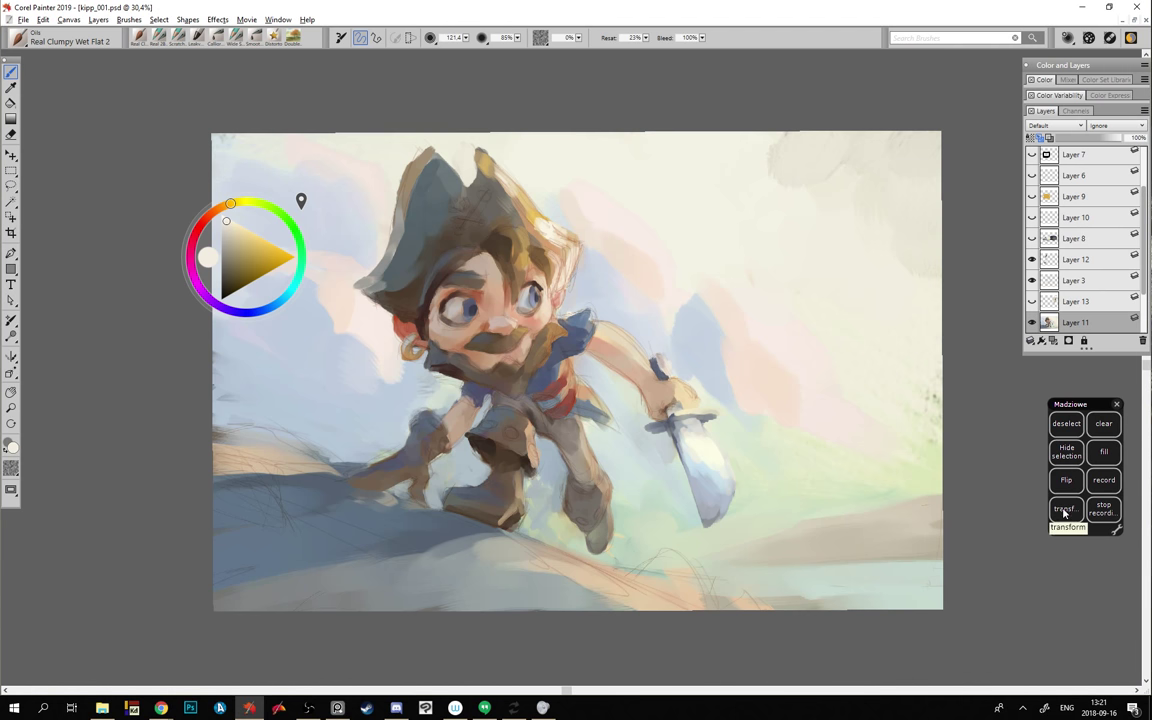
pyautogui.press('h')
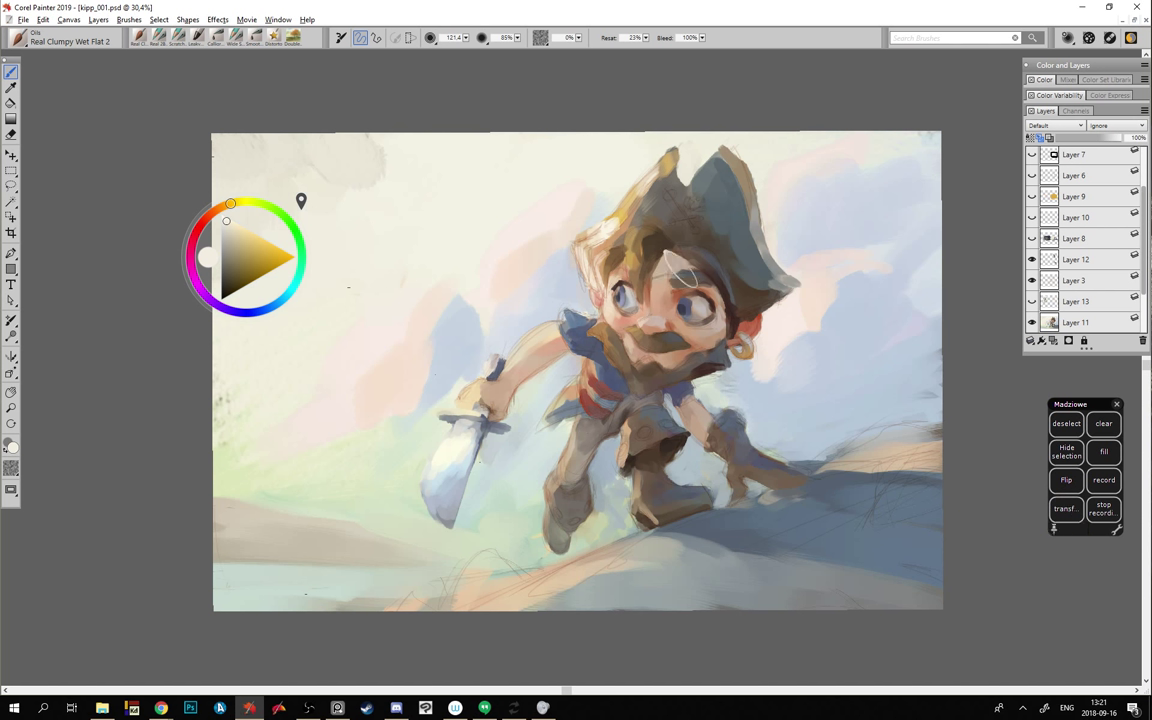
# - Touch up the eyebrow and temple with sampled dark grey-blue and dark brown, using a brush size of about 28
pyautogui.press('[')
pyautogui.keyDown('alt'); pyautogui.click(722, 292); pyautogui.keyUp('alt')
pyautogui.moveTo(724, 290)
pyautogui.mouseDown()
pyautogui.moveTo(731, 312)
pyautogui.moveTo(732, 287)
pyautogui.mouseUp()
pyautogui.keyDown('alt'); pyautogui.click(719, 261); pyautogui.keyUp('alt')
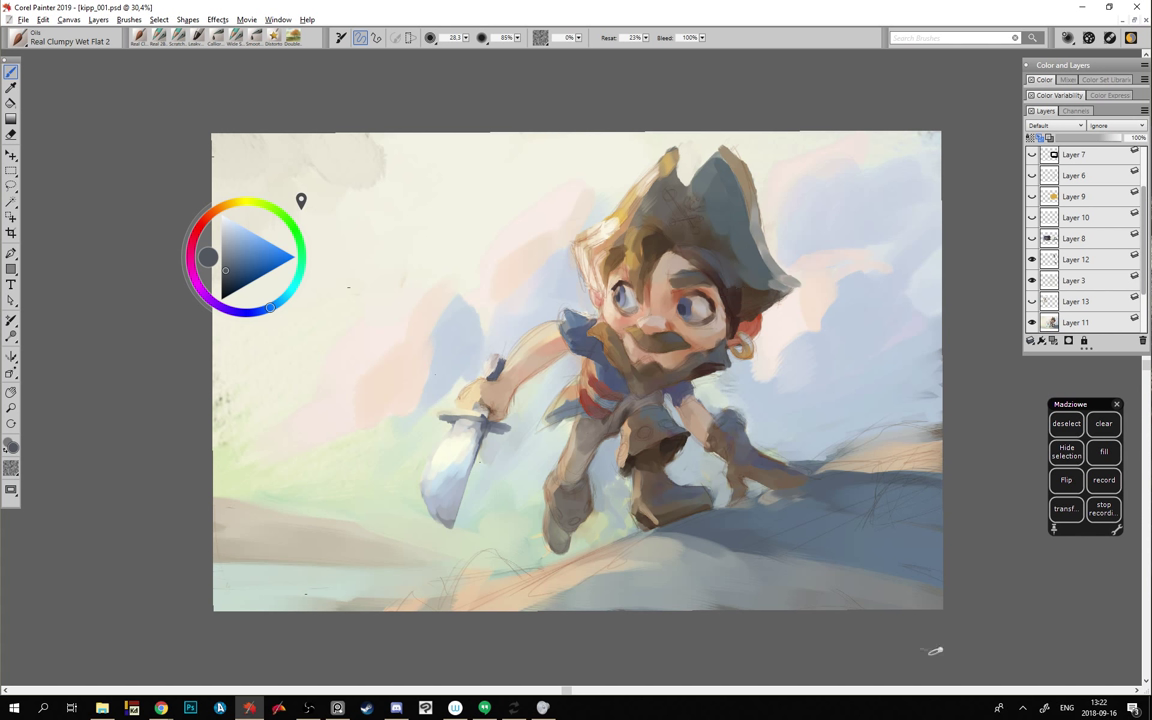
pyautogui.keyDown('alt'); pyautogui.click(661, 272); pyautogui.keyUp('alt')
pyautogui.keyDown('alt'); pyautogui.click(686, 273); pyautogui.keyUp('alt')
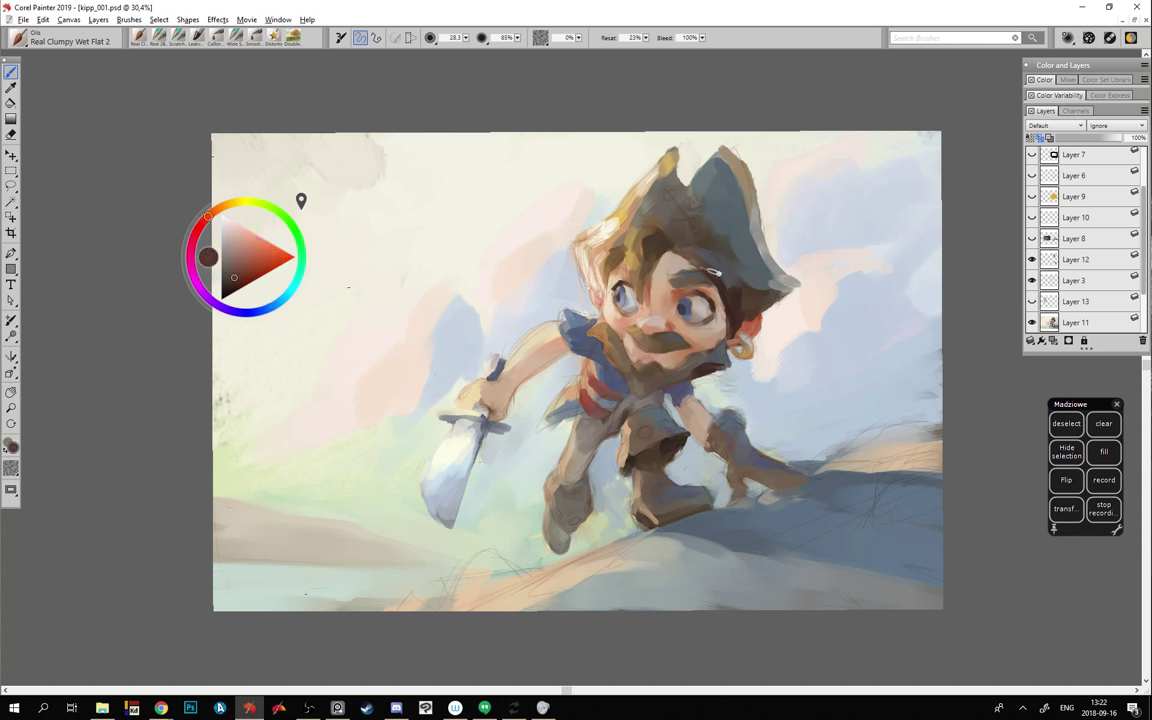
# - Extend the hat brim's outer corner into a sharper point with dark brown
pyautogui.keyDown('alt'); pyautogui.click(569, 263); pyautogui.keyUp('alt')
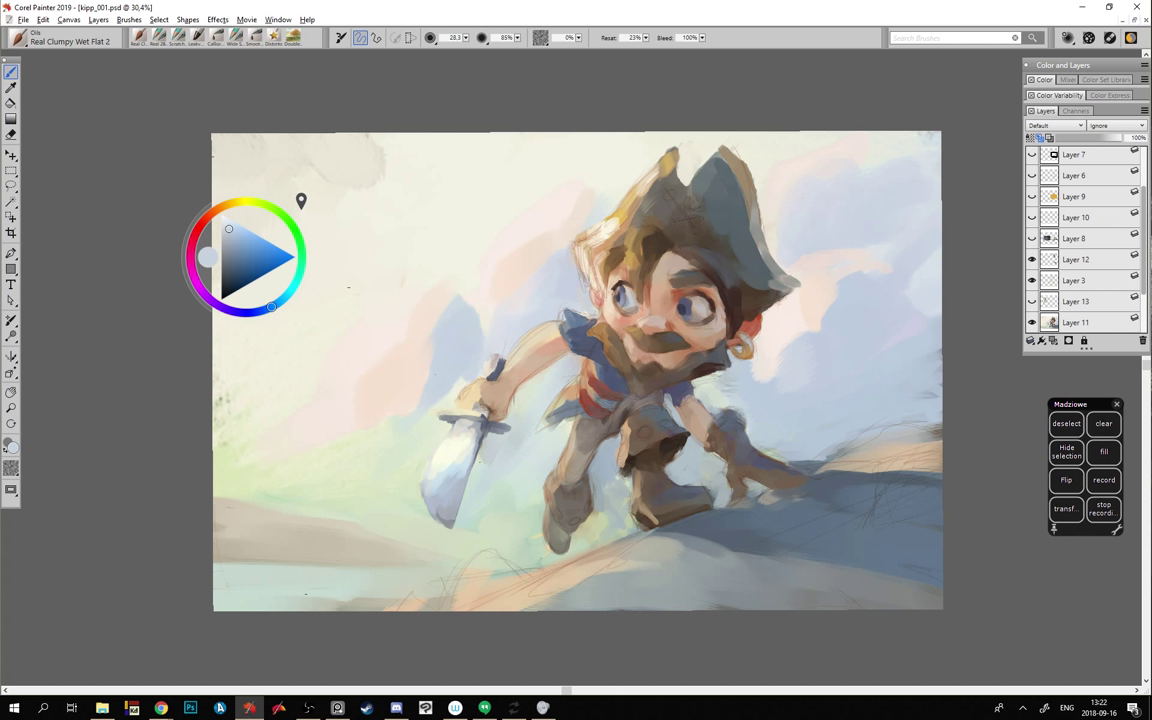
pyautogui.keyDown('alt'); pyautogui.click(606, 258); pyautogui.keyUp('alt')
pyautogui.keyDown('alt'); pyautogui.click(729, 294); pyautogui.keyUp('alt')
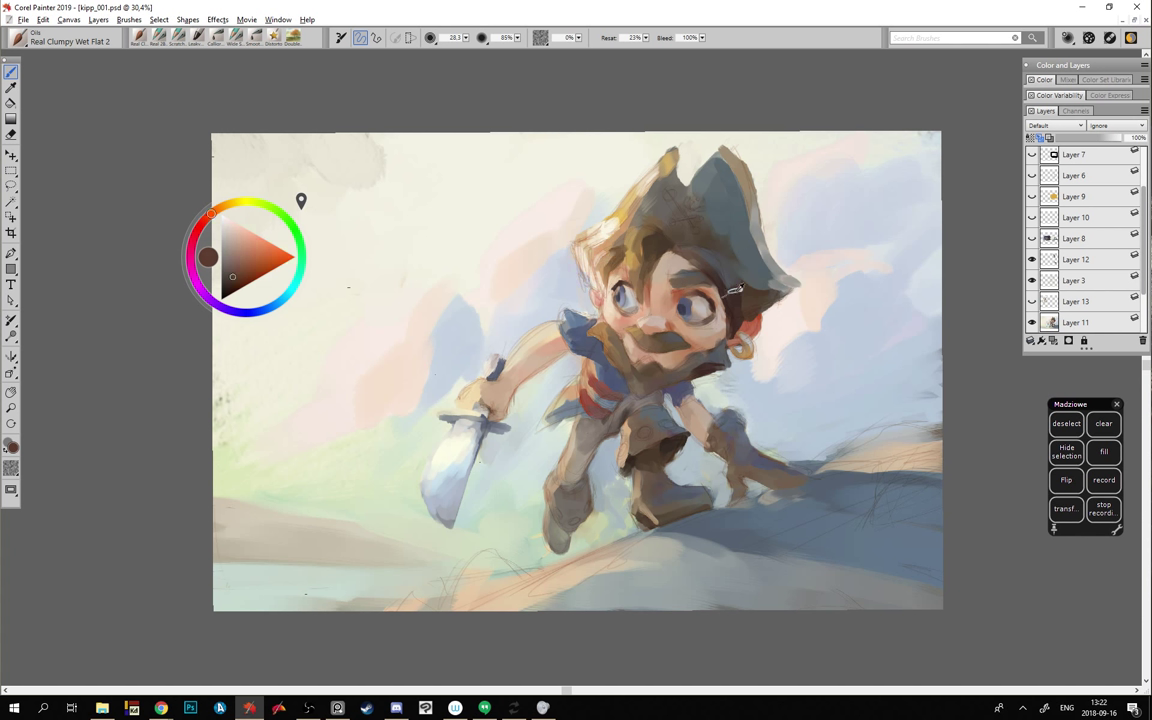
pyautogui.moveTo(757, 306); pyautogui.dragTo(805, 293)
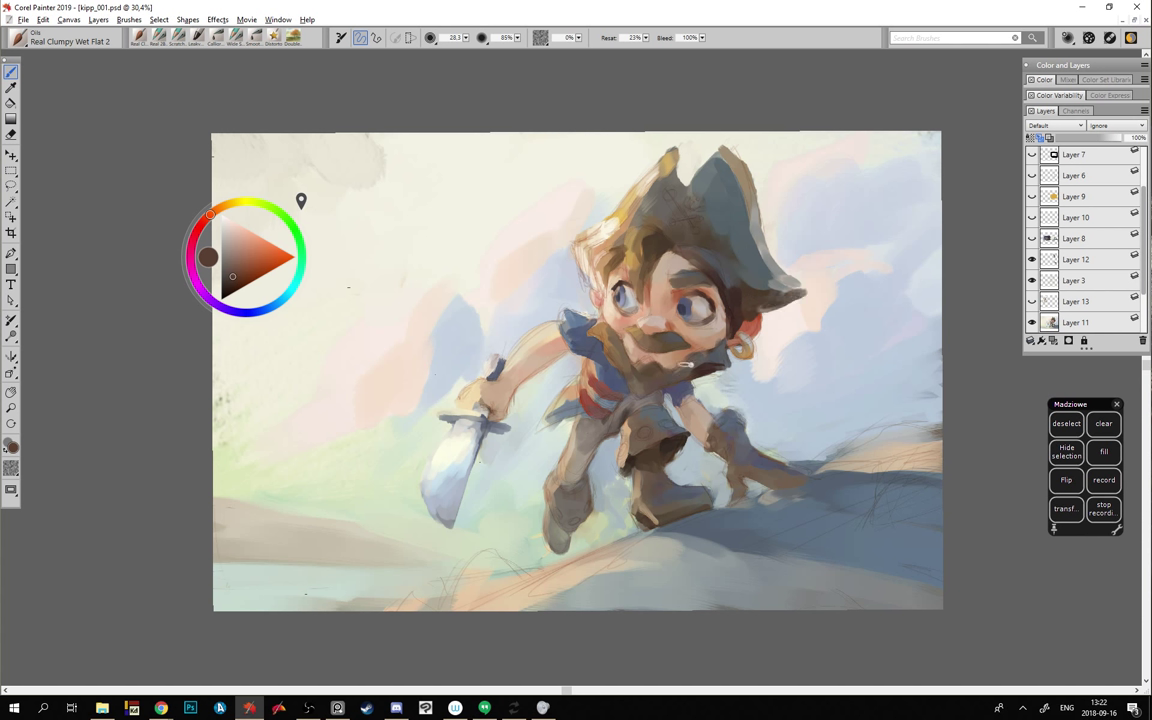
pyautogui.keyDown('alt'); pyautogui.click(757, 282); pyautogui.keyUp('alt')
pyautogui.keyDown('alt'); pyautogui.click(750, 296); pyautogui.keyUp('alt')
# - Paint the fingers of the hand resting on the ground in dark and muted browns on Layer 12
pyautogui.keyDown('alt'); pyautogui.click(626, 308); pyautogui.keyUp('alt')
pyautogui.keyDown('ctrl'); pyautogui.keyDown('alt'); pyautogui.click(744, 470); pyautogui.keyUp('alt'); pyautogui.keyUp('ctrl')
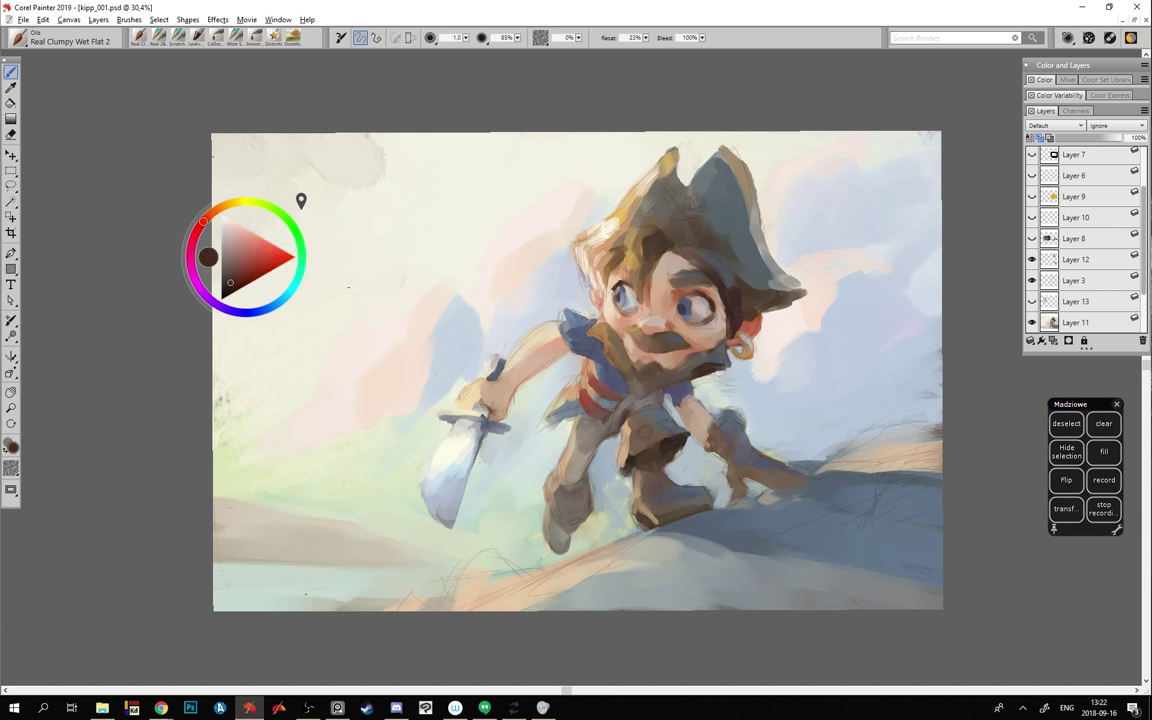
pyautogui.moveTo(758, 472); pyautogui.dragTo(746, 487)
pyautogui.click(1043, 286)
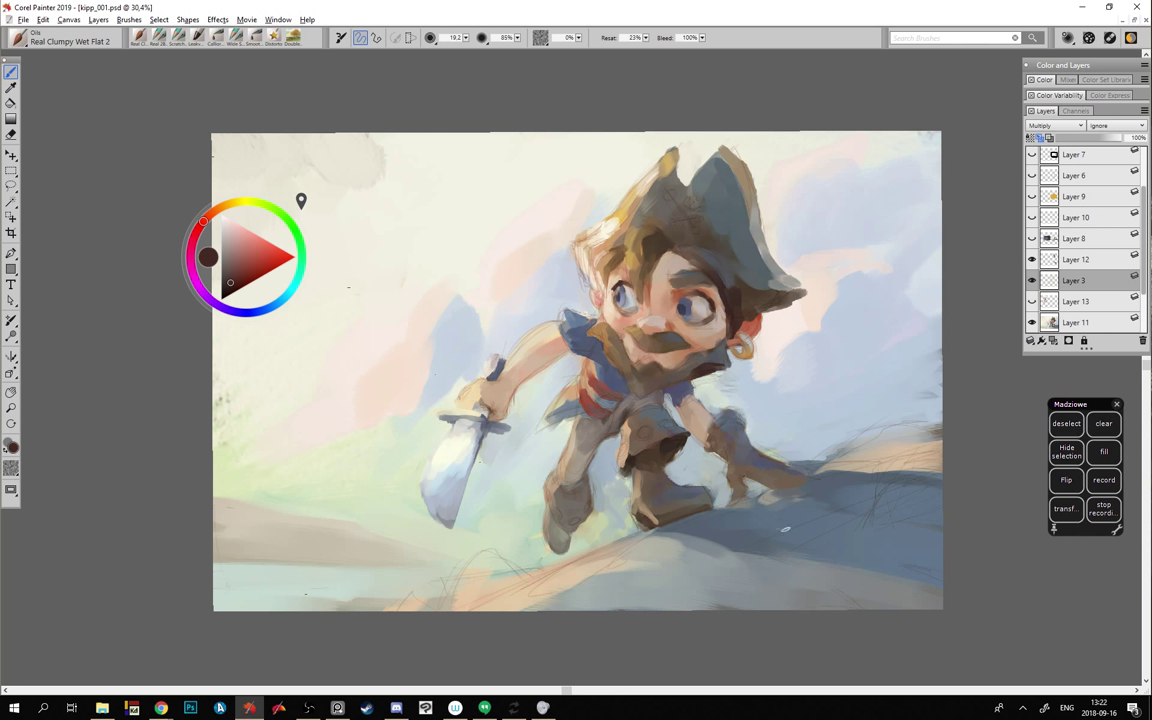
pyautogui.click(1058, 263)
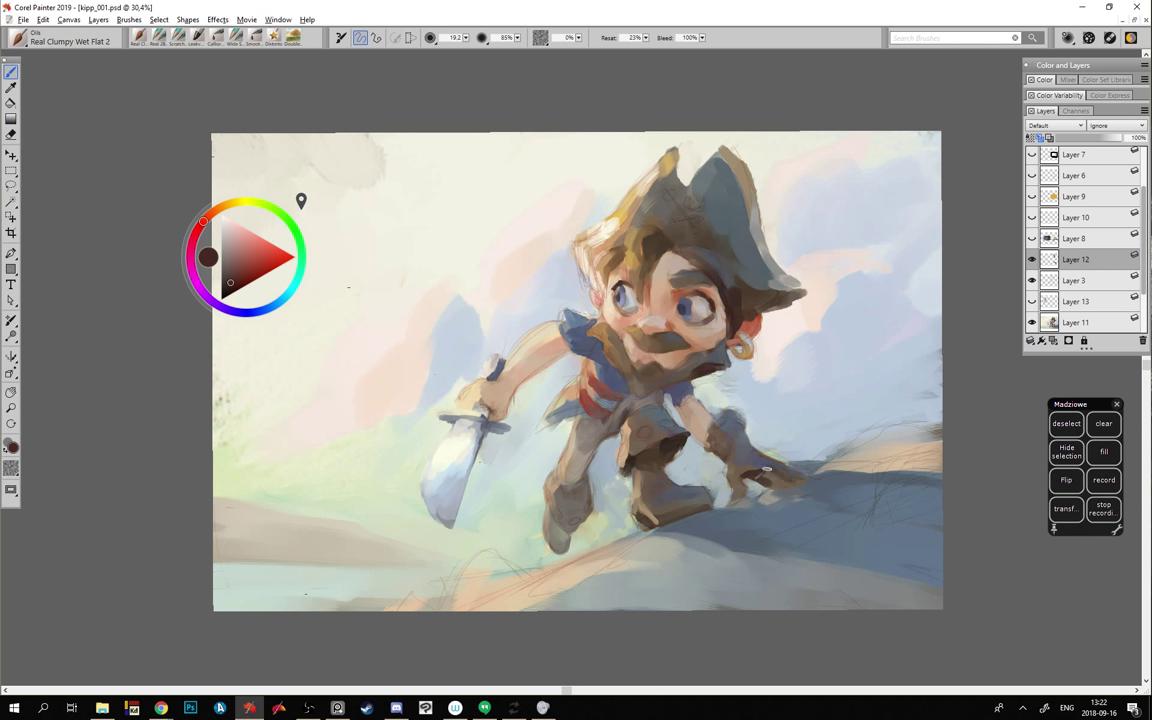
pyautogui.keyDown('alt'); pyautogui.click(697, 425); pyautogui.keyUp('alt')
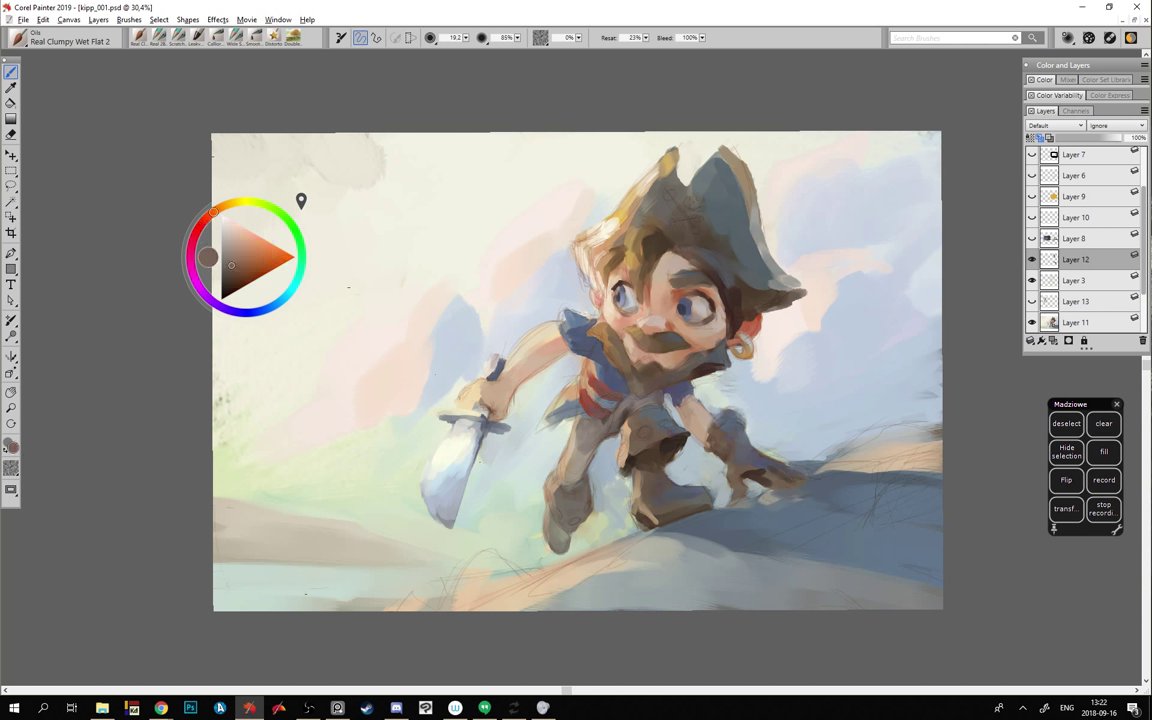
pyautogui.keyDown('alt'); pyautogui.click(693, 434); pyautogui.keyUp('alt')
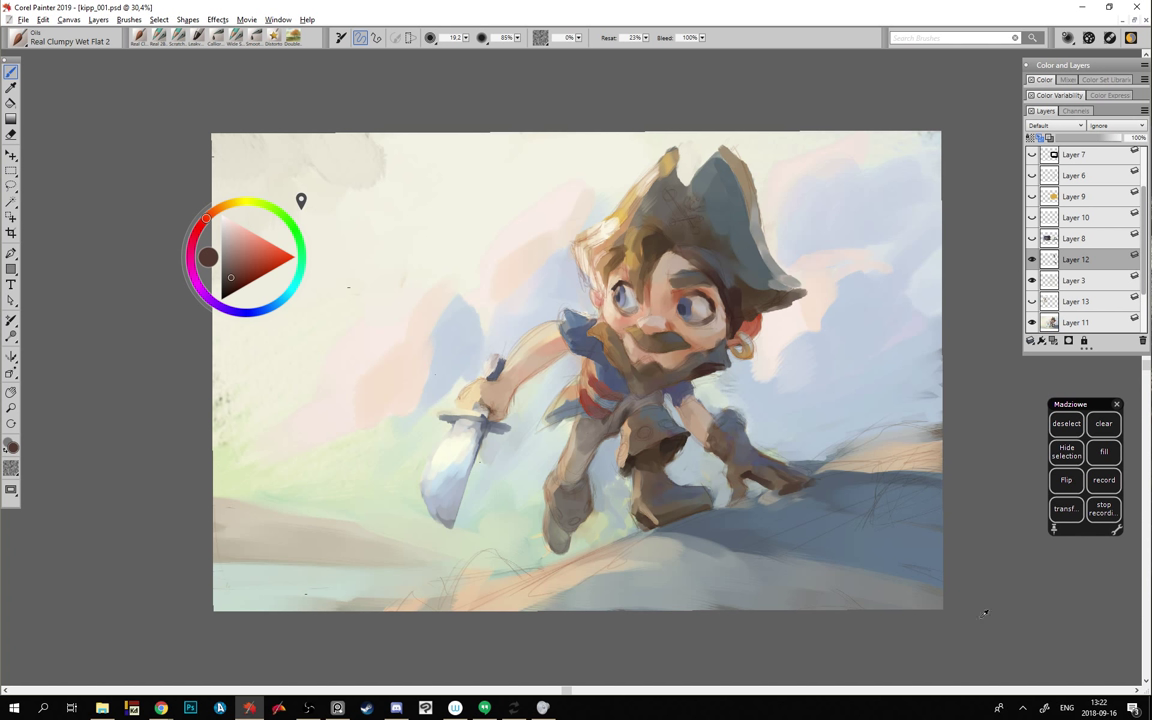
# - Clean up the upper edge of the sword arm with sampled background and peach skin tones
pyautogui.keyDown('alt'); pyautogui.click(502, 306); pyautogui.keyUp('alt')
pyautogui.moveTo(532, 346)
pyautogui.mouseDown()
pyautogui.moveTo(542, 355)
pyautogui.moveTo(534, 350)
pyautogui.mouseUp()
pyautogui.keyDown('alt'); pyautogui.click(537, 364); pyautogui.keyUp('alt')
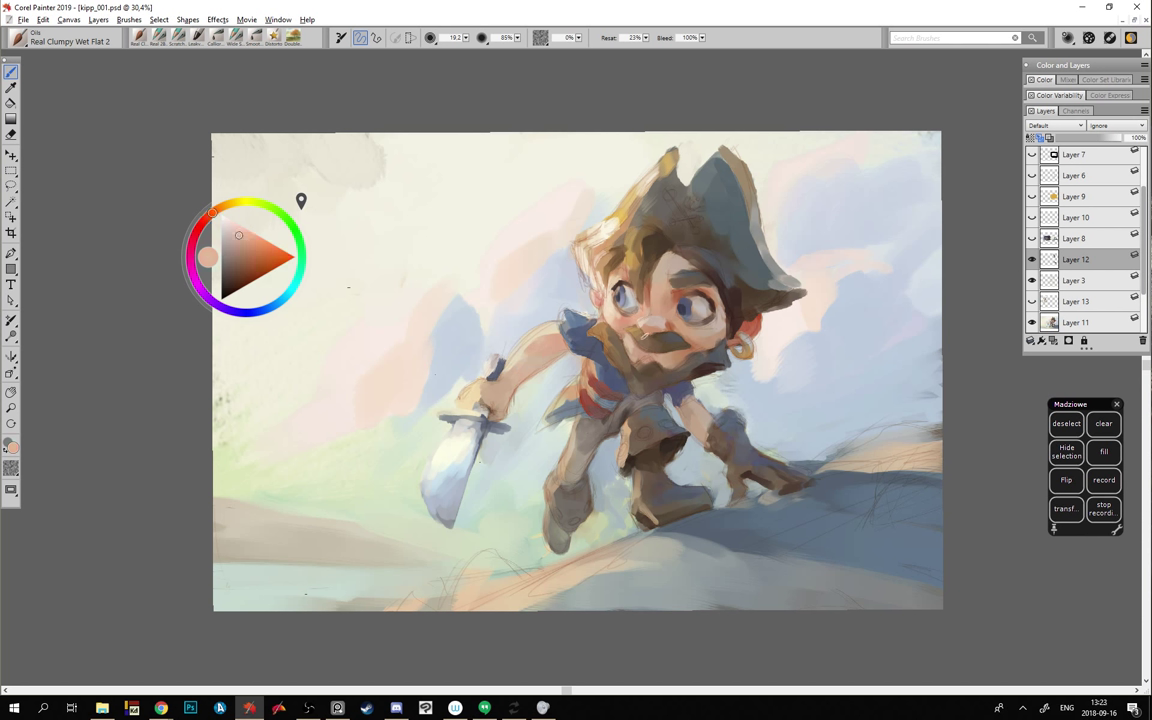
# - Refine the far cheek in light peach and paint over the stray marks above the shoulder with background colors
pyautogui.keyDown('alt'); pyautogui.click(627, 330); pyautogui.keyUp('alt')
pyautogui.keyDown('alt'); pyautogui.click(621, 319); pyautogui.keyUp('alt')
pyautogui.keyDown('alt'); pyautogui.click(606, 321); pyautogui.keyUp('alt')
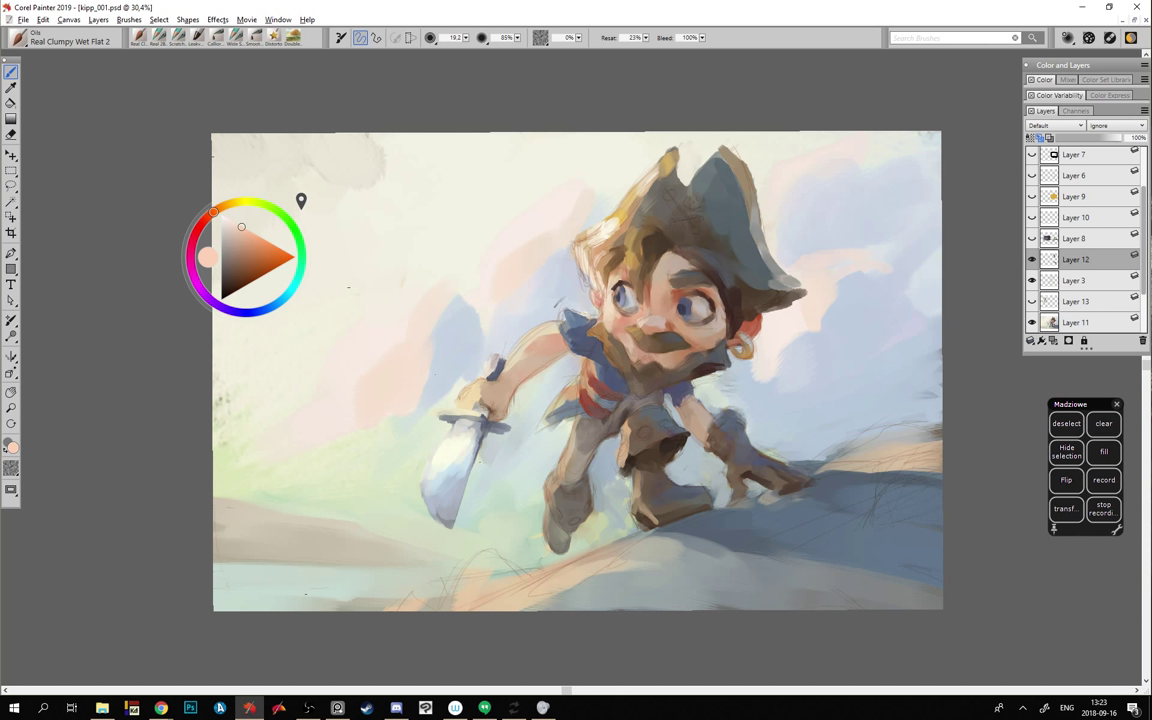
pyautogui.keyDown('alt'); pyautogui.click(553, 299); pyautogui.keyUp('alt')
pyautogui.keyDown('alt'); pyautogui.click(471, 323); pyautogui.keyUp('alt')
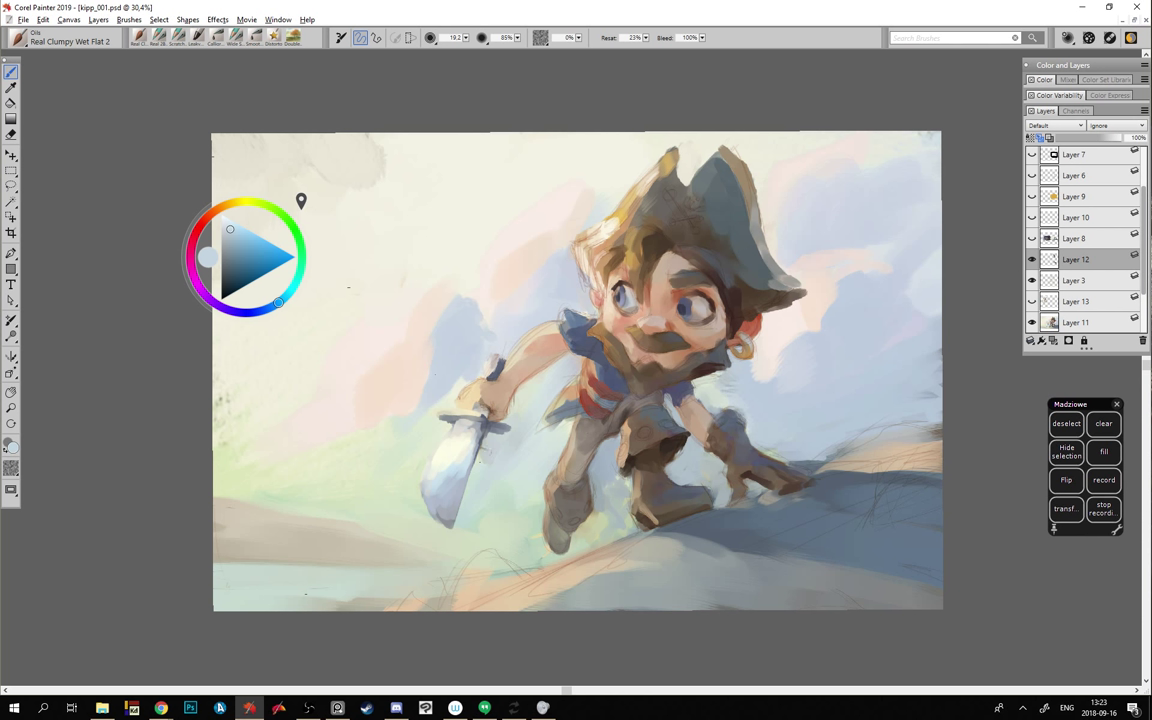
# - Paint soft grey-blue cloud strokes in the sky behind the pirate's hat on Layer 11
pyautogui.click(231, 243)
pyautogui.click(230, 239)
pyautogui.moveTo(843, 384)
pyautogui.mouseDown()
pyautogui.moveTo(846, 337)
pyautogui.moveTo(878, 298)
pyautogui.mouseUp()
pyautogui.click(1075, 322)
pyautogui.moveTo(868, 285); pyautogui.dragTo(916, 300)
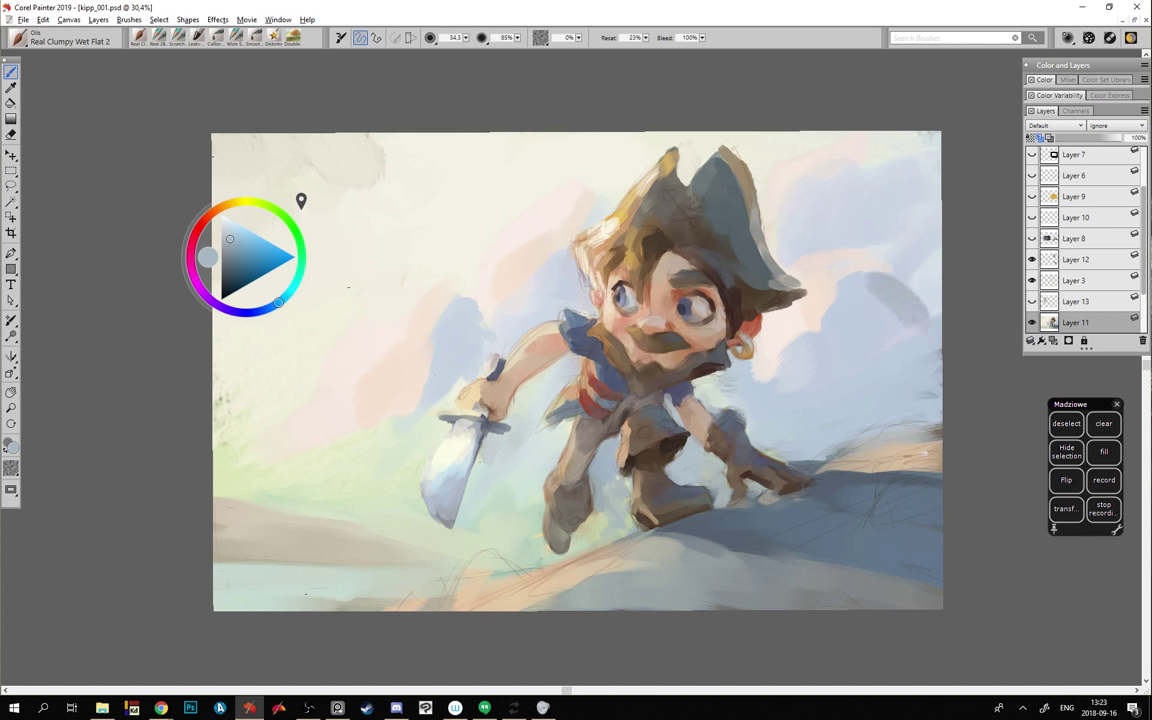
pyautogui.moveTo(912, 306)
pyautogui.mouseDown()
pyautogui.moveTo(930, 280)
pyautogui.moveTo(936, 305)
pyautogui.moveTo(902, 312)
pyautogui.moveTo(880, 350)
pyautogui.moveTo(874, 336)
pyautogui.moveTo(848, 360)
pyautogui.mouseUp()
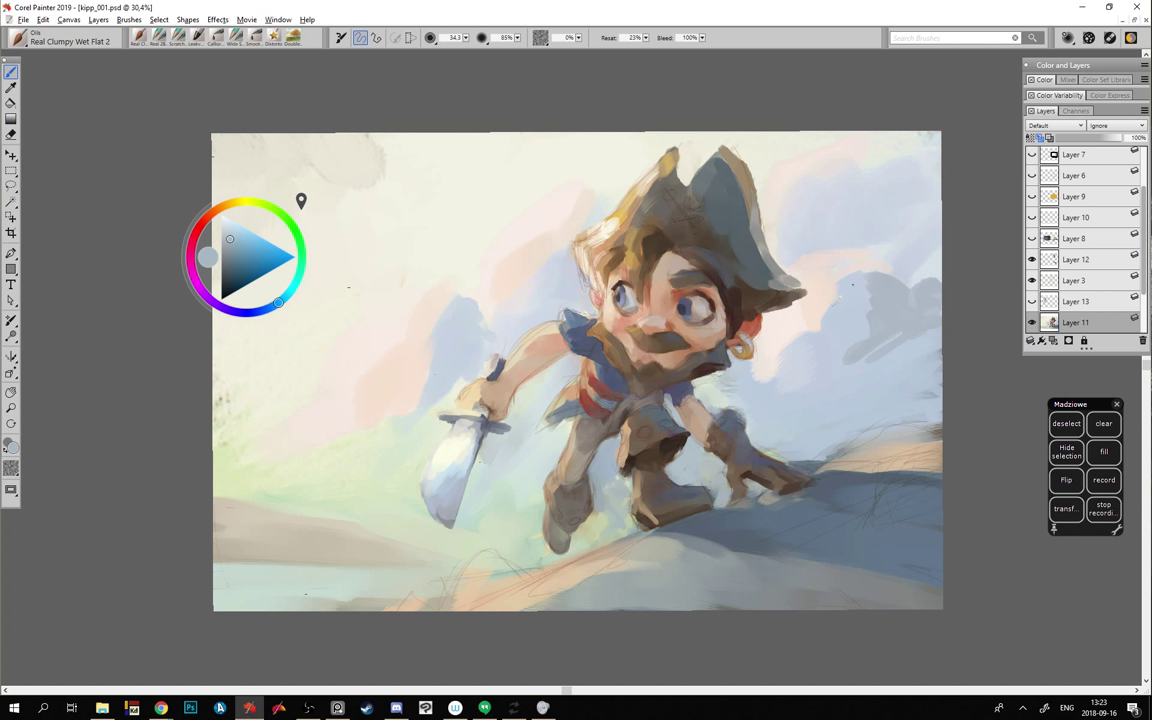
# - Extend the grey-blue clouds behind the hat, and mirror and zoom out the canvas to show the whole painting
pyautogui.moveTo(916, 250); pyautogui.dragTo(940, 263)
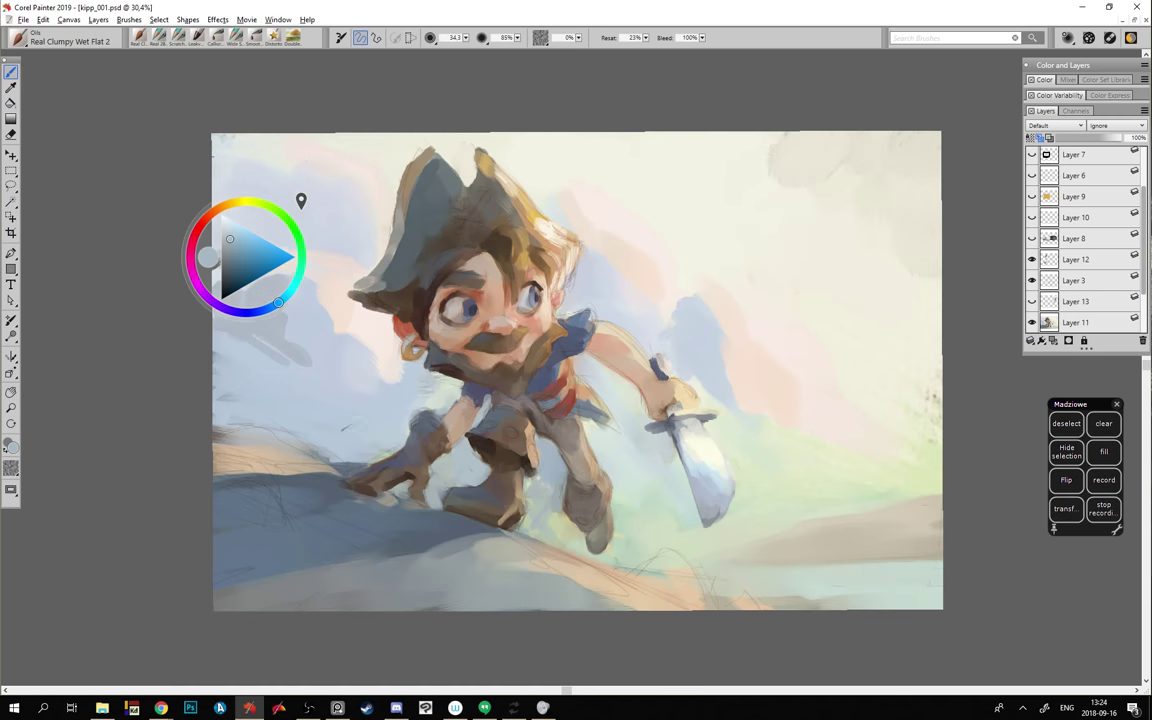
pyautogui.moveTo(385, 433); pyautogui.dragTo(492, 443)
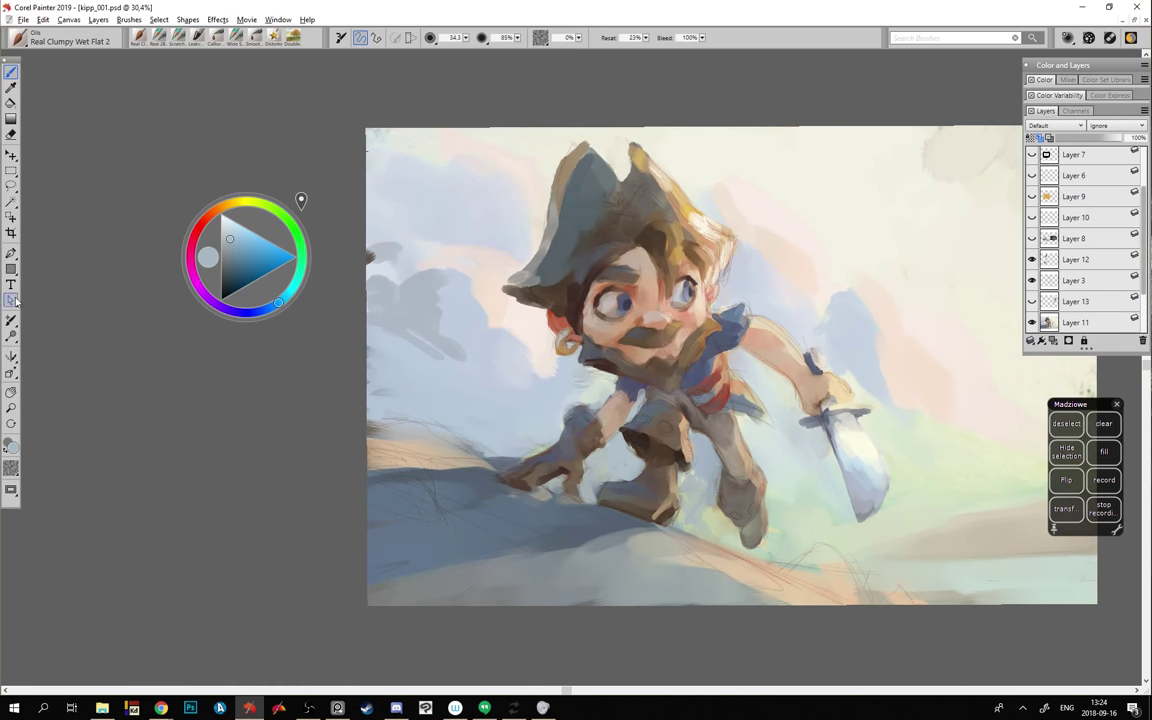
pyautogui.click(11, 407)
pyautogui.keyDown('alt'); pyautogui.click(389, 489); pyautogui.keyUp('alt')
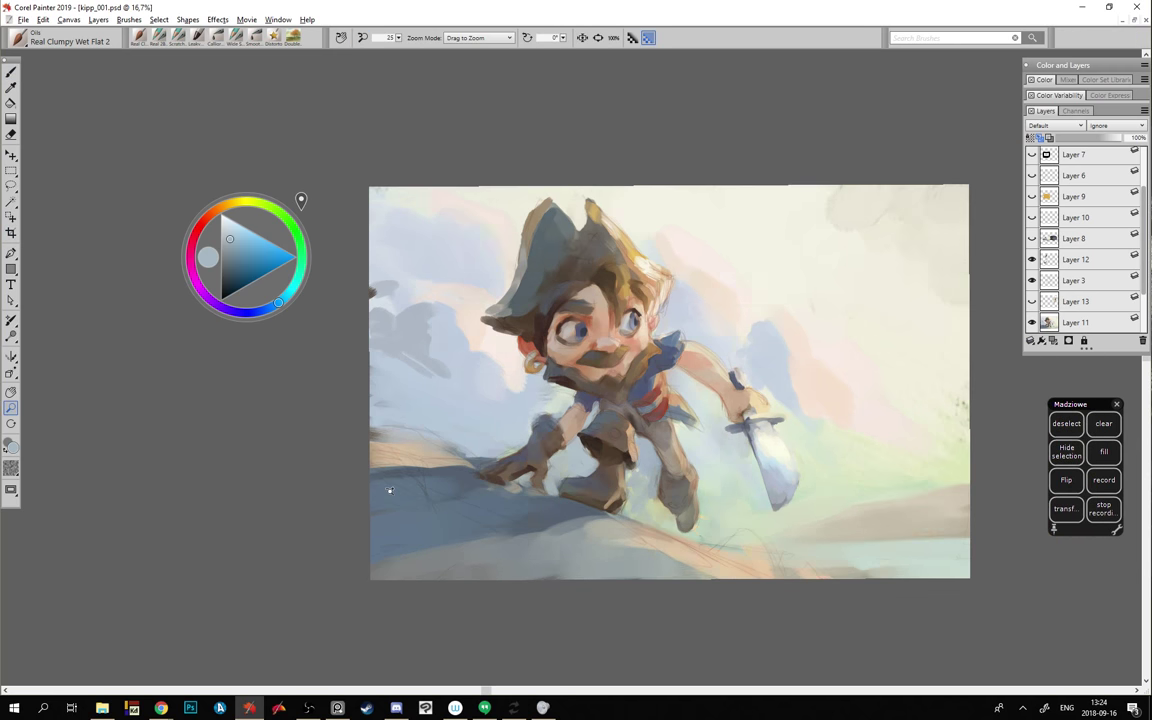
pyautogui.moveTo(305, 536); pyautogui.dragTo(366, 510)
pyautogui.click(11, 70)
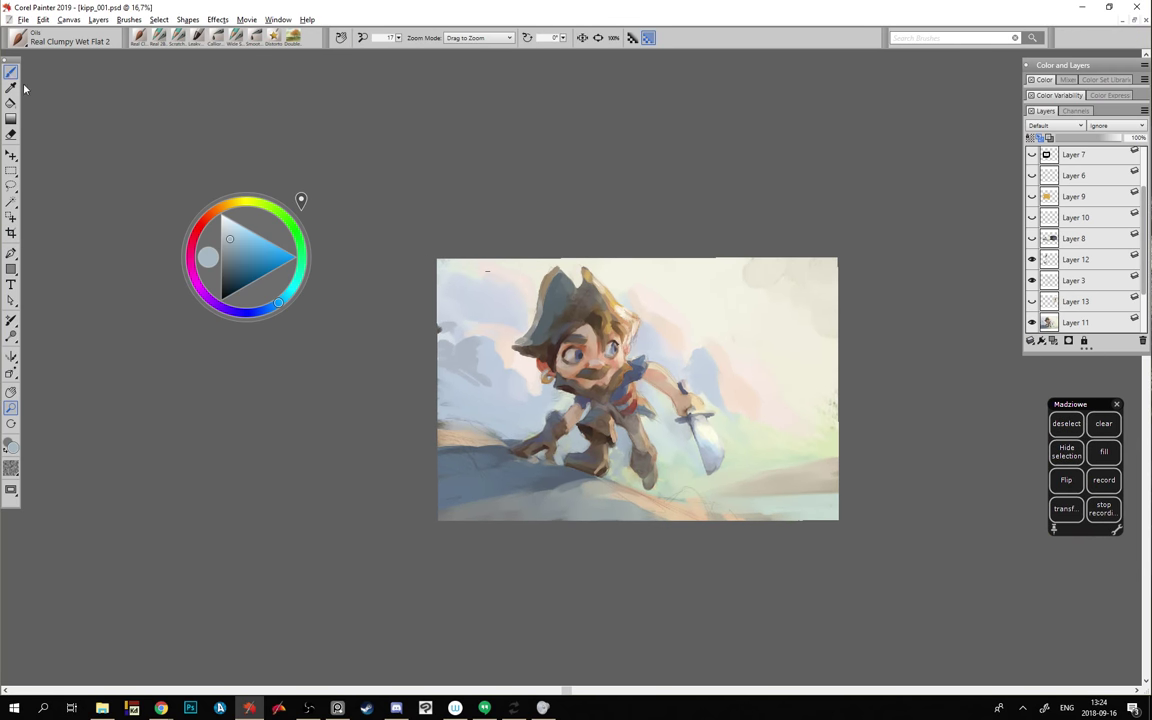
# - Choose a more saturated mid blue, check the composition by mirroring the canvas and back, and make Layer 11 active
pyautogui.click(232, 244)
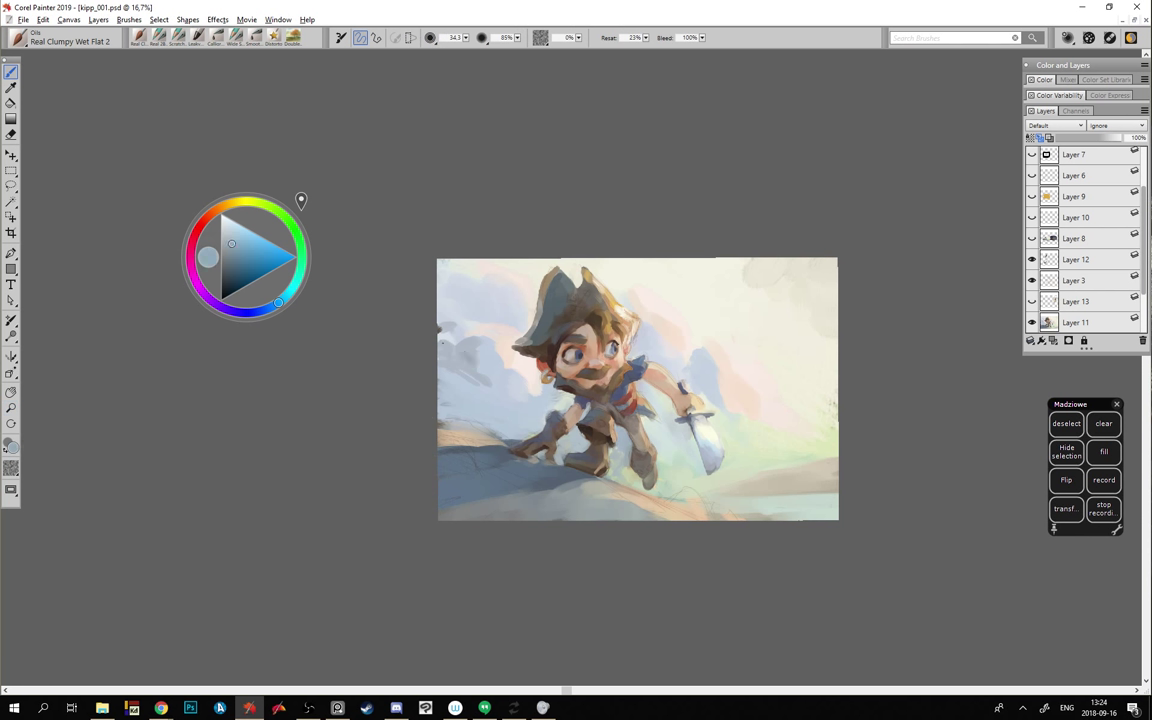
pyautogui.click(240, 251)
pyautogui.press('h')
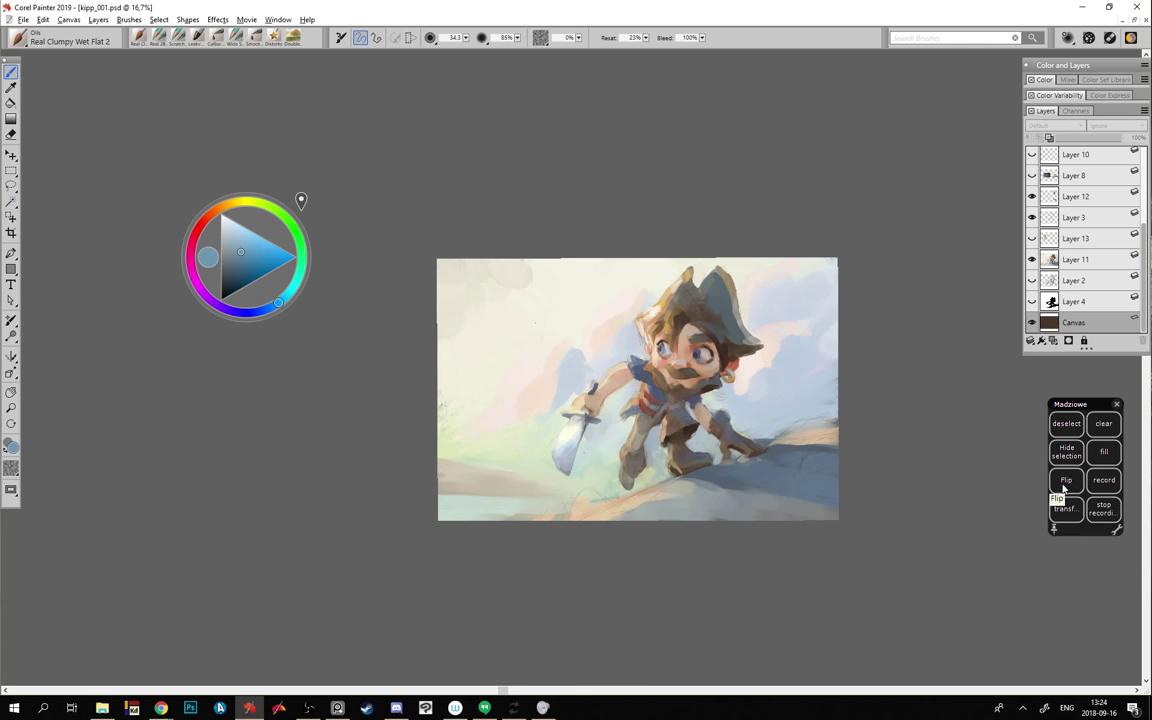
pyautogui.press('h')
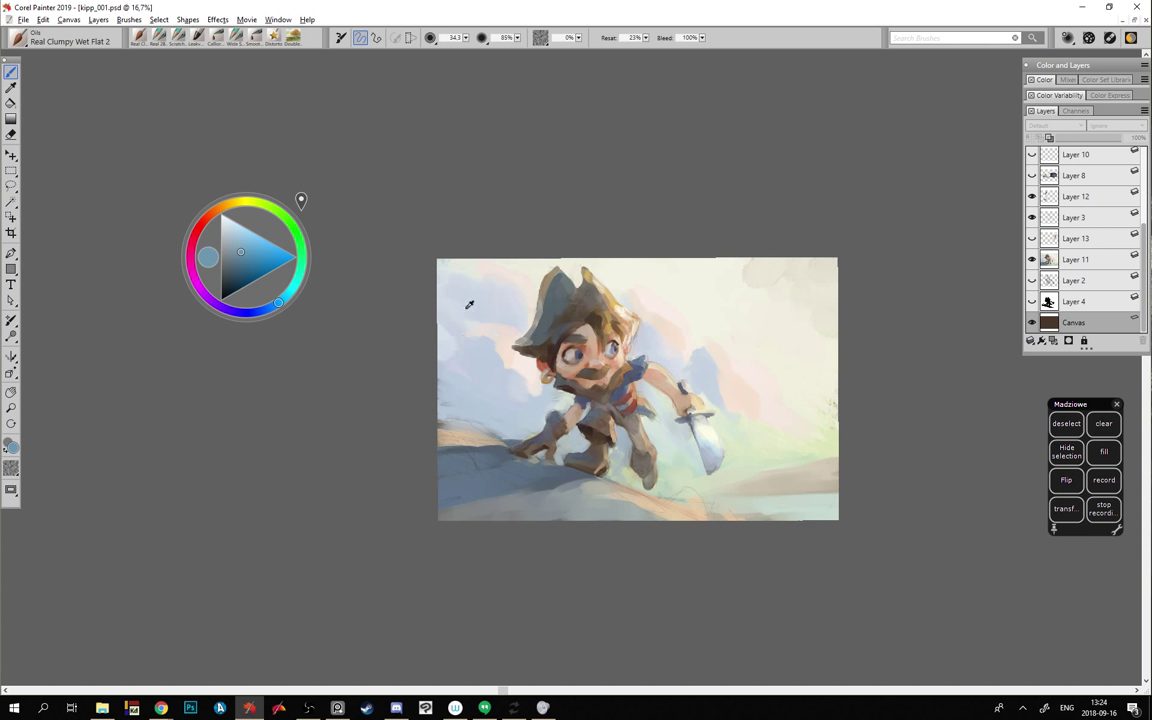
pyautogui.click(1070, 259)
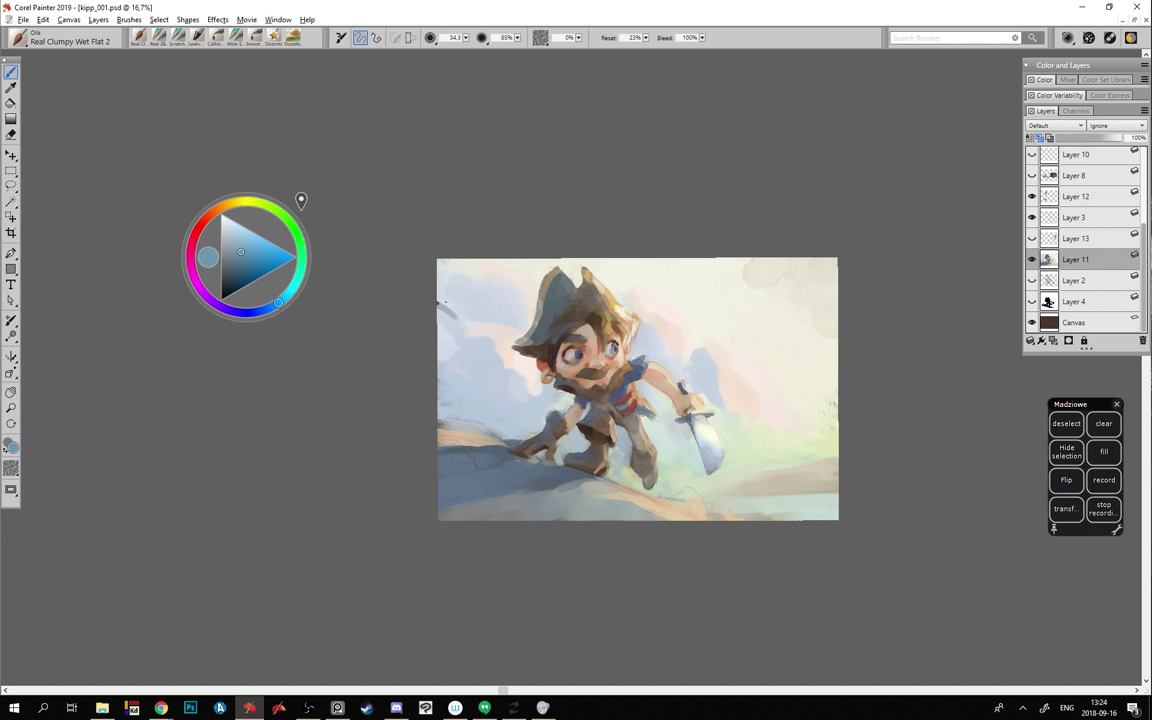
# - Try saturated mid-blue cloud shapes in the sky behind the pirate's hat on Layer 11
pyautogui.moveTo(449, 402); pyautogui.dragTo(446, 426)
pyautogui.click(247, 248)
pyautogui.hotkey('ctrl', 'z')
pyautogui.moveTo(470, 348); pyautogui.dragTo(490, 388)
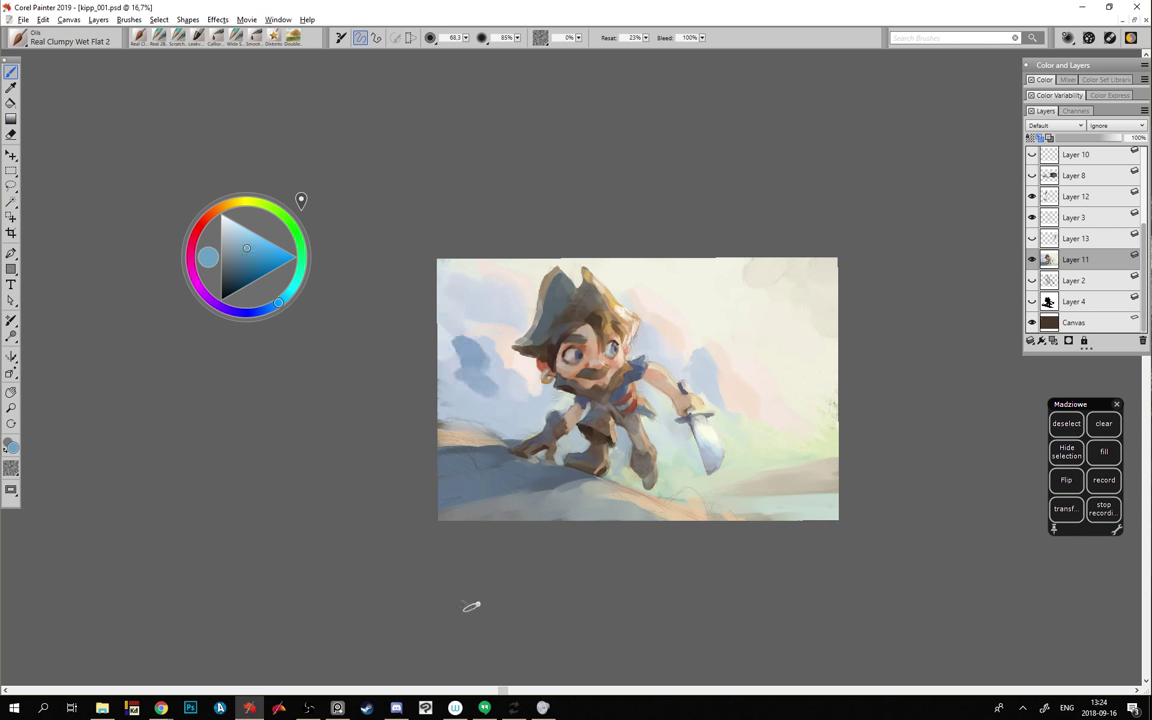
pyautogui.hotkey('ctrl', 'z')
pyautogui.click(241, 256)
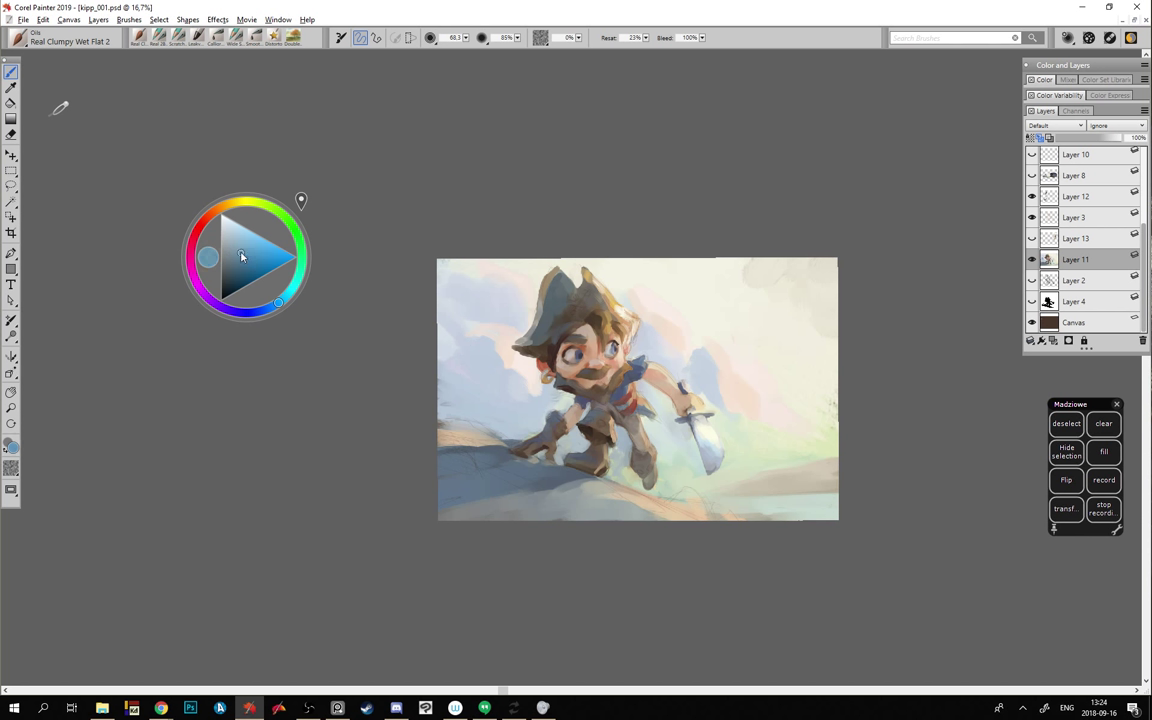
pyautogui.click(242, 246)
pyautogui.moveTo(476, 348)
pyautogui.mouseDown()
pyautogui.moveTo(478, 376)
pyautogui.moveTo(498, 388)
pyautogui.mouseUp()
pyautogui.moveTo(450, 323); pyautogui.dragTo(459, 358)
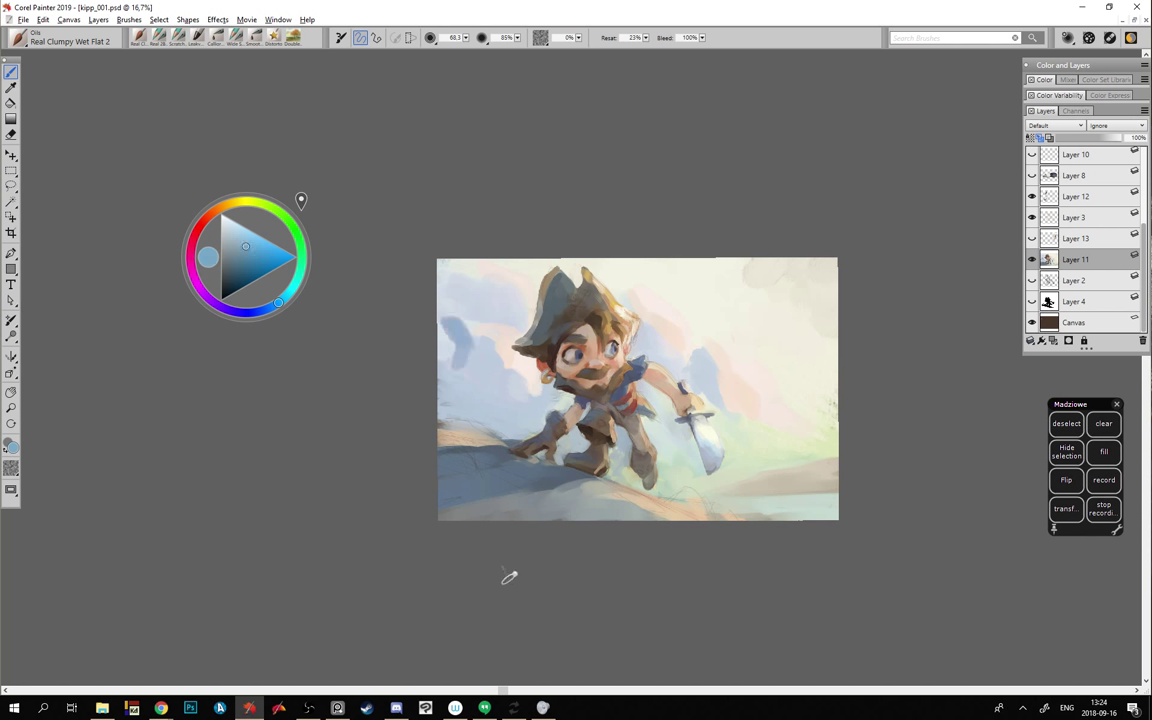
# - Paint lighter blue cloud masses in the sky behind the hat and above the leaning arm on Layer 11
pyautogui.click(242, 239)
pyautogui.moveTo(454, 316)
pyautogui.mouseDown()
pyautogui.moveTo(454, 331)
pyautogui.moveTo(462, 322)
pyautogui.mouseUp()
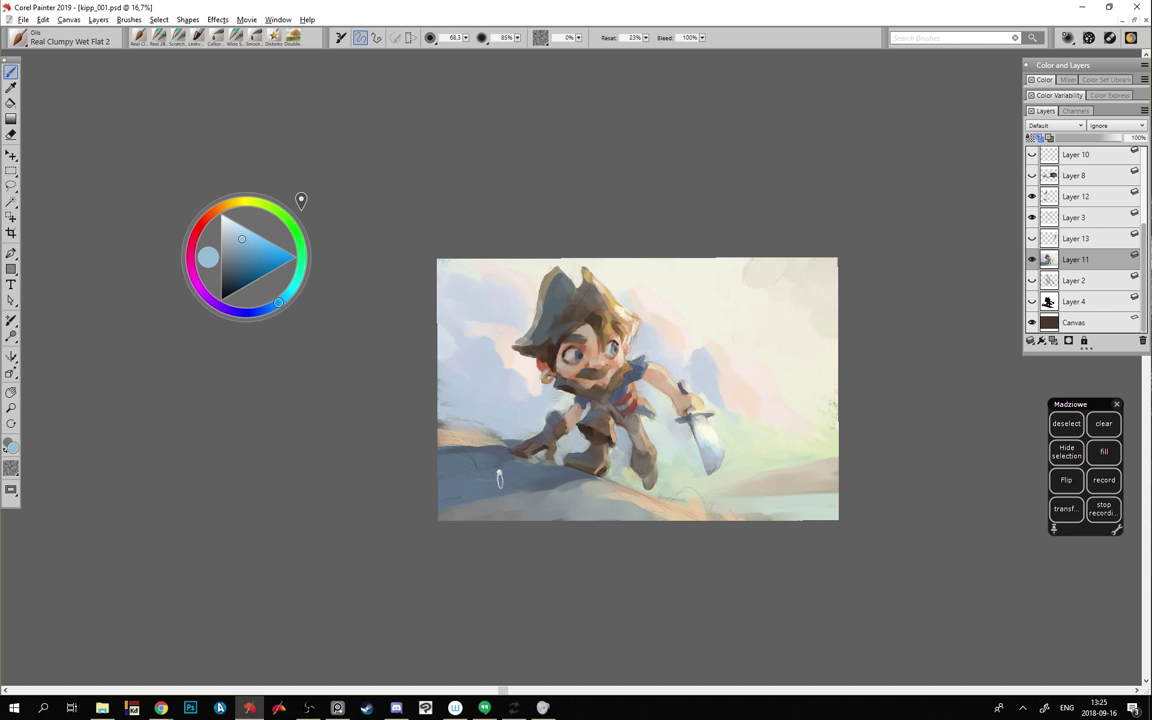
pyautogui.moveTo(462, 356)
pyautogui.mouseDown()
pyautogui.moveTo(492, 394)
pyautogui.moveTo(472, 346)
pyautogui.moveTo(500, 405)
pyautogui.mouseUp()
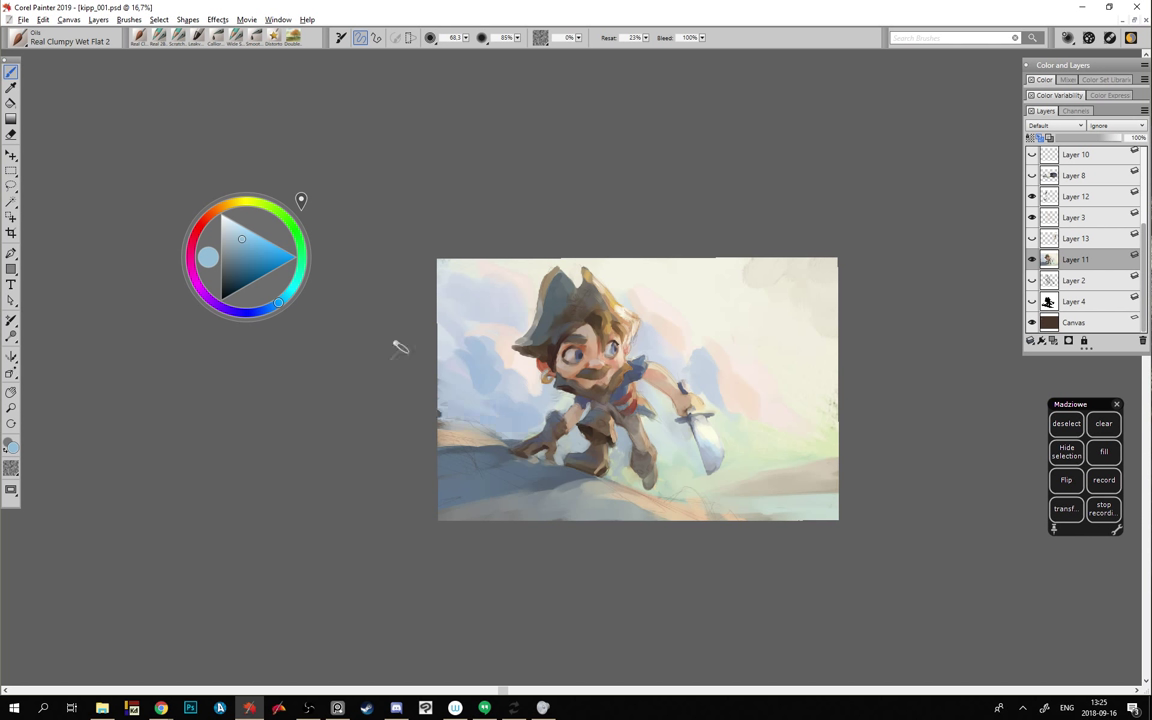
pyautogui.hotkey('ctrl', 'z')
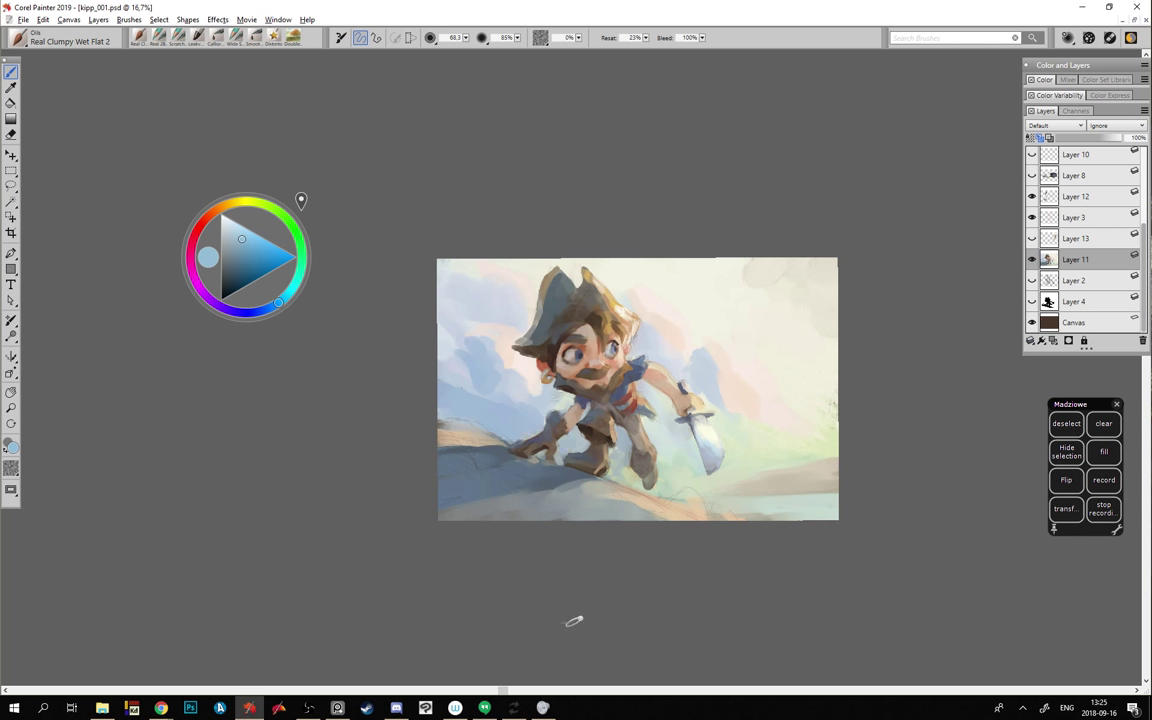
pyautogui.moveTo(436, 337); pyautogui.dragTo(440, 337)
pyautogui.hotkey('ctrl', 'z')
pyautogui.moveTo(472, 302); pyautogui.dragTo(454, 311)
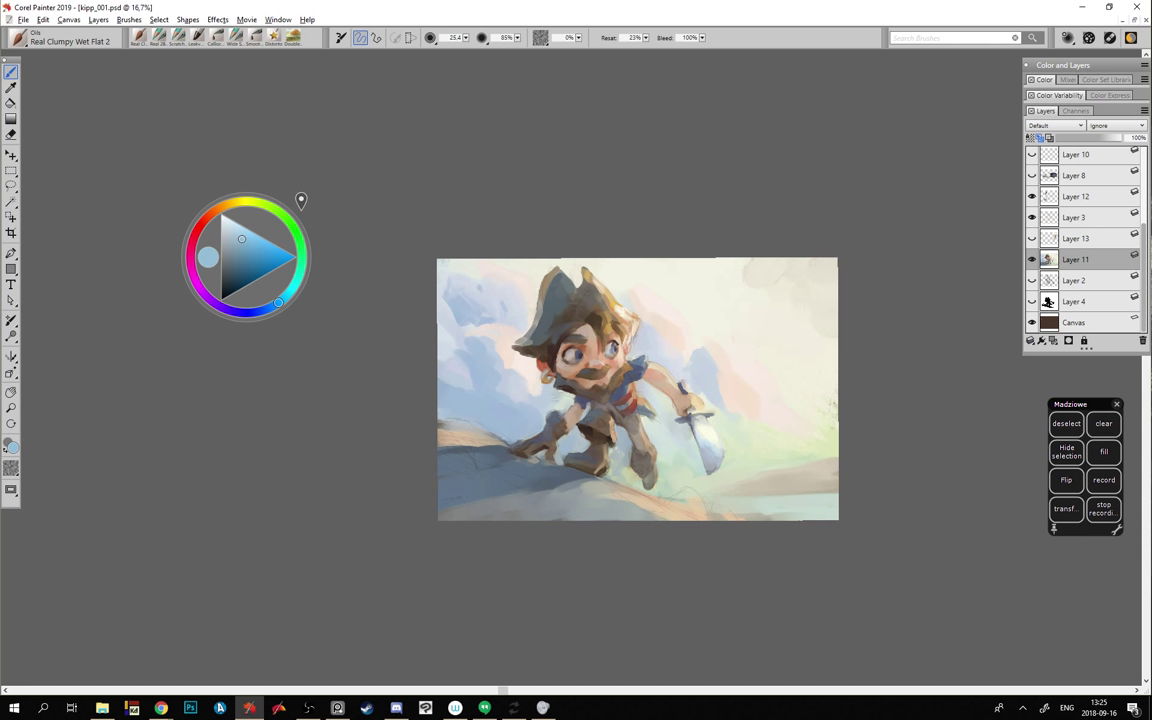
# - Refine the cloud edges above the sword arm with sampled off-white and pale blue sky tones
pyautogui.keyDown('alt'); pyautogui.click(610, 314); pyautogui.keyUp('alt')
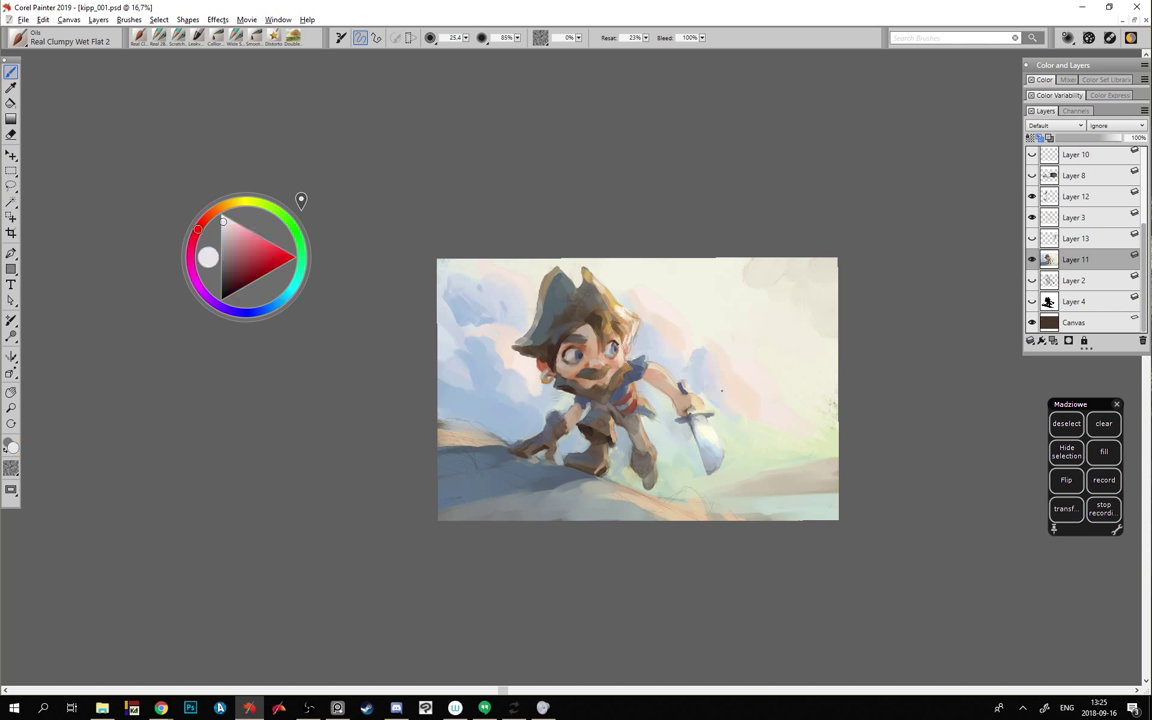
pyautogui.keyDown('alt'); pyautogui.click(623, 331); pyautogui.keyUp('alt')
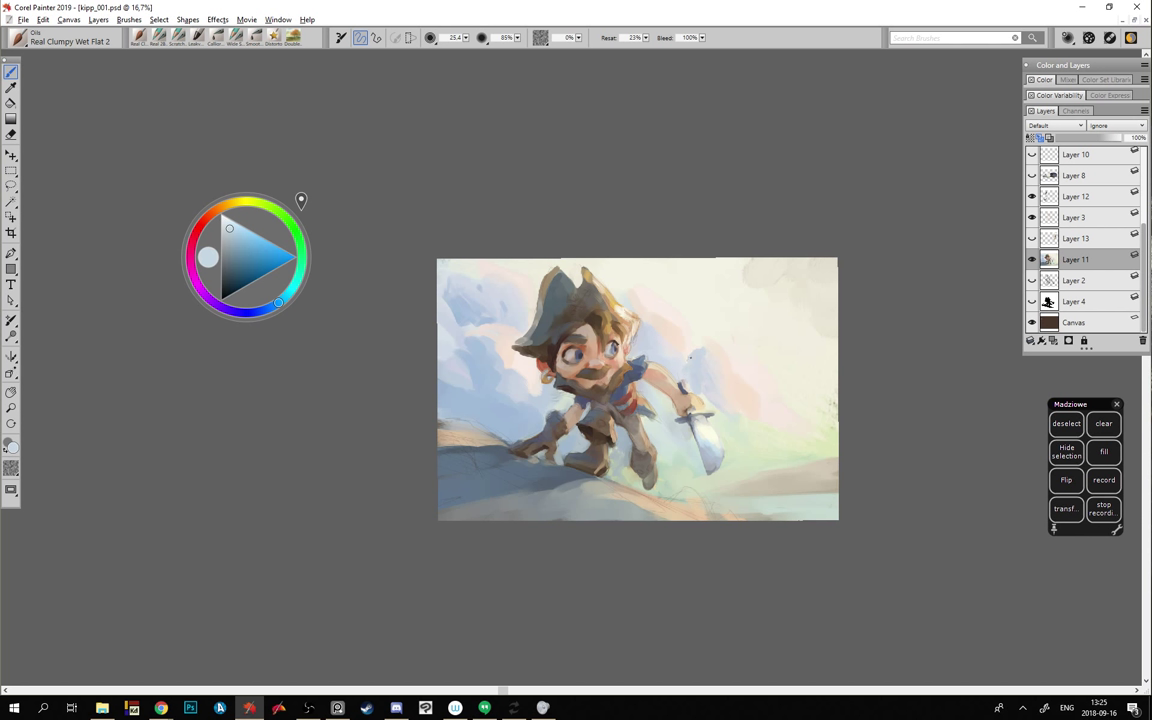
pyautogui.keyDown('alt'); pyautogui.click(615, 315); pyautogui.keyUp('alt')
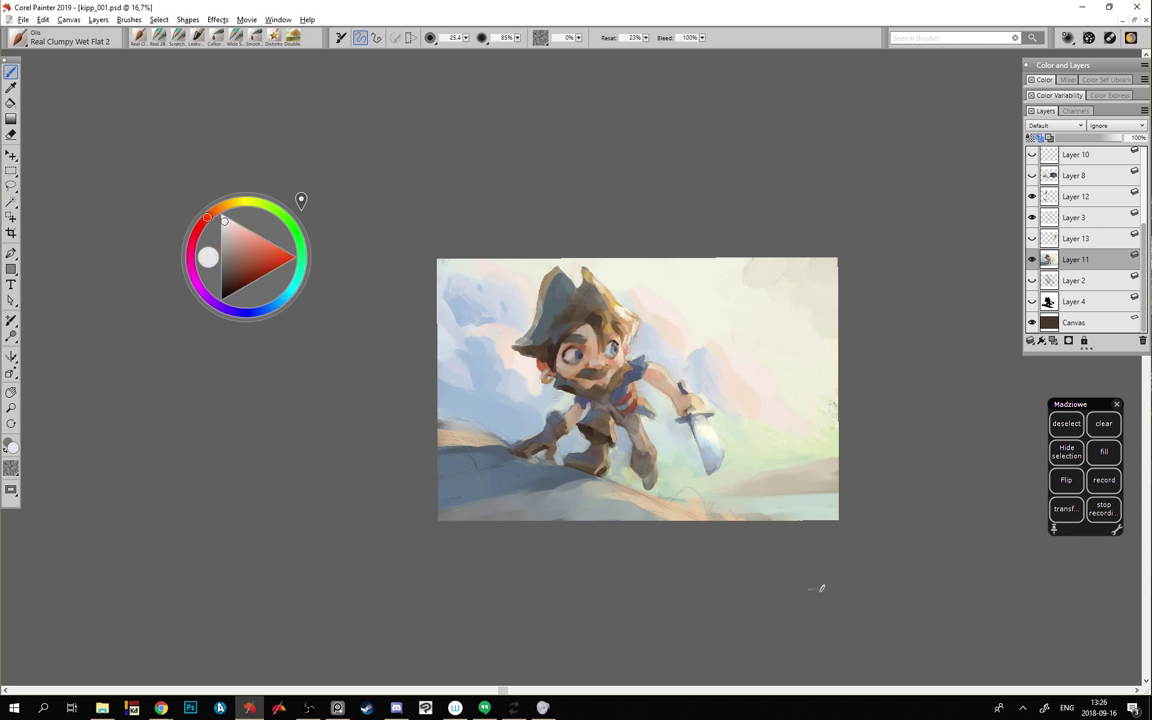
pyautogui.keyDown('alt'); pyautogui.click(719, 368); pyautogui.keyUp('alt')
pyautogui.keyDown('alt'); pyautogui.click(706, 366); pyautogui.keyUp('alt')
# - Hide and show Layers 3 and 12 to check their contents, and make Layer 12 active
pyautogui.click(1031, 217)
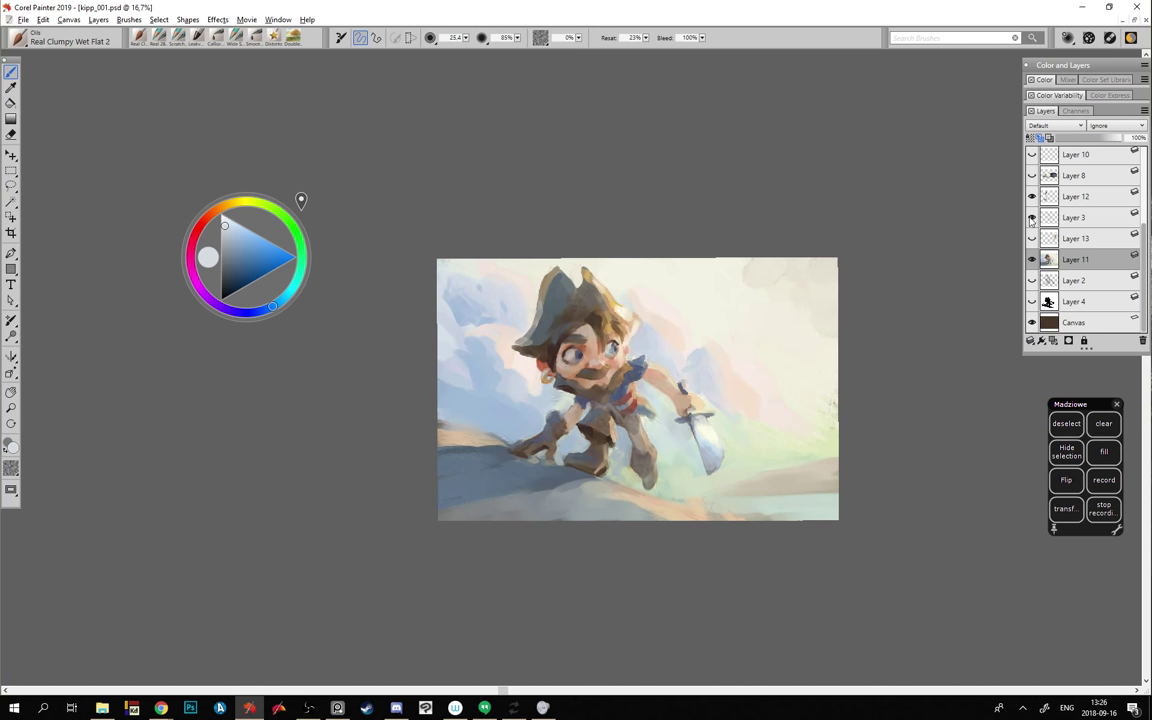
pyautogui.click(1031, 217)
pyautogui.click(1031, 197)
pyautogui.click(1031, 197)
pyautogui.click(1050, 202)
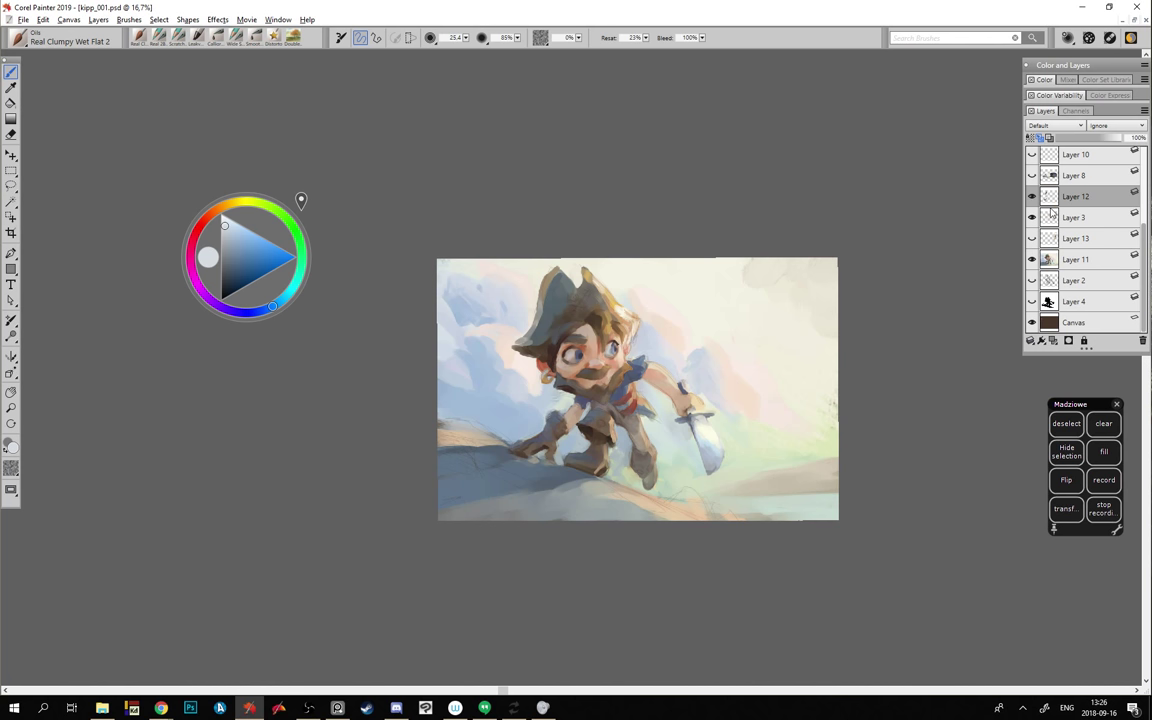
# - Touch up the clouds above the sword arm on Layer 12 with sampled pale peach tones
pyautogui.press('n')
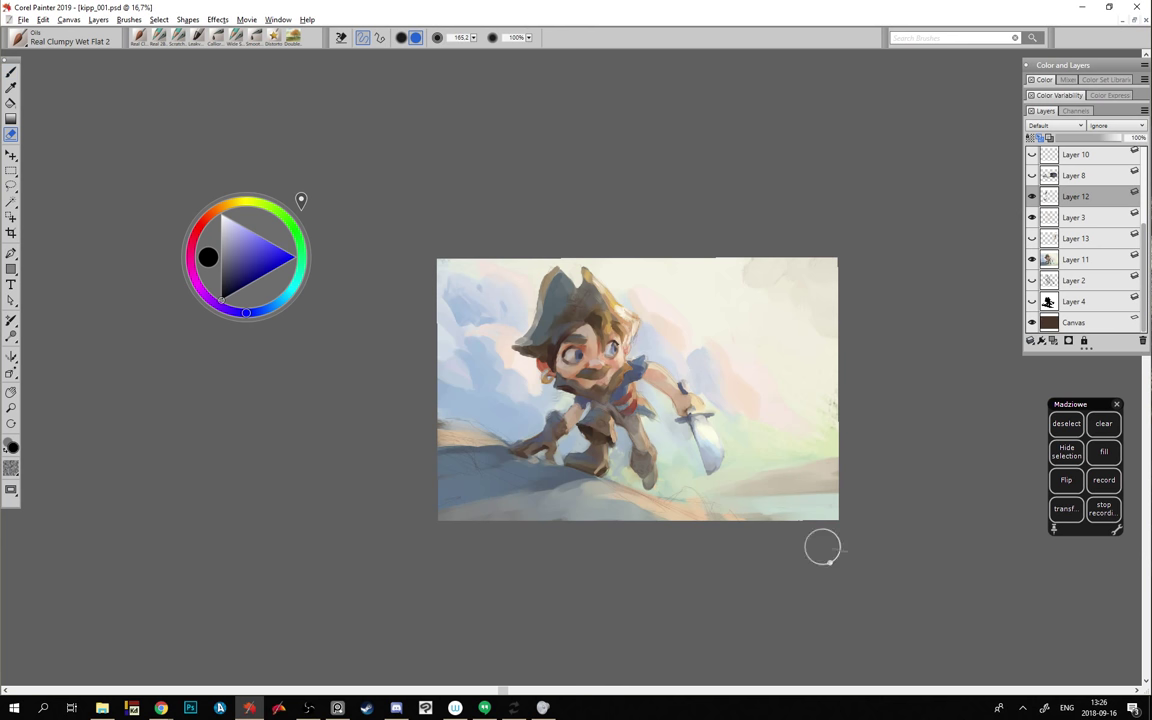
pyautogui.press('b')
pyautogui.keyDown('alt'); pyautogui.click(674, 332); pyautogui.keyUp('alt')
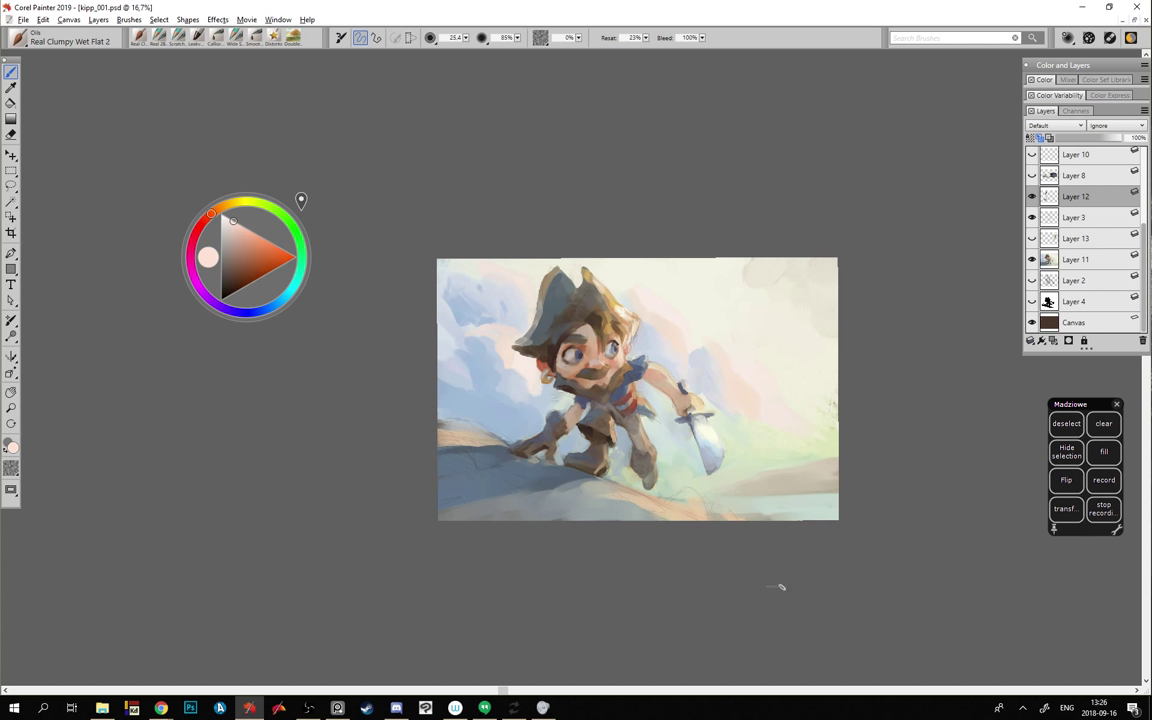
pyautogui.keyDown('alt'); pyautogui.click(713, 342); pyautogui.keyUp('alt')
# - Soften the blue clouds behind the hat with broader strokes of sampled pale blue and pinkish white
pyautogui.keyDown('alt'); pyautogui.click(445, 306); pyautogui.keyUp('alt')
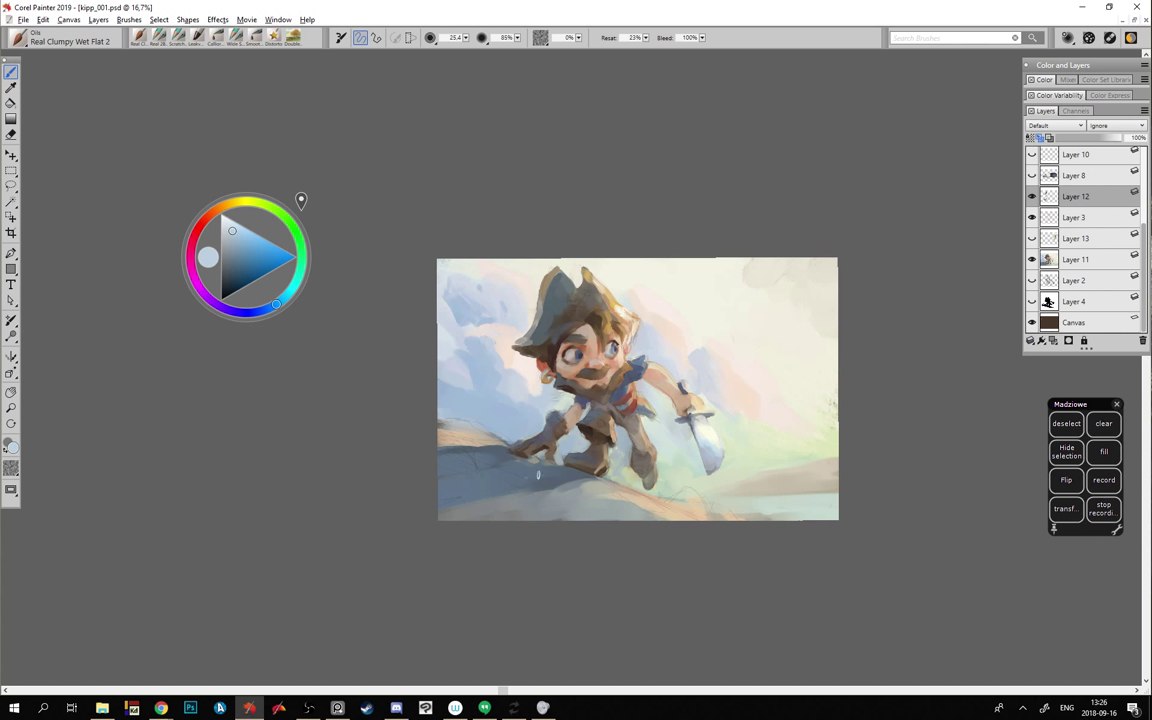
pyautogui.keyDown('alt'); pyautogui.click(440, 307); pyautogui.keyUp('alt')
pyautogui.moveTo(429, 304); pyautogui.dragTo(475, 348)
pyautogui.keyDown('alt'); pyautogui.click(504, 346); pyautogui.keyUp('alt')
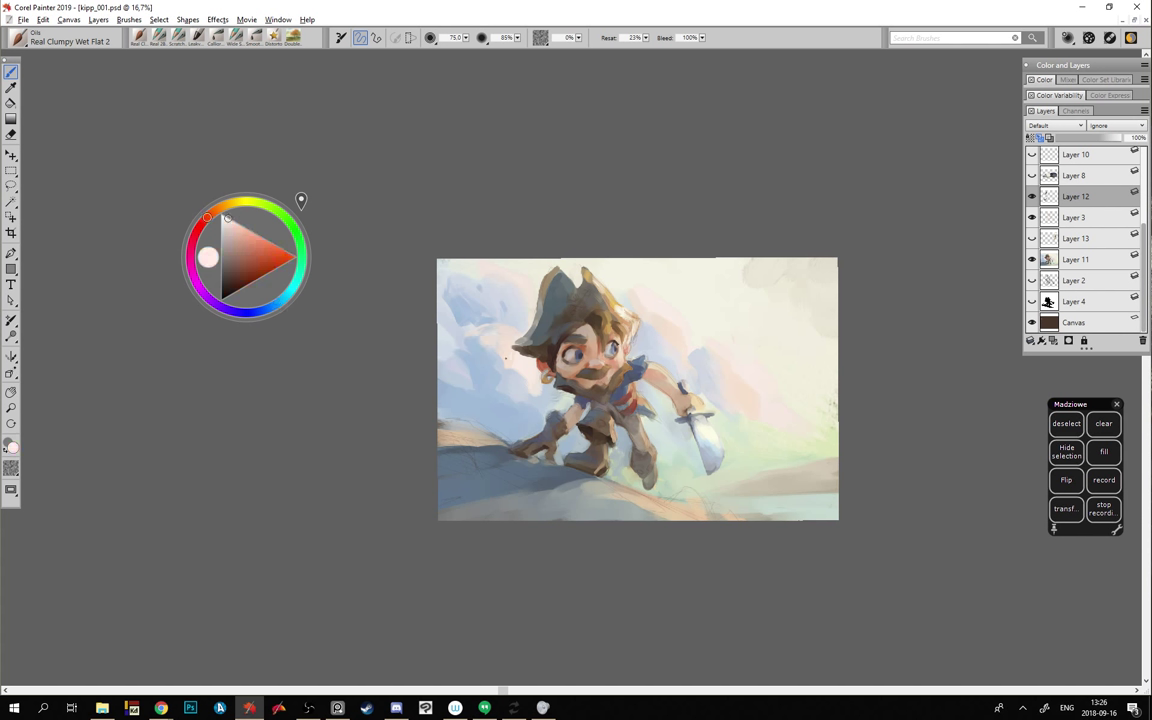
pyautogui.keyDown('alt'); pyautogui.click(507, 368); pyautogui.keyUp('alt')
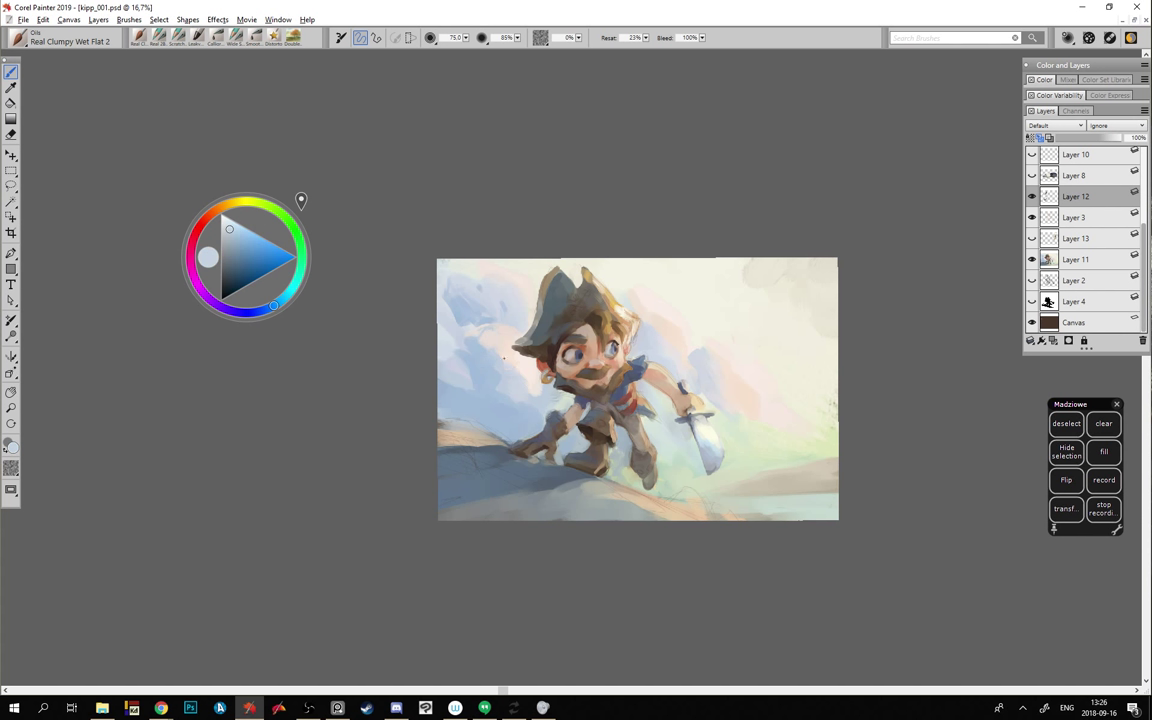
pyautogui.keyDown('alt'); pyautogui.click(493, 370); pyautogui.keyUp('alt')
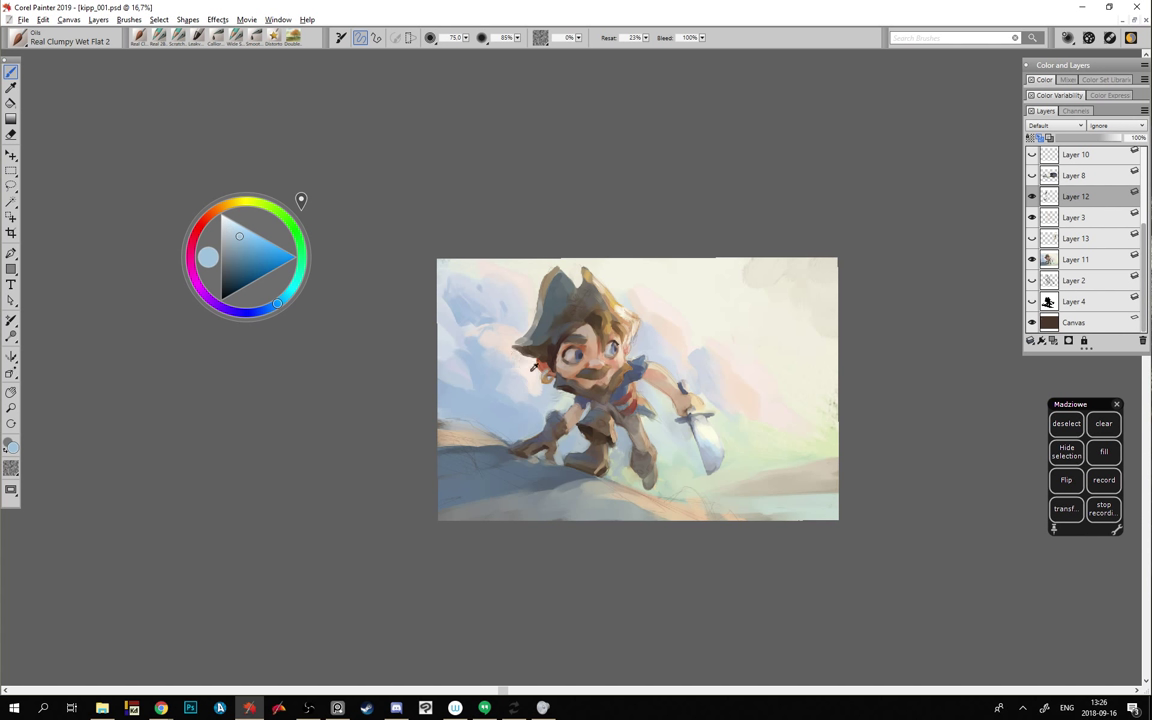
# - Blend the sky around the hat brim and the pirate's ear with sampled warm off-white and light blue
pyautogui.keyDown('alt'); pyautogui.click(511, 367); pyautogui.keyUp('alt')
pyautogui.keyDown('alt'); pyautogui.click(489, 324); pyautogui.keyUp('alt')
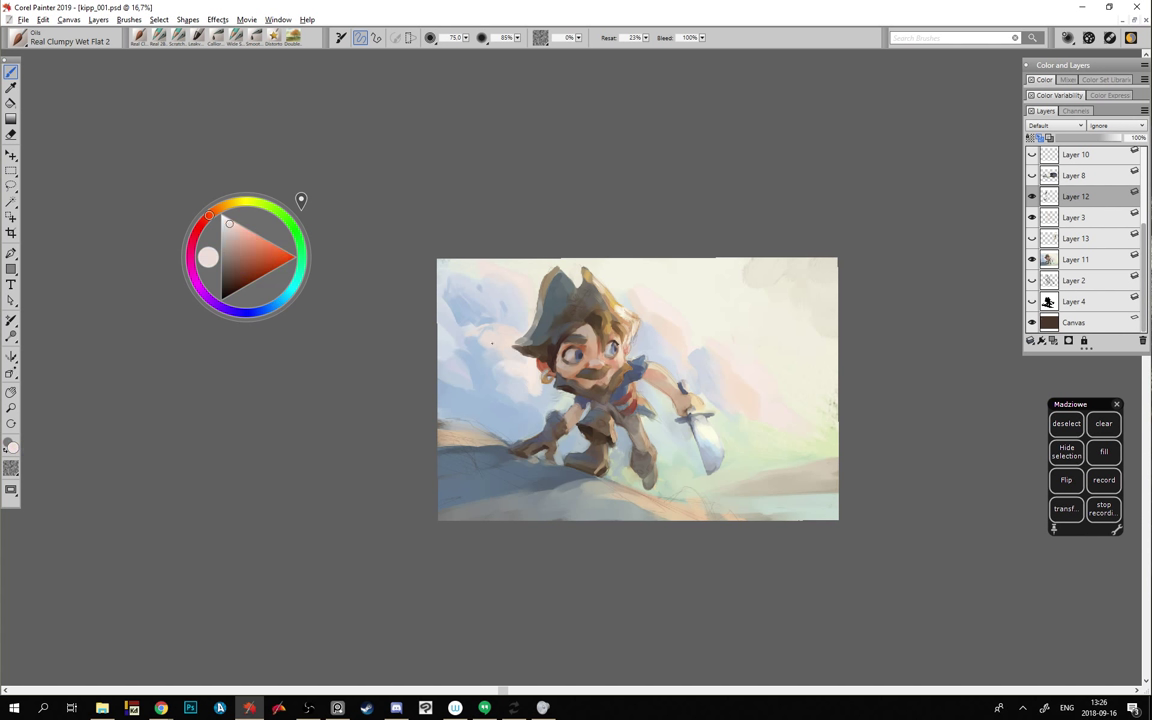
pyautogui.keyDown('alt'); pyautogui.click(500, 348); pyautogui.keyUp('alt')
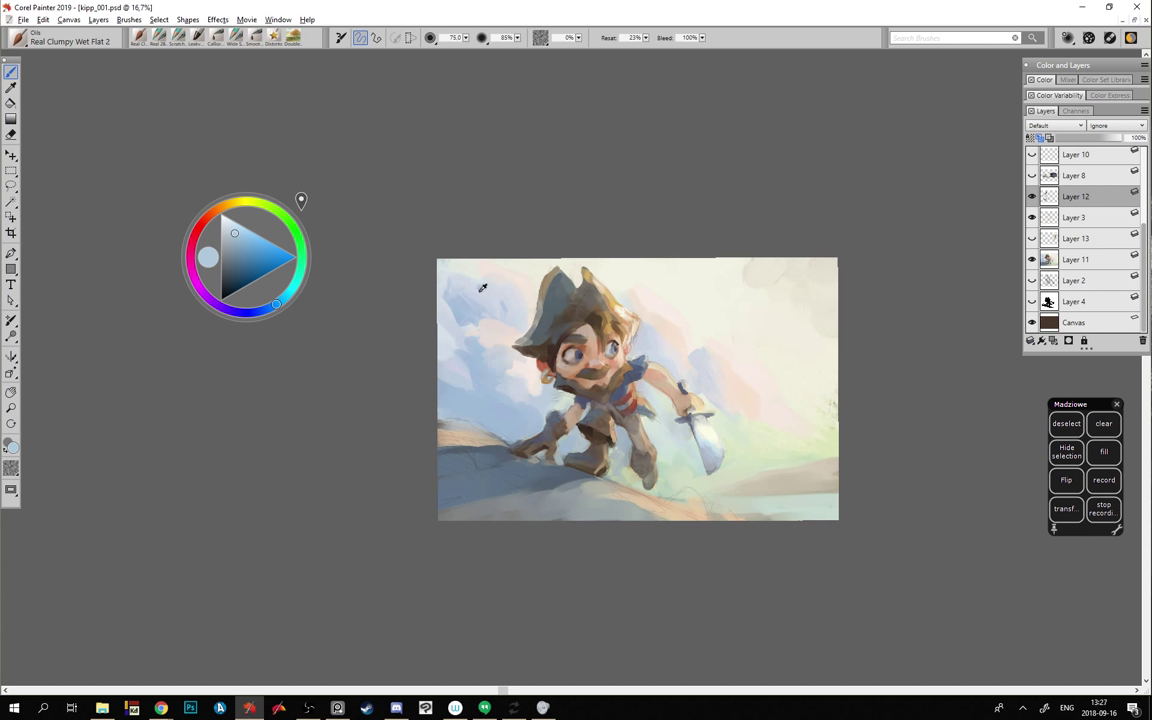
pyautogui.keyDown('alt'); pyautogui.click(476, 327); pyautogui.keyUp('alt')
pyautogui.keyDown('alt'); pyautogui.click(521, 371); pyautogui.keyUp('alt')
pyautogui.moveTo(519, 373); pyautogui.dragTo(514, 373)
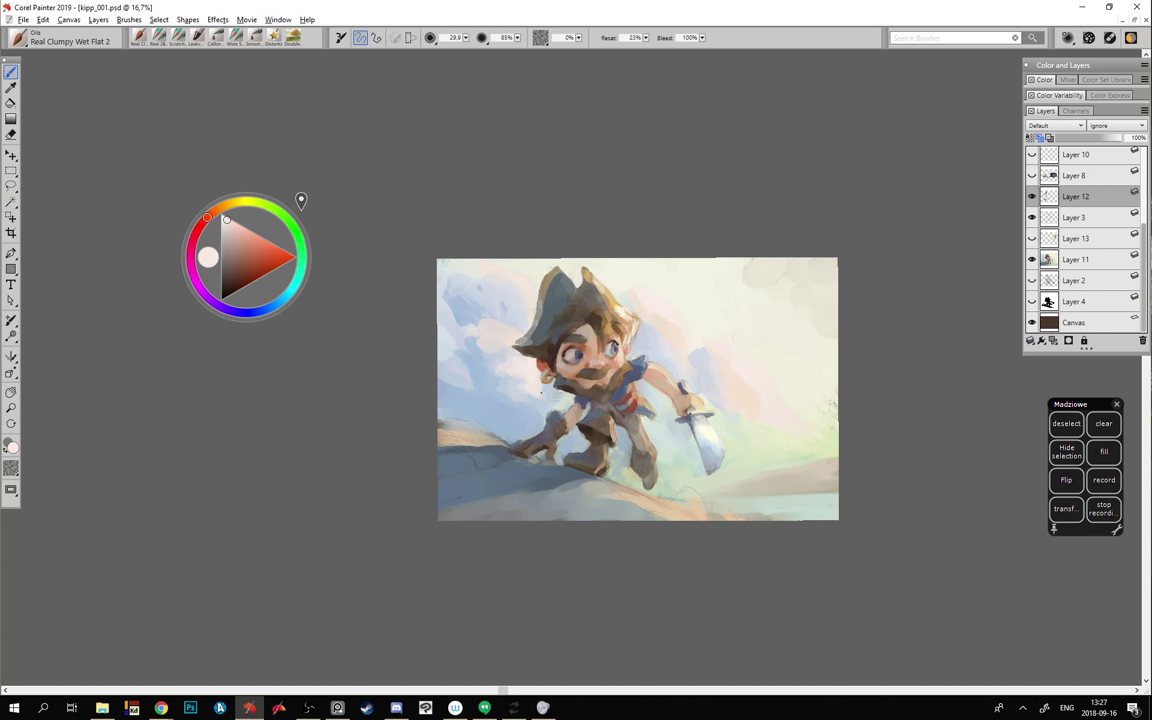
# - Paint small pale pink highlights on the cloud beside the hat brim, using tones sampled from the sky
pyautogui.click(277, 302)
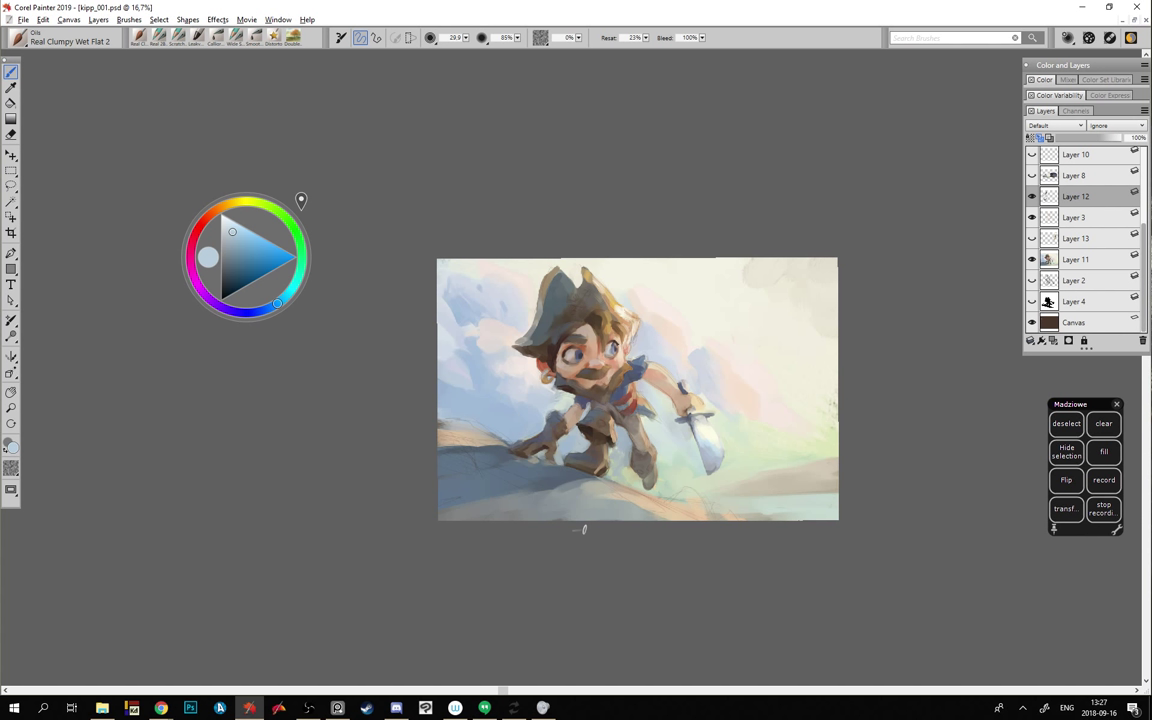
pyautogui.keyDown('alt'); pyautogui.click(492, 330); pyautogui.keyUp('alt')
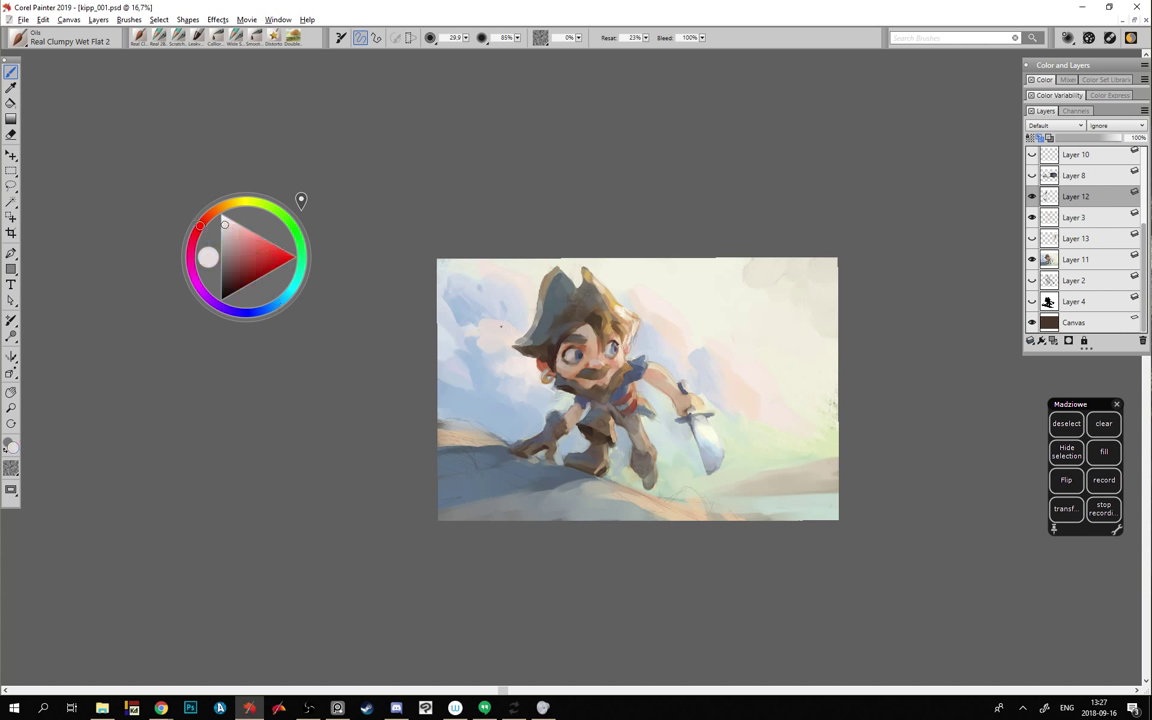
pyautogui.keyDown('alt'); pyautogui.click(657, 308); pyautogui.keyUp('alt')
pyautogui.moveTo(488, 325)
pyautogui.mouseDown()
pyautogui.moveTo(514, 334)
pyautogui.moveTo(490, 322)
pyautogui.moveTo(505, 341)
pyautogui.mouseUp()
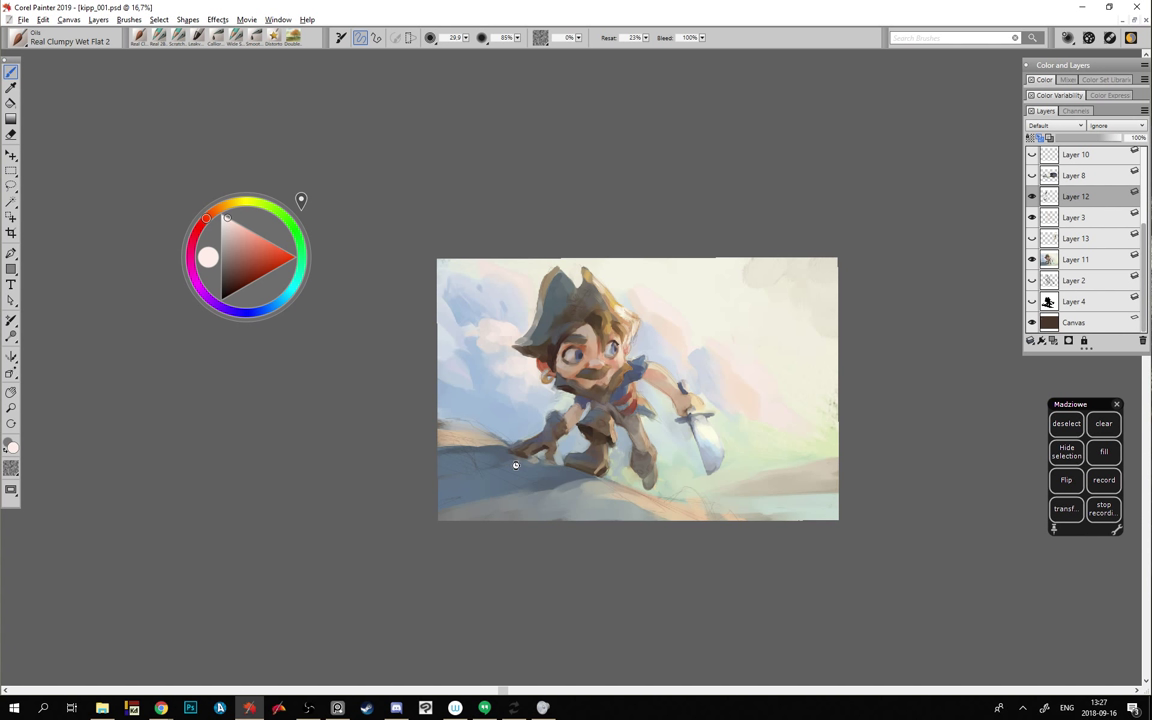
# - Blend the highlighted cloud beside the hat into the sky with sampled light blue and greyish pink tones
pyautogui.keyDown('alt'); pyautogui.click(465, 360); pyautogui.keyUp('alt')
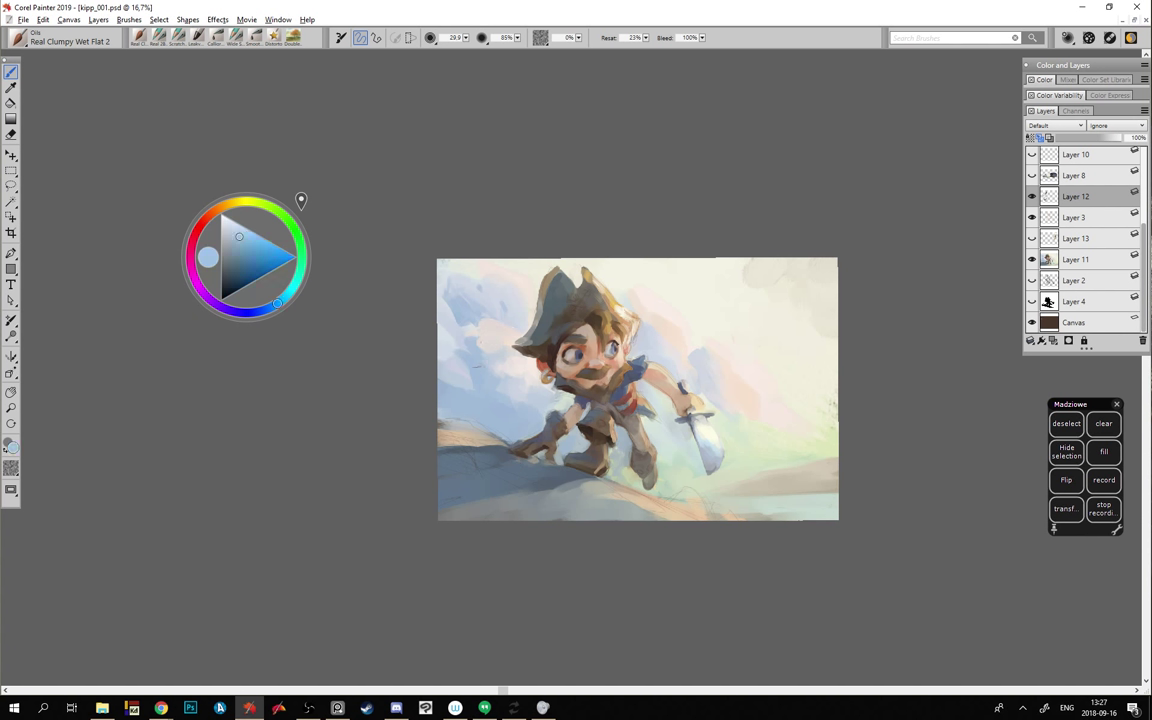
pyautogui.keyDown('alt'); pyautogui.click(501, 346); pyautogui.keyUp('alt')
pyautogui.keyDown('alt'); pyautogui.click(453, 300); pyautogui.keyUp('alt')
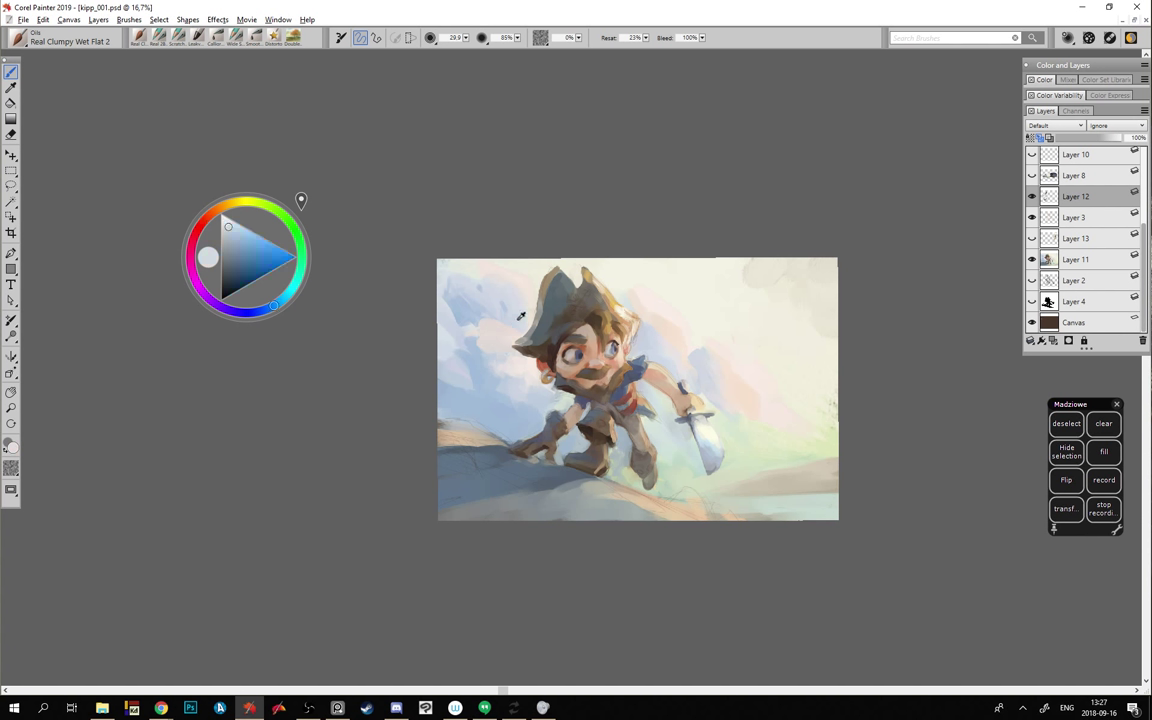
pyautogui.keyDown('alt'); pyautogui.click(448, 309); pyautogui.keyUp('alt')
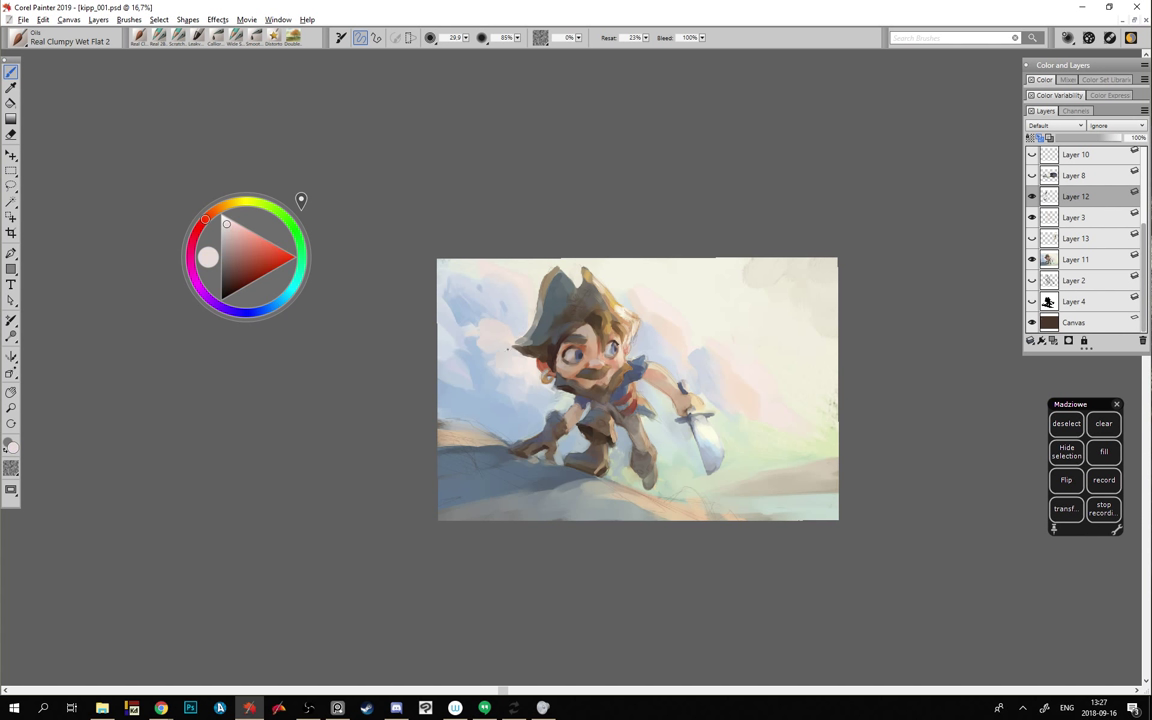
# - Set the brush size to about 97.5 and broaden the clouds beside the hat with sampled light blue and pinkish white
pyautogui.keyDown('alt'); pyautogui.click(477, 338); pyautogui.keyUp('alt')
pyautogui.moveTo(456, 354)
pyautogui.mouseDown()
pyautogui.moveTo(462, 339)
pyautogui.moveTo(484, 354)
pyautogui.mouseUp()
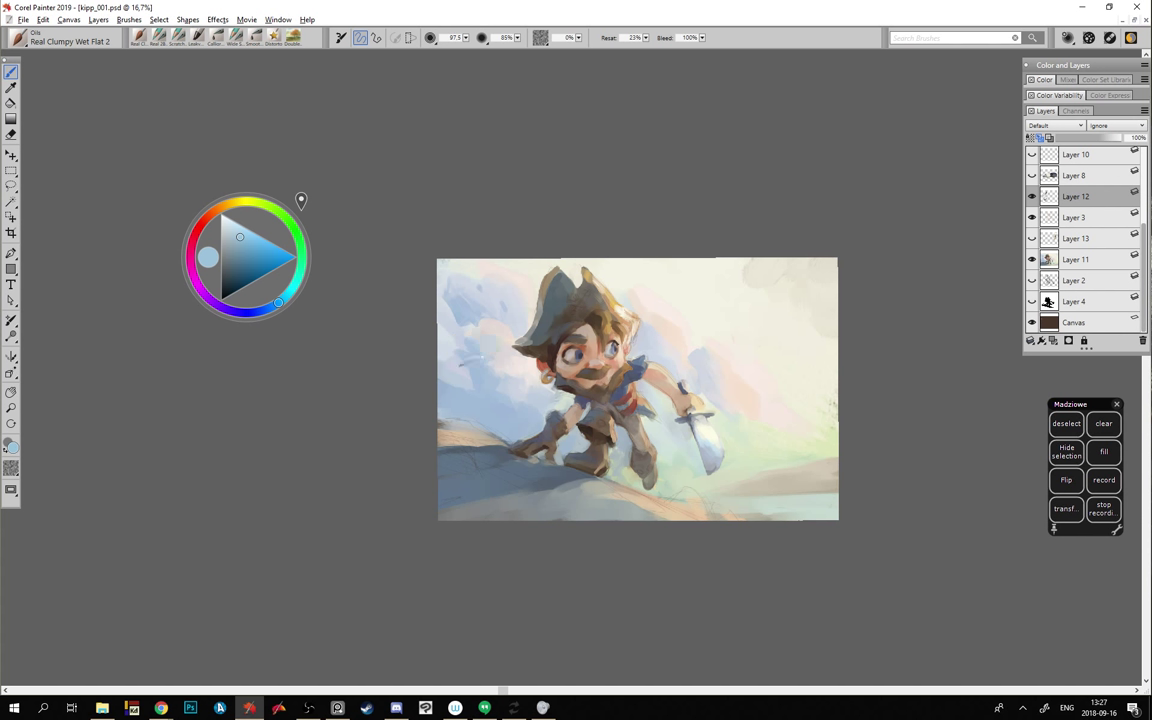
pyautogui.keyDown('alt'); pyautogui.click(496, 347); pyautogui.keyUp('alt')
pyautogui.keyDown('alt'); pyautogui.click(509, 382); pyautogui.keyUp('alt')
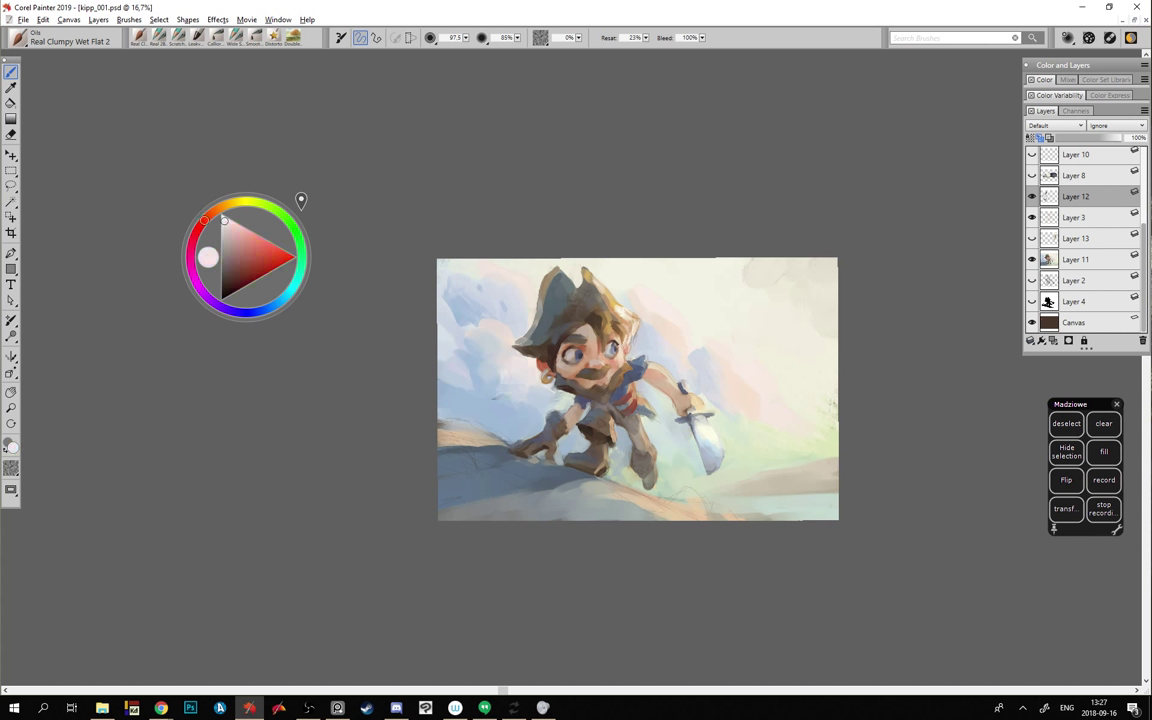
pyautogui.keyDown('alt'); pyautogui.click(449, 325); pyautogui.keyUp('alt')
pyautogui.keyDown('alt'); pyautogui.click(499, 331); pyautogui.keyUp('alt')
pyautogui.keyDown('alt'); pyautogui.click(524, 288); pyautogui.keyUp('alt')
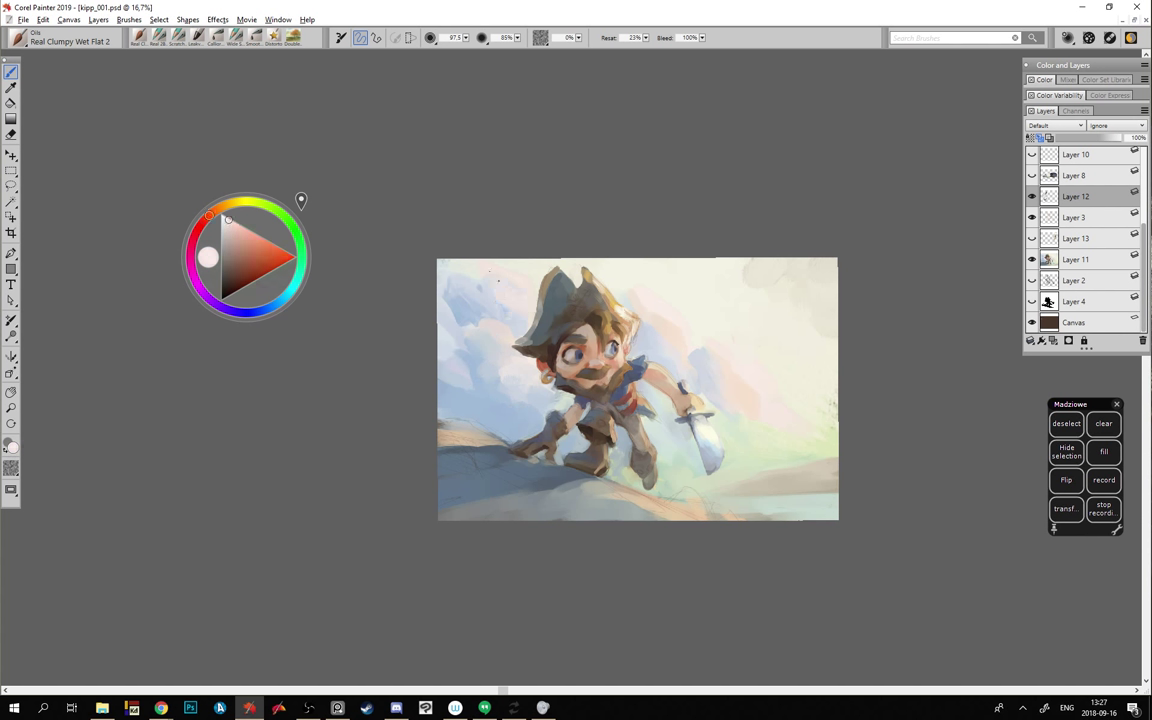
# - Blend the clouds between the canvas edge and the hat brim with sampled off-white, light blue and pale lavender-blue
pyautogui.keyDown('alt'); pyautogui.click(448, 265); pyautogui.keyUp('alt')
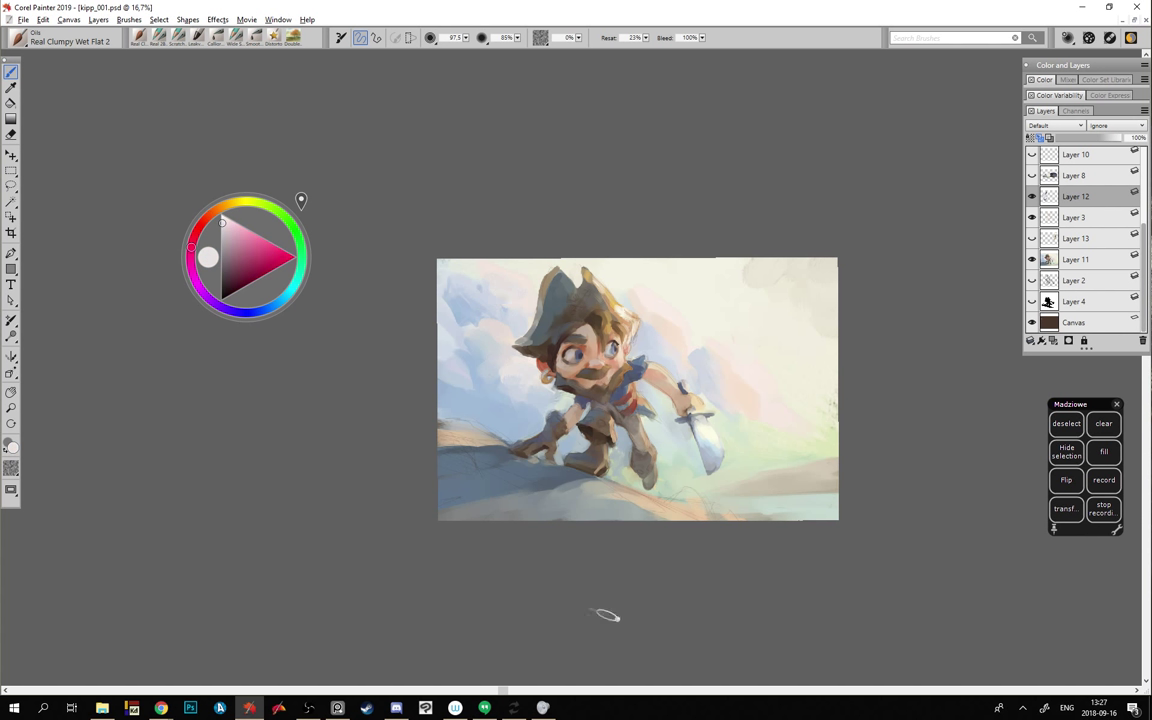
pyautogui.keyDown('alt'); pyautogui.click(440, 320); pyautogui.keyUp('alt')
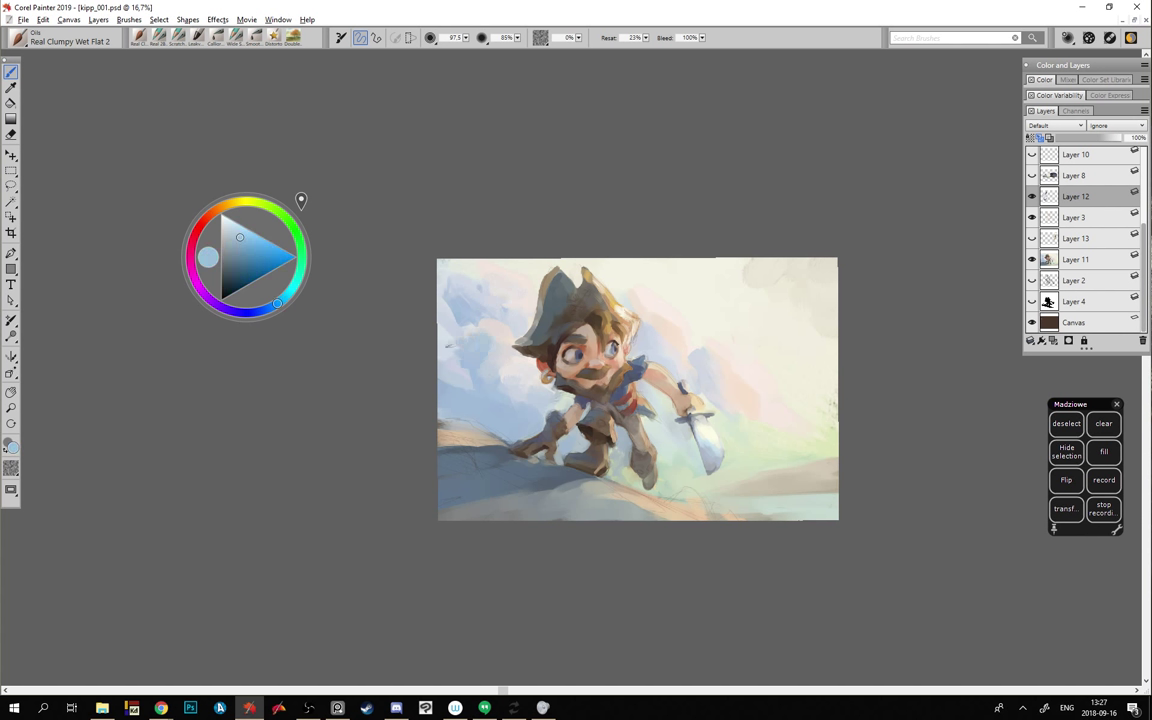
pyautogui.keyDown('alt'); pyautogui.click(491, 362); pyautogui.keyUp('alt')
pyautogui.keyDown('alt'); pyautogui.click(513, 366); pyautogui.keyUp('alt')
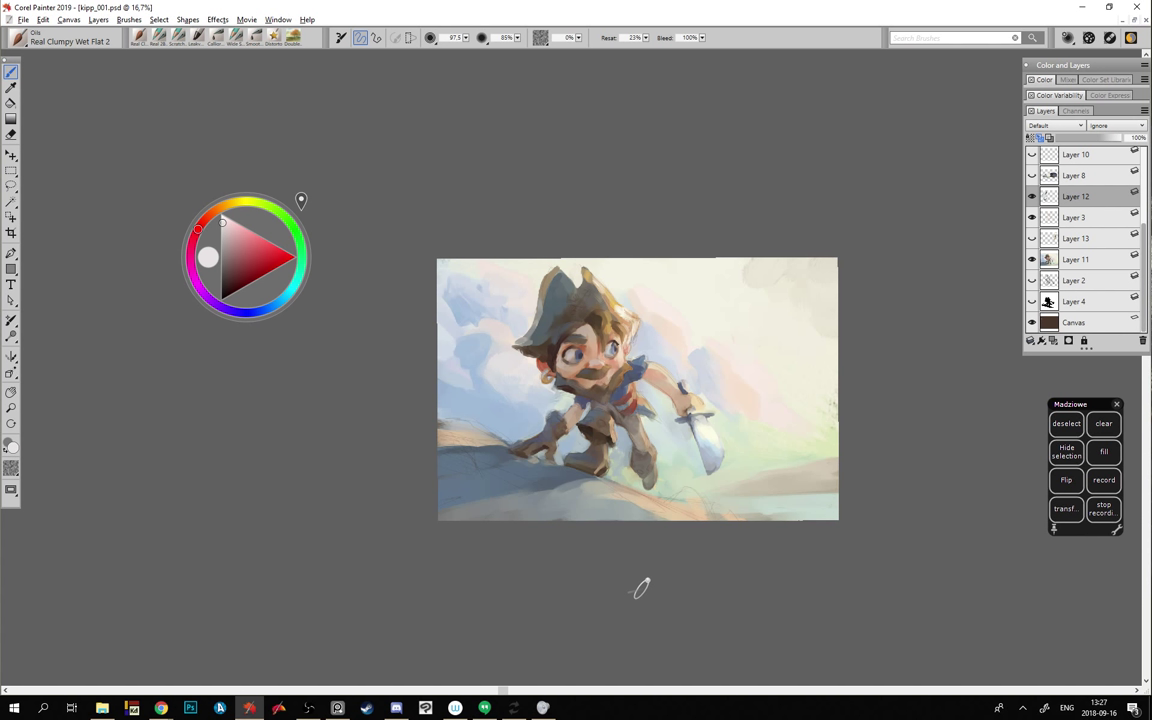
pyautogui.keyDown('alt'); pyautogui.click(459, 364); pyautogui.keyUp('alt')
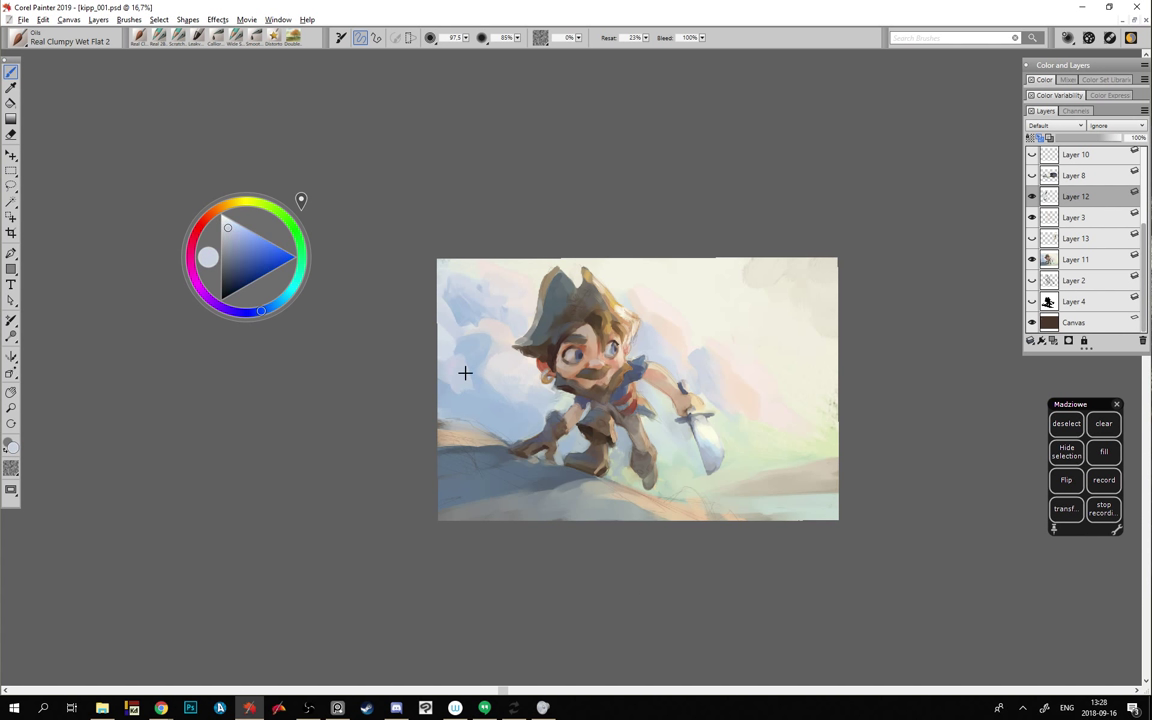
# - Reduce the brush size to about 48.3 and refine the clouds below the hat brim with sampled light blue and warm greyish white
pyautogui.moveTo(465, 374); pyautogui.dragTo(456, 382)
pyautogui.keyDown('alt'); pyautogui.click(493, 389); pyautogui.keyUp('alt')
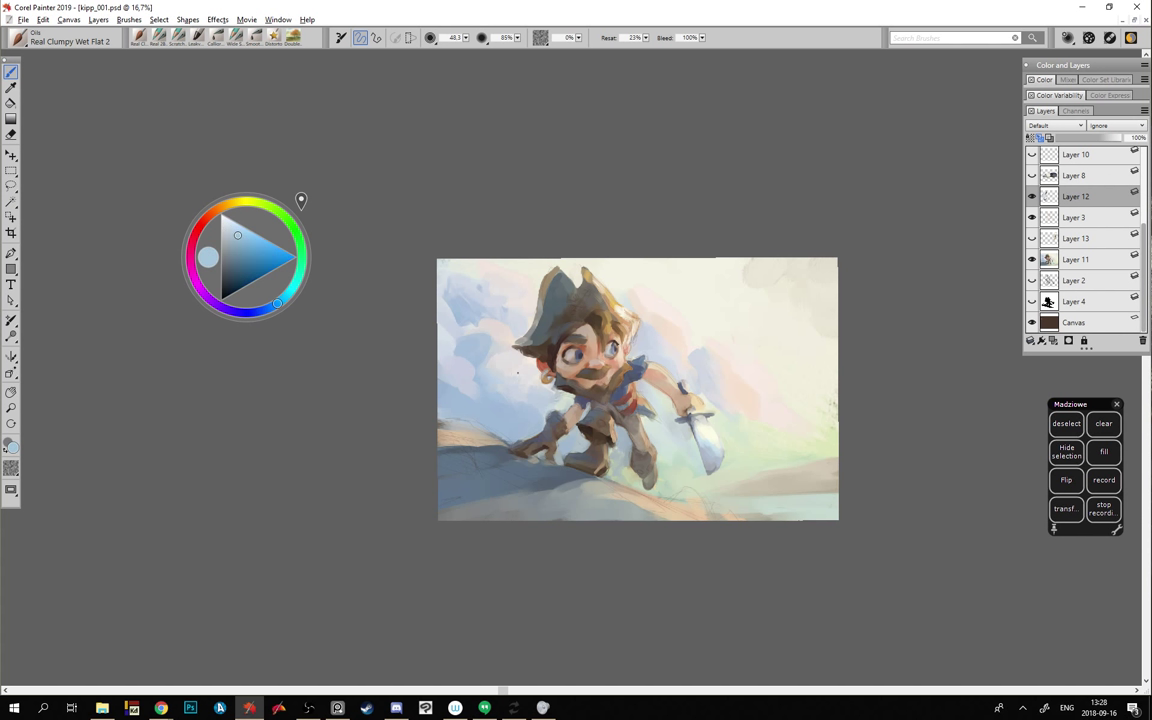
pyautogui.keyDown('alt'); pyautogui.click(500, 401); pyautogui.keyUp('alt')
pyautogui.keyDown('alt'); pyautogui.click(505, 335); pyautogui.keyUp('alt')
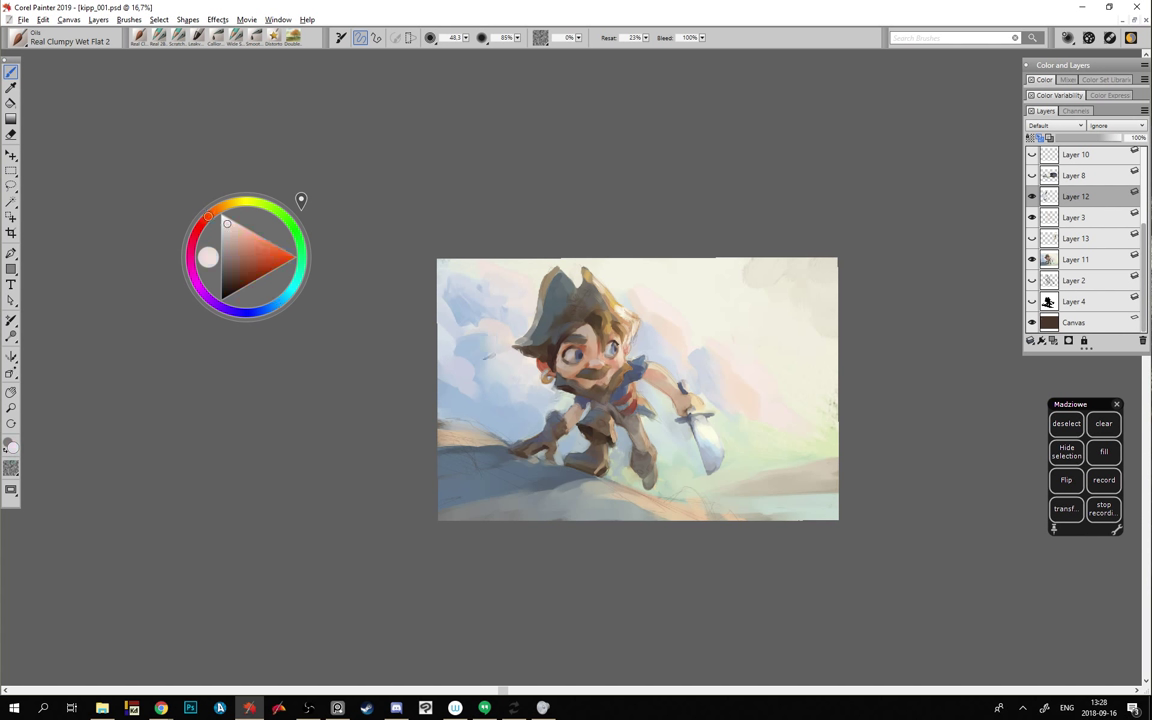
pyautogui.keyDown('alt'); pyautogui.click(478, 350); pyautogui.keyUp('alt')
pyautogui.keyDown('alt'); pyautogui.click(440, 311); pyautogui.keyUp('alt')
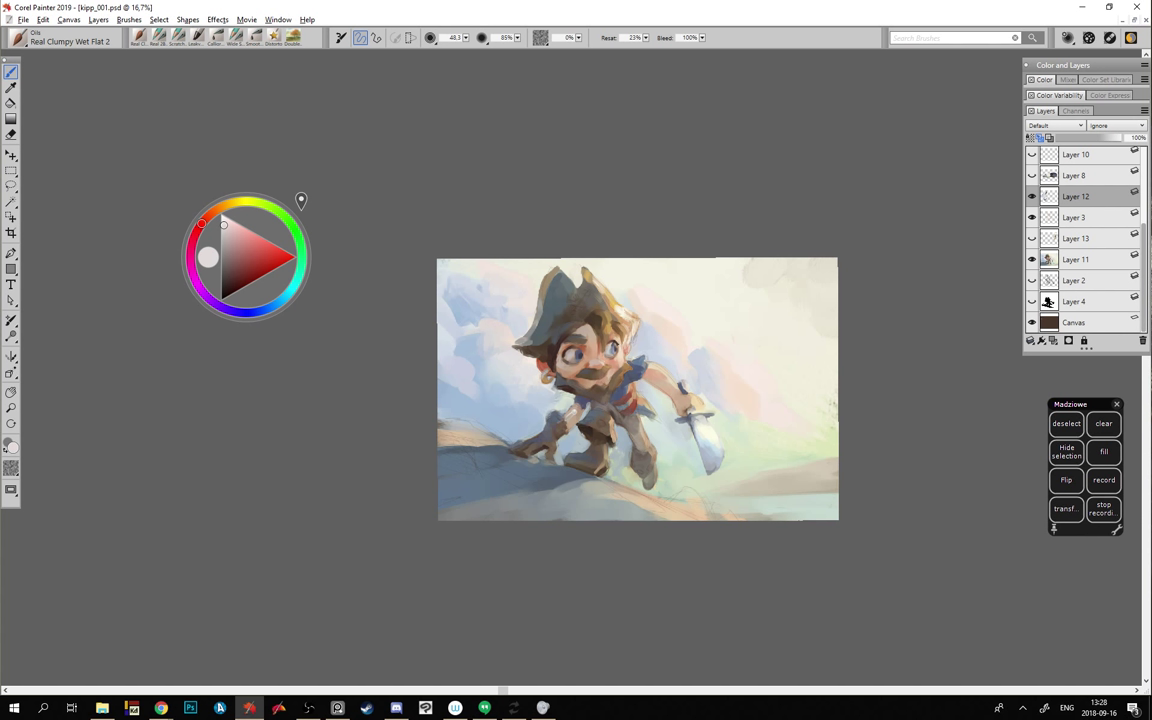
# - Rework the cloud shapes from the canvas edge up to the hat's crown with sampled light blue, pinkish grey and warm off-white
pyautogui.keyDown('alt'); pyautogui.click(458, 311); pyautogui.keyUp('alt')
pyautogui.keyDown('alt'); pyautogui.click(494, 328); pyautogui.keyUp('alt')
pyautogui.keyDown('alt'); pyautogui.click(474, 339); pyautogui.keyUp('alt')
pyautogui.keyDown('alt'); pyautogui.click(446, 304); pyautogui.keyUp('alt')
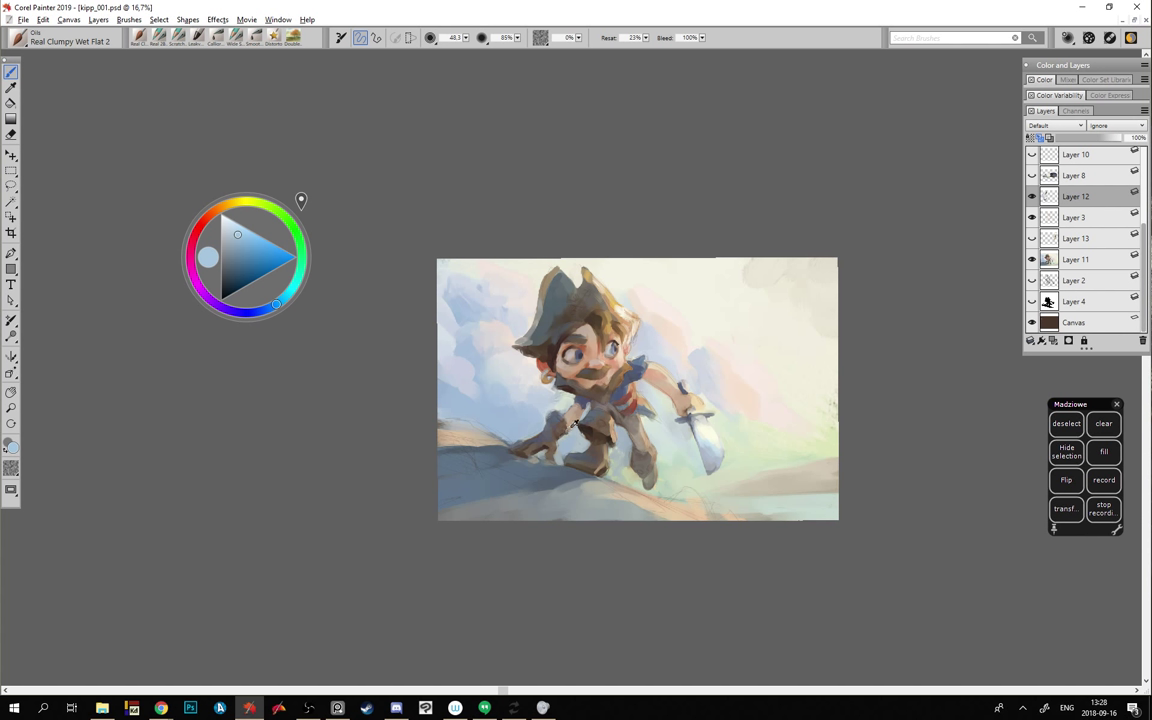
pyautogui.keyDown('alt'); pyautogui.click(453, 320); pyautogui.keyUp('alt')
pyautogui.keyDown('alt'); pyautogui.click(490, 295); pyautogui.keyUp('alt')
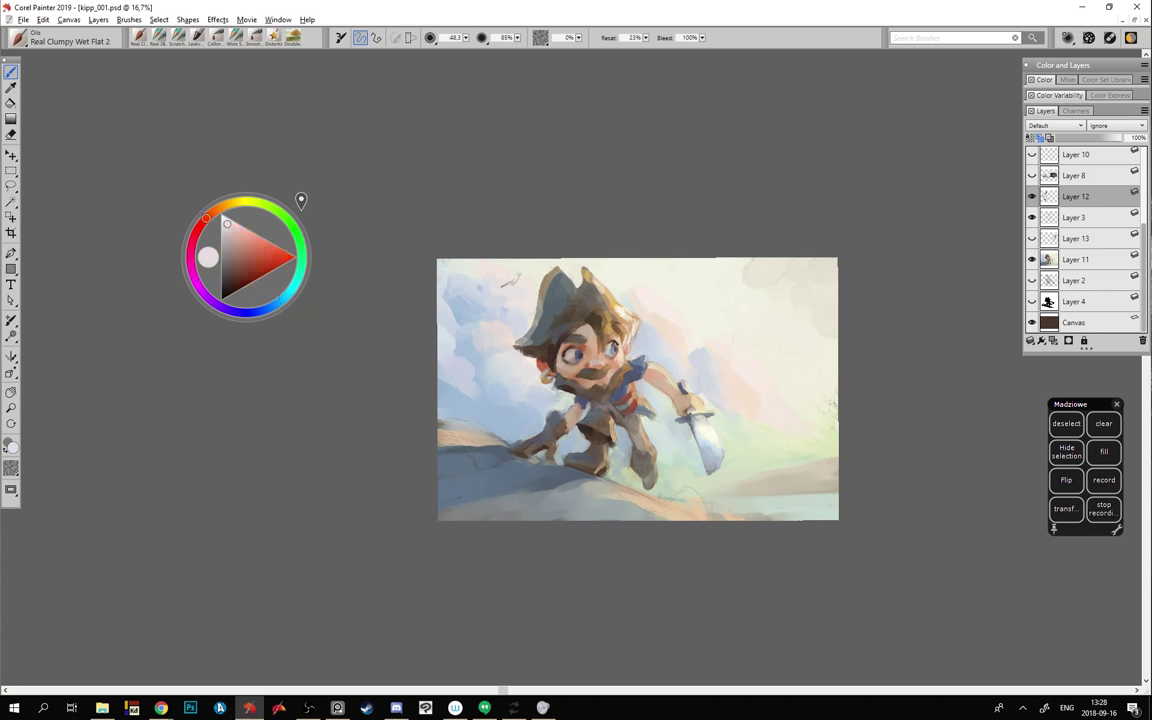
pyautogui.keyDown('alt'); pyautogui.click(523, 281); pyautogui.keyUp('alt')
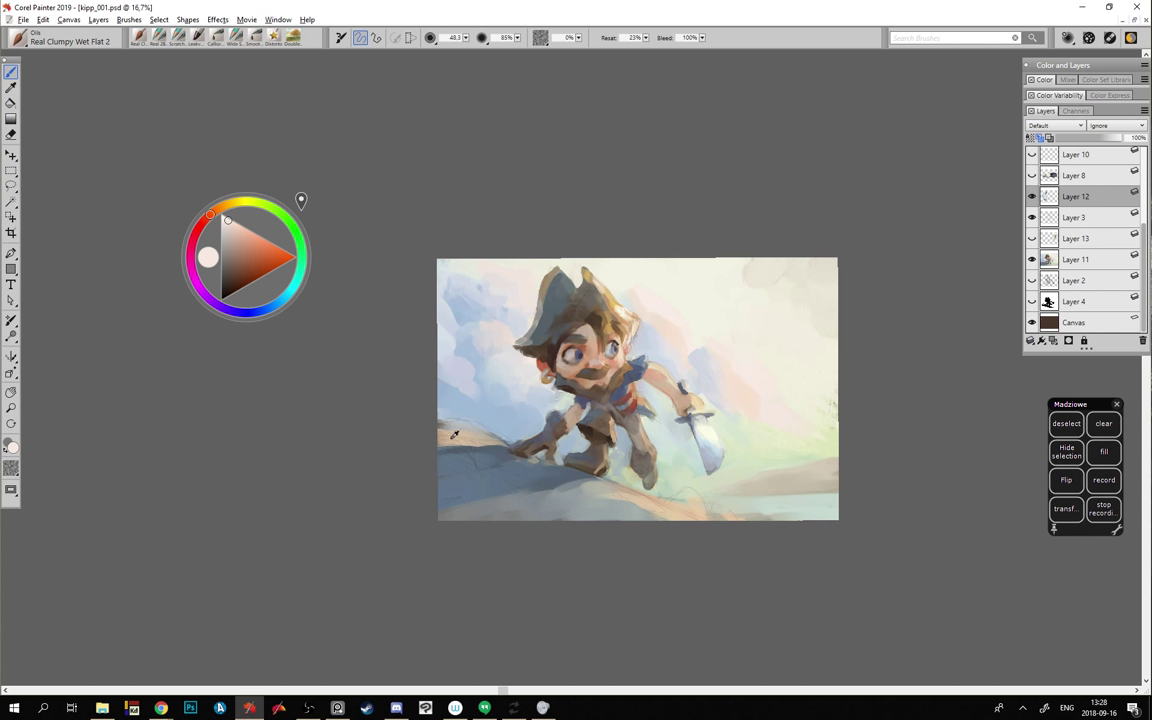
# - Soften the cloud edges along the canvas border behind the pirate with sampled pale grey and light blue tones
pyautogui.keyDown('alt'); pyautogui.click(504, 311); pyautogui.keyUp('alt')
pyautogui.keyDown('alt'); pyautogui.click(513, 359); pyautogui.keyUp('alt')
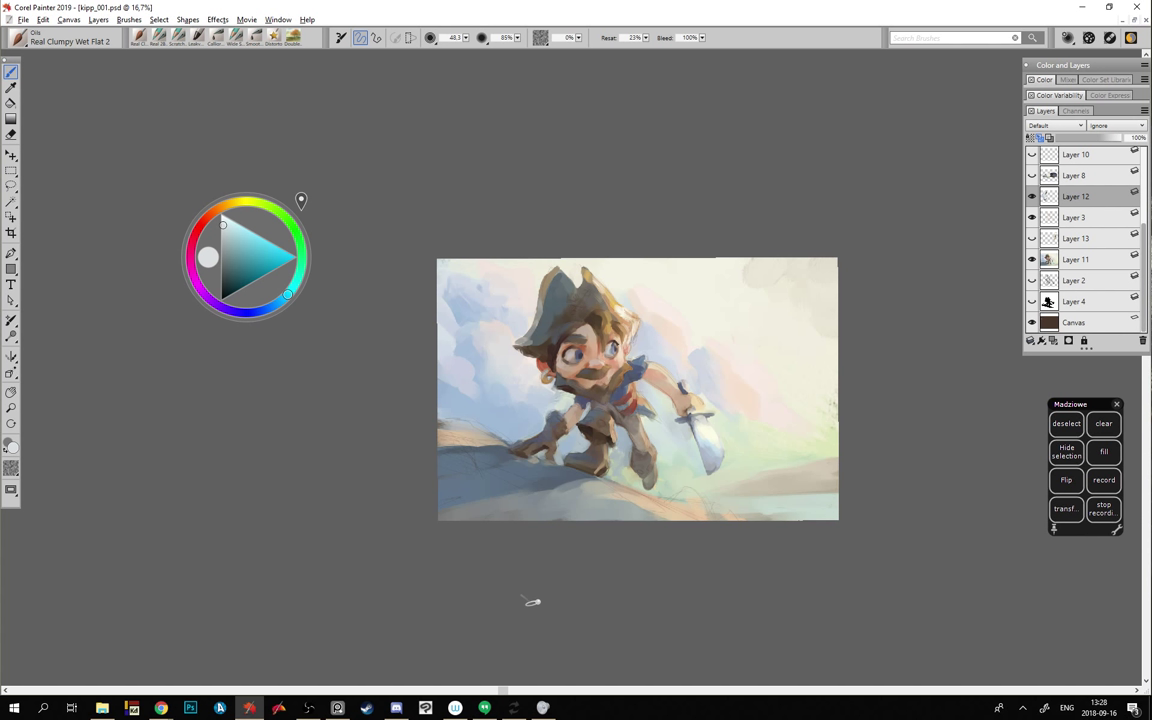
pyautogui.keyDown('alt'); pyautogui.click(451, 316); pyautogui.keyUp('alt')
pyautogui.keyDown('alt'); pyautogui.click(447, 326); pyautogui.keyUp('alt')
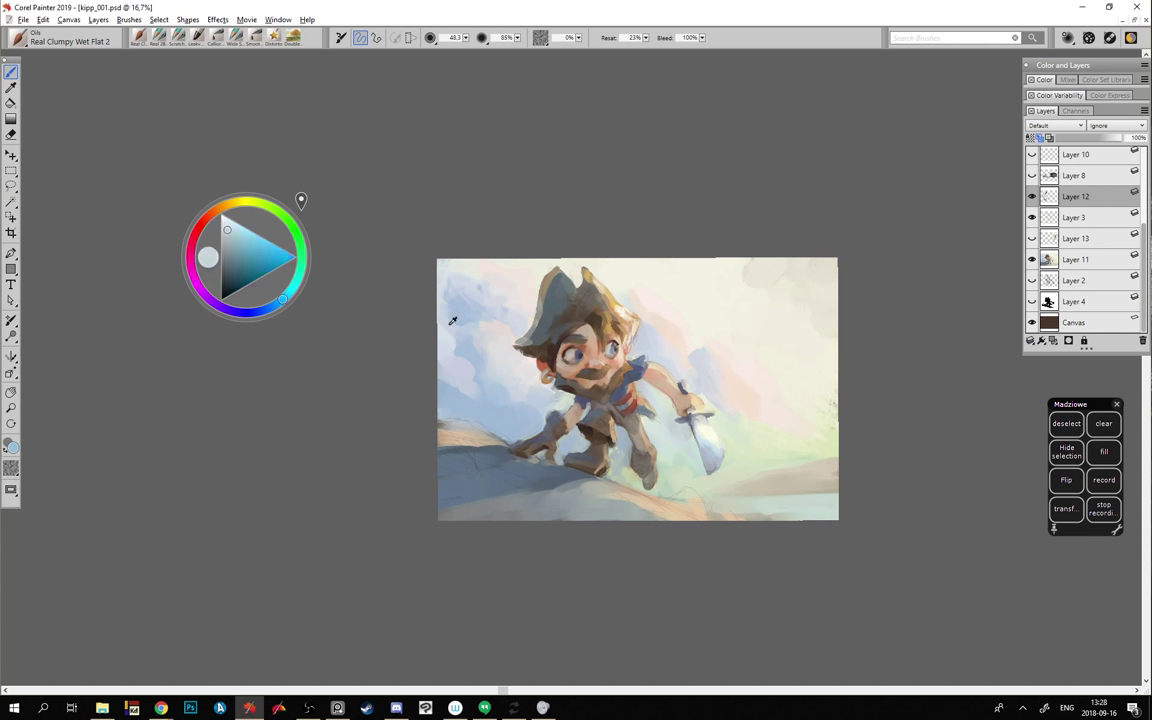
pyautogui.keyDown('alt'); pyautogui.click(448, 325); pyautogui.keyUp('alt')
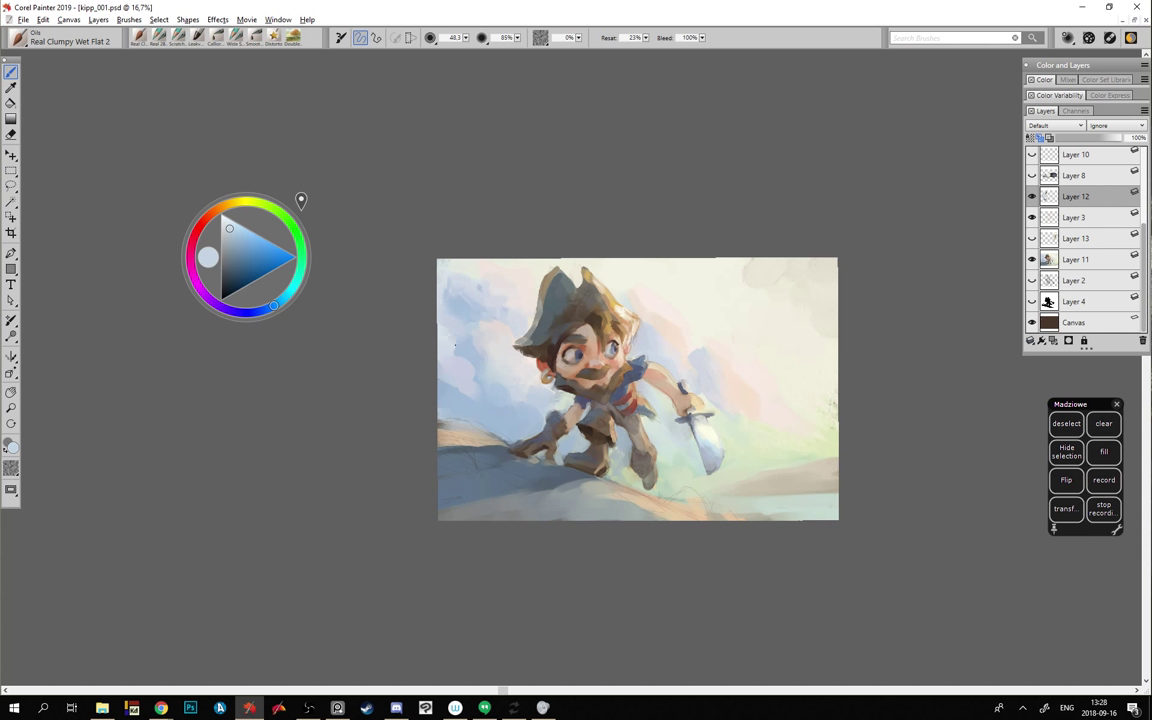
pyautogui.keyDown('alt'); pyautogui.click(470, 343); pyautogui.keyUp('alt')
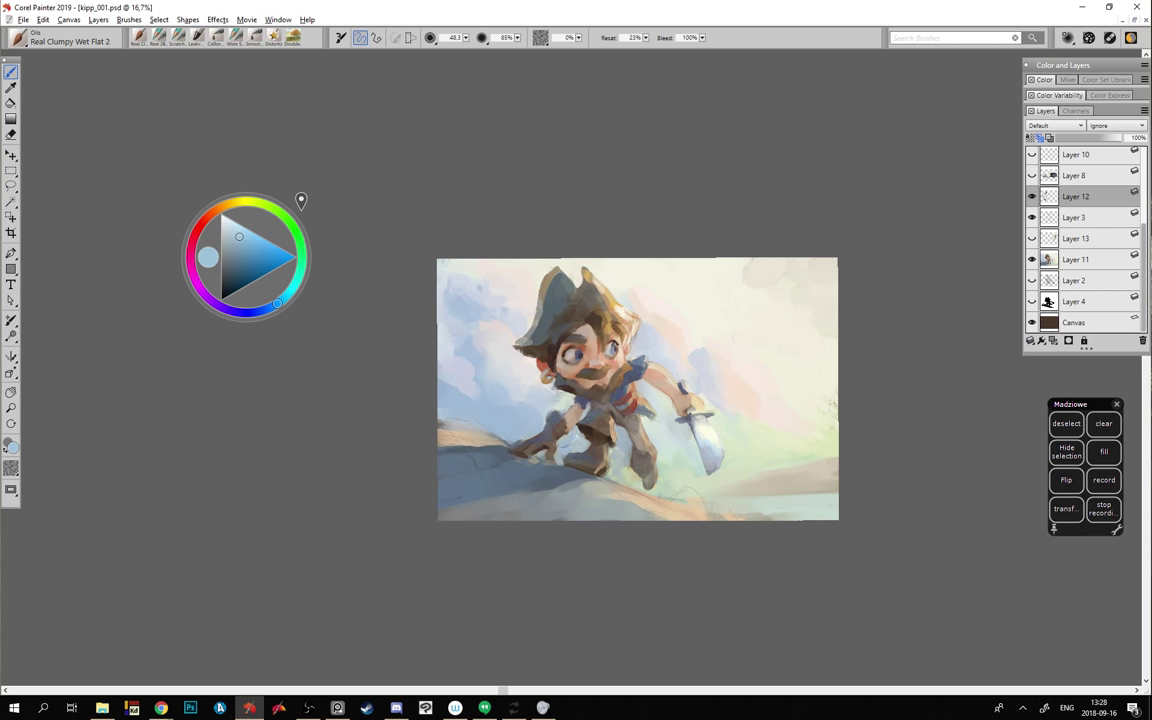
# - Blend the upper corner of the sky behind the hat into the clouds with sampled off-white and pale blue
pyautogui.keyDown('alt'); pyautogui.click(452, 289); pyautogui.keyUp('alt')
pyautogui.keyDown('alt'); pyautogui.click(477, 267); pyautogui.keyUp('alt')
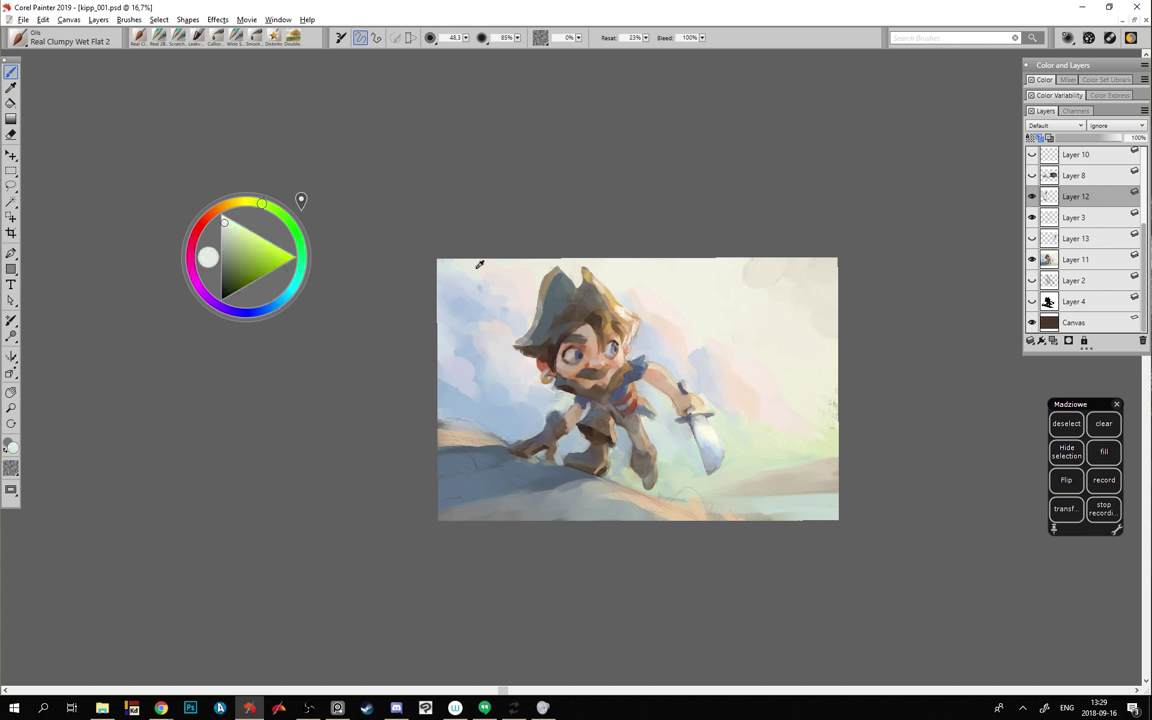
pyautogui.keyDown('alt'); pyautogui.click(476, 268); pyautogui.keyUp('alt')
pyautogui.keyDown('alt'); pyautogui.click(446, 262); pyautogui.keyUp('alt')
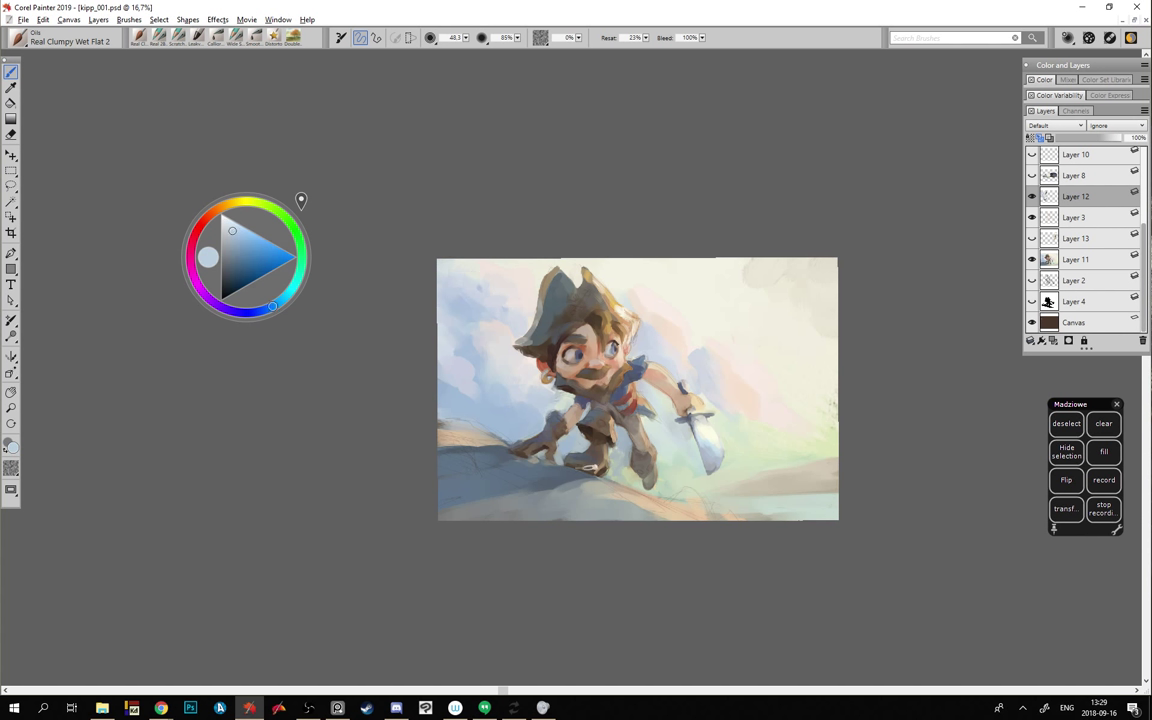
pyautogui.keyDown('alt'); pyautogui.click(466, 321); pyautogui.keyUp('alt')
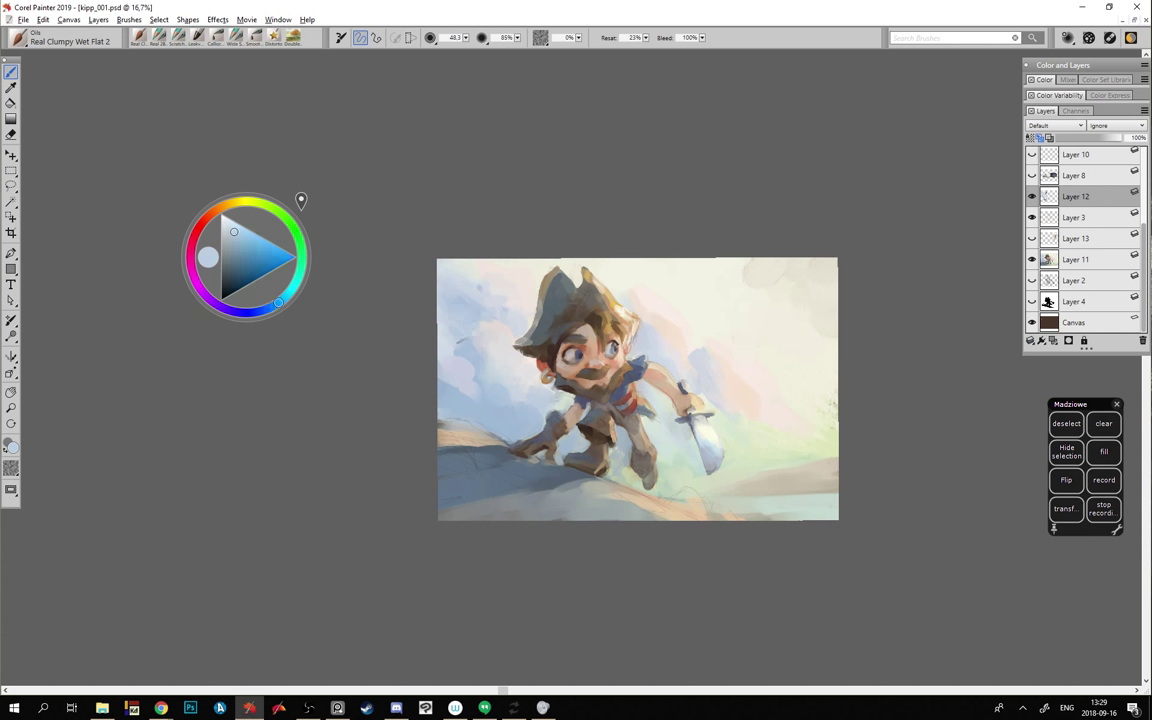
pyautogui.keyDown('alt'); pyautogui.click(470, 335); pyautogui.keyUp('alt')
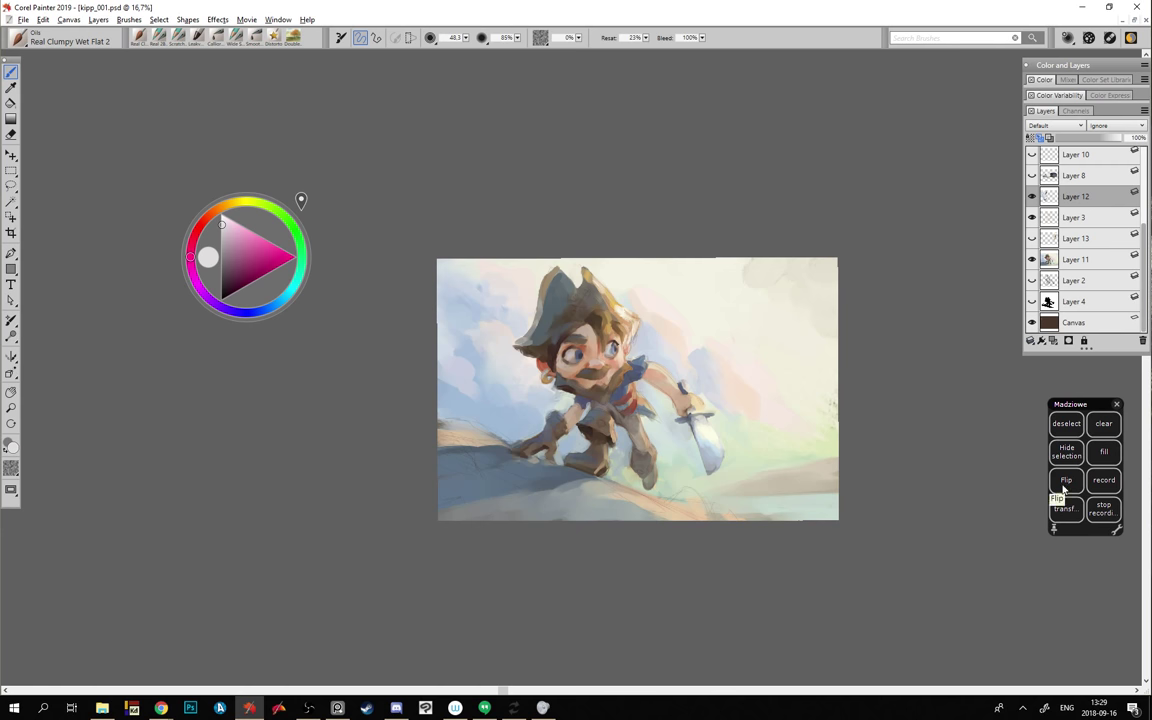
# - Flip the canvas horizontally and paint light blue and pale pink cloud accents in the sky in front of the hat
pyautogui.press('h')
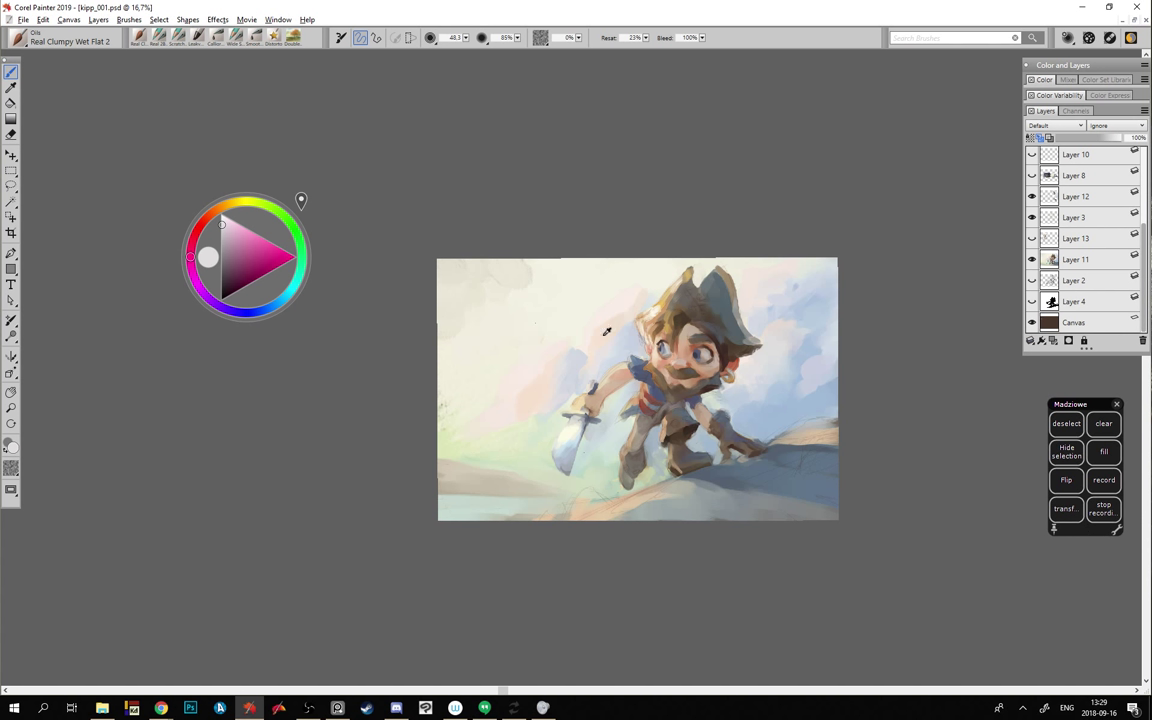
pyautogui.keyDown('alt'); pyautogui.click(534, 306); pyautogui.keyUp('alt')
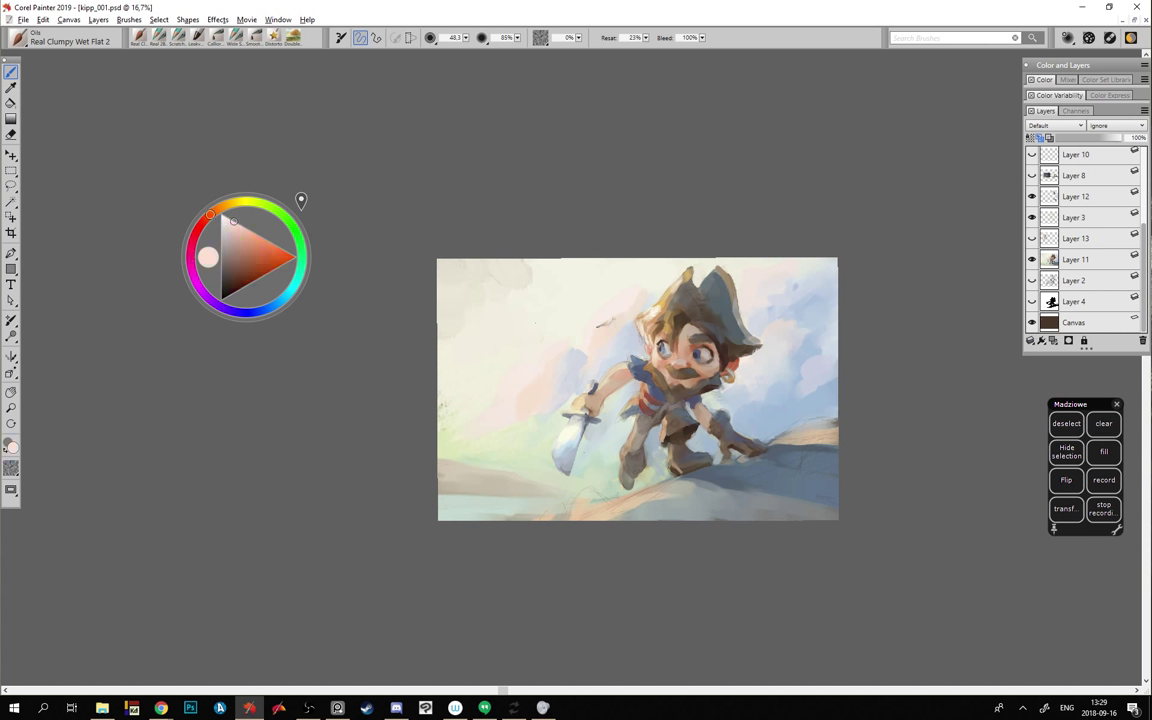
pyautogui.keyDown('alt'); pyautogui.click(566, 295); pyautogui.keyUp('alt')
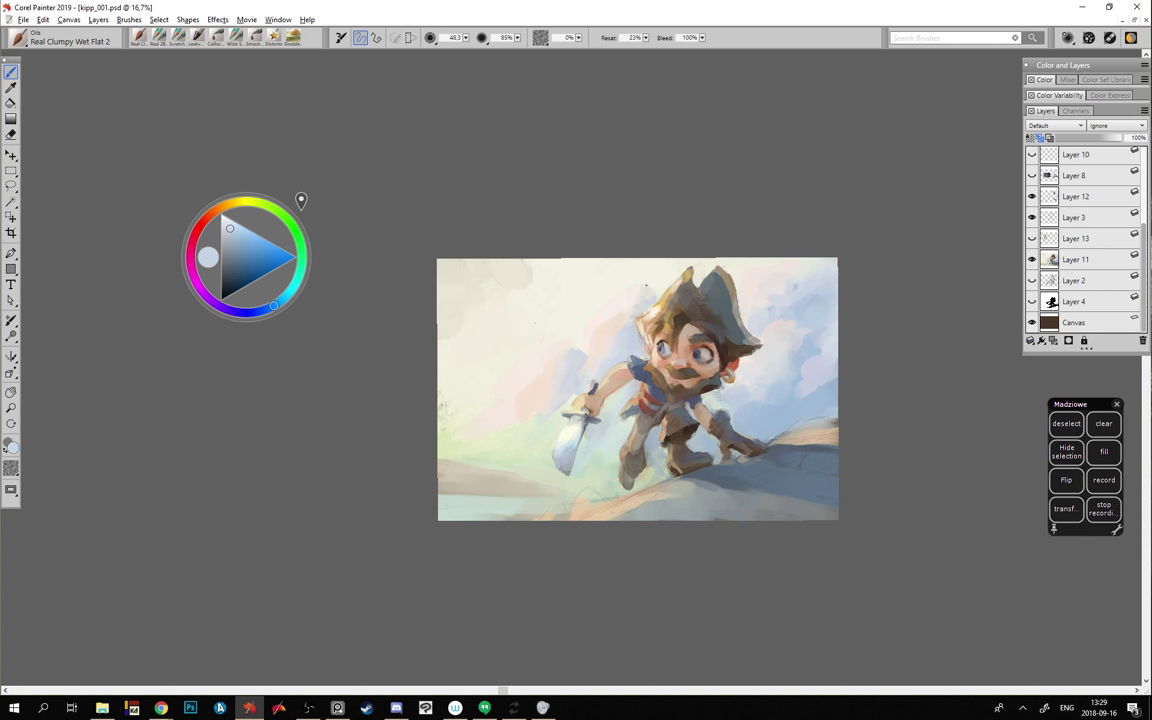
pyautogui.keyDown('alt'); pyautogui.click(638, 292); pyautogui.keyUp('alt')
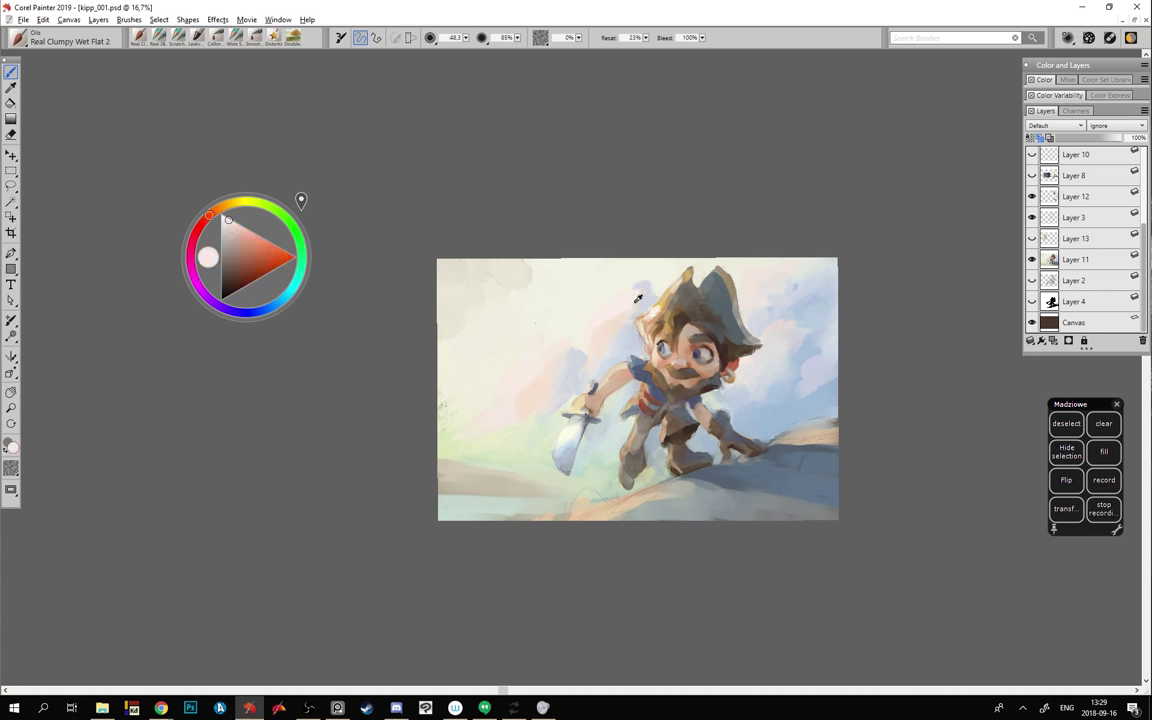
pyautogui.keyDown('alt'); pyautogui.click(645, 288); pyautogui.keyUp('alt')
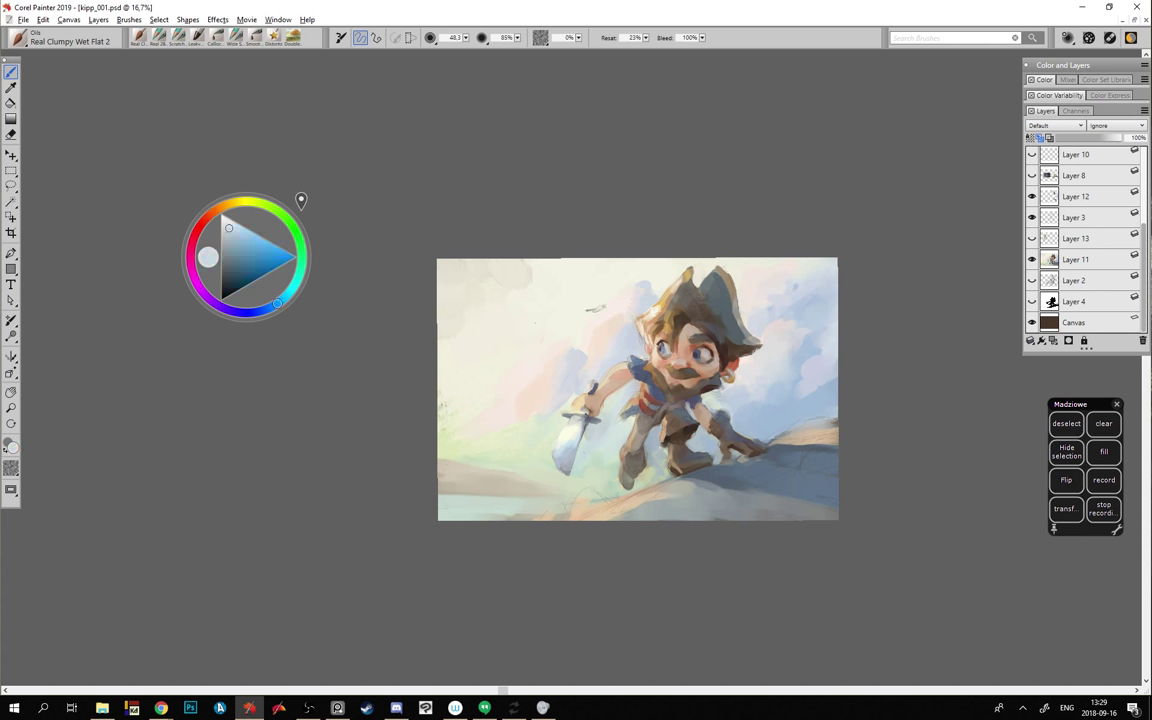
pyautogui.keyDown('alt'); pyautogui.click(557, 267); pyautogui.keyUp('alt')
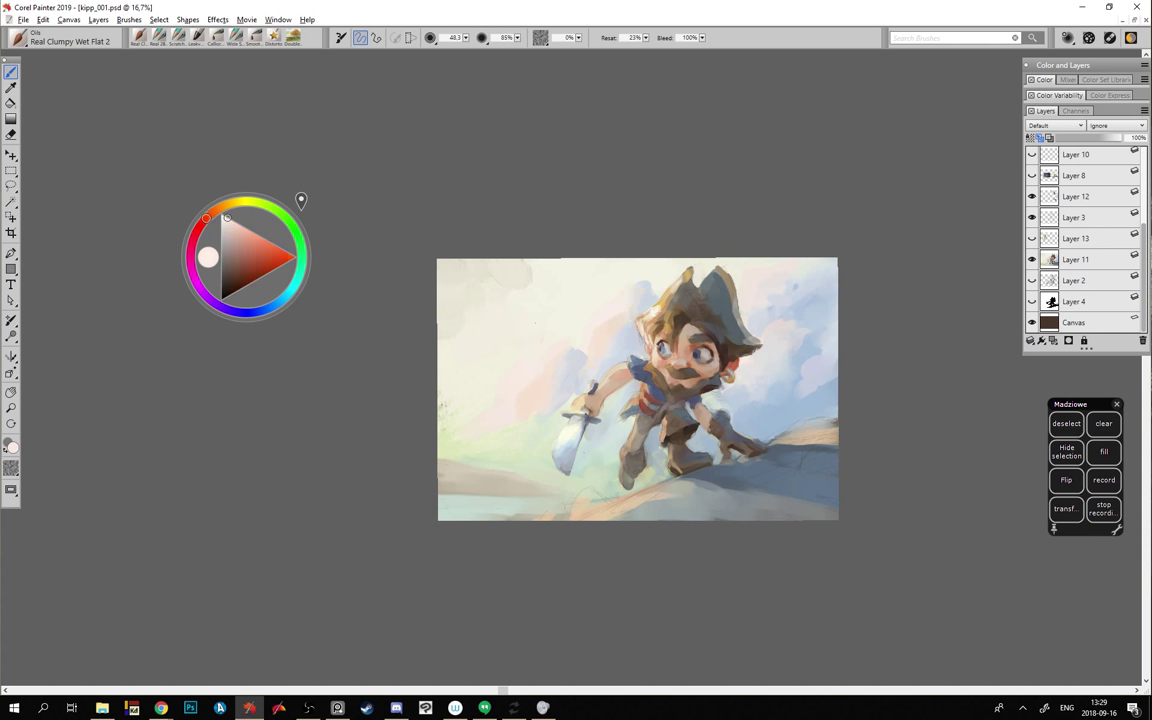
# - Blend the blue and pink cloud in front of the hat into the bright sky with sampled peach, cream and pale blue
pyautogui.keyDown('alt'); pyautogui.click(608, 312); pyautogui.keyUp('alt')
pyautogui.keyDown('alt'); pyautogui.click(557, 288); pyautogui.keyUp('alt')
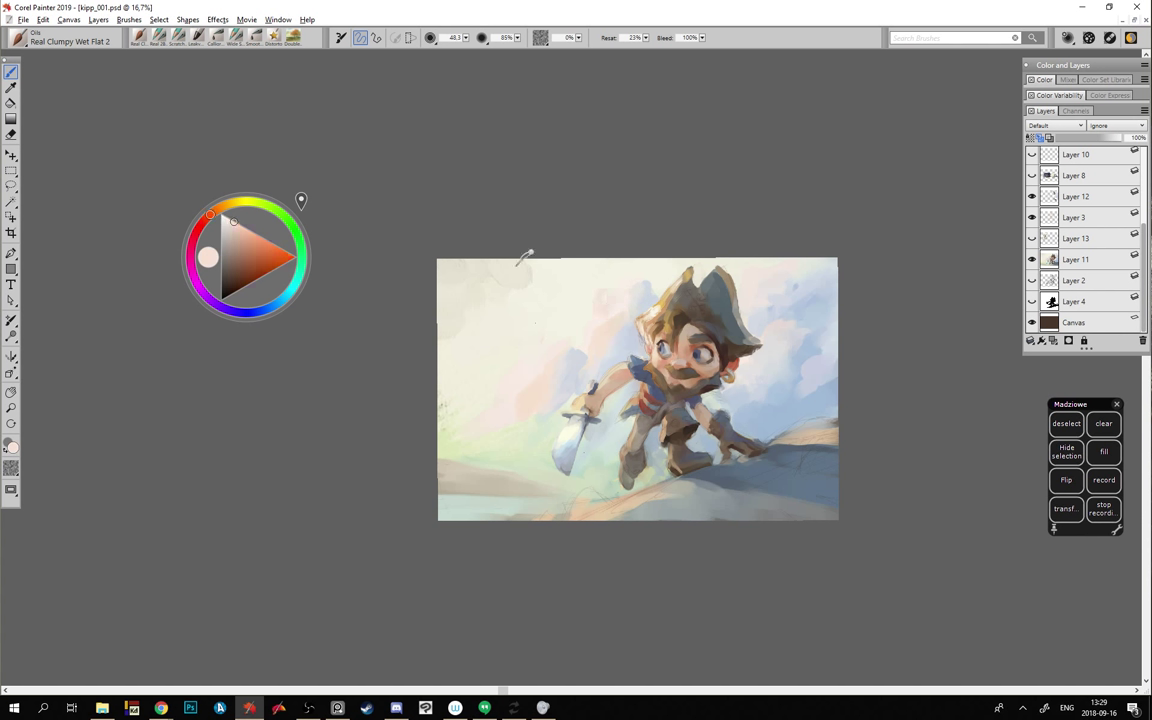
pyautogui.keyDown('alt'); pyautogui.click(606, 310); pyautogui.keyUp('alt')
pyautogui.keyDown('alt'); pyautogui.click(585, 266); pyautogui.keyUp('alt')
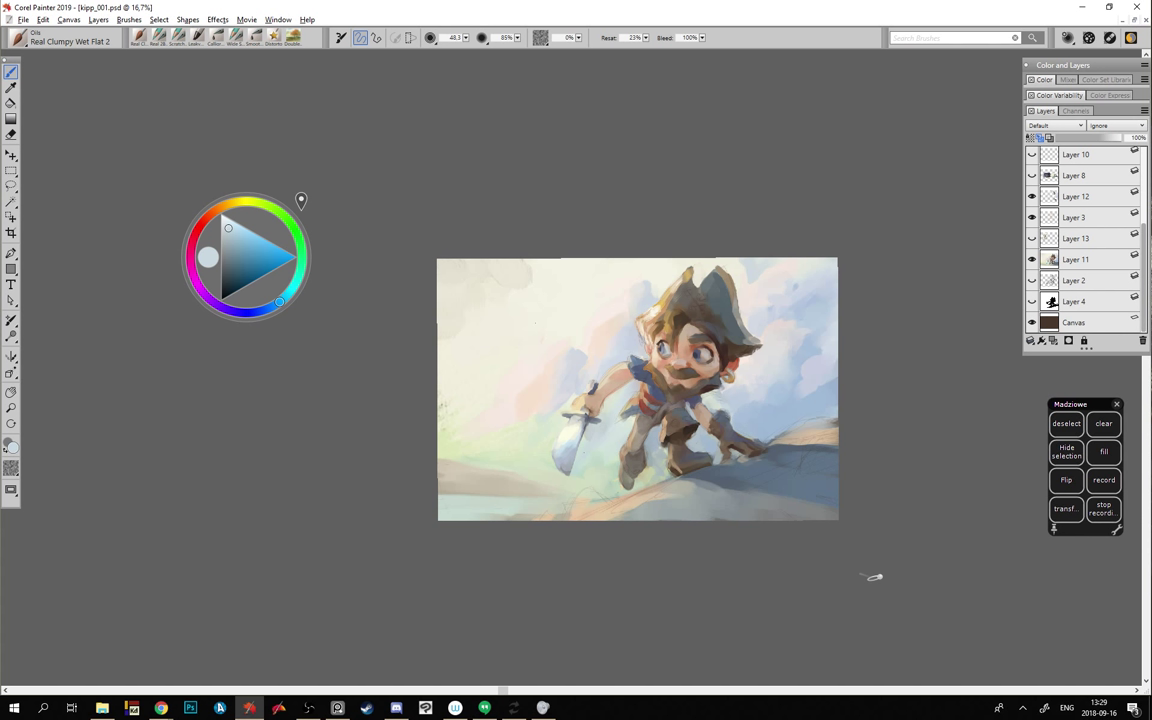
pyautogui.keyDown('alt'); pyautogui.click(578, 242); pyautogui.keyUp('alt')
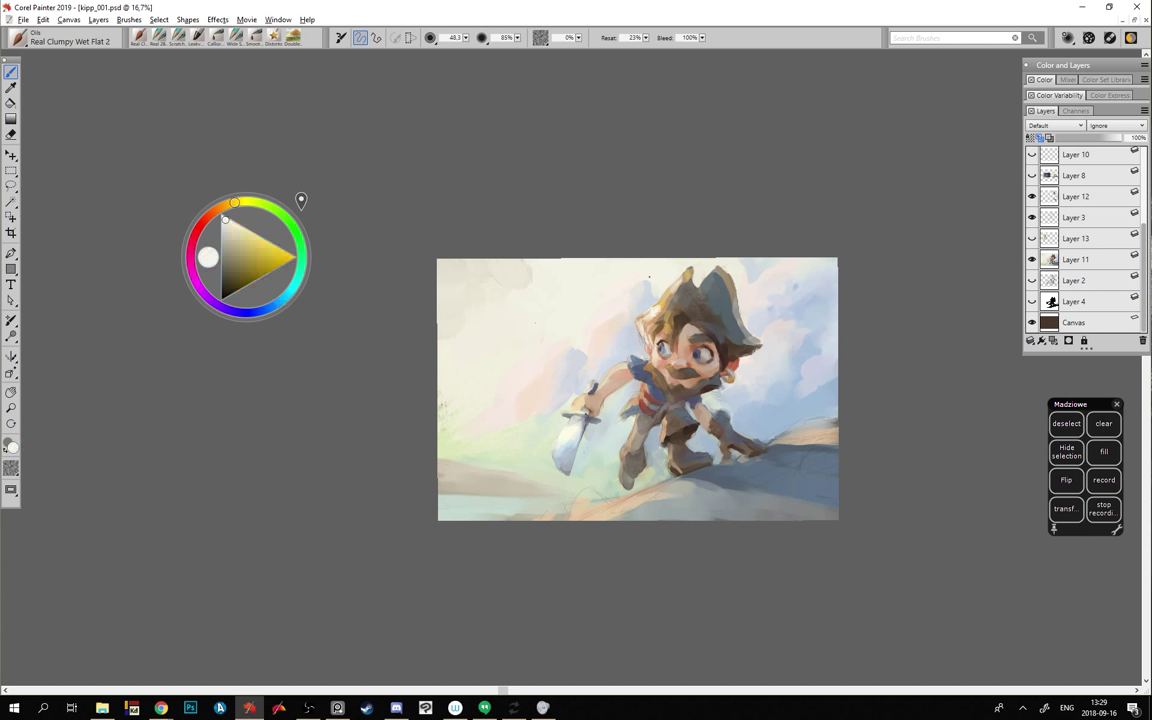
pyautogui.keyDown('alt'); pyautogui.click(556, 282); pyautogui.keyUp('alt')
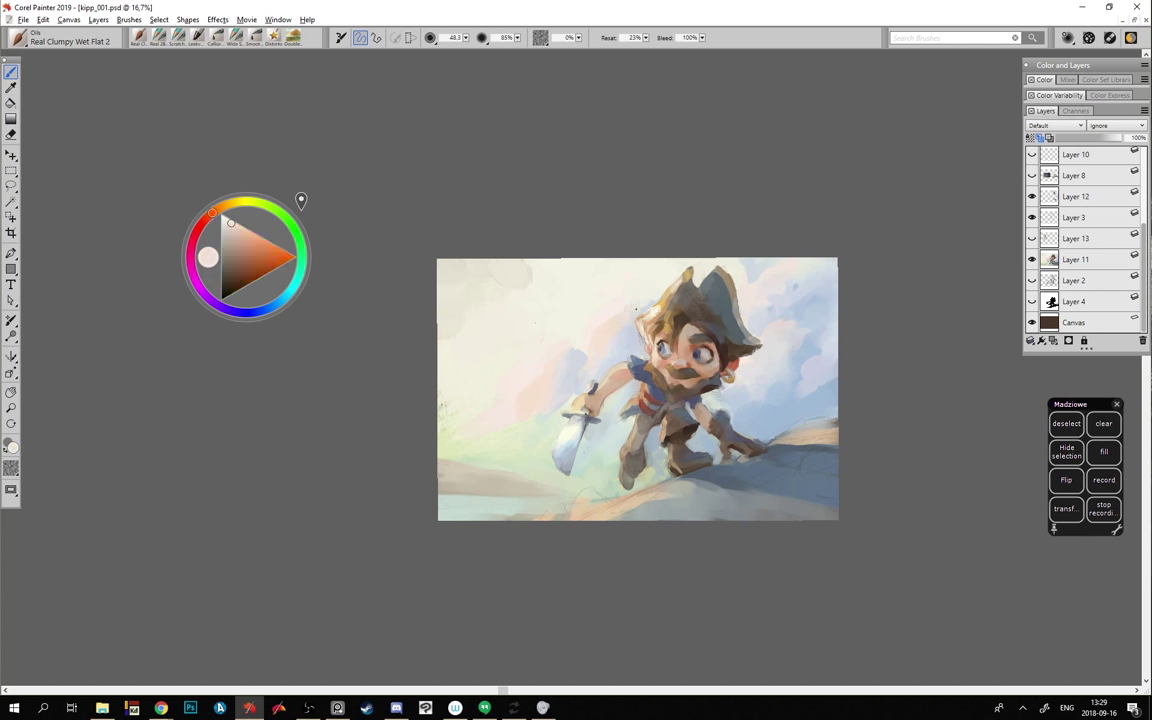
pyautogui.keyDown('alt'); pyautogui.click(609, 320); pyautogui.keyUp('alt')
# - Set the brush size to about 138.9 and paint broad sampled light blue and warm off-white strokes into the sky around the hat
pyautogui.keyDown('alt'); pyautogui.click(814, 403); pyautogui.keyUp('alt')
pyautogui.moveTo(695, 445); pyautogui.dragTo(686, 446)
pyautogui.moveTo(630, 290); pyautogui.dragTo(630, 290)
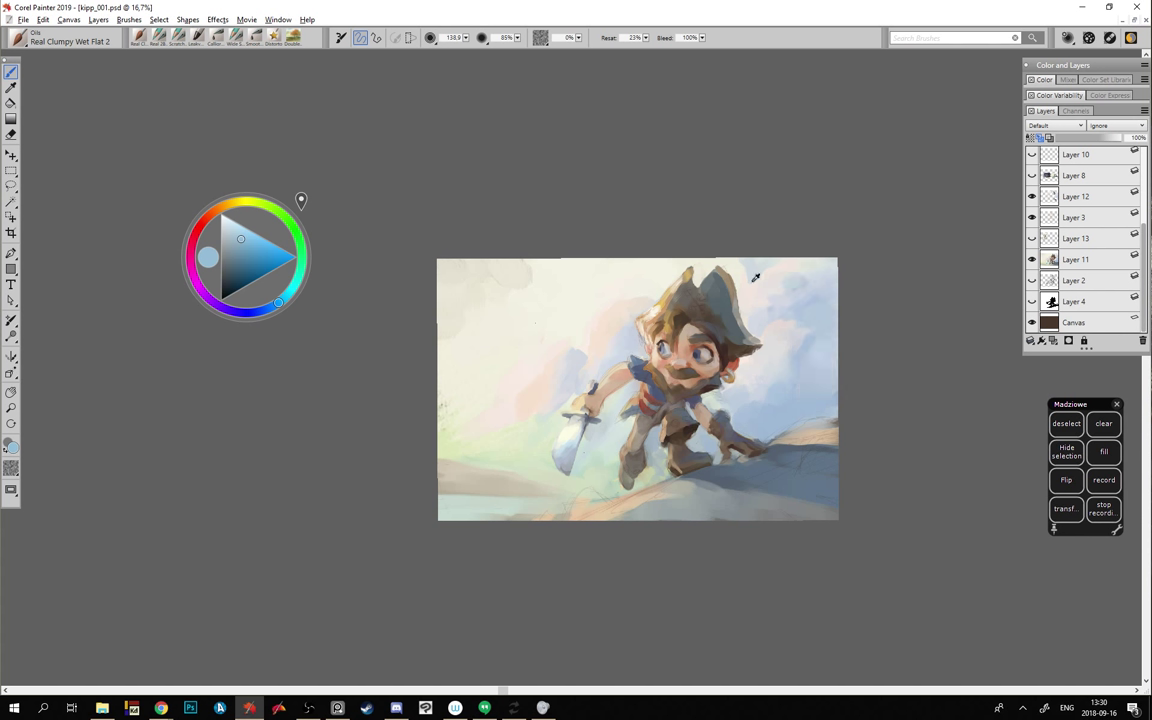
pyautogui.keyDown('alt'); pyautogui.click(759, 287); pyautogui.keyUp('alt')
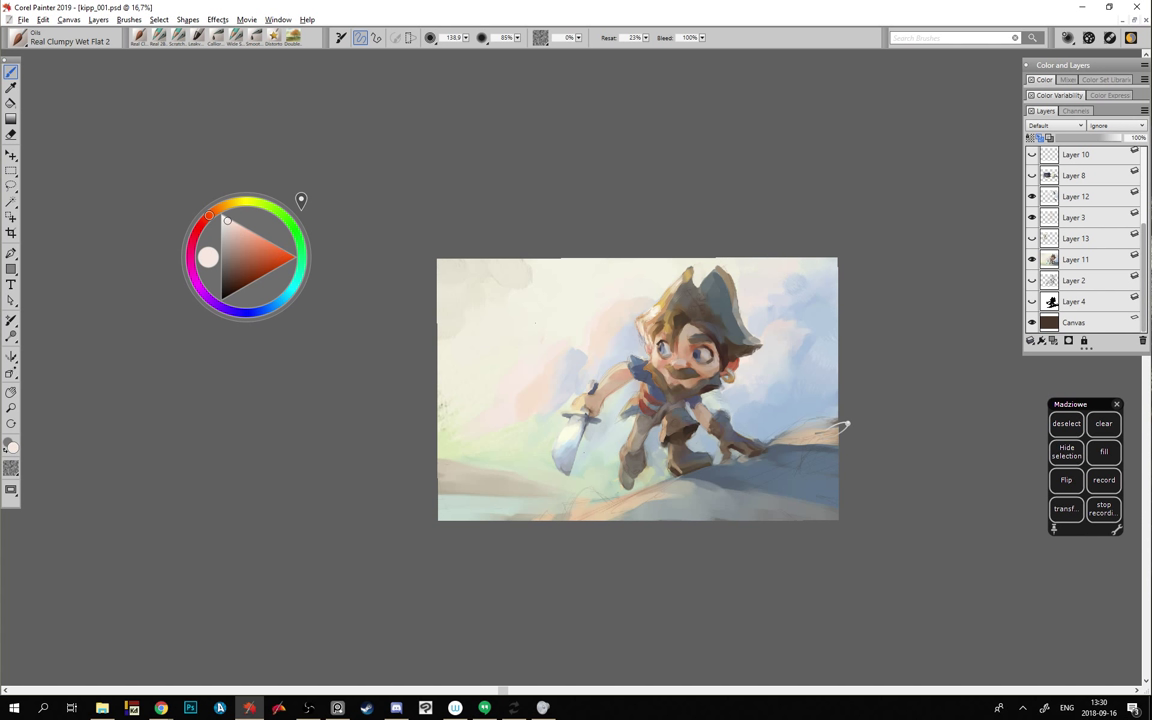
# - Soften the pink clouds in front of the pirate's face and above the sword arm with broad sampled cream and pale peach strokes
pyautogui.keyDown('alt'); pyautogui.click(618, 290); pyautogui.keyUp('alt')
pyautogui.keyDown('alt'); pyautogui.click(609, 306); pyautogui.keyUp('alt')
pyautogui.keyDown('alt'); pyautogui.click(605, 312); pyautogui.keyUp('alt')
pyautogui.keyDown('alt'); pyautogui.click(569, 269); pyautogui.keyUp('alt')
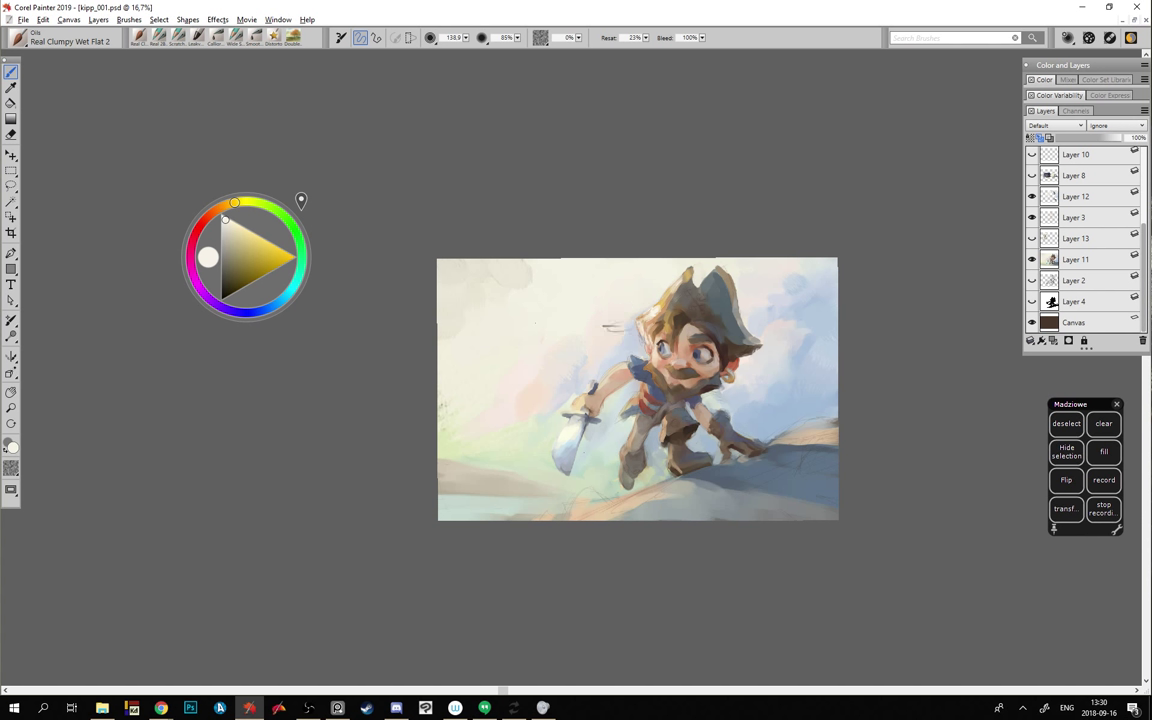
pyautogui.keyDown('alt'); pyautogui.click(606, 330); pyautogui.keyUp('alt')
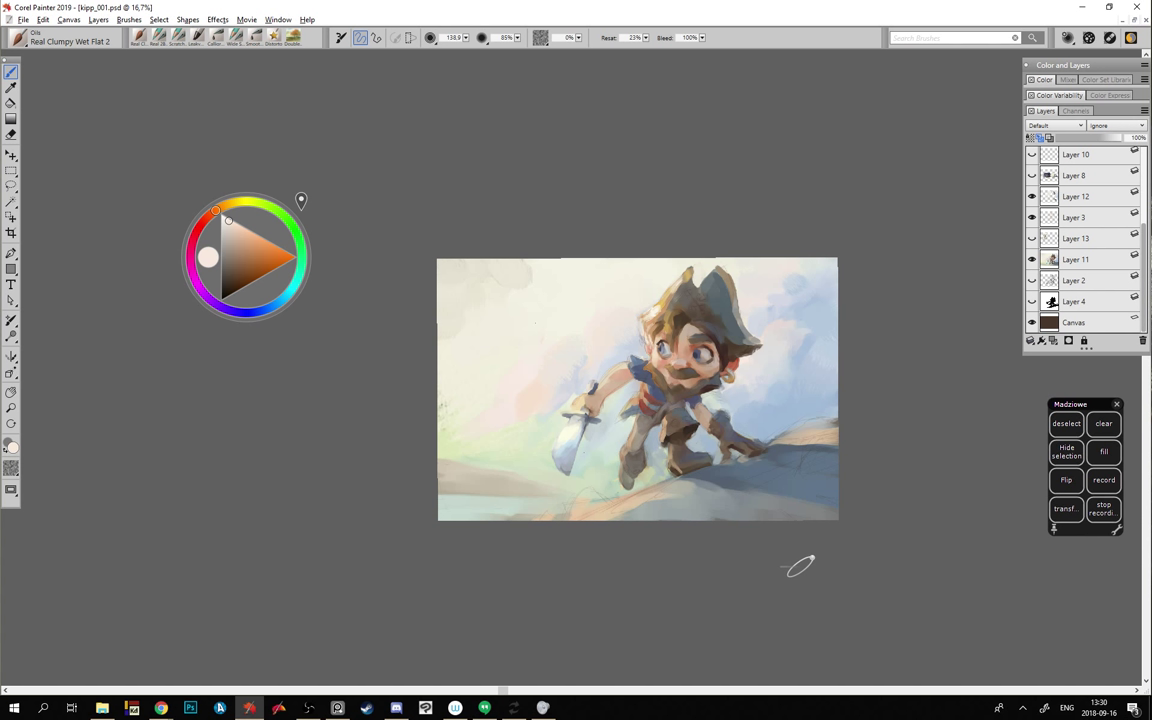
# - Set the brush size to about 56.8 and paint a sampled pale blue cloud above the pirate's sword hand
pyautogui.keyDown('alt'); pyautogui.click(516, 342); pyautogui.keyUp('alt')
pyautogui.moveTo(512, 350)
pyautogui.mouseDown()
pyautogui.moveTo(429, 262)
pyautogui.moveTo(475, 292)
pyautogui.mouseUp()
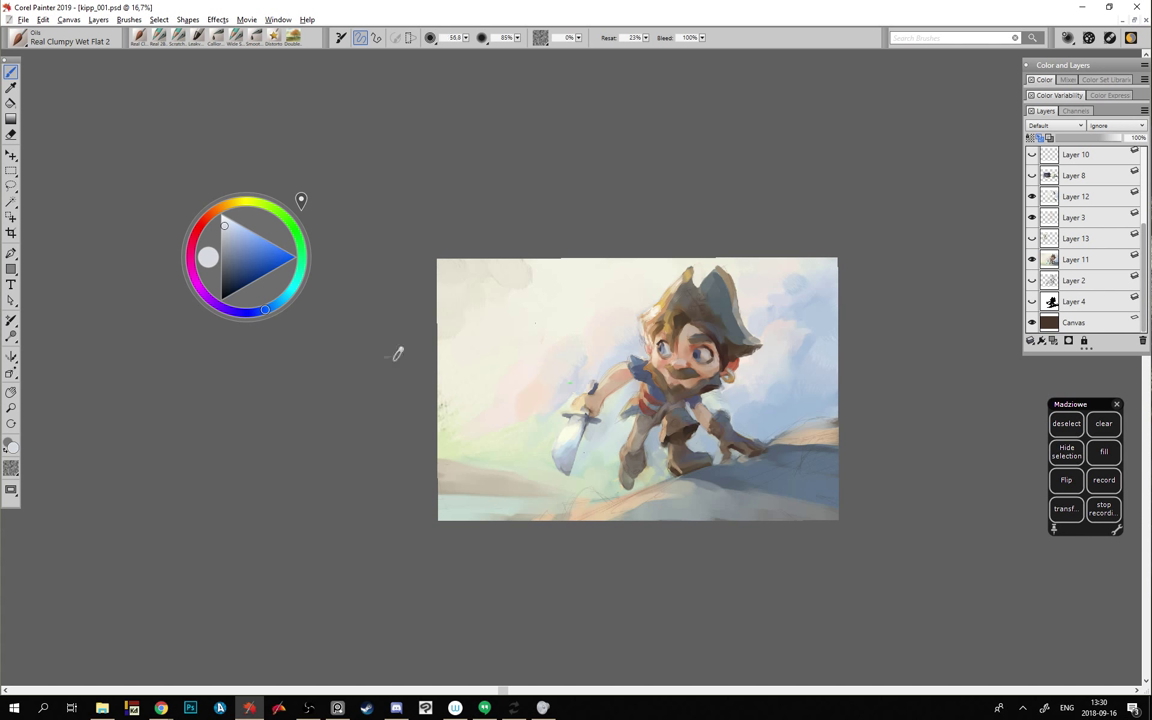
pyautogui.keyDown('alt'); pyautogui.click(543, 366); pyautogui.keyUp('alt')
pyautogui.moveTo(575, 360); pyautogui.dragTo(545, 356)
pyautogui.keyDown('alt'); pyautogui.click(572, 312); pyautogui.keyUp('alt')
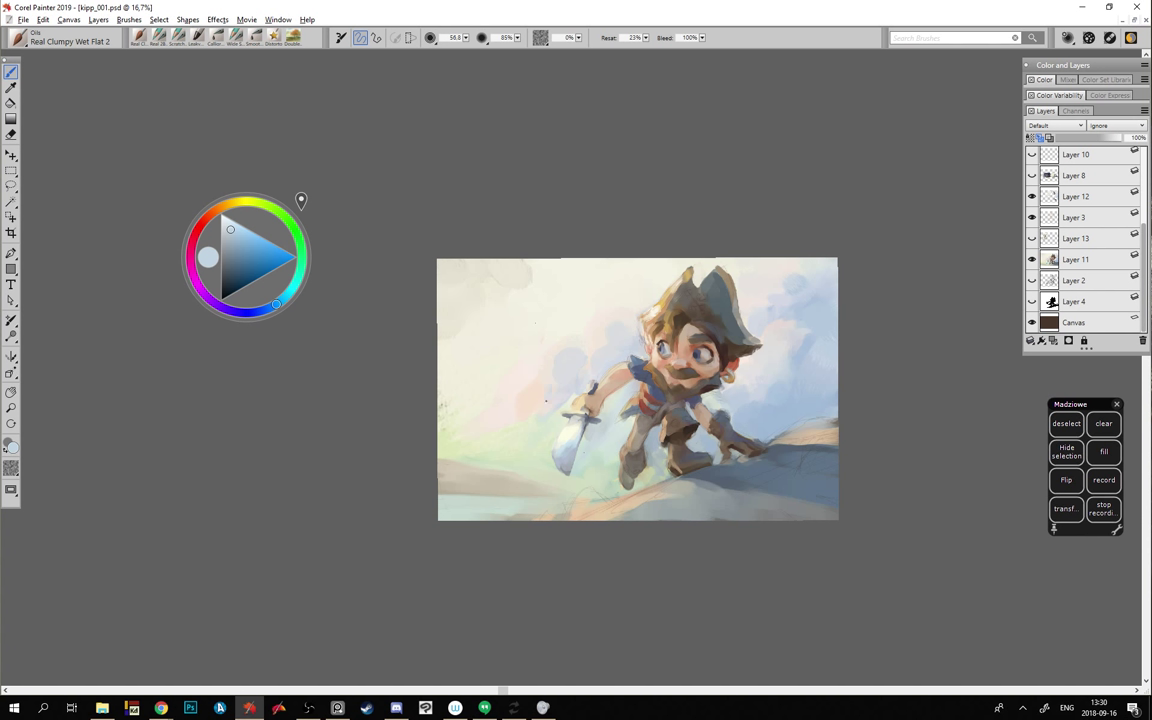
pyautogui.keyDown('alt'); pyautogui.click(517, 356); pyautogui.keyUp('alt')
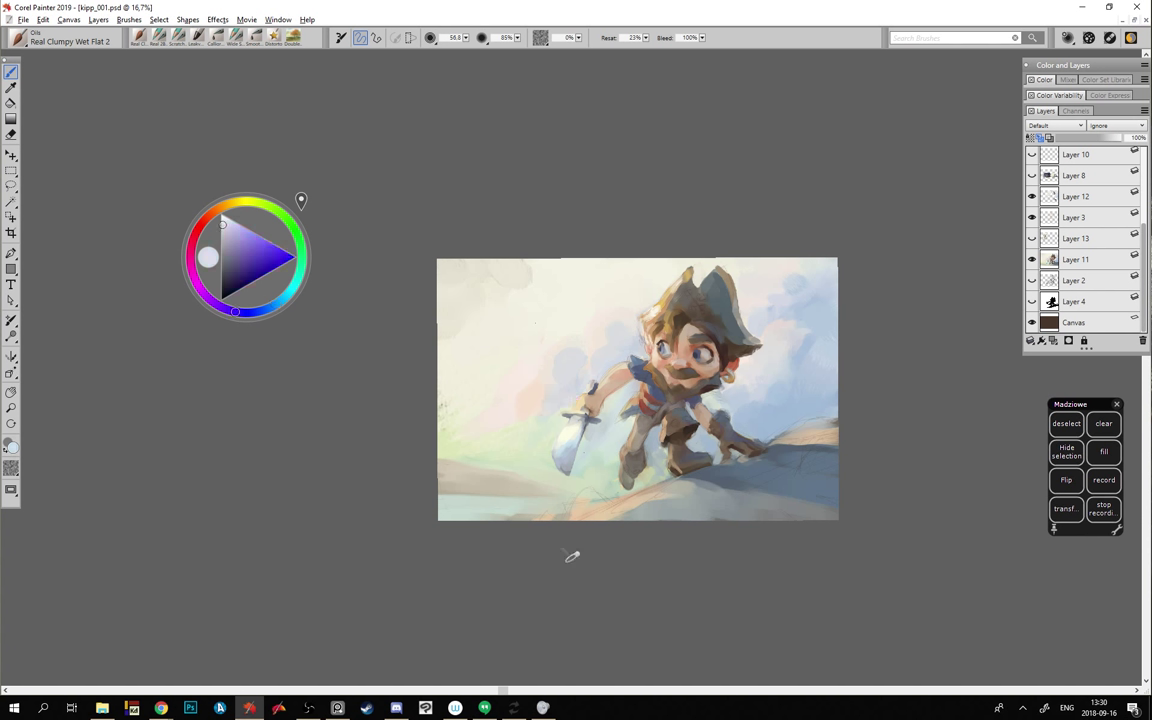
# - Paint sampled light blue and warm off-white strokes into the clouds behind the pirate's head and back
pyautogui.keyDown('alt'); pyautogui.click(805, 357); pyautogui.keyUp('alt')
pyautogui.moveTo(768, 358); pyautogui.dragTo(788, 343)
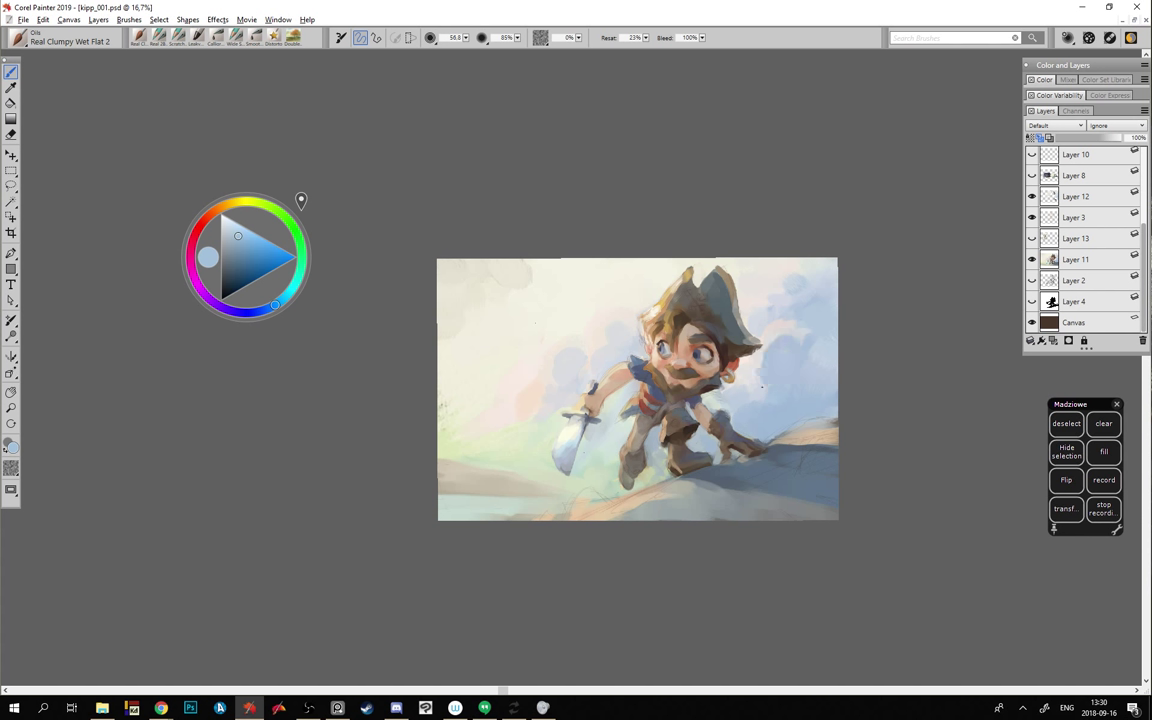
pyautogui.keyDown('alt'); pyautogui.click(745, 350); pyautogui.keyUp('alt')
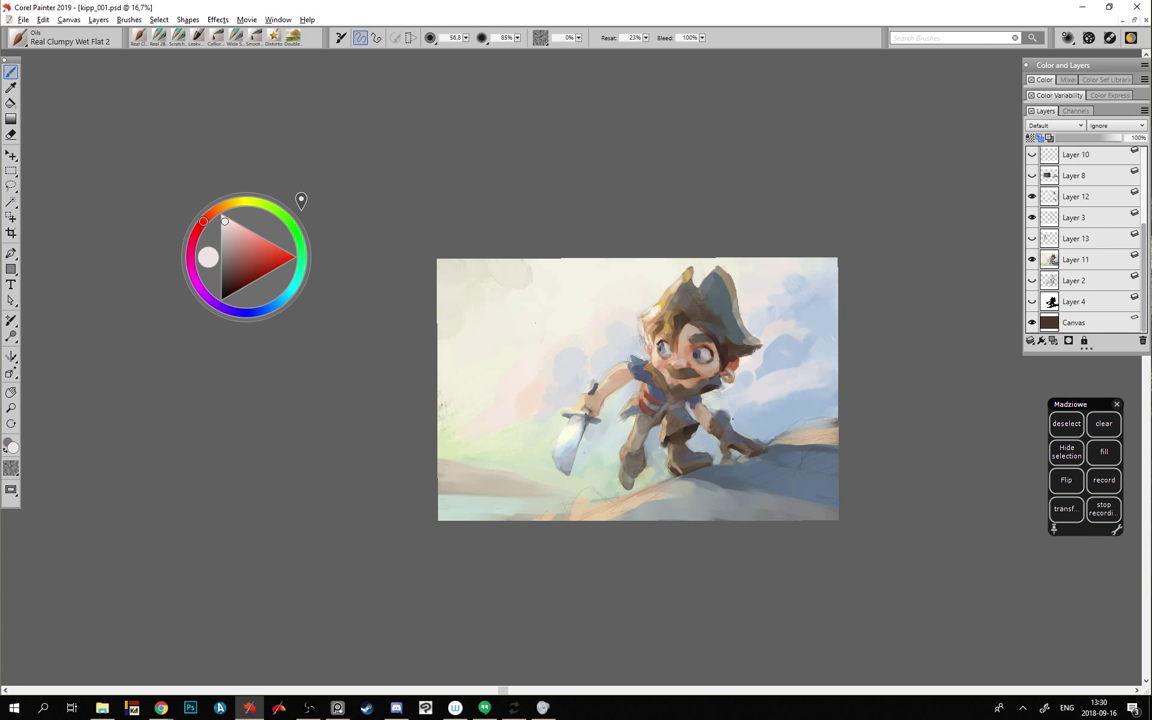
pyautogui.keyDown('alt'); pyautogui.click(725, 359); pyautogui.keyUp('alt')
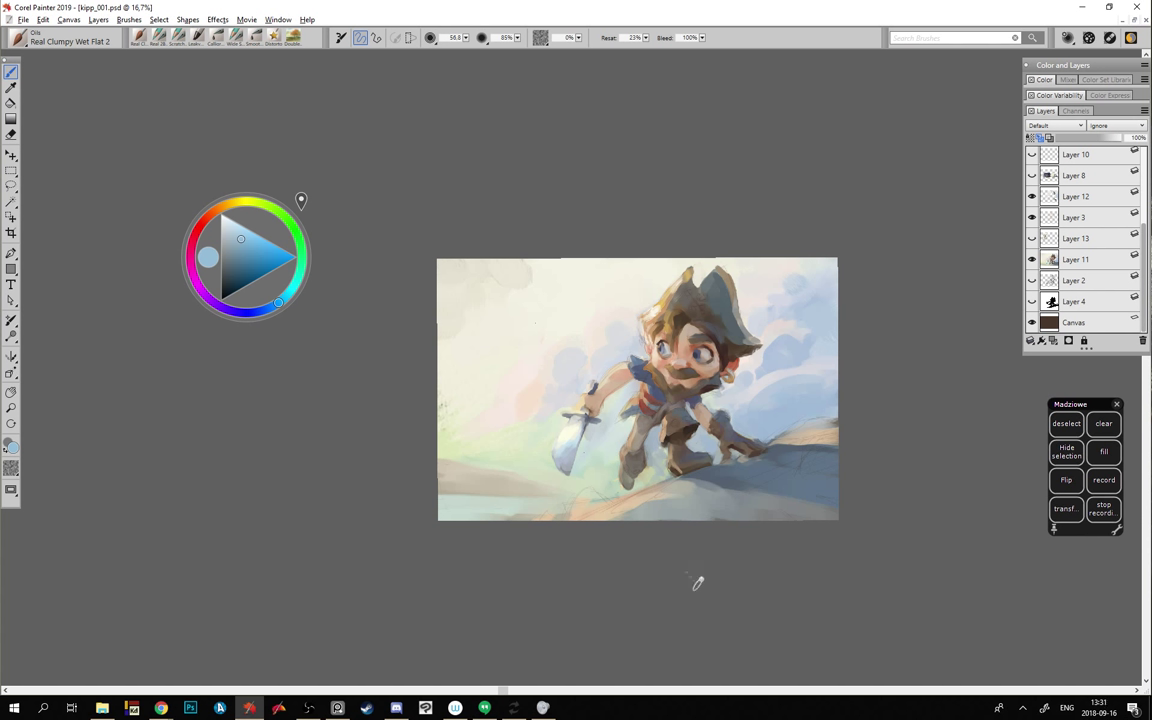
pyautogui.keyDown('alt'); pyautogui.click(674, 350); pyautogui.keyUp('alt')
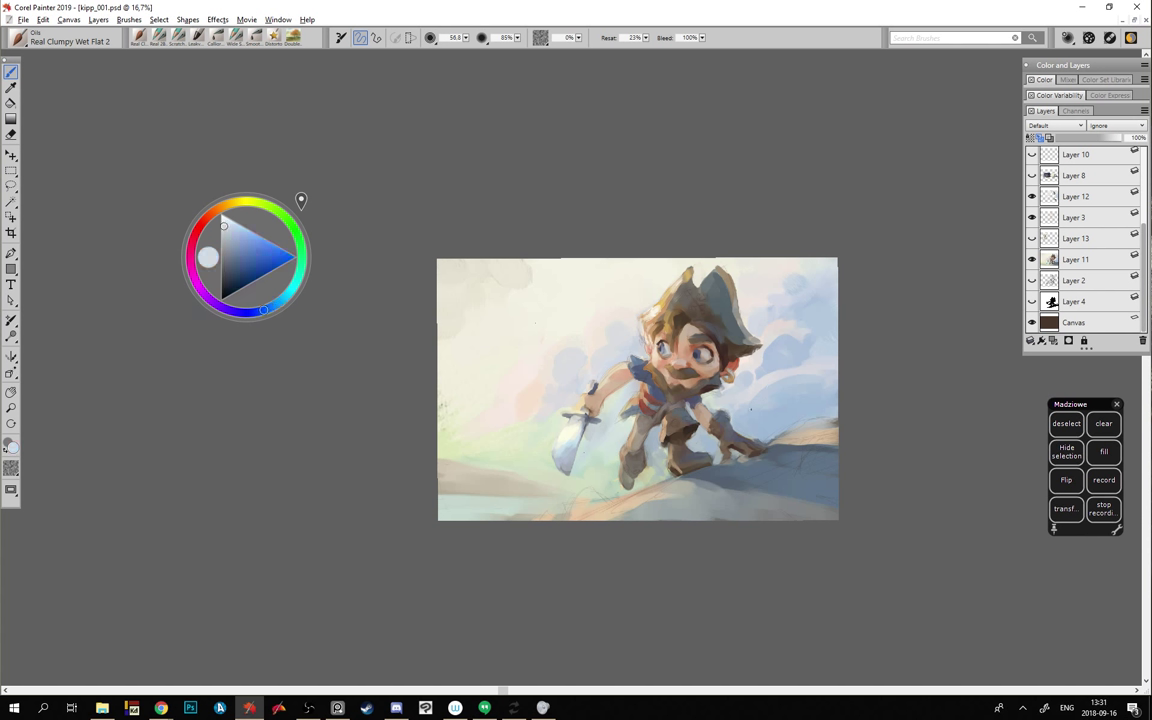
# - Soften the blue clouds around the back of the hat with sampled light blue, pale lilac and pale pink
pyautogui.keyDown('alt'); pyautogui.click(692, 306); pyautogui.keyUp('alt')
pyautogui.keyDown('alt'); pyautogui.click(720, 315); pyautogui.keyUp('alt')
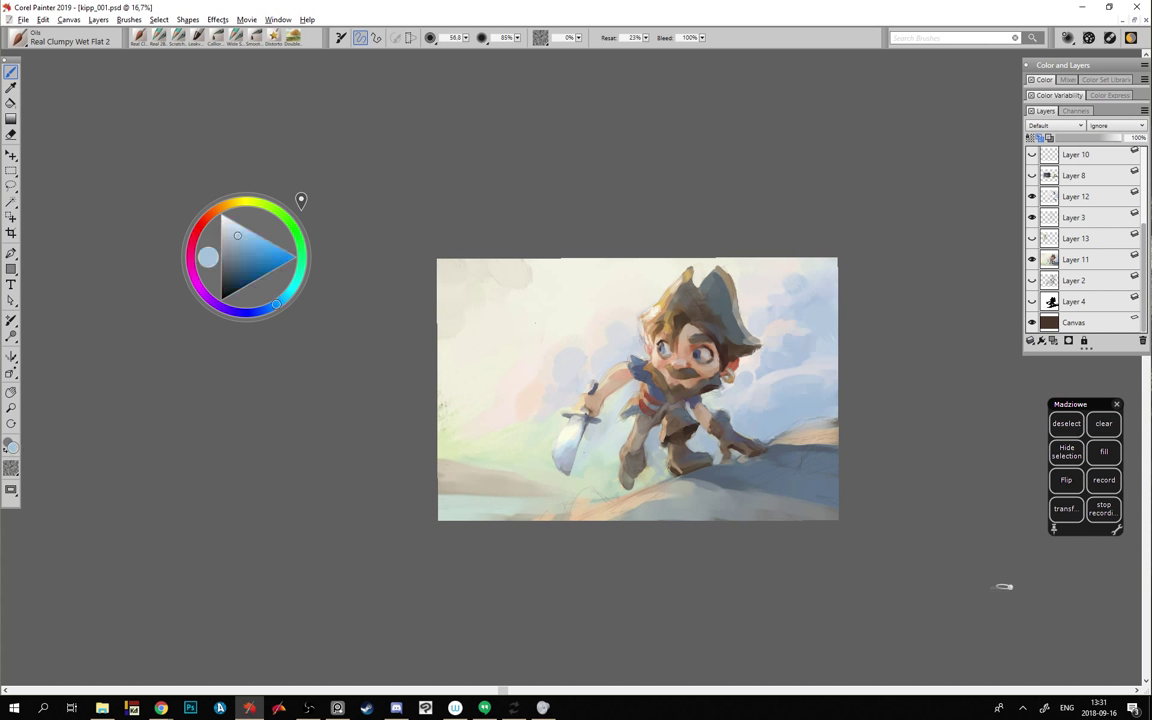
pyautogui.keyDown('alt'); pyautogui.click(692, 343); pyautogui.keyUp('alt')
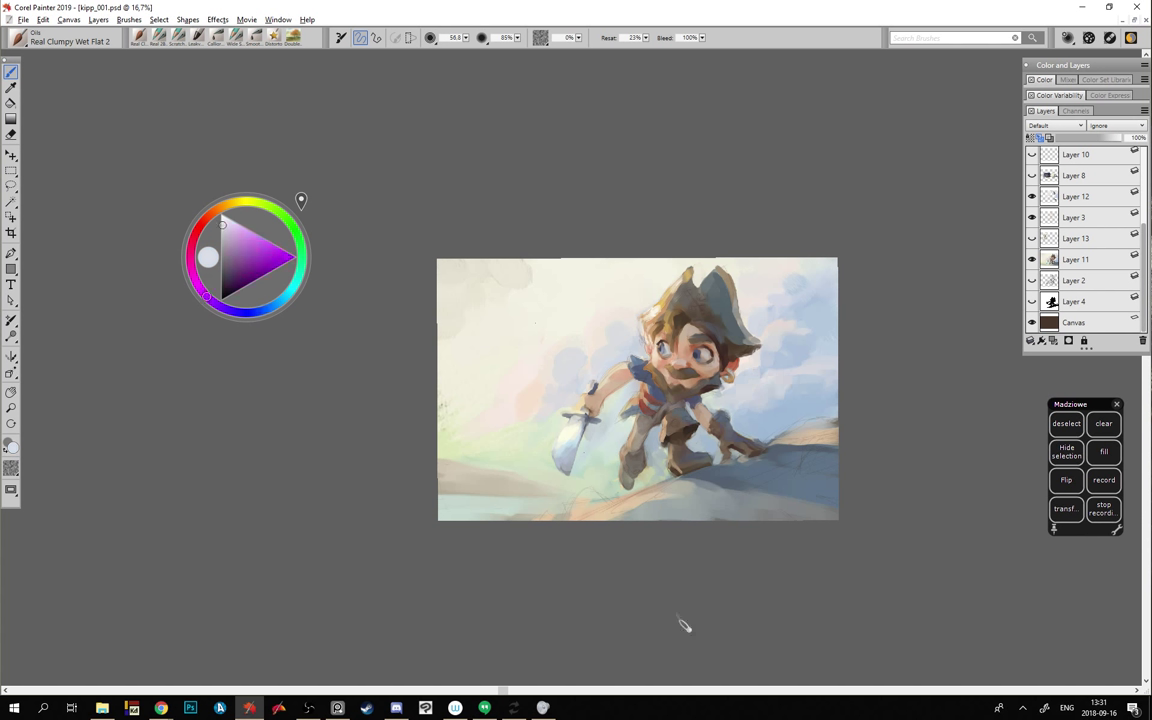
pyautogui.keyDown('alt'); pyautogui.click(774, 326); pyautogui.keyUp('alt')
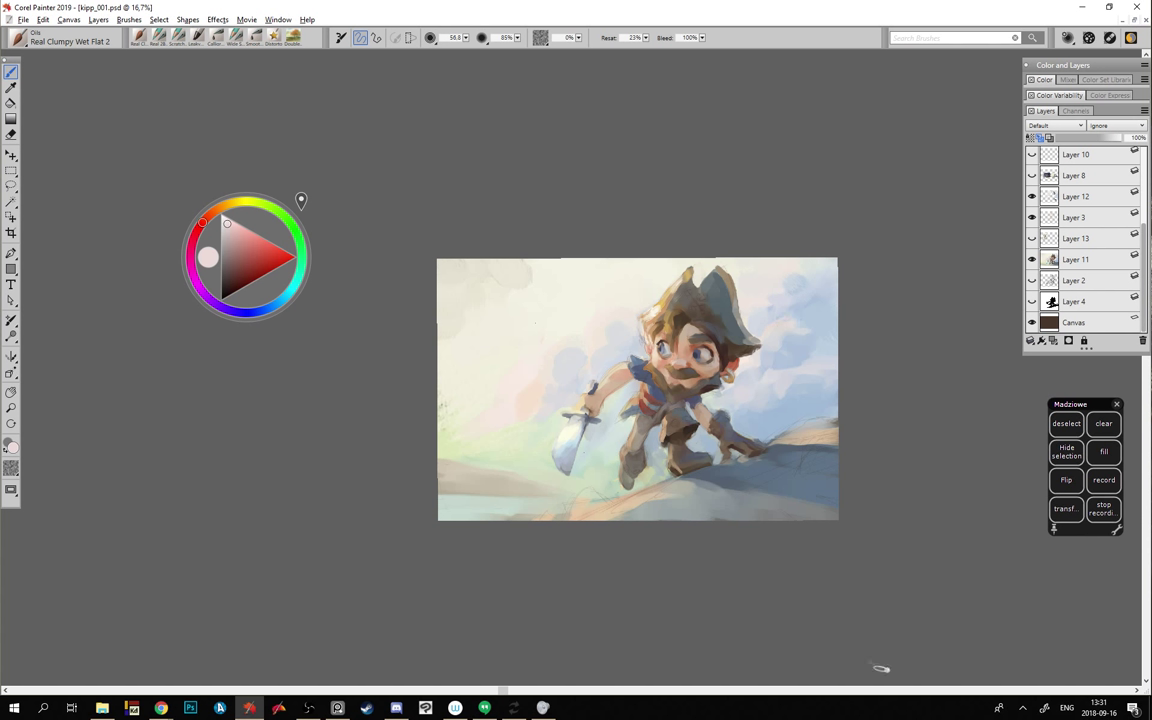
# - Blend sampled pale teal and soft green into the background around the sword, the legs and the trailing arm
pyautogui.keyDown('alt'); pyautogui.click(590, 448); pyautogui.keyUp('alt')
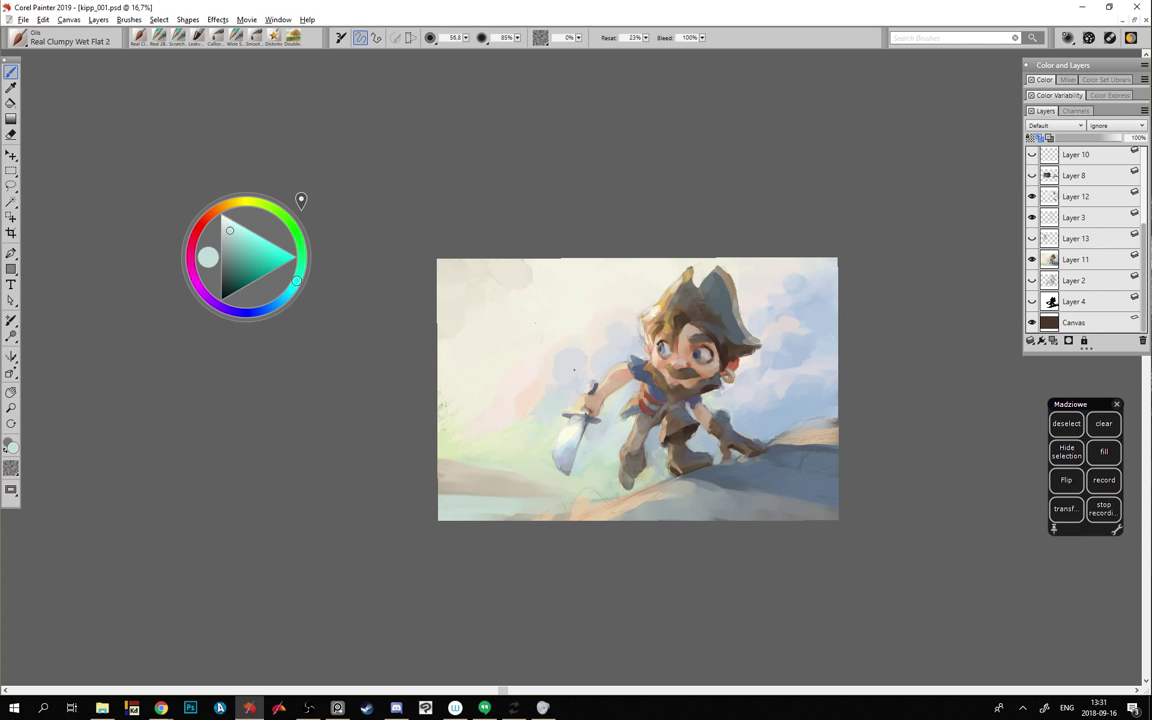
pyautogui.keyDown('alt'); pyautogui.click(562, 388); pyautogui.keyUp('alt')
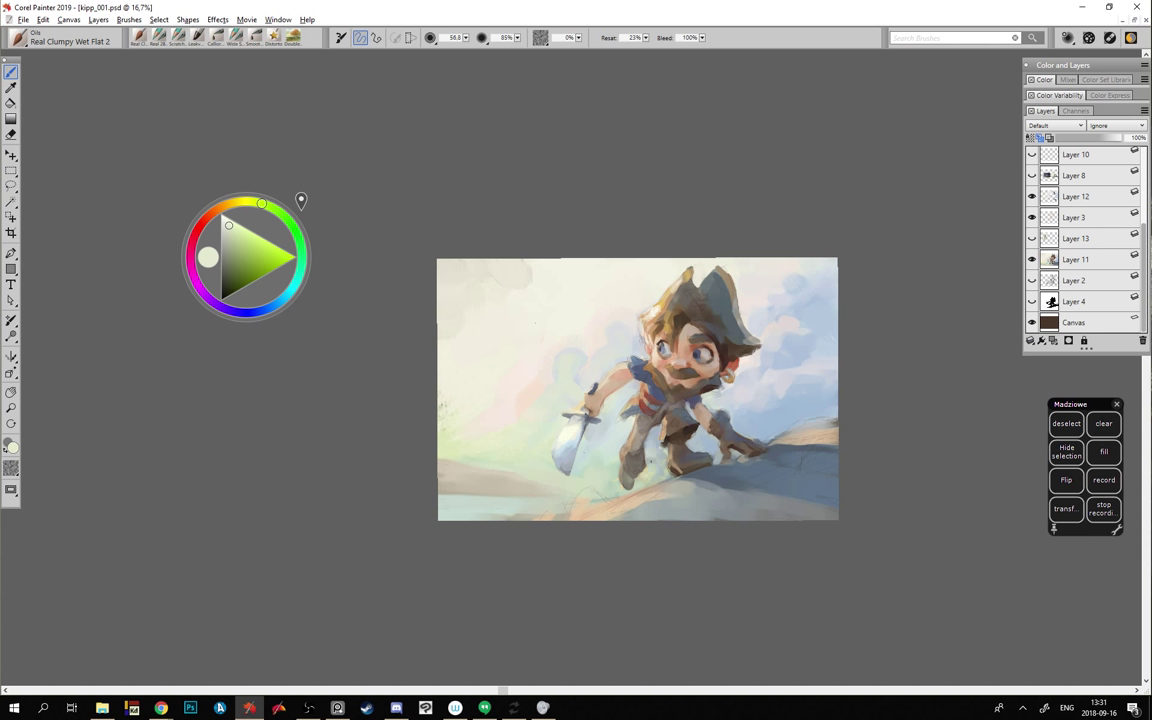
pyautogui.keyDown('alt'); pyautogui.click(601, 473); pyautogui.keyUp('alt')
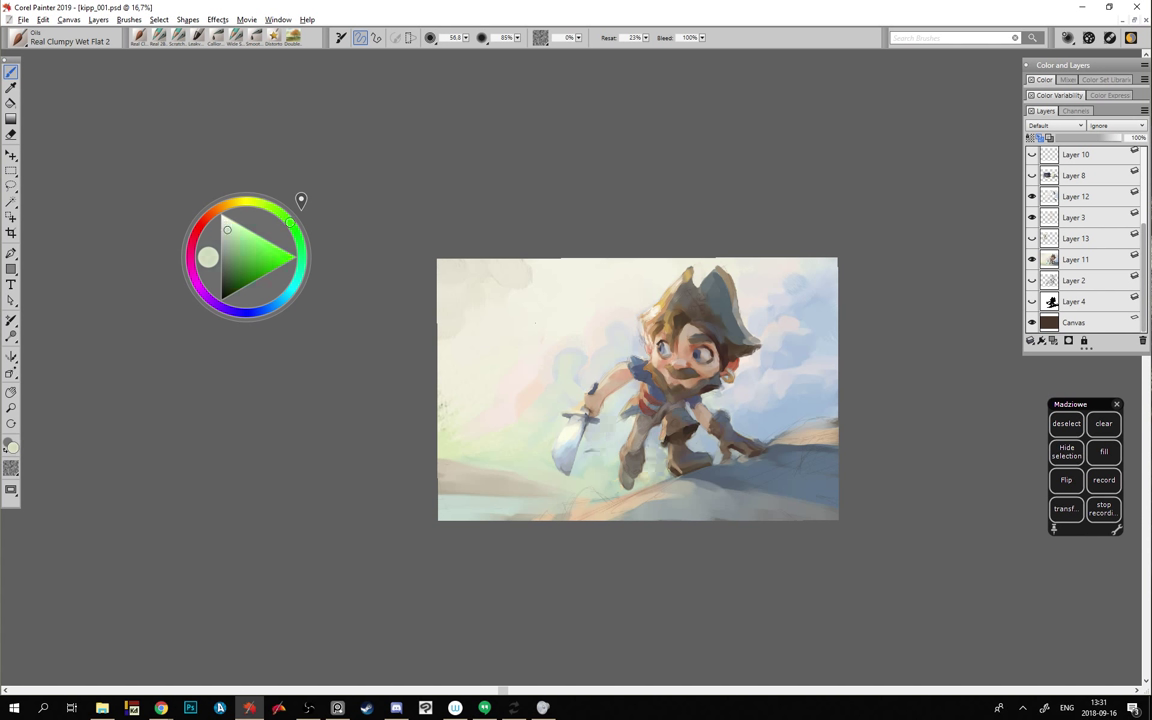
pyautogui.keyDown('alt'); pyautogui.click(592, 480); pyautogui.keyUp('alt')
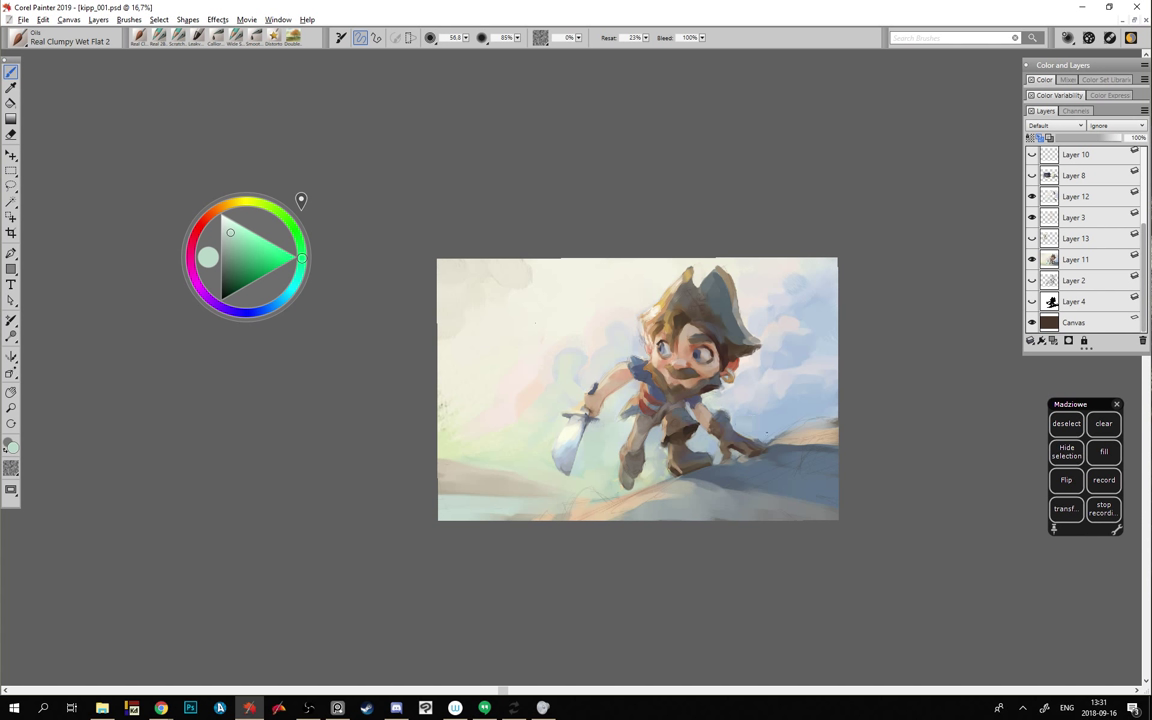
pyautogui.keyDown('alt'); pyautogui.click(524, 420); pyautogui.keyUp('alt')
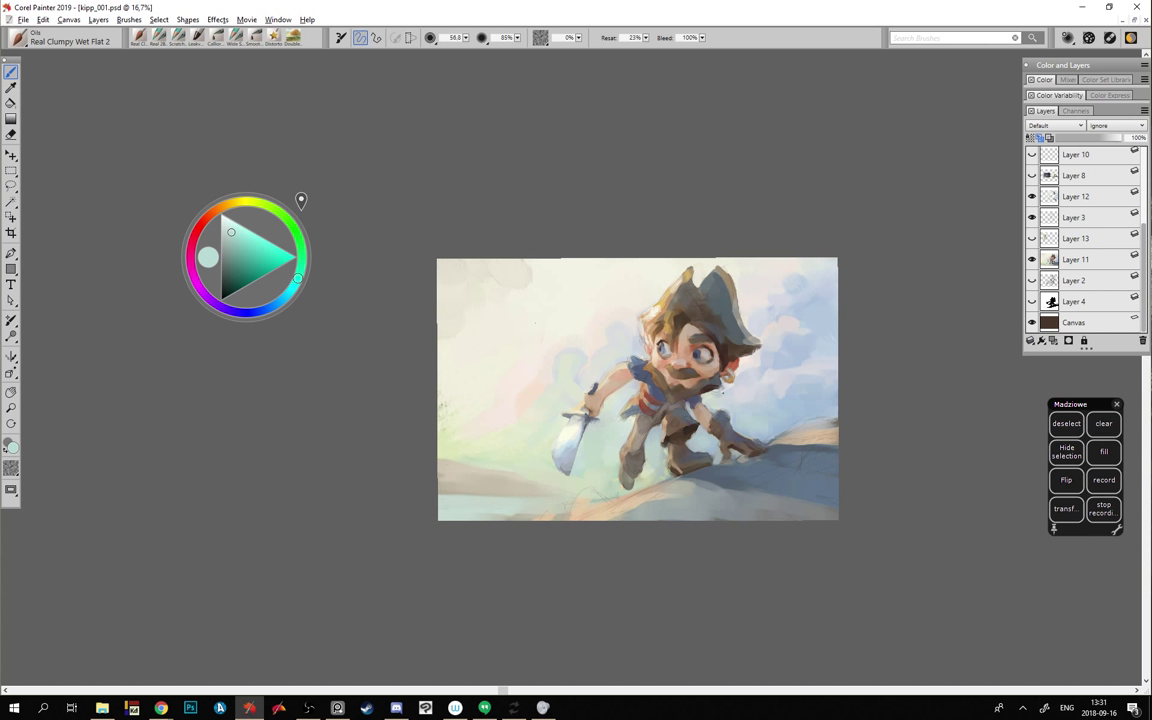
# - Lighten the blue cloud above the sword arm and cover the grey patches in the sky's far corner with warm off-white
pyautogui.keyDown('alt'); pyautogui.click(510, 326); pyautogui.keyUp('alt')
pyautogui.keyDown('alt'); pyautogui.click(586, 350); pyautogui.keyUp('alt')
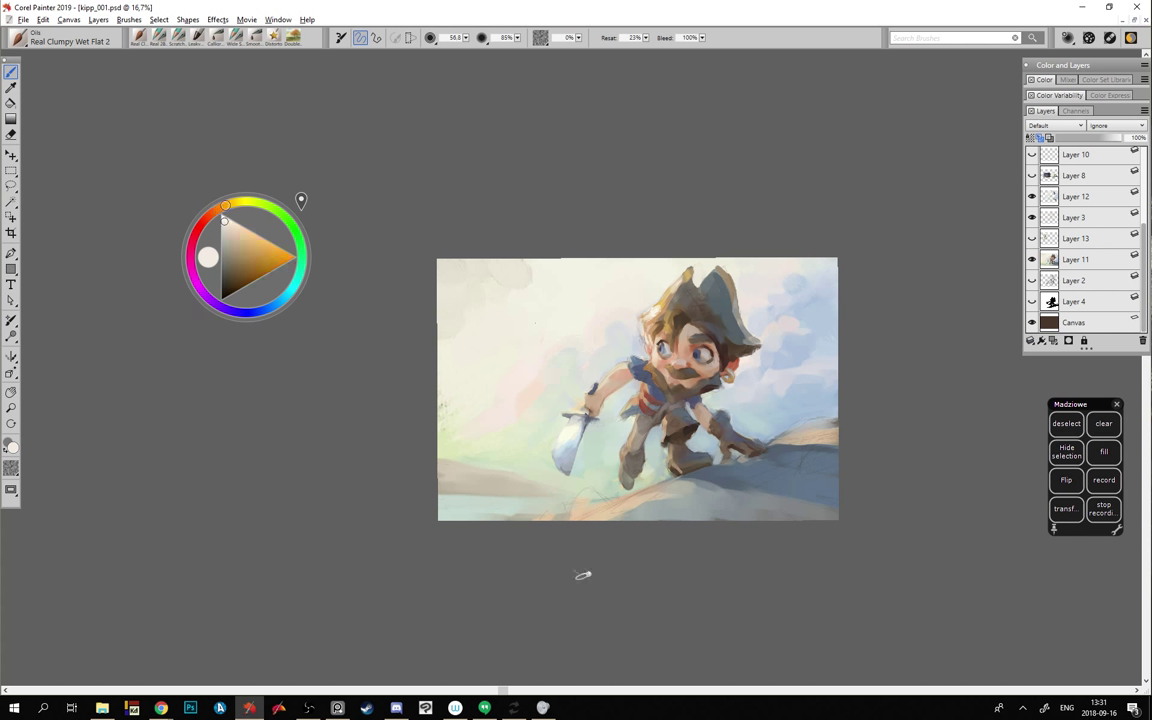
pyautogui.keyDown('alt'); pyautogui.click(489, 274); pyautogui.keyUp('alt')
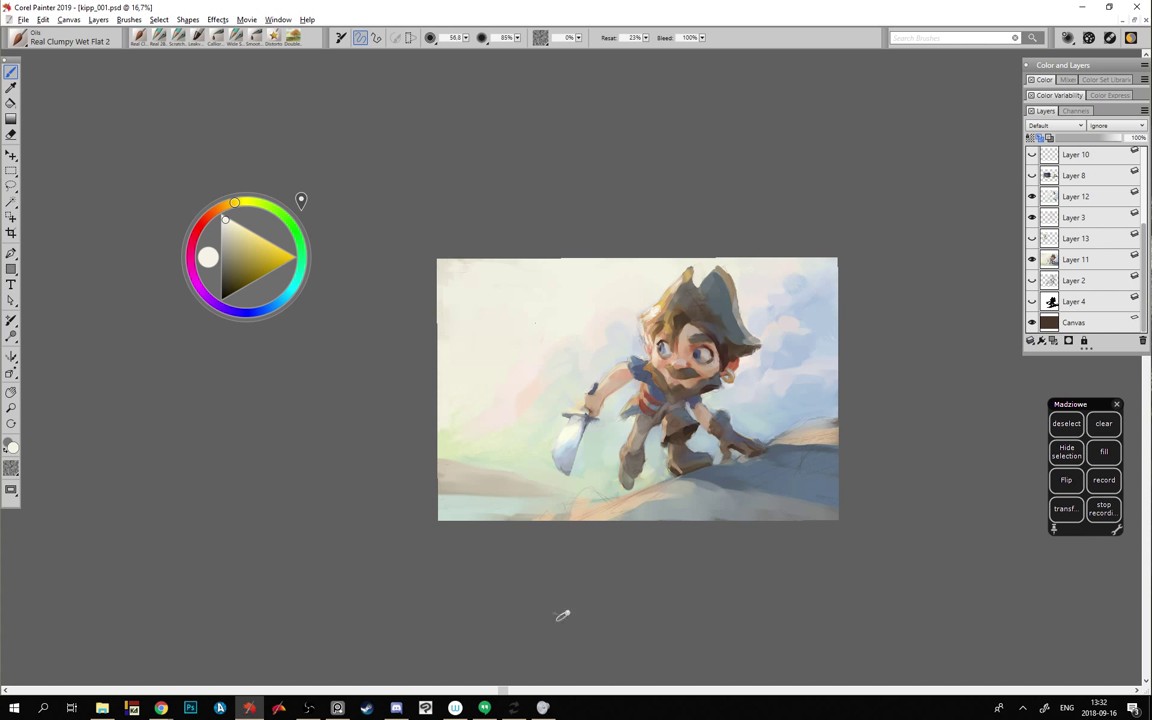
# - Blend sampled pale pink, peach and off-white into the pink clouds in front of the sword and around its blade
pyautogui.keyDown('alt'); pyautogui.click(496, 393); pyautogui.keyUp('alt')
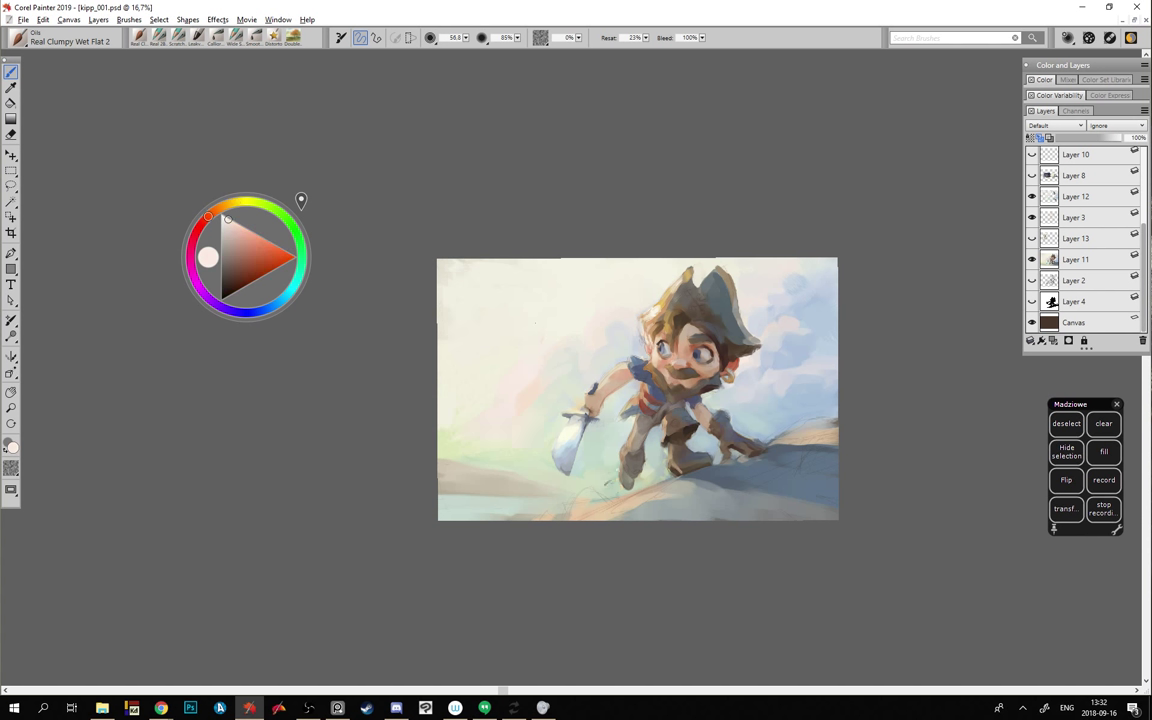
pyautogui.keyDown('alt'); pyautogui.click(480, 360); pyautogui.keyUp('alt')
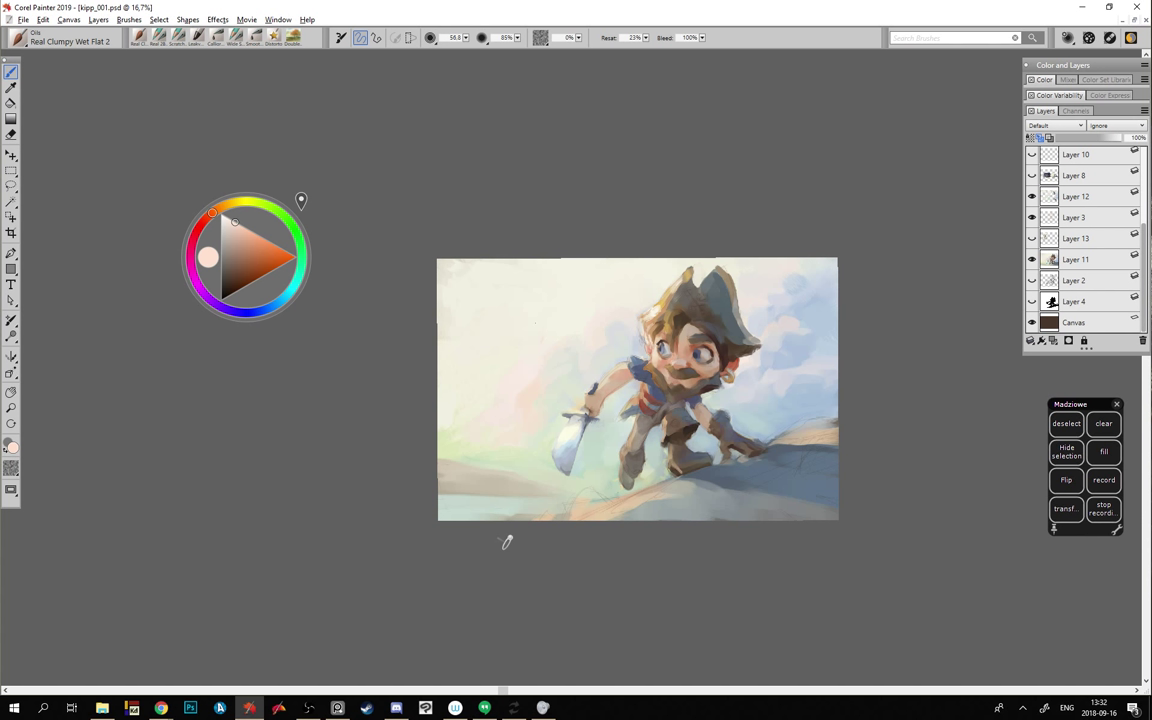
pyautogui.keyDown('alt'); pyautogui.click(455, 480); pyautogui.keyUp('alt')
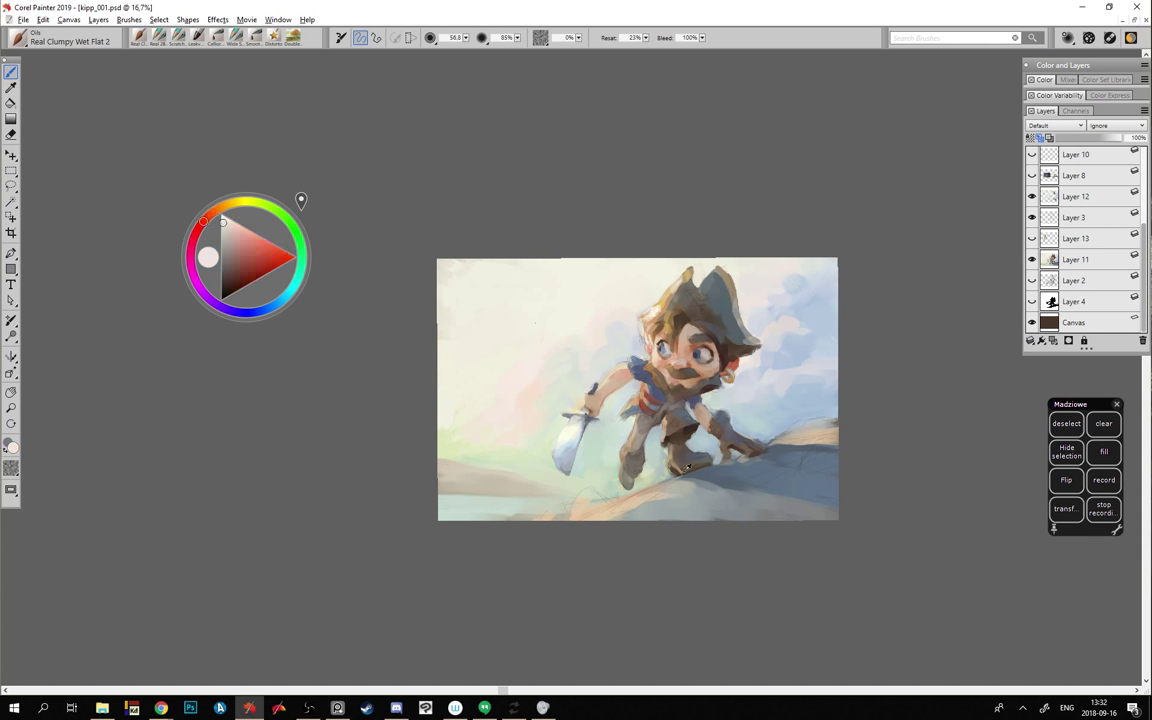
pyautogui.keyDown('alt'); pyautogui.click(576, 306); pyautogui.keyUp('alt')
pyautogui.keyDown('alt'); pyautogui.click(642, 318); pyautogui.keyUp('alt')
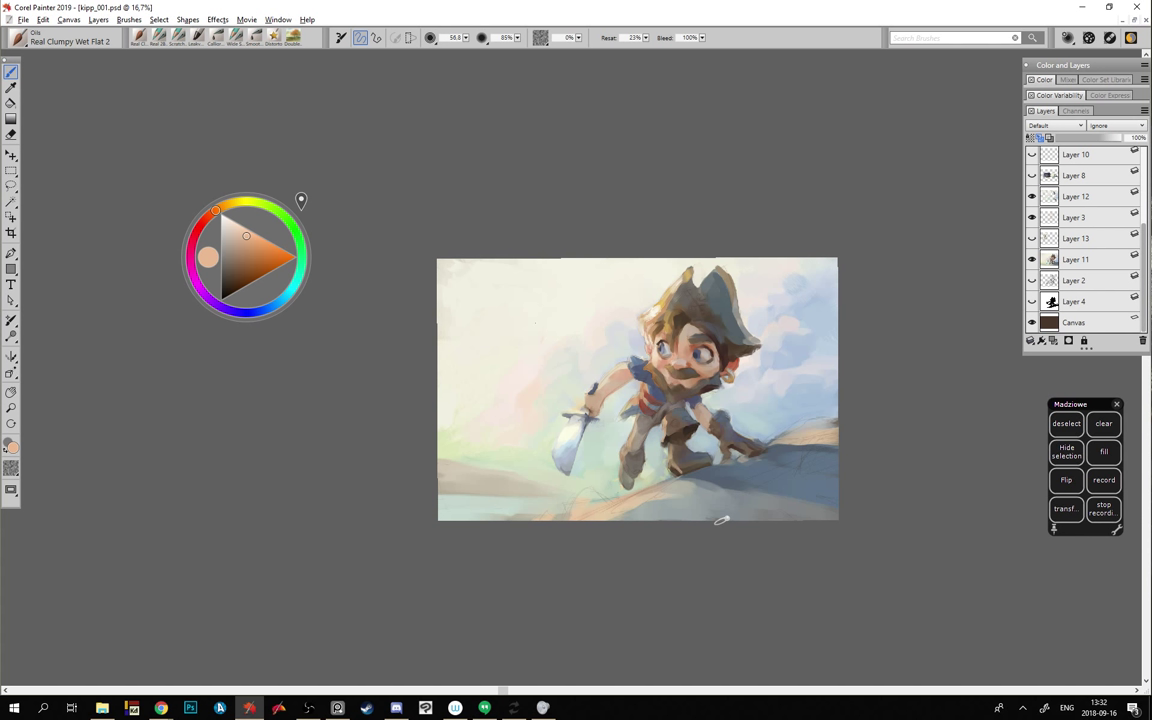
pyautogui.keyDown('alt'); pyautogui.click(522, 380); pyautogui.keyUp('alt')
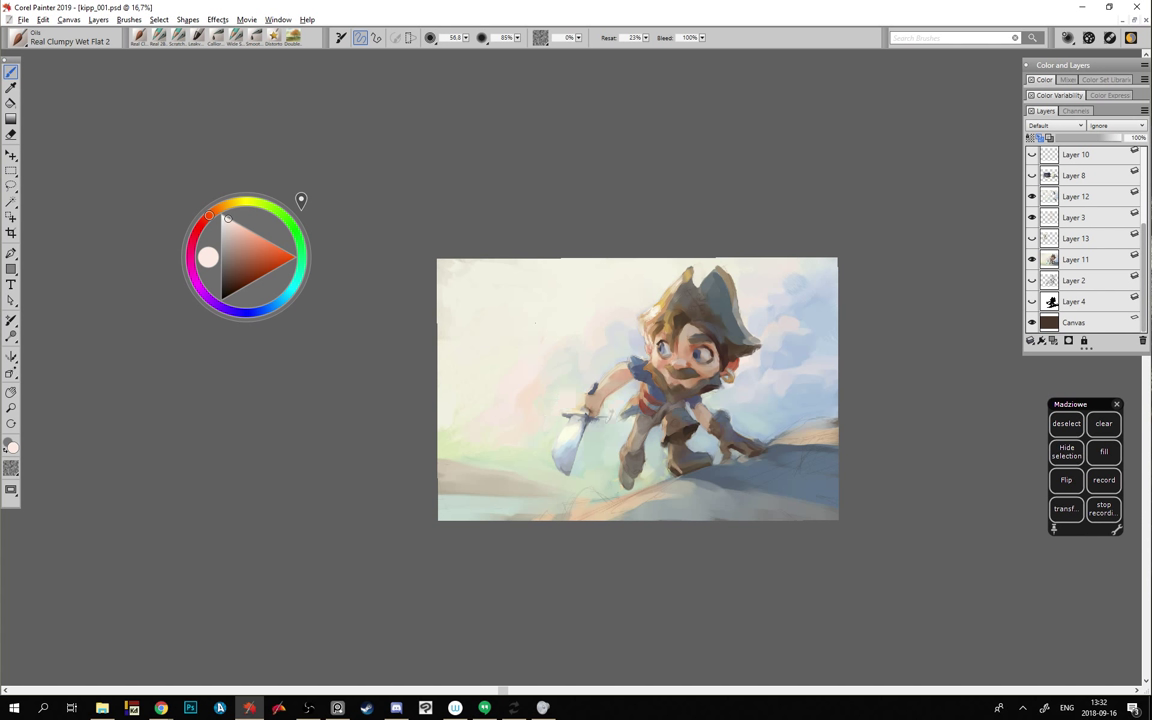
# - Reduce the brush size to 45.6 and paint pale peach tones into the gap between the sword arm, blade and front leg
pyautogui.keyDown('ctrl'); pyautogui.keyDown('alt'); pyautogui.moveTo(535, 397); pyautogui.dragTo(625, 363); pyautogui.keyUp('alt'); pyautogui.keyUp('ctrl')
pyautogui.press('[')
pyautogui.press('[')
pyautogui.keyDown('alt'); pyautogui.click(586, 397); pyautogui.keyUp('alt')
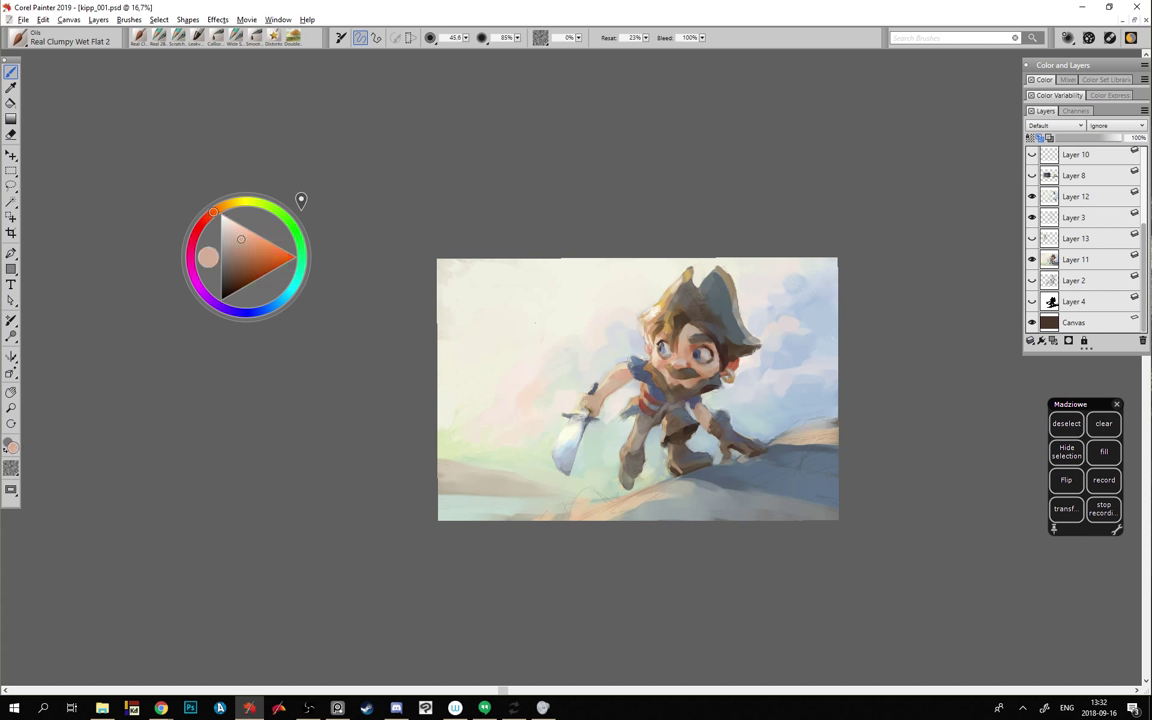
pyautogui.keyDown('alt'); pyautogui.click(616, 412); pyautogui.keyUp('alt')
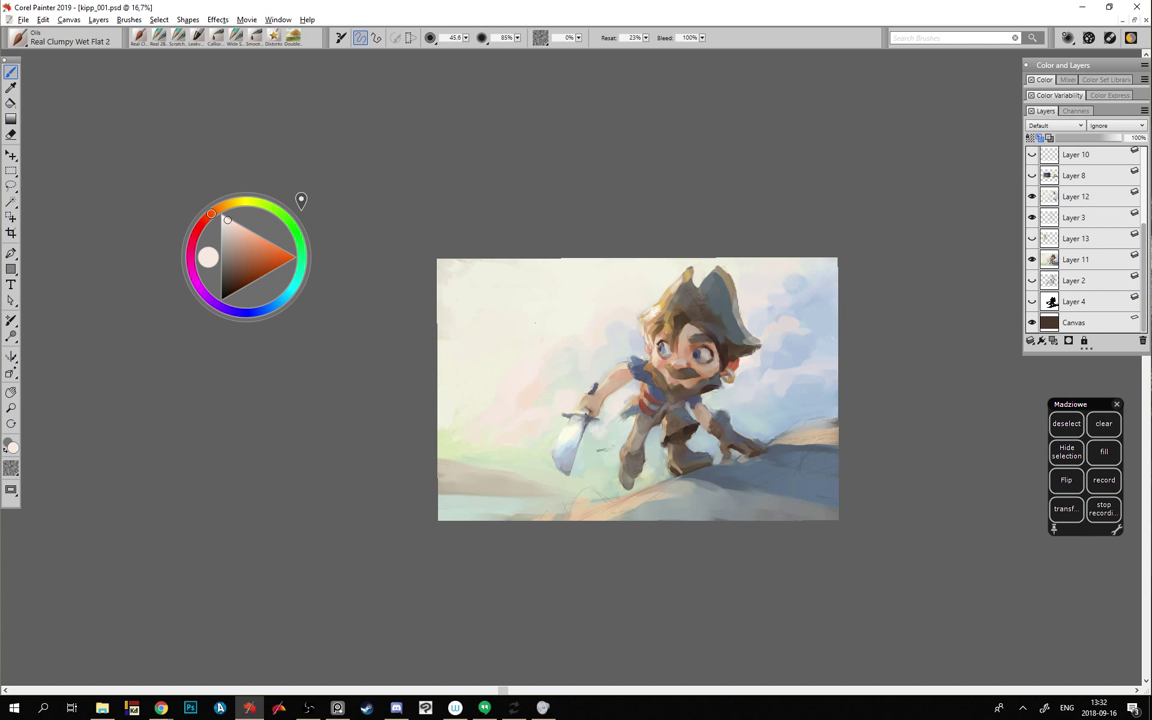
pyautogui.moveTo(616, 436); pyautogui.dragTo(598, 446)
# - Paint blue accents into the cloud behind the pirate's head, undoing the darker stroke and choosing a lighter blue
pyautogui.keyDown('alt'); pyautogui.click(792, 352); pyautogui.keyUp('alt')
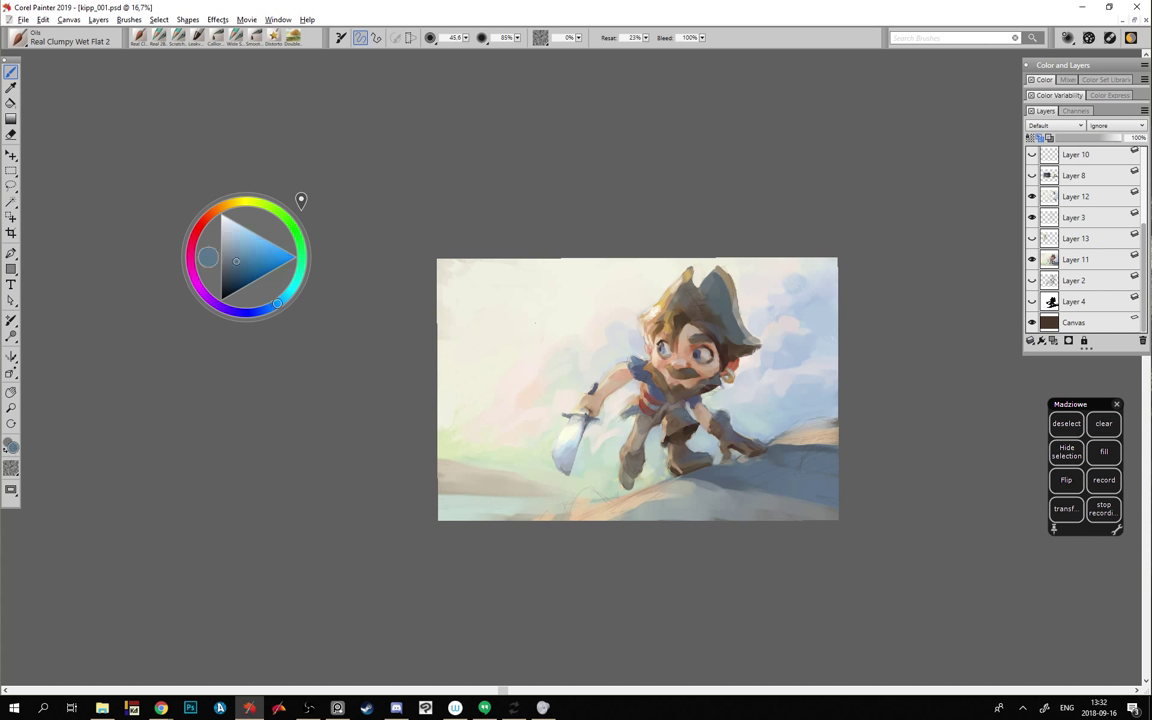
pyautogui.moveTo(817, 352)
pyautogui.mouseDown()
pyautogui.moveTo(826, 348)
pyautogui.moveTo(802, 339)
pyautogui.moveTo(800, 358)
pyautogui.mouseUp()
pyautogui.click(242, 252)
pyautogui.moveTo(814, 350); pyautogui.dragTo(827, 356)
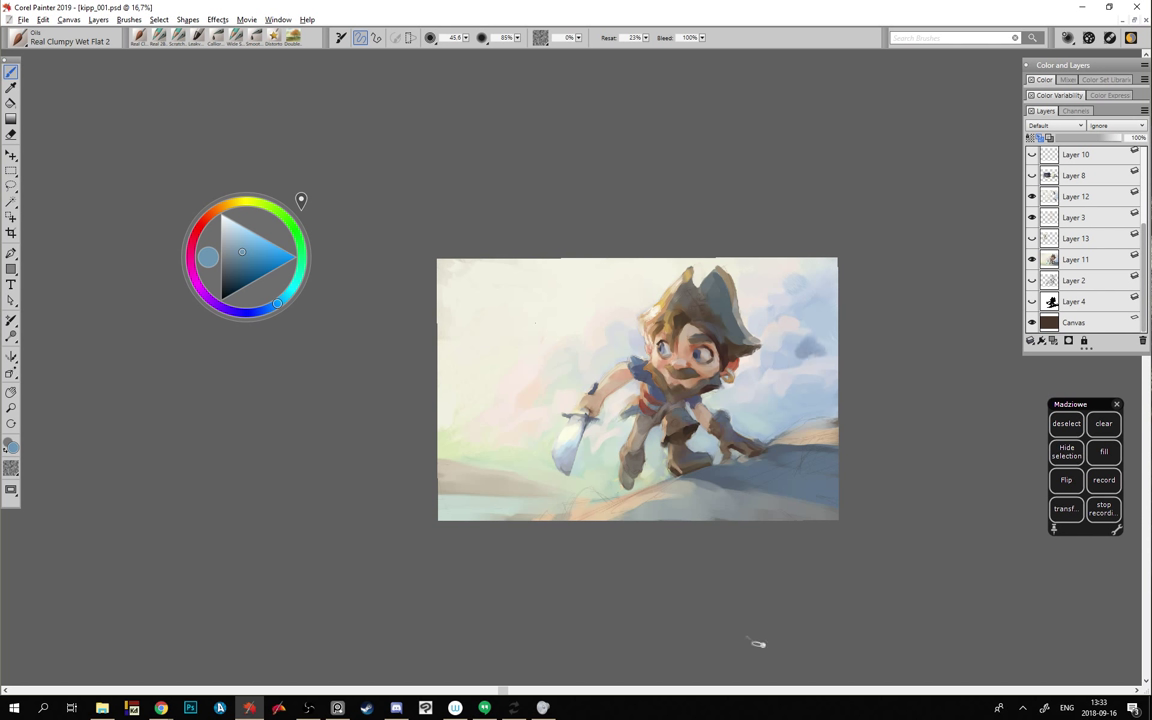
pyautogui.click(242, 244)
pyautogui.hotkey('ctrl', 'z')
pyautogui.moveTo(817, 357)
pyautogui.mouseDown()
pyautogui.moveTo(806, 356)
pyautogui.moveTo(815, 350)
pyautogui.mouseUp()
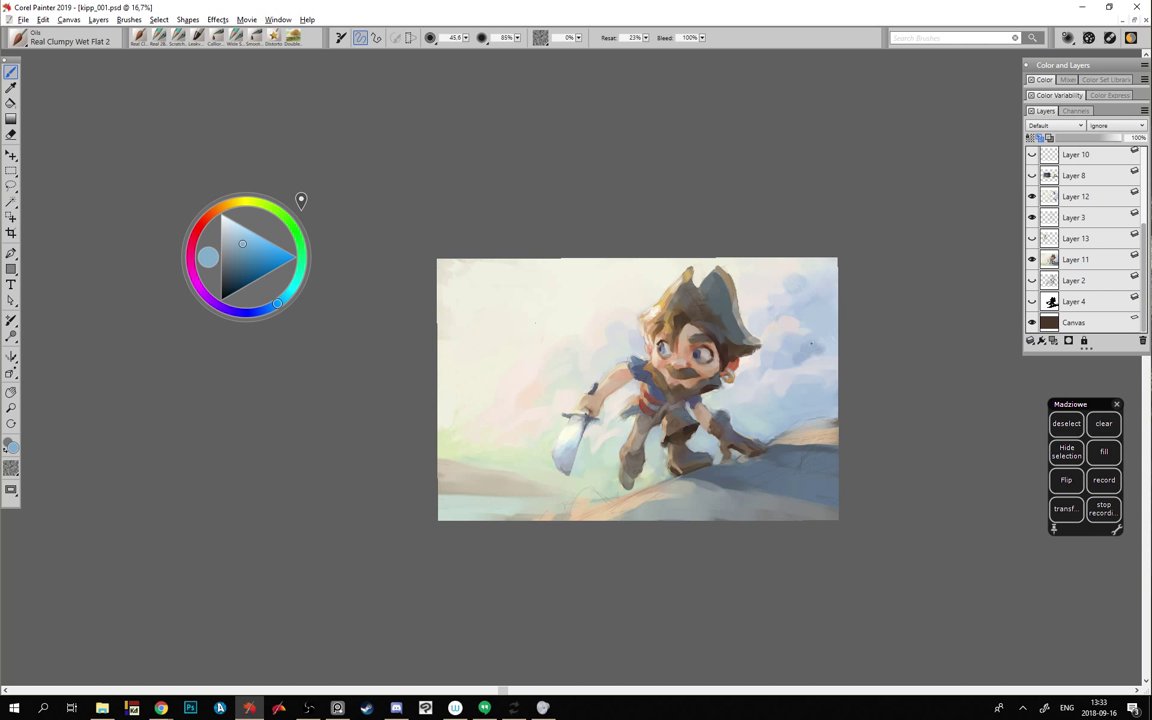
pyautogui.moveTo(806, 333); pyautogui.dragTo(824, 328)
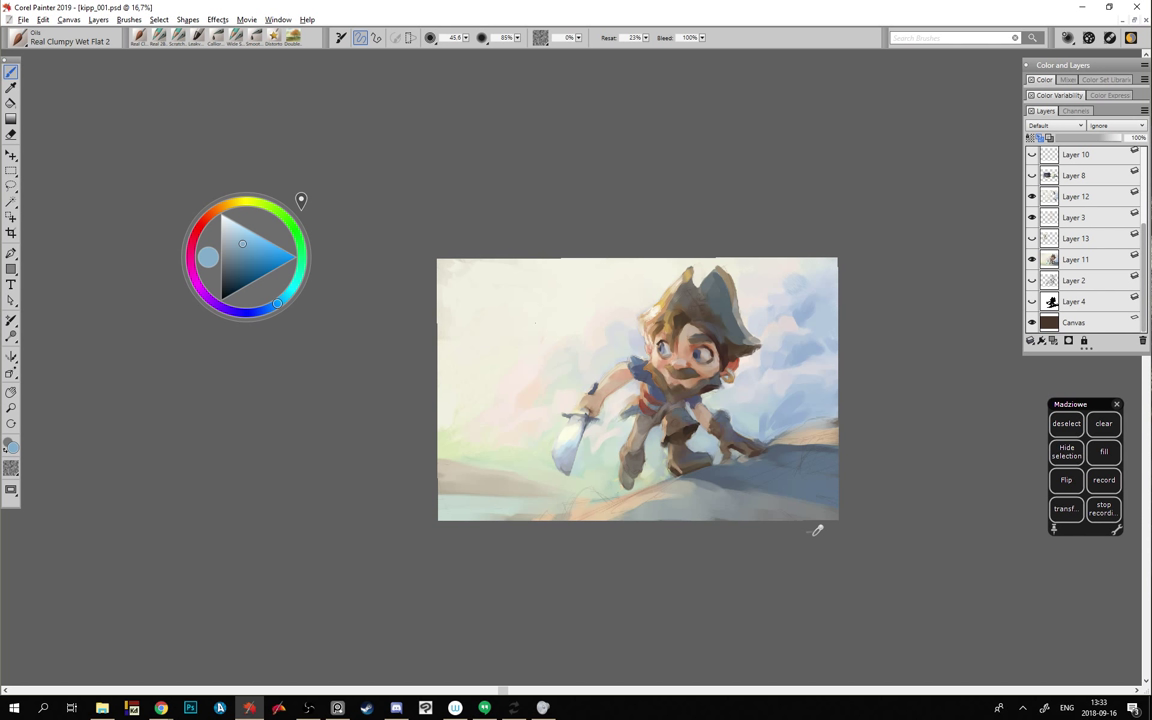
# - Shape the clouds behind the hat with alternating sampled light blue, pale blue-grey and warm off-white strokes
pyautogui.keyDown('alt'); pyautogui.click(779, 305); pyautogui.keyUp('alt')
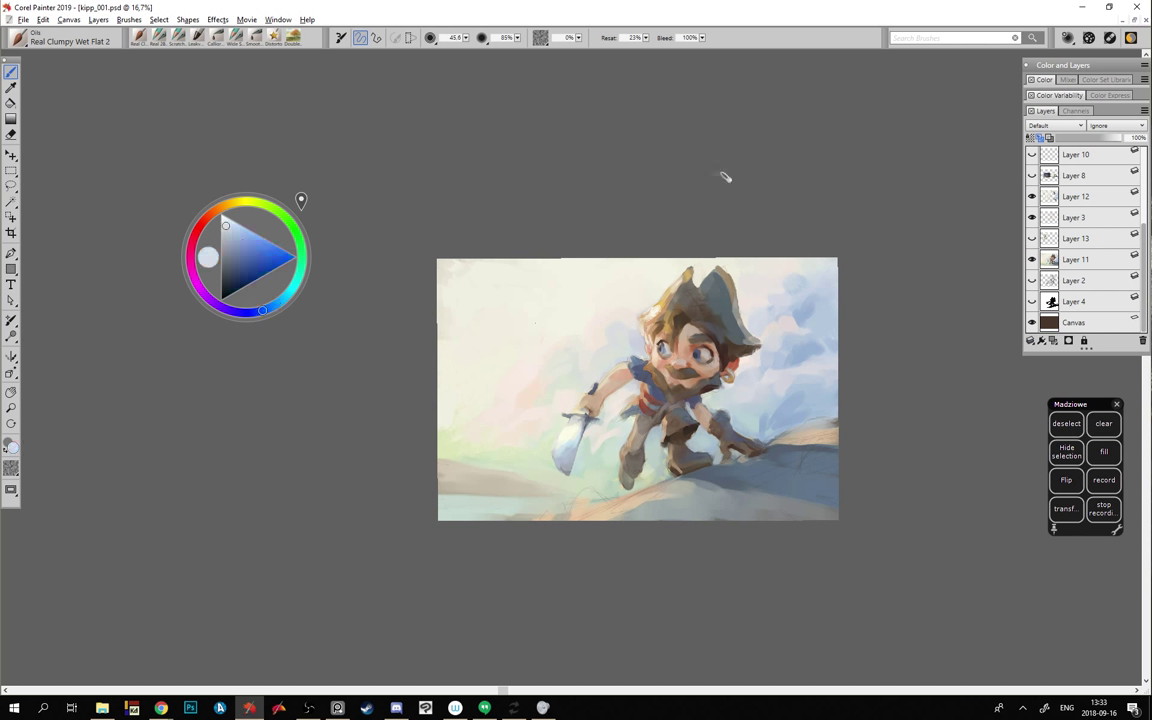
pyautogui.keyDown('alt'); pyautogui.click(780, 300); pyautogui.keyUp('alt')
pyautogui.keyDown('alt'); pyautogui.click(703, 251); pyautogui.keyUp('alt')
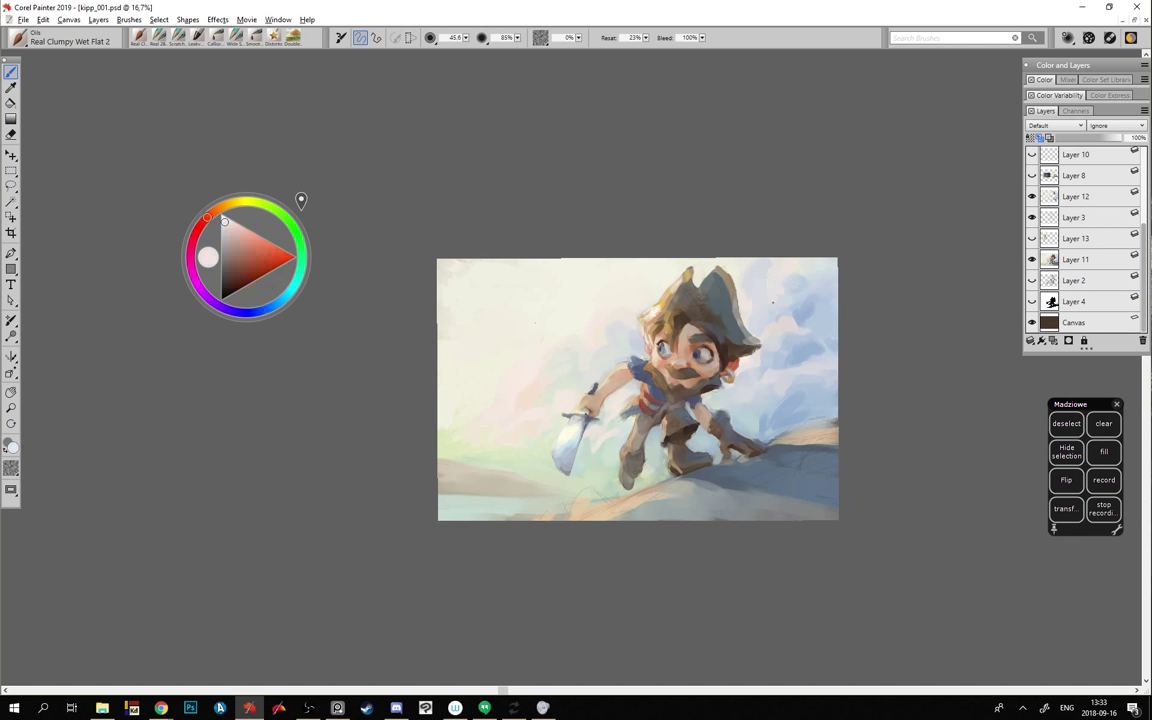
pyautogui.keyDown('alt'); pyautogui.click(760, 288); pyautogui.keyUp('alt')
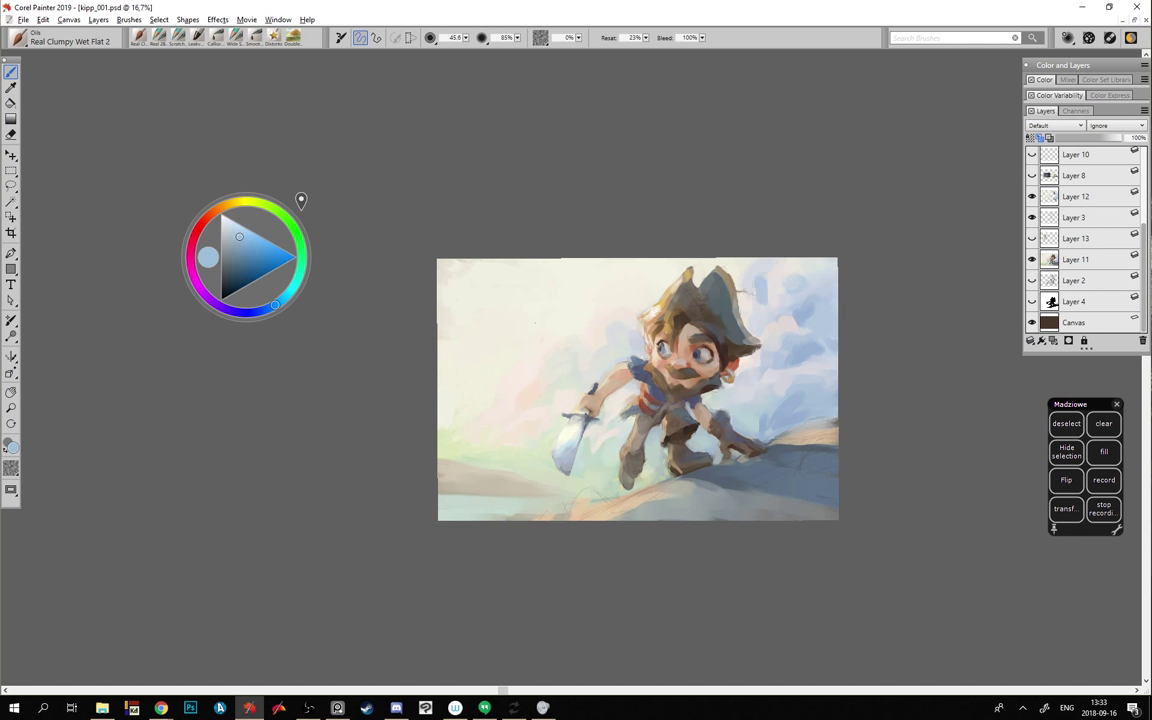
pyautogui.keyDown('alt'); pyautogui.click(748, 268); pyautogui.keyUp('alt')
pyautogui.keyDown('alt'); pyautogui.click(676, 244); pyautogui.keyUp('alt')
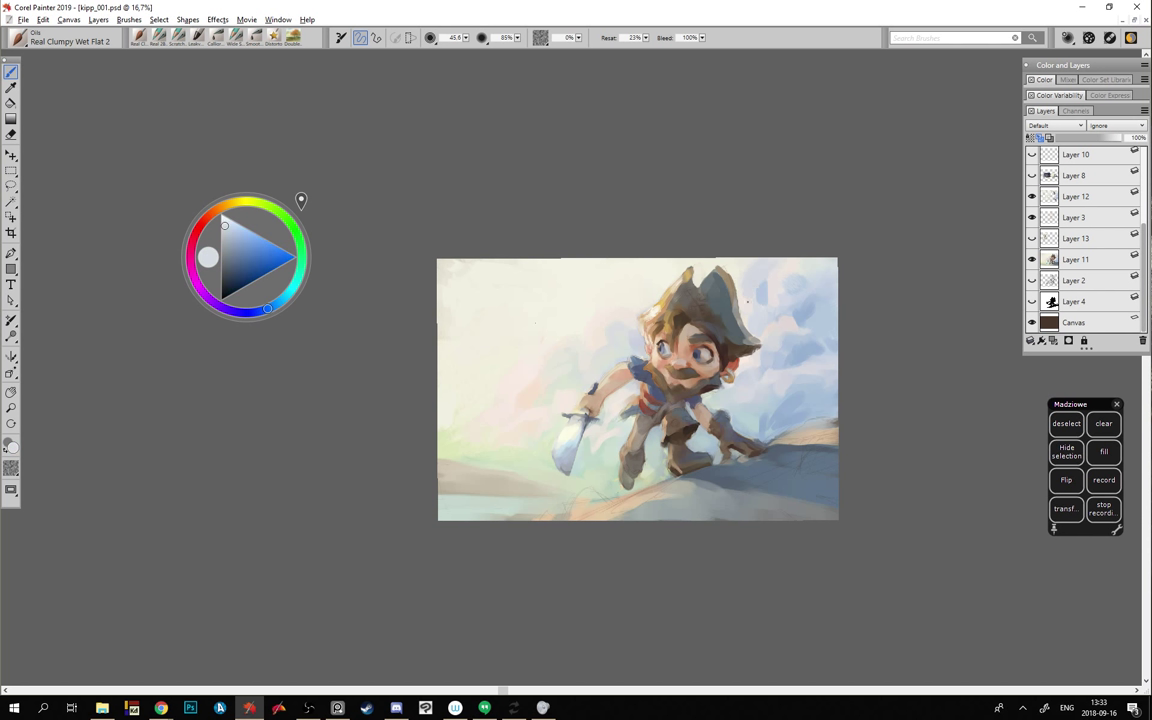
pyautogui.keyDown('alt'); pyautogui.click(760, 281); pyautogui.keyUp('alt')
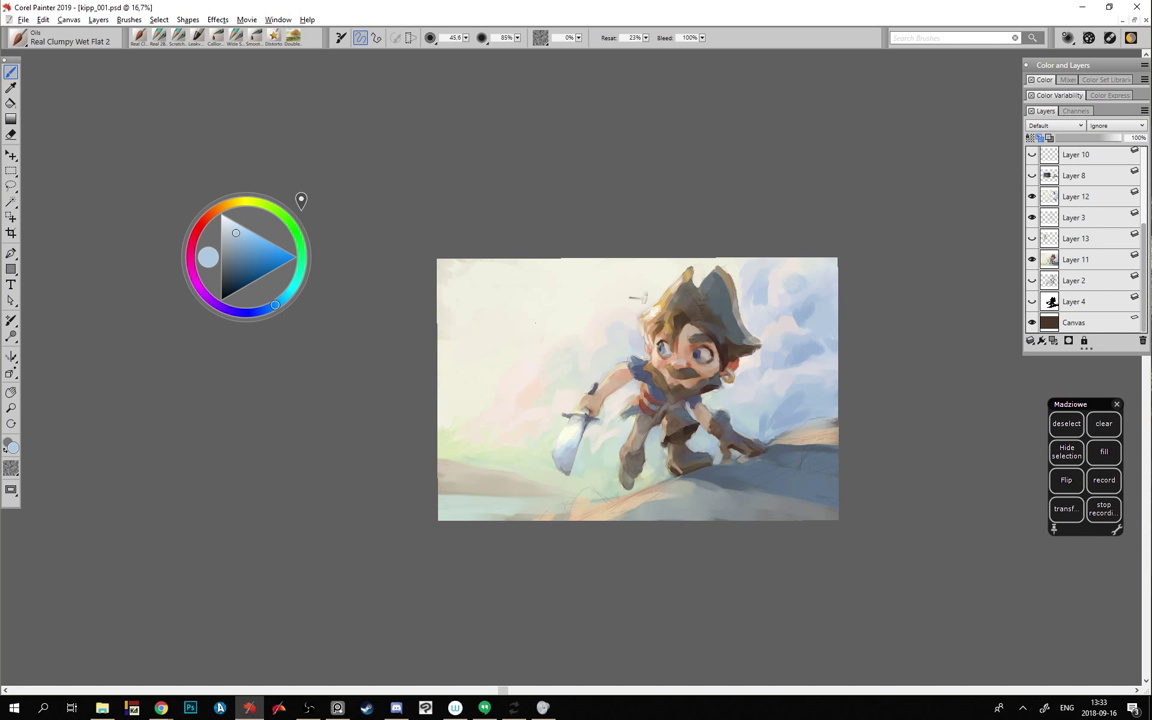
pyautogui.keyDown('alt'); pyautogui.click(762, 297); pyautogui.keyUp('alt')
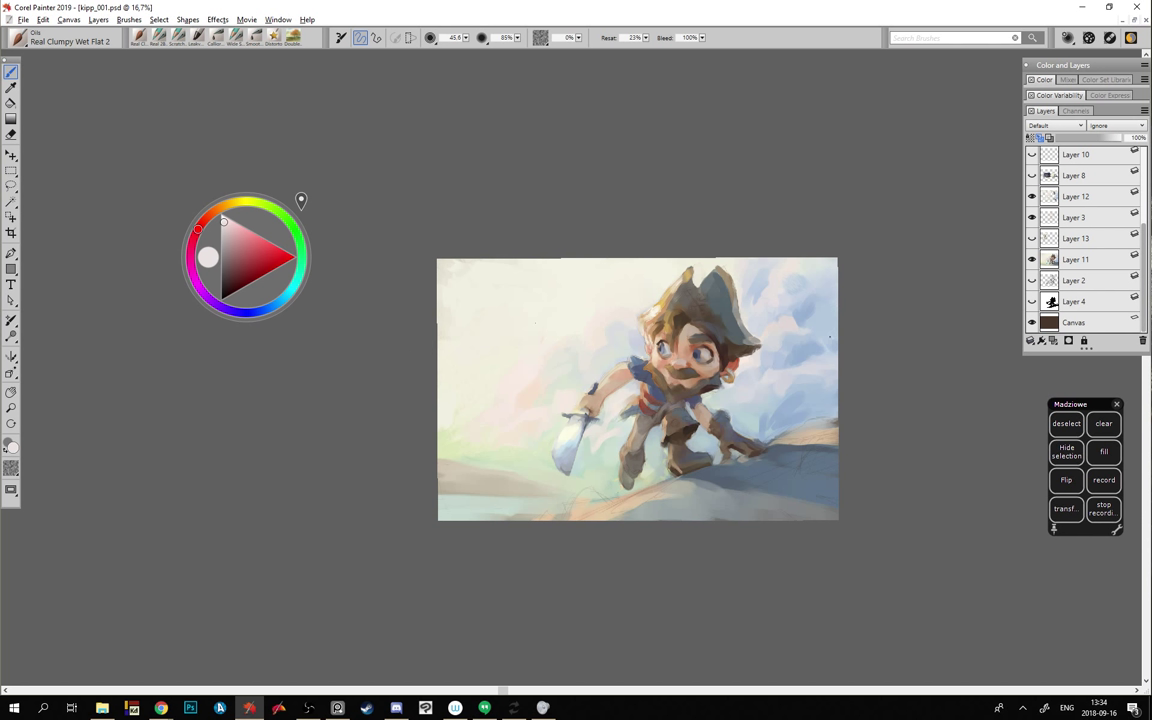
pyautogui.keyDown('alt'); pyautogui.click(811, 353); pyautogui.keyUp('alt')
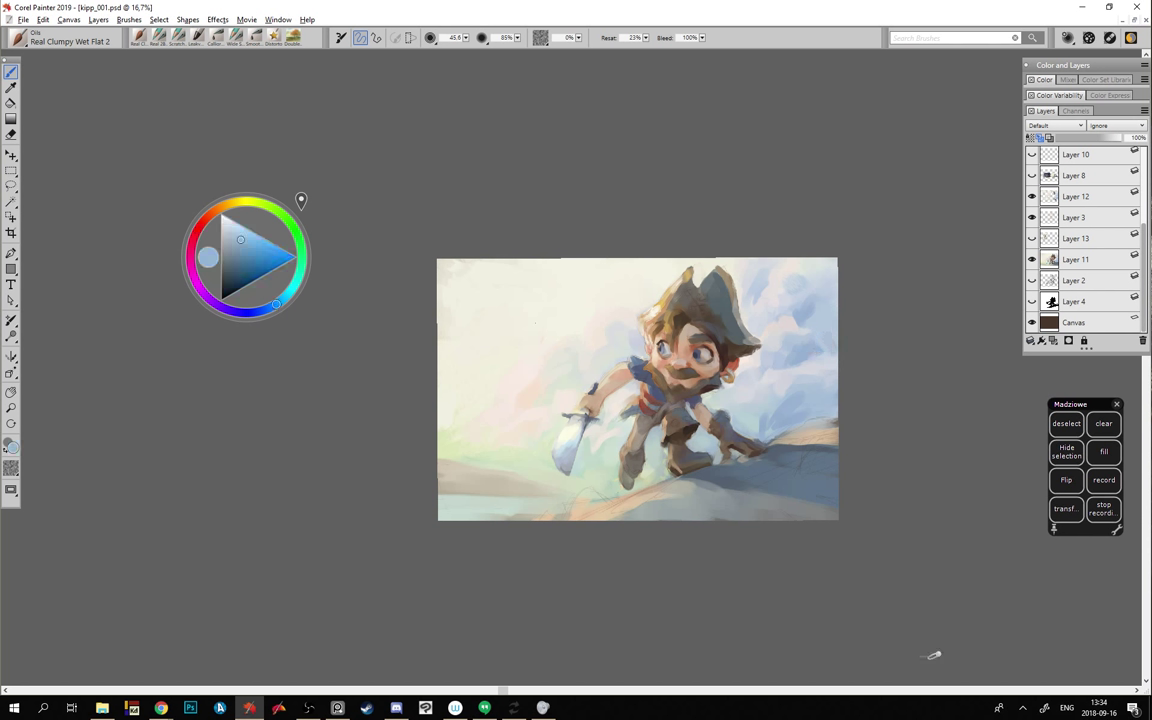
# - Paint the clouds behind the pirate with sampled beige, pale pinkish grey and light blue tones
pyautogui.keyDown('alt'); pyautogui.click(567, 362); pyautogui.keyUp('alt')
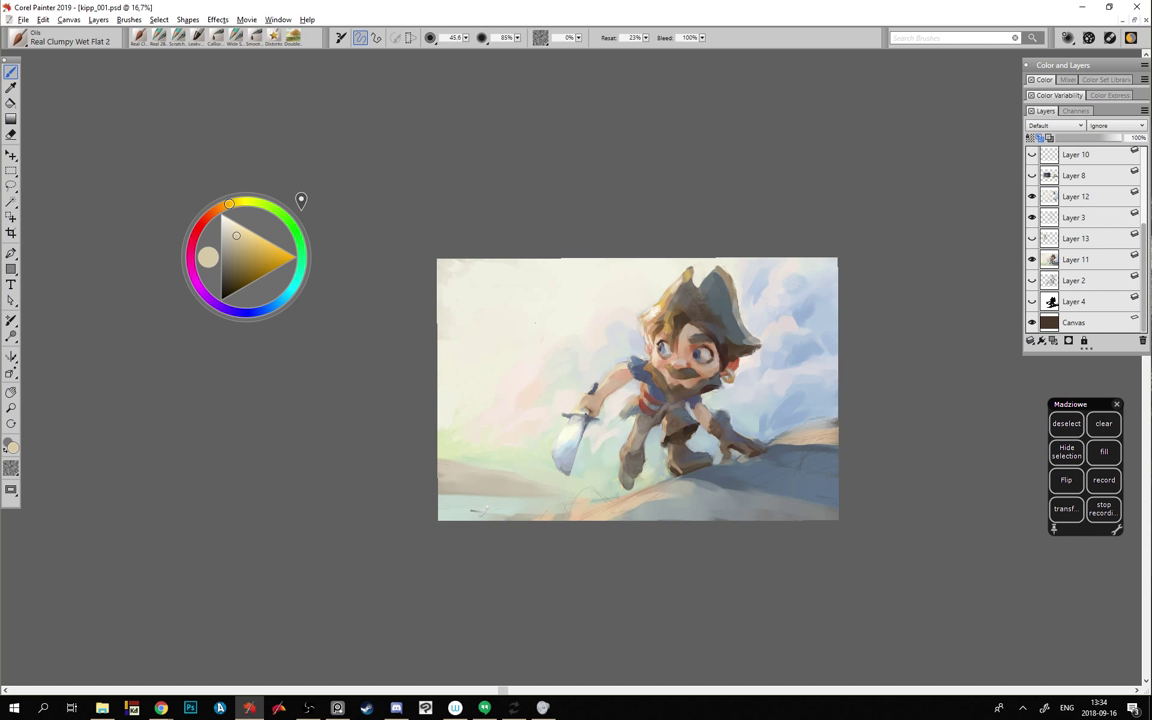
pyautogui.keyDown('alt'); pyautogui.click(687, 321); pyautogui.keyUp('alt')
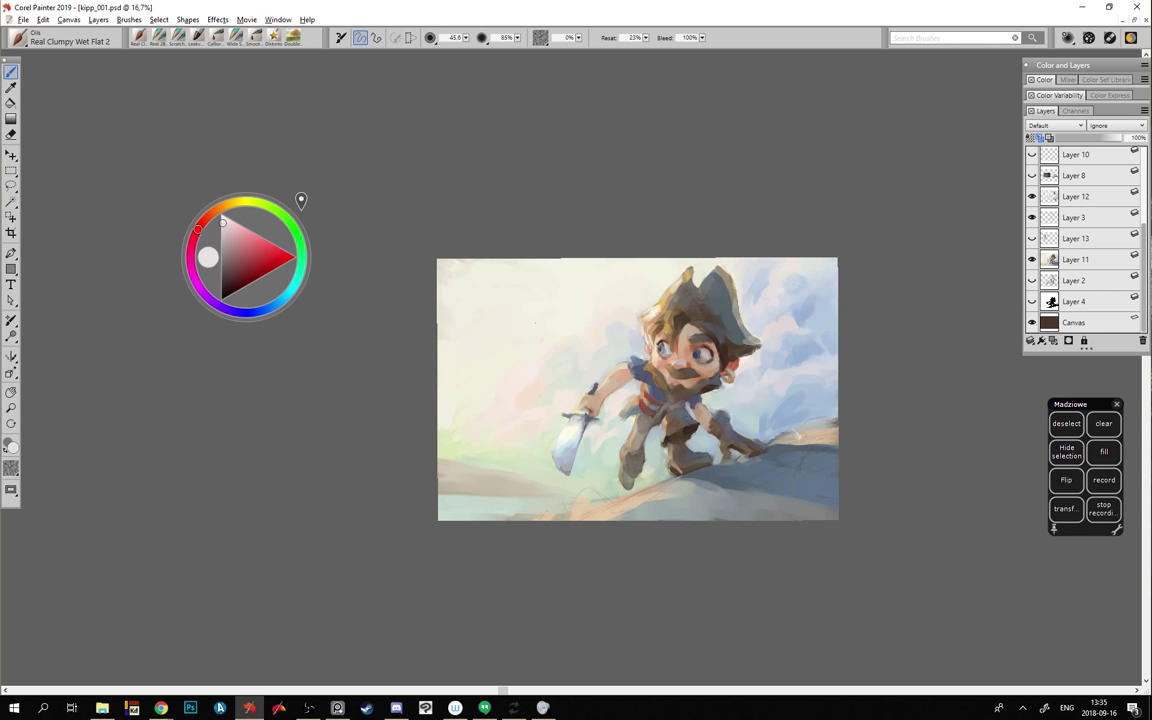
pyautogui.keyDown('alt'); pyautogui.click(812, 389); pyautogui.keyUp('alt')
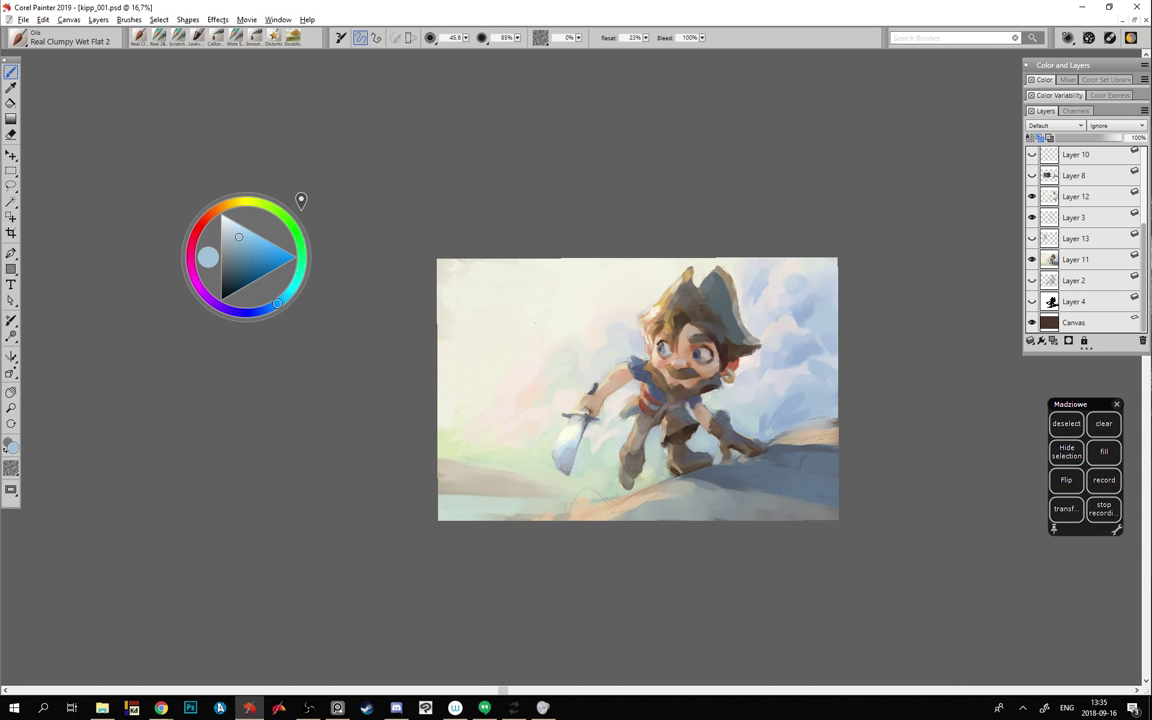
# - Try sketching dark blue guide arcs and arrows over the clouds behind the pirate at brush size 21.6, and undo them
pyautogui.click(238, 269)
pyautogui.press(']')
pyautogui.moveTo(760, 410); pyautogui.dragTo(837, 349)
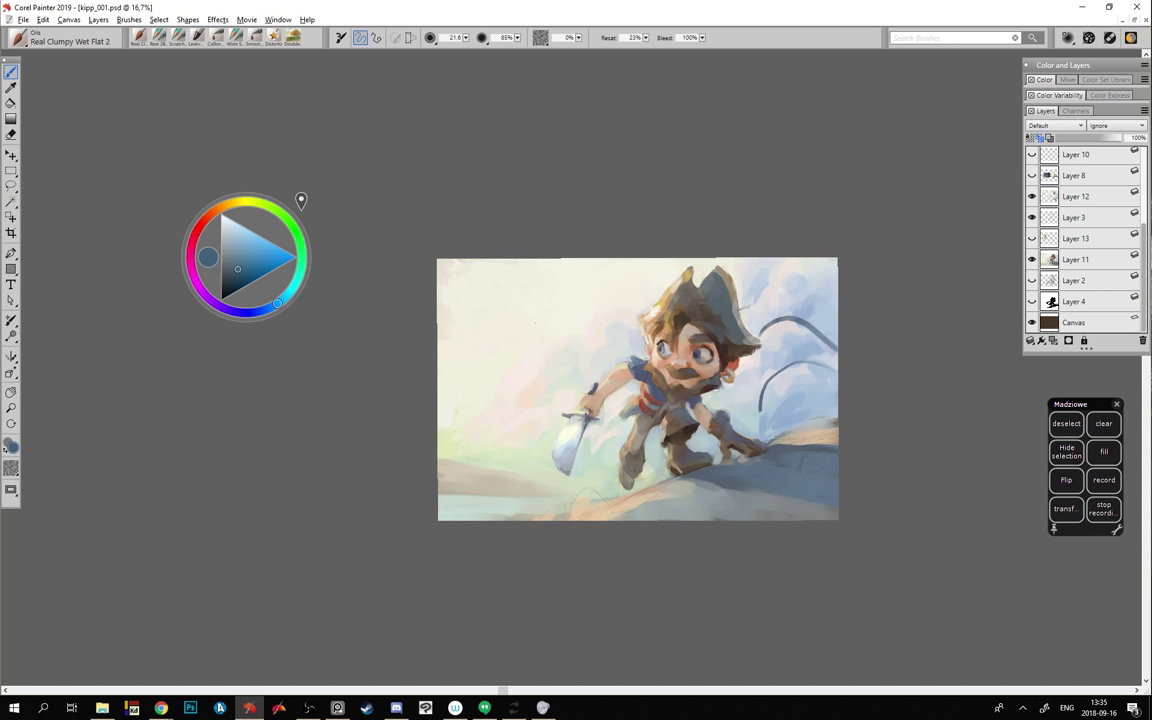
pyautogui.moveTo(760, 288)
pyautogui.mouseDown()
pyautogui.moveTo(780, 264)
pyautogui.moveTo(826, 264)
pyautogui.moveTo(789, 305)
pyautogui.mouseUp()
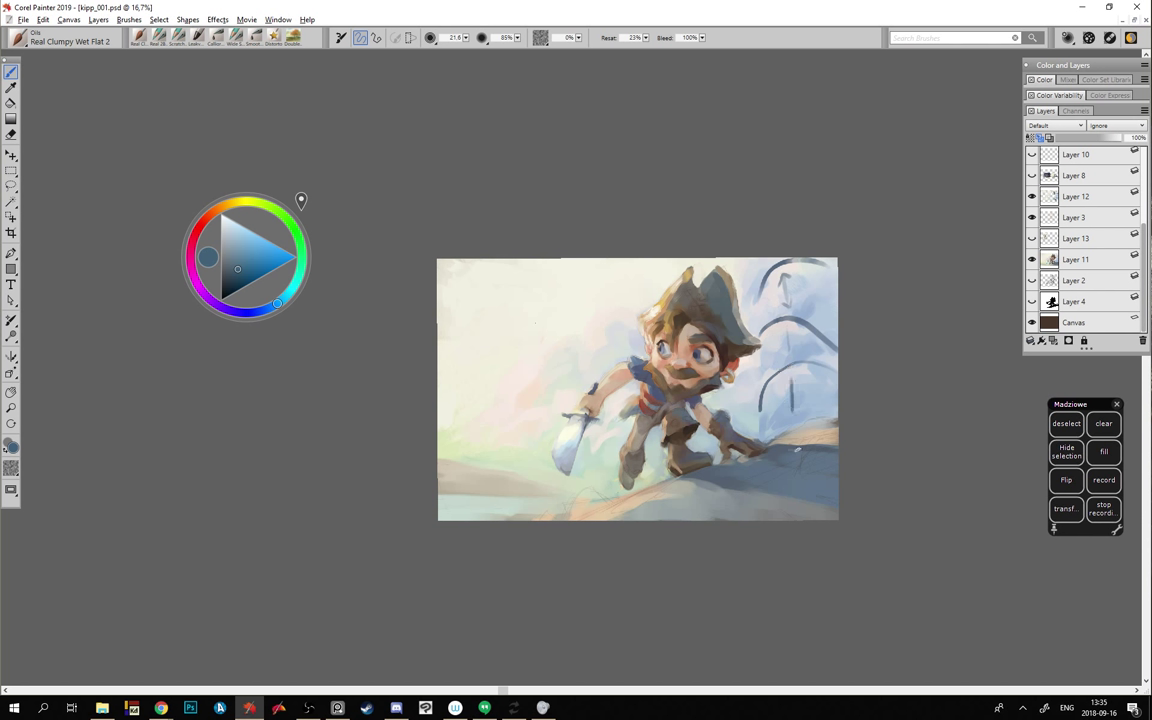
pyautogui.hotkey('ctrl', 'z')
pyautogui.hotkey('ctrl', 'z')
pyautogui.hotkey('ctrl', 'z')
pyautogui.hotkey('ctrl', 'z')
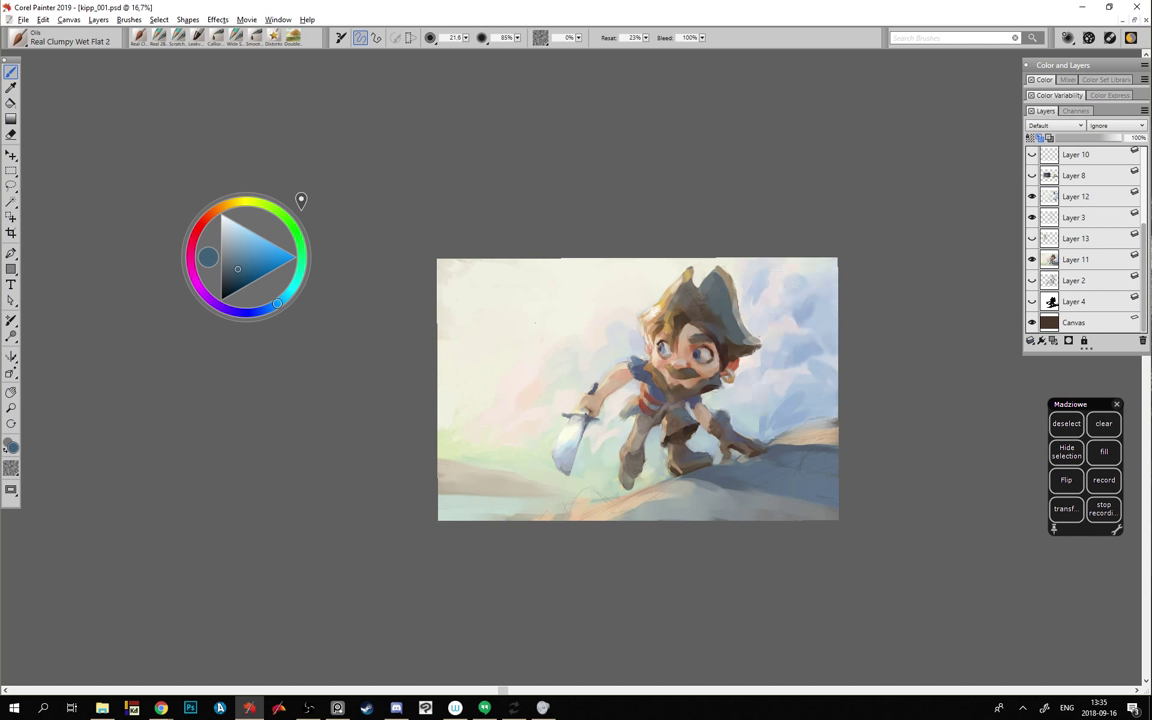
# - Reduce the brush size to 13.4 and paint fine pale blue-grey and light blue strokes into the clouds beside the pirate's ear
pyautogui.keyDown('alt'); pyautogui.click(786, 380); pyautogui.keyUp('alt')
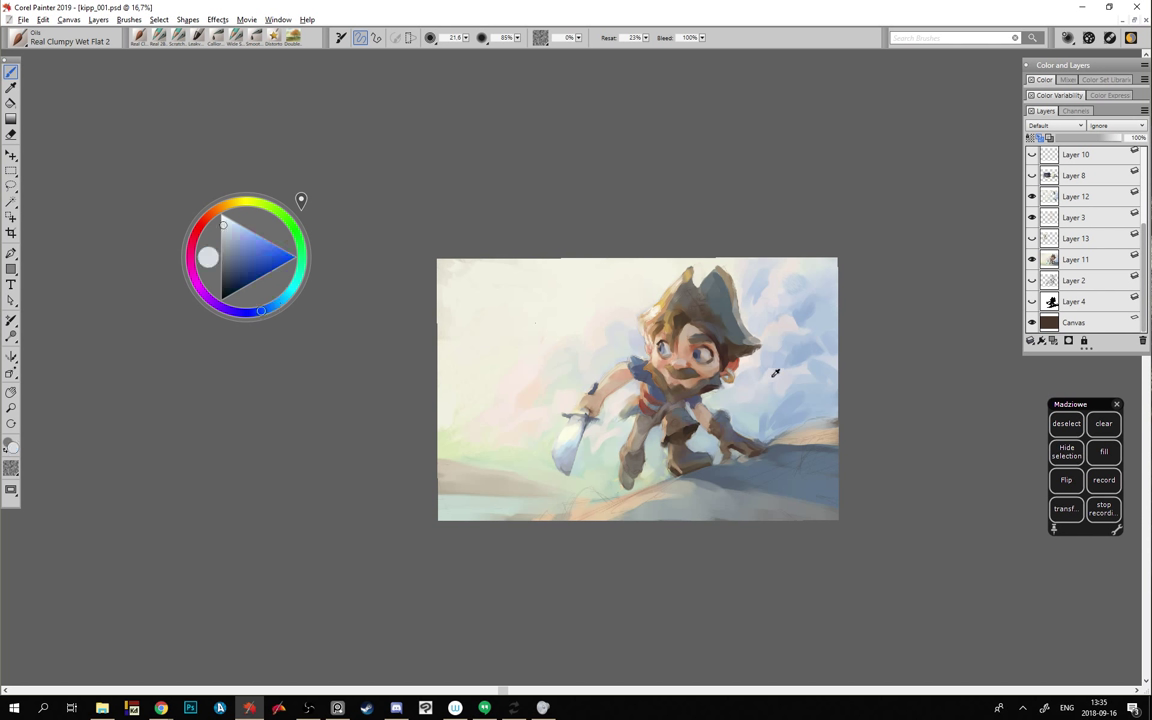
pyautogui.keyDown('alt'); pyautogui.click(797, 374); pyautogui.keyUp('alt')
pyautogui.keyDown('ctrl'); pyautogui.keyDown('alt'); pyautogui.moveTo(769, 380); pyautogui.dragTo(770, 334); pyautogui.keyUp('alt'); pyautogui.keyUp('ctrl')
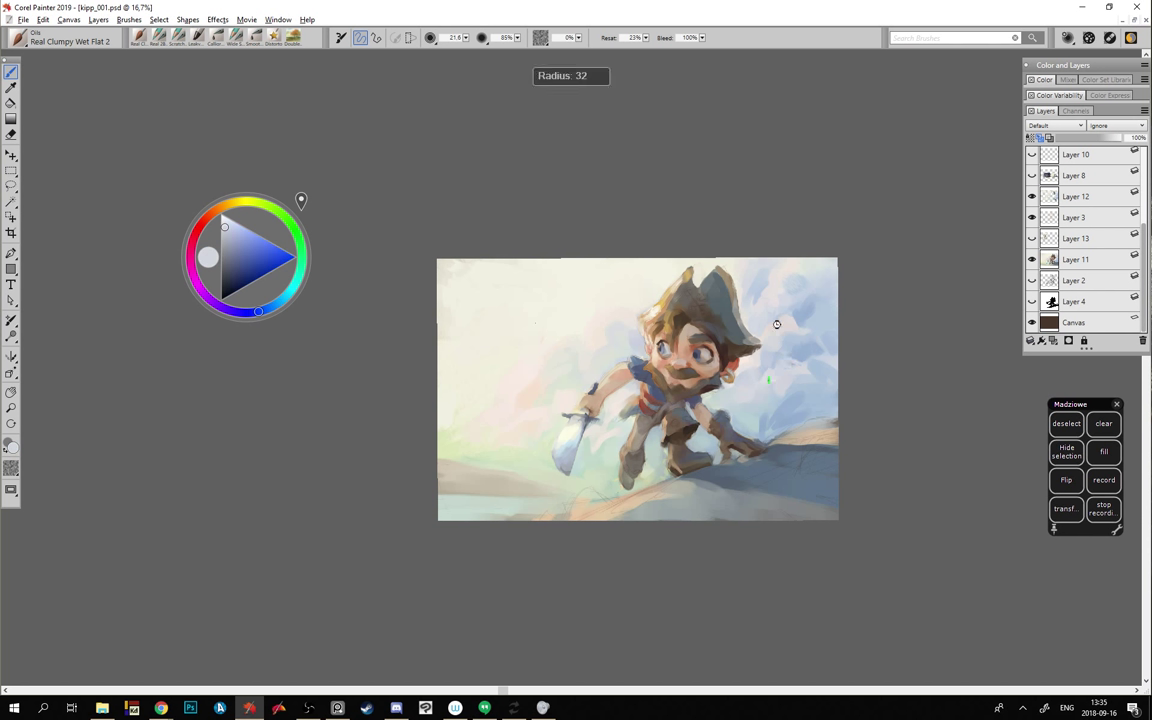
pyautogui.keyDown('alt'); pyautogui.click(705, 300); pyautogui.keyUp('alt')
pyautogui.press('[')
pyautogui.press('[')
pyautogui.press('[')
pyautogui.press('[')
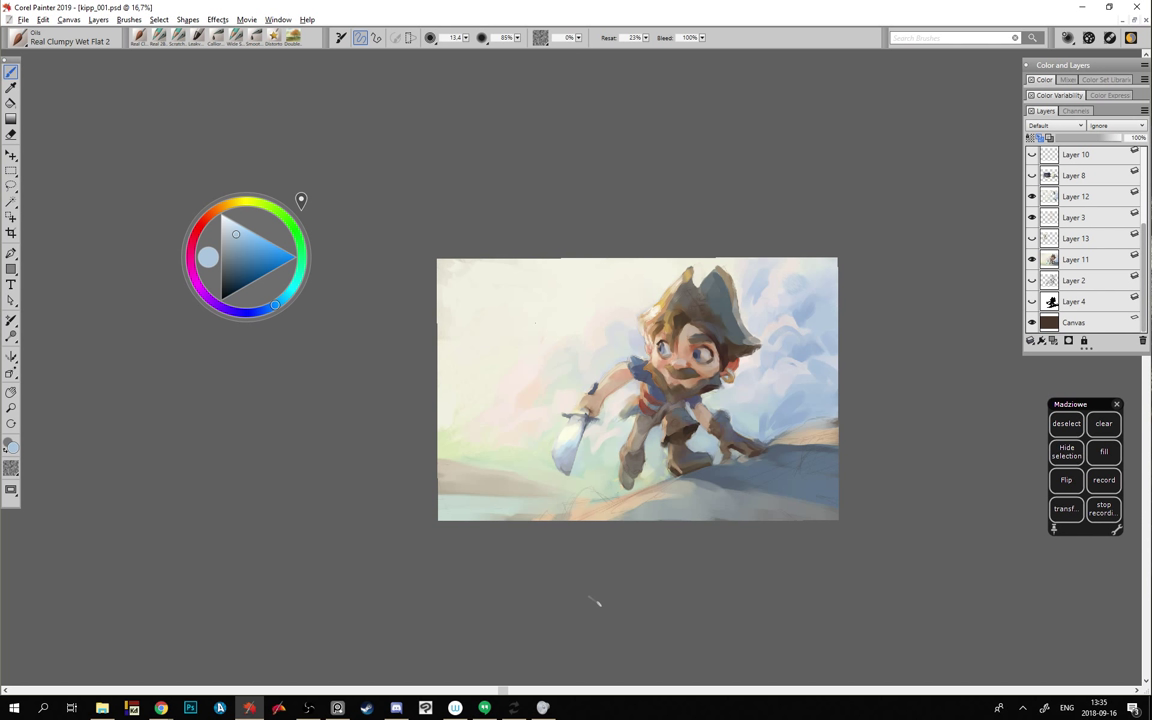
pyautogui.keyDown('alt'); pyautogui.click(768, 370); pyautogui.keyUp('alt')
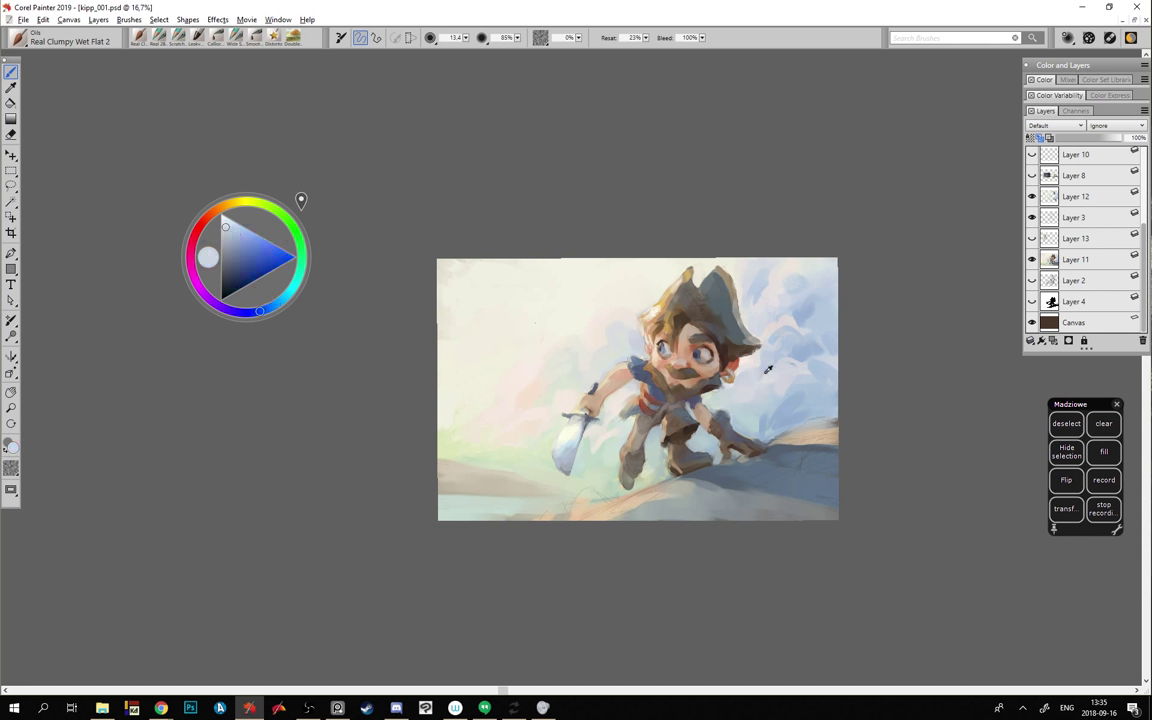
pyautogui.keyDown('alt'); pyautogui.click(767, 373); pyautogui.keyUp('alt')
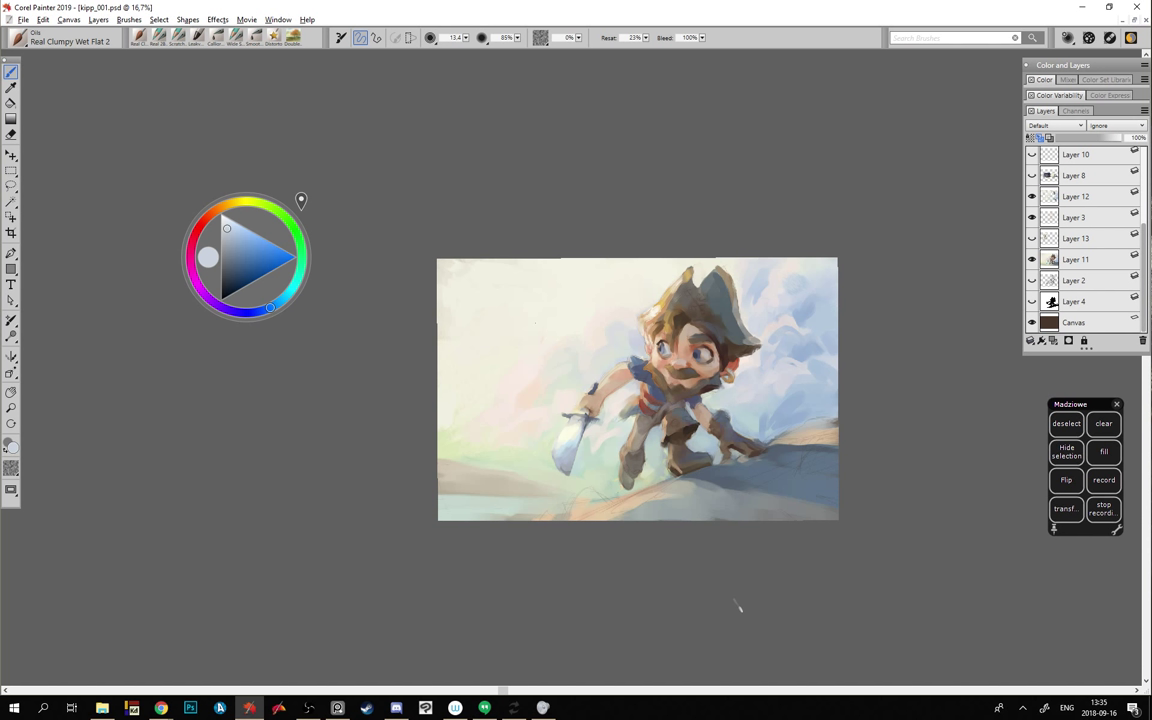
pyautogui.keyDown('alt'); pyautogui.click(781, 372); pyautogui.keyUp('alt')
# - Enlarge the brush to 61.1 and build up the clouds behind the pirate with pale blue-grey, warm off-white and light blue
pyautogui.moveTo(761, 380); pyautogui.dragTo(754, 376)
pyautogui.keyDown('alt'); pyautogui.click(782, 374); pyautogui.keyUp('alt')
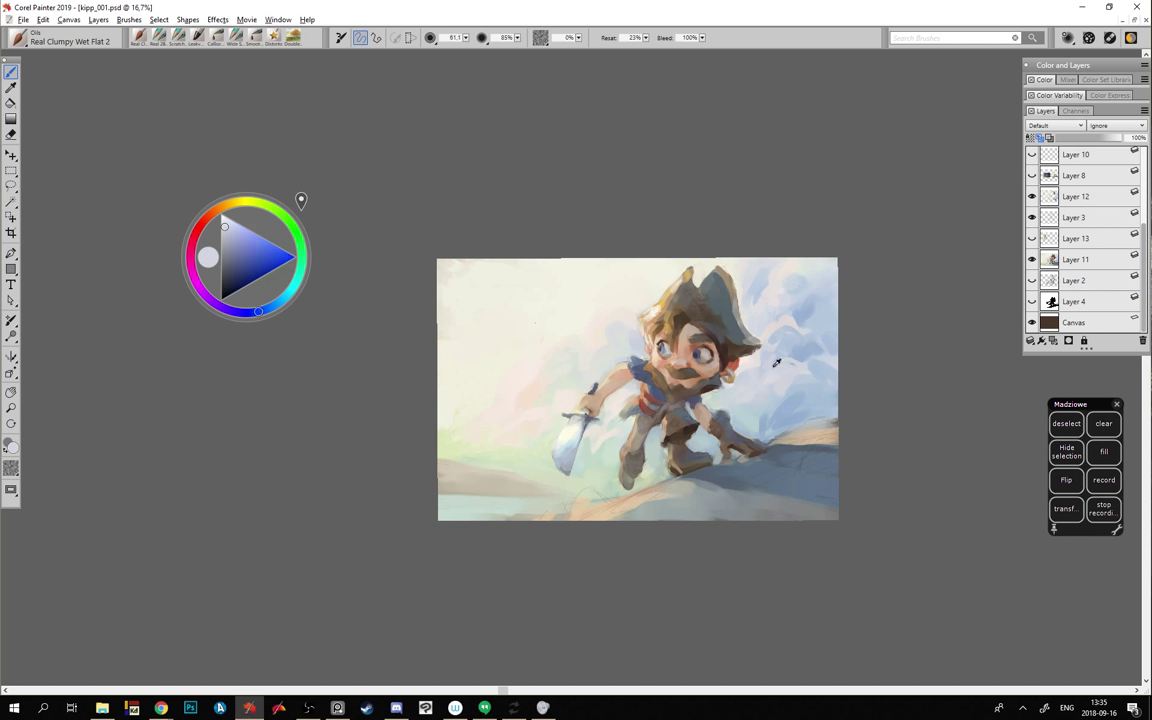
pyautogui.keyDown('alt'); pyautogui.click(676, 325); pyautogui.keyUp('alt')
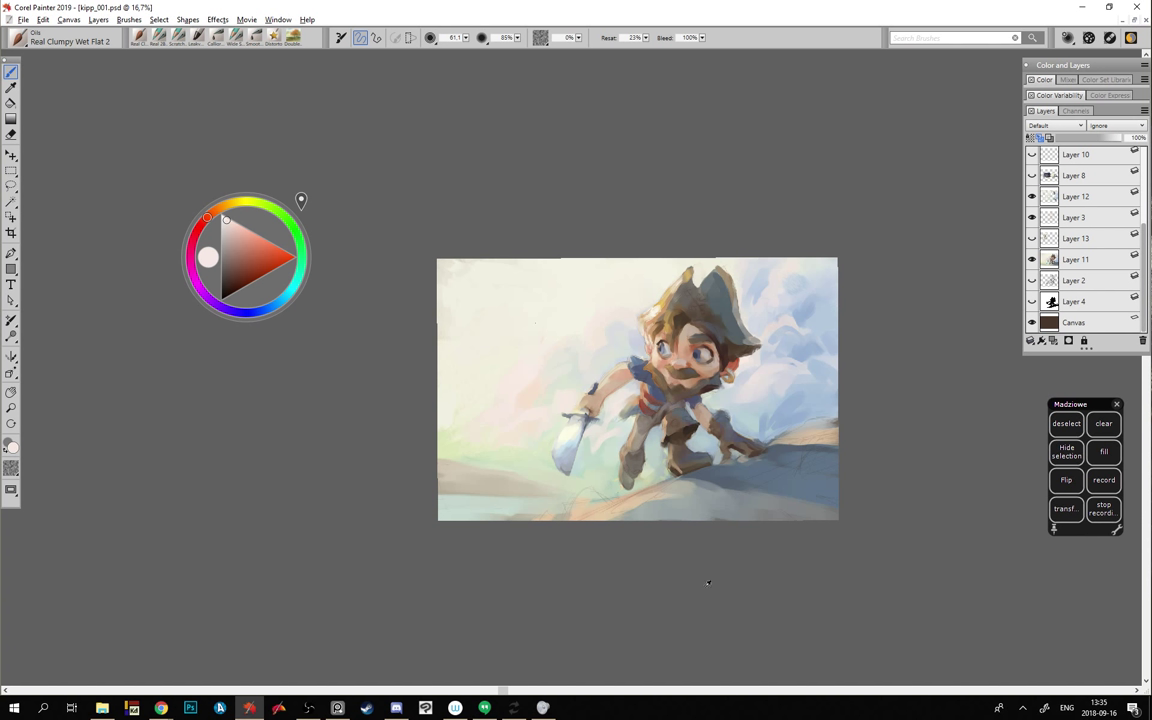
pyautogui.keyDown('alt'); pyautogui.click(698, 356); pyautogui.keyUp('alt')
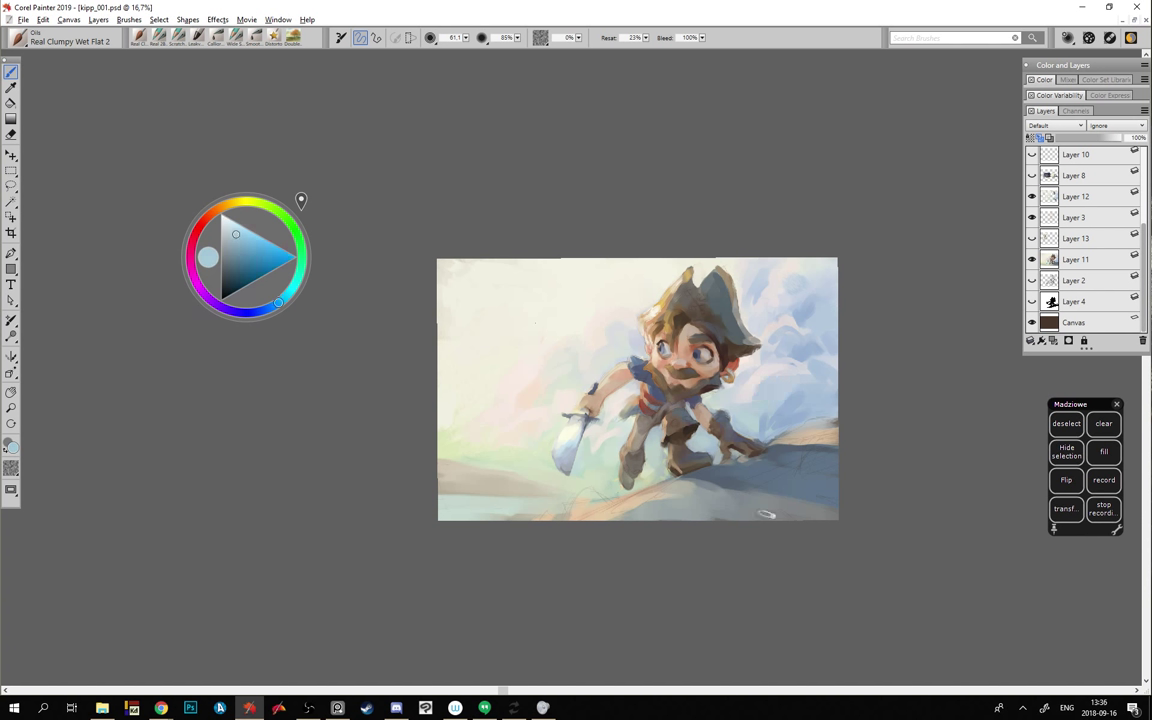
pyautogui.keyDown('alt'); pyautogui.click(681, 346); pyautogui.keyUp('alt')
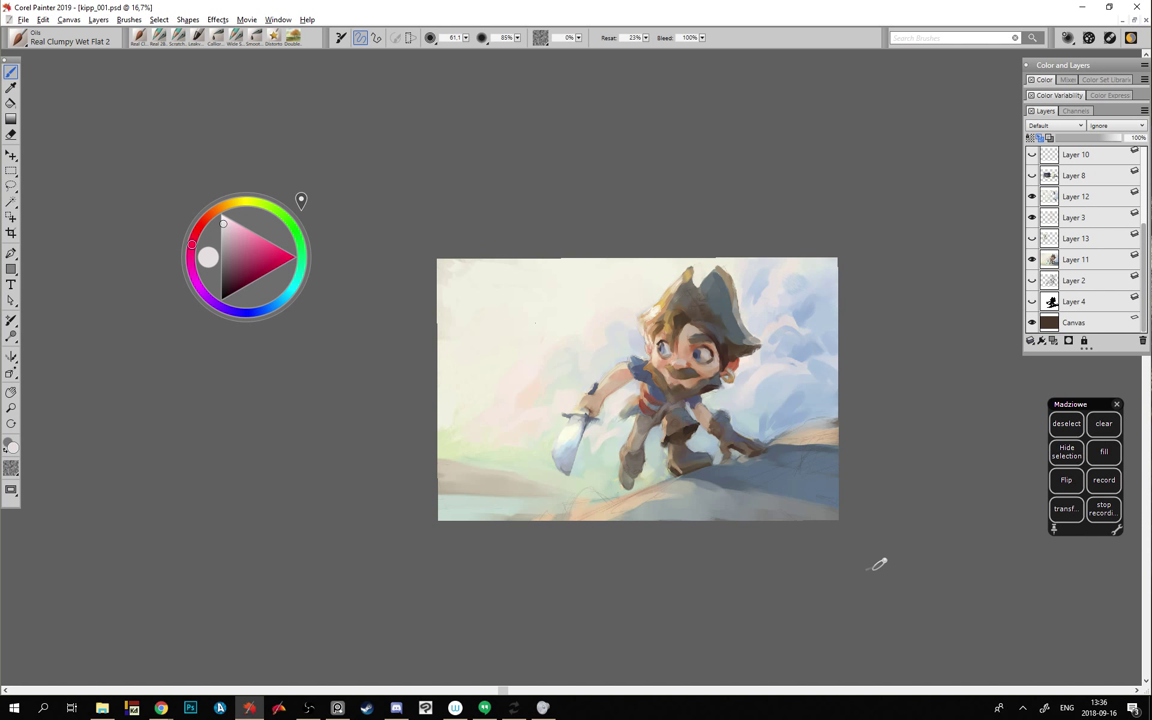
# - Soften and round the cloud forms behind the hat and shoulder with sampled pinkish white, pale blue-grey and pale teal
pyautogui.keyDown('alt'); pyautogui.click(688, 268); pyautogui.keyUp('alt')
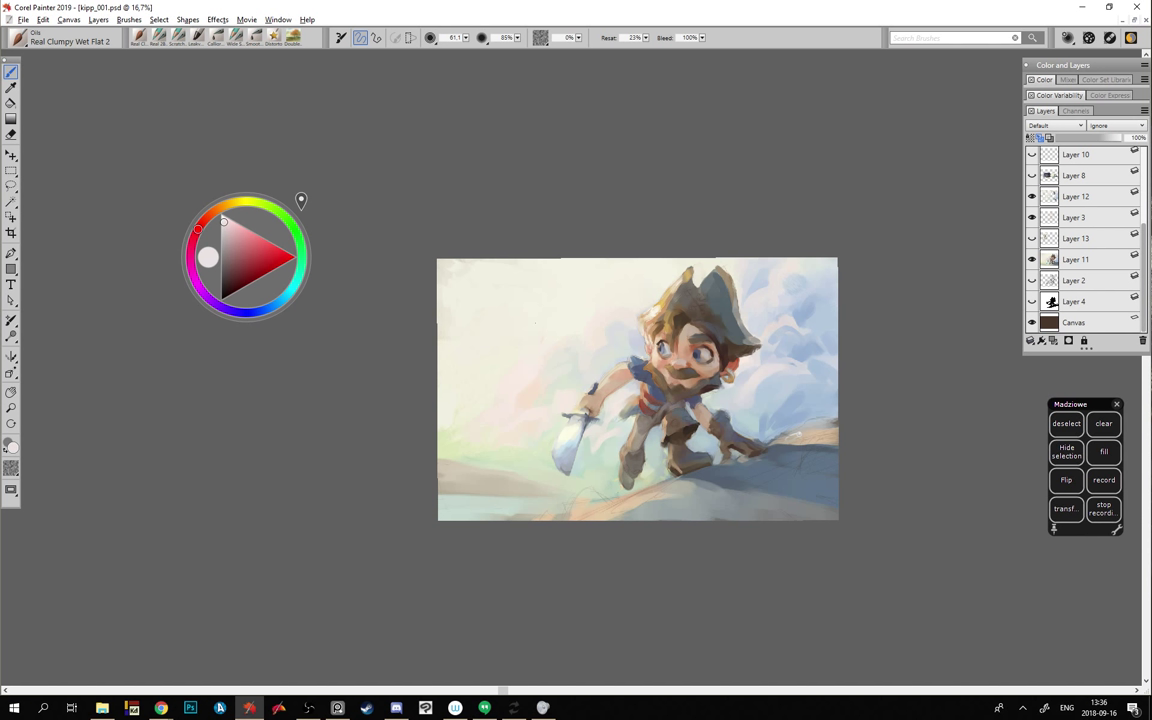
pyautogui.keyDown('alt'); pyautogui.click(778, 343); pyautogui.keyUp('alt')
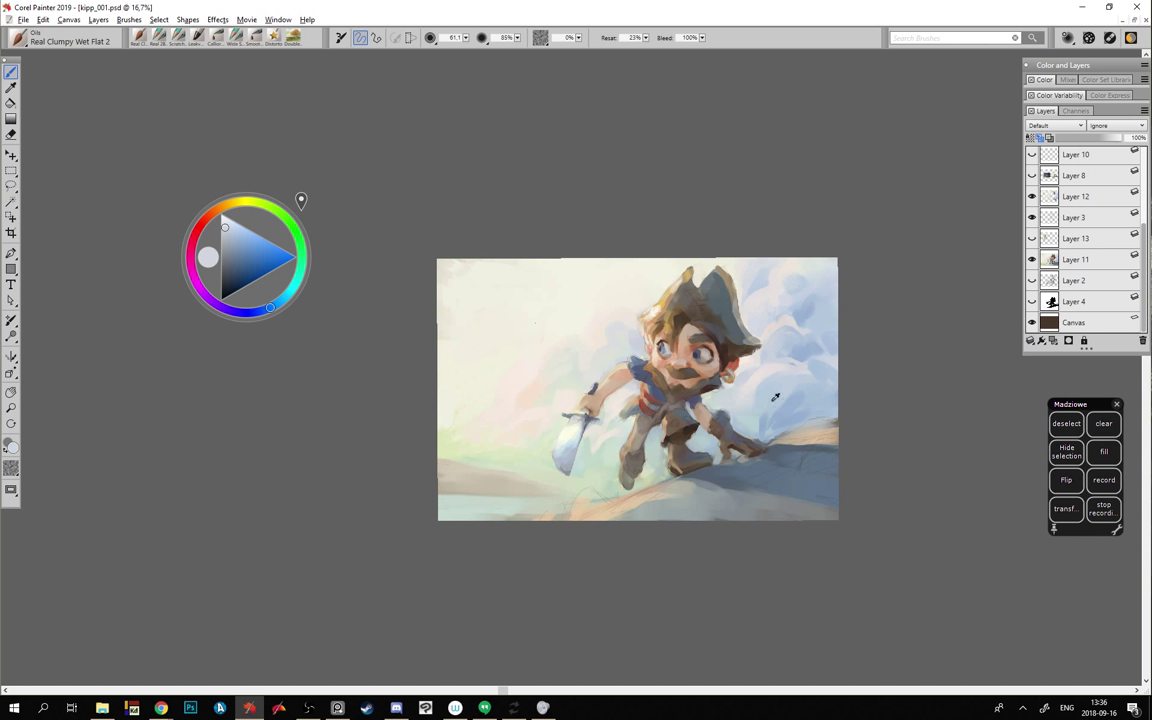
pyautogui.keyDown('alt'); pyautogui.click(690, 366); pyautogui.keyUp('alt')
pyautogui.keyDown('alt'); pyautogui.click(675, 370); pyautogui.keyUp('alt')
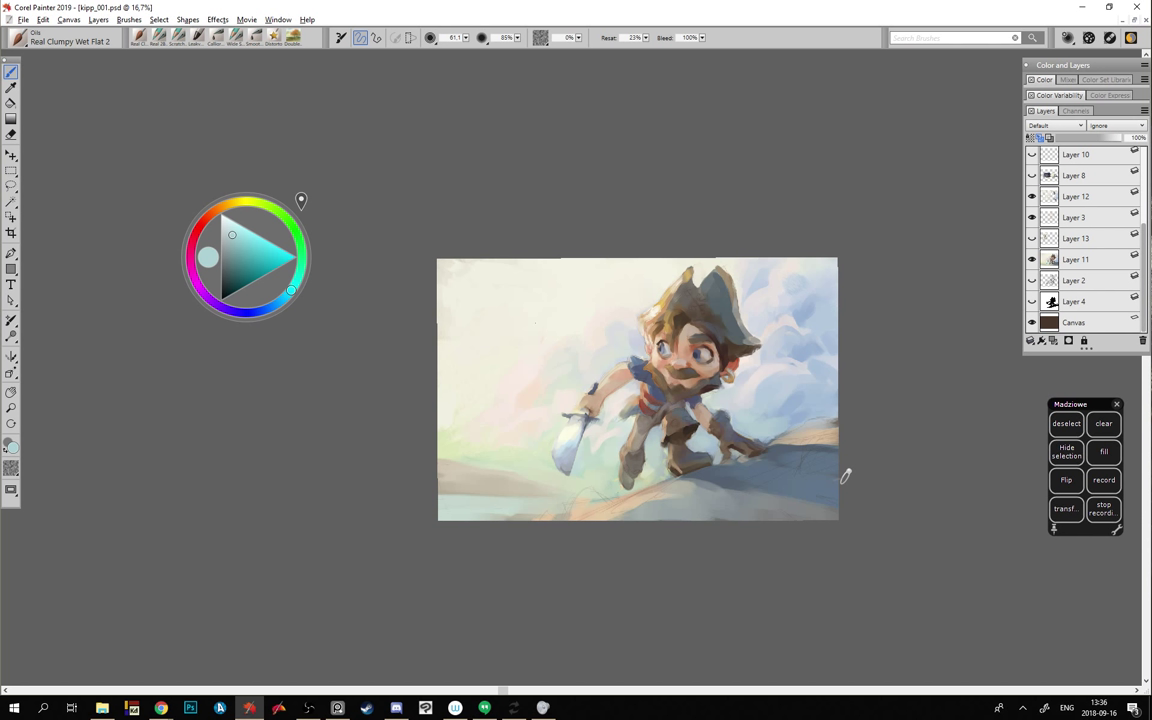
# - Add a new layer and place it above Layer 12, choosing a light cyan colour and a brush size of 139.7
pyautogui.click(241, 240)
pyautogui.click(239, 242)
pyautogui.click(1071, 254)
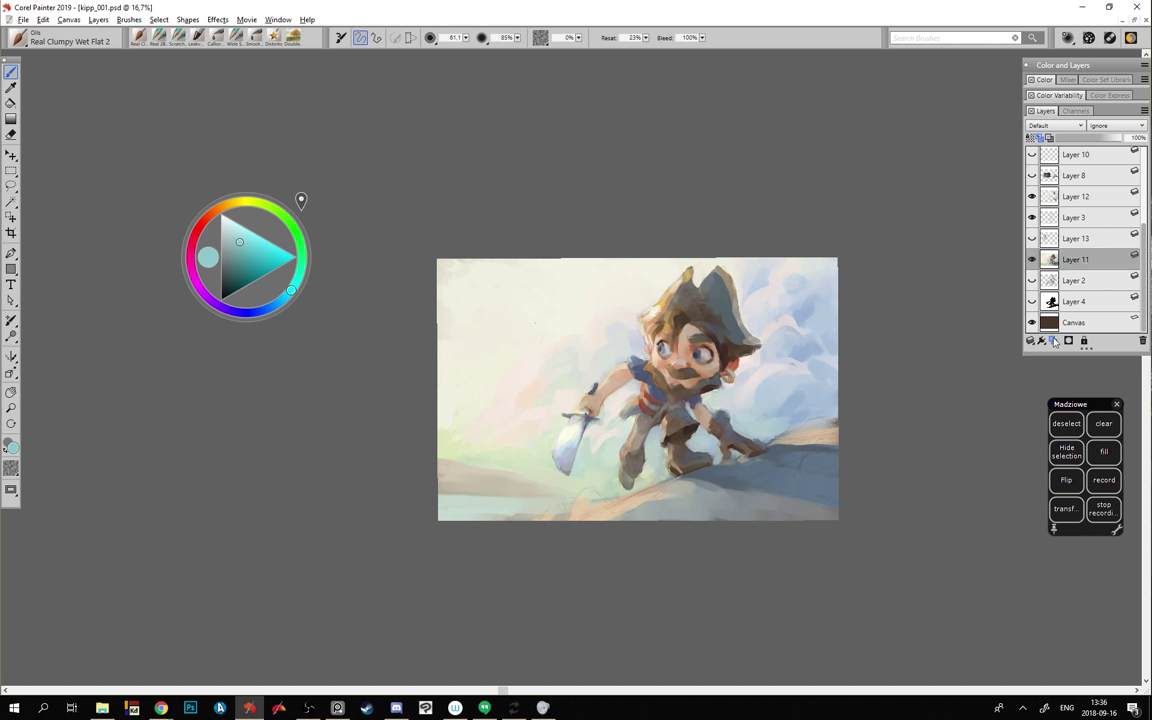
pyautogui.hotkey('ctrl', 'shift', 'n')
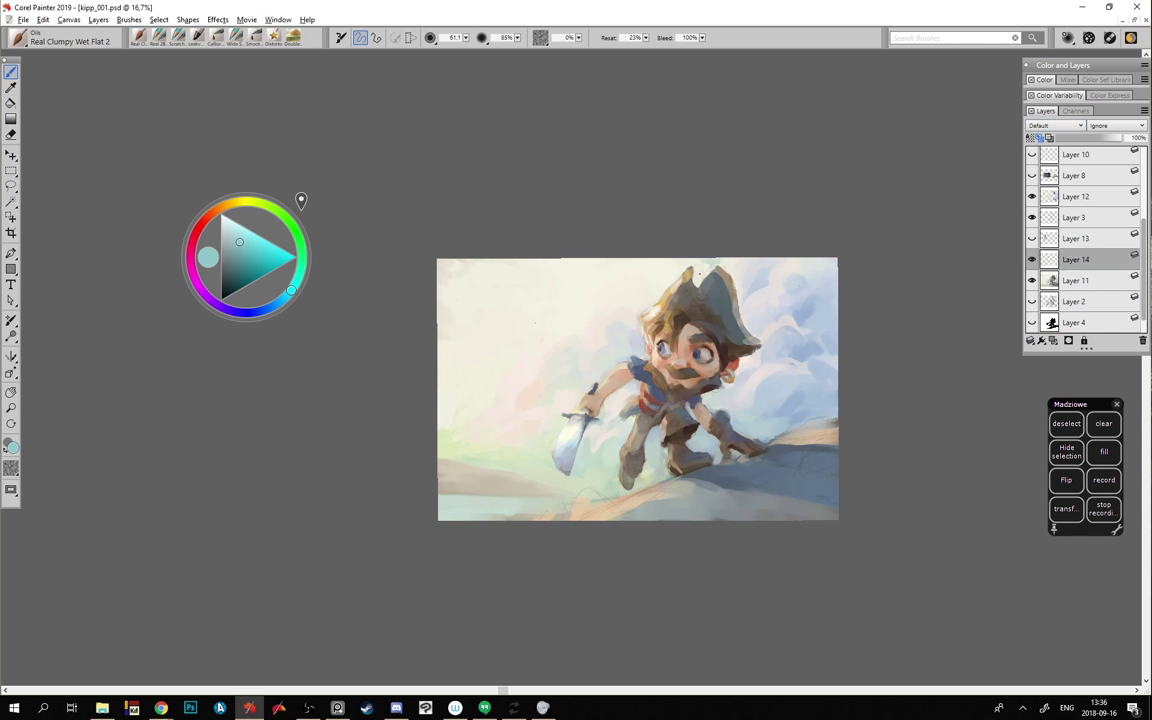
pyautogui.click(241, 230)
pyautogui.keyDown('ctrl'); pyautogui.keyDown('alt'); pyautogui.moveTo(614, 285); pyautogui.dragTo(571, 244); pyautogui.keyUp('alt'); pyautogui.keyUp('ctrl')
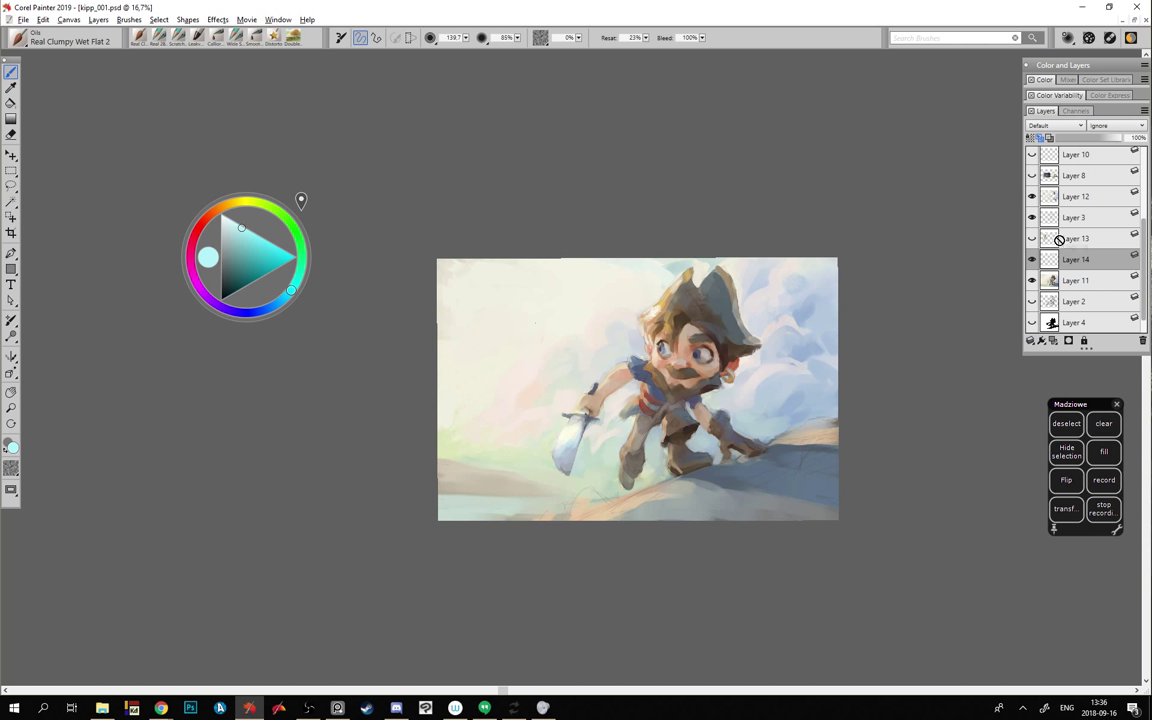
pyautogui.moveTo(1052, 210); pyautogui.dragTo(1072, 189)
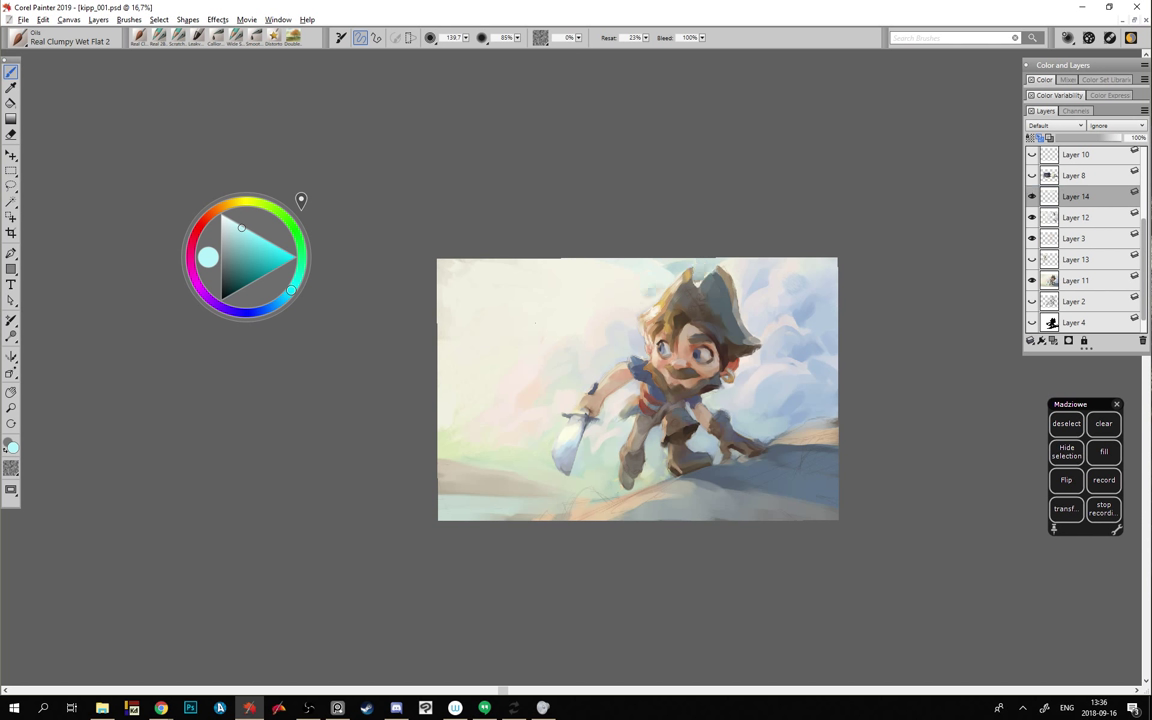
# - Paint broad light cyan sky from the pirate's hat across the upper area in front of him
pyautogui.moveTo(676, 266); pyautogui.dragTo(647, 293)
pyautogui.moveTo(585, 262); pyautogui.dragTo(637, 281)
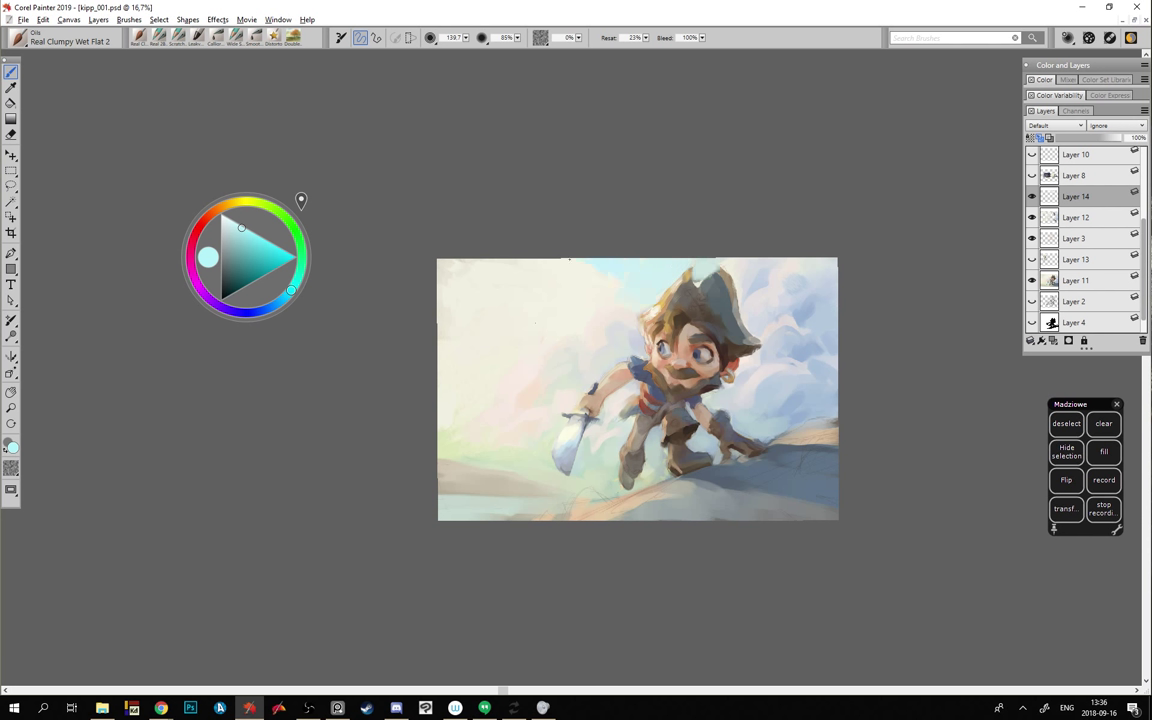
pyautogui.moveTo(585, 275); pyautogui.dragTo(449, 284)
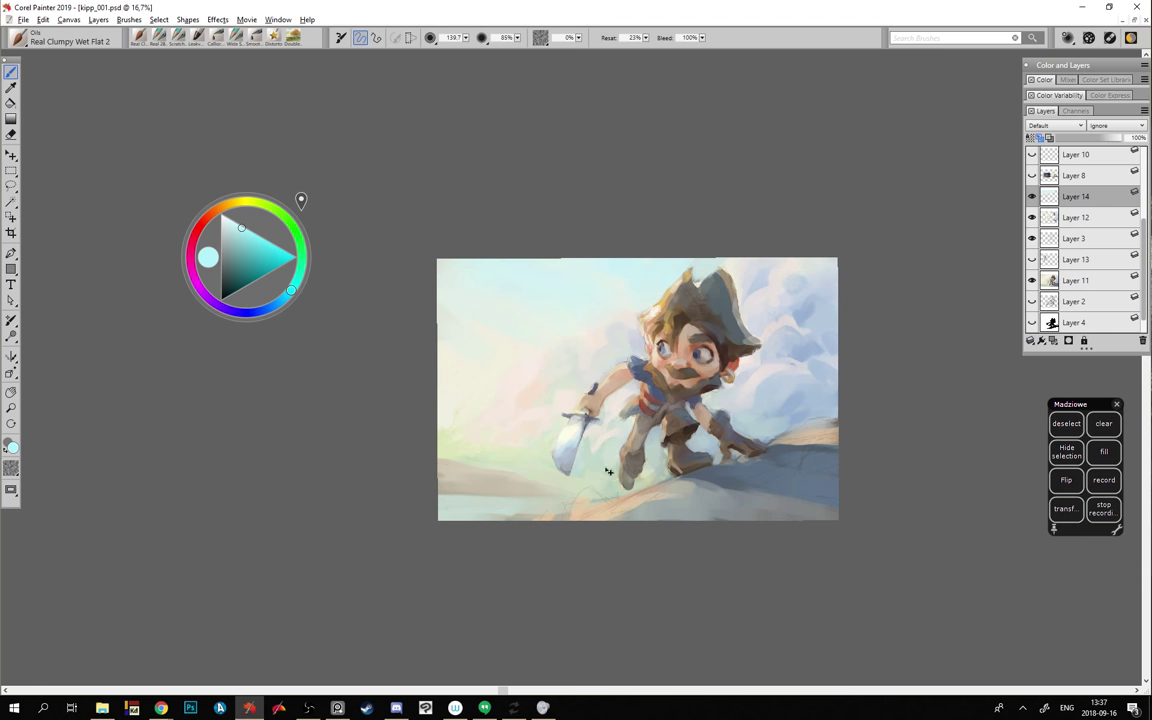
# - Adjust the sky layer's colours with a 2% hue shift, -10% saturation and -23% value
pyautogui.click(217, 19)
pyautogui.moveTo(227, 64)
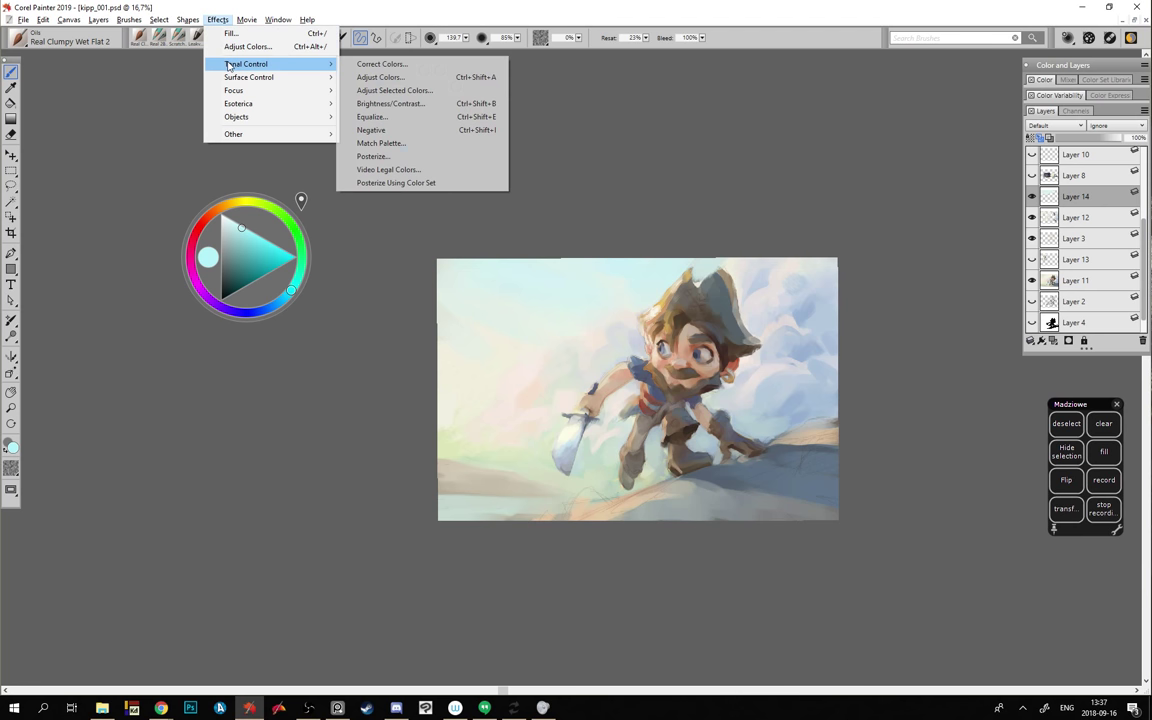
pyautogui.click(378, 77)
pyautogui.moveTo(418, 242); pyautogui.dragTo(274, 358)
pyautogui.moveTo(357, 419)
pyautogui.mouseDown()
pyautogui.moveTo(380, 402)
pyautogui.moveTo(383, 449)
pyautogui.moveTo(365, 443)
pyautogui.mouseUp()
pyautogui.press('Return')
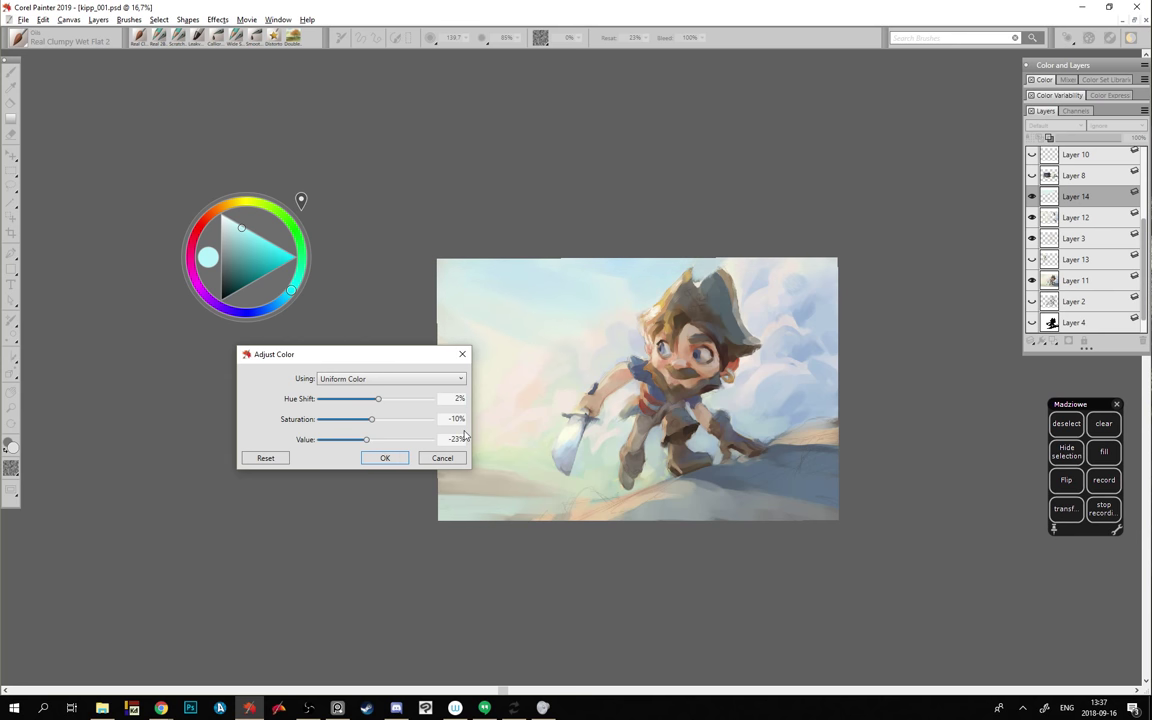
pyautogui.click(398, 458)
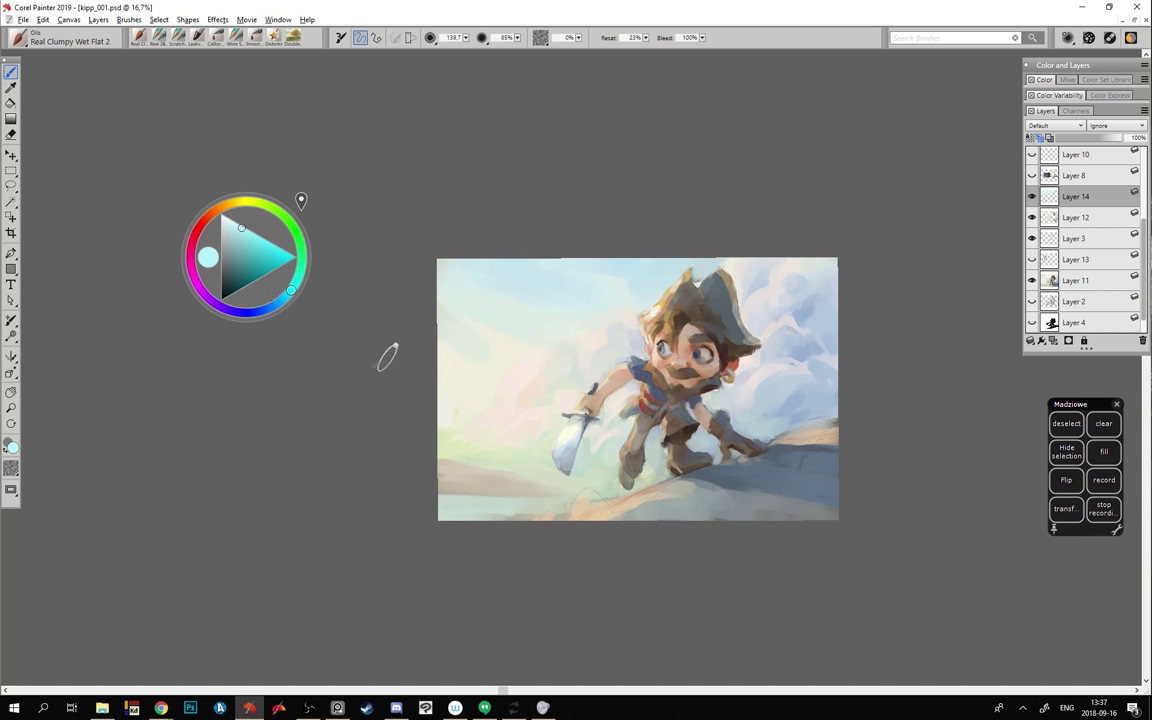
# - Choose a warm off-white, reduce the brush size to 34.9 and paint a bright cloud edge around the front of the hat
pyautogui.keyDown('alt'); pyautogui.click(630, 286); pyautogui.keyUp('alt')
pyautogui.keyDown('alt'); pyautogui.click(632, 302); pyautogui.keyUp('alt')
pyautogui.click(215, 210)
pyautogui.click(227, 218)
pyautogui.keyDown('ctrl'); pyautogui.keyDown('alt'); pyautogui.moveTo(452, 370); pyautogui.dragTo(459, 370); pyautogui.keyUp('alt'); pyautogui.keyUp('ctrl')
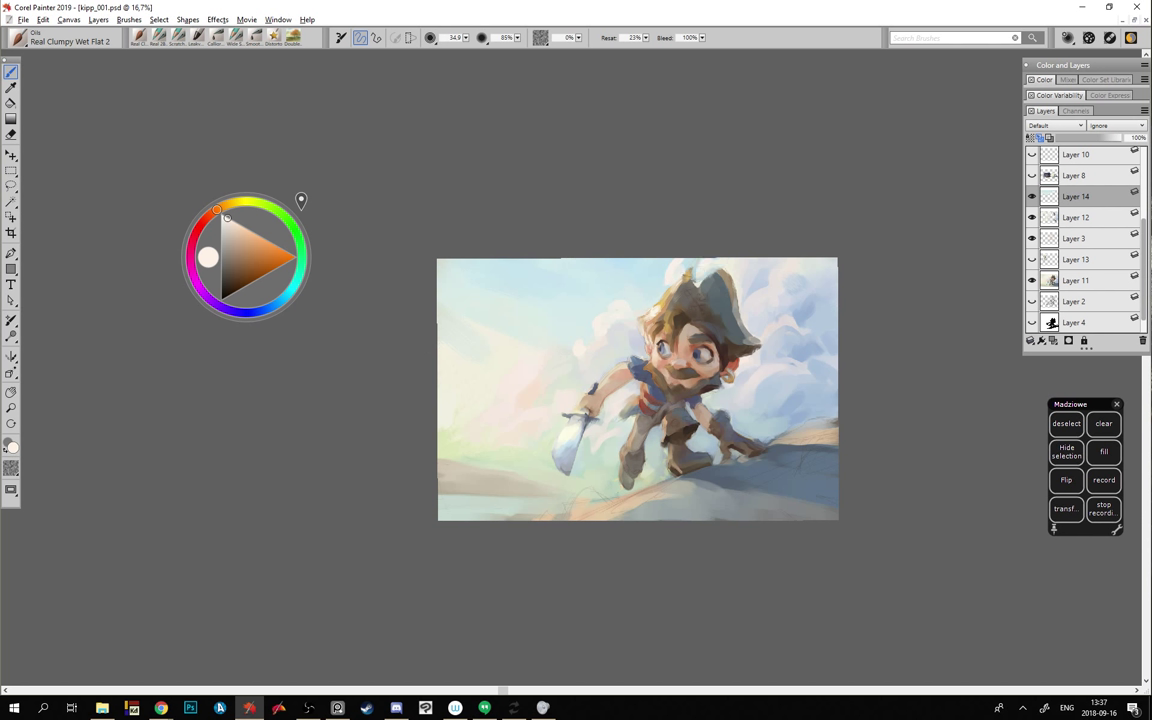
# - Refine the boundary between sky and cloud around the hat with sampled light cyan and warm off-white strokes
pyautogui.keyDown('alt'); pyautogui.click(720, 275); pyautogui.keyUp('alt')
pyautogui.keyDown('alt'); pyautogui.click(630, 260); pyautogui.keyUp('alt')
pyautogui.keyDown('alt'); pyautogui.click(684, 268); pyautogui.keyUp('alt')
pyautogui.keyDown('alt'); pyautogui.click(671, 275); pyautogui.keyUp('alt')
pyautogui.keyDown('alt'); pyautogui.click(659, 268); pyautogui.keyUp('alt')
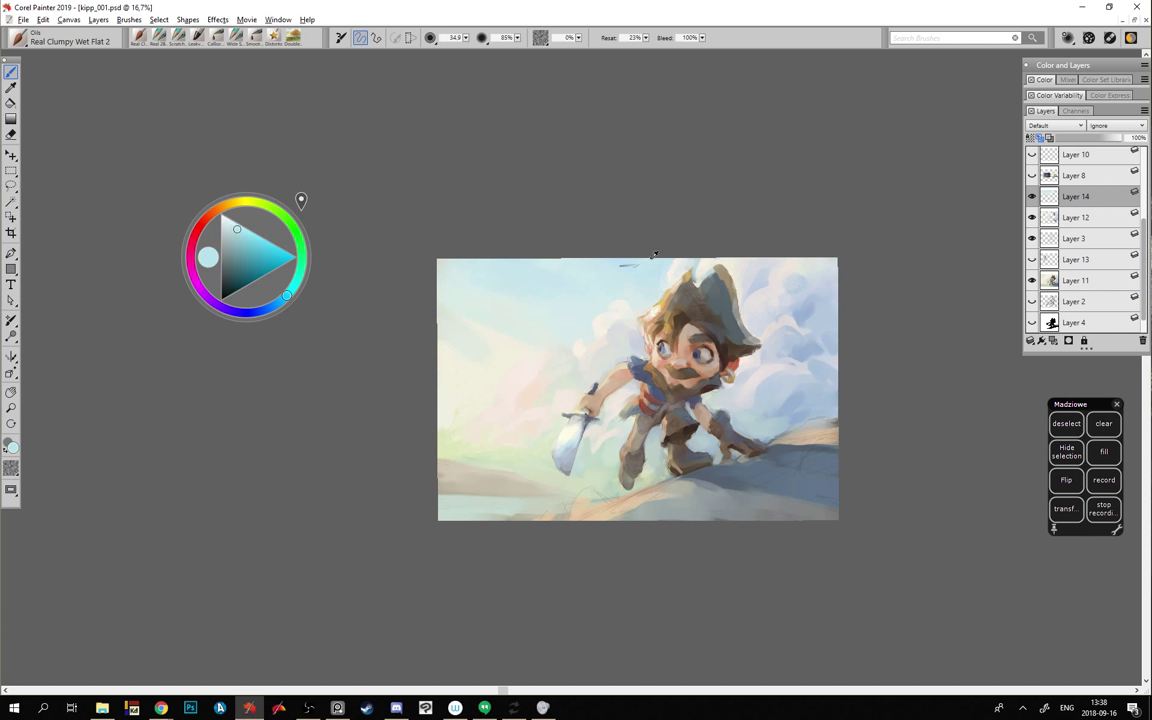
pyautogui.keyDown('alt'); pyautogui.click(604, 242); pyautogui.keyUp('alt')
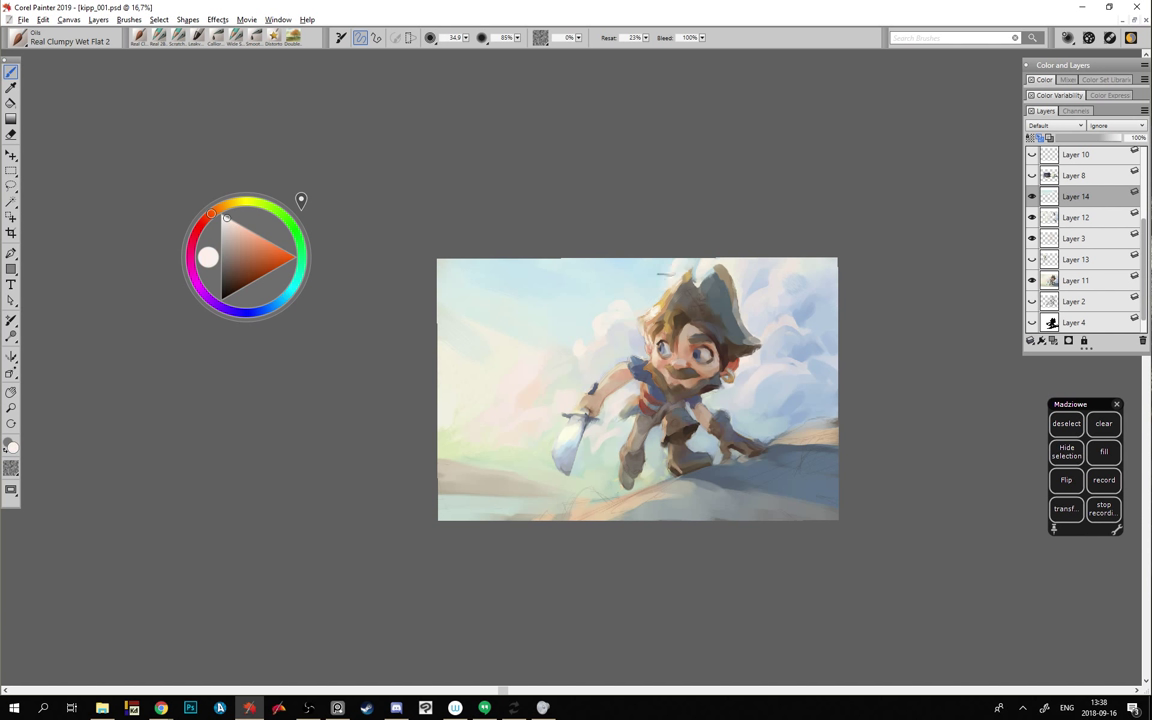
# - Compare the painting with the sky layer hidden and shown, and touch up around the hat with pale cyan and light orange
pyautogui.click(1031, 196)
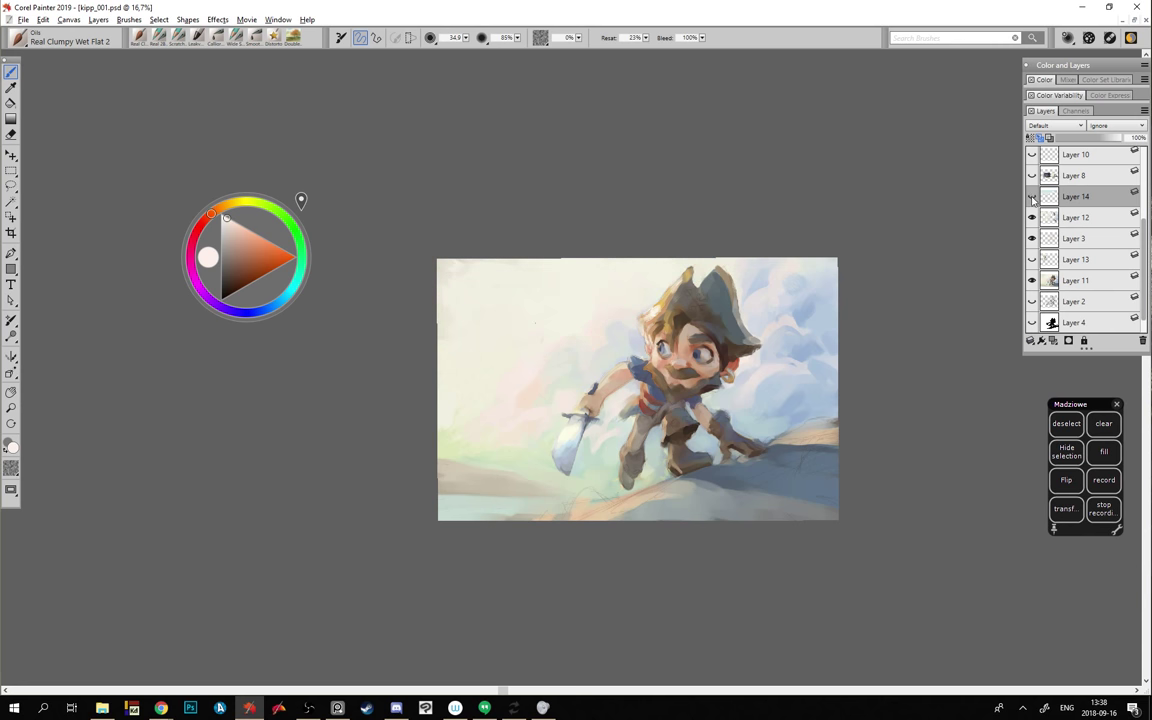
pyautogui.click(1032, 198)
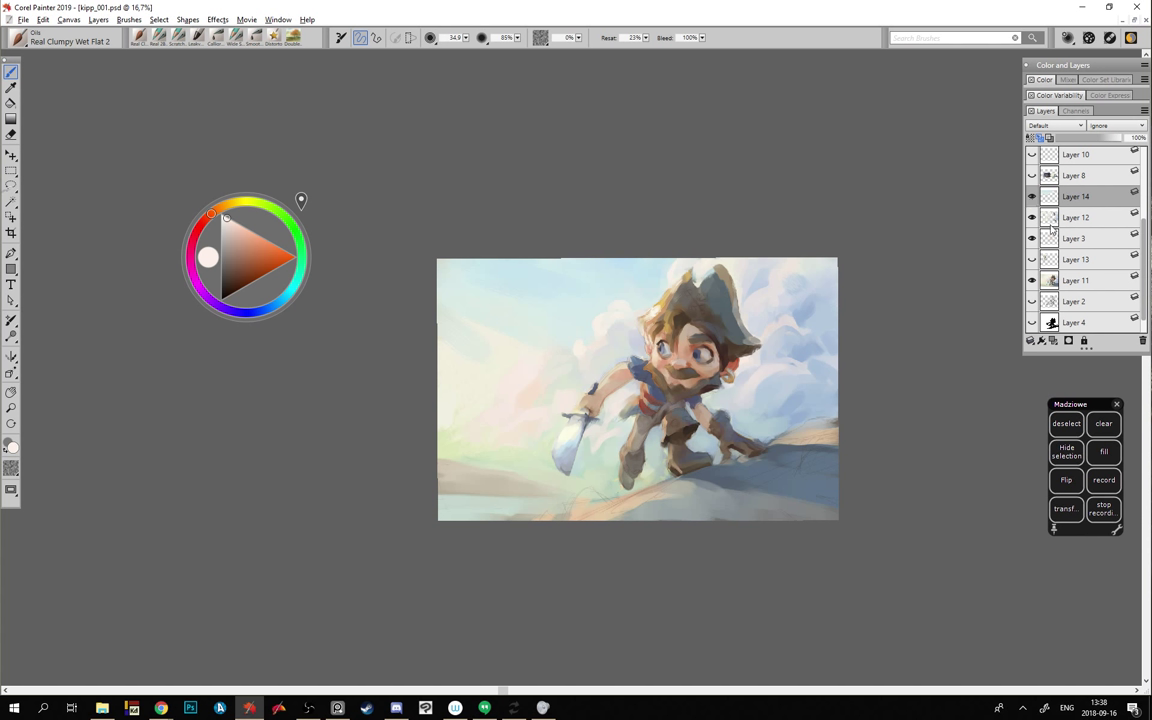
pyautogui.keyDown('alt'); pyautogui.click(668, 270); pyautogui.keyUp('alt')
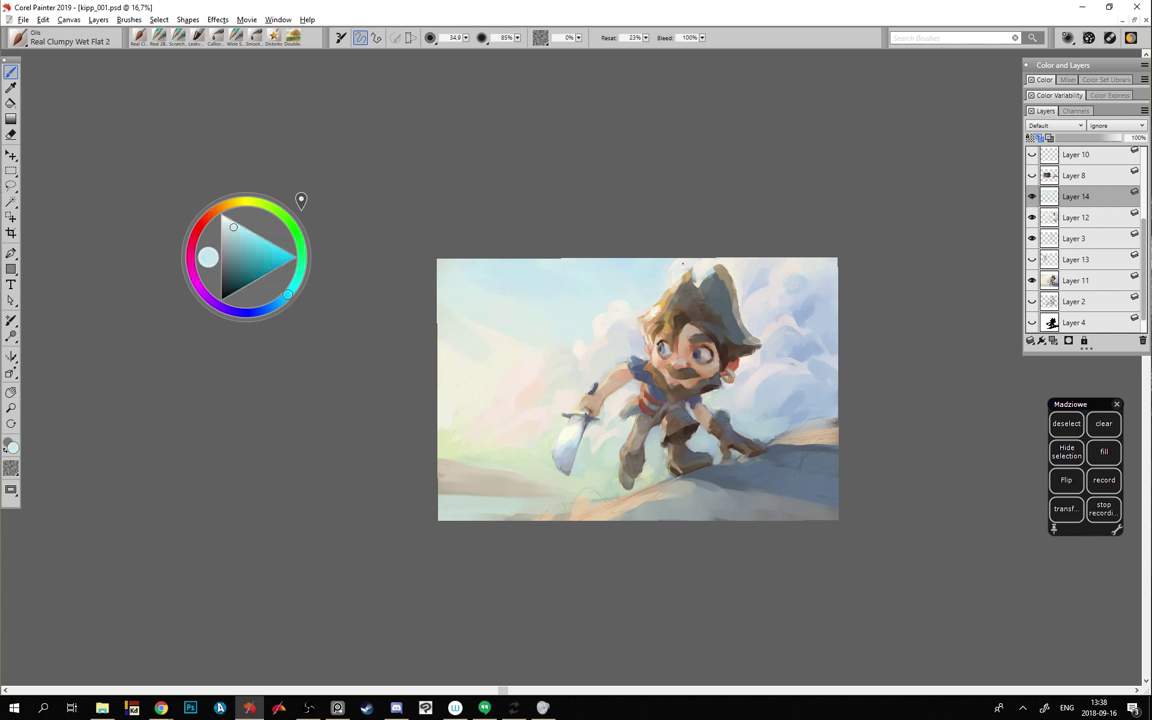
pyautogui.keyDown('alt'); pyautogui.click(661, 298); pyautogui.keyUp('alt')
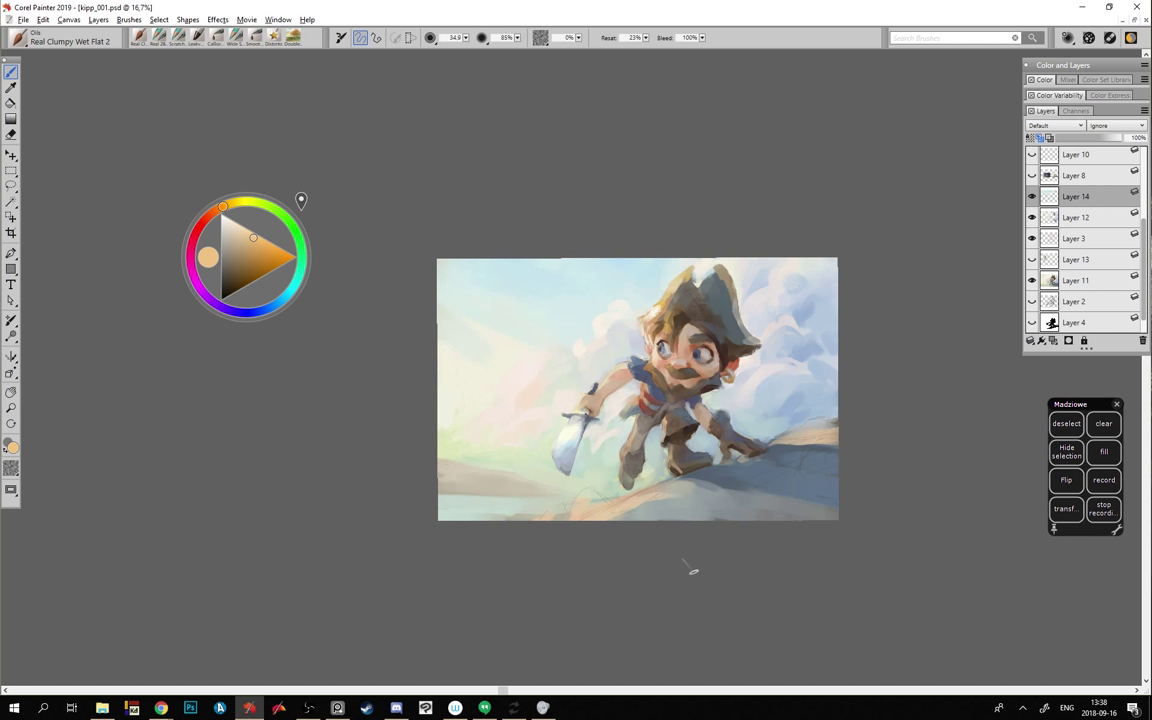
# - Paint a small blue-grey rock on the foreground ground below the pirate's raised foot, using colours sampled from the ground
pyautogui.keyDown('alt'); pyautogui.click(556, 490); pyautogui.keyUp('alt')
pyautogui.keyDown('alt'); pyautogui.click(573, 508); pyautogui.keyUp('alt')
pyautogui.keyDown('alt'); pyautogui.click(731, 508); pyautogui.keyUp('alt')
pyautogui.moveTo(590, 496); pyautogui.dragTo(598, 506)
pyautogui.keyDown('alt'); pyautogui.click(524, 460); pyautogui.keyUp('alt')
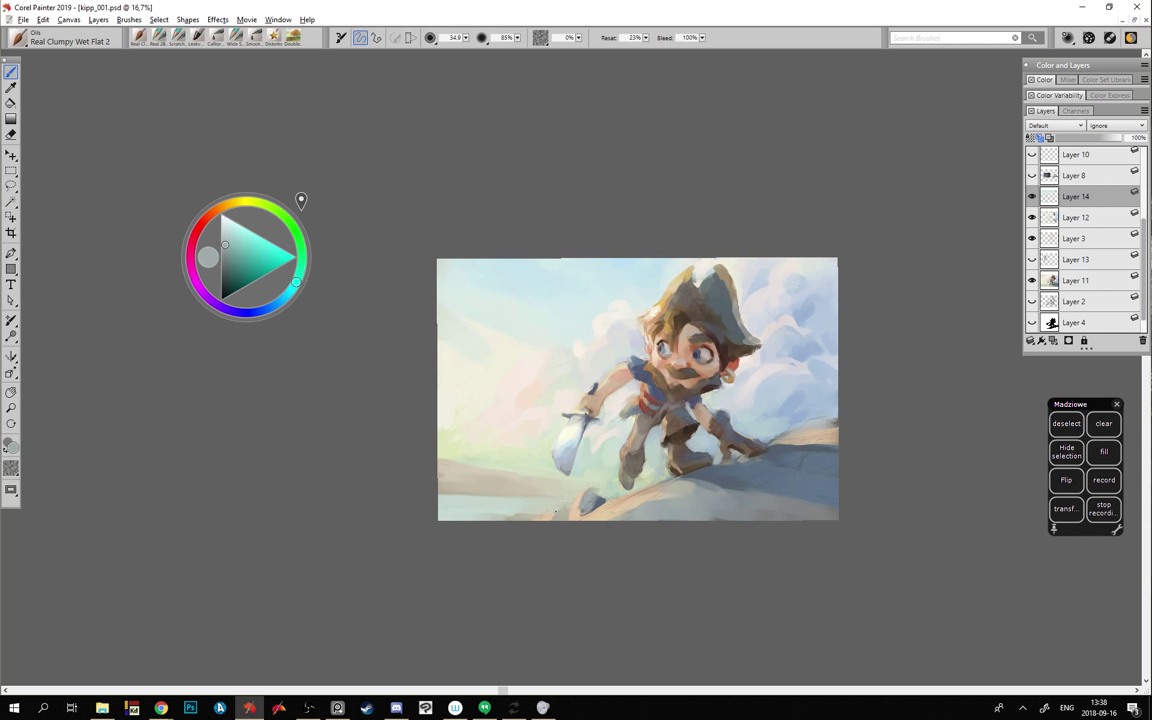
# - Shape the small foreground rock with sampled pale peach and light grey tones and dark blue-grey shadow strokes
pyautogui.keyDown('alt'); pyautogui.click(518, 456); pyautogui.keyUp('alt')
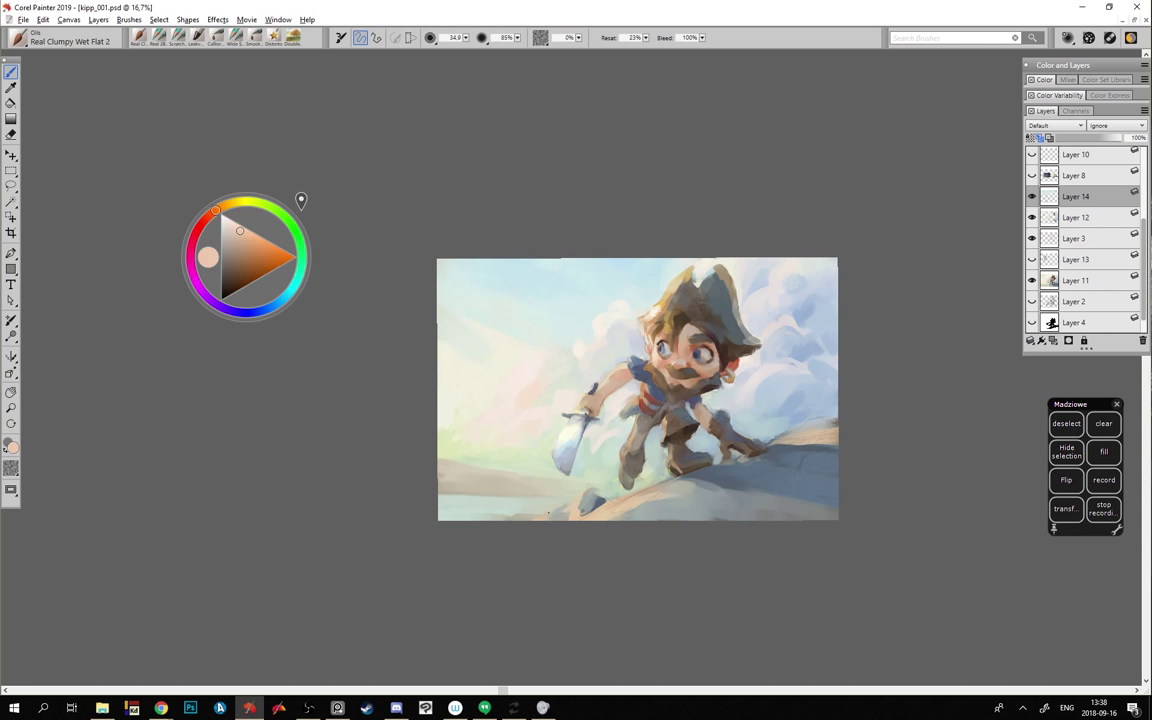
pyautogui.keyDown('alt'); pyautogui.click(484, 466); pyautogui.keyUp('alt')
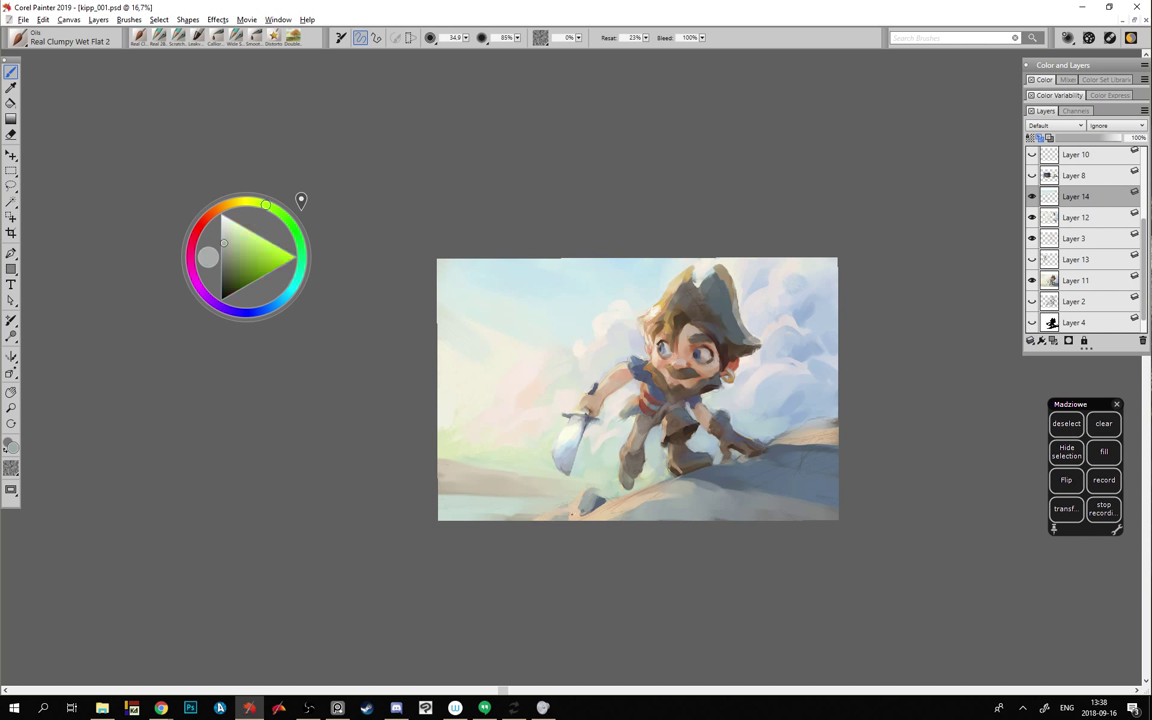
pyautogui.keyDown('alt'); pyautogui.click(589, 500); pyautogui.keyUp('alt')
pyautogui.moveTo(586, 508)
pyautogui.mouseDown()
pyautogui.moveTo(574, 515)
pyautogui.moveTo(611, 500)
pyautogui.mouseUp()
pyautogui.keyDown('alt'); pyautogui.click(598, 501); pyautogui.keyUp('alt')
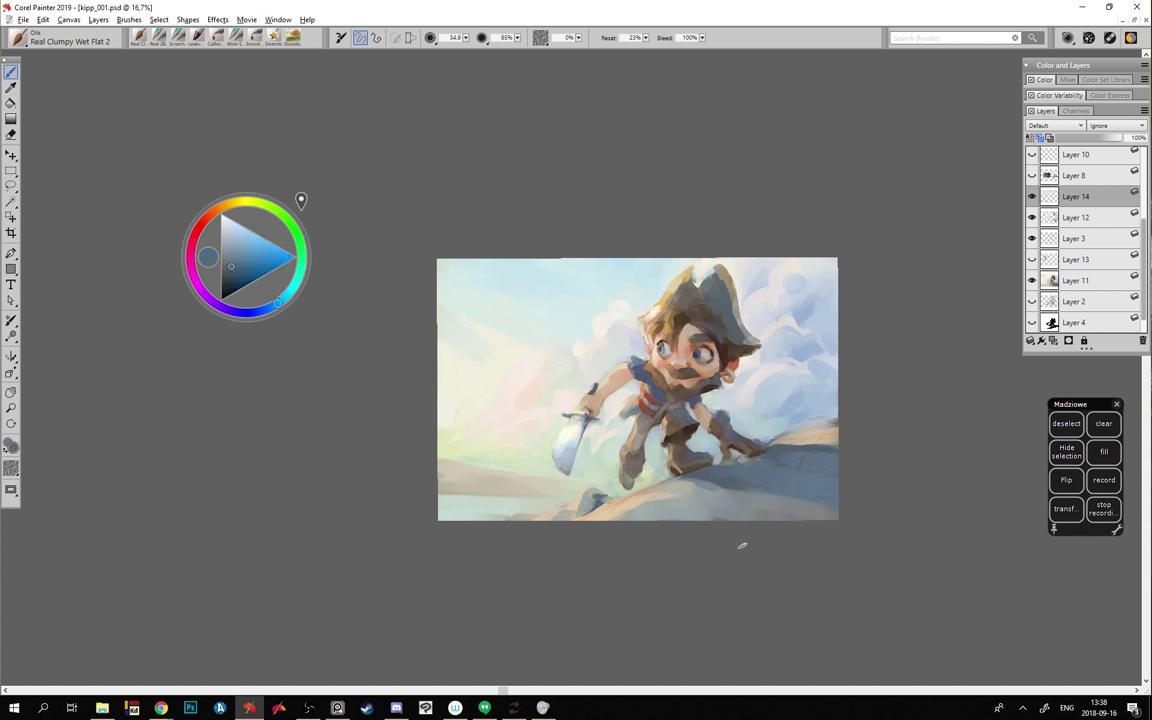
# - Blend the sunlit ground in front of the small rock with sampled grey-green, warm grey and pale peach
pyautogui.keyDown('alt'); pyautogui.click(600, 498); pyautogui.keyUp('alt')
pyautogui.keyDown('alt'); pyautogui.click(530, 449); pyautogui.keyUp('alt')
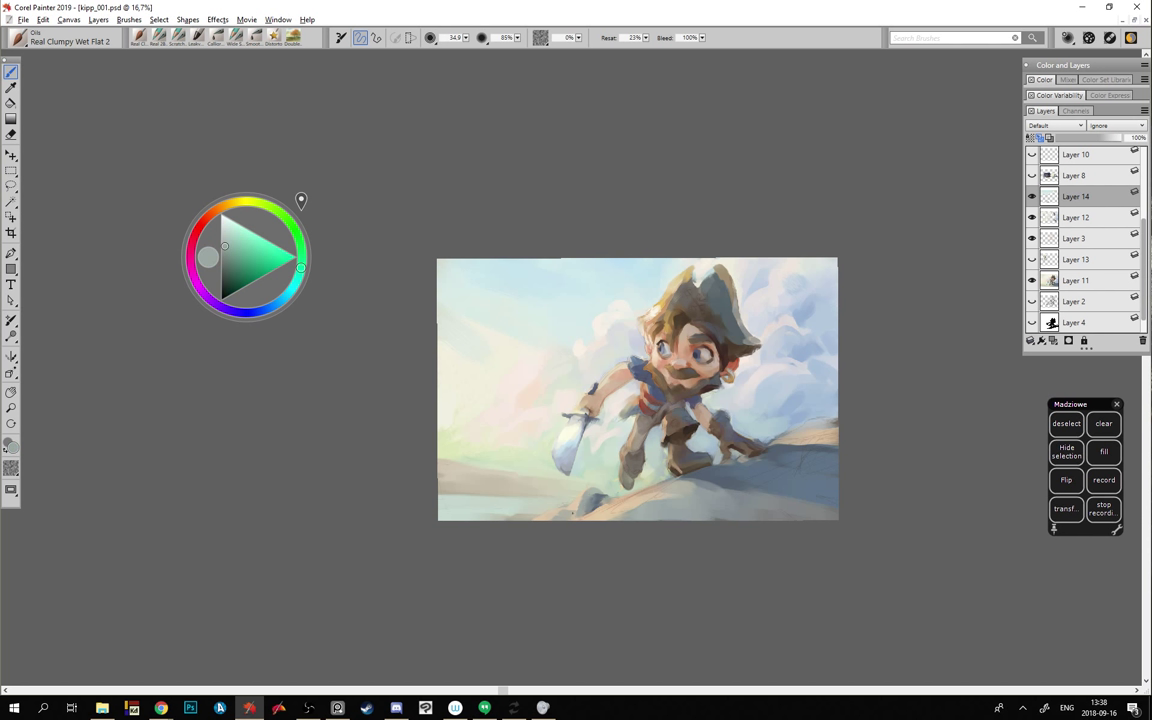
pyautogui.keyDown('alt'); pyautogui.click(561, 513); pyautogui.keyUp('alt')
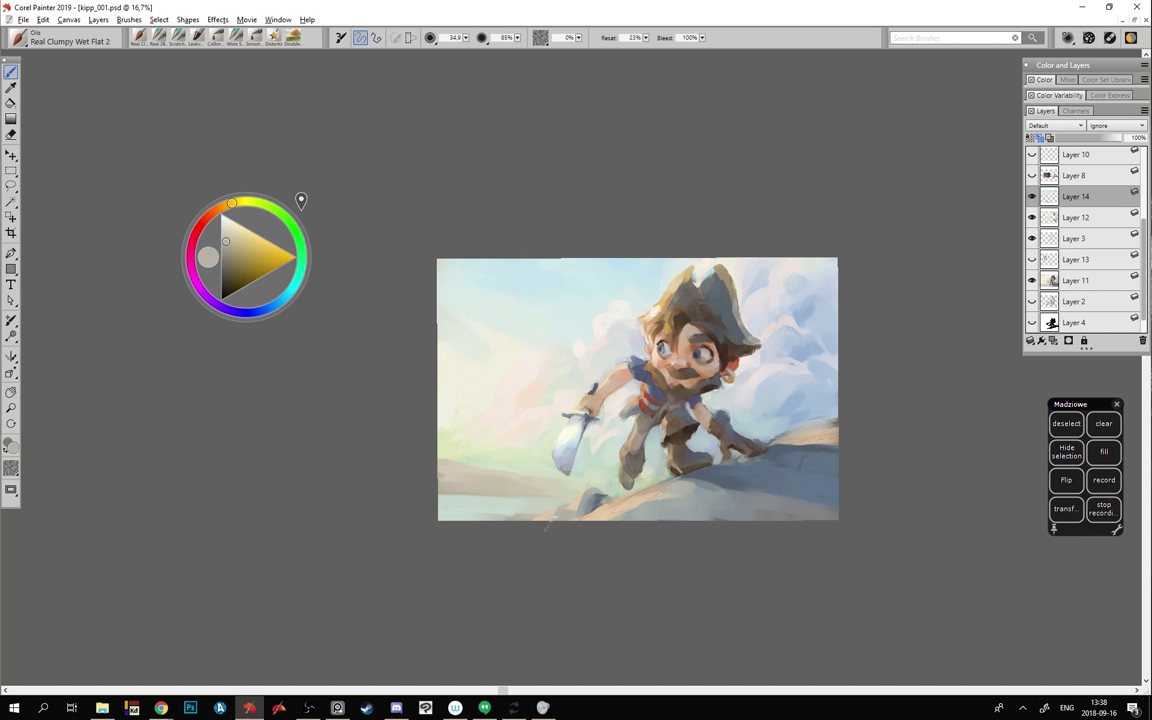
pyautogui.keyDown('alt'); pyautogui.click(572, 508); pyautogui.keyUp('alt')
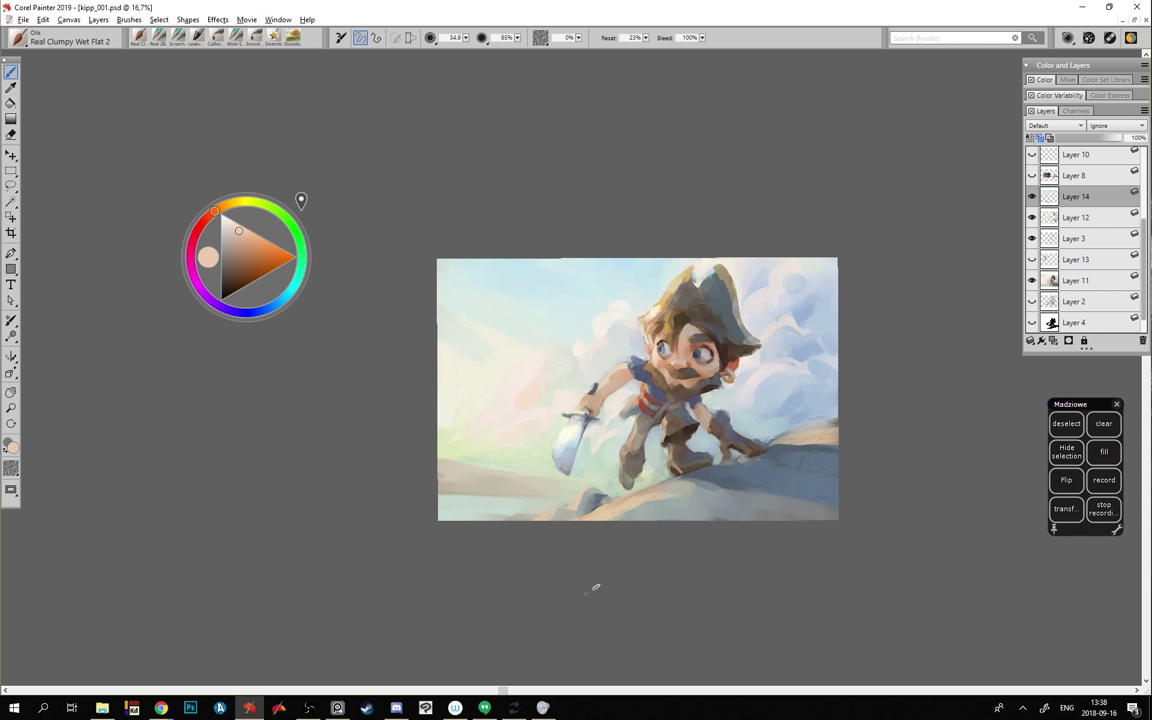
pyautogui.keyDown('alt'); pyautogui.click(597, 484); pyautogui.keyUp('alt')
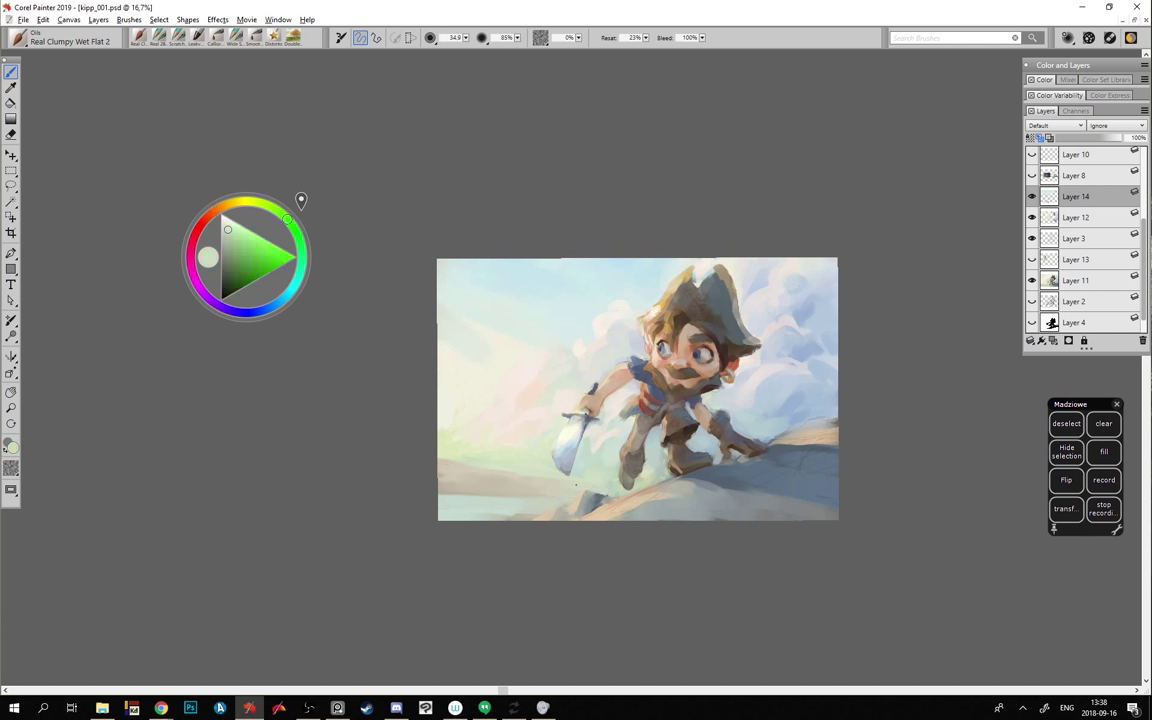
# - Refine the small rock's upper contour with sampled pale green and light grey, and rework its blue-grey shadow side
pyautogui.keyDown('alt'); pyautogui.click(586, 492); pyautogui.keyUp('alt')
pyautogui.keyDown('alt'); pyautogui.click(588, 506); pyautogui.keyUp('alt')
pyautogui.keyDown('alt'); pyautogui.click(600, 502); pyautogui.keyUp('alt')
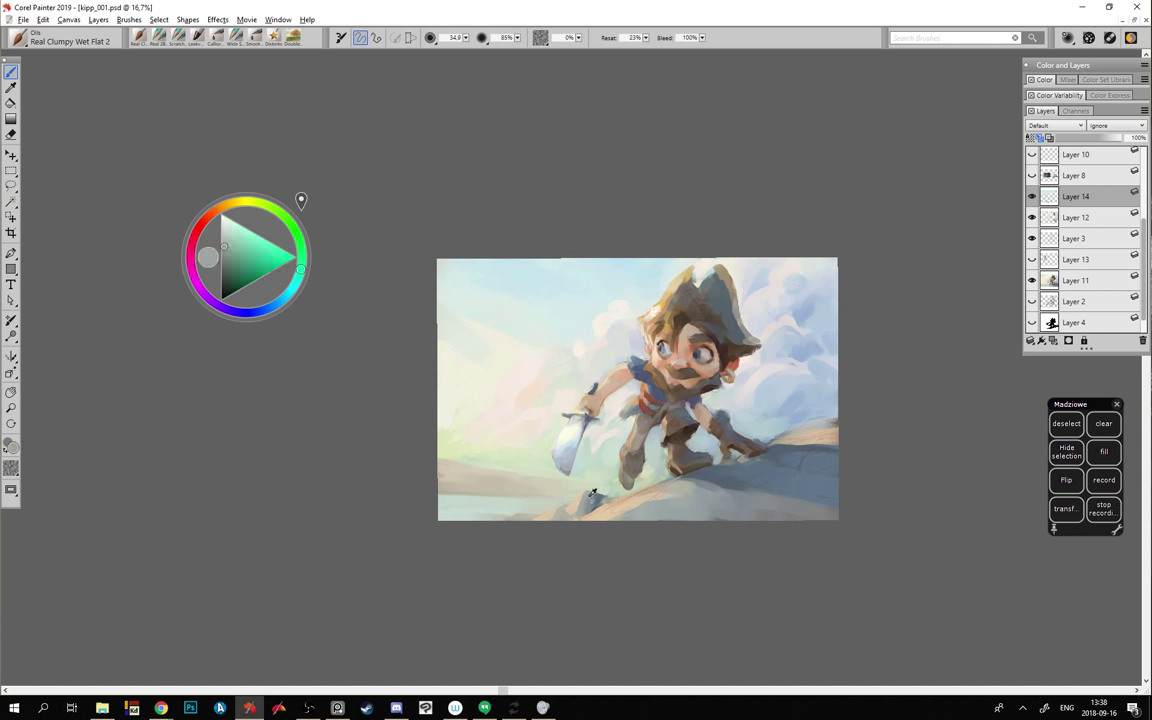
pyautogui.keyDown('alt'); pyautogui.click(543, 449); pyautogui.keyUp('alt')
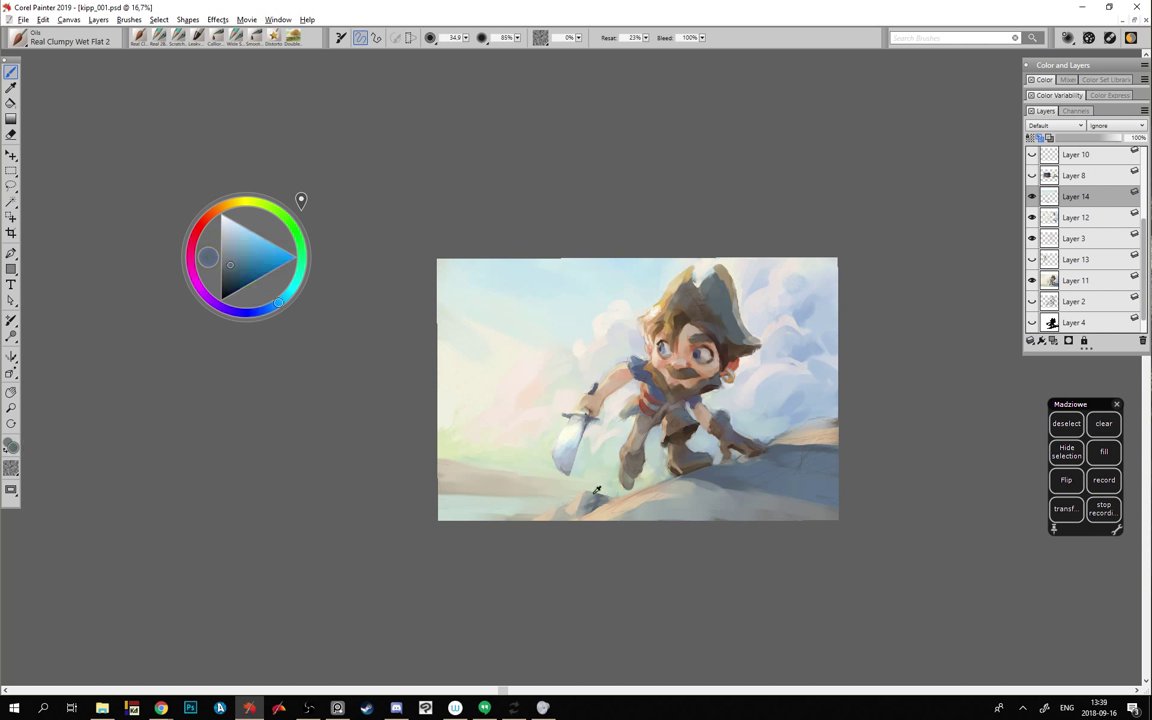
pyautogui.keyDown('alt'); pyautogui.click(598, 514); pyautogui.keyUp('alt')
pyautogui.keyDown('alt'); pyautogui.click(600, 504); pyautogui.keyUp('alt')
# - Extend the rock's shadow plane toward the slope, alternating sampled light grey-green and dark blue-grey strokes
pyautogui.keyDown('alt'); pyautogui.click(546, 458); pyautogui.keyUp('alt')
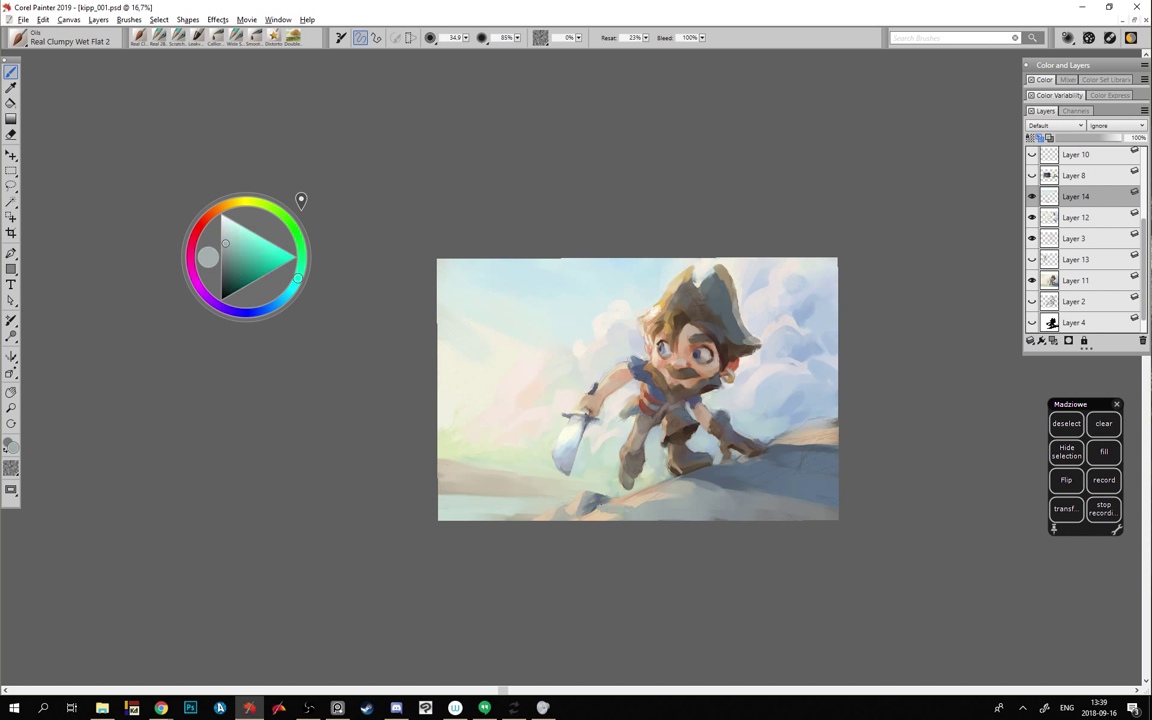
pyautogui.keyDown('alt'); pyautogui.click(542, 463); pyautogui.keyUp('alt')
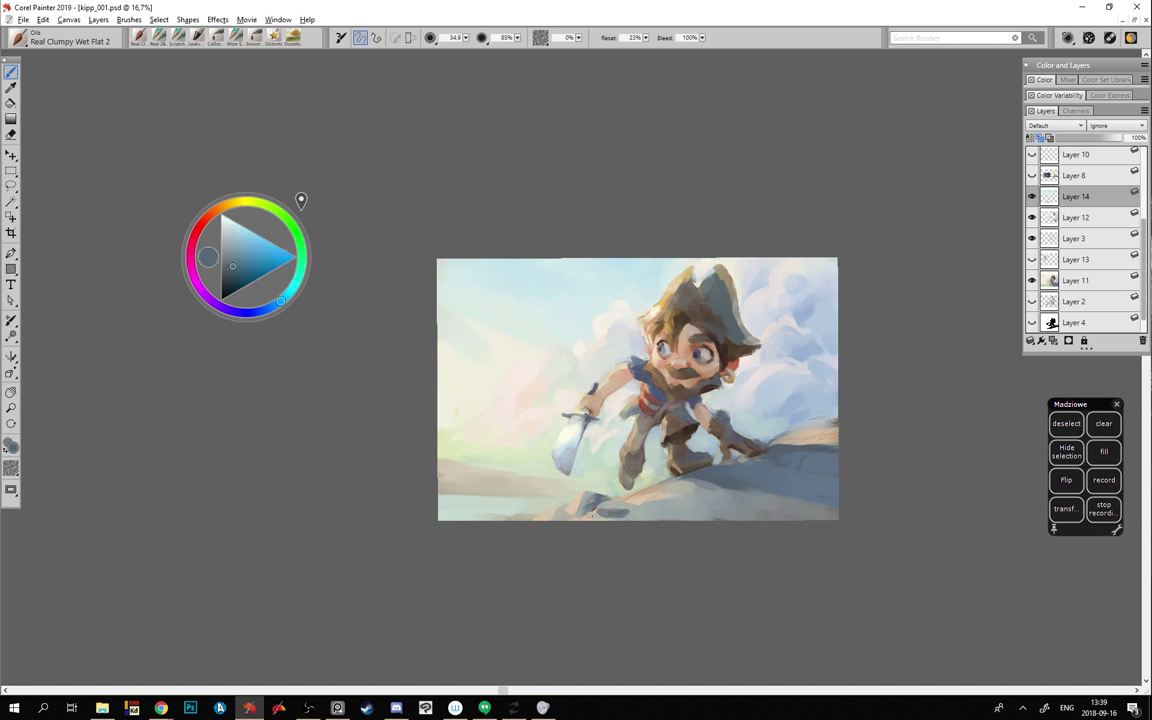
pyautogui.keyDown('alt'); pyautogui.click(556, 465); pyautogui.keyUp('alt')
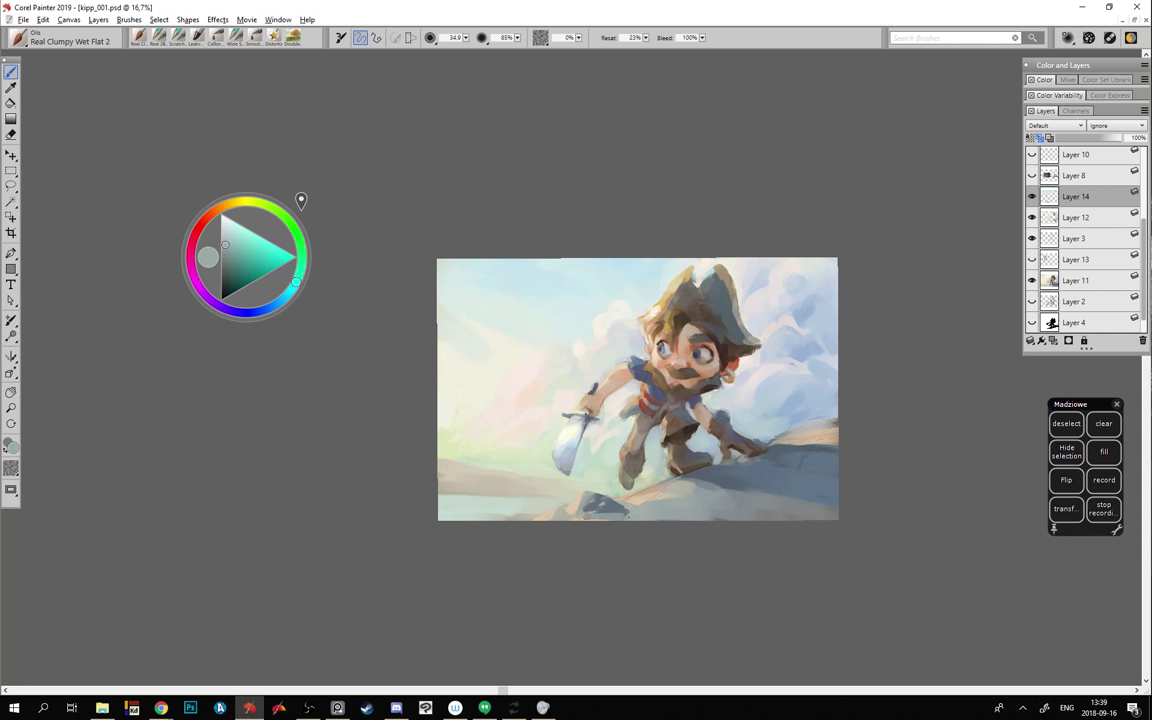
pyautogui.keyDown('alt'); pyautogui.click(535, 460); pyautogui.keyUp('alt')
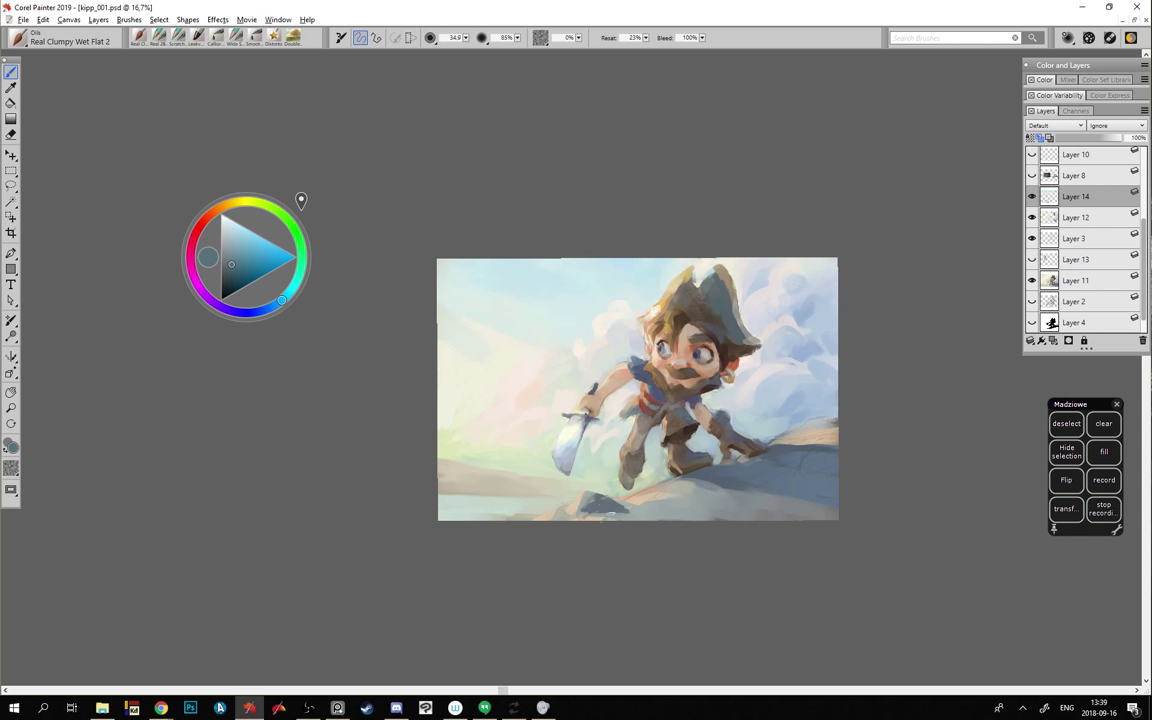
pyautogui.keyDown('alt'); pyautogui.click(565, 458); pyautogui.keyUp('alt')
pyautogui.keyDown('alt'); pyautogui.click(548, 461); pyautogui.keyUp('alt')
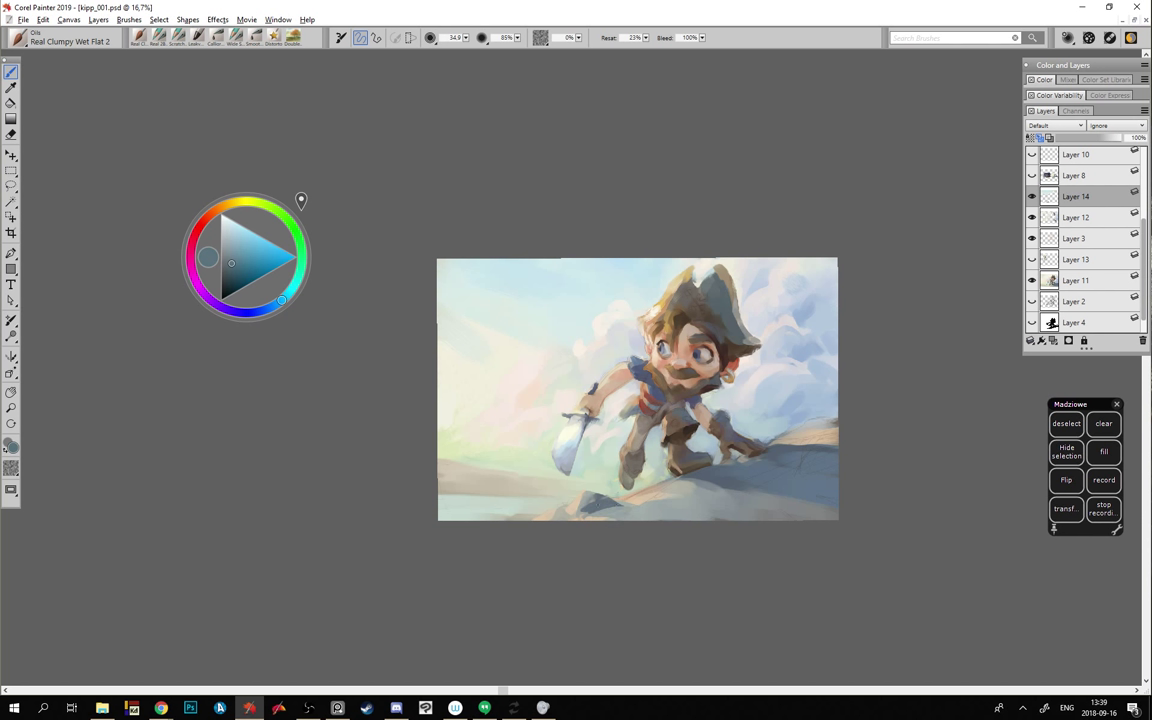
# - Merge the rock's shadow into the slope beside it with sampled light grey-green and medium blue-grey strokes
pyautogui.keyDown('alt'); pyautogui.click(715, 486); pyautogui.keyUp('alt')
pyautogui.moveTo(603, 516)
pyautogui.mouseDown()
pyautogui.moveTo(551, 372)
pyautogui.moveTo(611, 277)
pyautogui.moveTo(593, 475)
pyautogui.moveTo(618, 260)
pyautogui.moveTo(543, 445)
pyautogui.moveTo(621, 506)
pyautogui.mouseUp()
pyautogui.keyDown('alt'); pyautogui.click(608, 282); pyautogui.keyUp('alt')
pyautogui.keyDown('alt'); pyautogui.click(620, 265); pyautogui.keyUp('alt')
pyautogui.keyDown('alt'); pyautogui.click(606, 508); pyautogui.keyUp('alt')
pyautogui.keyDown('alt'); pyautogui.click(606, 508); pyautogui.keyUp('alt')
pyautogui.keyDown('alt'); pyautogui.click(580, 456); pyautogui.keyUp('alt')
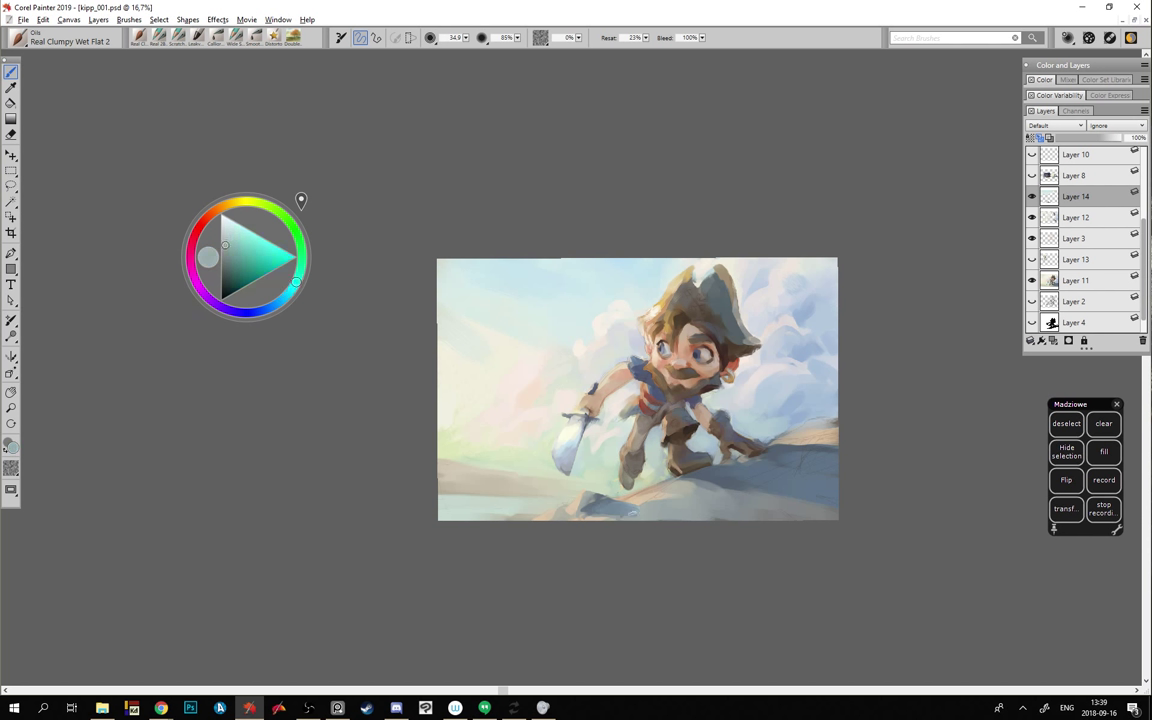
pyautogui.keyDown('alt'); pyautogui.click(570, 458); pyautogui.keyUp('alt')
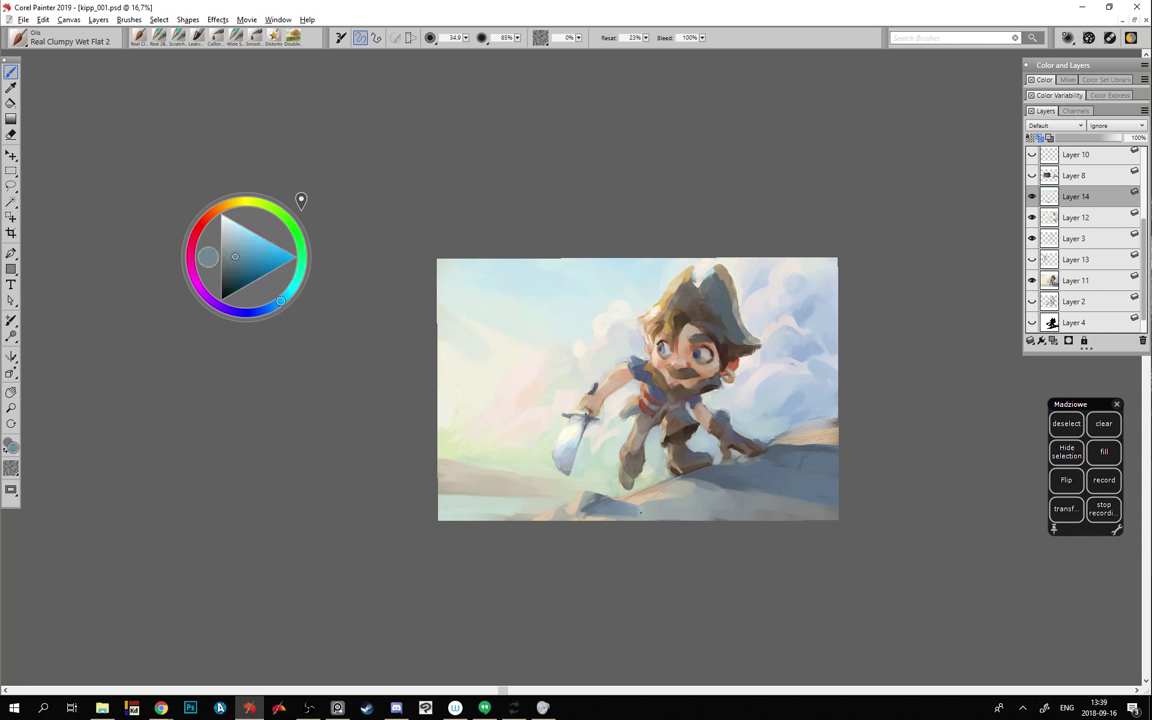
pyautogui.moveTo(590, 464)
pyautogui.mouseDown()
pyautogui.moveTo(547, 466)
pyautogui.moveTo(603, 466)
pyautogui.mouseUp()
# - Rework the ridge behind the pirate's hand with sampled beige, dark blue-grey shadow and warm grey strokes
pyautogui.keyDown('alt'); pyautogui.click(599, 514); pyautogui.keyUp('alt')
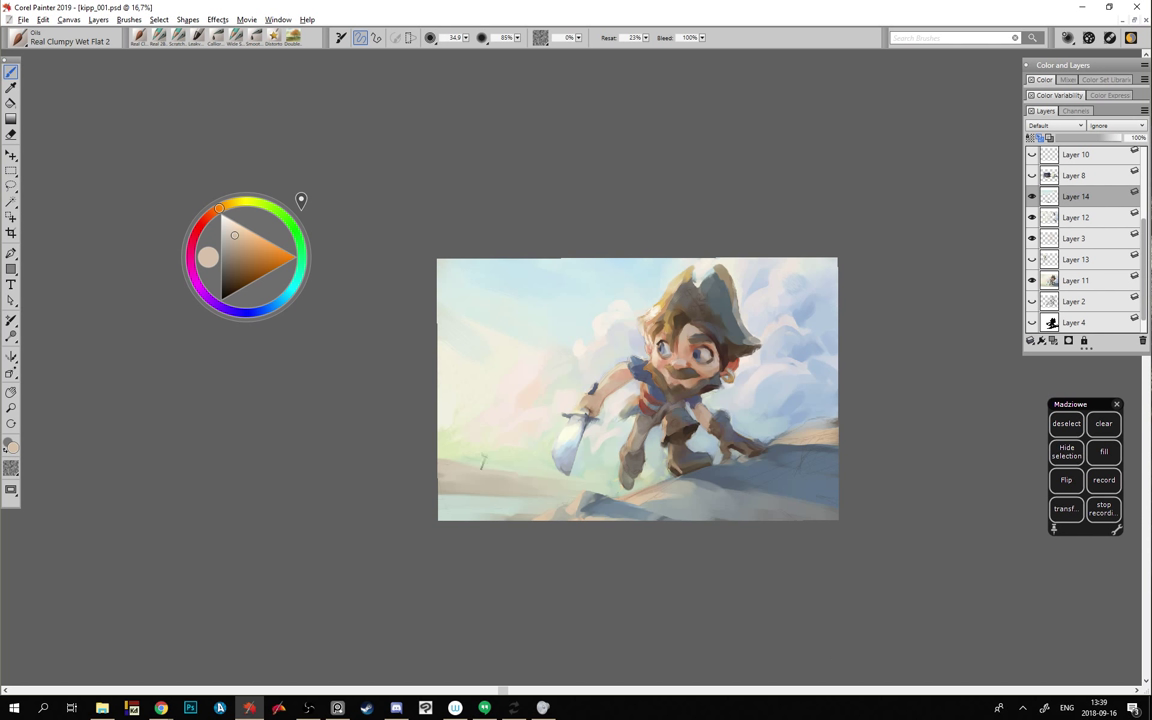
pyautogui.keyDown('alt'); pyautogui.click(597, 495); pyautogui.keyUp('alt')
pyautogui.keyDown('alt'); pyautogui.click(598, 495); pyautogui.keyUp('alt')
pyautogui.moveTo(489, 472); pyautogui.dragTo(513, 462)
pyautogui.moveTo(506, 461); pyautogui.dragTo(499, 466)
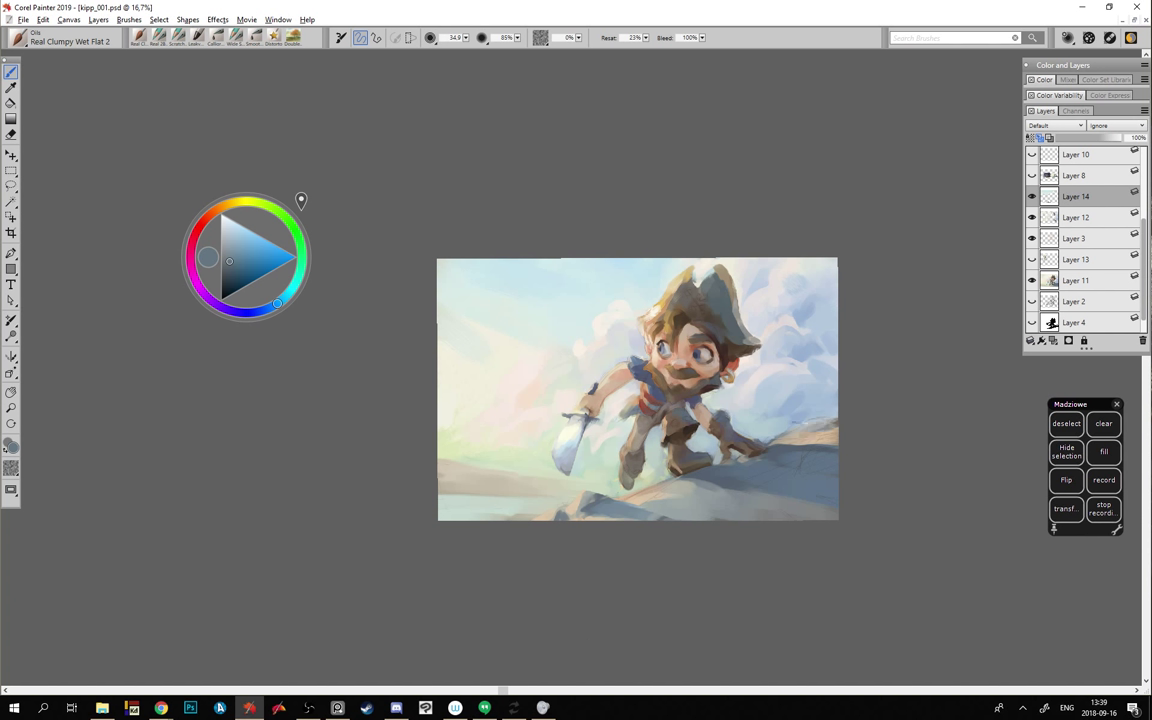
pyautogui.keyDown('alt'); pyautogui.click(705, 400); pyautogui.keyUp('alt')
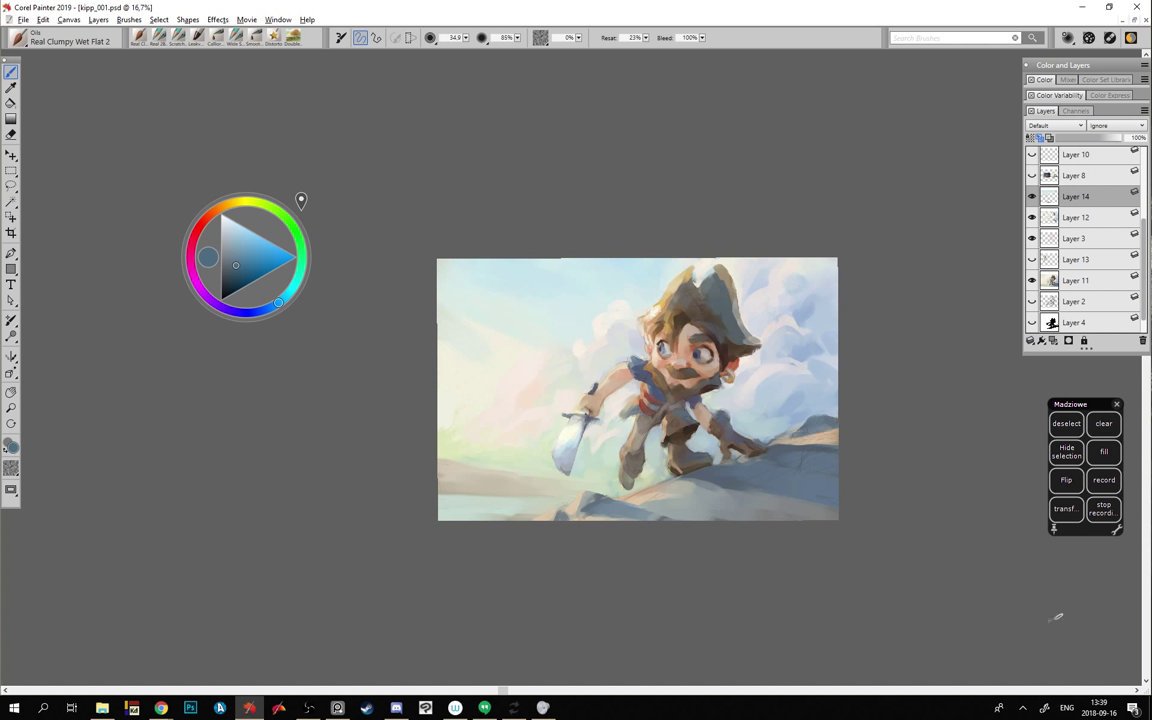
pyautogui.keyDown('alt'); pyautogui.click(749, 385); pyautogui.keyUp('alt')
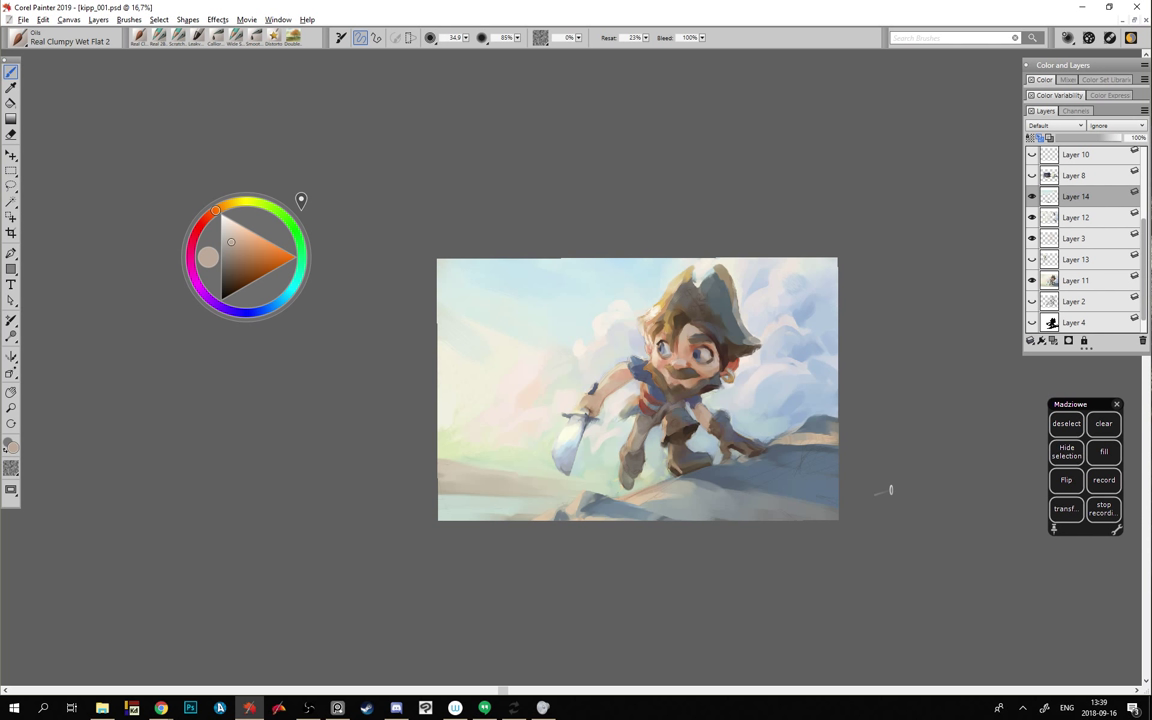
# - Reduce the brush size to 12 and clean up the sword hilt and nearby background with sampled light blue and pale green
pyautogui.keyDown('alt'); pyautogui.click(555, 331); pyautogui.keyUp('alt')
pyautogui.moveTo(556, 410); pyautogui.dragTo(574, 408)
pyautogui.keyDown('alt'); pyautogui.click(510, 327); pyautogui.keyUp('alt')
pyautogui.moveTo(514, 352); pyautogui.dragTo(534, 334)
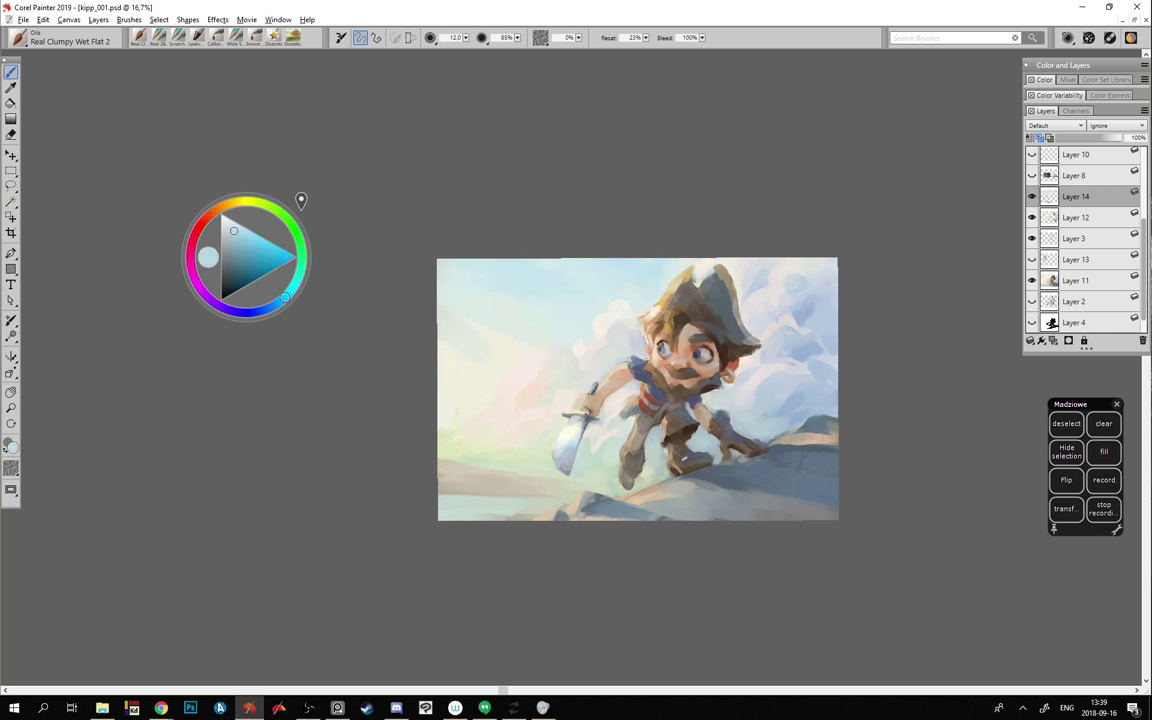
pyautogui.keyDown('alt'); pyautogui.click(716, 287); pyautogui.keyUp('alt')
pyautogui.moveTo(720, 275); pyautogui.dragTo(707, 288)
pyautogui.keyDown('alt'); pyautogui.click(557, 424); pyautogui.keyUp('alt')
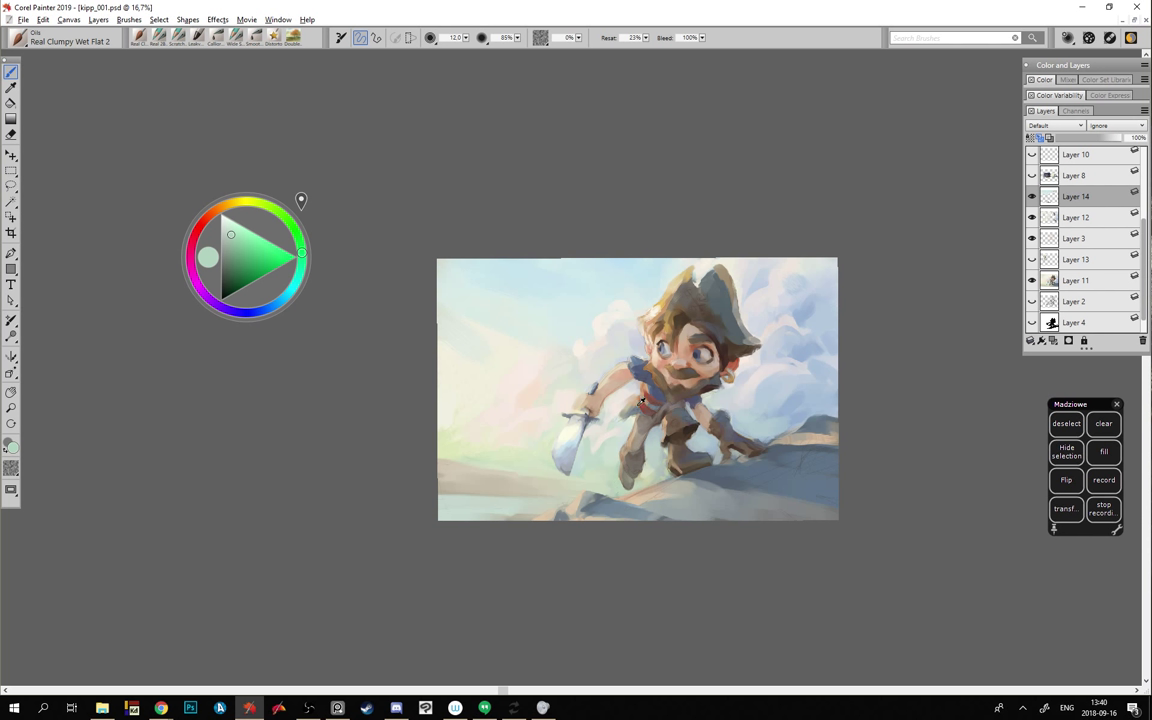
# - Paint the loose cloth flap below the pirate's sash with grey-blue, salmon, golden yellow and orange-brown
pyautogui.keyDown('alt'); pyautogui.click(770, 470); pyautogui.keyUp('alt')
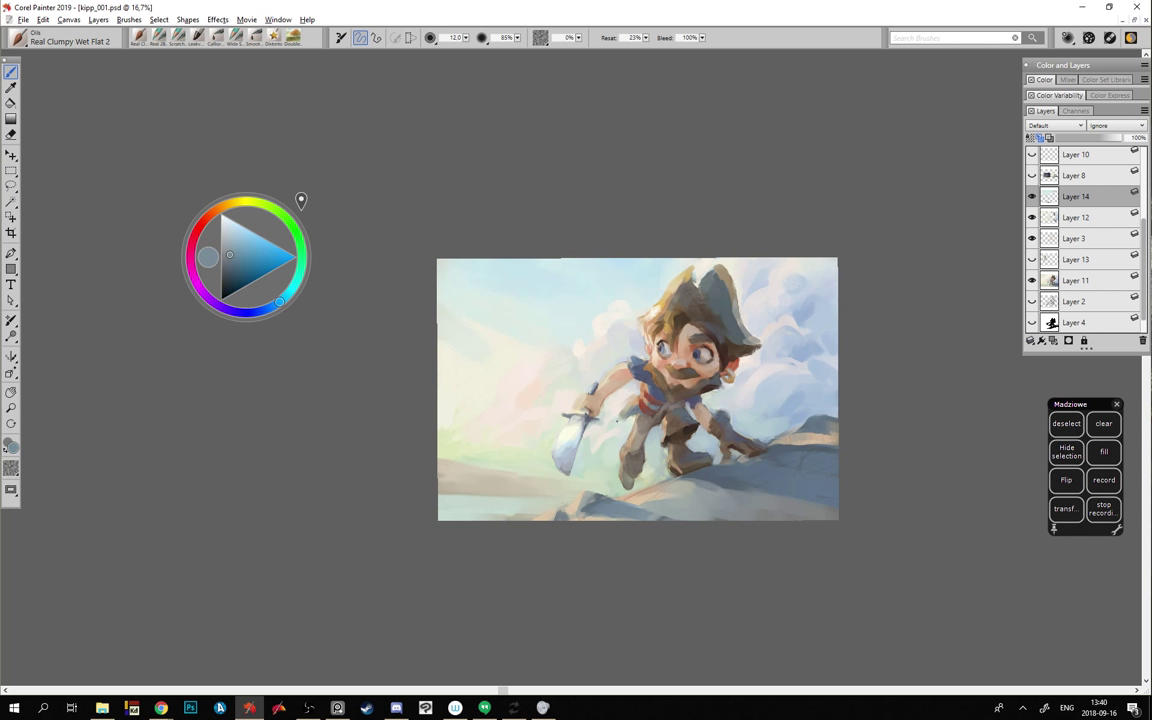
pyautogui.keyDown('alt'); pyautogui.click(652, 319); pyautogui.keyUp('alt')
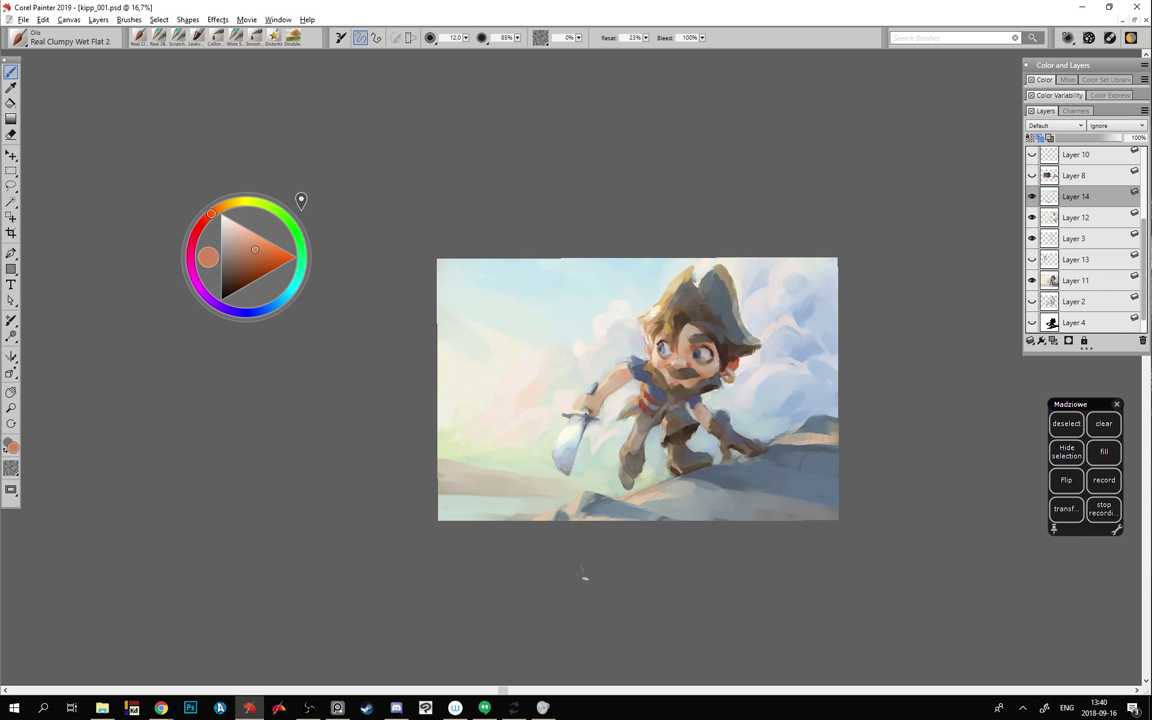
pyautogui.moveTo(207, 230)
pyautogui.mouseDown()
pyautogui.moveTo(203, 190)
pyautogui.moveTo(229, 204)
pyautogui.mouseUp()
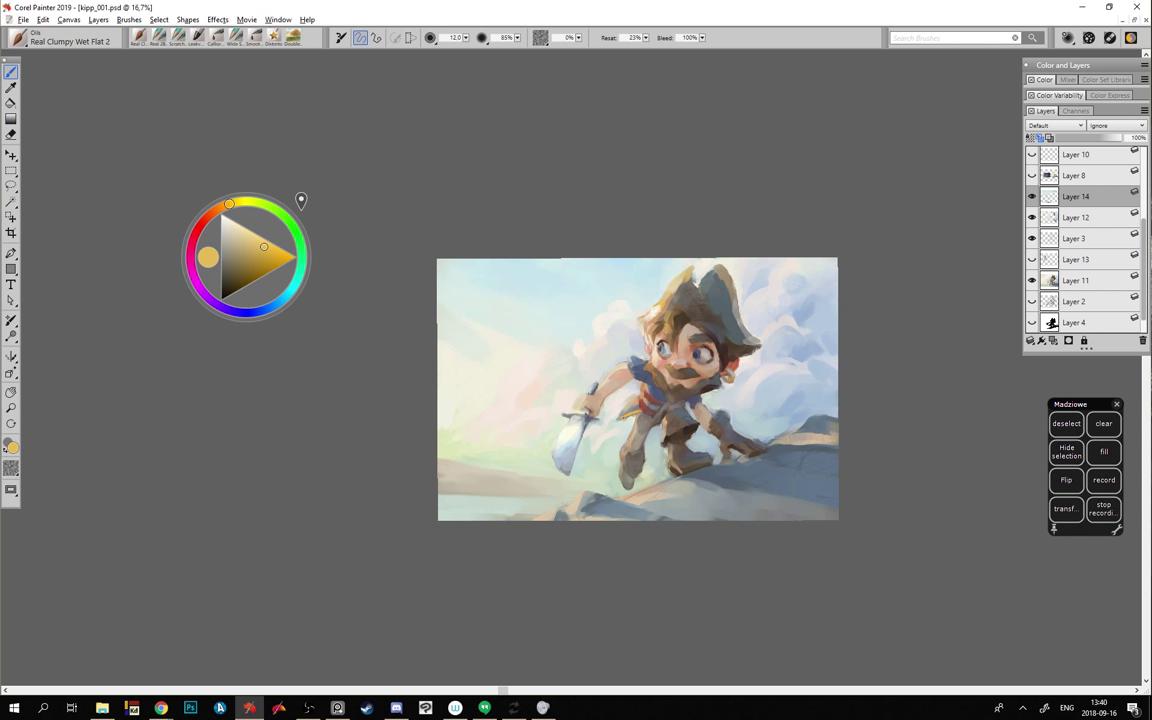
pyautogui.click(231, 256)
pyautogui.keyDown('alt'); pyautogui.click(623, 415); pyautogui.keyUp('alt')
pyautogui.click(237, 243)
pyautogui.click(258, 247)
pyautogui.keyDown('alt'); pyautogui.click(619, 294); pyautogui.keyUp('alt')
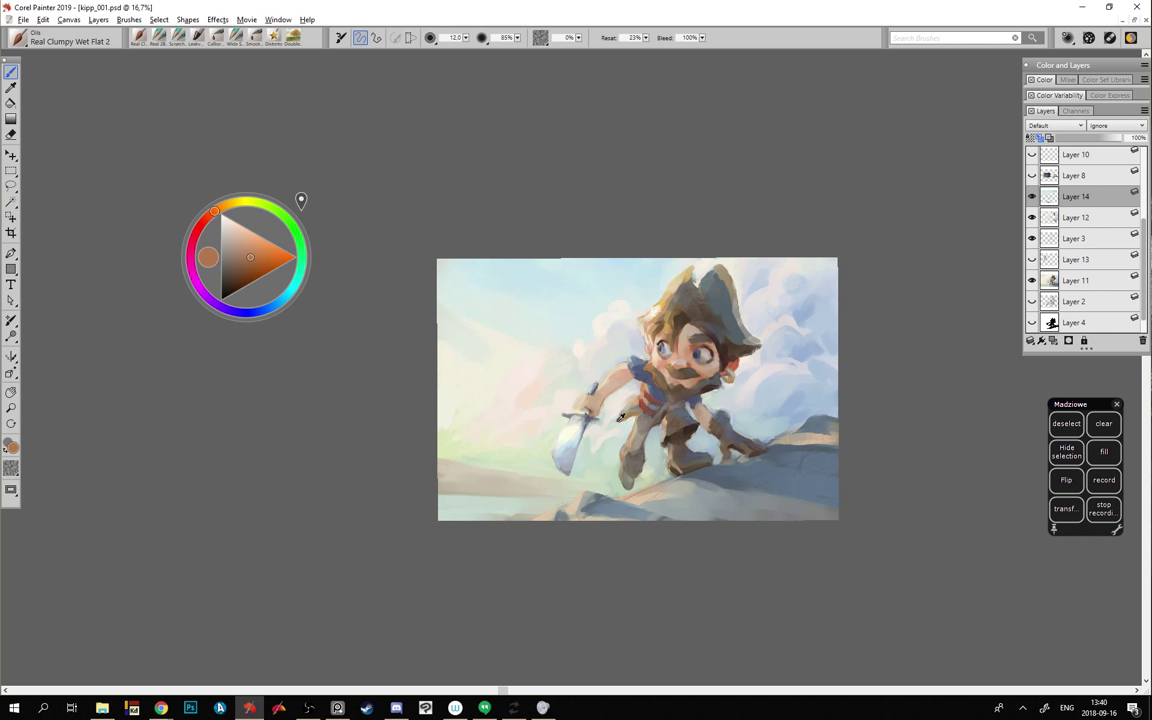
# - Extend and define the cloth flap at the pirate's waist with a lighter yellowish tone and a sampled dark brown
pyautogui.click(236, 202)
pyautogui.click(233, 236)
pyautogui.keyDown('alt'); pyautogui.click(573, 367); pyautogui.keyUp('alt')
pyautogui.keyDown('alt'); pyautogui.click(576, 371); pyautogui.keyUp('alt')
pyautogui.keyDown('alt'); pyautogui.click(576, 371); pyautogui.keyUp('alt')
pyautogui.keyDown('alt'); pyautogui.click(676, 434); pyautogui.keyUp('alt')
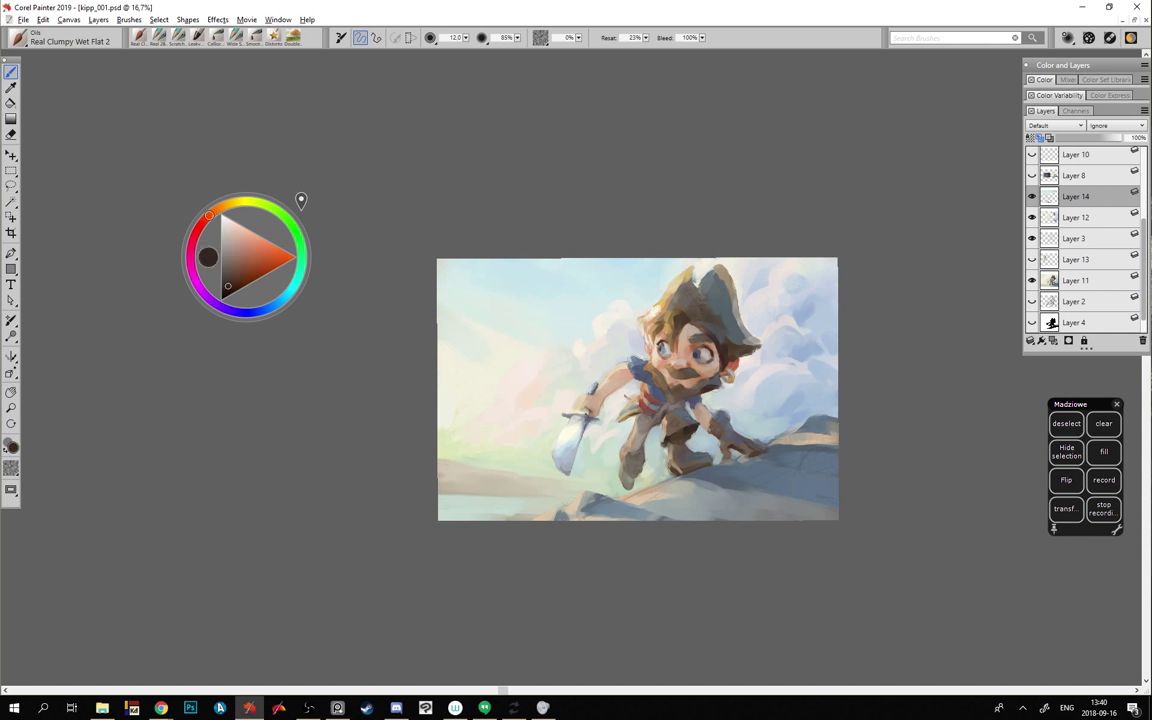
# - Touch up the blue sleeve, bare arm and sash with sampled blue, light skin and muted red tones
pyautogui.keyDown('alt'); pyautogui.click(576, 362); pyautogui.keyUp('alt')
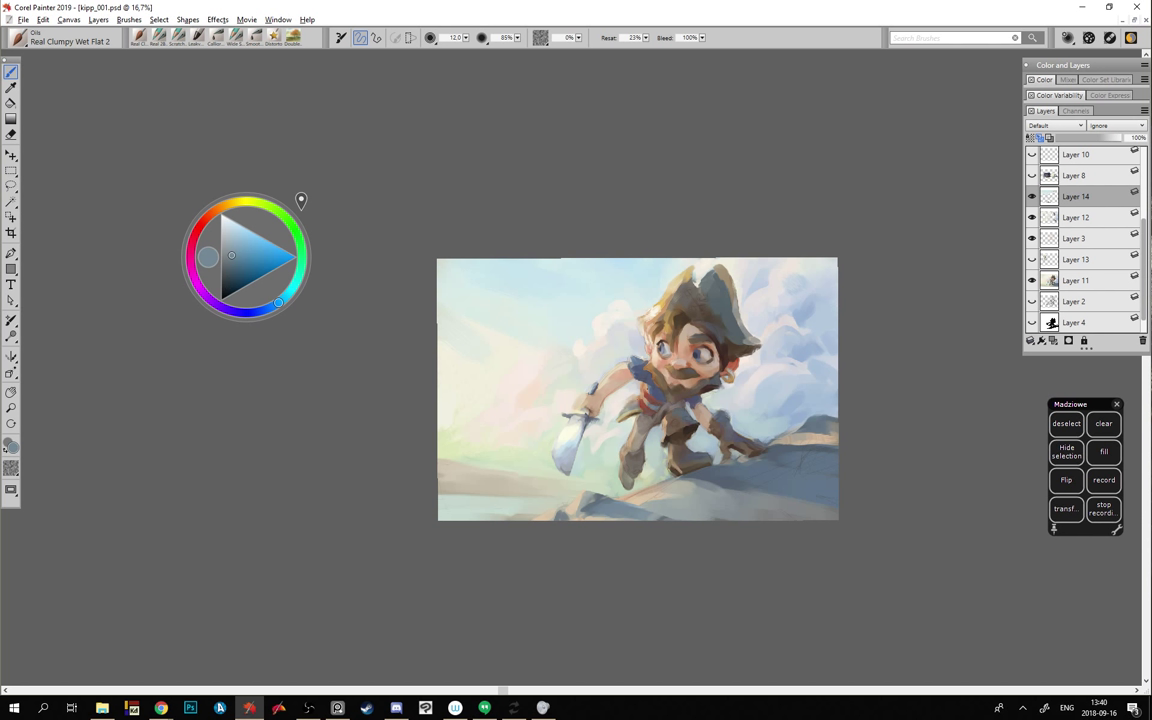
pyautogui.keyDown('alt'); pyautogui.click(636, 368); pyautogui.keyUp('alt')
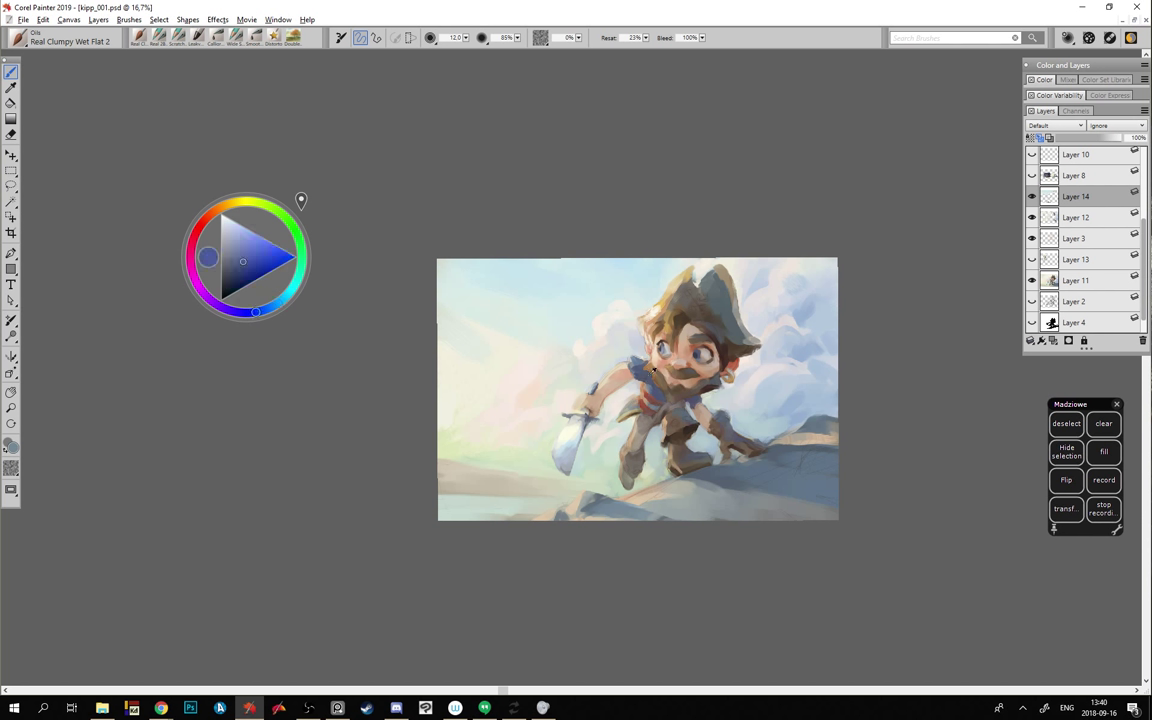
pyautogui.keyDown('alt'); pyautogui.click(643, 376); pyautogui.keyUp('alt')
pyautogui.keyDown('alt'); pyautogui.click(640, 368); pyautogui.keyUp('alt')
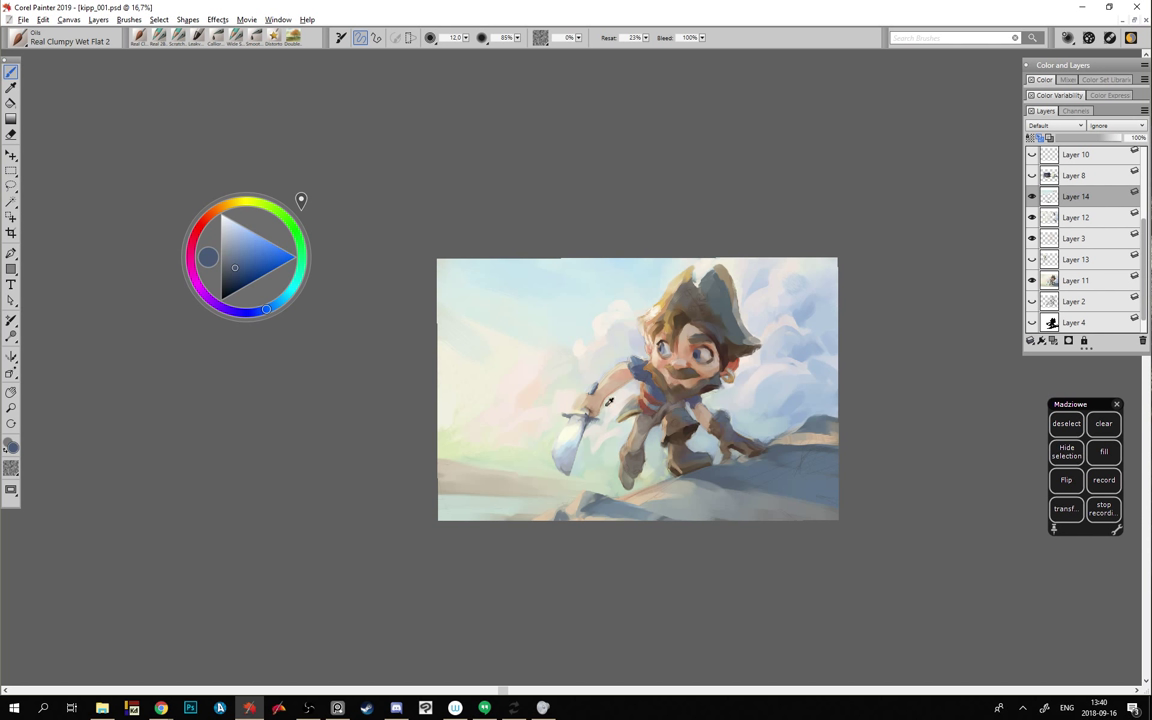
pyautogui.keyDown('alt'); pyautogui.click(620, 370); pyautogui.keyUp('alt')
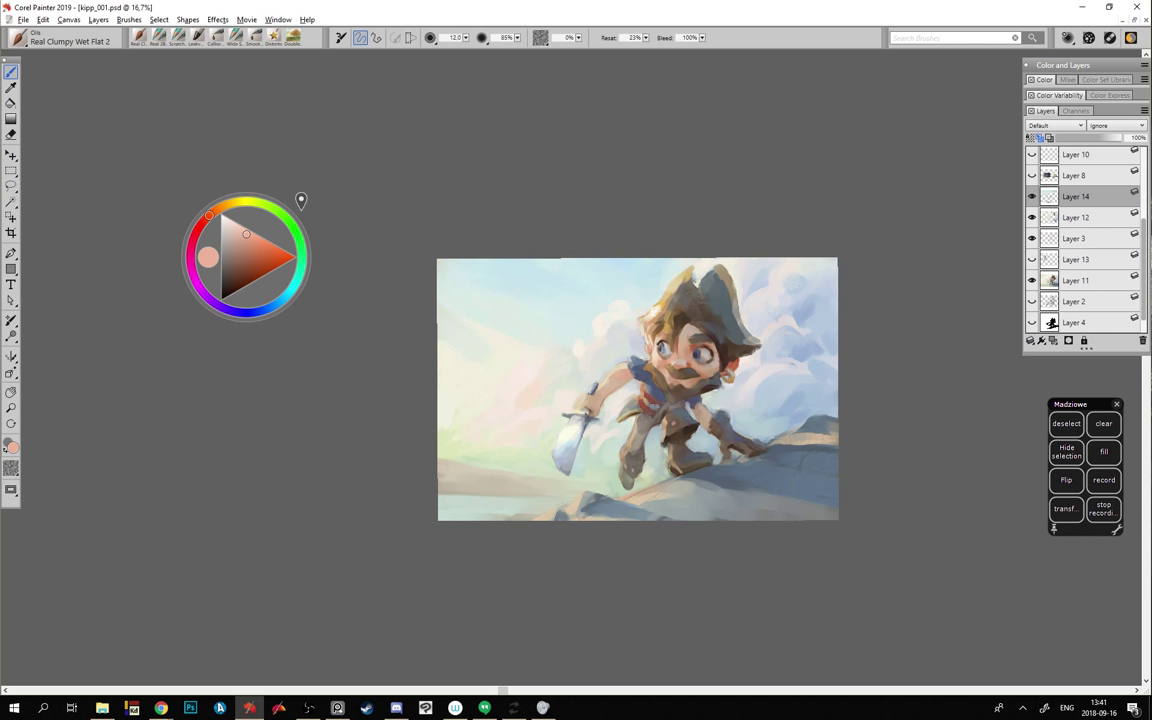
pyautogui.keyDown('alt'); pyautogui.click(650, 408); pyautogui.keyUp('alt')
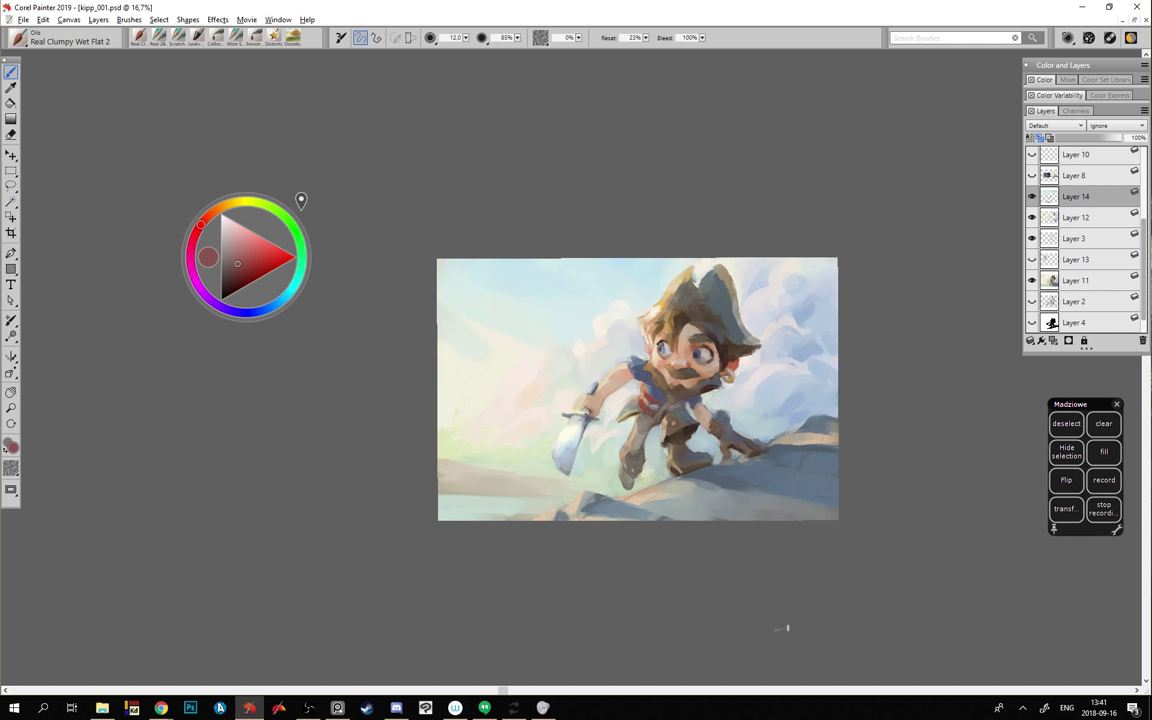
# - Enlarge the brush to about 66 and refine the foreground rocks with sampled pale beige and blue-grey tones
pyautogui.keyDown('alt'); pyautogui.click(617, 449); pyautogui.keyUp('alt')
pyautogui.moveTo(626, 467); pyautogui.dragTo(682, 467)
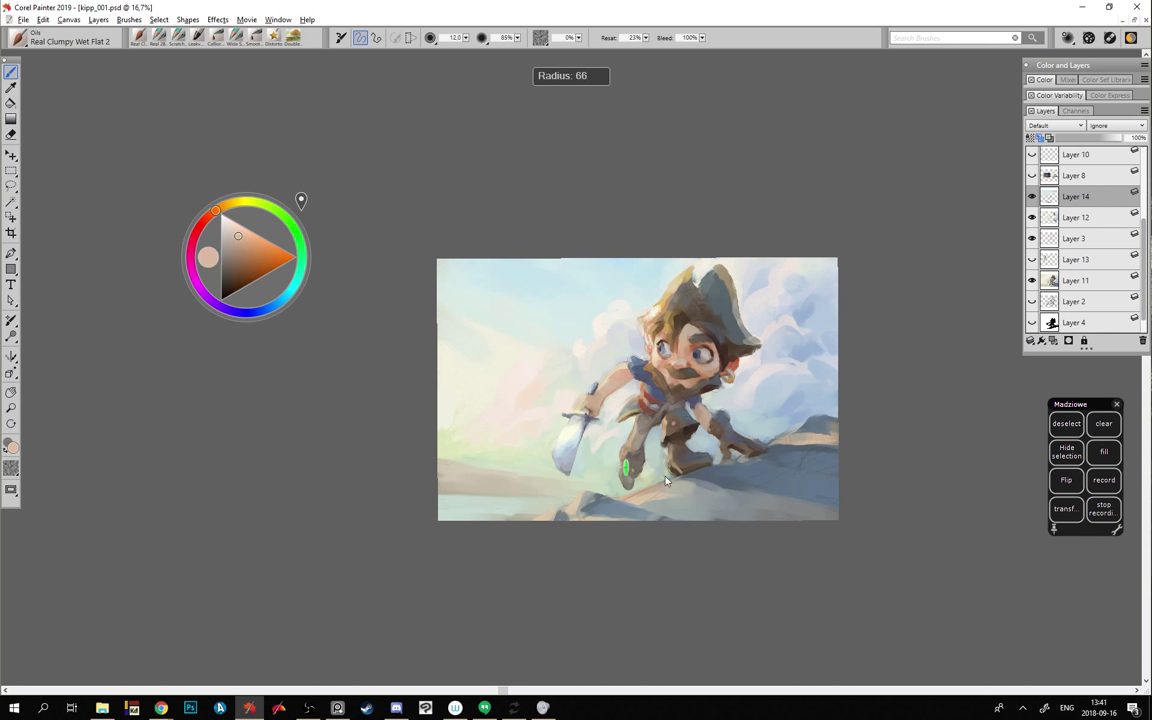
pyautogui.keyDown('alt'); pyautogui.click(649, 505); pyautogui.keyUp('alt')
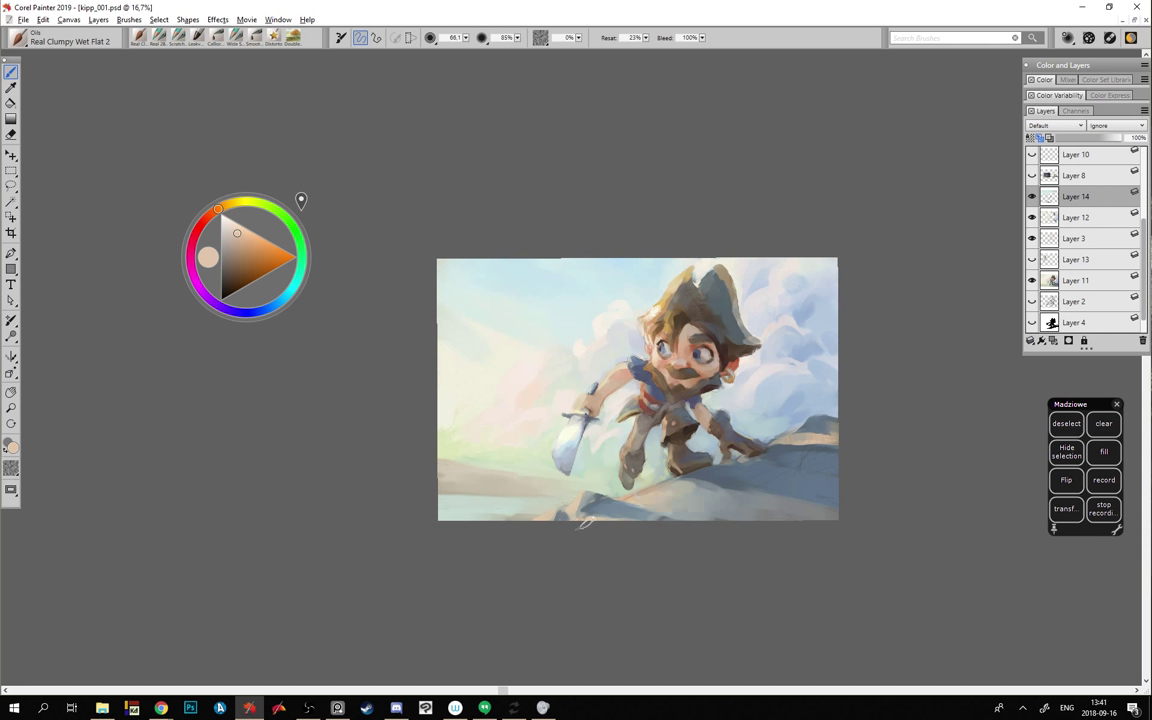
pyautogui.keyDown('alt'); pyautogui.click(818, 434); pyautogui.keyUp('alt')
pyautogui.keyDown('alt'); pyautogui.click(836, 478); pyautogui.keyUp('alt')
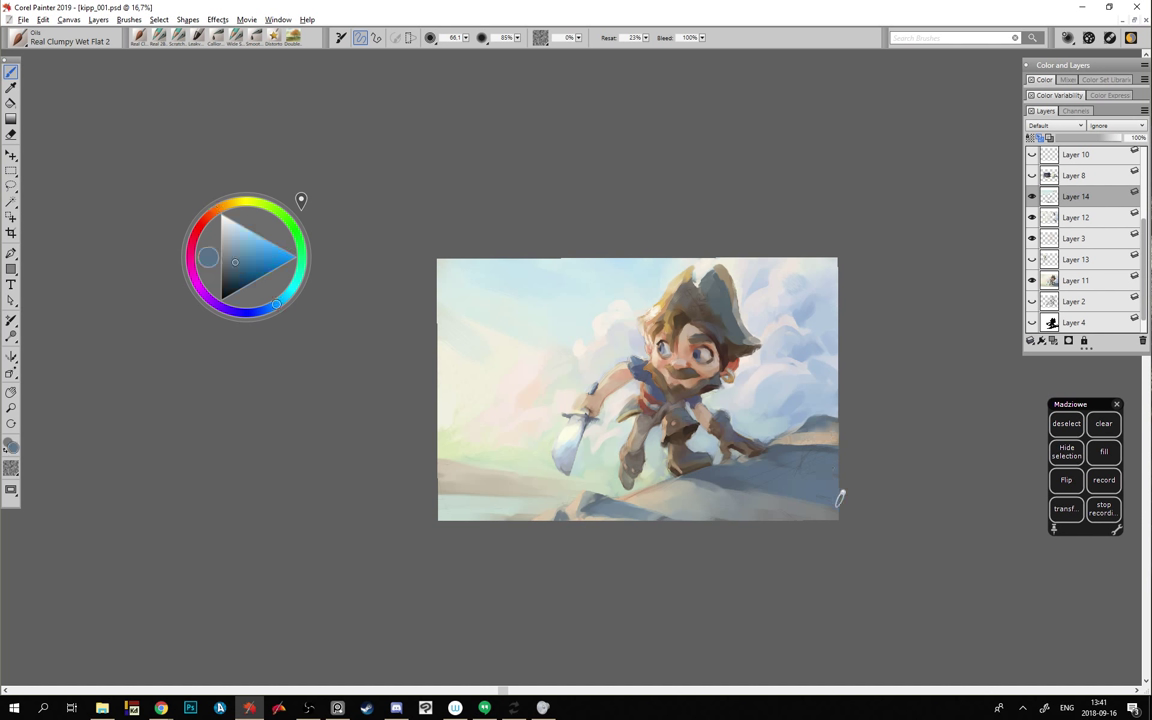
pyautogui.keyDown('alt'); pyautogui.click(819, 421); pyautogui.keyUp('alt')
pyautogui.keyDown('alt'); pyautogui.click(598, 494); pyautogui.keyUp('alt')
pyautogui.keyDown('alt'); pyautogui.click(606, 507); pyautogui.keyUp('alt')
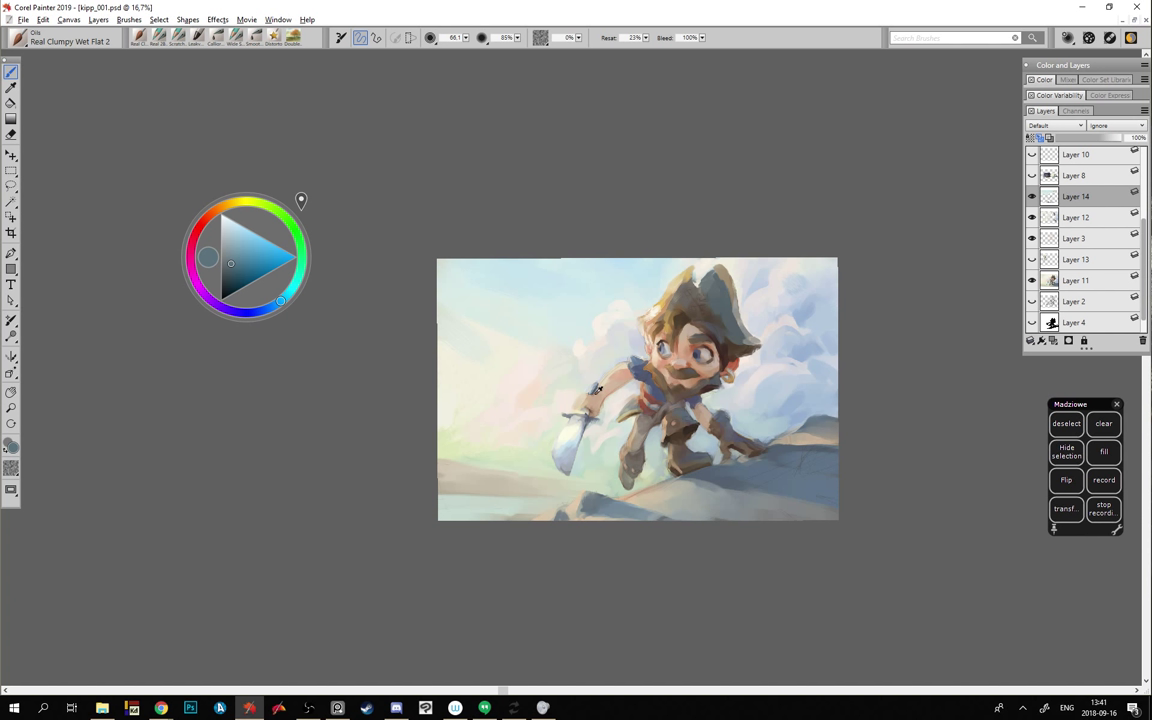
# - Touch up the sword hilt area with sampled pale cream at brush size 40.2, and the collar with dark reddish brown at 16.9
pyautogui.keyDown('alt'); pyautogui.click(596, 391); pyautogui.keyUp('alt')
pyautogui.keyDown('alt'); pyautogui.click(576, 388); pyautogui.keyUp('alt')
pyautogui.moveTo(573, 399); pyautogui.dragTo(580, 399)
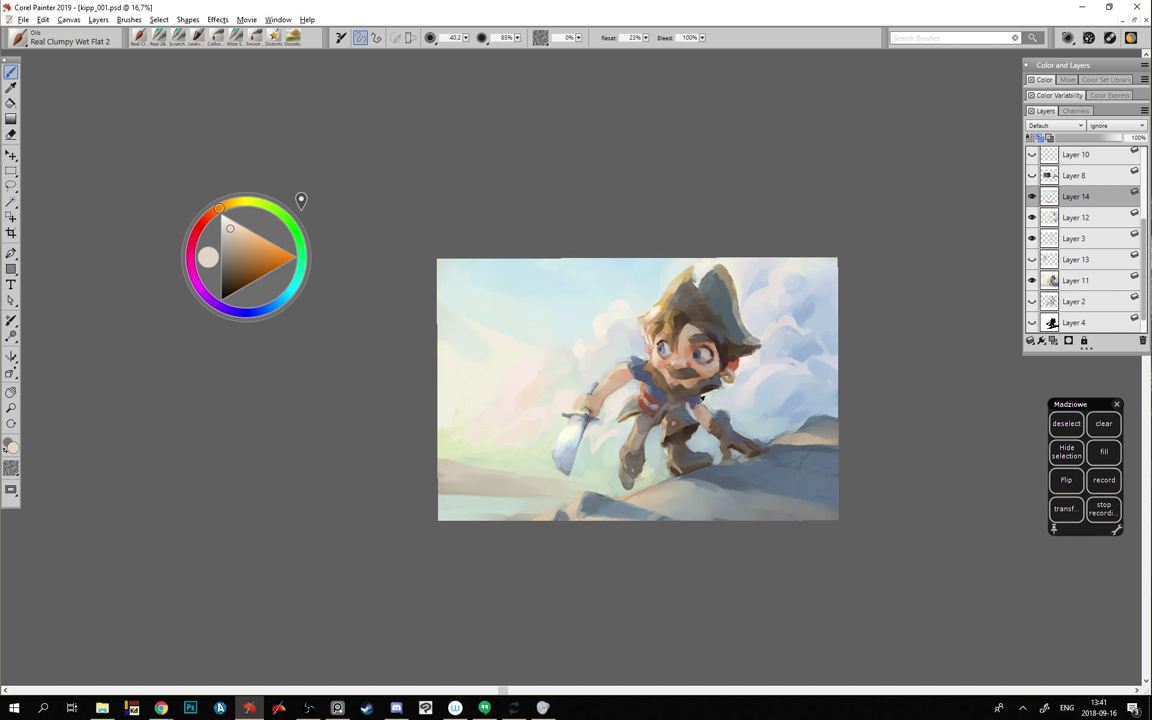
pyautogui.keyDown('alt'); pyautogui.click(630, 358); pyautogui.keyUp('alt')
pyautogui.keyDown('alt'); pyautogui.click(622, 354); pyautogui.keyUp('alt')
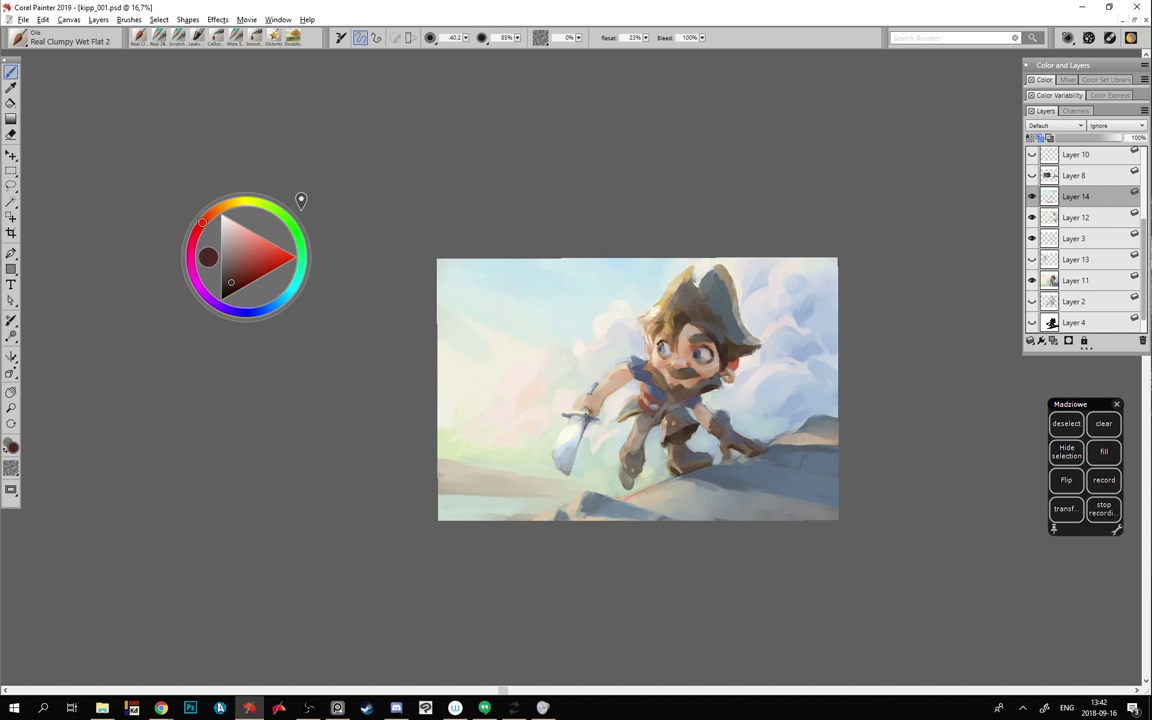
pyautogui.moveTo(697, 394); pyautogui.dragTo(691, 394)
pyautogui.keyDown('alt'); pyautogui.click(637, 348); pyautogui.keyUp('alt')
# - Examine the whole illustration at thumbnail size to judge its overall composition and readability
pyautogui.hotkey('ctrl', '-')
pyautogui.hotkey('ctrl', '-')
pyautogui.hotkey('ctrl', '-')
pyautogui.hotkey('ctrl', '-')
pyautogui.hotkey('ctrl', '-')
pyautogui.hotkey('ctrl', '-')
pyautogui.hotkey('ctrl', '-')
pyautogui.hotkey('ctrl', '-')
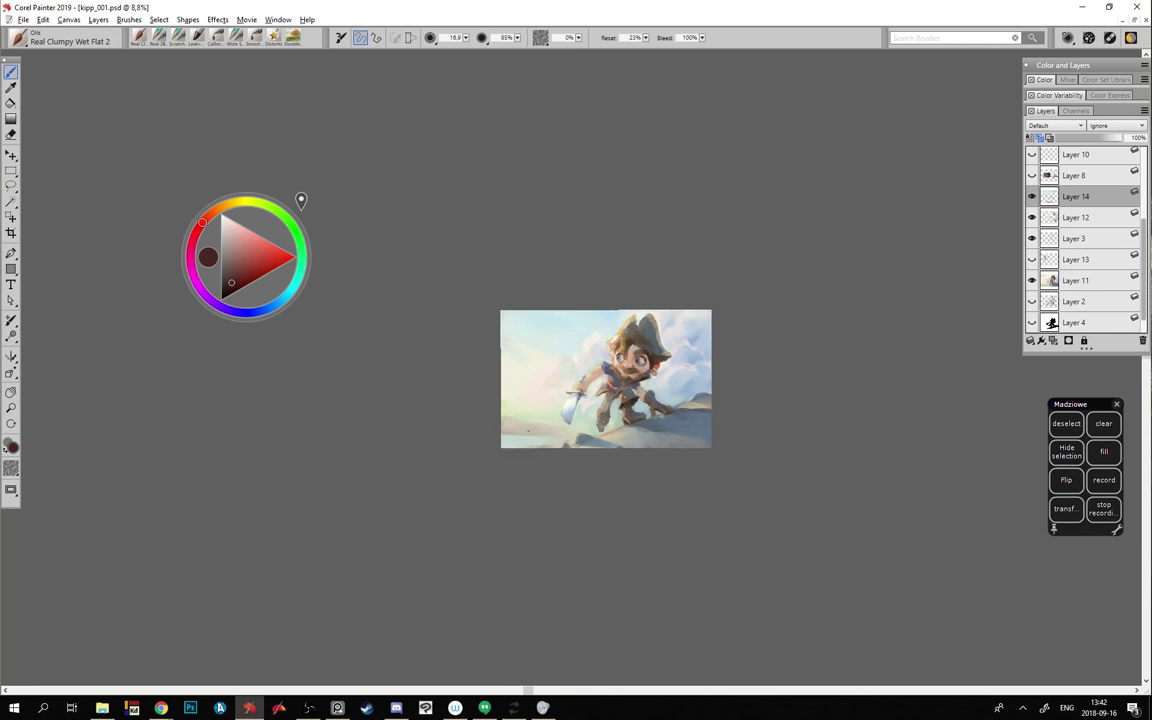
pyautogui.hotkey('ctrl', '-')
pyautogui.hotkey('ctrl', '-')
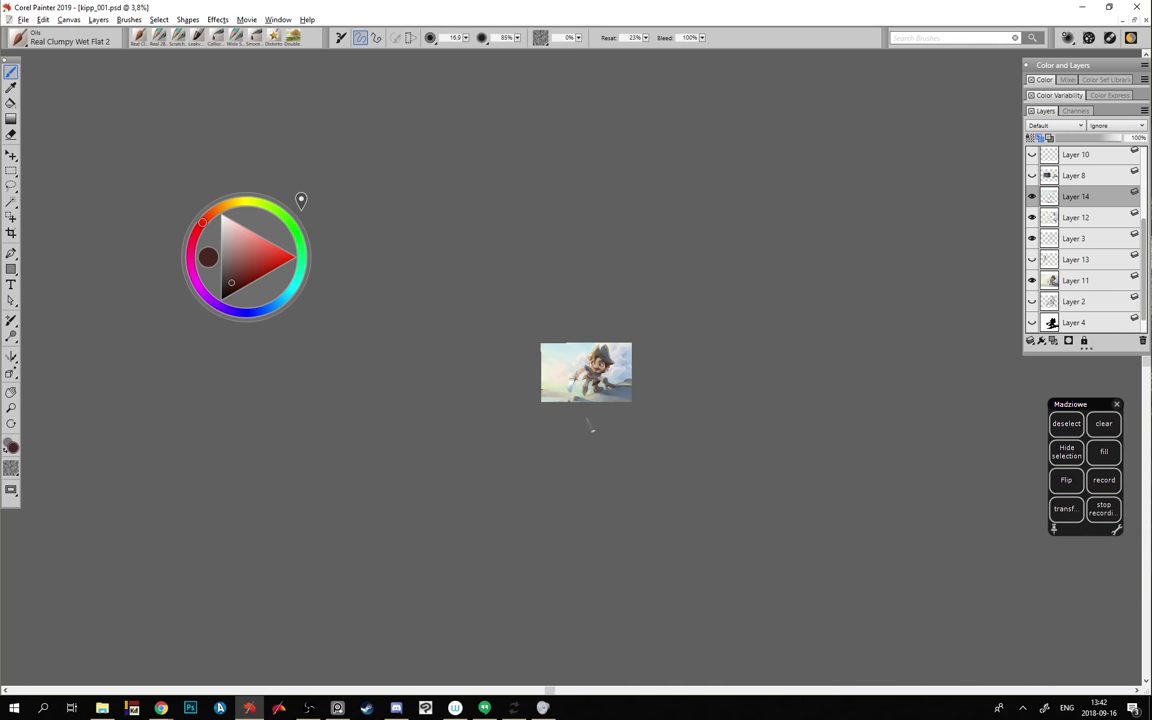
pyautogui.hotkey('ctrl', '+')
pyautogui.hotkey('ctrl', '+')
pyautogui.hotkey('ctrl', '+')
pyautogui.hotkey('ctrl', '+')
pyautogui.hotkey('ctrl', '+')
pyautogui.hotkey('ctrl', '+')
pyautogui.hotkey('ctrl', '+')
pyautogui.hotkey('ctrl', '+')
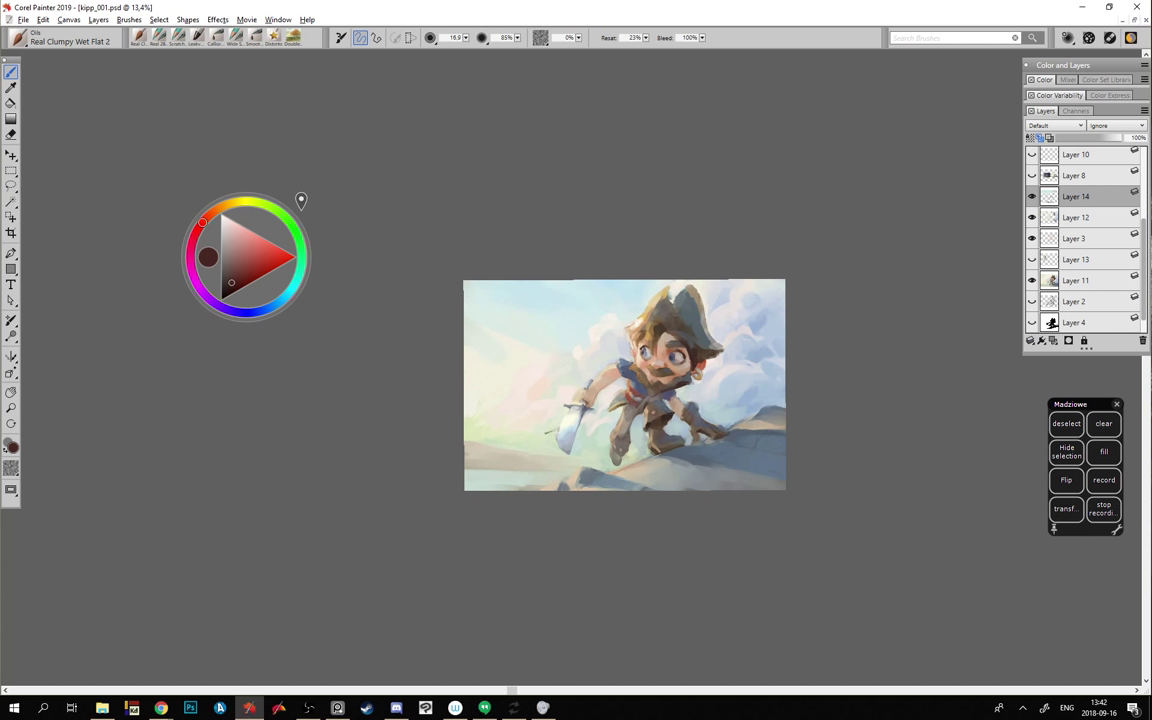
# - Refine the rock slope around the pirate's planted hand with sampled beige and blue-grey, enlarging the brush to 70.8 for the shaded ground
pyautogui.moveTo(719, 441); pyautogui.dragTo(618, 455)
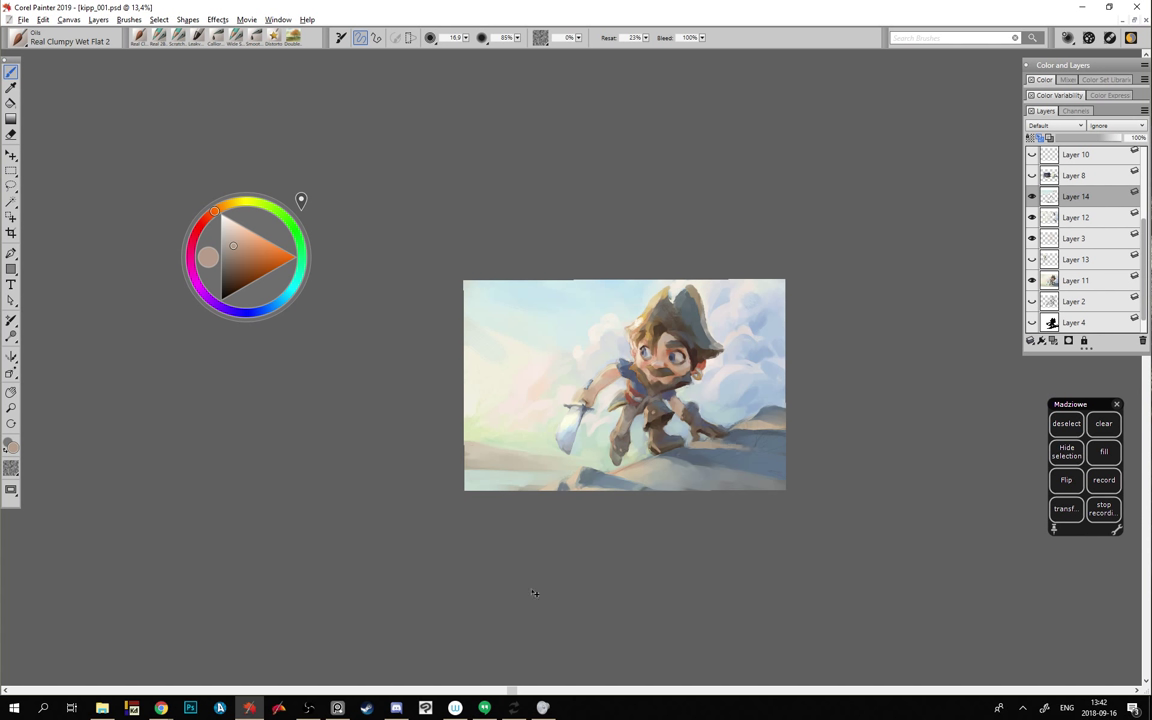
pyautogui.keyDown('alt'); pyautogui.click(703, 442); pyautogui.keyUp('alt')
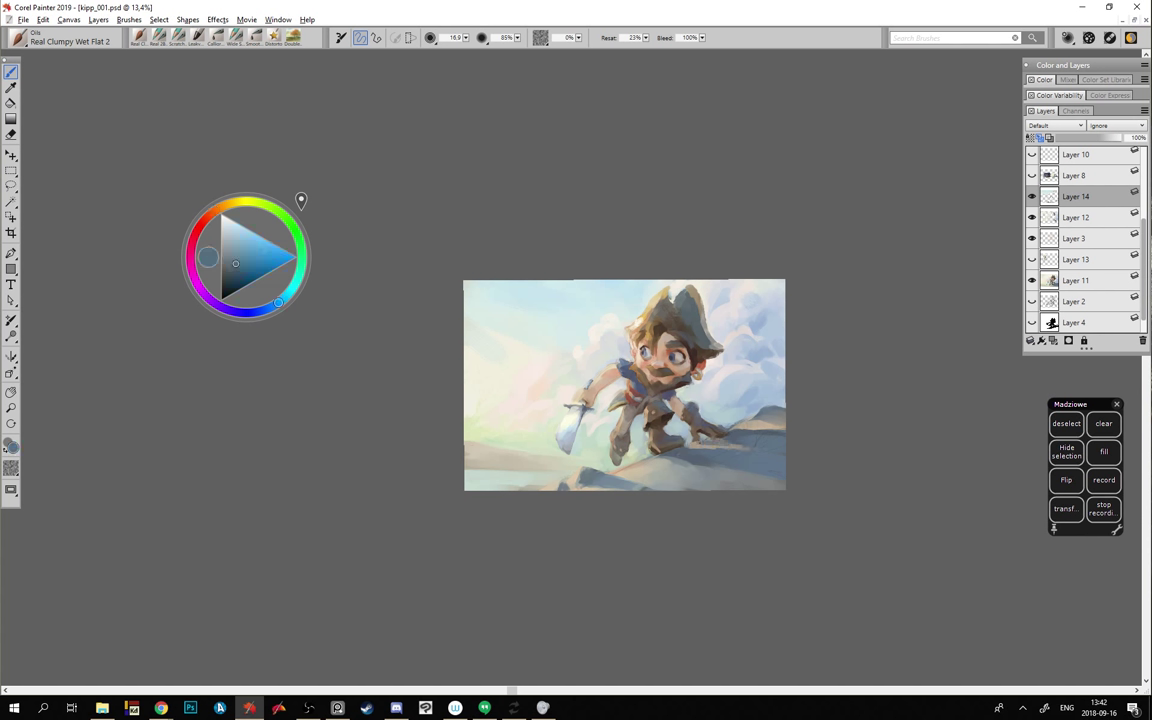
pyautogui.keyDown('alt'); pyautogui.click(702, 440); pyautogui.keyUp('alt')
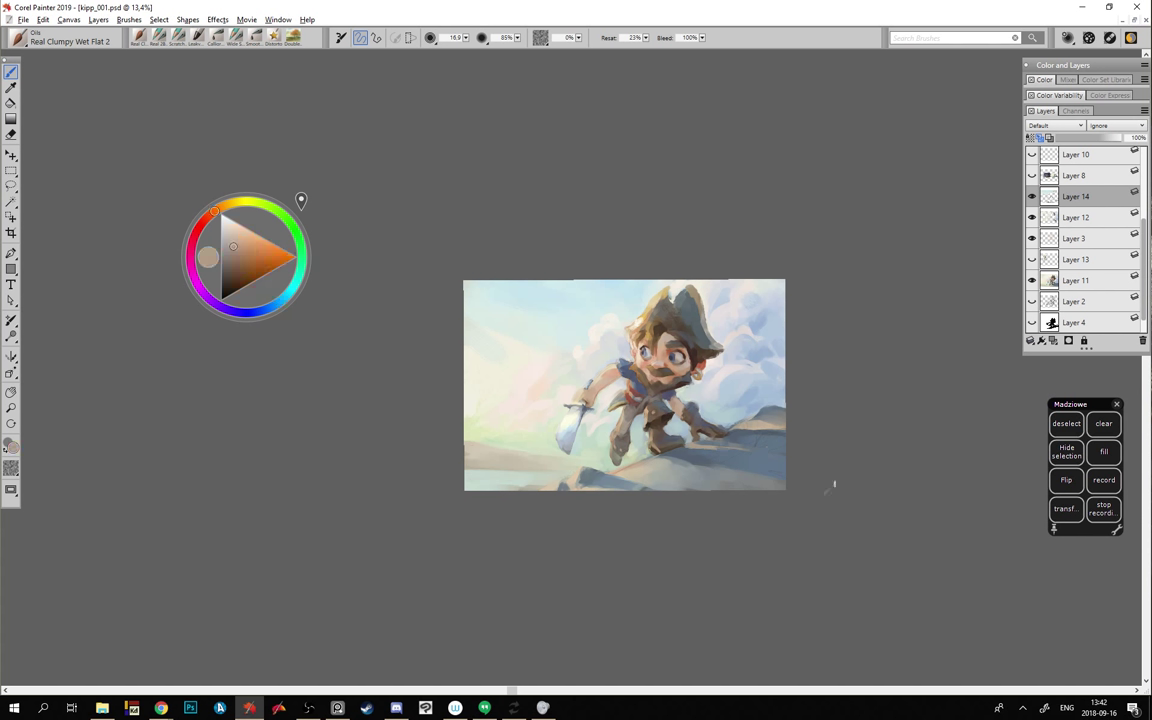
pyautogui.keyDown('alt'); pyautogui.click(629, 420); pyautogui.keyUp('alt')
pyautogui.keyDown('alt'); pyautogui.click(713, 465); pyautogui.keyUp('alt')
pyautogui.moveTo(704, 478)
pyautogui.mouseDown()
pyautogui.moveTo(691, 475)
pyautogui.moveTo(778, 481)
pyautogui.mouseUp()
pyautogui.keyDown('alt'); pyautogui.click(746, 472); pyautogui.keyUp('alt')
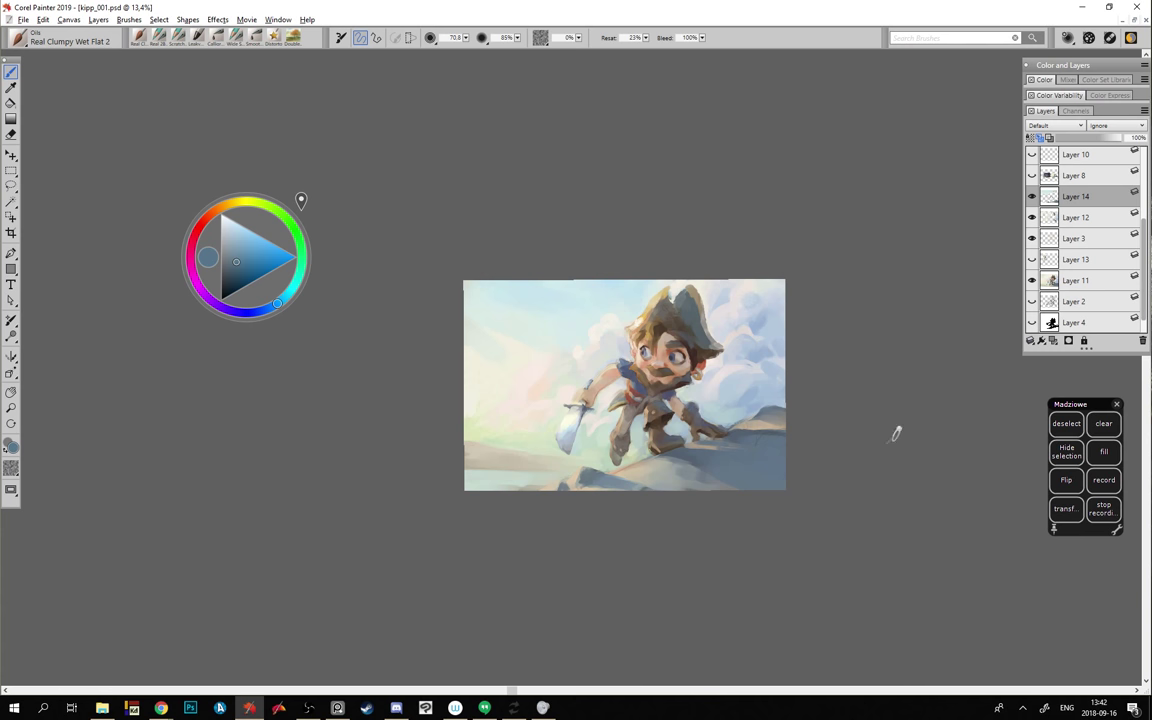
# - Reduce the brush size to 22.4 and reshape the sword arm's shoulder and sleeve with sampled cream and blue tones
pyautogui.scroll(2, 572, 366)
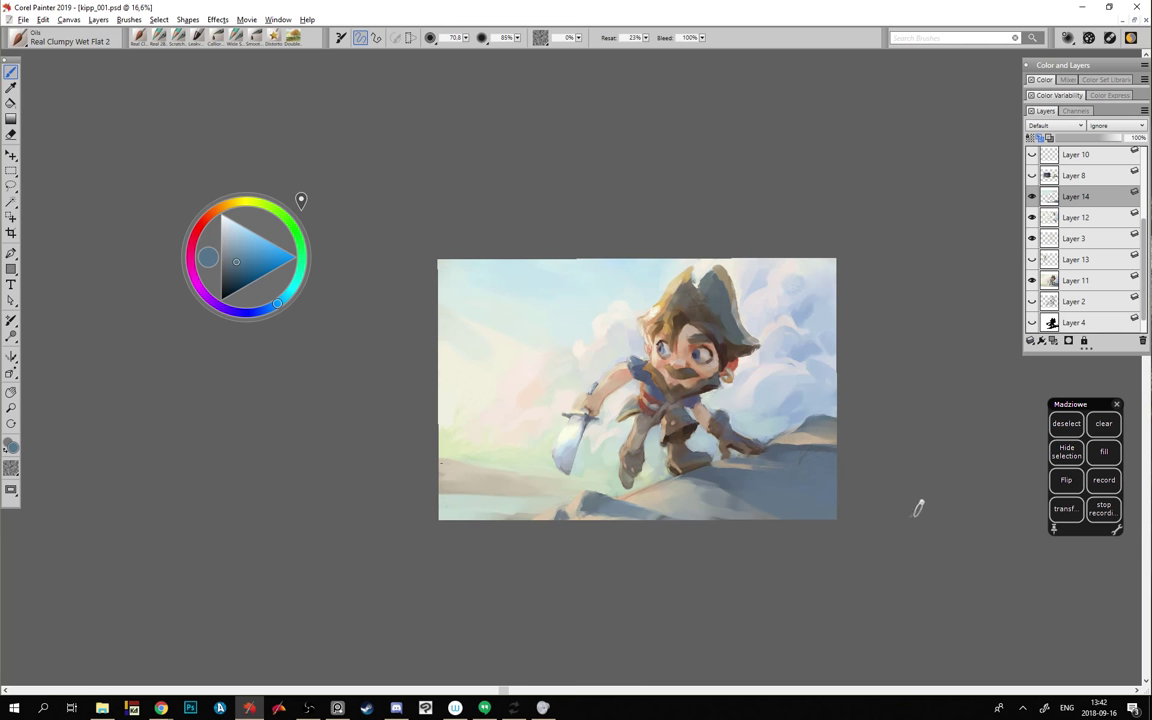
pyautogui.scroll(-1, 897, 372)
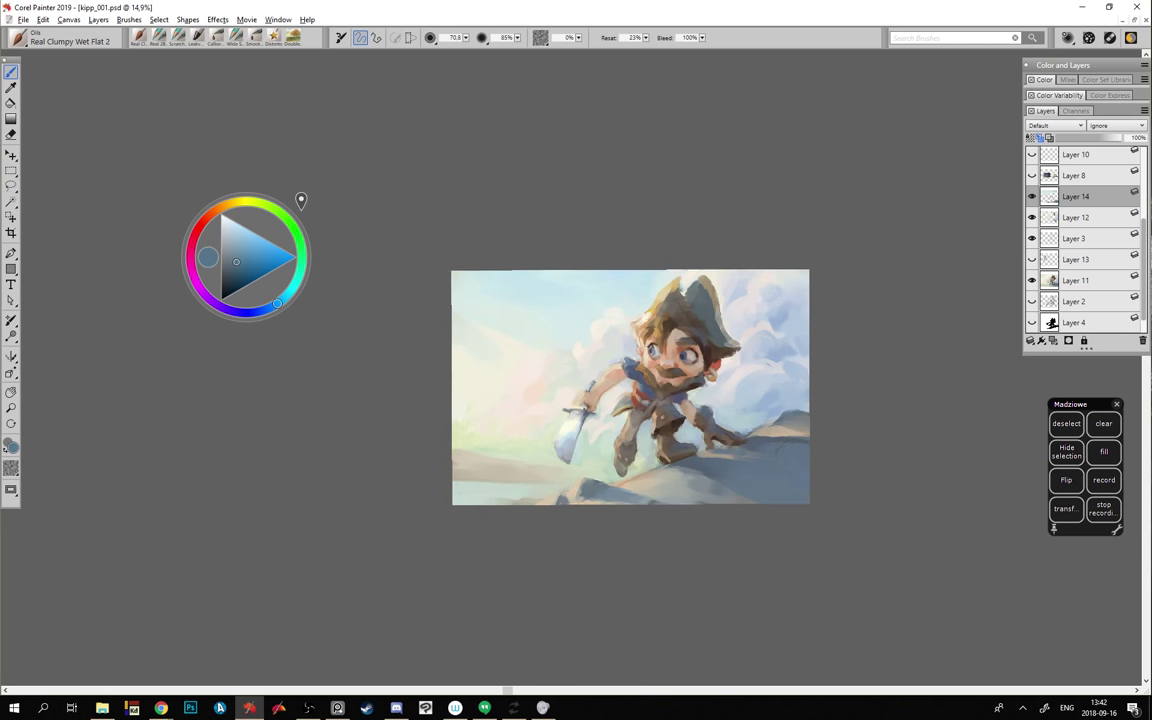
pyautogui.scroll(1, 897, 358)
pyautogui.scroll(1, 567, 378)
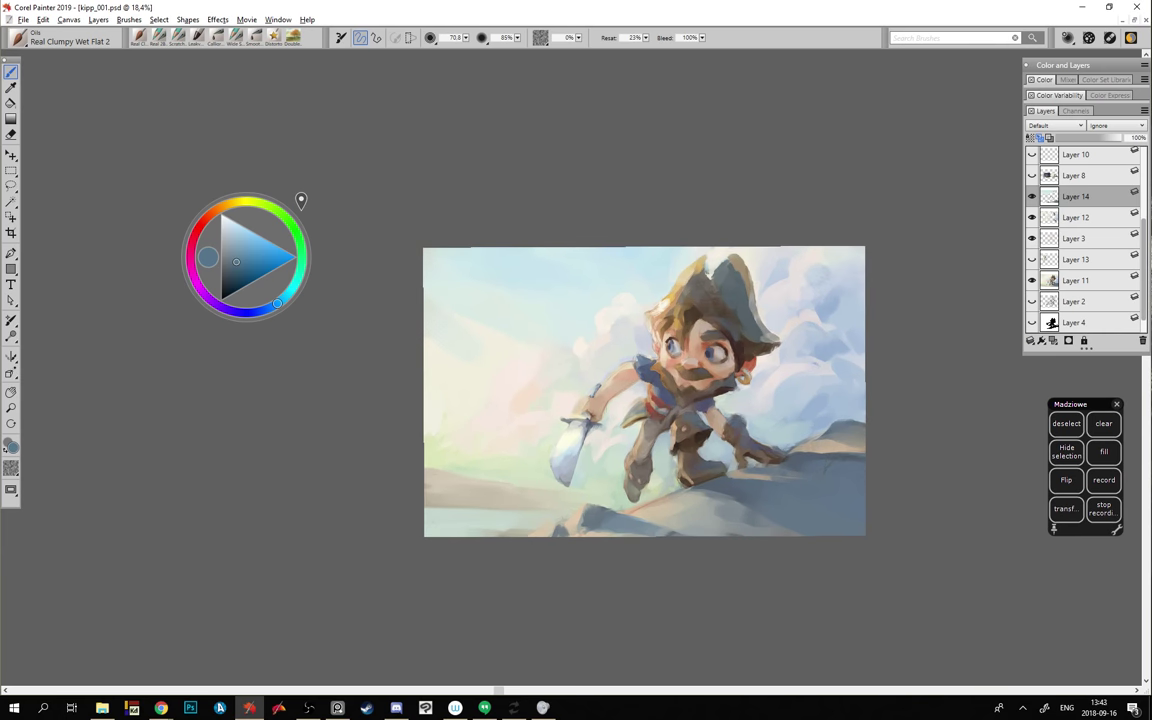
pyautogui.moveTo(486, 419); pyautogui.dragTo(491, 419)
pyautogui.keyDown('alt'); pyautogui.click(627, 367); pyautogui.keyUp('alt')
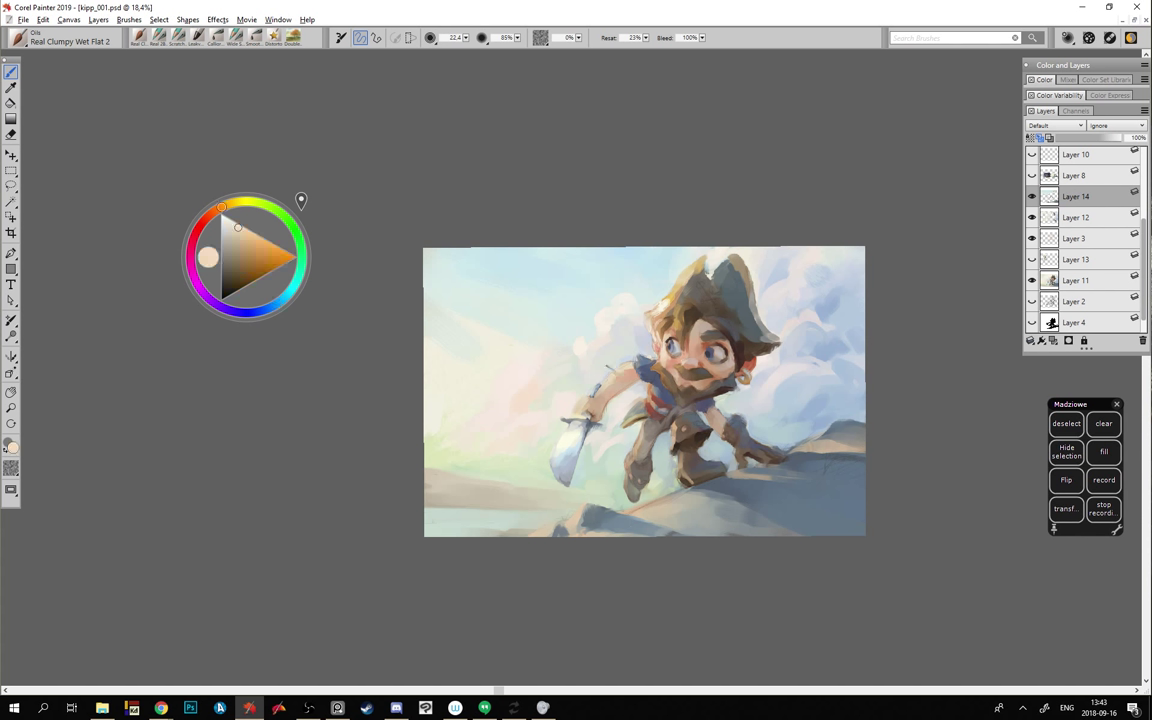
pyautogui.keyDown('alt'); pyautogui.click(631, 360); pyautogui.keyUp('alt')
pyautogui.keyDown('alt'); pyautogui.click(631, 360); pyautogui.keyUp('alt')
pyautogui.keyDown('alt'); pyautogui.click(567, 316); pyautogui.keyUp('alt')
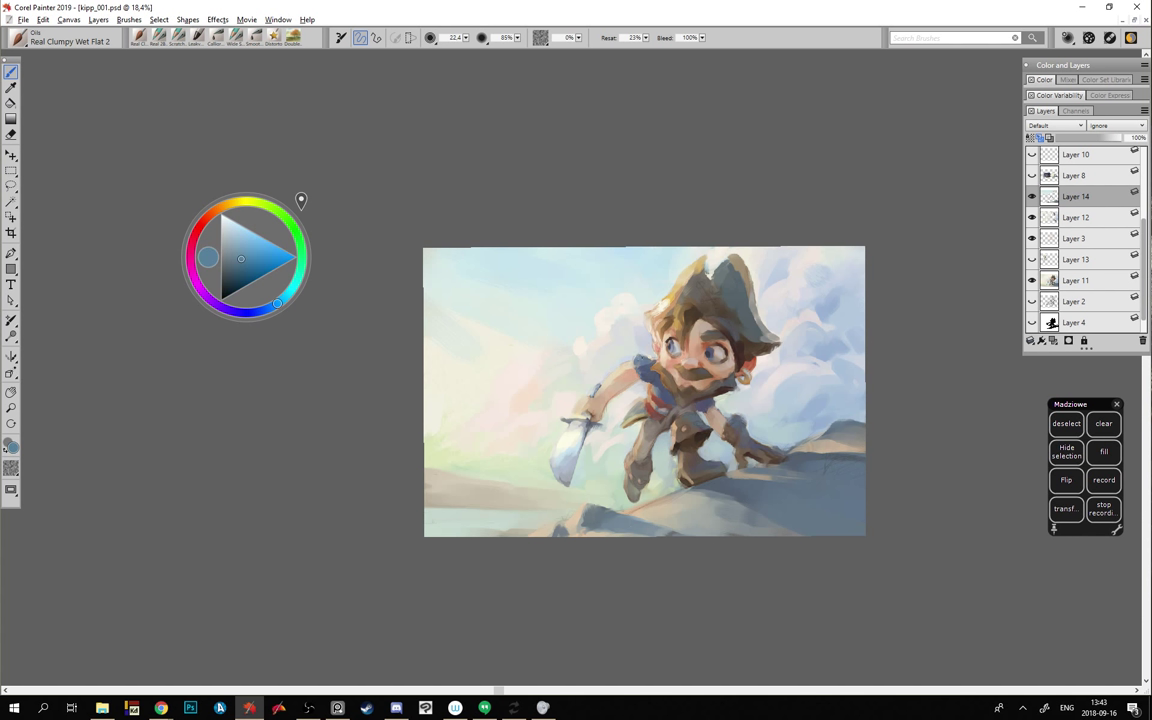
pyautogui.keyDown('alt'); pyautogui.click(651, 362); pyautogui.keyUp('alt')
pyautogui.keyDown('alt'); pyautogui.click(648, 358); pyautogui.keyUp('alt')
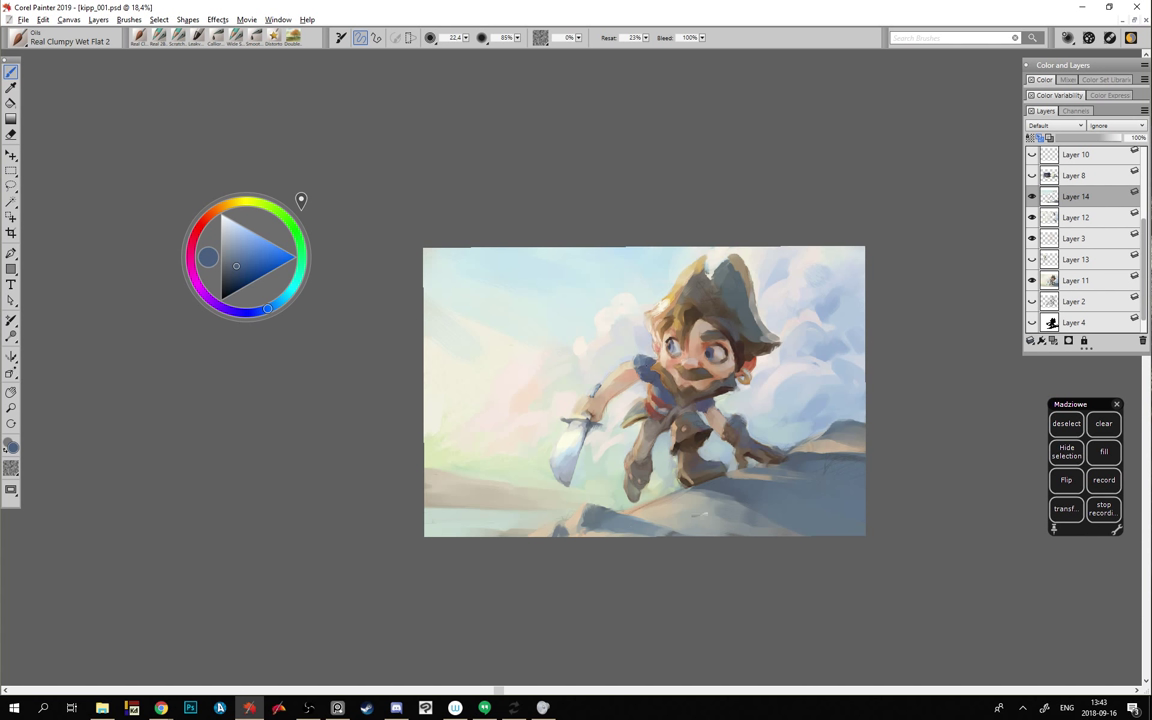
# - Deepen the shaded parts of the blue sleeve and shirt with sampled blue and a dark desaturated blue
pyautogui.keyDown('alt'); pyautogui.click(634, 370); pyautogui.keyUp('alt')
pyautogui.keyDown('alt'); pyautogui.click(648, 368); pyautogui.keyUp('alt')
pyautogui.keyDown('alt'); pyautogui.click(657, 378); pyautogui.keyUp('alt')
pyautogui.click(227, 276)
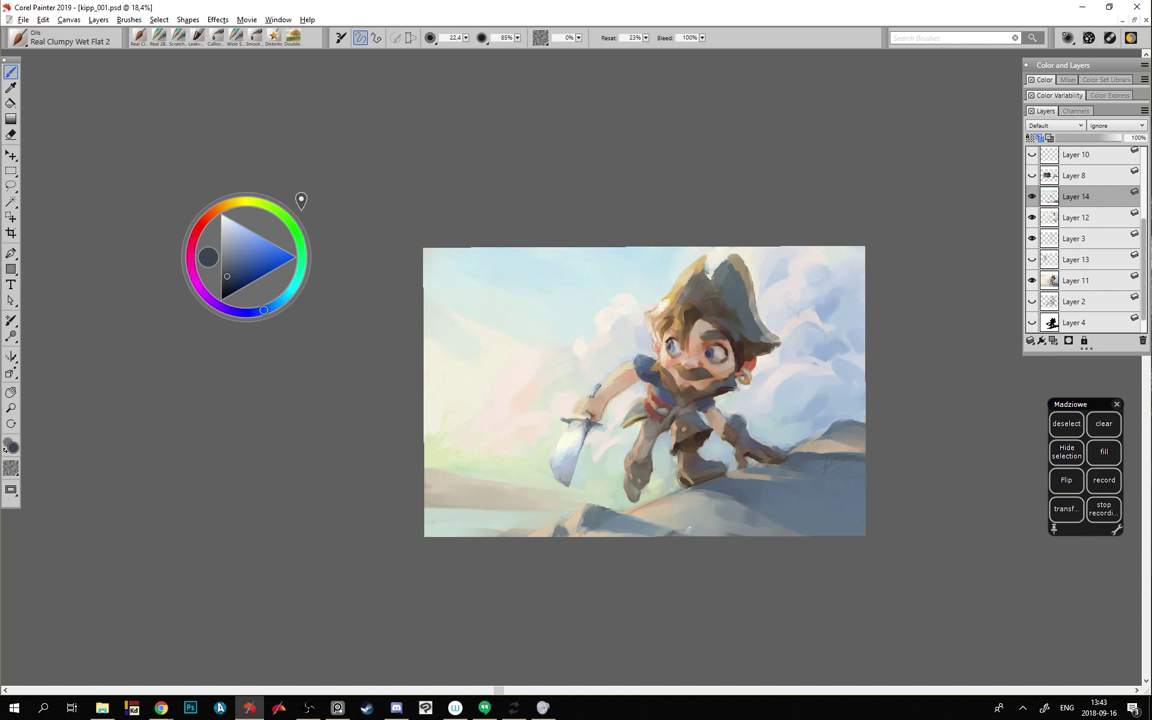
# - Touch up the pirate's hat and the clothing at the waist with sampled tan and a muted reddish brown
pyautogui.keyDown('alt'); pyautogui.click(674, 265); pyautogui.keyUp('alt')
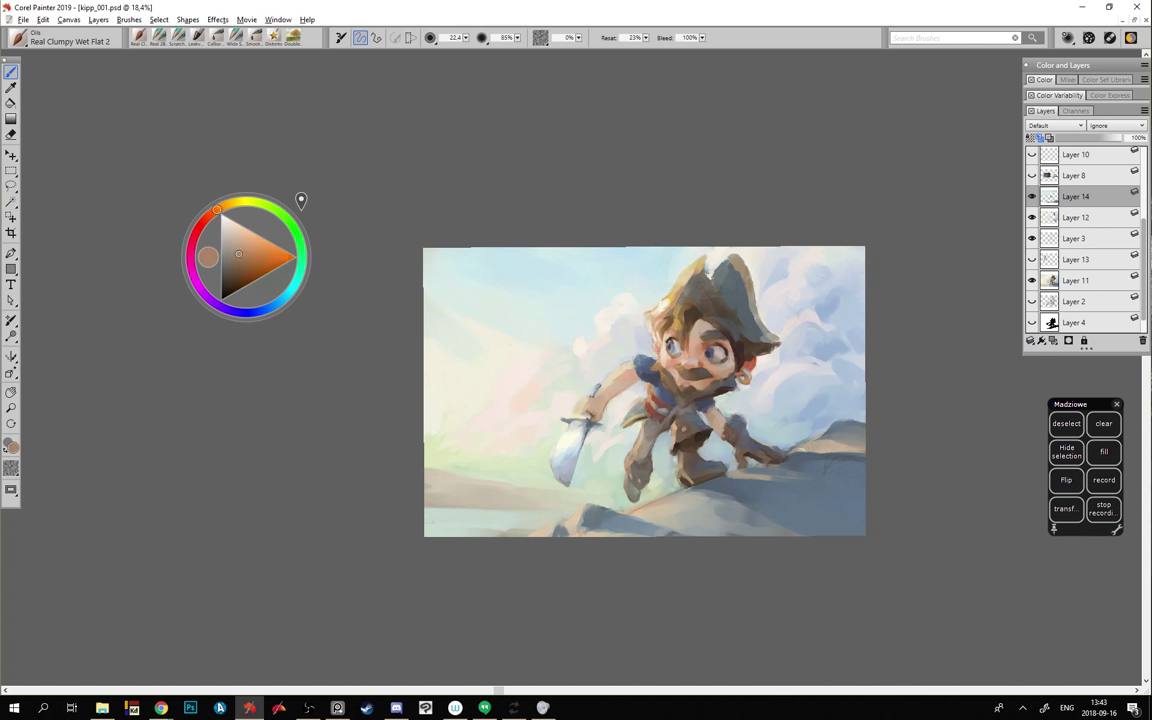
pyautogui.keyDown('alt'); pyautogui.click(658, 260); pyautogui.keyUp('alt')
pyautogui.click(228, 246)
pyautogui.keyDown('alt'); pyautogui.click(660, 425); pyautogui.keyUp('alt')
pyautogui.click(228, 270)
pyautogui.moveTo(190, 230); pyautogui.dragTo(206, 218)
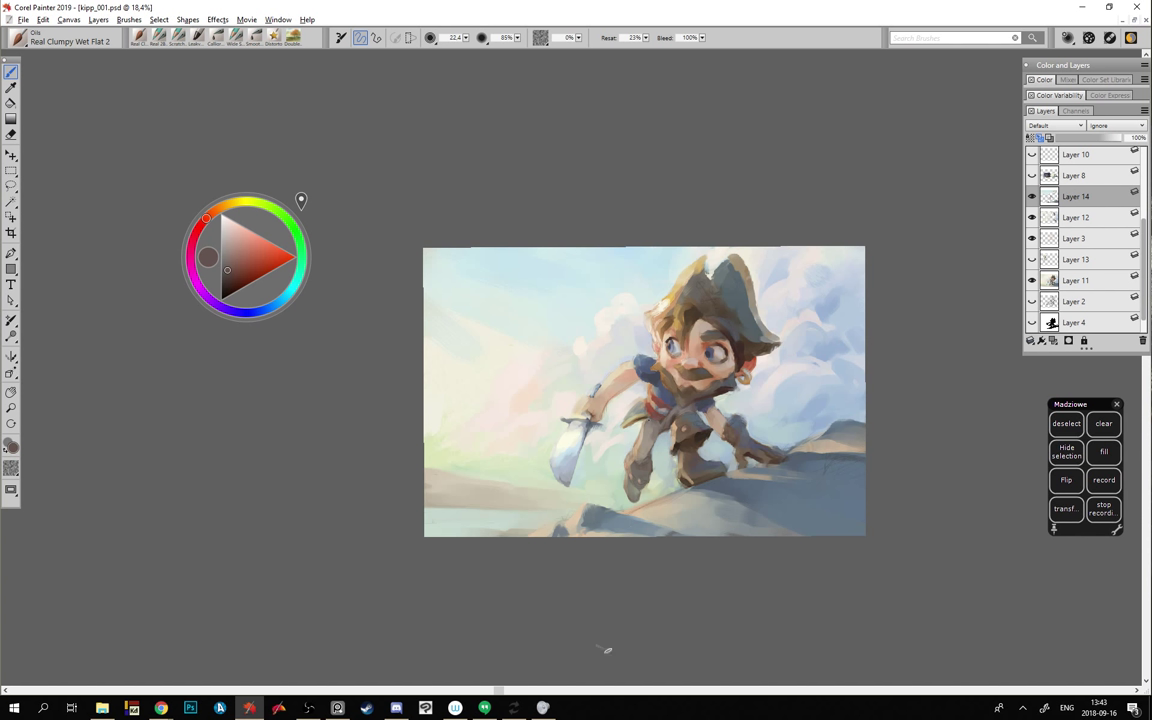
# - Block in a small skull on the front of the hat with sampled off-white and reduce the brush size to 15.4
pyautogui.keyDown('alt'); pyautogui.click(708, 267); pyautogui.keyUp('alt')
pyautogui.moveTo(714, 285); pyautogui.dragTo(716, 291)
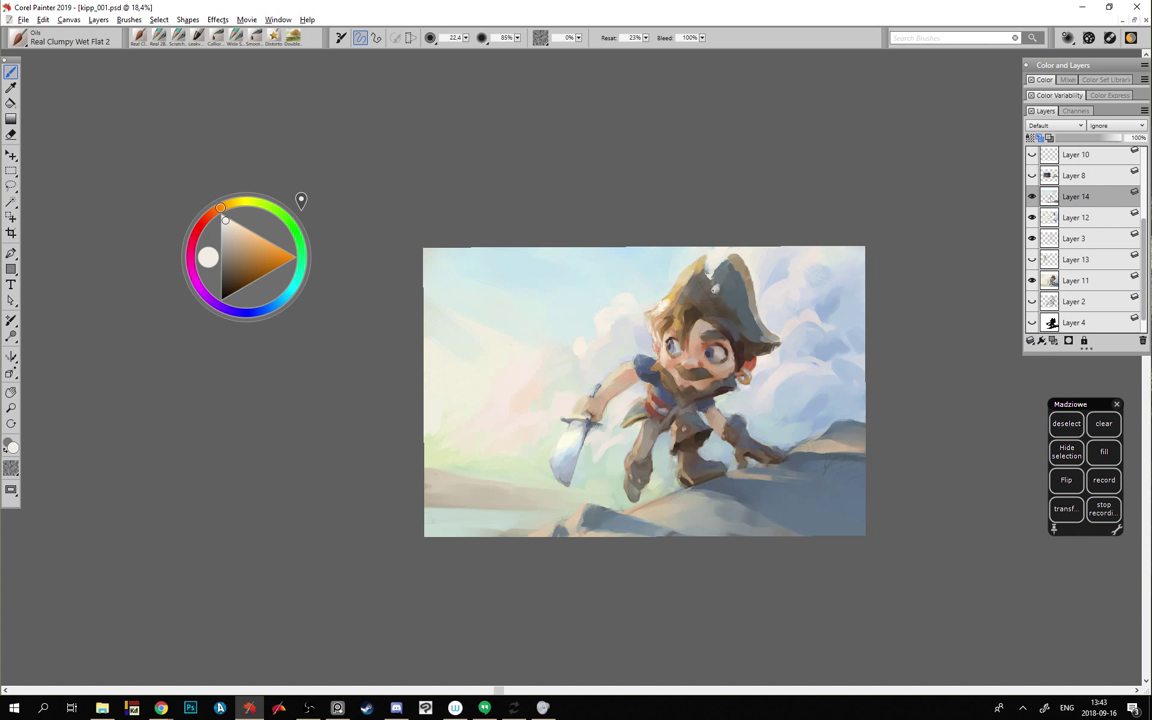
pyautogui.keyDown('alt'); pyautogui.click(716, 287); pyautogui.keyUp('alt')
pyautogui.keyDown('ctrl'); pyautogui.keyDown('alt'); pyautogui.moveTo(700, 295); pyautogui.dragTo(704, 297); pyautogui.keyUp('alt'); pyautogui.keyUp('ctrl')
# - Refine the sword hilt and the hand gripping it with sampled pale grey-green, salmon, brown and light peach tones
pyautogui.keyDown('alt'); pyautogui.click(549, 372); pyautogui.keyUp('alt')
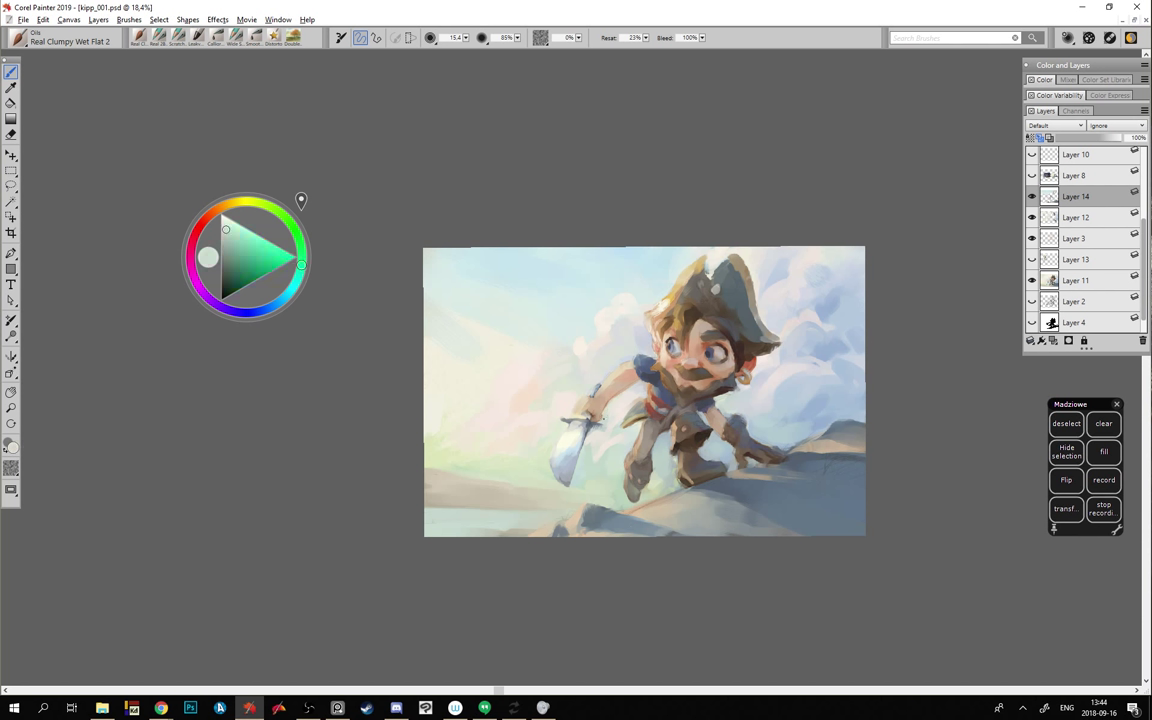
pyautogui.keyDown('alt'); pyautogui.click(543, 366); pyautogui.keyUp('alt')
pyautogui.keyDown('alt'); pyautogui.click(541, 366); pyautogui.keyUp('alt')
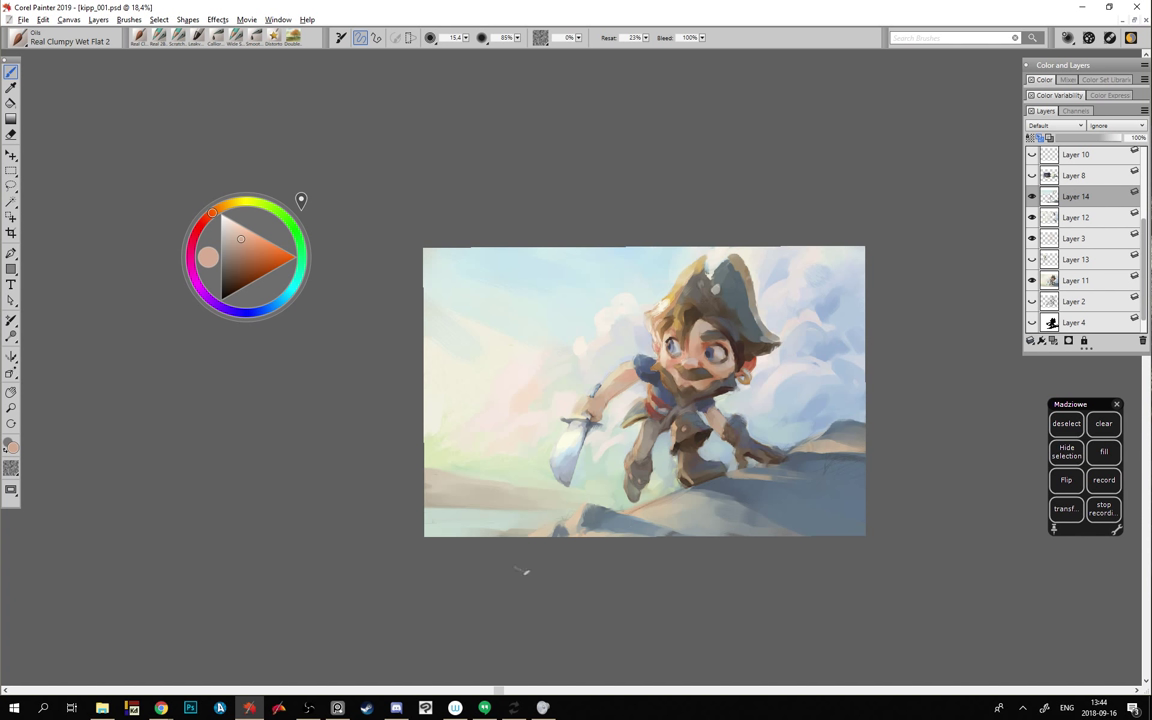
pyautogui.keyDown('alt'); pyautogui.click(527, 375); pyautogui.keyUp('alt')
pyautogui.keyDown('alt'); pyautogui.click(532, 371); pyautogui.keyUp('alt')
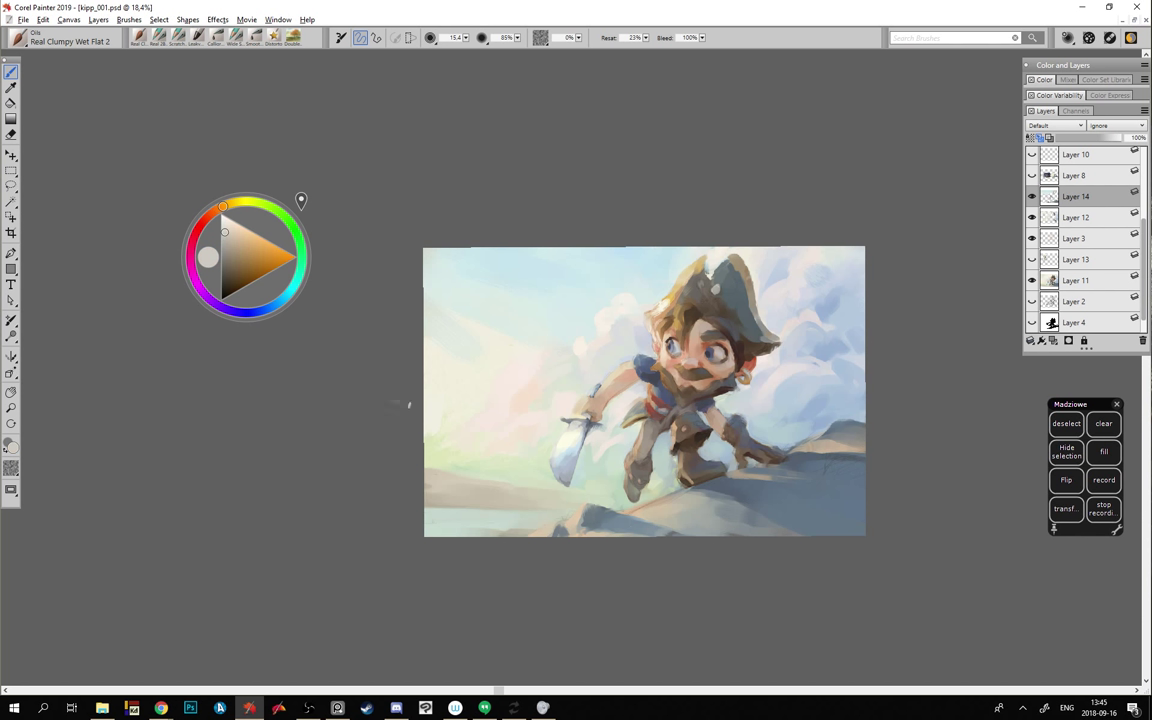
pyautogui.keyDown('alt'); pyautogui.click(532, 369); pyautogui.keyUp('alt')
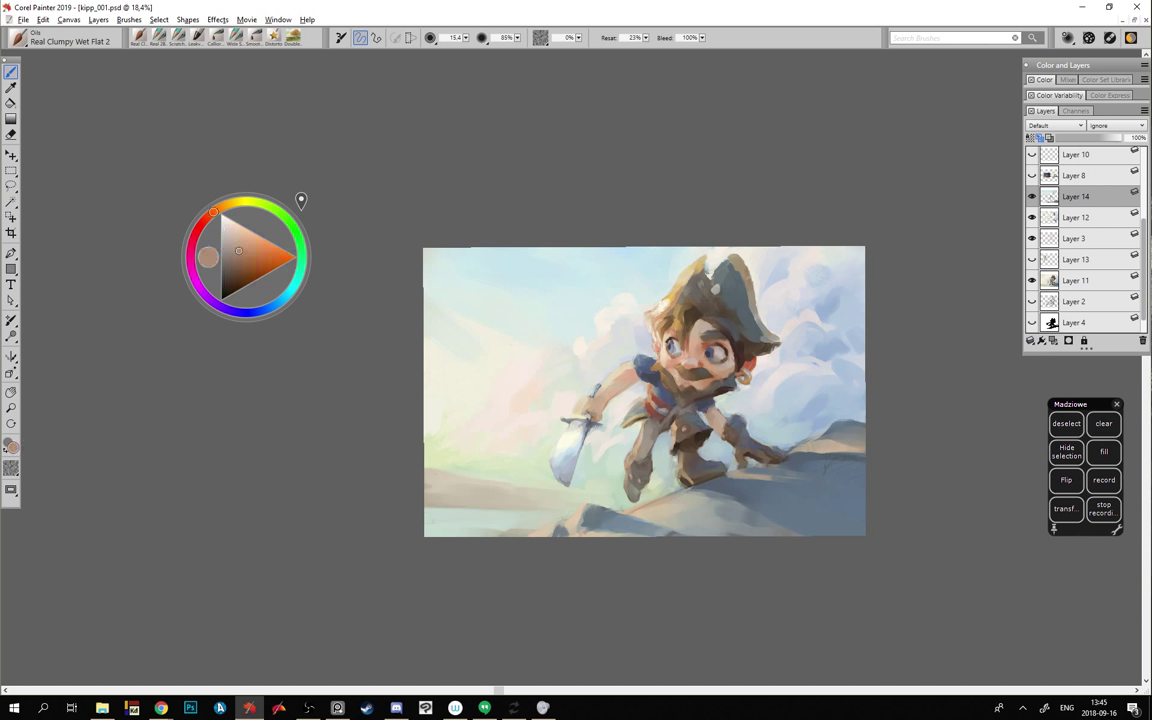
pyautogui.keyDown('alt'); pyautogui.click(518, 374); pyautogui.keyUp('alt')
pyautogui.keyDown('alt'); pyautogui.click(535, 363); pyautogui.keyUp('alt')
pyautogui.keyDown('alt'); pyautogui.click(522, 366); pyautogui.keyUp('alt')
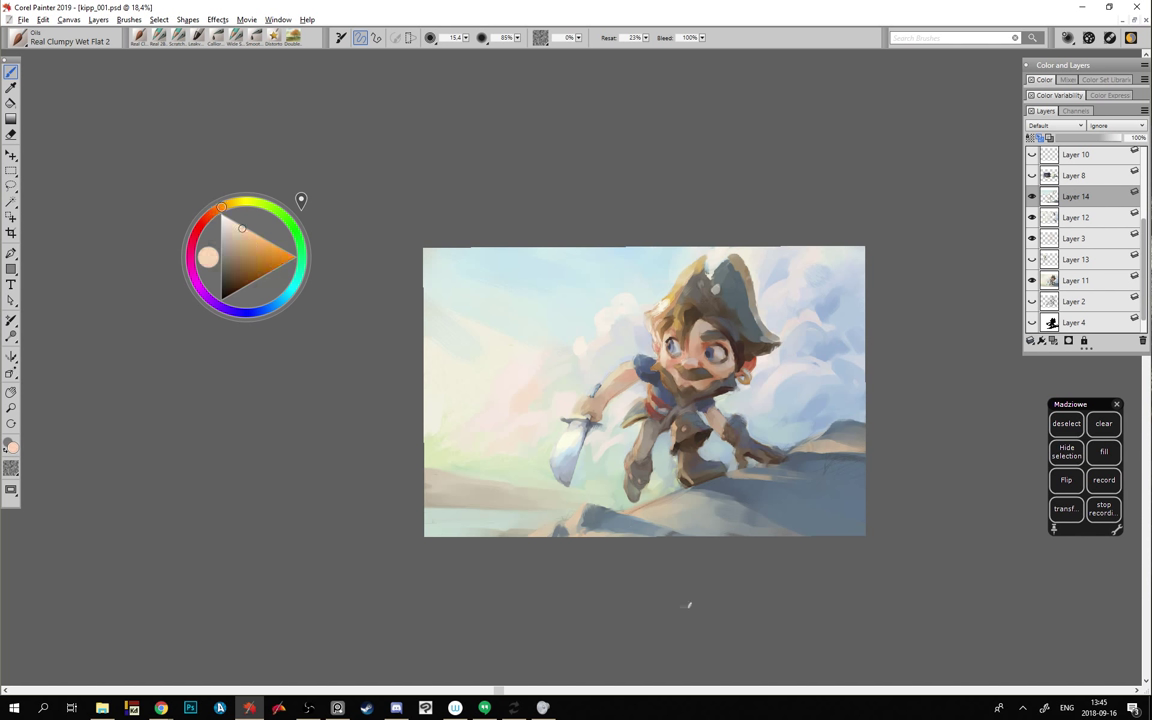
# - Paint crossbones beneath the skull on the hat in off-white and define the emblem's edges with sampled dark brown
pyautogui.keyDown('alt'); pyautogui.click(716, 287); pyautogui.keyUp('alt')
pyautogui.keyDown('alt'); pyautogui.click(716, 308); pyautogui.keyUp('alt')
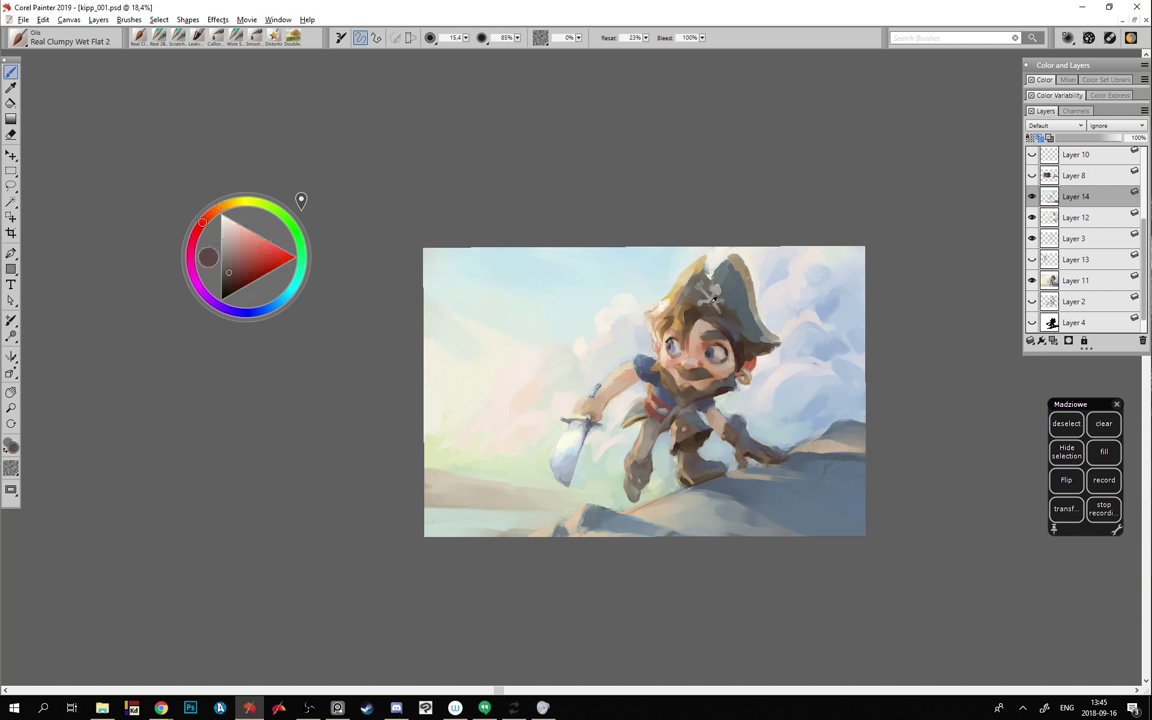
pyautogui.keyDown('alt'); pyautogui.click(709, 295); pyautogui.keyUp('alt')
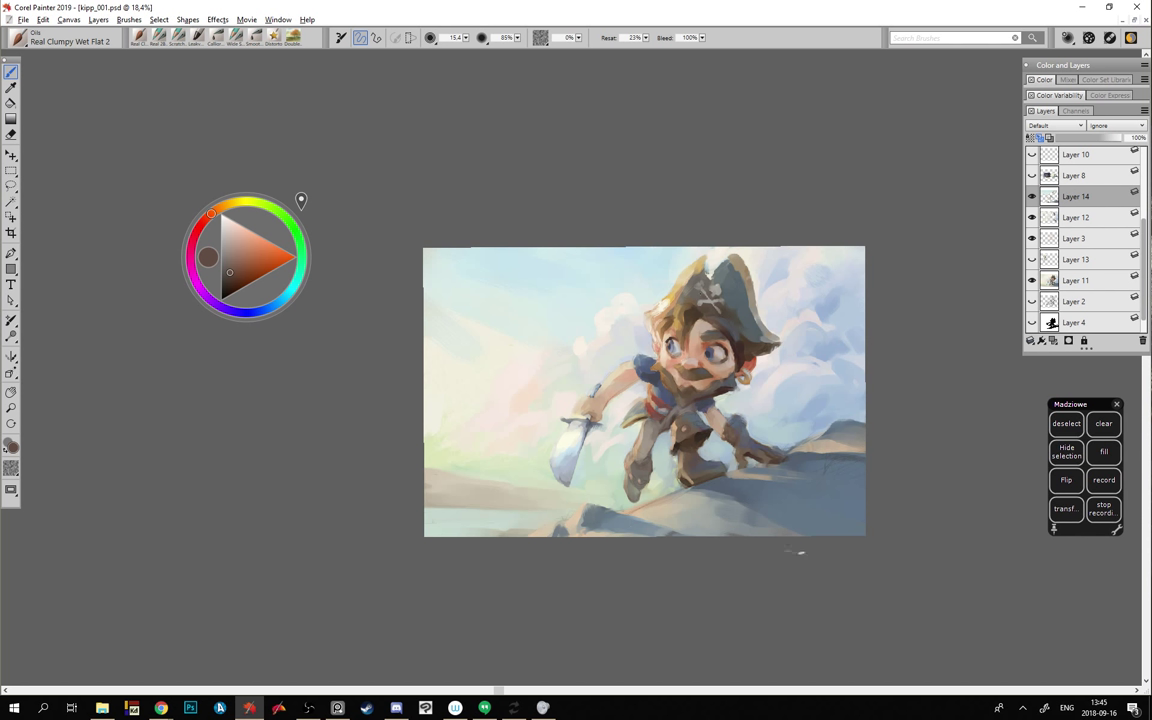
# - Reshape the notch between the hat's two peaks with sampled off-white, grey-blue and dark brown
pyautogui.keyDown('alt'); pyautogui.click(640, 249); pyautogui.keyUp('alt')
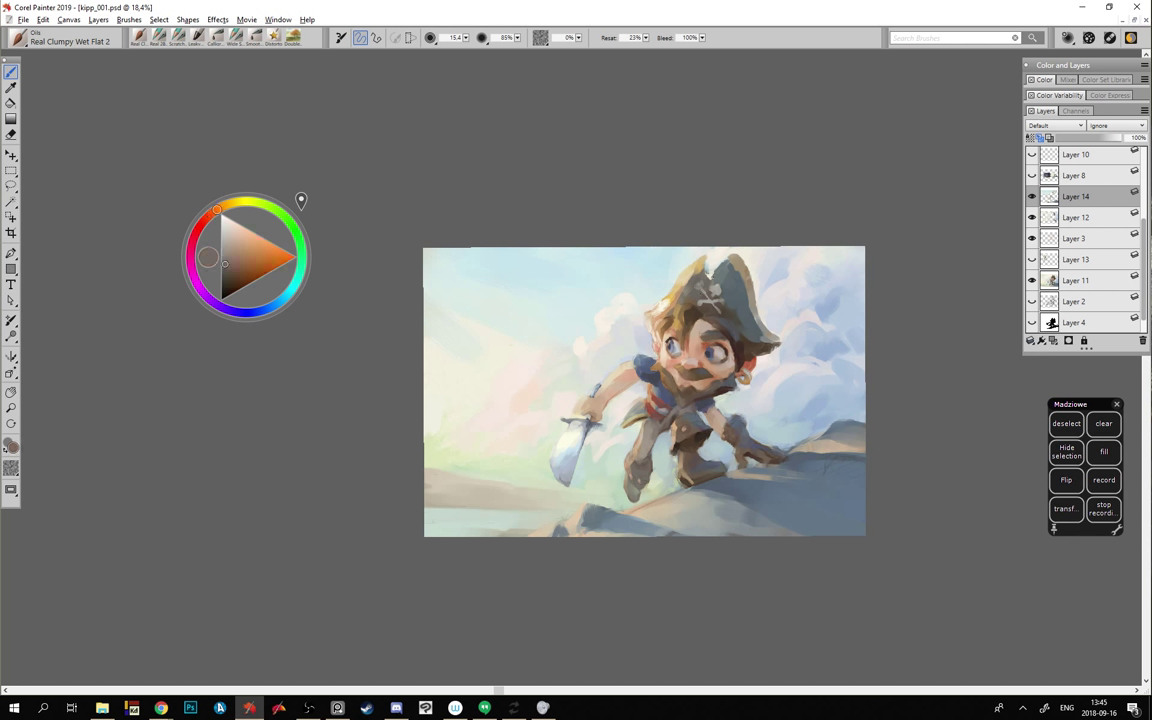
pyautogui.keyDown('alt'); pyautogui.click(640, 248); pyautogui.keyUp('alt')
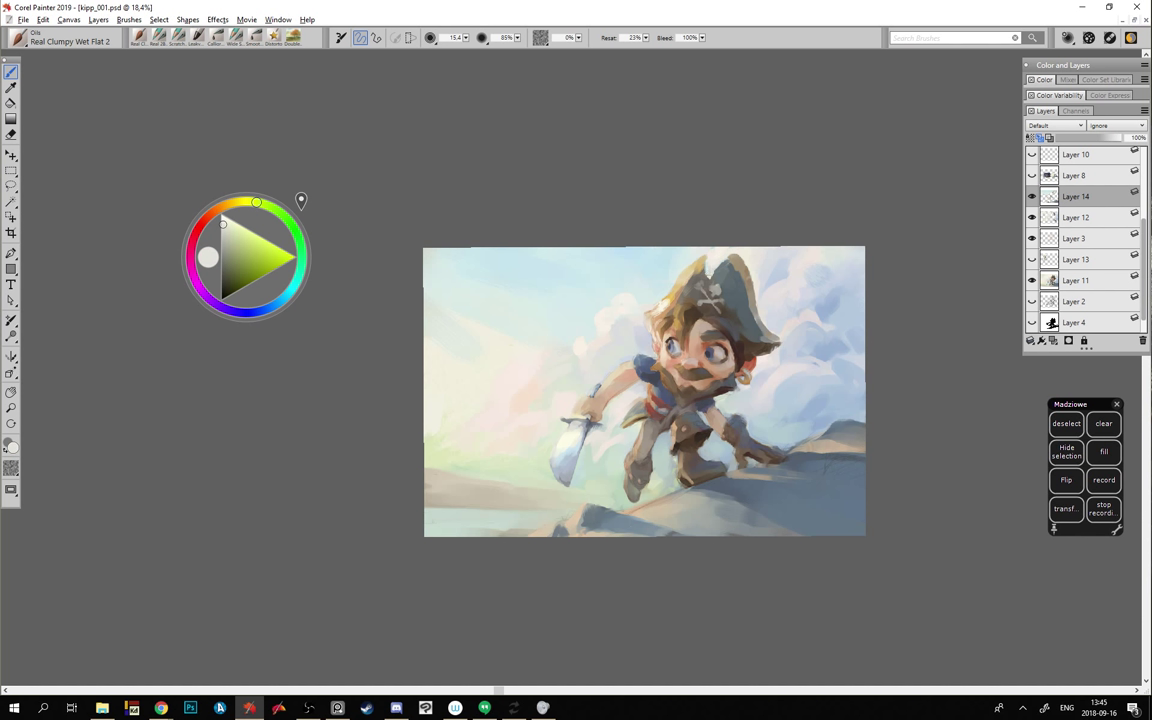
pyautogui.keyDown('alt'); pyautogui.click(721, 256); pyautogui.keyUp('alt')
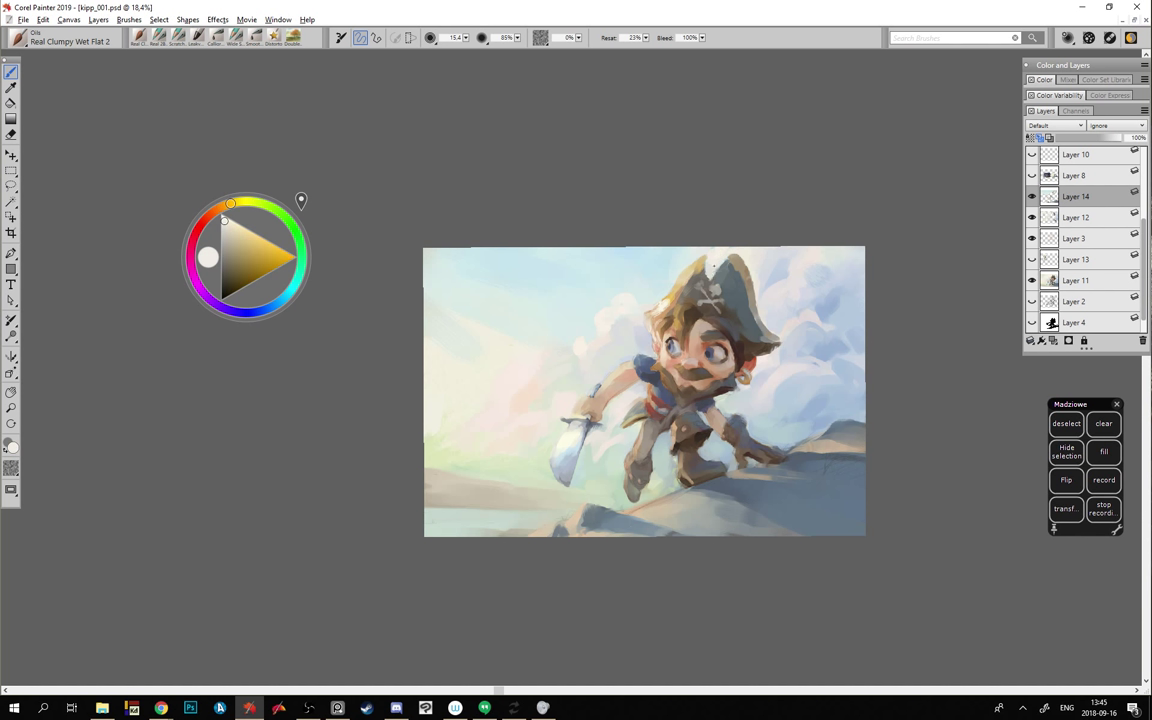
pyautogui.keyDown('alt'); pyautogui.click(724, 263); pyautogui.keyUp('alt')
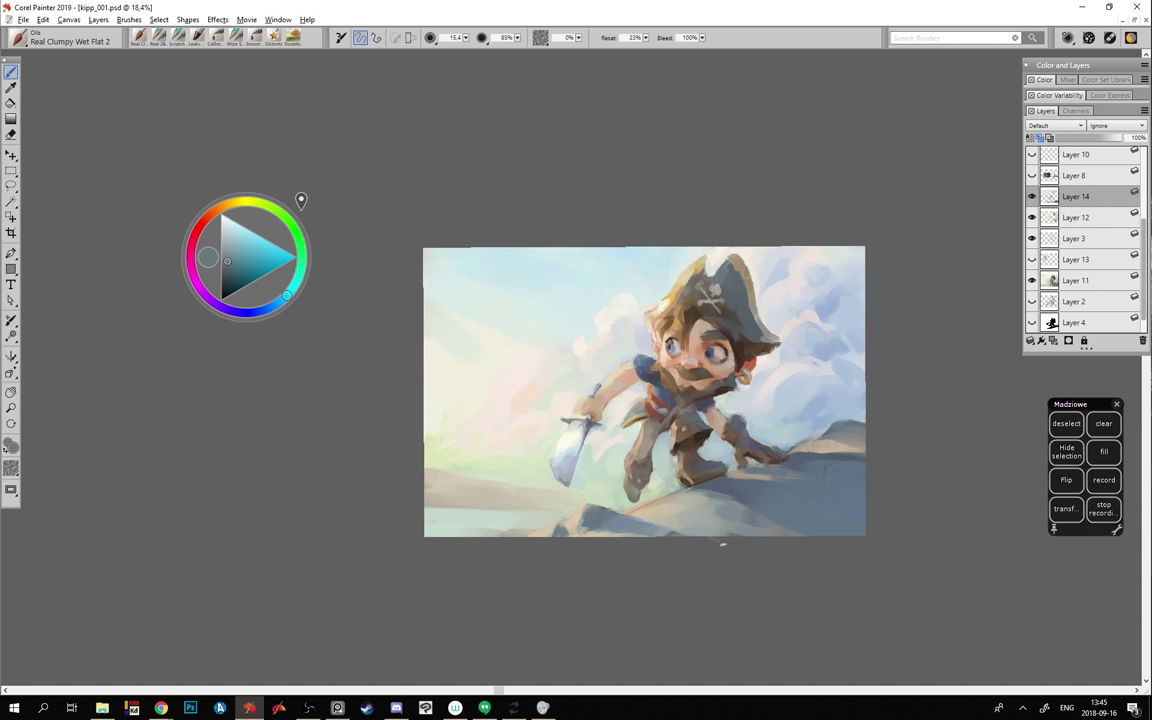
pyautogui.keyDown('alt'); pyautogui.click(706, 263); pyautogui.keyUp('alt')
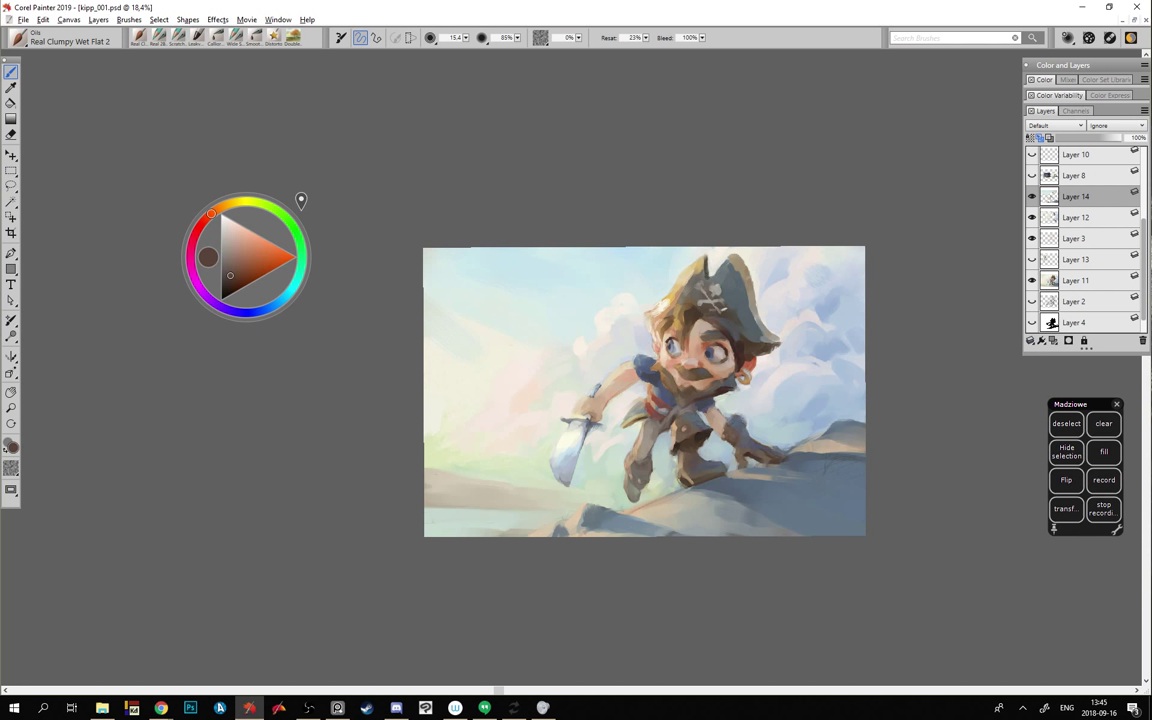
# - Refine the hat's brim and the hair beneath it with sampled grey-blue, dark brown and dark reddish-brown
pyautogui.keyDown('alt'); pyautogui.click(738, 290); pyautogui.keyUp('alt')
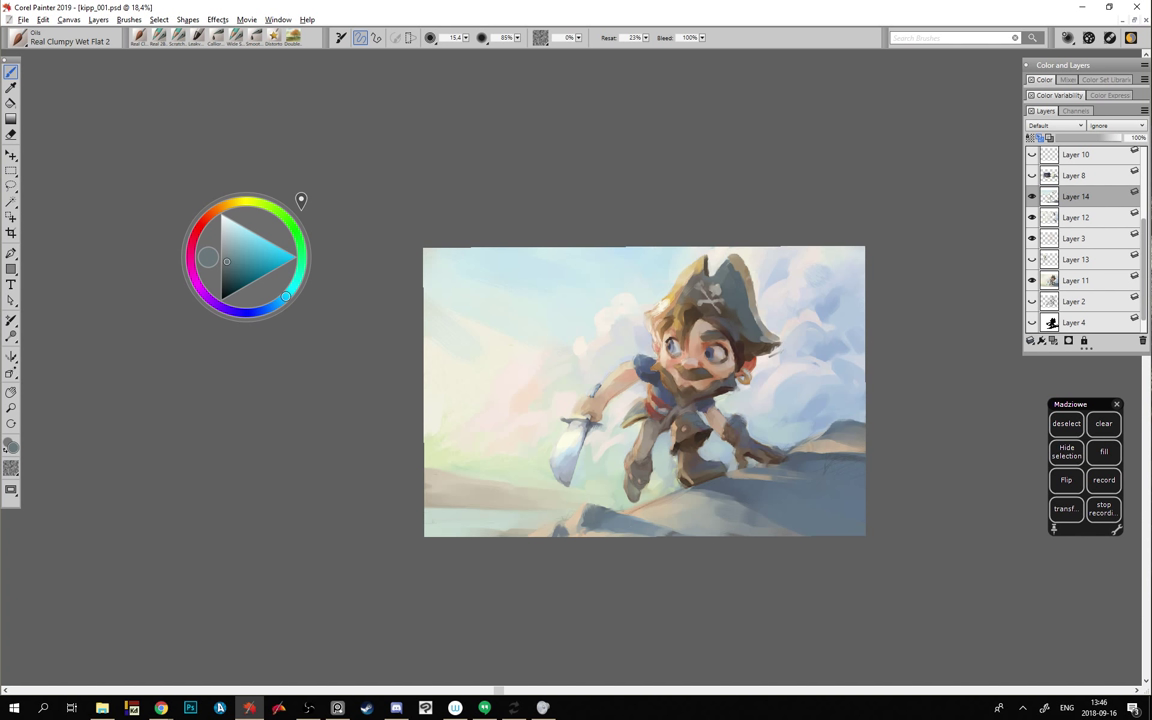
pyautogui.click(202, 222)
pyautogui.click(225, 220)
pyautogui.keyDown('alt'); pyautogui.click(690, 314); pyautogui.keyUp('alt')
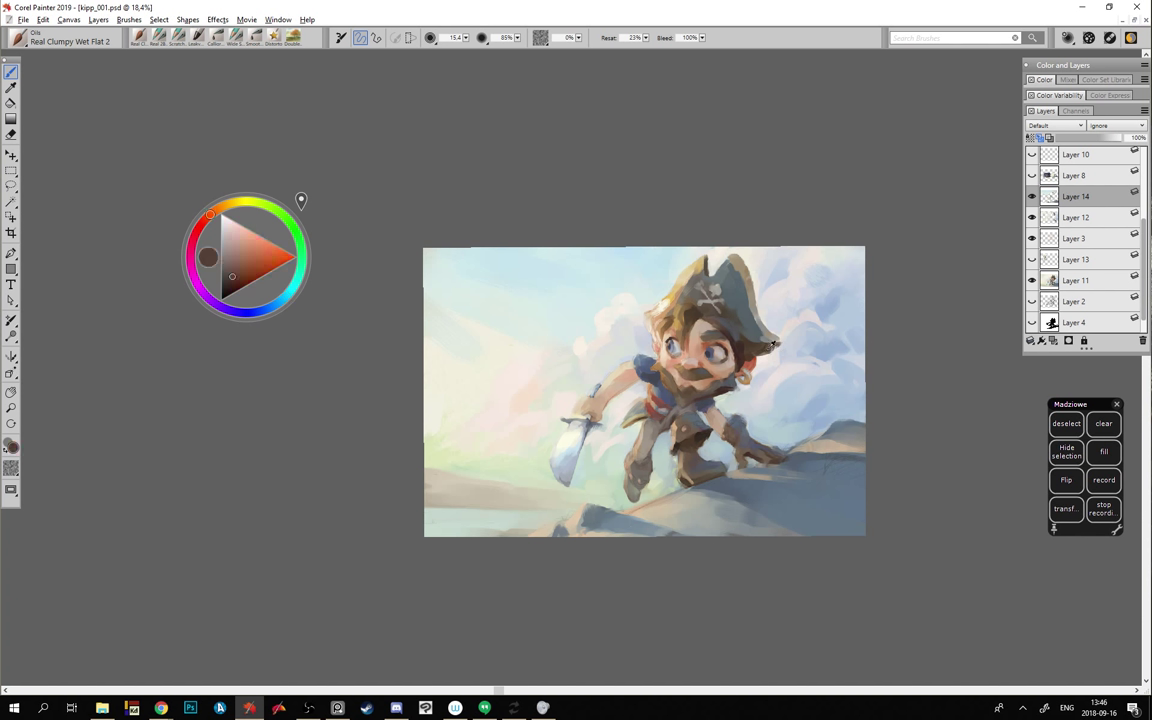
pyautogui.keyDown('alt'); pyautogui.click(757, 351); pyautogui.keyUp('alt')
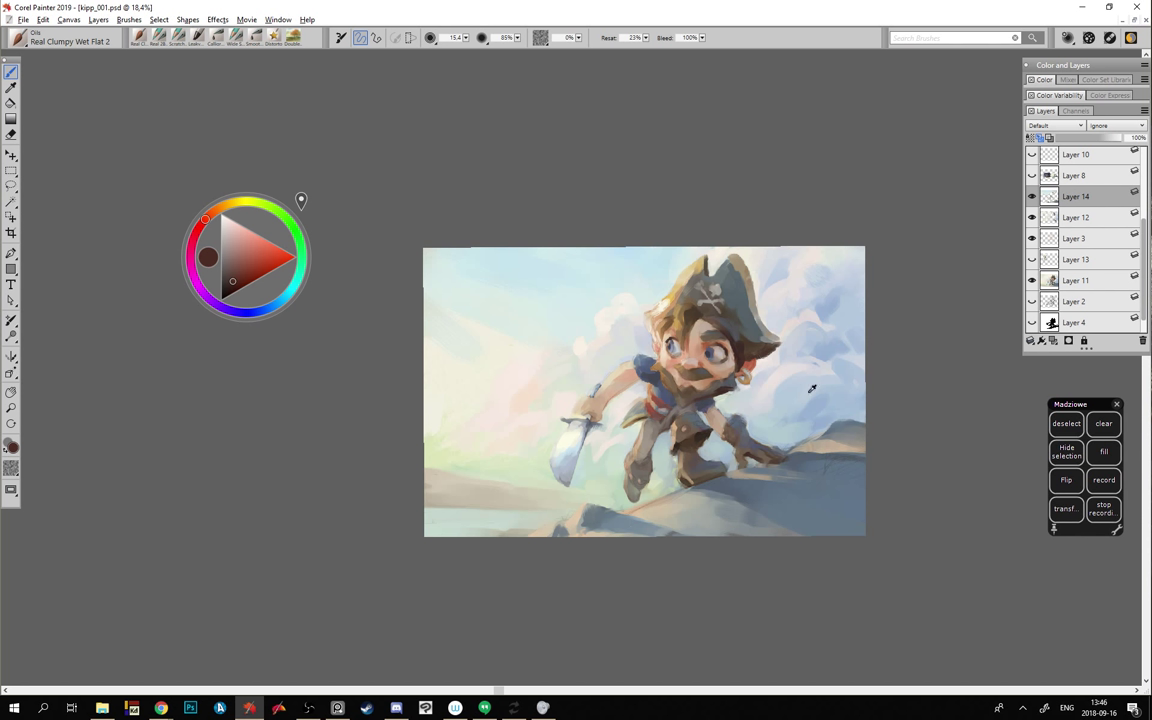
# - Touch up the pirate's ear and nearby skin with sampled salmon and light peach tones
pyautogui.keyDown('alt'); pyautogui.click(751, 362); pyautogui.keyUp('alt')
pyautogui.keyDown('alt'); pyautogui.click(684, 308); pyautogui.keyUp('alt')
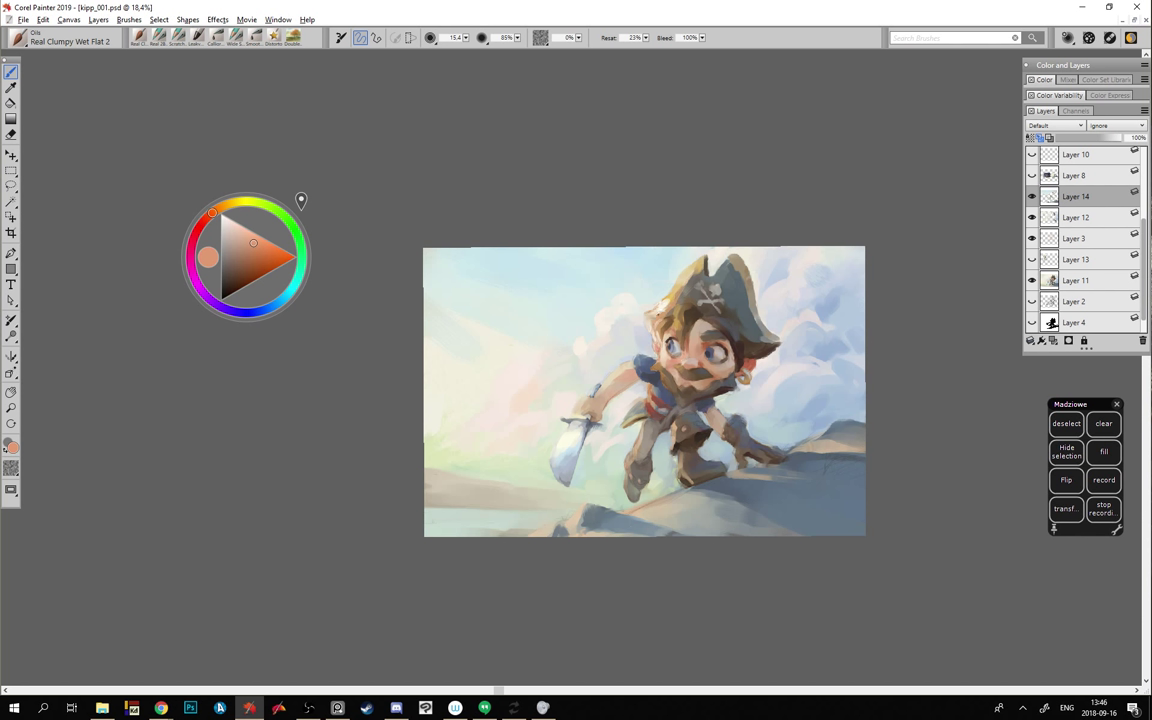
pyautogui.keyDown('alt'); pyautogui.click(598, 281); pyautogui.keyUp('alt')
pyautogui.moveTo(160, 706)
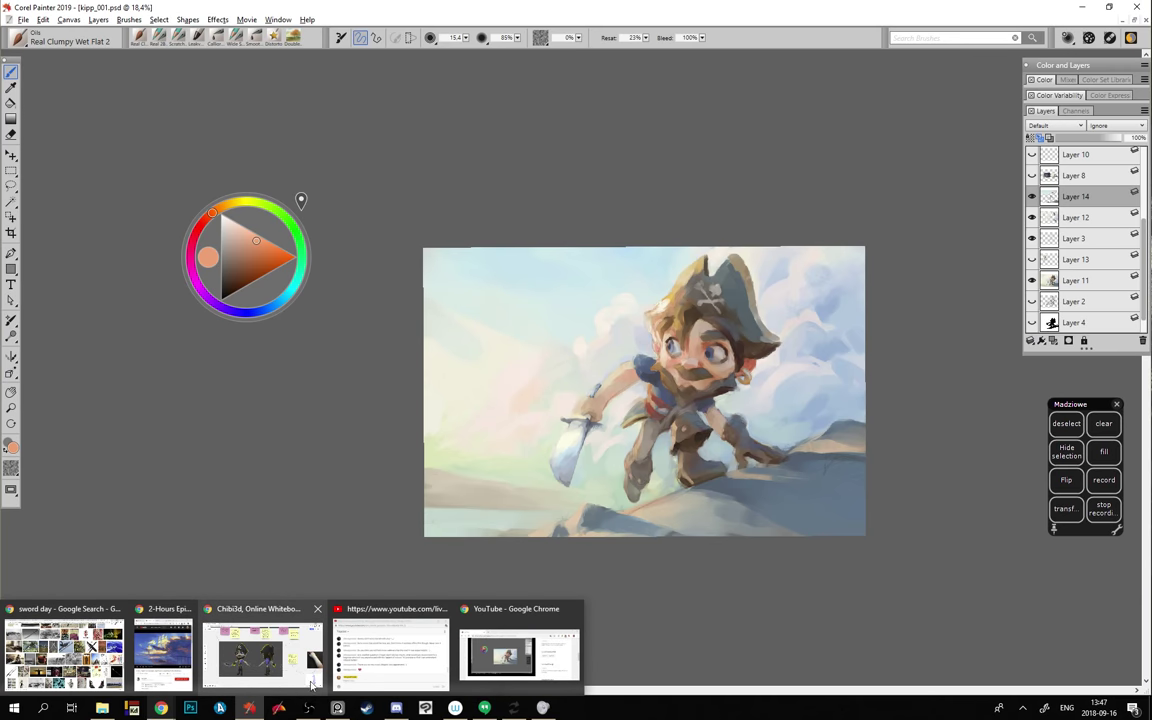
pyautogui.click(310, 711)
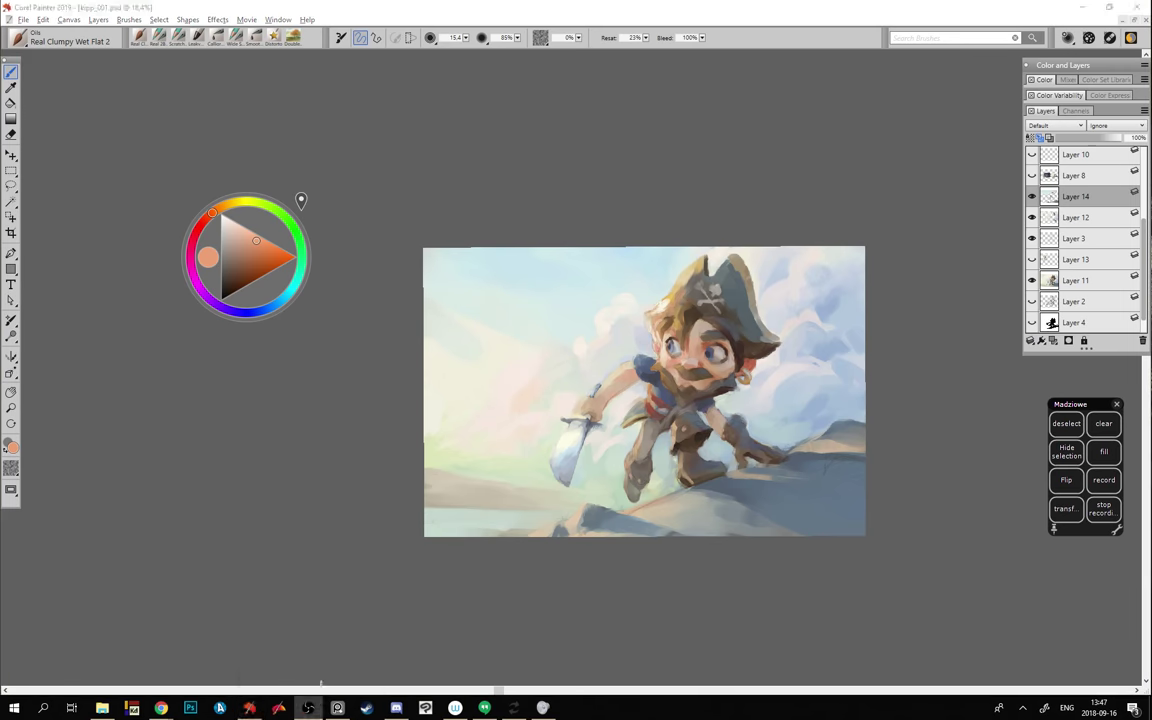